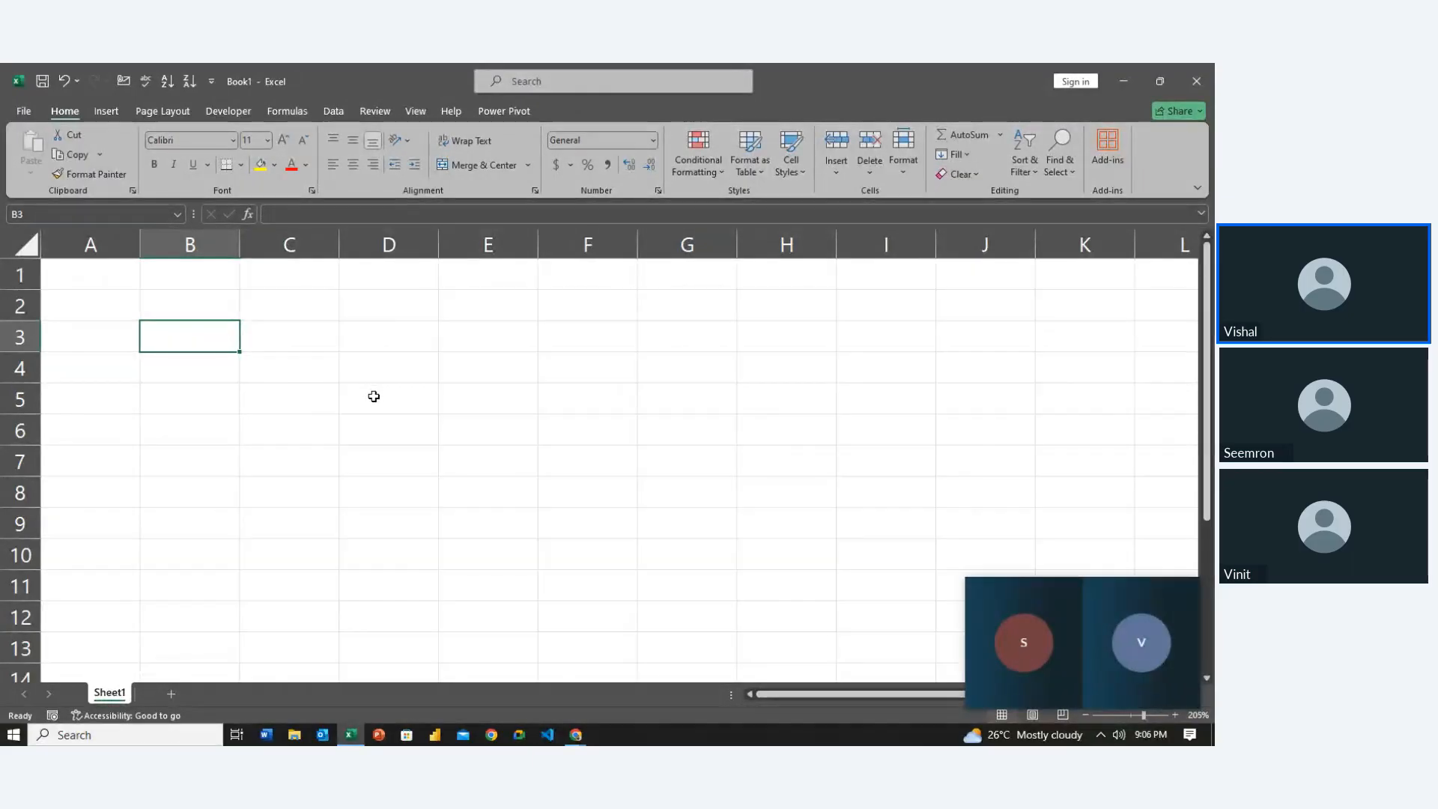
Enter the header Emp_name in cell B2
{"action": "key", "text": "ctrl+shift+f"}
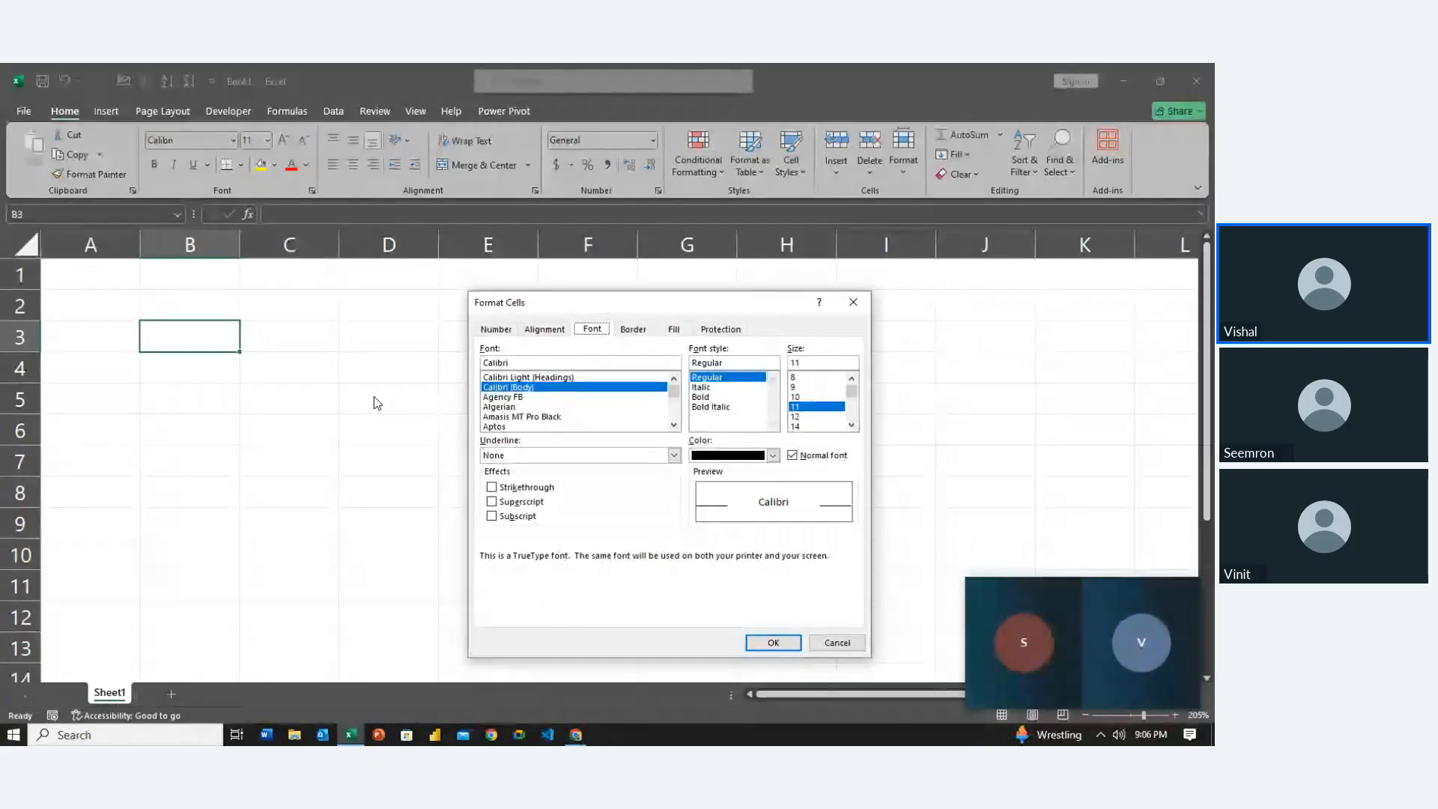
{"action": "left_click", "coordinate": [852, 302]}
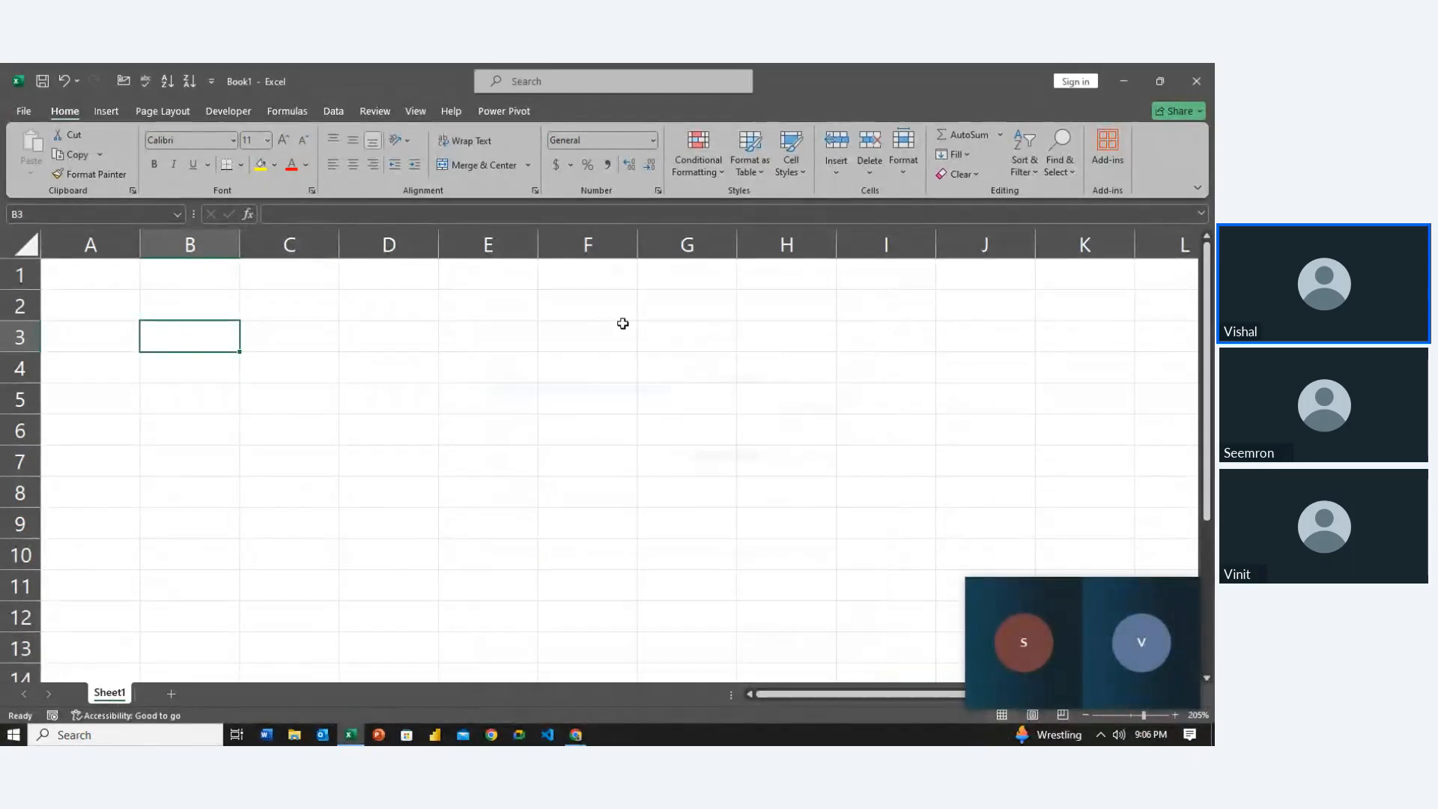
{"action": "double_click", "coordinate": [173, 340]}
{"action": "scroll", "coordinate": [172, 343], "scroll_direction": "down", "scroll_amount": 2}
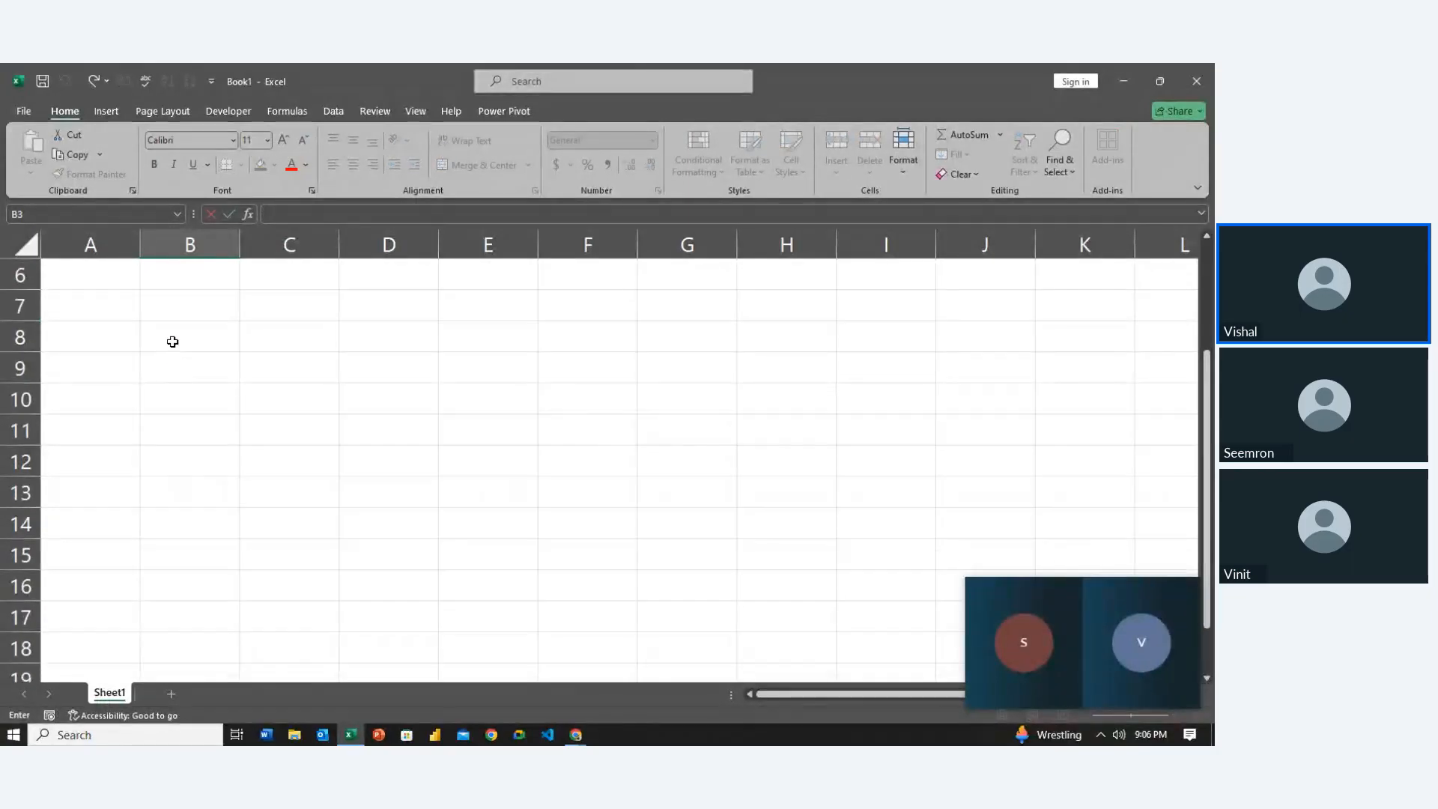
{"action": "scroll", "coordinate": [176, 389], "scroll_direction": "up", "scroll_amount": 2}
{"action": "left_click", "coordinate": [161, 297]}
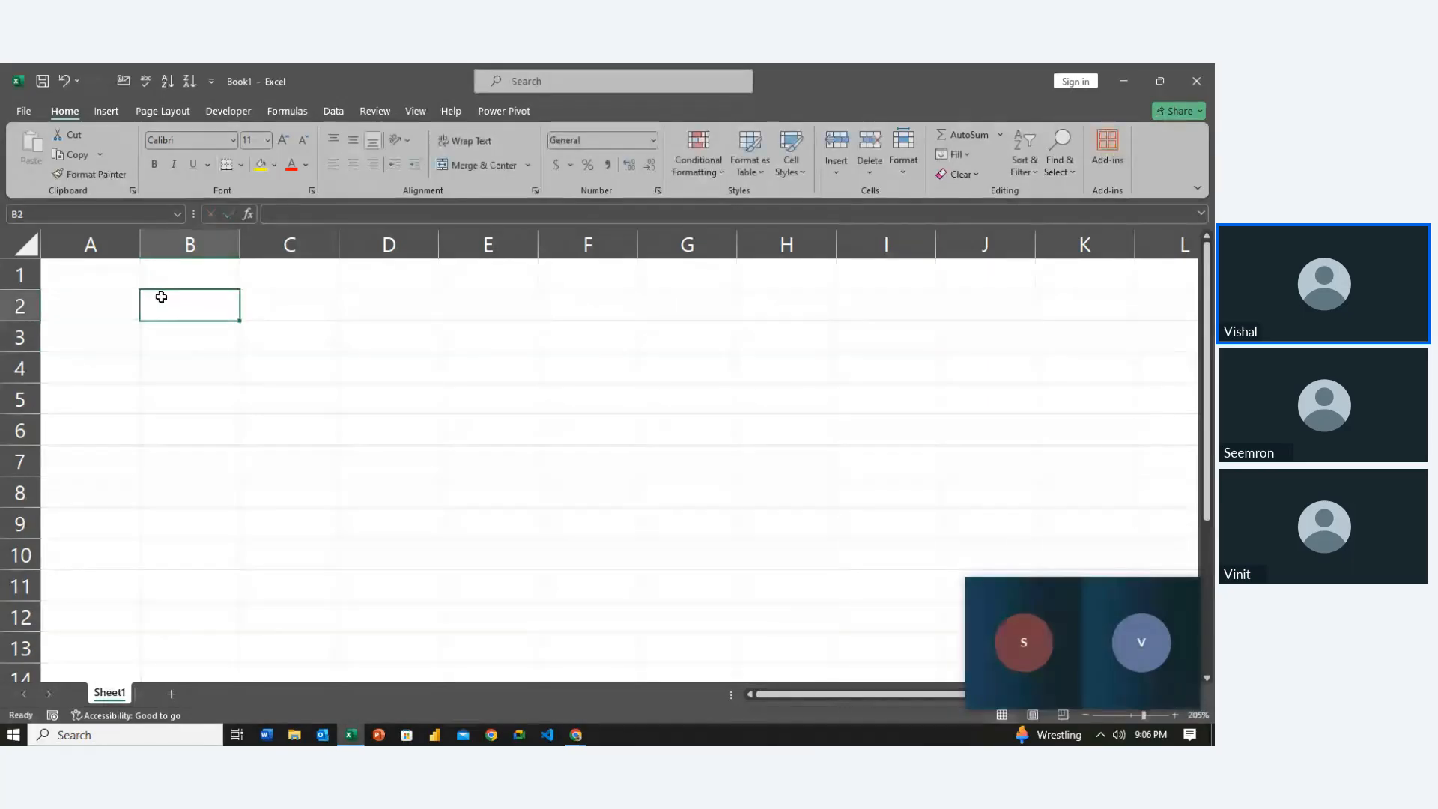
{"action": "double_click", "coordinate": [162, 298]}
{"action": "type", "text": "Emp_name"}
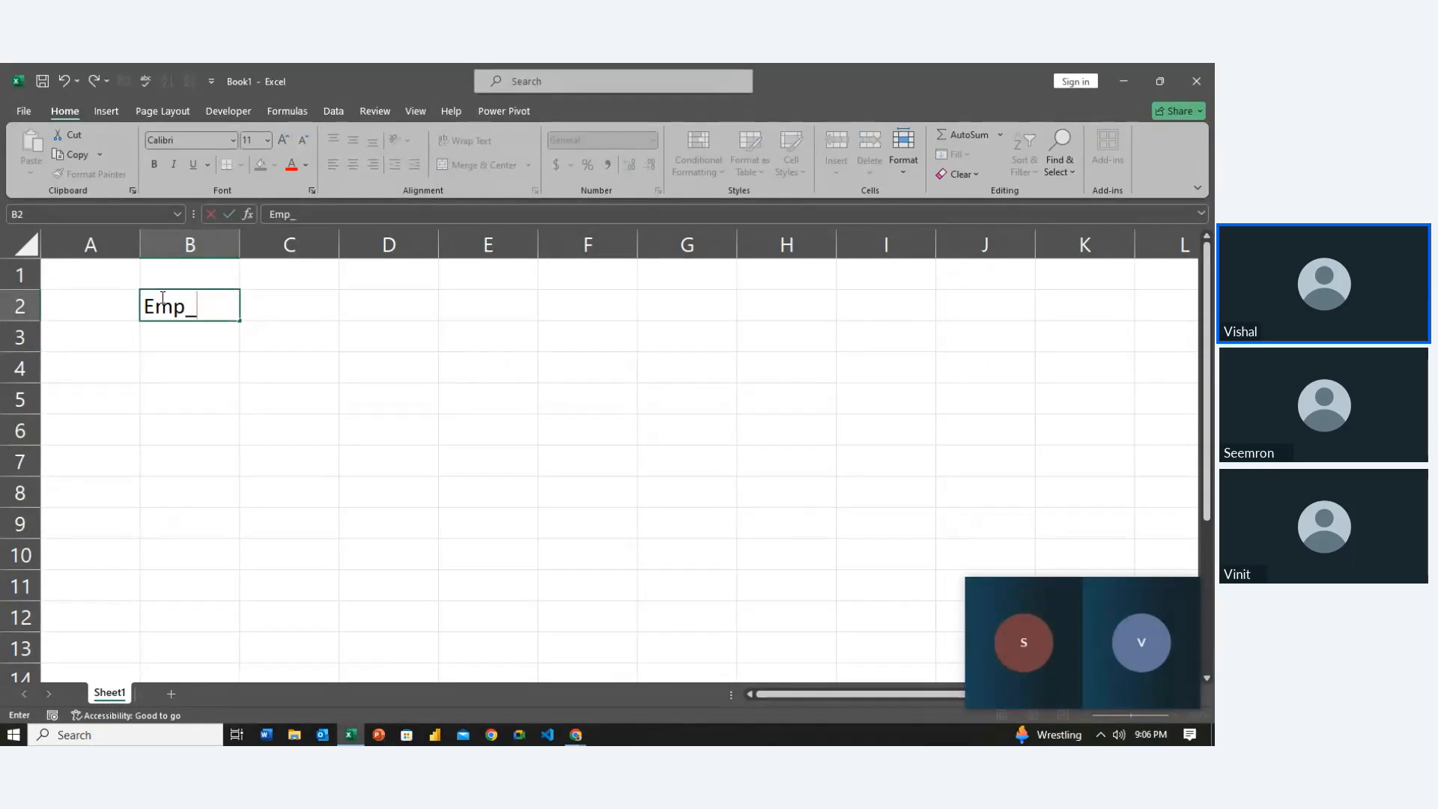
{"action": "key", "text": "Tab"}
Add the Salary header in C2, then return to B3
{"action": "type", "text": "Sal"}
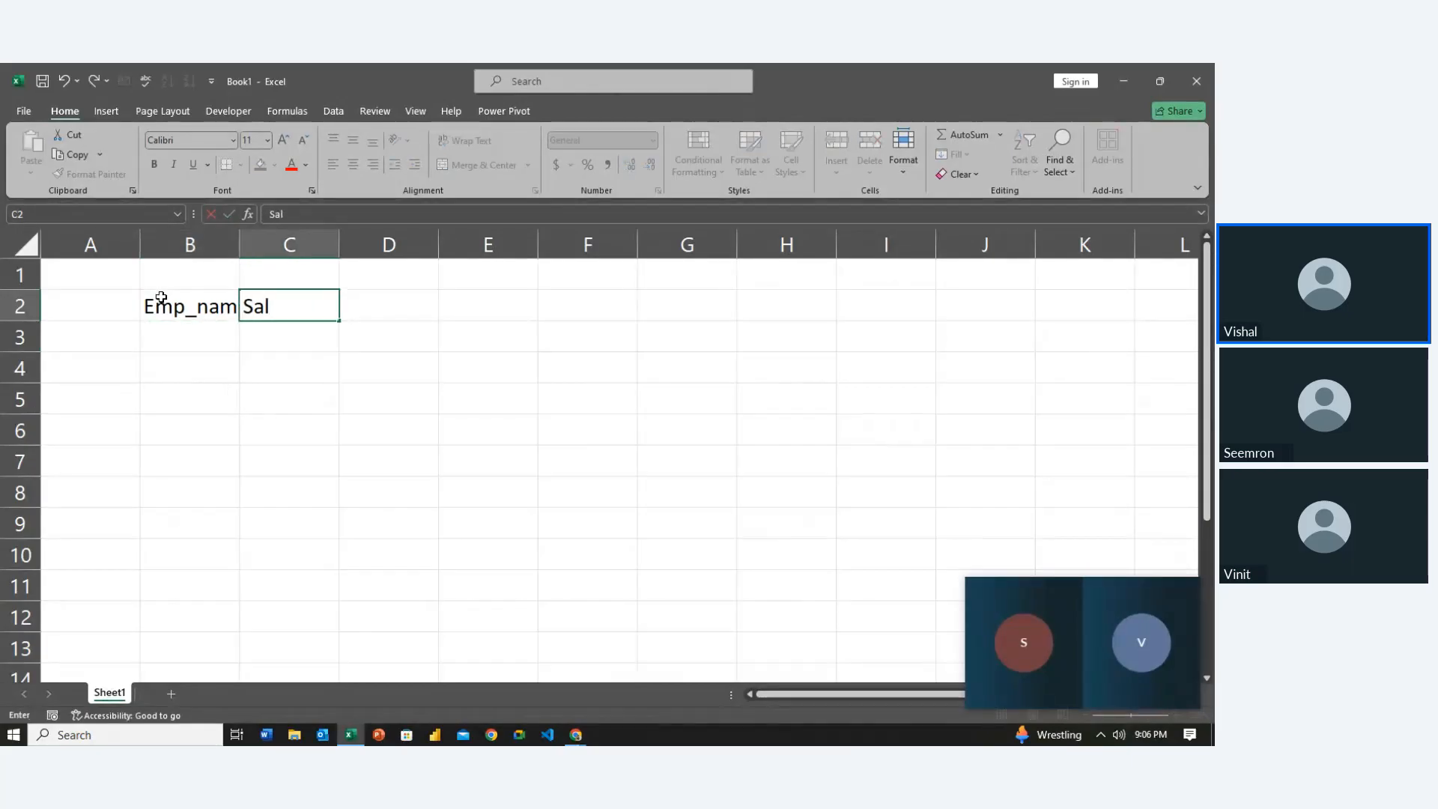
{"action": "left_click", "coordinate": [161, 297]}
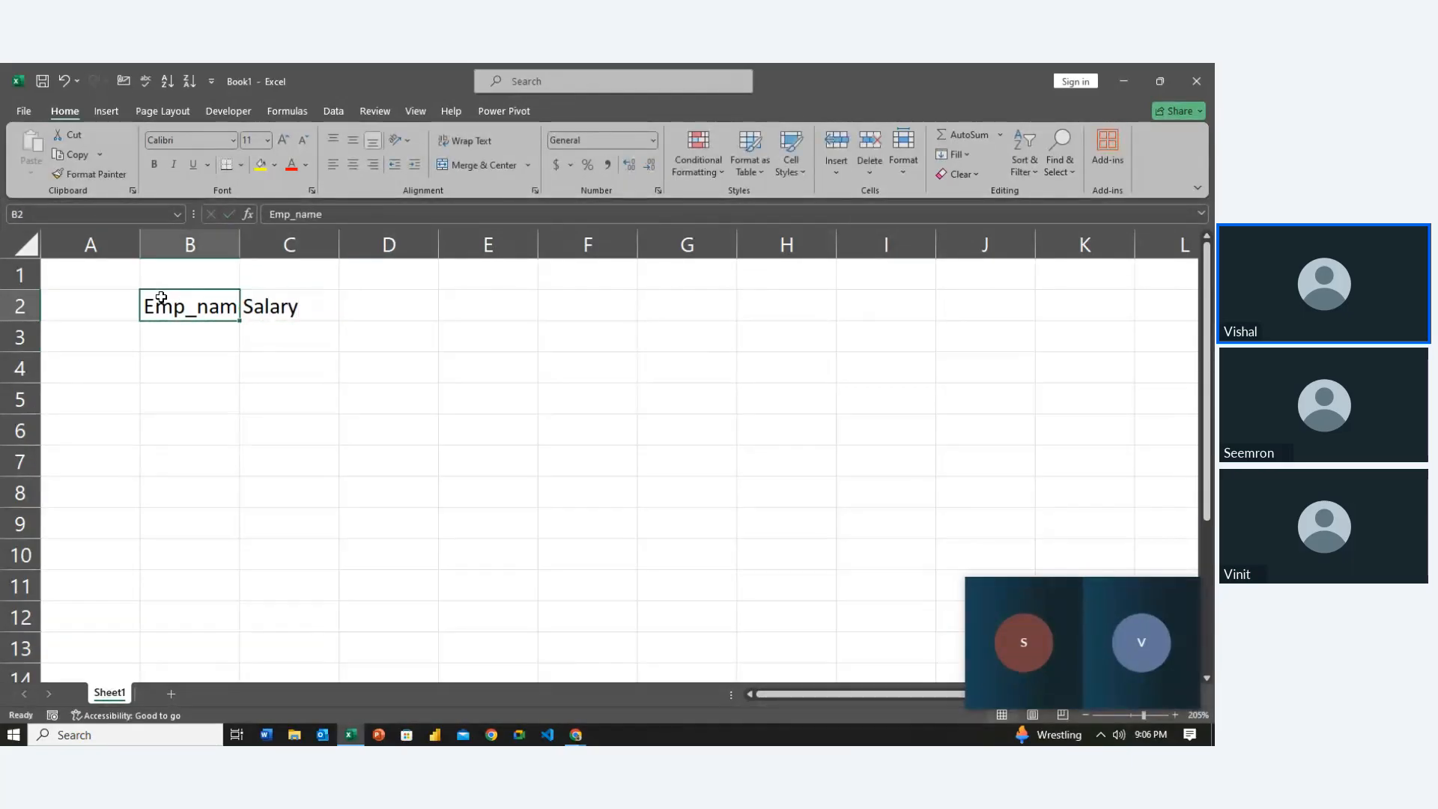
{"action": "key", "text": "shift+Right"}
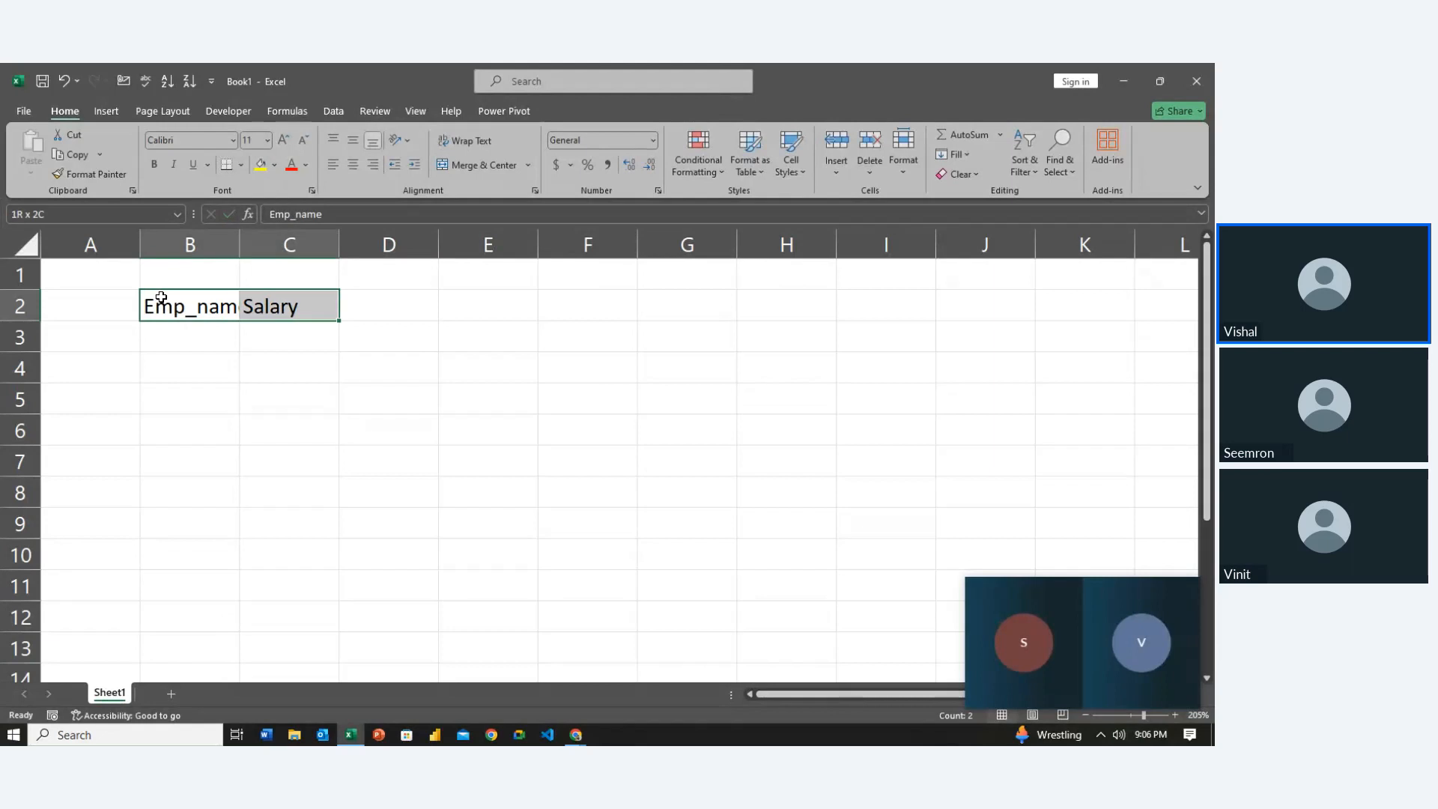
{"action": "key", "text": "Left"}
{"action": "key", "text": "ctrl+a"}
{"action": "key", "text": "Left"}
{"action": "key", "text": "Right"}
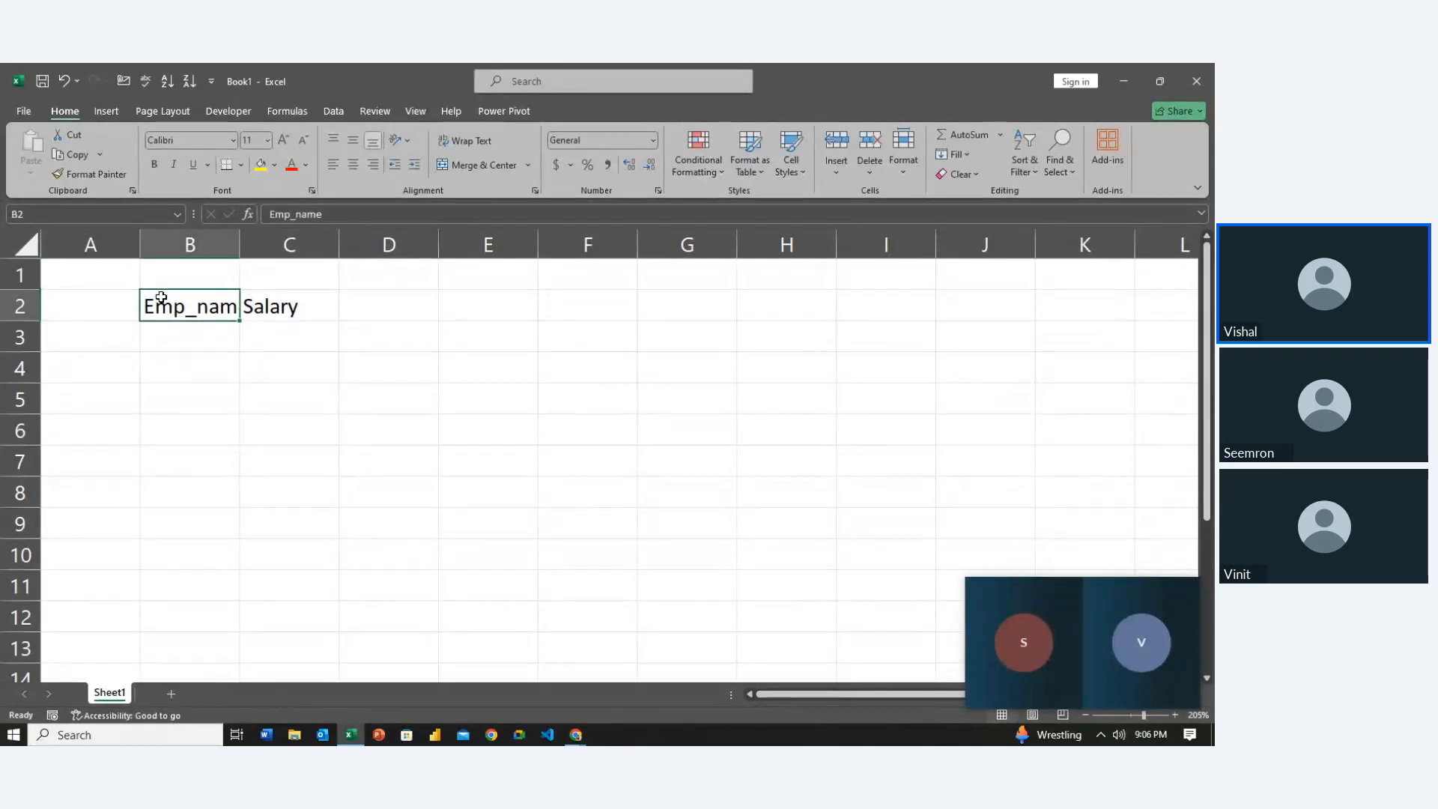
{"action": "key", "text": "Down"}
Enter the first two employees' names with salaries 45000 and 30000
{"action": "type", "text": "Ravi"}
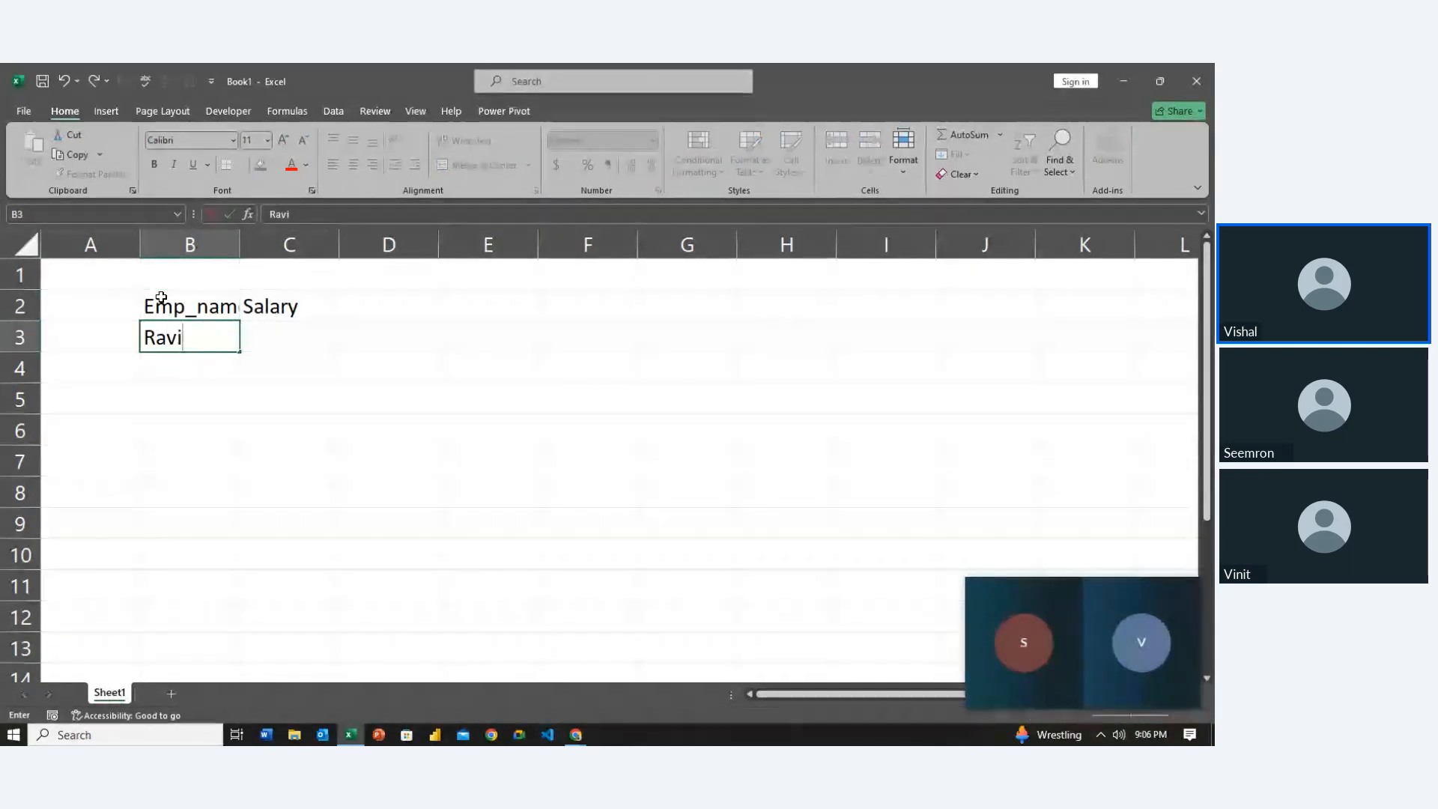
{"action": "key", "text": "Tab"}
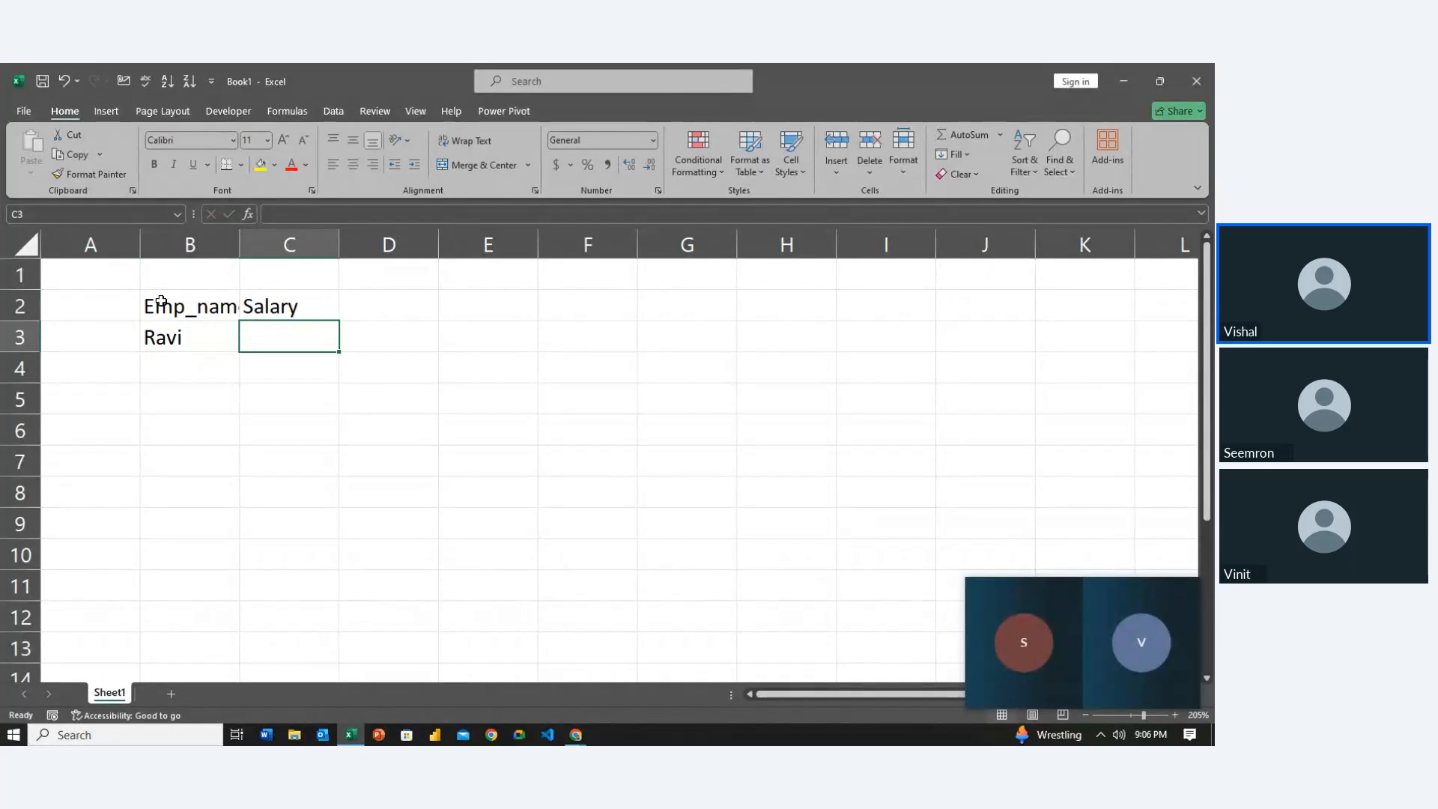
{"action": "type", "text": "45000"}
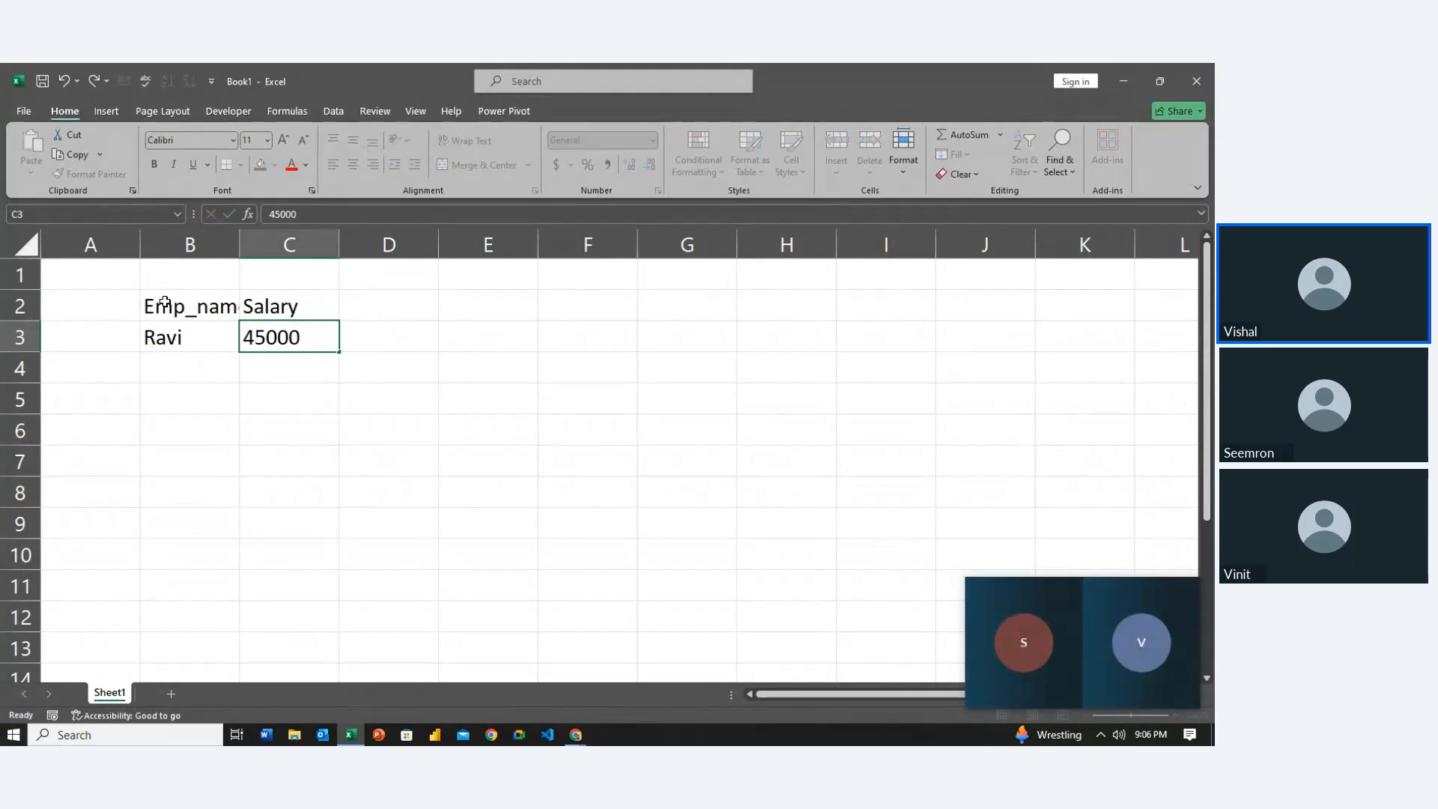
{"action": "key", "text": "Return"}
{"action": "type", "text": "T"}
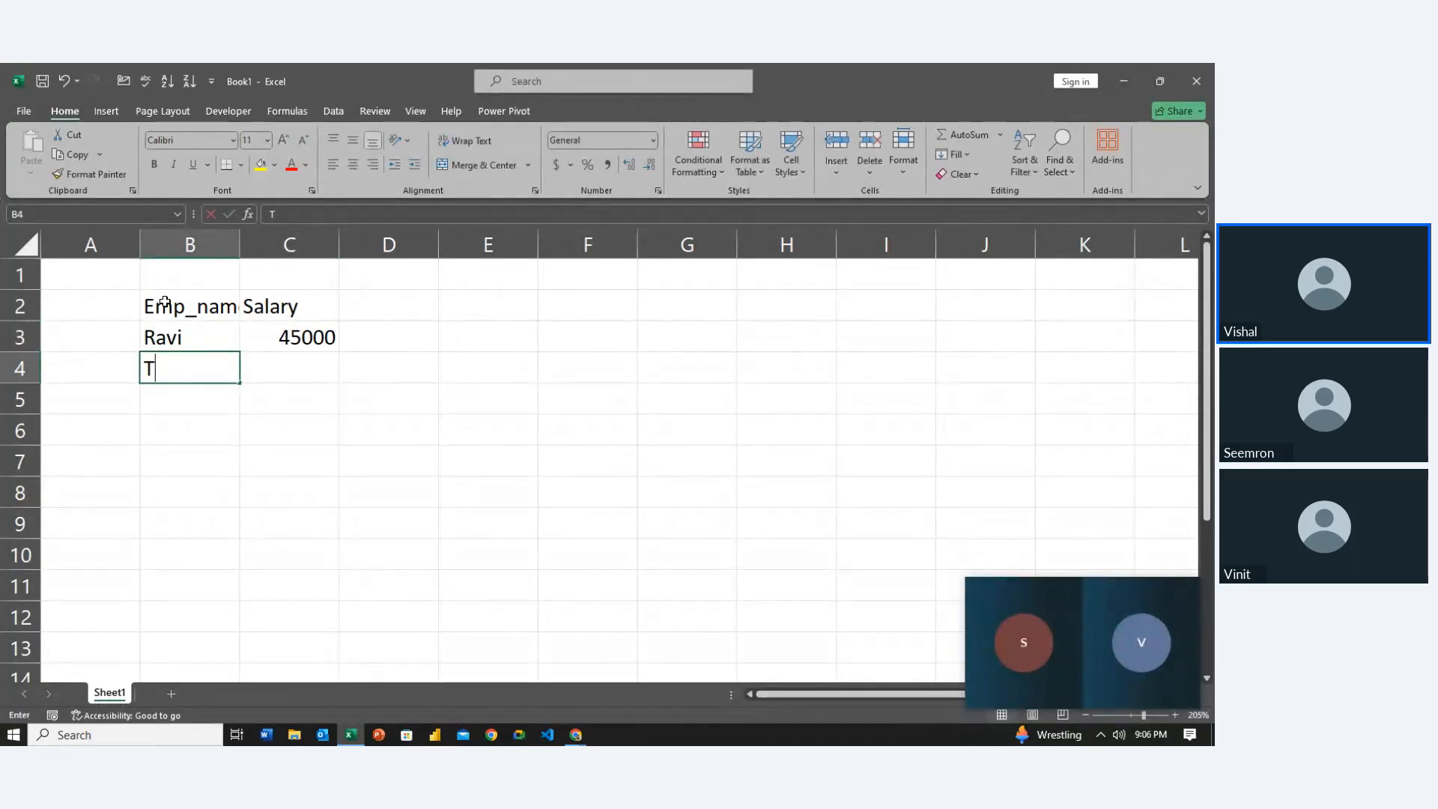
{"action": "type", "text": "ushar"}
{"action": "key", "text": "Tab"}
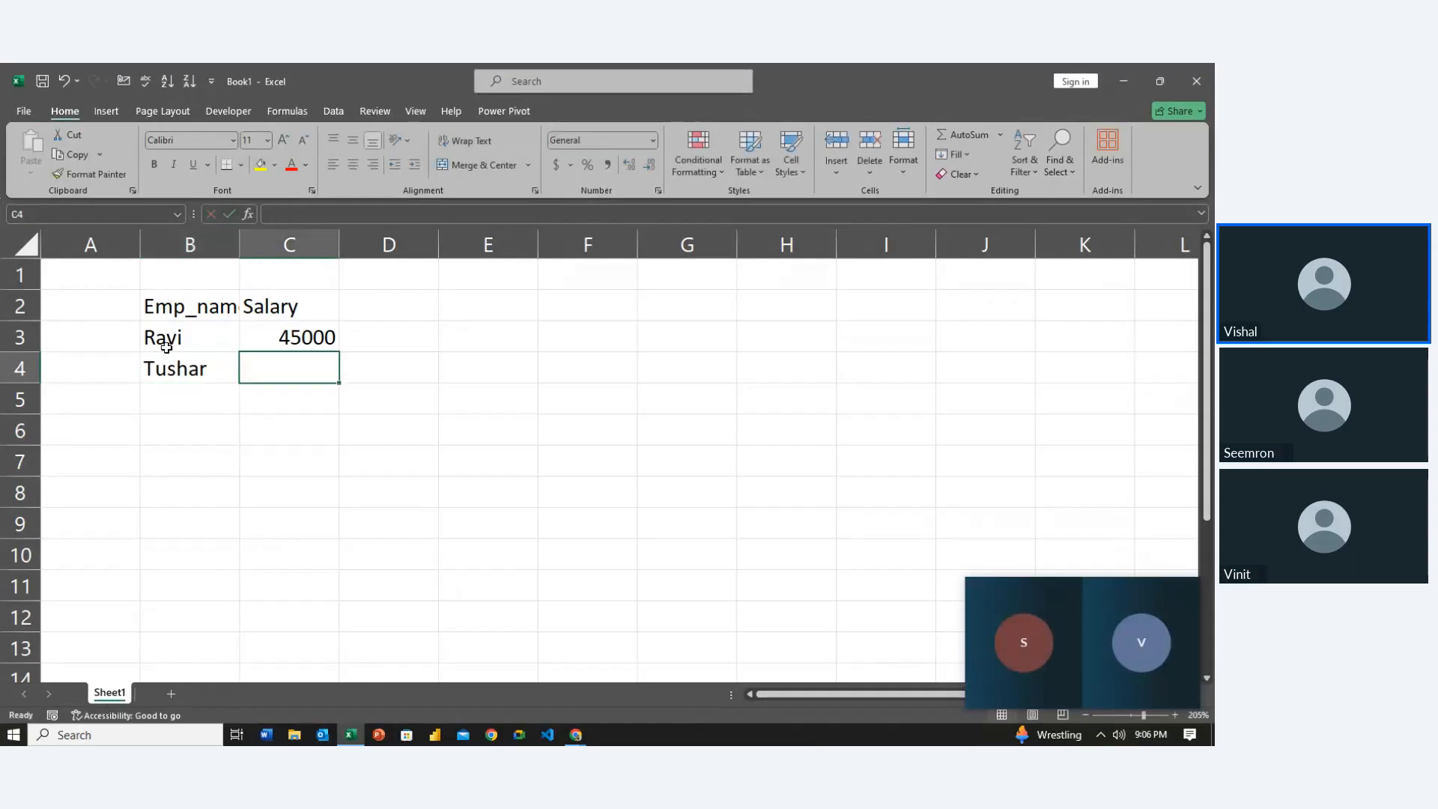
{"action": "type", "text": "3000"}
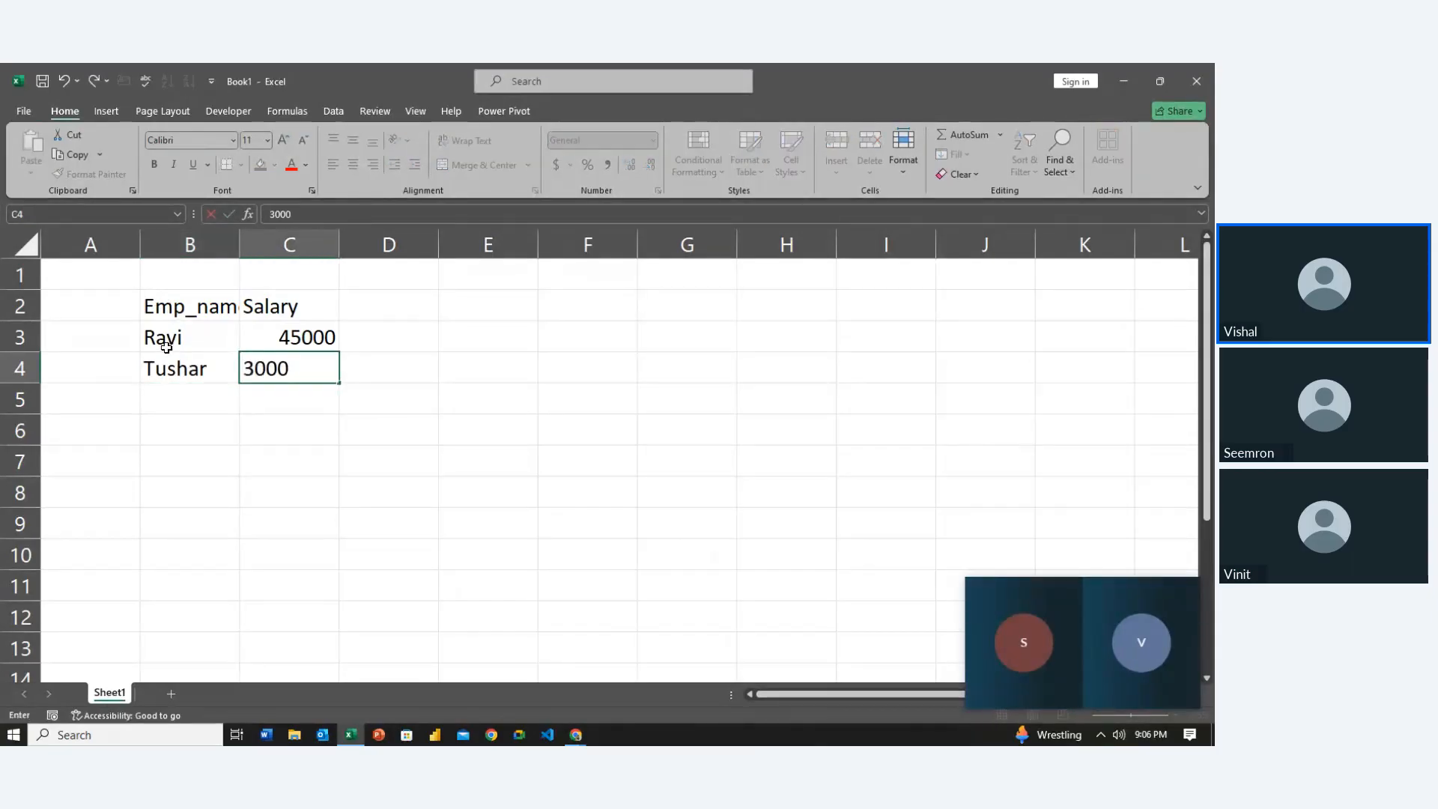
{"action": "type", "text": "0"}
{"action": "key", "text": "Return"}
Enter the third employee's name with salary 1500
{"action": "type", "text": "abh"}
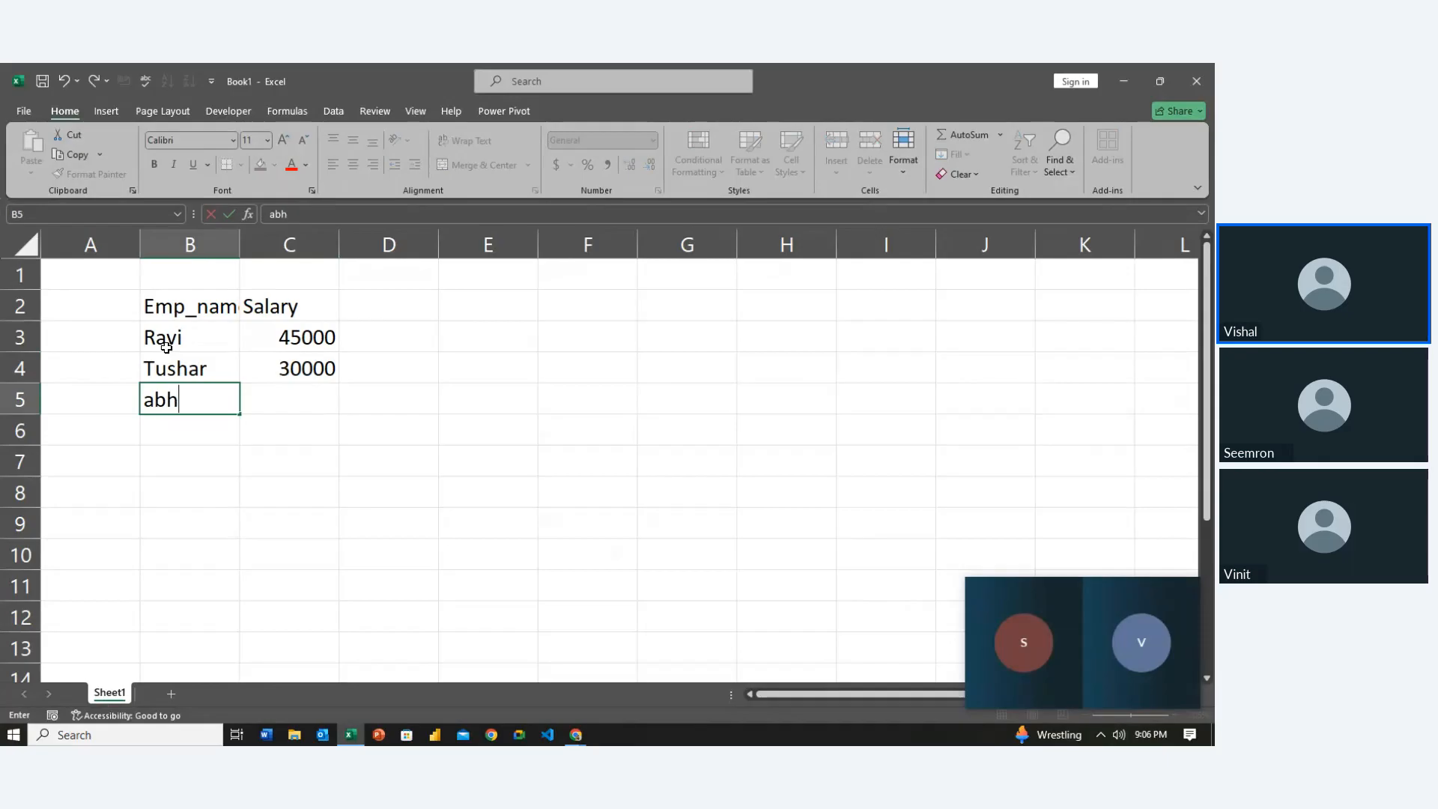
{"action": "key", "text": "BackSpace"}
{"action": "key", "text": "BackSpace"}
{"action": "key", "text": "BackSpace"}
{"action": "type", "text": "Abhin"}
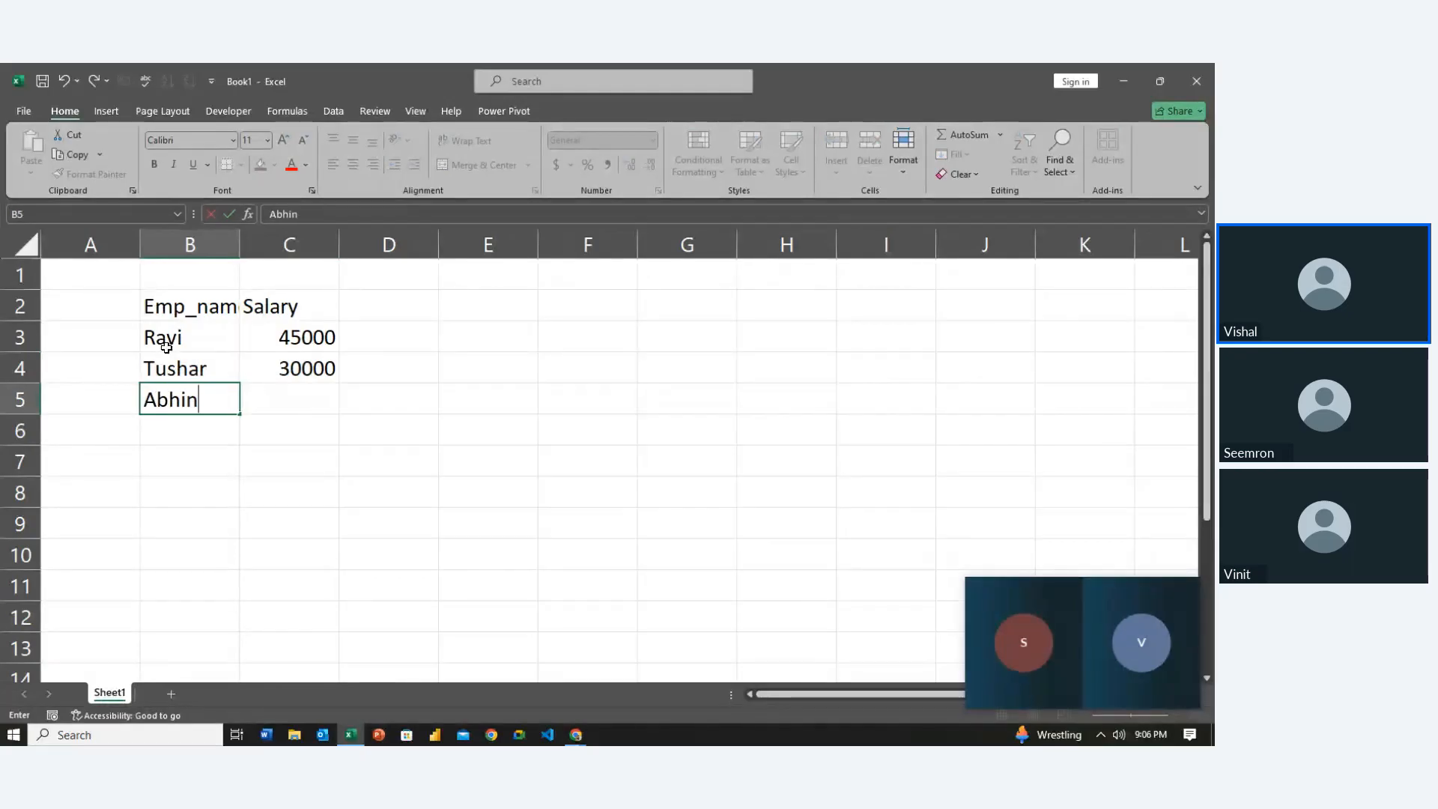
{"action": "type", "text": "av"}
{"action": "key", "text": "Tab"}
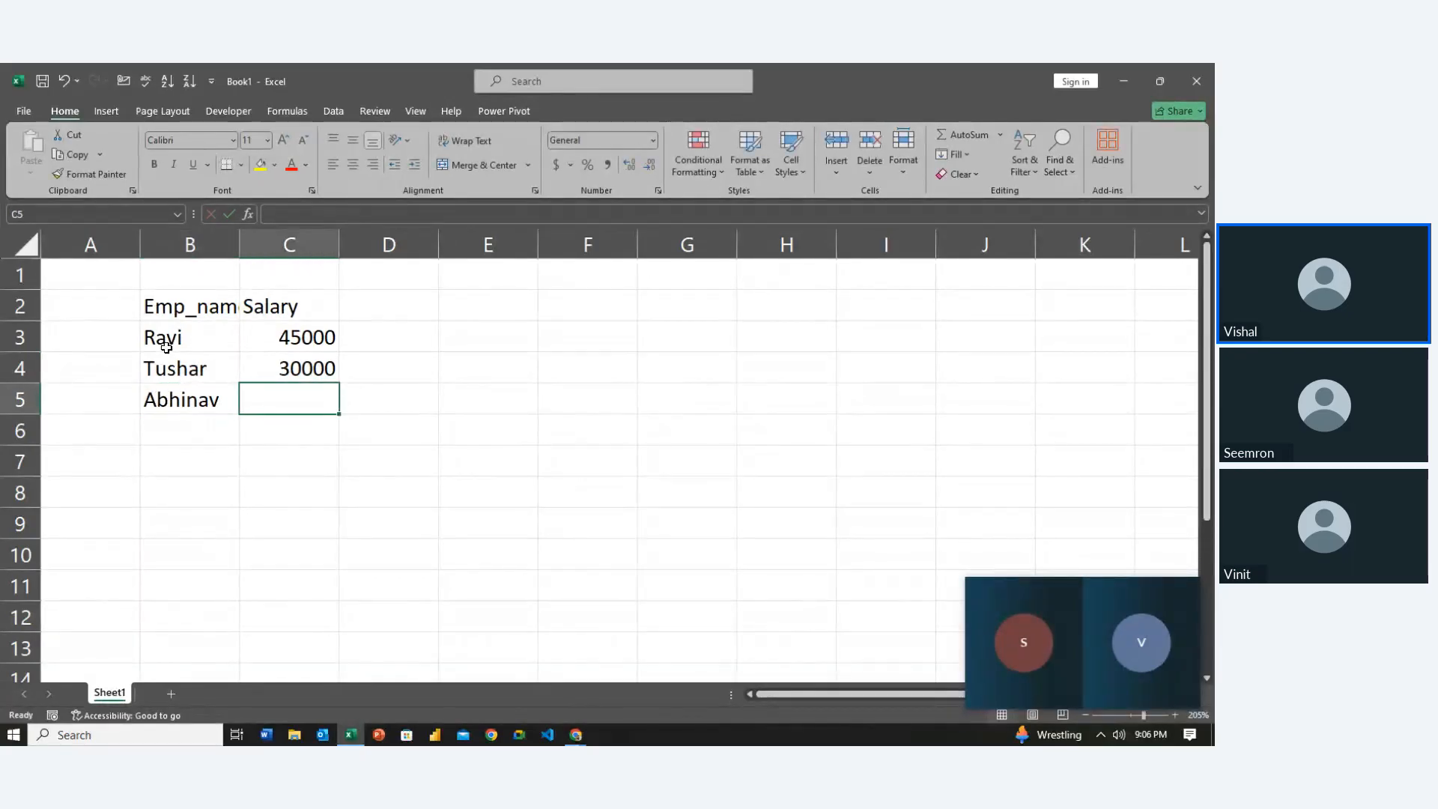
{"action": "type", "text": "15"}
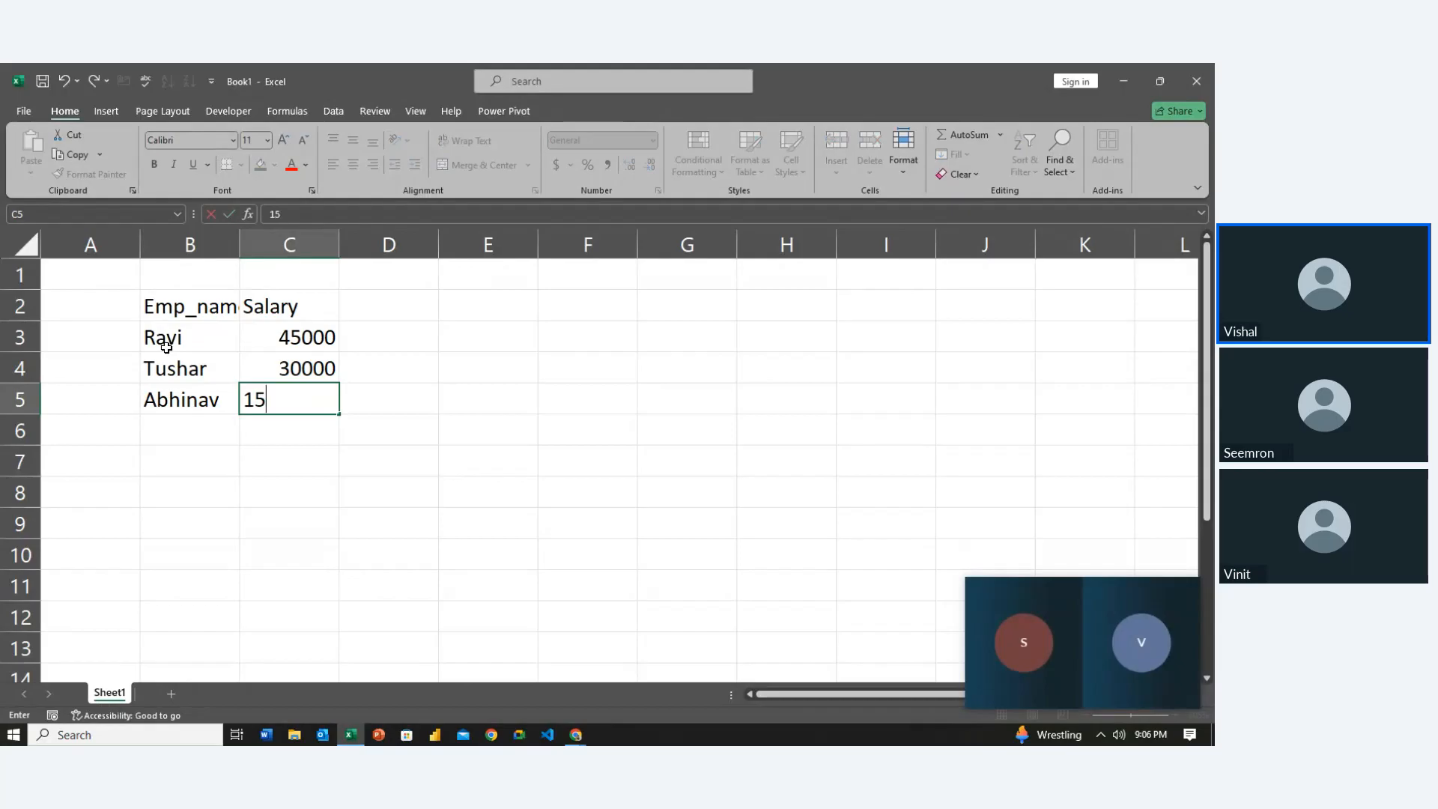
{"action": "type", "text": "--"}
{"action": "key", "text": "BackSpace"}
{"action": "key", "text": "BackSpace"}
{"action": "key", "text": "Return"}
Apply All Borders to B2:C6, then select the header cells B2:C2
{"action": "left_click", "coordinate": [166, 347]}
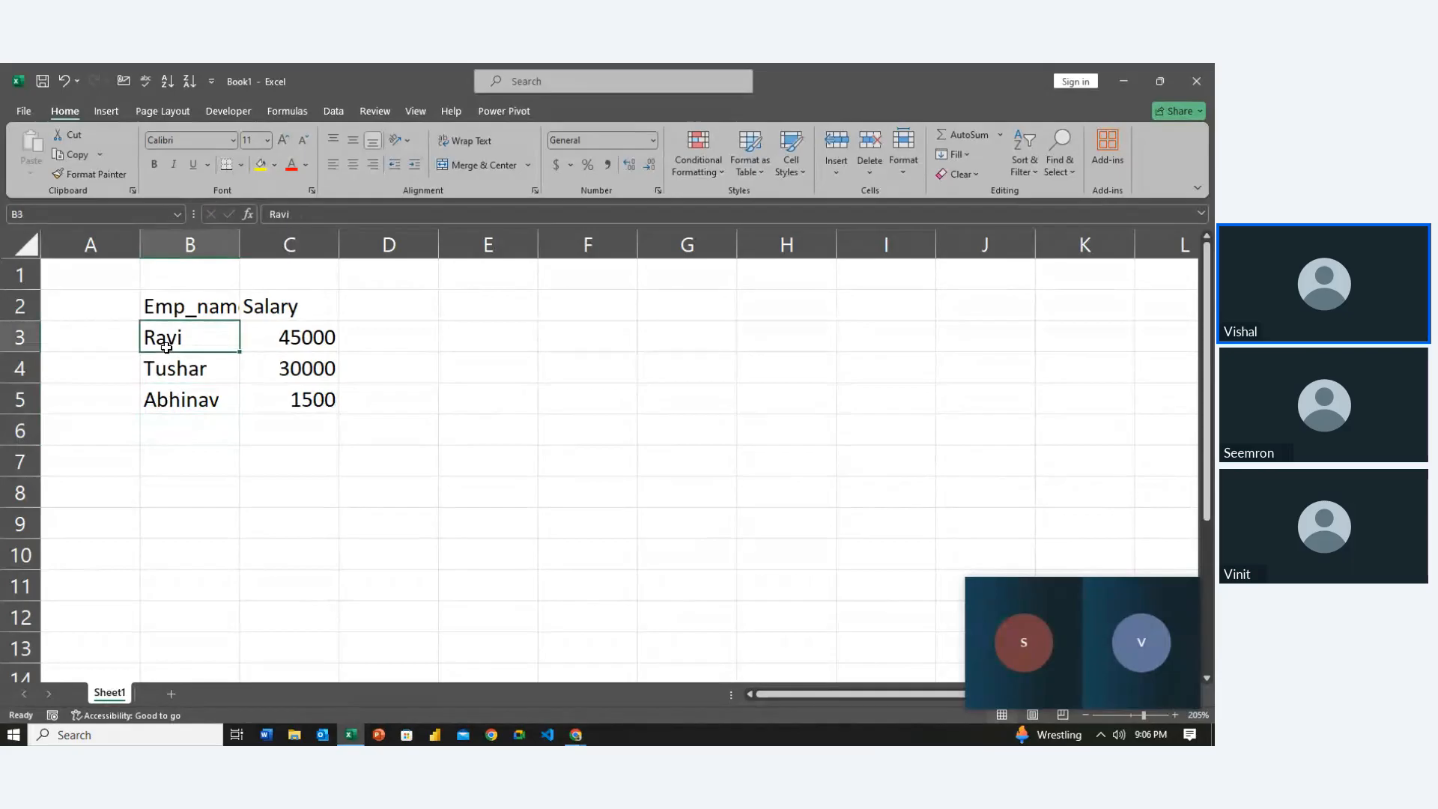
{"action": "key", "text": "Up"}
{"action": "key", "text": "shift+Down"}
{"action": "key", "text": "shift+Right"}
{"action": "key", "text": "shift+Down"}
{"action": "key", "text": "shift+Down"}
{"action": "key", "text": "shift+Down"}
{"action": "key", "text": "shift+Down"}
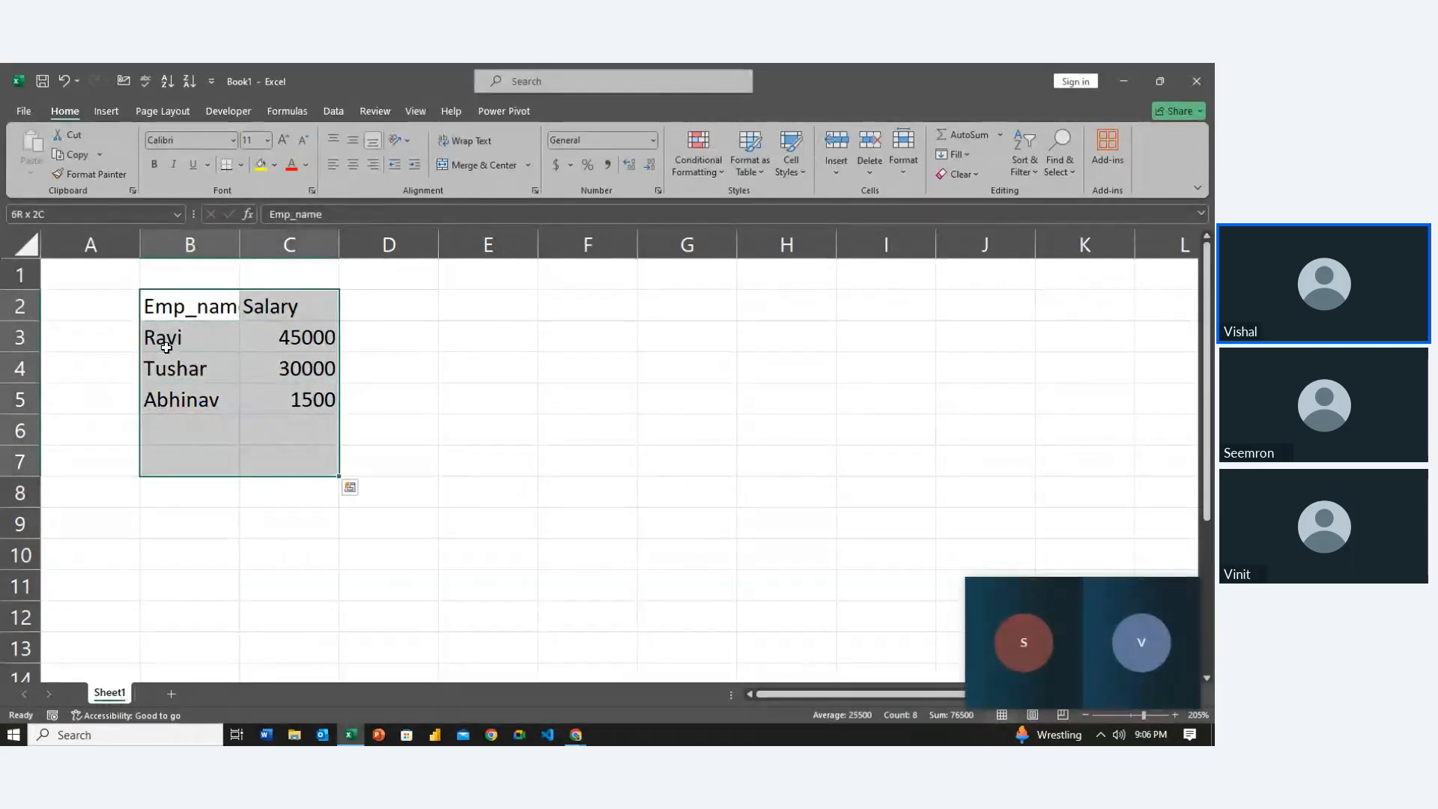
{"action": "key", "text": "shift+Up"}
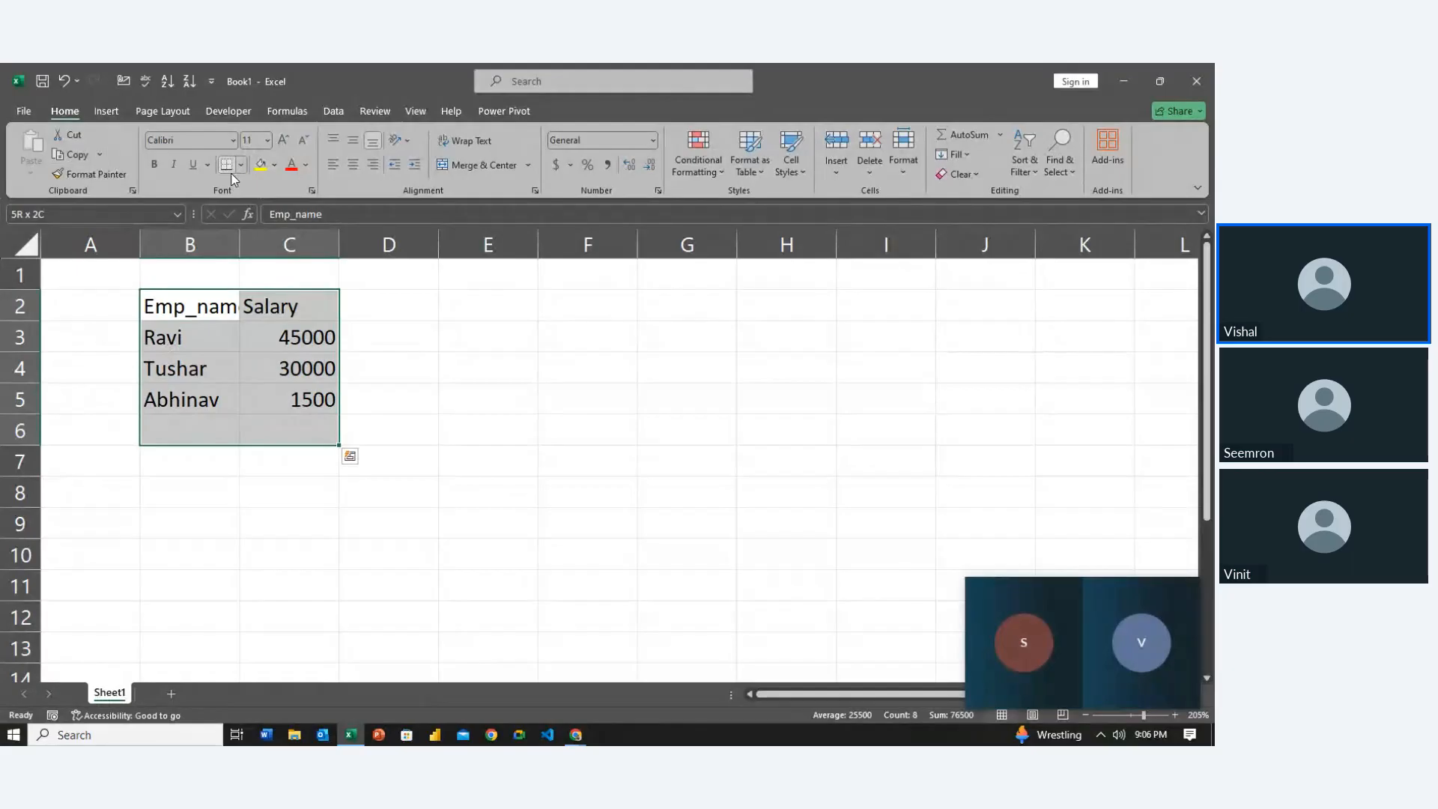
{"action": "left_click", "coordinate": [240, 165]}
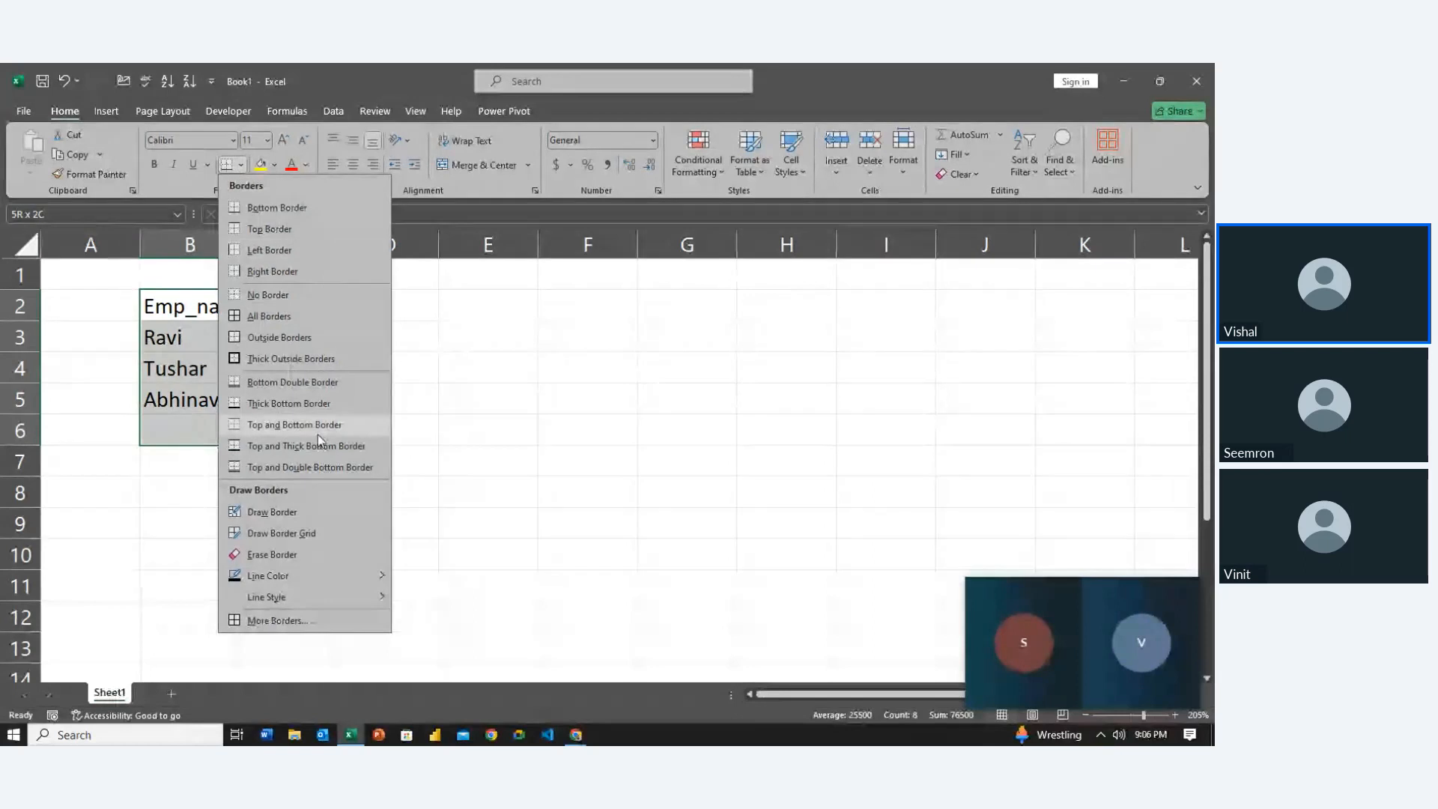
{"action": "left_click", "coordinate": [281, 323]}
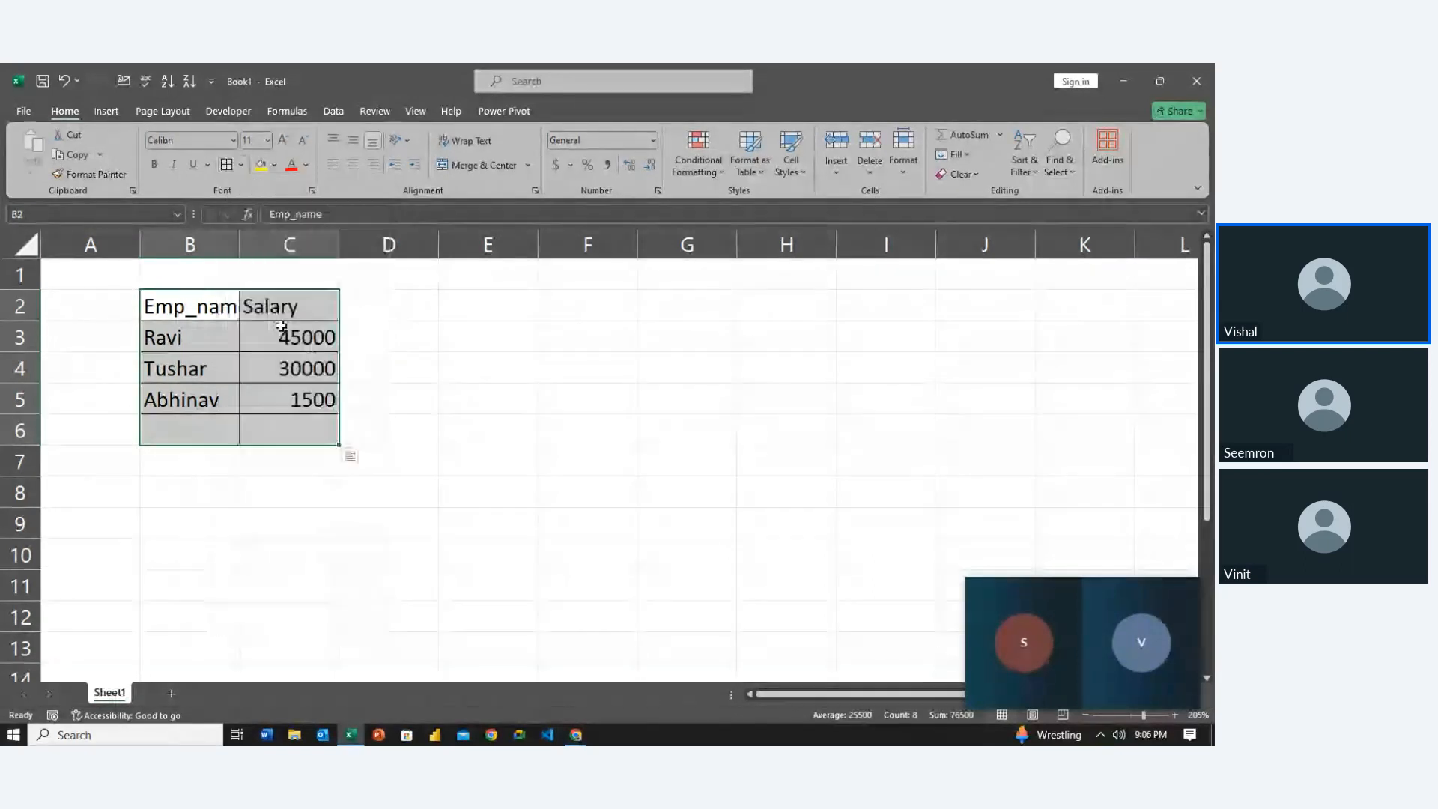
{"action": "left_click", "coordinate": [257, 433]}
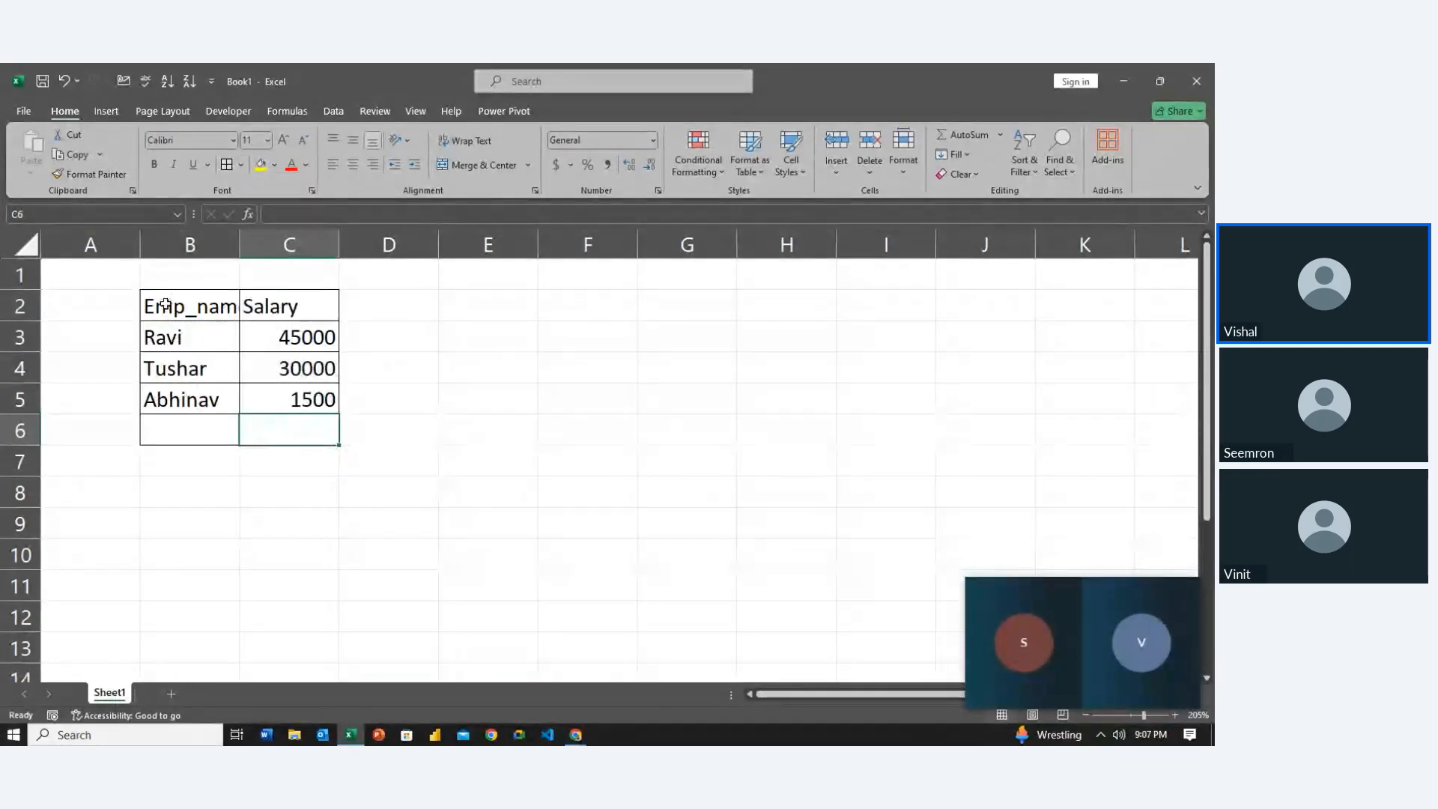
{"action": "left_click_drag", "start_coordinate": [157, 303], "coordinate": [309, 298]}
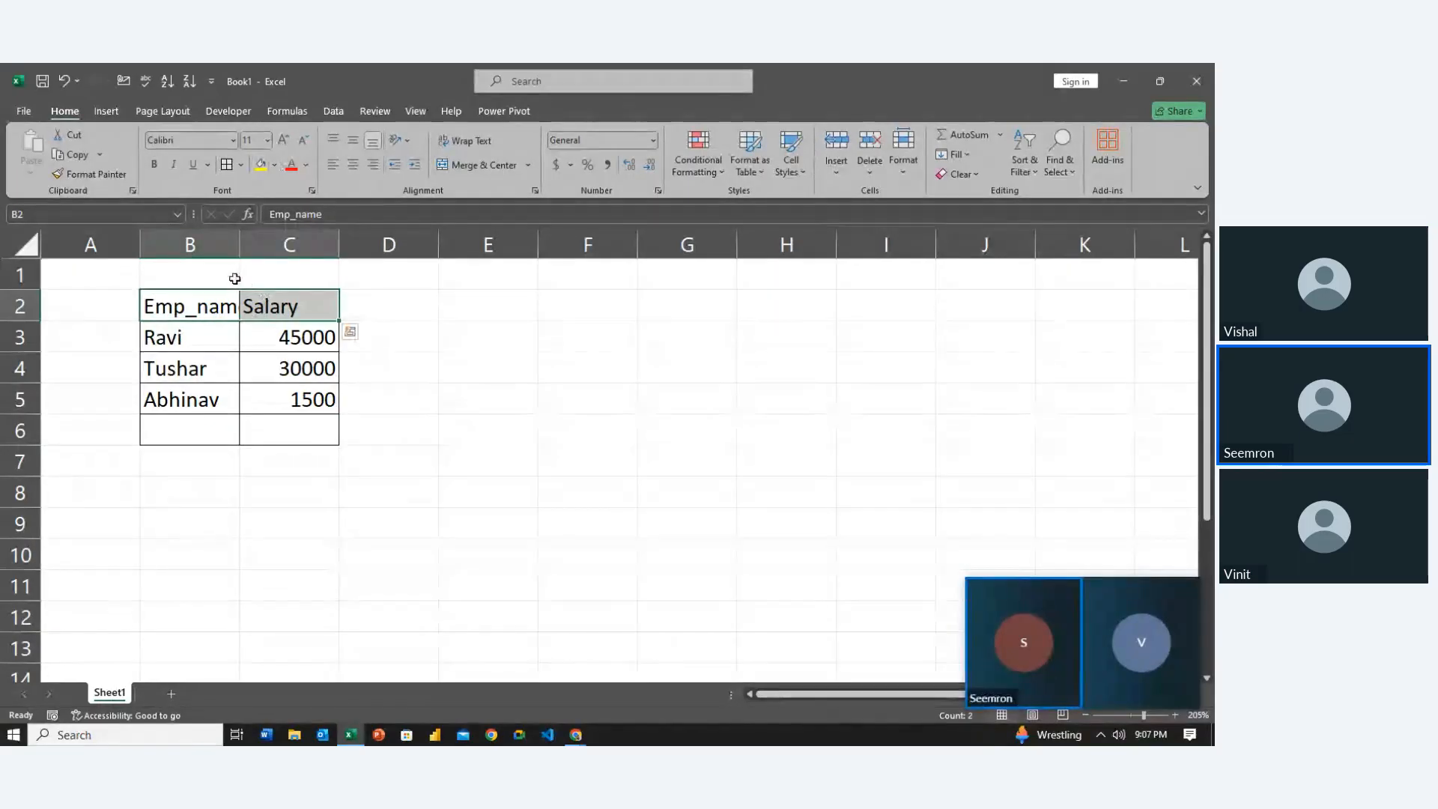
Fill header cells B2:C2 orange and set their font colour to white
{"action": "left_click", "coordinate": [280, 165]}
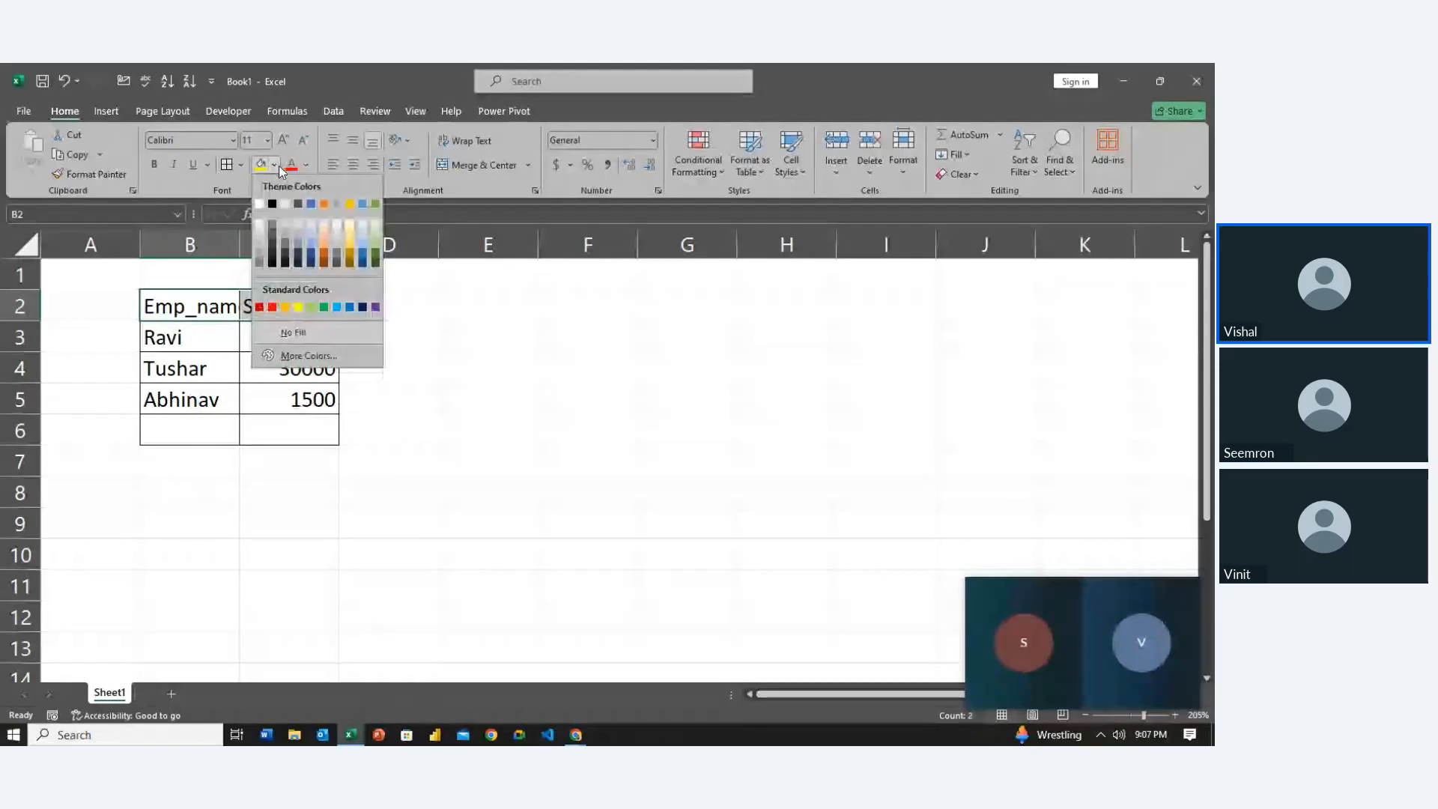
{"action": "left_click", "coordinate": [323, 256]}
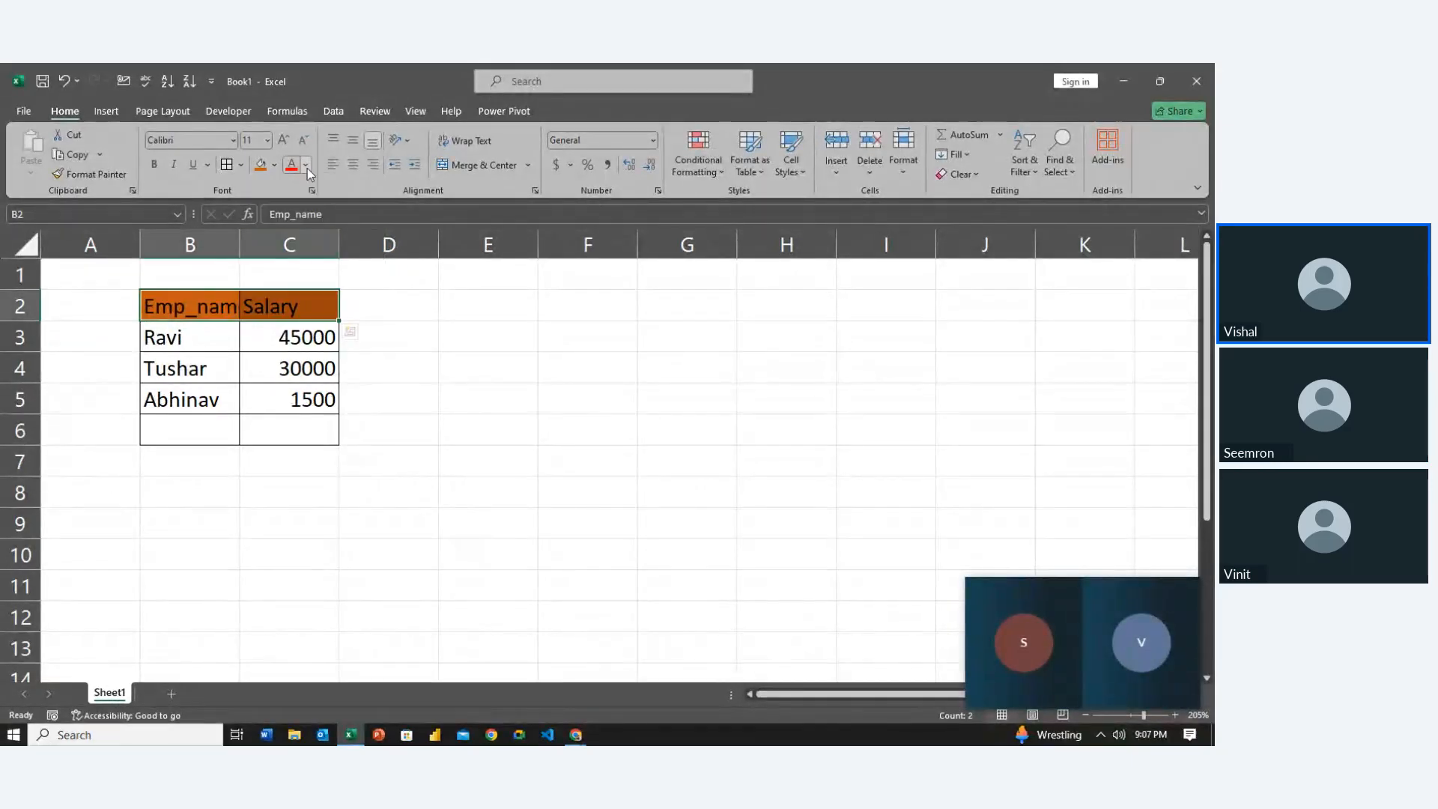
{"action": "left_click", "coordinate": [305, 165]}
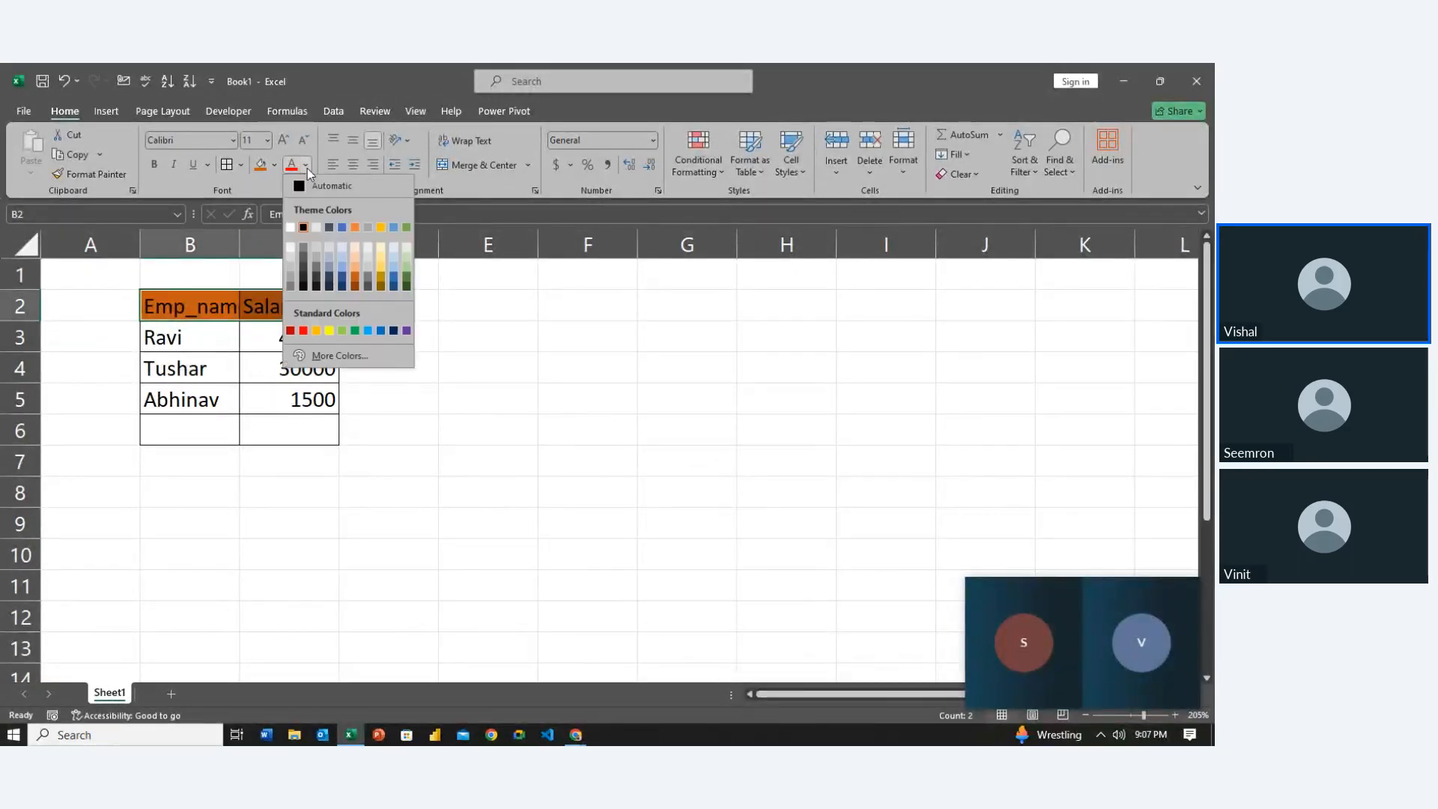
{"action": "left_click", "coordinate": [290, 228]}
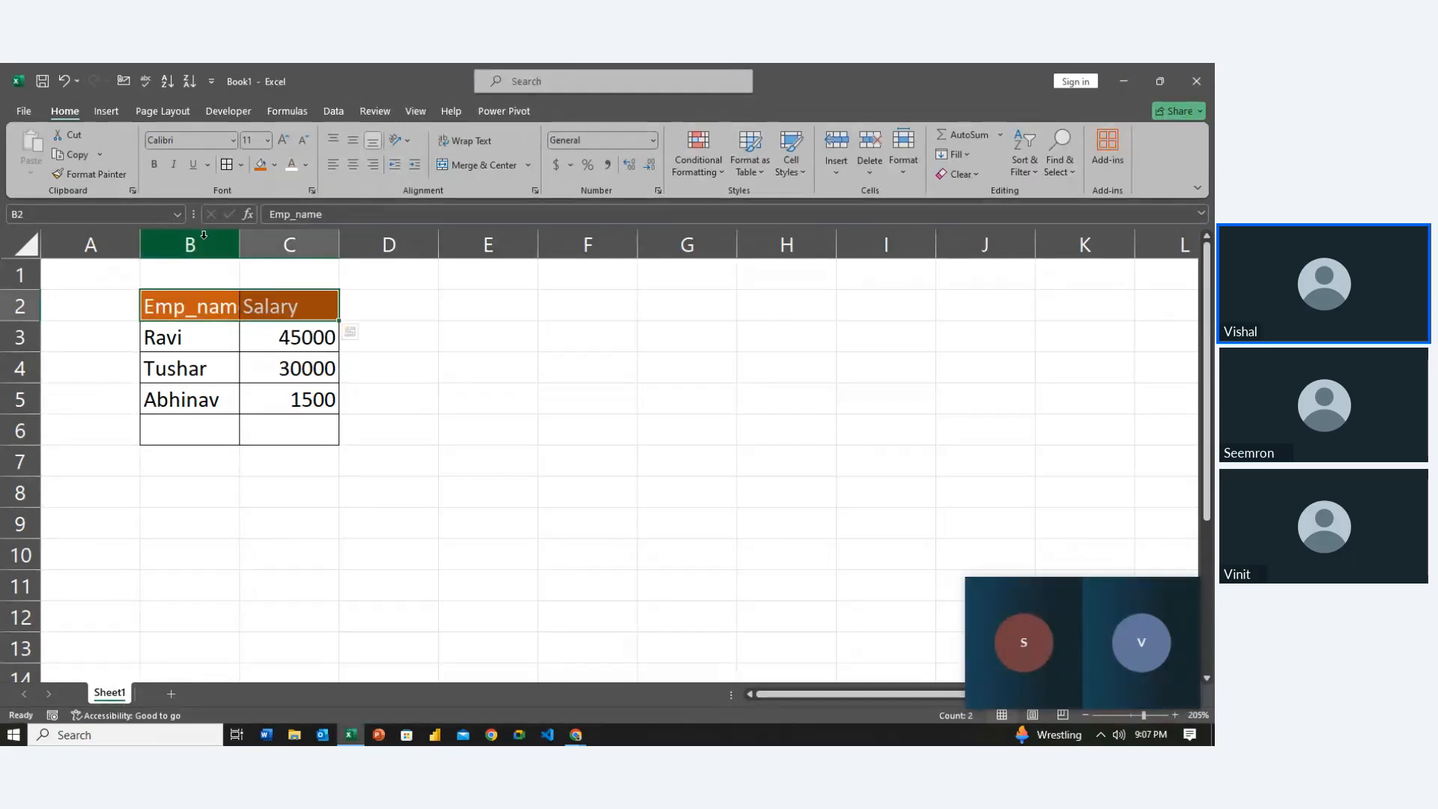
Try Algerian and Amasis MT Pro Black, then set the header font to Aptos
{"action": "left_click", "coordinate": [233, 141]}
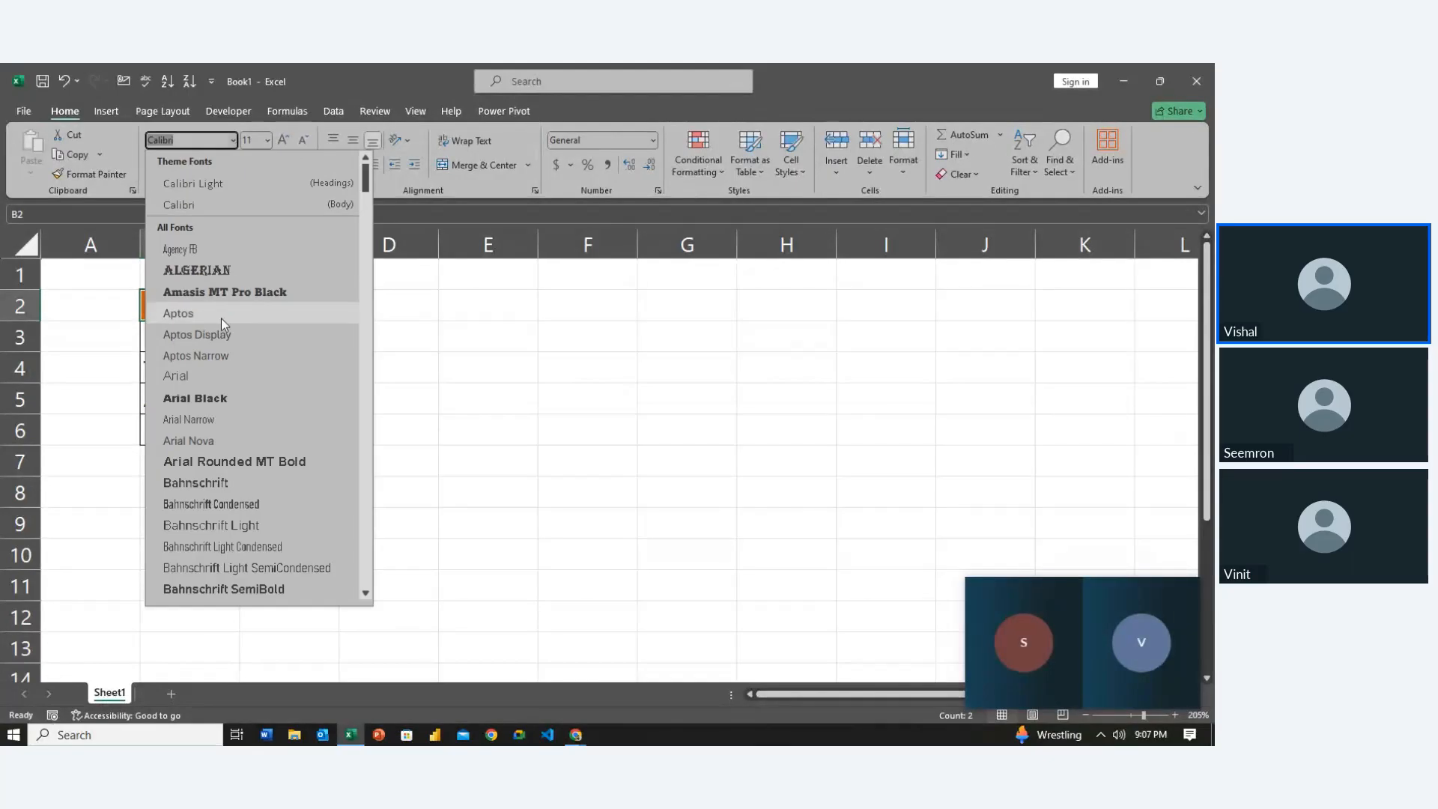
{"action": "left_click", "coordinate": [222, 267]}
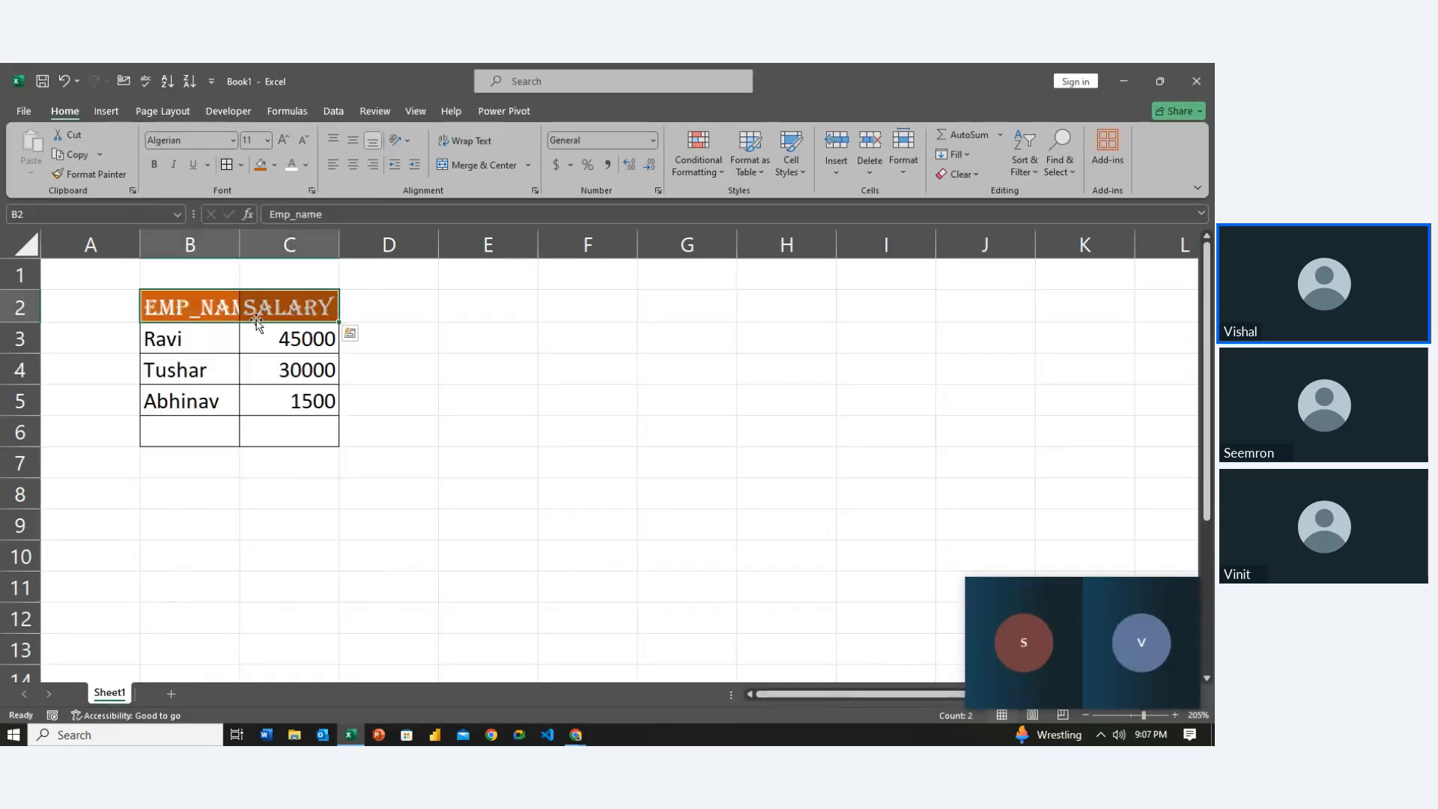
{"action": "left_click", "coordinate": [233, 140]}
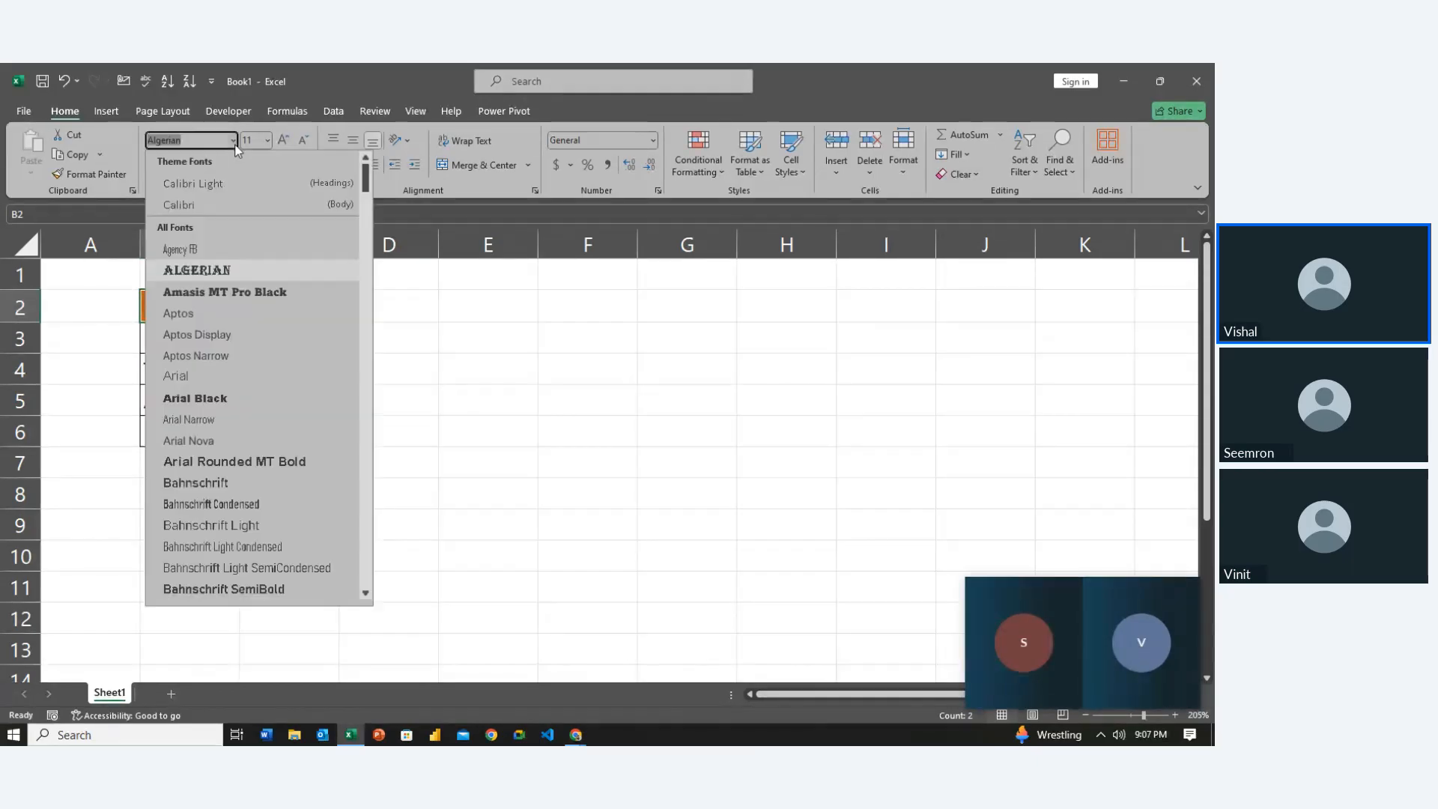
{"action": "left_click", "coordinate": [221, 298]}
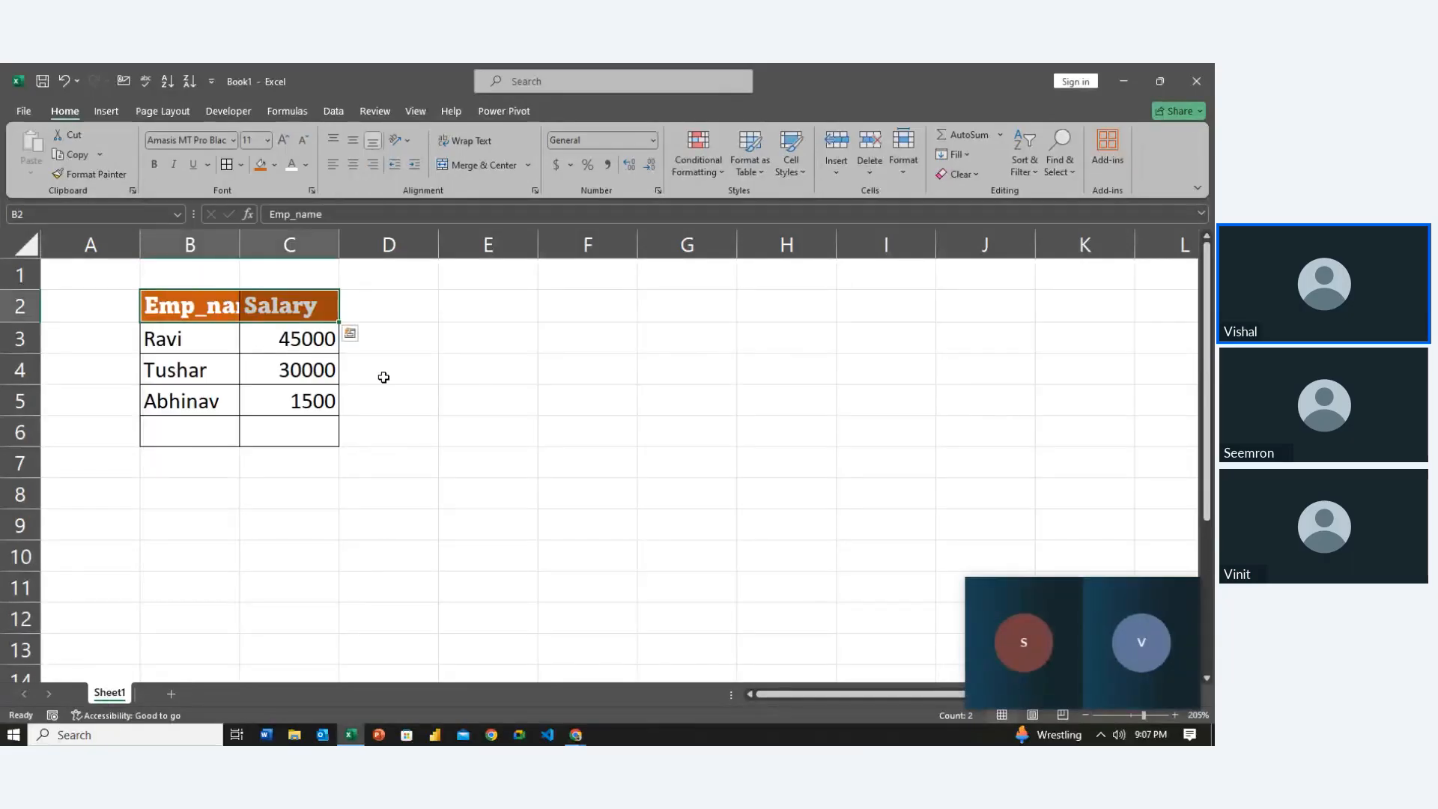
{"action": "left_click", "coordinate": [232, 139]}
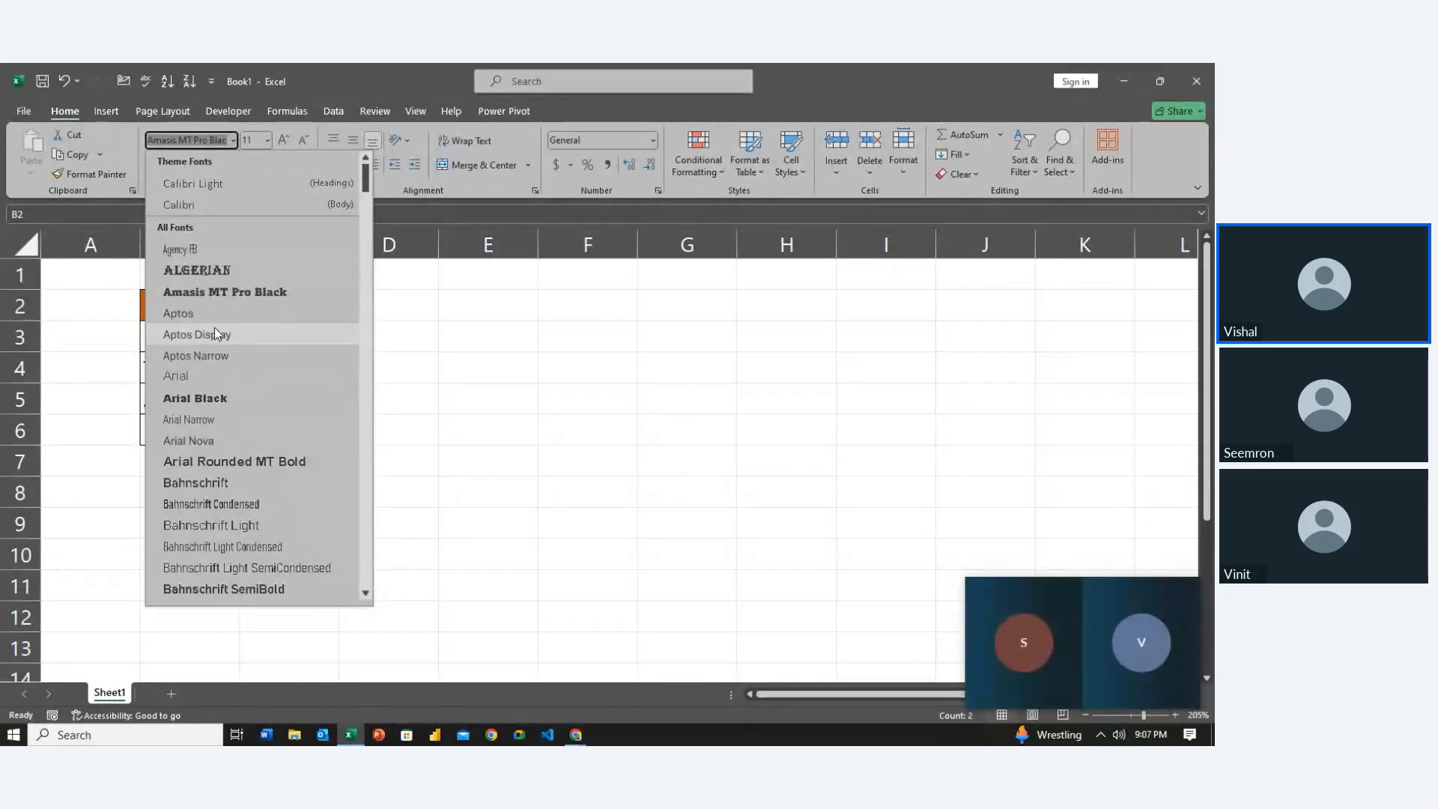
{"action": "left_click", "coordinate": [216, 313]}
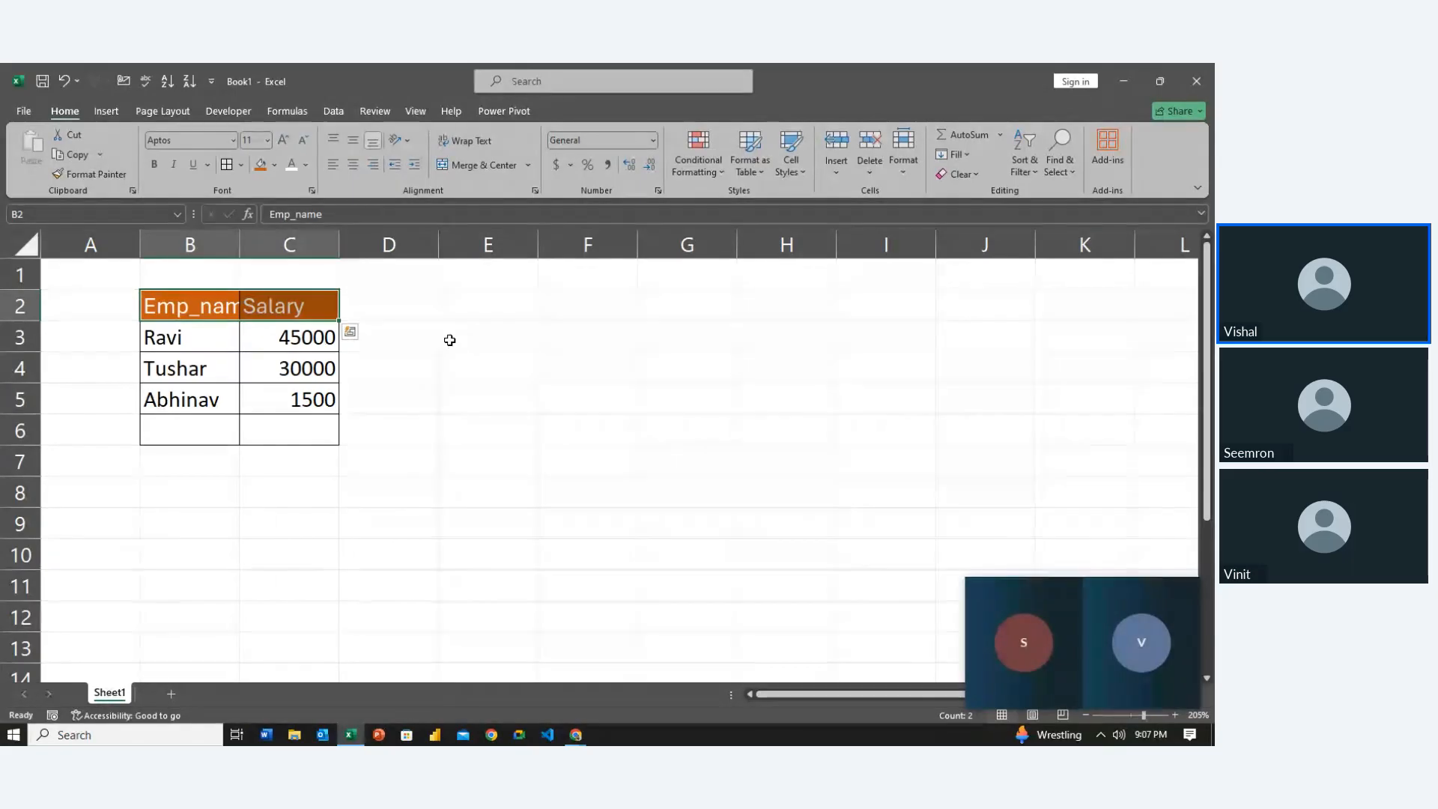
Adjust the header font size up to 16 and back down to 10
{"action": "left_click", "coordinate": [285, 141]}
{"action": "left_click", "coordinate": [284, 141]}
{"action": "left_click", "coordinate": [284, 141]}
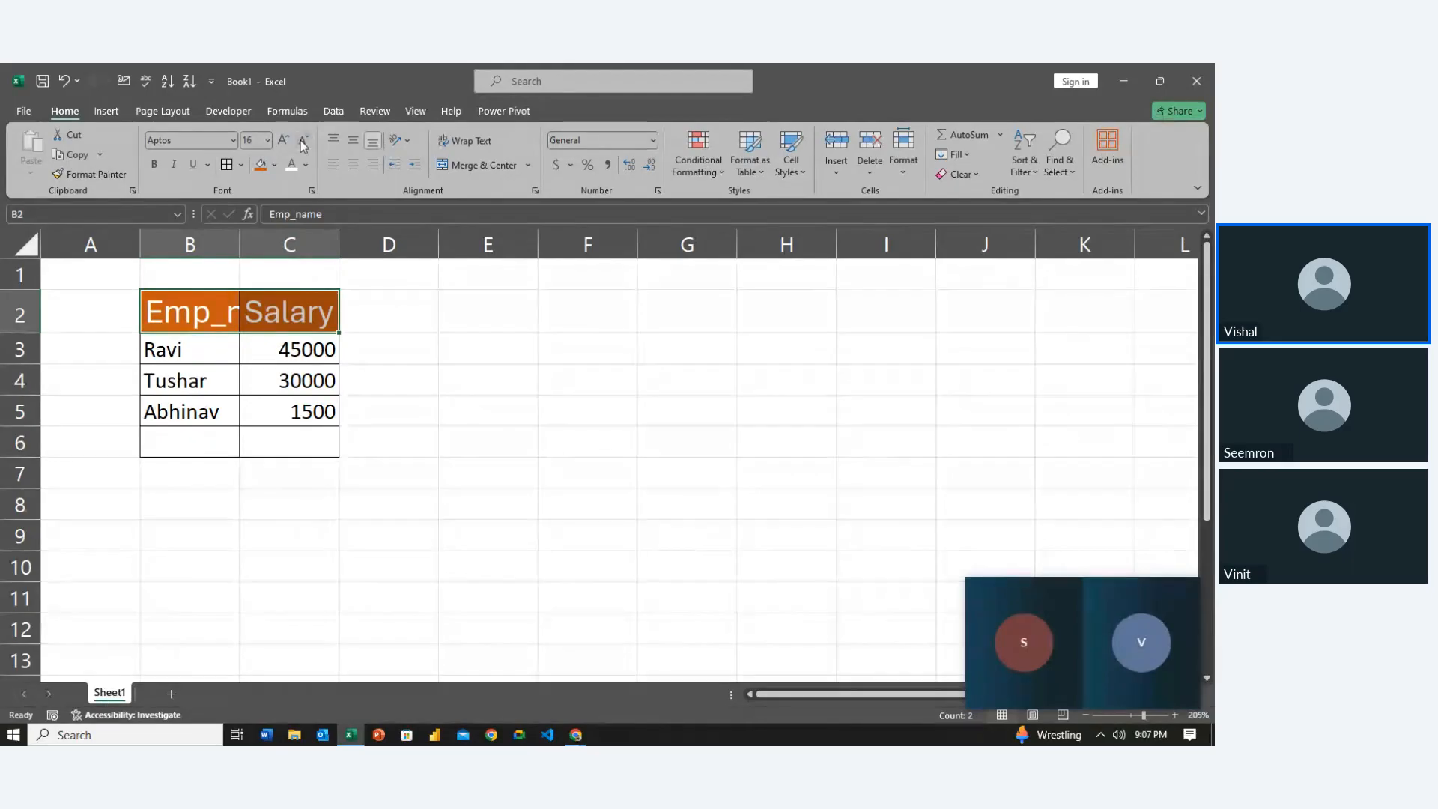
{"action": "left_click", "coordinate": [303, 142]}
{"action": "left_click", "coordinate": [303, 143]}
{"action": "left_click", "coordinate": [303, 142]}
{"action": "left_click", "coordinate": [304, 142]}
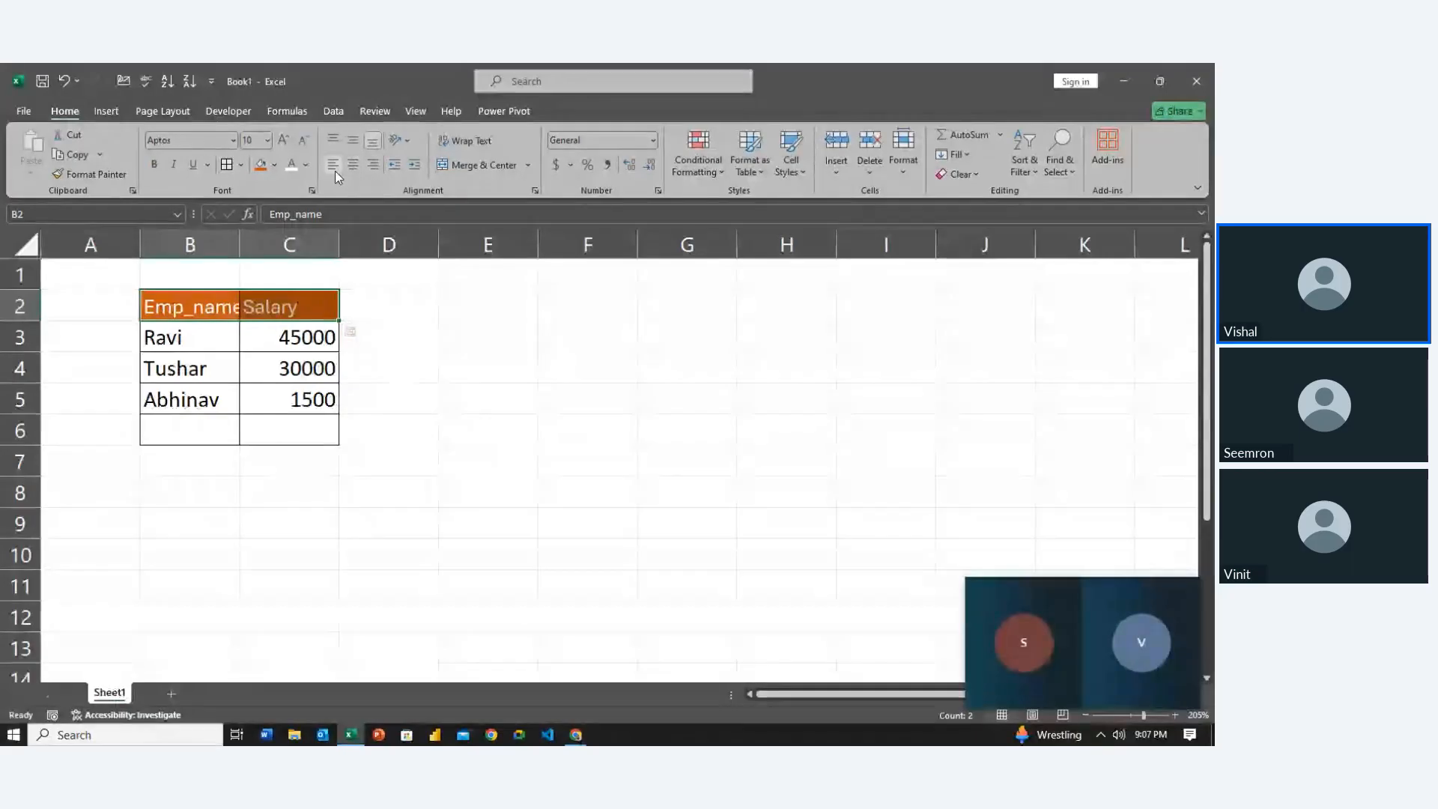
Center the header text horizontally and settle on bottom vertical alignment
{"action": "left_click", "coordinate": [373, 168]}
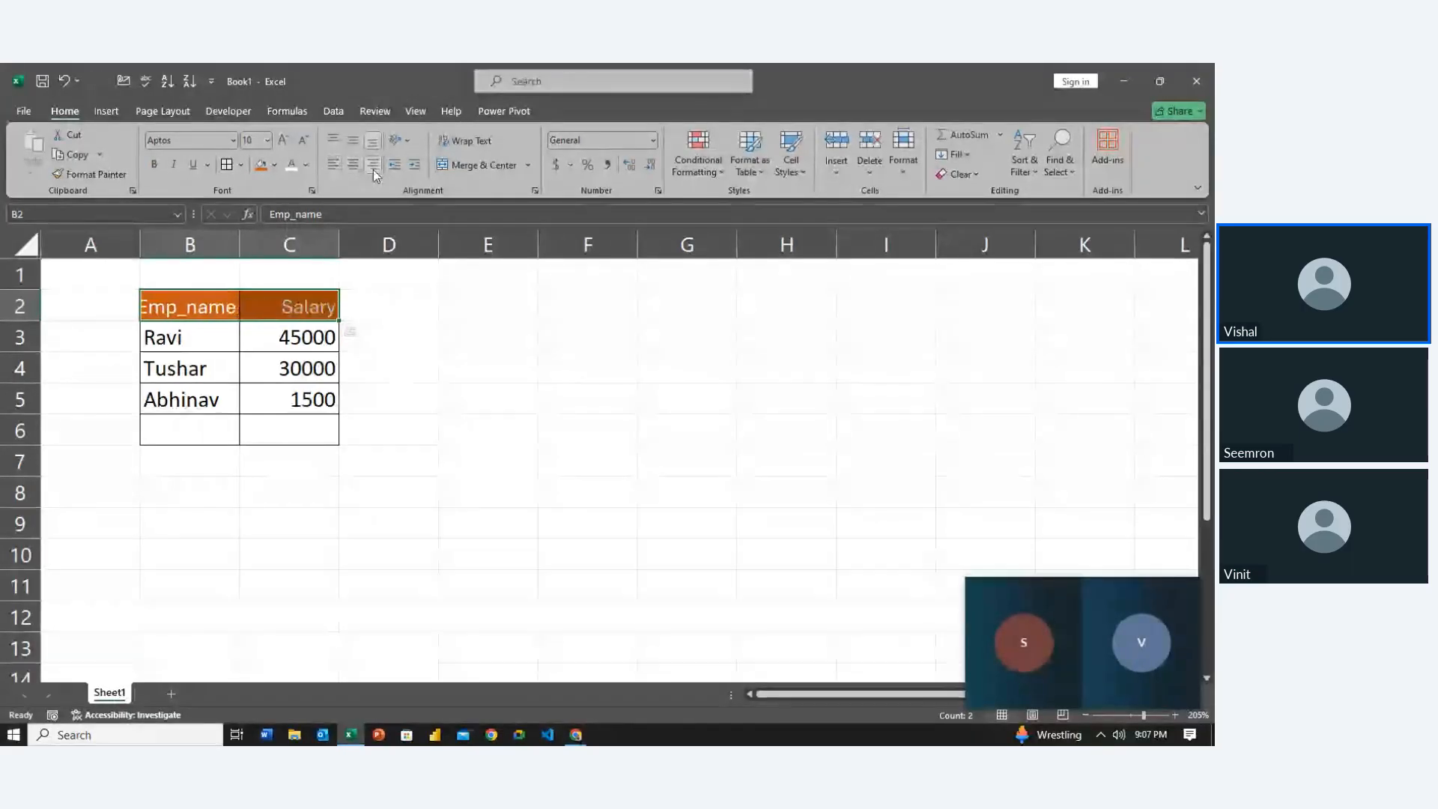
{"action": "left_click", "coordinate": [353, 166]}
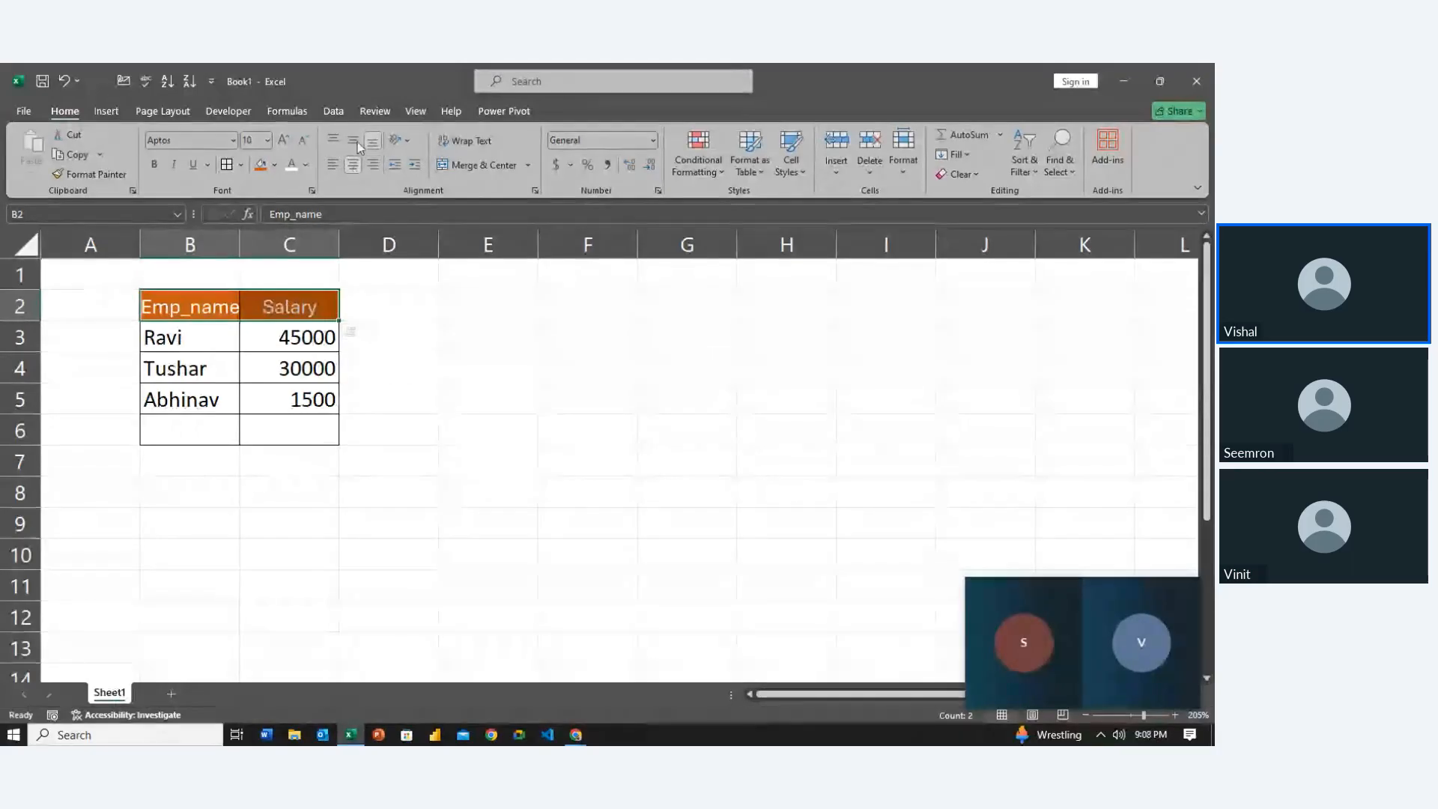
{"action": "left_click", "coordinate": [355, 141]}
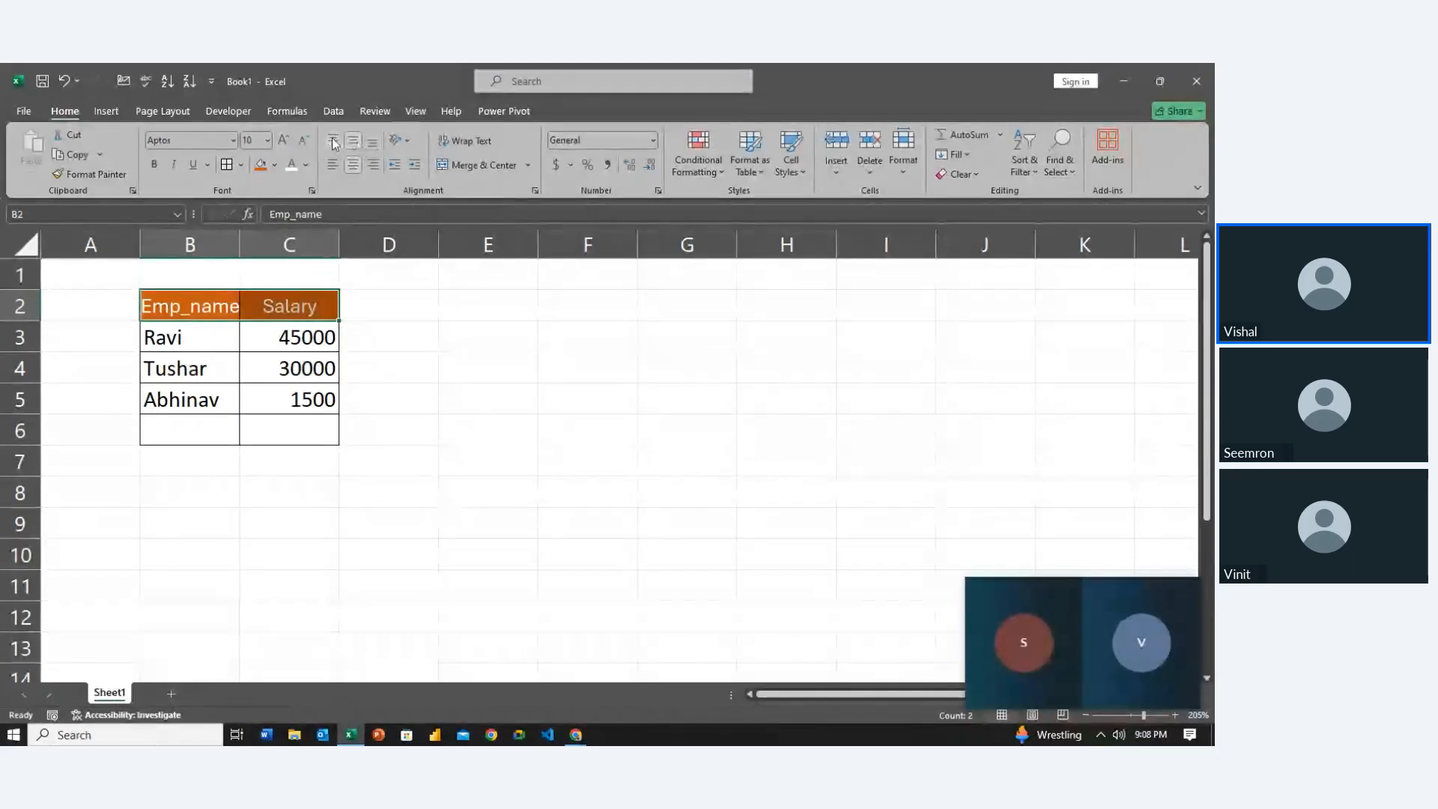
{"action": "left_click", "coordinate": [331, 138]}
{"action": "left_click", "coordinate": [374, 147]}
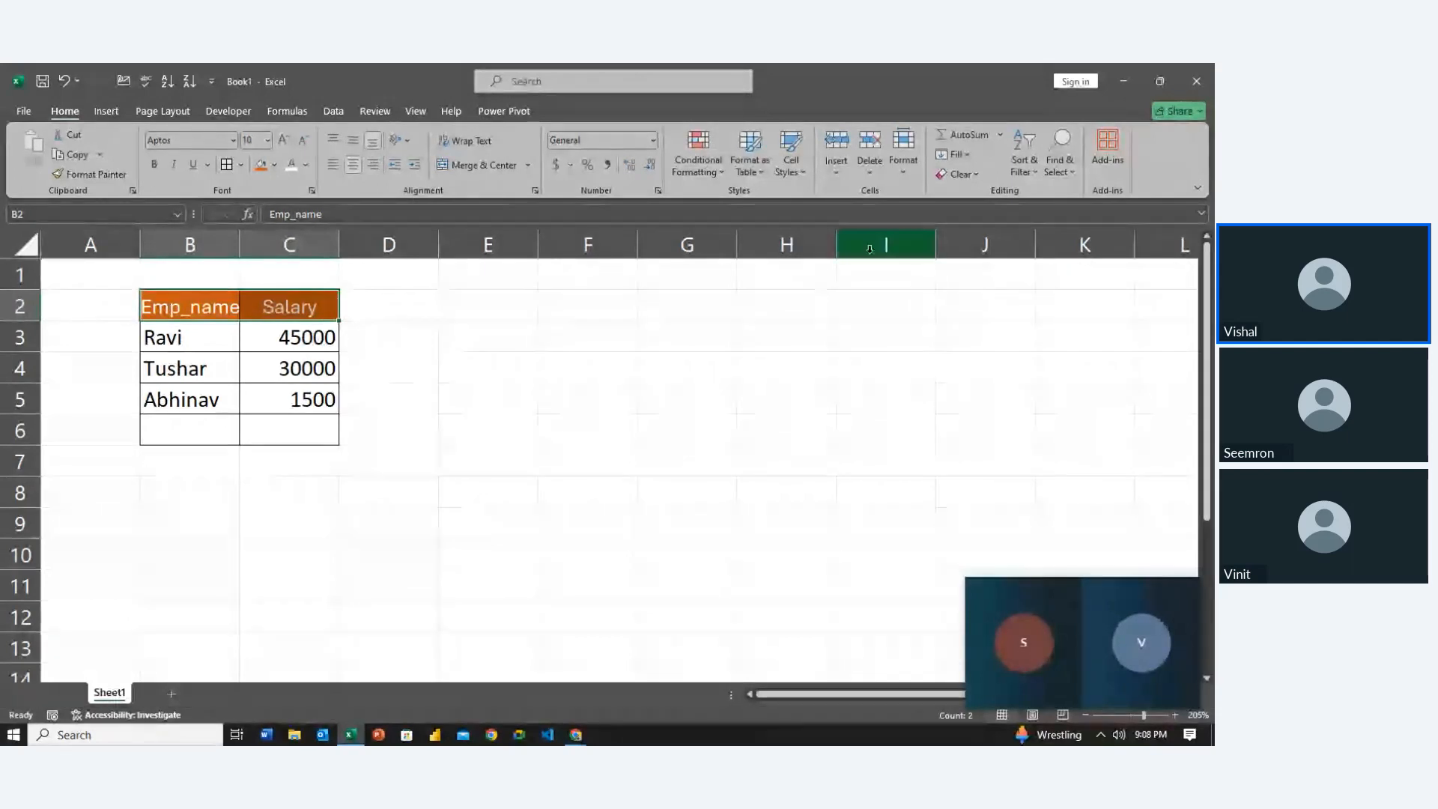
AutoFit columns B and C and center the table's names and salaries
{"action": "key", "text": "shift+Down"}
{"action": "key", "text": "shift+Down"}
{"action": "key", "text": "shift+Down"}
{"action": "key", "text": "shift+Down"}
{"action": "key", "text": "shift+Down"}
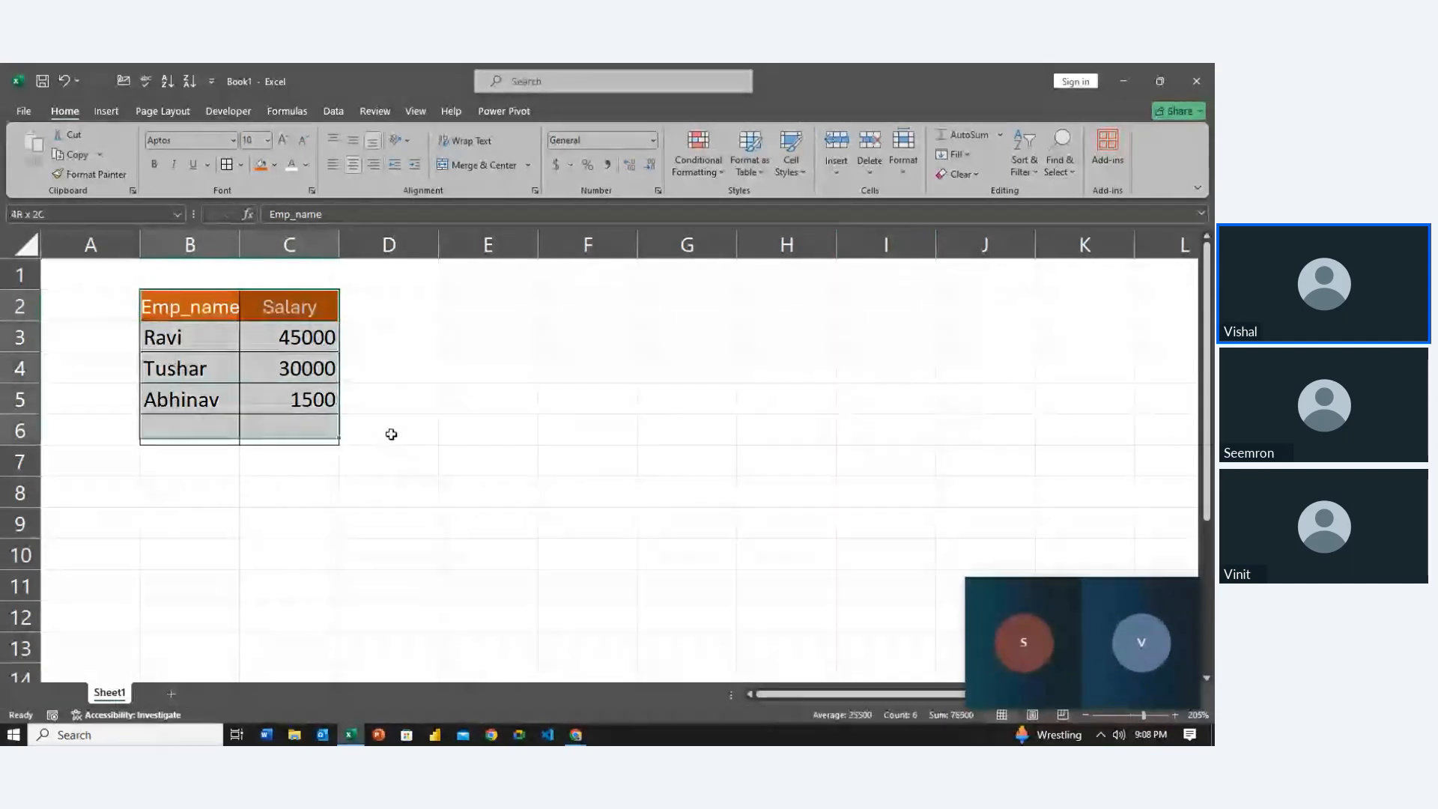
{"action": "key", "text": "shift+Up"}
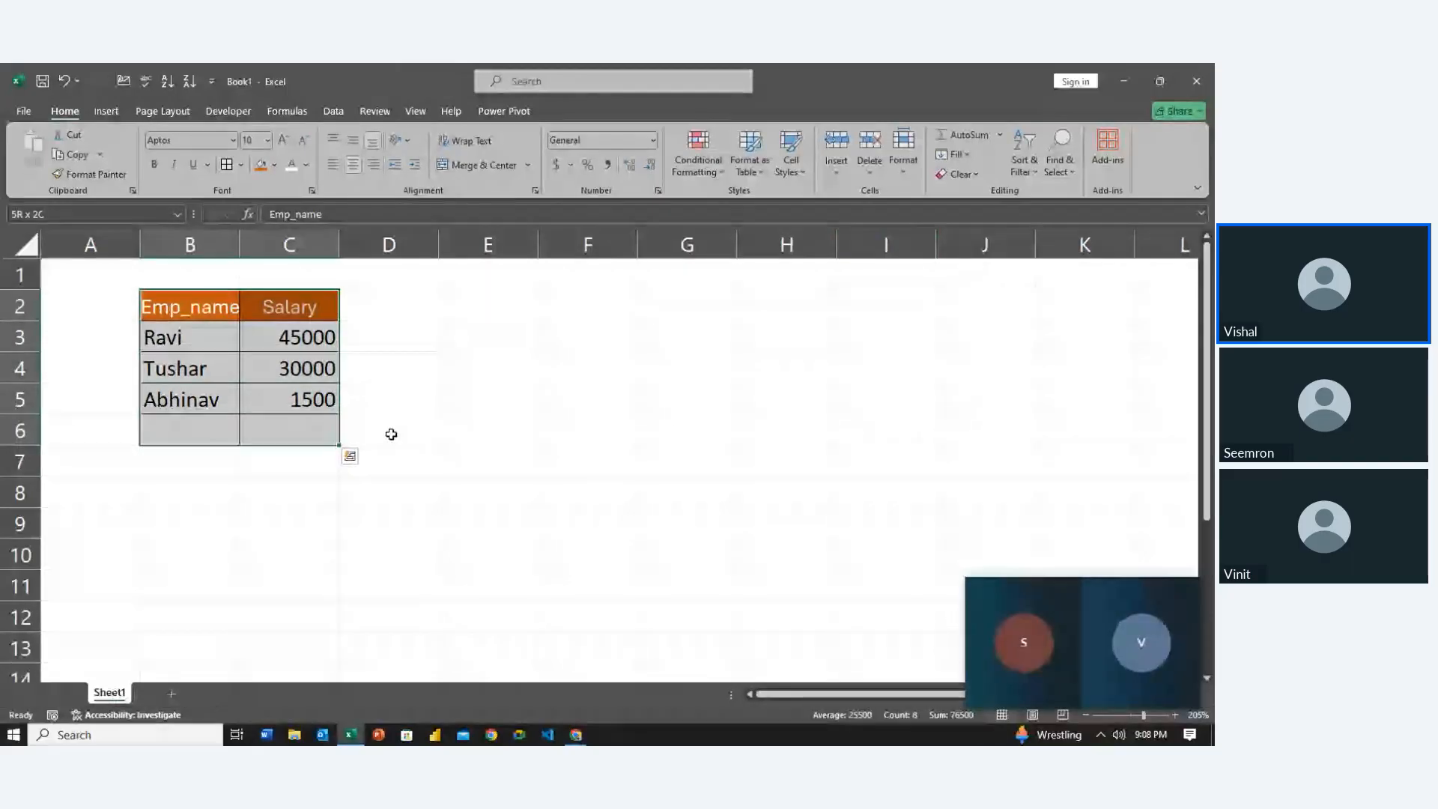
{"action": "key", "text": "alt+h"}
{"action": "key", "text": "o"}
{"action": "key", "text": "i"}
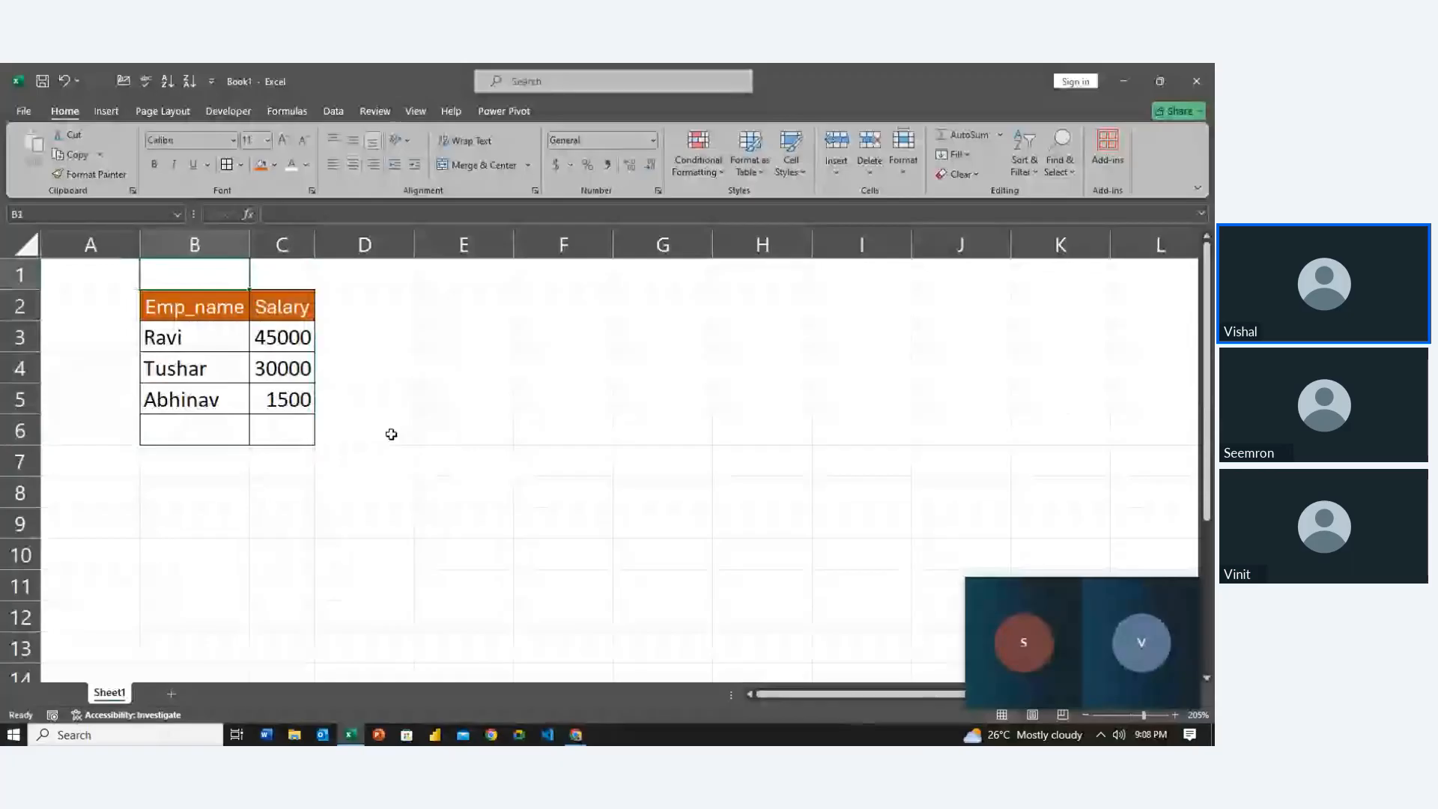
{"action": "key", "text": "shift+Up"}
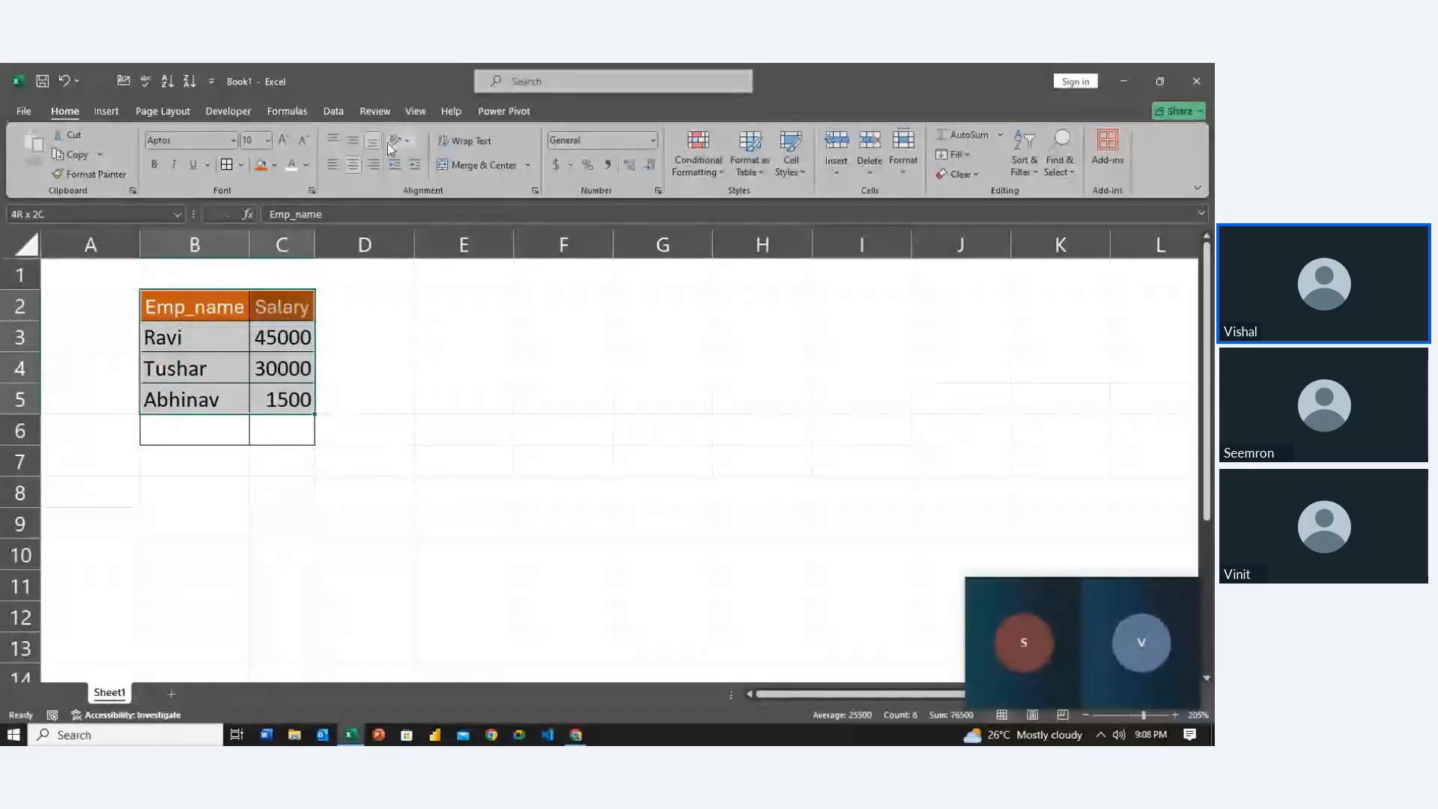
{"action": "left_click", "coordinate": [355, 171]}
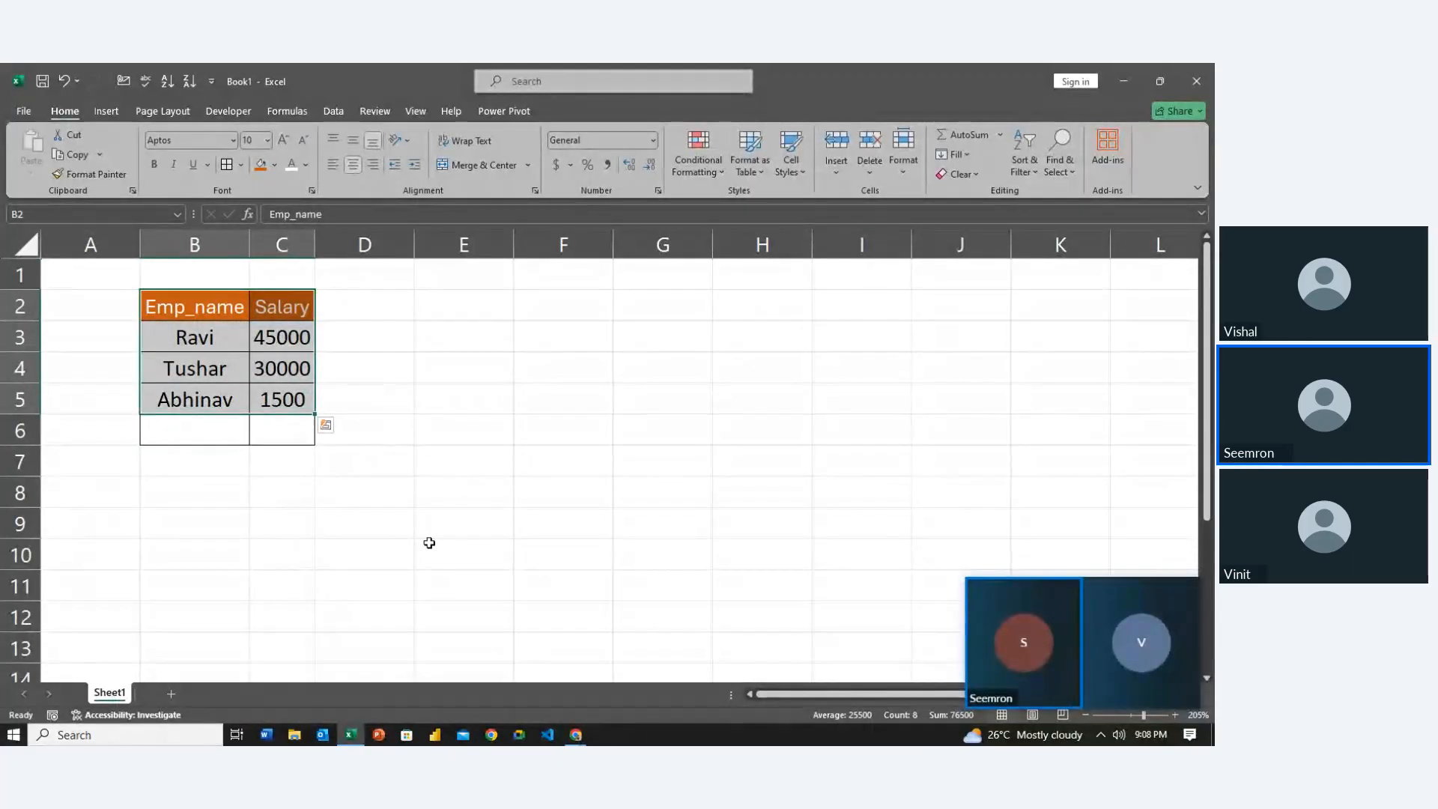
Select the employee table B2:C6 and copy it
{"action": "left_click", "coordinate": [422, 533]}
{"action": "key", "text": "Left"}
{"action": "key", "text": "Up"}
{"action": "key", "text": "Left"}
{"action": "key", "text": "Up"}
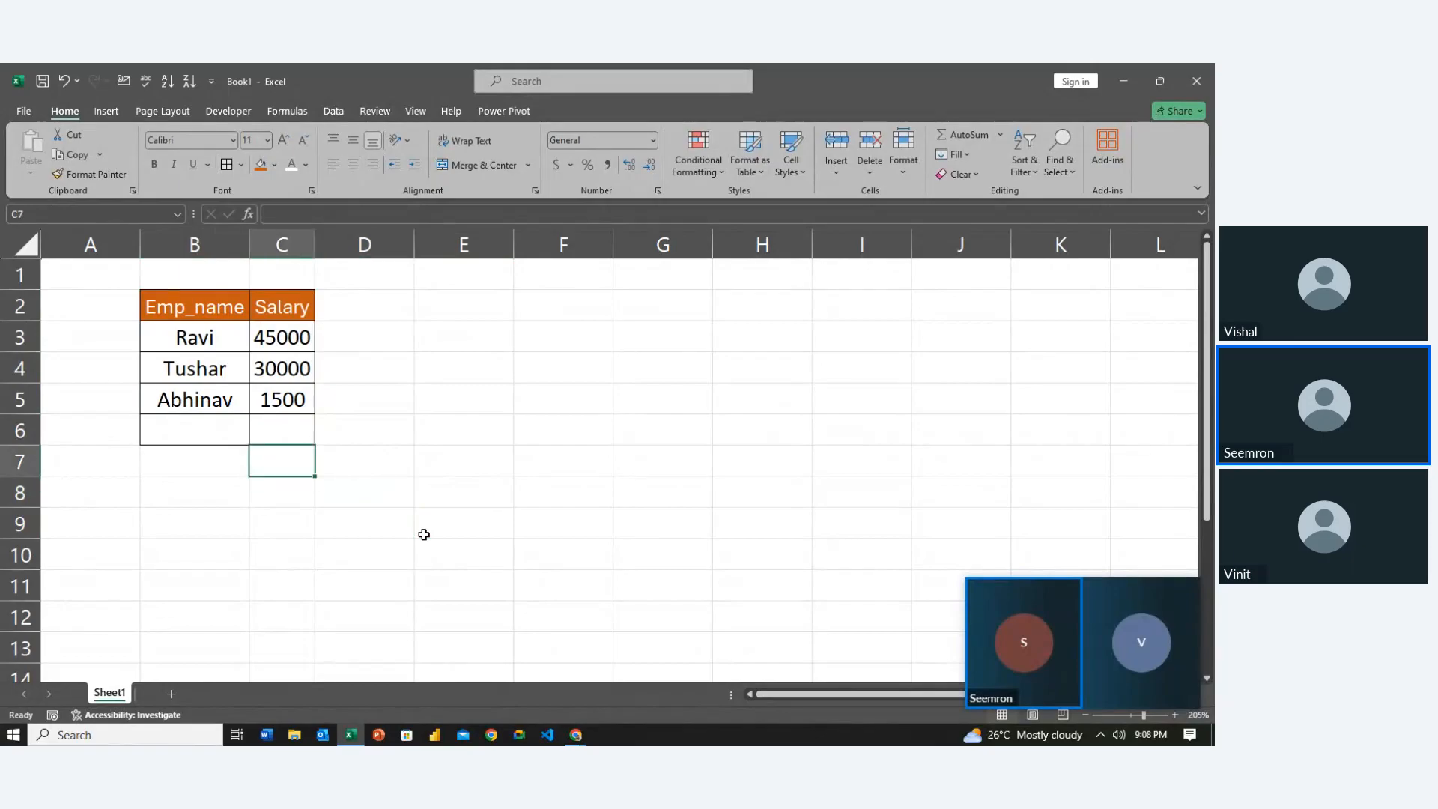
{"action": "key", "text": "Left"}
{"action": "key", "text": "Up"}
{"action": "key", "text": "Up"}
{"action": "key", "text": "Up"}
{"action": "key", "text": "Up"}
{"action": "key", "text": "Up"}
{"action": "key", "text": "shift+Down"}
{"action": "key", "text": "shift+Right"}
{"action": "key", "text": "shift+Down"}
{"action": "key", "text": "shift+Down"}
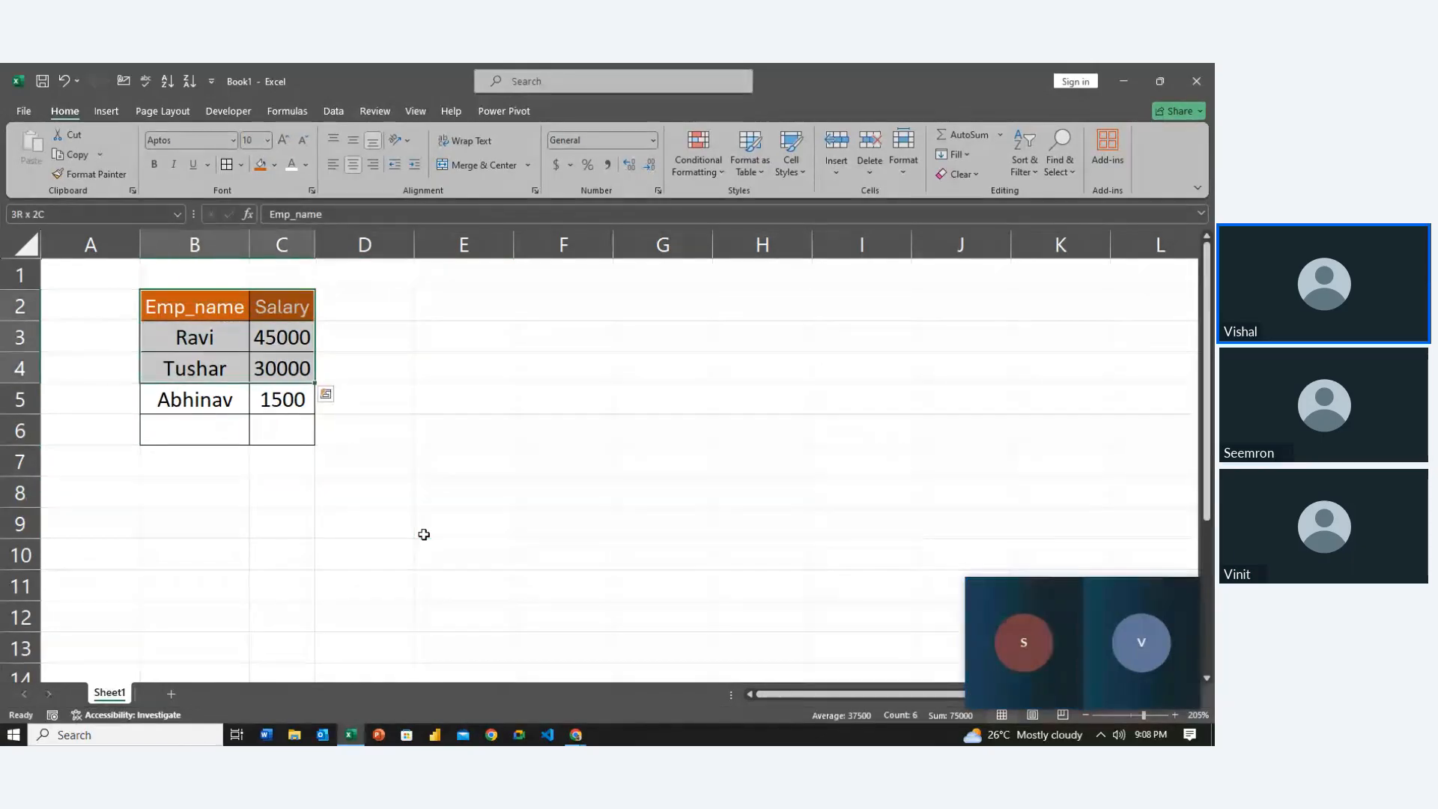
{"action": "key", "text": "shift+Down"}
{"action": "key", "text": "ctrl+c"}
{"action": "key", "text": "ctrl+q"}
Paste the copied employee table at E2
{"action": "key", "text": "Right"}
{"action": "key", "text": "Right"}
{"action": "key", "text": "Right"}
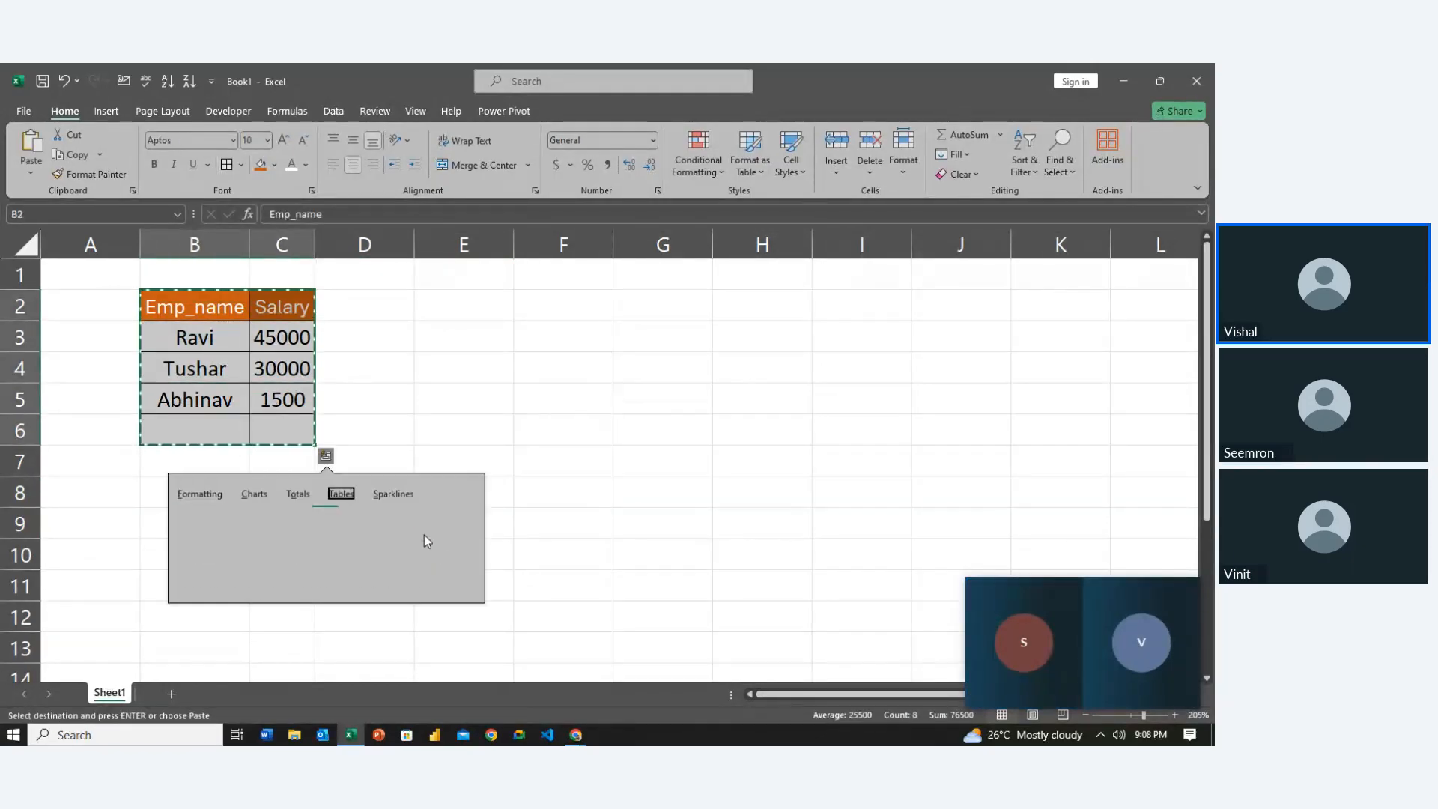
{"action": "key", "text": "Left"}
{"action": "key", "text": "Escape"}
{"action": "key", "text": "Right"}
{"action": "key", "text": "Right"}
{"action": "key", "text": "Right"}
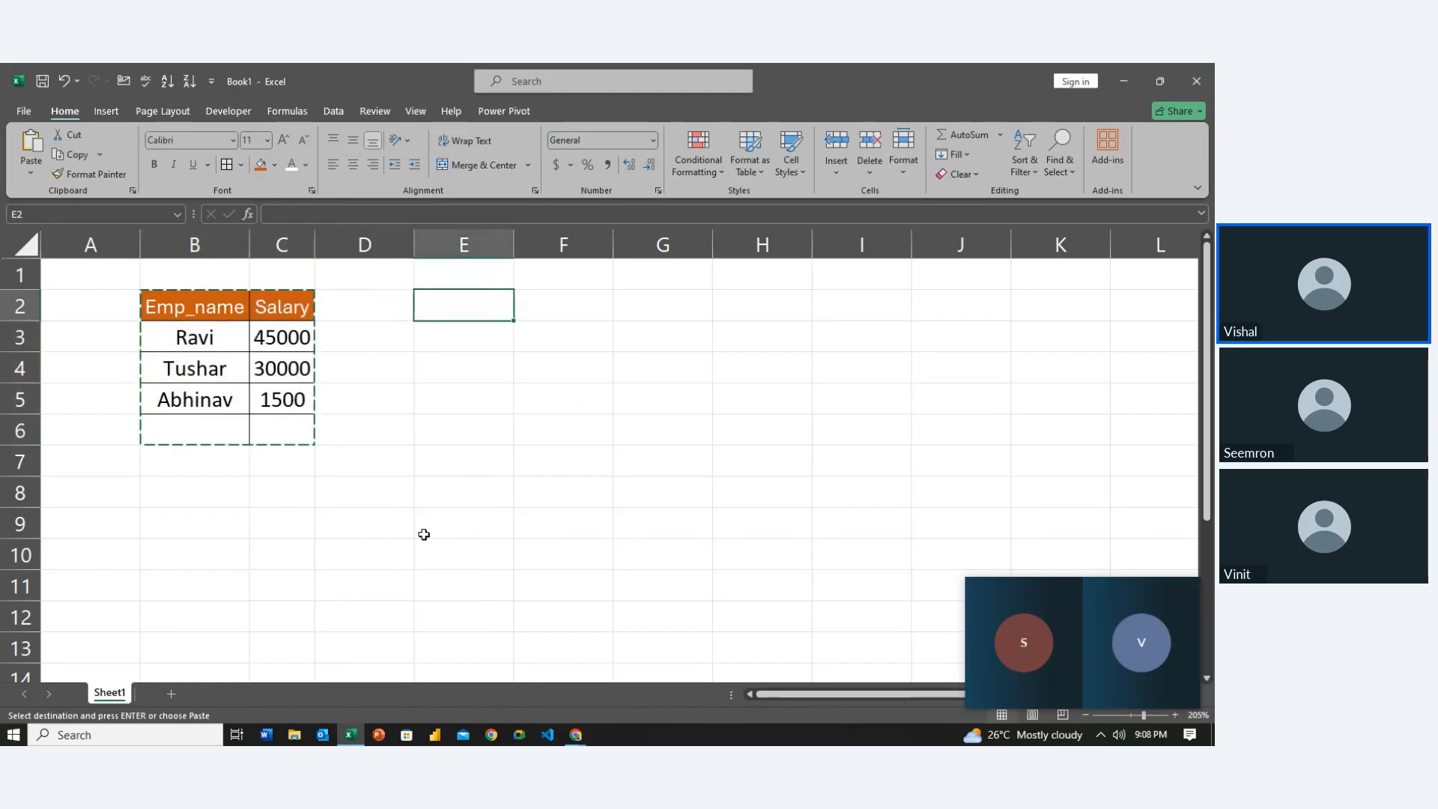
{"action": "key", "text": "ctrl+v"}
{"action": "key", "text": "Left"}
{"action": "key", "text": "Left"}
{"action": "key", "text": "Right"}
{"action": "key", "text": "Right"}
{"action": "key", "text": "Right"}
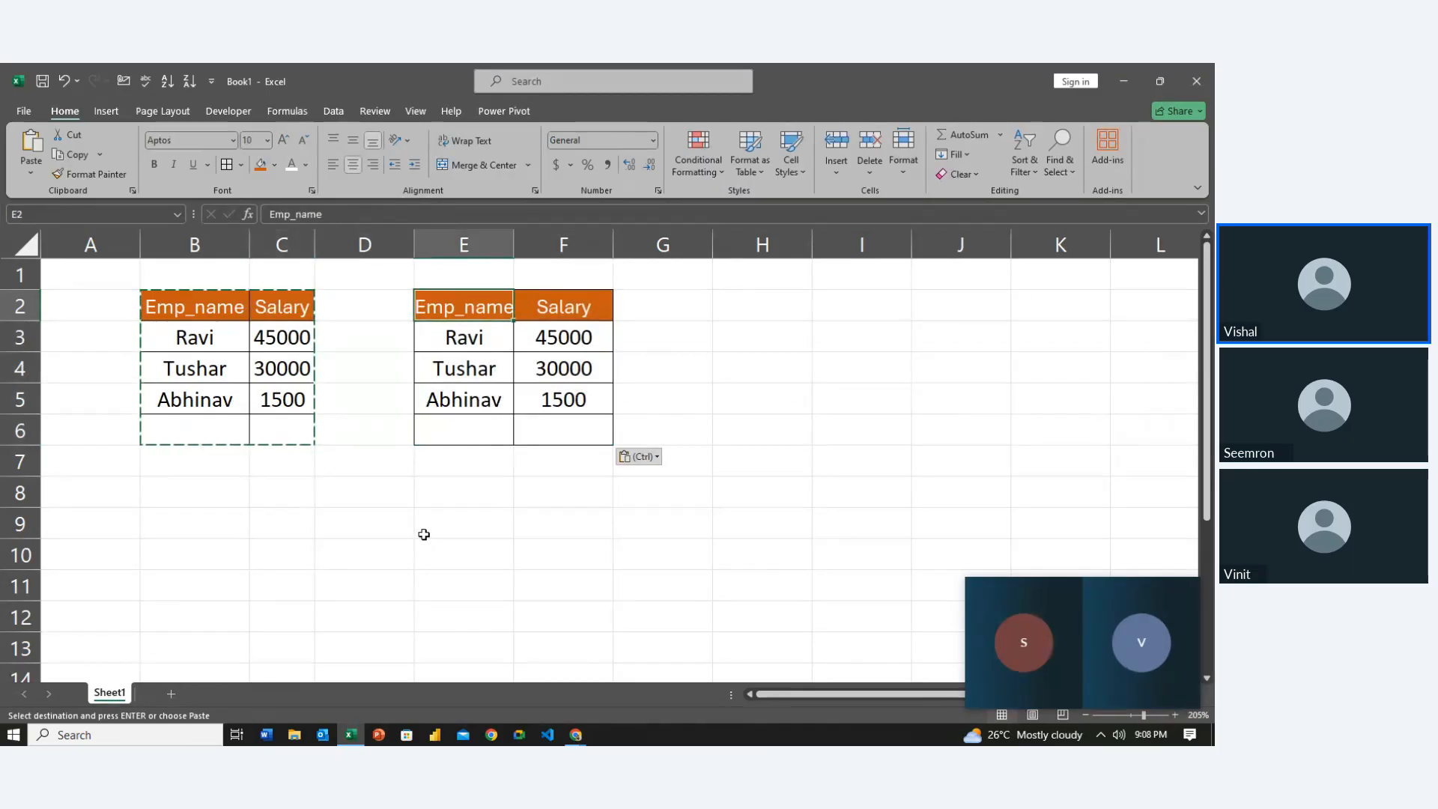
Rename the copy's second heading to Account_Details and AutoFit column F
{"action": "type", "text": "Account"}
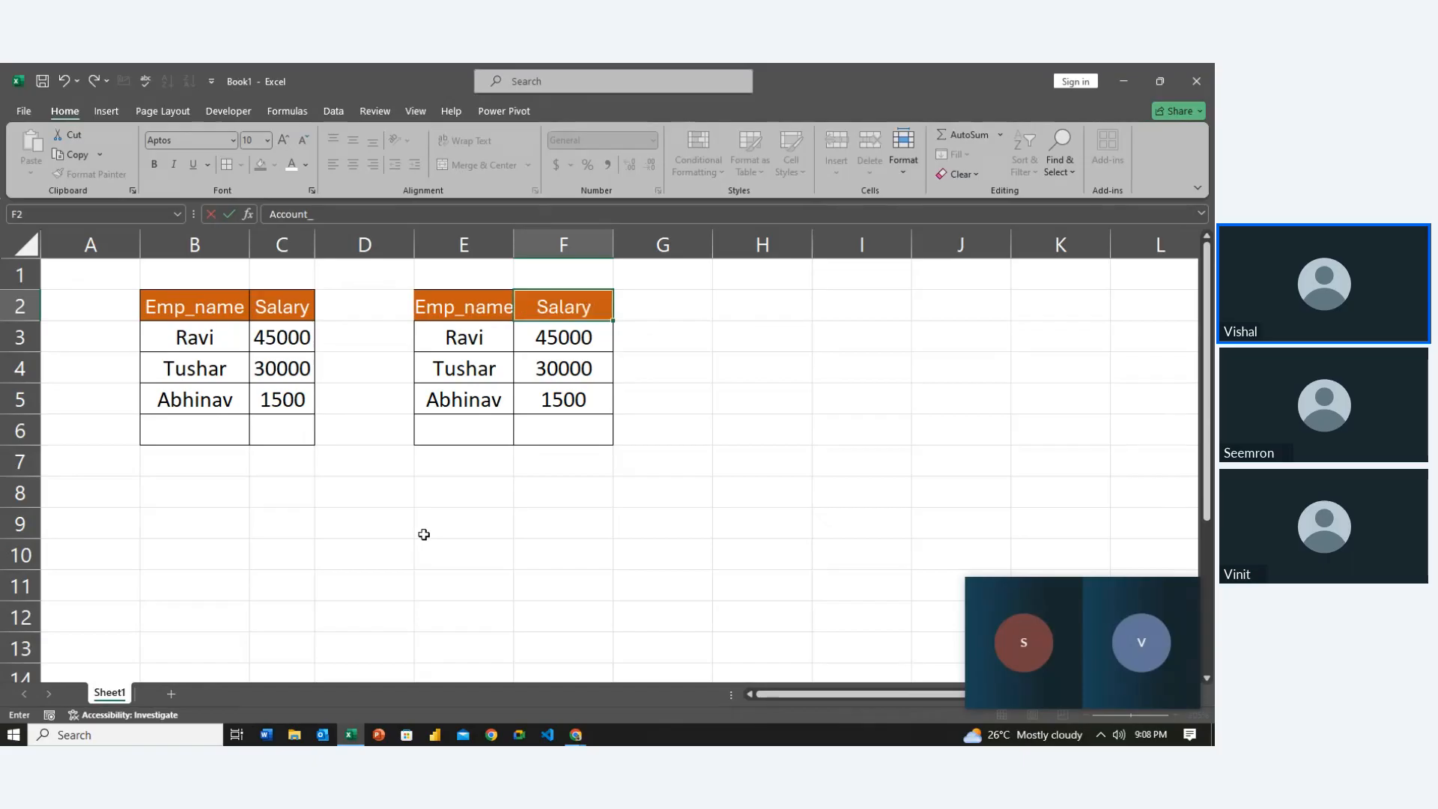
{"action": "type", "text": "_Details"}
{"action": "key", "text": "Return"}
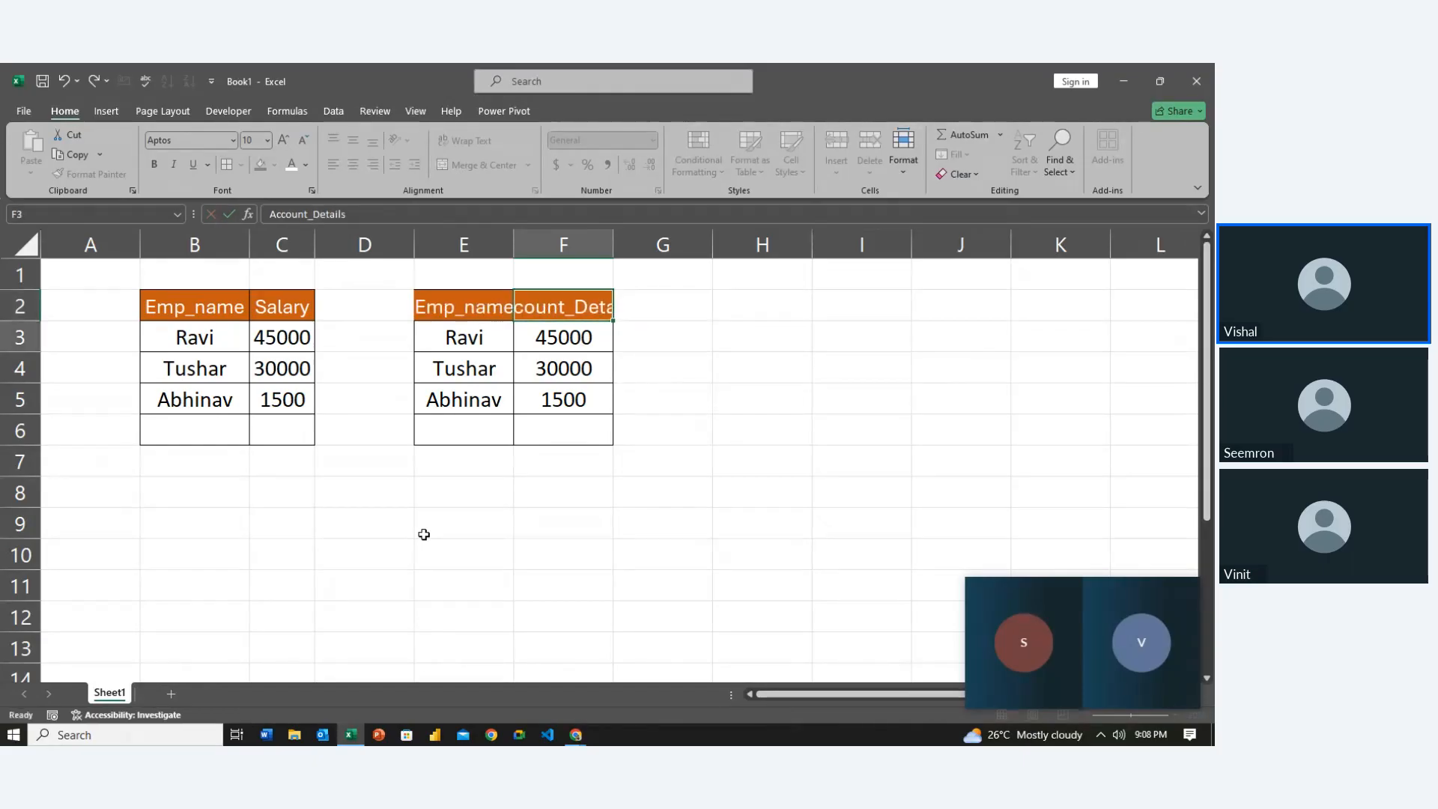
{"action": "key", "text": "Left"}
{"action": "key", "text": "ctrl+a"}
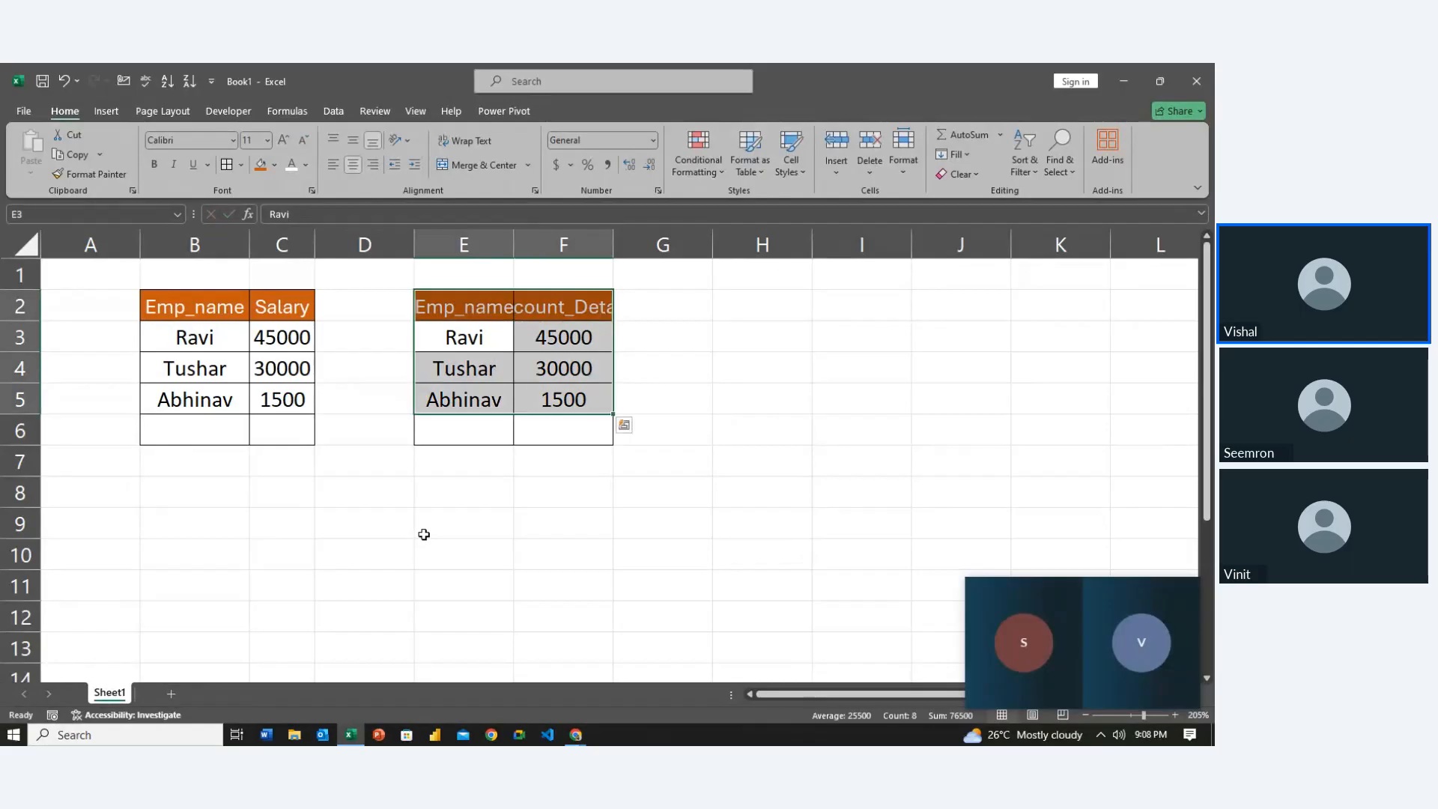
{"action": "key", "text": "alt+h"}
{"action": "key", "text": "o"}
{"action": "key", "text": "i"}
Select the copied amounts F3:F5
{"action": "key", "text": "Down"}
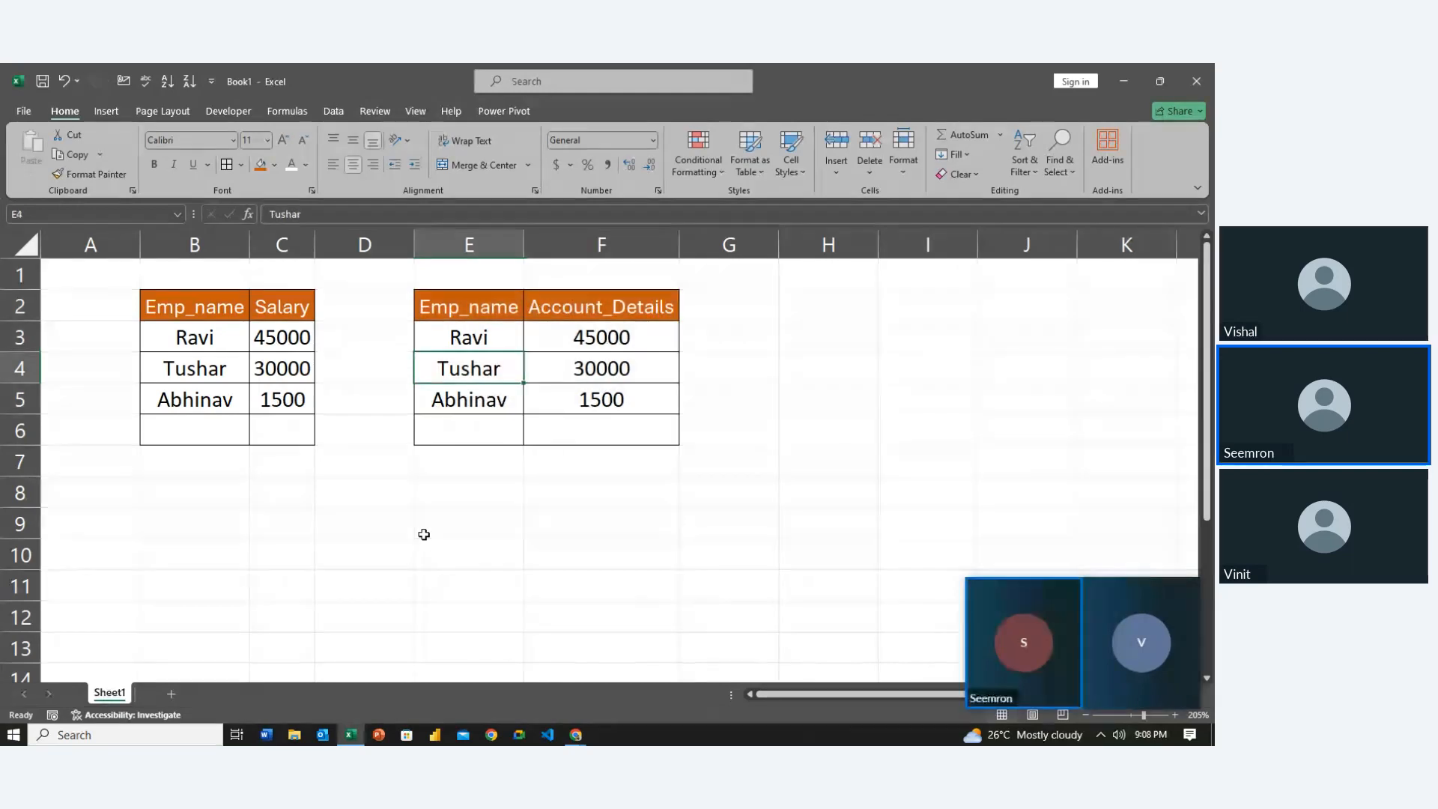
{"action": "key", "text": "Right"}
{"action": "key", "text": "Up"}
{"action": "key", "text": "shift+Down"}
{"action": "key", "text": "shift+Down"}
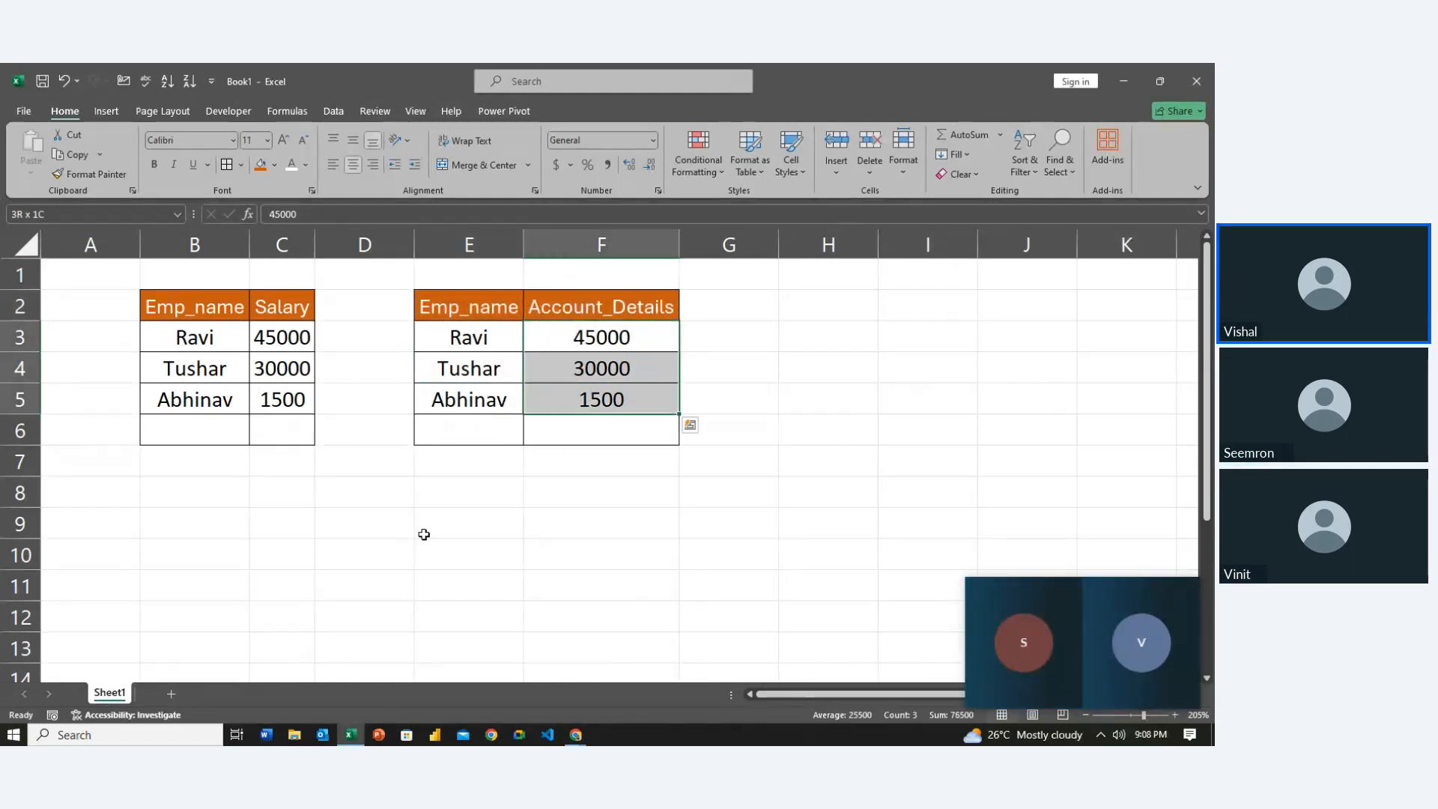
Right-align the amounts in F3:F5 and the Salary values in C3:C6
{"action": "left_click", "coordinate": [371, 165]}
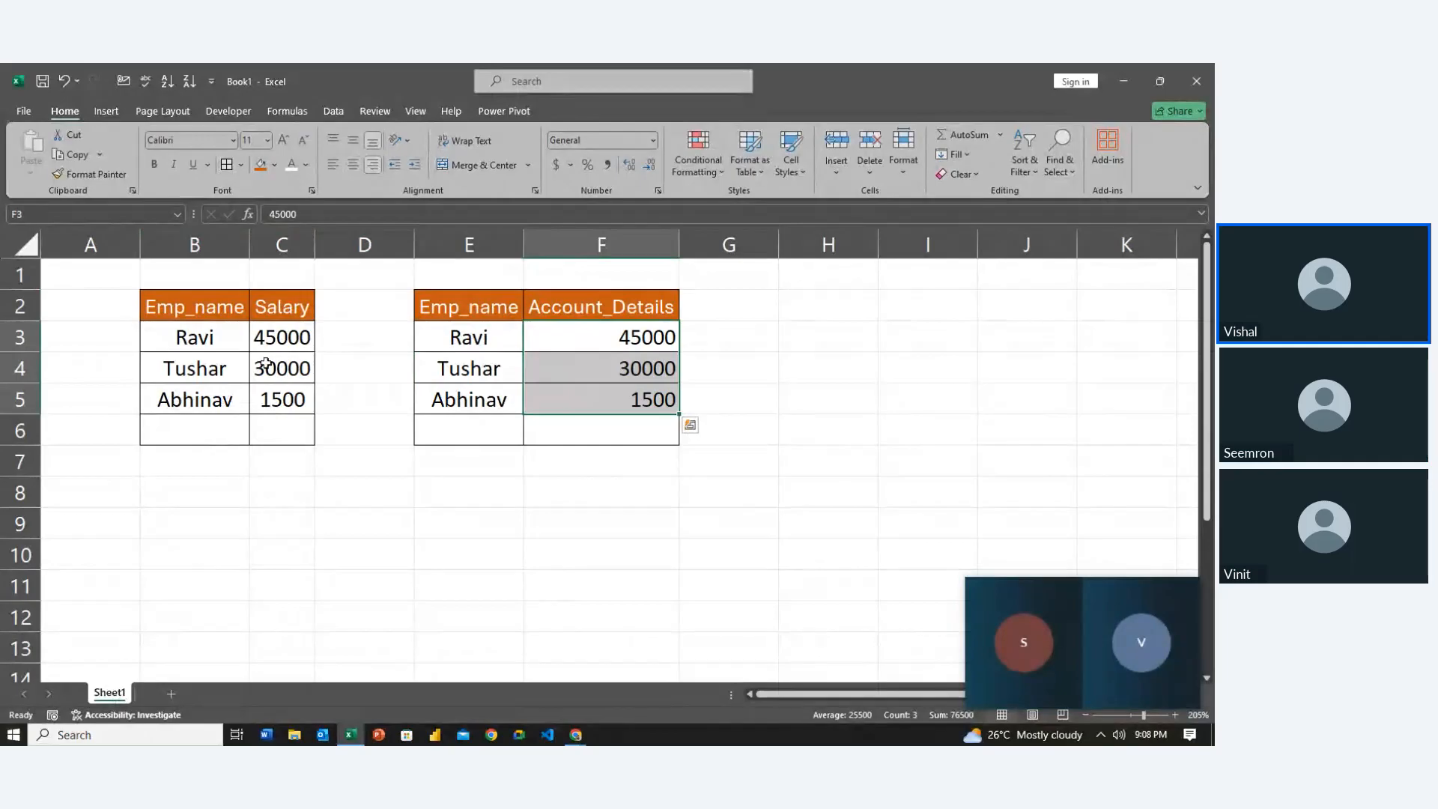
{"action": "mouse_move", "coordinate": [278, 338]}
{"action": "left_mouse_down"}
{"action": "mouse_move", "coordinate": [278, 399]}
{"action": "mouse_move", "coordinate": [278, 343]}
{"action": "left_mouse_up"}
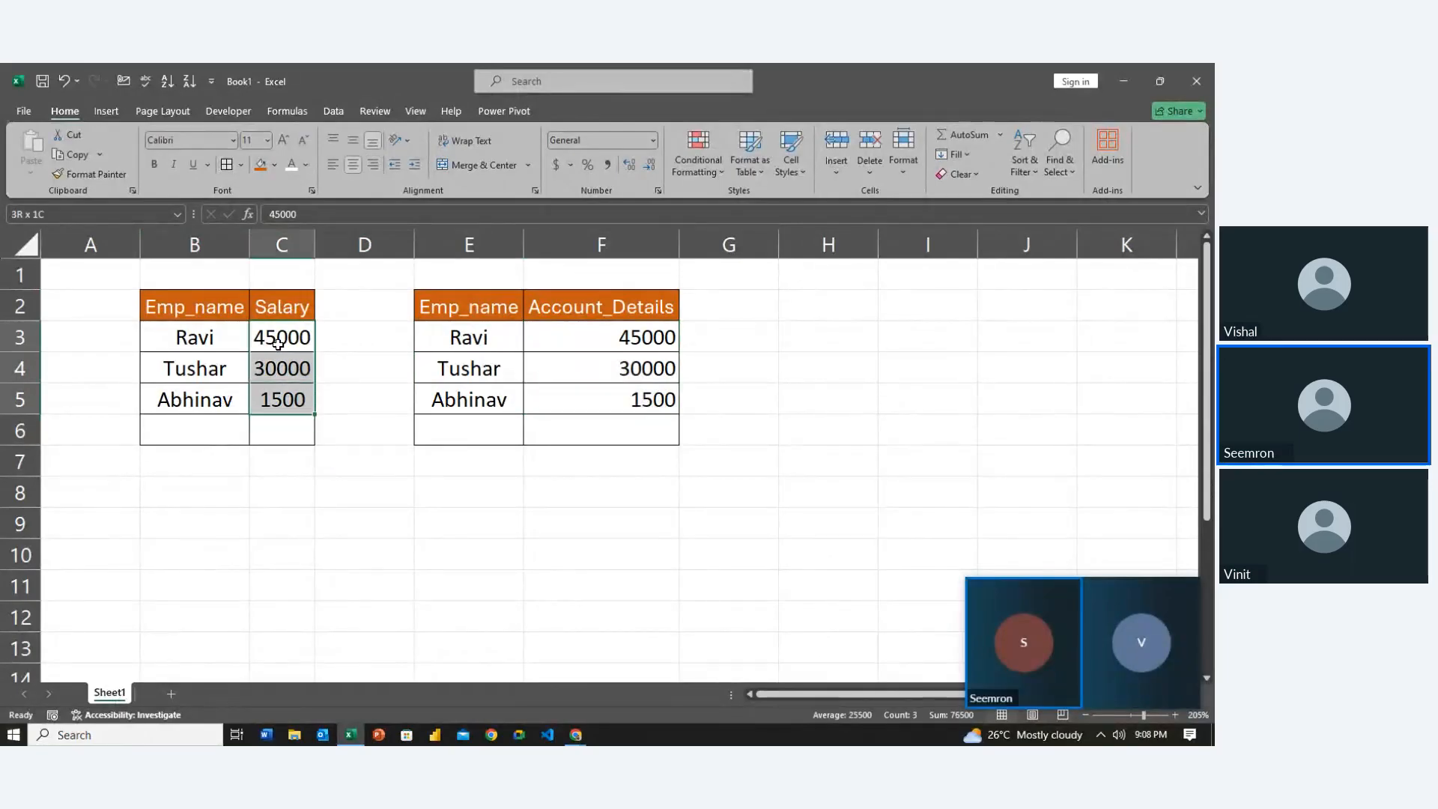
{"action": "key", "text": "shift+Down"}
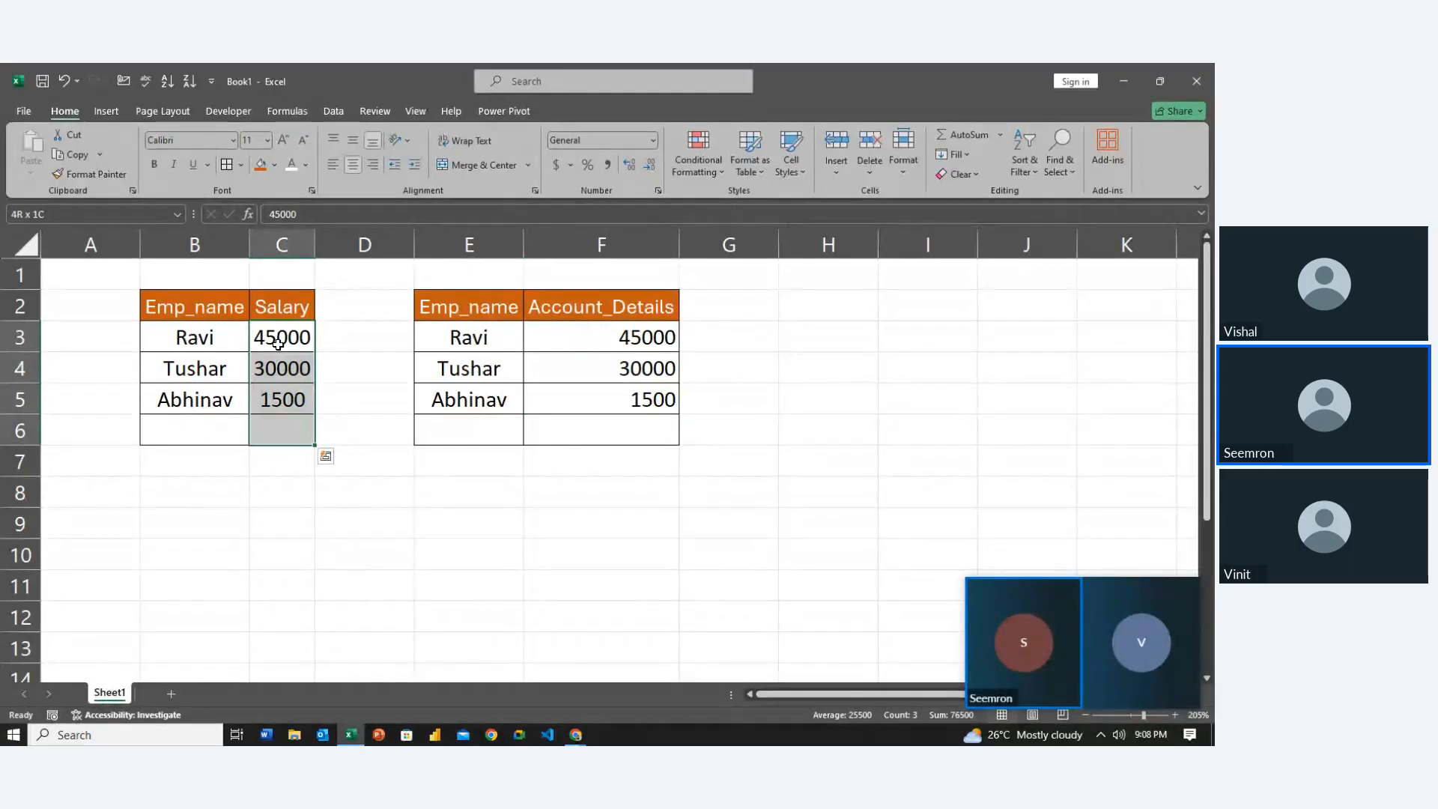
{"action": "left_click", "coordinate": [375, 163]}
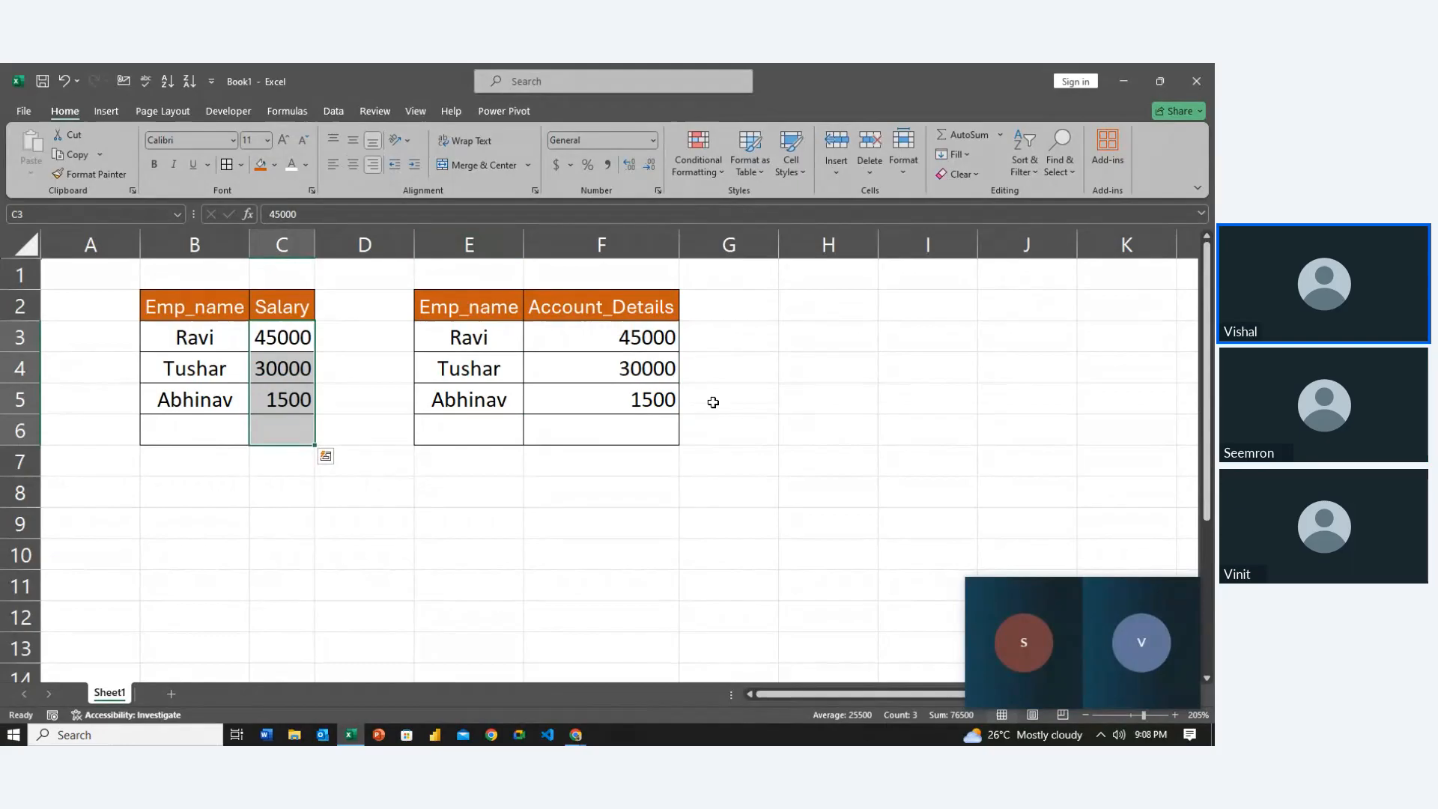
Deselect the salaries and move the active cell away from the tables
{"action": "left_click", "coordinate": [615, 432]}
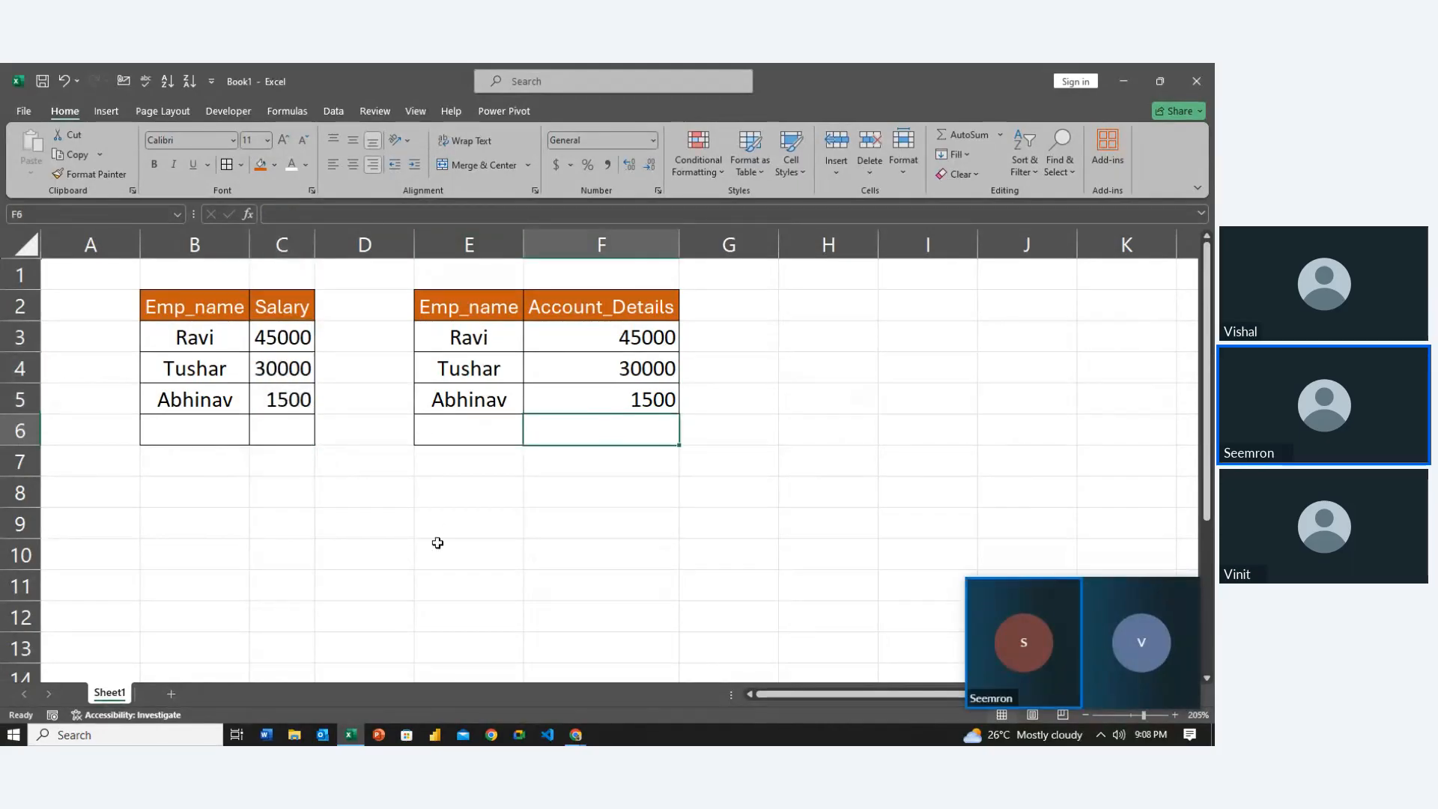
{"action": "key", "text": "Down"}
{"action": "key", "text": "Down"}
{"action": "key", "text": "Down"}
{"action": "key", "text": "Left"}
{"action": "key", "text": "Left"}
{"action": "key", "text": "Up"}
{"action": "key", "text": "Left"}
{"action": "key", "text": "Up"}
{"action": "key", "text": "Up"}
{"action": "key", "text": "Up"}
{"action": "key", "text": "Left"}
{"action": "key", "text": "Left"}
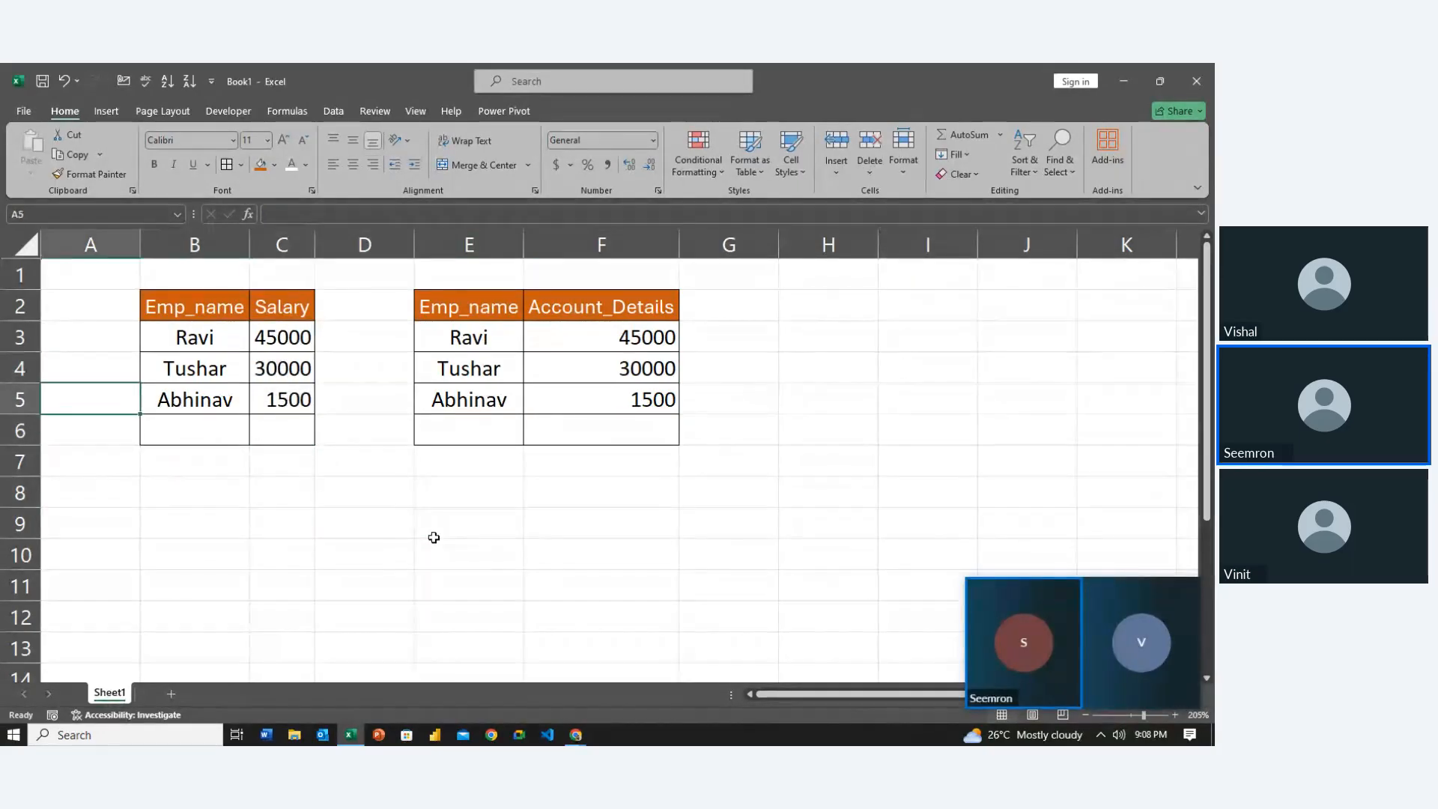
{"action": "key", "text": "Right"}
{"action": "key", "text": "Right"}
{"action": "key", "text": "Right"}
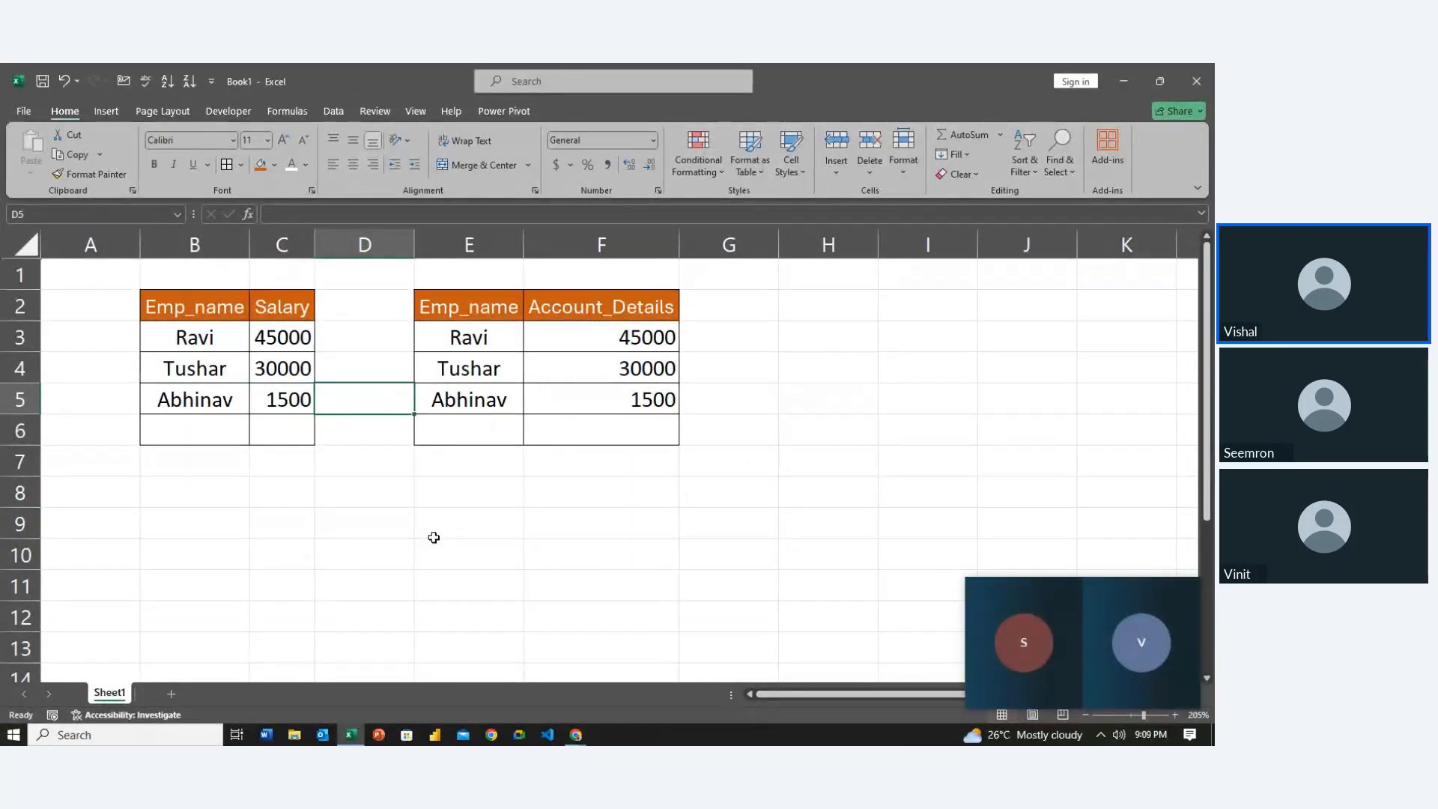
Select Salary cells C3:C6 and open Format Cells with Ctrl+Shift+F
{"action": "key", "text": "Left"}
{"action": "key", "text": "Up"}
{"action": "key", "text": "Up"}
{"action": "key", "text": "Up"}
{"action": "key", "text": "Left"}
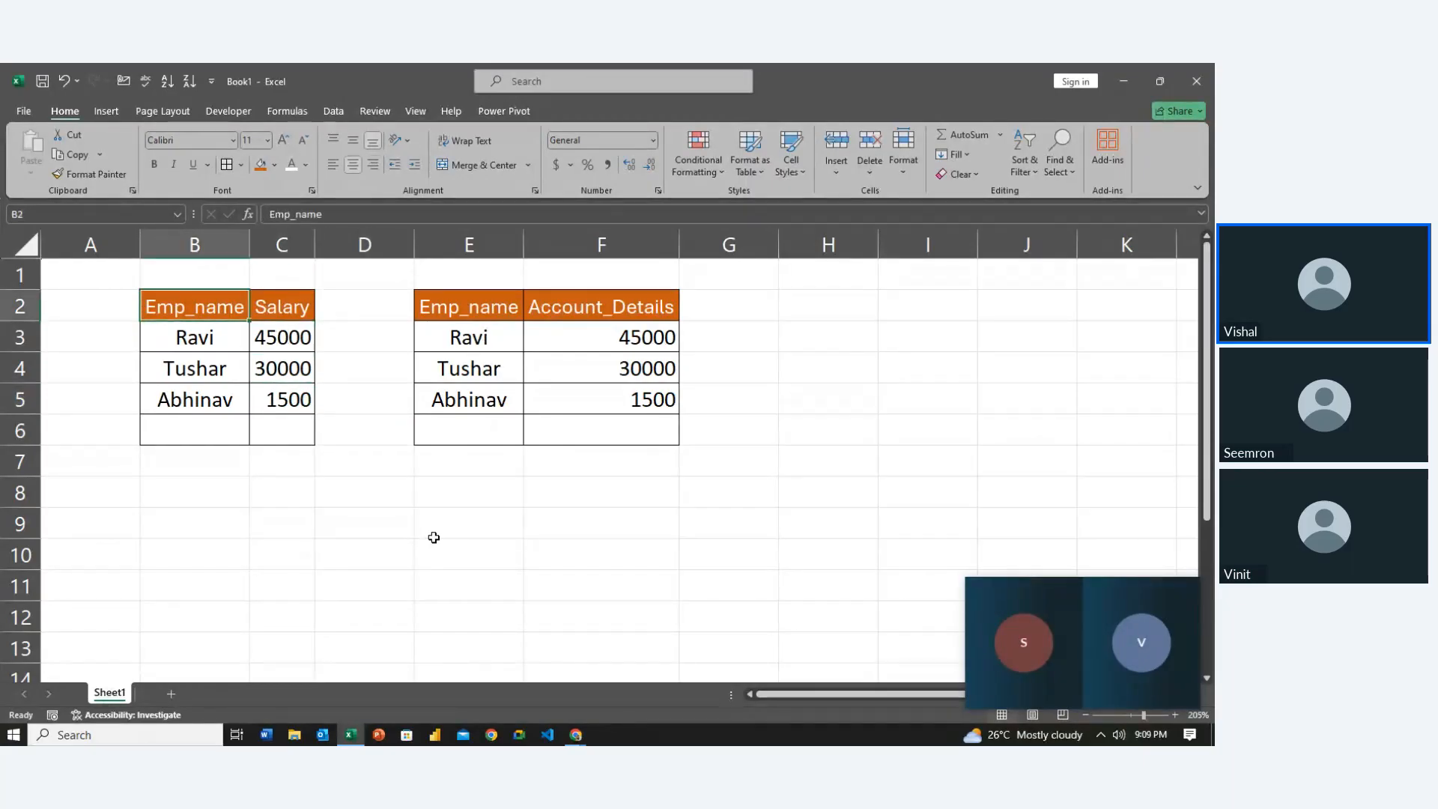
{"action": "key", "text": "Right"}
{"action": "key", "text": "Down"}
{"action": "key", "text": "shift+Down"}
{"action": "key", "text": "shift+Down"}
{"action": "key", "text": "shift+Down"}
{"action": "key", "text": "shift+Down"}
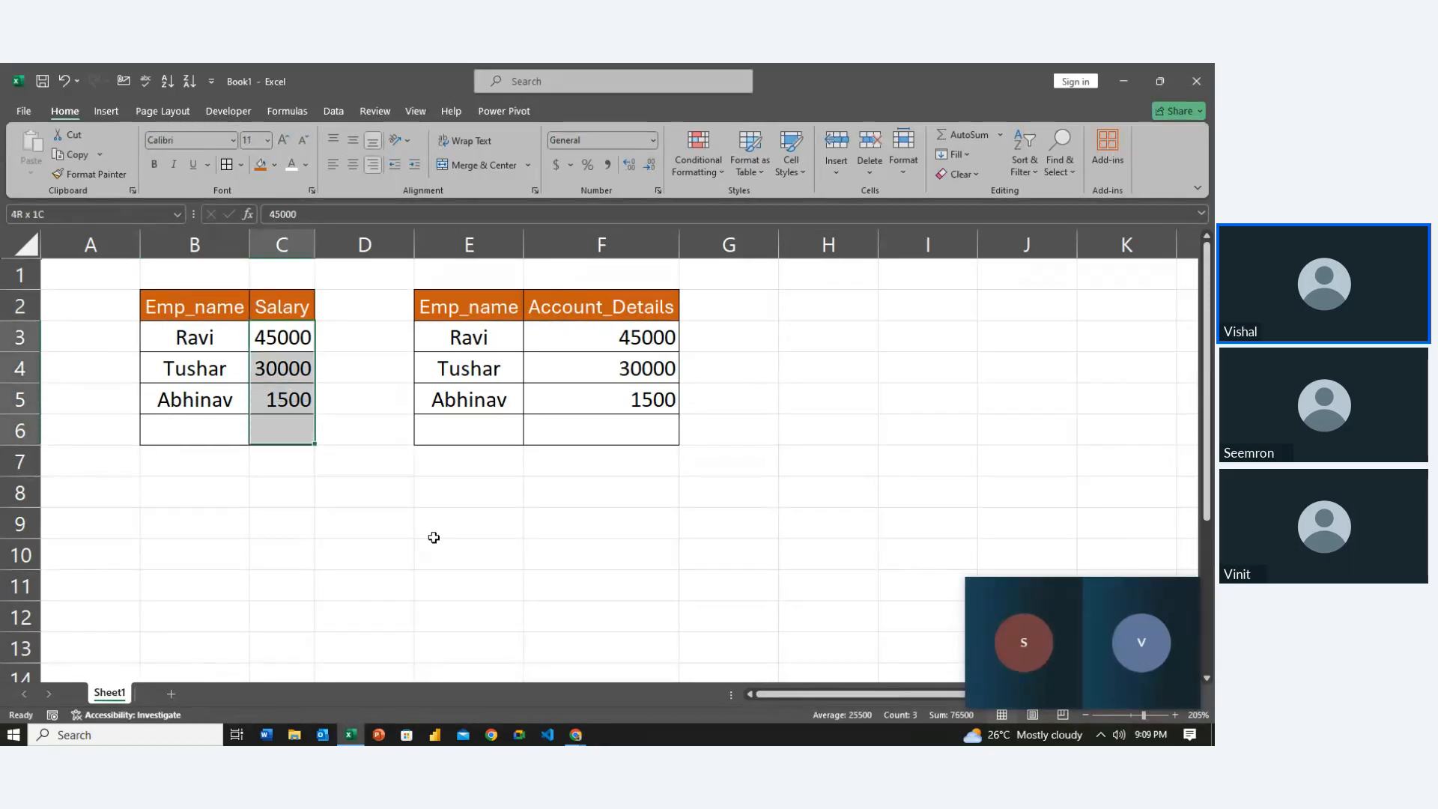
{"action": "key", "text": "shift+Up"}
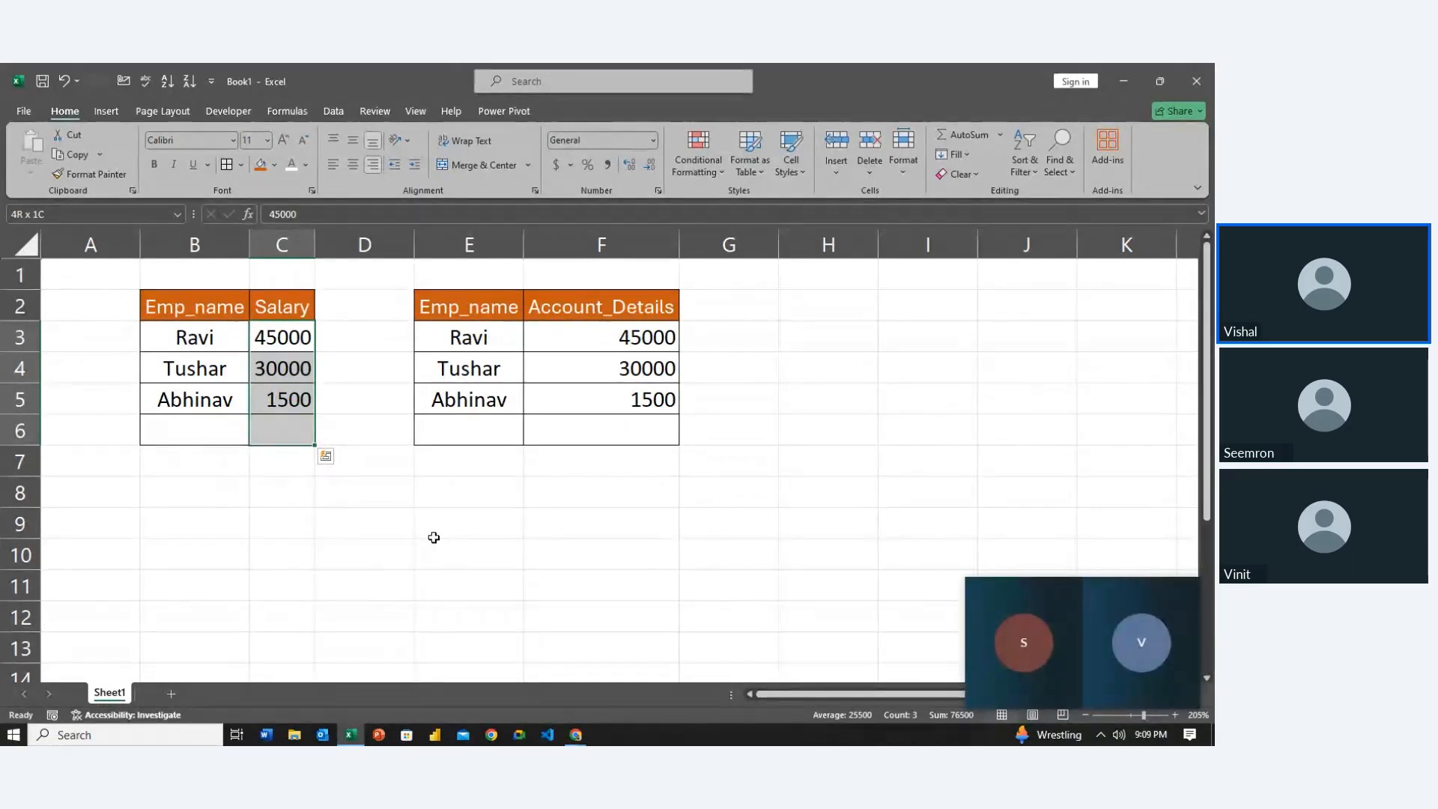
{"action": "key", "text": "ctrl+shift+f"}
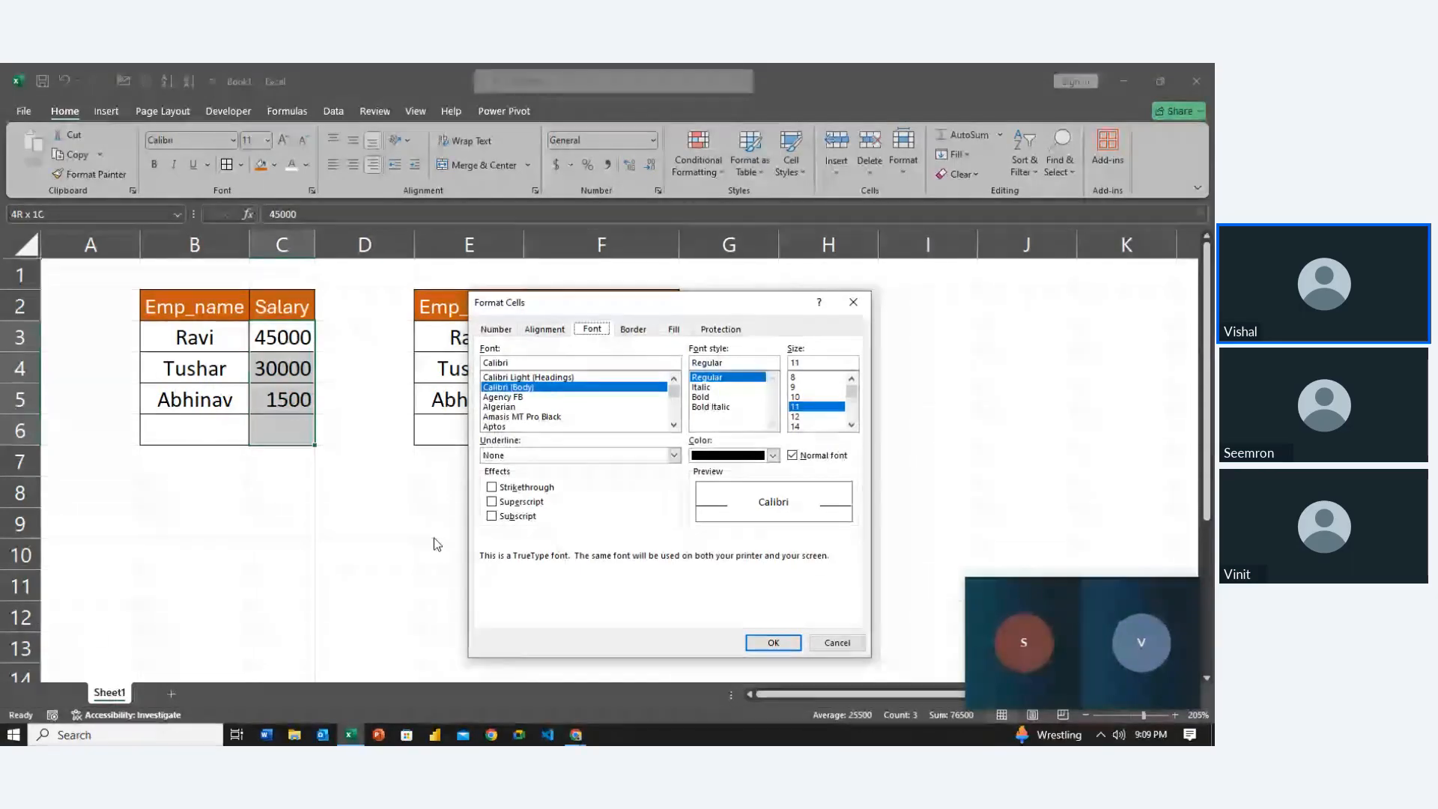
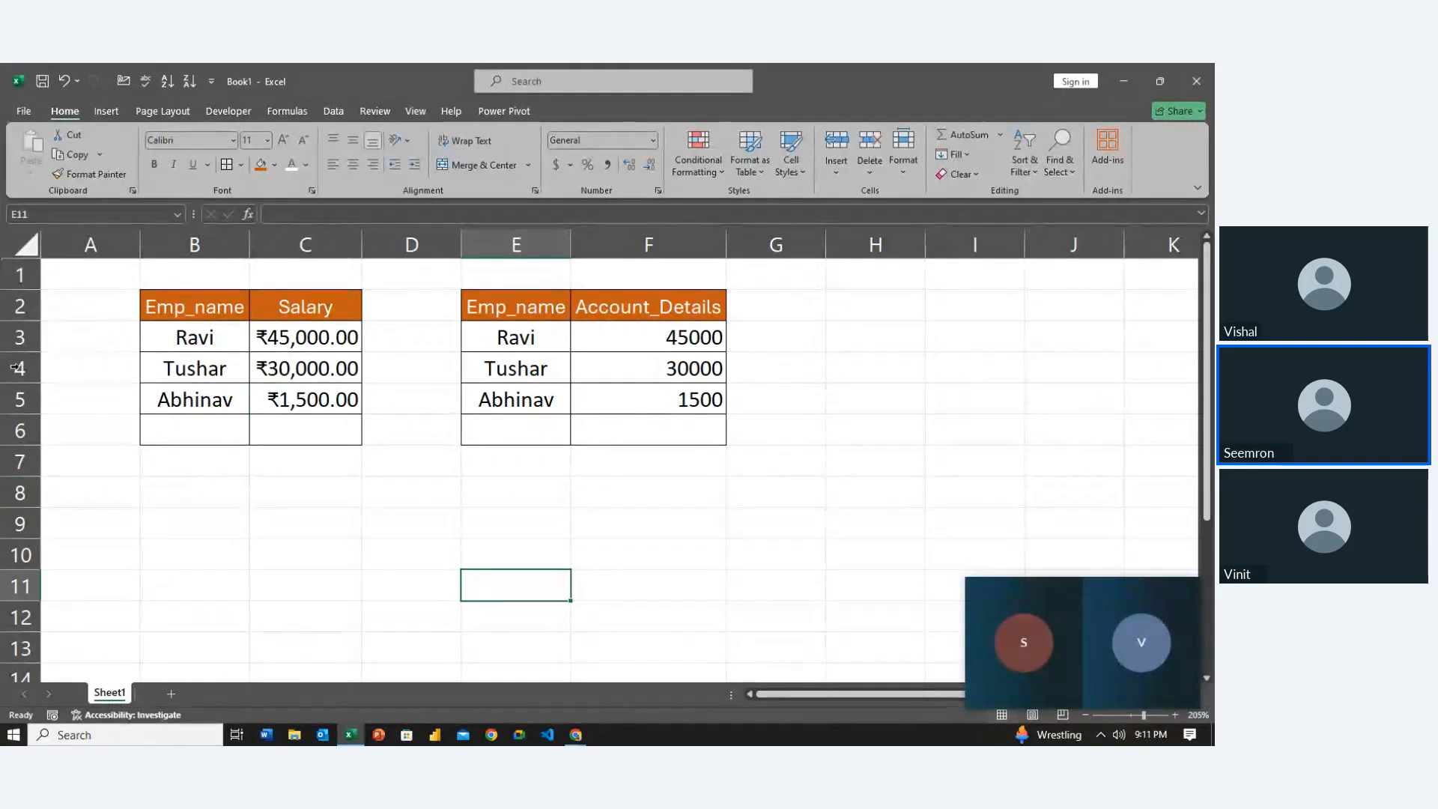
Enter the fourth employee's name in B6 and centre it in the cell
{"action": "left_click", "coordinate": [217, 425]}
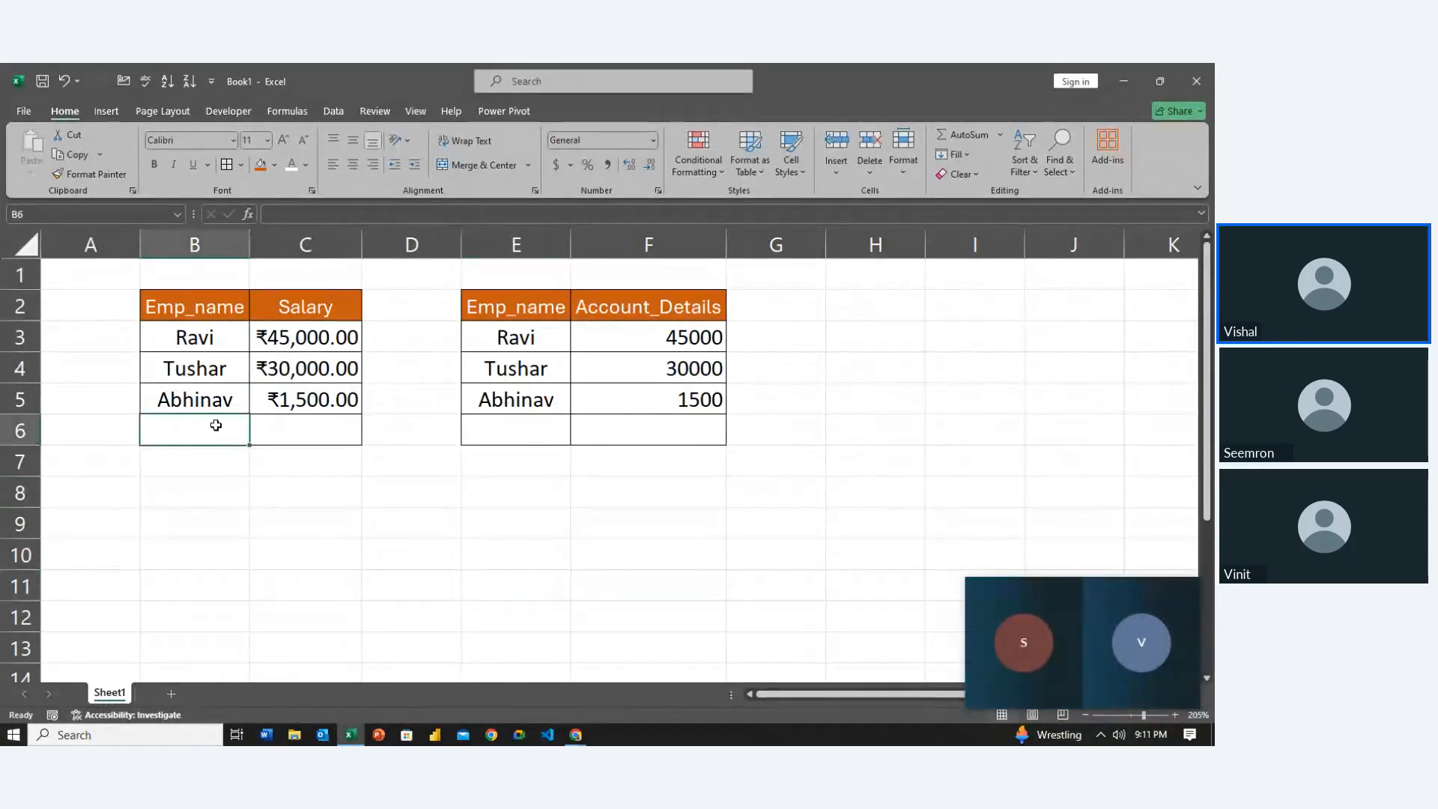
{"action": "key", "text": "Right"}
{"action": "key", "text": "Up"}
{"action": "key", "text": "Up"}
{"action": "key", "text": "Up"}
{"action": "key", "text": "shift+Down"}
{"action": "key", "text": "shift+Down"}
{"action": "key", "text": "shift+Down"}
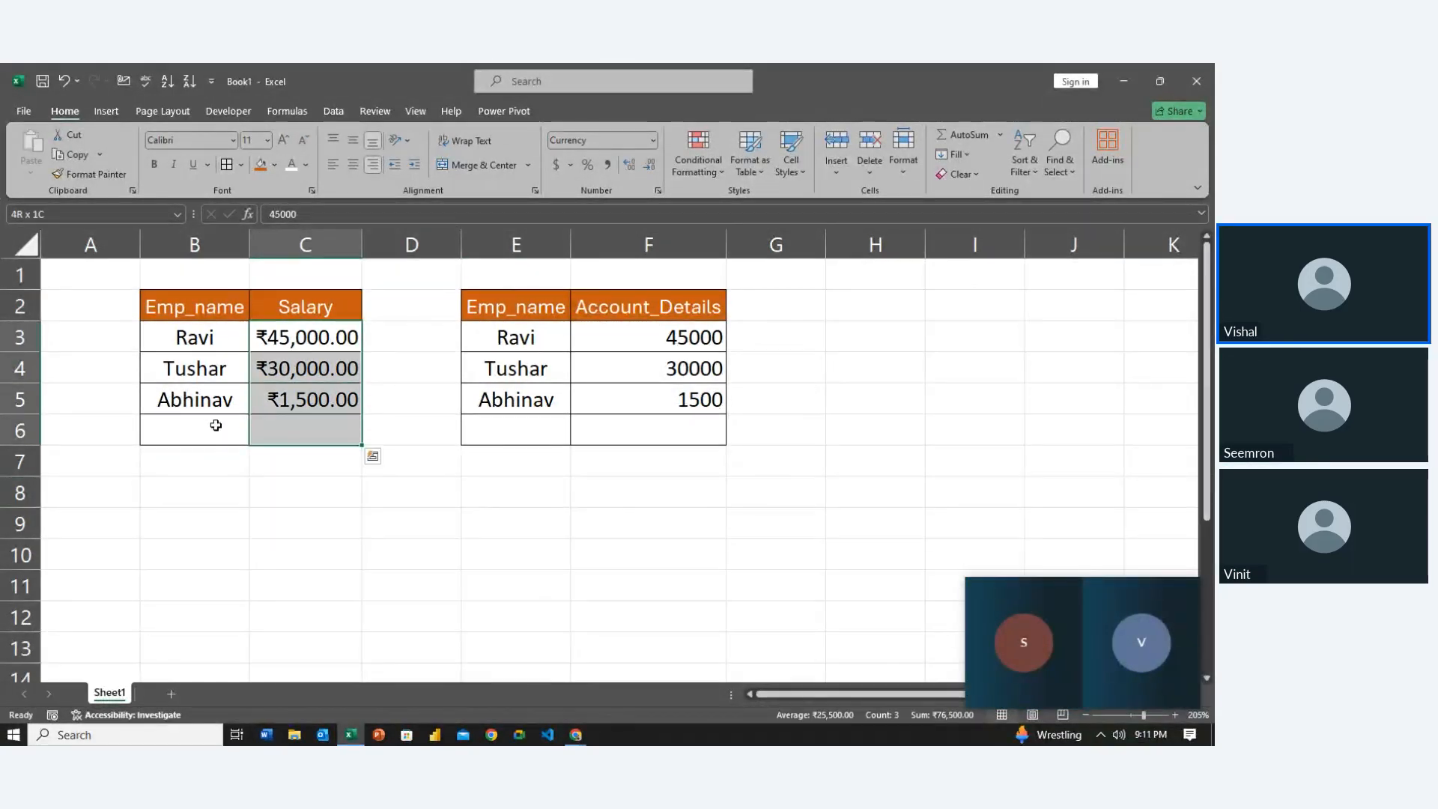
{"action": "key", "text": "Left"}
{"action": "key", "text": "Down"}
{"action": "key", "text": "Down"}
{"action": "key", "text": "Down"}
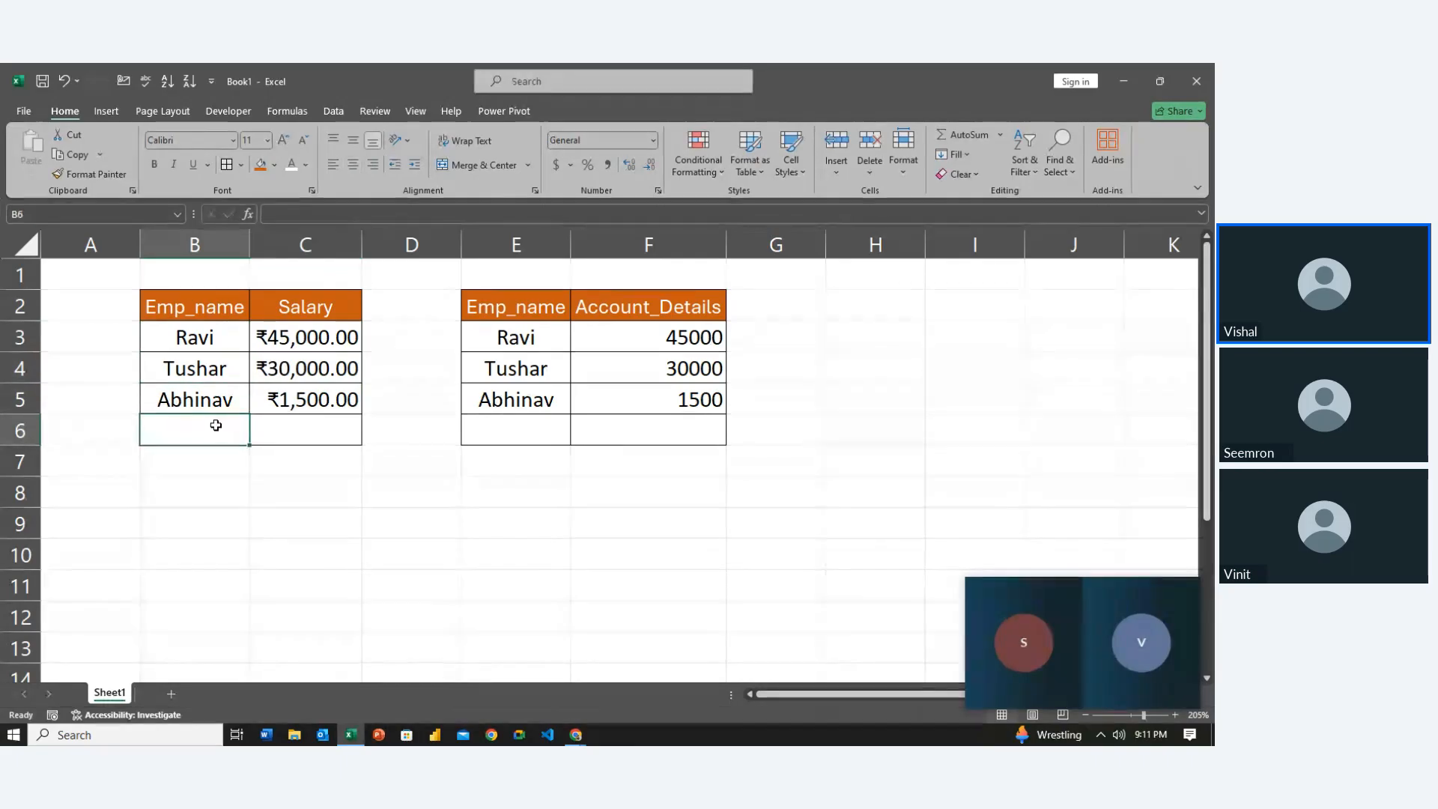
{"action": "type", "text": "Hina"}
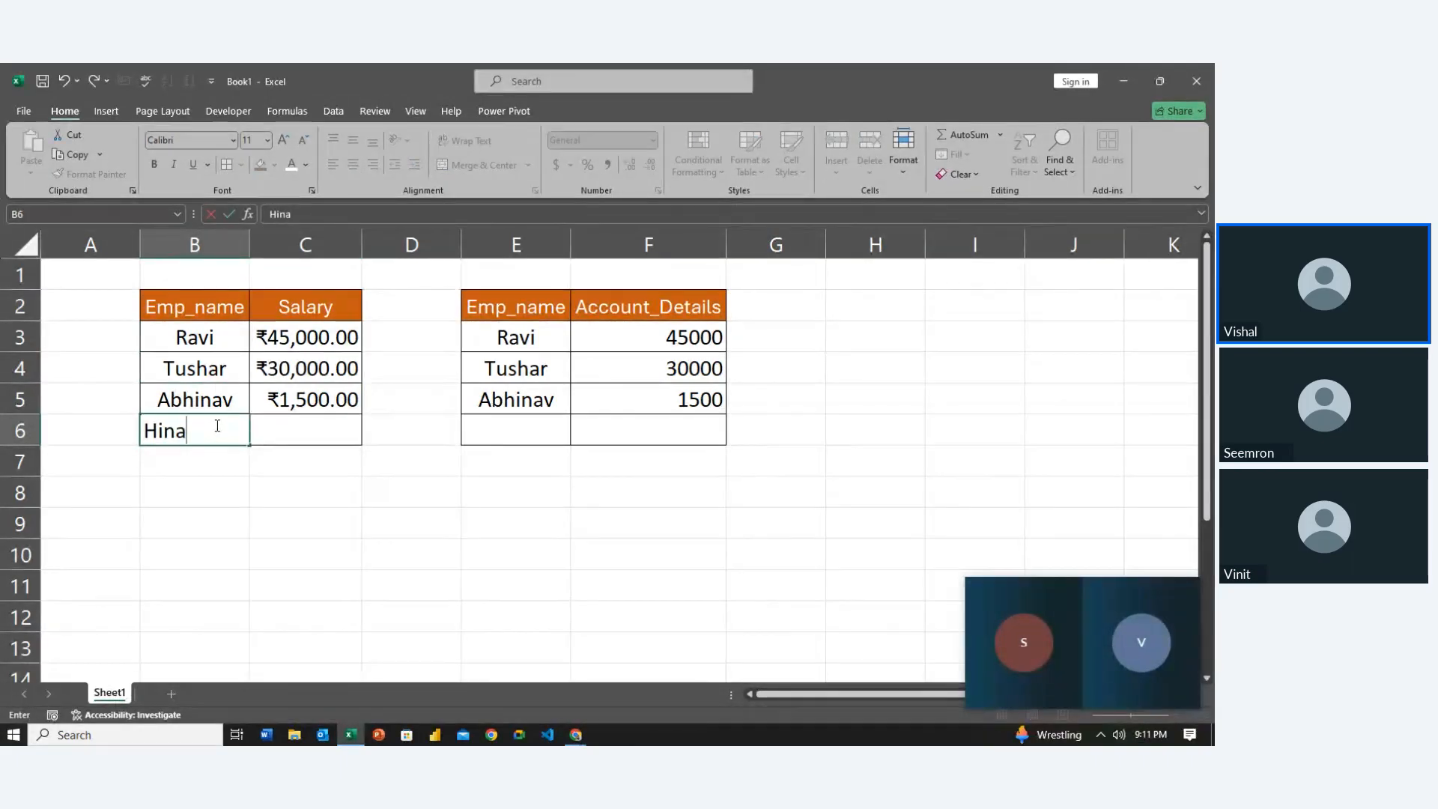
{"action": "key", "text": "Tab"}
{"action": "left_click", "coordinate": [215, 424]}
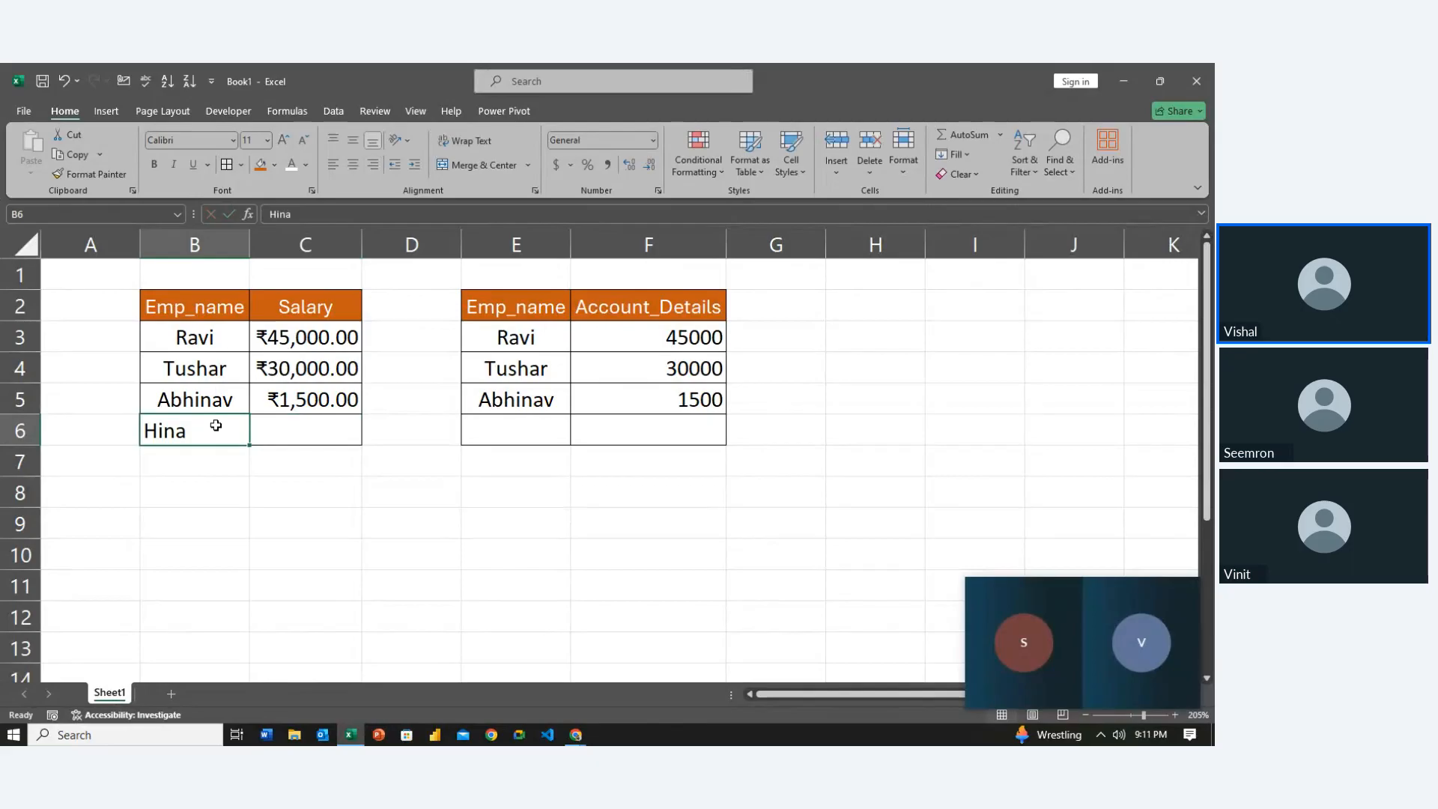
{"action": "left_click", "coordinate": [351, 164]}
Enter 25000 as the new employee's salary in C6
{"action": "left_click", "coordinate": [282, 423]}
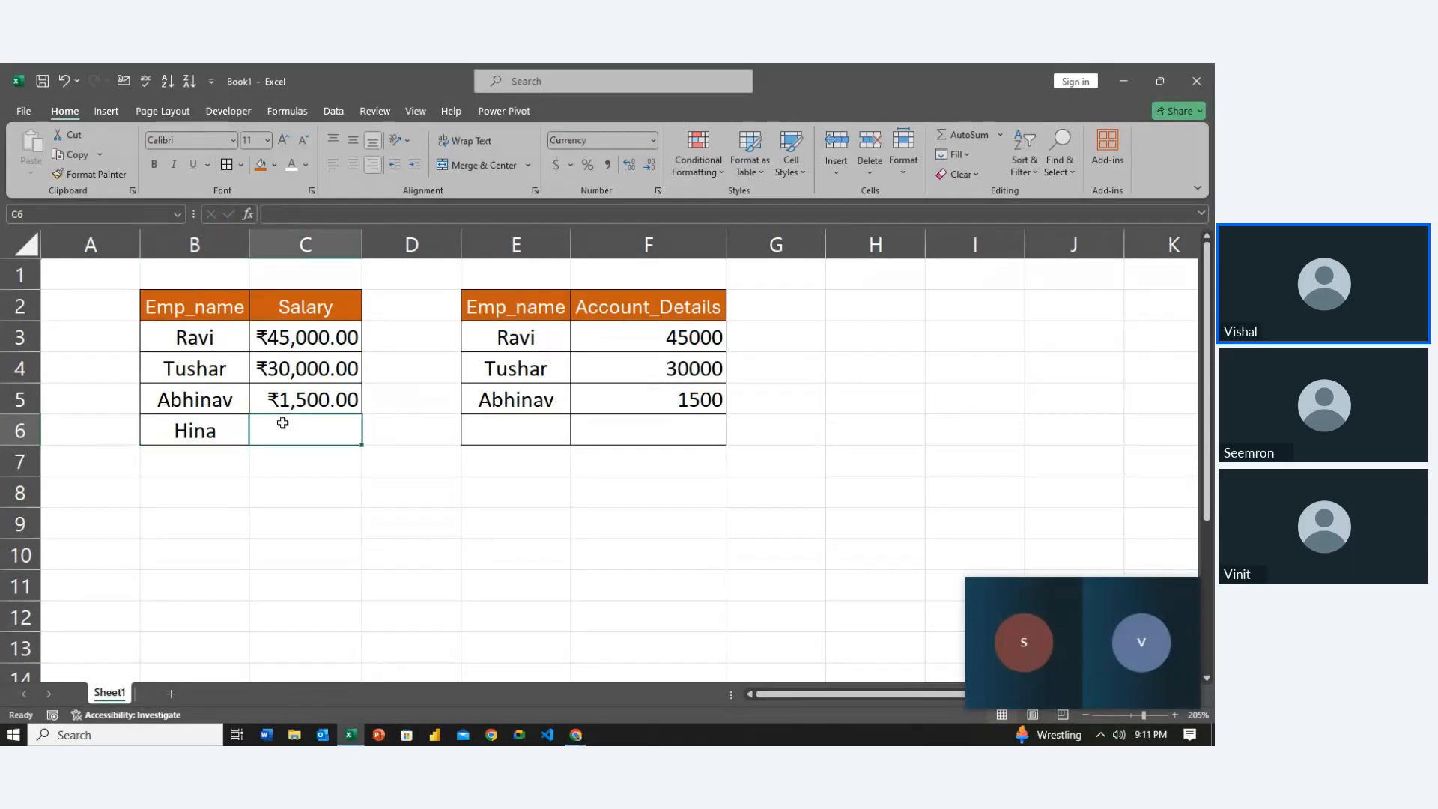
{"action": "type", "text": "25000"}
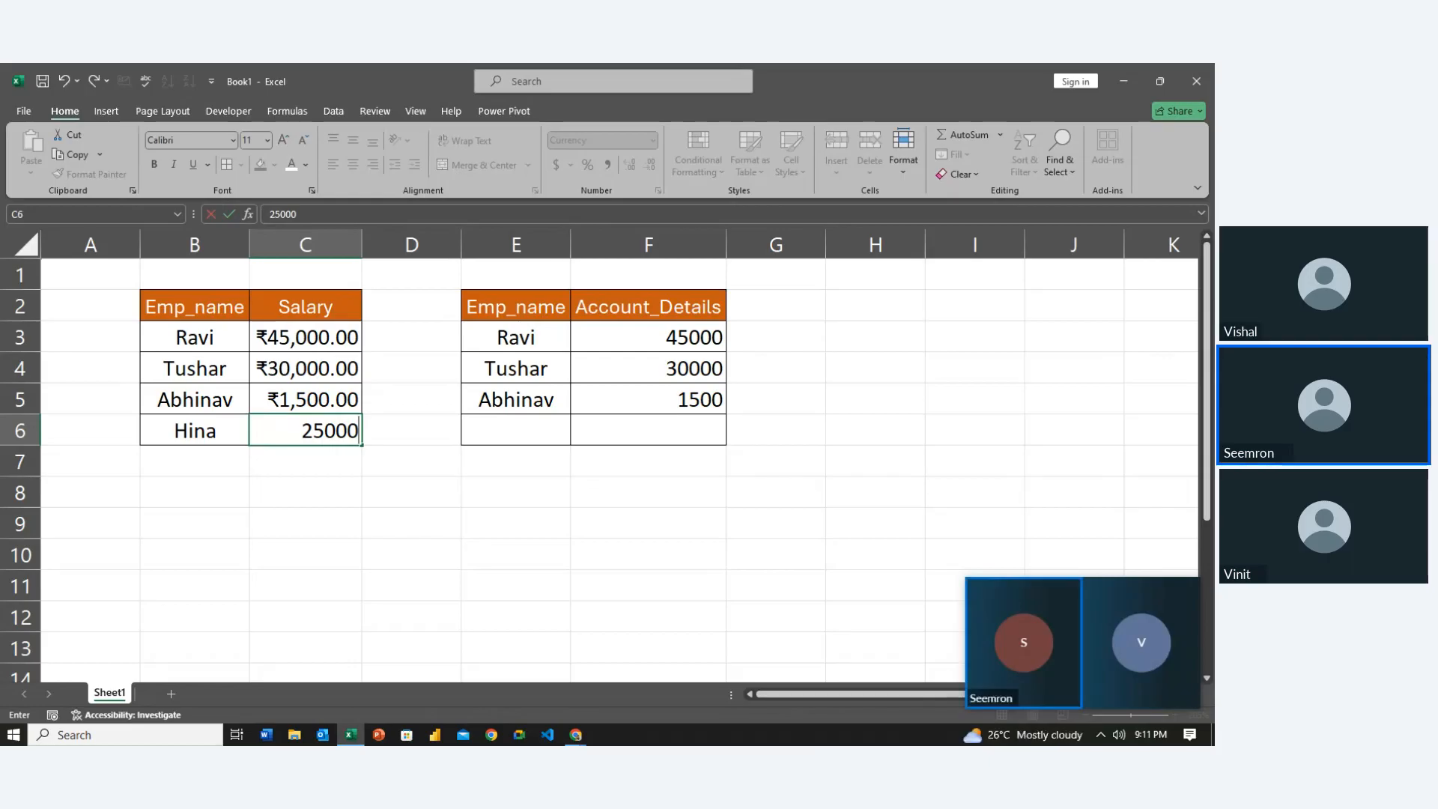
{"action": "key", "text": "Return"}
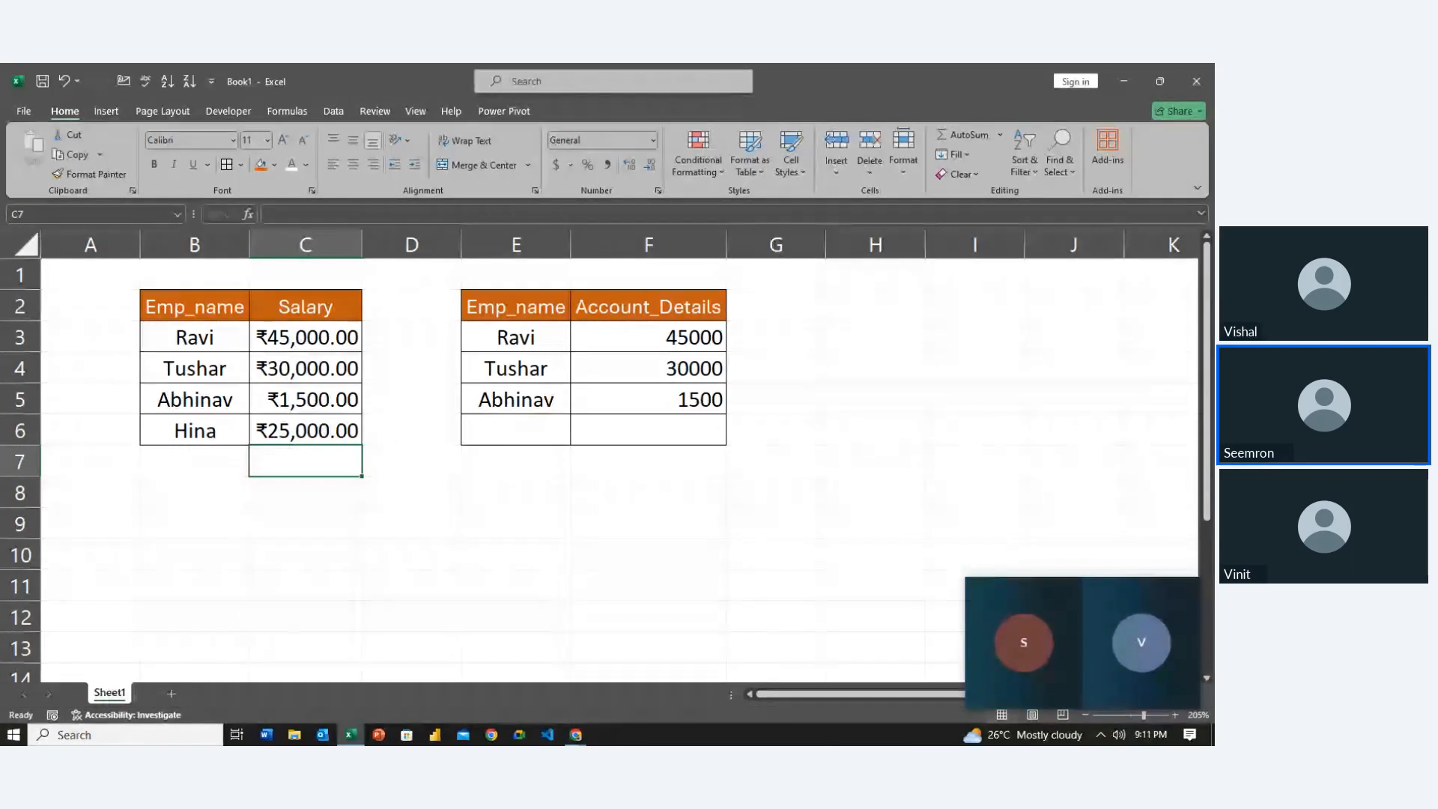
Select the Account_Details amounts in F3:F6
{"action": "key", "text": "Right"}
{"action": "key", "text": "Right"}
{"action": "key", "text": "Right"}
{"action": "key", "text": "Up"}
{"action": "key", "text": "Up"}
{"action": "key", "text": "Up"}
{"action": "key", "text": "Up"}
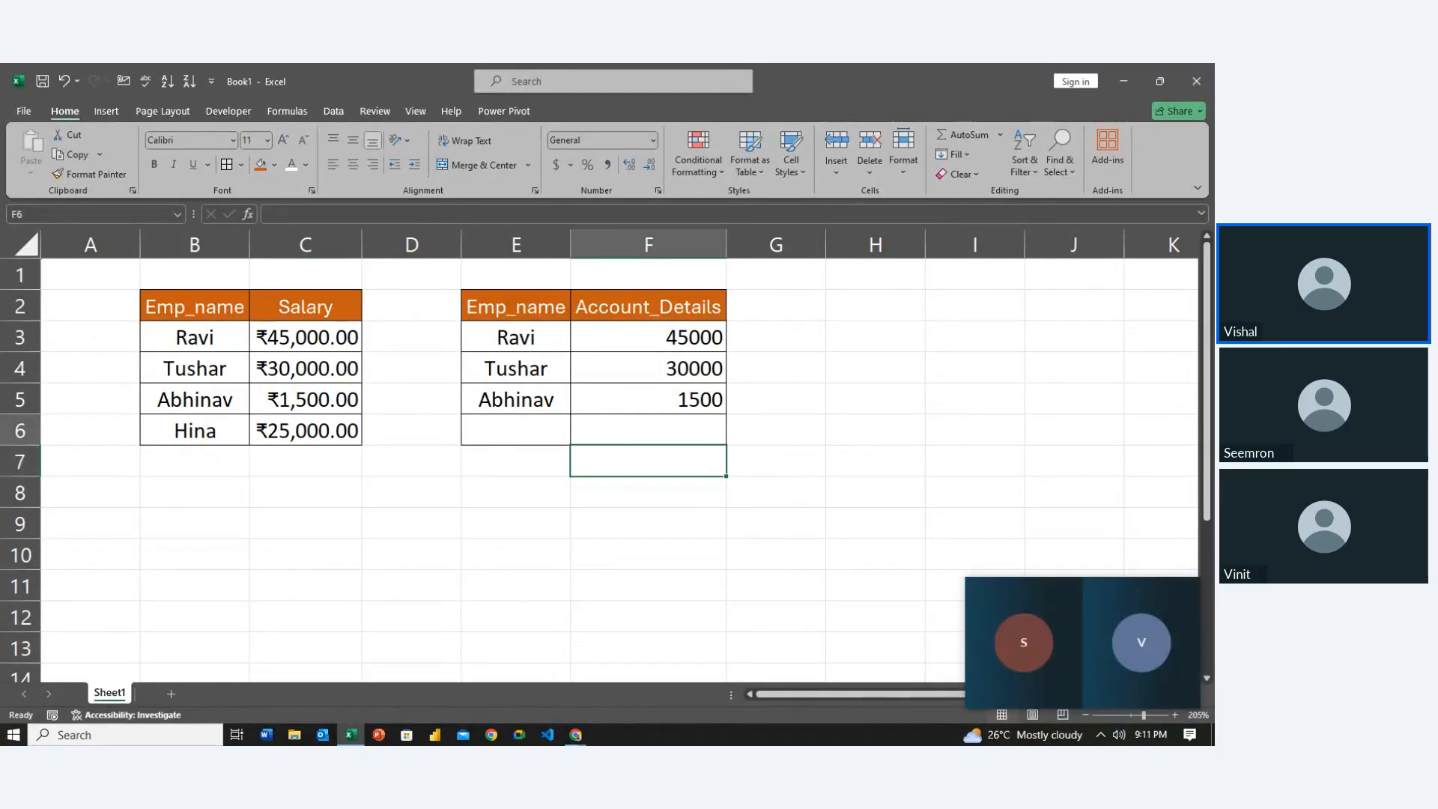
{"action": "key", "text": "Left"}
{"action": "key", "text": "Left"}
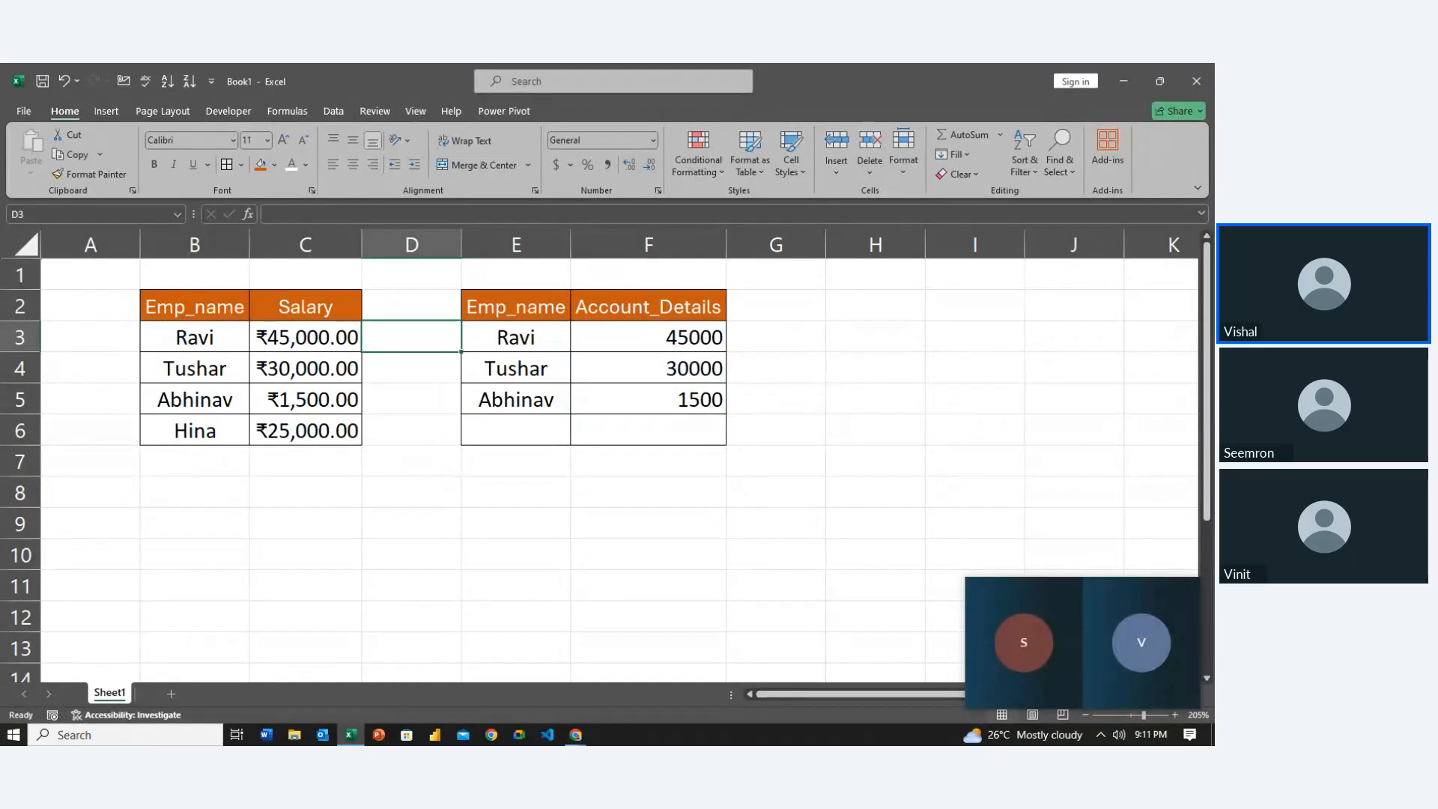
{"action": "key", "text": "Left"}
{"action": "key", "text": "Right"}
{"action": "key", "text": "Right"}
{"action": "key", "text": "Right"}
{"action": "key", "text": "Right"}
{"action": "key", "text": "Right"}
{"action": "key", "text": "Left"}
{"action": "key", "text": "Left"}
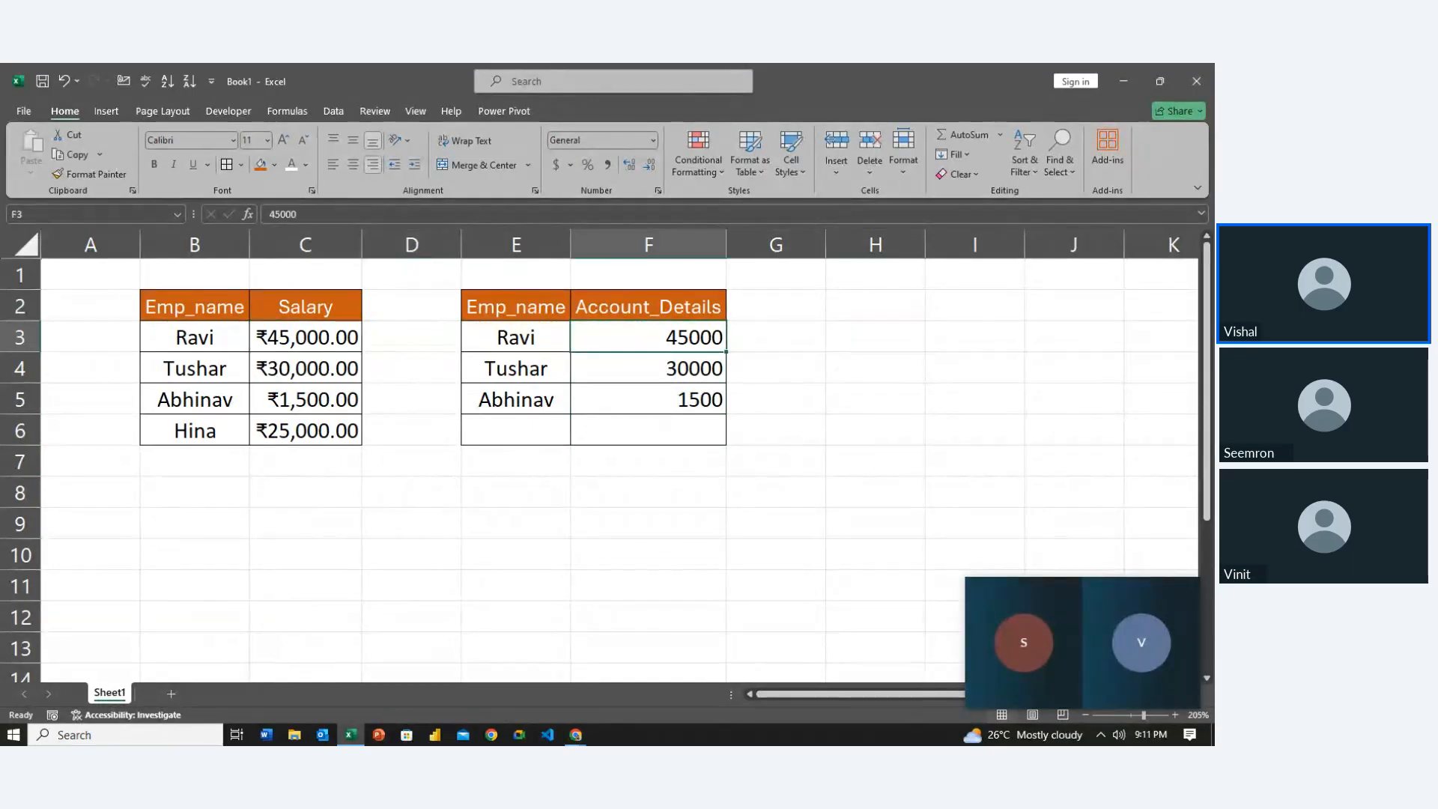
{"action": "key", "text": "shift+Down"}
{"action": "key", "text": "shift+Down"}
{"action": "key", "text": "shift+Down"}
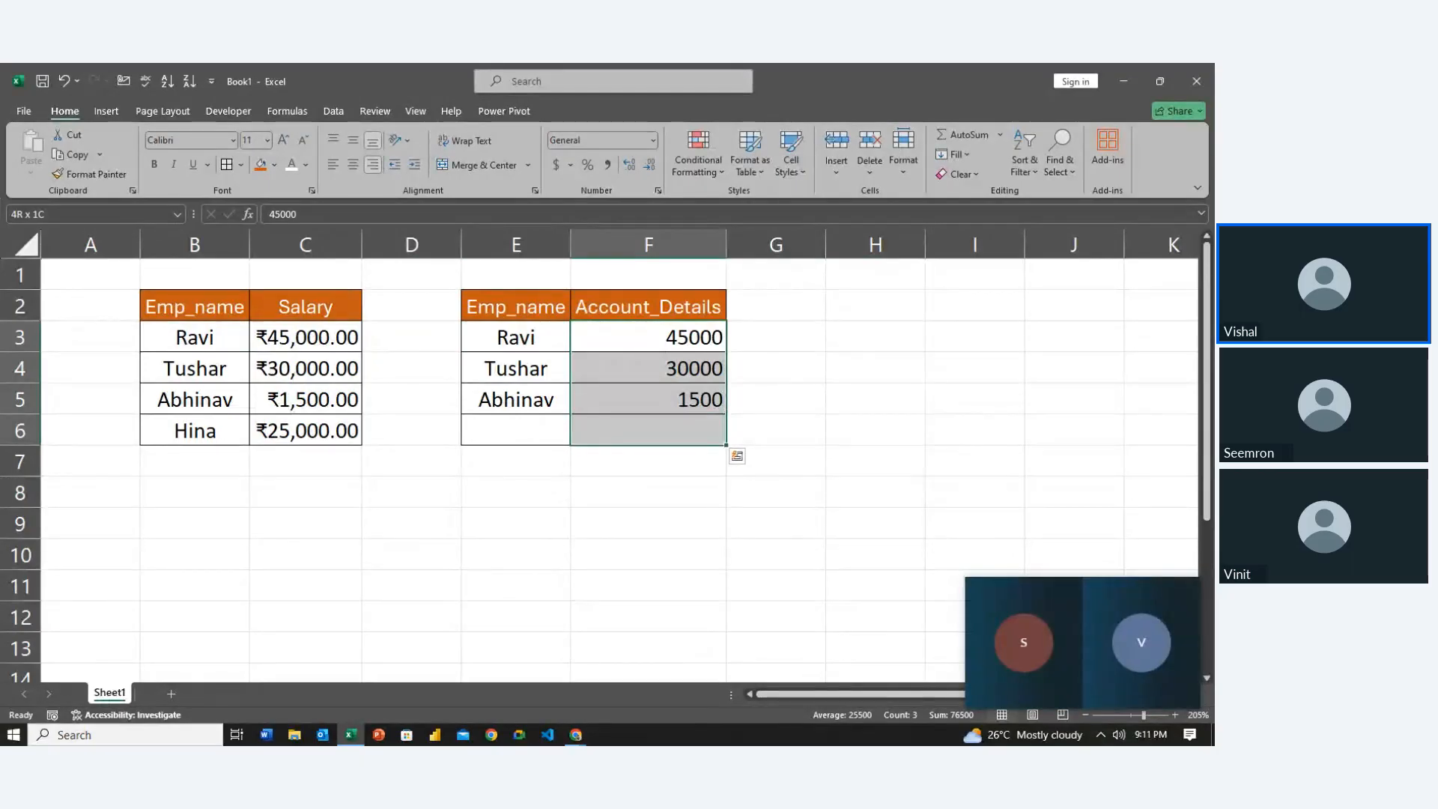
Format the selected amounts as Accounting with the ₹ Hindi symbol and two decimals
{"action": "key", "text": "ctrl+1"}
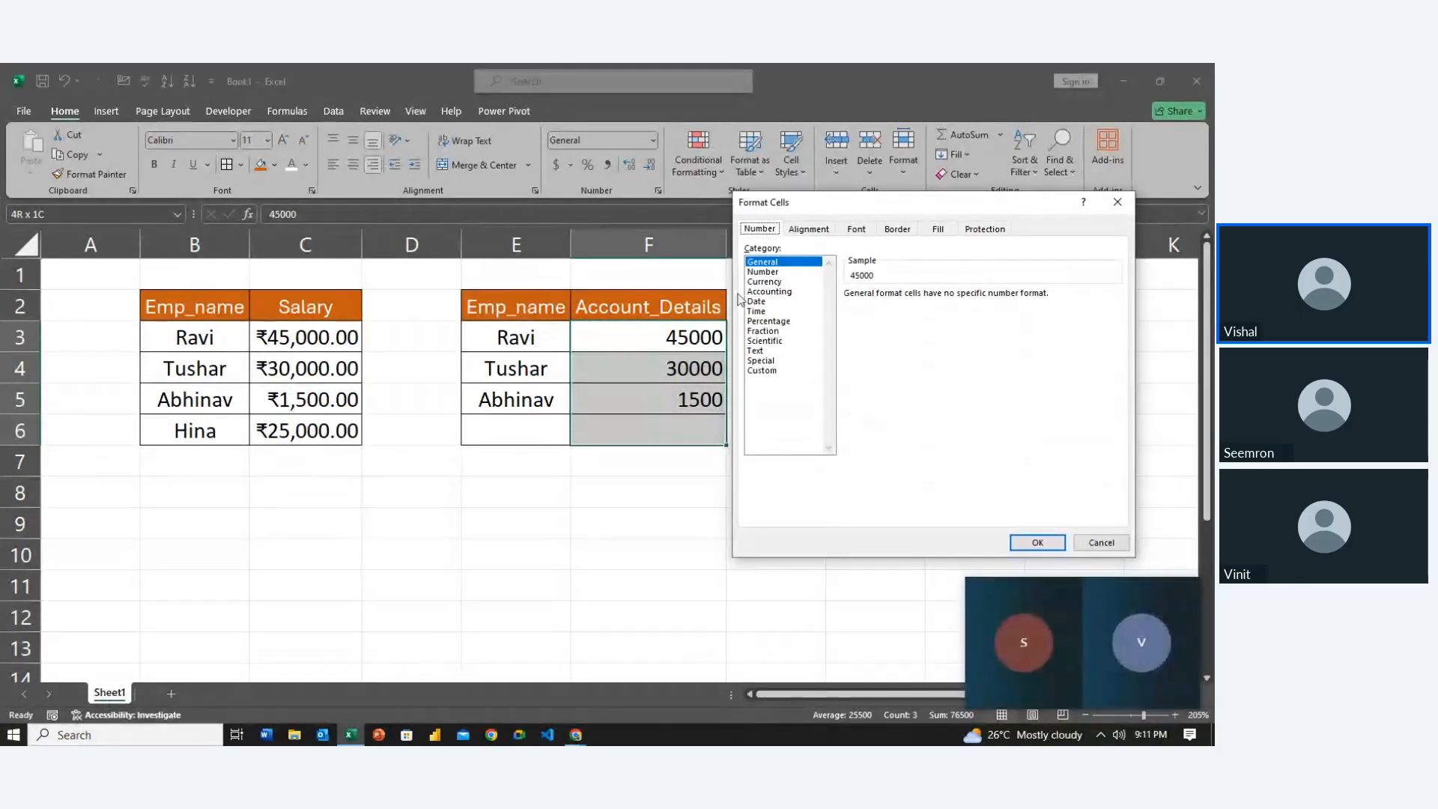
{"action": "left_click", "coordinate": [779, 291]}
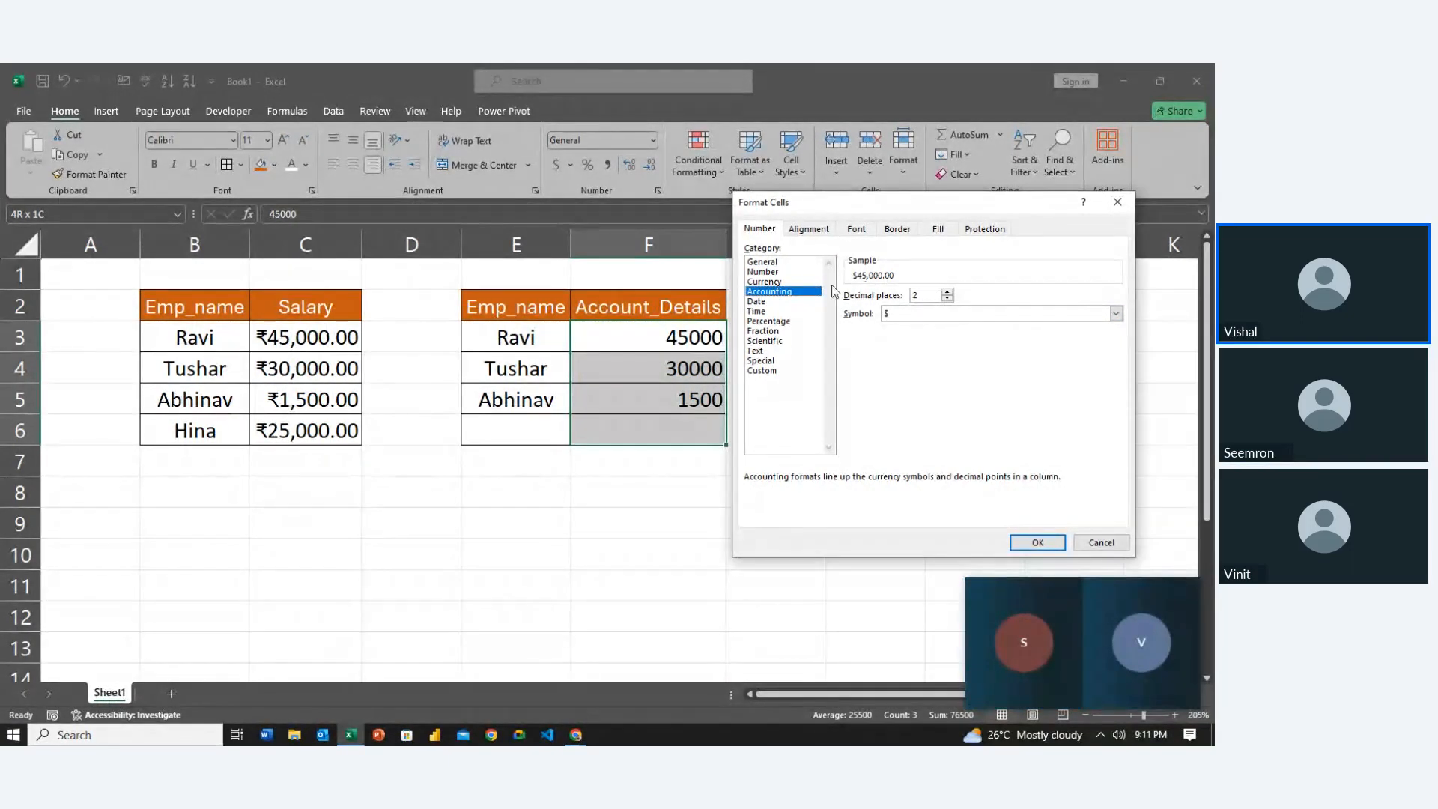
{"action": "left_click", "coordinate": [786, 281]}
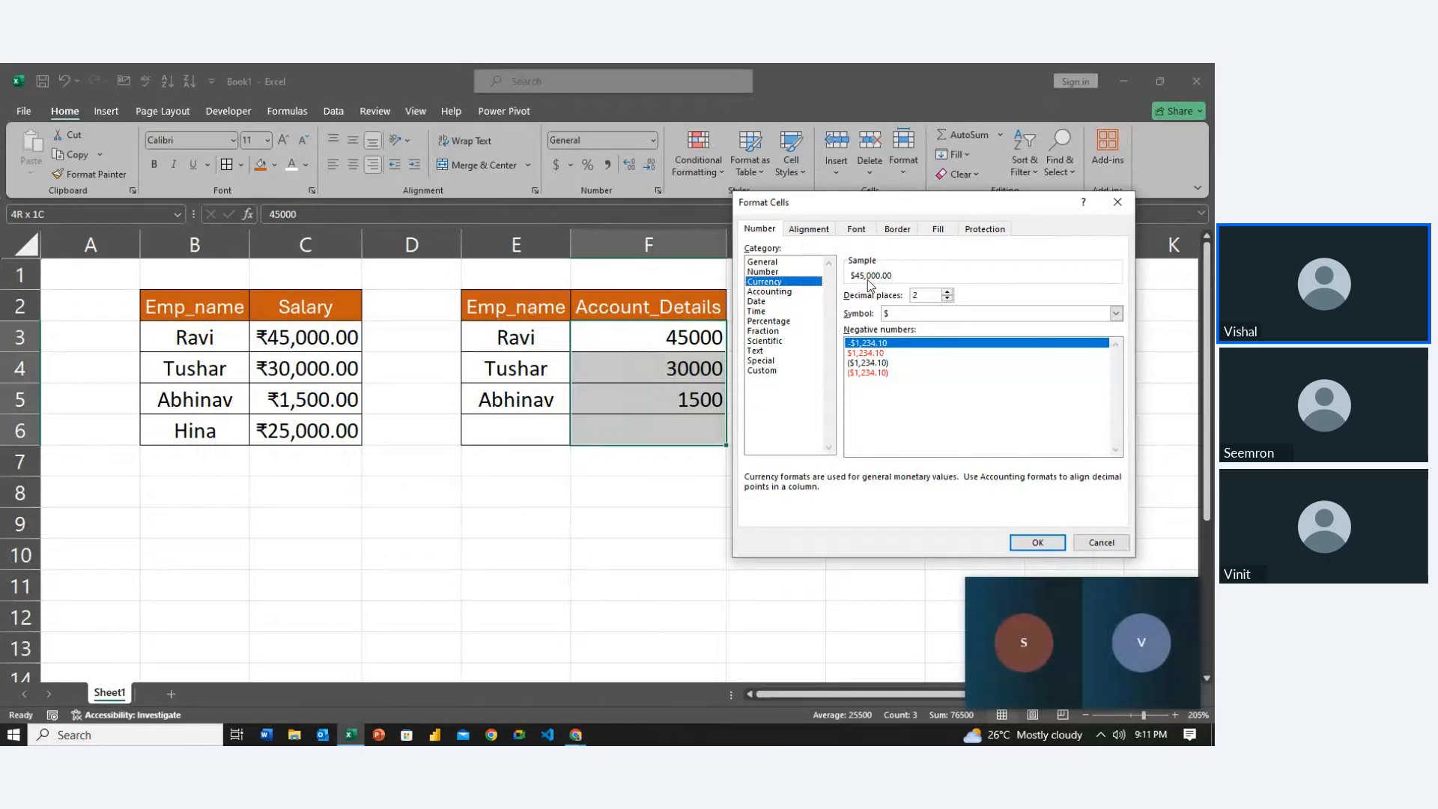
{"action": "left_click", "coordinate": [782, 292]}
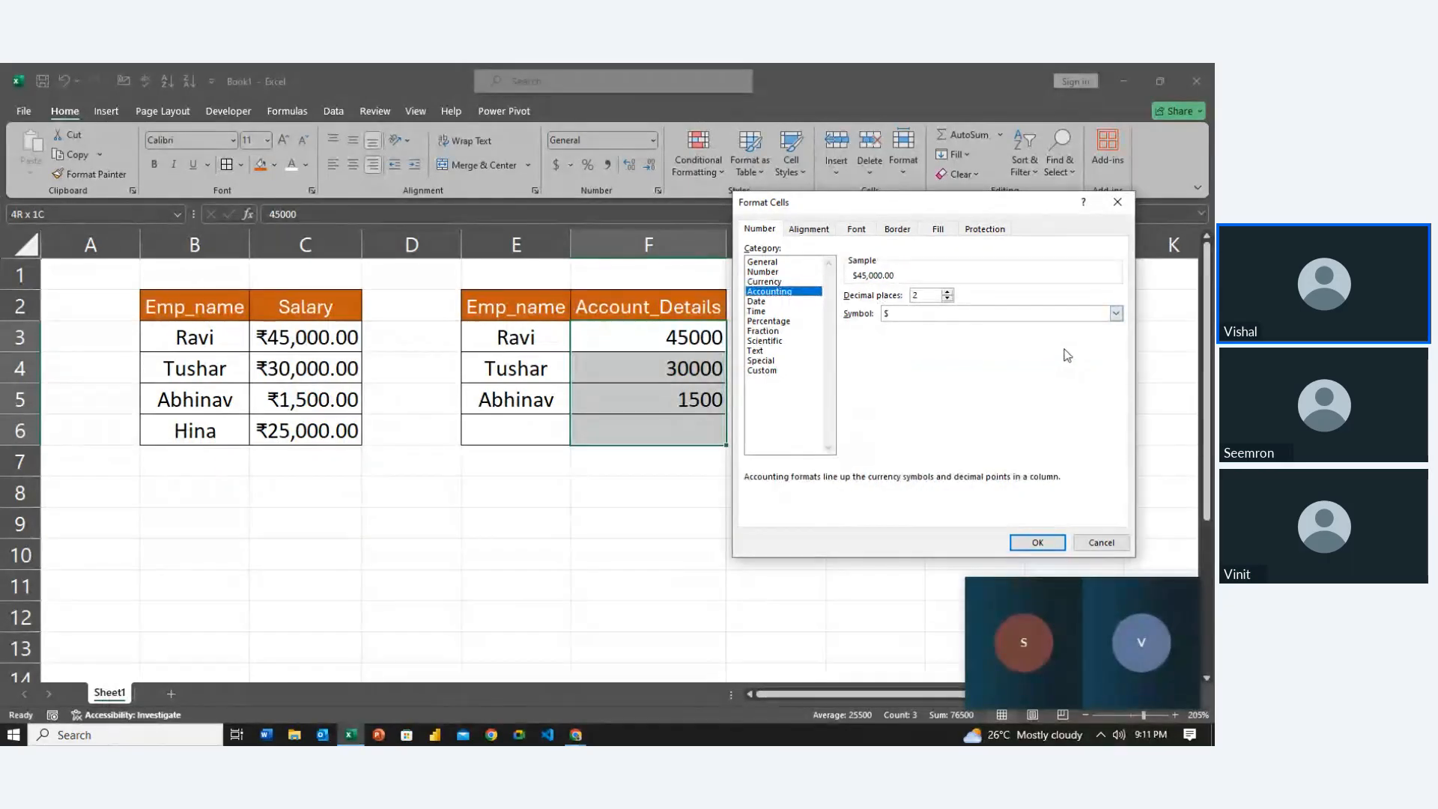
{"action": "left_click", "coordinate": [1115, 314]}
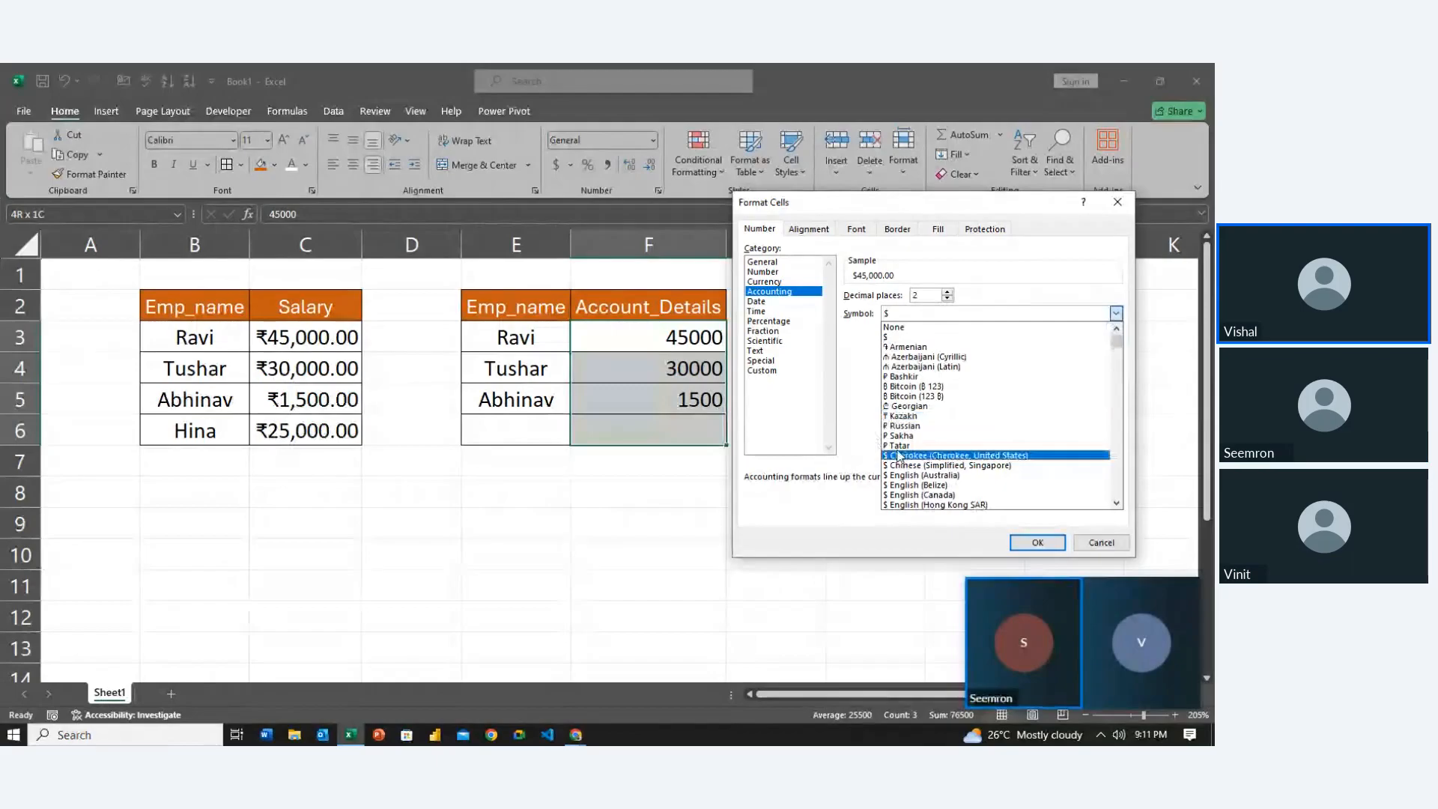
{"action": "scroll", "coordinate": [899, 455], "scroll_direction": "down", "scroll_amount": 15}
{"action": "scroll", "coordinate": [899, 455], "scroll_direction": "down", "scroll_amount": 12}
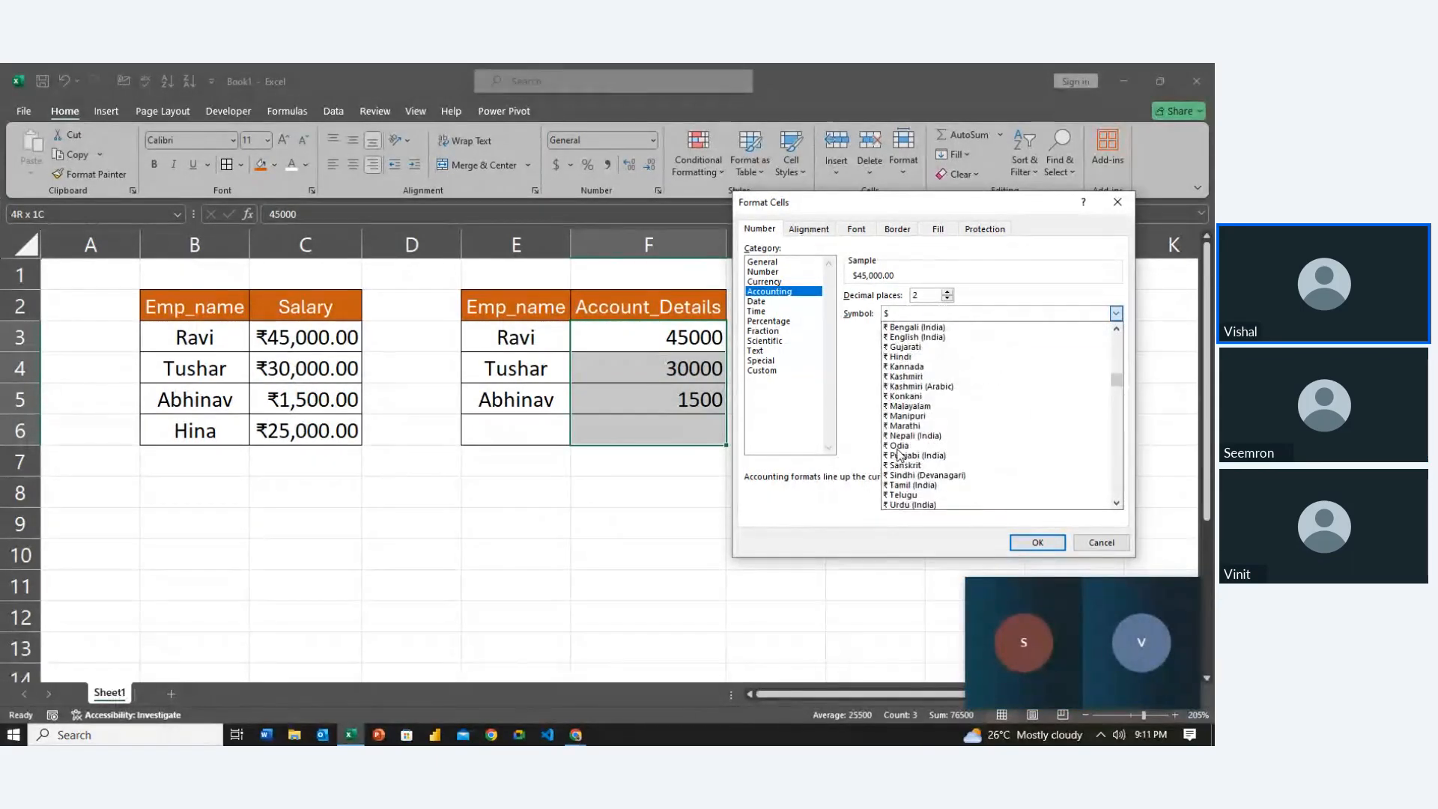
{"action": "left_click", "coordinate": [904, 356]}
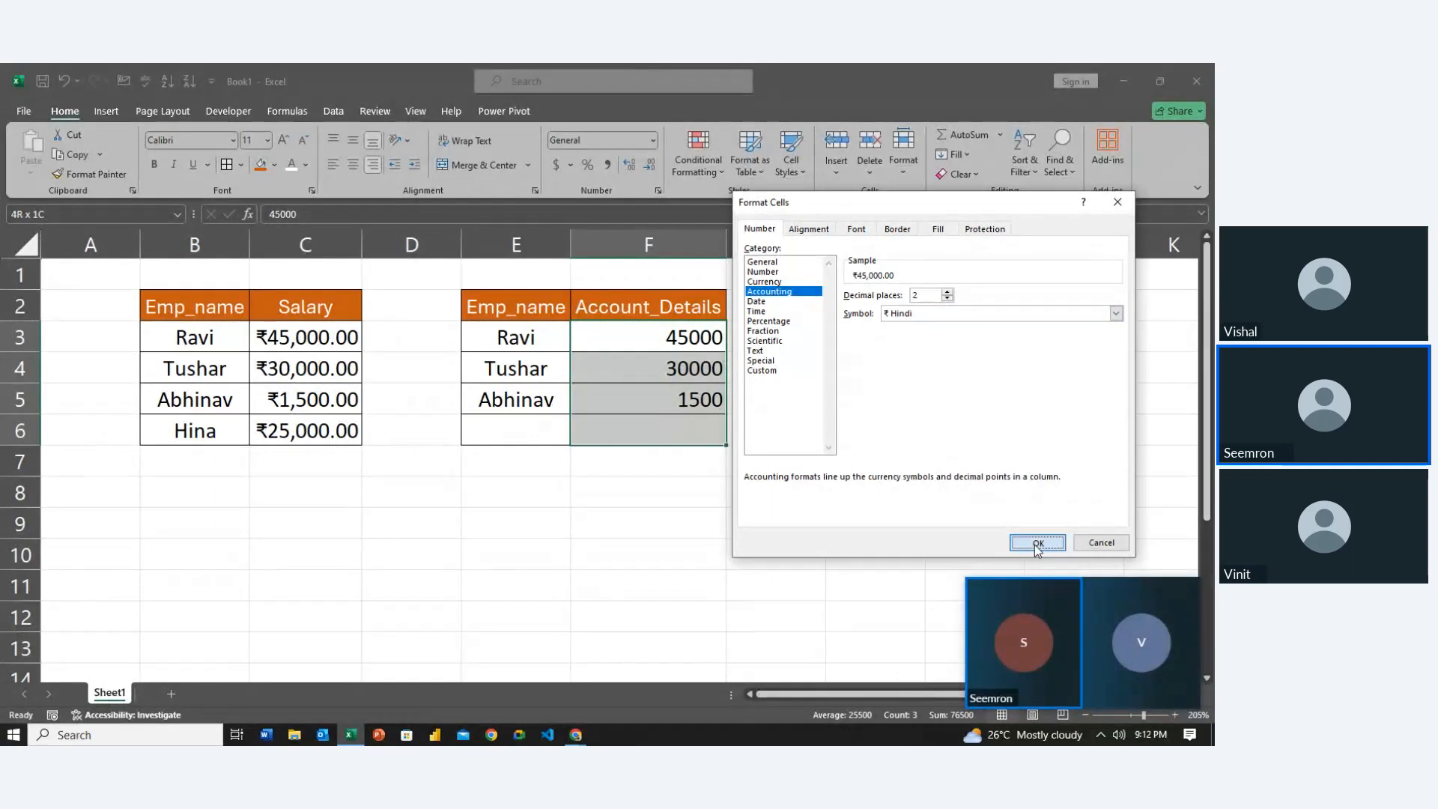
{"action": "left_click", "coordinate": [1036, 542]}
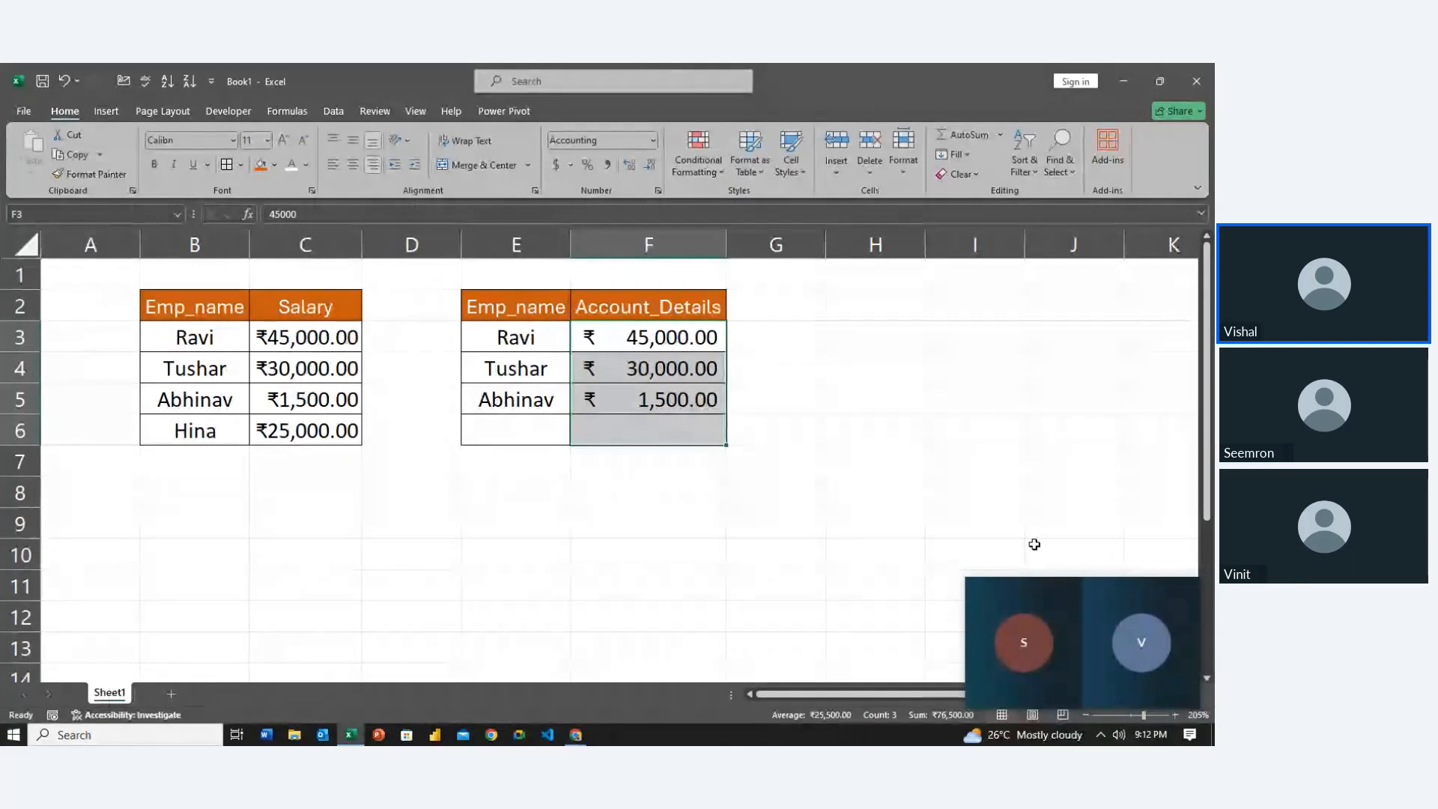
{"action": "key", "text": "Left"}
{"action": "key", "text": "Down"}
{"action": "key", "text": "Down"}
{"action": "key", "text": "Down"}
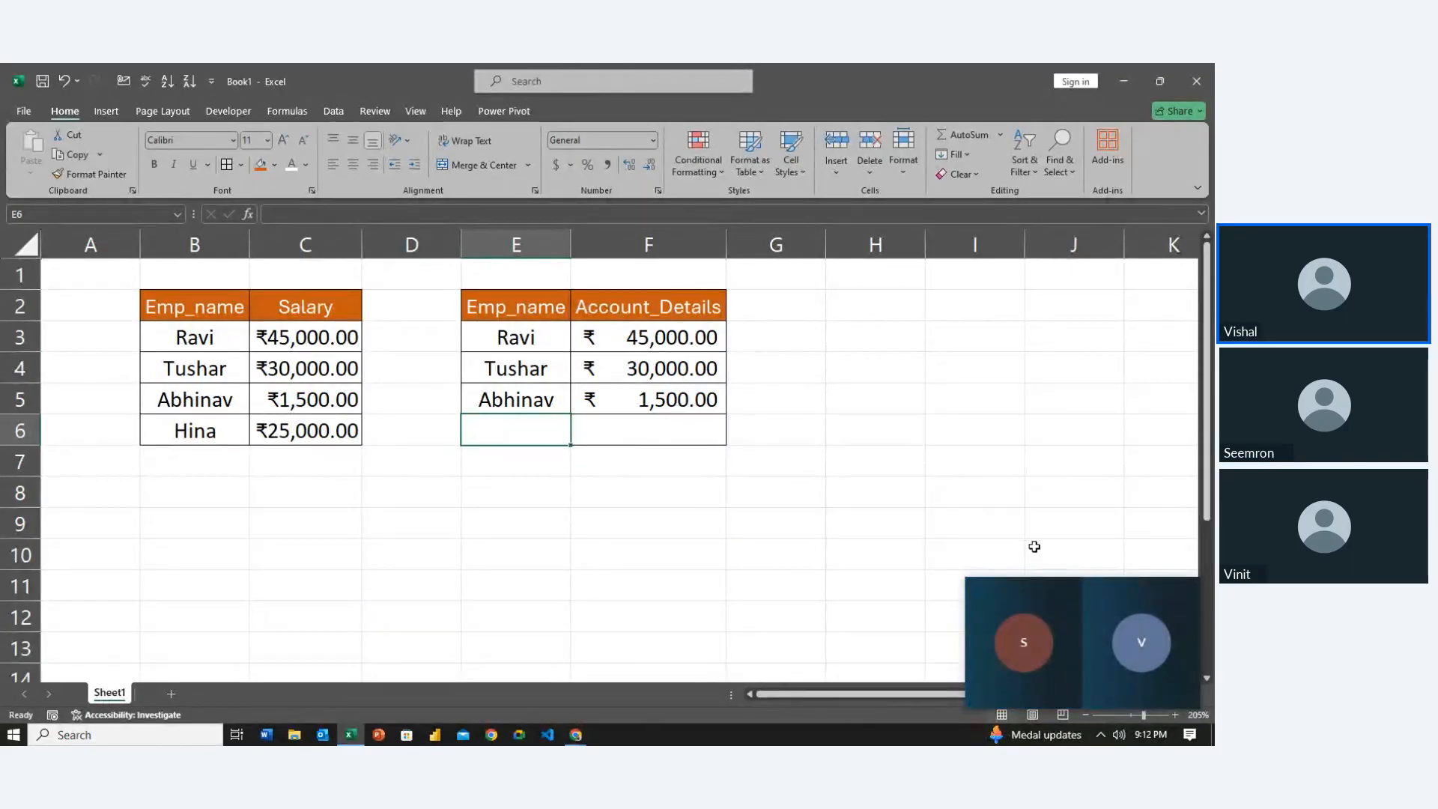
{"action": "type", "text": "Hina"}
{"action": "key", "text": "Tab"}
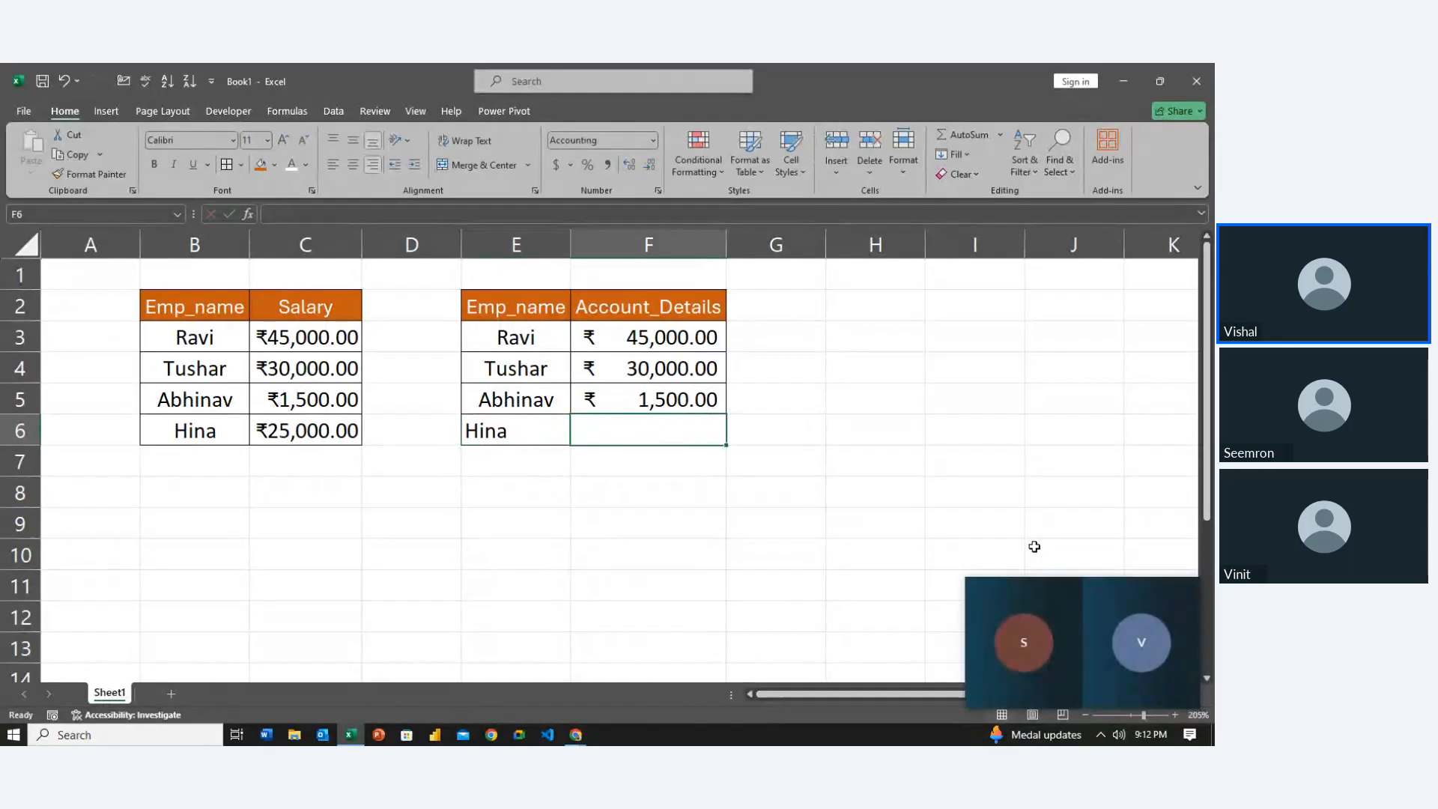
{"action": "type", "text": "5000"}
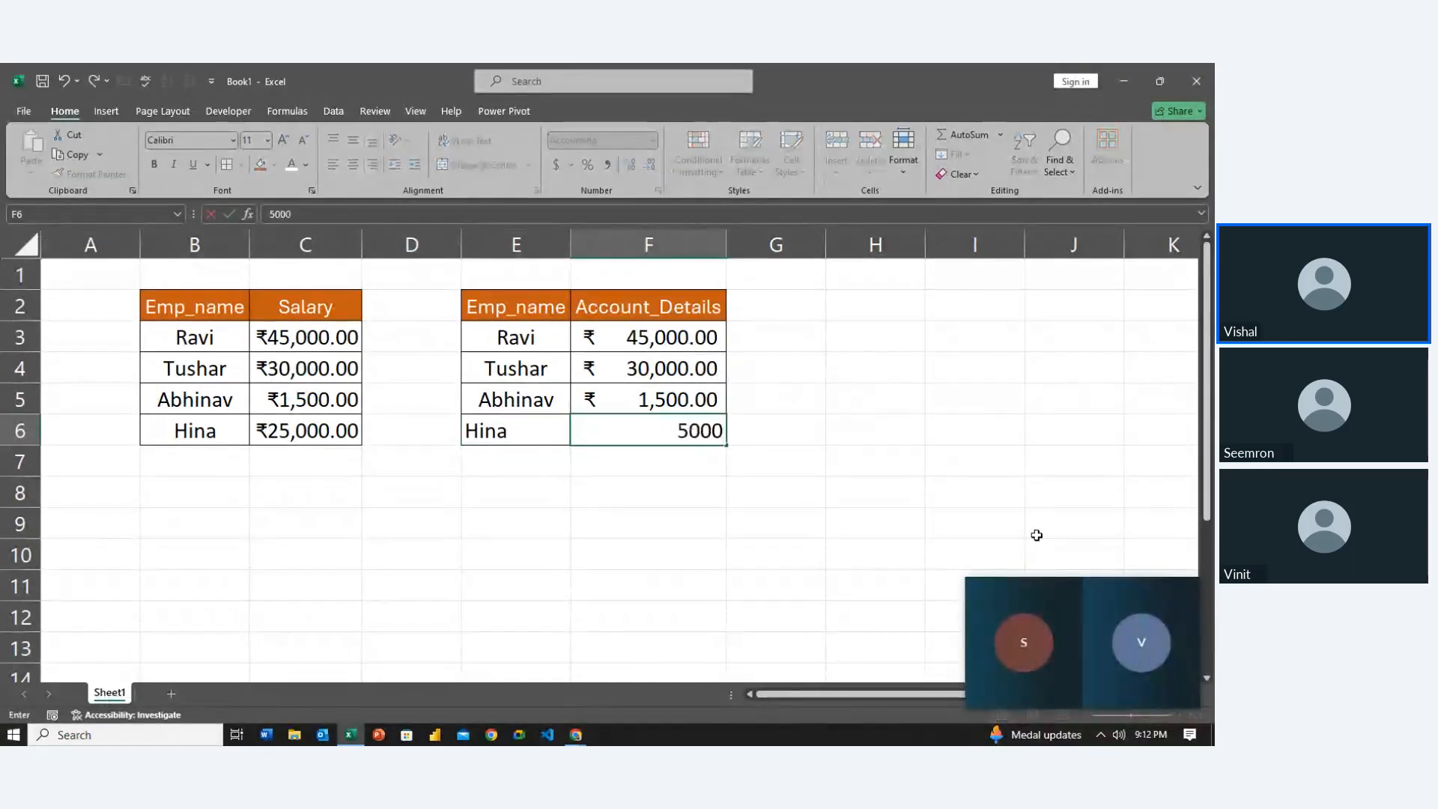
{"action": "key", "text": "BackSpace"}
{"action": "key", "text": "Return"}
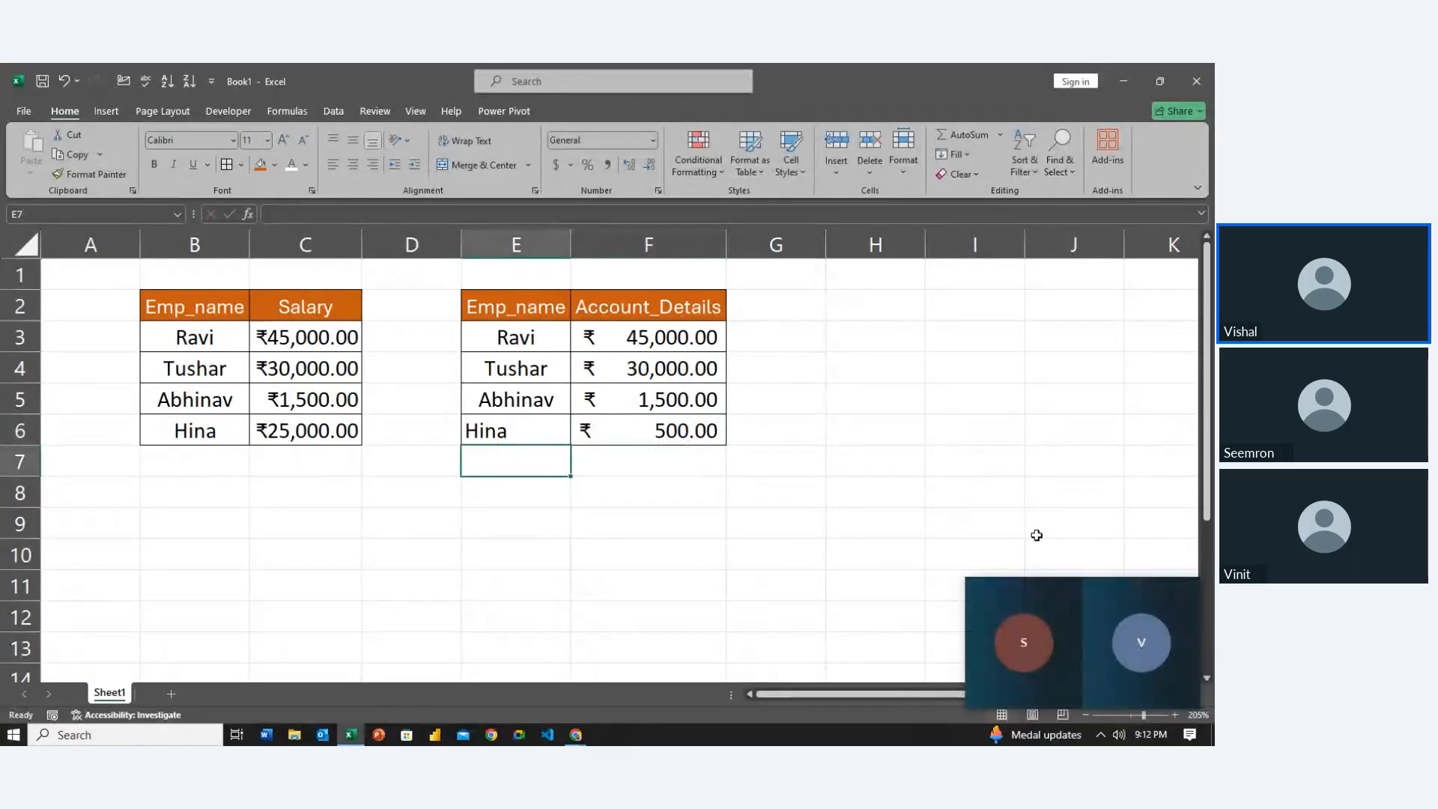
{"action": "key", "text": "Up"}
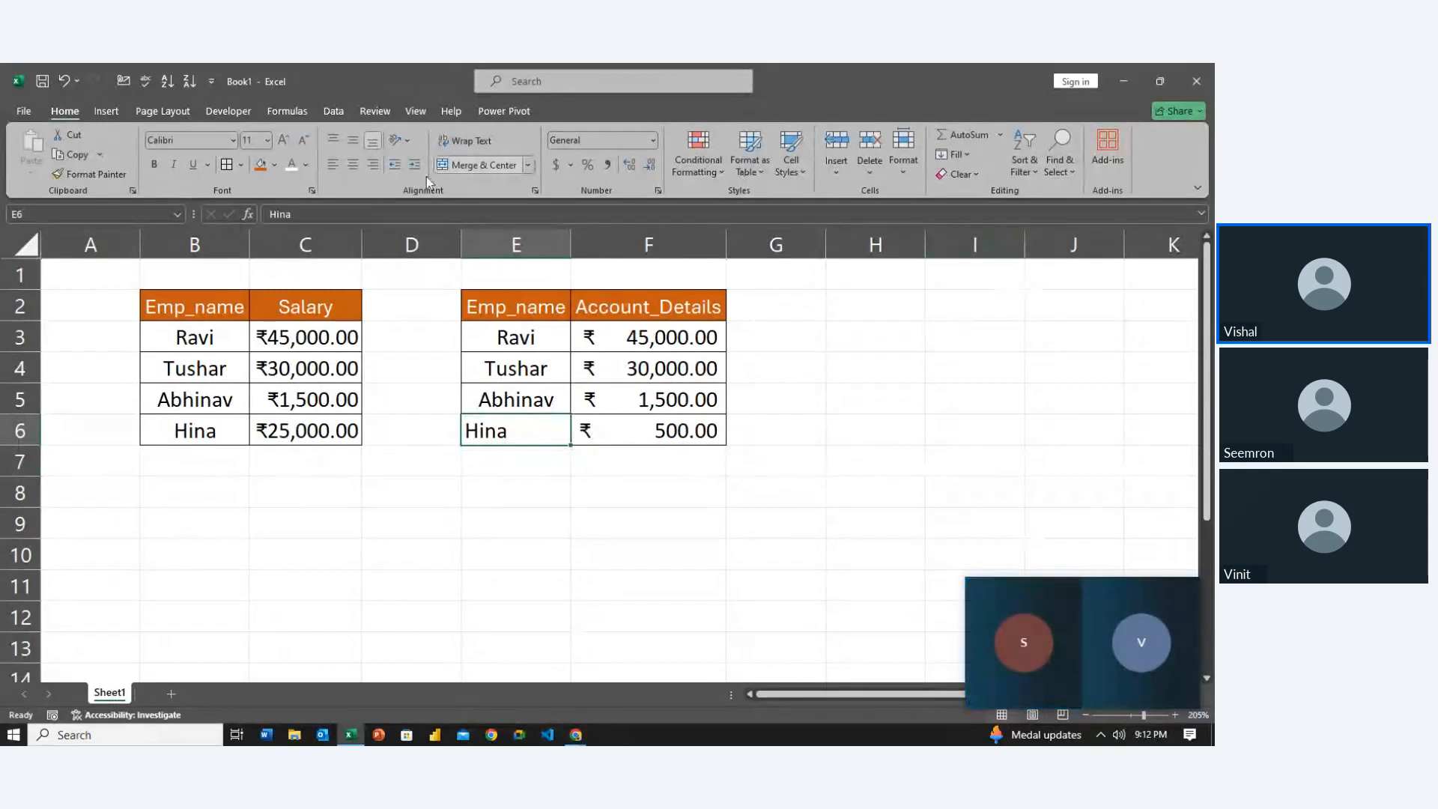
{"action": "left_click", "coordinate": [352, 164]}
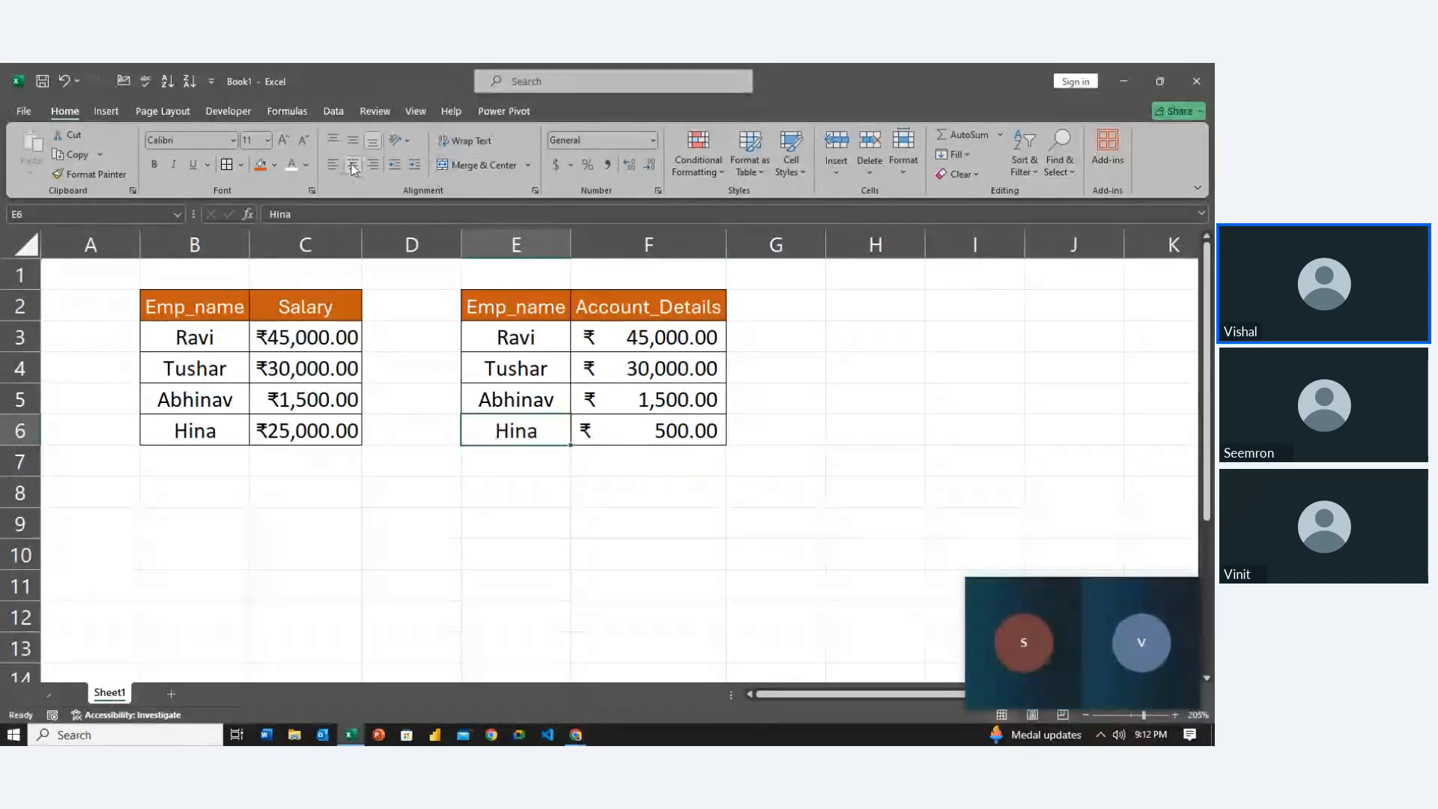
{"action": "left_click", "coordinate": [588, 463]}
{"action": "key", "text": "Up"}
{"action": "key", "text": "Left"}
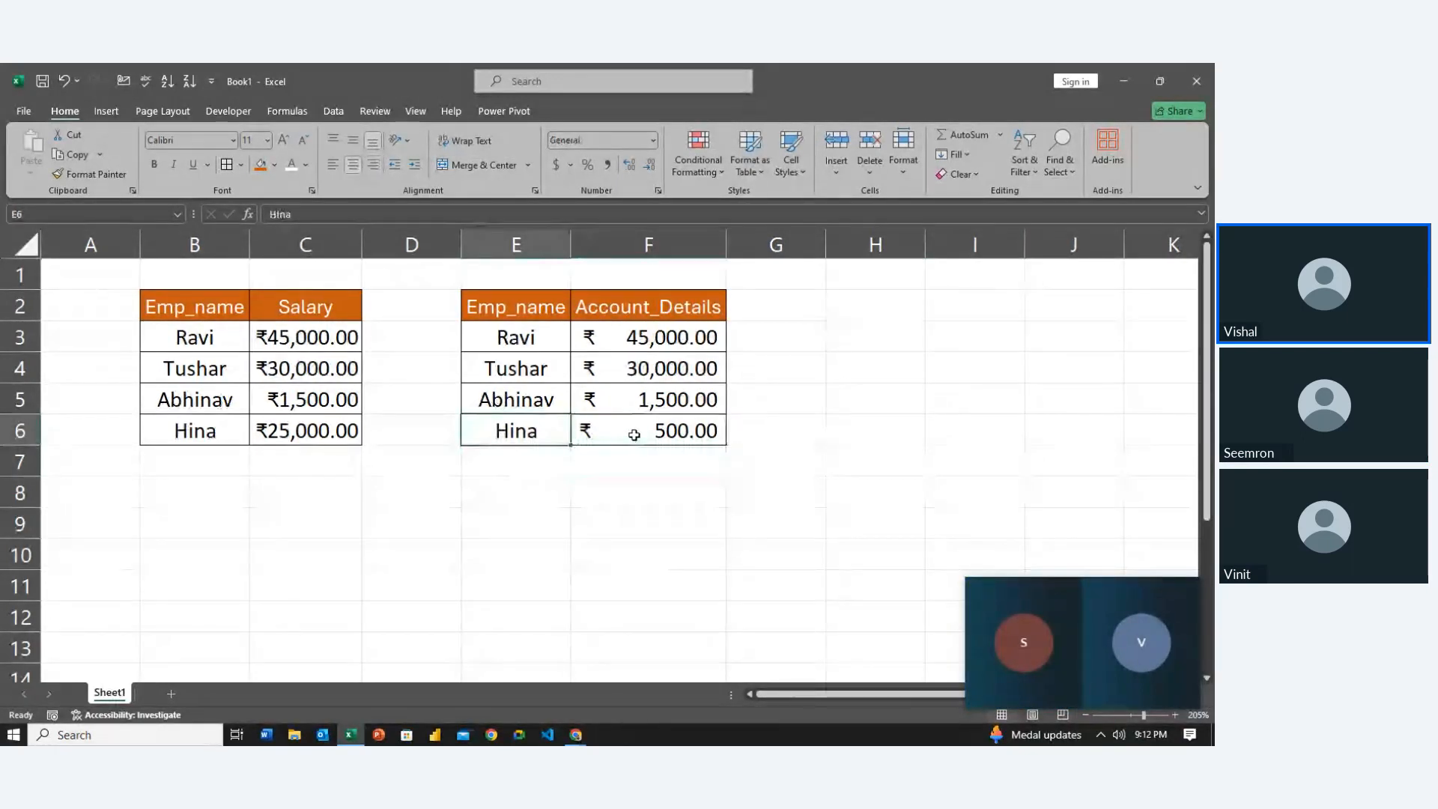
{"action": "key", "text": "Right"}
{"action": "key", "text": "Up"}
{"action": "key", "text": "Up"}
{"action": "key", "text": "Up"}
{"action": "key", "text": "Up"}
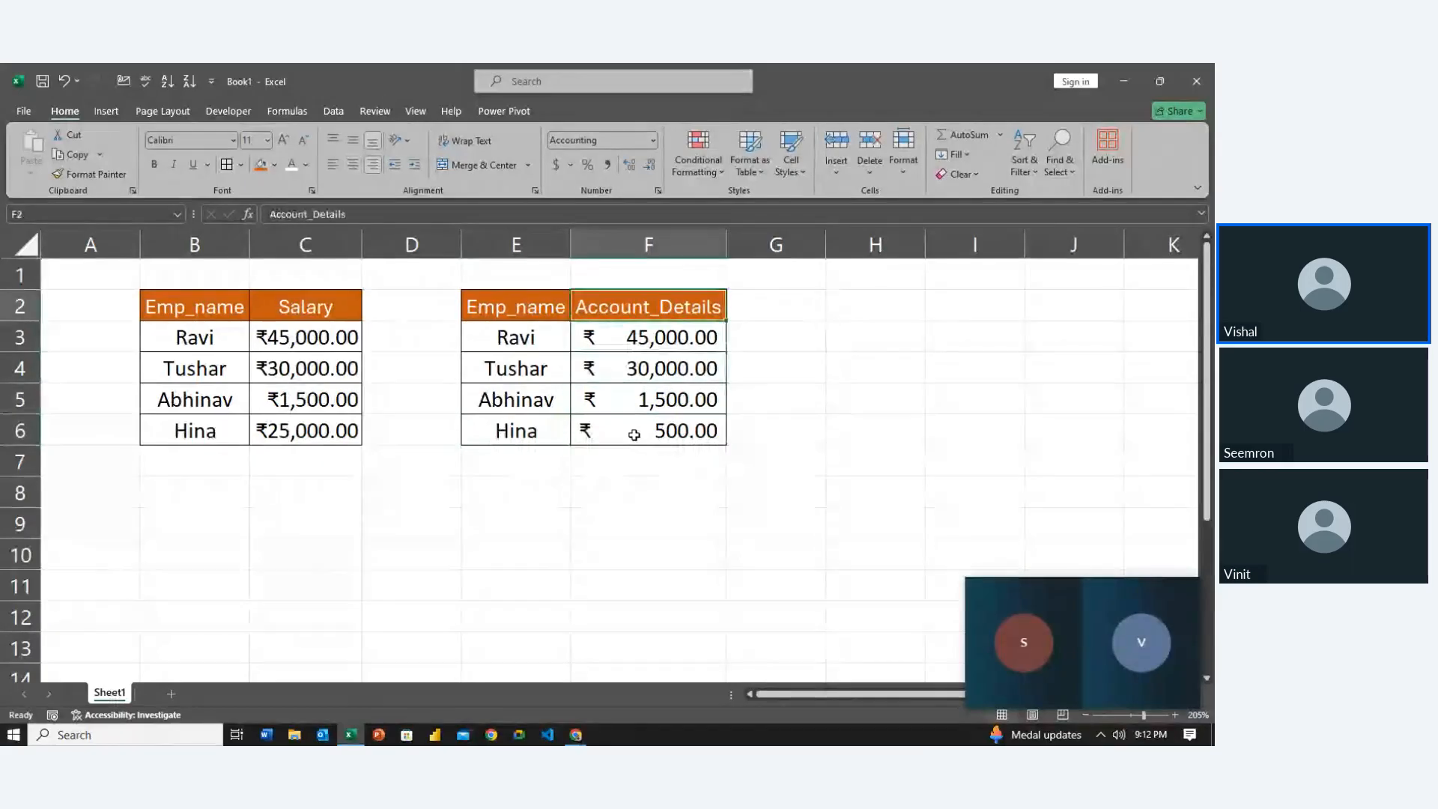
{"action": "key", "text": "Down"}
{"action": "key", "text": "Down"}
{"action": "key", "text": "Down"}
{"action": "key", "text": "Down"}
{"action": "key", "text": "Down"}
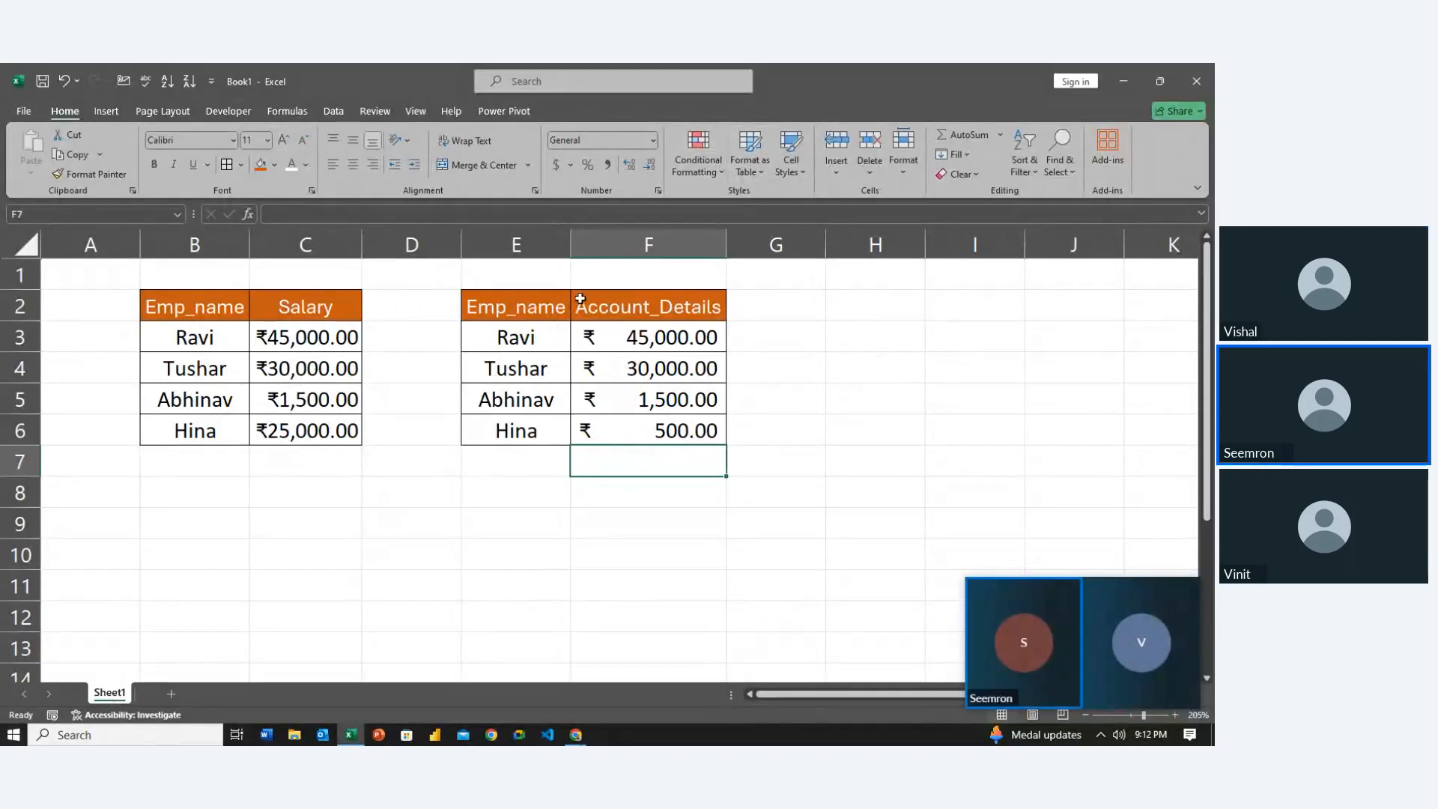
{"action": "left_click", "coordinate": [781, 391]}
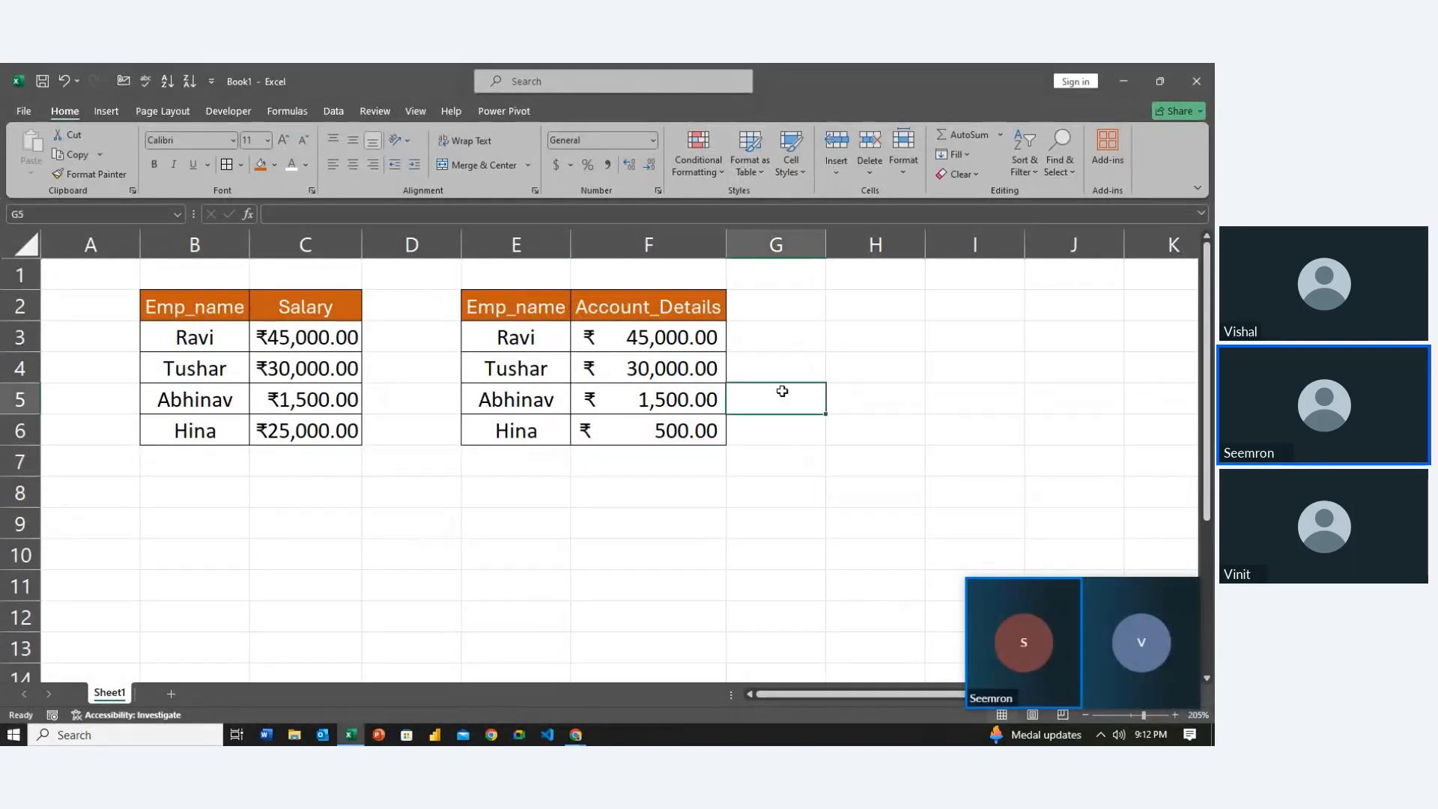
{"action": "key", "text": "Left"}
{"action": "key", "text": "Left"}
{"action": "key", "text": "Right"}
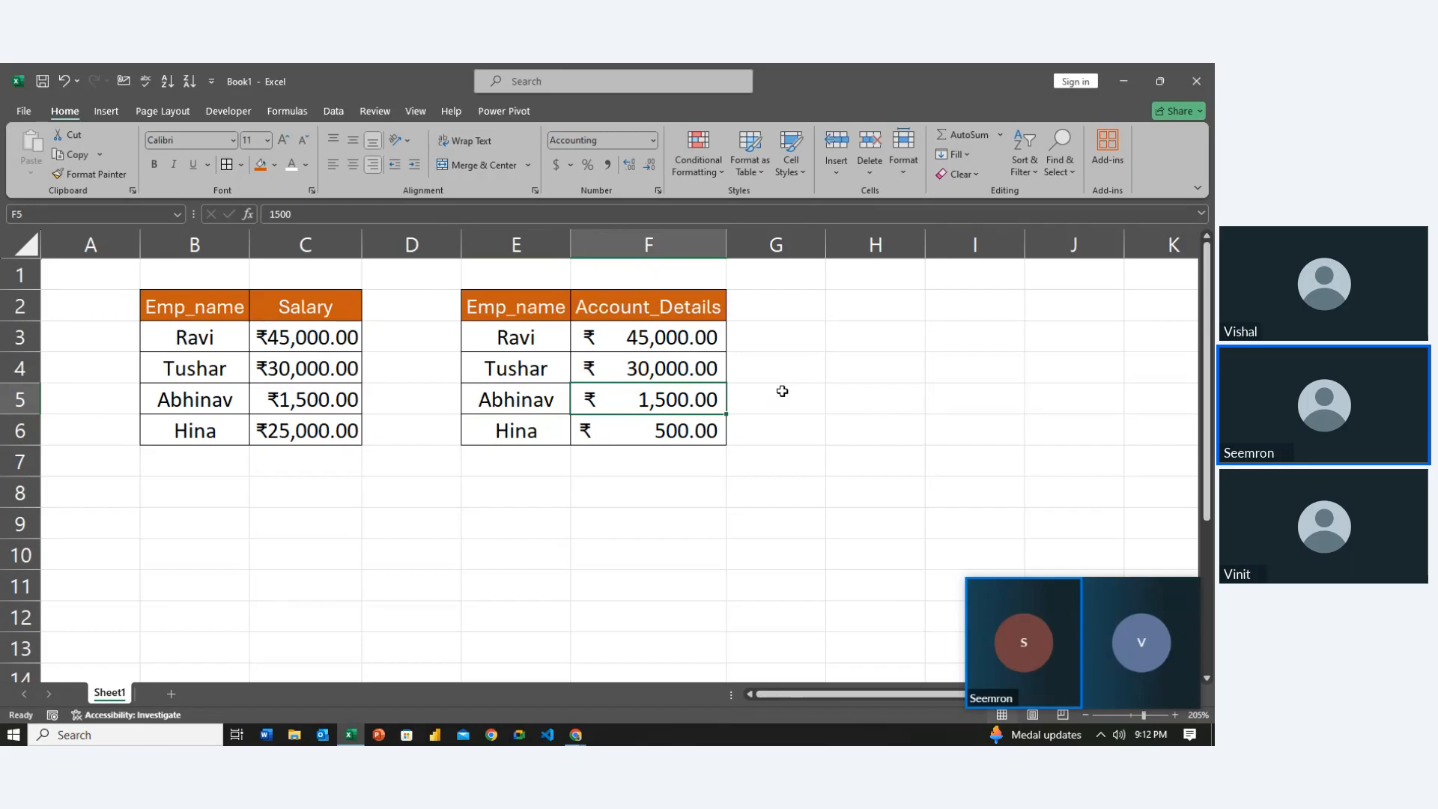
{"action": "key", "text": "Up"}
{"action": "key", "text": "Up"}
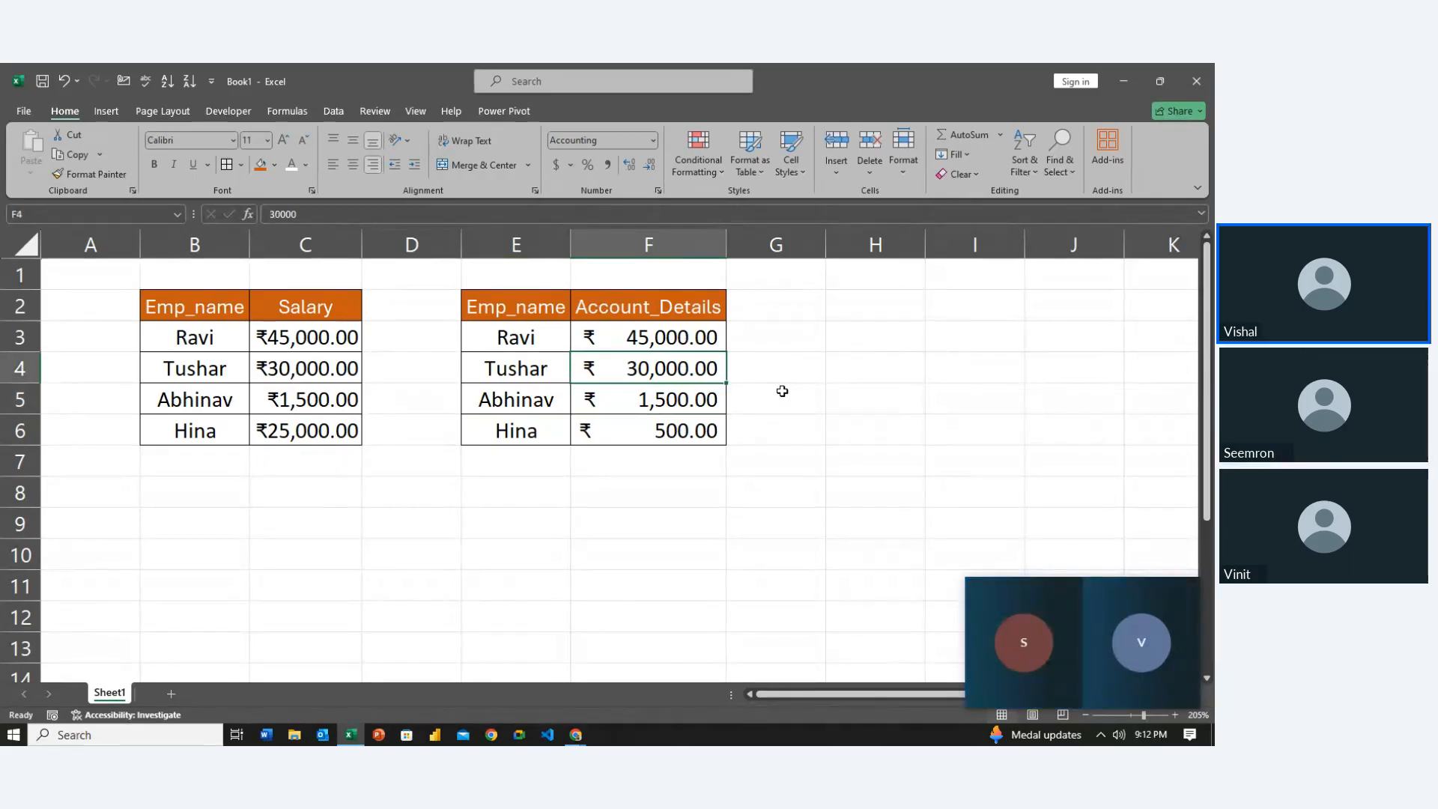
{"action": "key", "text": "Down"}
{"action": "key", "text": "Down"}
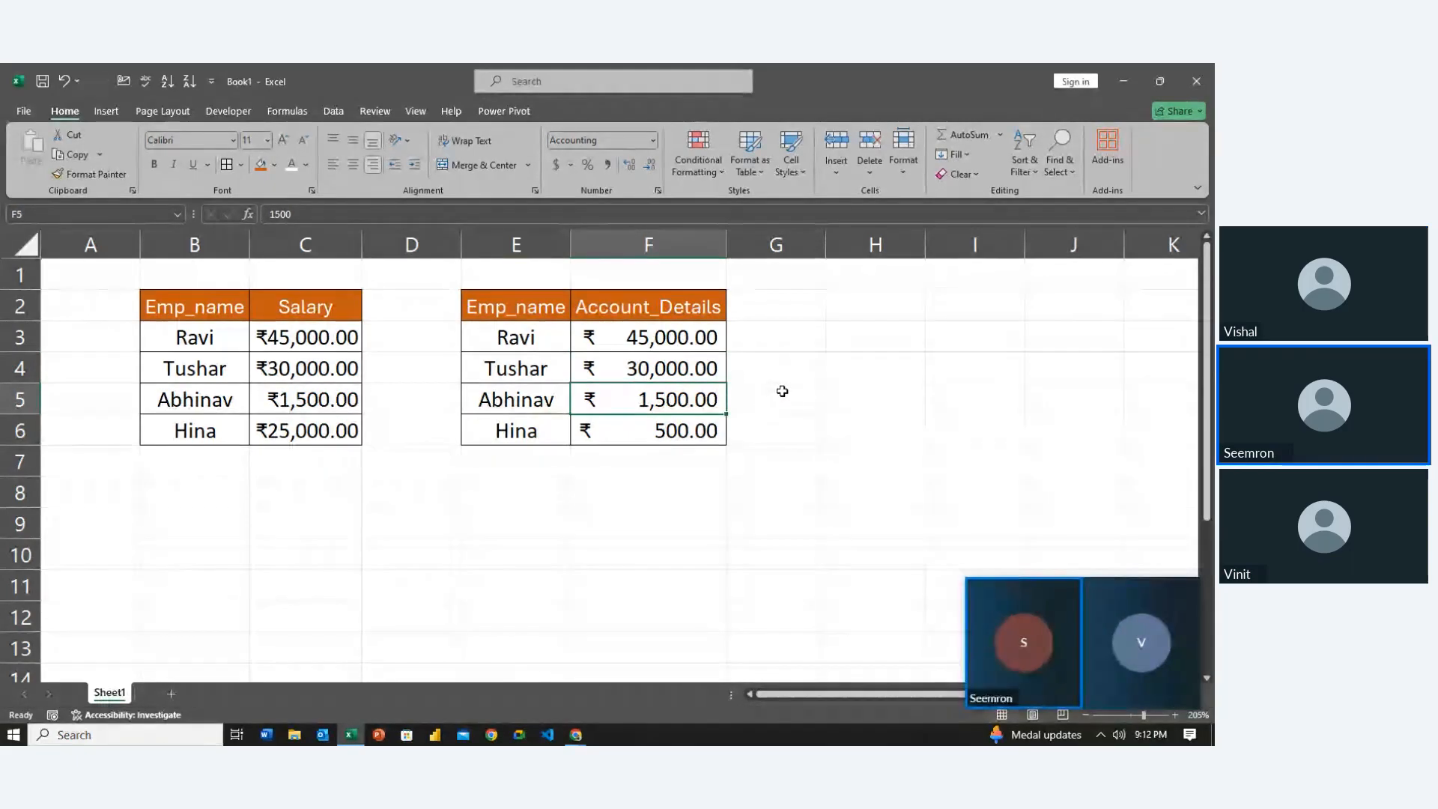
{"action": "key", "text": "Left"}
{"action": "key", "text": "Right"}
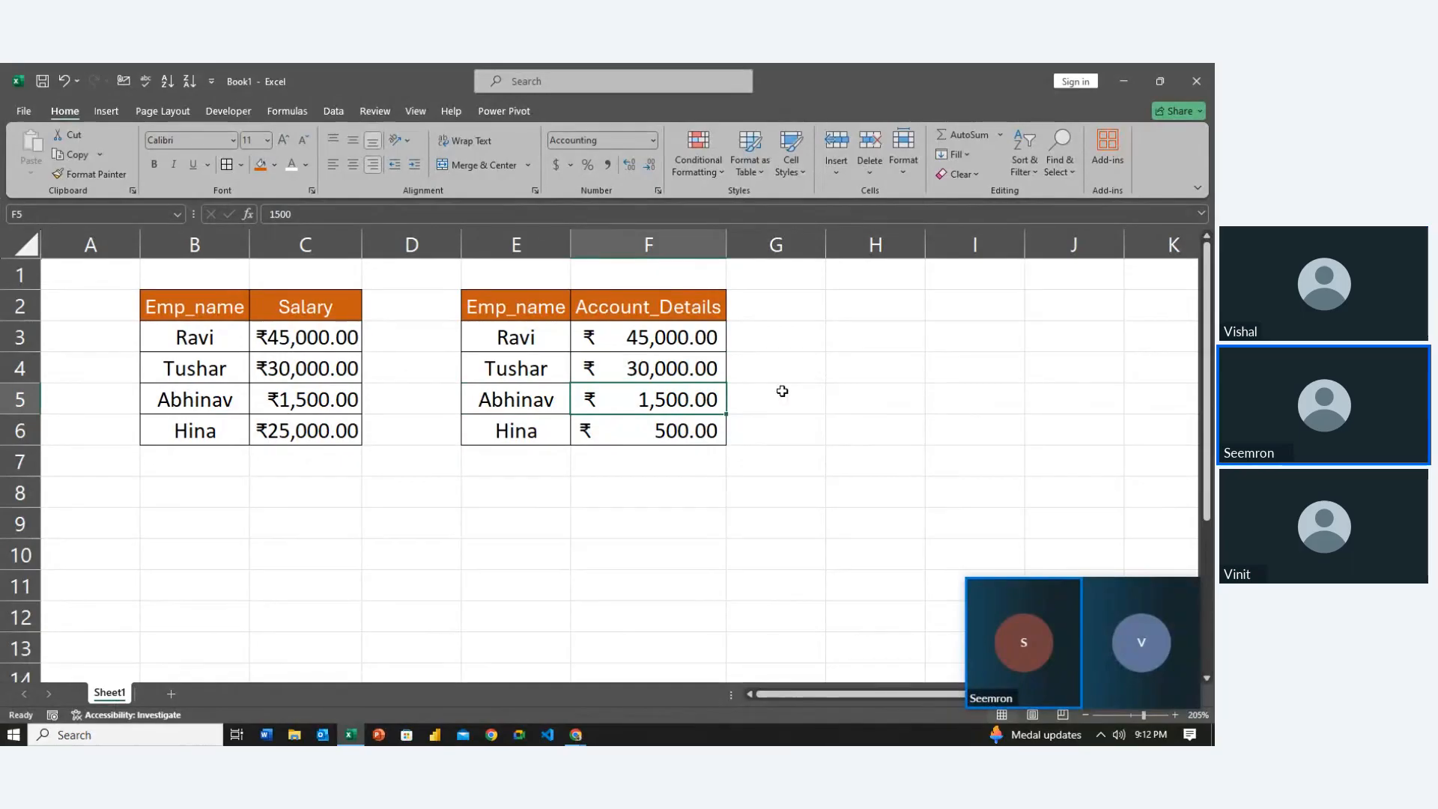
{"action": "key", "text": "Left"}
{"action": "key", "text": "Left"}
{"action": "key", "text": "Left"}
{"action": "key", "text": "Up"}
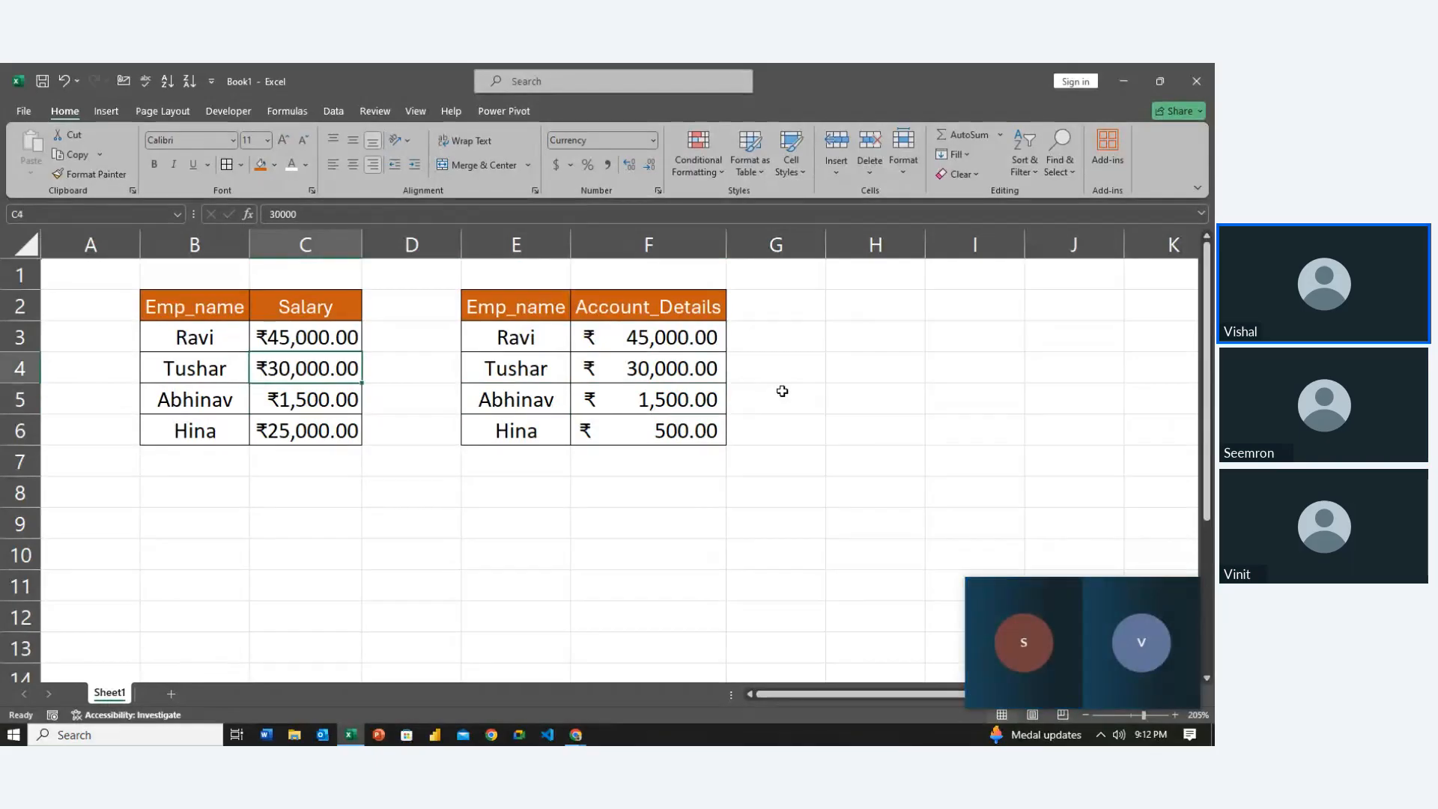
{"action": "key", "text": "Right"}
{"action": "key", "text": "Right"}
{"action": "key", "text": "Up"}
{"action": "key", "text": "Right"}
{"action": "key", "text": "Right"}
{"action": "key", "text": "Left"}
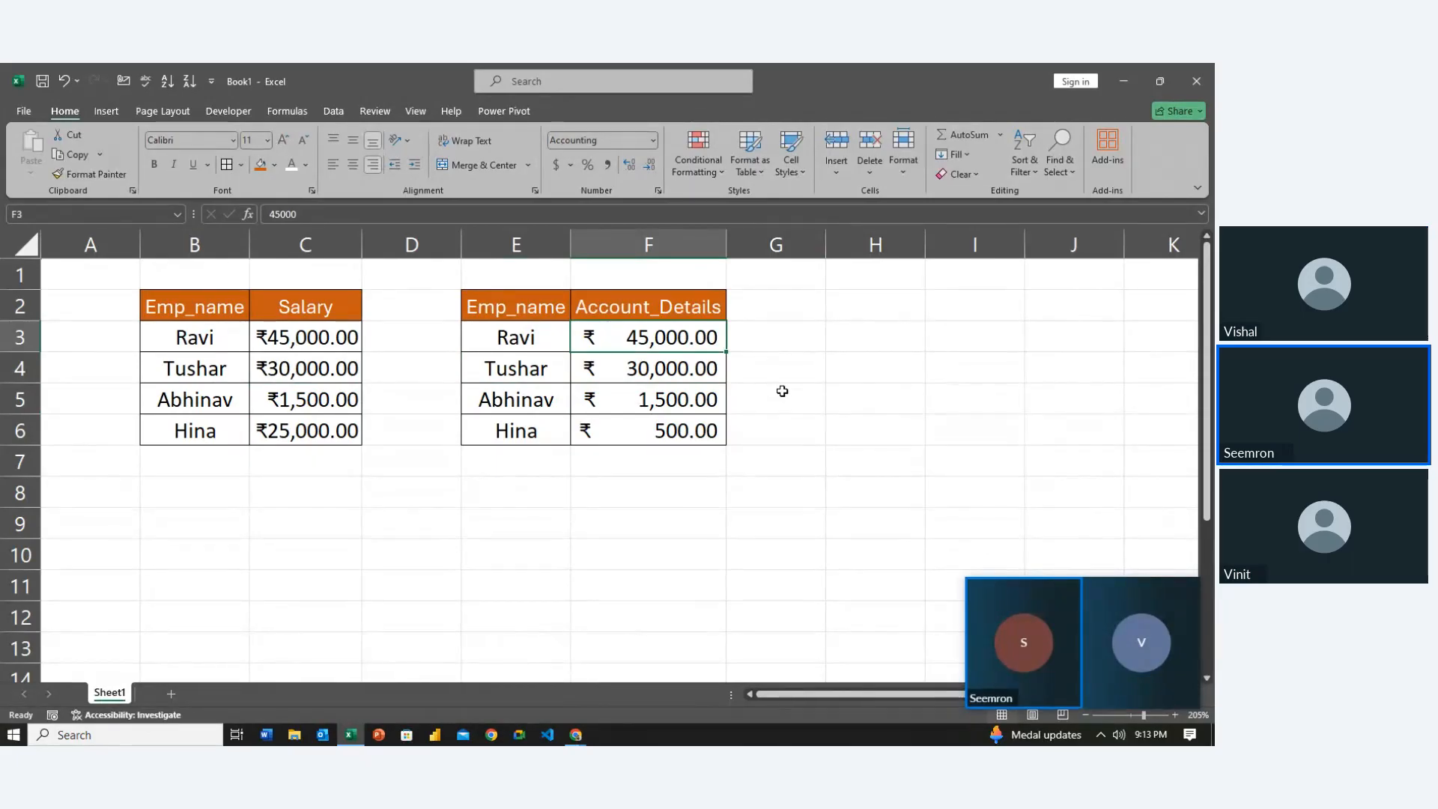
{"action": "key", "text": "ctrl+1"}
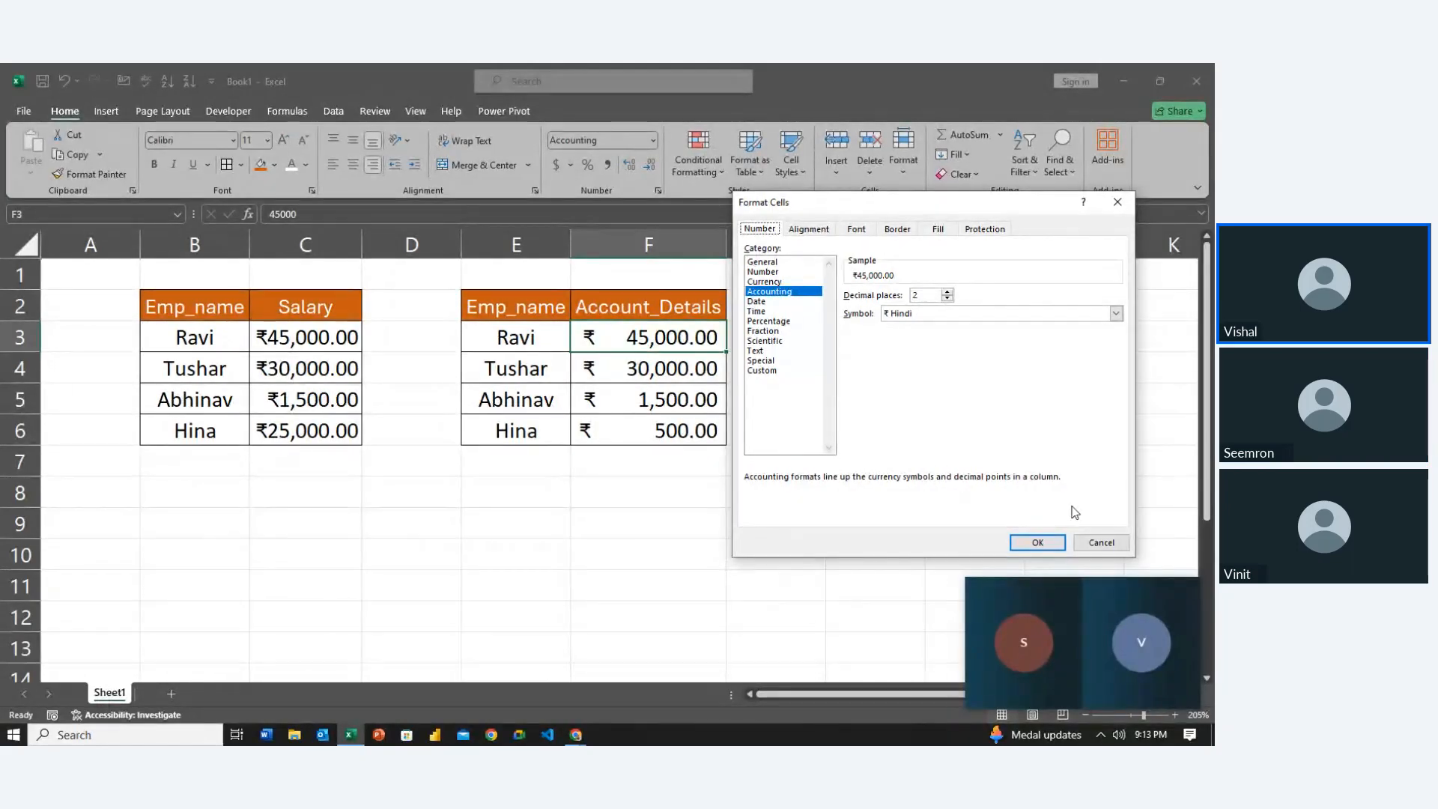
{"action": "left_click", "coordinate": [1038, 540]}
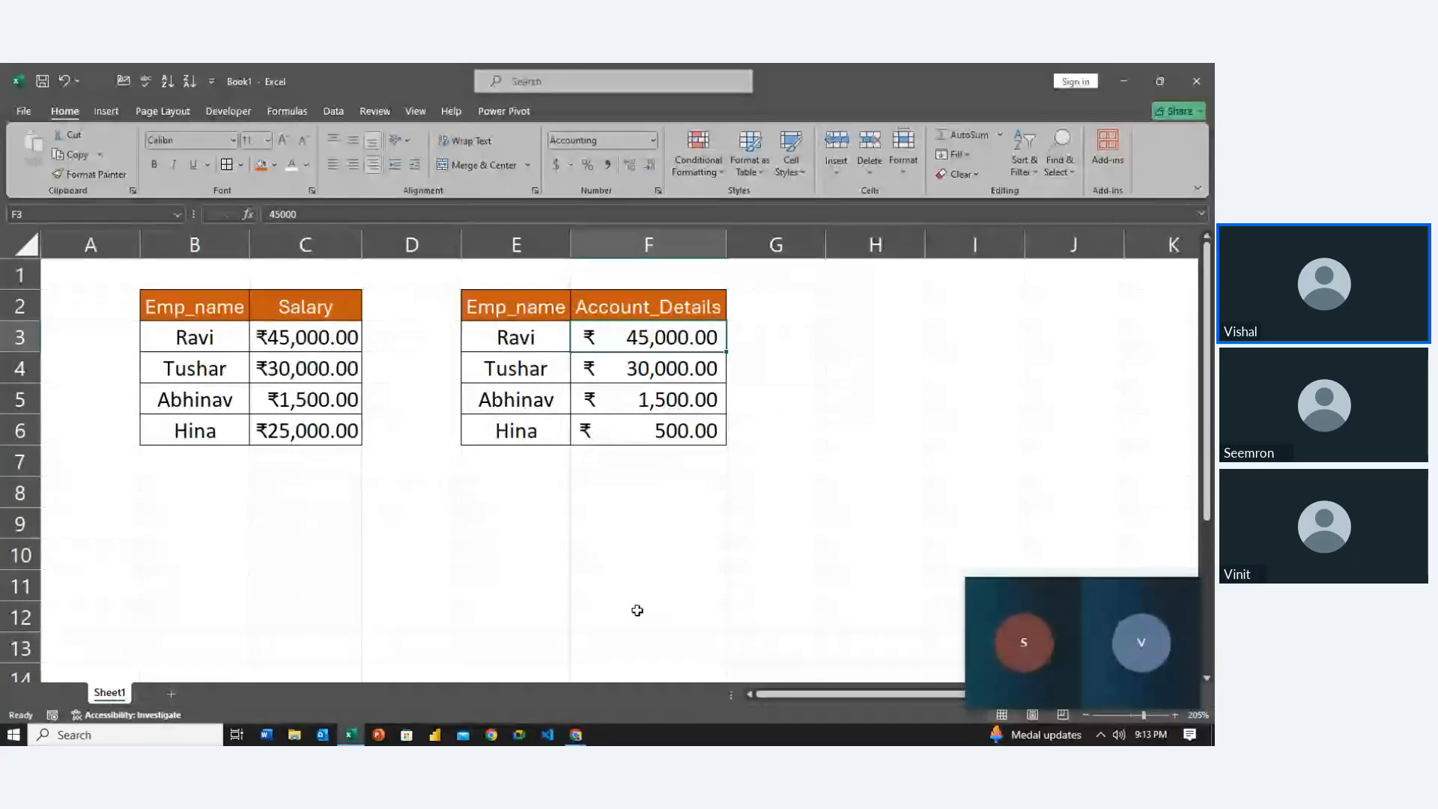
{"action": "key", "text": "Down"}
{"action": "key", "text": "Down"}
{"action": "key", "text": "Down"}
{"action": "key", "text": "Down"}
{"action": "key", "text": "Down"}
{"action": "key", "text": "Left"}
{"action": "key", "text": "Left"}
{"action": "key", "text": "Left"}
{"action": "key", "text": "Left"}
{"action": "key", "text": "Left"}
{"action": "key", "text": "Right"}
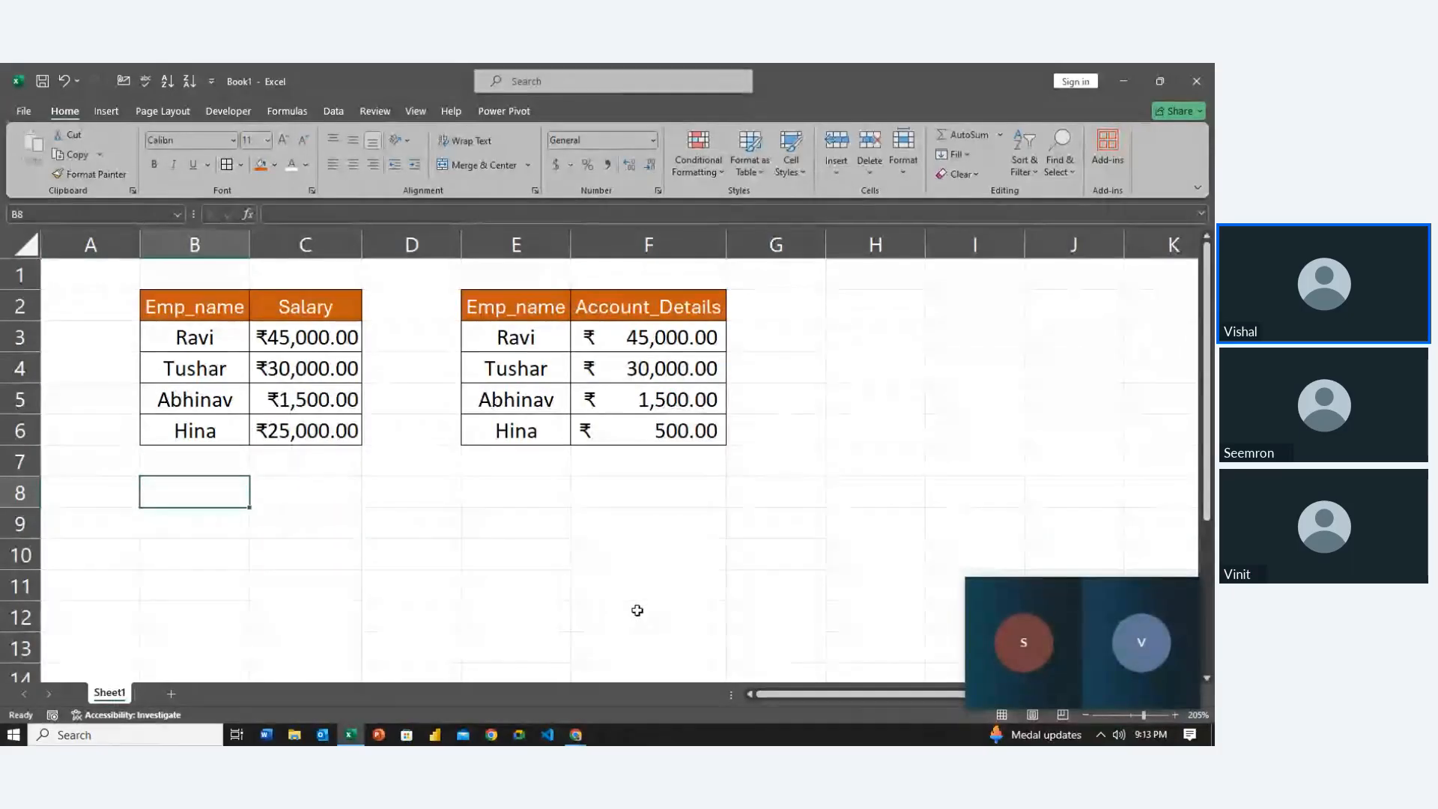
Type the heading Date in B8 and start entering 7-9-2024 in B9
{"action": "key", "text": "ctrl+1"}
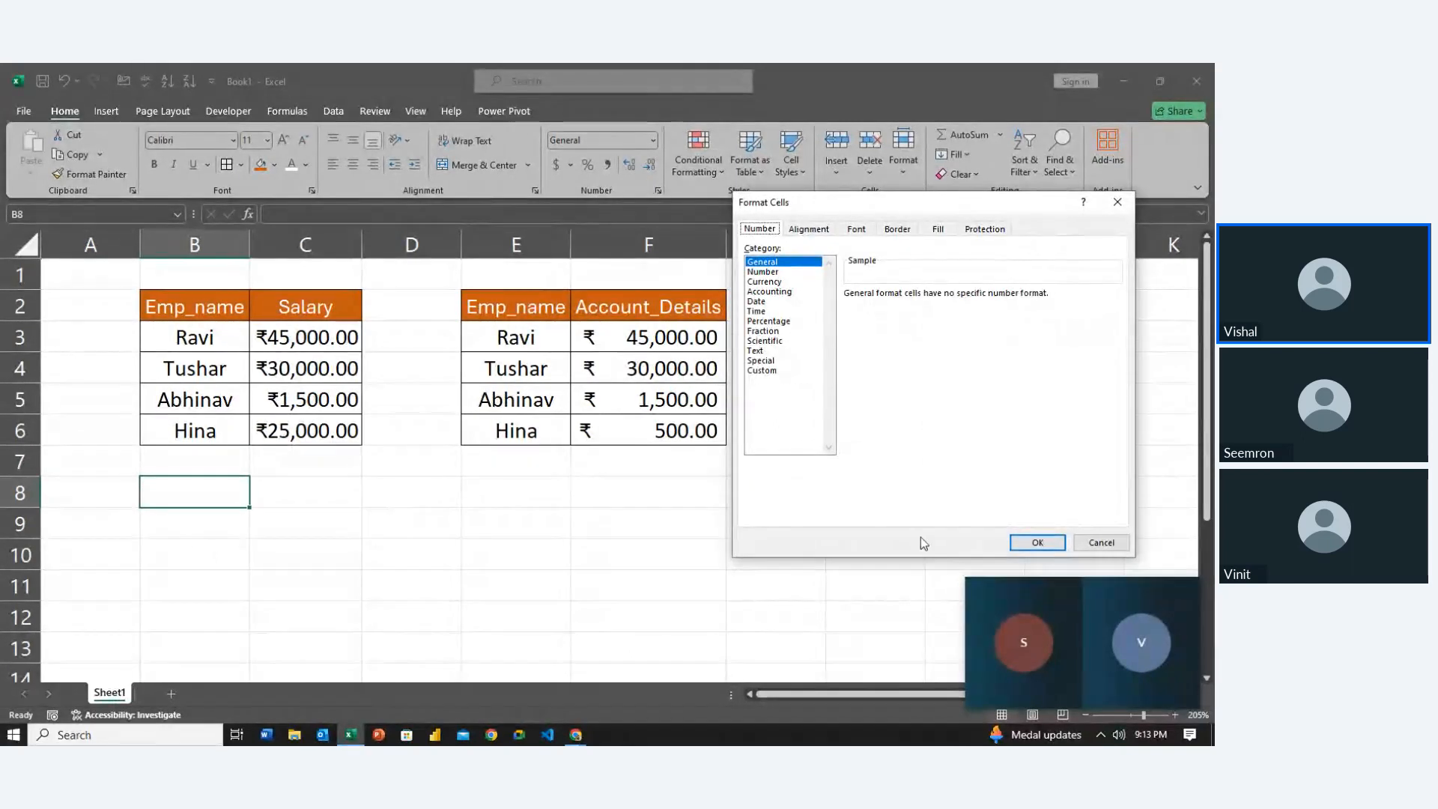
{"action": "left_click", "coordinate": [1098, 544]}
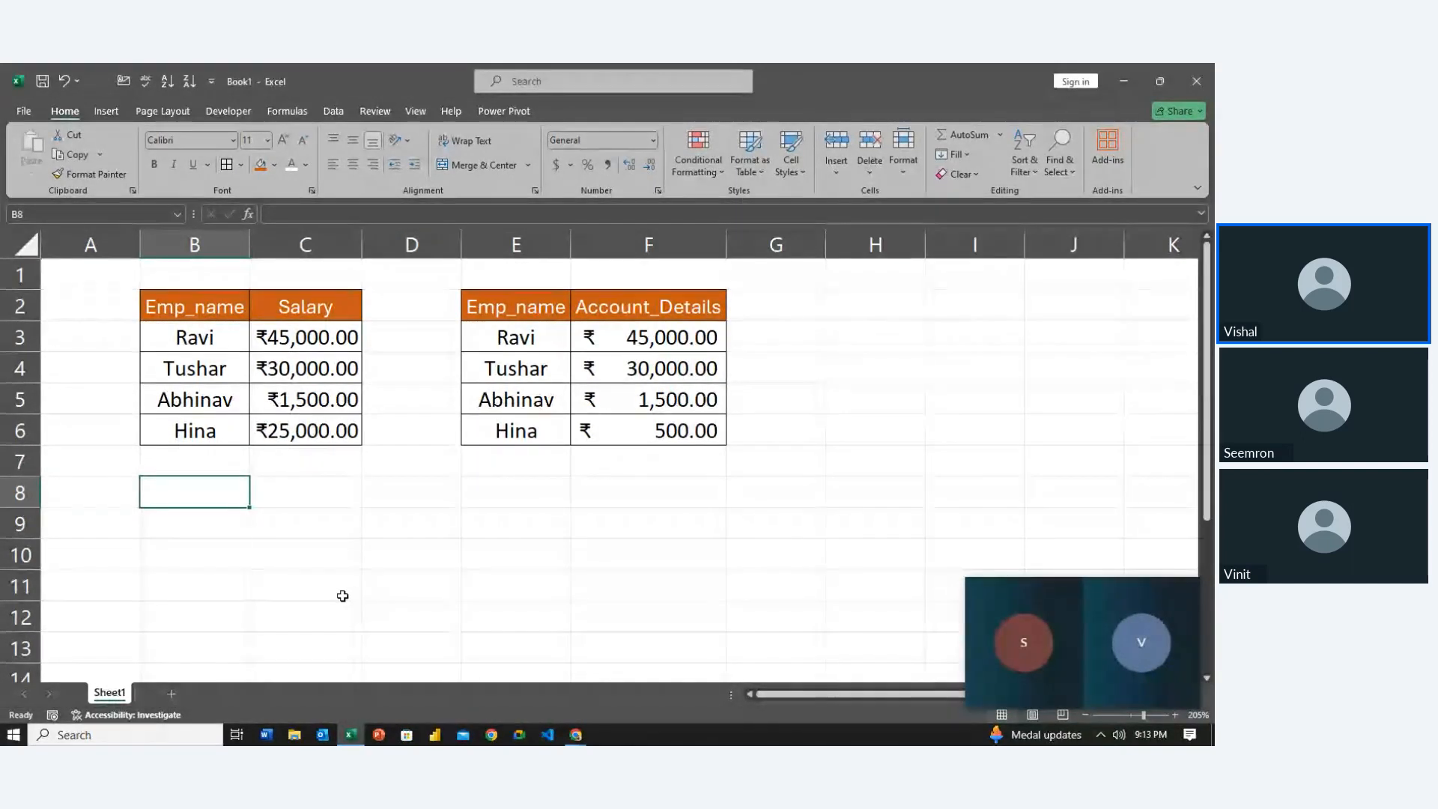
{"action": "type", "text": "date"}
{"action": "key", "text": "BackSpace"}
{"action": "key", "text": "BackSpace"}
{"action": "key", "text": "BackSpace"}
{"action": "key", "text": "BackSpace"}
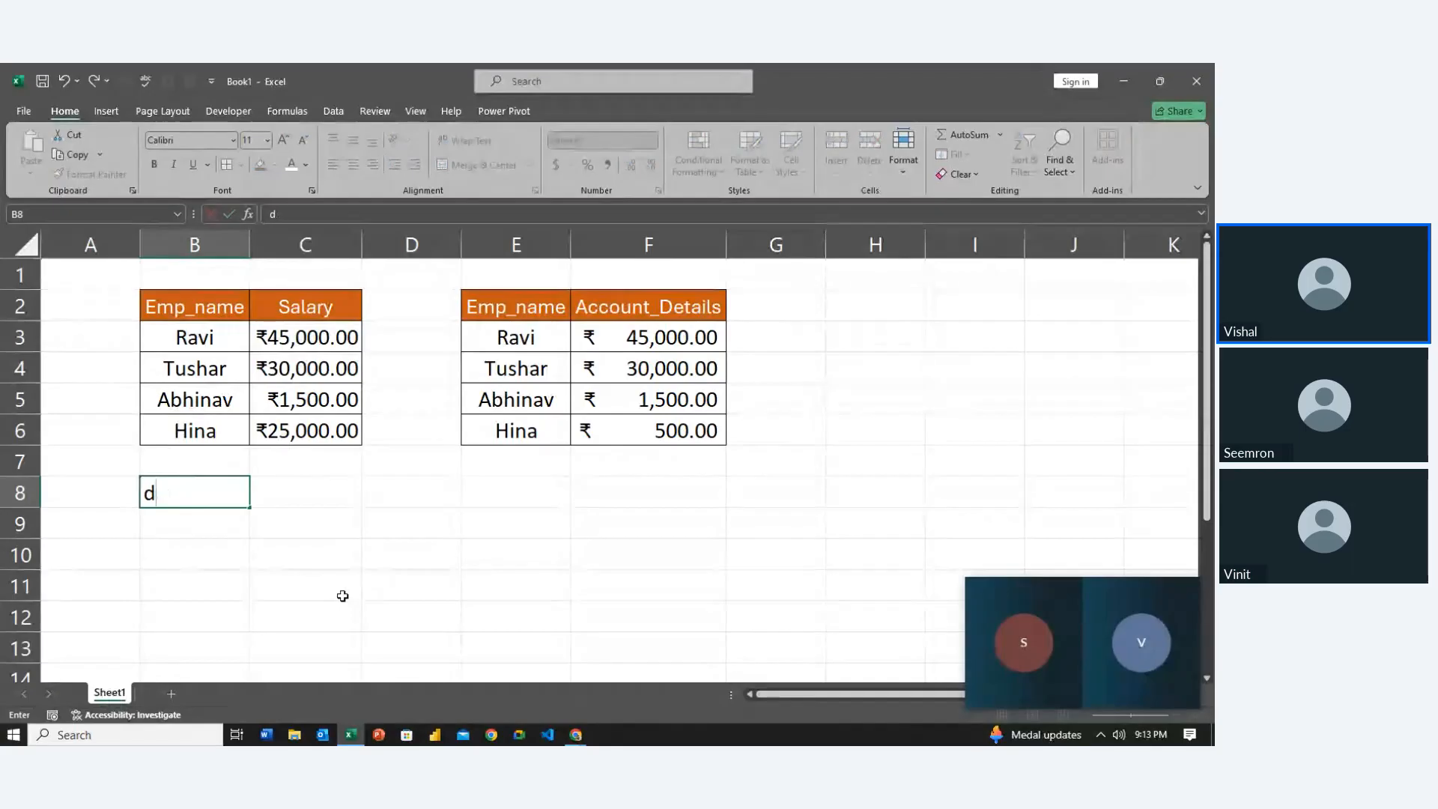
{"action": "key", "text": "Return"}
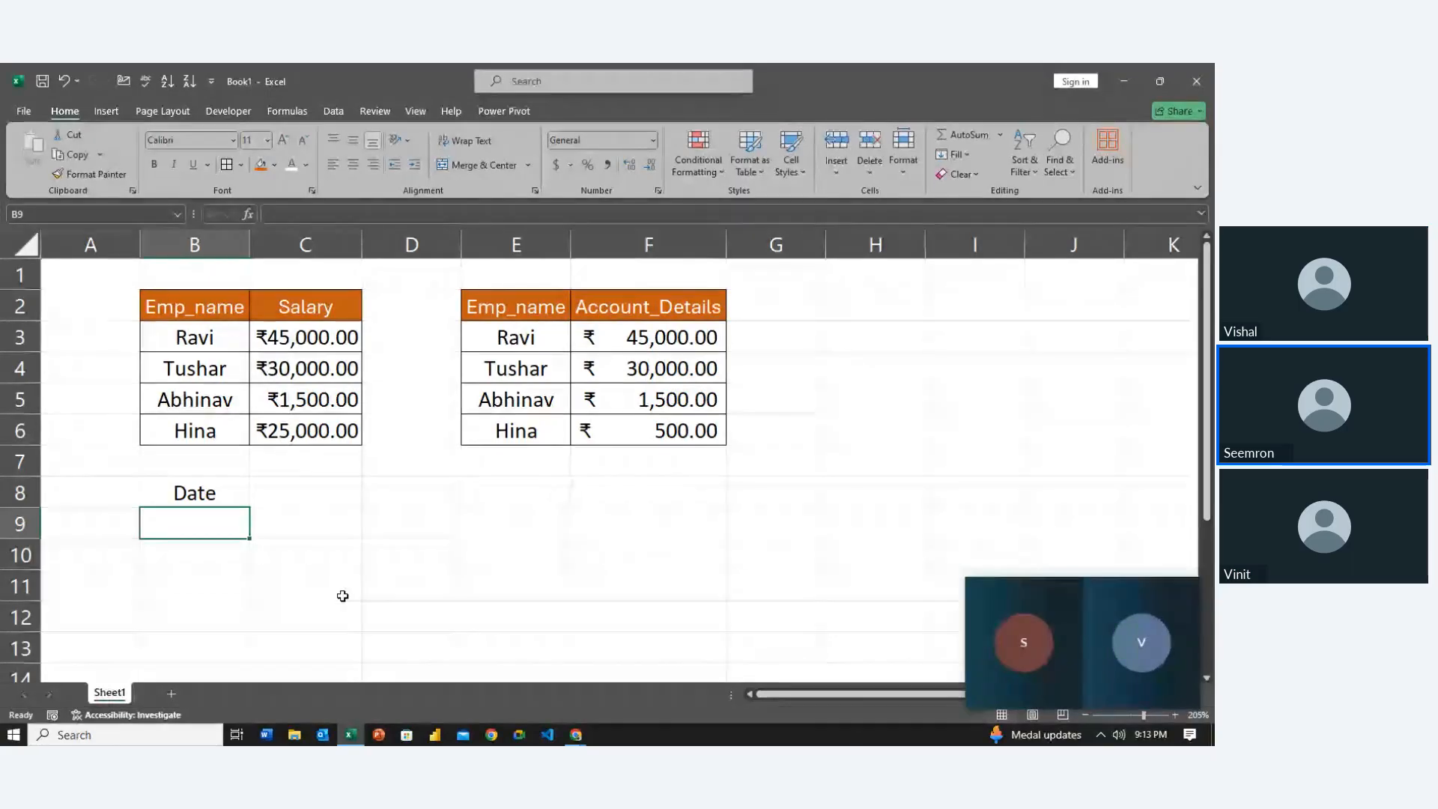
{"action": "type", "text": "7-"}
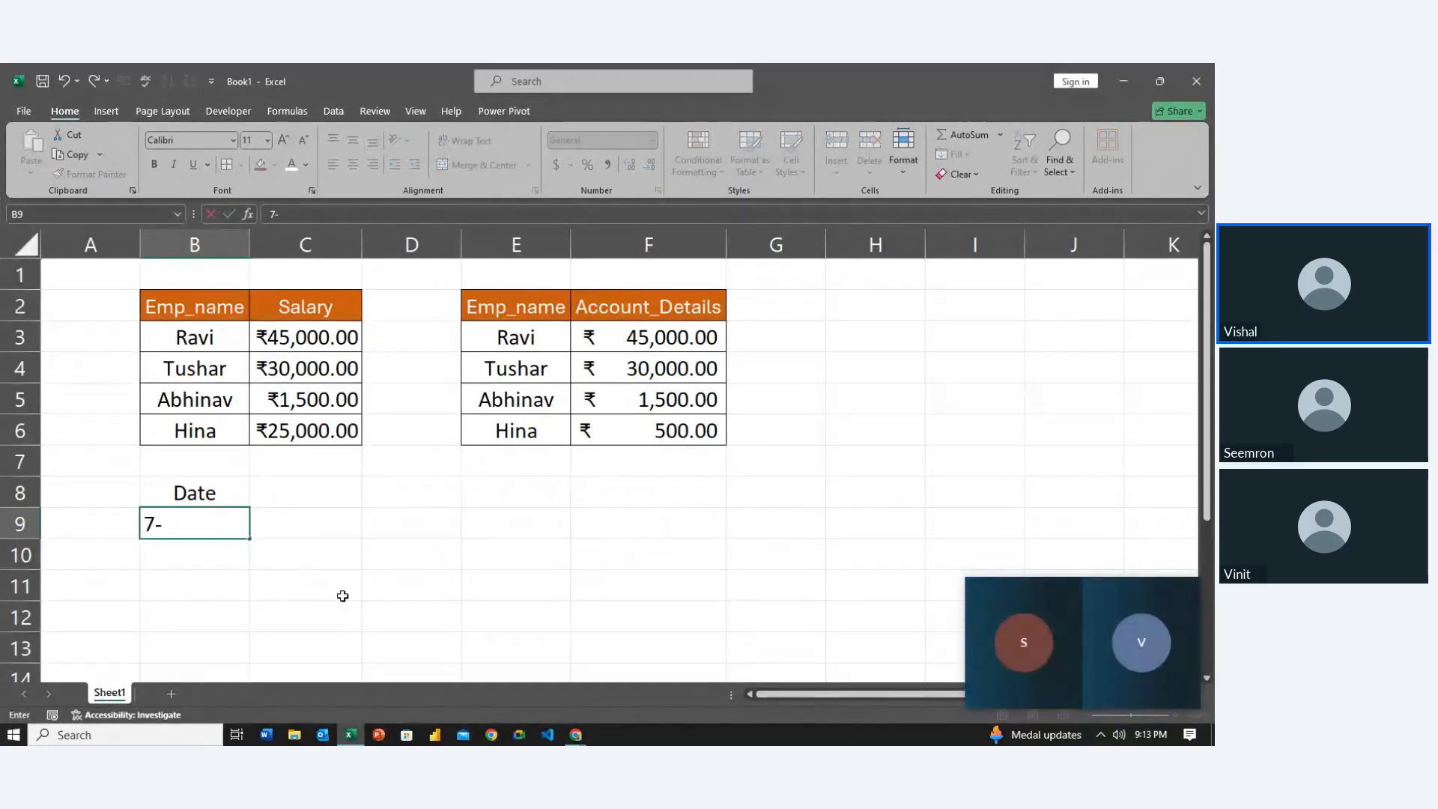
{"action": "type", "text": "9-2024"}
Commit 7/9/2024 in B9, copy it into B10, and give B10 the Long Date format
{"action": "key", "text": "Return"}
{"action": "key", "text": "Up"}
{"action": "key", "text": "Right"}
{"action": "key", "text": "Left"}
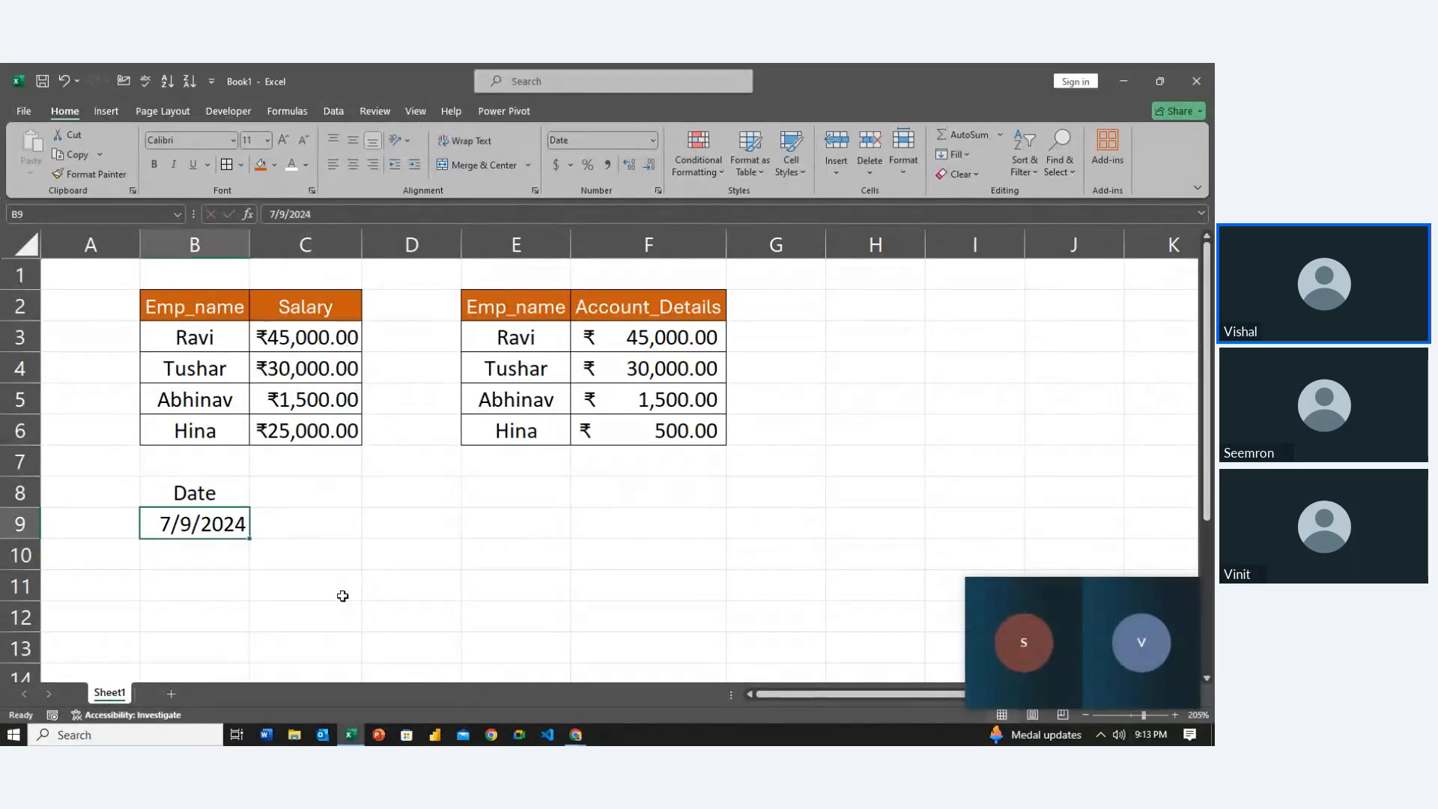
{"action": "key", "text": "ctrl+c"}
{"action": "key", "text": "Down"}
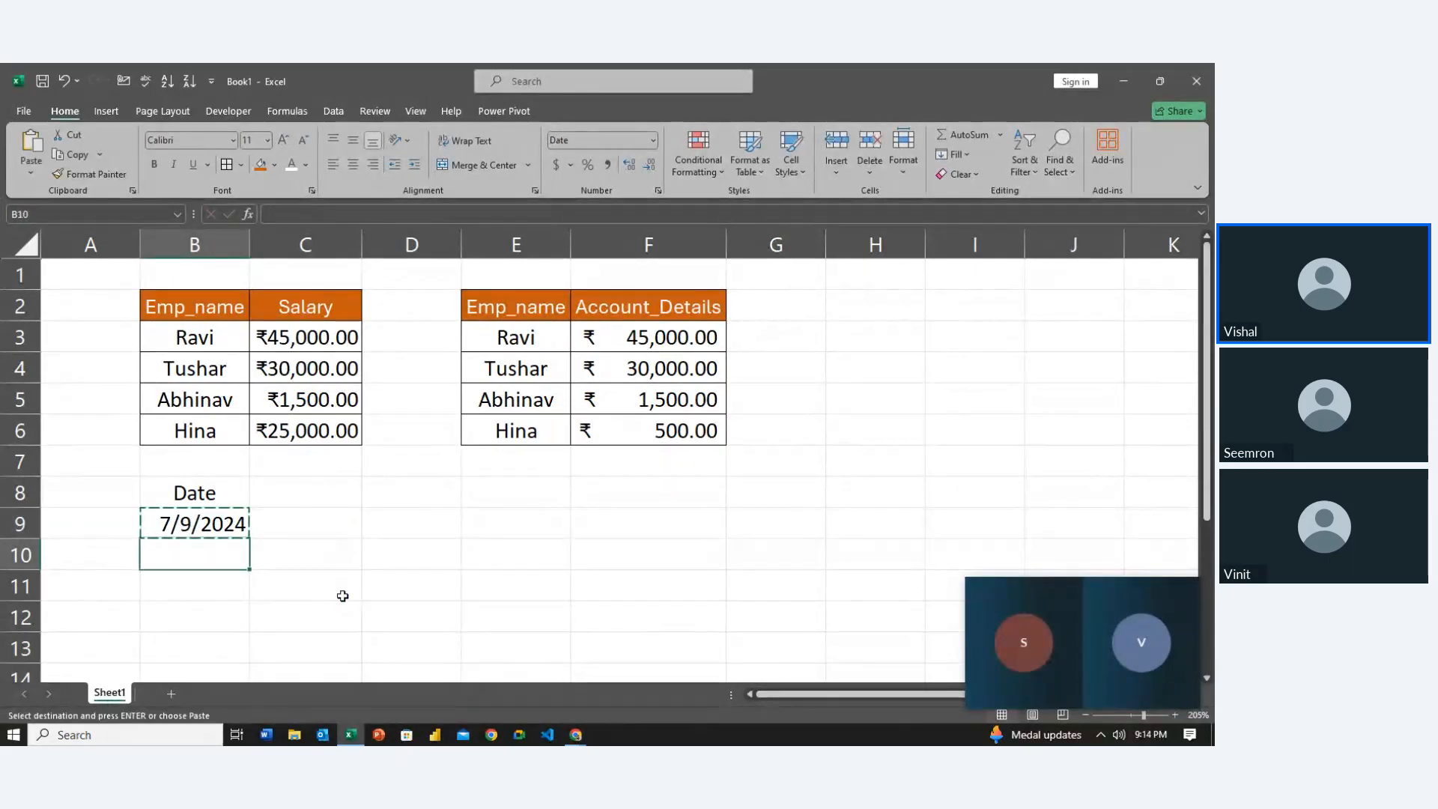
{"action": "key", "text": "ctrl+v"}
{"action": "key", "text": "Up"}
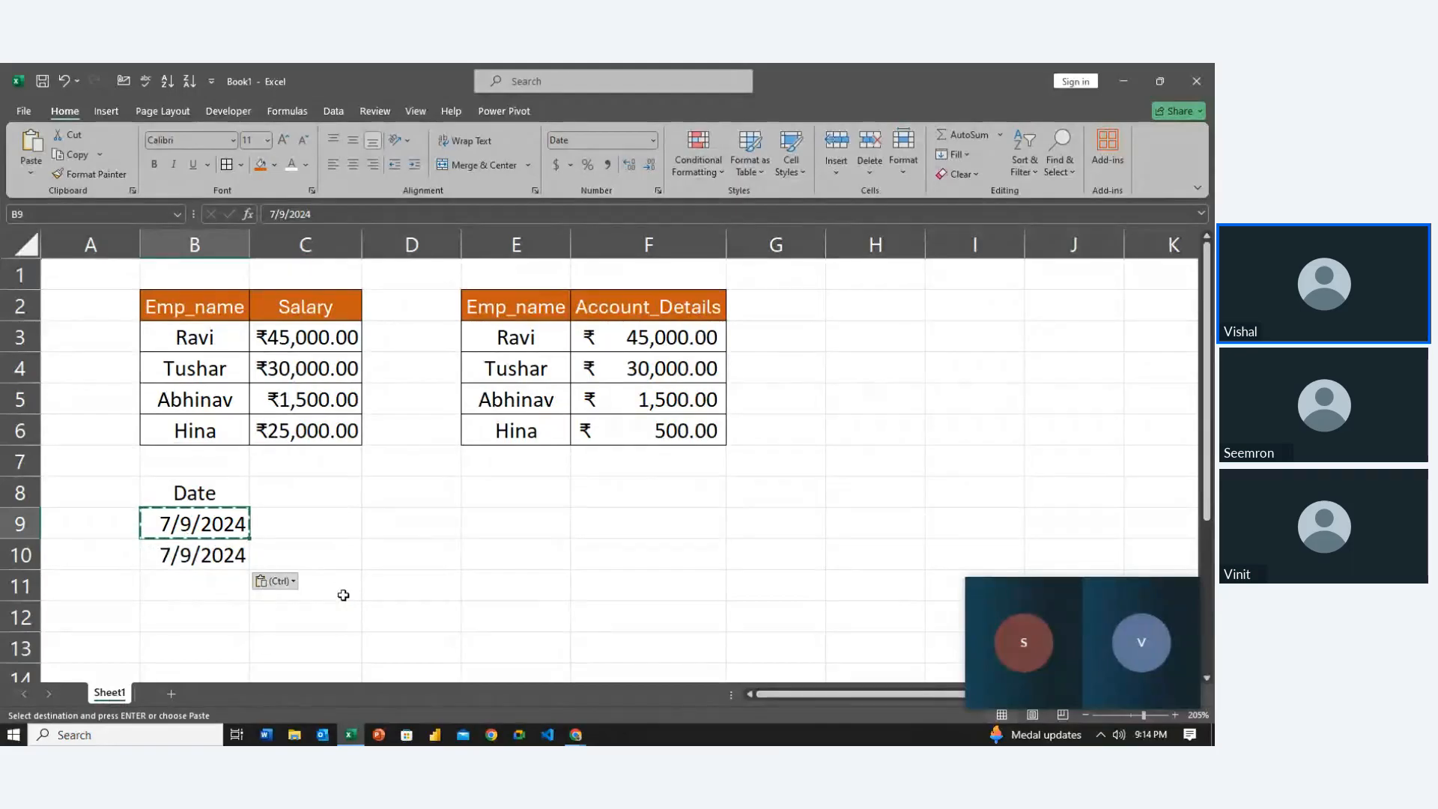
{"action": "key", "text": "Down"}
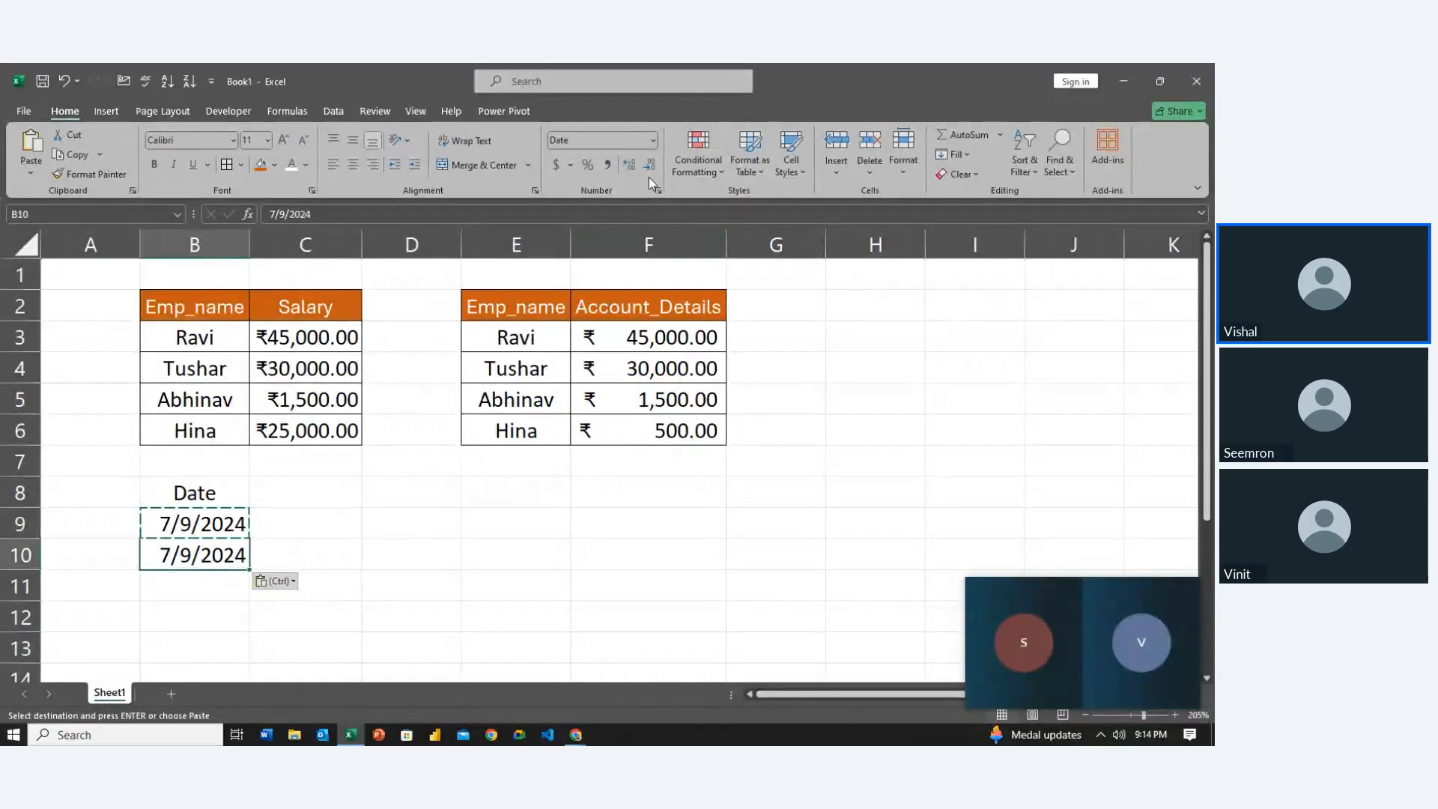
{"action": "left_click", "coordinate": [652, 141]}
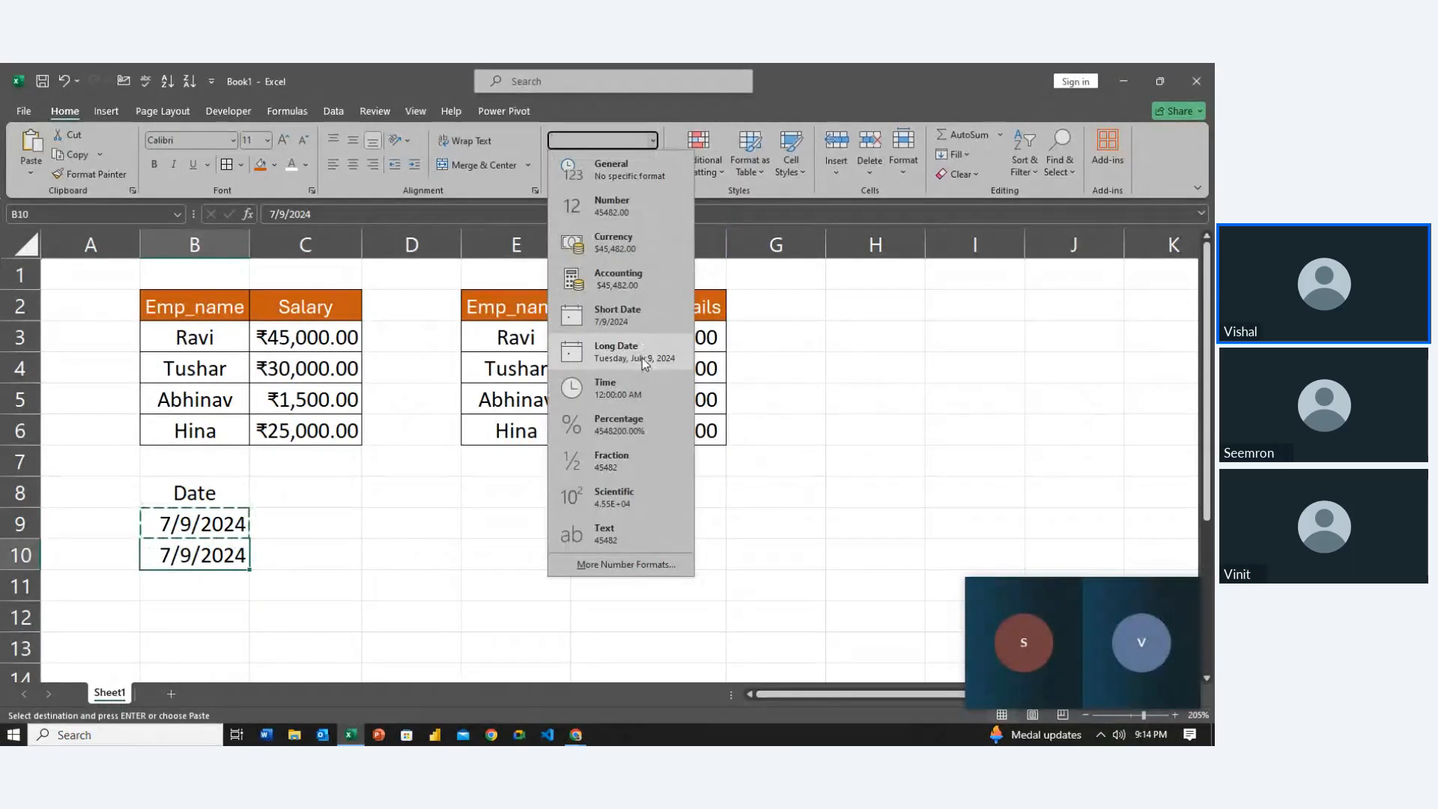
{"action": "left_click", "coordinate": [641, 357]}
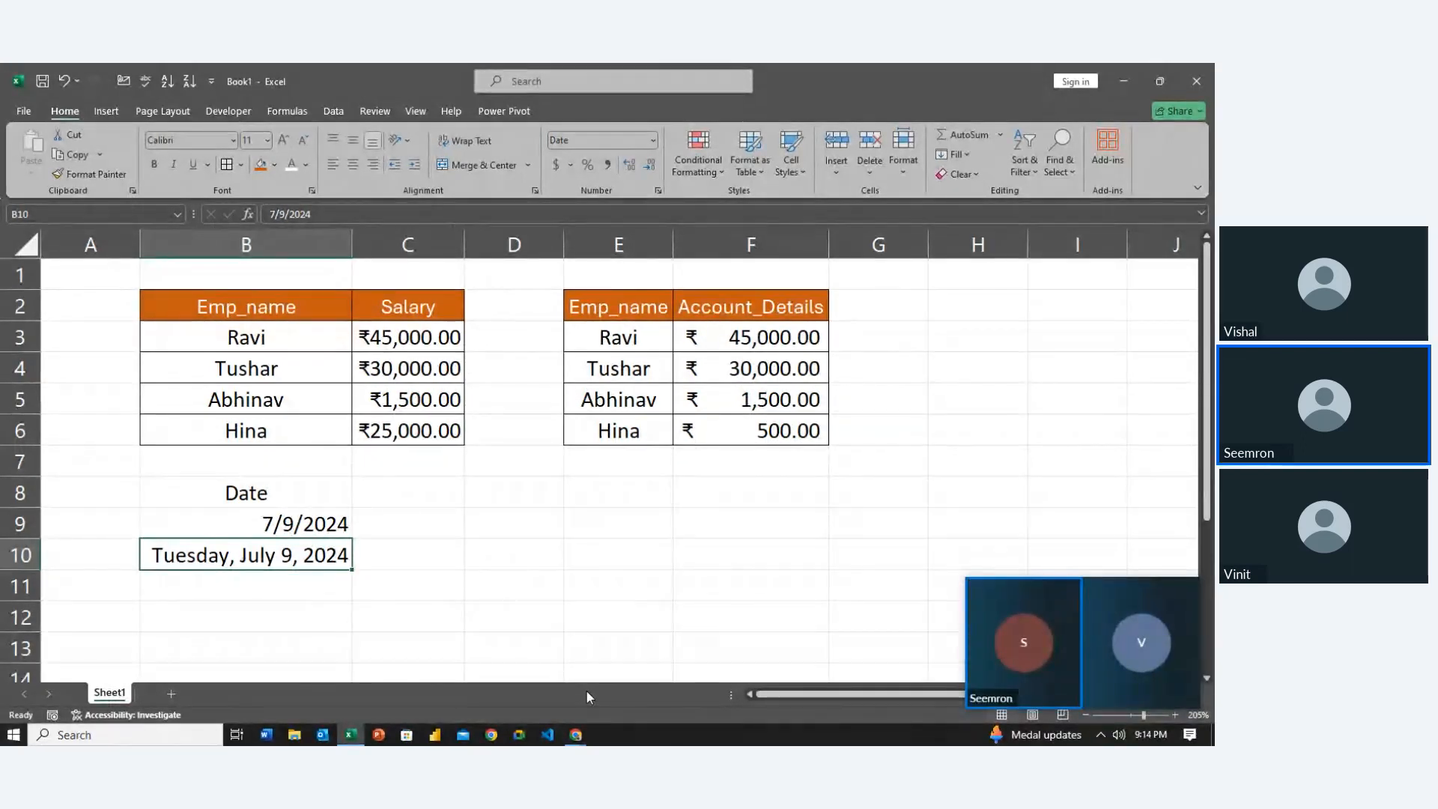
Change the date in B9 to 8/9/2024
{"action": "left_click", "coordinate": [257, 530]}
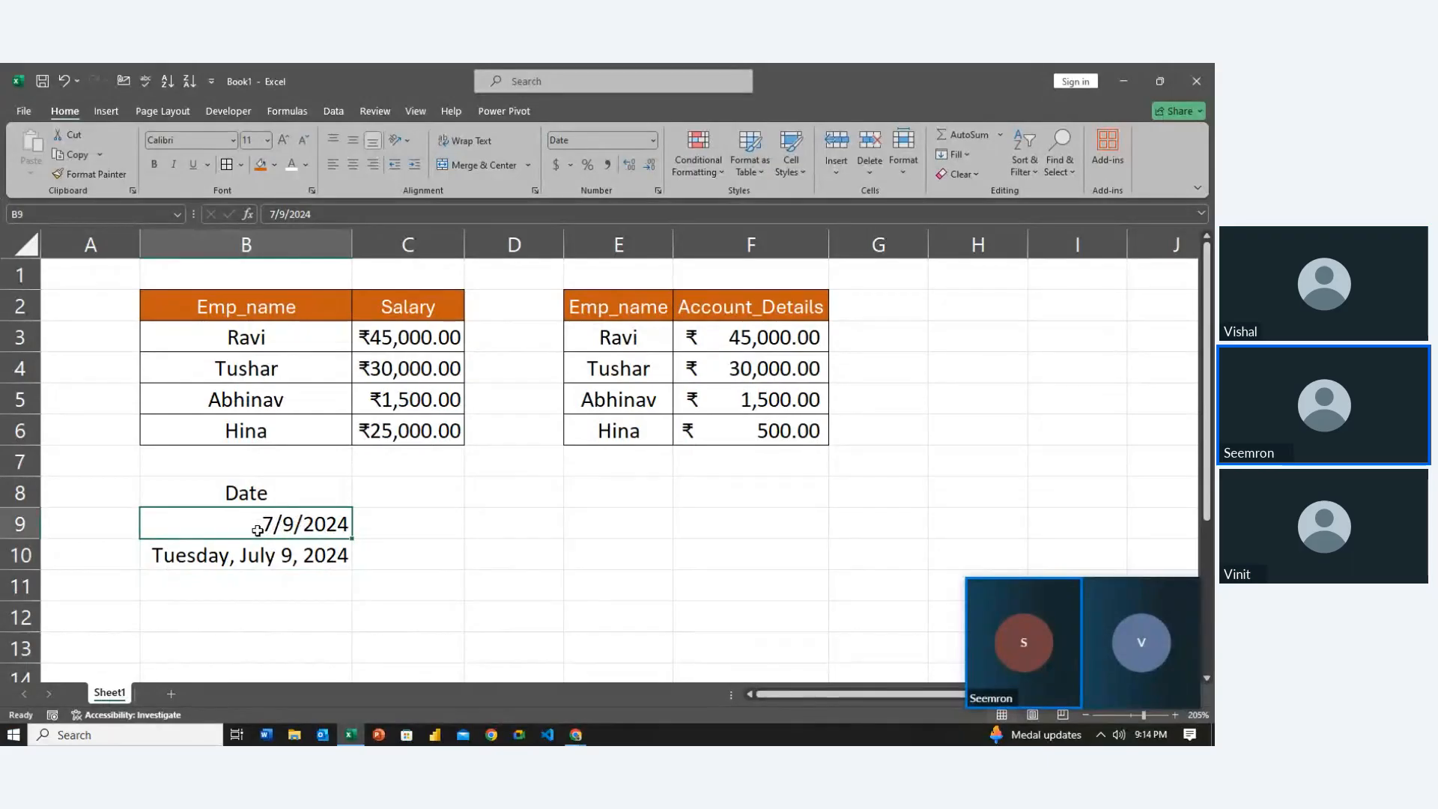
{"action": "double_click", "coordinate": [273, 524]}
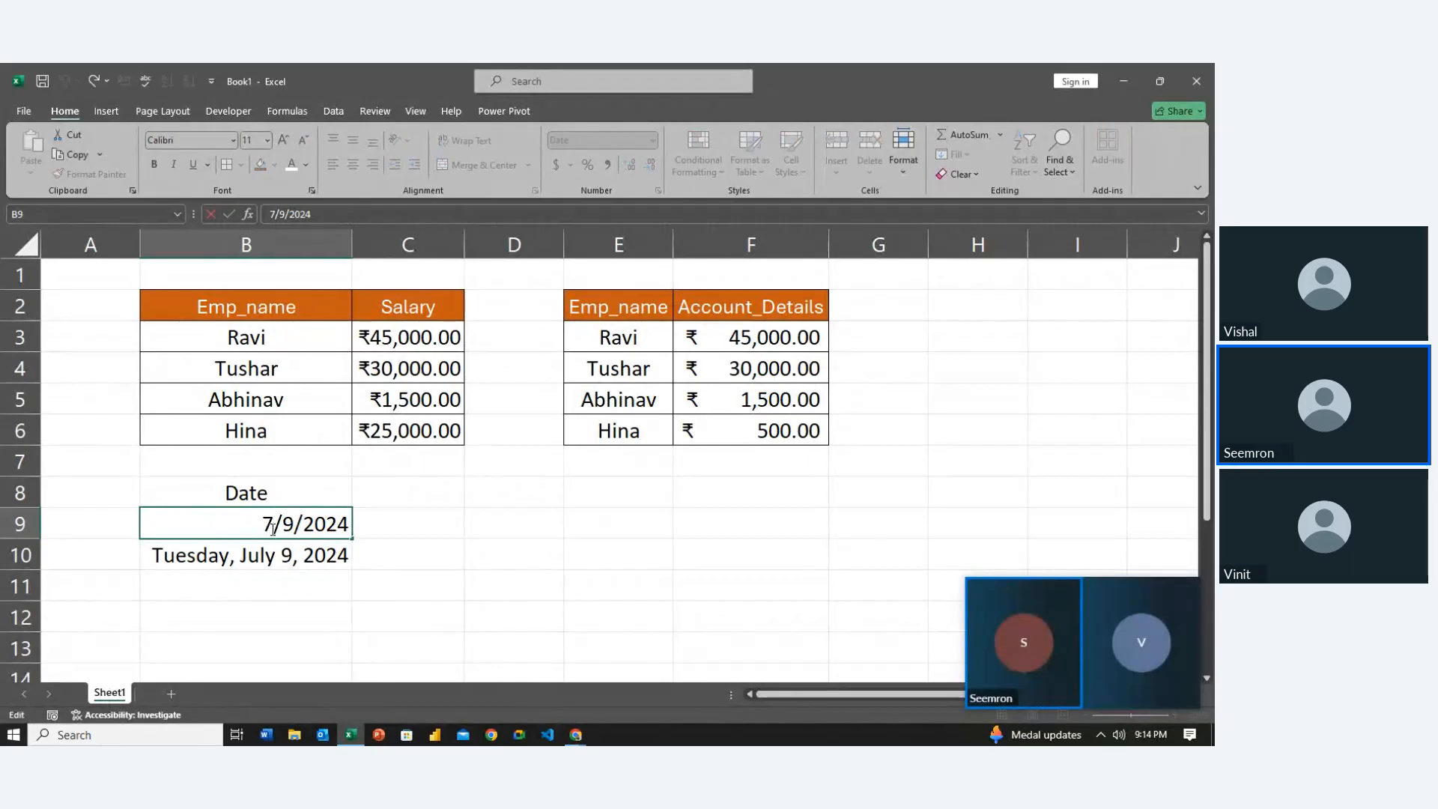
{"action": "key", "text": "BackSpace"}
{"action": "key", "text": "Down"}
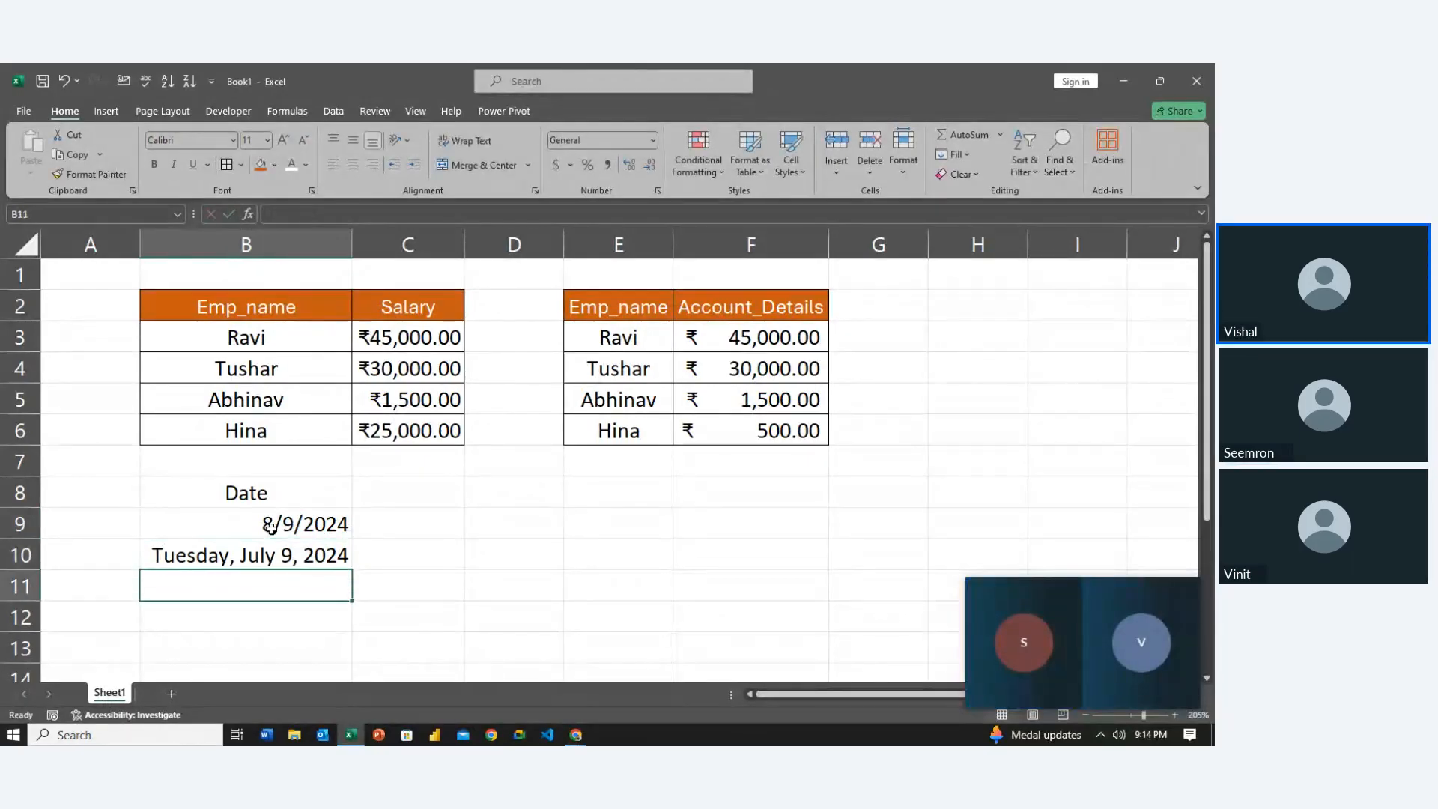
Change B10's month to 8 so it reads Friday, August 9, 2024
{"action": "key", "text": "Up"}
{"action": "key", "text": "F2"}
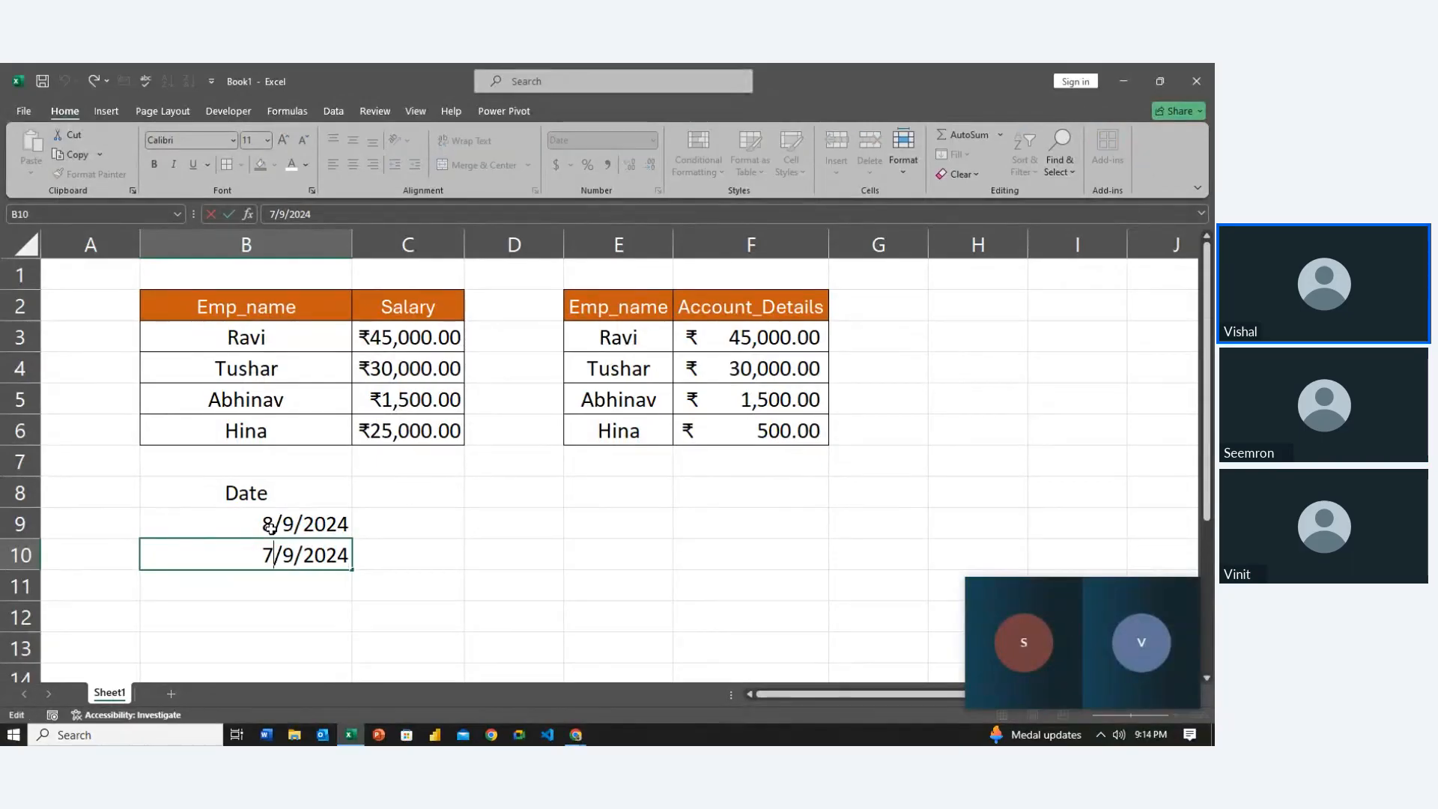
{"action": "key", "text": "BackSpace"}
{"action": "type", "text": "8"}
{"action": "key", "text": "Return"}
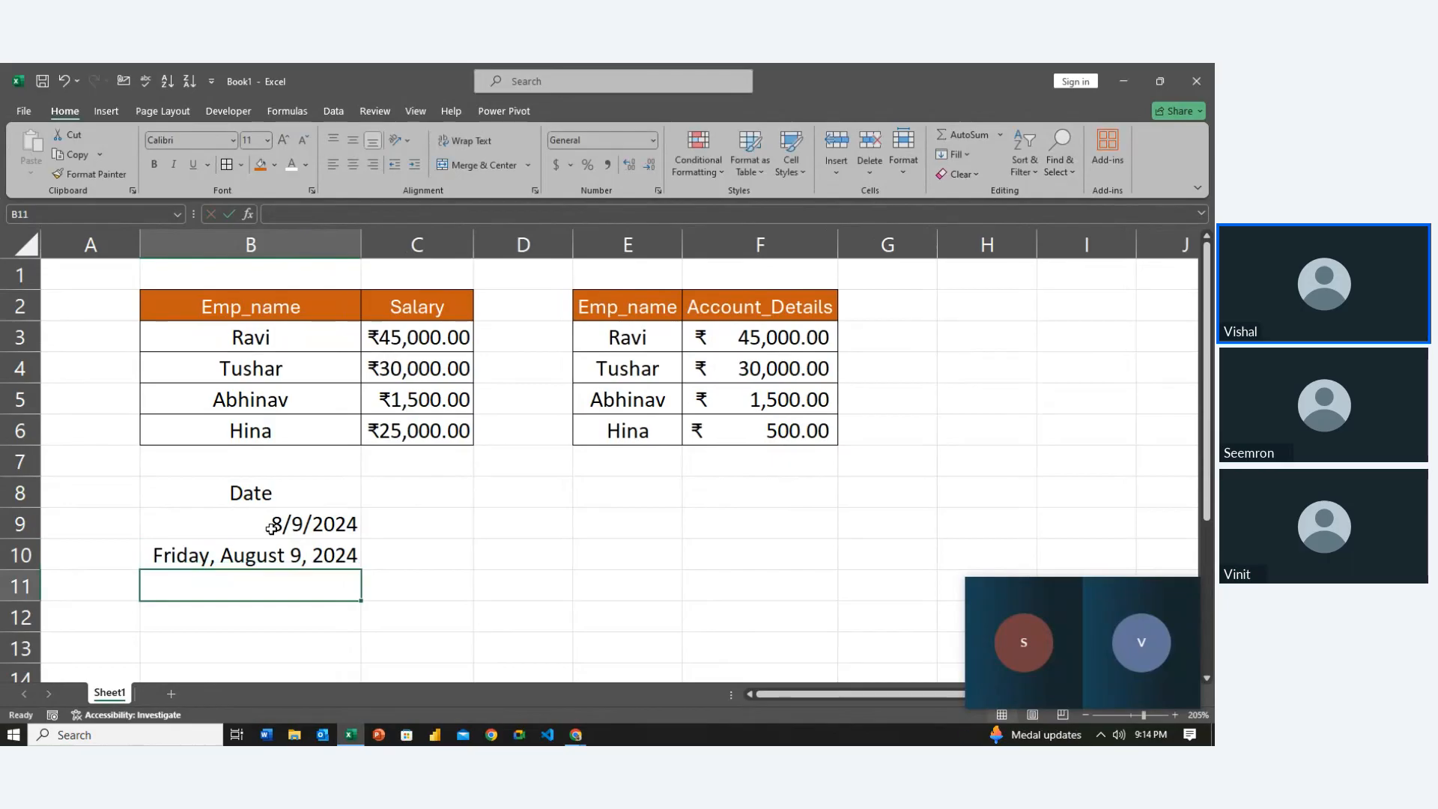
Copy the long date in B10
{"action": "key", "text": "Right"}
{"action": "key", "text": "Up"}
{"action": "key", "text": "Left"}
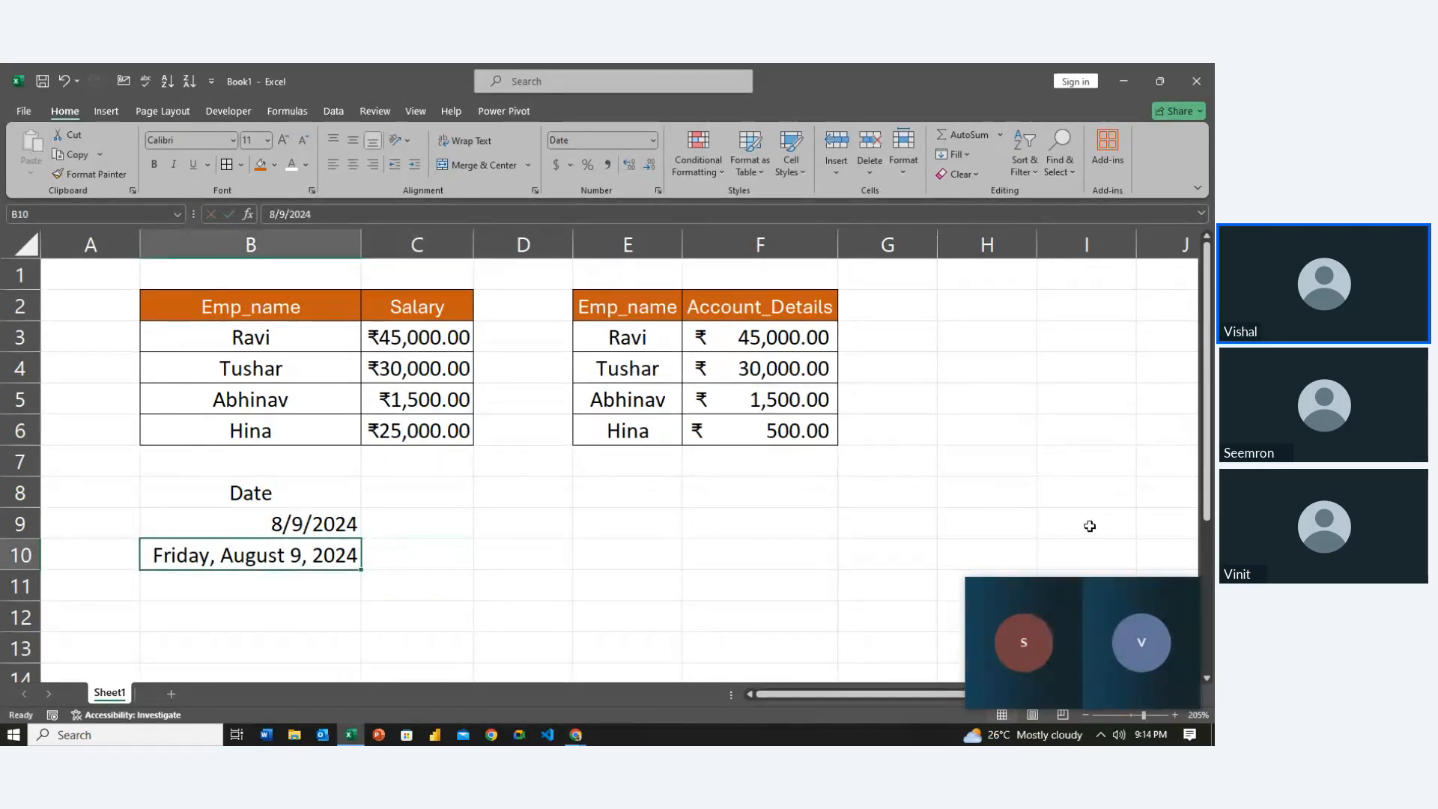
{"action": "key", "text": "Up"}
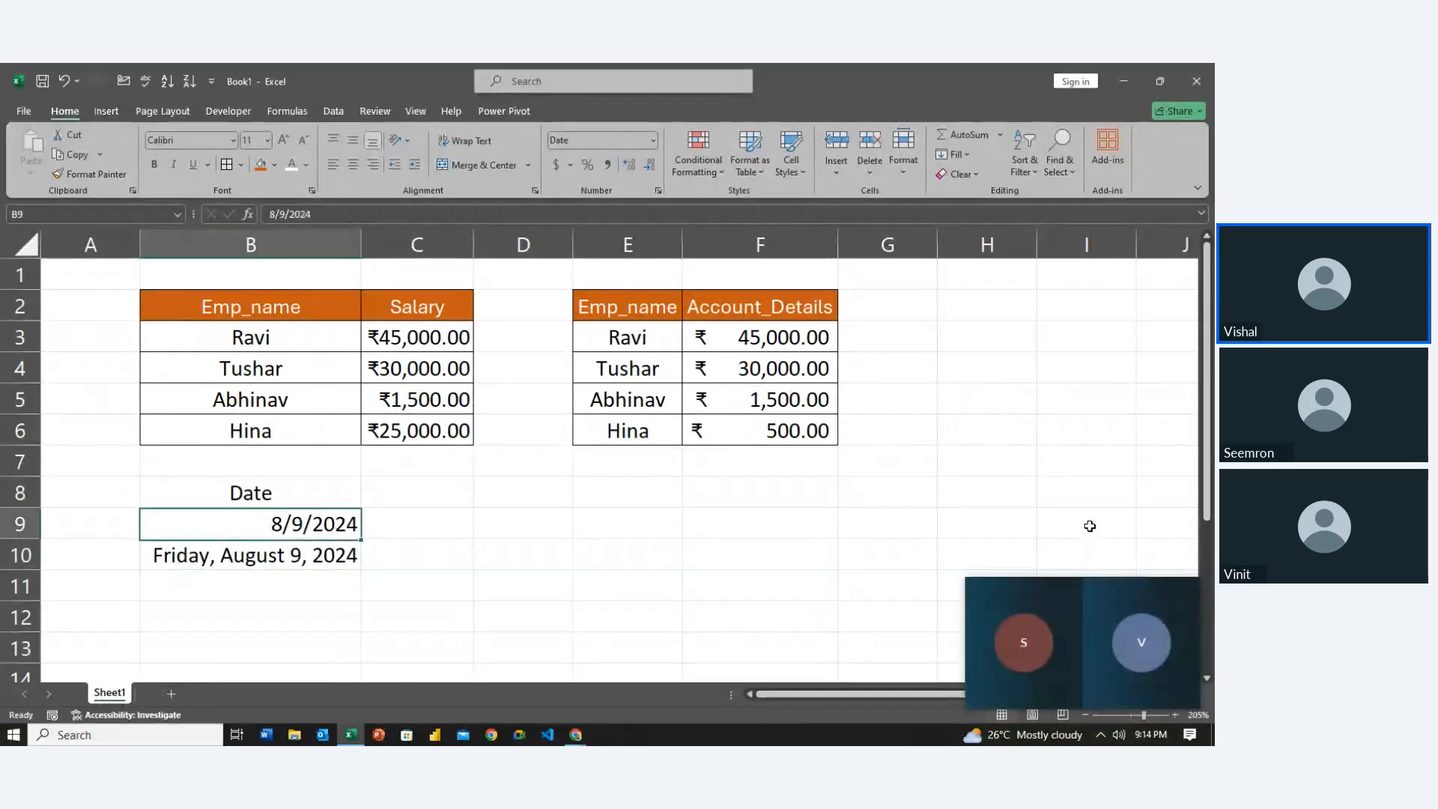
{"action": "key", "text": "Down"}
{"action": "key", "text": "Up"}
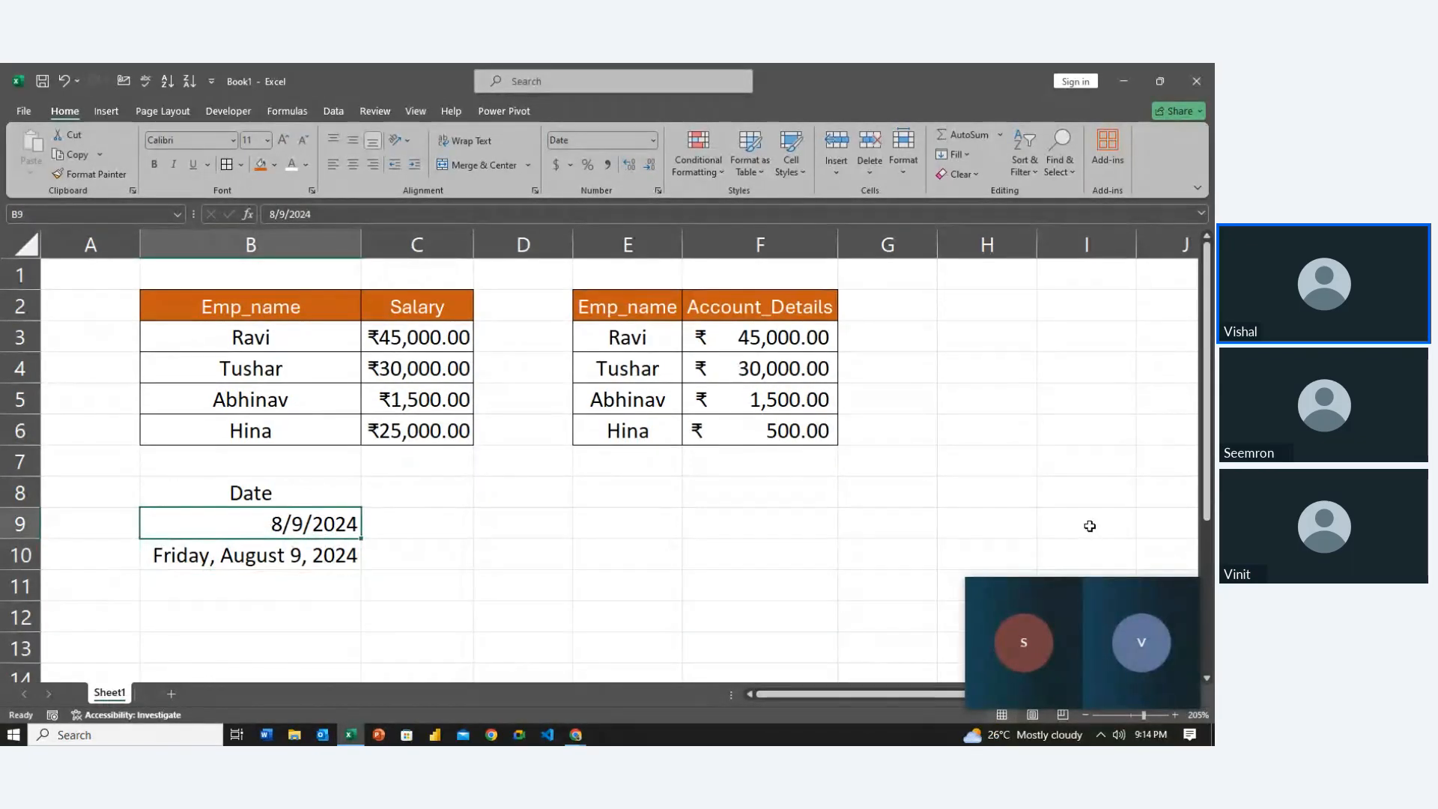
{"action": "key", "text": "Down"}
{"action": "key", "text": "ctrl+c"}
{"action": "key", "text": "Right"}
{"action": "key", "text": "Right"}
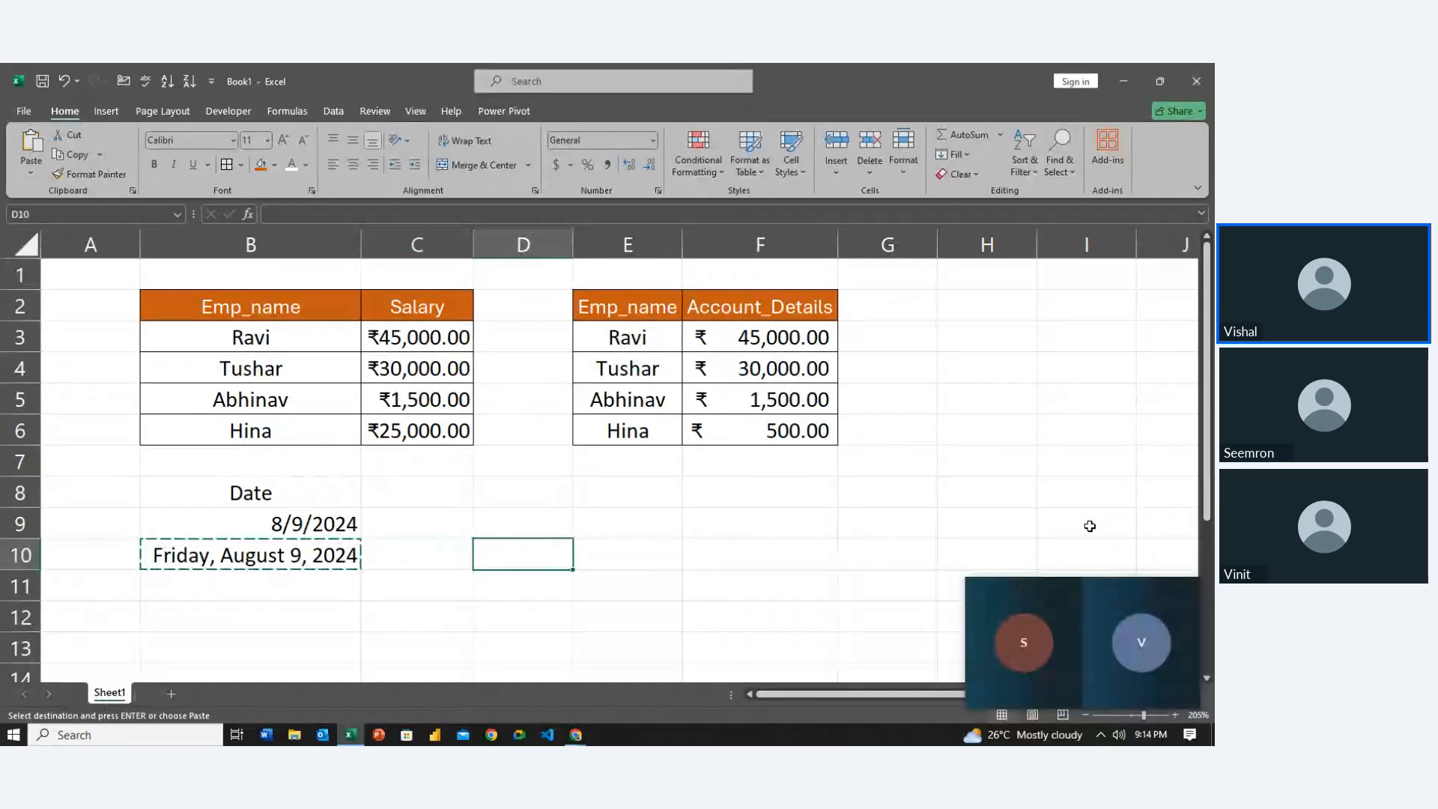
Paste the date into C9 and format it as 2024-08-09
{"action": "key", "text": "Up"}
{"action": "key", "text": "Left"}
{"action": "key", "text": "ctrl+v"}
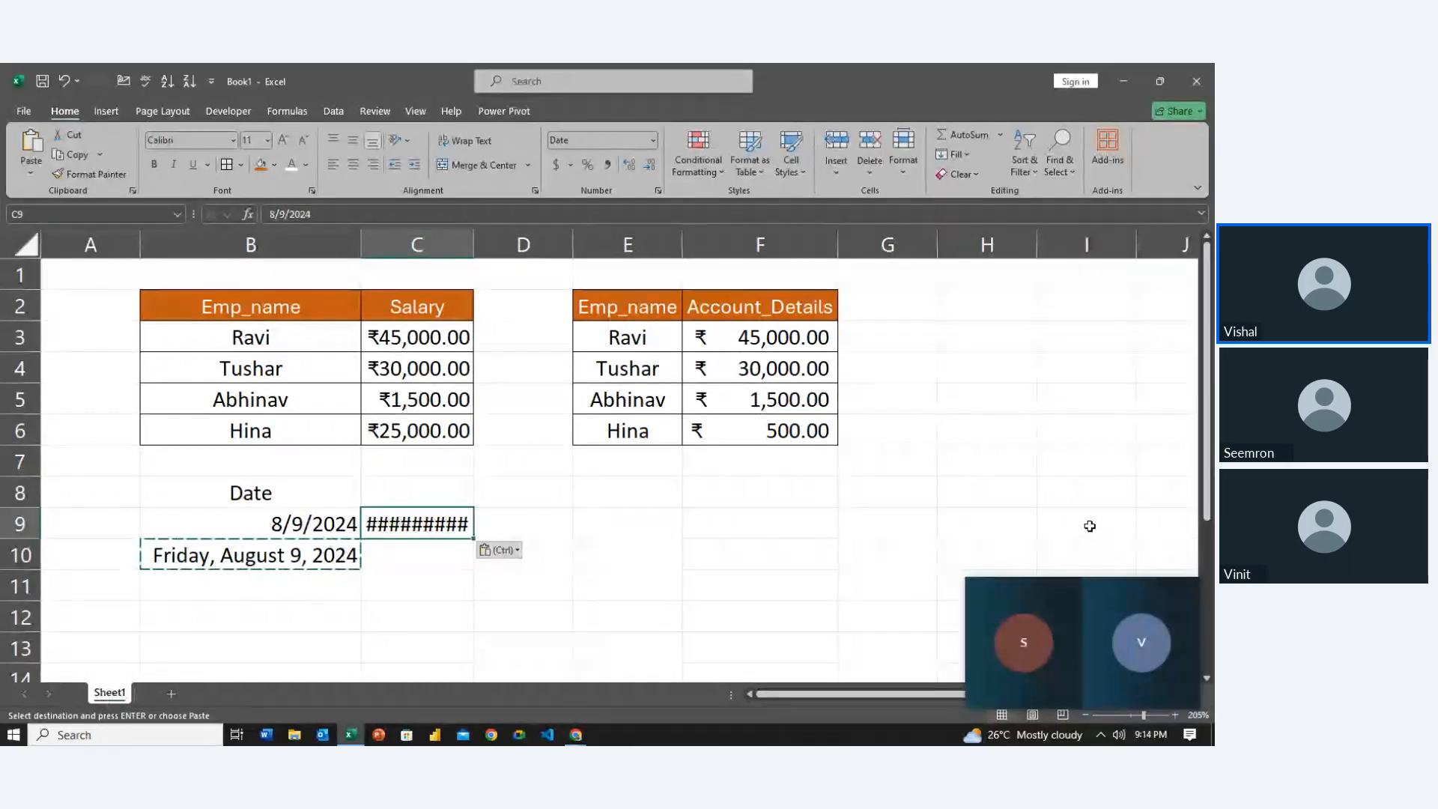
{"action": "key", "text": "ctrl+1"}
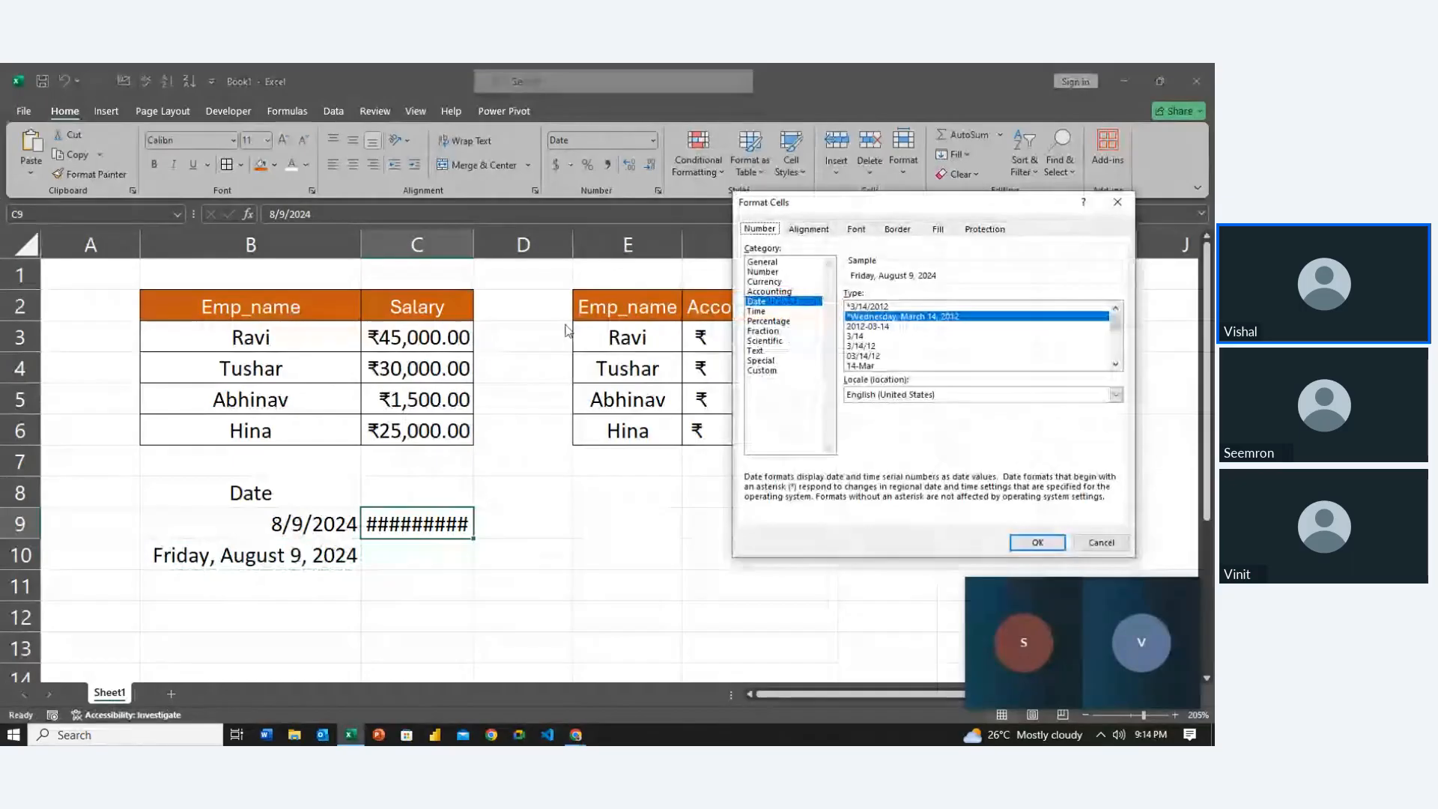
{"action": "left_click", "coordinate": [882, 327]}
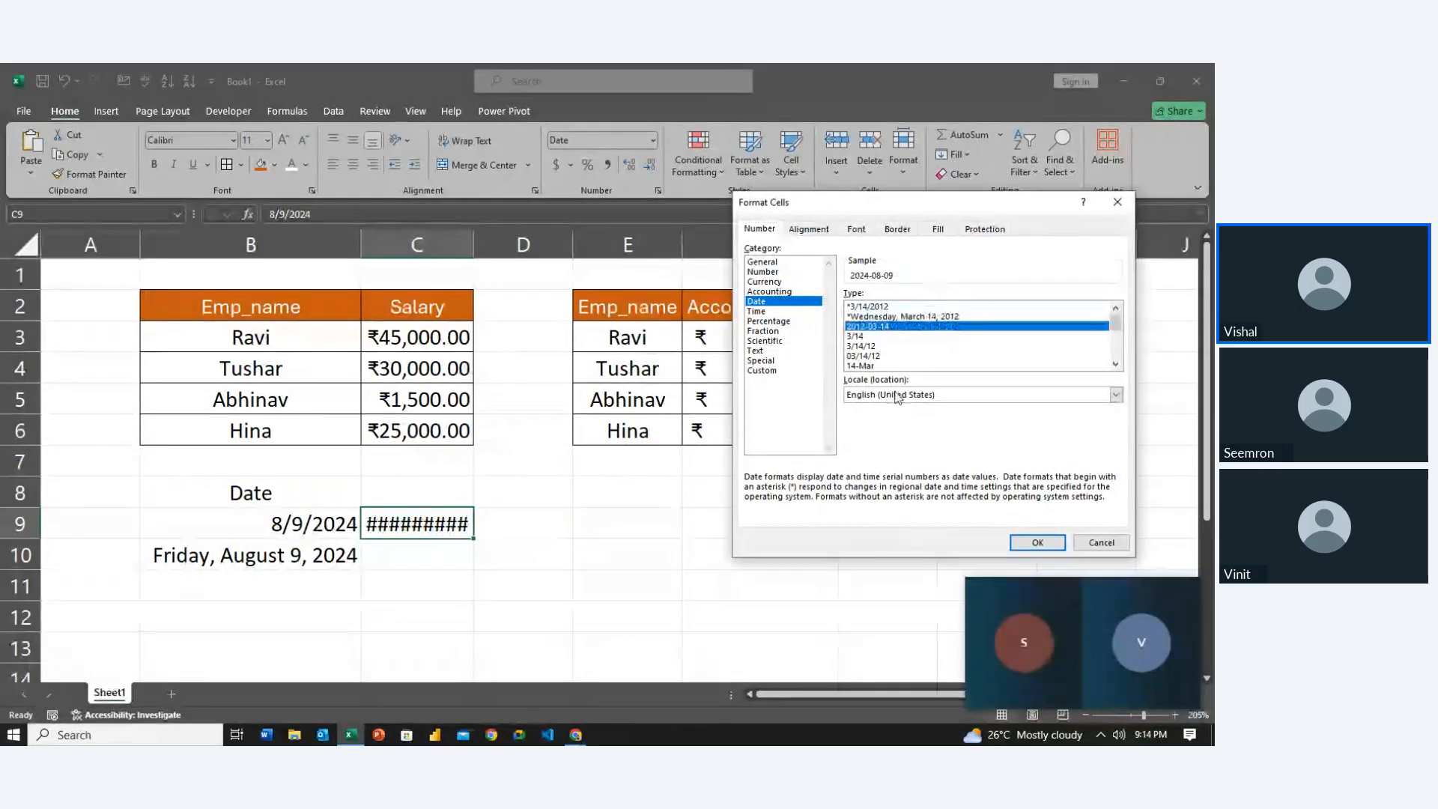
{"action": "left_click", "coordinate": [1035, 542]}
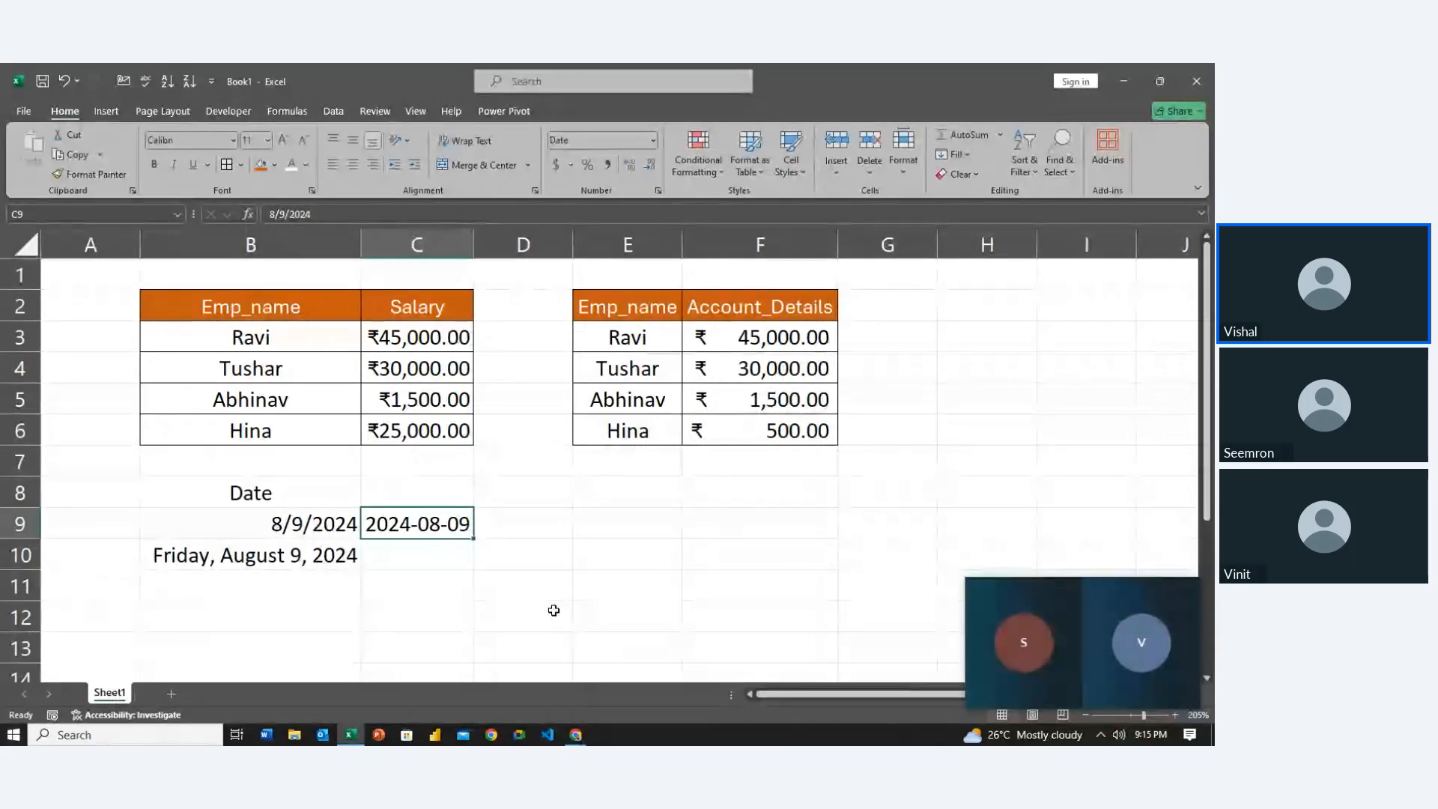
Copy C9 into C10 and format it with the 'March 14, 2012' style as August 9, 2024
{"action": "key", "text": "ctrl+c"}
{"action": "key", "text": "Down"}
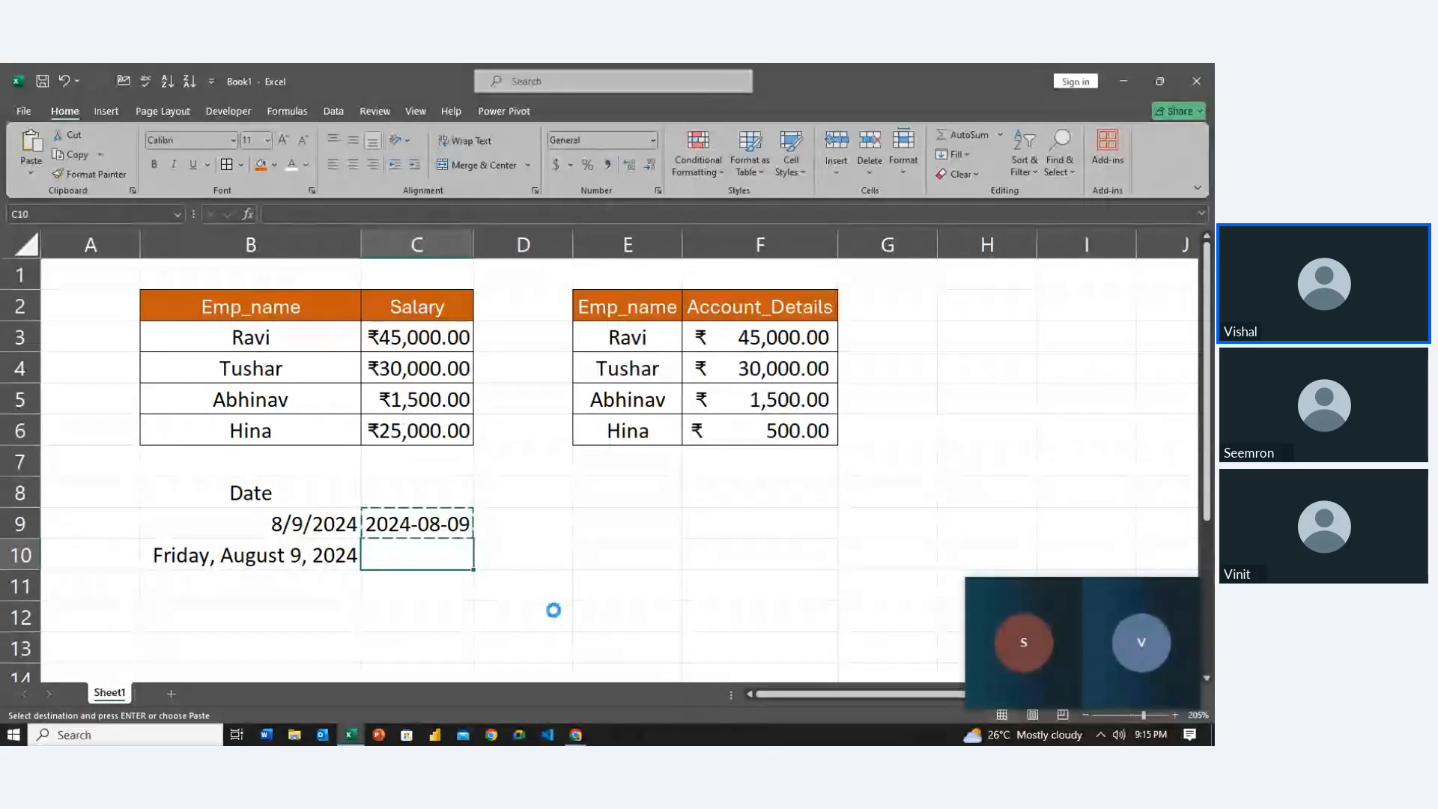
{"action": "key", "text": "ctrl+v"}
{"action": "key", "text": "ctrl+1"}
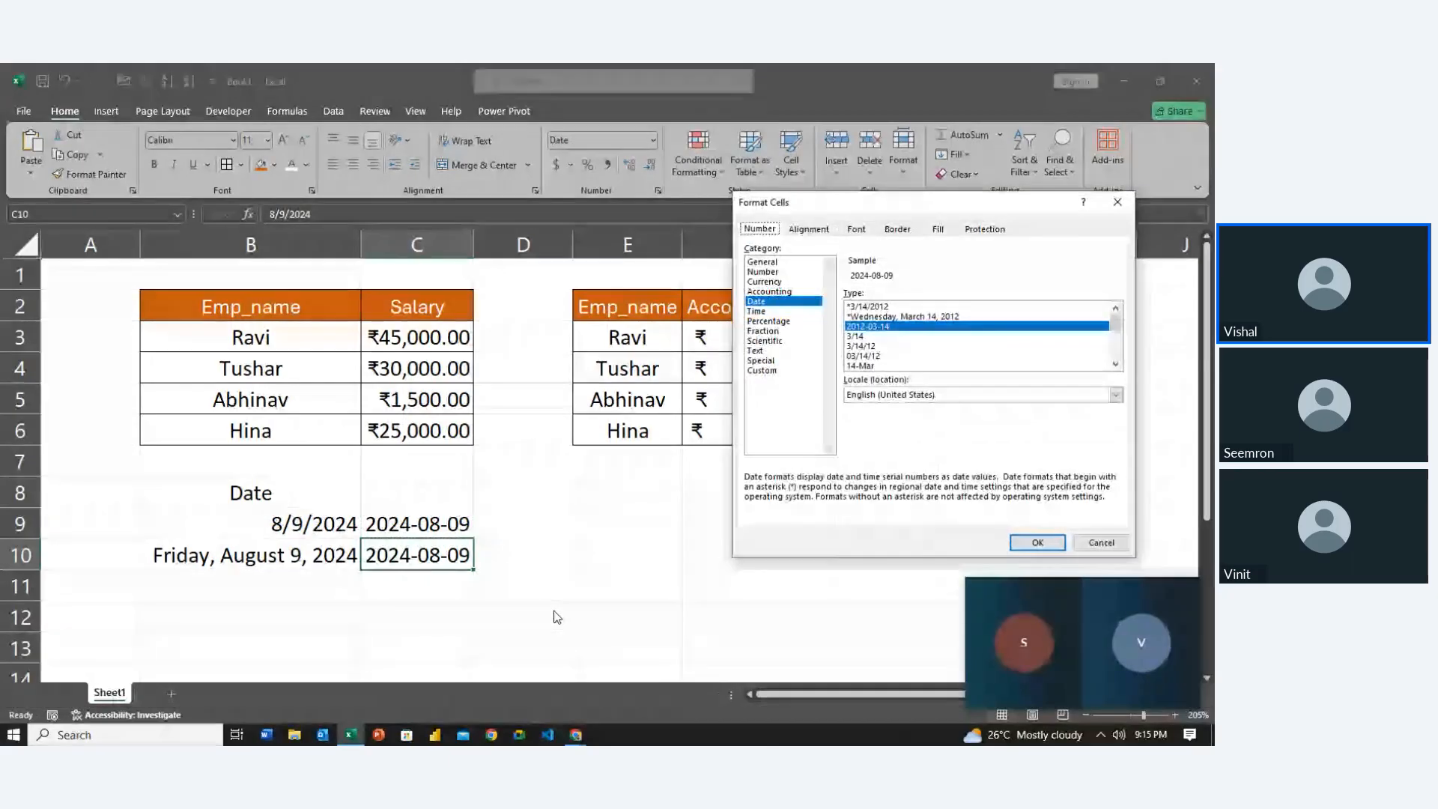
{"action": "scroll", "coordinate": [936, 355], "scroll_direction": "down", "scroll_amount": 2}
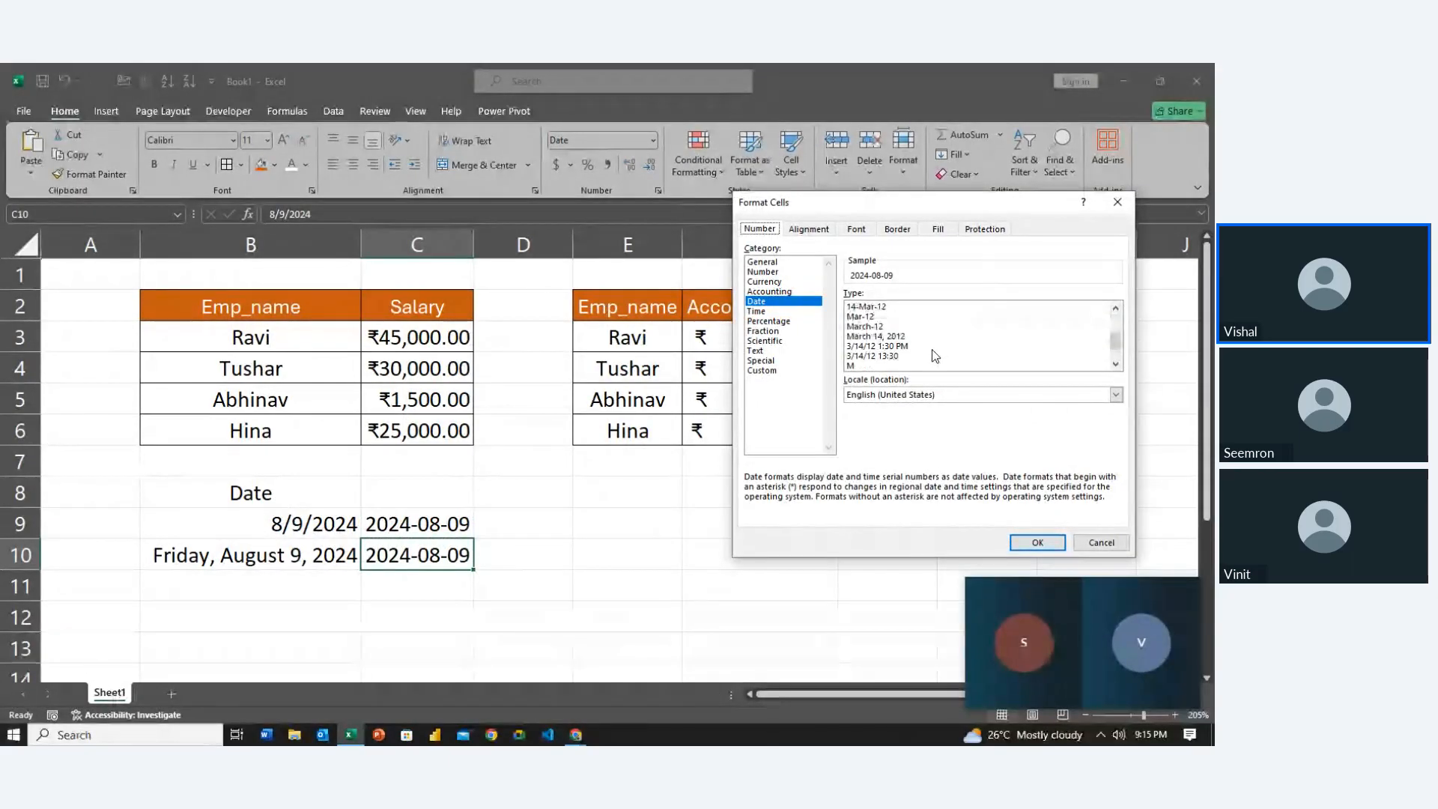
{"action": "left_click", "coordinate": [906, 335]}
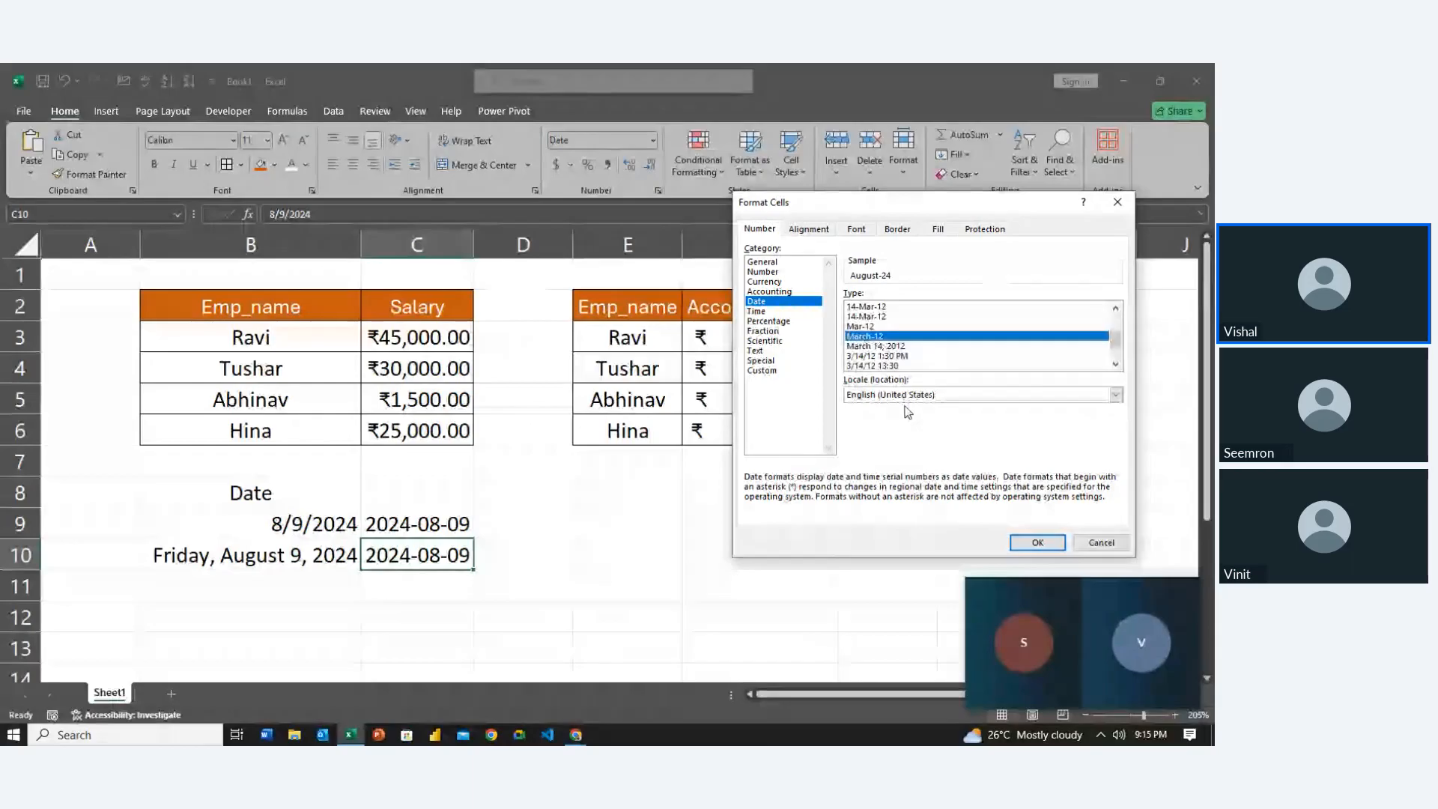
{"action": "left_click", "coordinate": [884, 346]}
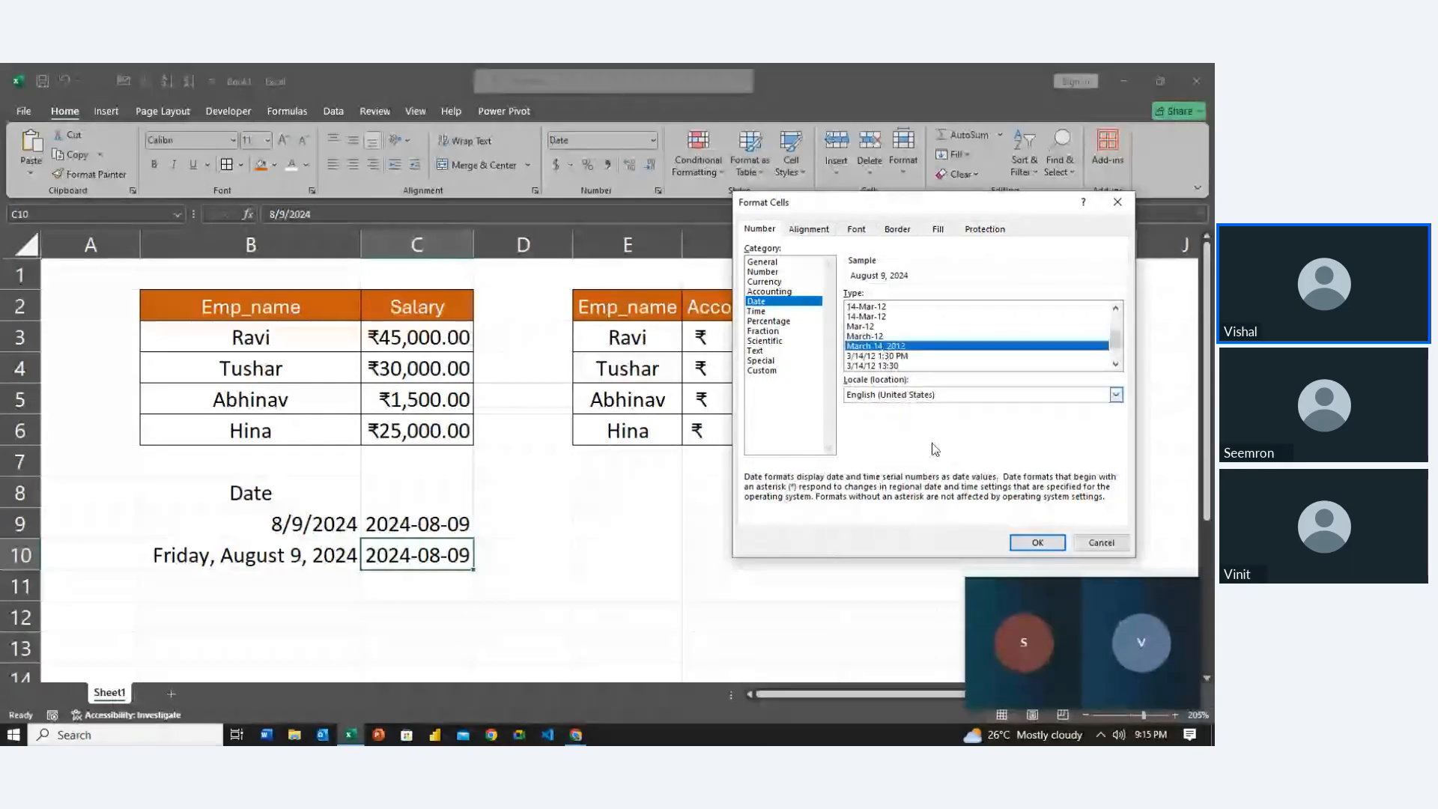
{"action": "left_click", "coordinate": [1047, 548]}
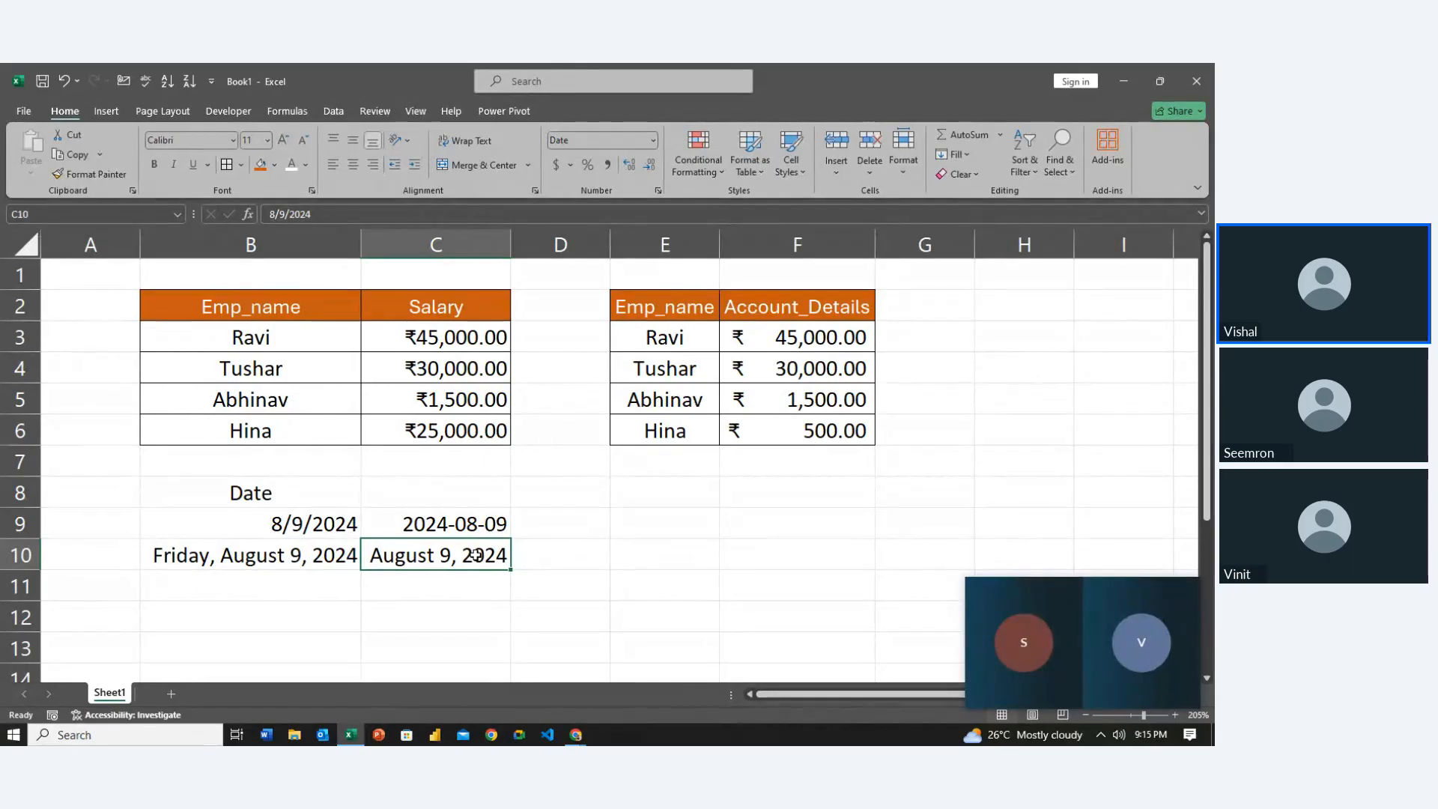
Copy the date from C9 into B11
{"action": "key", "text": "Left"}
{"action": "key", "text": "Right"}
{"action": "key", "text": "Up"}
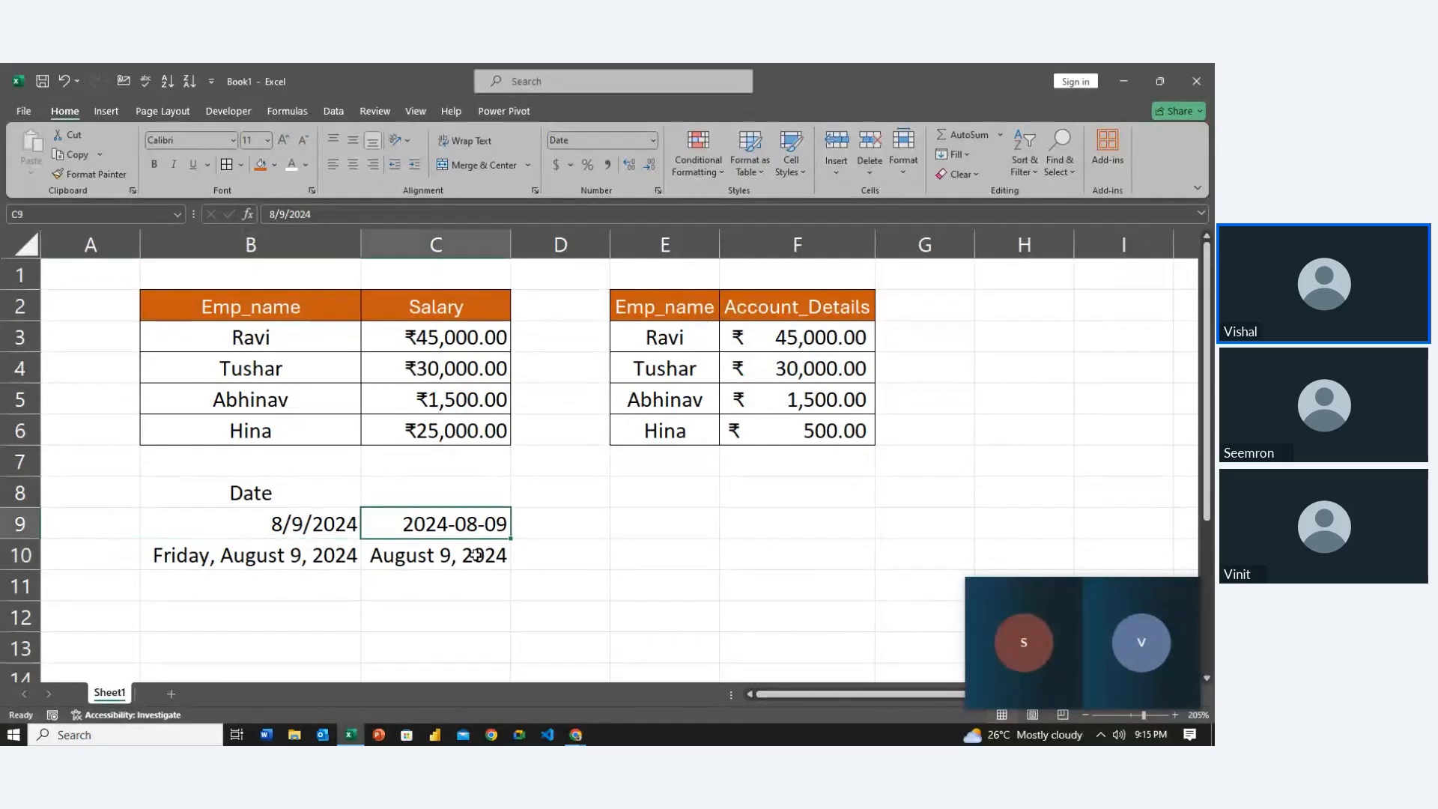
{"action": "key", "text": "ctrl+c"}
{"action": "key", "text": "Down"}
{"action": "key", "text": "Left"}
{"action": "key", "text": "Down"}
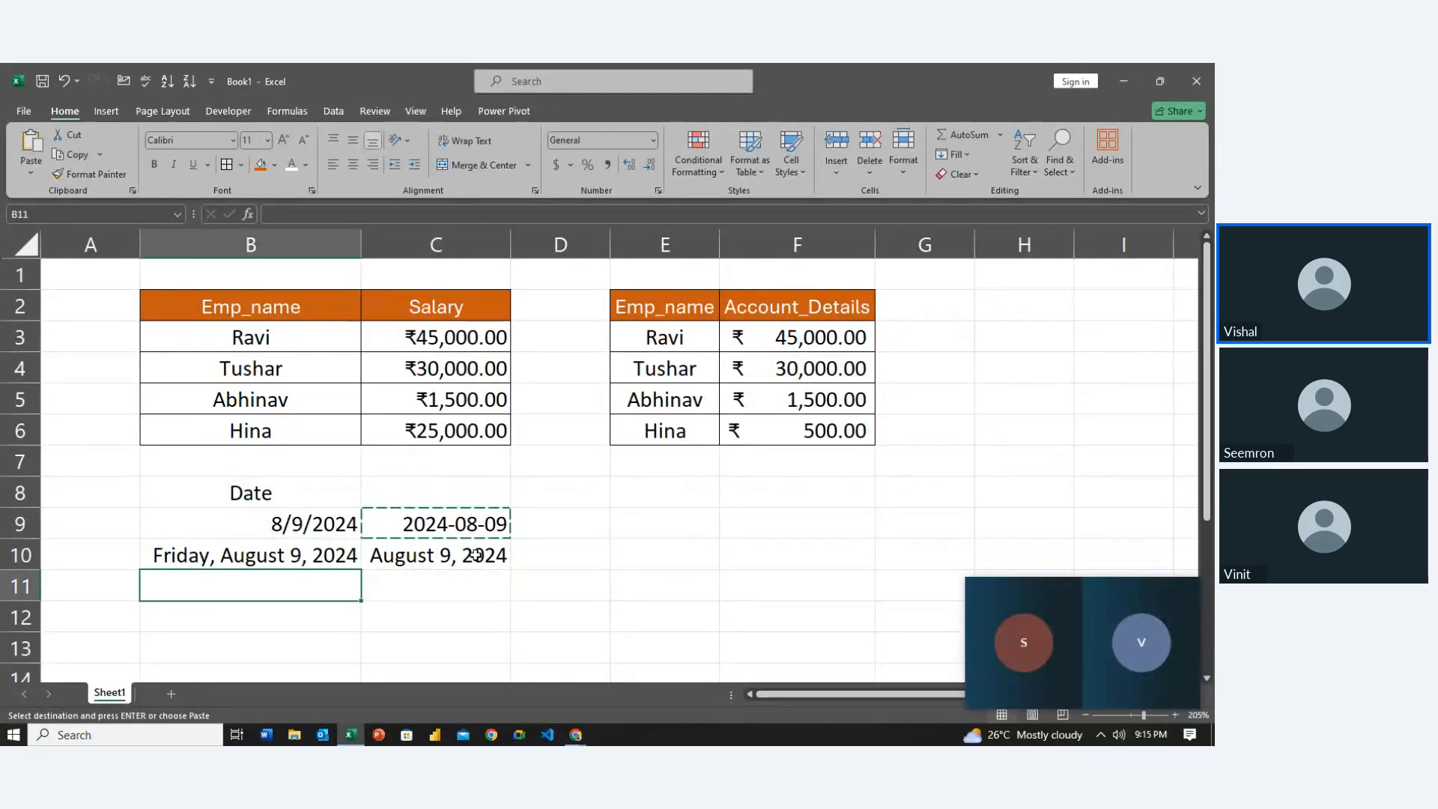
{"action": "key", "text": "ctrl+v"}
{"action": "key", "text": "Escape"}
Format B11 with the '14-Mar' Date type so it shows 9-Aug
{"action": "key", "text": "ctrl+1"}
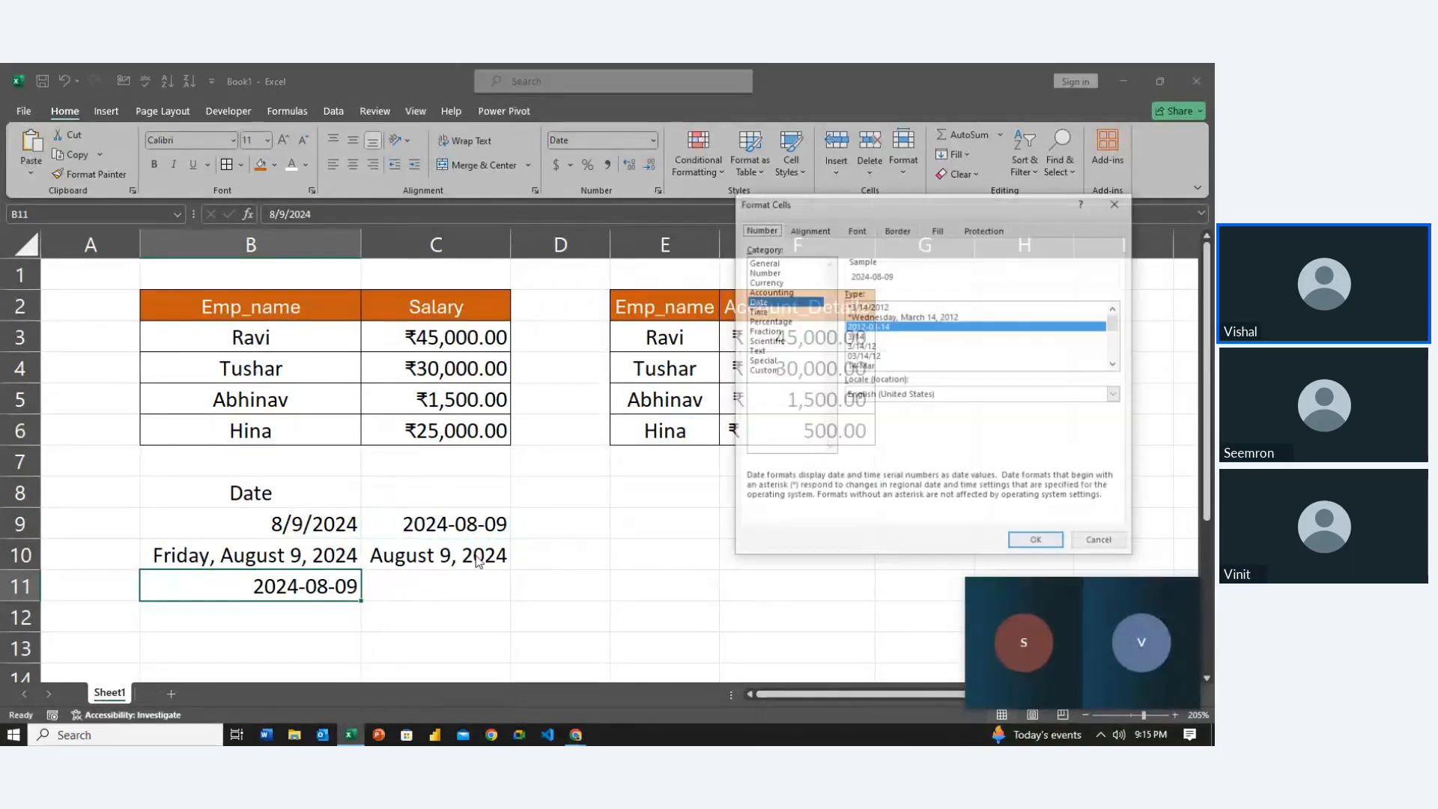
{"action": "scroll", "coordinate": [918, 328], "scroll_direction": "down", "scroll_amount": 2}
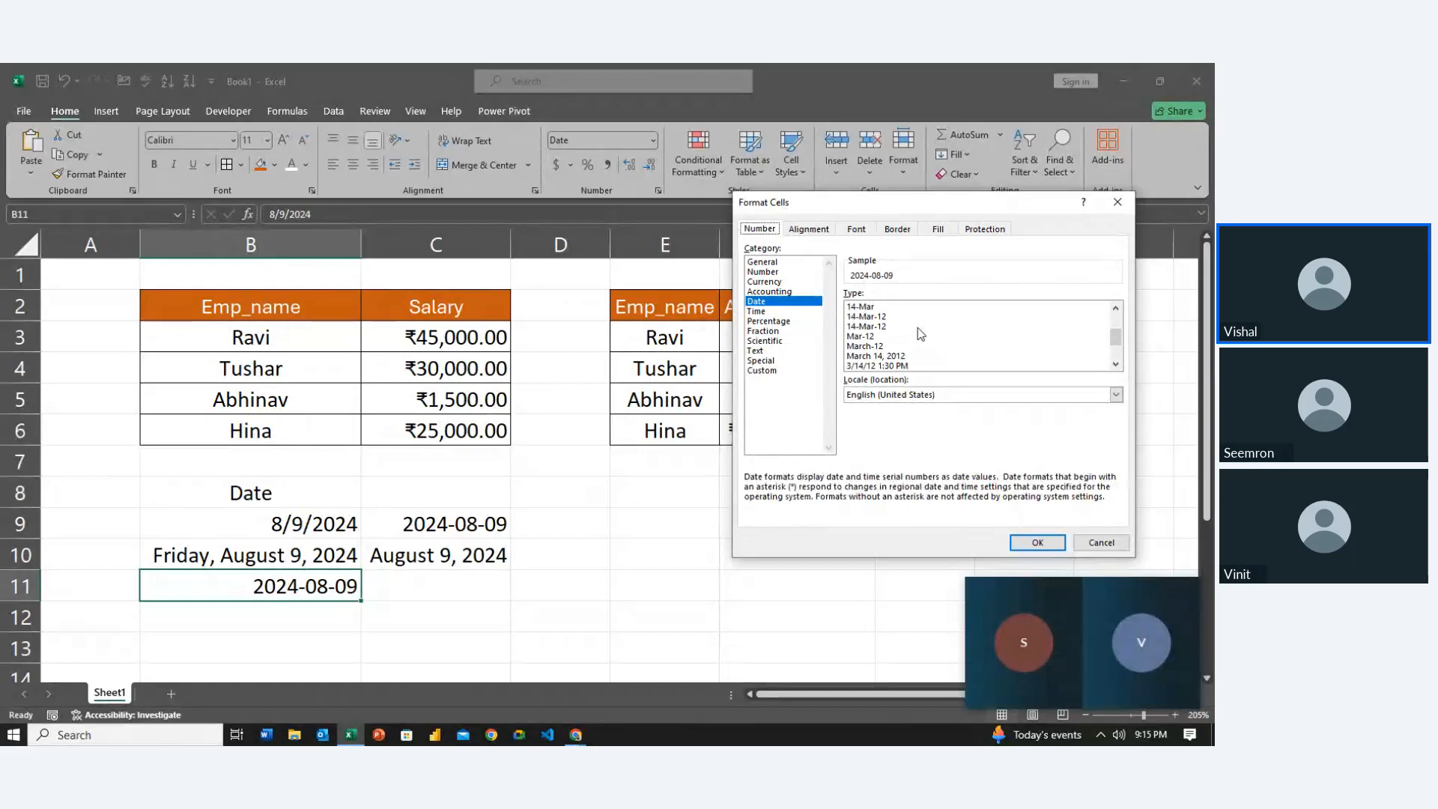
{"action": "left_click", "coordinate": [918, 327]}
{"action": "scroll", "coordinate": [921, 334], "scroll_direction": "up", "scroll_amount": 1}
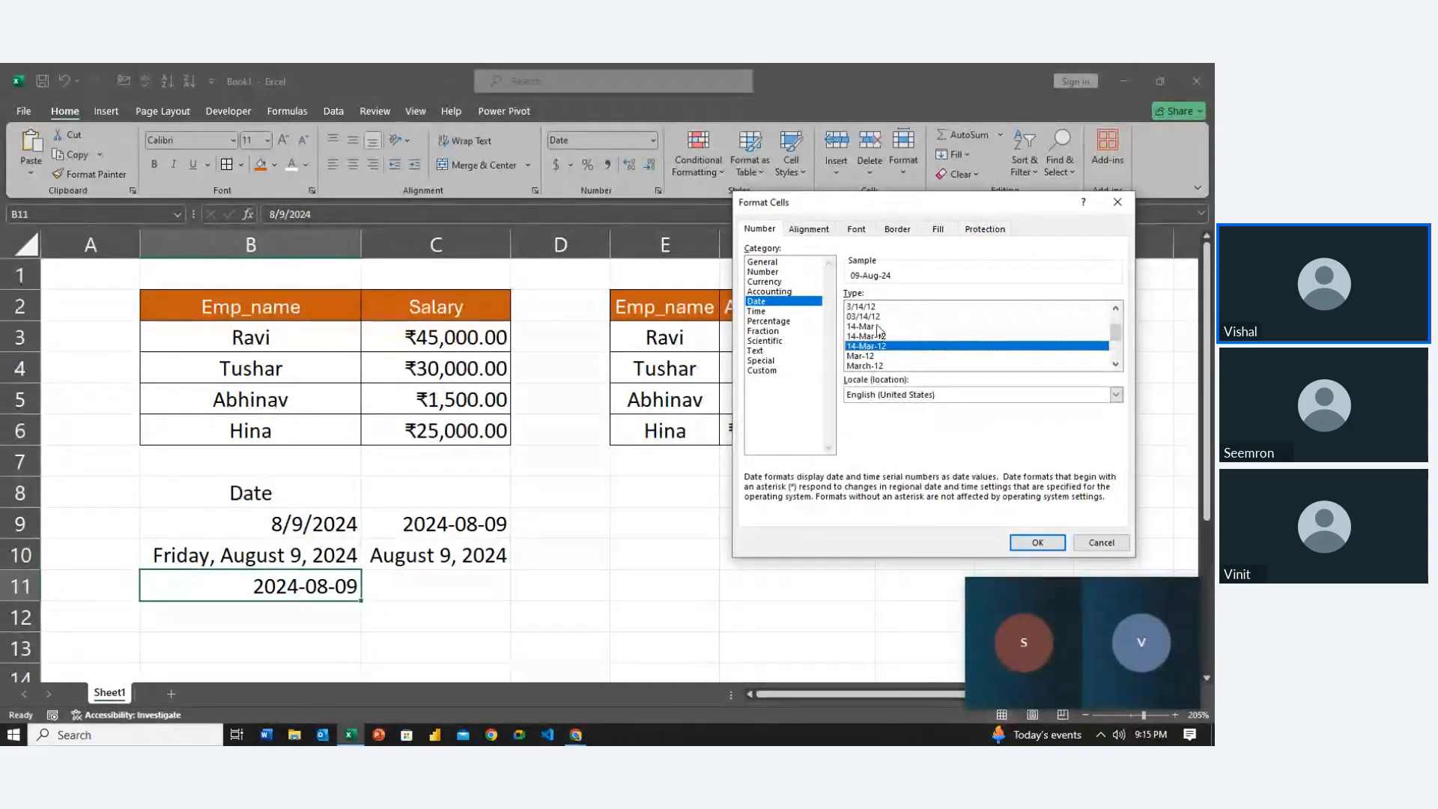
{"action": "left_click", "coordinate": [920, 326]}
{"action": "left_click", "coordinate": [1034, 544]}
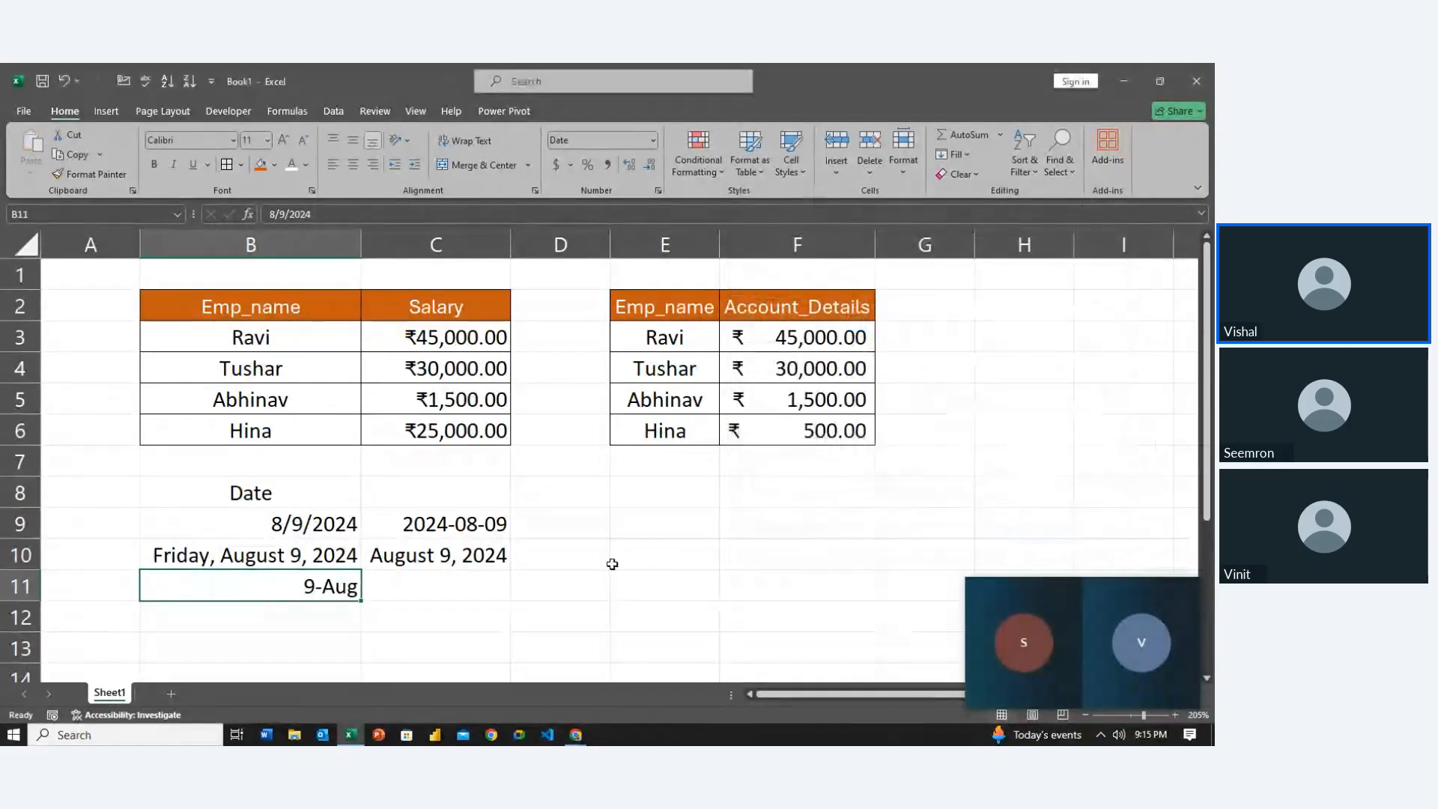
Apply a month-year Date format to C11, then copy the long date in B10
{"action": "key", "text": "Right"}
{"action": "key", "text": "ctrl+1"}
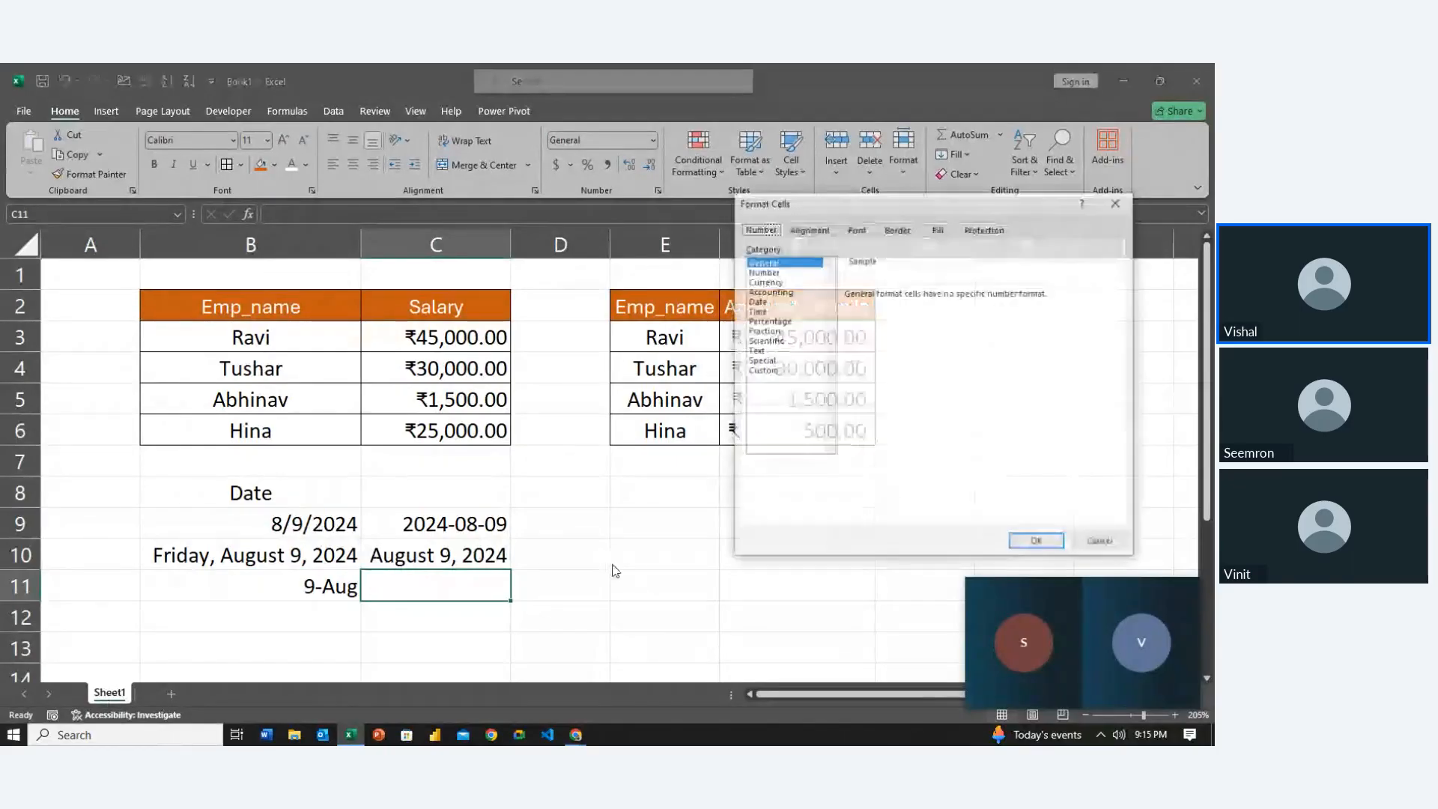
{"action": "left_click", "coordinate": [756, 302]}
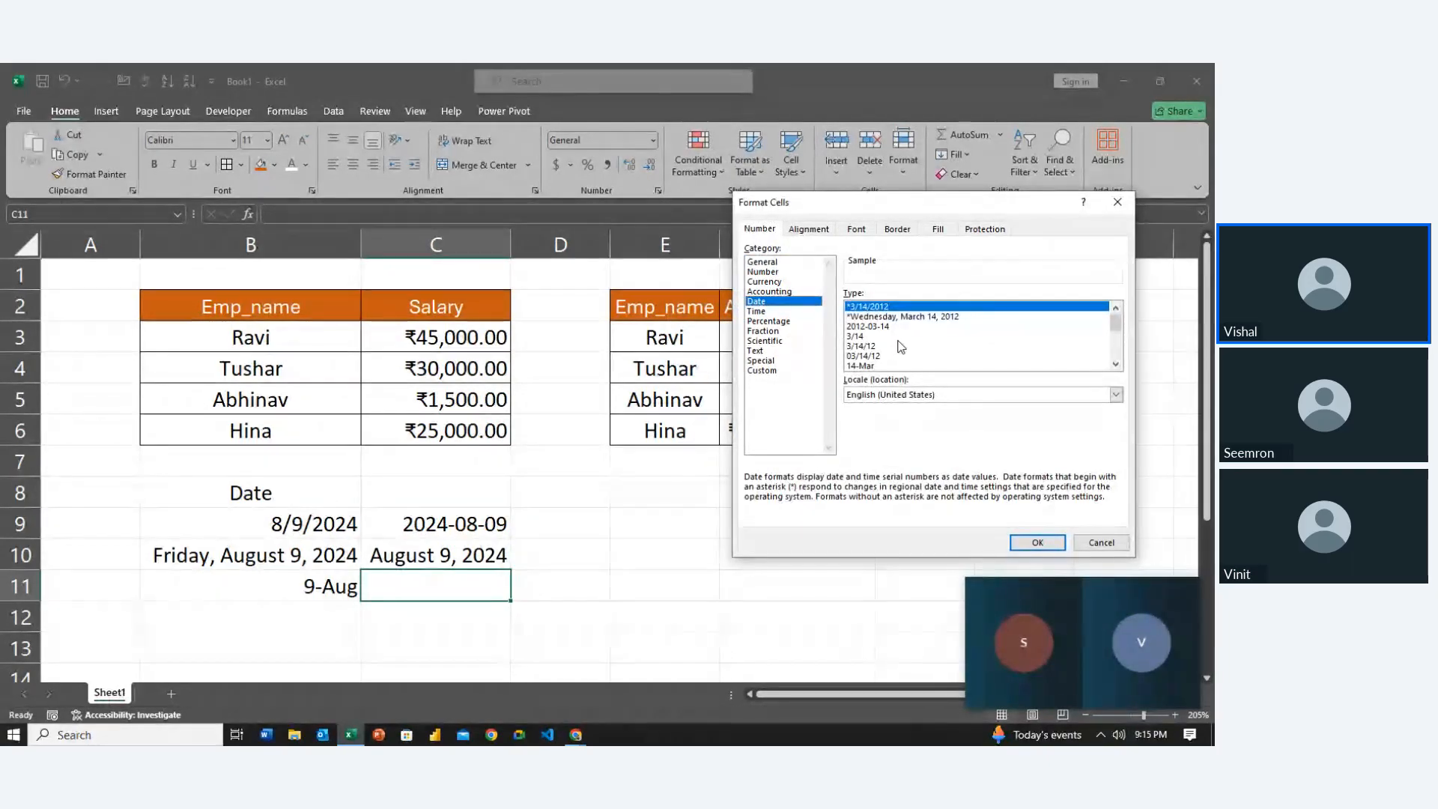
{"action": "left_click", "coordinate": [865, 366]}
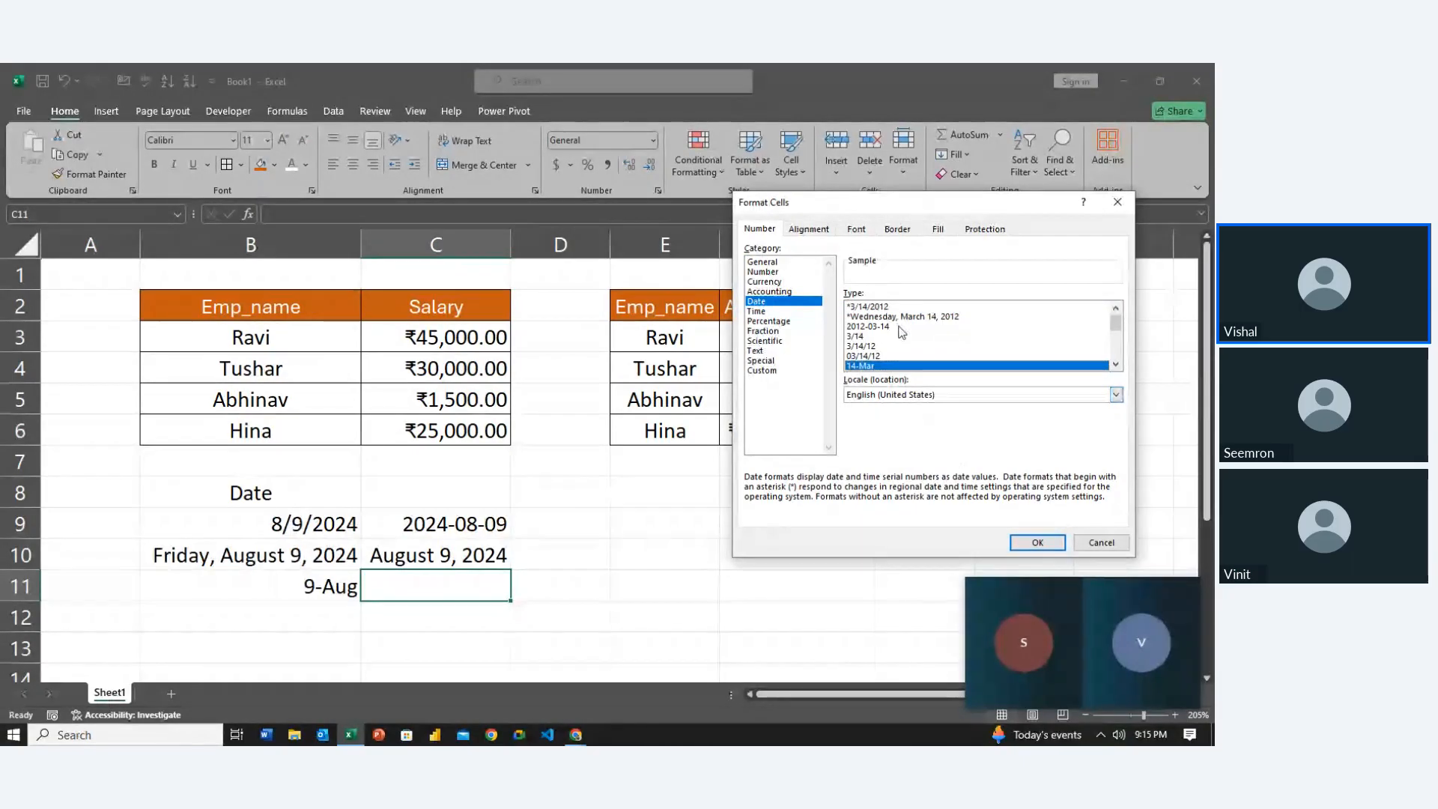
{"action": "scroll", "coordinate": [921, 352], "scroll_direction": "down", "scroll_amount": 2}
{"action": "scroll", "coordinate": [921, 351], "scroll_direction": "down", "scroll_amount": 2}
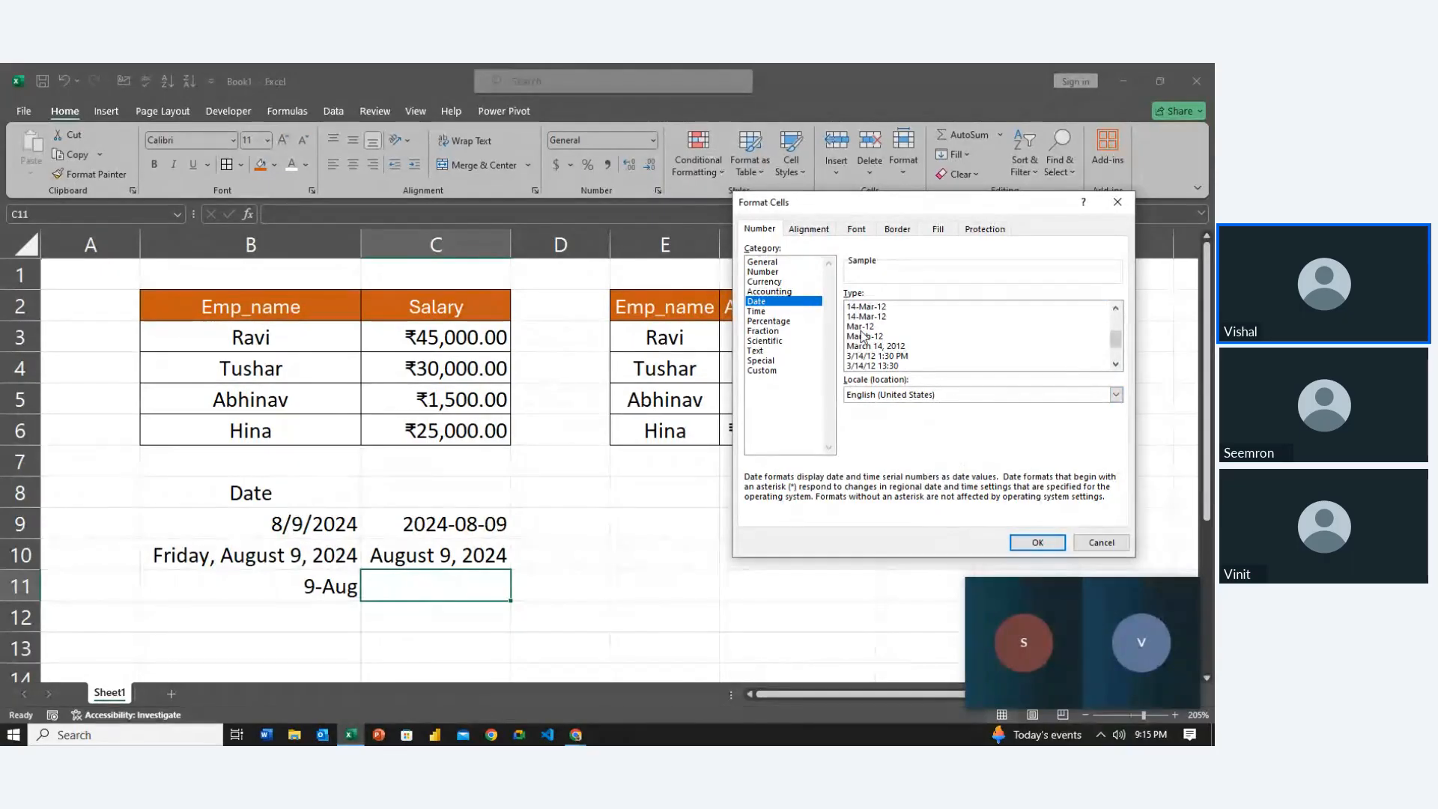
{"action": "left_click", "coordinate": [855, 326]}
{"action": "left_click", "coordinate": [1034, 545]}
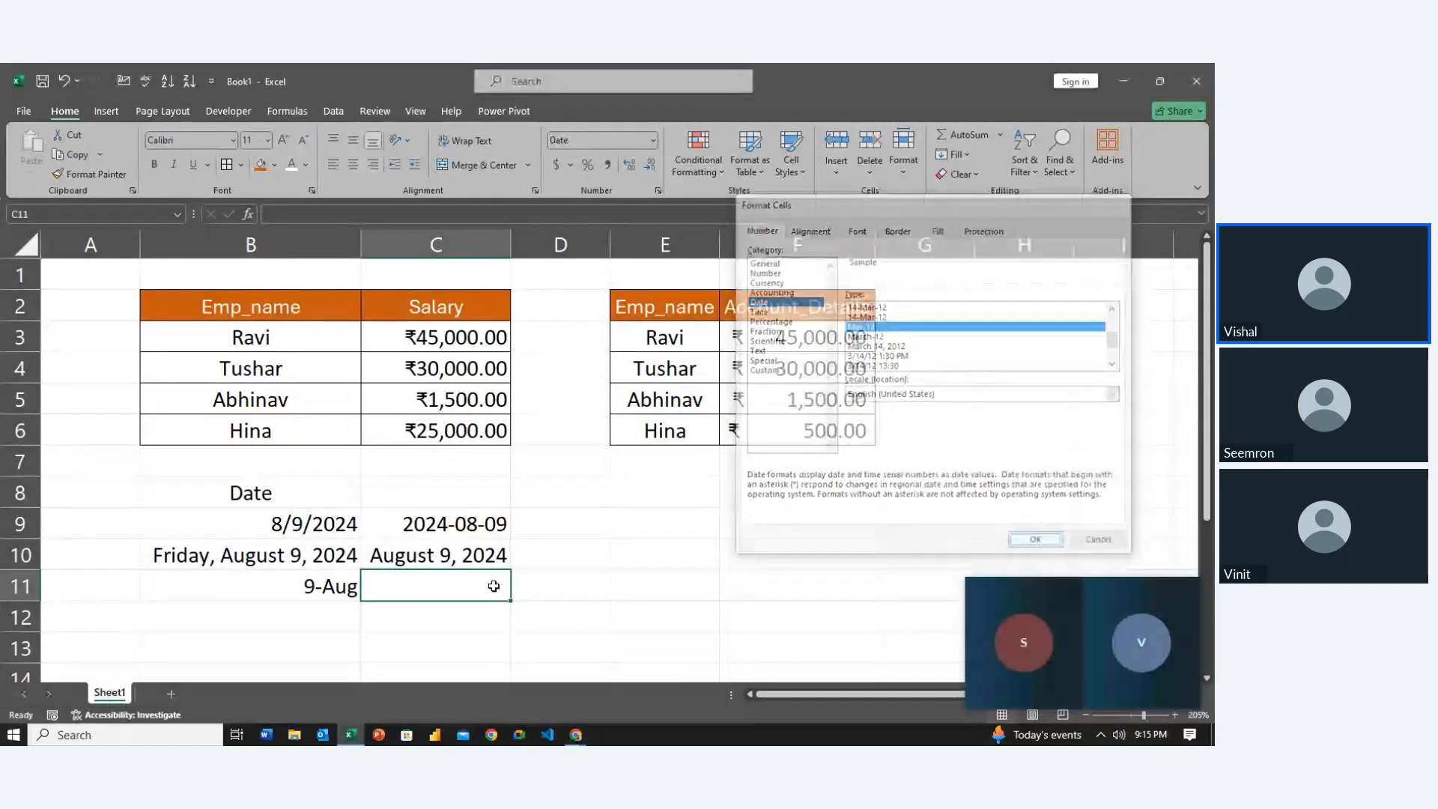
{"action": "left_click", "coordinate": [332, 550]}
{"action": "key", "text": "ctrl+c"}
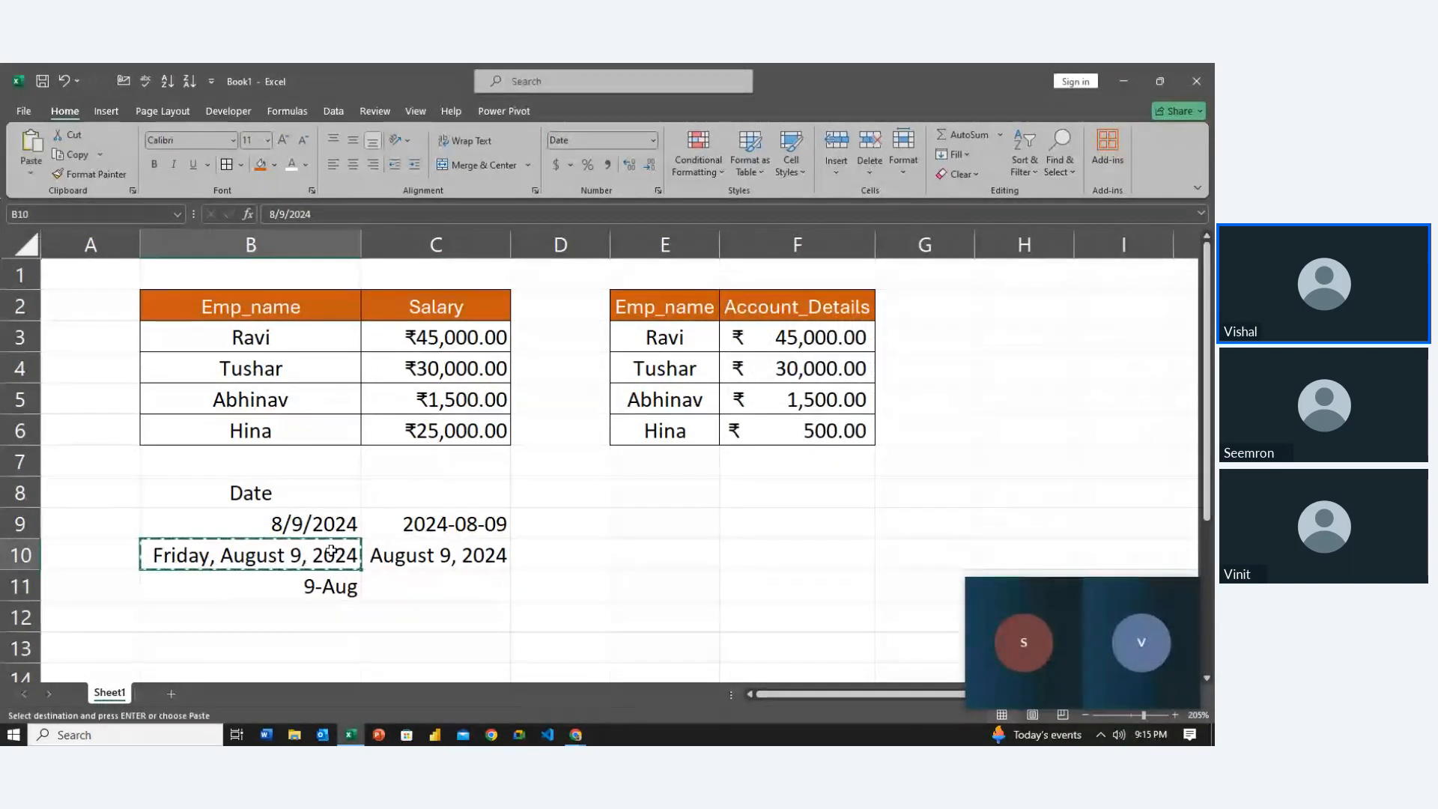
Paste the date into C11 and format it with the '14-Mar-2012' type as 9-Aug-2024
{"action": "left_click", "coordinate": [385, 583]}
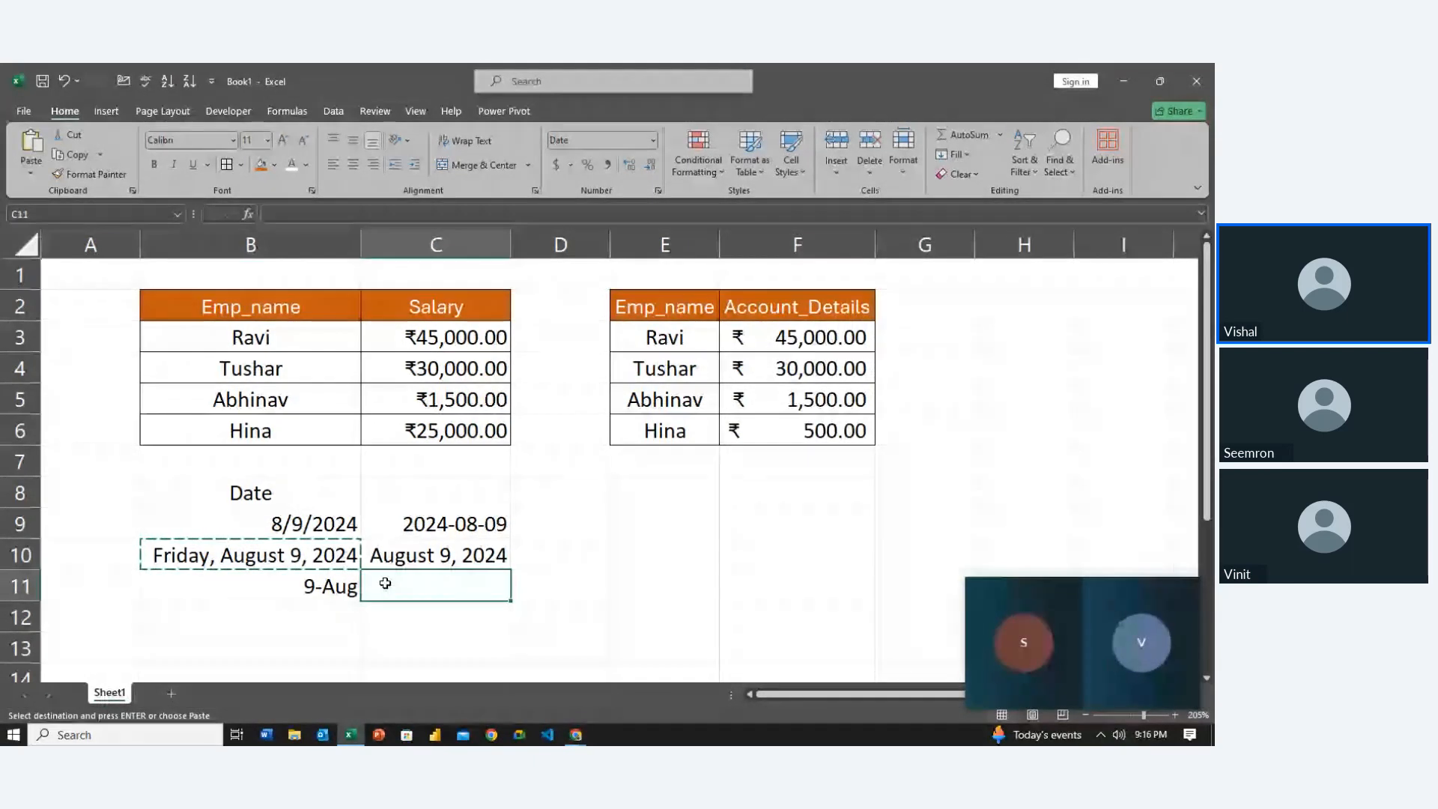
{"action": "key", "text": "Return"}
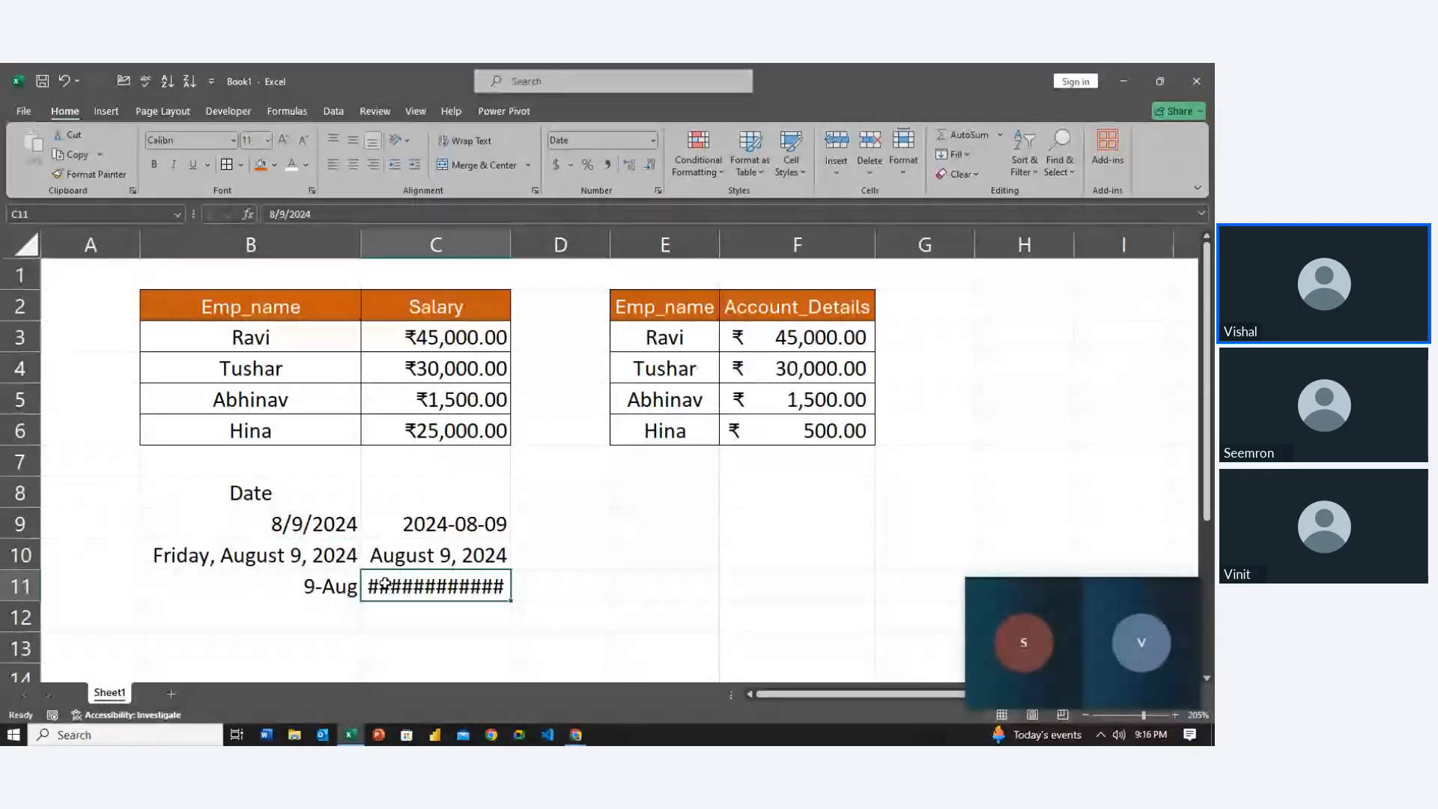
{"action": "key", "text": "ctrl+1"}
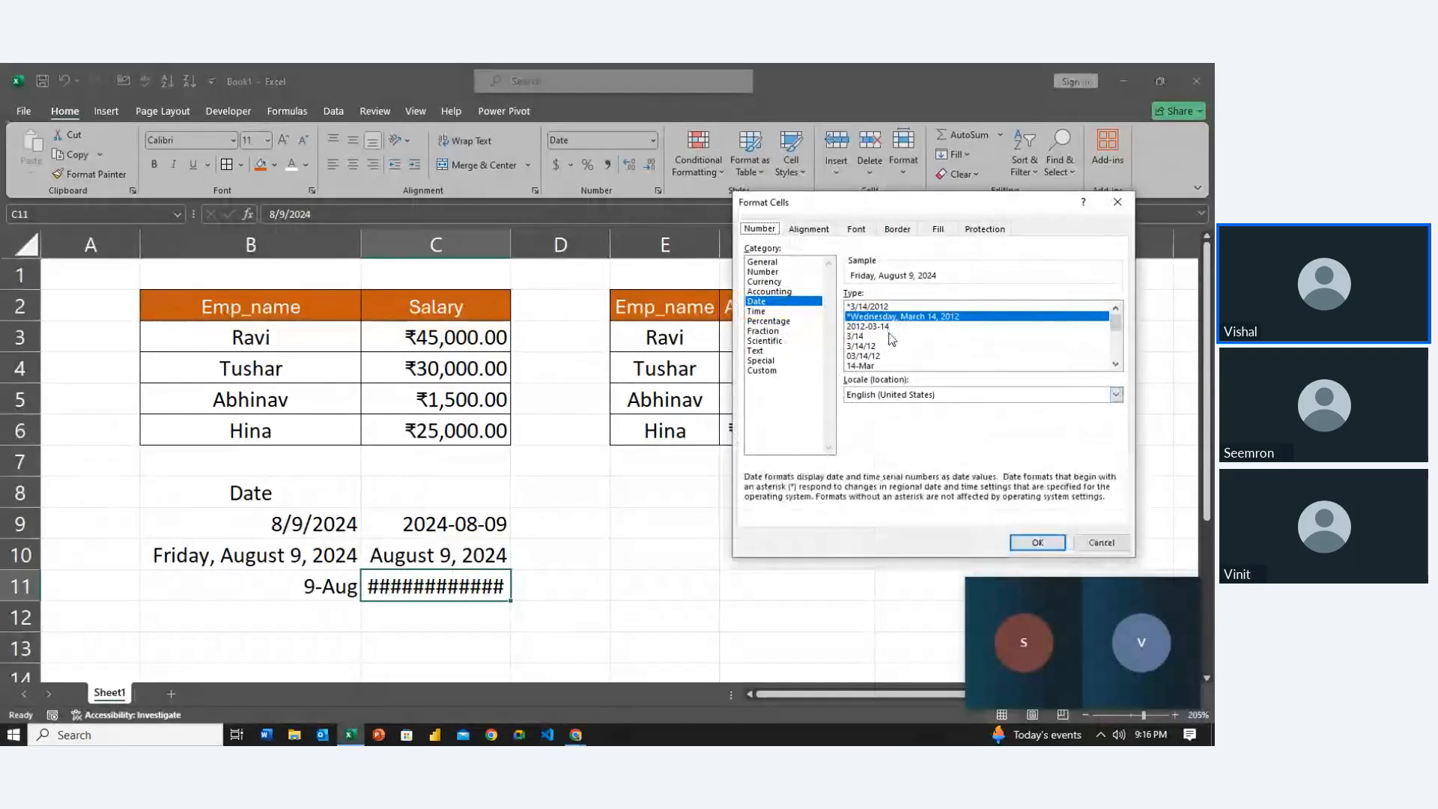
{"action": "scroll", "coordinate": [891, 339], "scroll_direction": "down", "scroll_amount": 2}
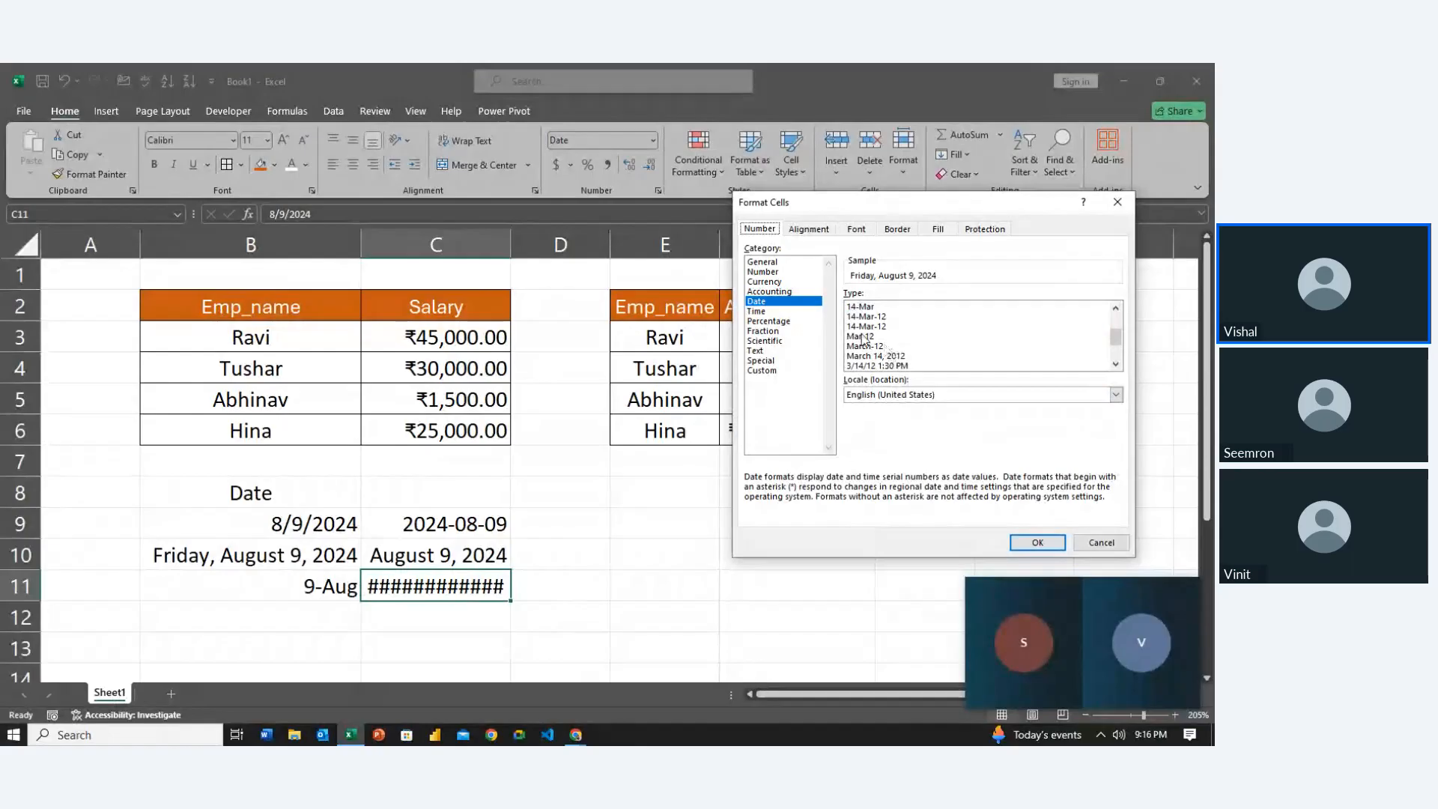
{"action": "scroll", "coordinate": [863, 340], "scroll_direction": "down", "scroll_amount": 2}
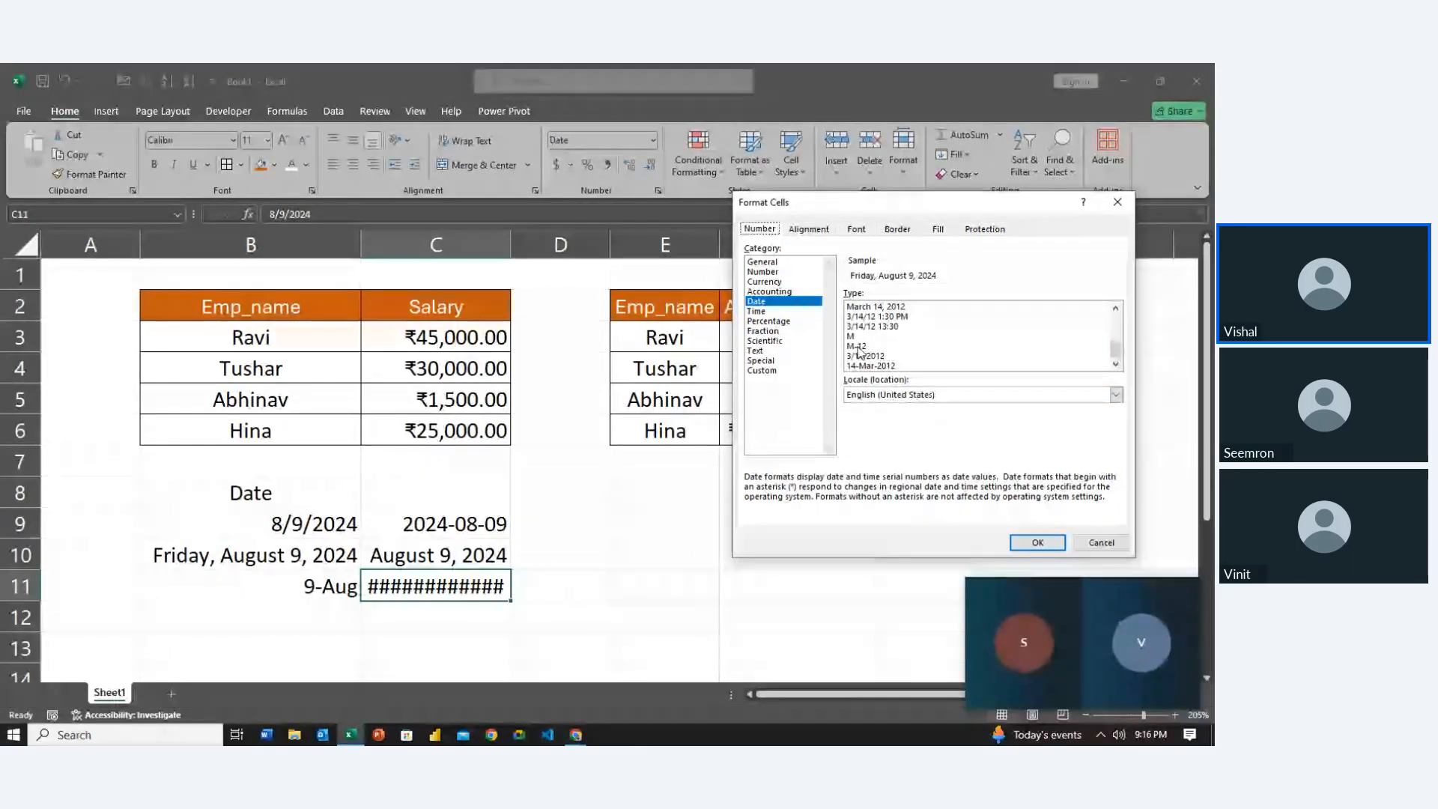
{"action": "left_click", "coordinate": [894, 366]}
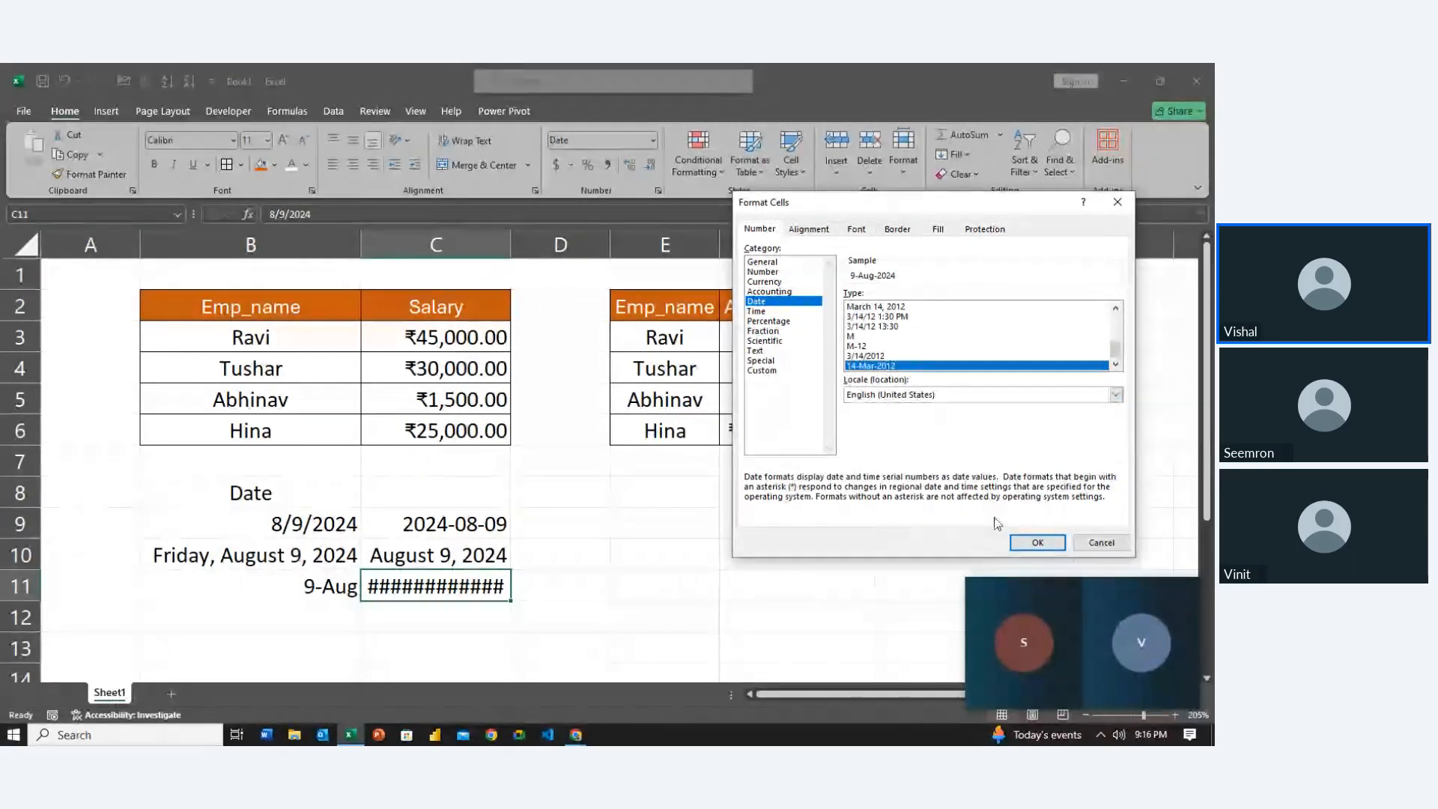
{"action": "left_click", "coordinate": [1036, 541]}
Move the active cell around the completed date block in B9:C11
{"action": "left_click", "coordinate": [665, 577]}
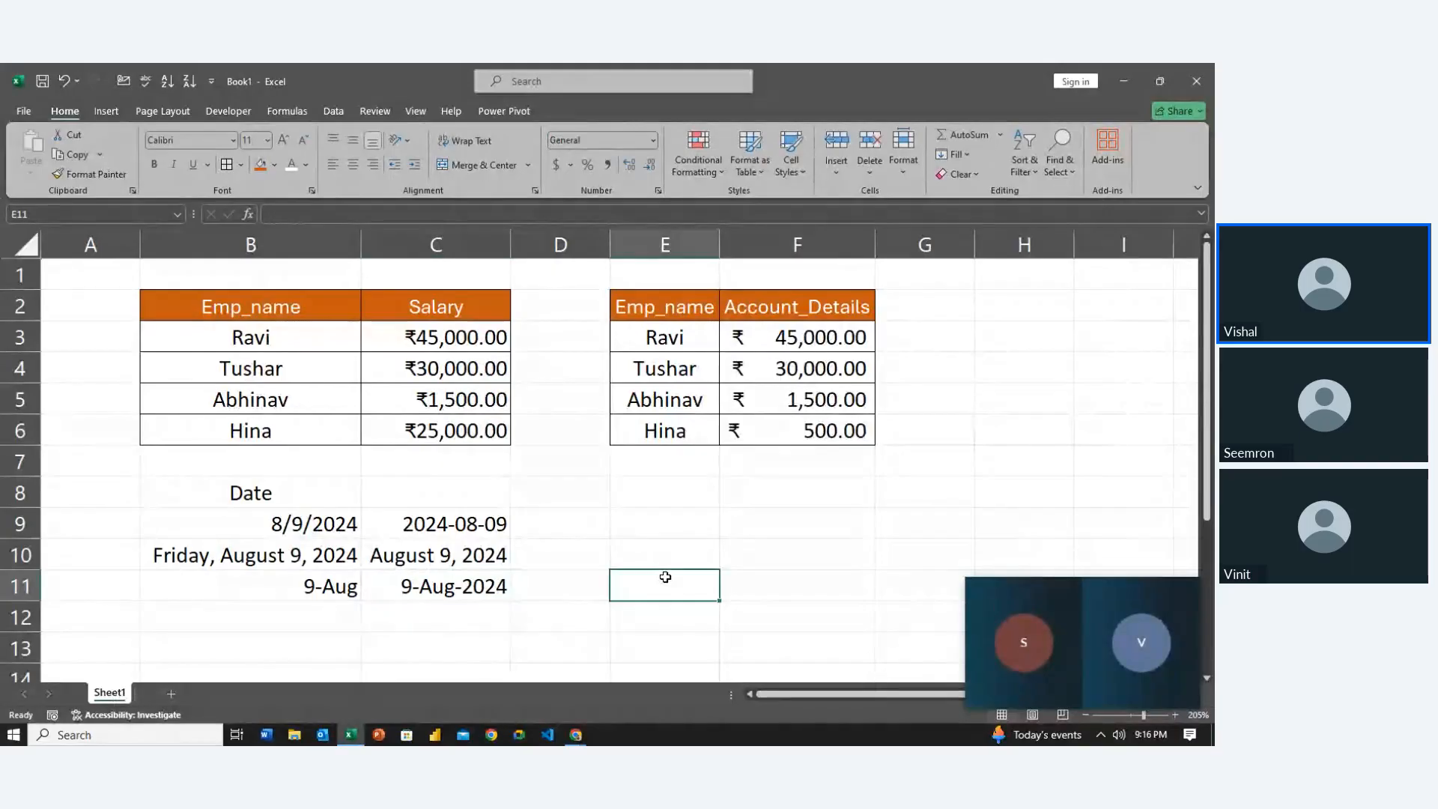
{"action": "key", "text": "Left"}
{"action": "key", "text": "Left"}
{"action": "key", "text": "Up"}
{"action": "key", "text": "Left"}
{"action": "key", "text": "Up"}
{"action": "key", "text": "Left"}
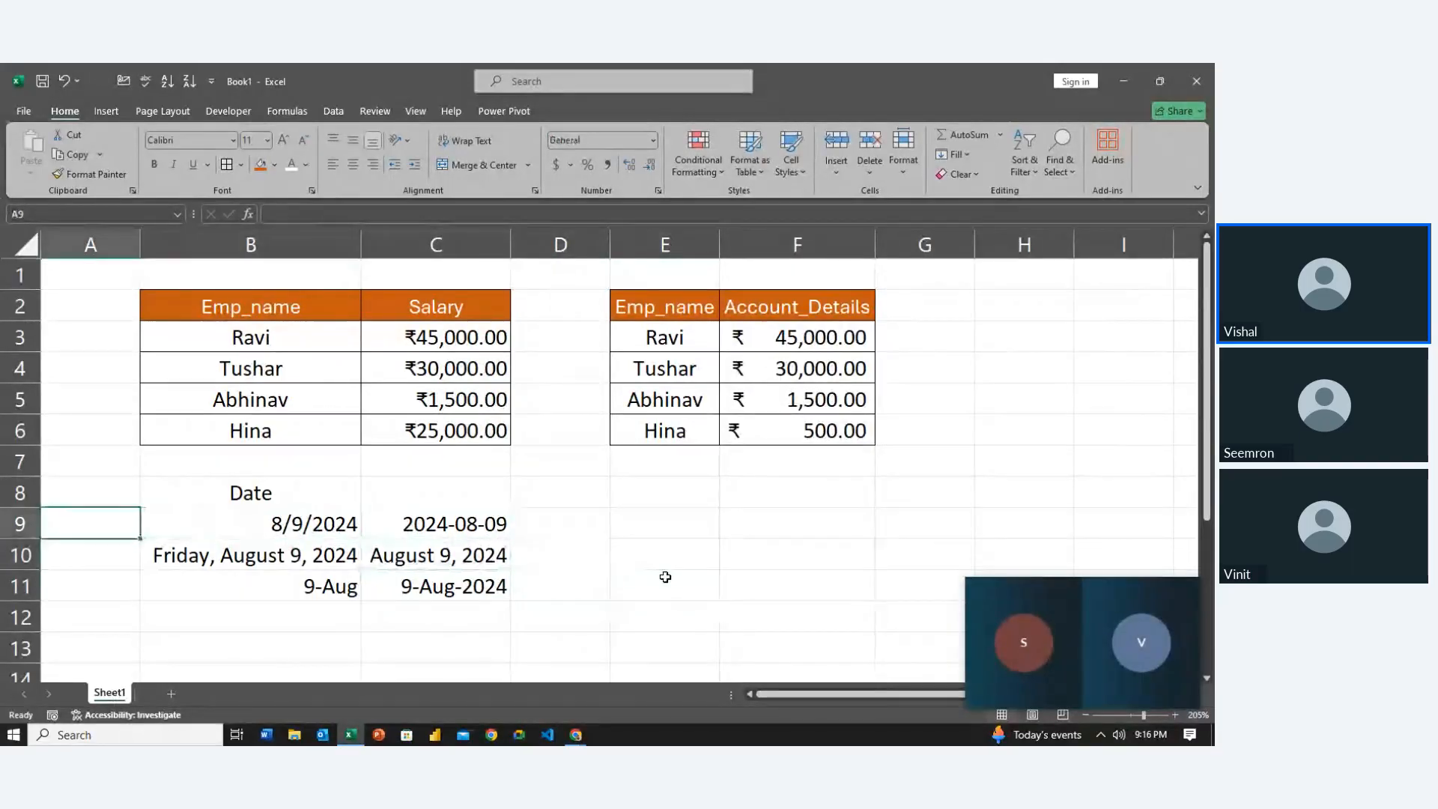
{"action": "key", "text": "Right"}
{"action": "key", "text": "Down"}
{"action": "key", "text": "Down"}
{"action": "key", "text": "Right"}
{"action": "key", "text": "Up"}
{"action": "key", "text": "Up"}
{"action": "key", "text": "Left"}
{"action": "key", "text": "Left"}
{"action": "key", "text": "Right"}
{"action": "key", "text": "Right"}
{"action": "key", "text": "Right"}
{"action": "key", "text": "Right"}
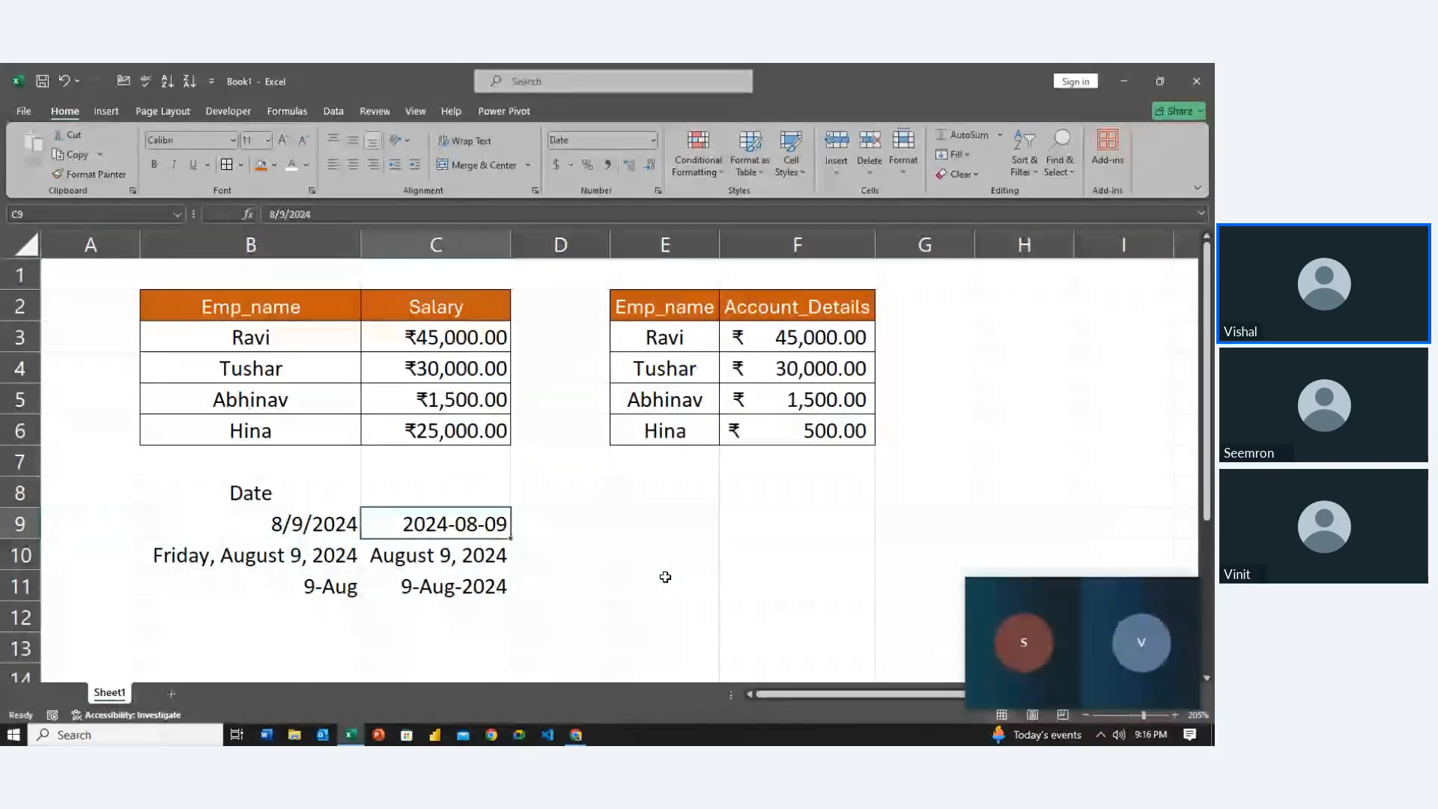
{"action": "key", "text": "Up"}
Add a Time heading in E8 and enter 9:16:45 in E9 without the AM
{"action": "type", "text": "Time"}
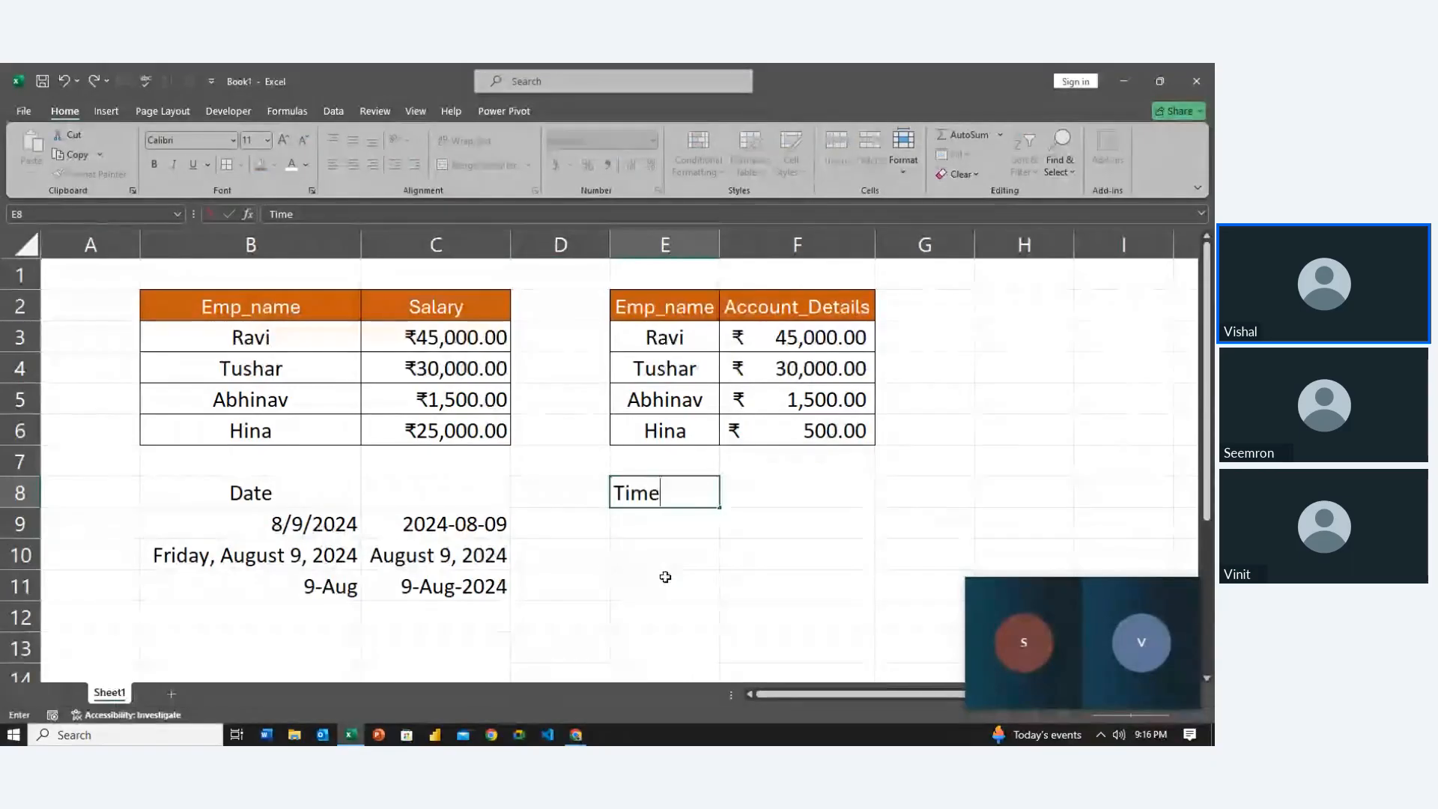
{"action": "key", "text": "Return"}
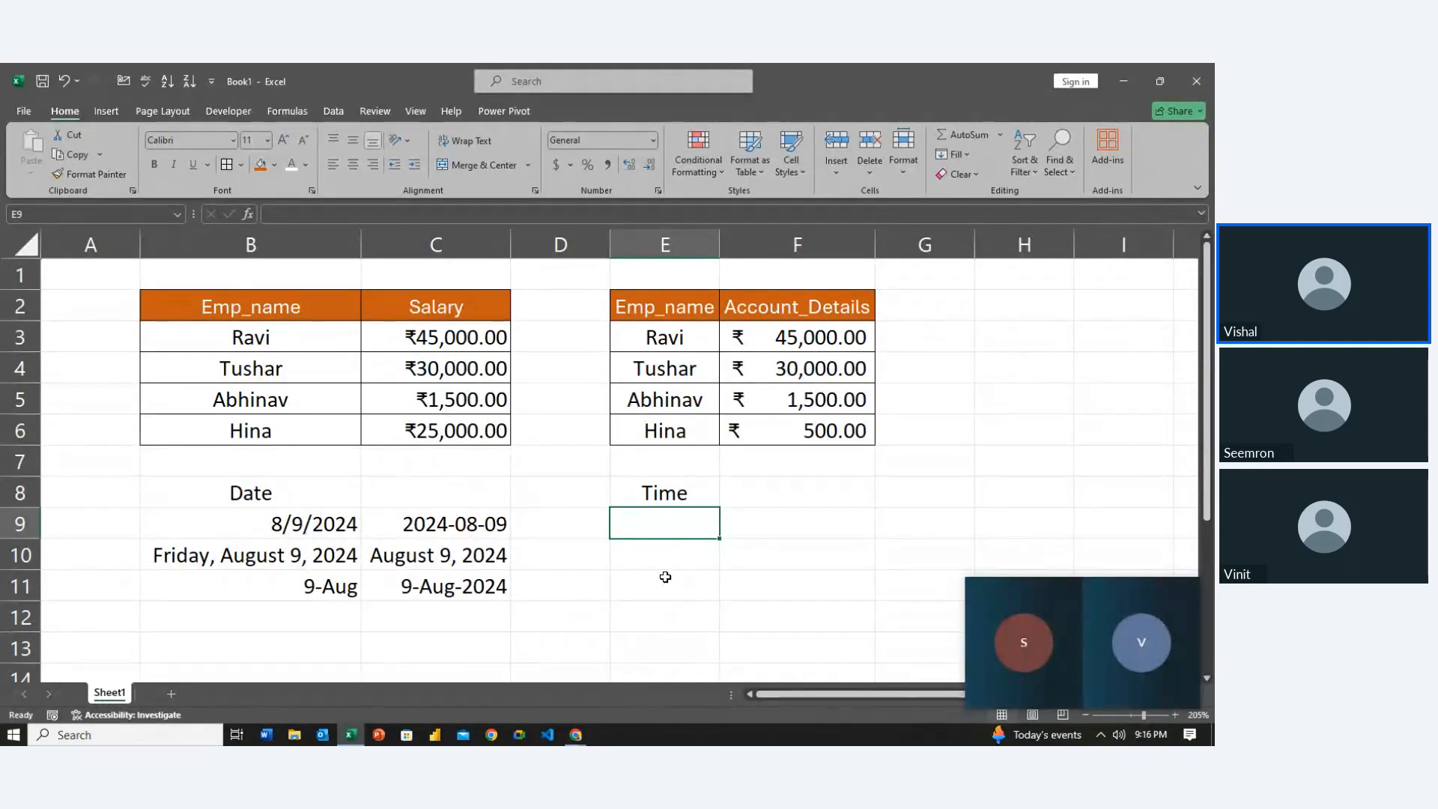
{"action": "type", "text": "9:16"}
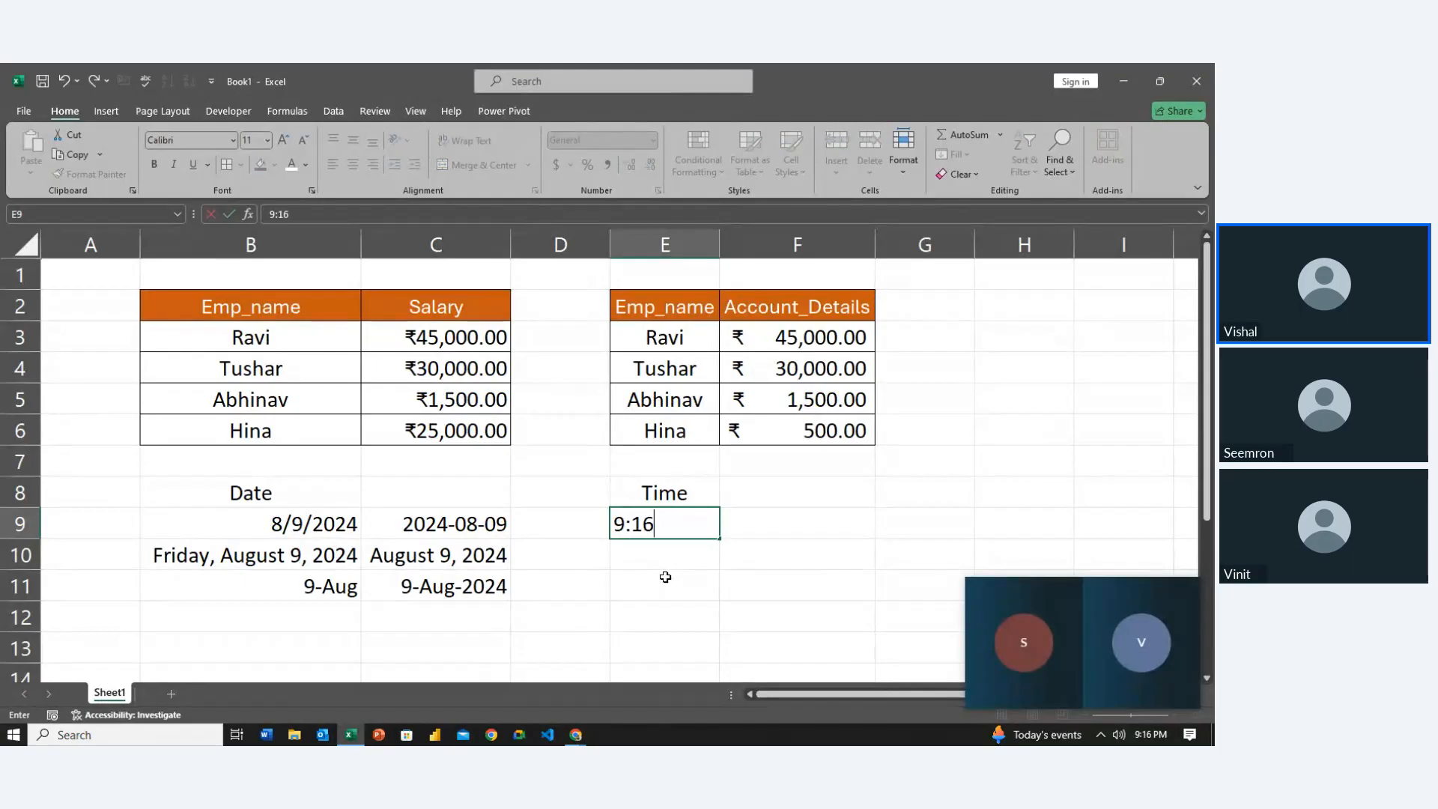
{"action": "type", "text": ":"}
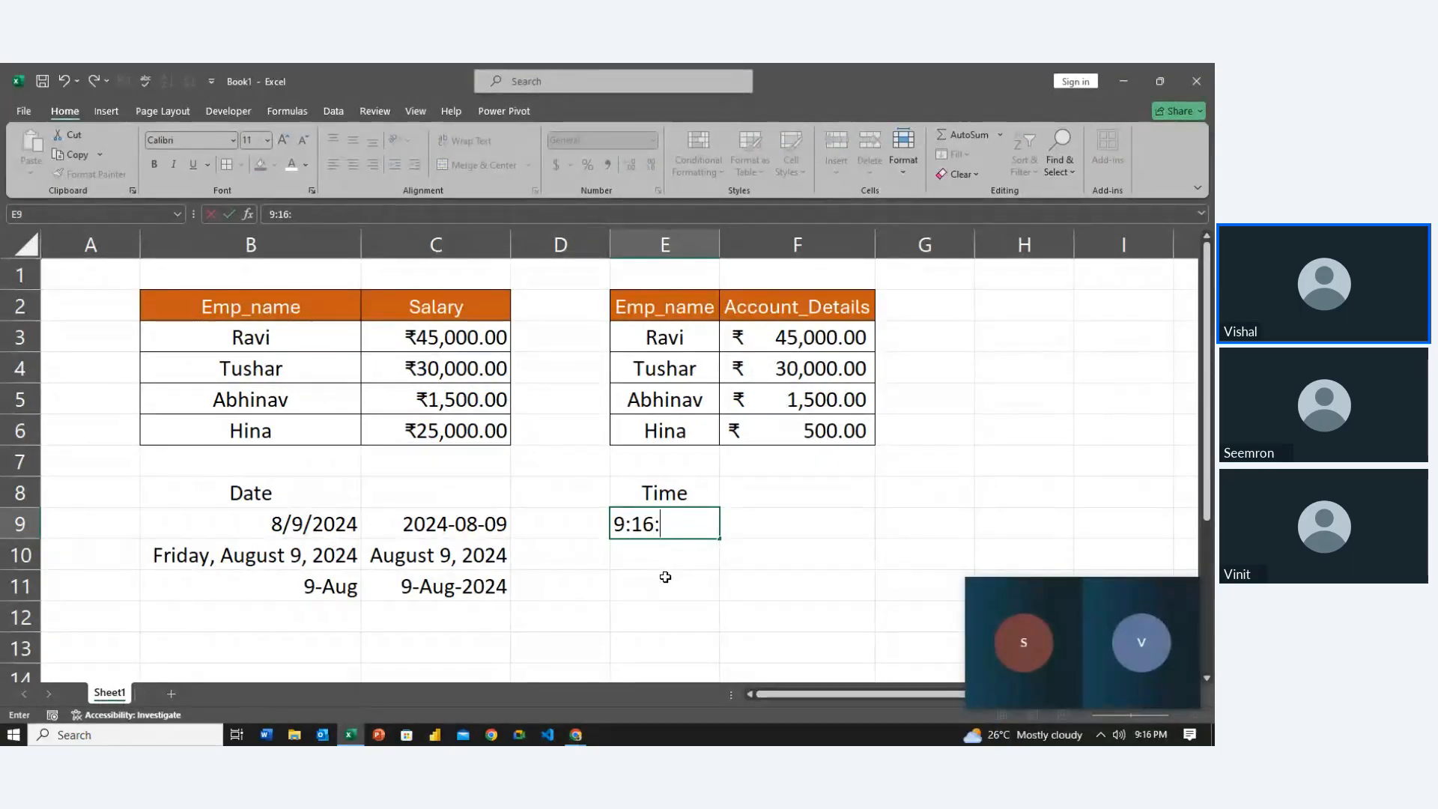
{"action": "type", "text": "45"}
{"action": "key", "text": "Return"}
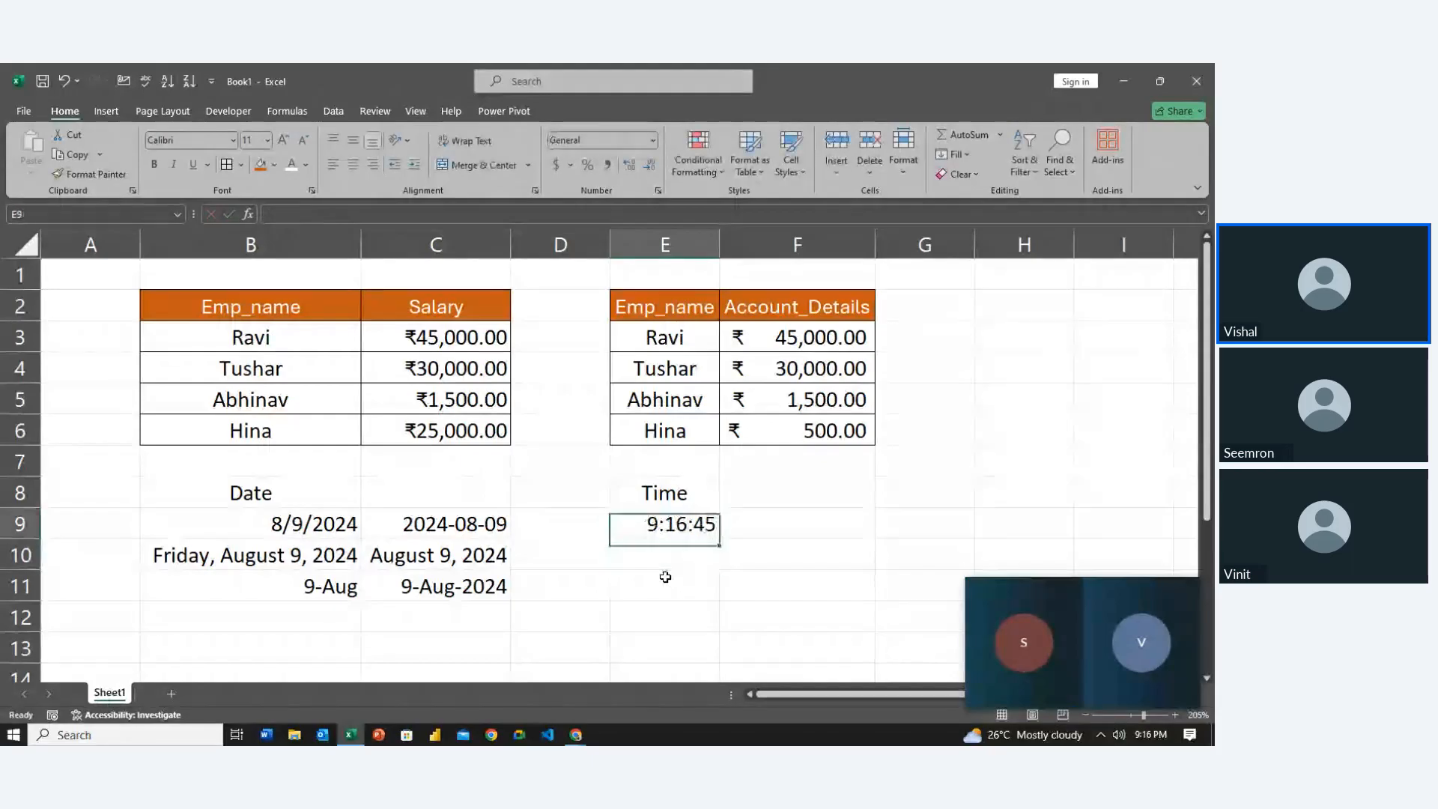
{"action": "key", "text": "Up"}
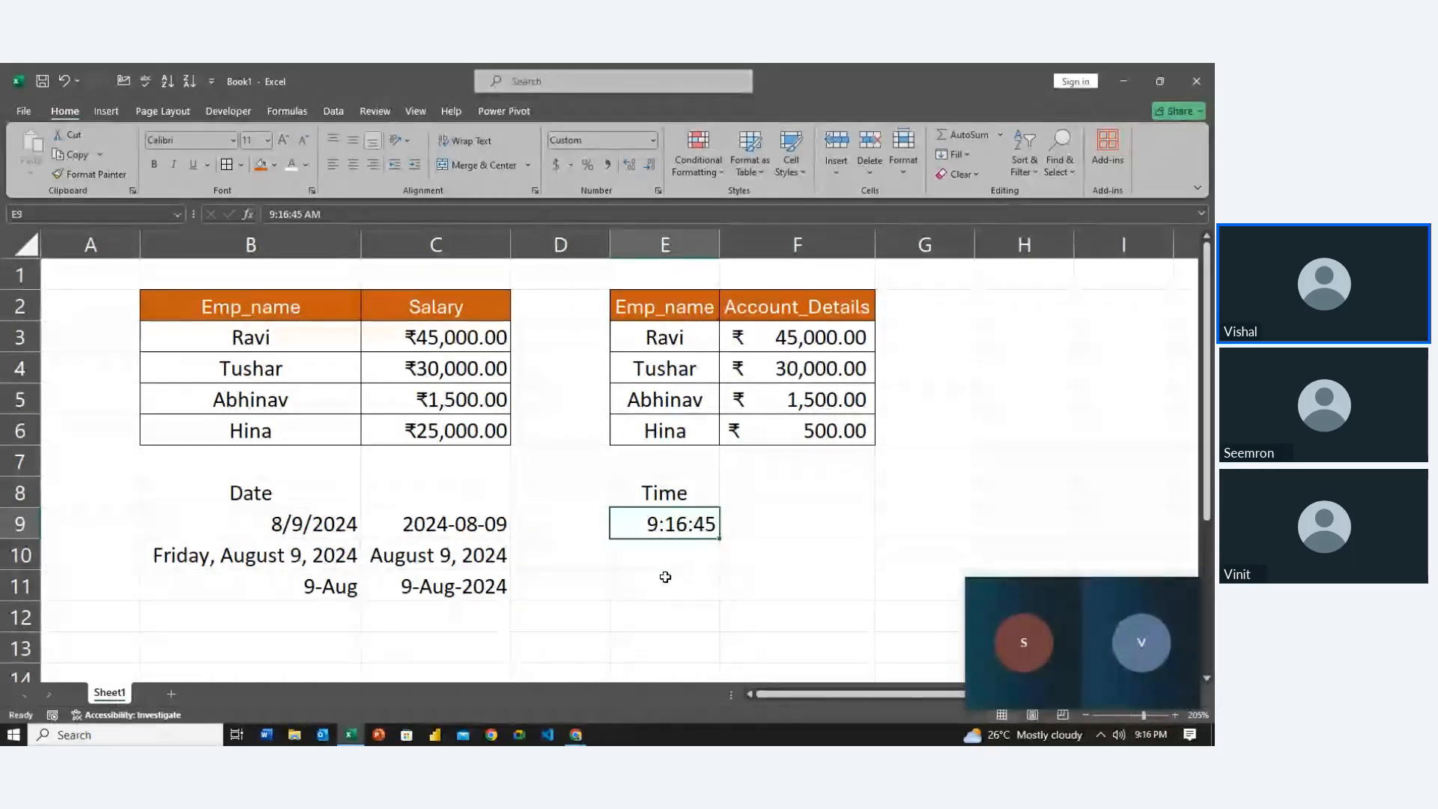
{"action": "double_click", "coordinate": [689, 524]}
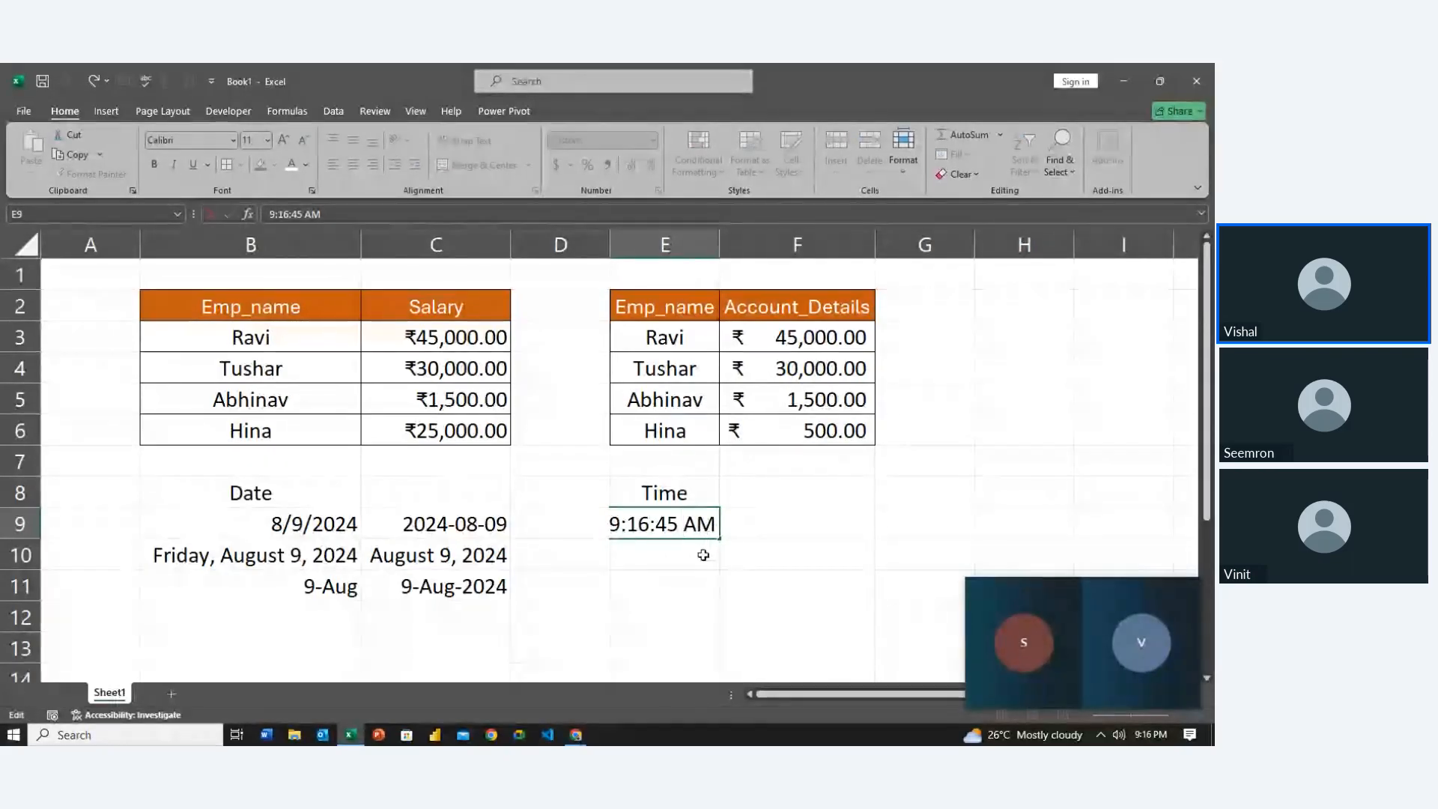
{"action": "key", "text": "BackSpace"}
{"action": "key", "text": "BackSpace"}
{"action": "key", "text": "BackSpace"}
{"action": "key", "text": "Return"}
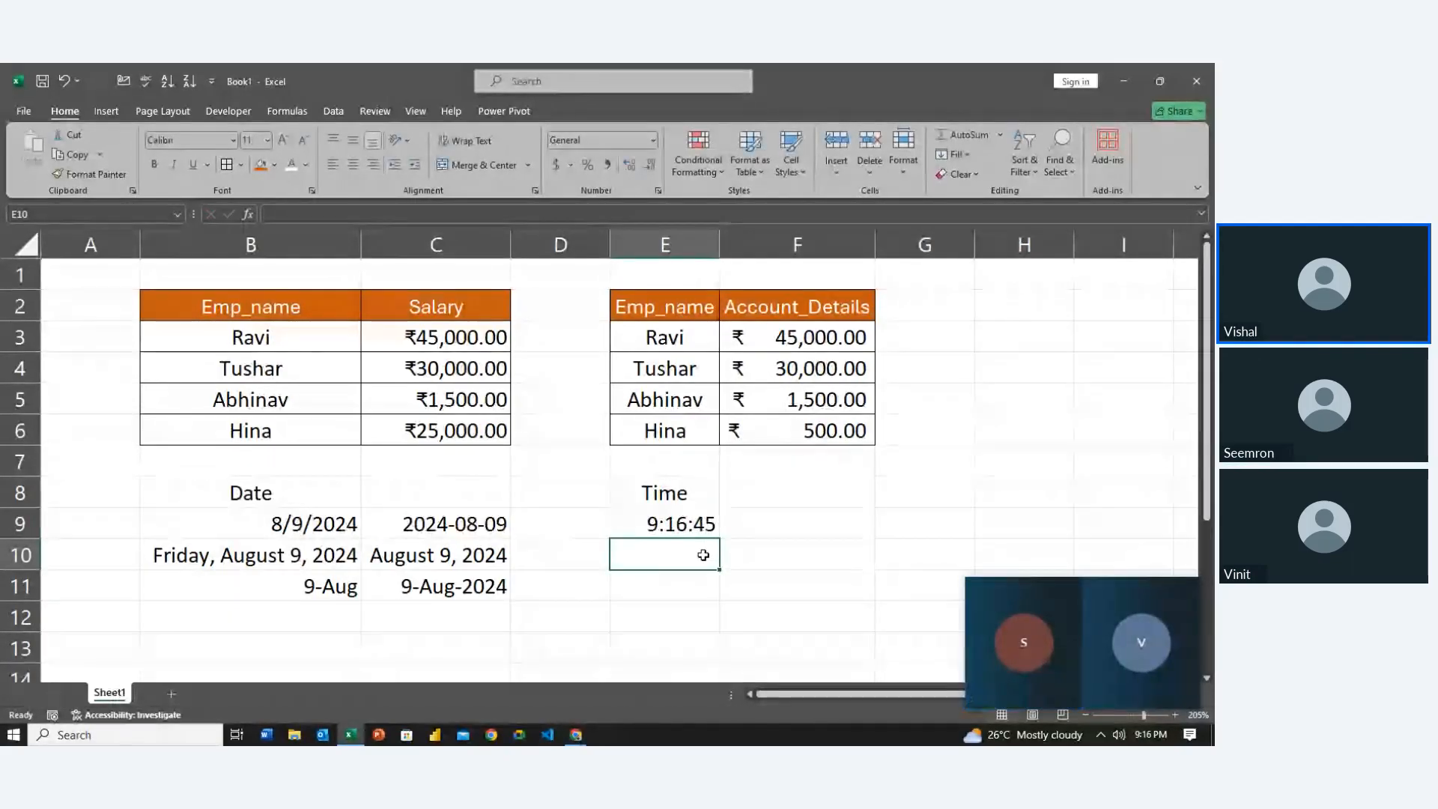
Enter 21:16:43 in E10, then check the time cells and move to F9
{"action": "type", "text": "21:"}
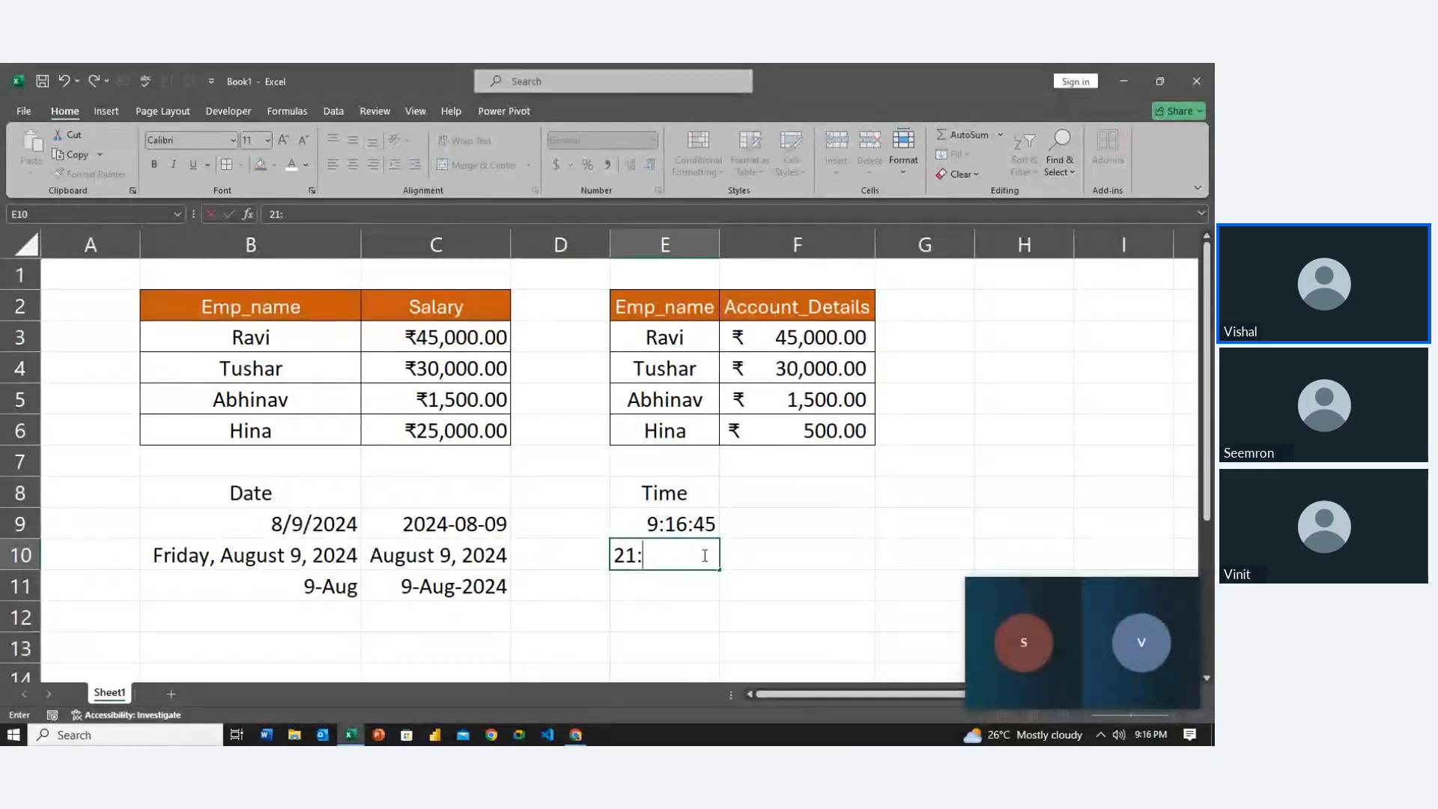
{"action": "type", "text": "46"}
{"action": "key", "text": "BackSpace"}
{"action": "key", "text": "BackSpace"}
{"action": "type", "text": "16"}
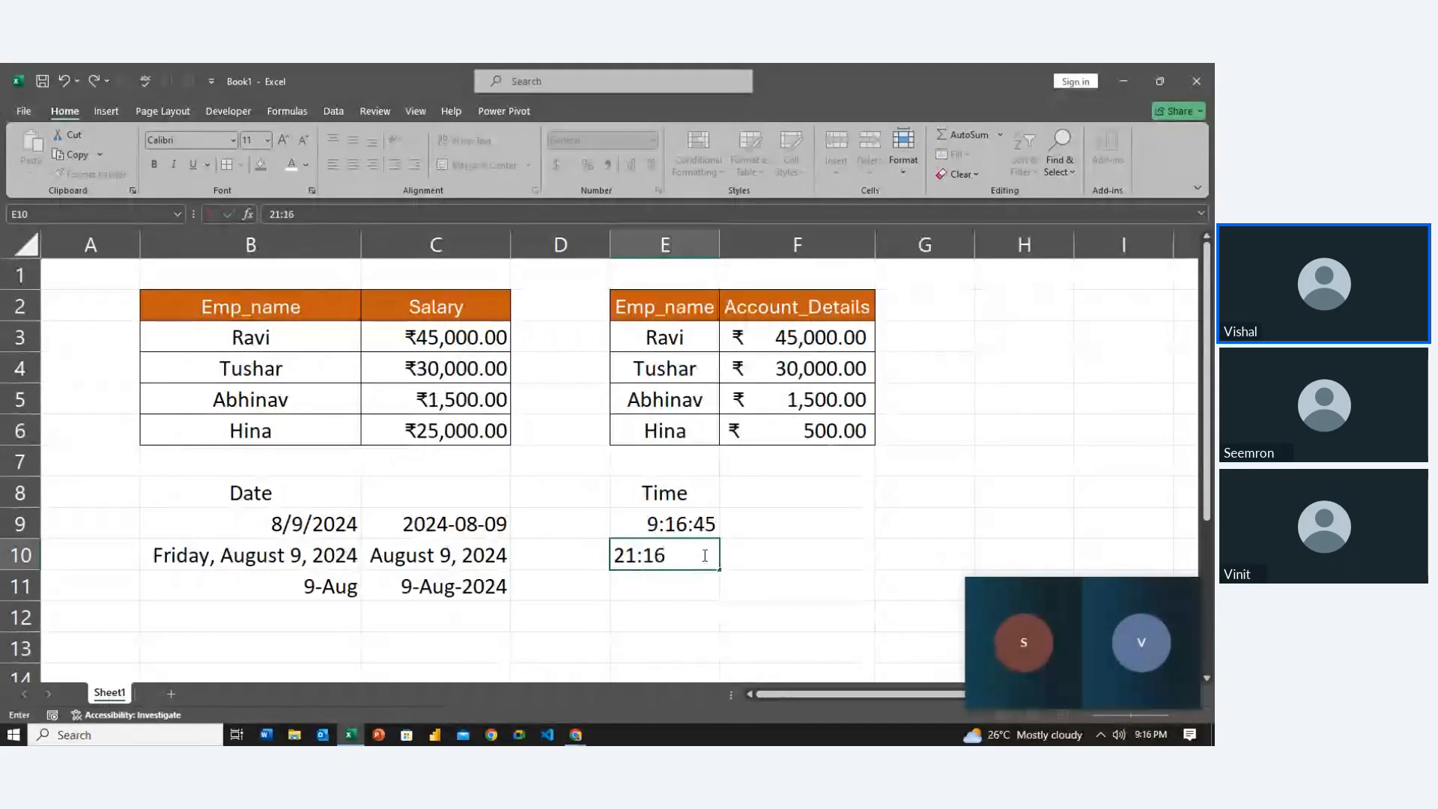
{"action": "type", "text": ":"}
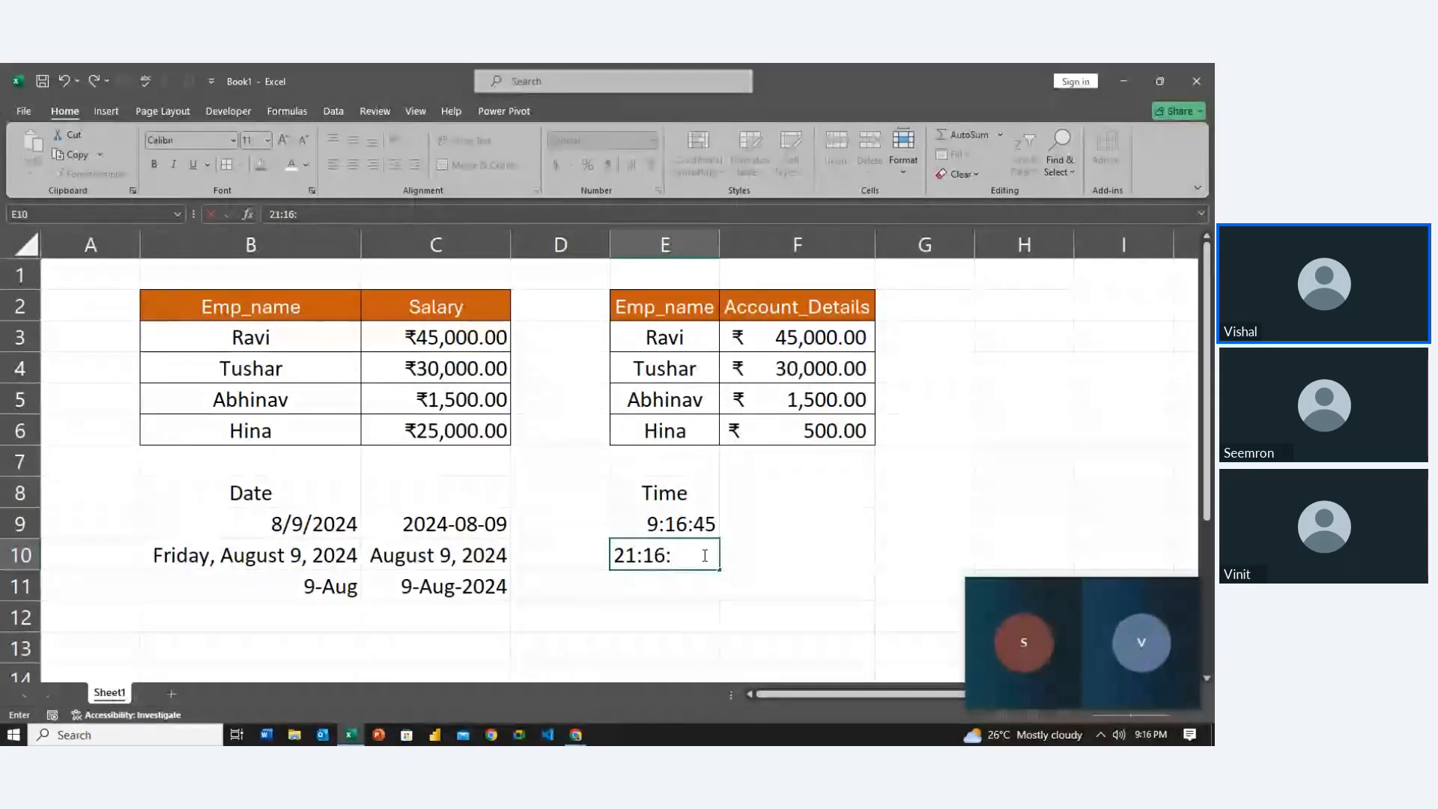
{"action": "type", "text": "43"}
{"action": "key", "text": "Return"}
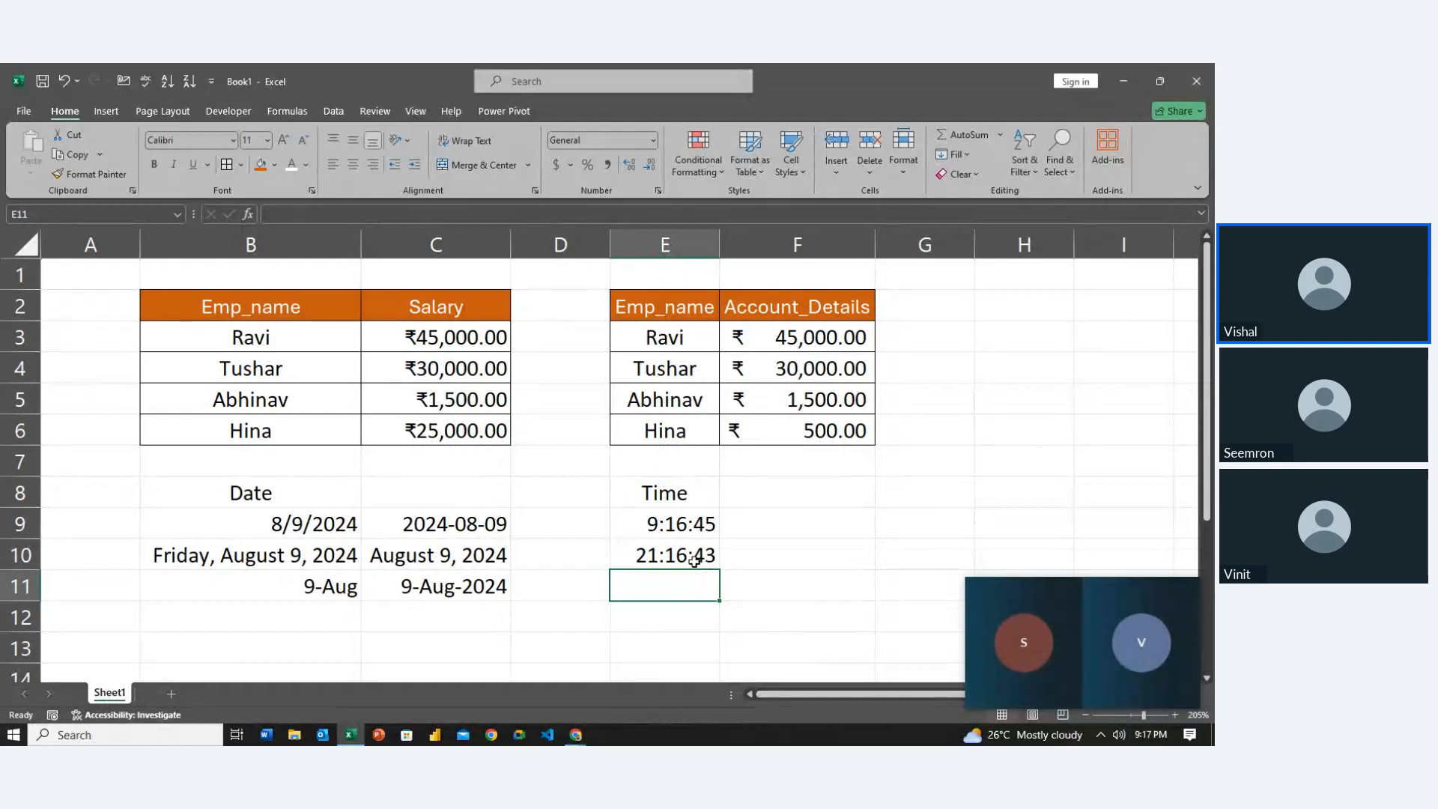
{"action": "double_click", "coordinate": [694, 560]}
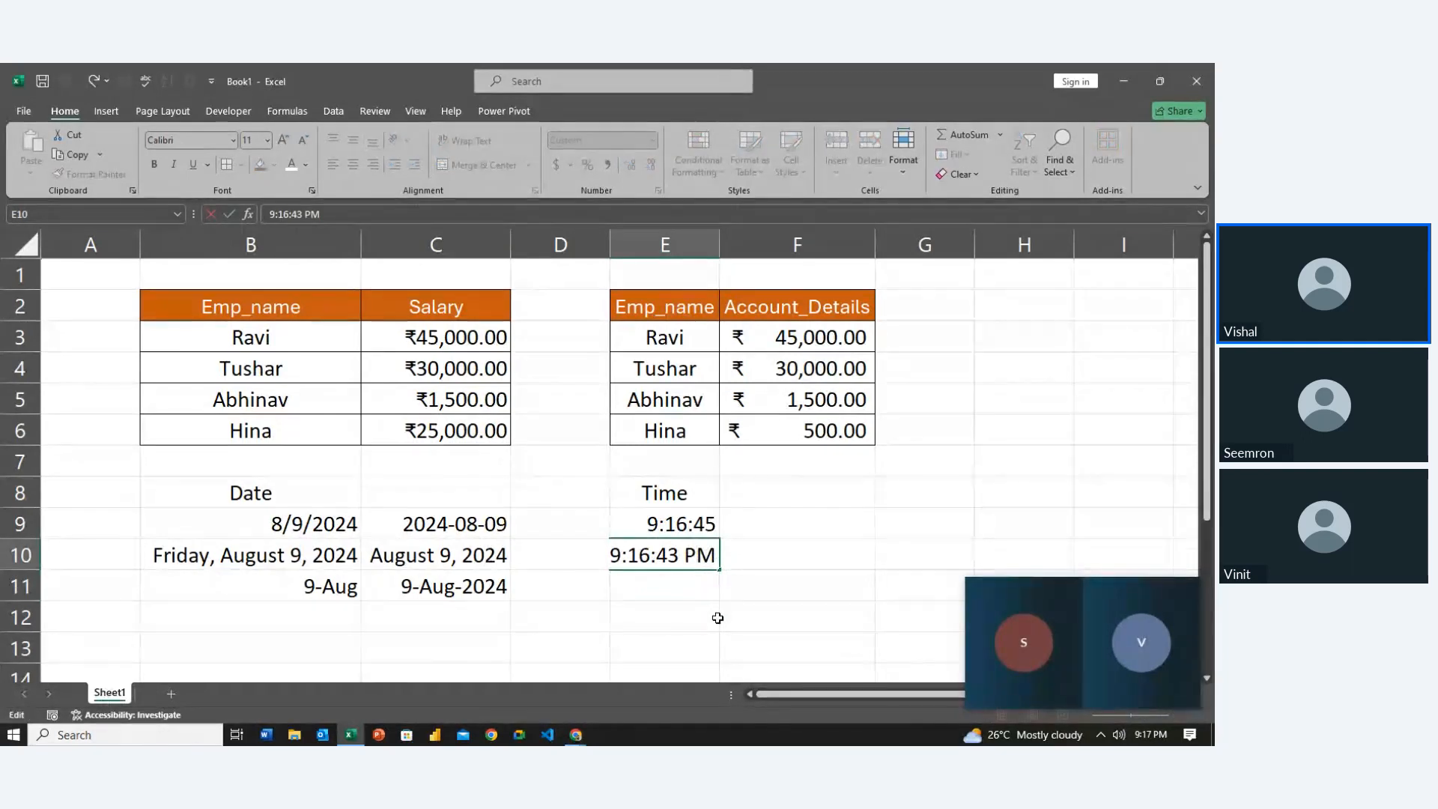
{"action": "key", "text": "Return"}
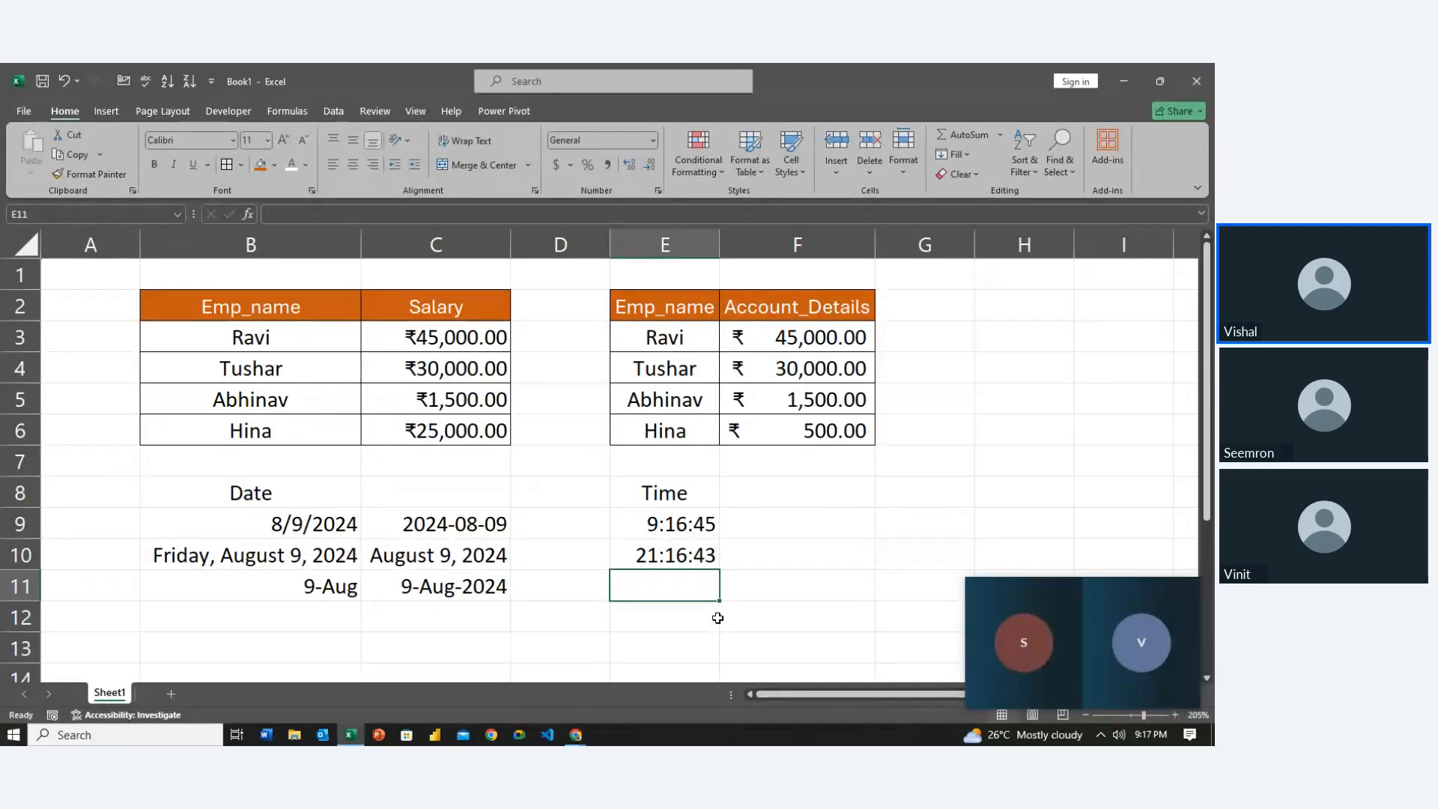
{"action": "key", "text": "Up"}
{"action": "key", "text": "Up"}
{"action": "key", "text": "Down"}
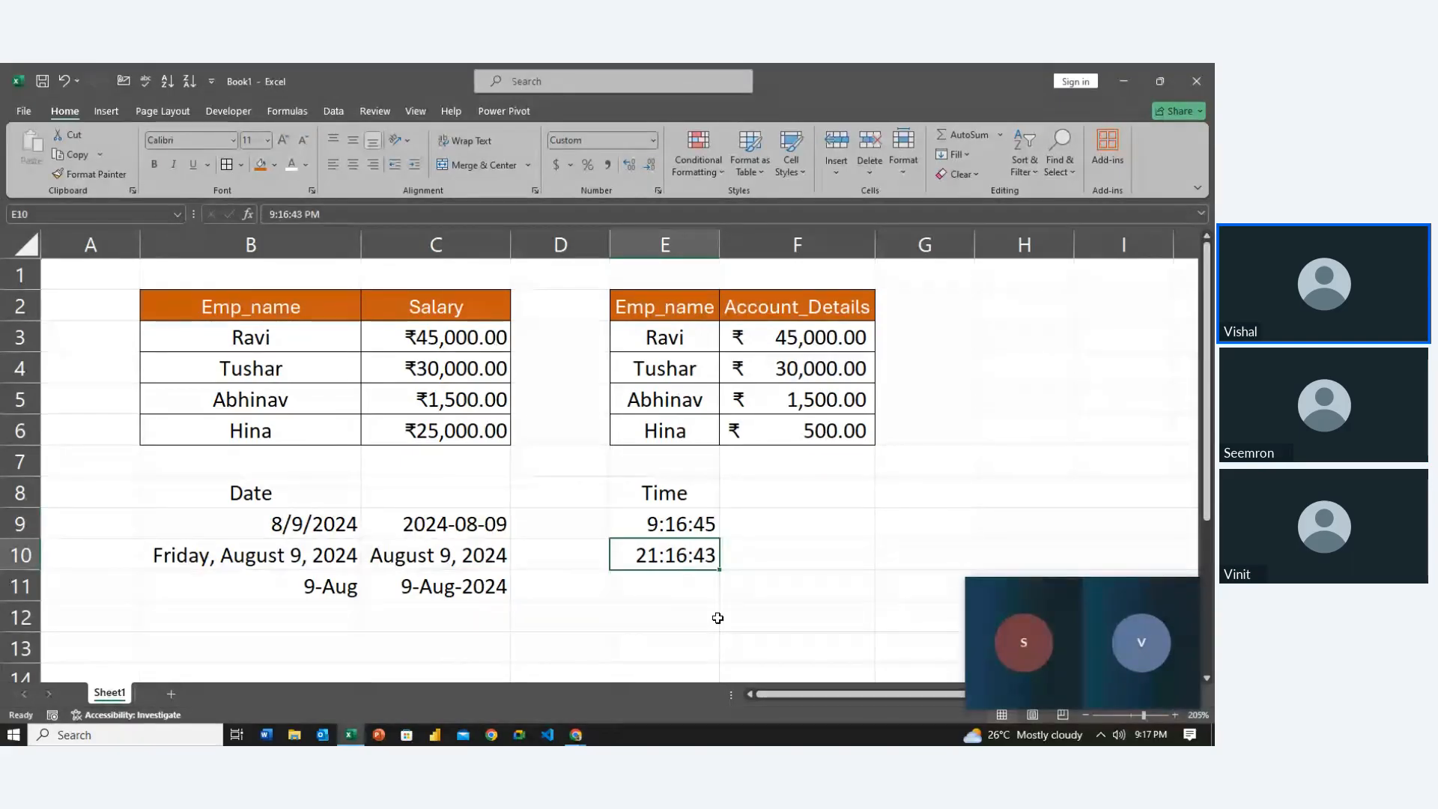
{"action": "key", "text": "Up"}
{"action": "key", "text": "Down"}
{"action": "key", "text": "Up"}
{"action": "key", "text": "Right"}
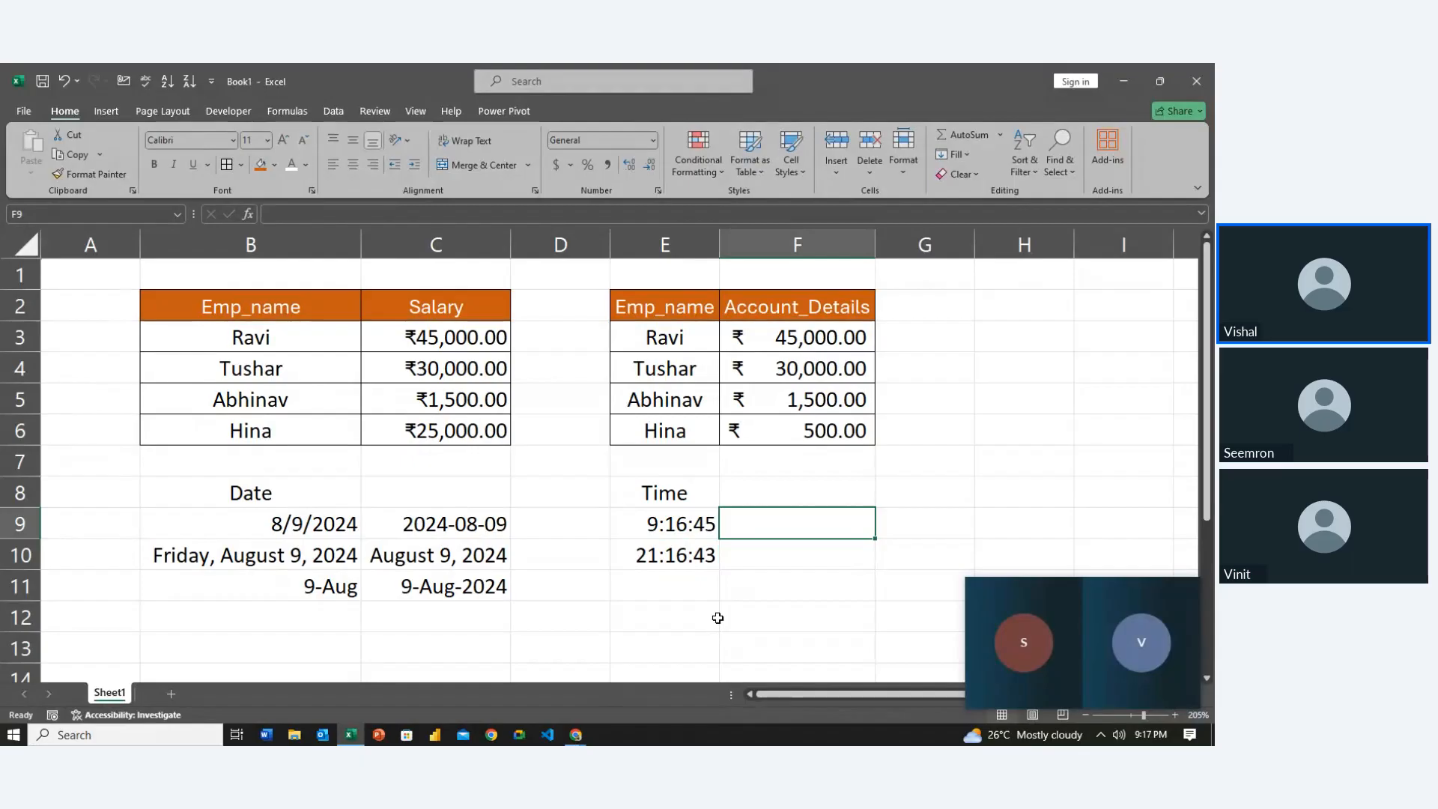
Enter 9:16:45 in F9 with the 1:30:55 PM time format so it reads 9:16:45 PM
{"action": "type", "text": "9"}
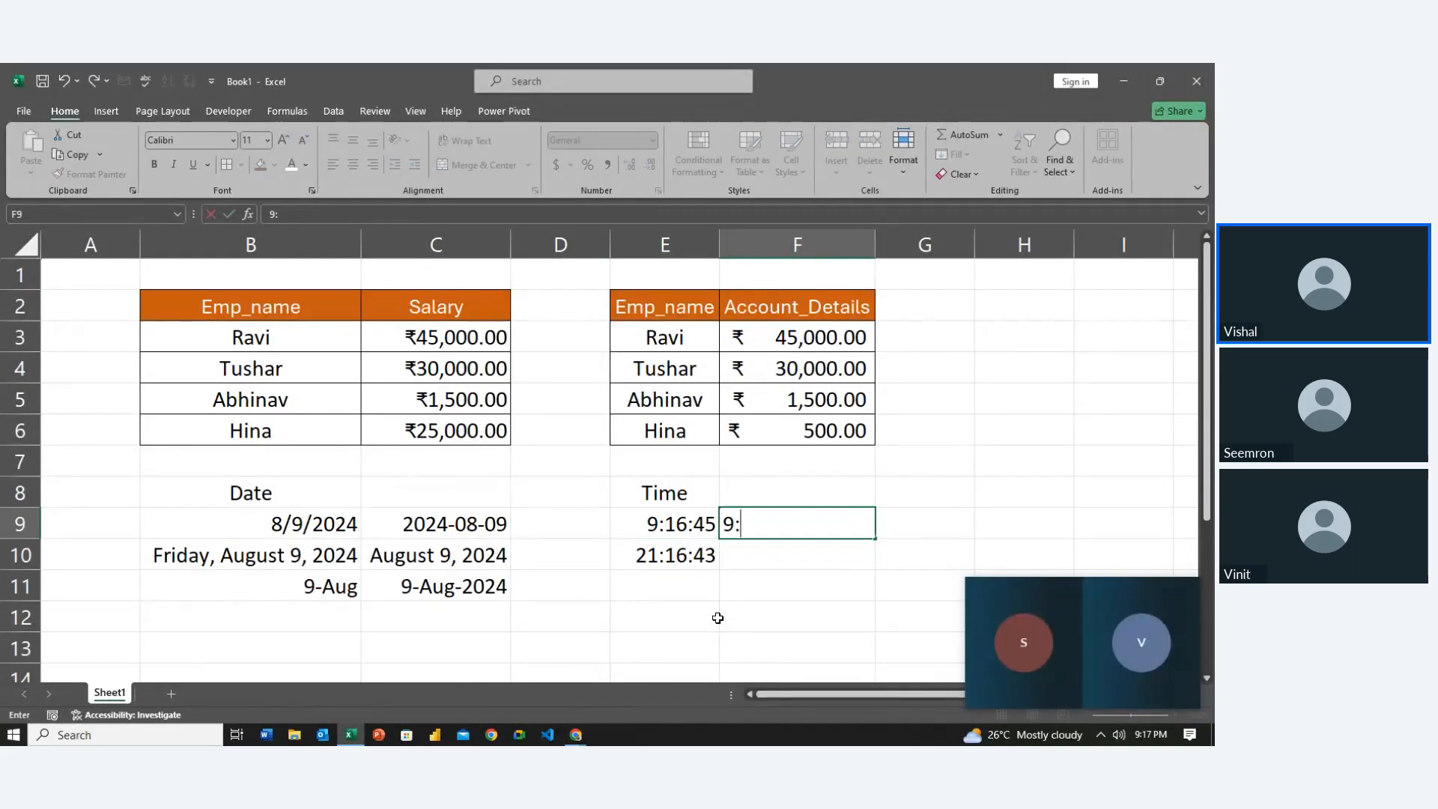
{"action": "type", "text": ":16:45"}
{"action": "key", "text": "ctrl+Return"}
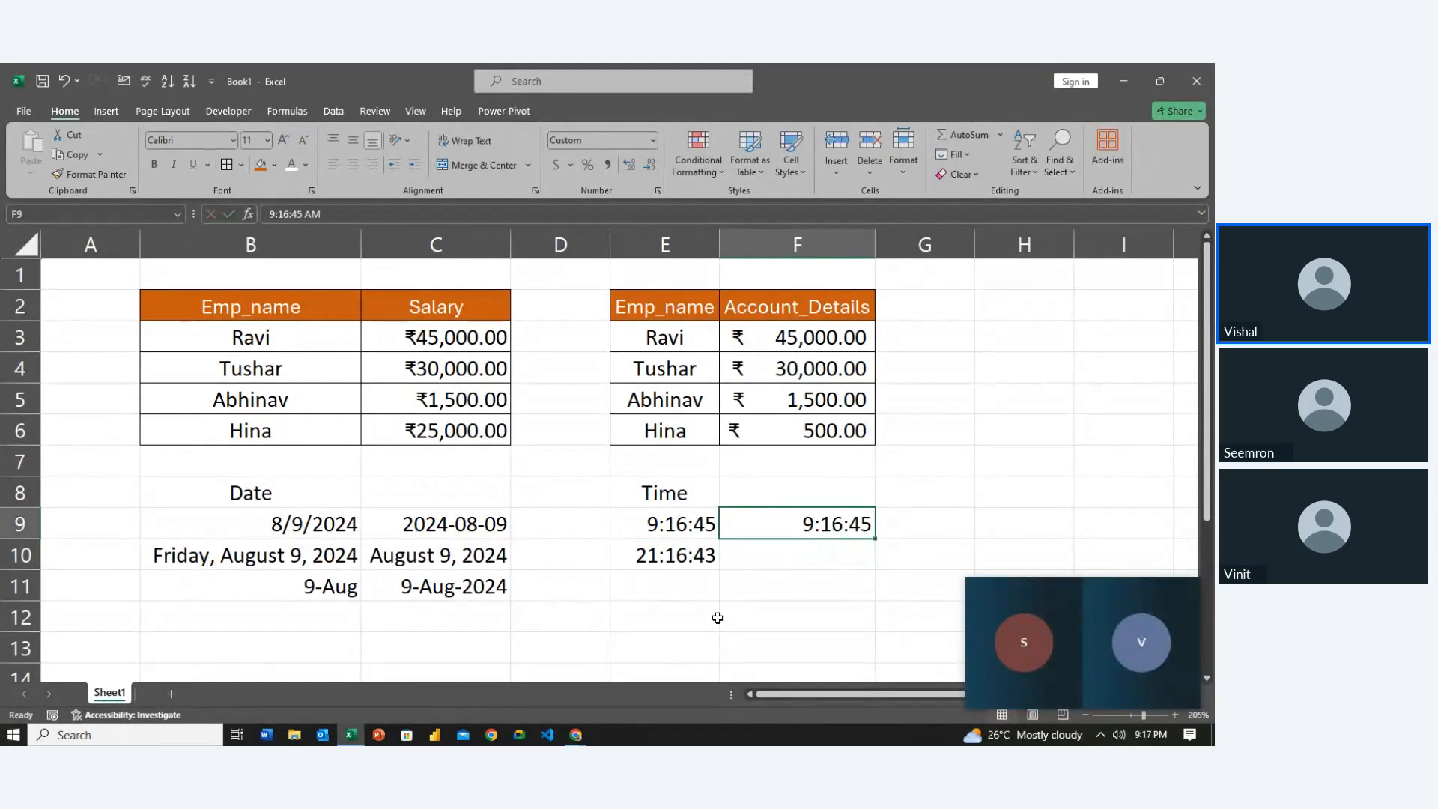
{"action": "key", "text": "ctrl+1"}
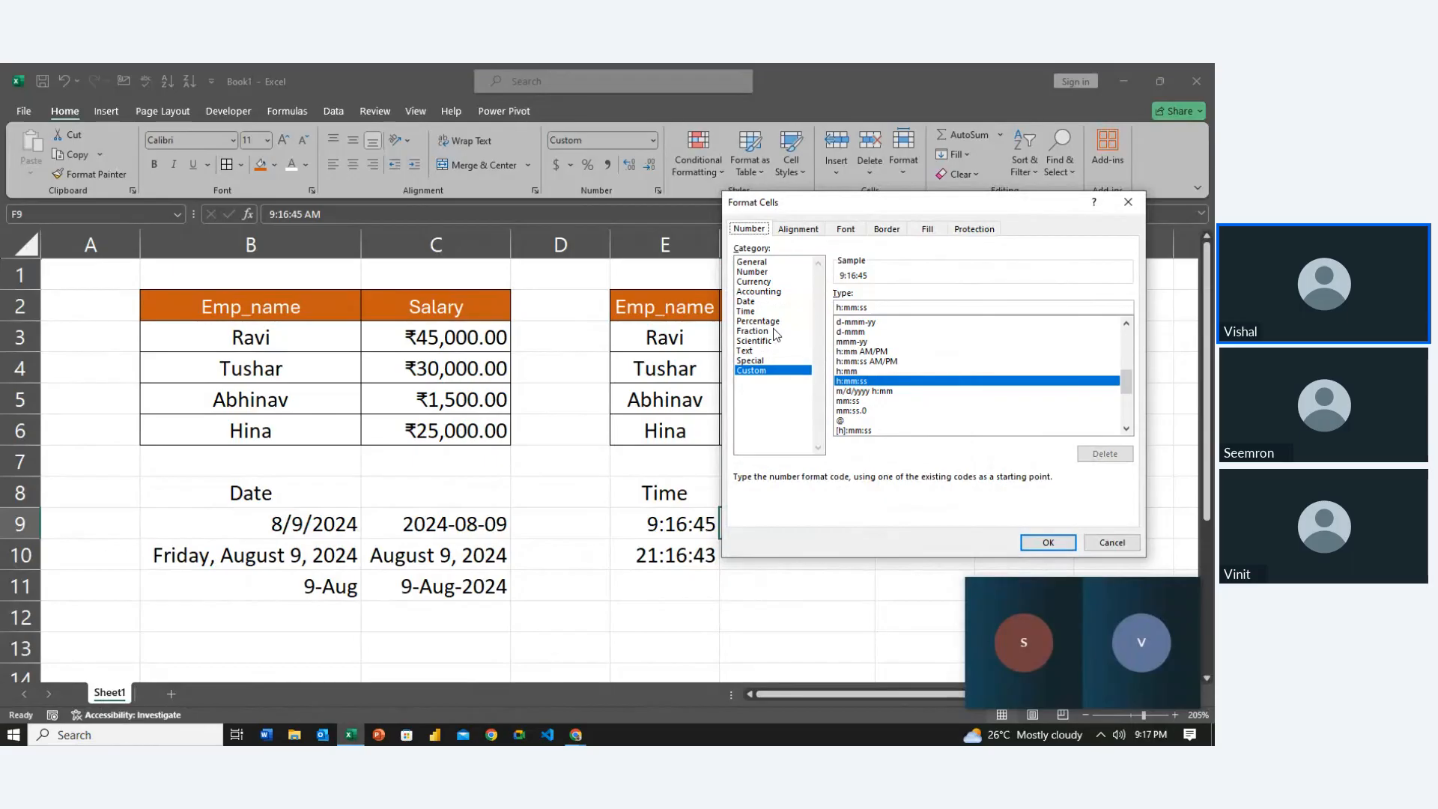
{"action": "left_click", "coordinate": [748, 311]}
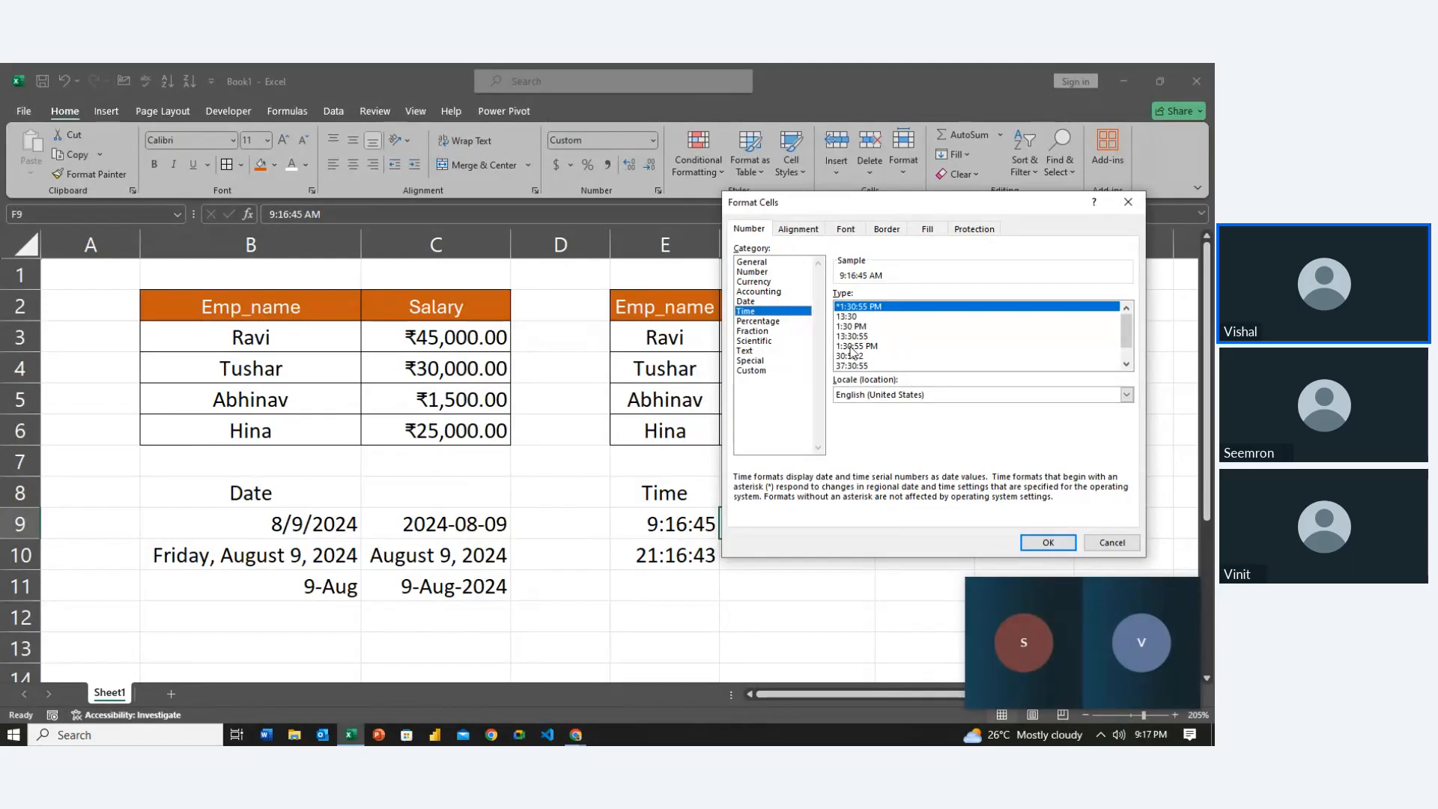
{"action": "left_click", "coordinate": [854, 347]}
{"action": "left_click", "coordinate": [1046, 542]}
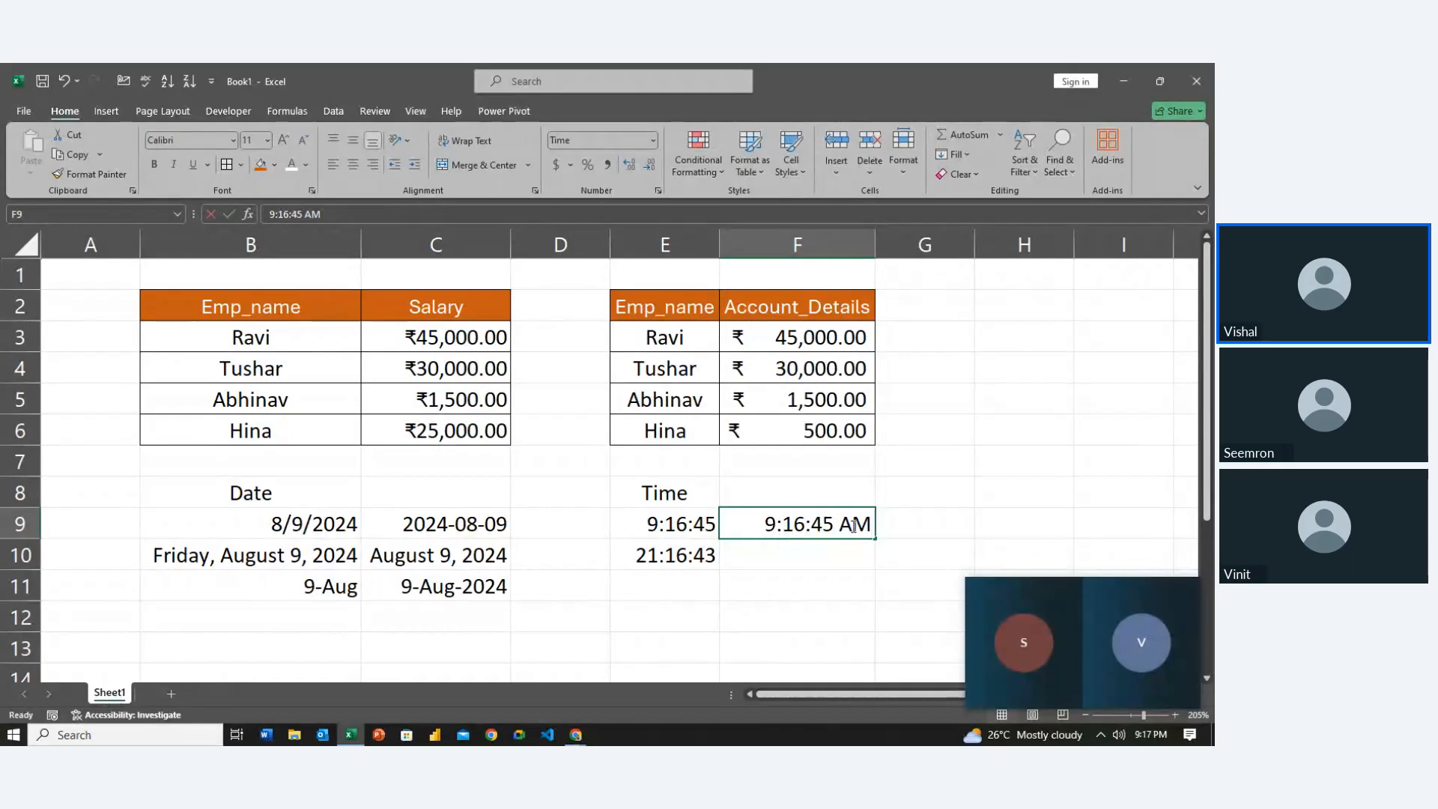
{"action": "double_click", "coordinate": [854, 526]}
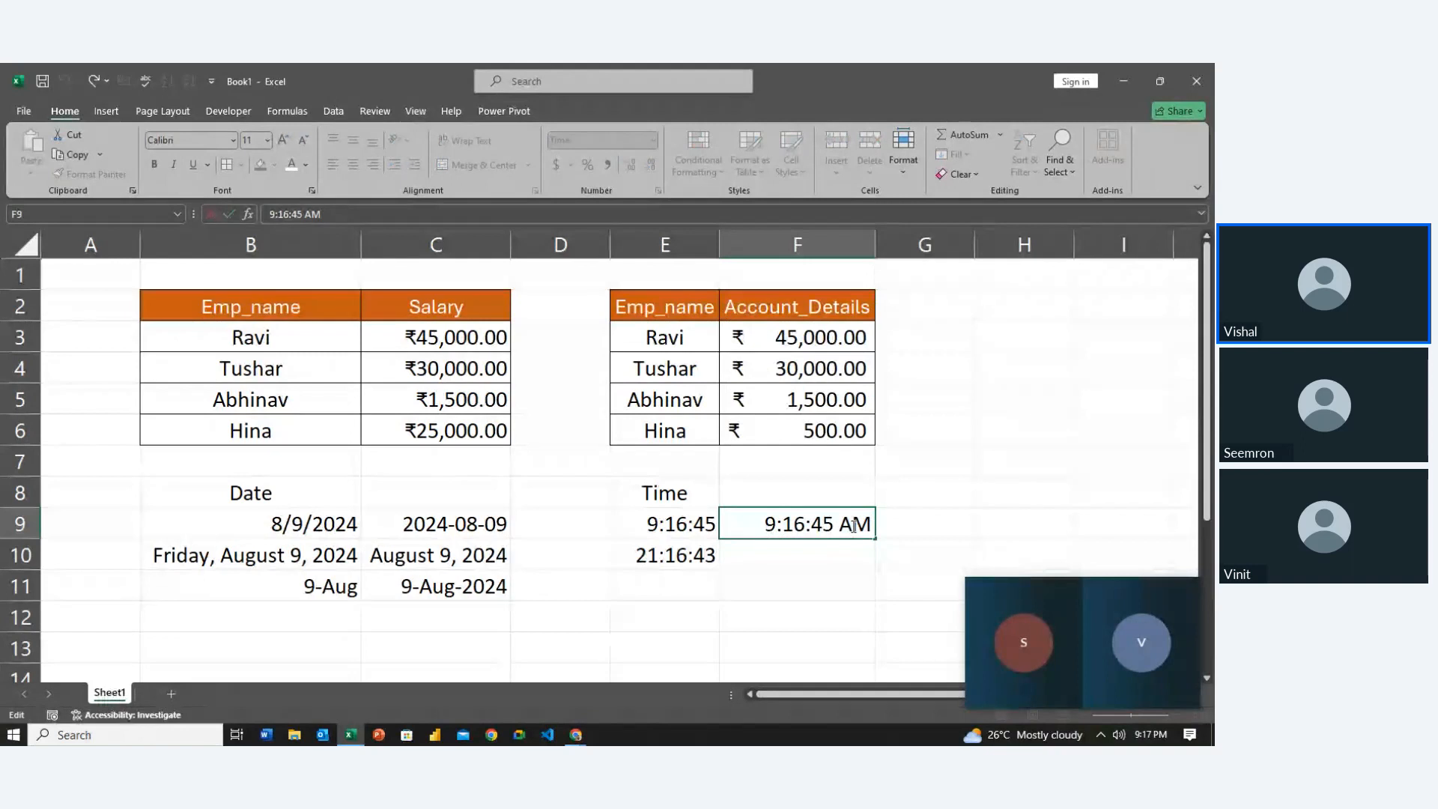
{"action": "key", "text": "Return"}
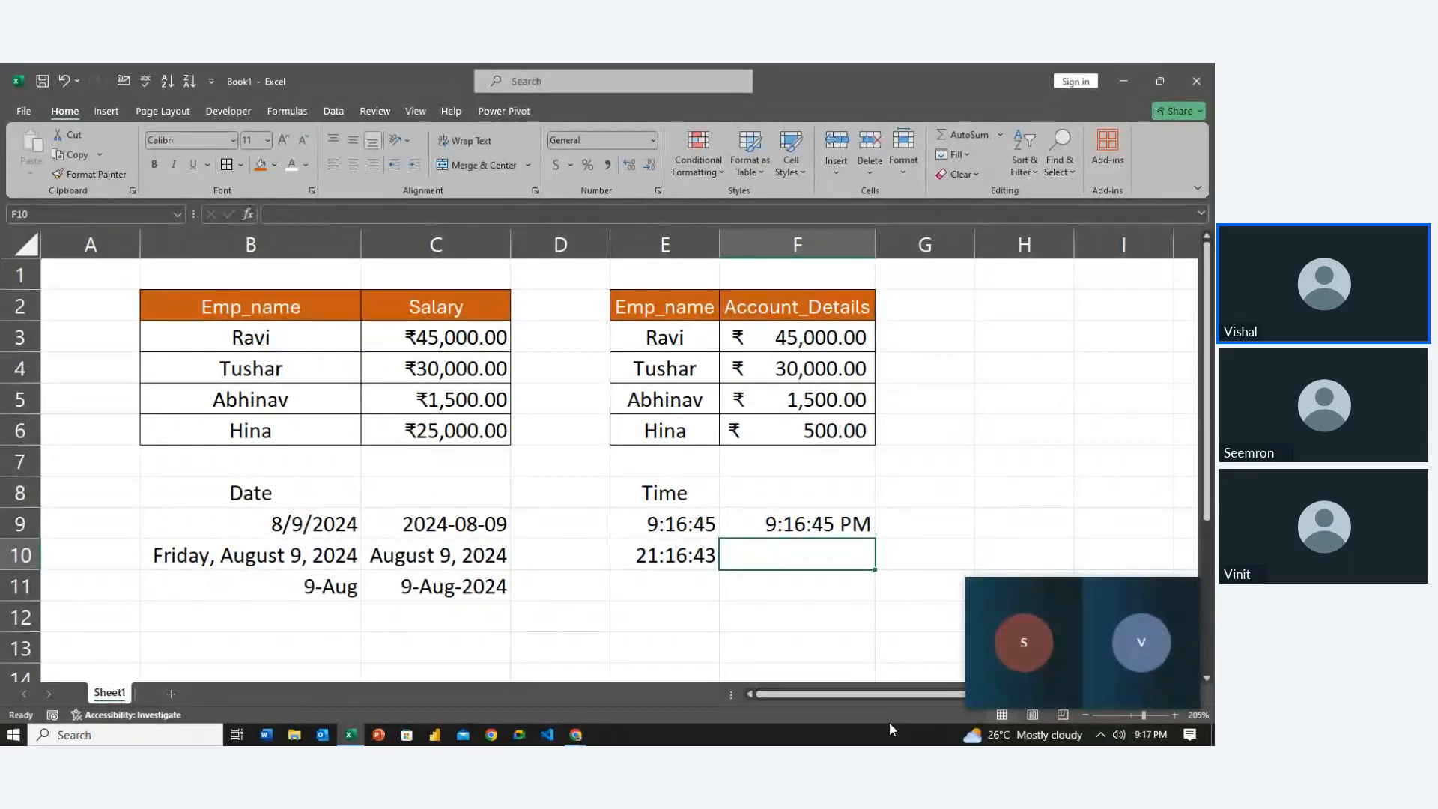
Enter 7:56:23 in F10 and change its AM to PM so it shows 19:56:23
{"action": "type", "text": "7:"}
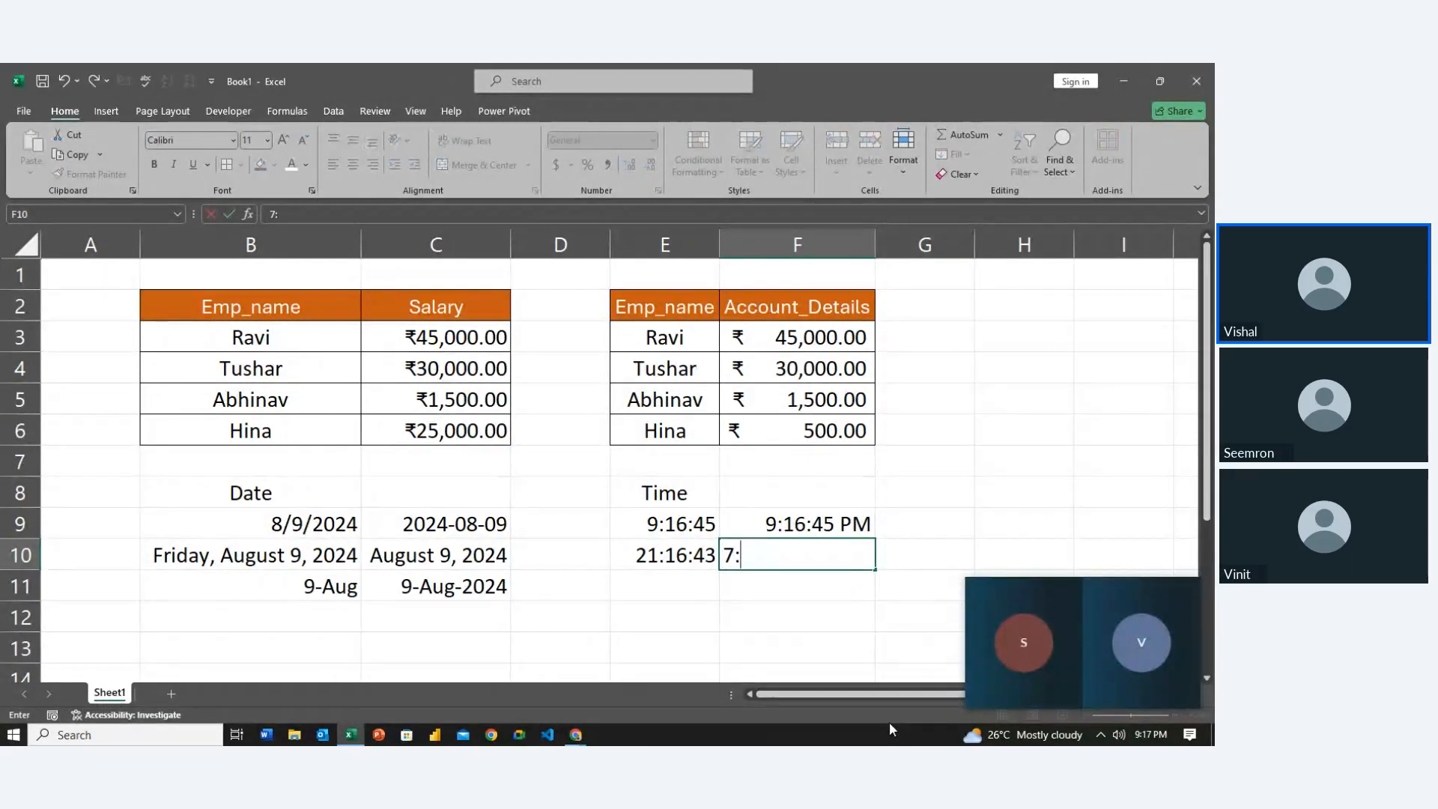
{"action": "type", "text": "56:23"}
{"action": "key", "text": "Return"}
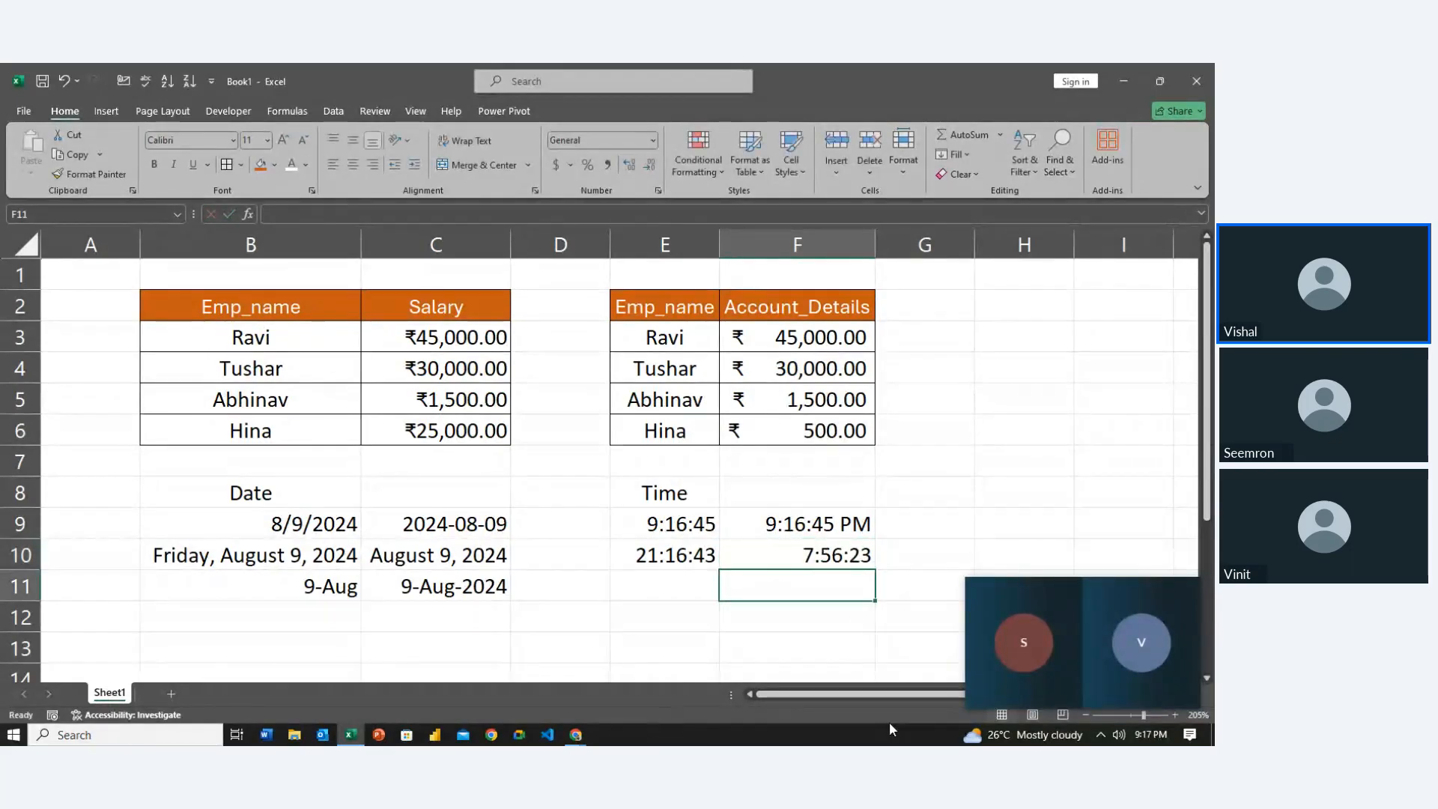
{"action": "key", "text": "Up"}
{"action": "key", "text": "F2"}
{"action": "key", "text": "Left"}
{"action": "key", "text": "Left"}
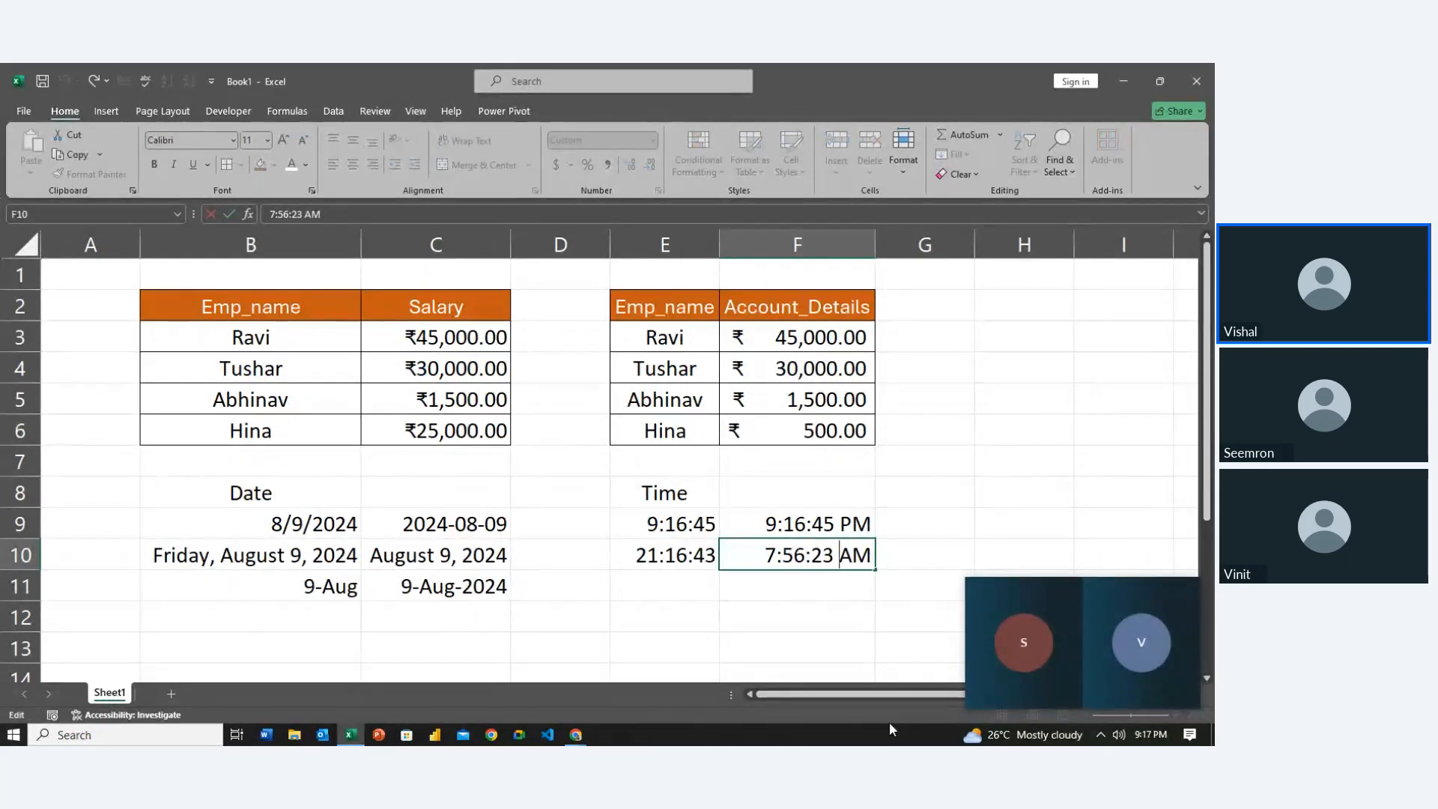
{"action": "key", "text": "Right"}
{"action": "key", "text": "BackSpace"}
{"action": "type", "text": "P"}
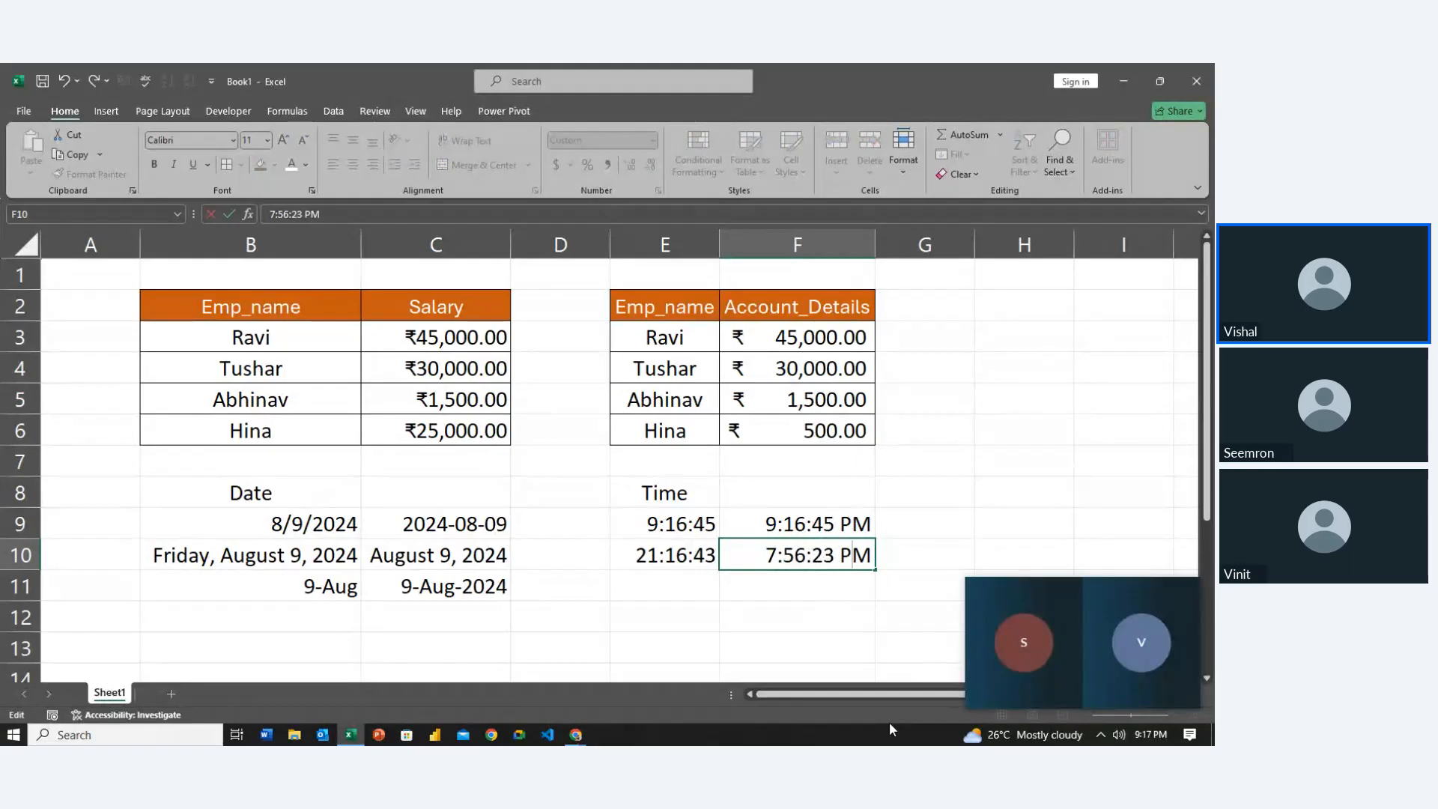
{"action": "key", "text": "Return"}
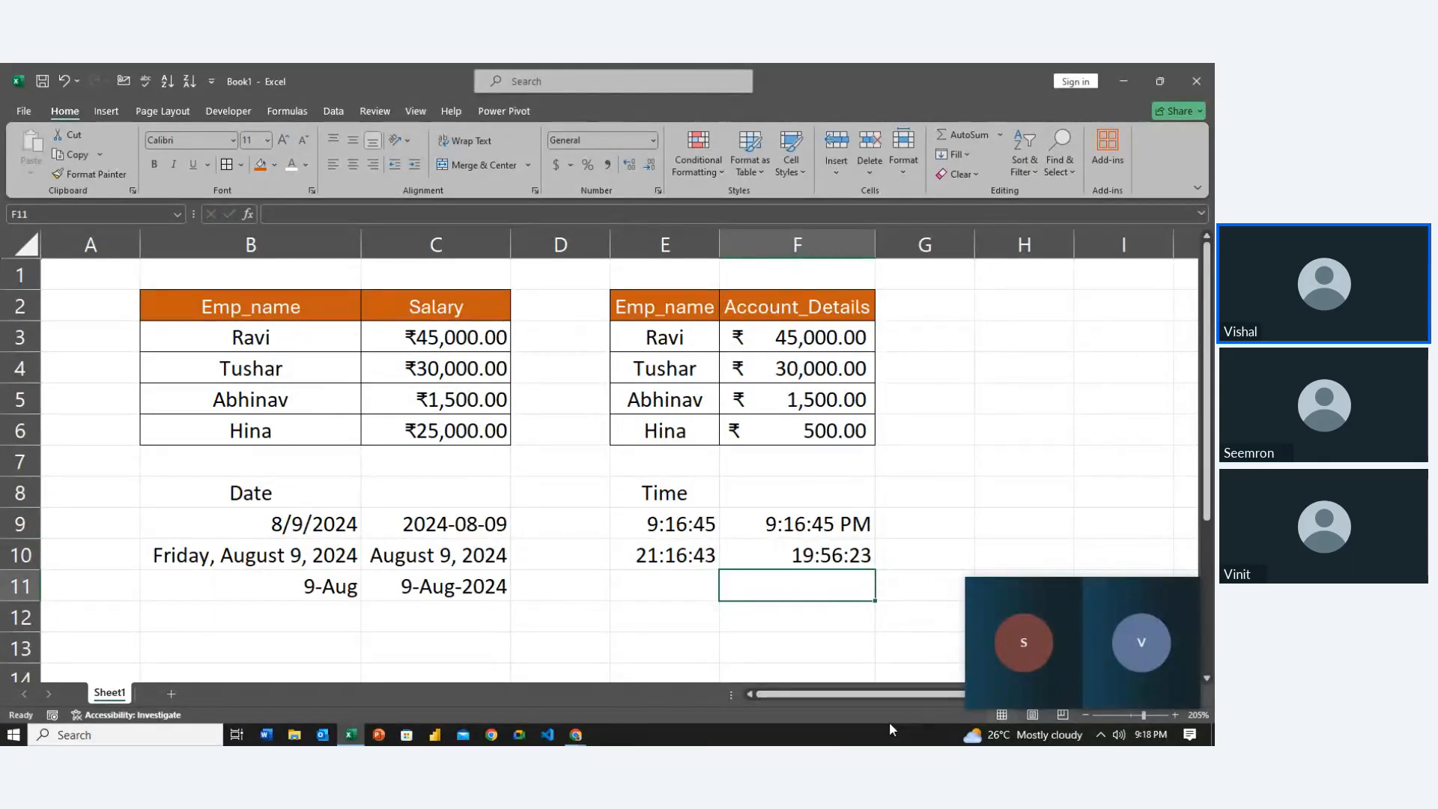
Review the time cells and move down to B13 for the next block
{"action": "key", "text": "Left"}
{"action": "key", "text": "Left"}
{"action": "key", "text": "Up"}
{"action": "key", "text": "Right"}
{"action": "key", "text": "Up"}
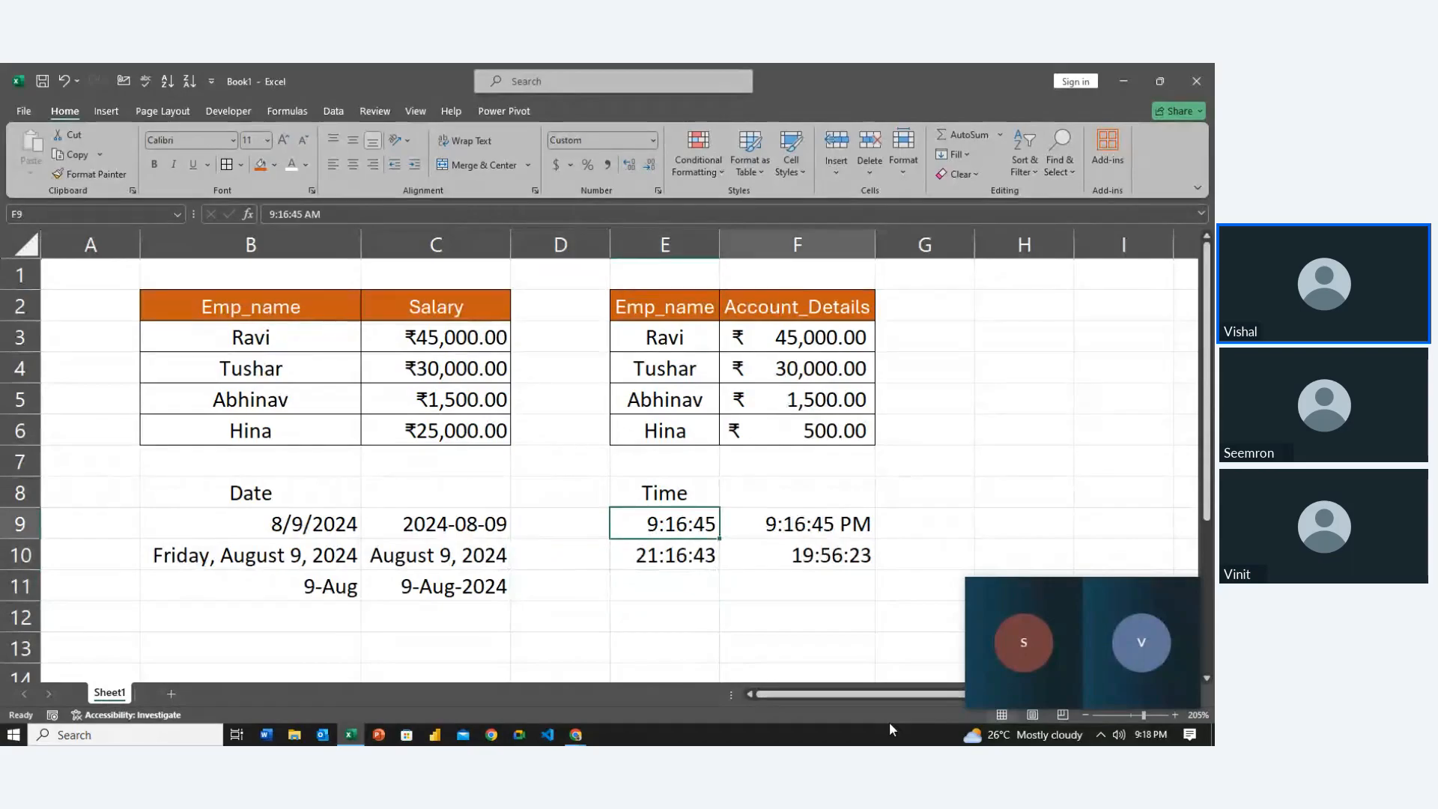
{"action": "key", "text": "Right"}
{"action": "key", "text": "Right"}
{"action": "key", "text": "Left"}
{"action": "key", "text": "Down"}
{"action": "key", "text": "Down"}
{"action": "key", "text": "Left"}
{"action": "key", "text": "Left"}
{"action": "key", "text": "Left"}
{"action": "key", "text": "Right"}
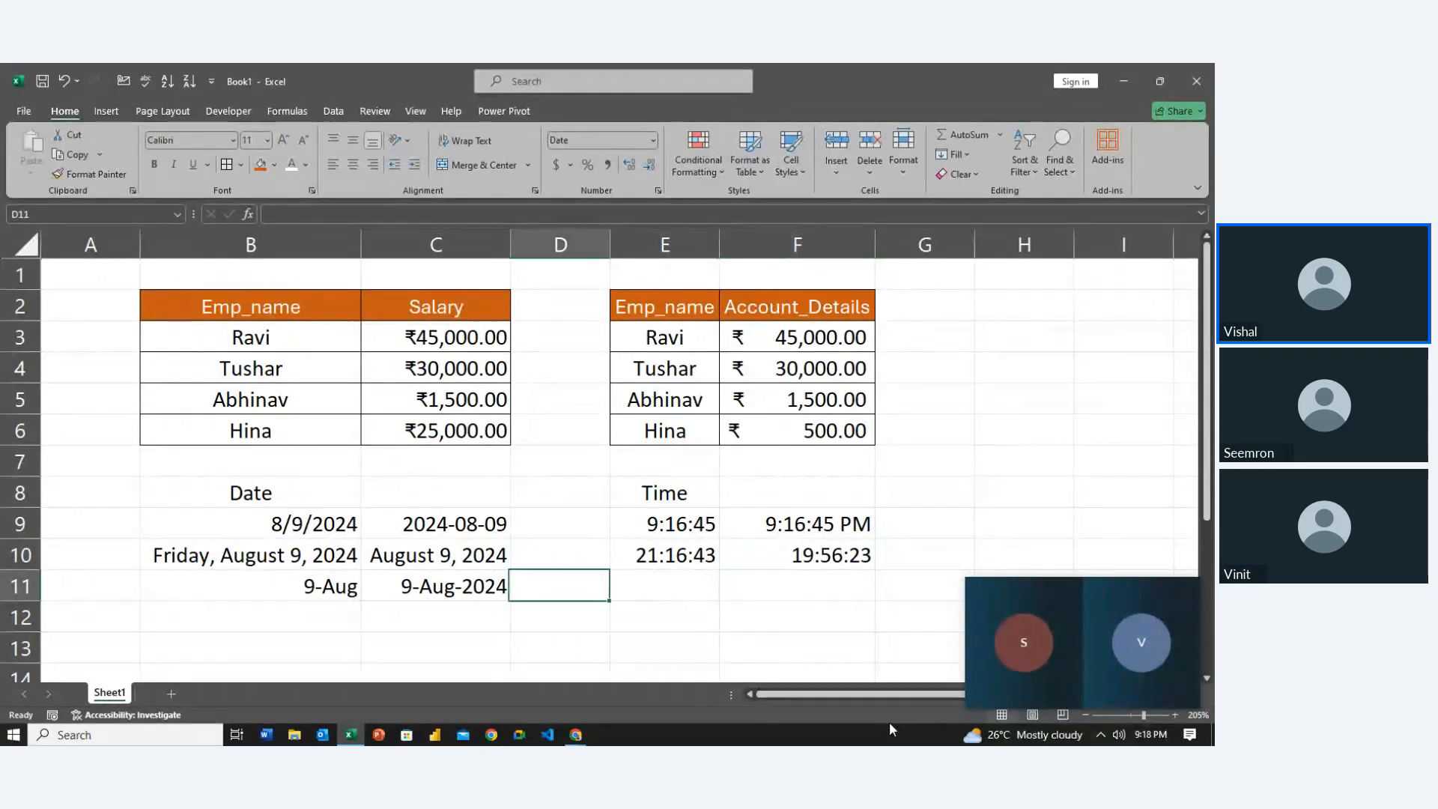
{"action": "key", "text": "Right"}
{"action": "key", "text": "Up"}
{"action": "key", "text": "Right"}
{"action": "key", "text": "Left"}
{"action": "key", "text": "Up"}
{"action": "key", "text": "Right"}
{"action": "key", "text": "Left"}
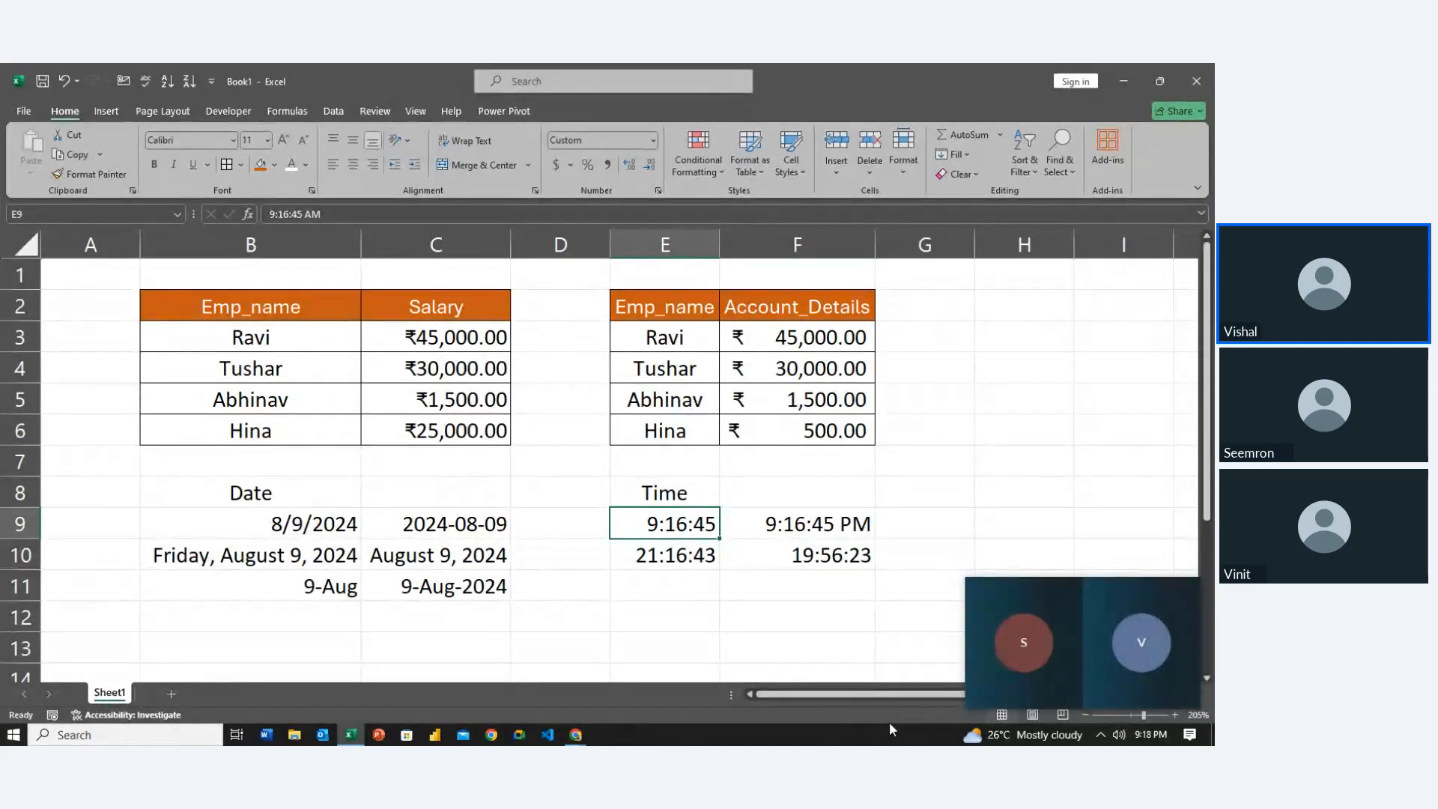
{"action": "key", "text": "Down"}
{"action": "key", "text": "Down"}
{"action": "key", "text": "Down"}
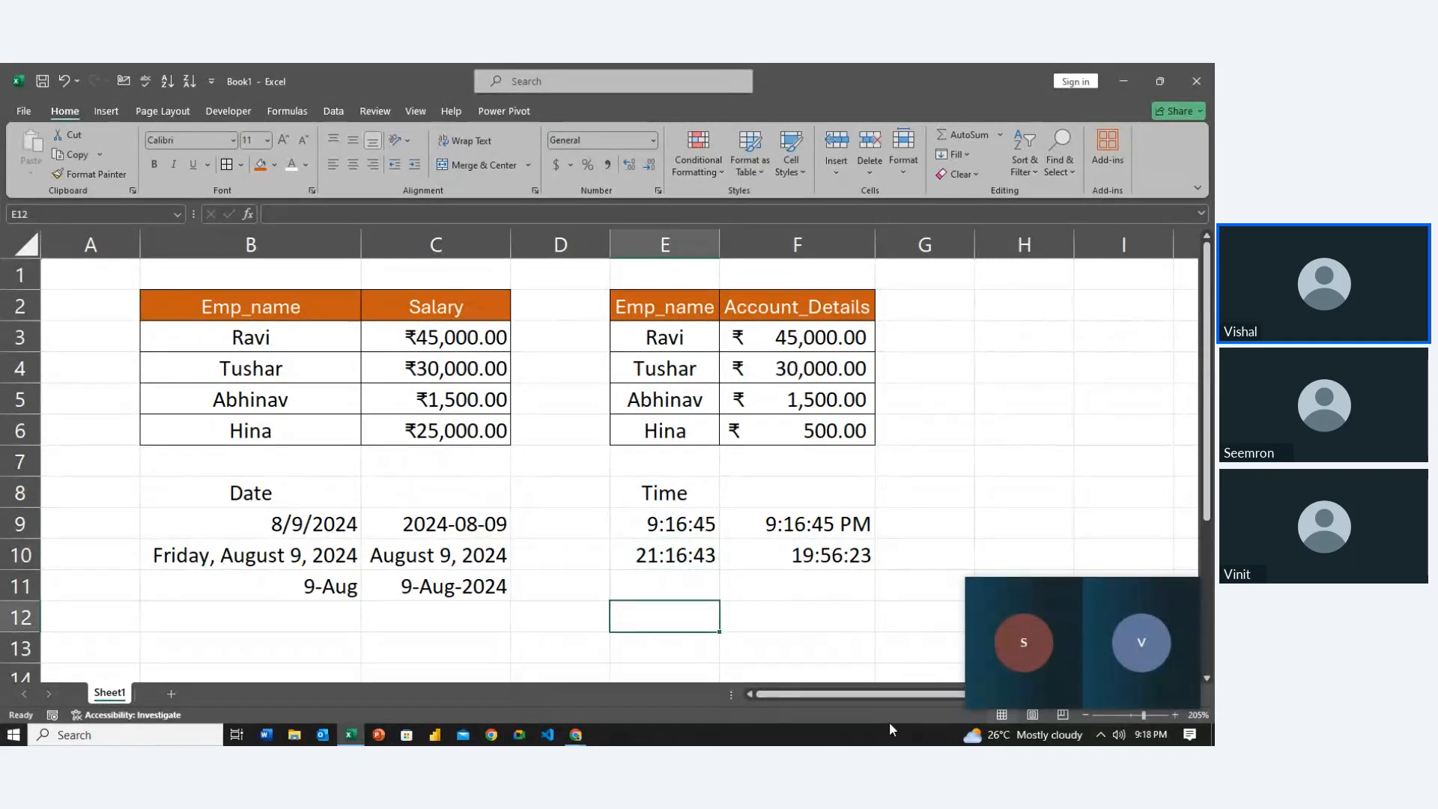
{"action": "key", "text": "Left"}
{"action": "key", "text": "Down"}
{"action": "key", "text": "Left"}
{"action": "key", "text": "Left"}
{"action": "key", "text": "Down"}
{"action": "key", "text": "Up"}
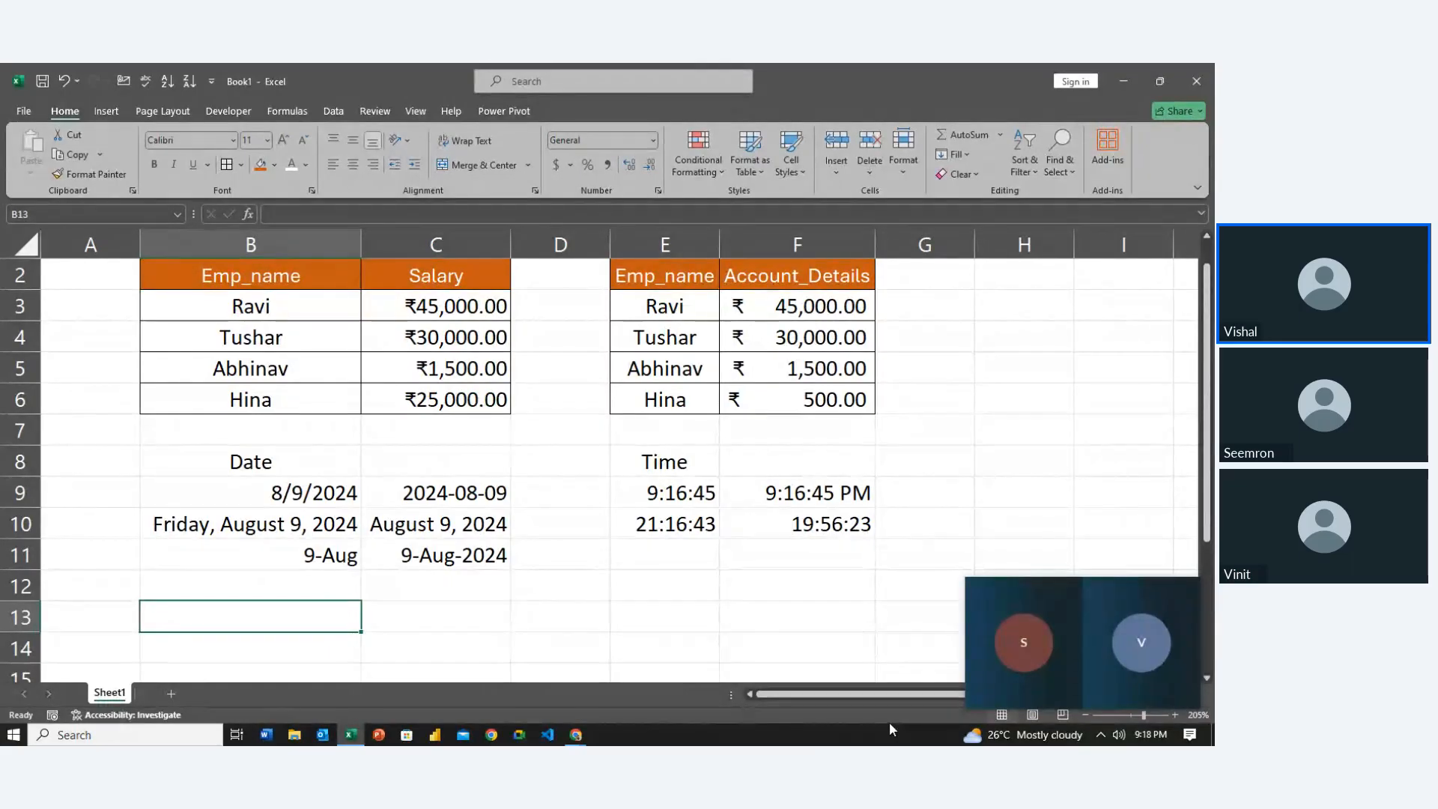
Add a Percentage heading in B13 and enter 0.967 in B14
{"action": "key", "text": "ctrl+1"}
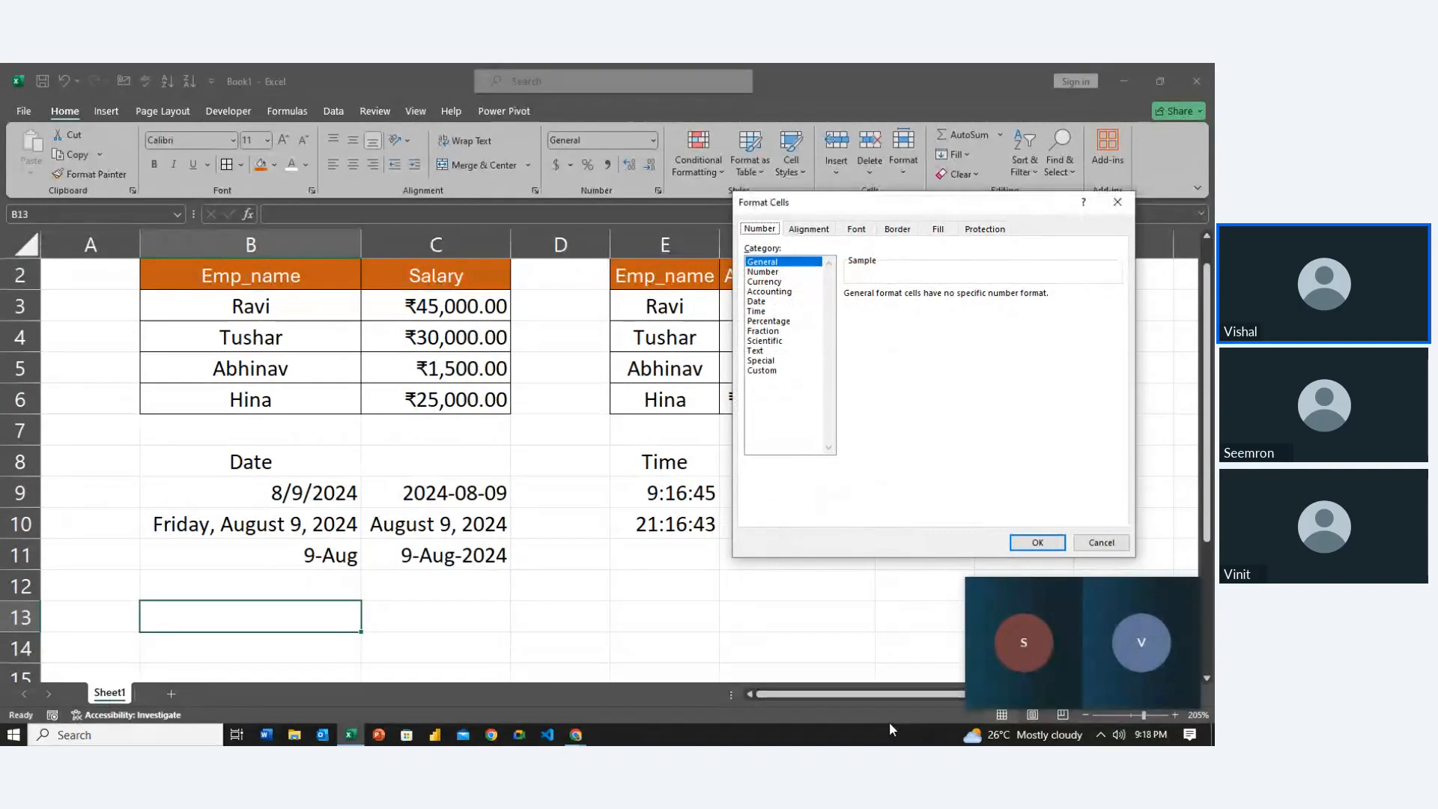
{"action": "key", "text": "Escape"}
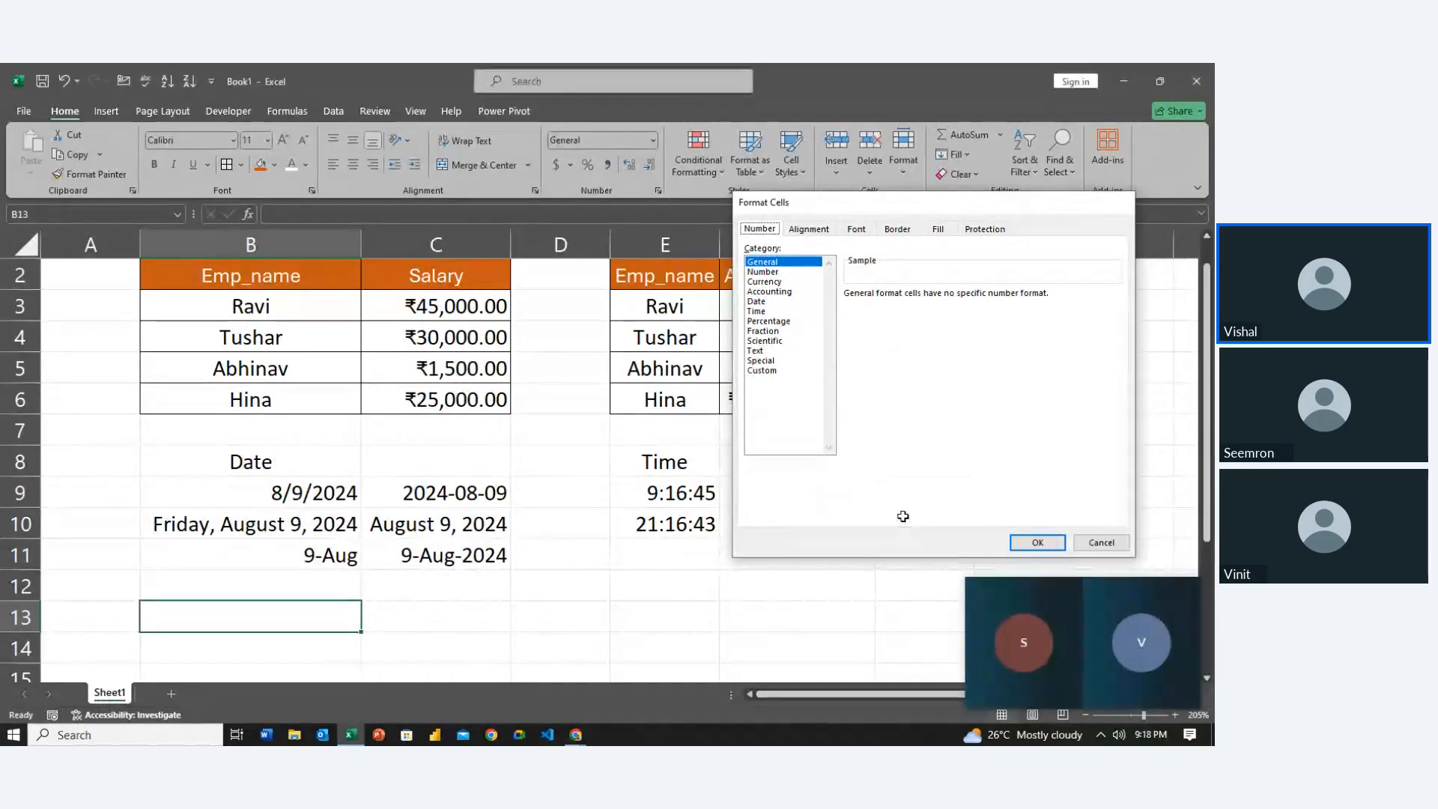
{"action": "double_click", "coordinate": [220, 620]}
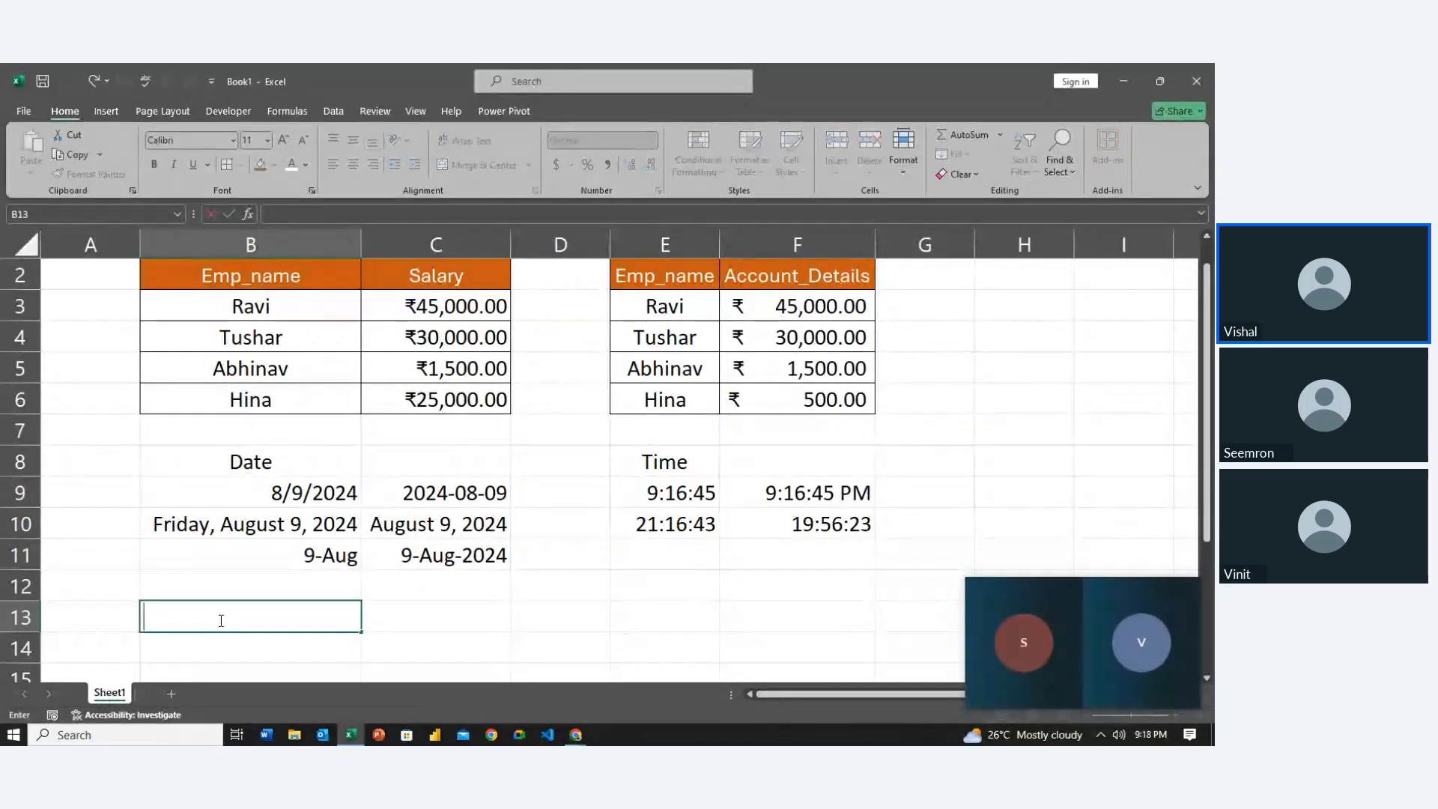
{"action": "type", "text": "Percentage"}
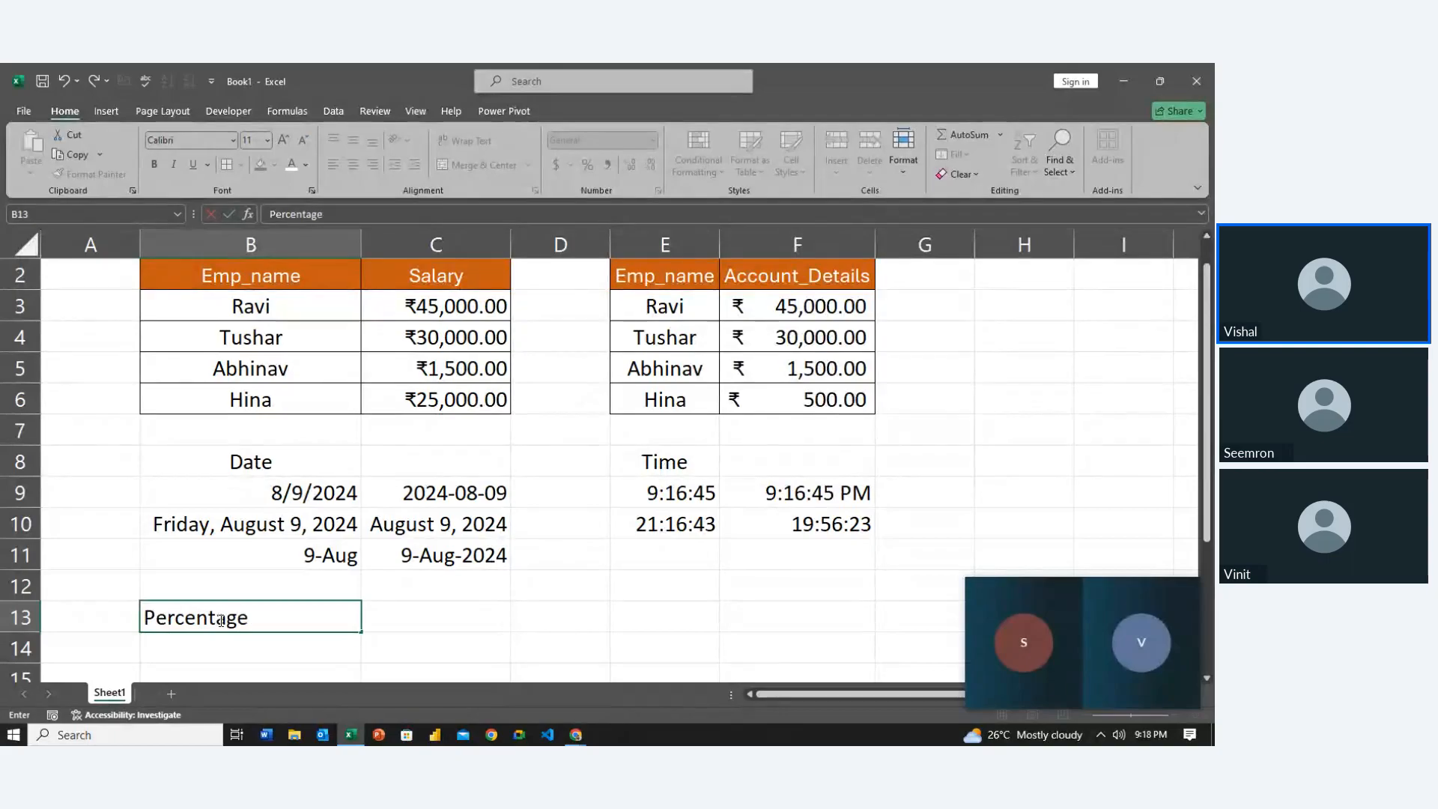
{"action": "key", "text": "Return"}
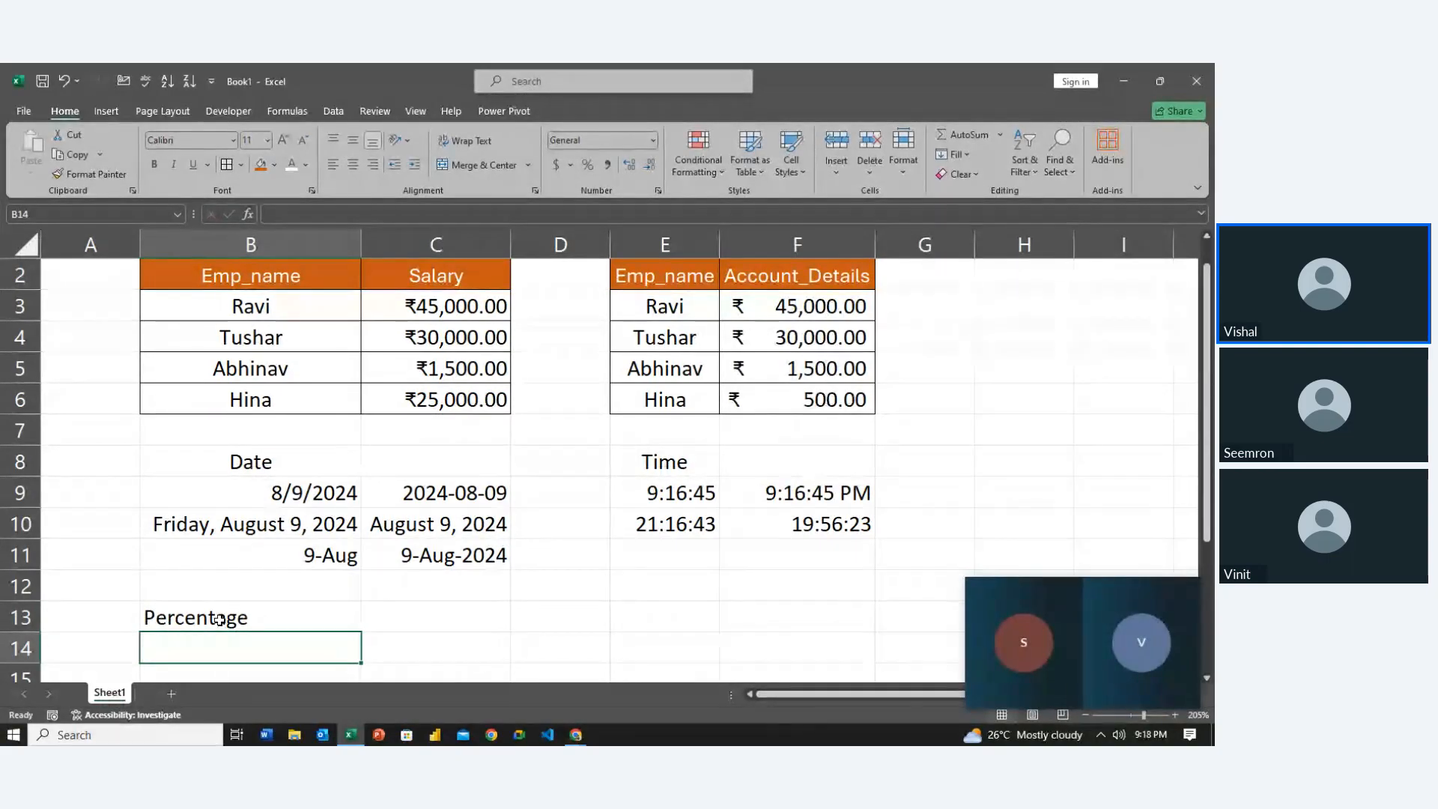
{"action": "type", "text": ".967"}
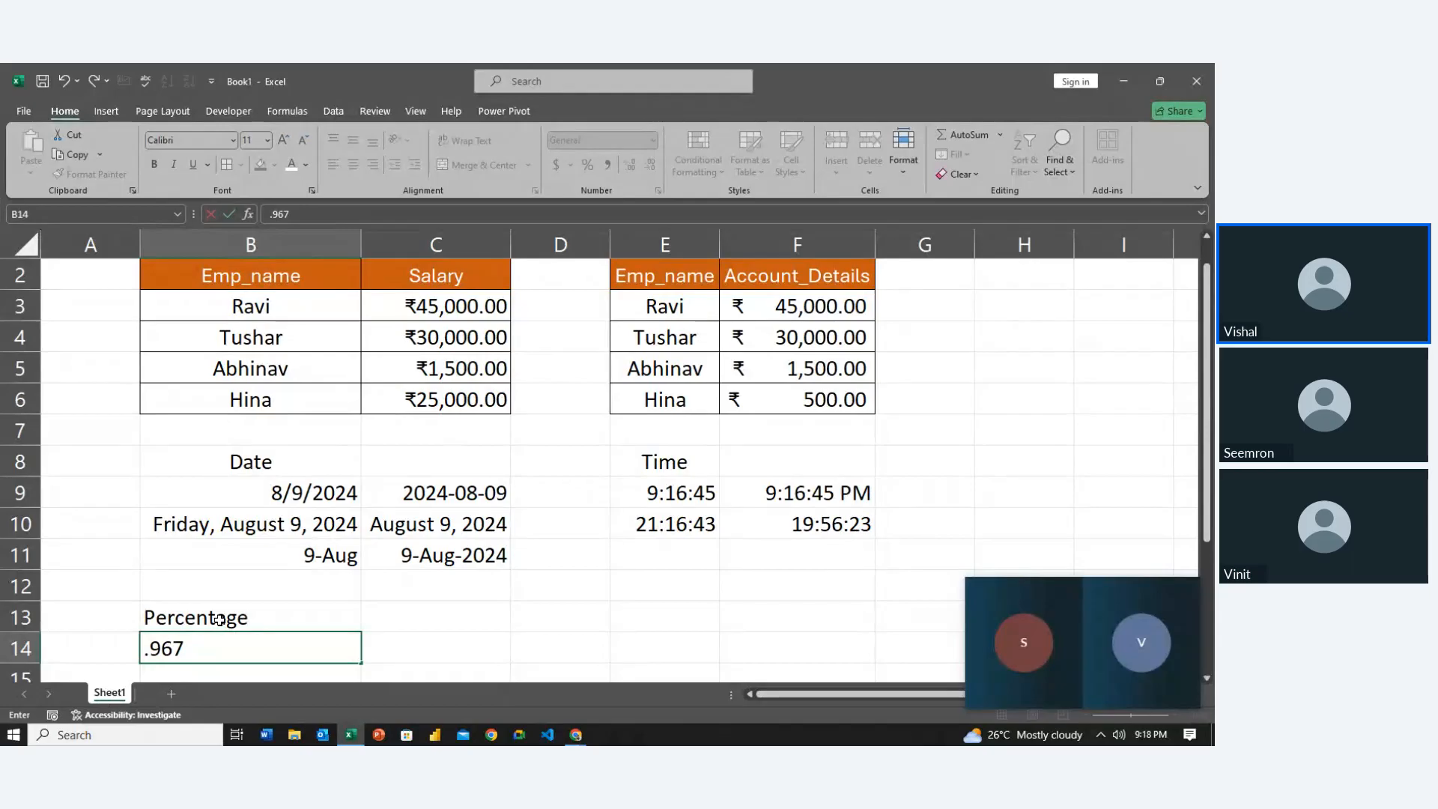
{"action": "key", "text": "Return"}
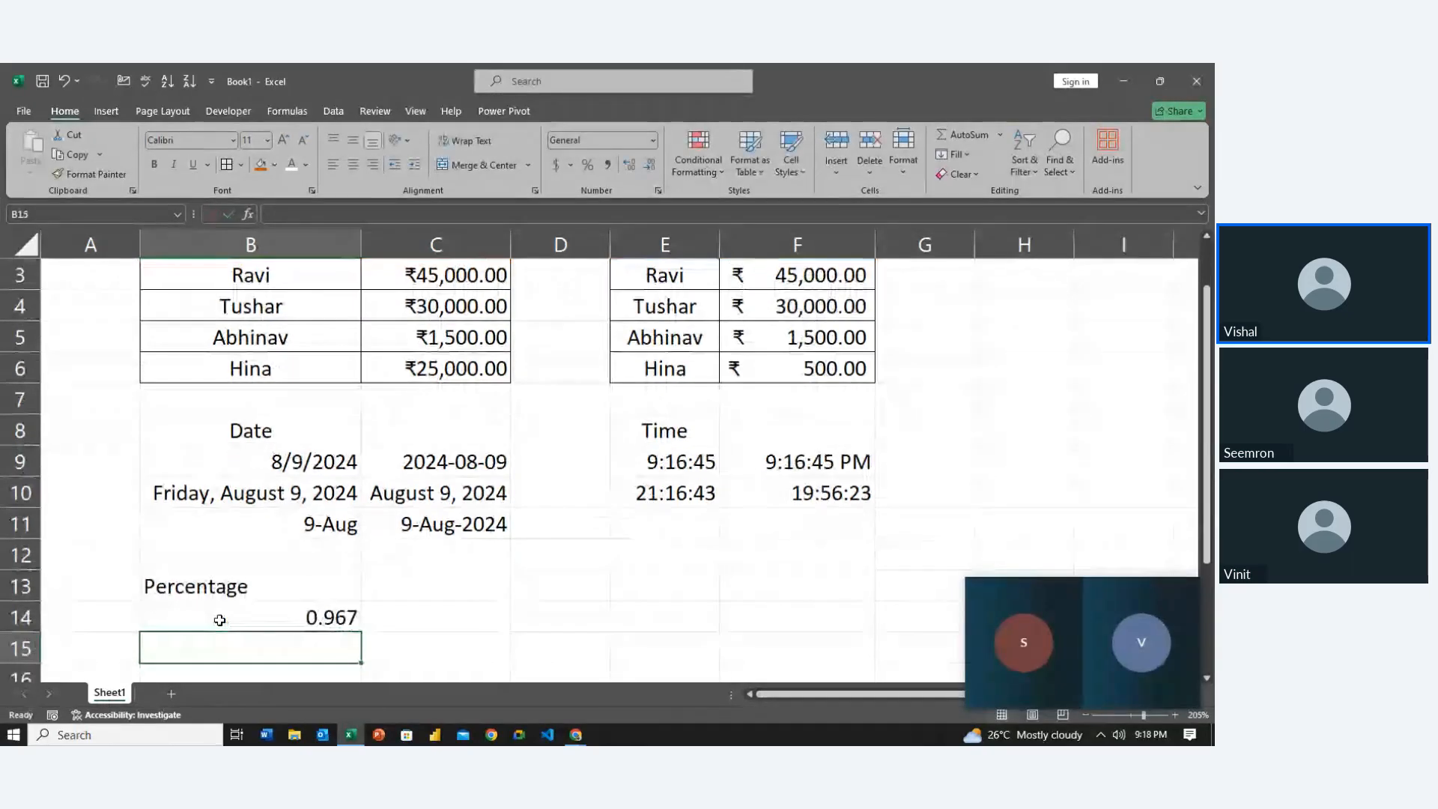
{"action": "left_click", "coordinate": [219, 620]}
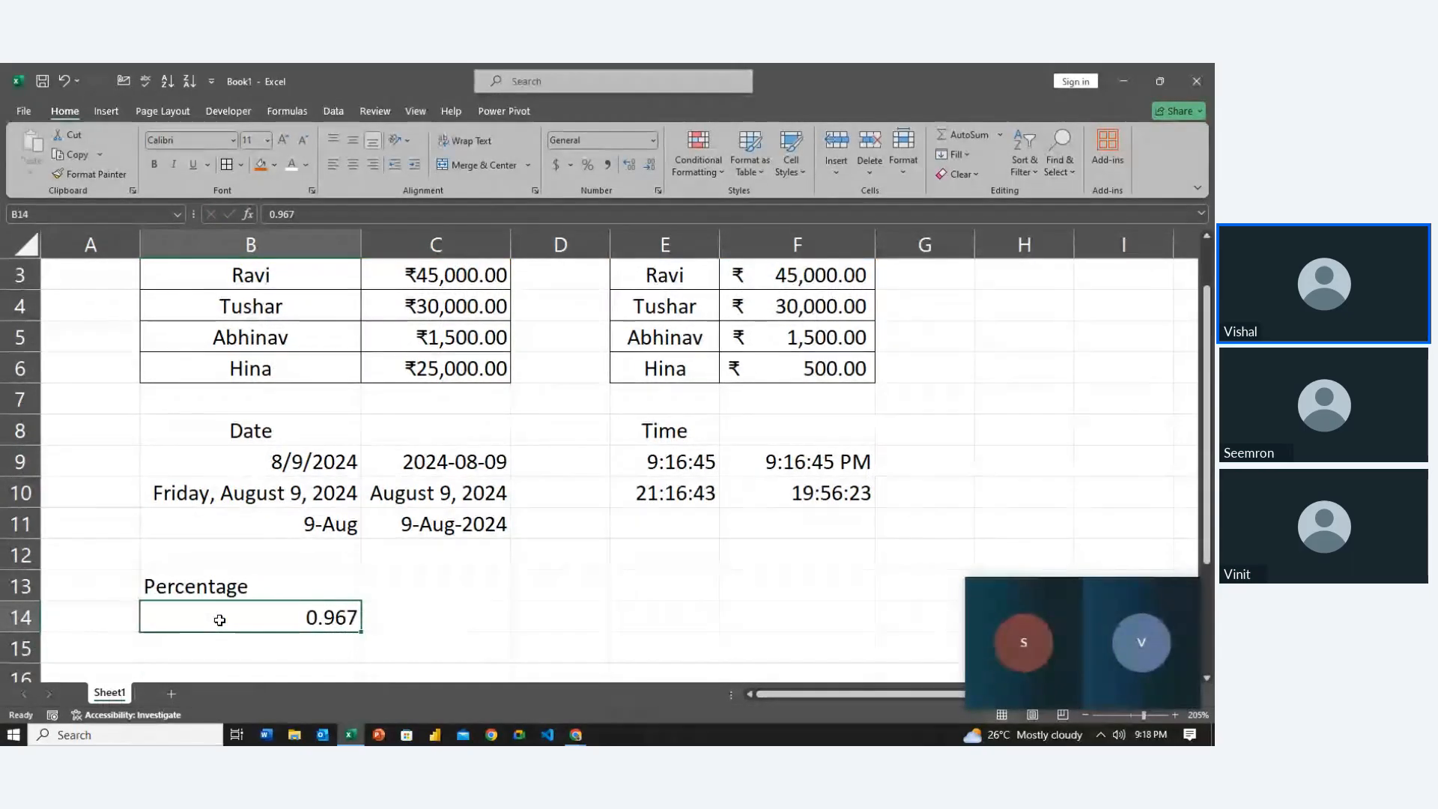
{"action": "left_click", "coordinate": [593, 170]}
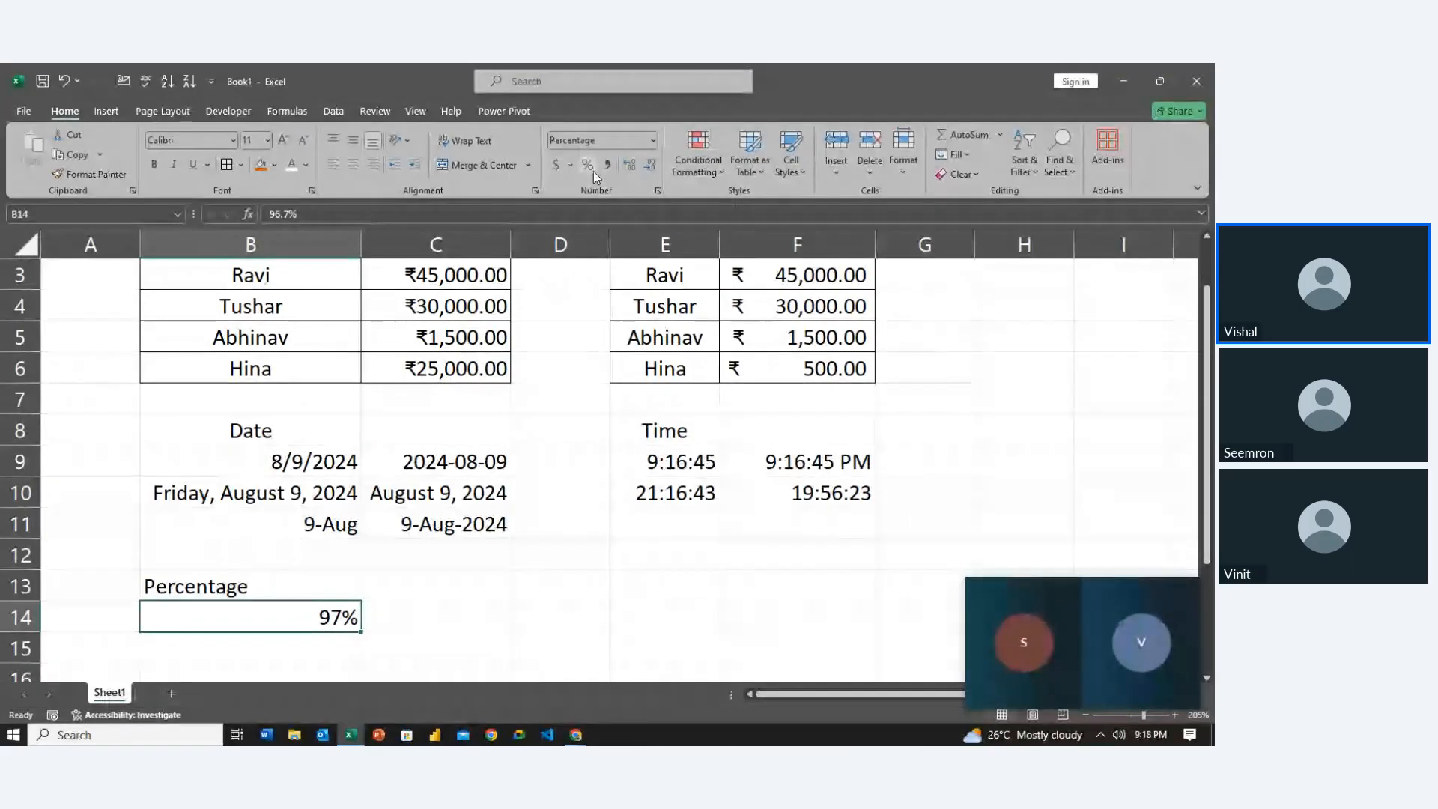
{"action": "key", "text": "ctrl+z"}
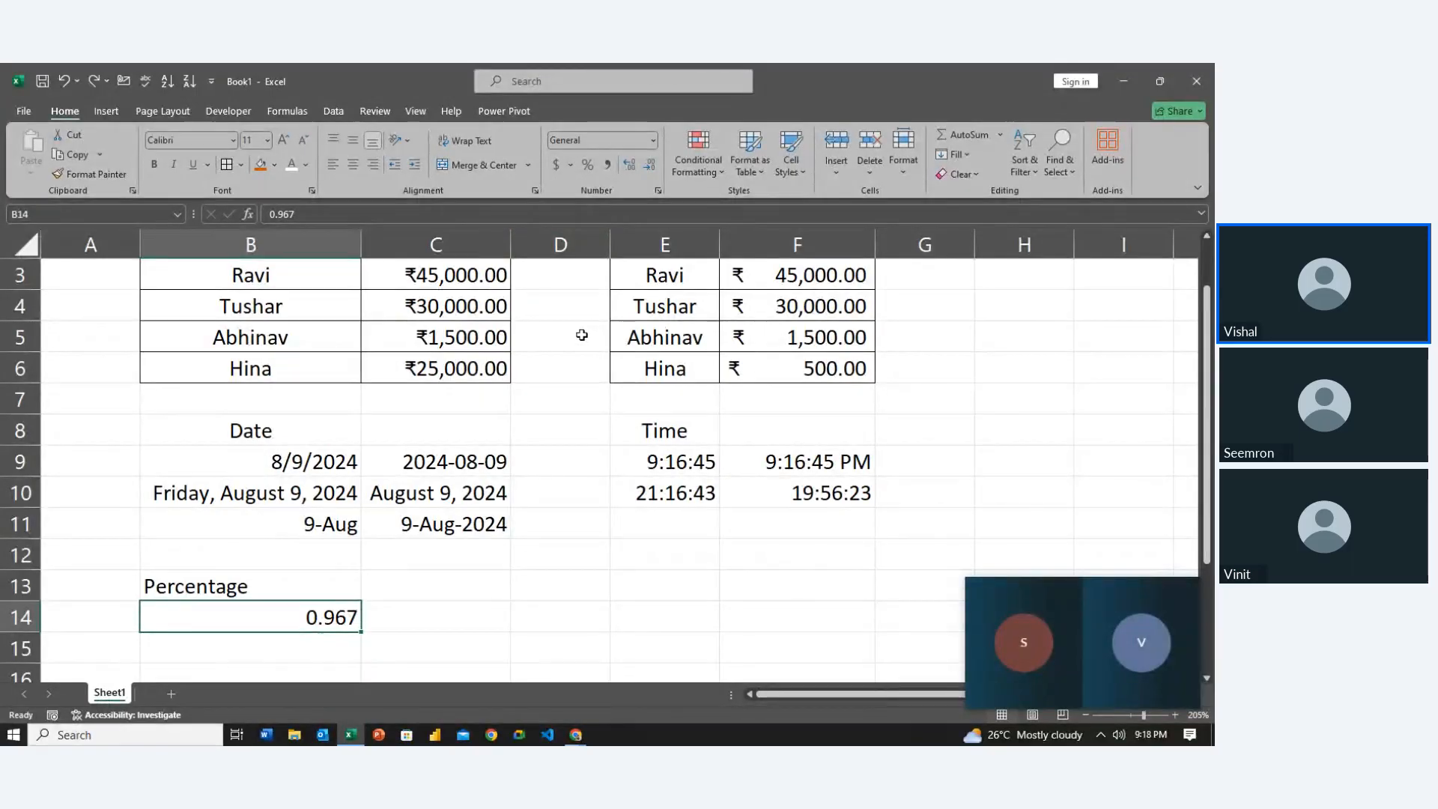
{"action": "key", "text": "ctrl+y"}
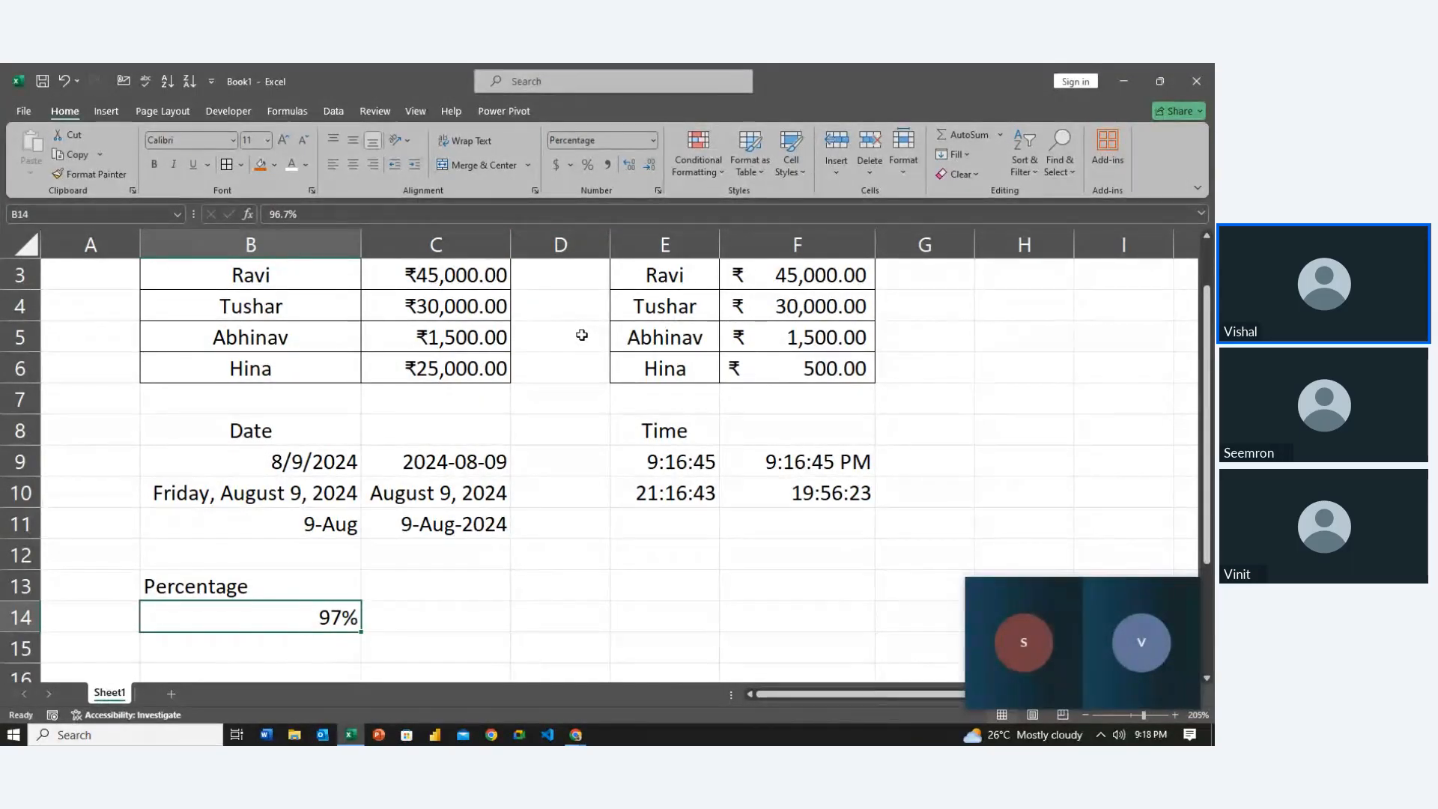
{"action": "key", "text": "ctrl+z"}
Format B14 as Percentage with 2 decimal places so 0.967 shows 96.70%
{"action": "key", "text": "ctrl+1"}
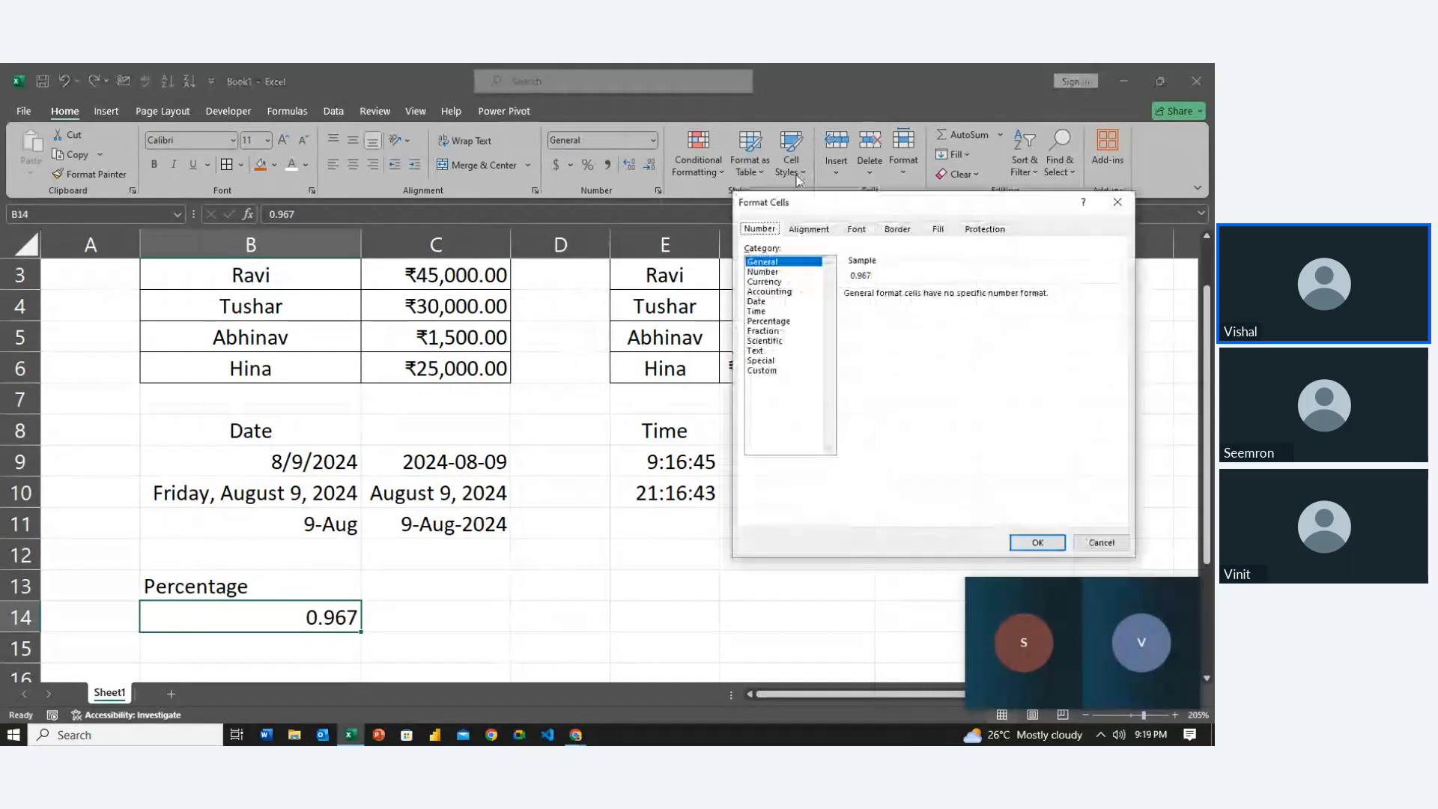
{"action": "left_click", "coordinate": [768, 320]}
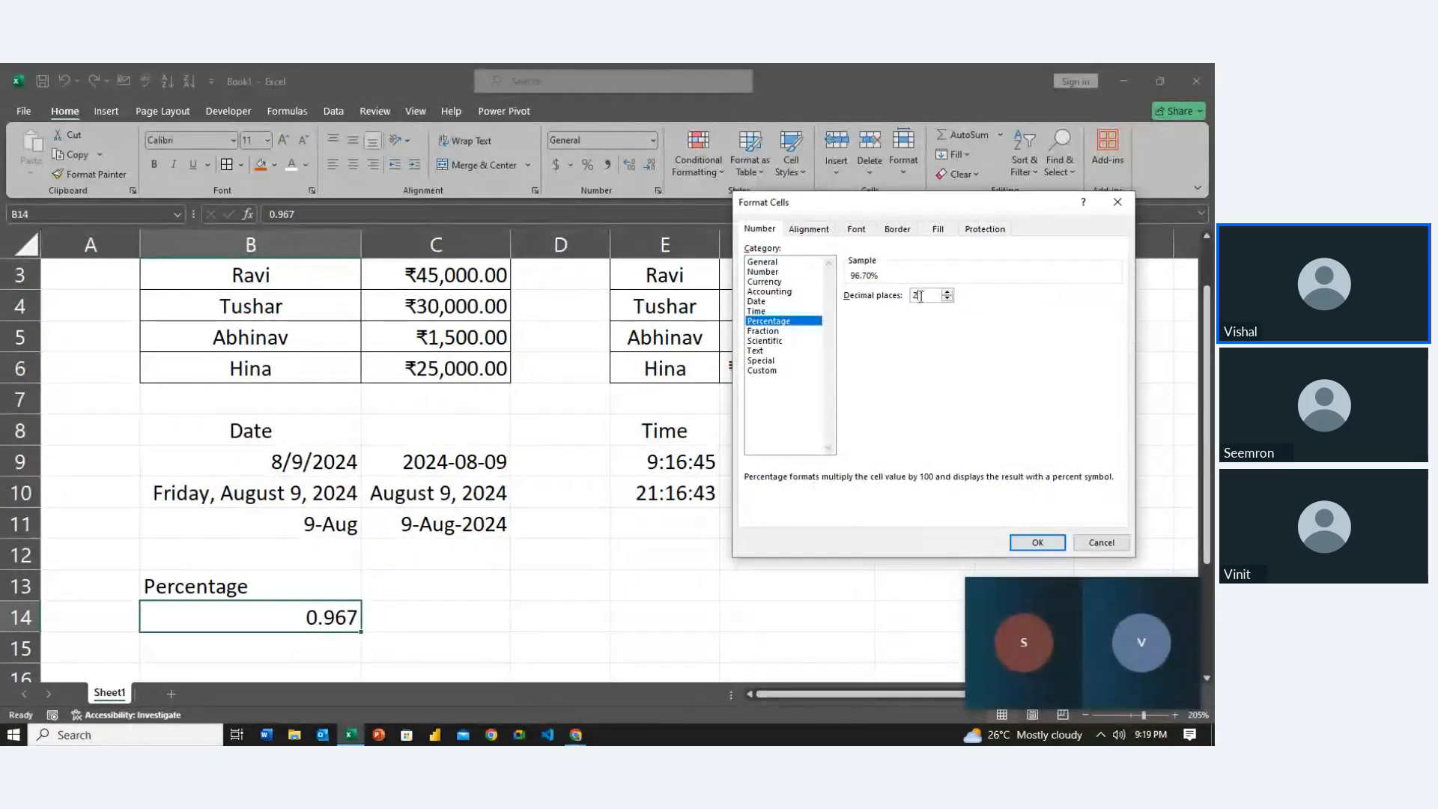
{"action": "left_click", "coordinate": [1037, 543]}
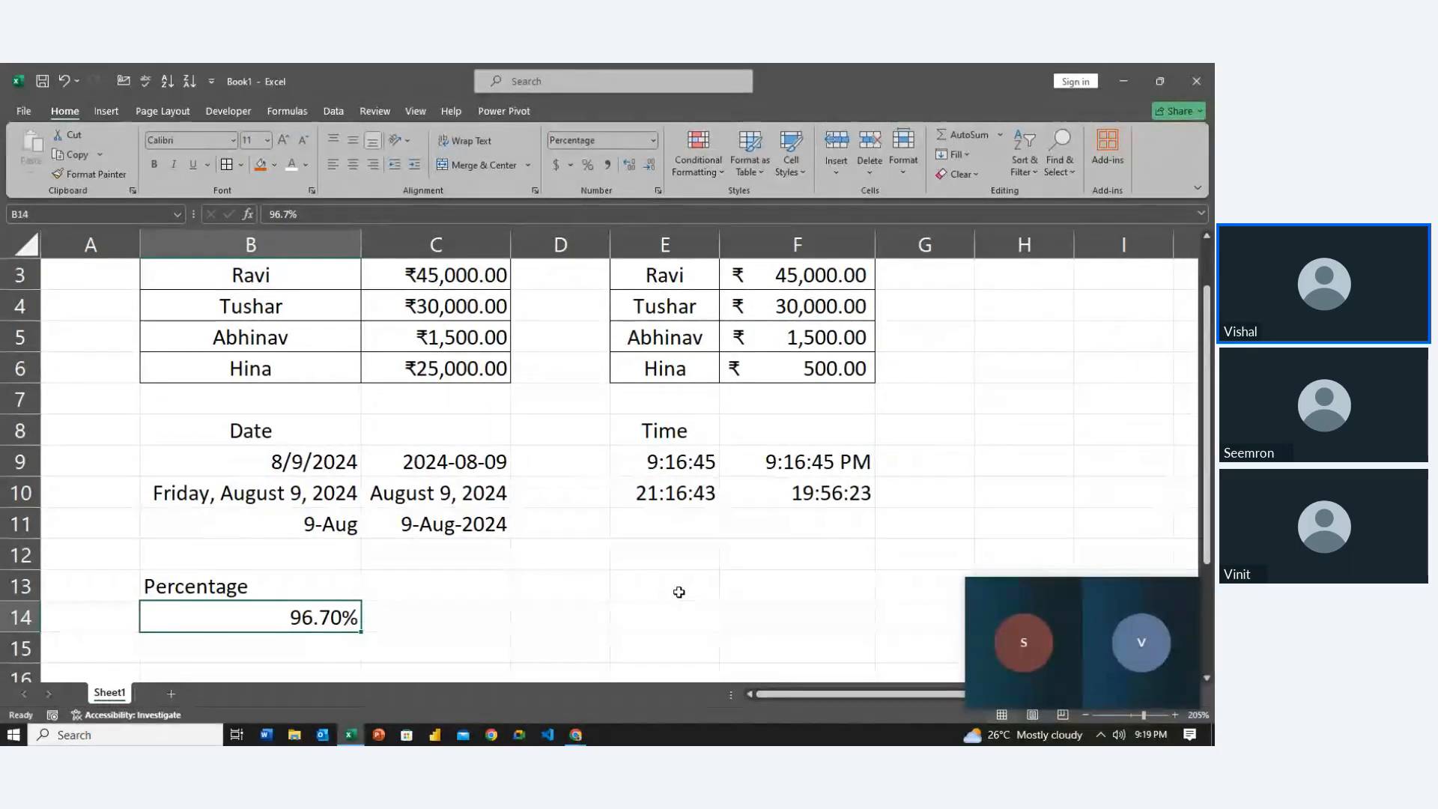
{"action": "key", "text": "Right"}
{"action": "key", "text": "Down"}
{"action": "key", "text": "Left"}
{"action": "key", "text": "Left"}
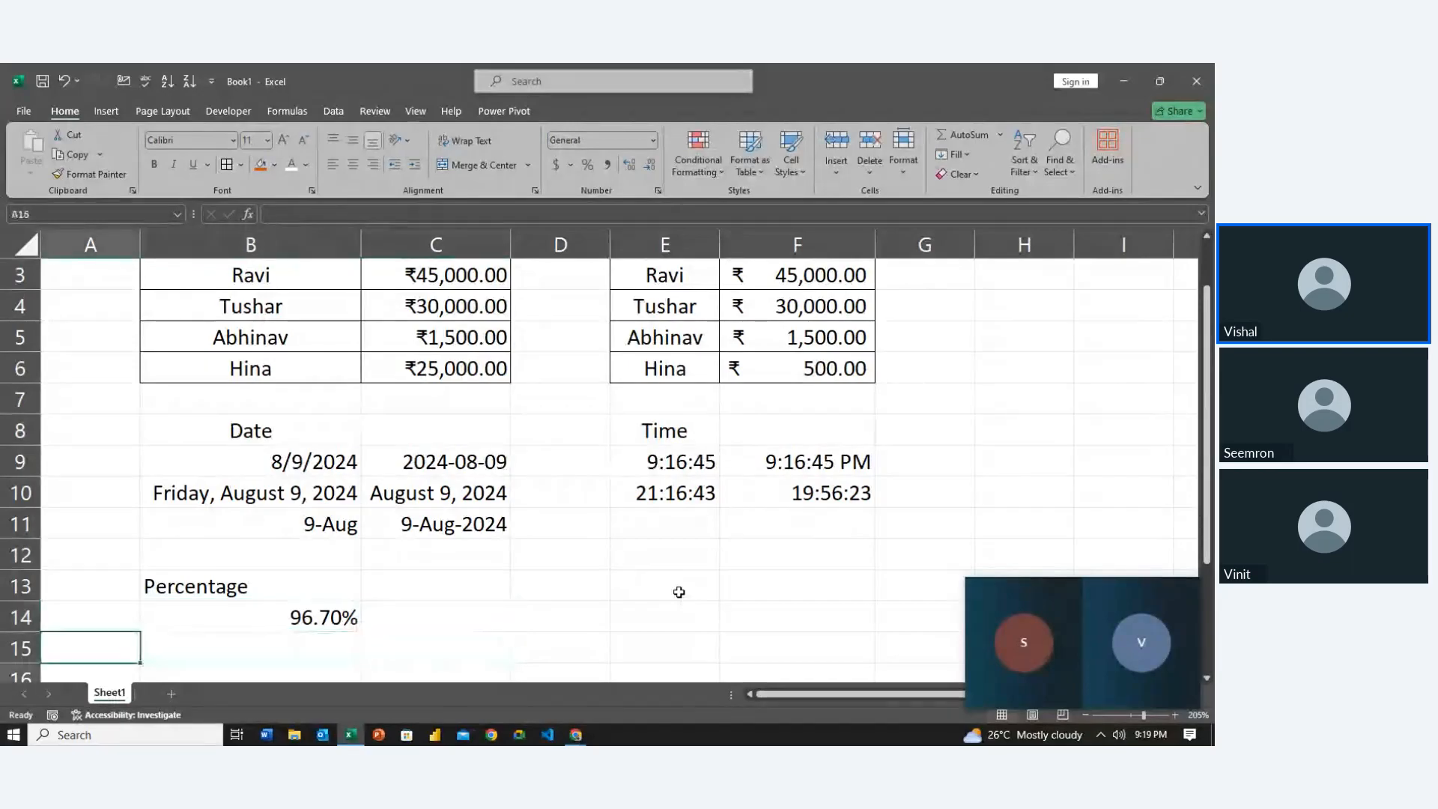
Add a Fraction heading in B16
{"action": "key", "text": "Down"}
{"action": "key", "text": "Right"}
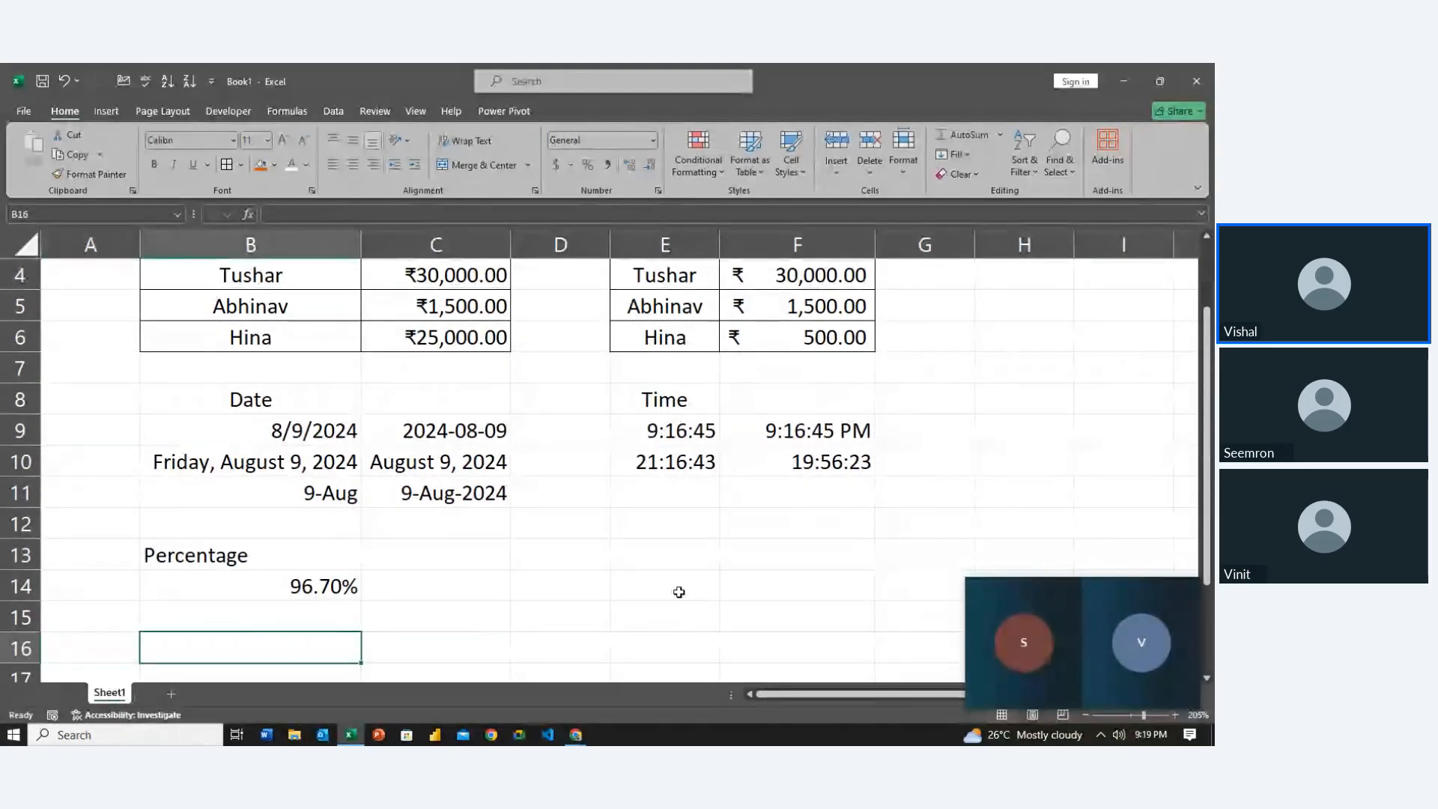
{"action": "key", "text": "ctrl+1"}
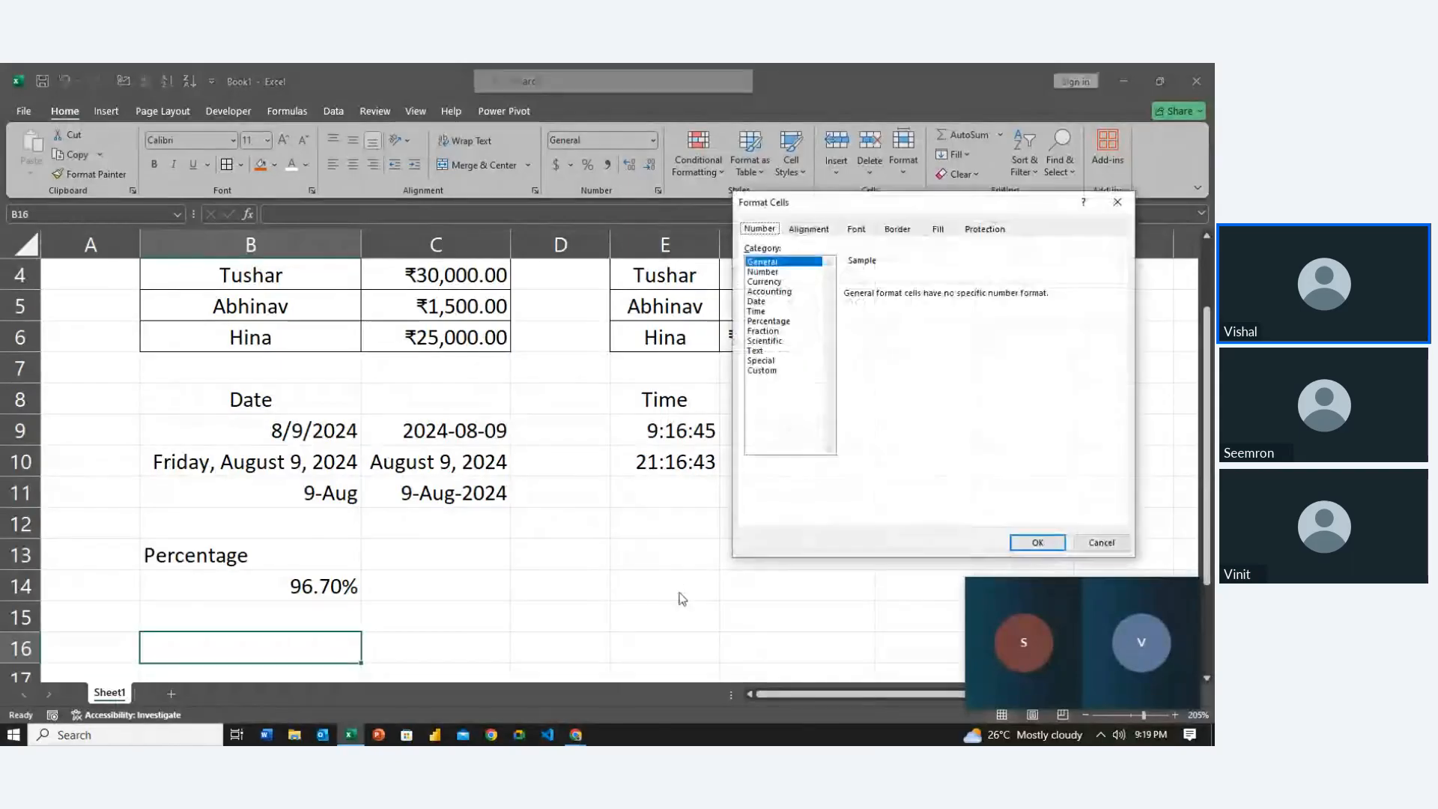
{"action": "key", "text": "Escape"}
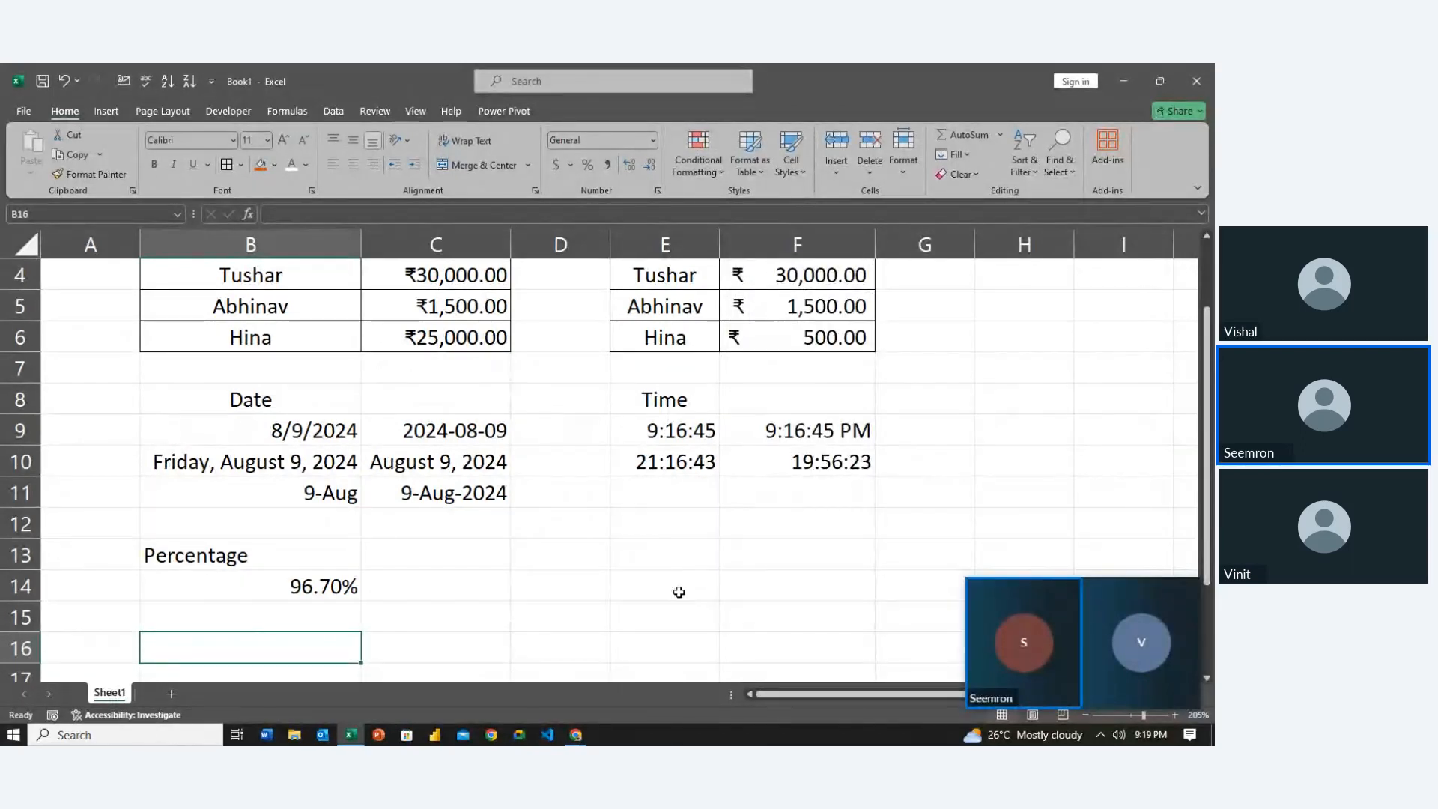
{"action": "type", "text": "Fraction"}
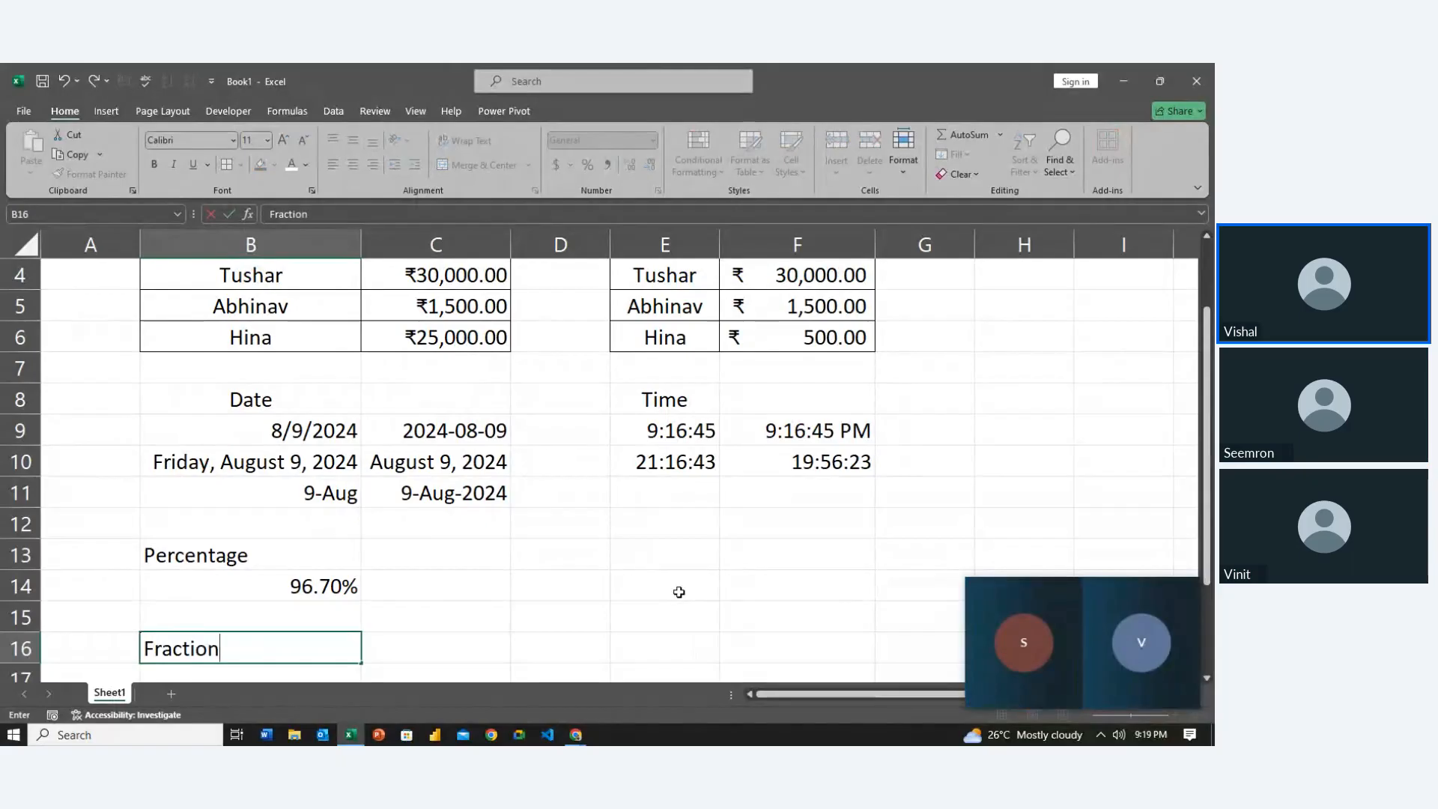
{"action": "key", "text": "Return"}
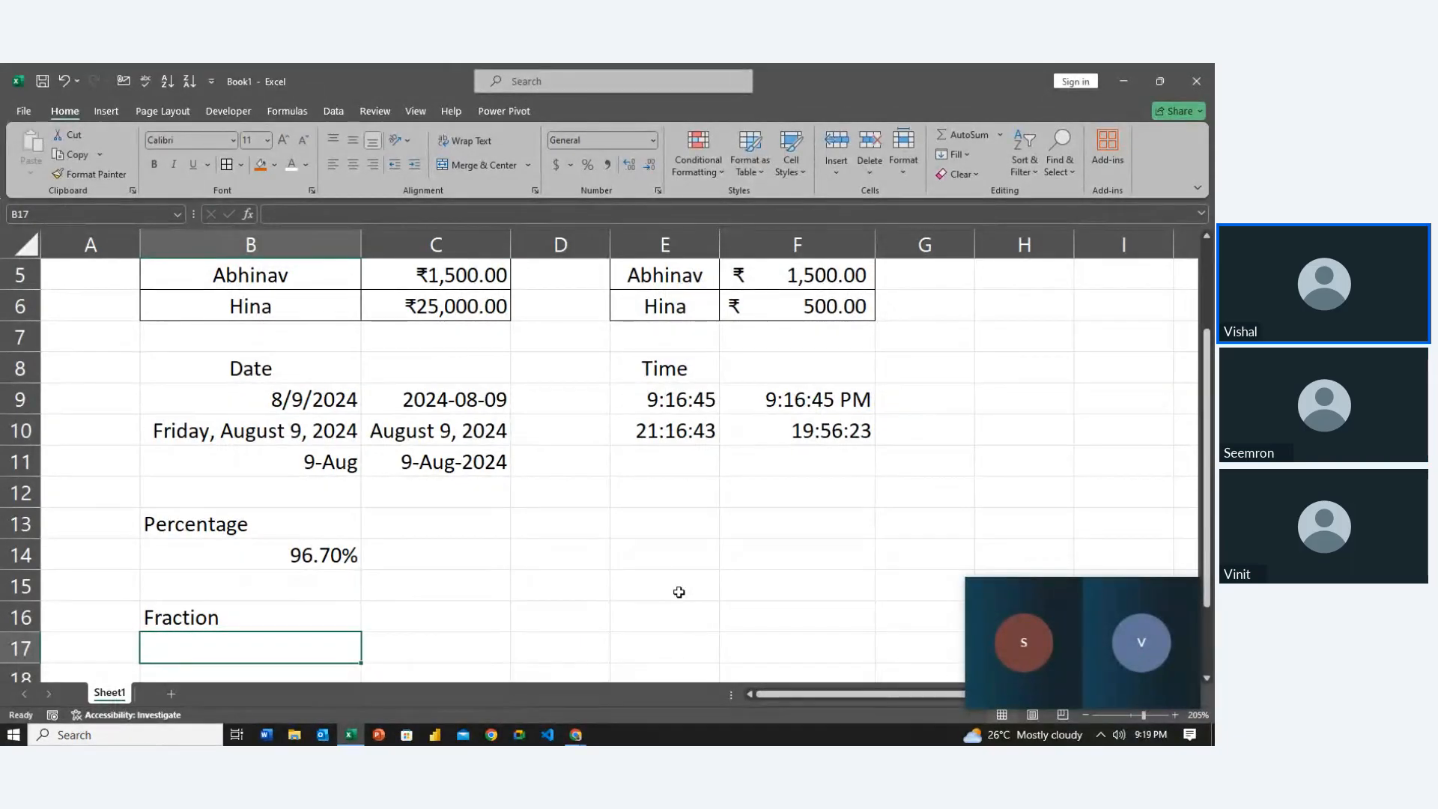
Try entering 5/4 in B17, clearing the resulting date and resetting B17 to General
{"action": "type", "text": "5/"}
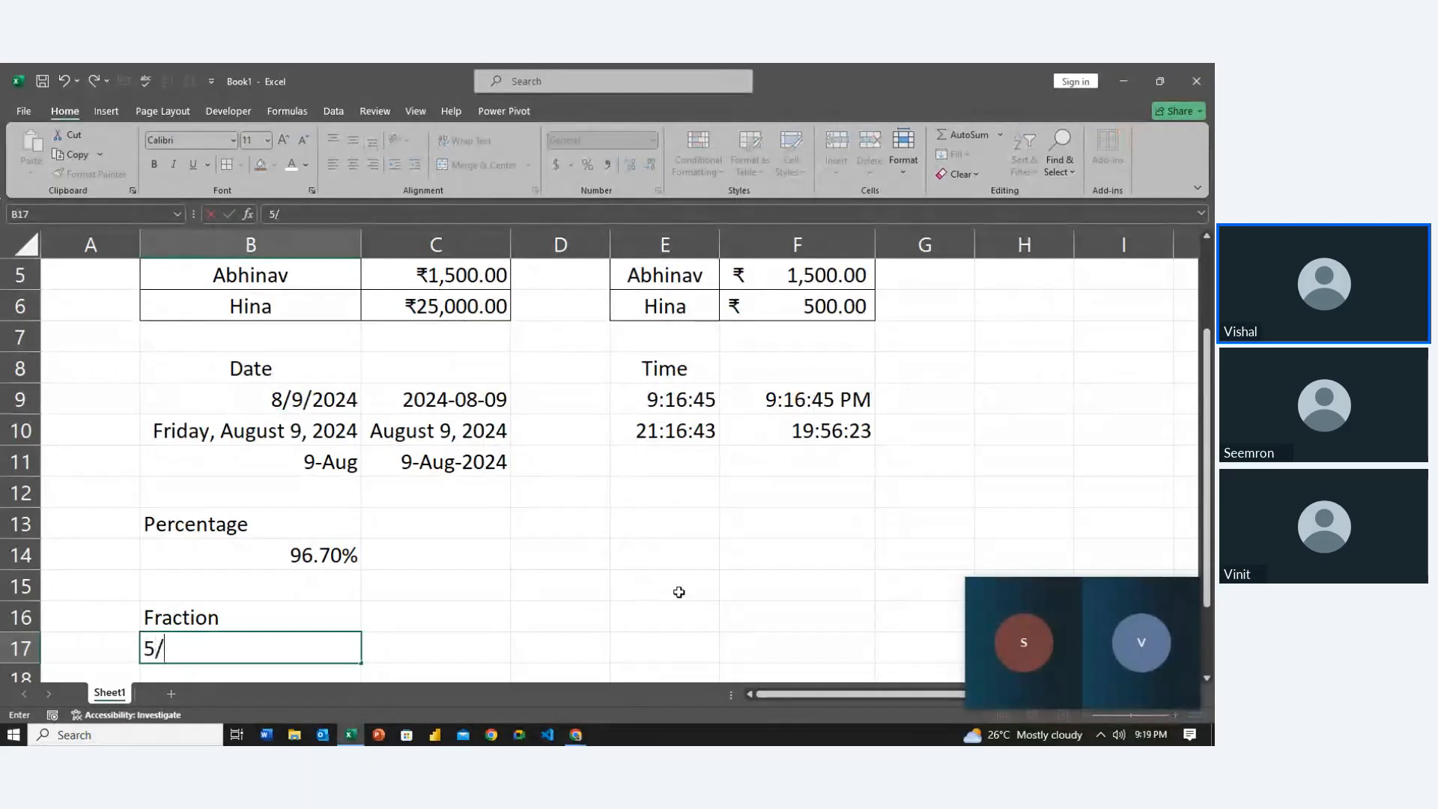
{"action": "type", "text": "4"}
{"action": "key", "text": "Return"}
{"action": "key", "text": "Up"}
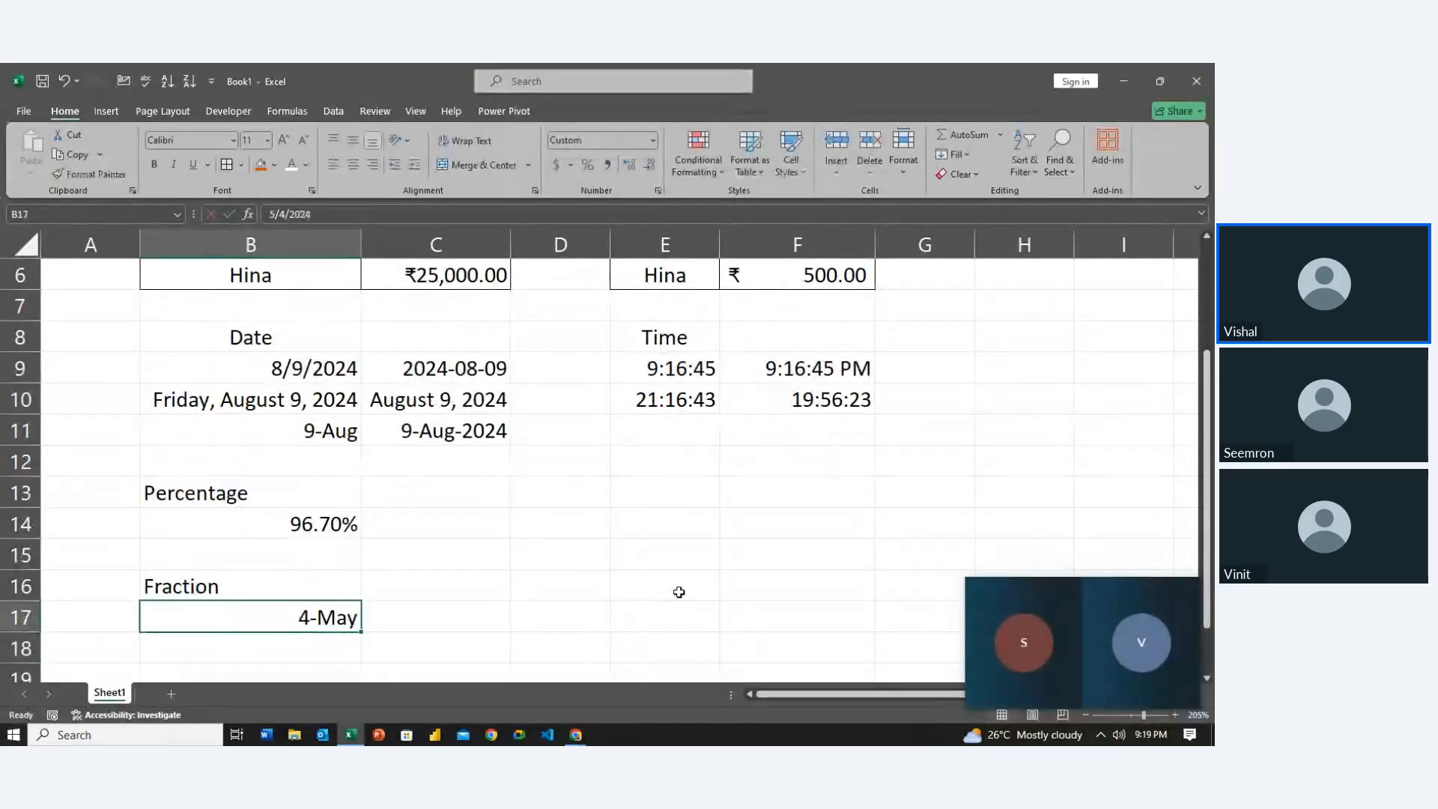
{"action": "key", "text": "Delete"}
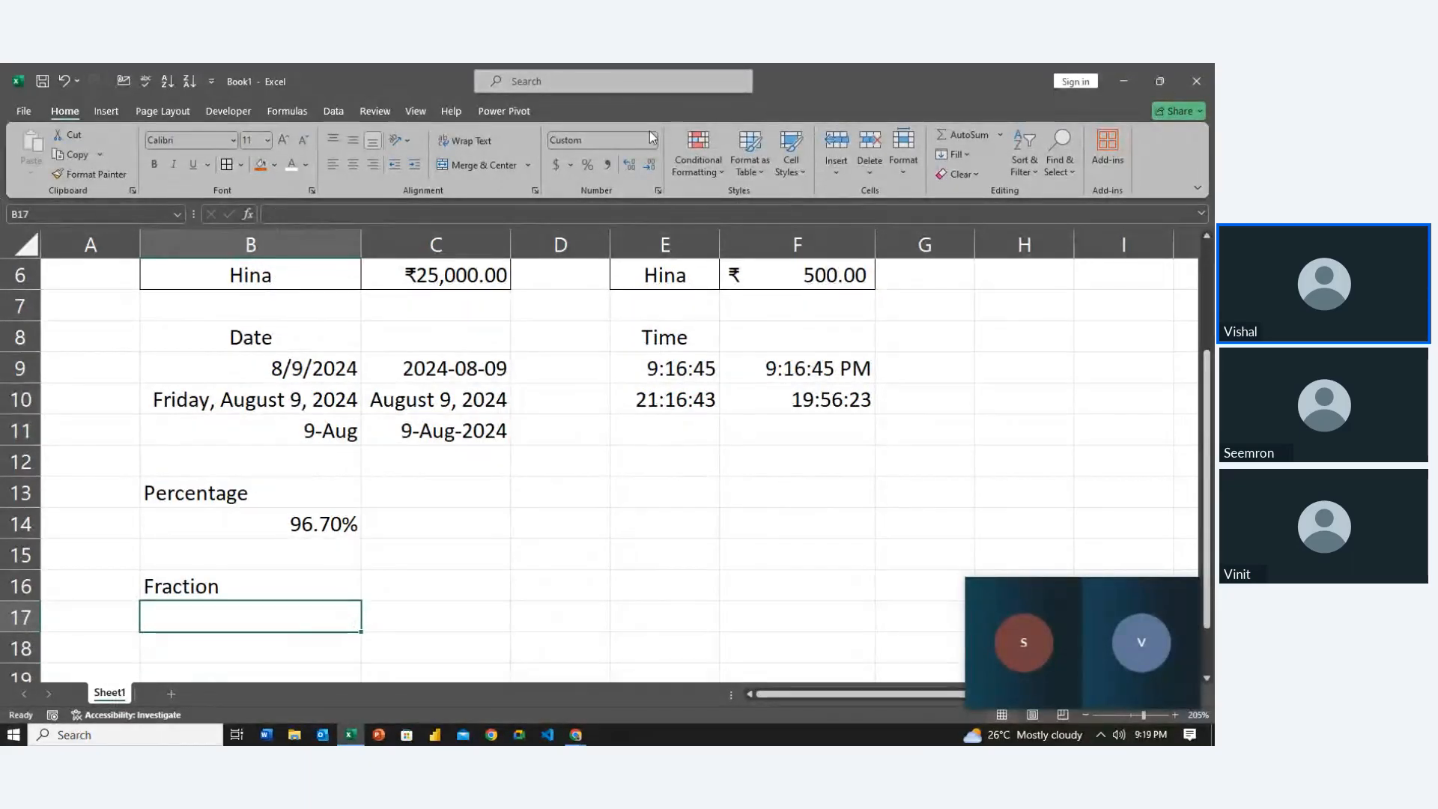
{"action": "left_click", "coordinate": [653, 141]}
{"action": "left_click", "coordinate": [598, 168]}
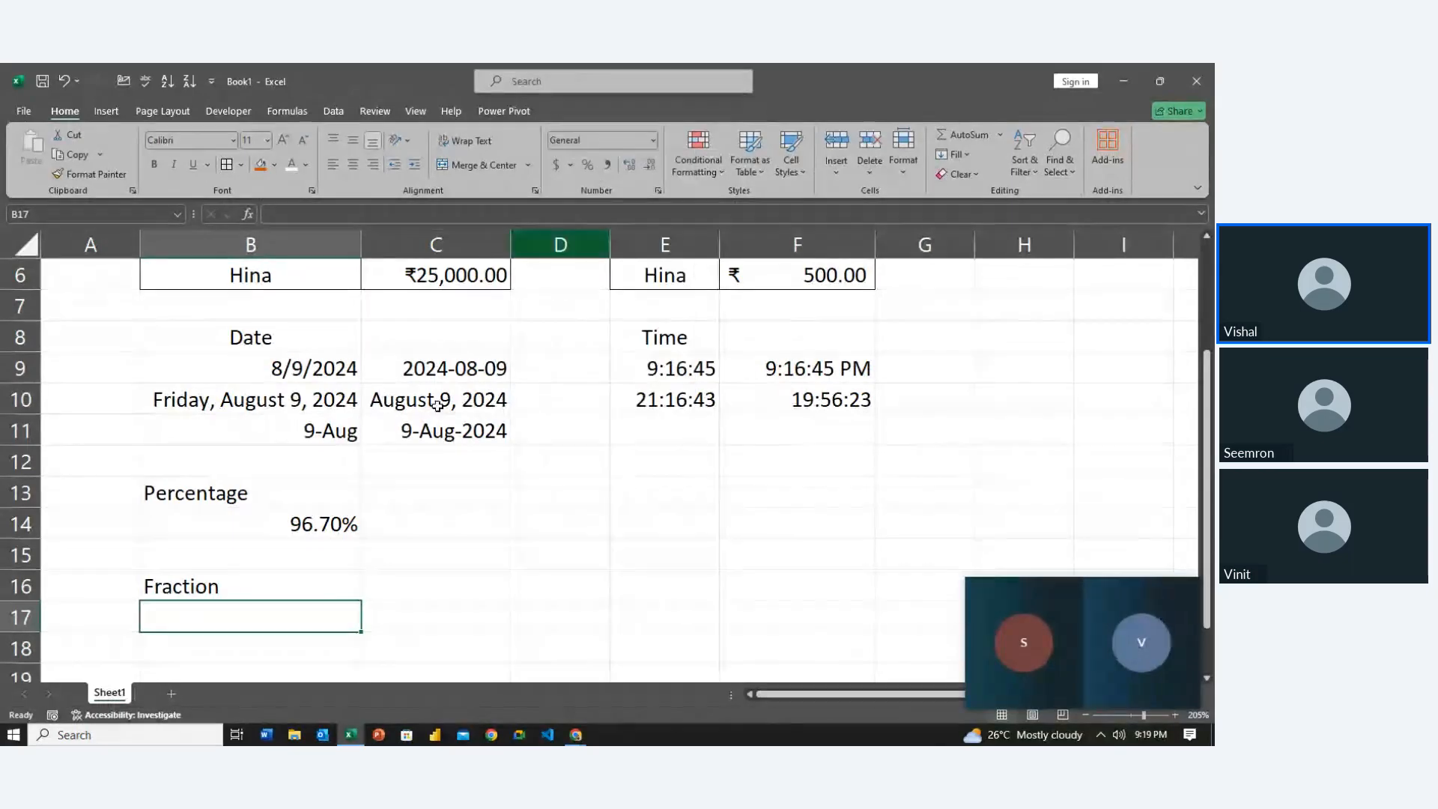
{"action": "type", "text": "5"}
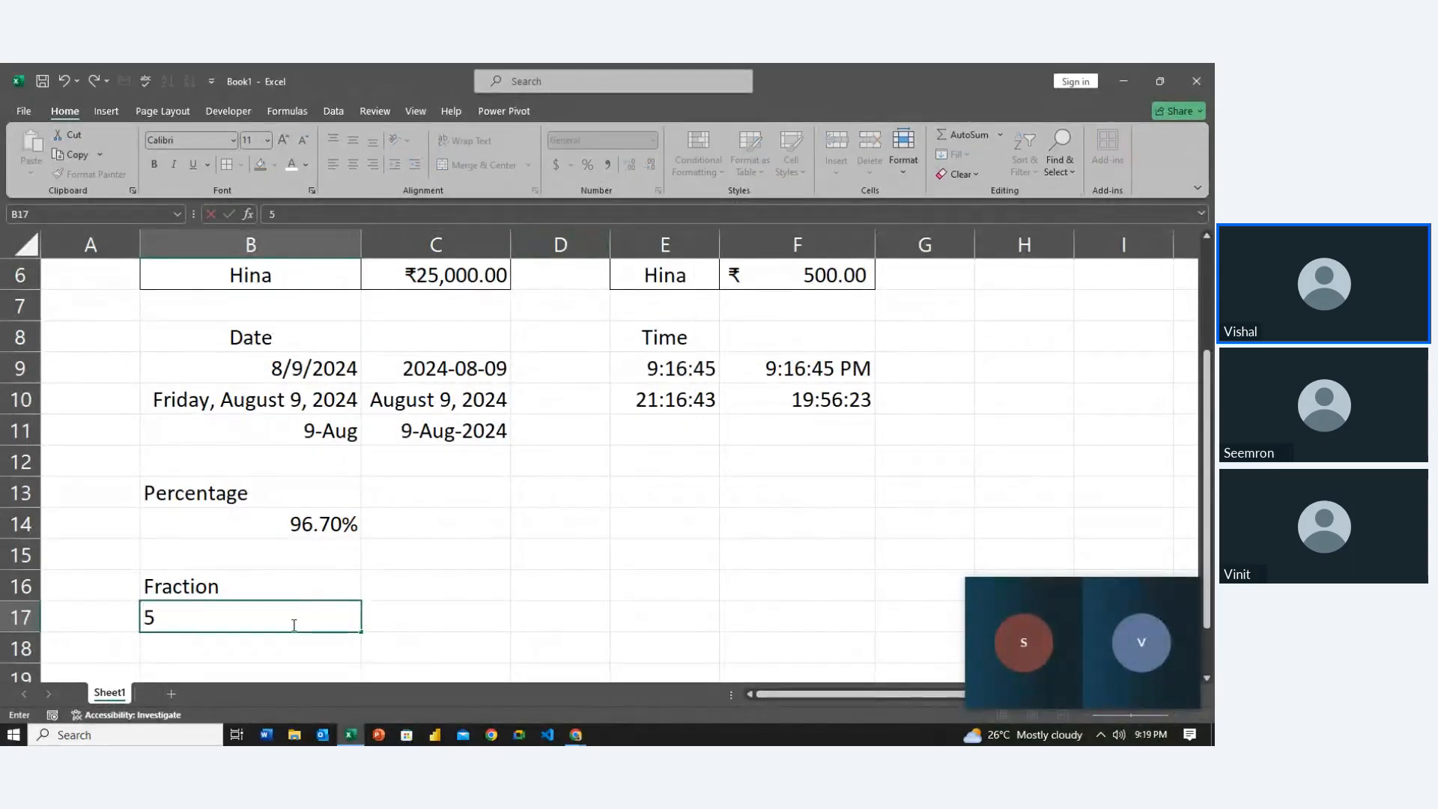
{"action": "type", "text": "/4"}
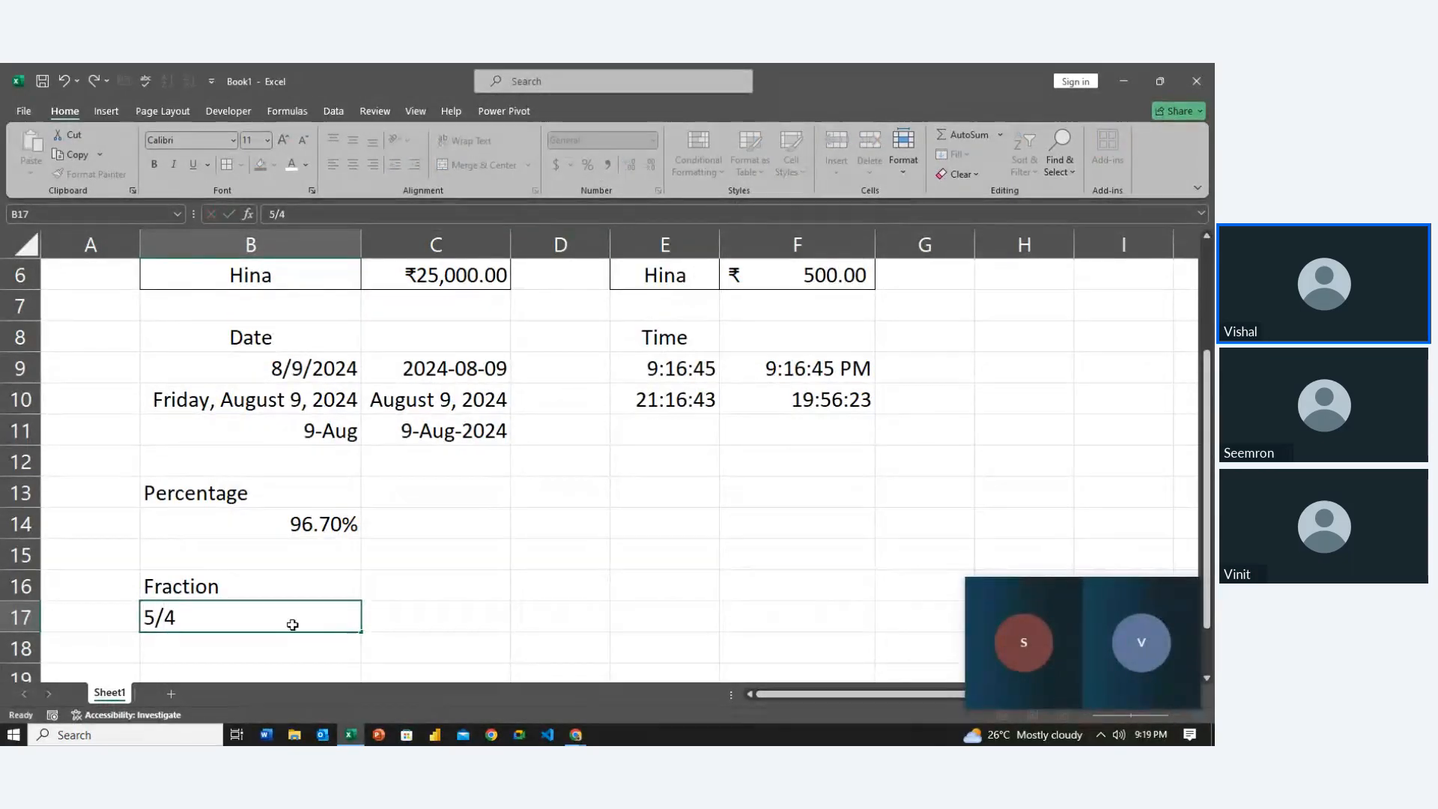
{"action": "left_click", "coordinate": [293, 624]}
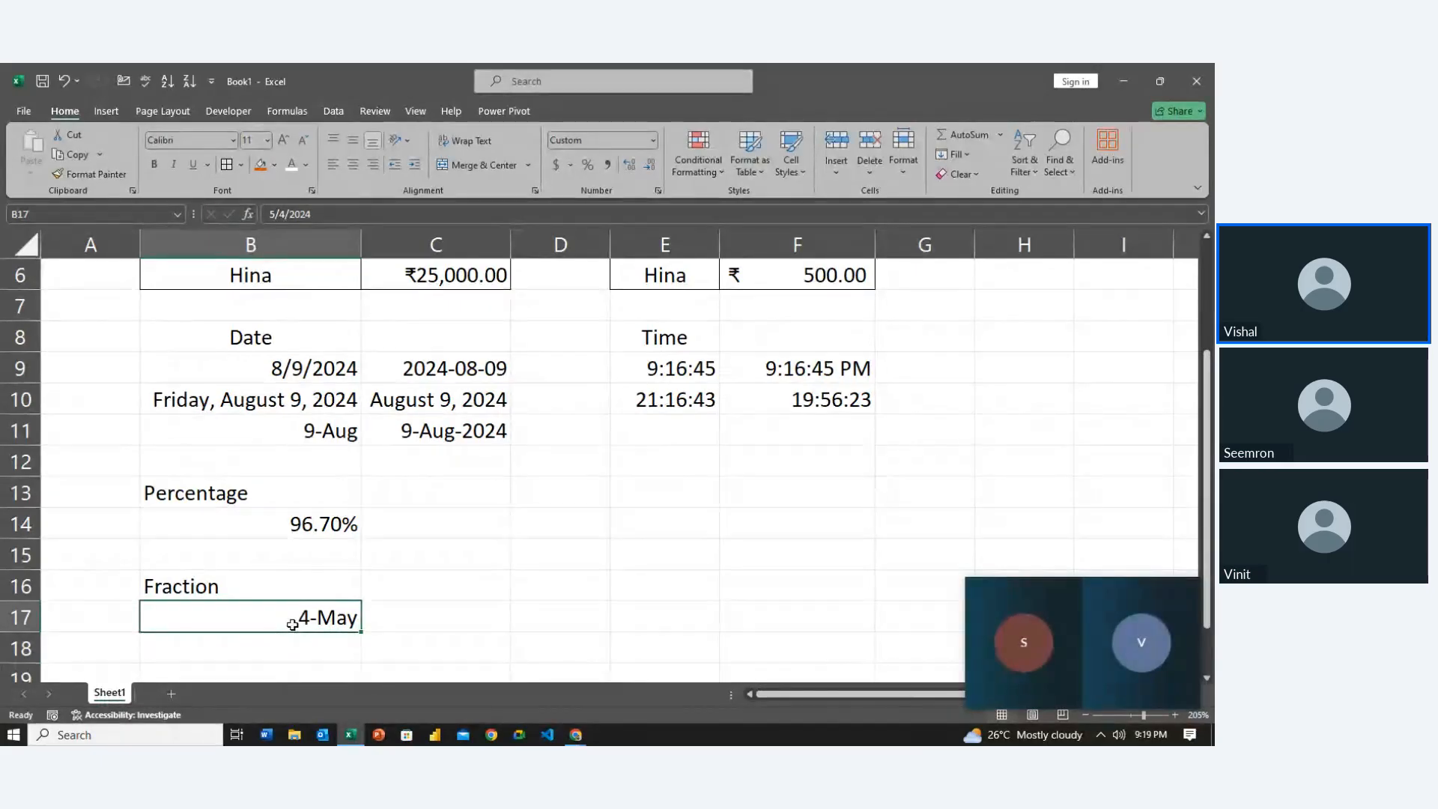
{"action": "key", "text": "Return"}
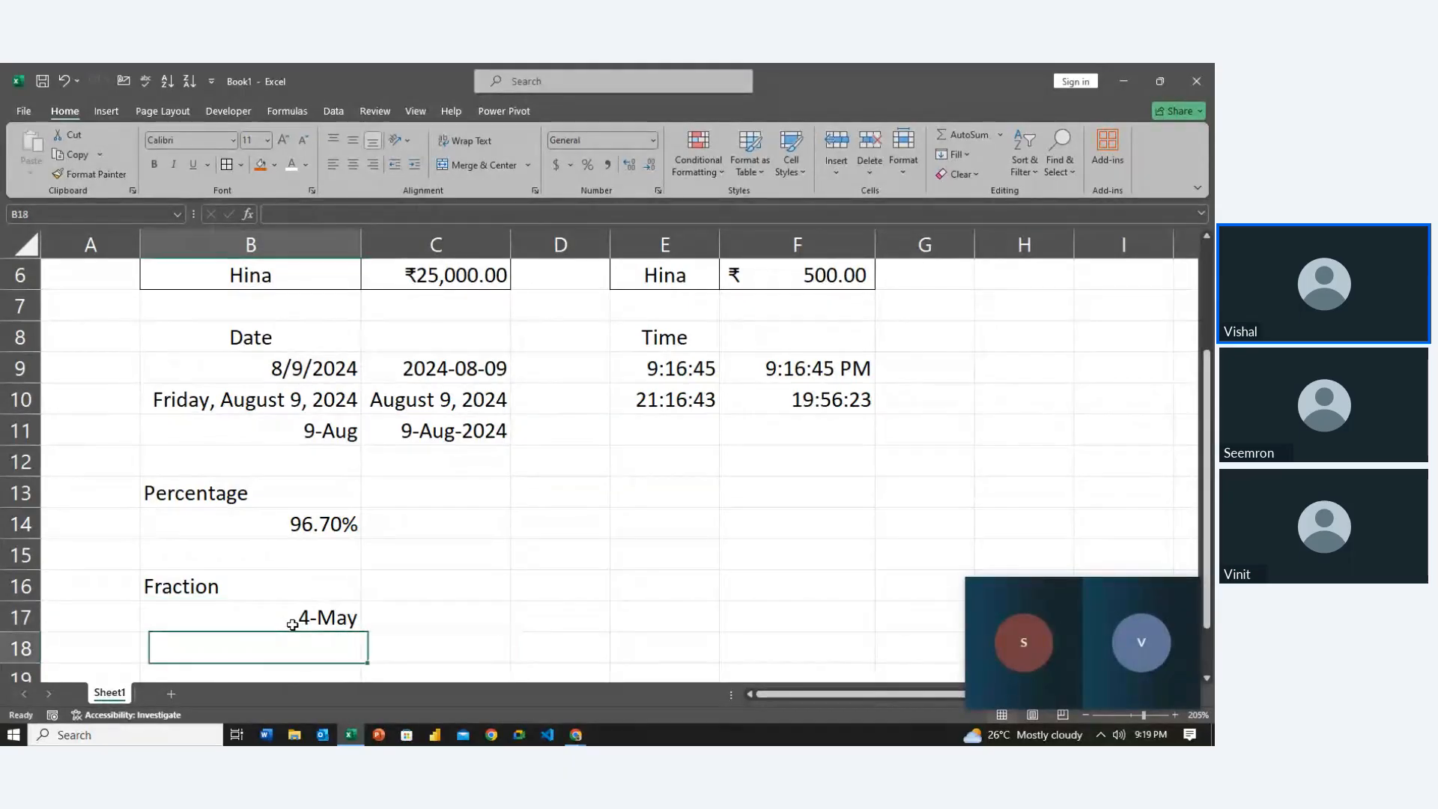
Clear the 5/4 dates from B17 and B18, then enter 45/43 in B17
{"action": "type", "text": "5/4"}
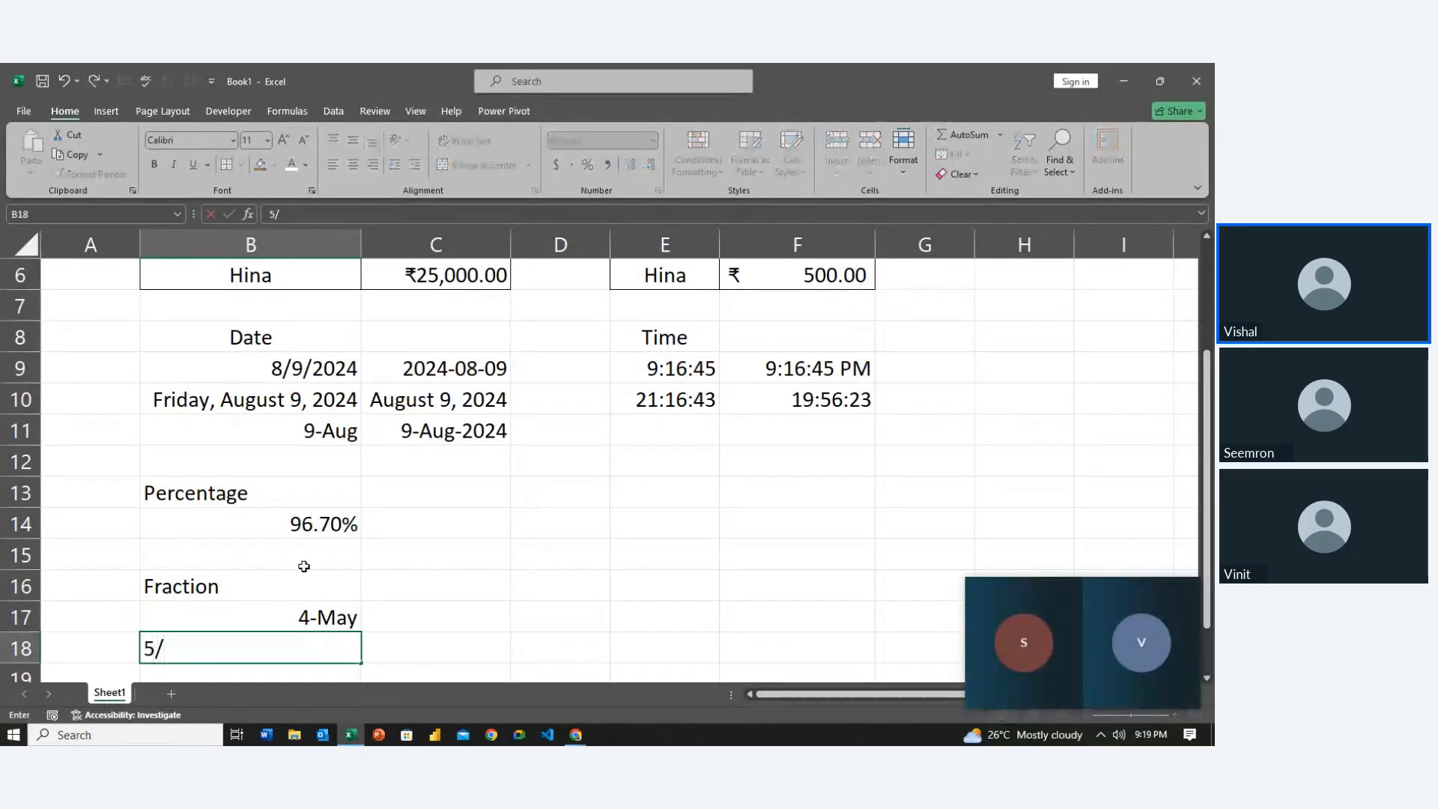
{"action": "key", "text": "Return"}
{"action": "key", "text": "Up"}
{"action": "key", "text": "Up"}
{"action": "key", "text": "shift+Down"}
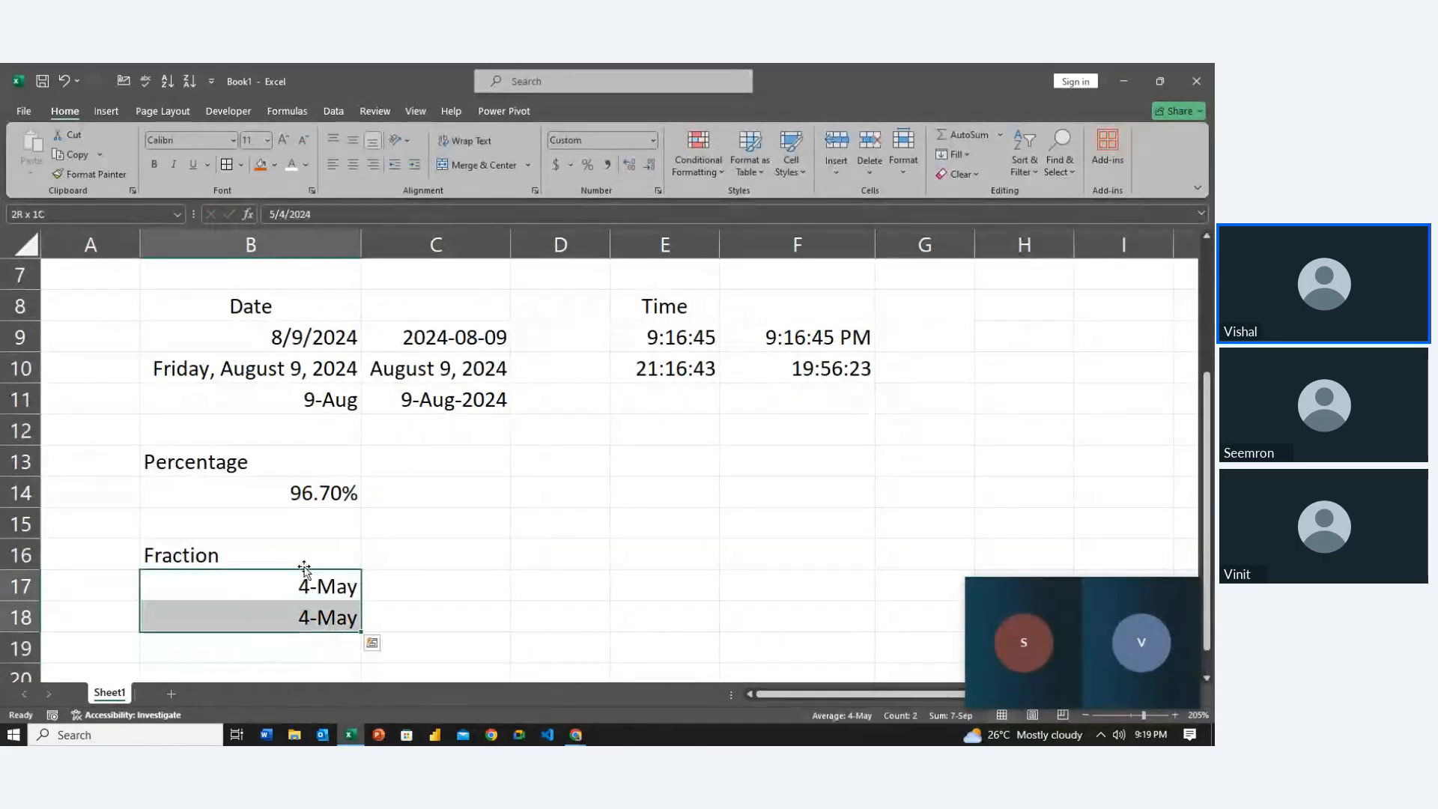
{"action": "key", "text": "BackSpace"}
{"action": "key", "text": "Down"}
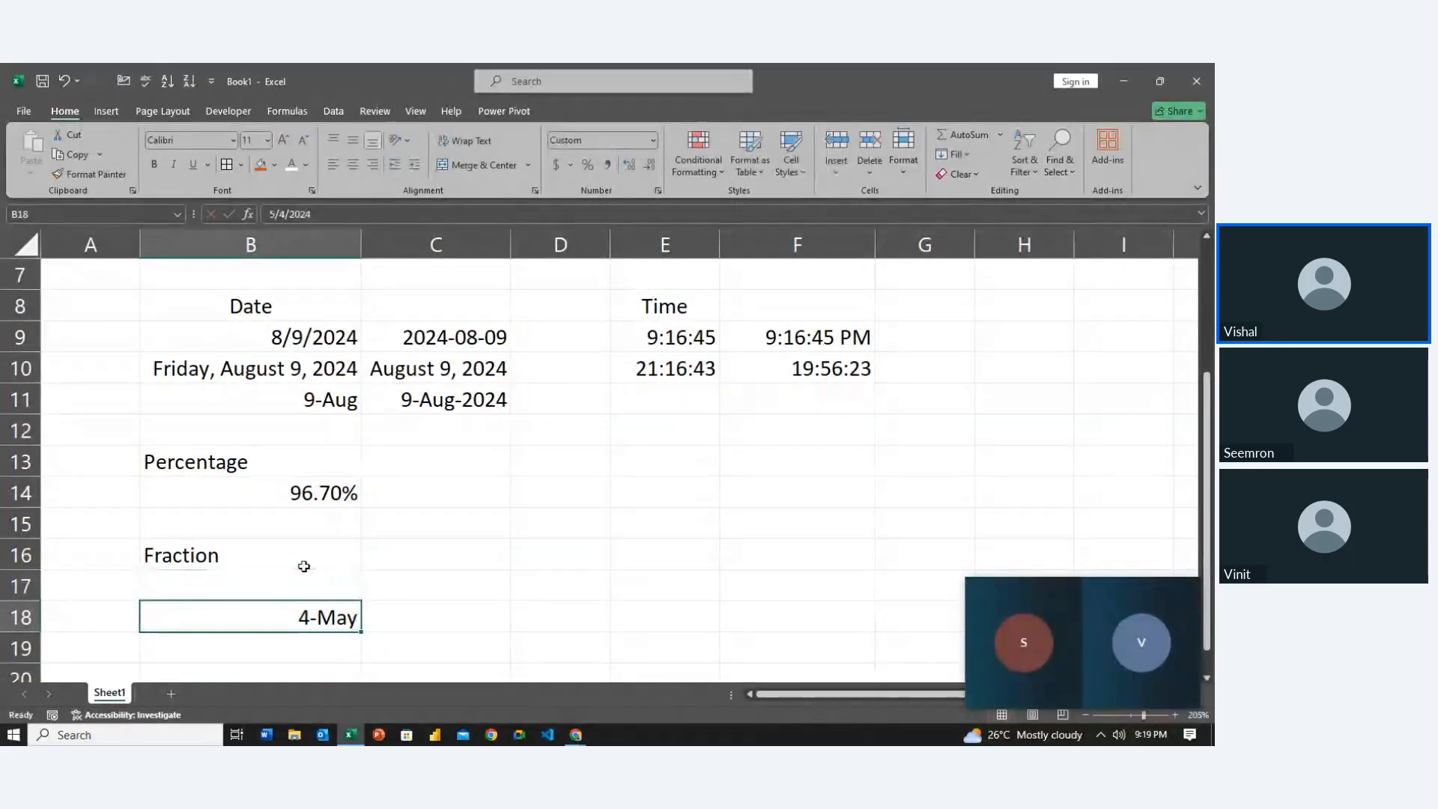
{"action": "key", "text": "BackSpace"}
{"action": "key", "text": "Up"}
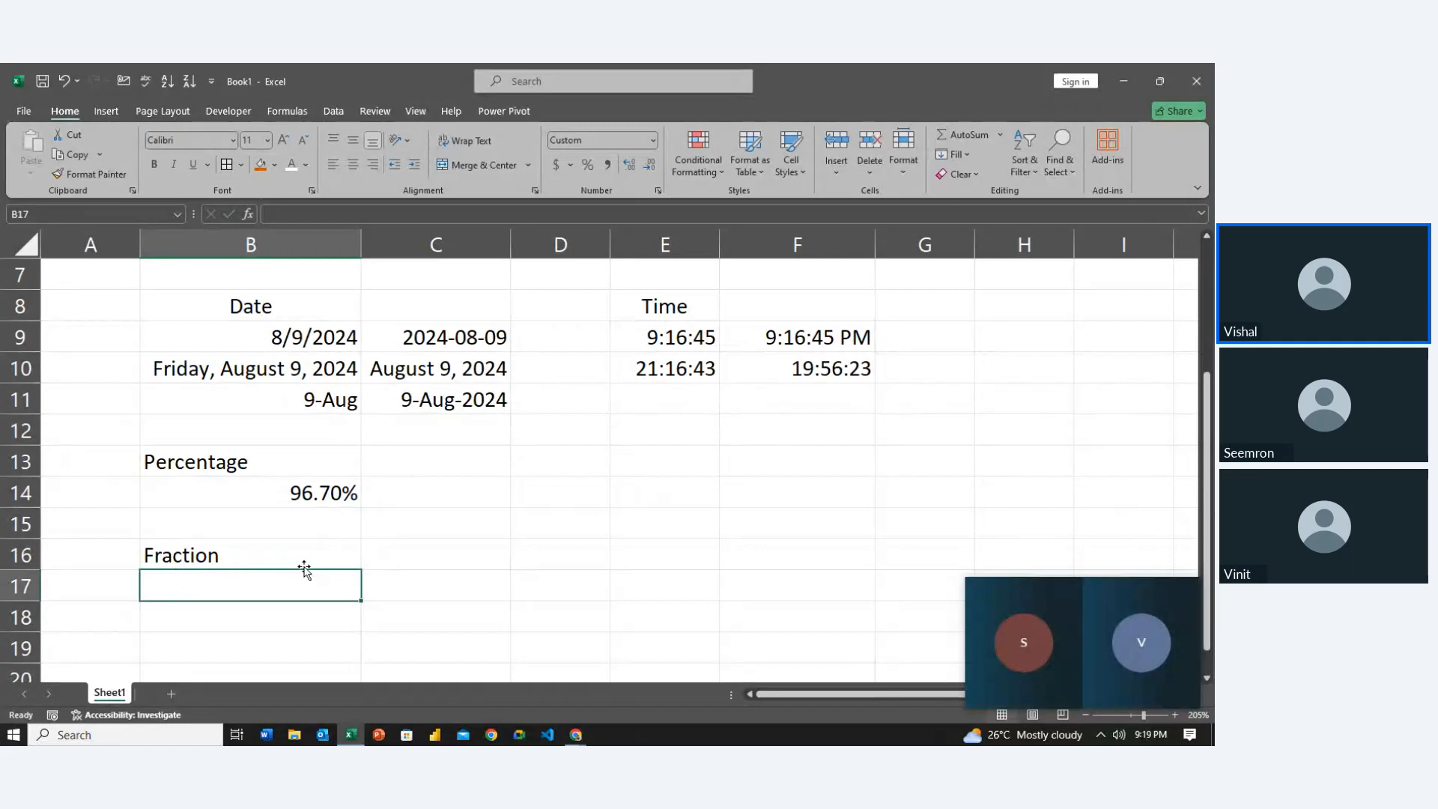
{"action": "type", "text": "45/43"}
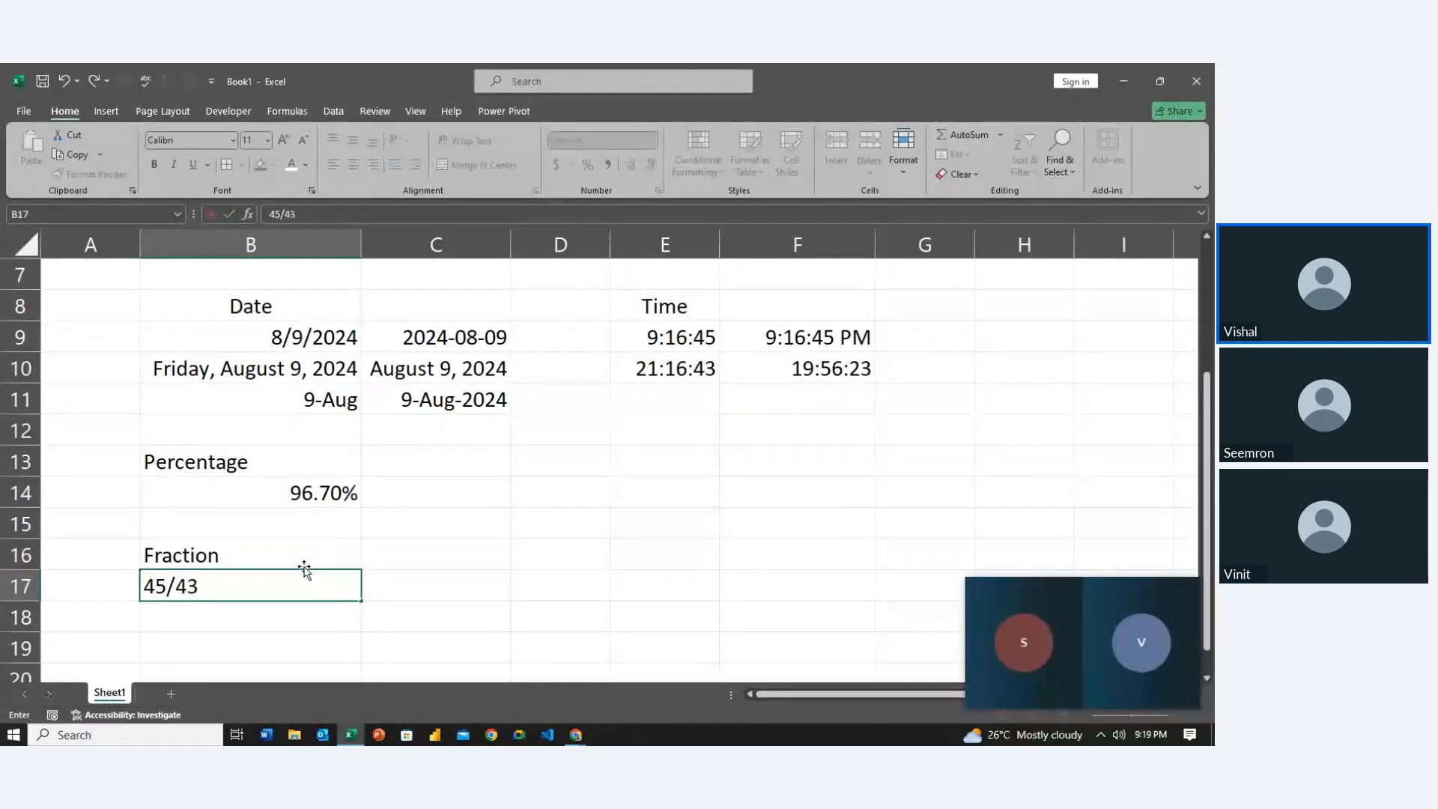
{"action": "key", "text": "Return"}
{"action": "key", "text": "Up"}
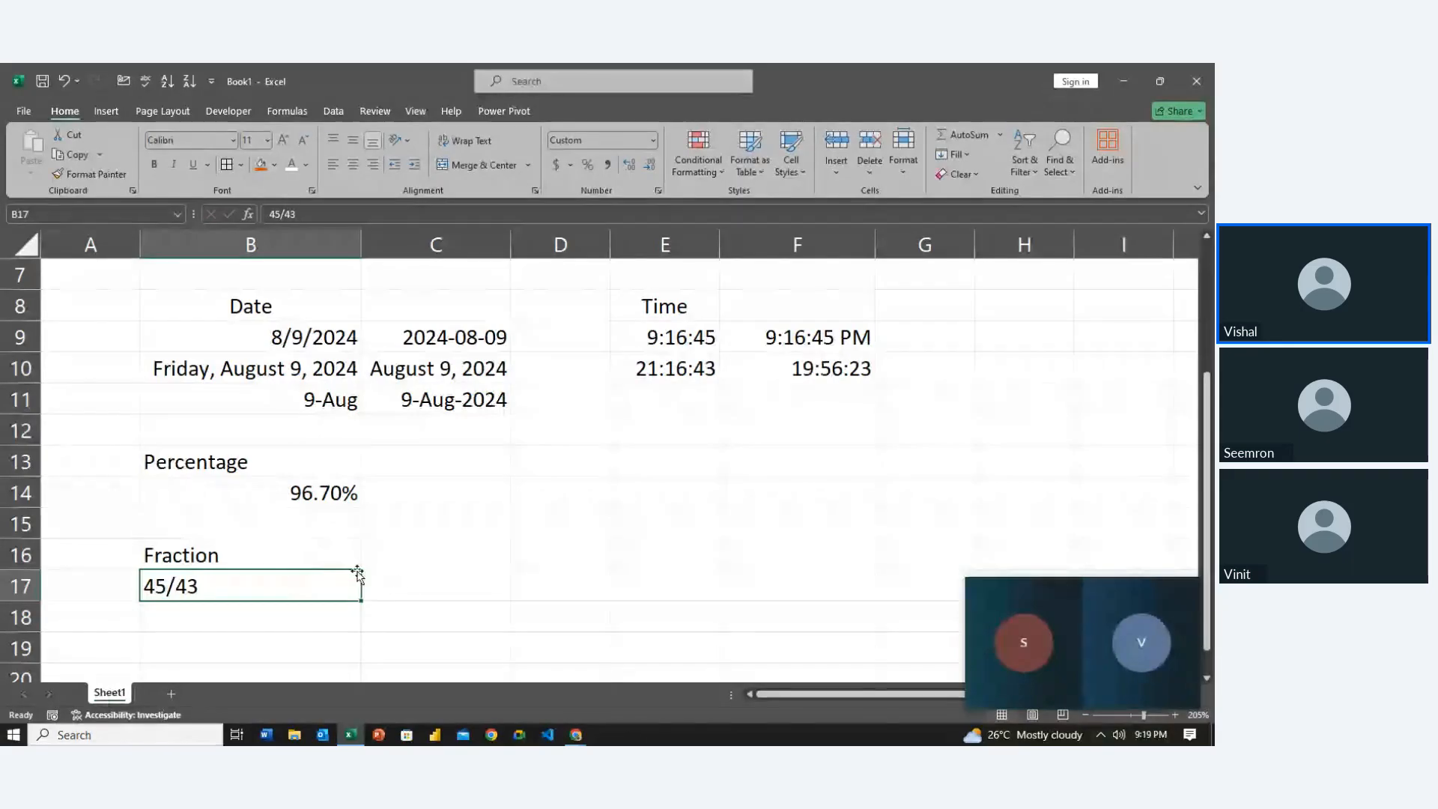
Give B17 the Fraction number format of type As halves
{"action": "key", "text": "ctrl+1"}
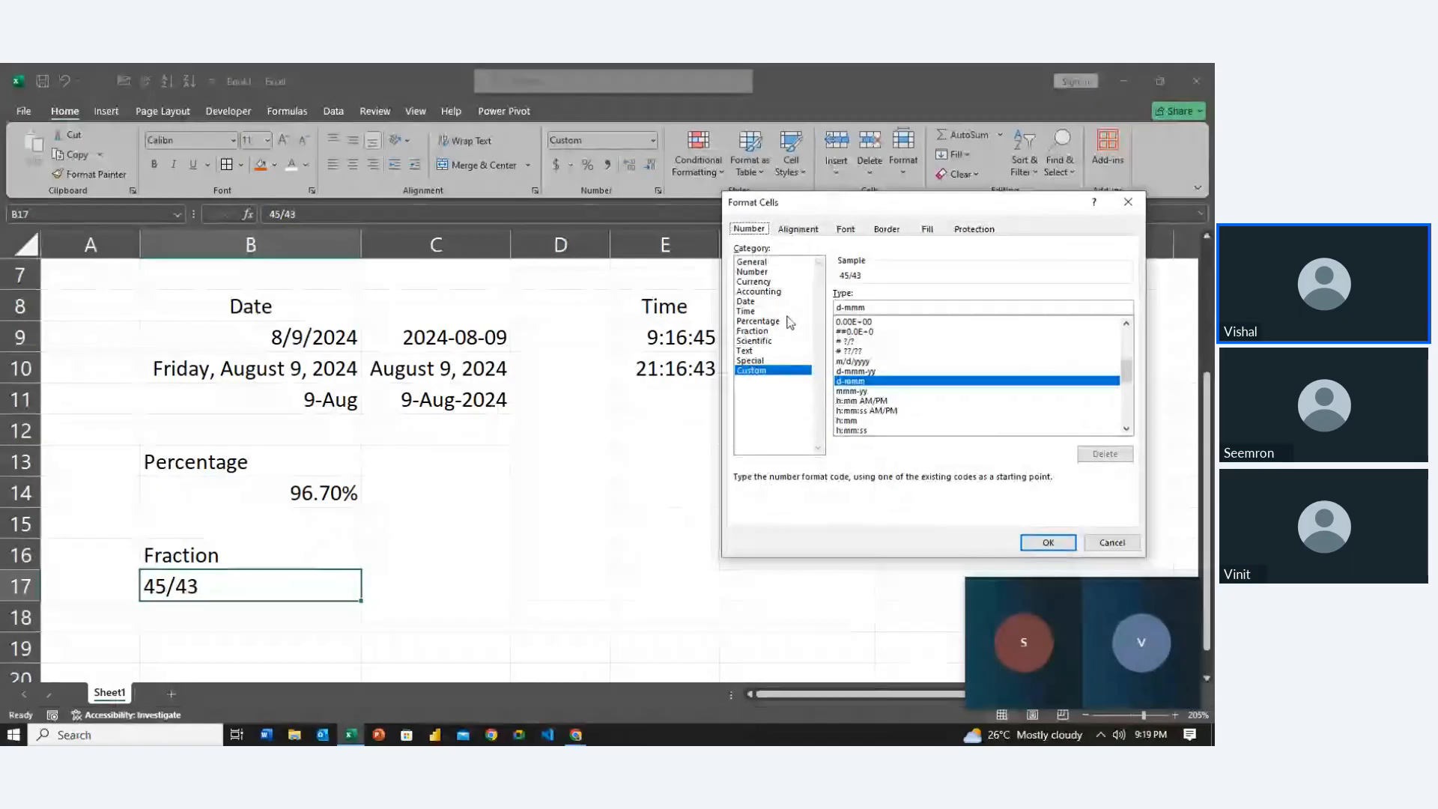
{"action": "left_click", "coordinate": [760, 330]}
{"action": "key", "text": "Return"}
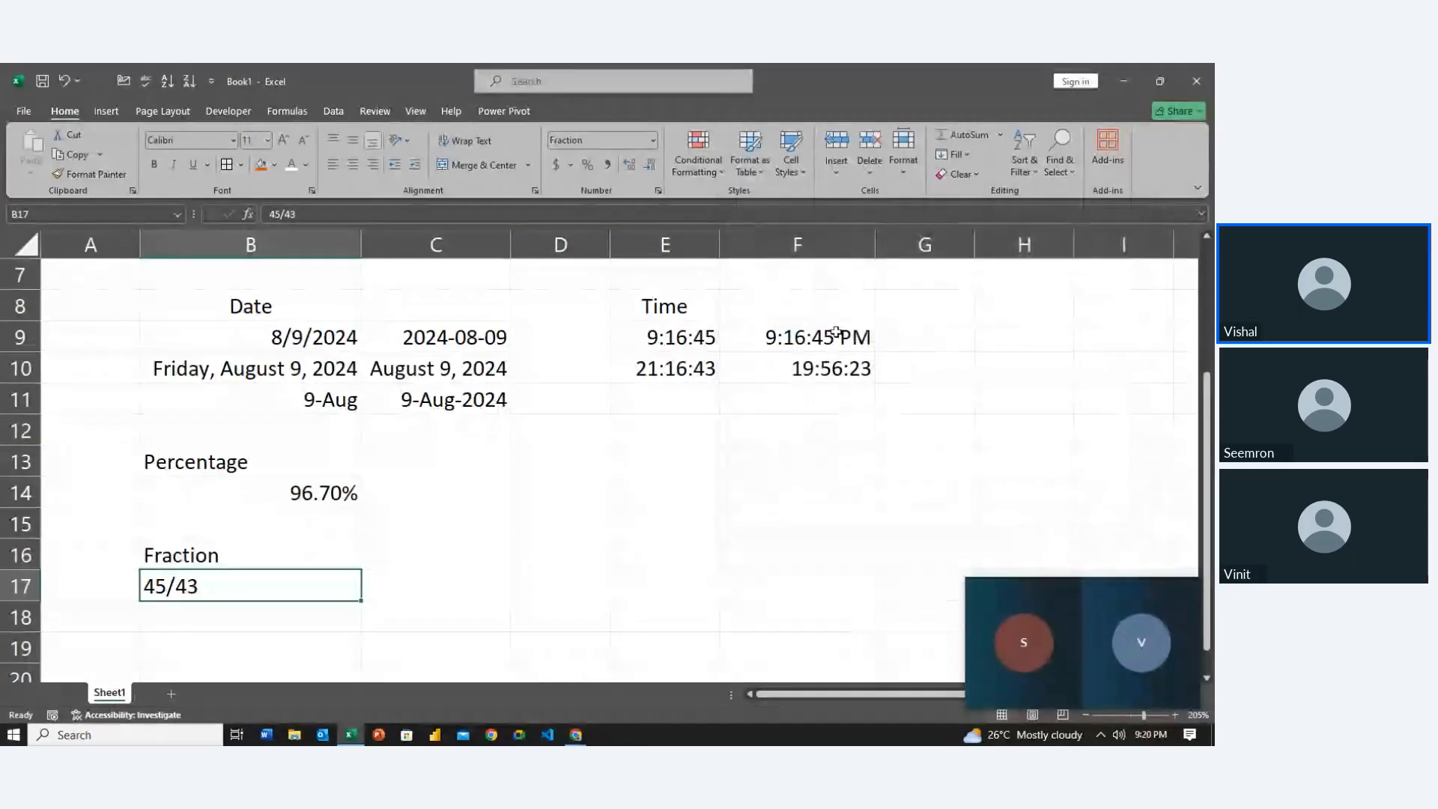
{"action": "key", "text": "ctrl+1"}
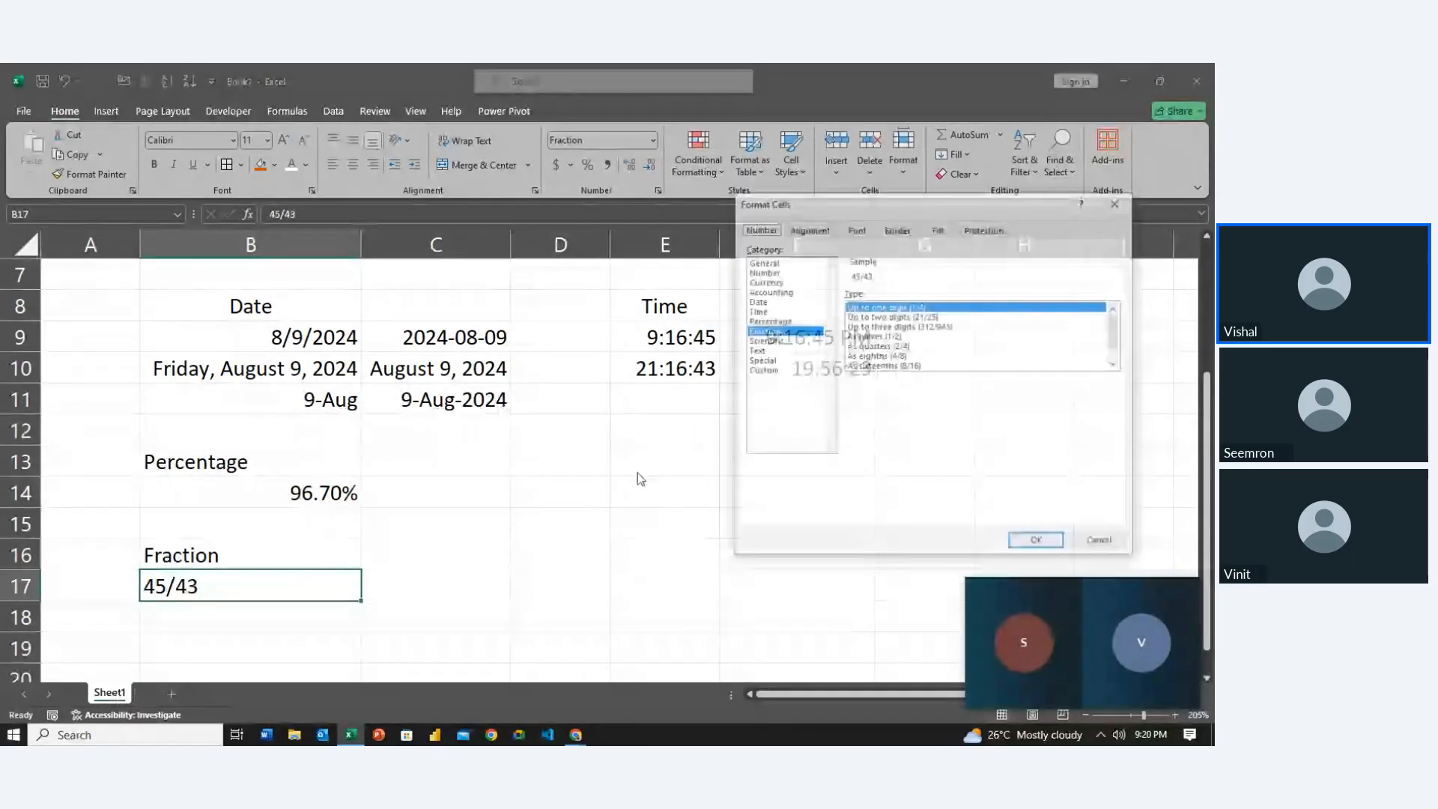
{"action": "left_click", "coordinate": [879, 337]}
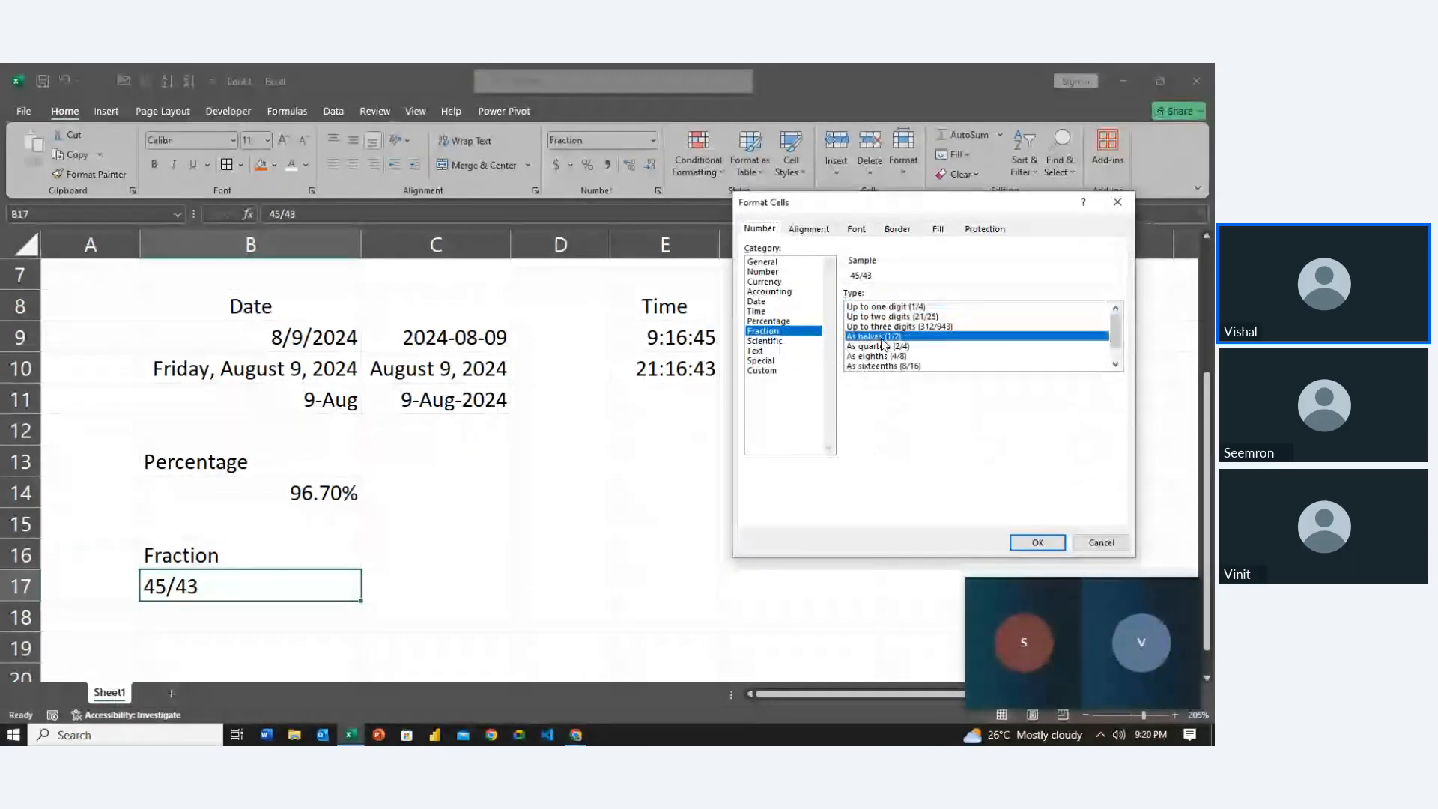
{"action": "left_click", "coordinate": [1036, 543]}
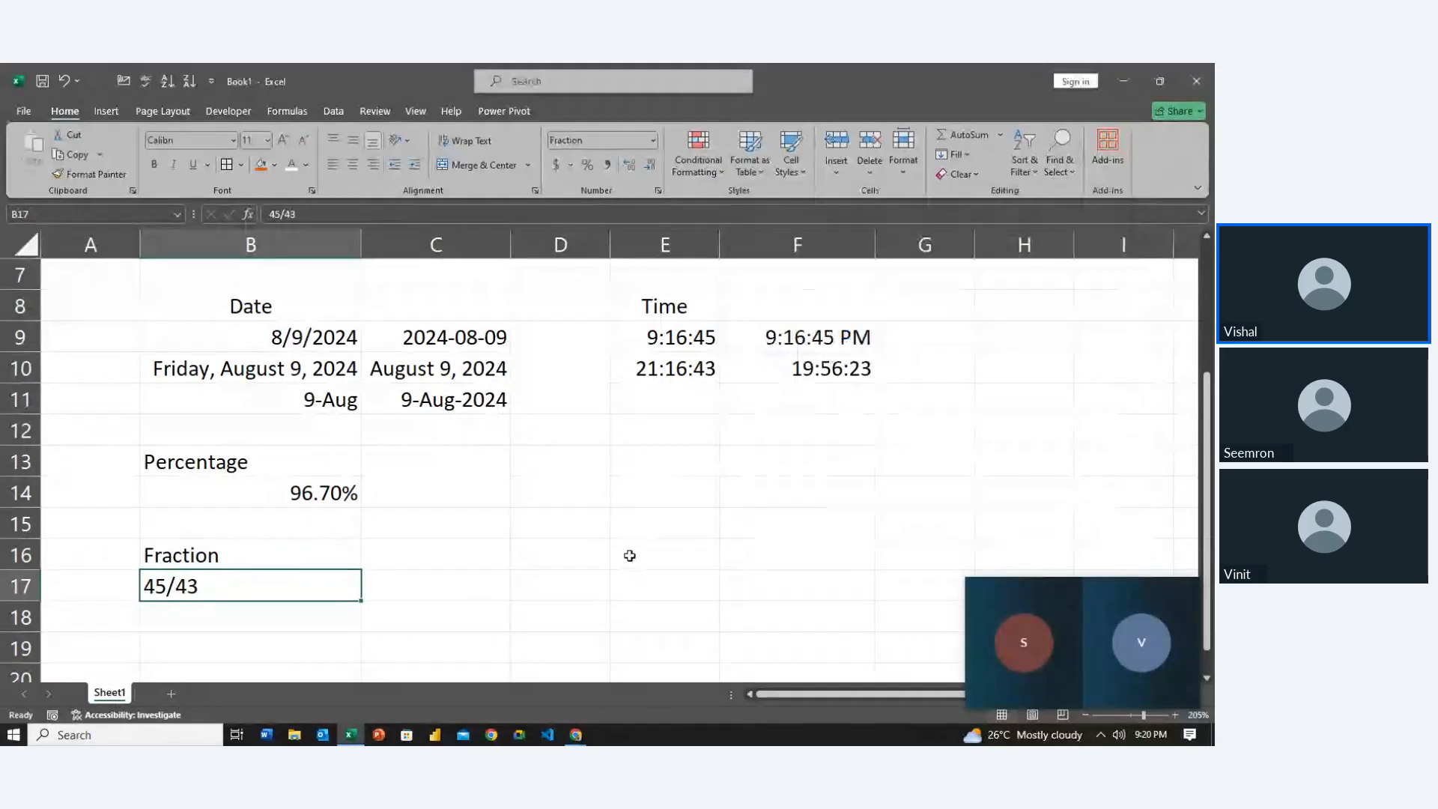
Replace B17's 45/43 with 13/6, which now displays as 2
{"action": "double_click", "coordinate": [232, 581]}
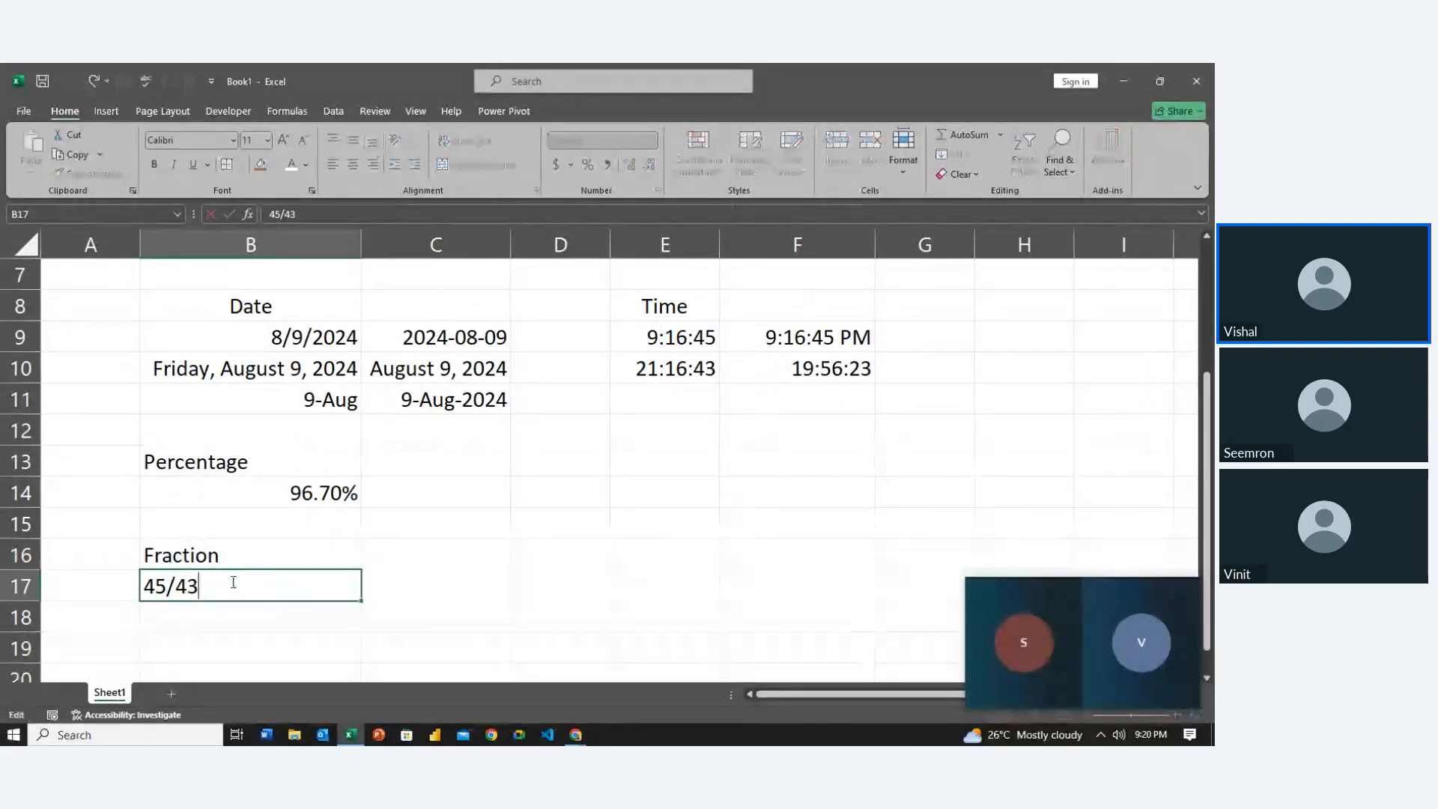
{"action": "key", "text": "BackSpace"}
{"action": "key", "text": "BackSpace"}
{"action": "key", "text": "BackSpace"}
{"action": "key", "text": "BackSpace"}
{"action": "key", "text": "BackSpace"}
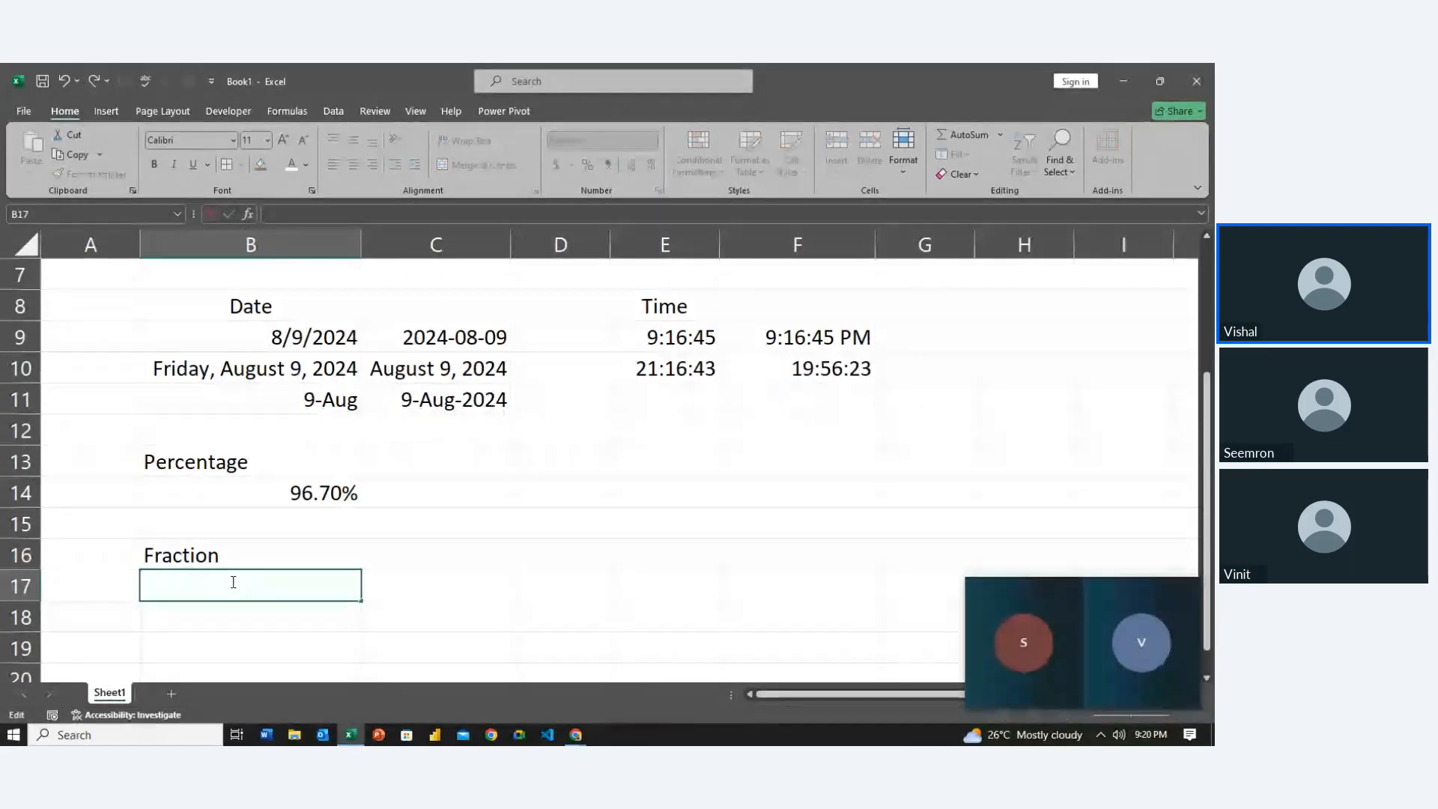
{"action": "type", "text": "1"}
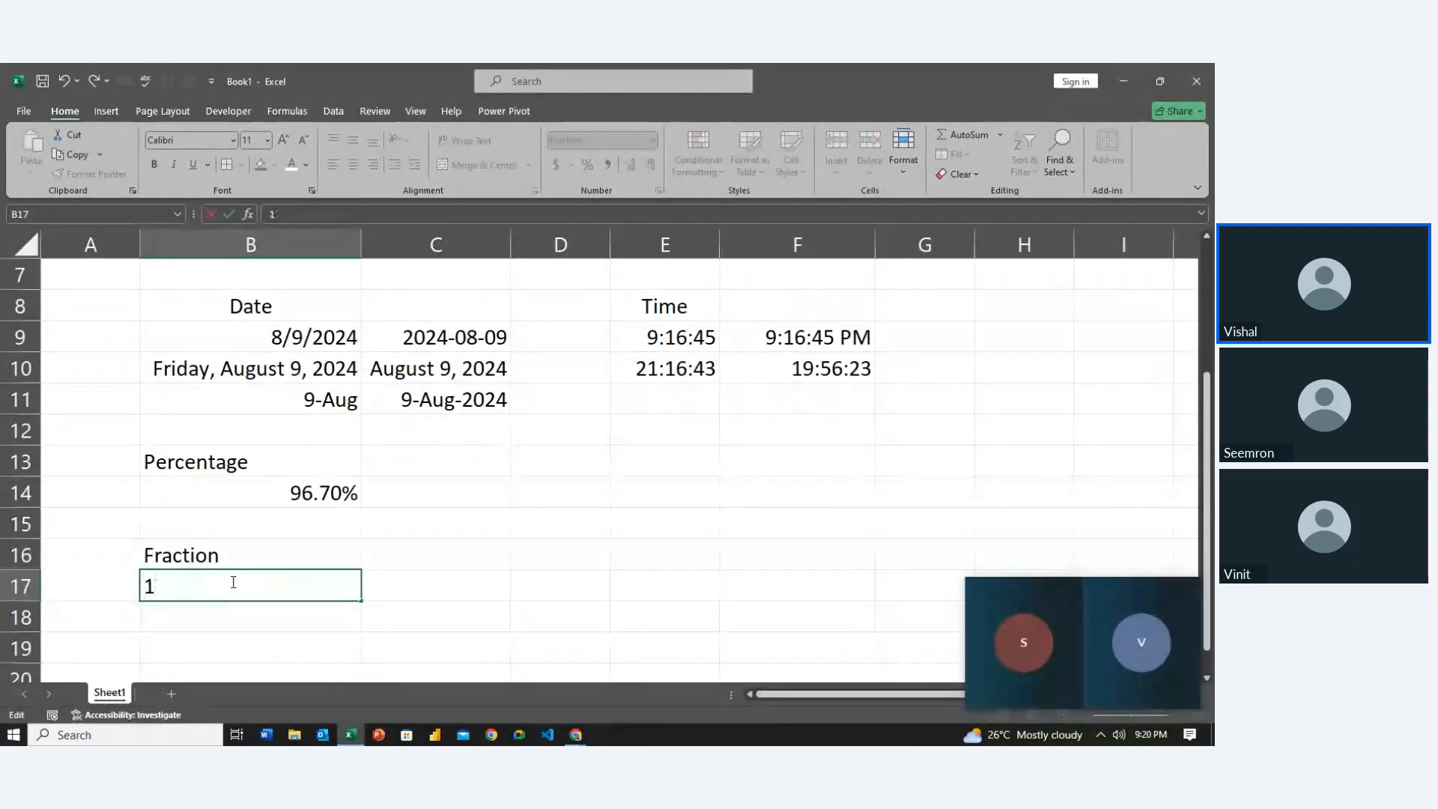
{"action": "type", "text": "73/6"}
{"action": "key", "text": "ctrl+Return"}
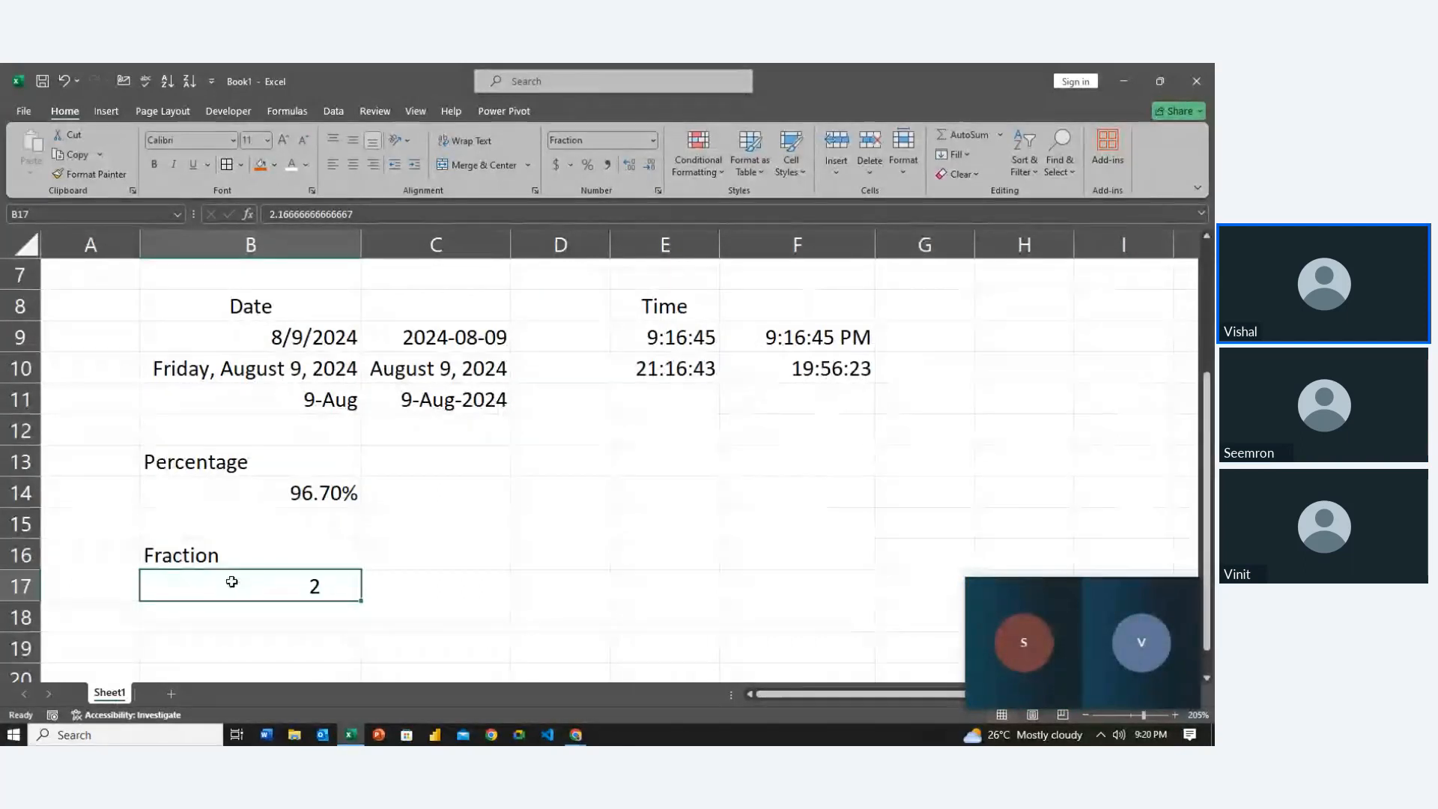
Apply the As quarters fraction type to B17 so it reads 2 1/4
{"action": "key", "text": "Left"}
{"action": "key", "text": "Down"}
{"action": "left_click", "coordinate": [231, 581]}
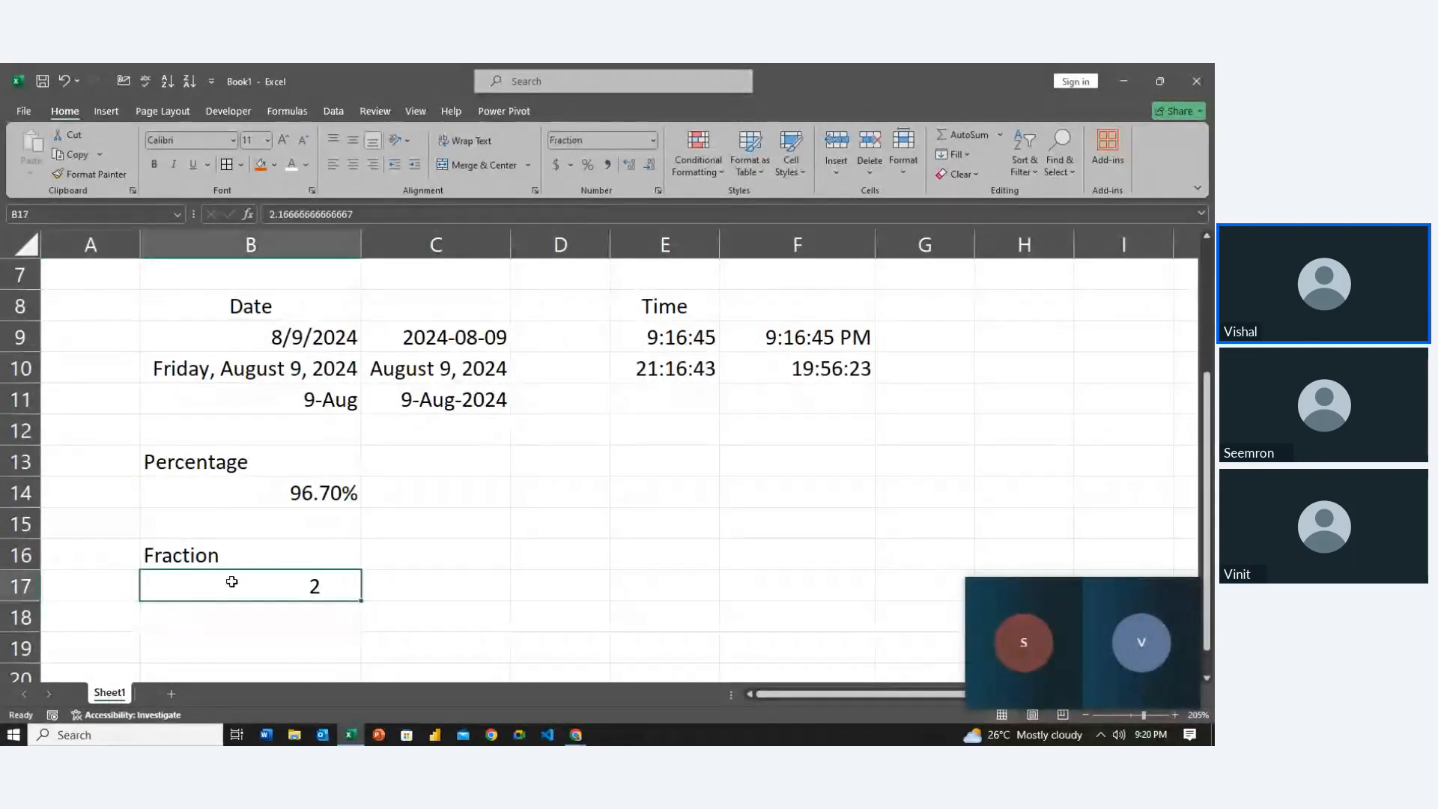
{"action": "key", "text": "ctrl+F1"}
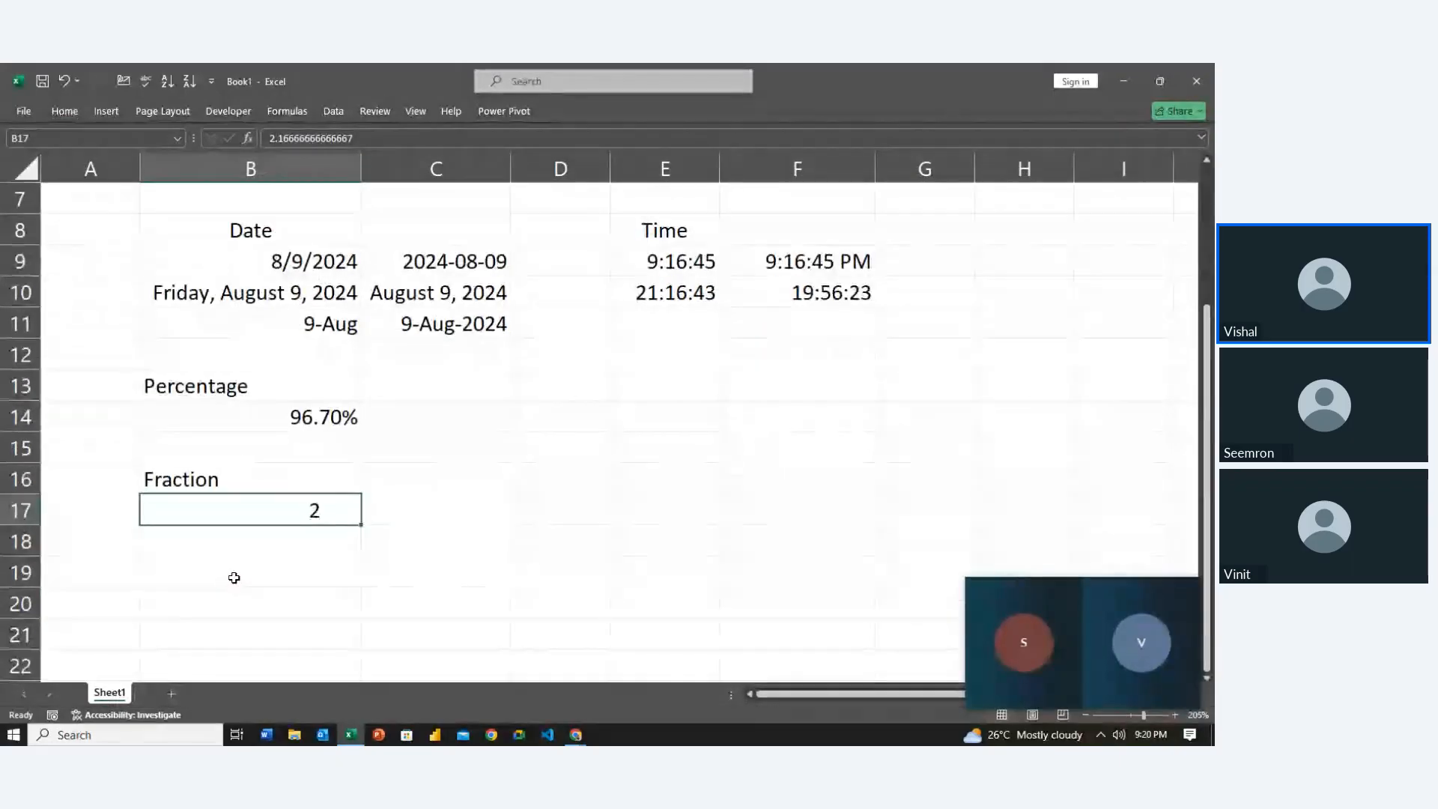
{"action": "key", "text": "ctrl+1"}
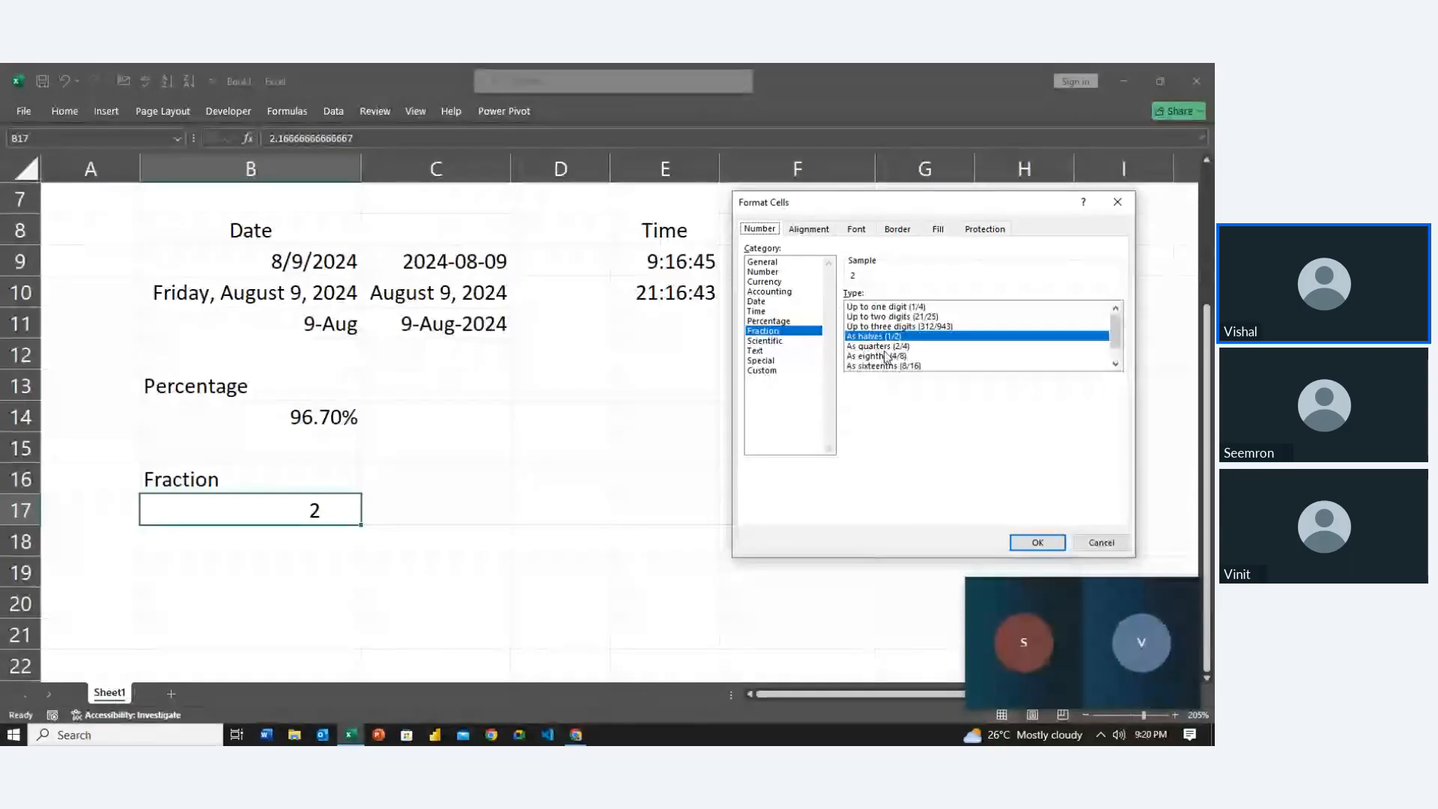
{"action": "left_click", "coordinate": [880, 356]}
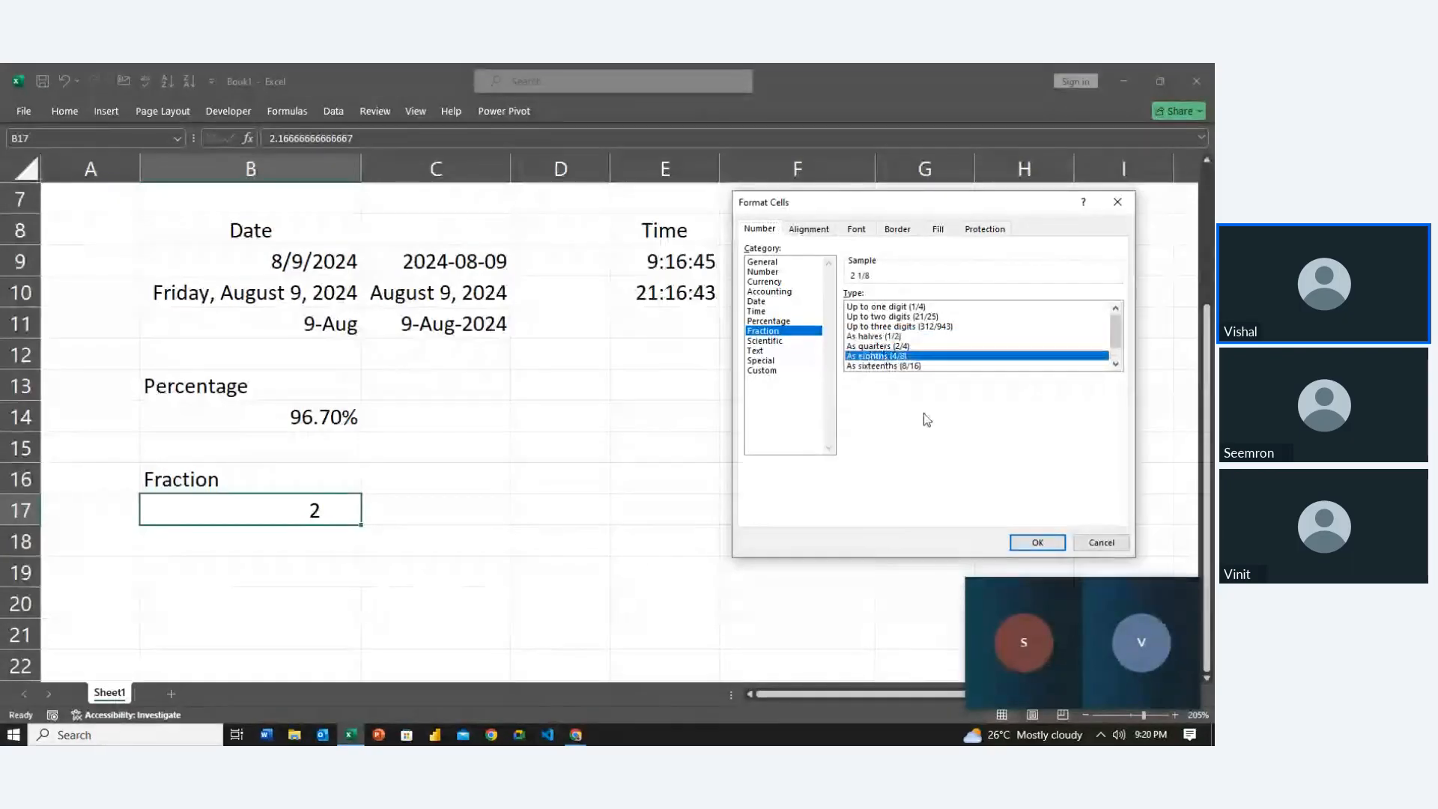
{"action": "left_click", "coordinate": [887, 347]}
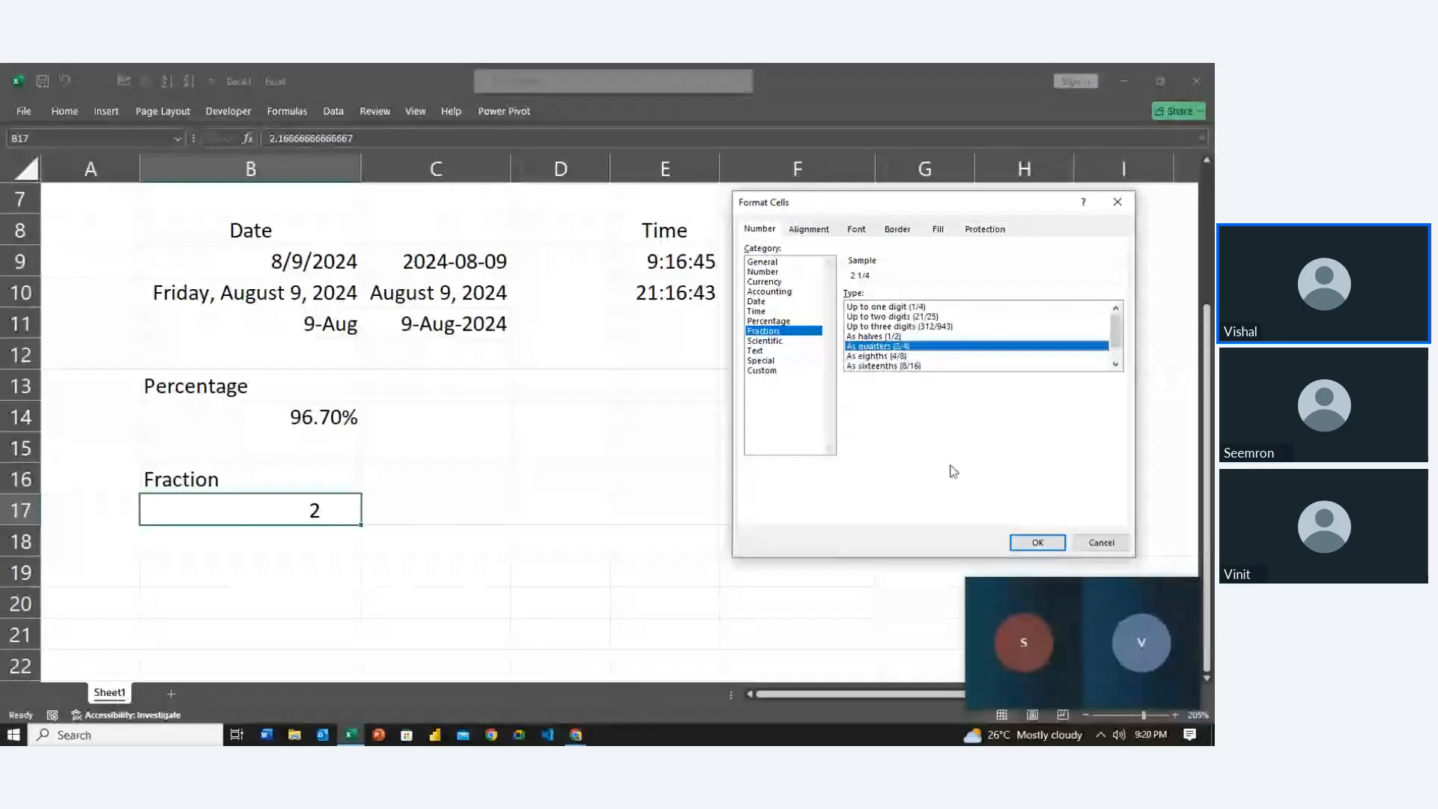
{"action": "left_click", "coordinate": [1037, 542]}
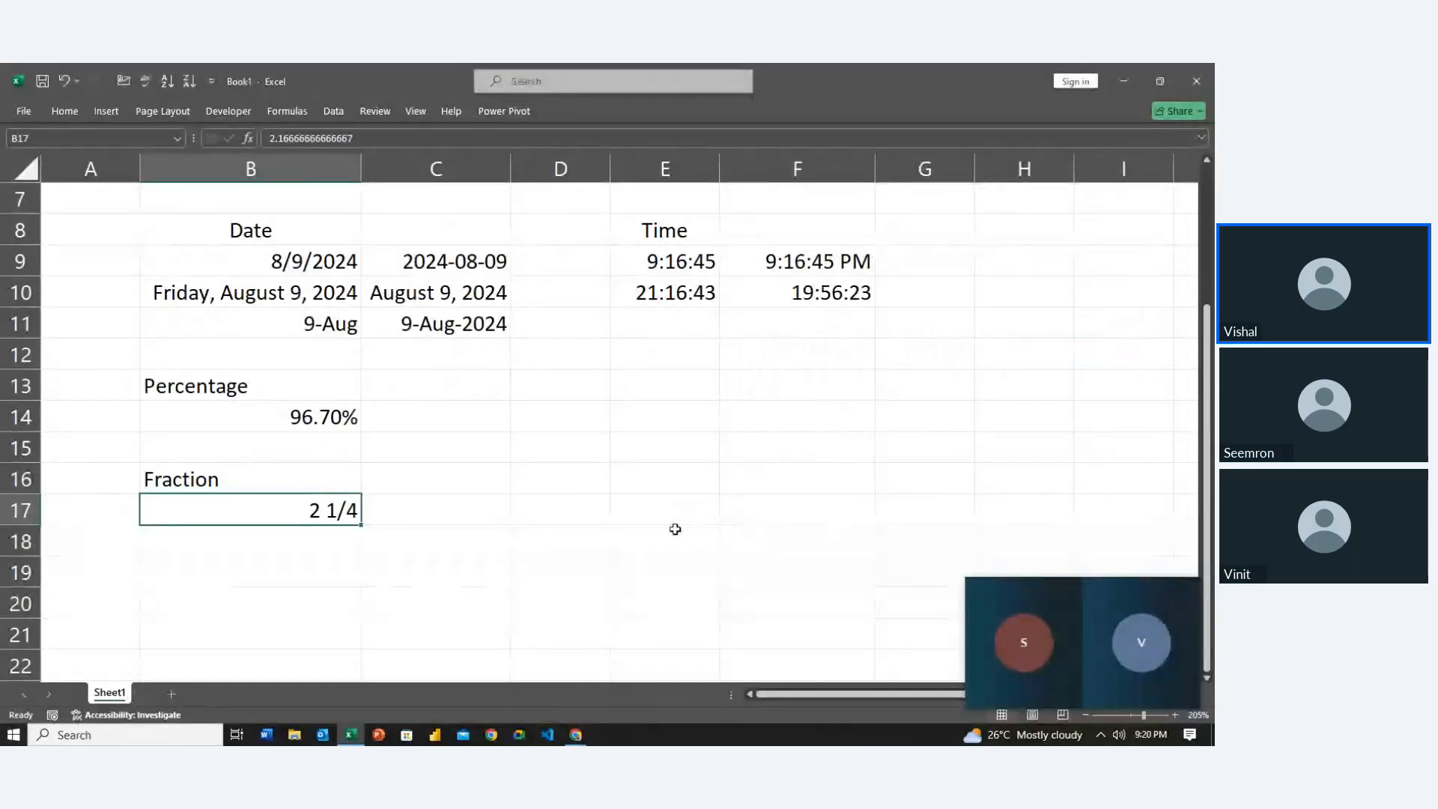
Switch B17 to eighths, then to Up to one digit, so it shows 2 1/6
{"action": "key", "text": "ctrl+1"}
{"action": "key", "text": "Down"}
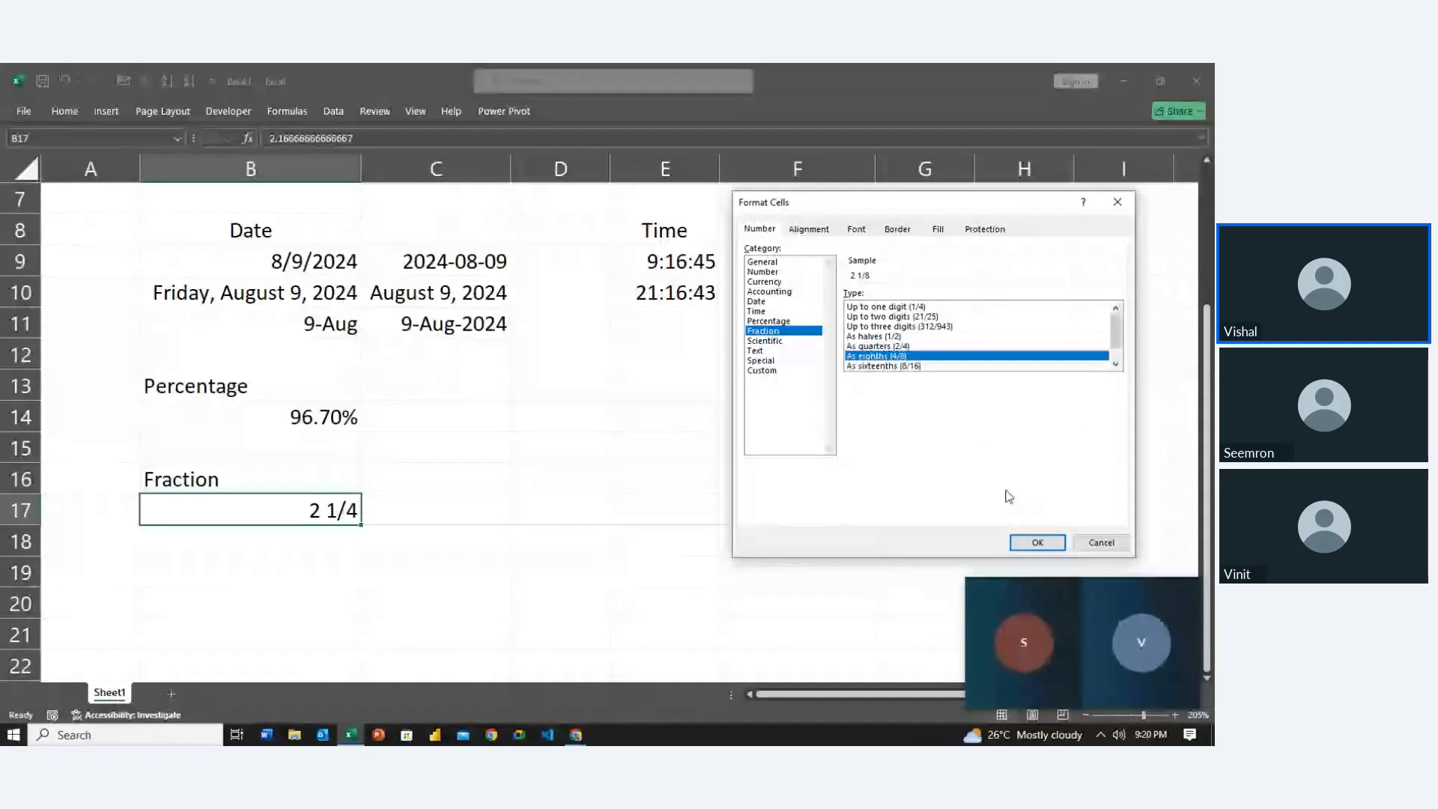
{"action": "left_click", "coordinate": [1027, 541]}
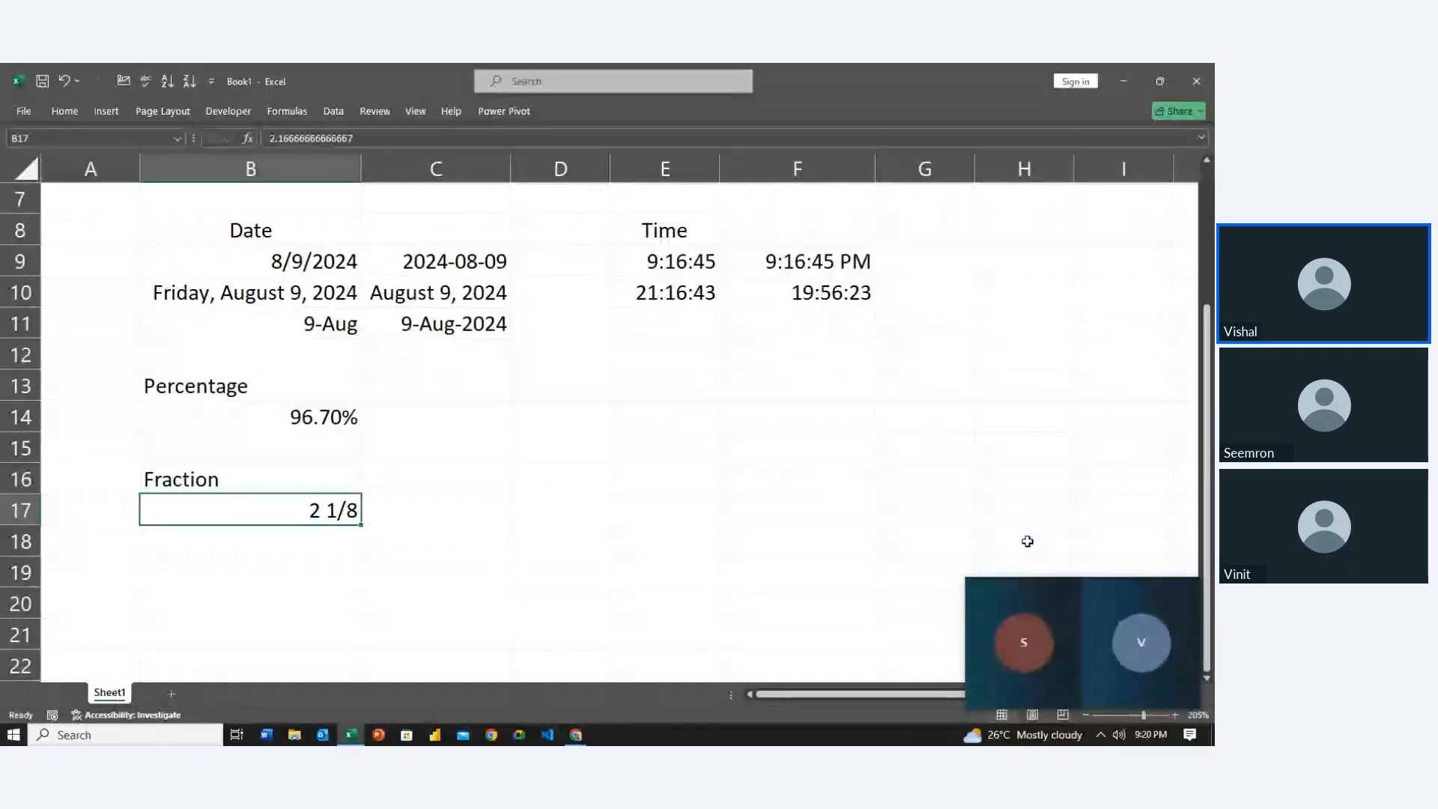
{"action": "key", "text": "ctrl+1"}
{"action": "left_click", "coordinate": [946, 317]}
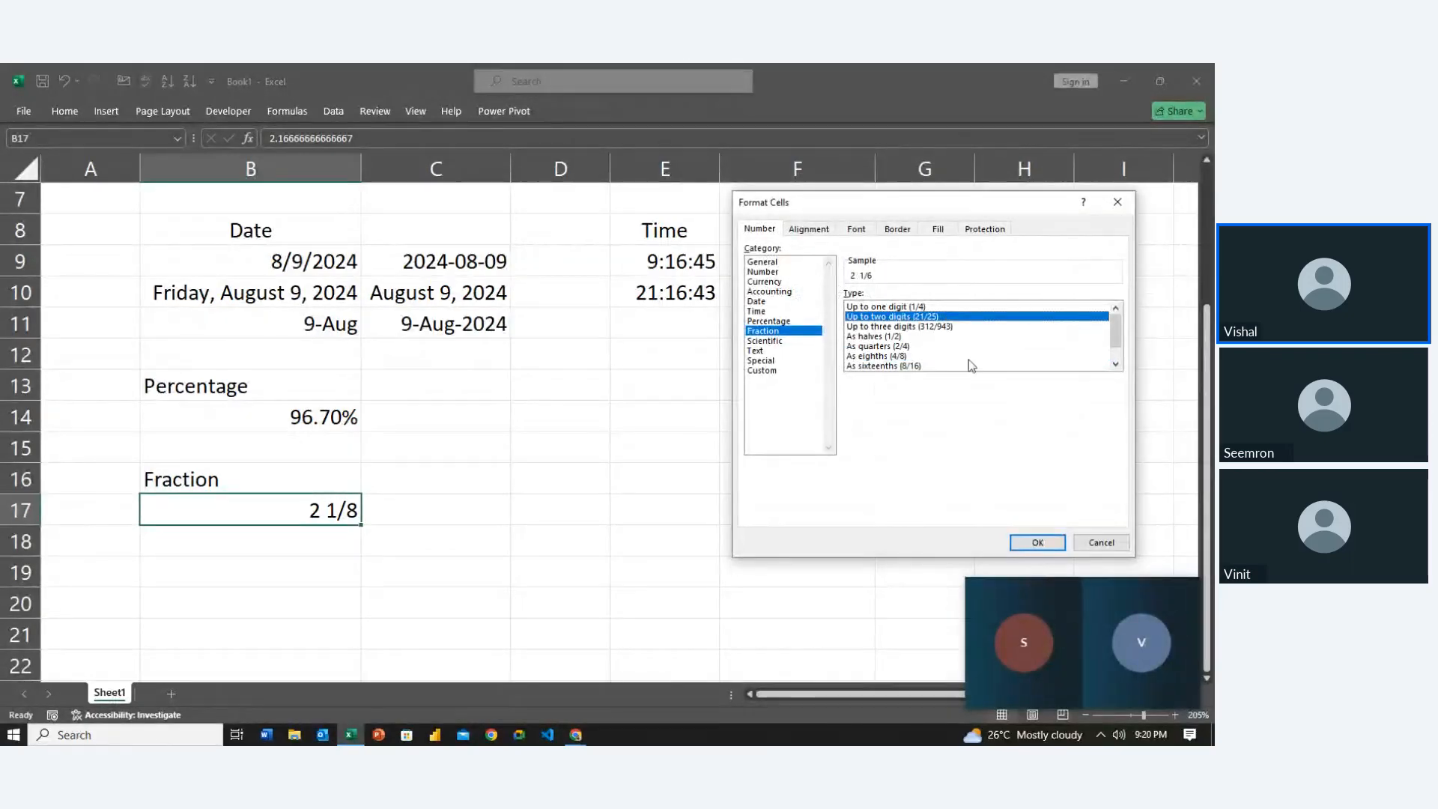
{"action": "key", "text": "Up"}
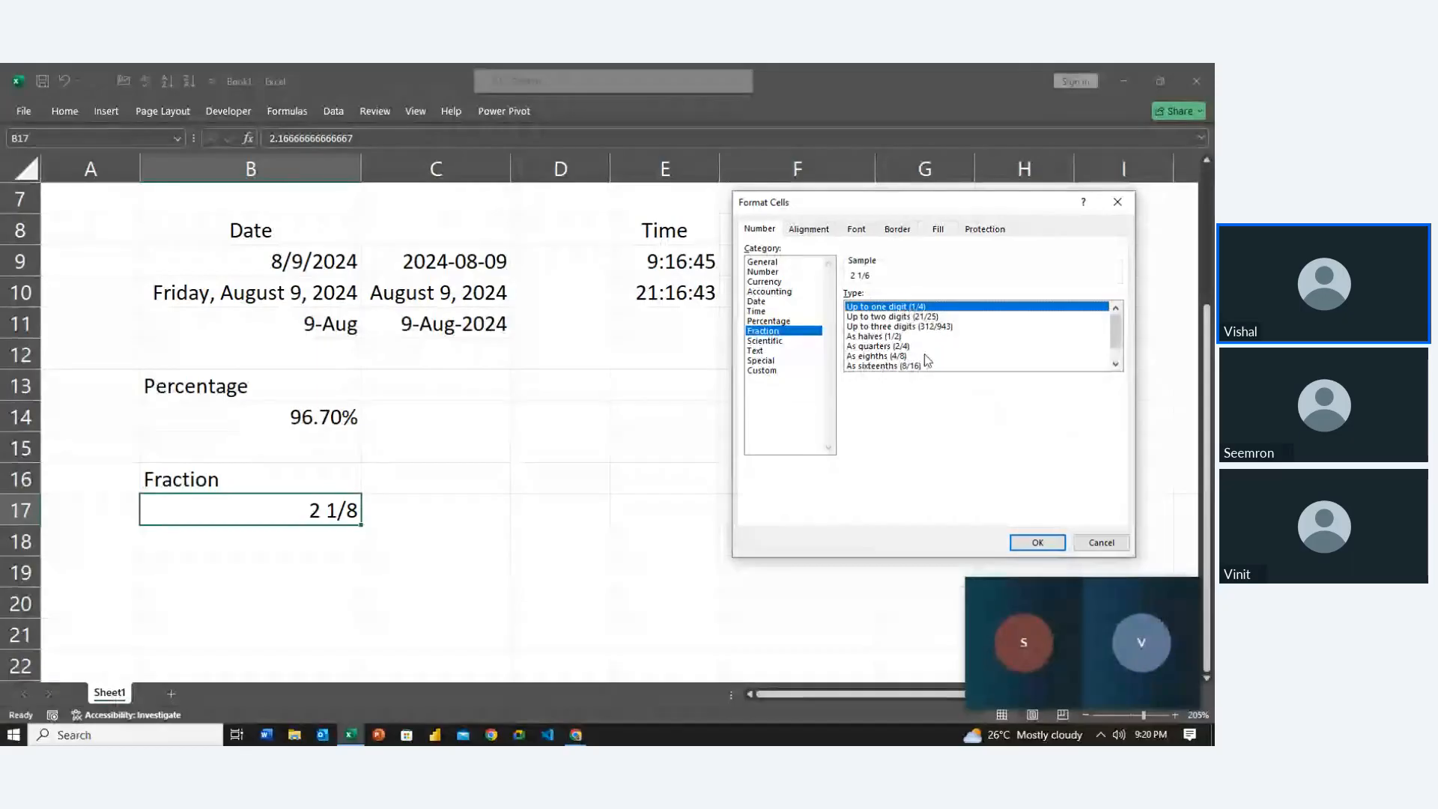
{"action": "left_click", "coordinate": [1041, 542]}
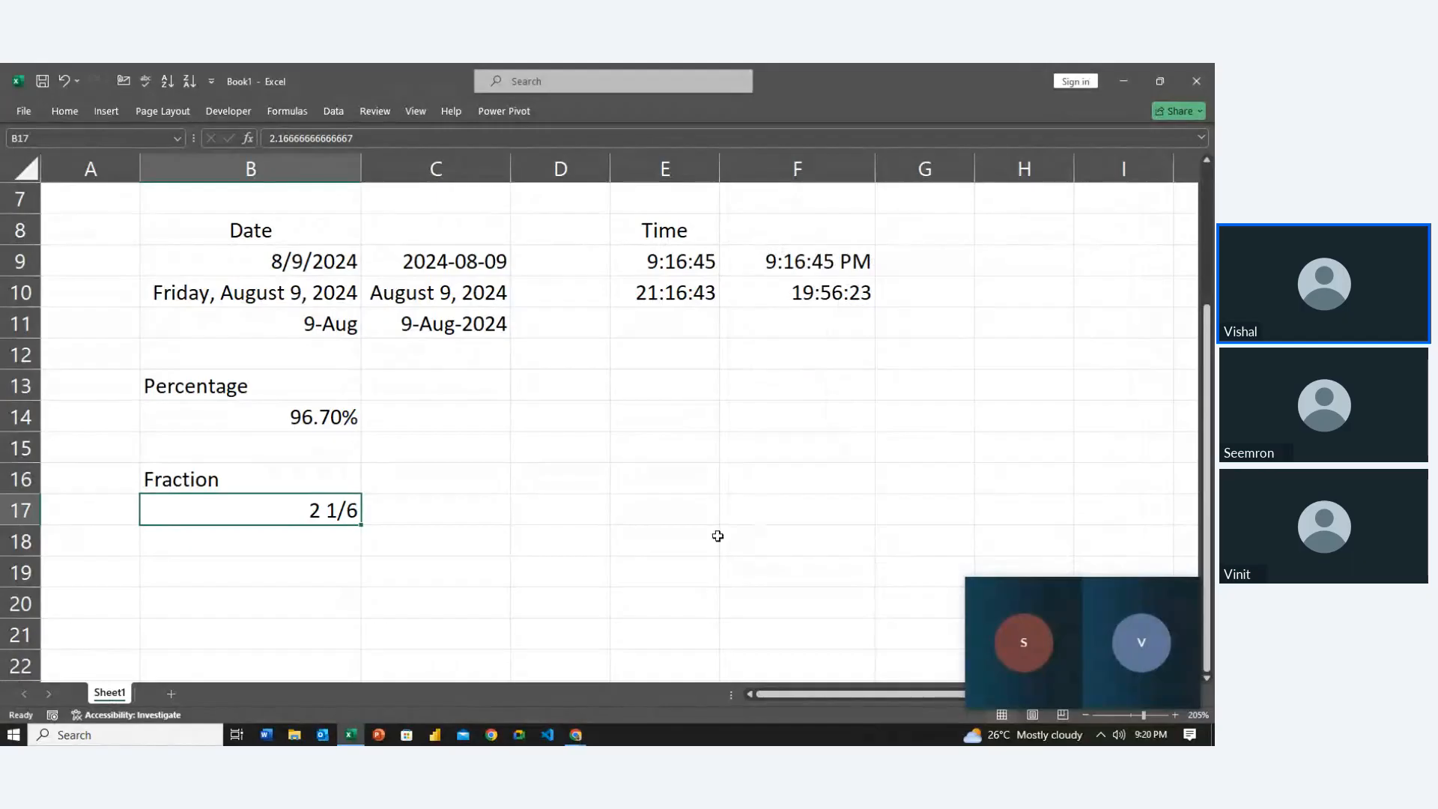
Close the Help pane, restore the ribbon, and open Format Cells for empty cell D16
{"action": "key", "text": "Left"}
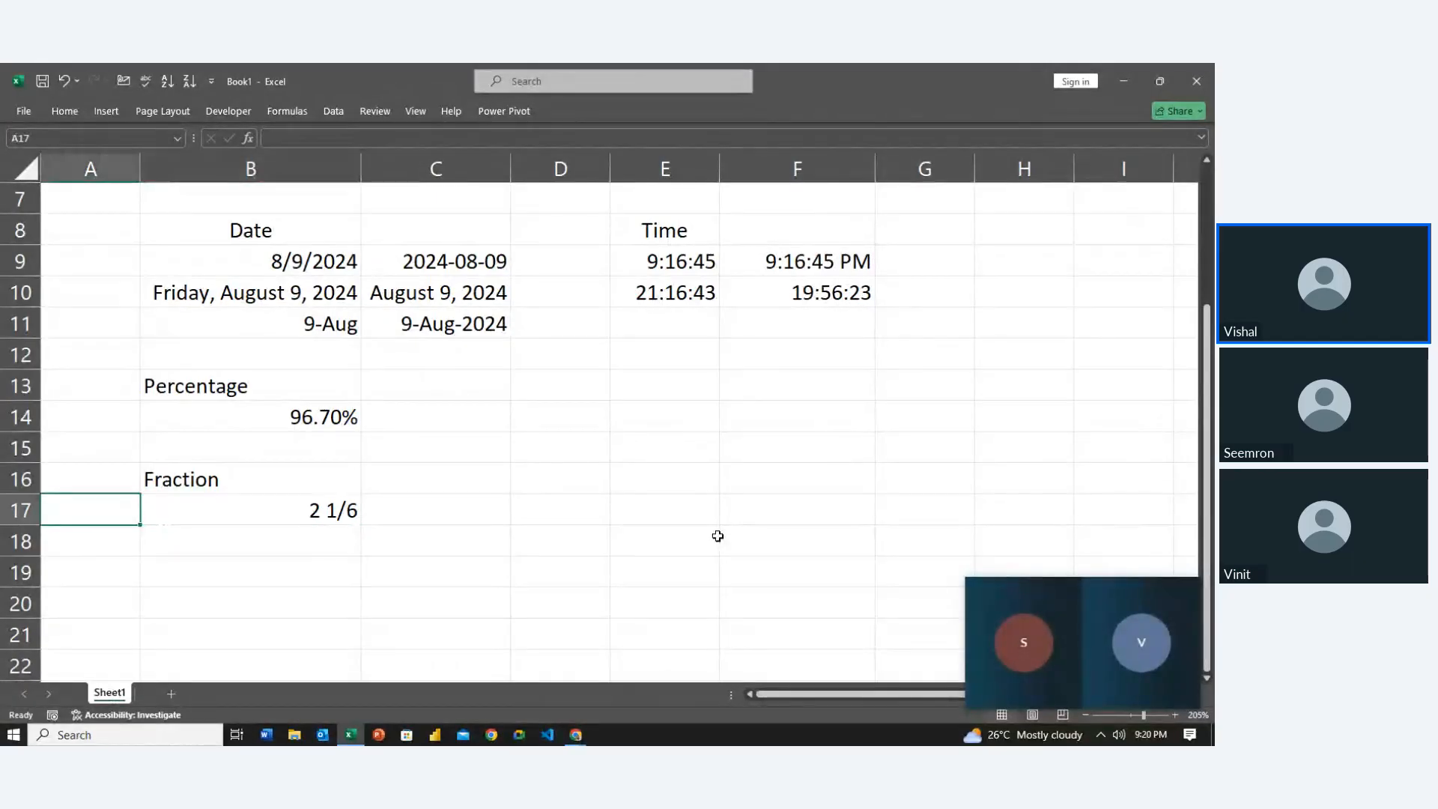
{"action": "key", "text": "Right"}
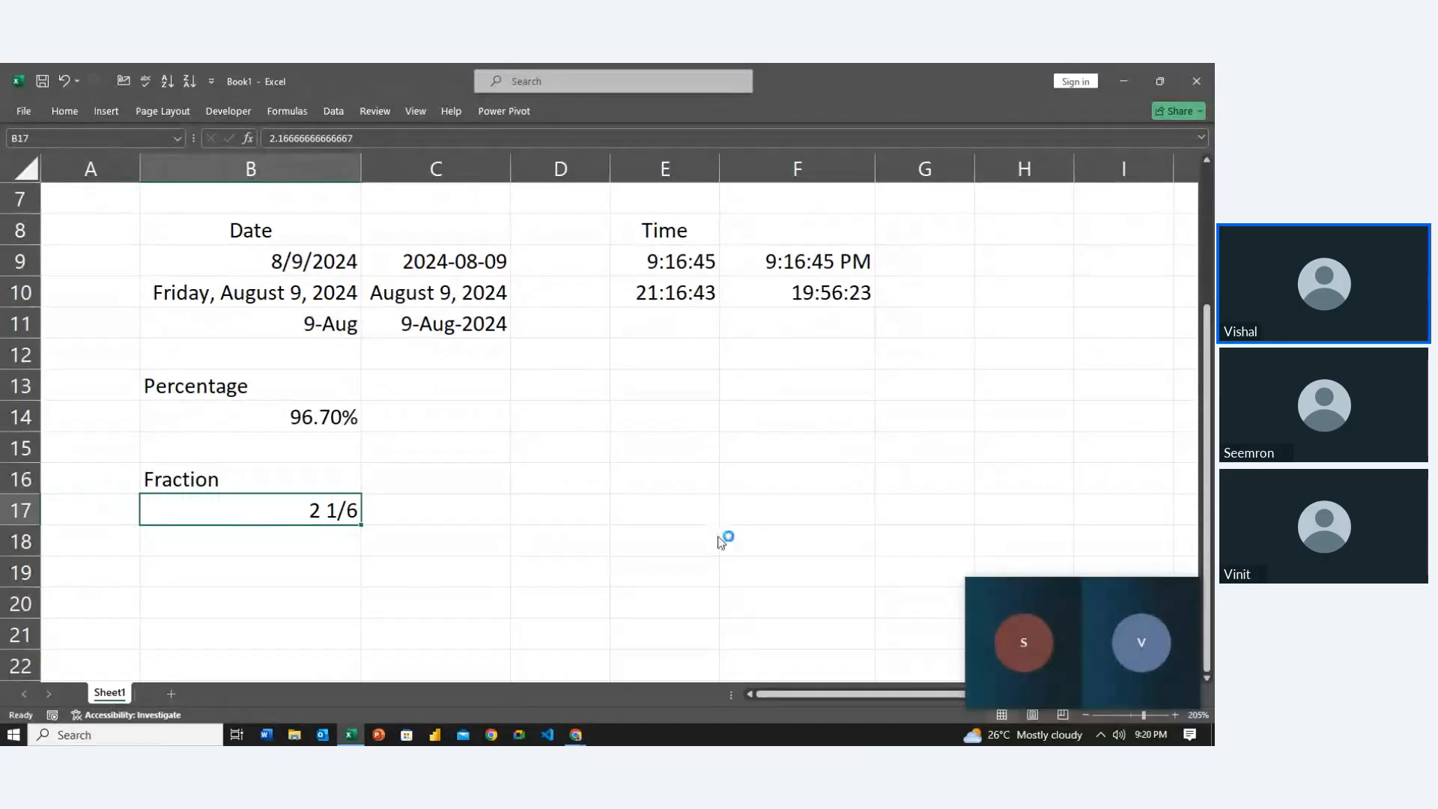
{"action": "key", "text": "F1"}
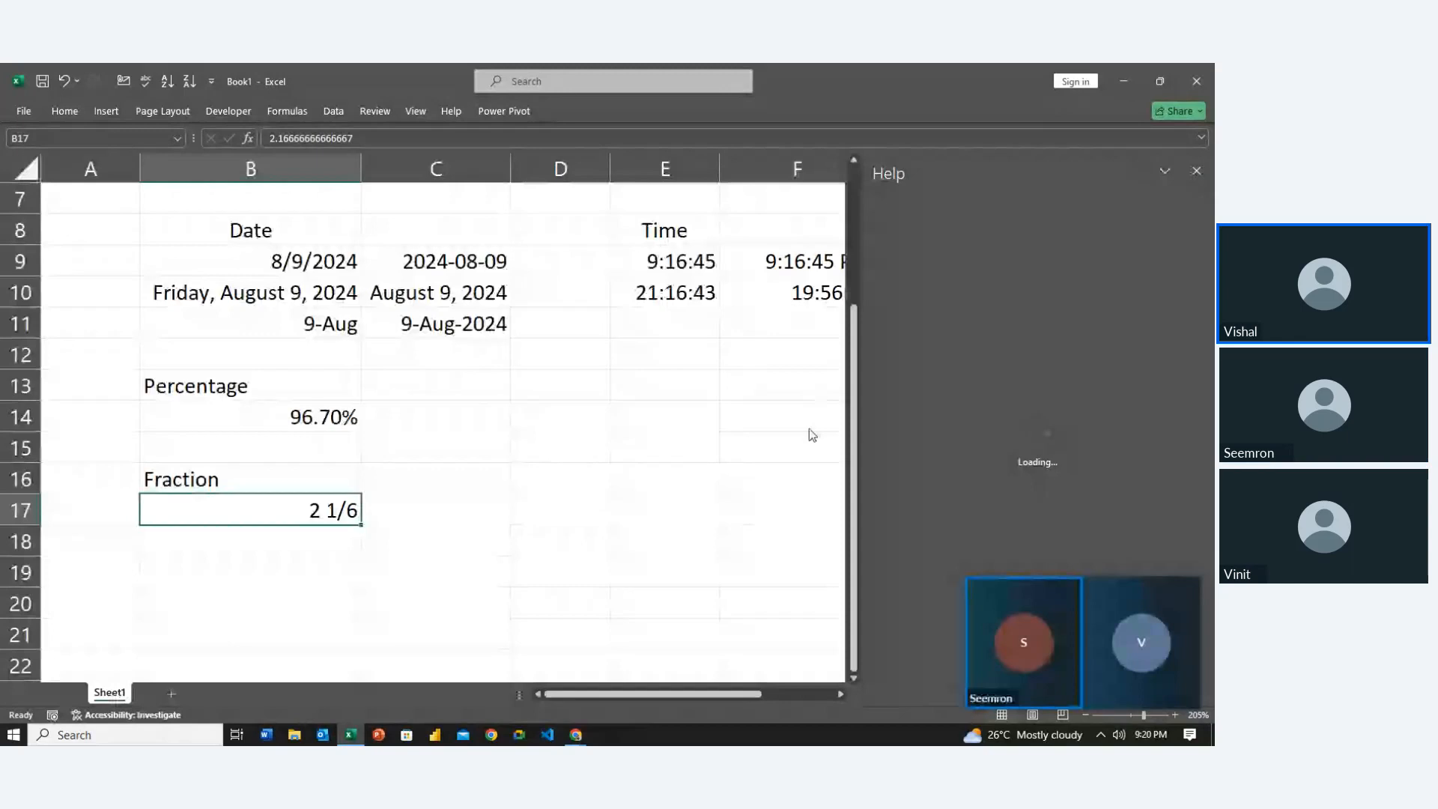
{"action": "left_click", "coordinate": [1196, 171]}
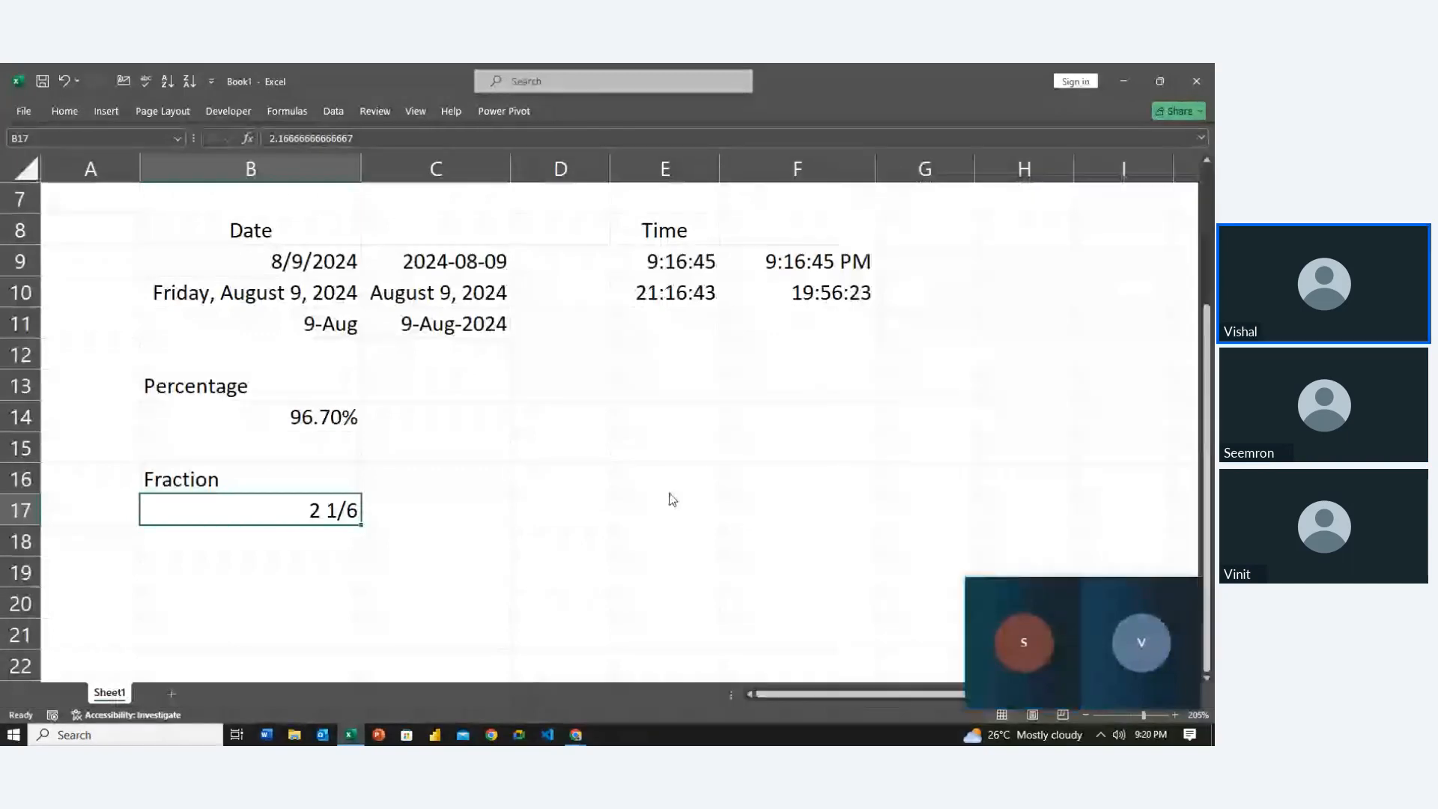
{"action": "key", "text": "ctrl+F1"}
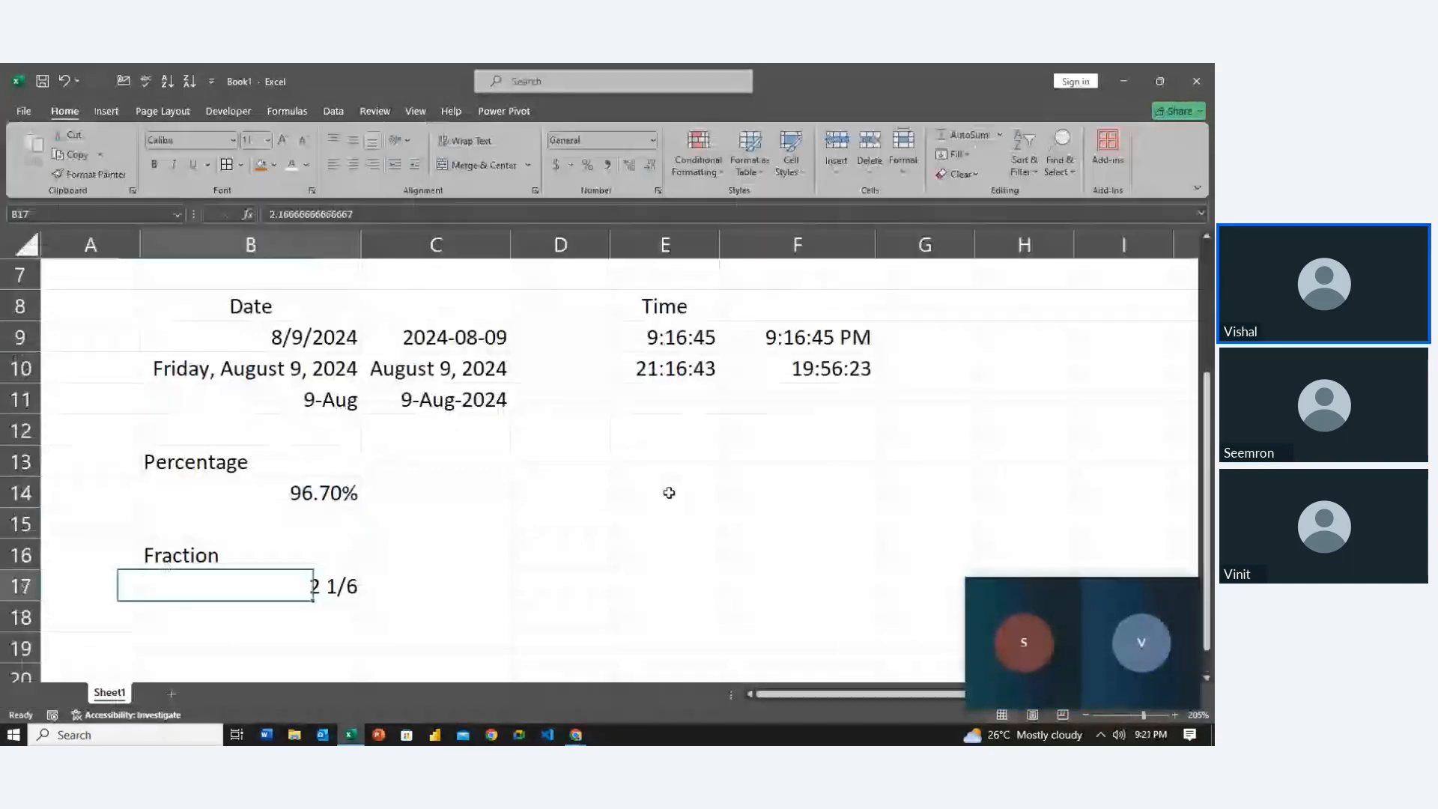
{"action": "key", "text": "Right"}
{"action": "key", "text": "Right"}
{"action": "key", "text": "Up"}
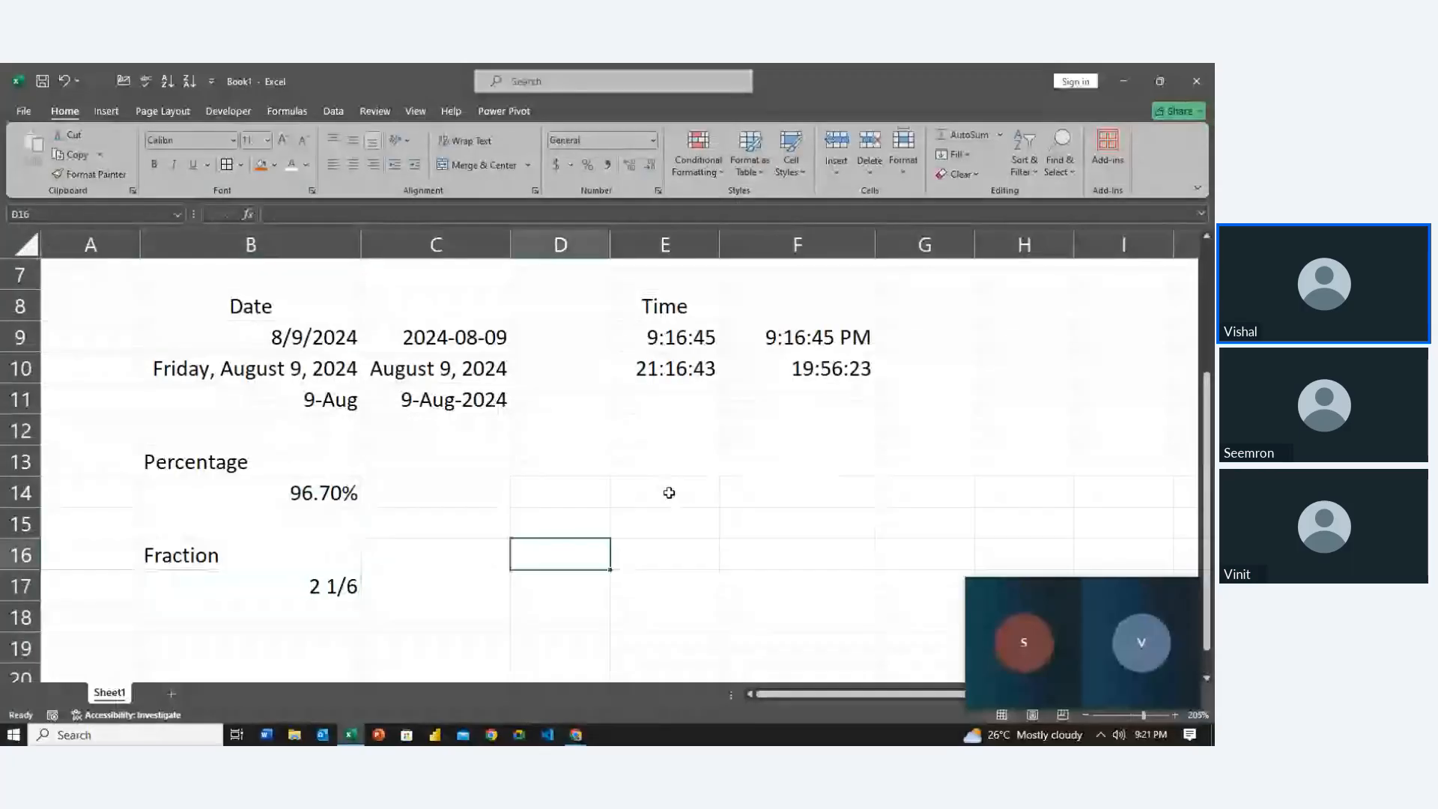
{"action": "key", "text": "Left"}
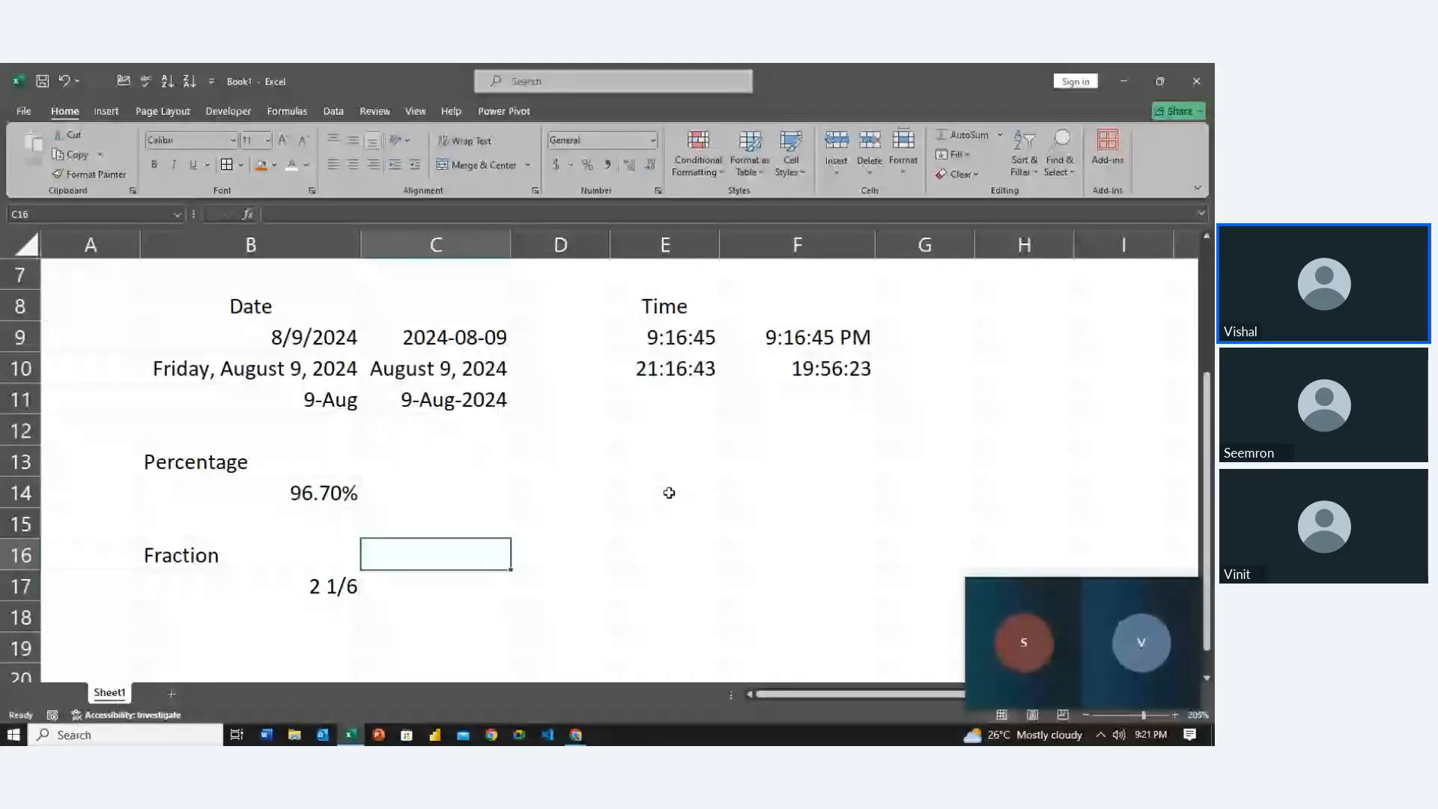
{"action": "key", "text": "Right"}
{"action": "key", "text": "ctrl+1"}
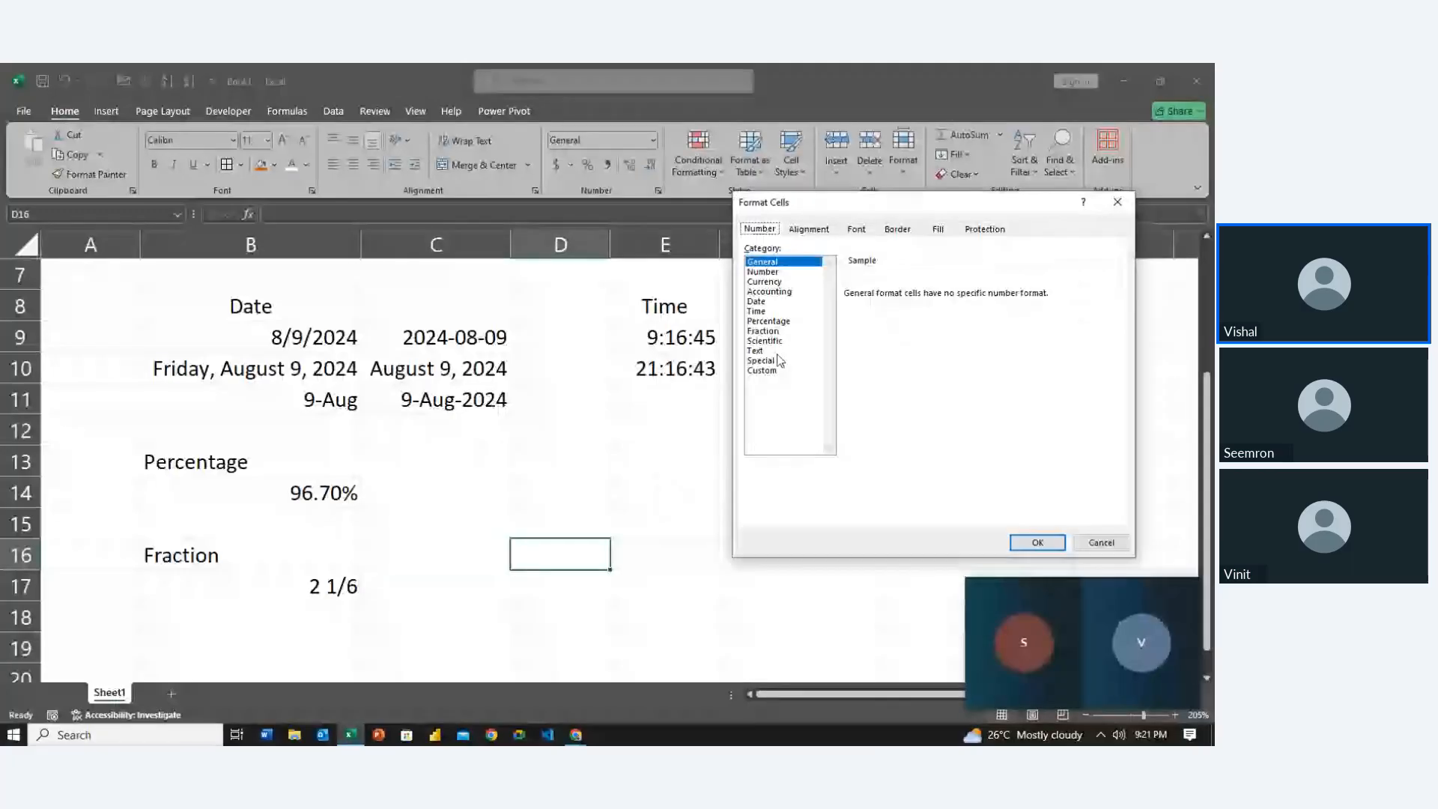
Give D16 the Special (ZIP Code) category after previewing Scientific and Text
{"action": "left_click", "coordinate": [764, 341]}
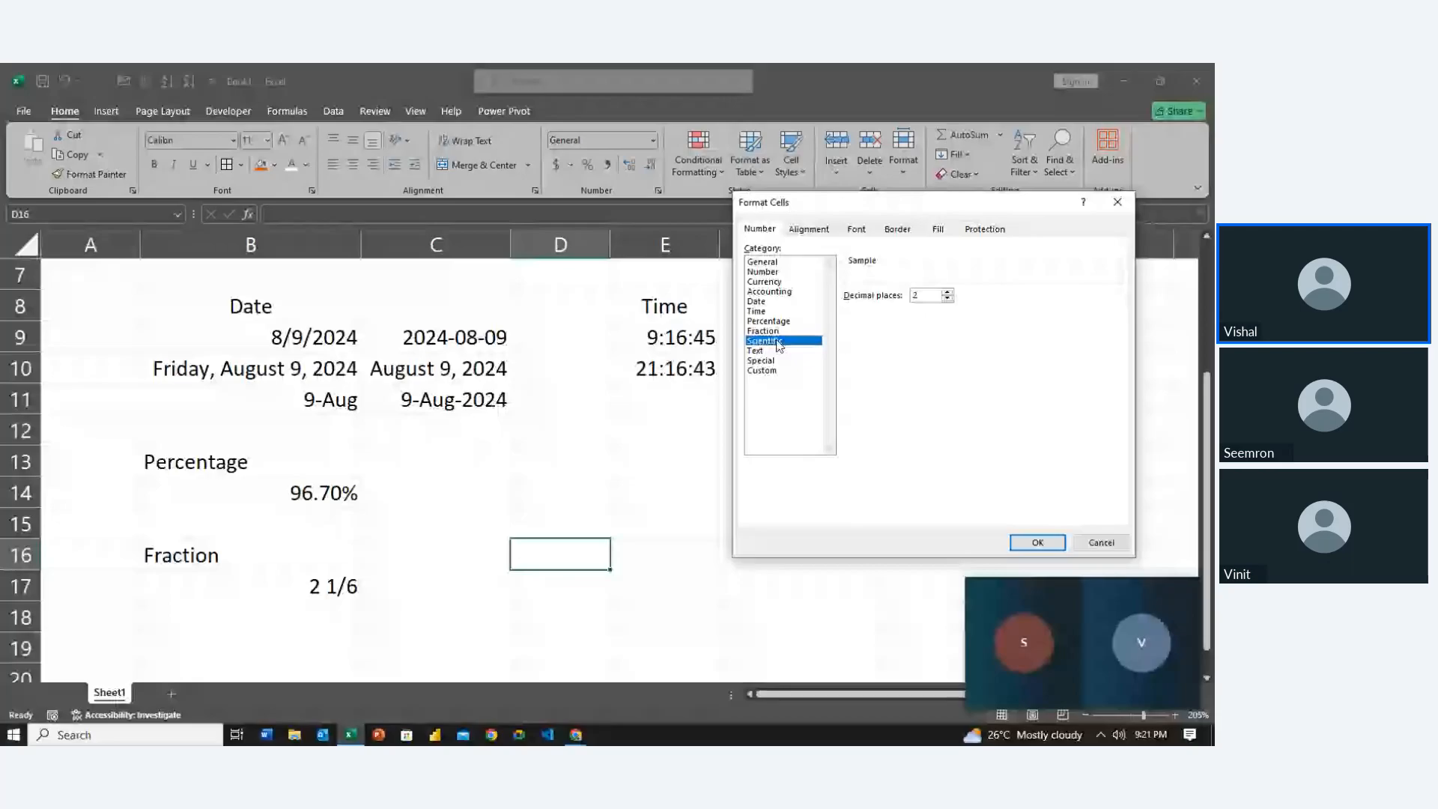
{"action": "left_click", "coordinate": [770, 352]}
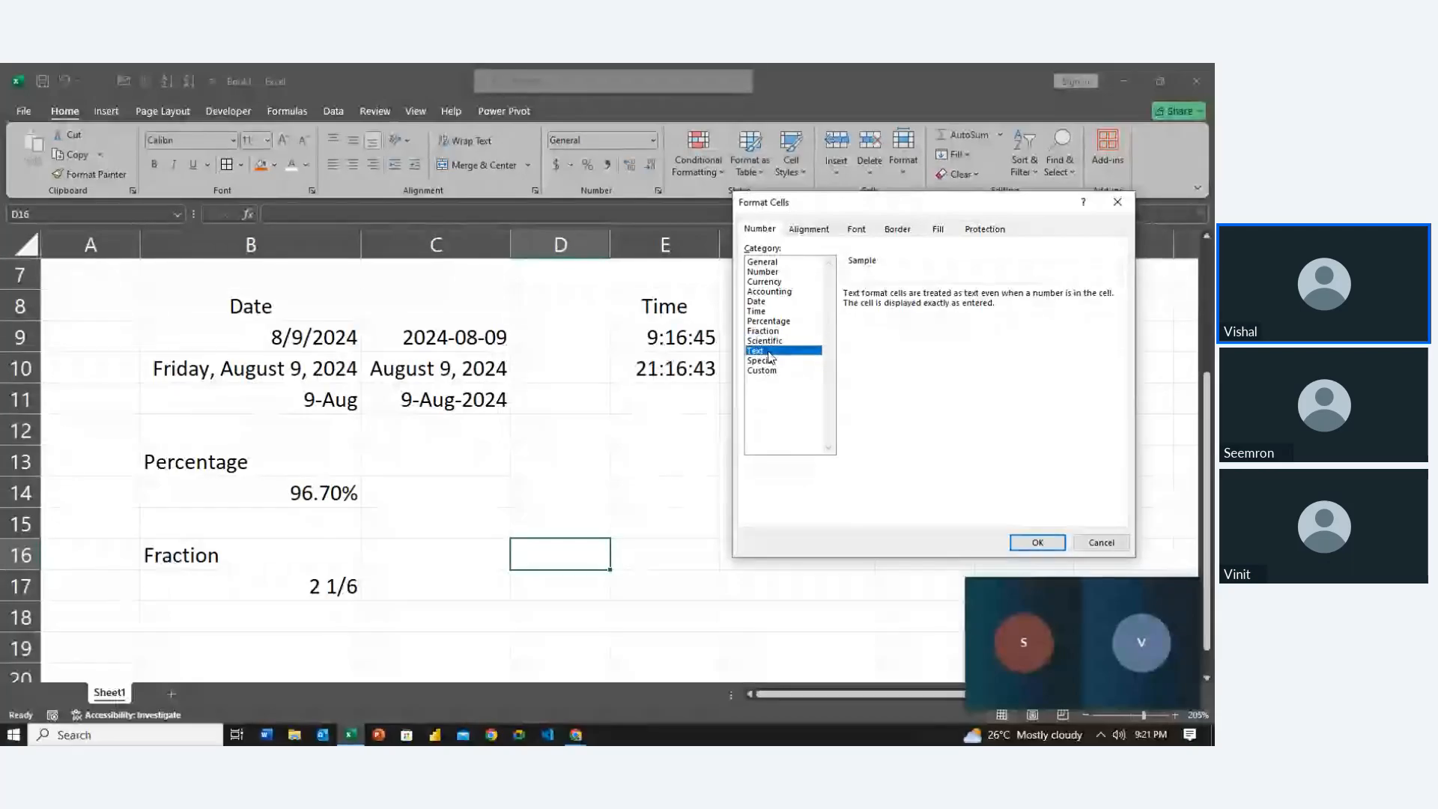
{"action": "left_click", "coordinate": [770, 362]}
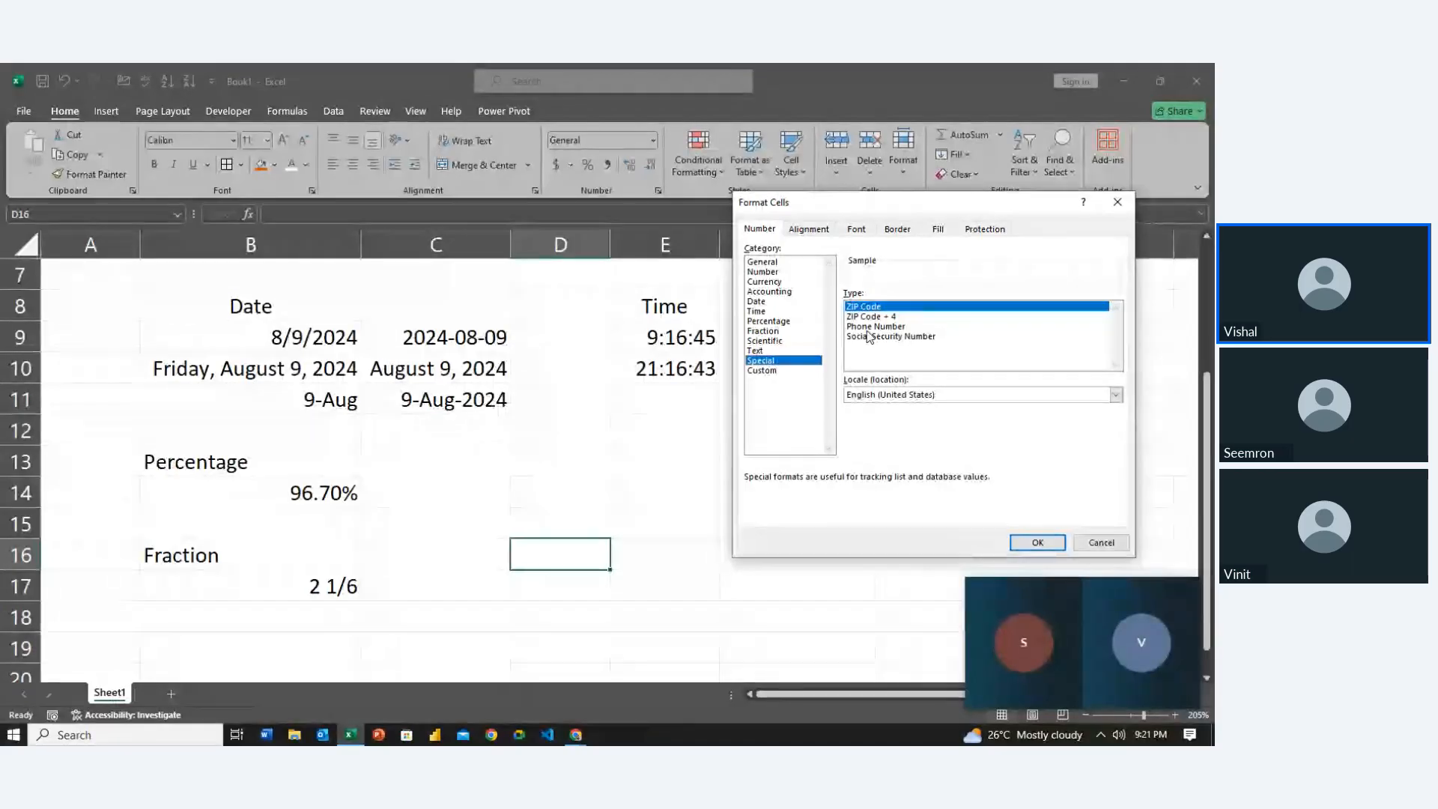
{"action": "left_click", "coordinate": [1037, 542]}
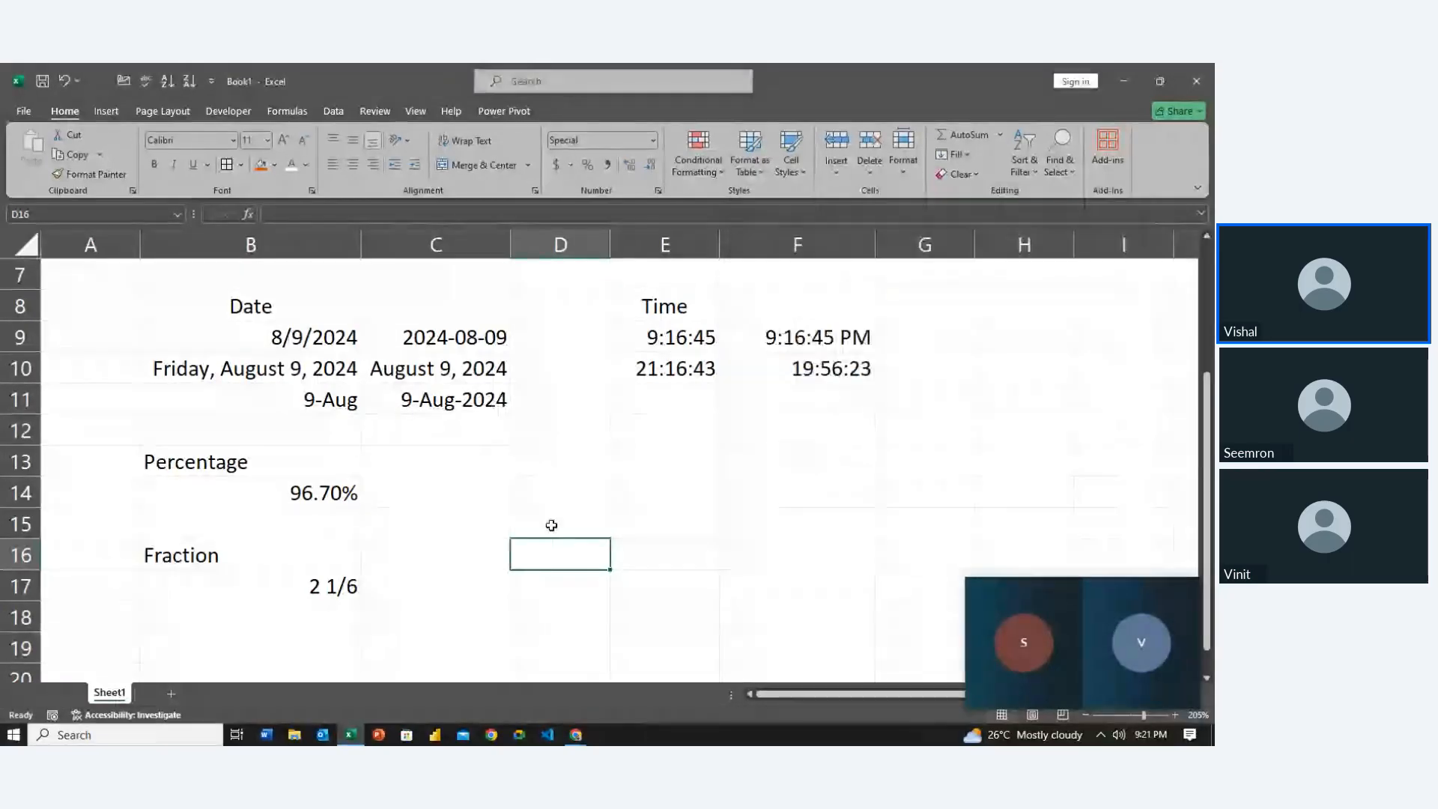
Add the heading 'Special' in cell D16
{"action": "left_click", "coordinate": [553, 524]}
{"action": "key", "text": "Return"}
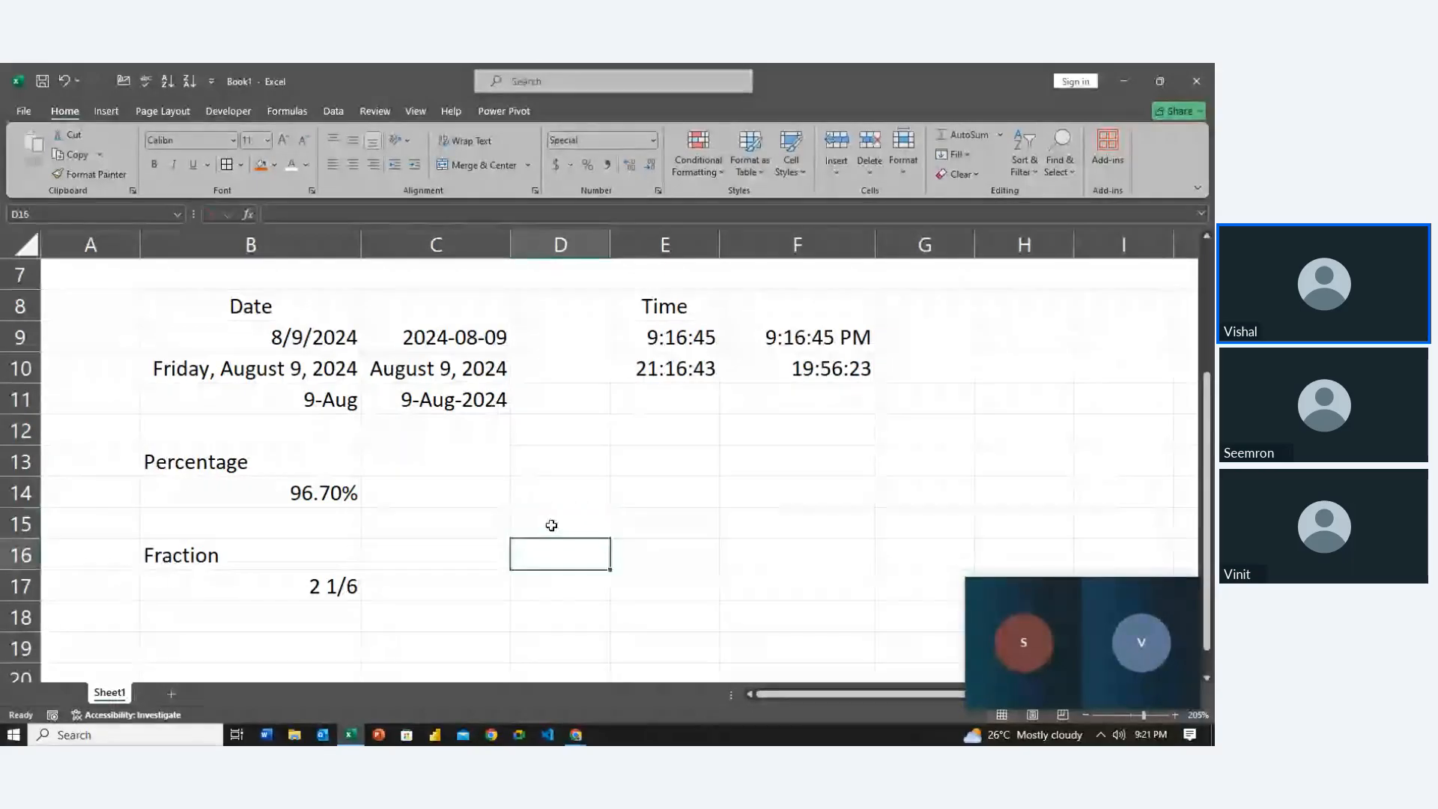
{"action": "type", "text": "Special"}
{"action": "key", "text": "Return"}
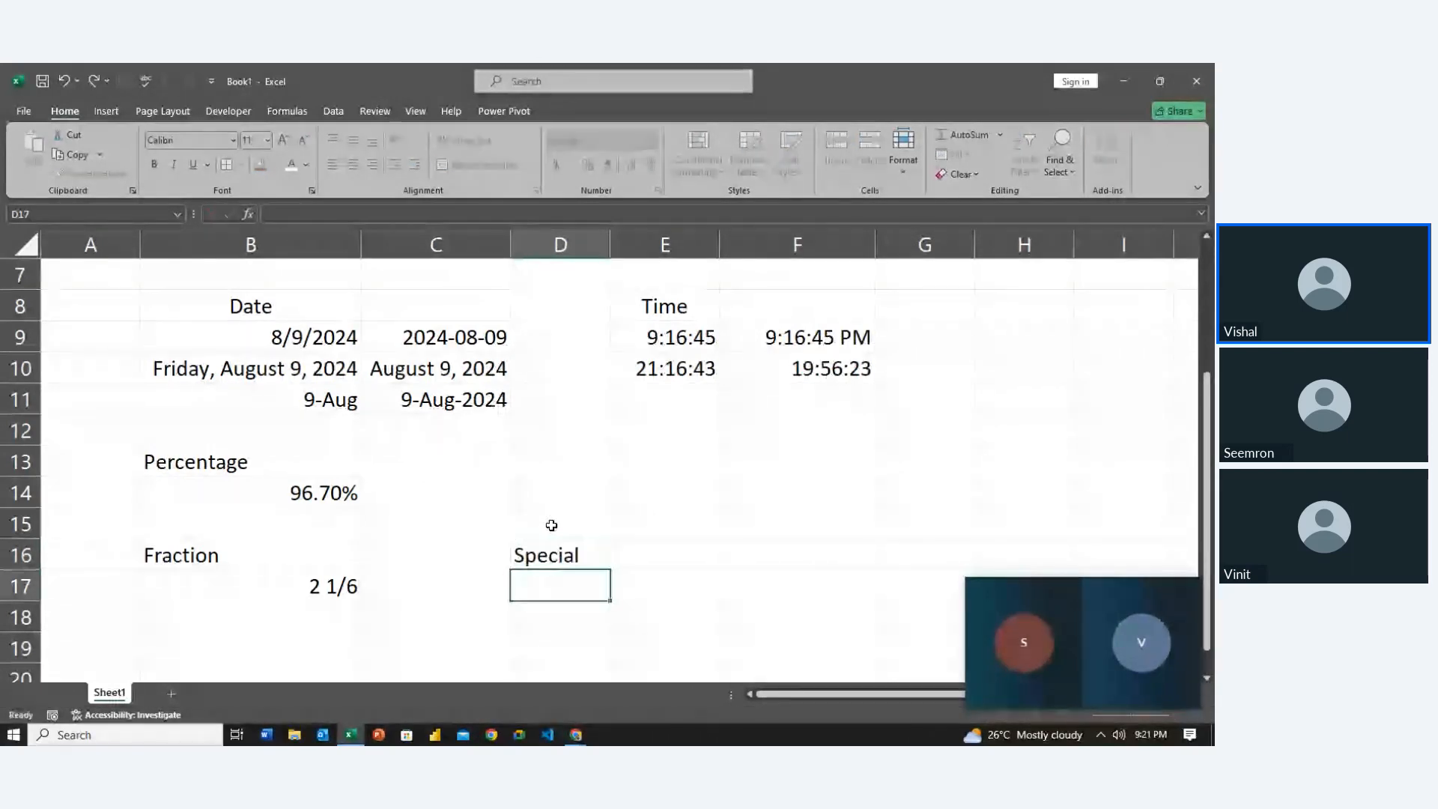
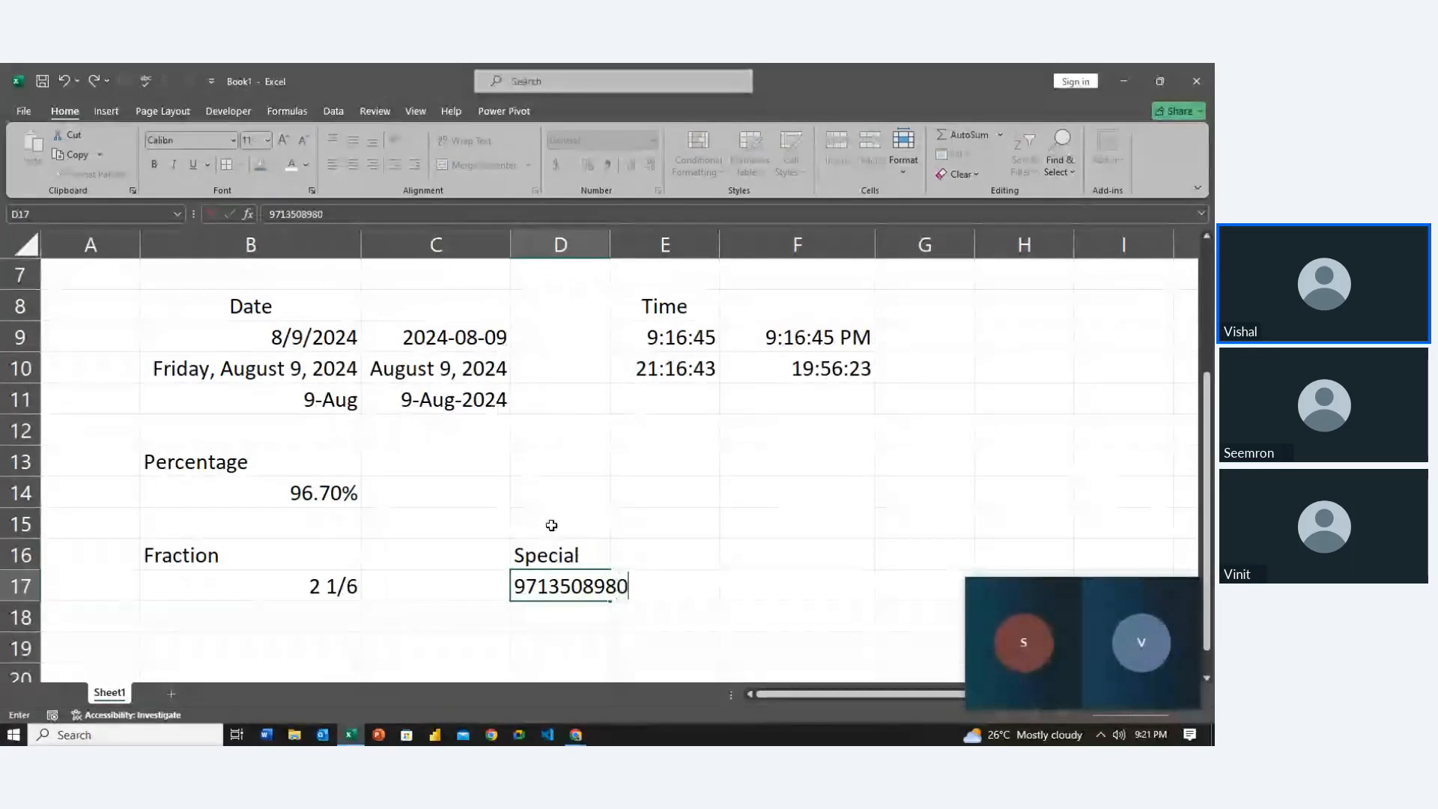
Enter a 10-digit phone number in D17
{"action": "key", "text": "Return"}
{"action": "key", "text": "Up"}
{"action": "key", "text": "Left"}
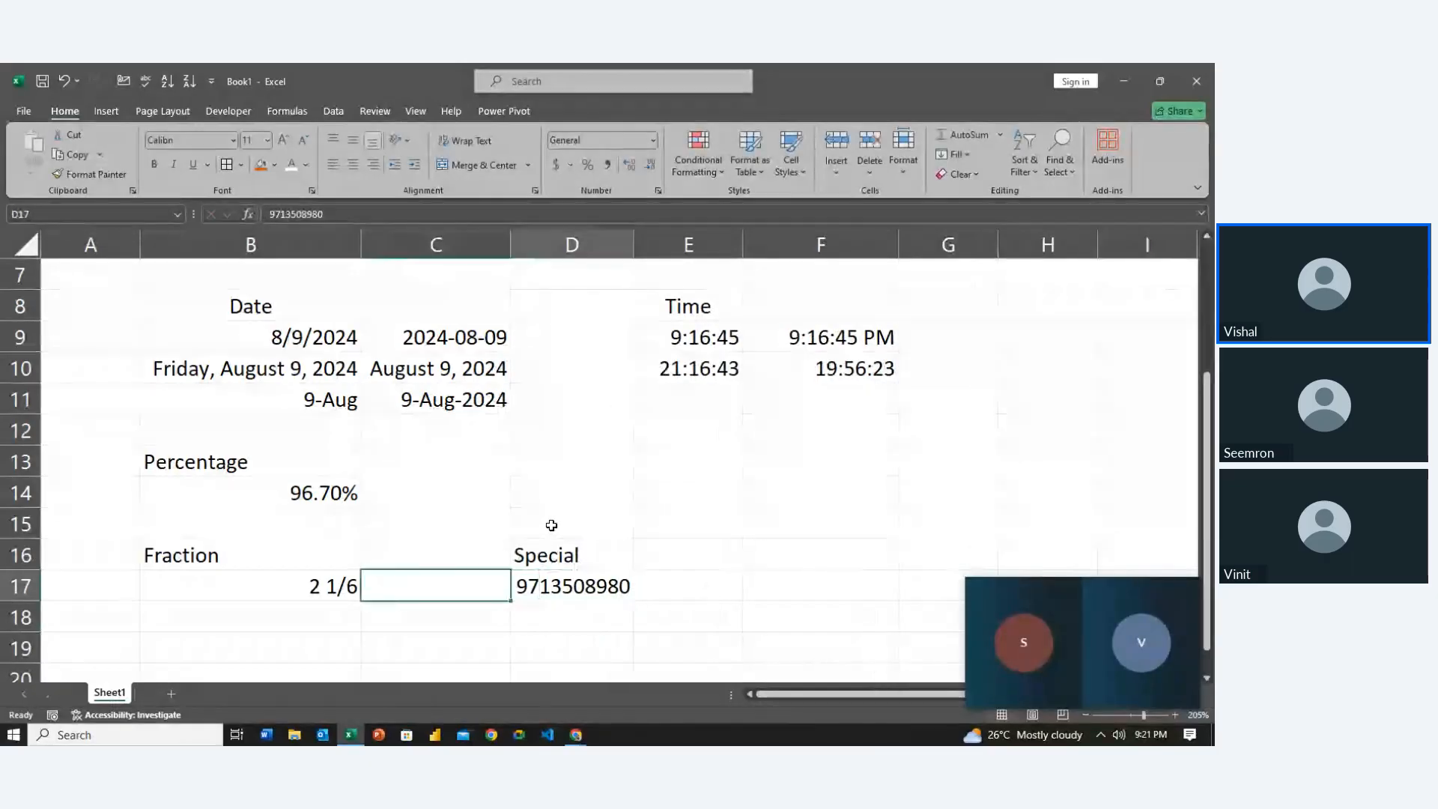
{"action": "key", "text": "Right"}
Try a +91 prefix in D17, then revert it to the plain 10-digit number
{"action": "key", "text": "F2"}
{"action": "key", "text": "Home"}
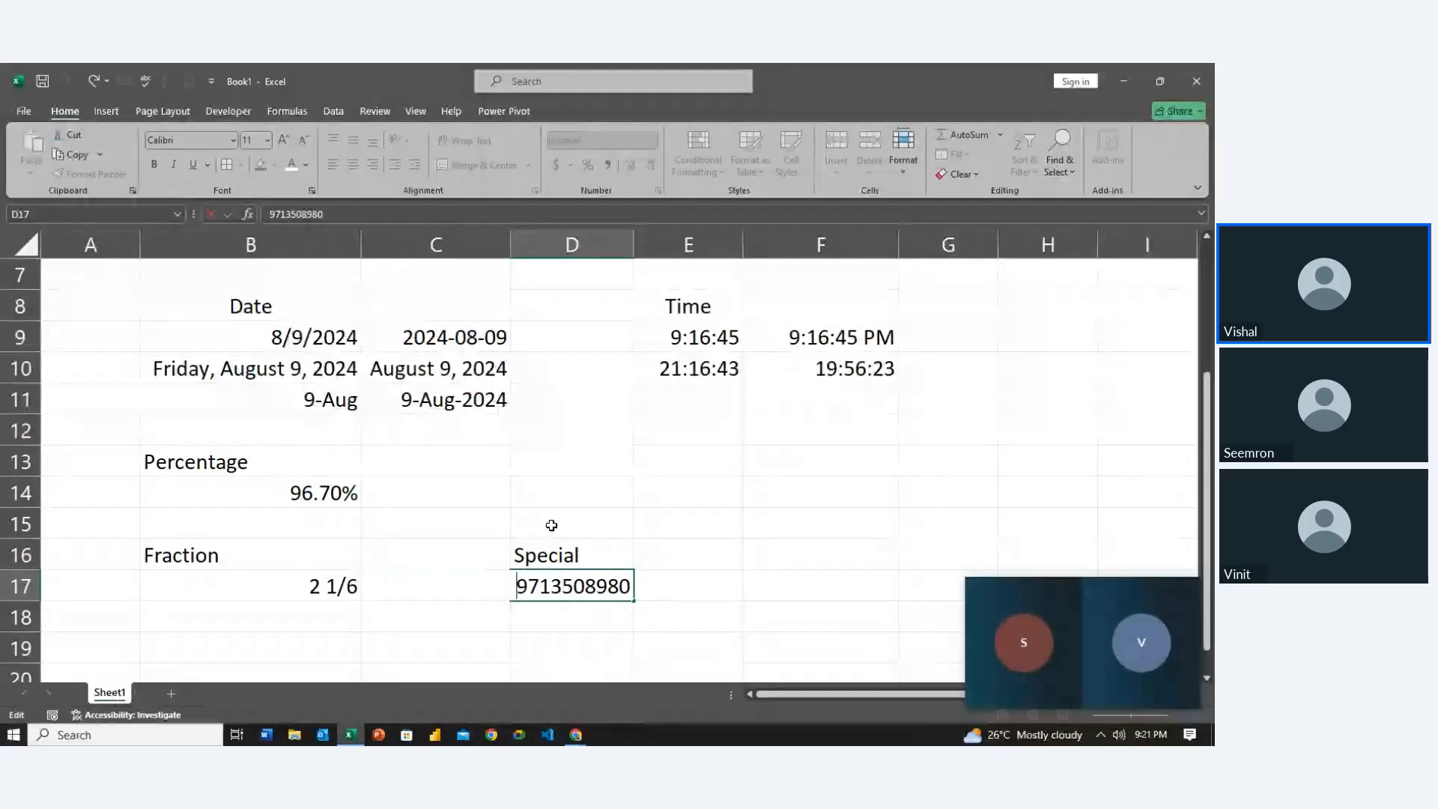
{"action": "type", "text": "+91"}
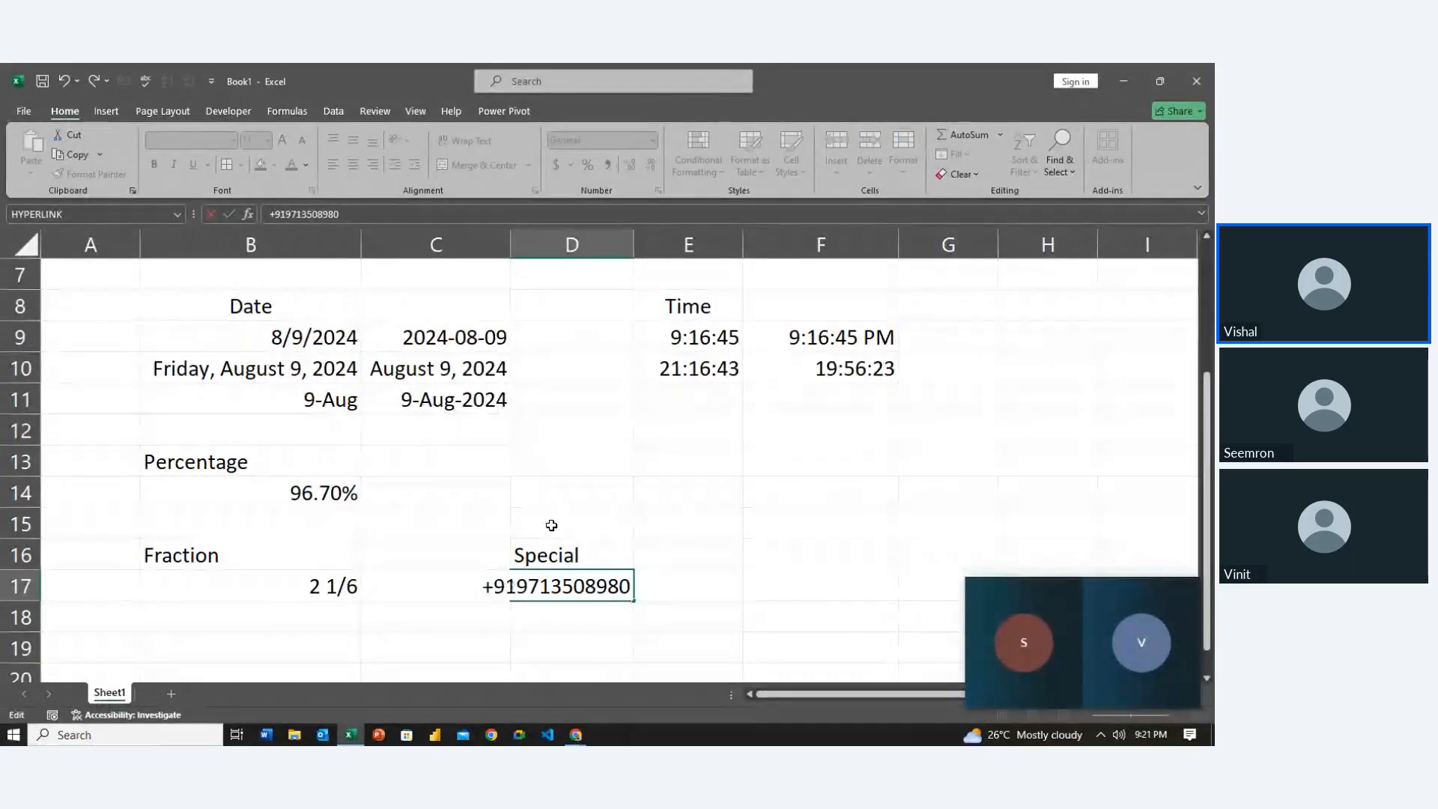
{"action": "key", "text": "Return"}
{"action": "key", "text": "Return"}
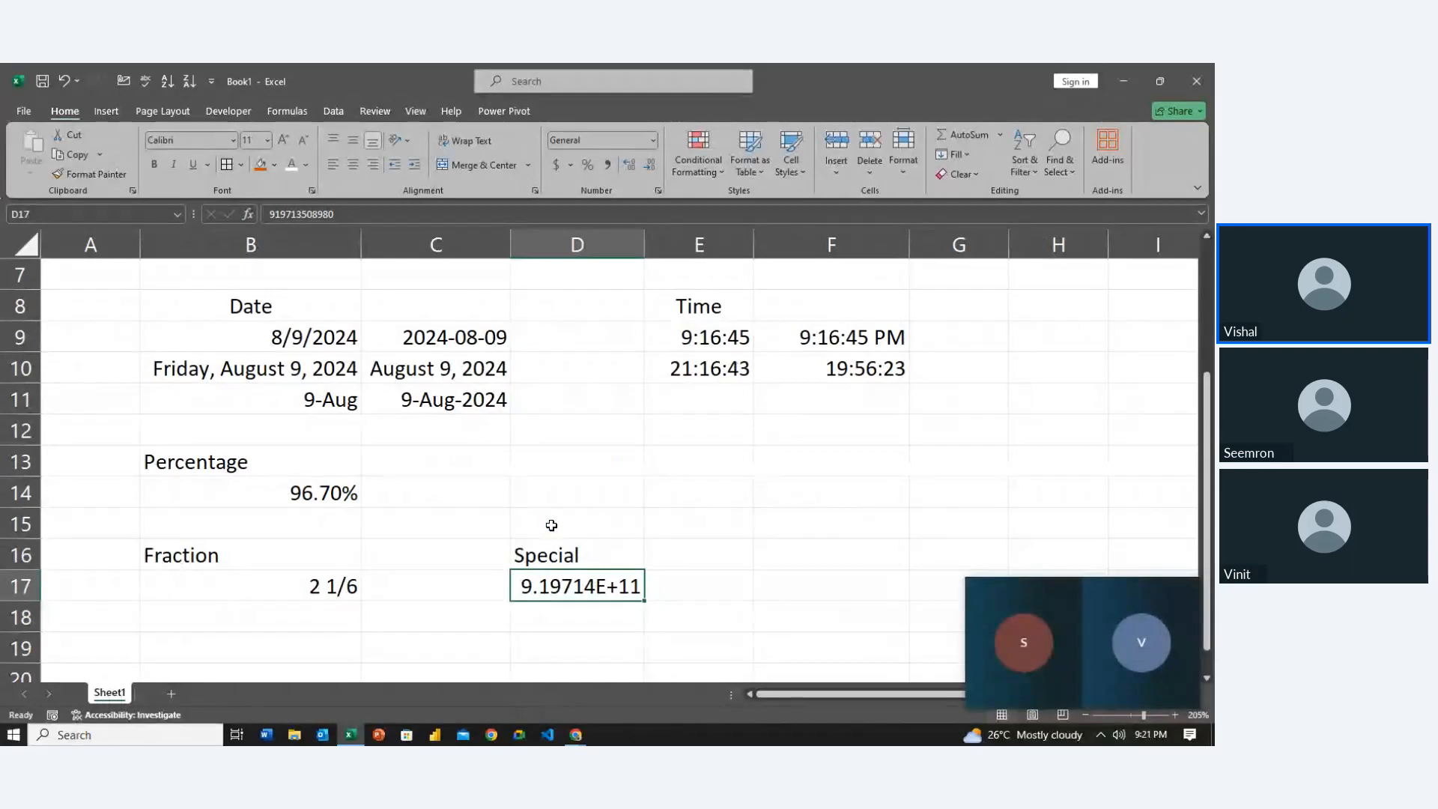
{"action": "key", "text": "F2"}
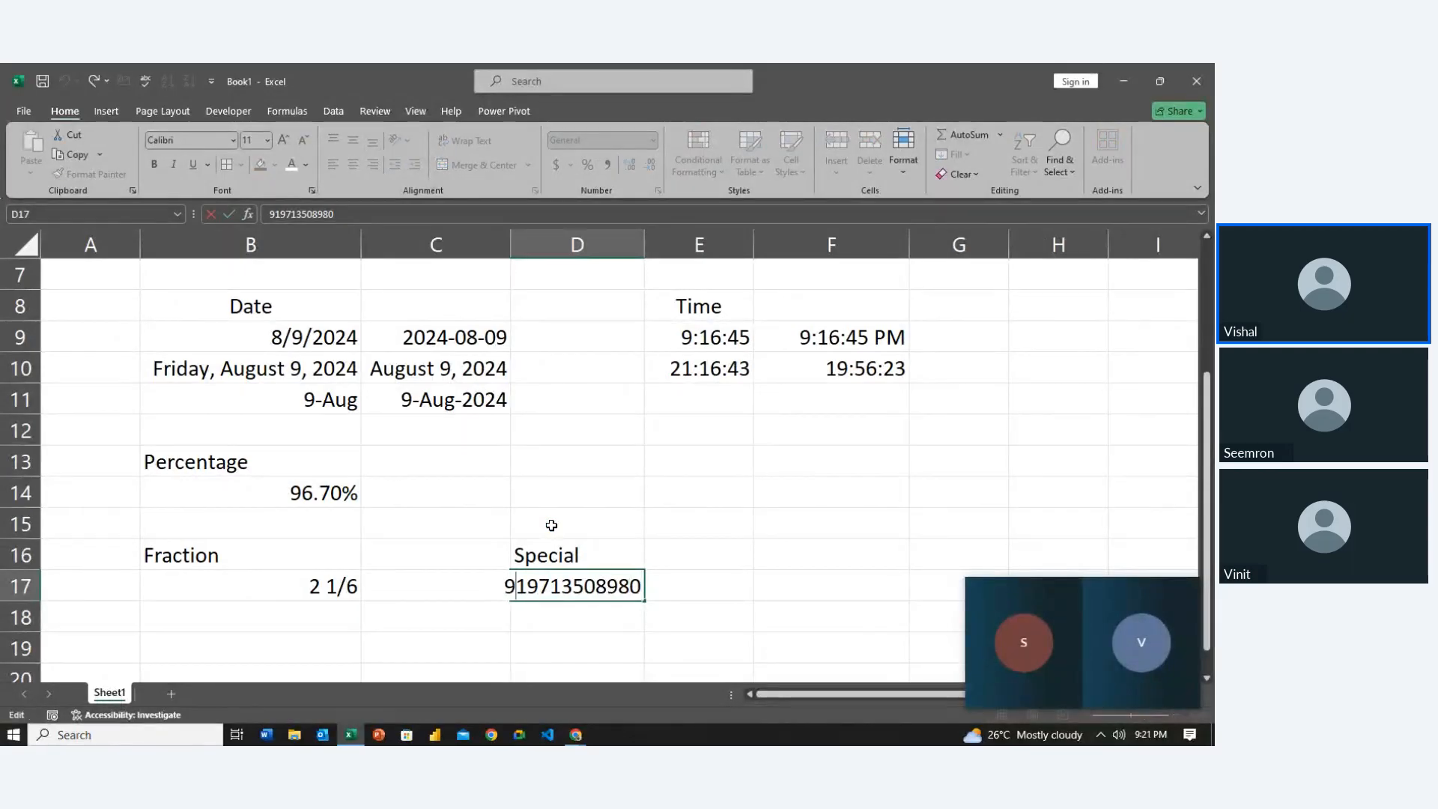
{"action": "key", "text": "Delete"}
{"action": "key", "text": "Delete"}
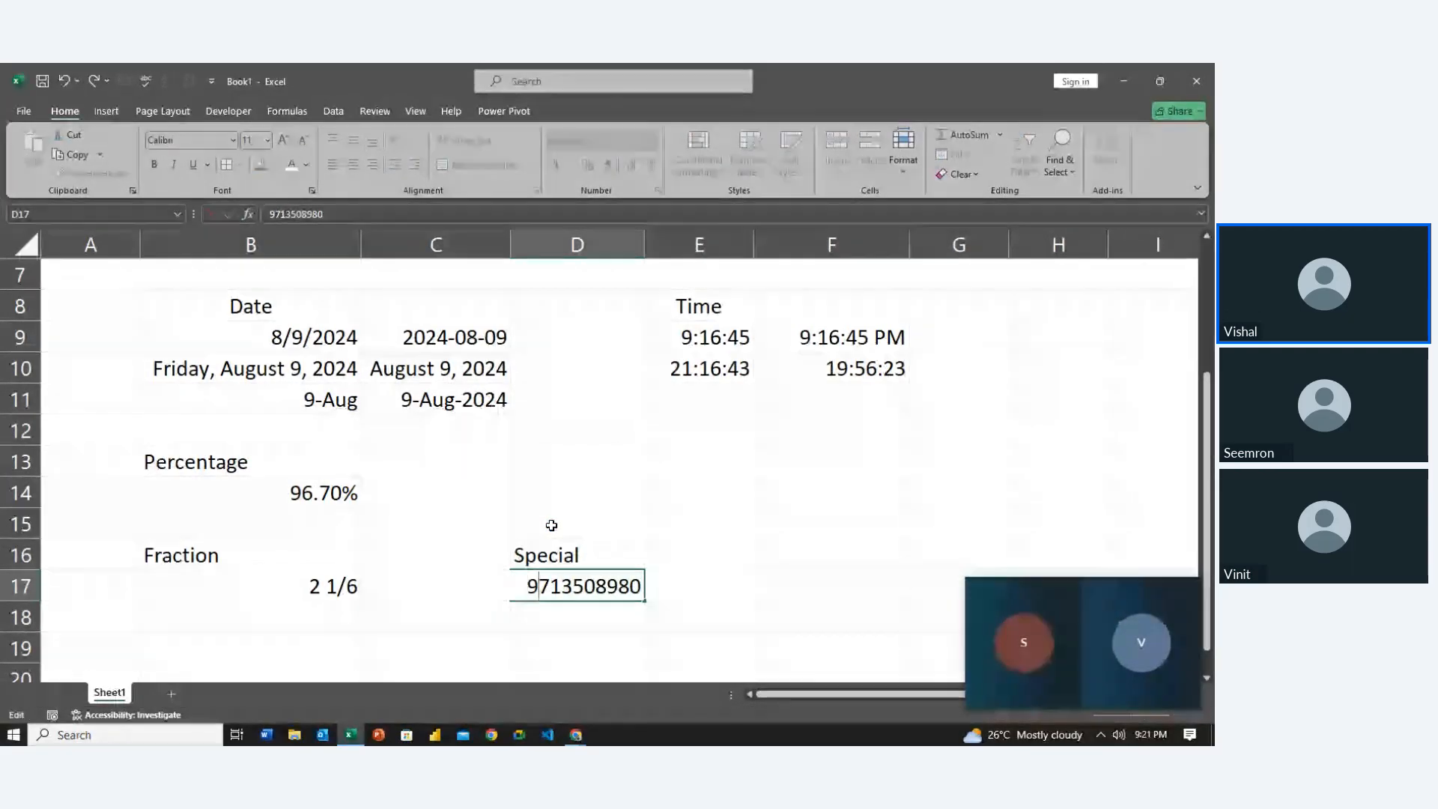
{"action": "key", "text": "ctrl+Return"}
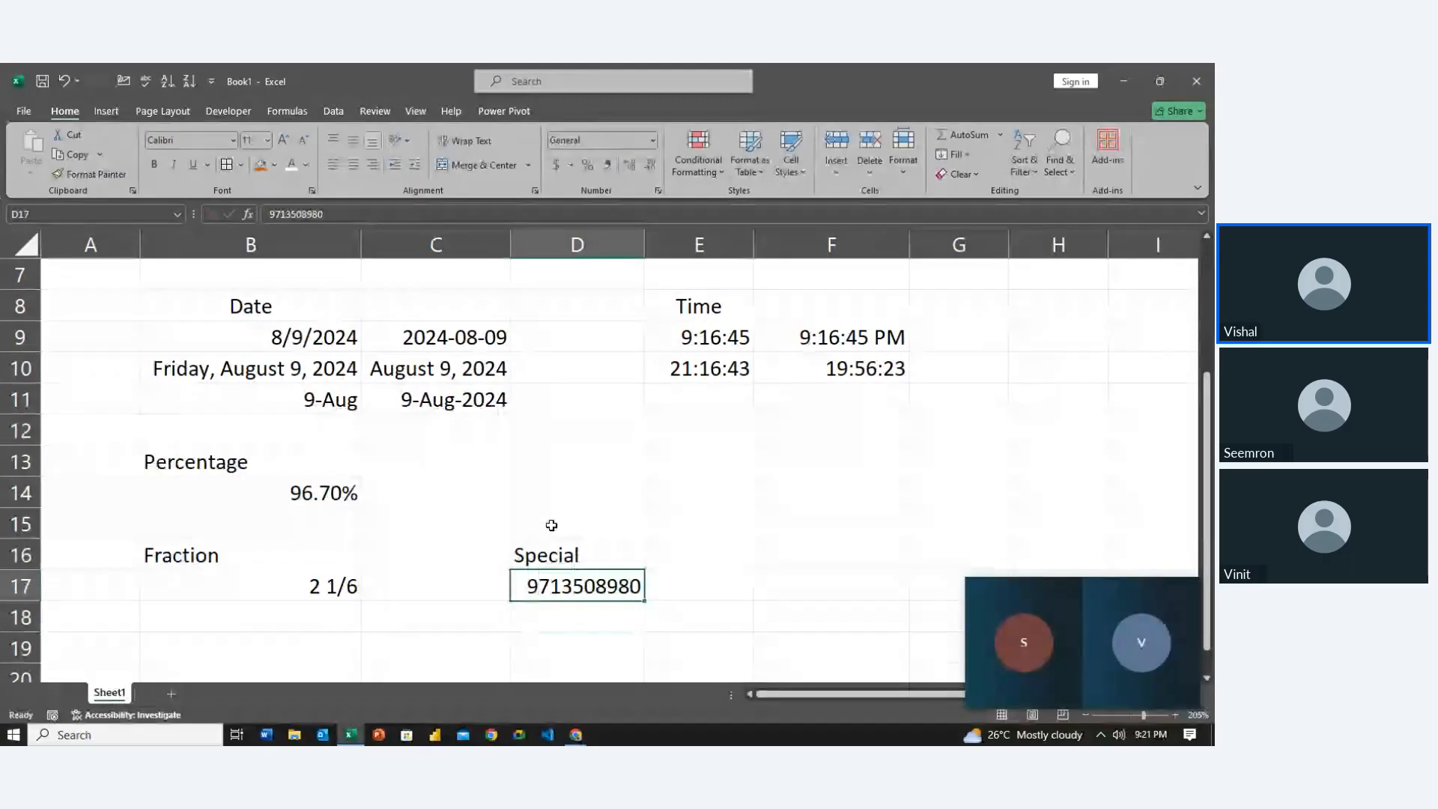
{"action": "key", "text": "ctrl+1"}
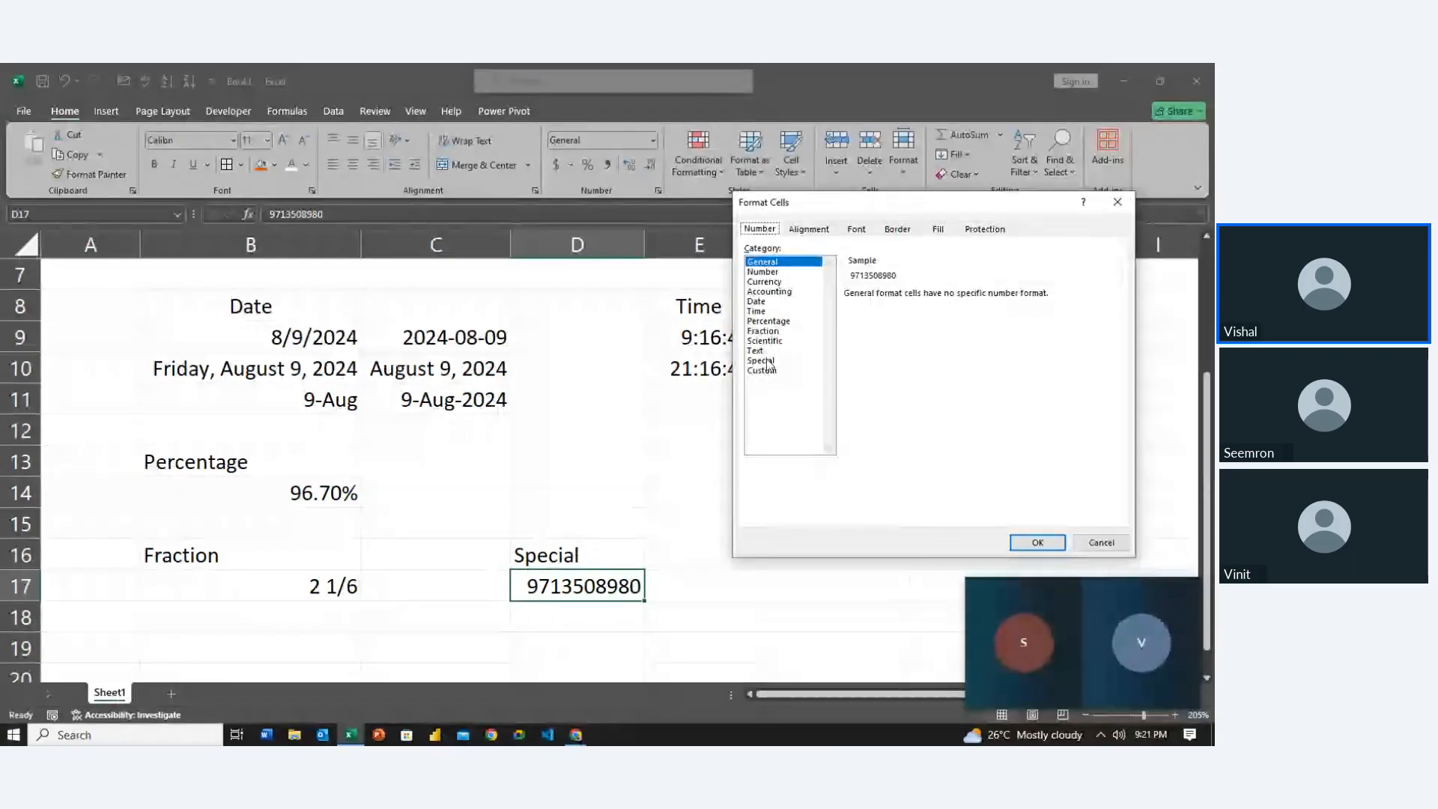
Apply the Special category's Phone Number format to D17
{"action": "left_click", "coordinate": [771, 360]}
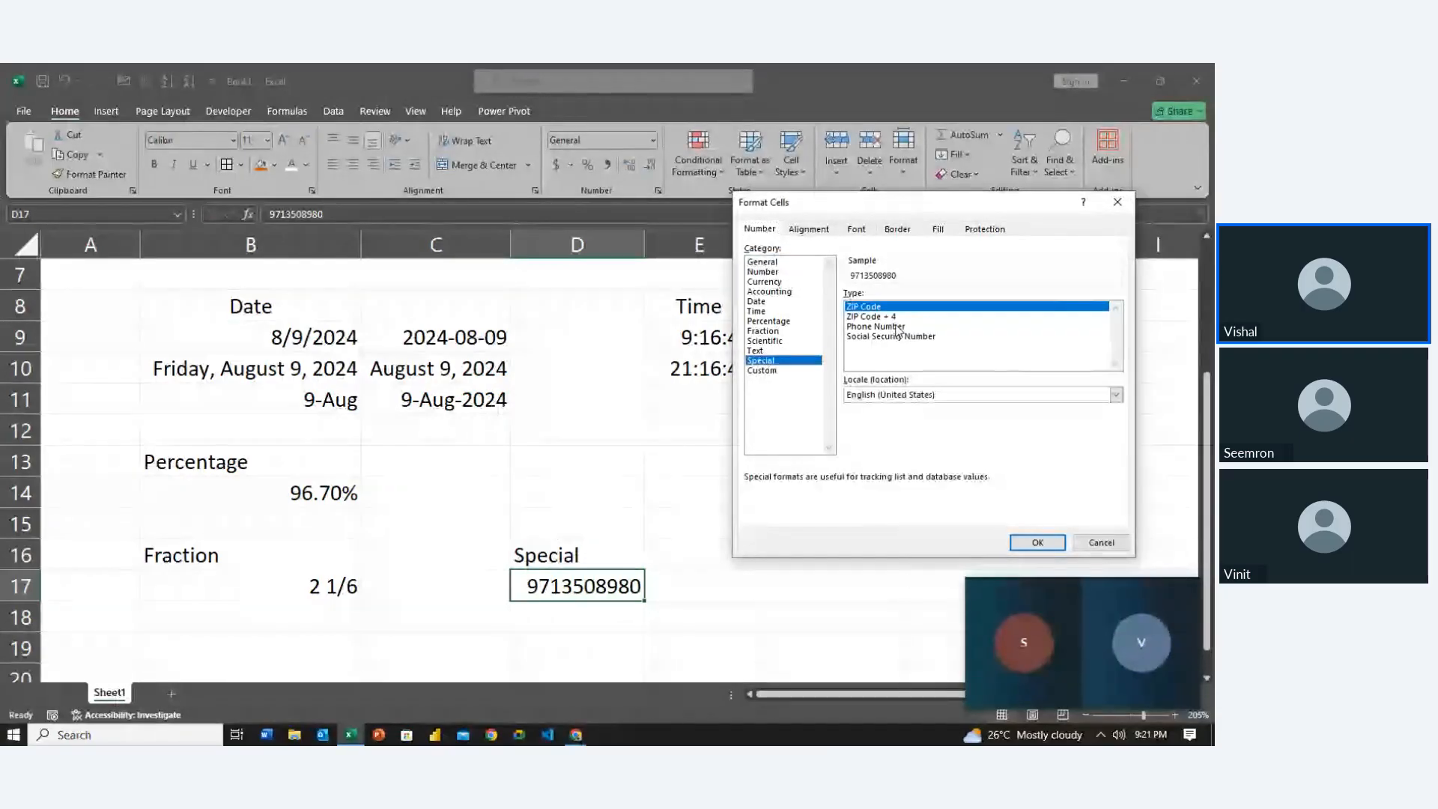
{"action": "left_click", "coordinate": [977, 327]}
{"action": "left_click", "coordinate": [1028, 546]}
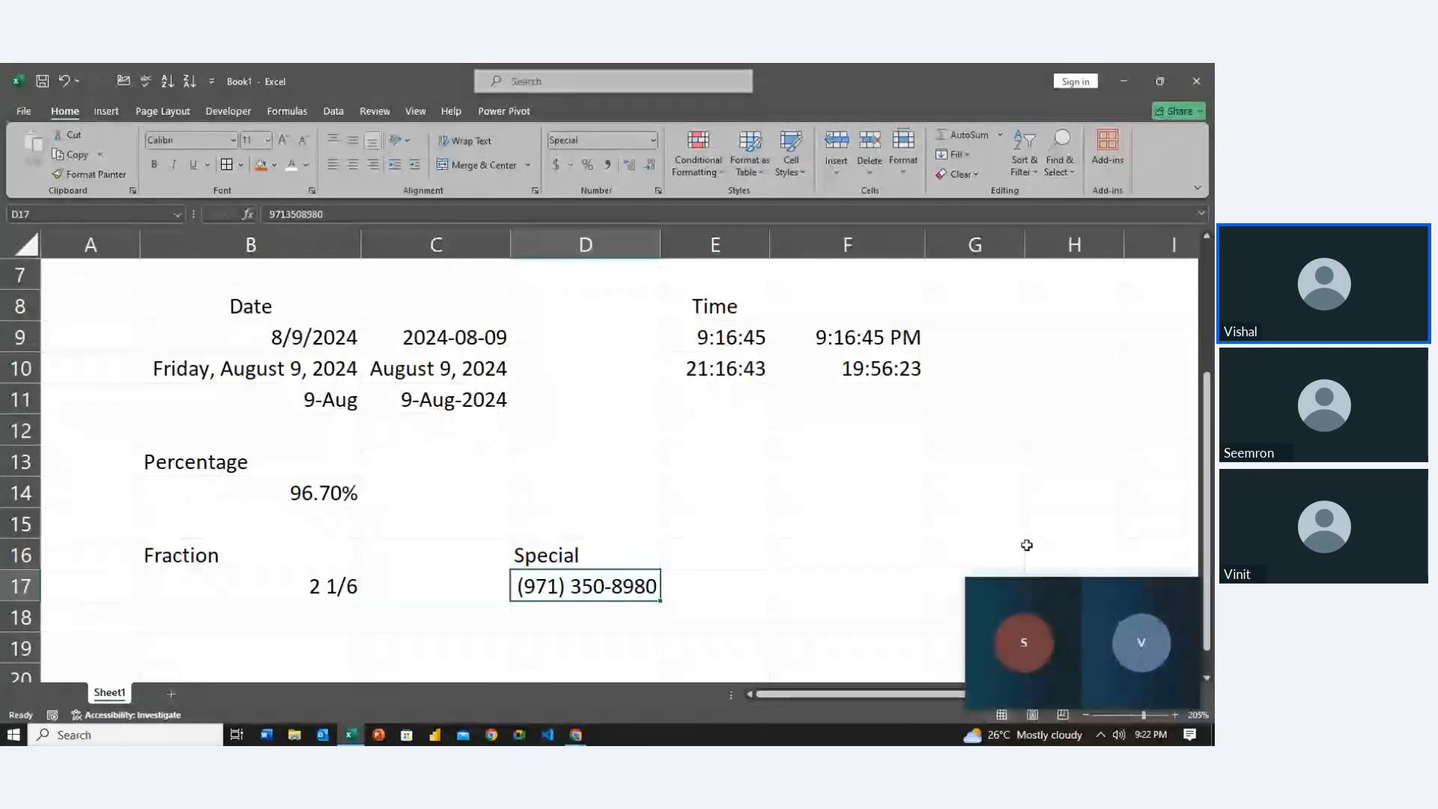
{"action": "key", "text": "Right"}
{"action": "key", "text": "Up"}
{"action": "key", "text": "Right"}
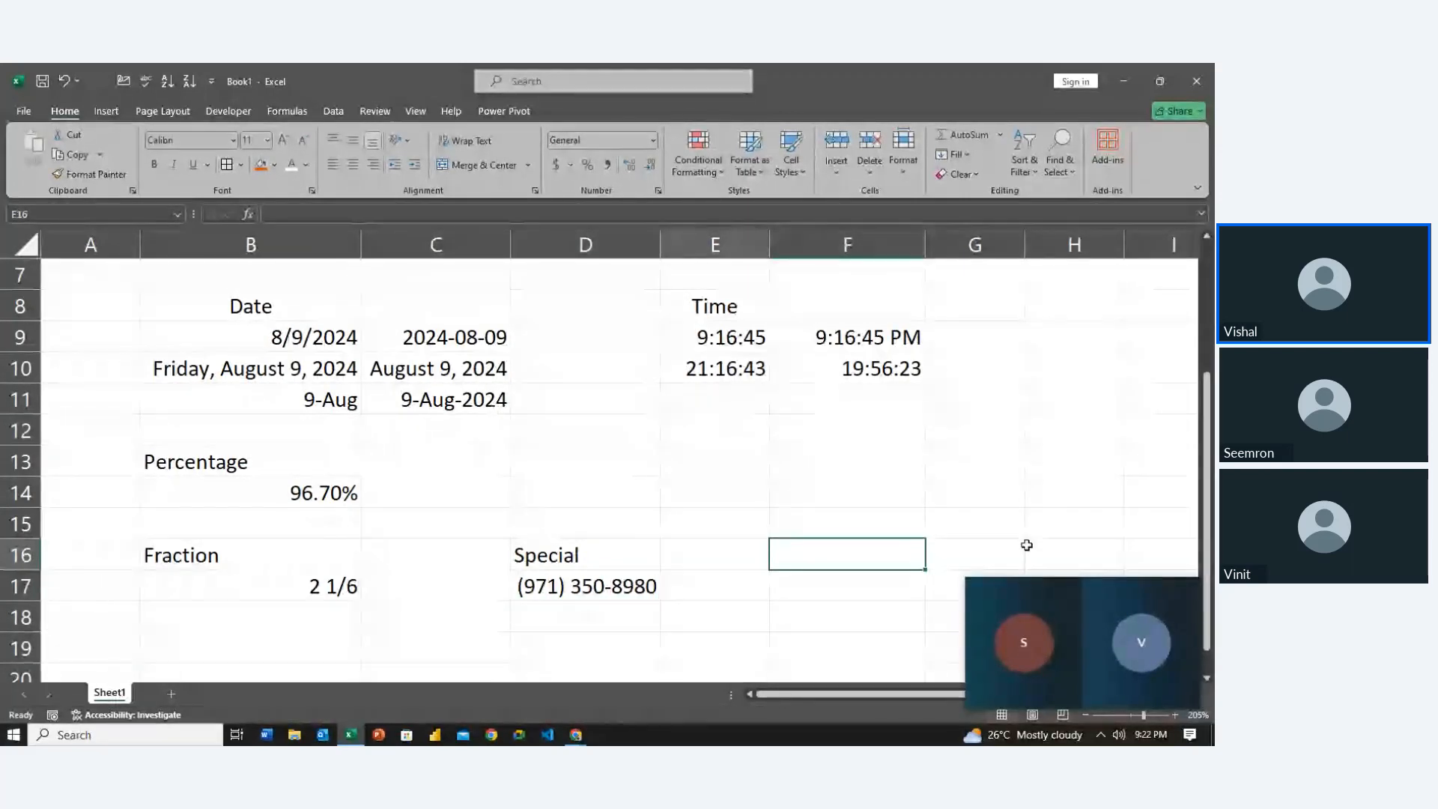
{"action": "key", "text": "Left"}
{"action": "key", "text": "Left"}
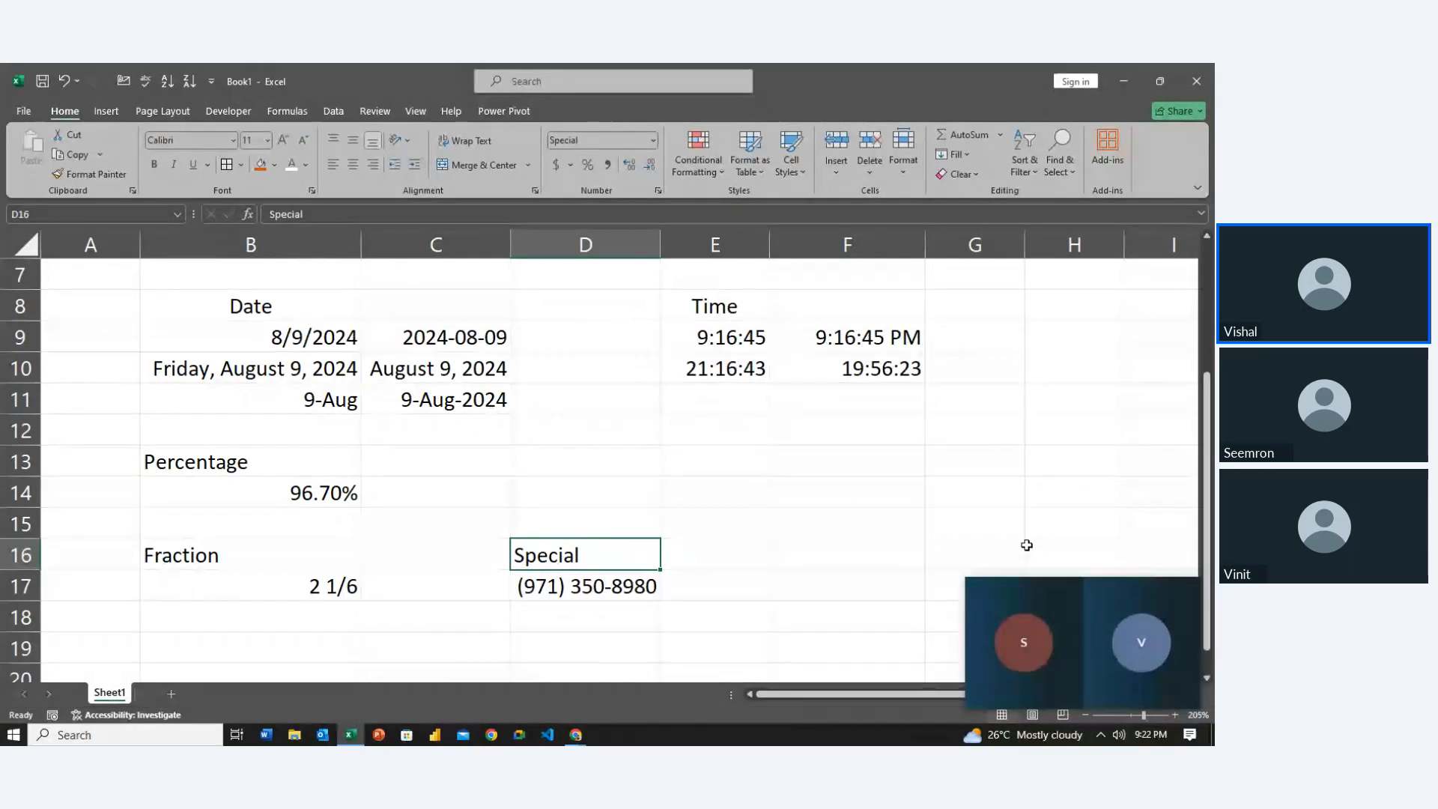
{"action": "key", "text": "Down"}
{"action": "key", "text": "Up"}
{"action": "key", "text": "Right"}
{"action": "key", "text": "Right"}
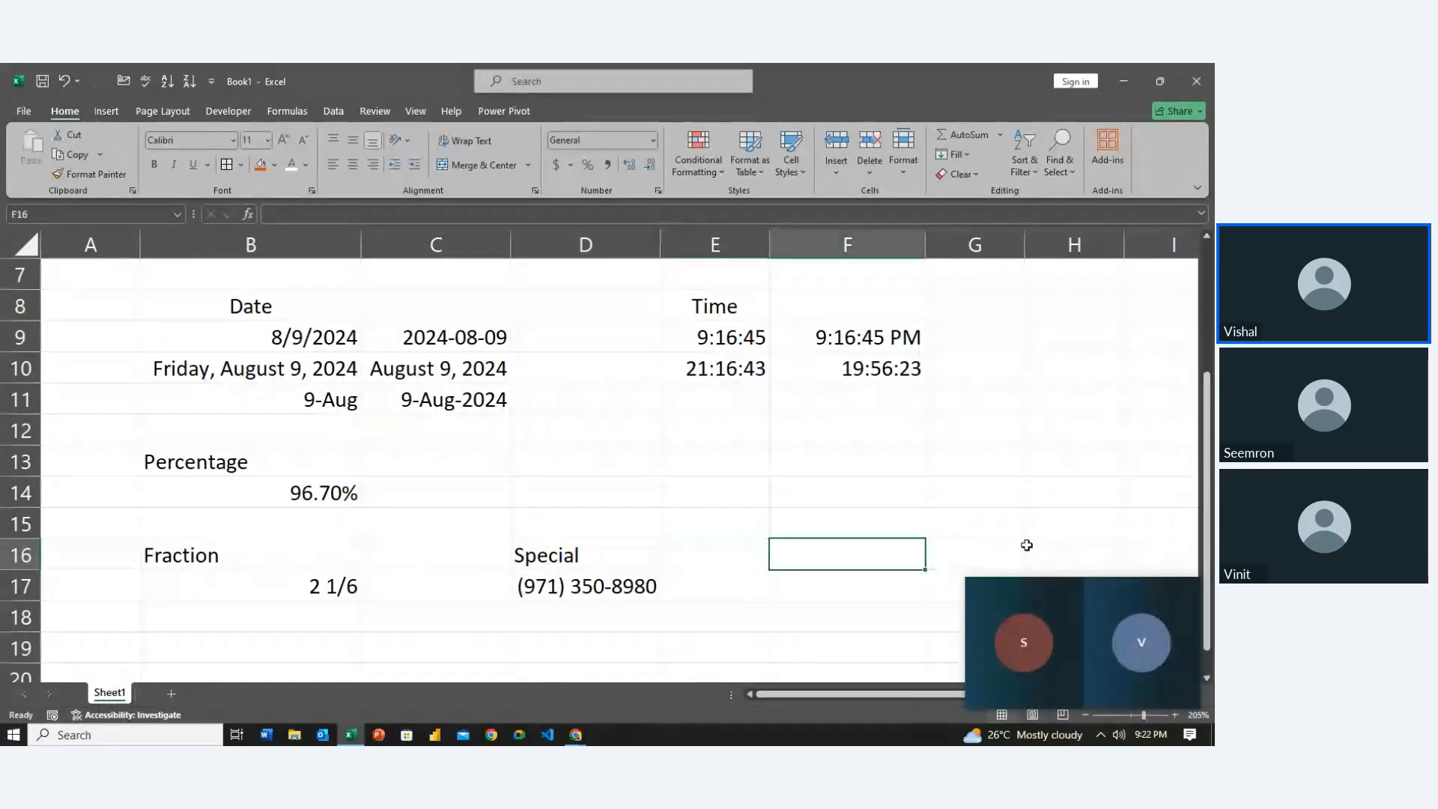
{"action": "key", "text": "Left"}
{"action": "key", "text": "Up"}
{"action": "key", "text": "Up"}
{"action": "key", "text": "Up"}
{"action": "key", "text": "Up"}
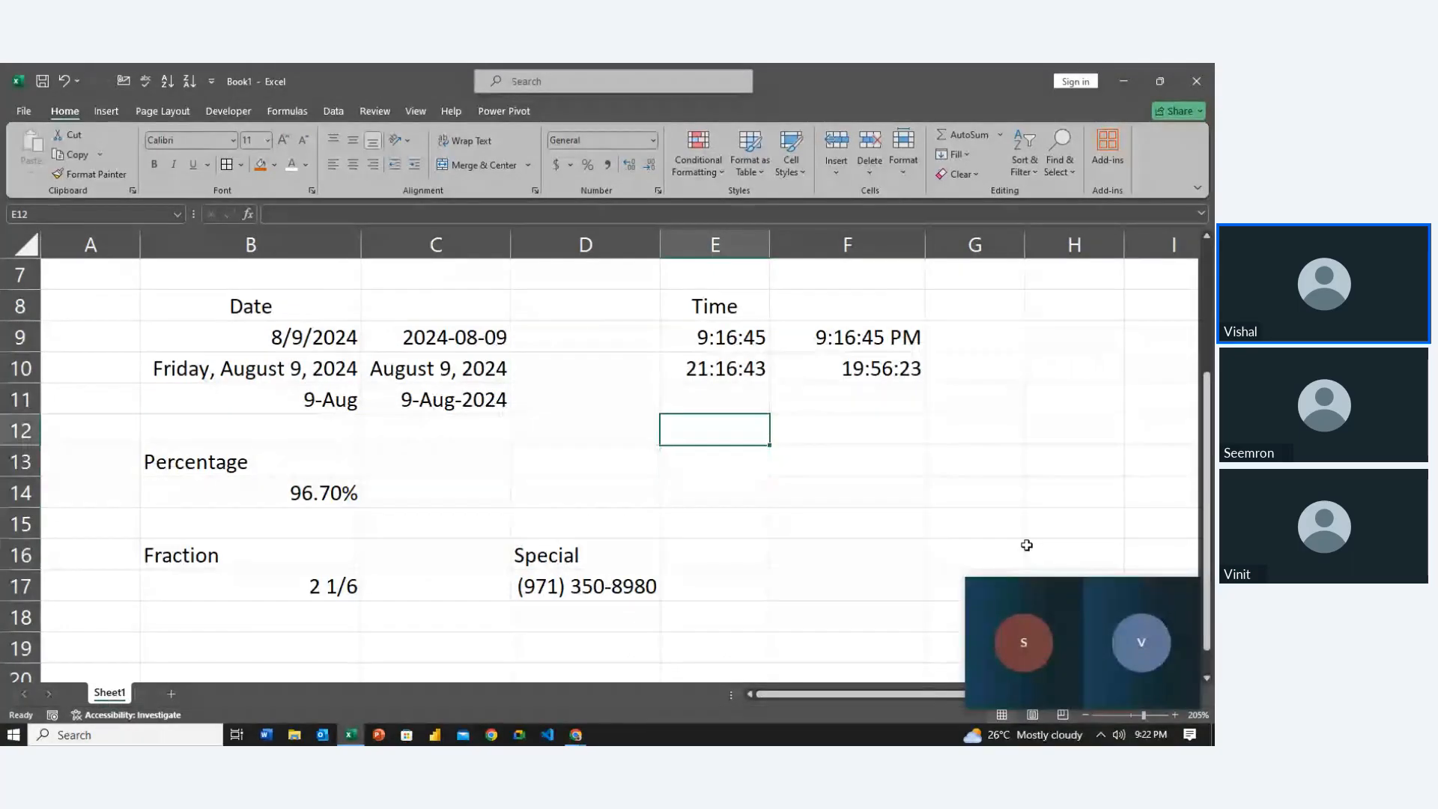
{"action": "key", "text": "Down"}
{"action": "key", "text": "Left"}
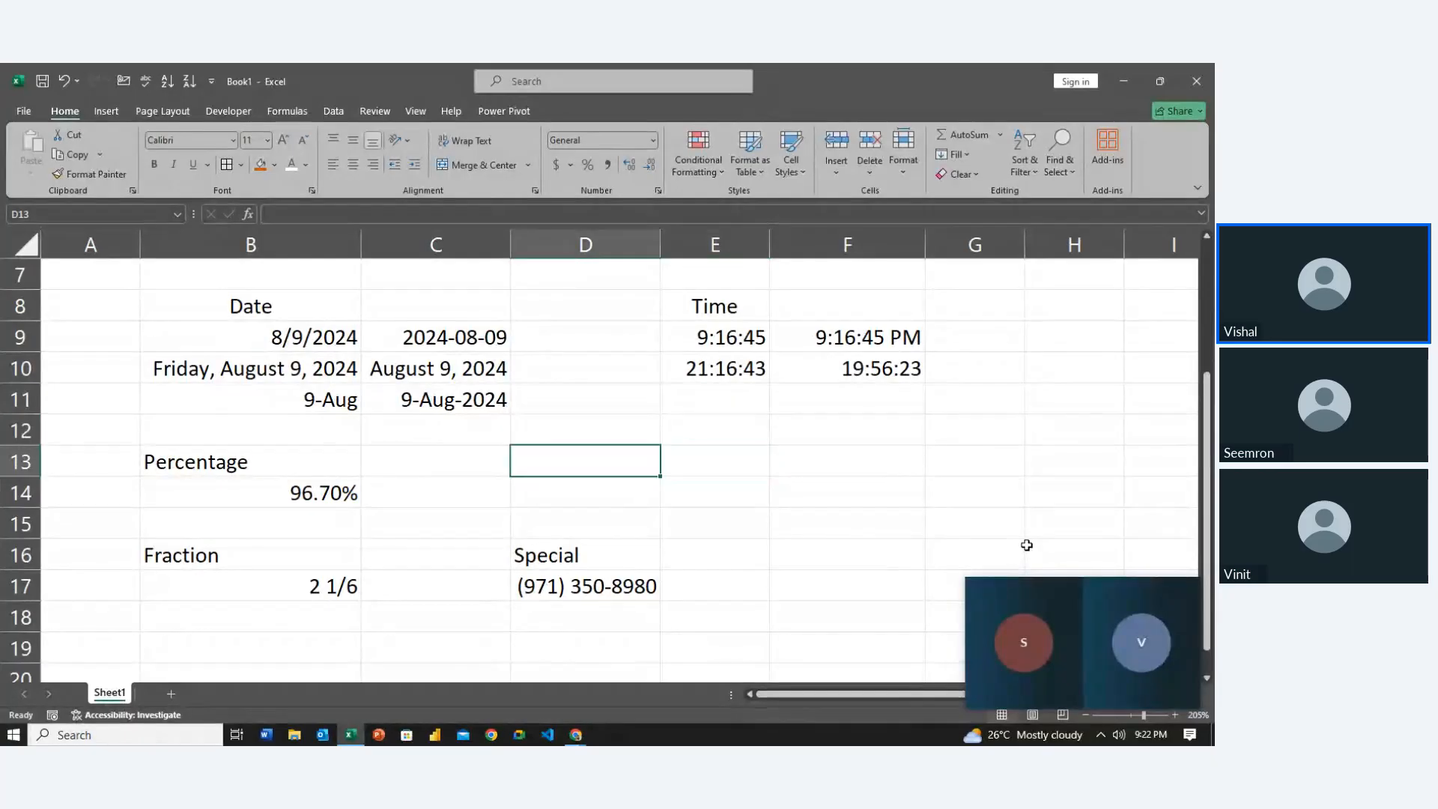
{"action": "key", "text": "ctrl+1"}
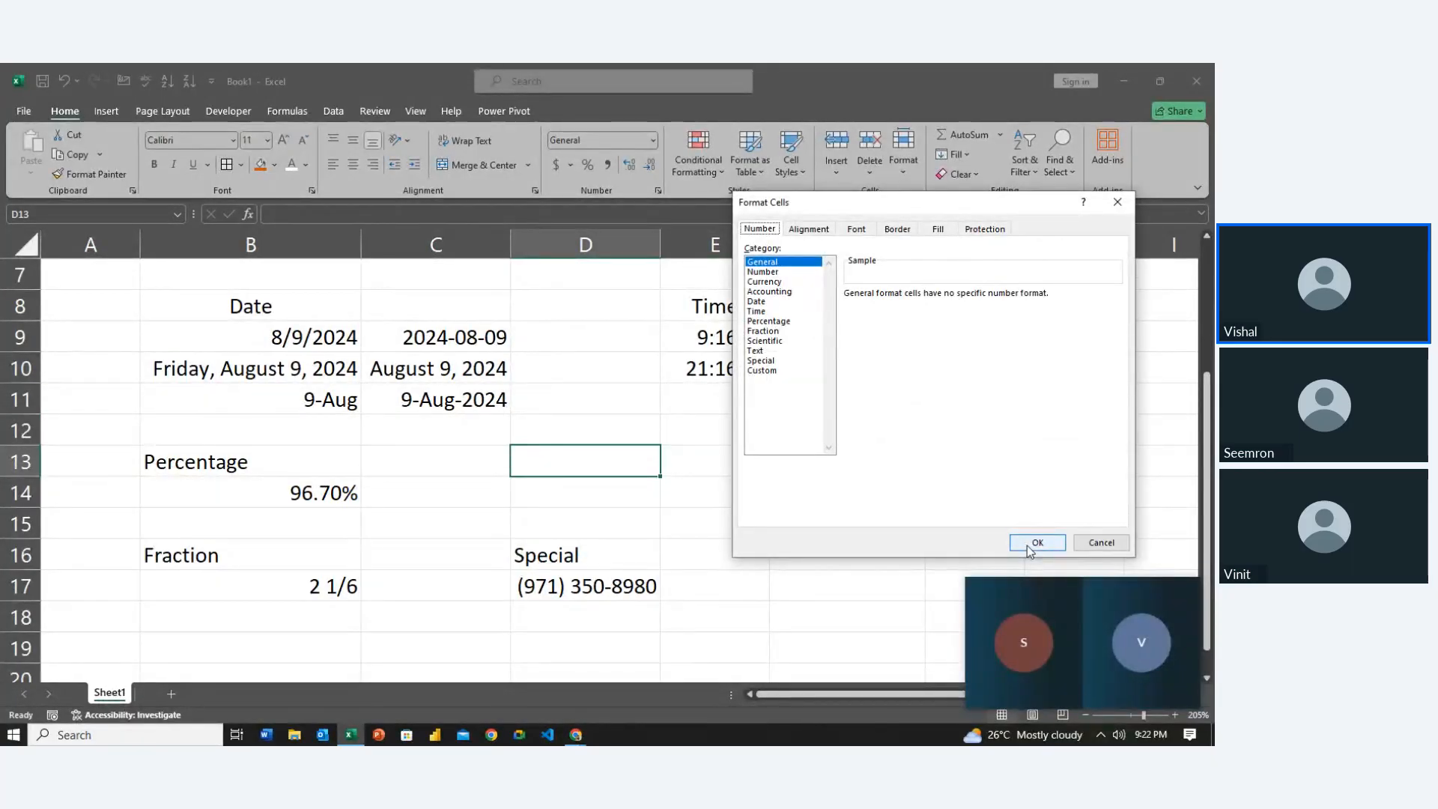
{"action": "left_click", "coordinate": [1029, 546]}
{"action": "key", "text": "Right"}
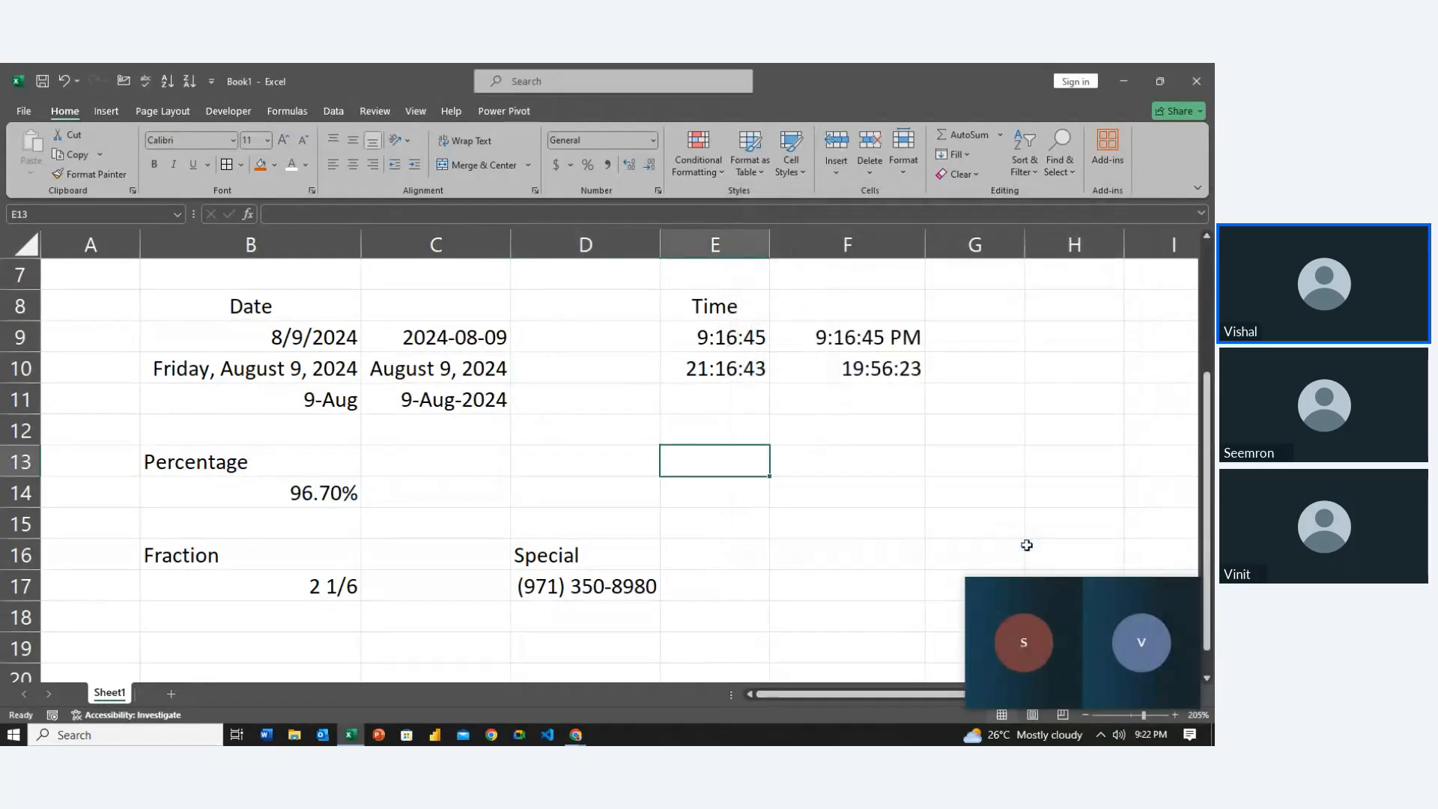
{"action": "key", "text": "Right"}
{"action": "key", "text": "Up"}
{"action": "key", "text": "Up"}
{"action": "key", "text": "Up"}
{"action": "key", "text": "Up"}
{"action": "key", "text": "Up"}
{"action": "key", "text": "Up"}
{"action": "key", "text": "Up"}
{"action": "key", "text": "Up"}
{"action": "key", "text": "Up"}
{"action": "key", "text": "Up"}
{"action": "key", "text": "Up"}
{"action": "key", "text": "Up"}
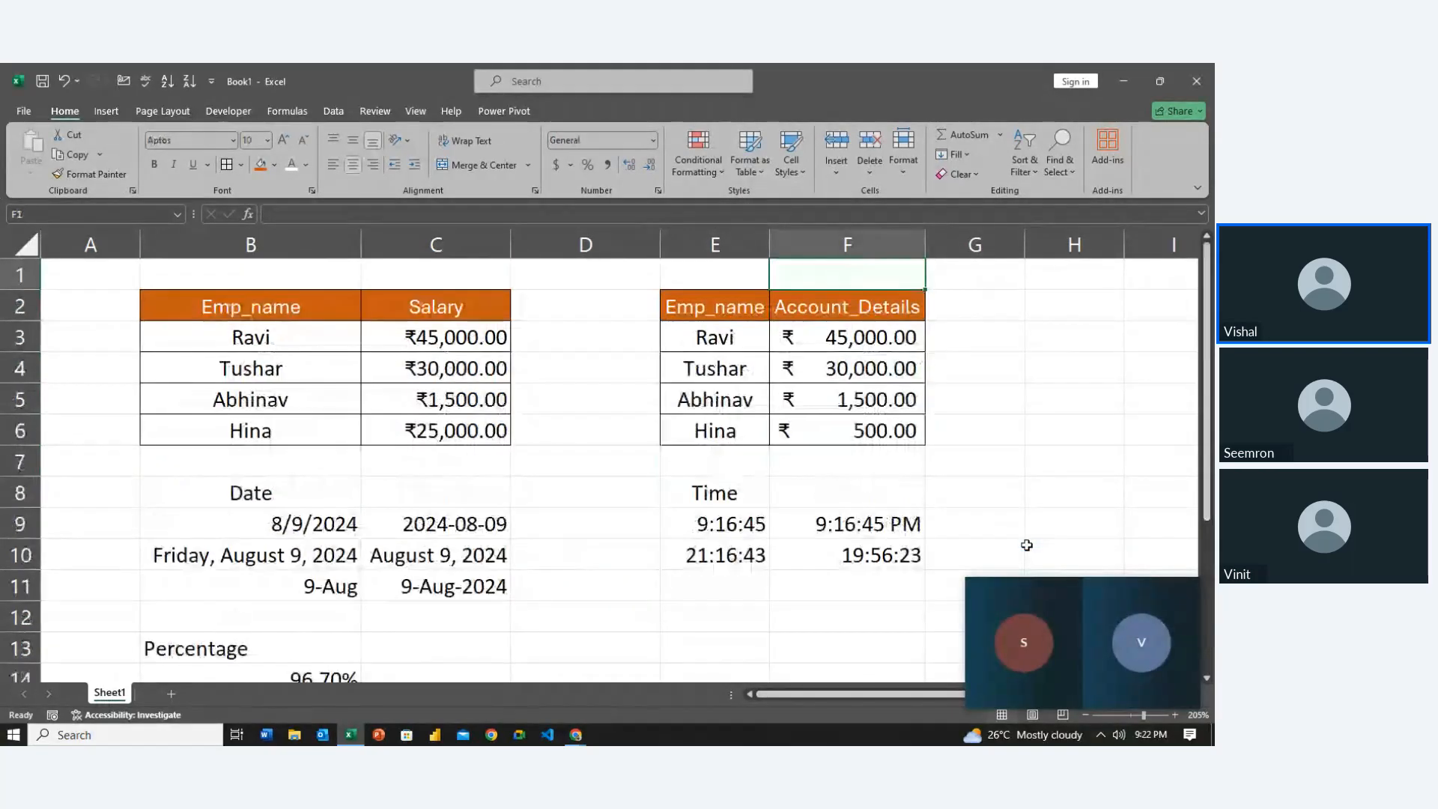
{"action": "key", "text": "Right"}
{"action": "key", "text": "Down"}
{"action": "key", "text": "Right"}
{"action": "key", "text": "Right"}
{"action": "key", "text": "Right"}
{"action": "key", "text": "Right"}
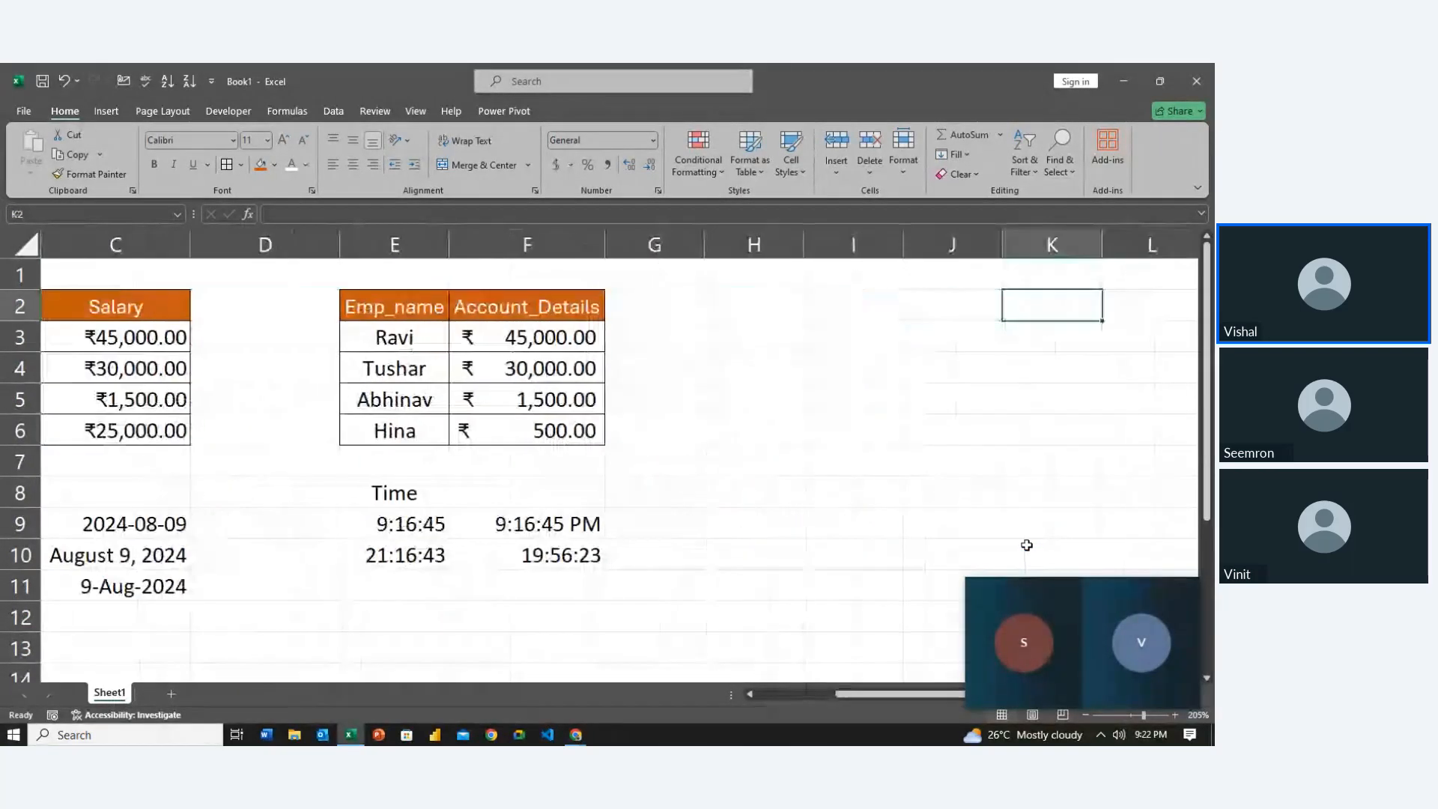
{"action": "key", "text": "Left"}
{"action": "key", "text": "Left"}
{"action": "key", "text": "Left"}
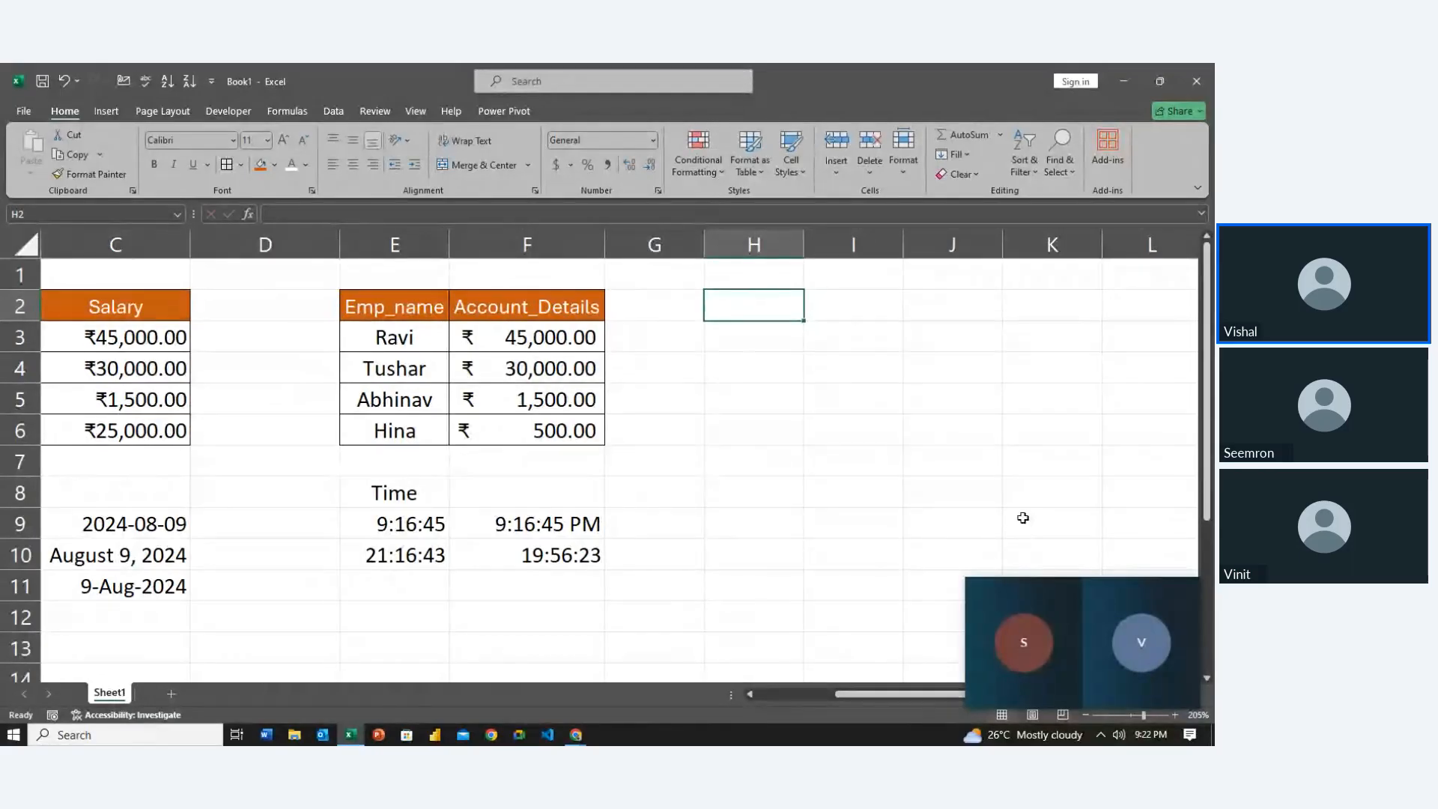
Enter the header 'Sno.' in H2 with 0001 and 0002 beneath it
{"action": "type", "text": "Sno"}
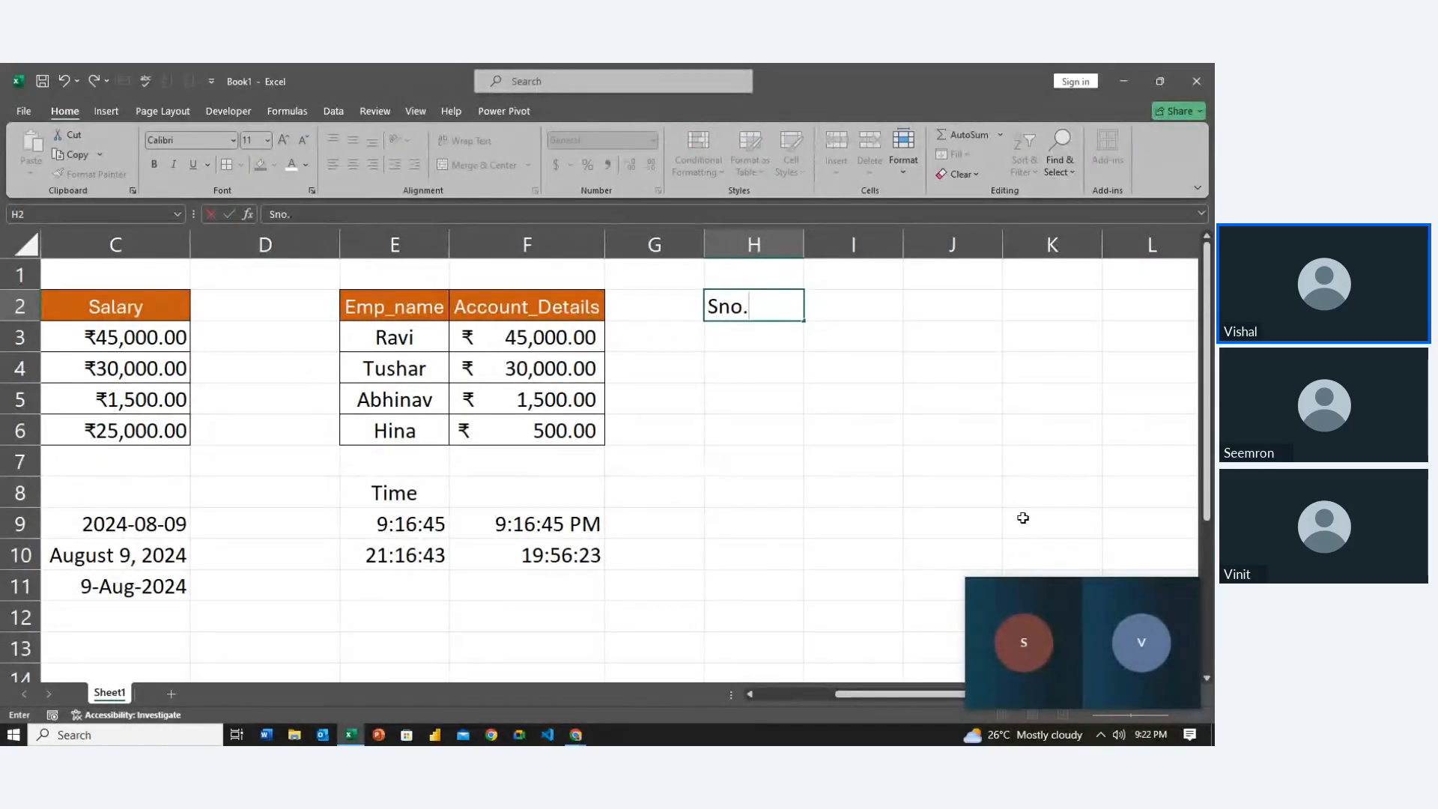
{"action": "type", "text": "."}
{"action": "key", "text": "Return"}
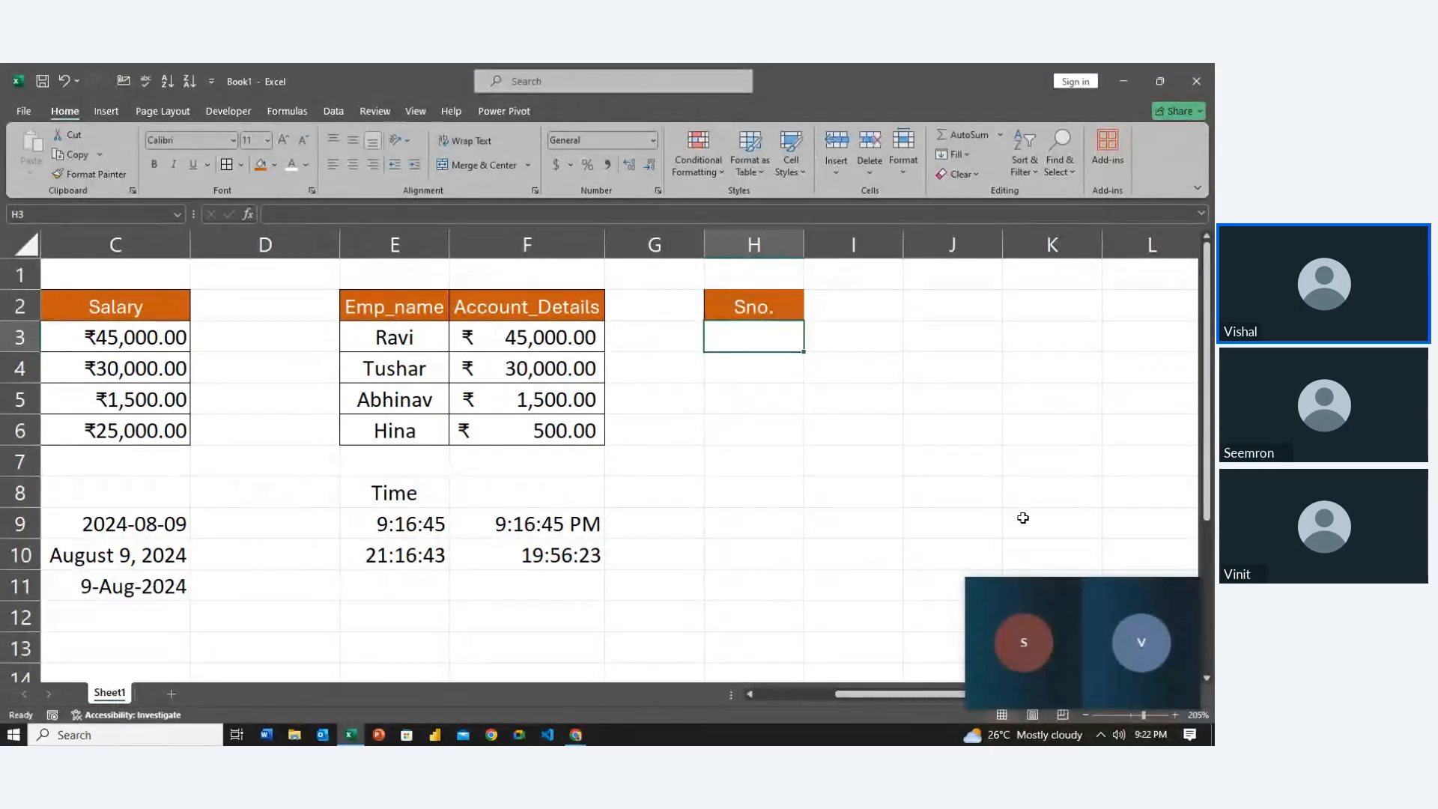
{"action": "type", "text": "0001"}
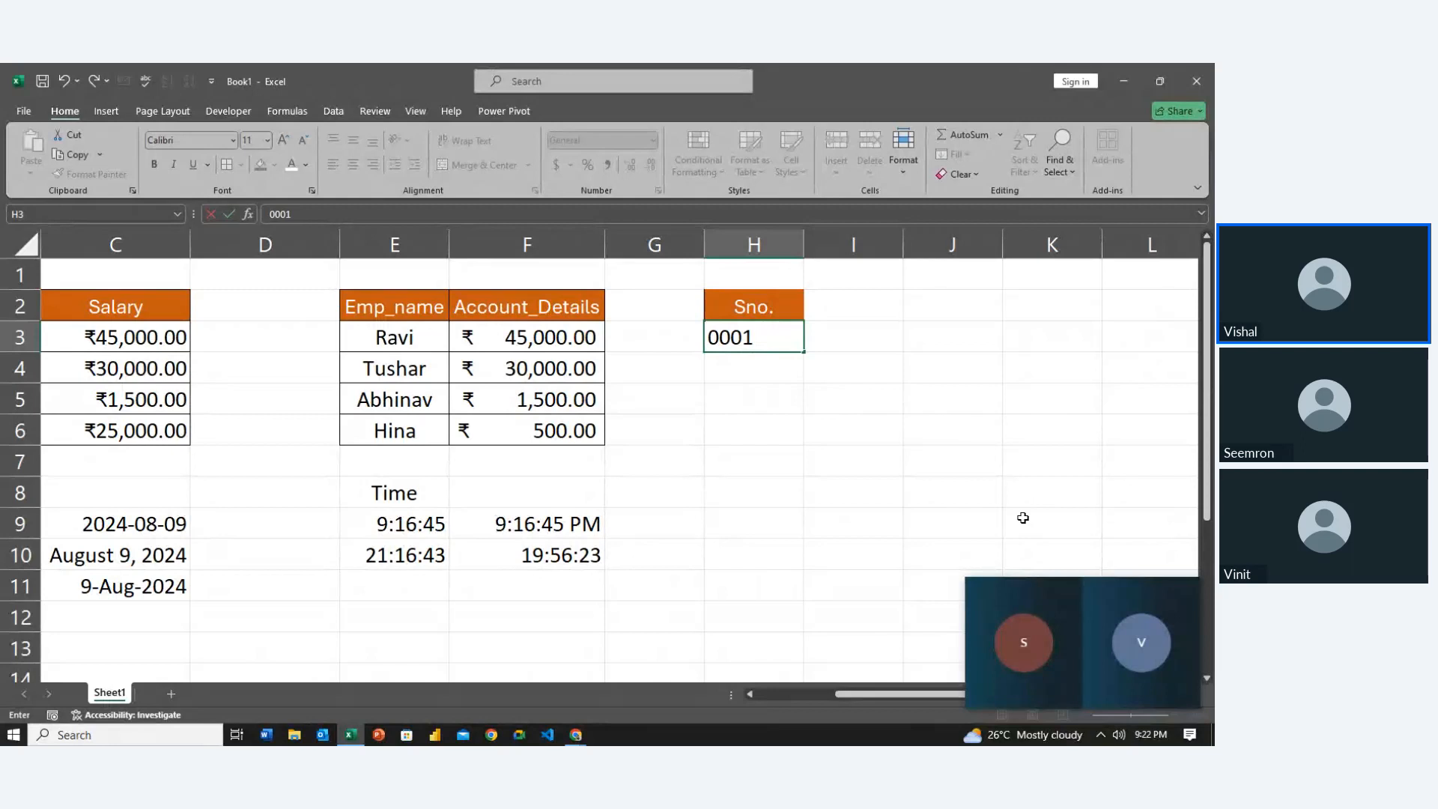
{"action": "key", "text": "Return"}
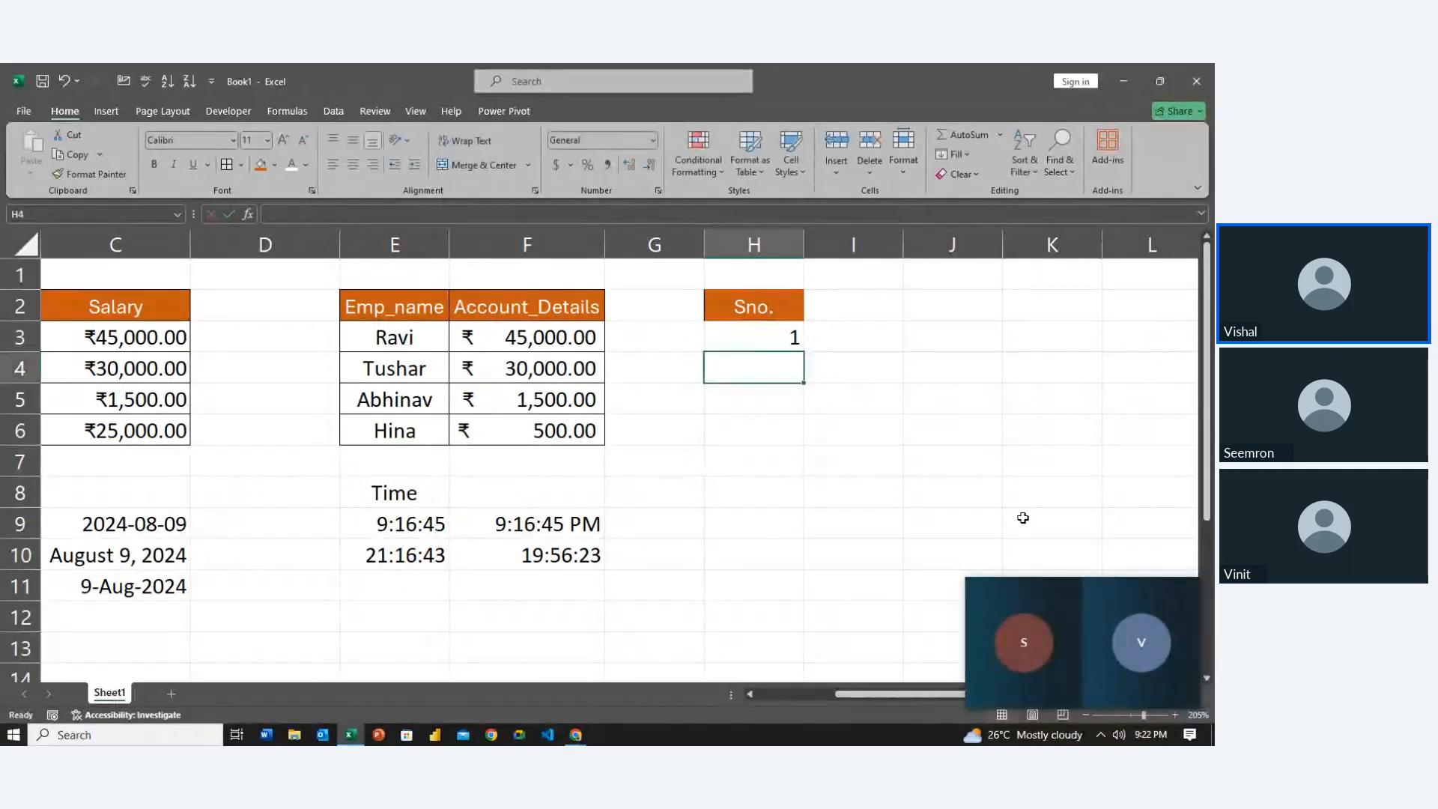
{"action": "type", "text": "0002"}
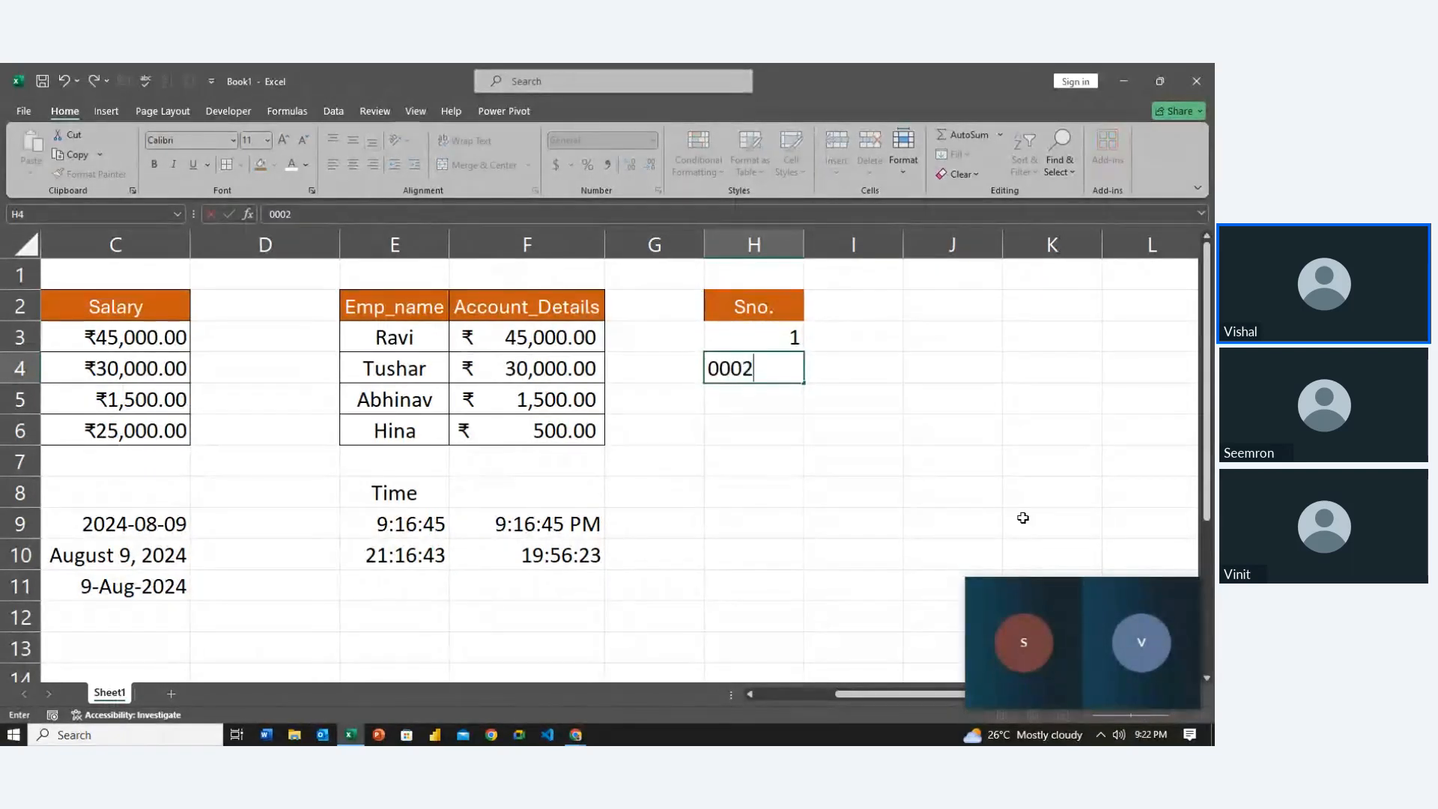
{"action": "key", "text": "Return"}
Fill the serial-number series from H3:H4 down to H10
{"action": "key", "text": "Up"}
{"action": "key", "text": "Up"}
{"action": "key", "text": "shift+Down"}
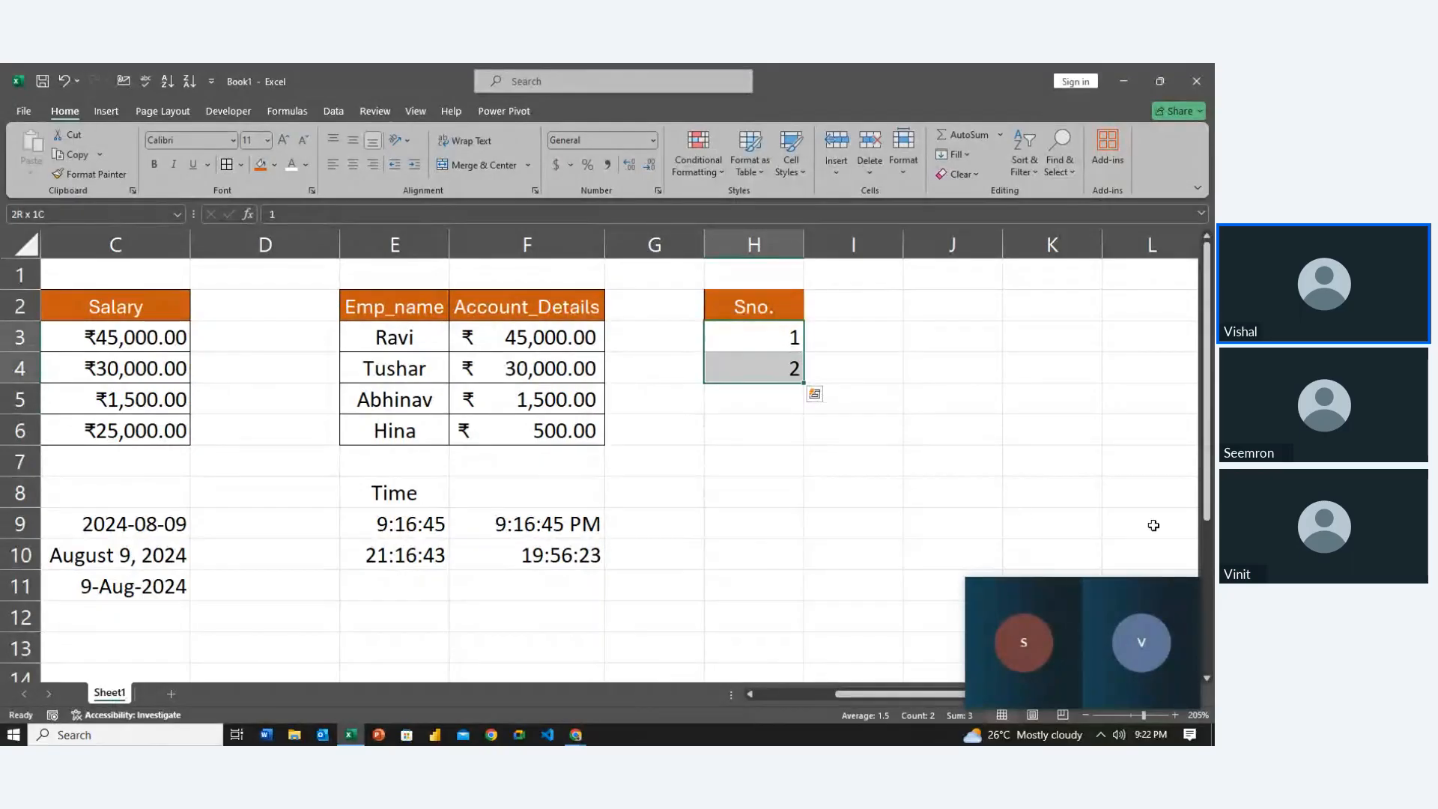
{"action": "left_click_drag", "start_coordinate": [802, 382], "coordinate": [780, 571]}
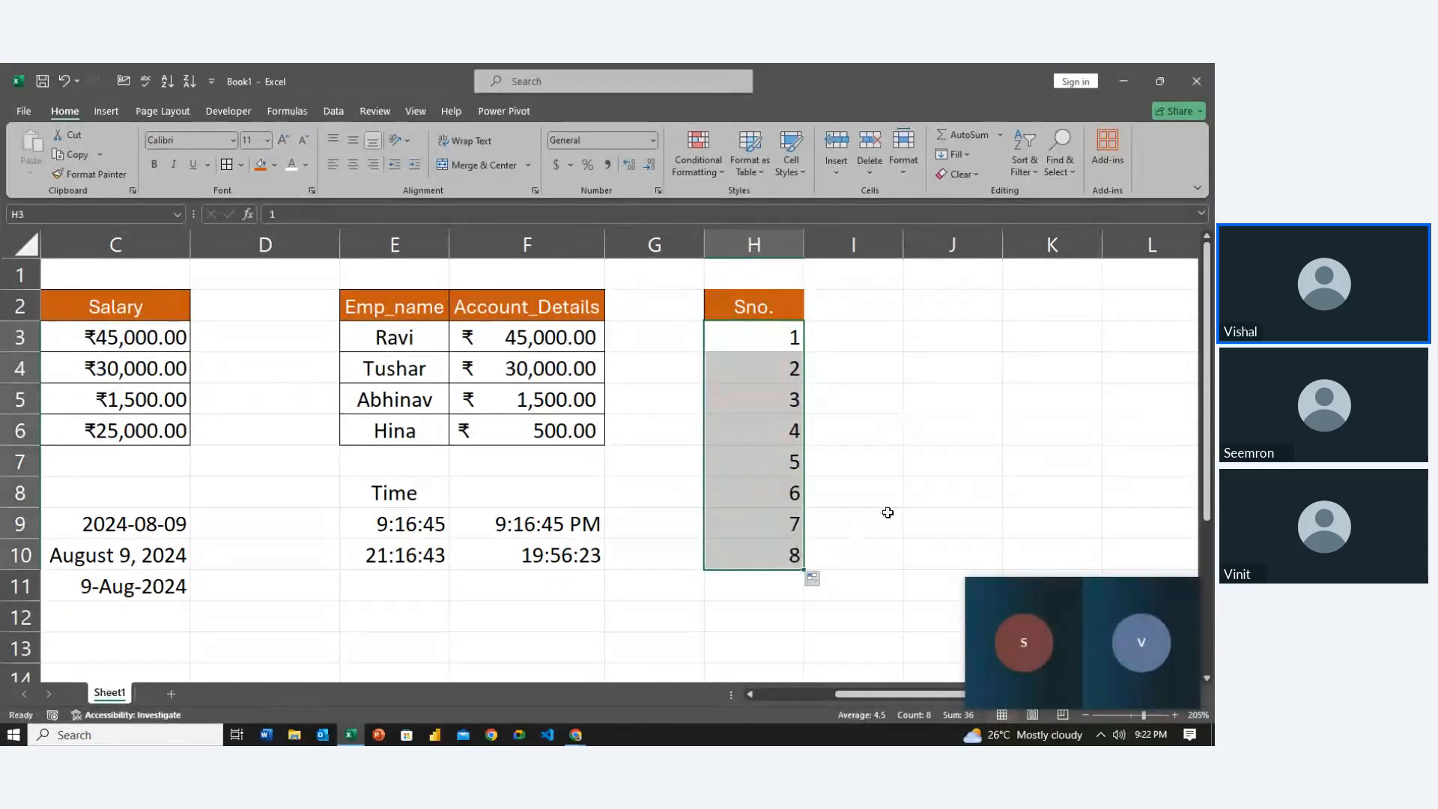
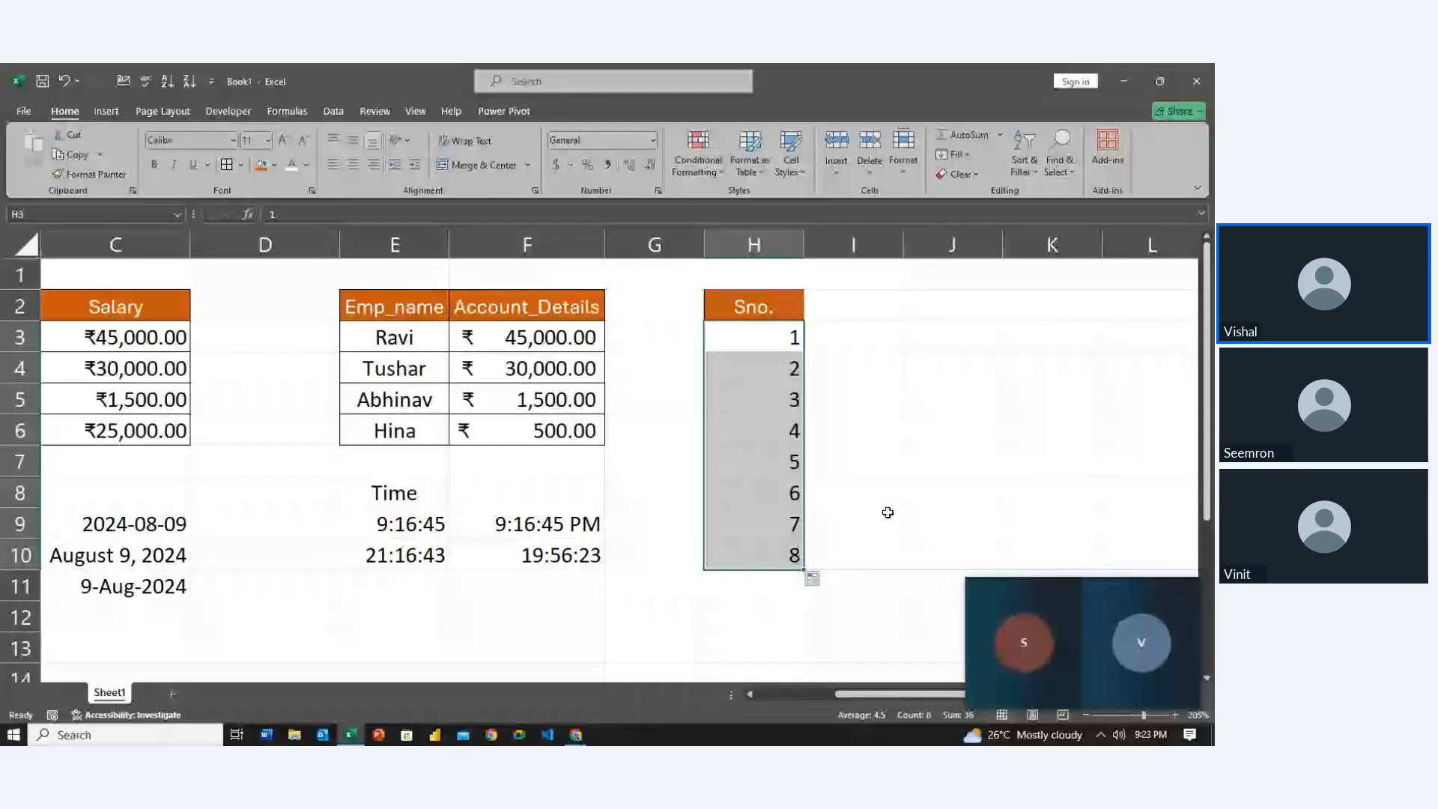
Add the header 'Phone' in I2 and enter a ten-digit phone number in I3
{"action": "key", "text": "Up"}
{"action": "key", "text": "Right"}
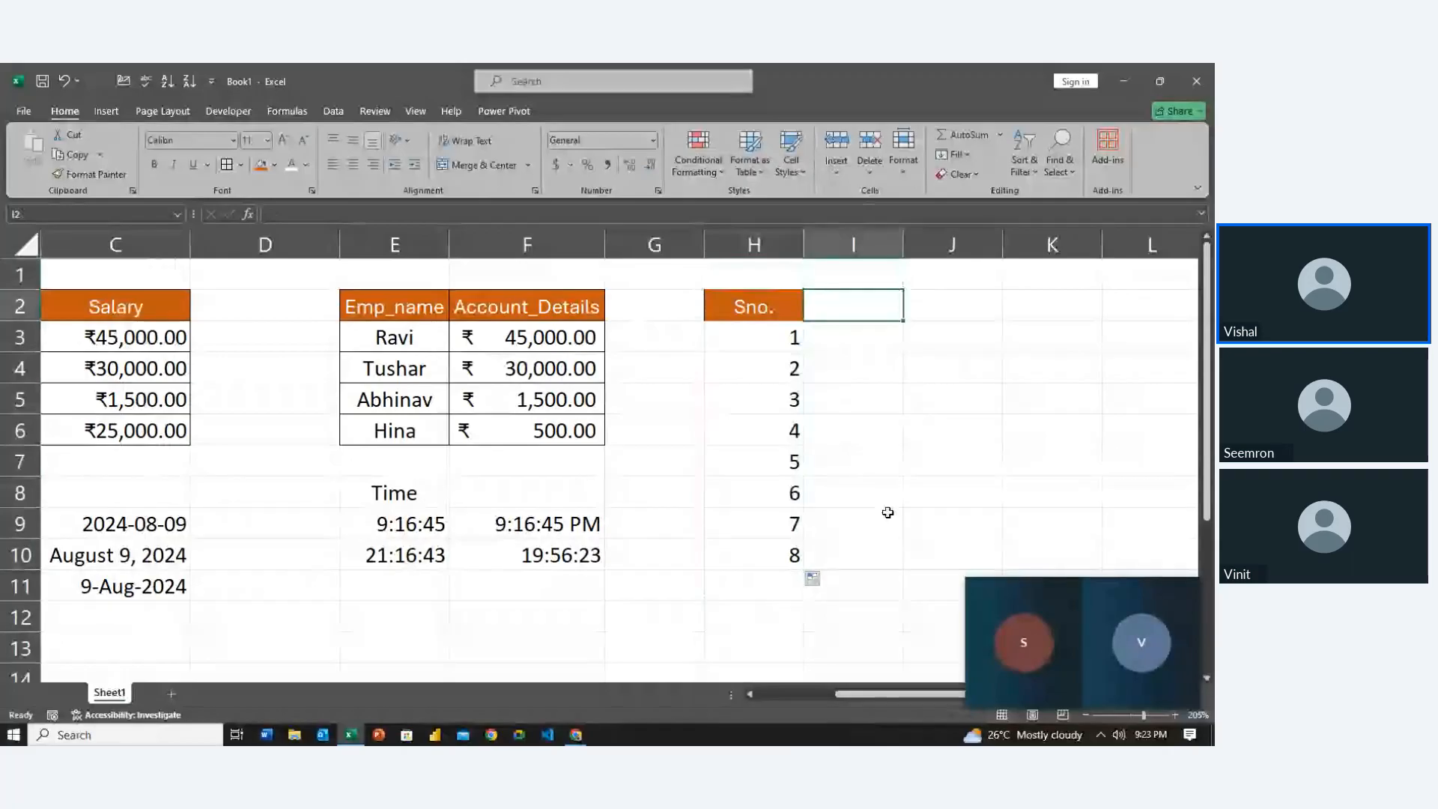
{"action": "type", "text": "Phin"}
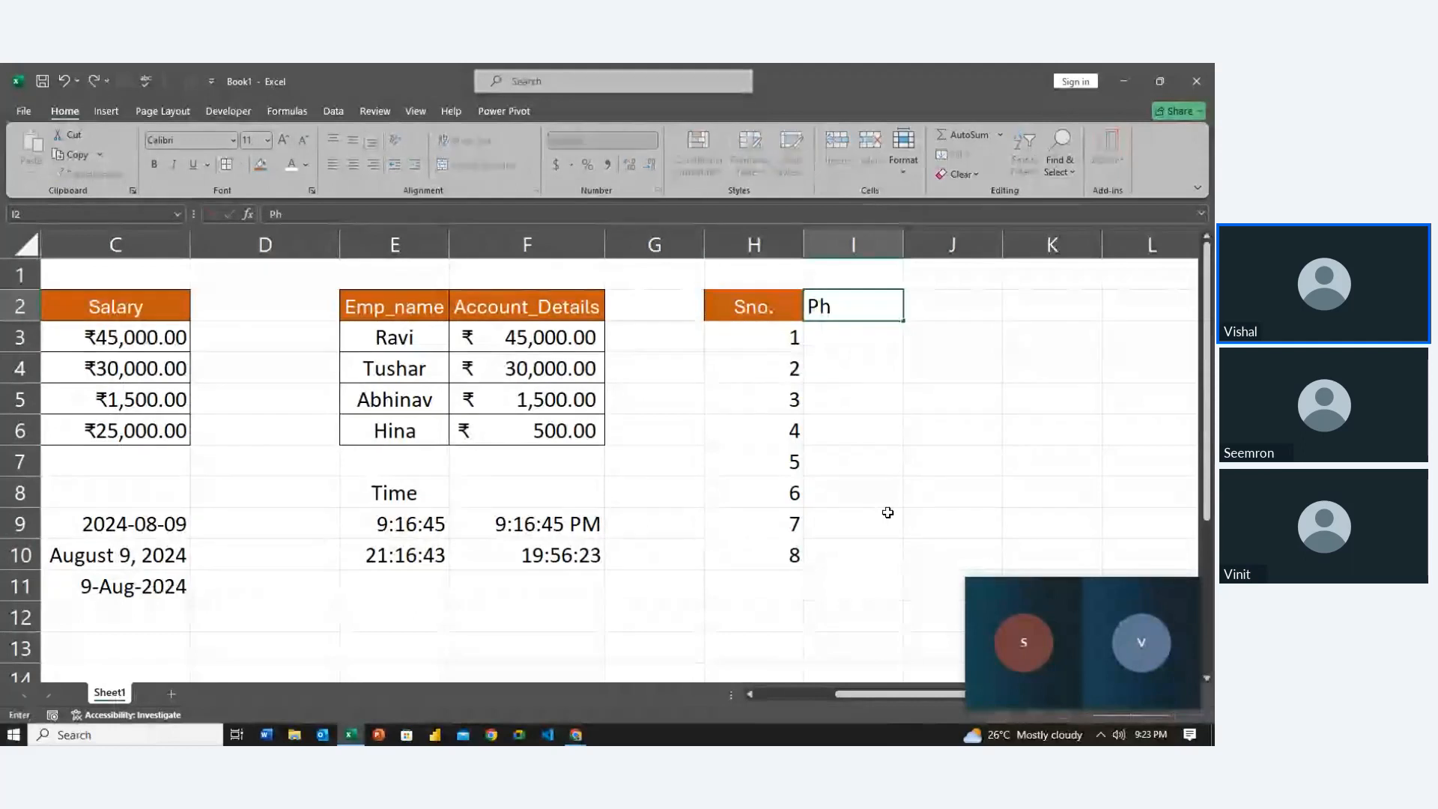
{"action": "key", "text": "BackSpace"}
{"action": "key", "text": "BackSpace"}
{"action": "type", "text": "one"}
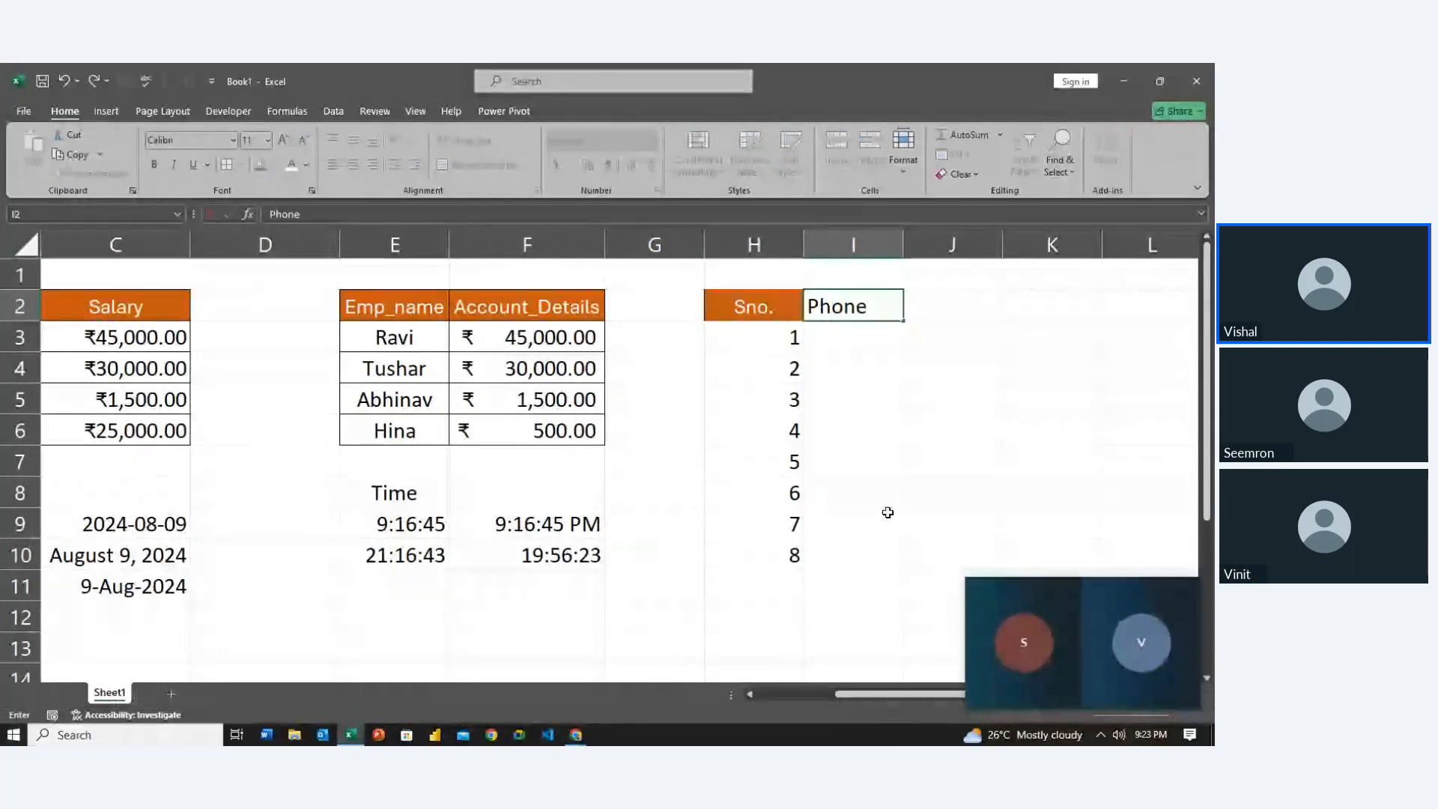
{"action": "key", "text": "Return"}
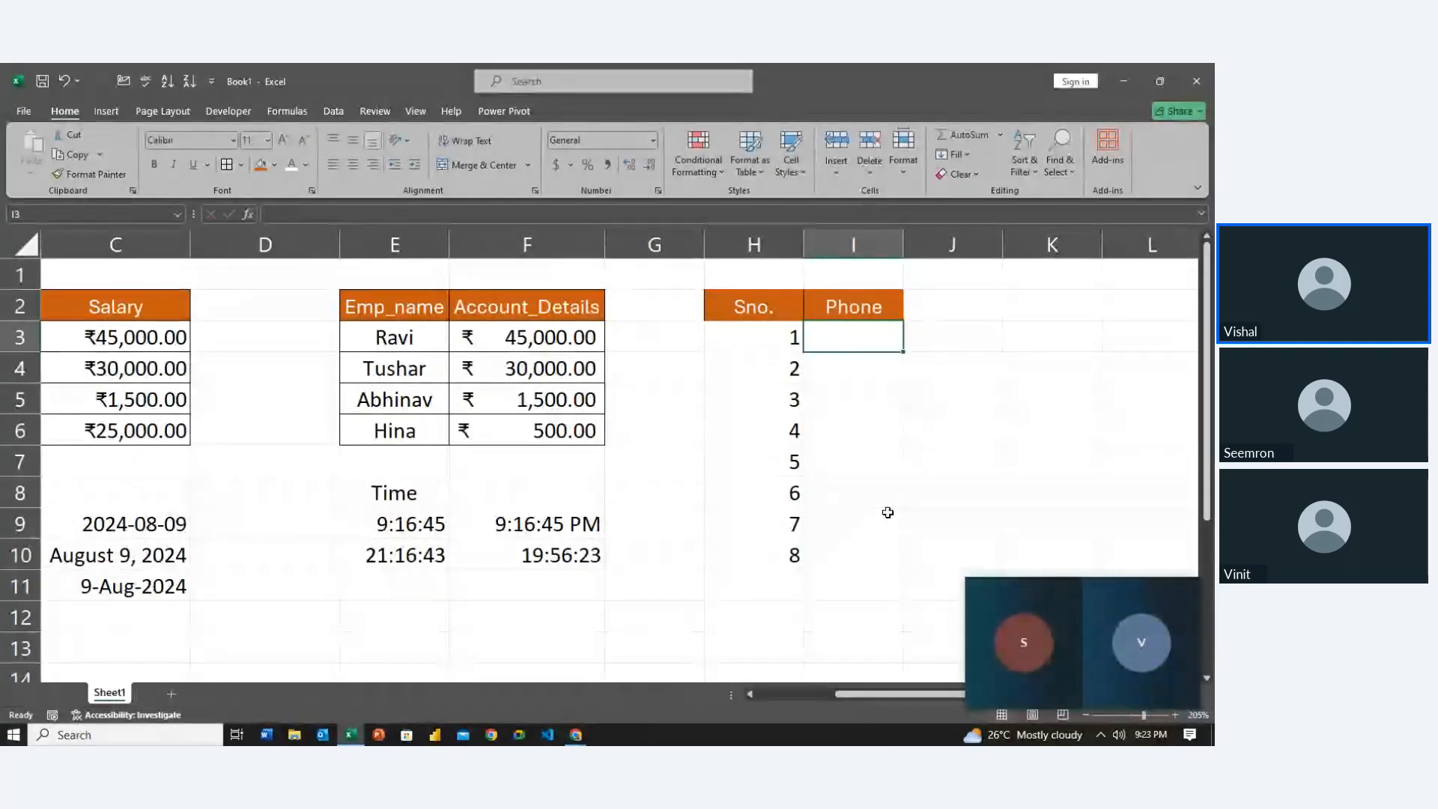
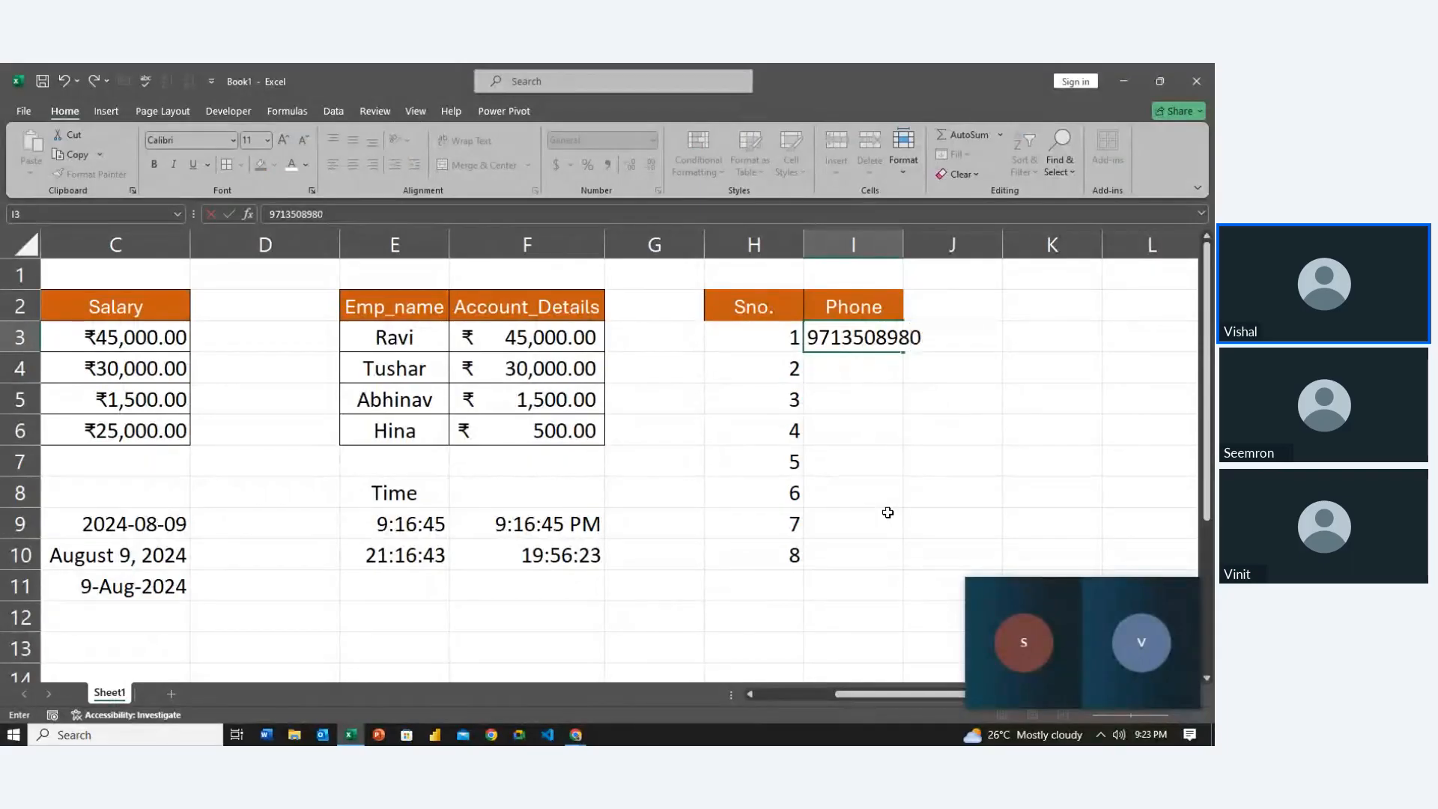
{"action": "key", "text": "Return"}
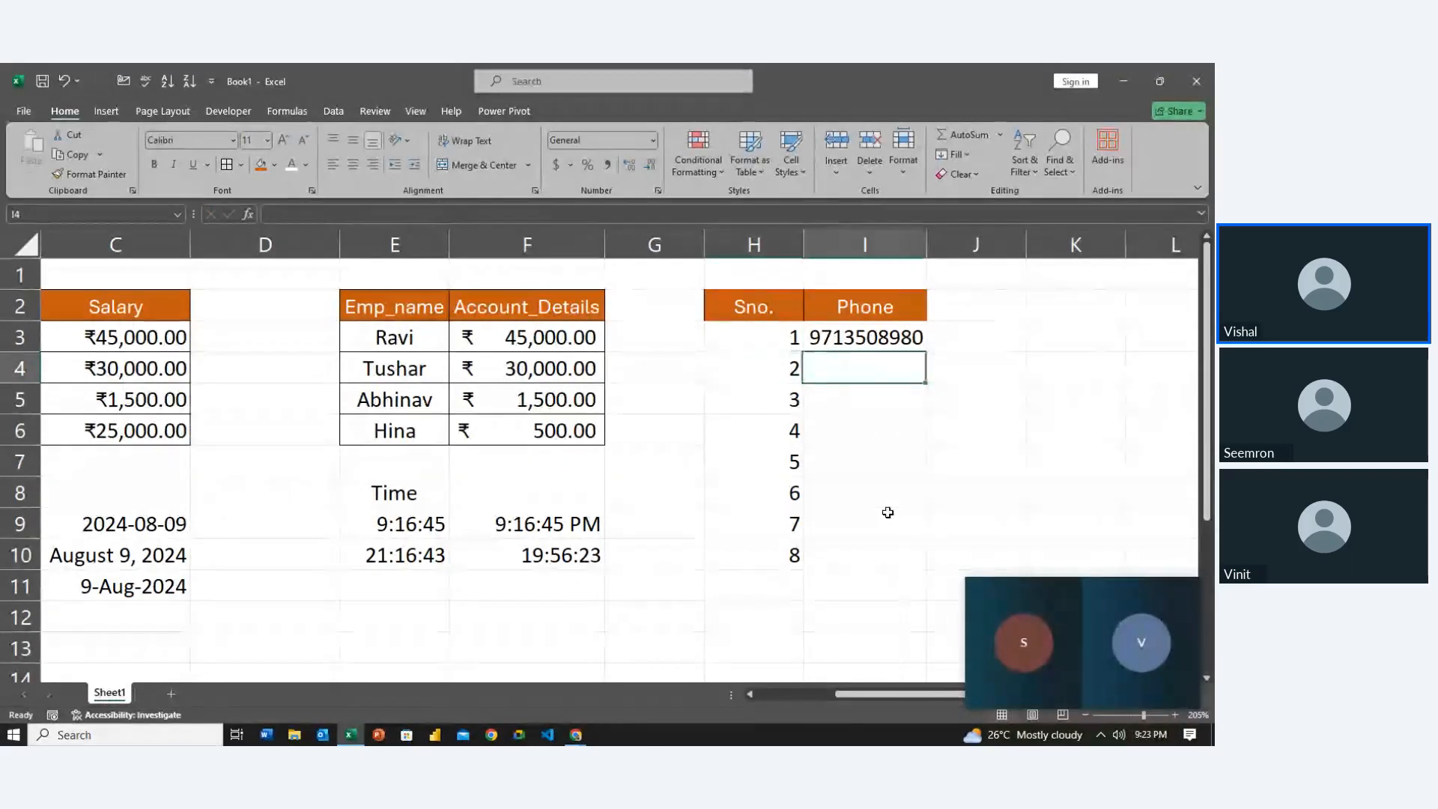
Try a +91 prefix on the I3 number, accept Excel's correction, then delete the leading 91
{"action": "key", "text": "Up"}
{"action": "key", "text": "F2"}
{"action": "key", "text": "Left"}
{"action": "key", "text": "Left"}
{"action": "key", "text": "Left"}
{"action": "key", "text": "Left"}
{"action": "key", "text": "Left"}
{"action": "key", "text": "Left"}
{"action": "key", "text": "Left"}
{"action": "key", "text": "Left"}
{"action": "key", "text": "Left"}
{"action": "key", "text": "Left"}
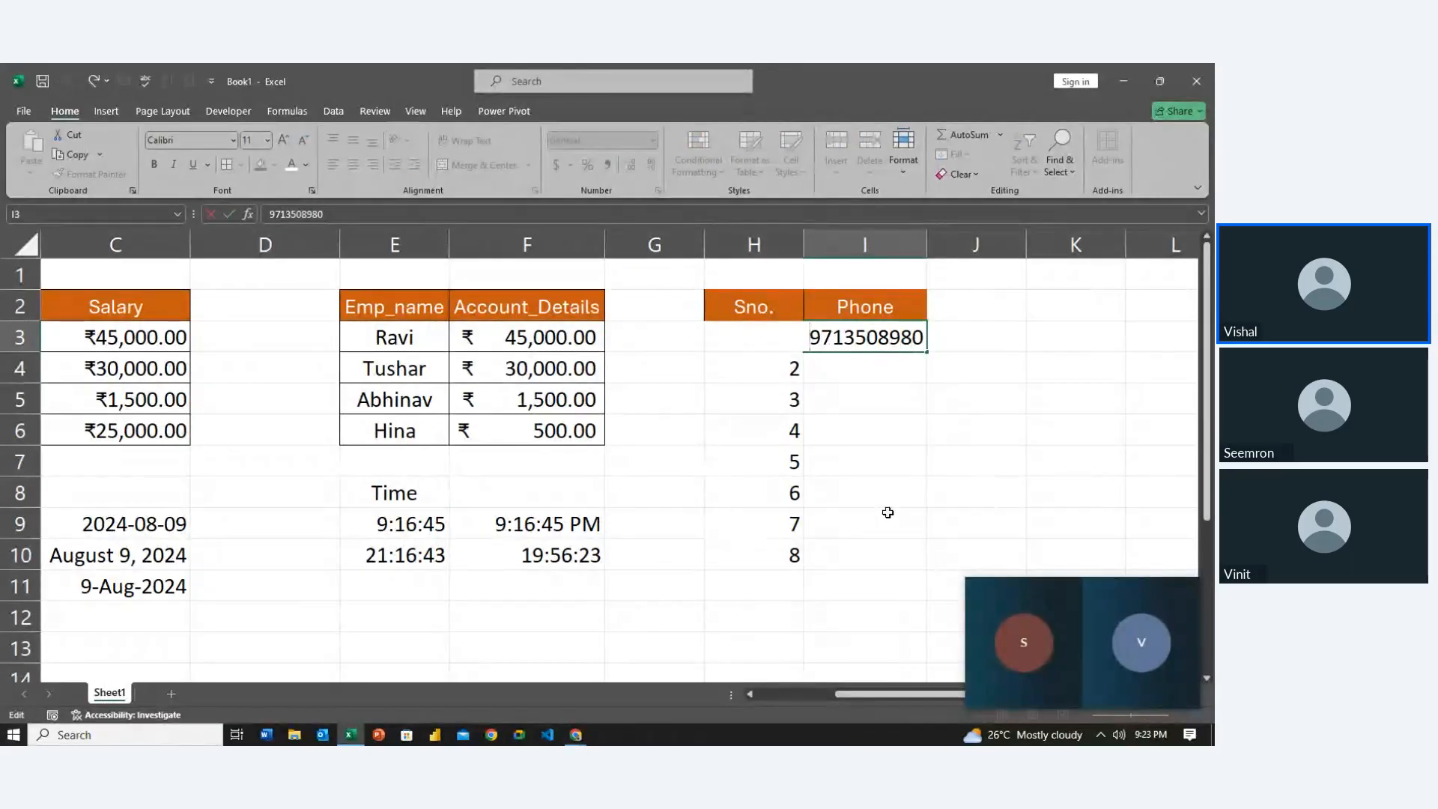
{"action": "type", "text": "+91"}
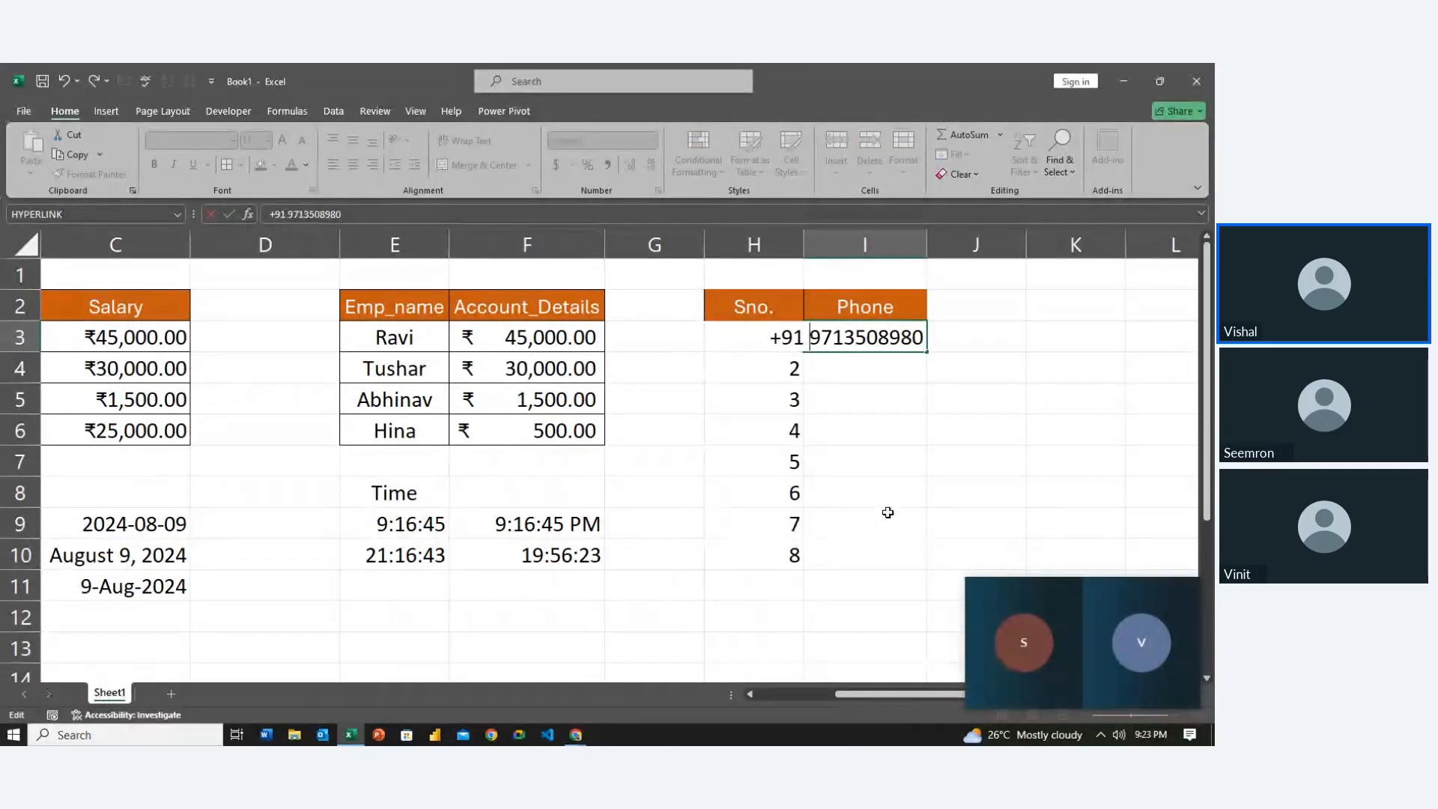
{"action": "key", "text": "Return"}
{"action": "key", "text": "Tab"}
{"action": "key", "text": "Return"}
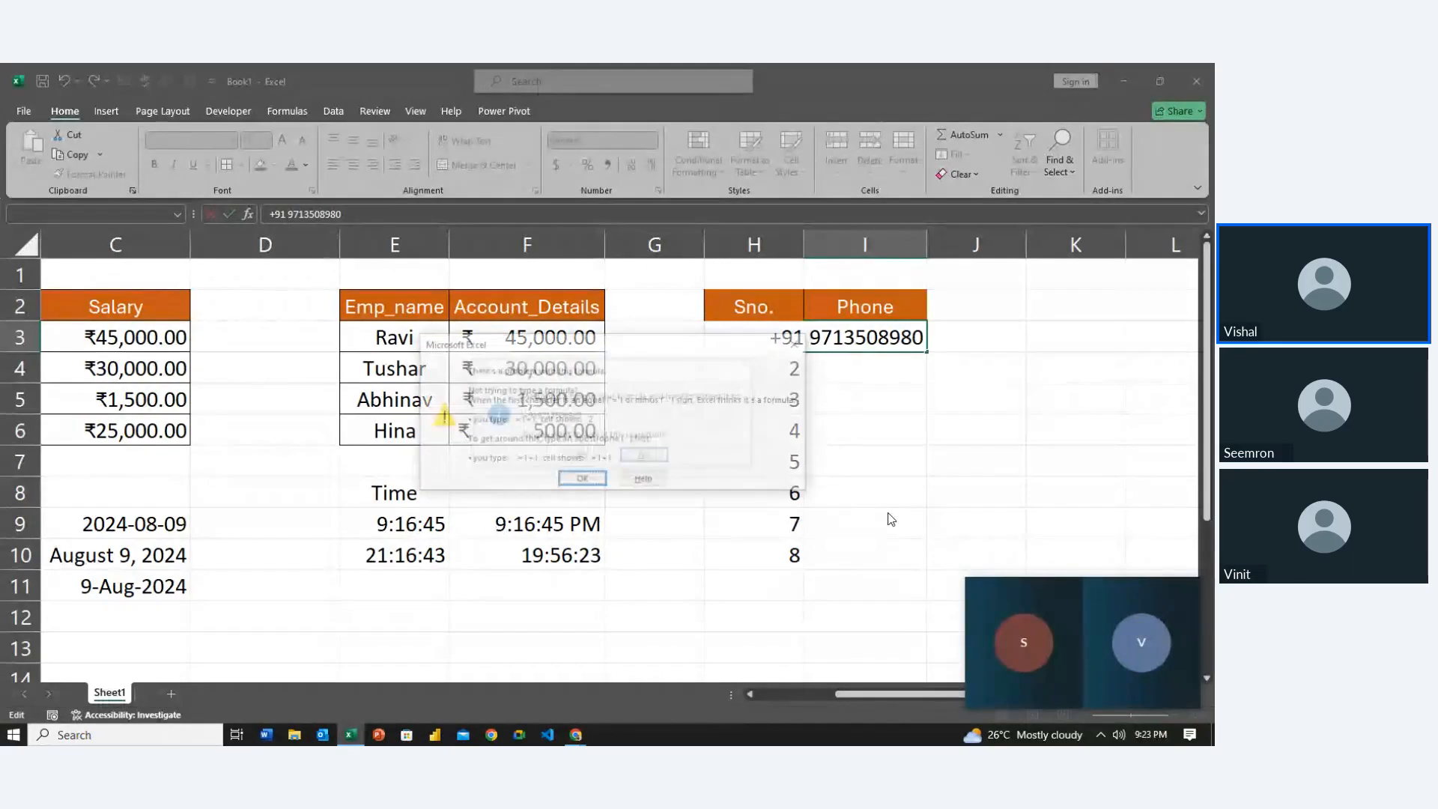
{"action": "key", "text": "Return"}
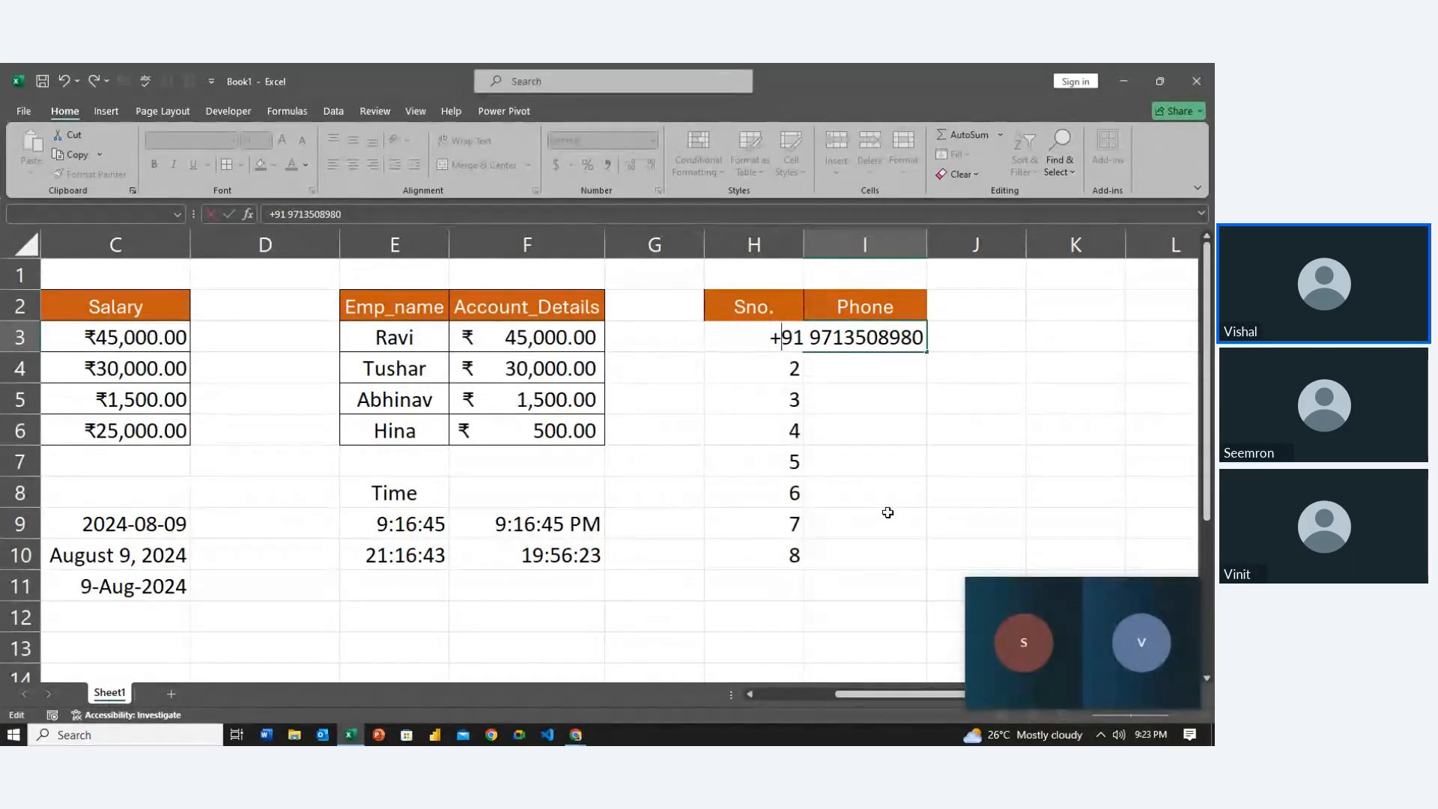
{"action": "key", "text": "Return"}
{"action": "key", "text": "Tab"}
{"action": "key", "text": "Tab"}
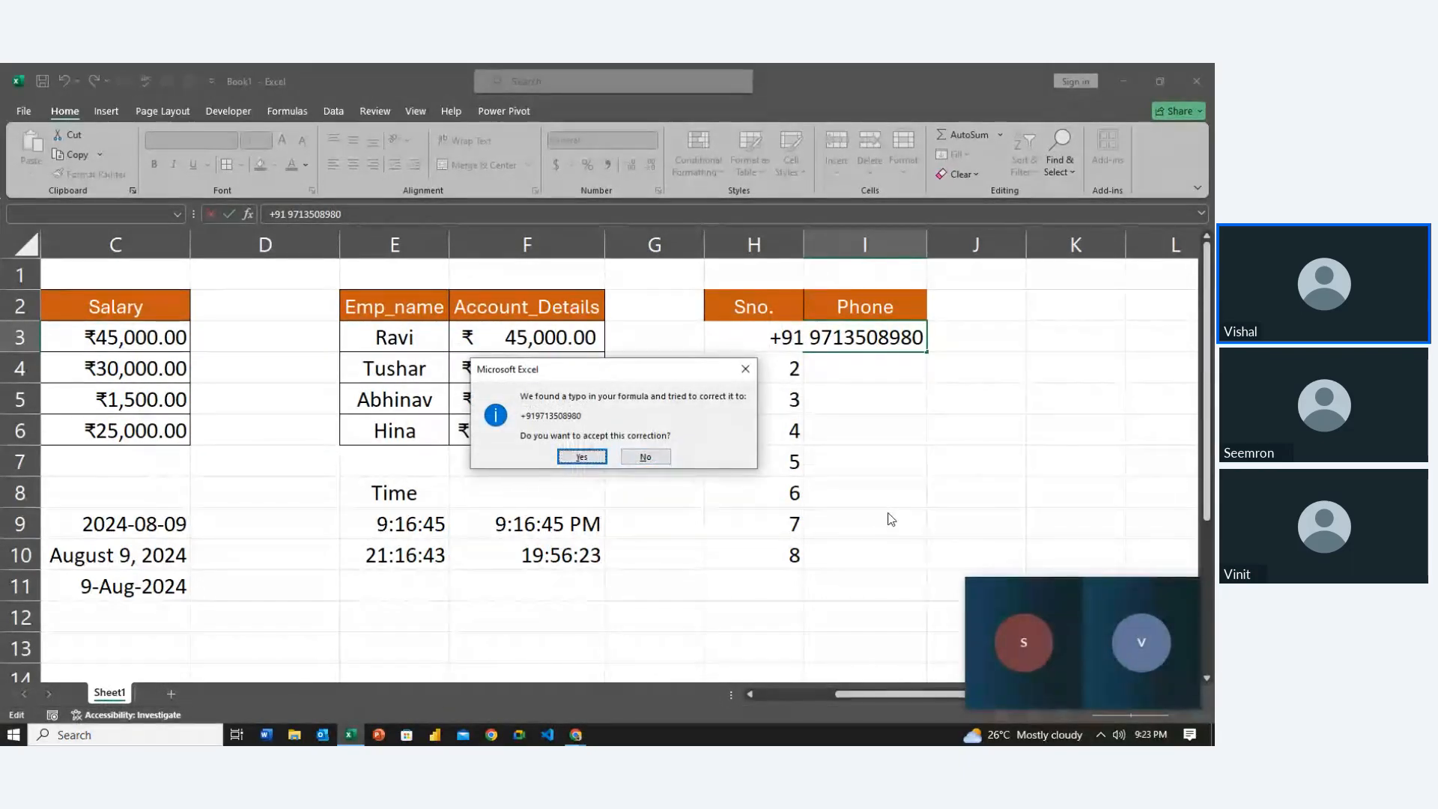
{"action": "key", "text": "Return"}
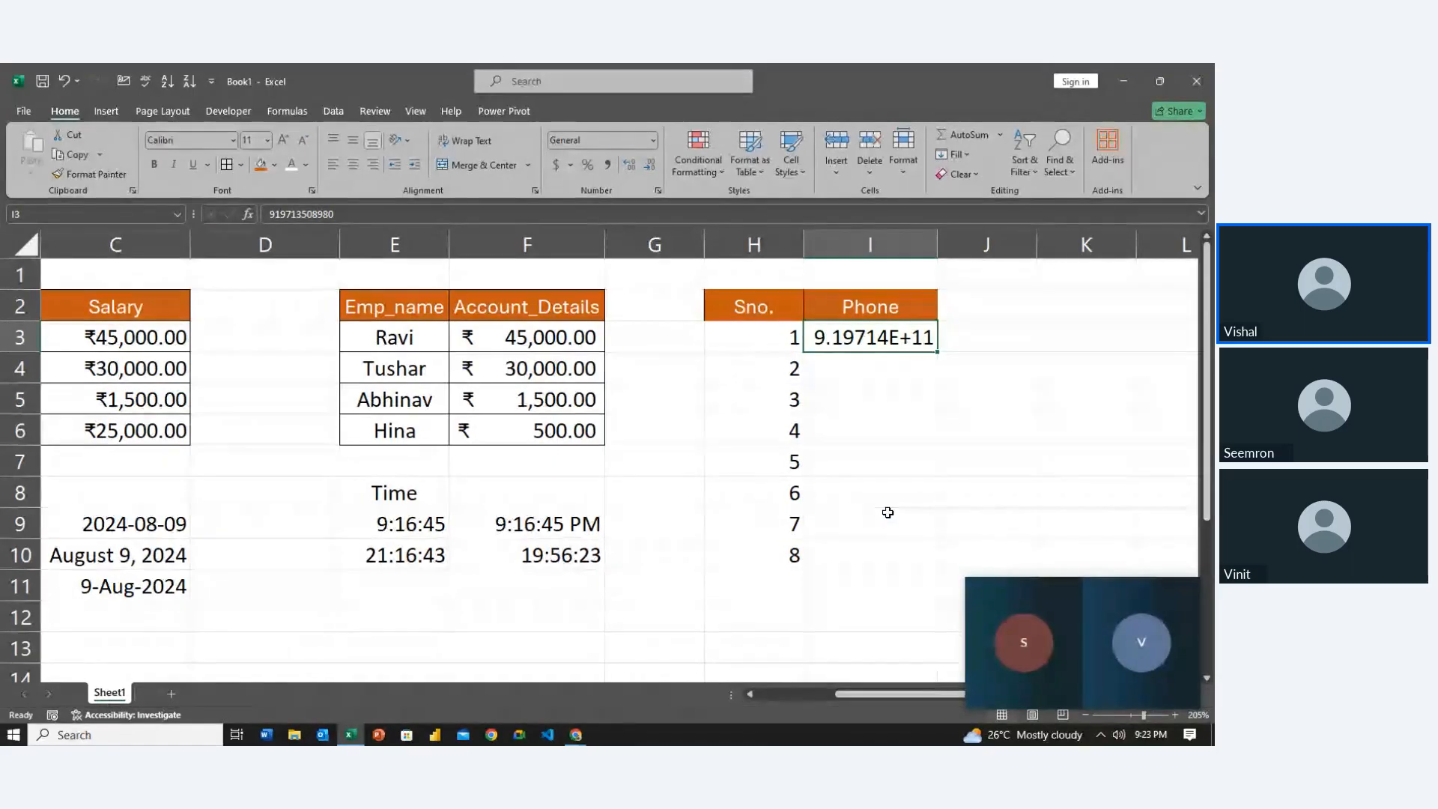
{"action": "key", "text": "F2"}
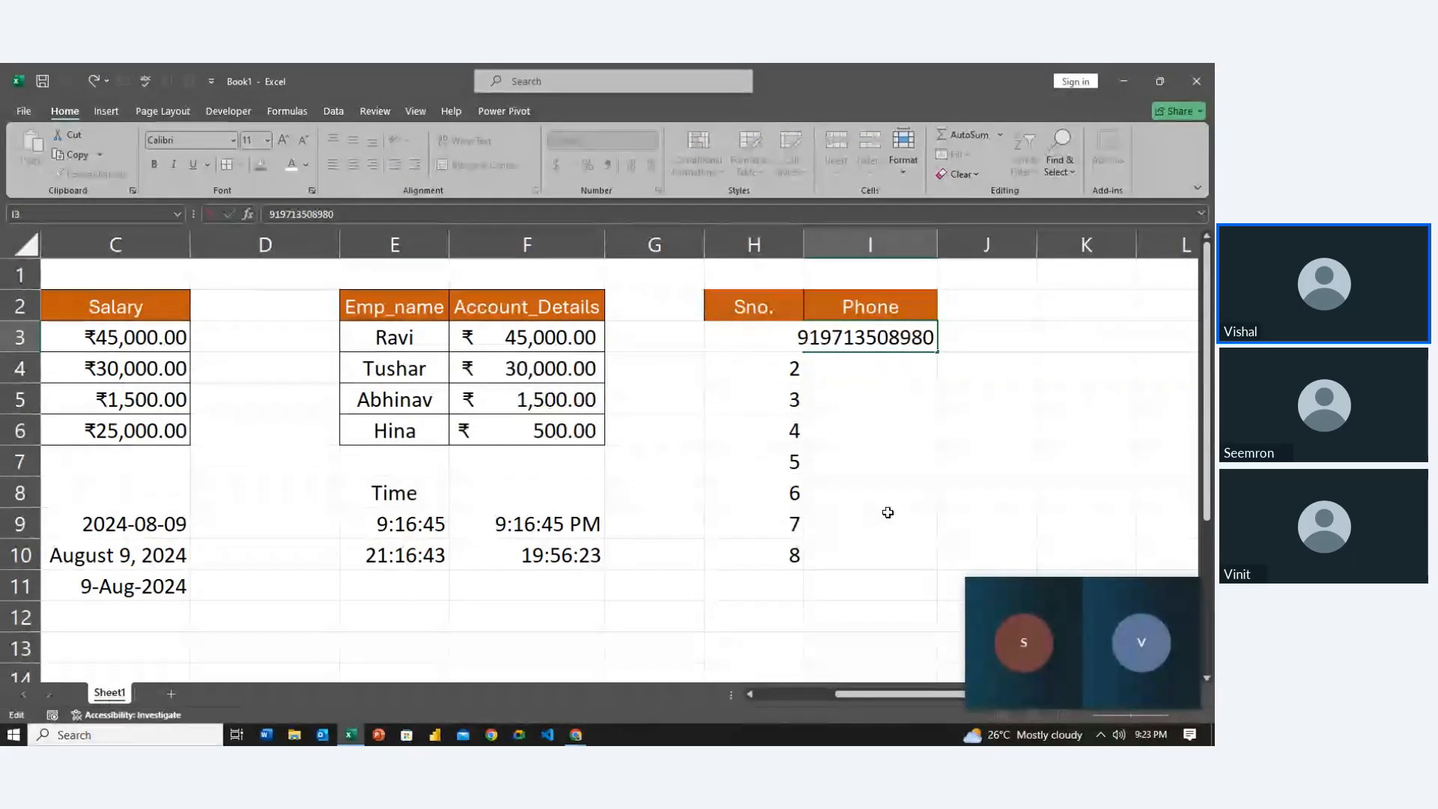
{"action": "key", "text": "Delete"}
{"action": "key", "text": "Delete"}
{"action": "key", "text": "Return"}
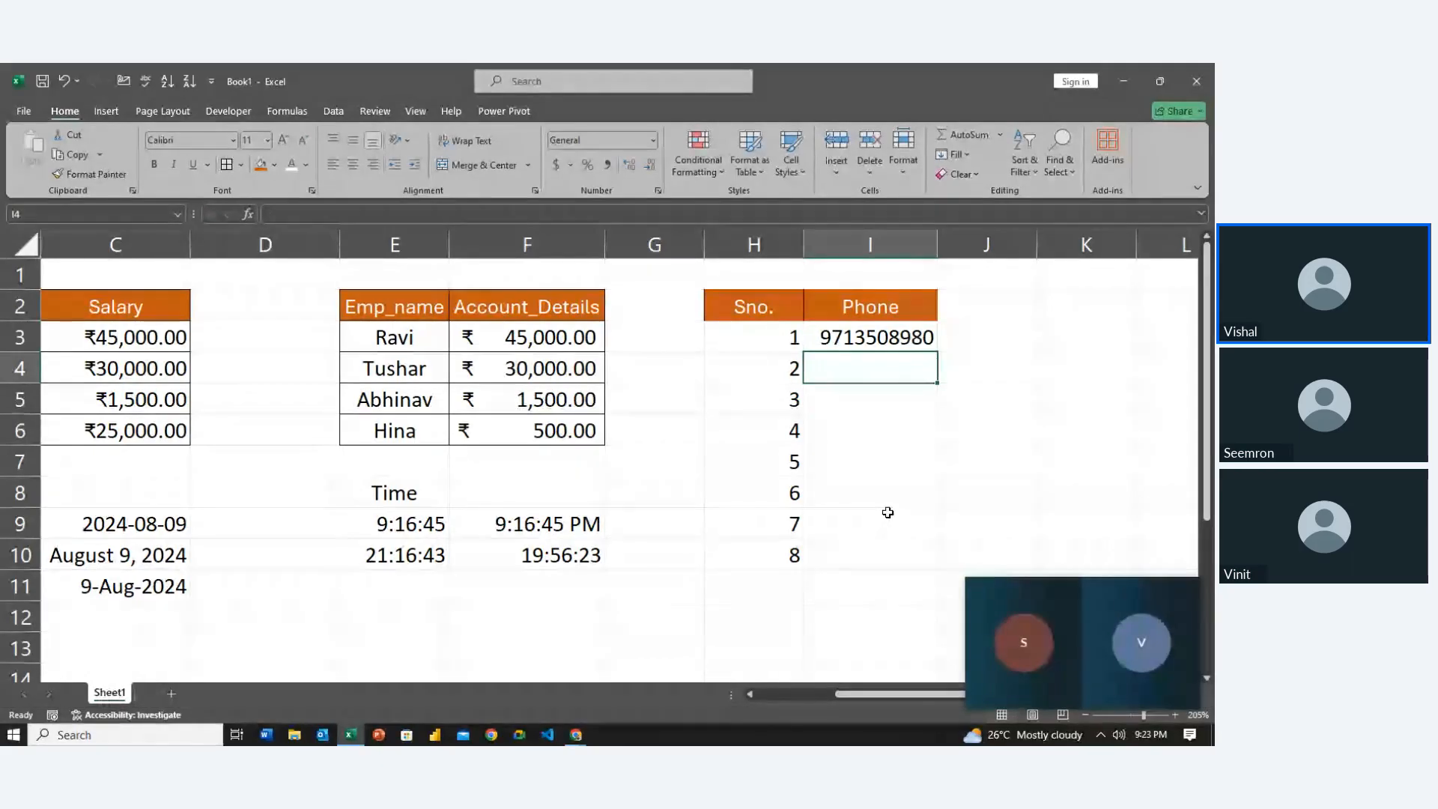
Copy the I3 phone number into I4 and change its last digit to 1
{"action": "key", "text": "Page_Down"}
{"action": "key", "text": "Up"}
{"action": "key", "text": "Up"}
{"action": "key", "text": "ctrl+Up"}
{"action": "key", "text": "Down"}
{"action": "key", "text": "Up"}
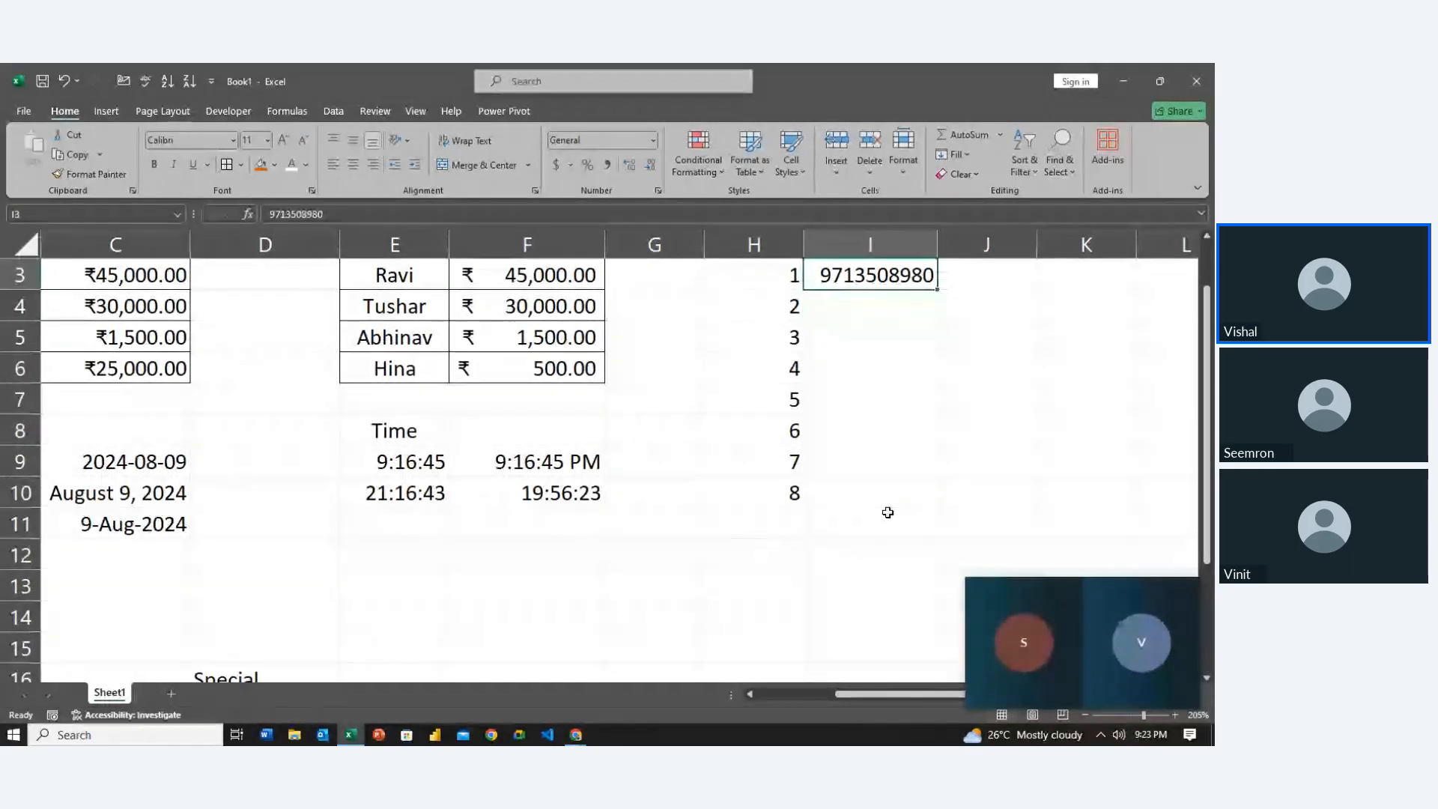
{"action": "scroll", "coordinate": [887, 513], "scroll_direction": "up", "scroll_amount": 1}
{"action": "key", "text": "ctrl+c"}
{"action": "key", "text": "Down"}
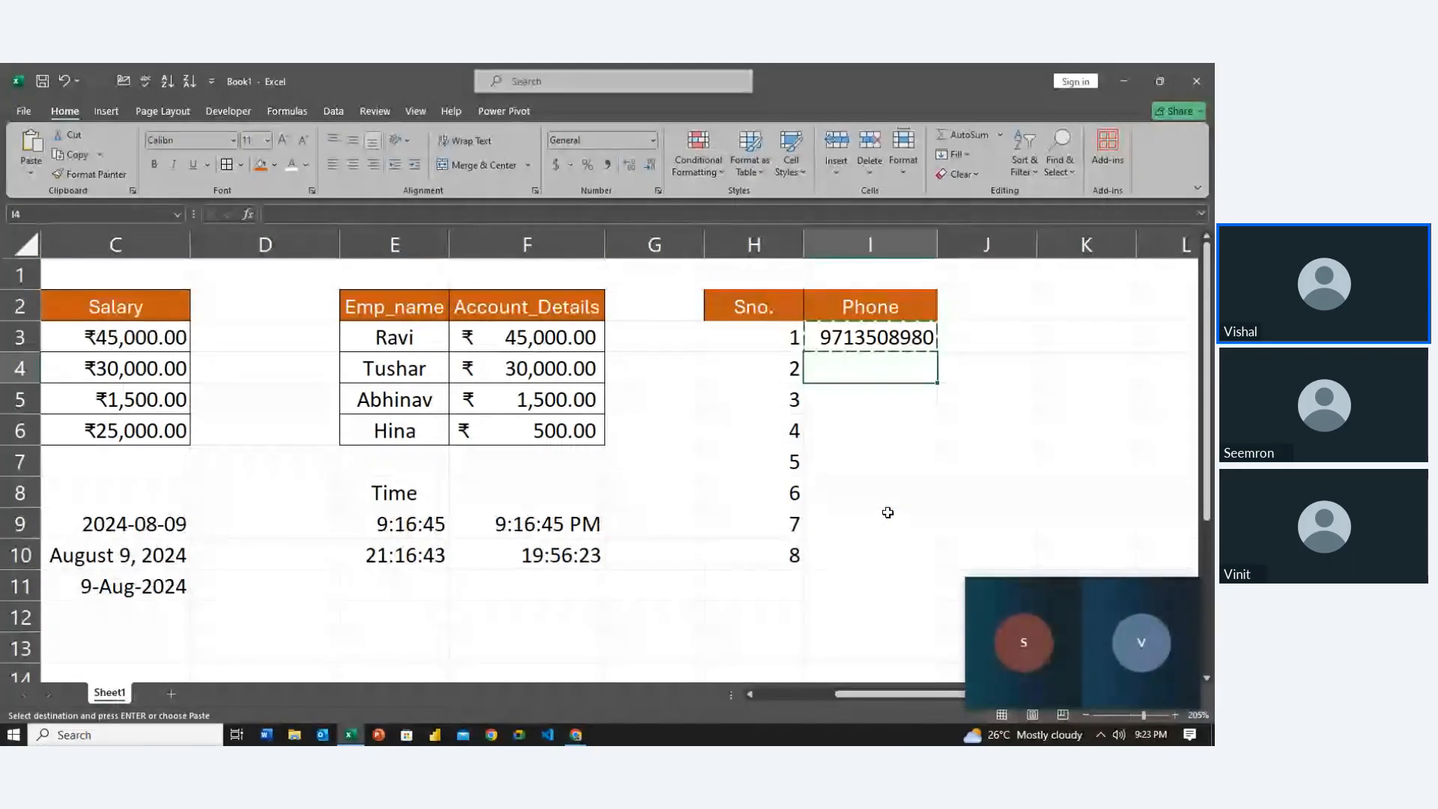
{"action": "key", "text": "ctrl+v"}
{"action": "key", "text": "F2"}
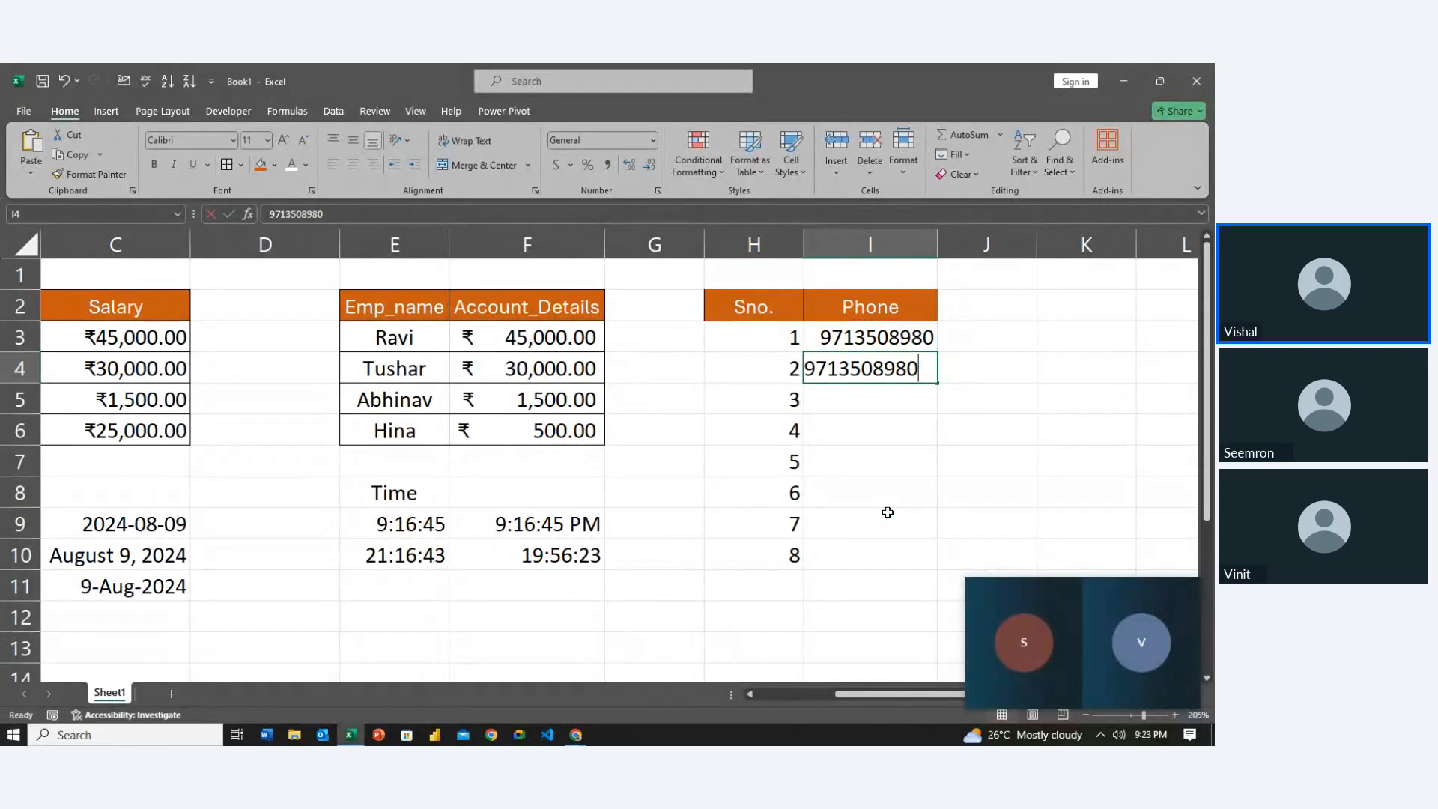
{"action": "type", "text": "1"}
{"action": "key", "text": "Return"}
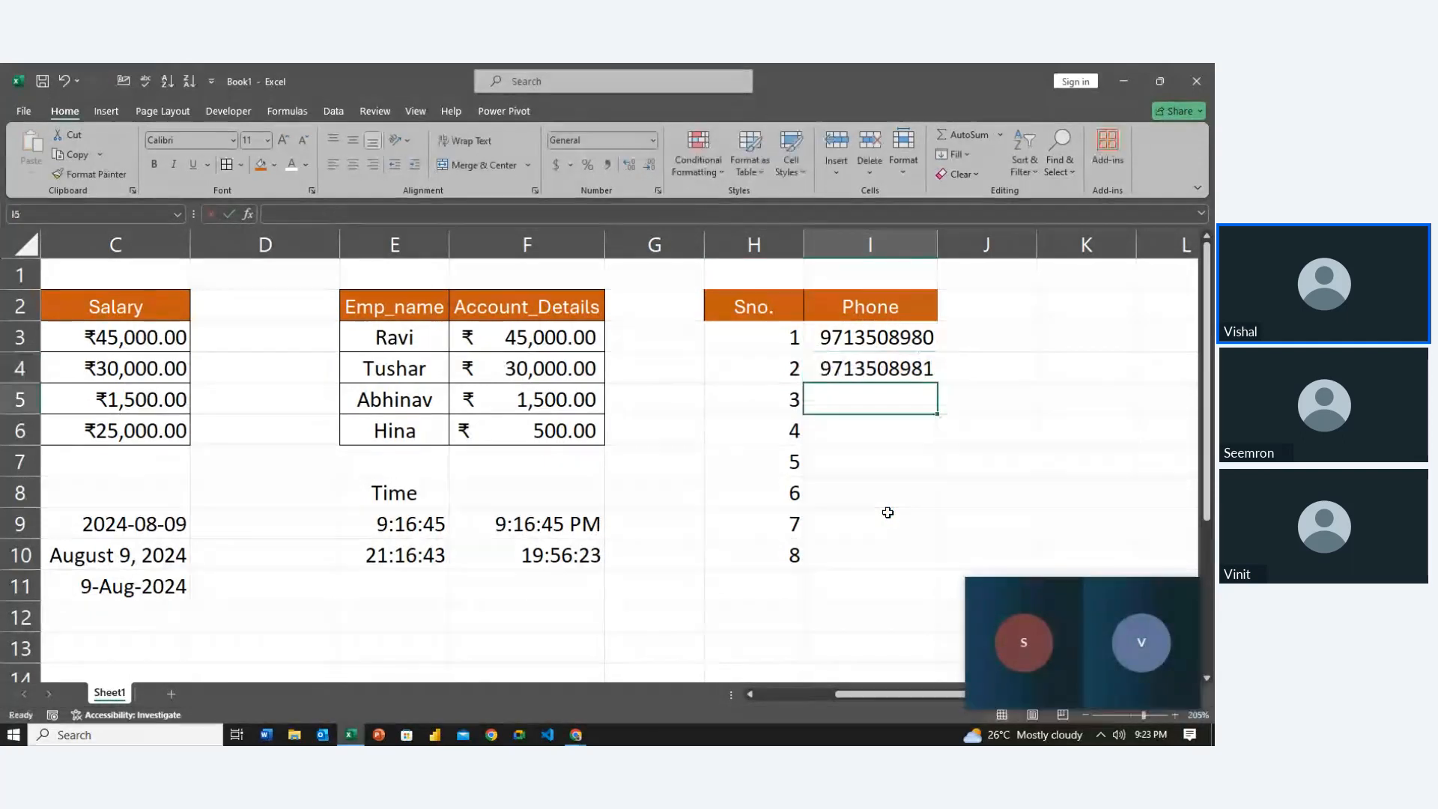
{"action": "key", "text": "Up"}
{"action": "key", "text": "Up"}
Extend the phone number series from I3:I4 down to I10
{"action": "key", "text": "shift+Down"}
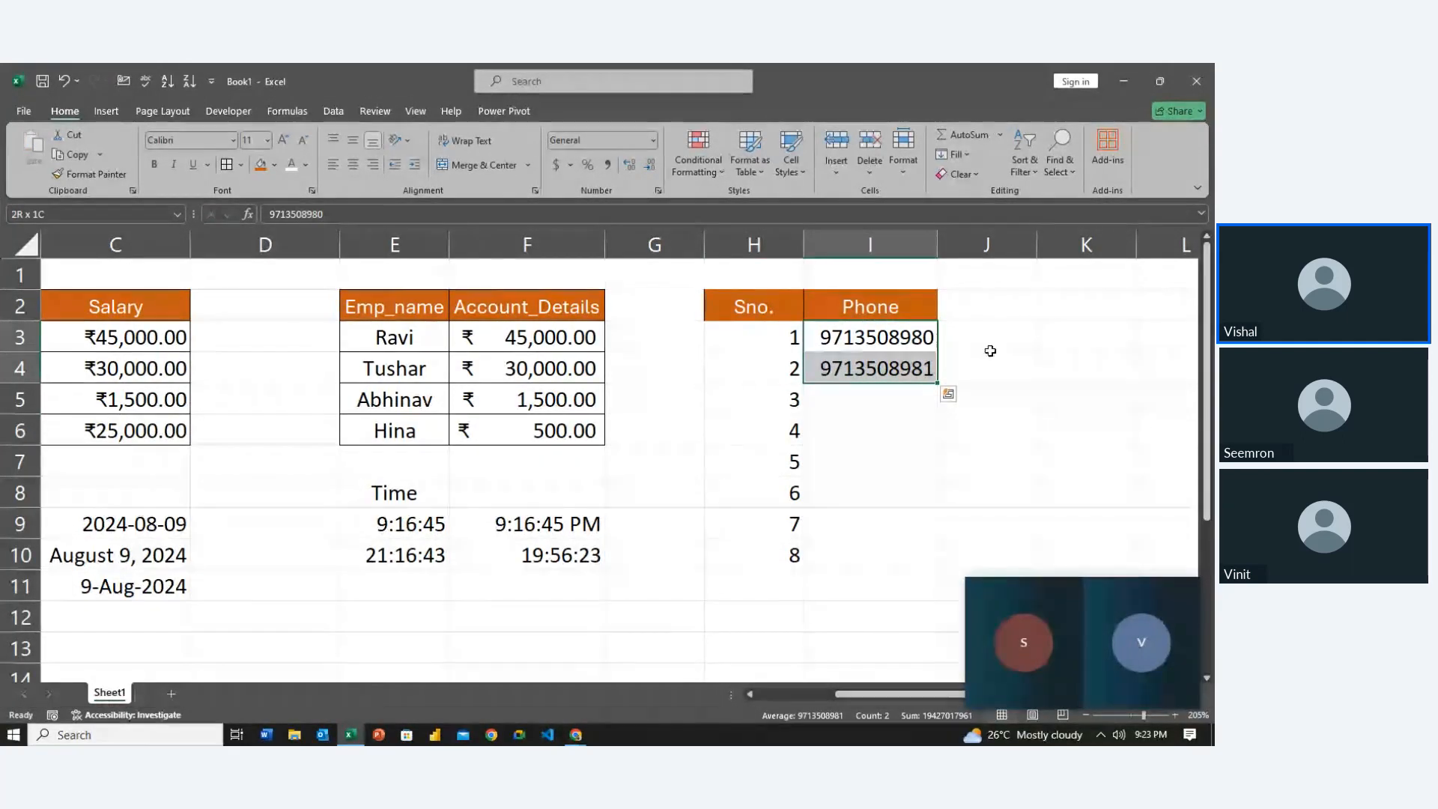
{"action": "left_click_drag", "start_coordinate": [937, 383], "coordinate": [924, 563]}
{"action": "double_click", "coordinate": [1064, 431]}
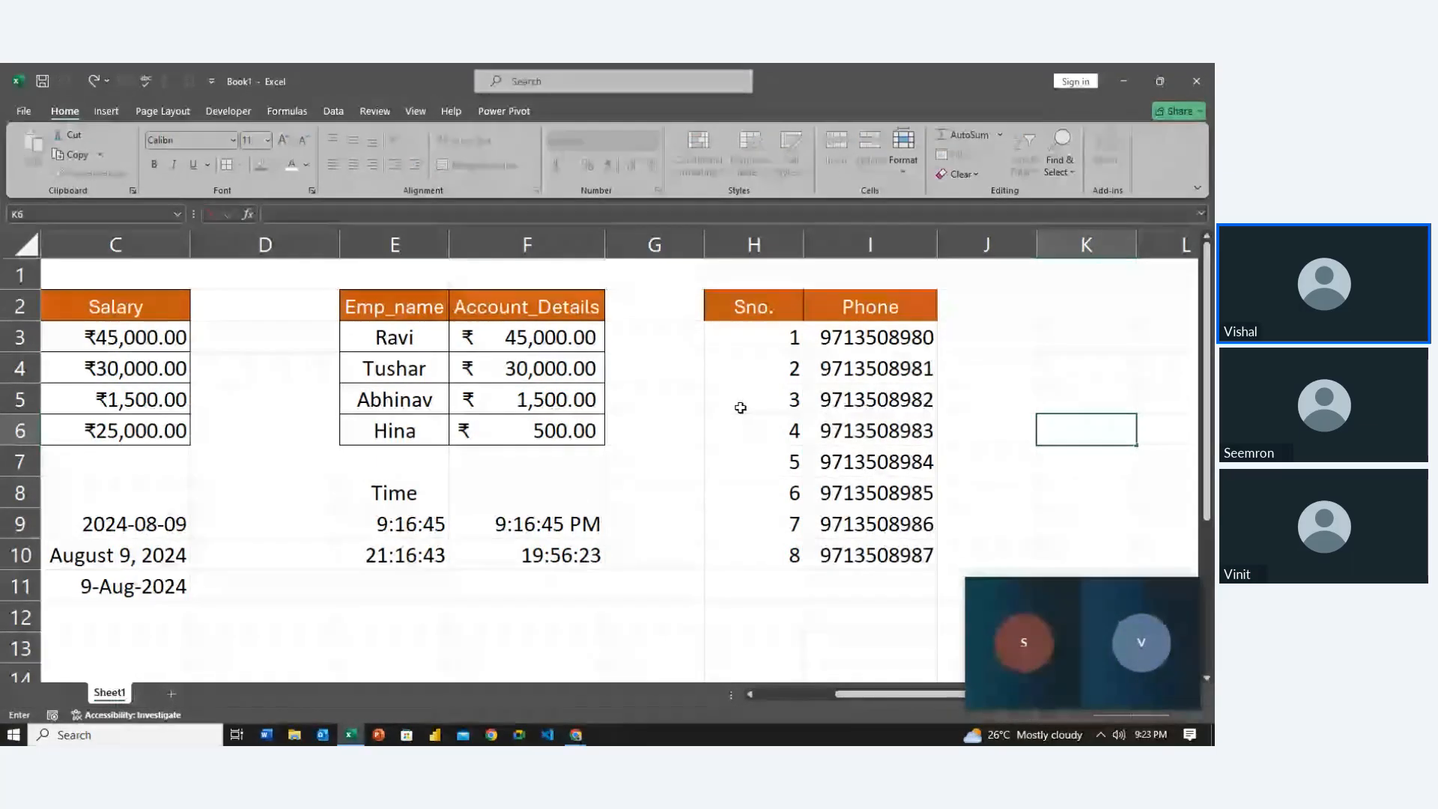
{"action": "left_click", "coordinate": [741, 345]}
{"action": "left_click", "coordinate": [896, 338]}
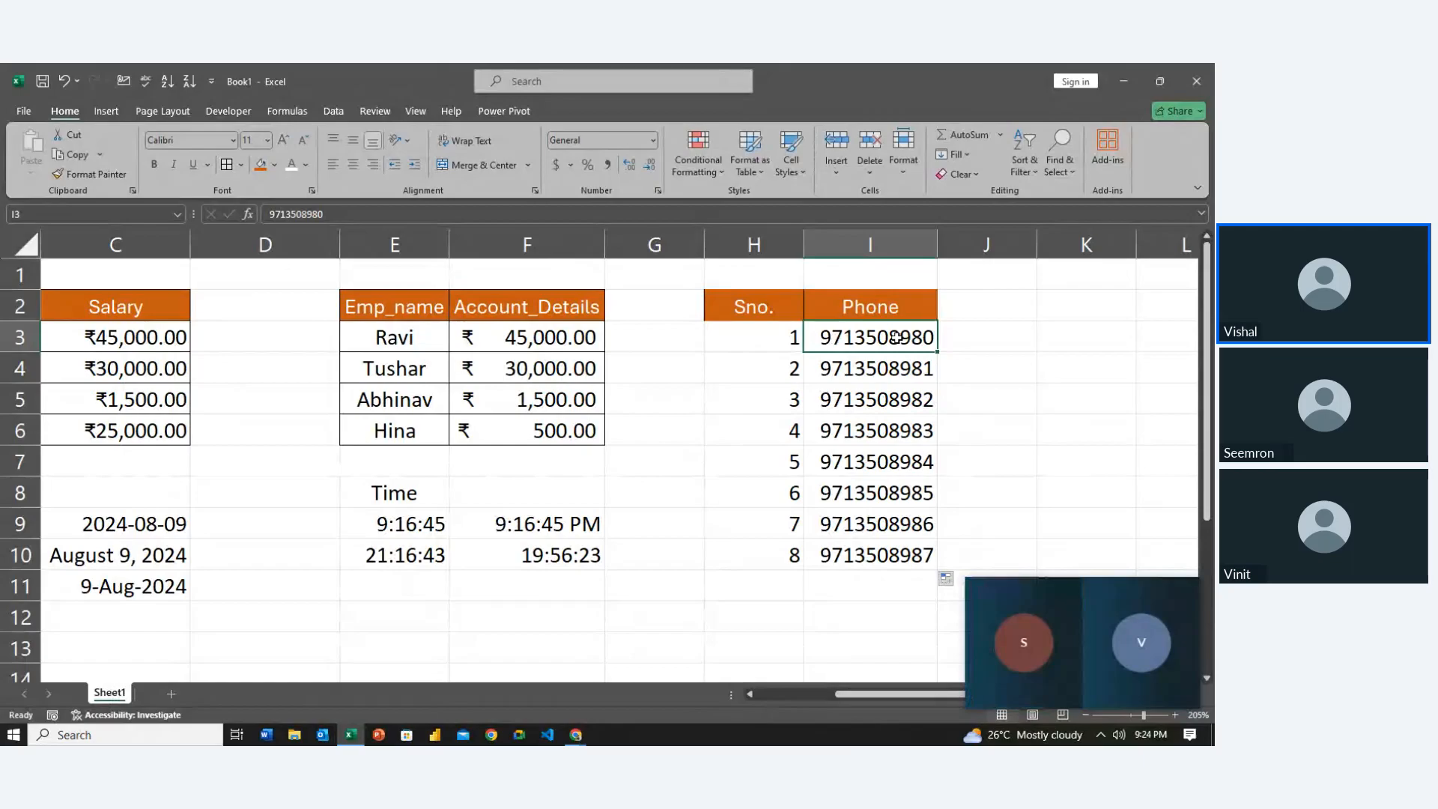
Apply a custom 0000 number format to the first serial number
{"action": "key", "text": "Left"}
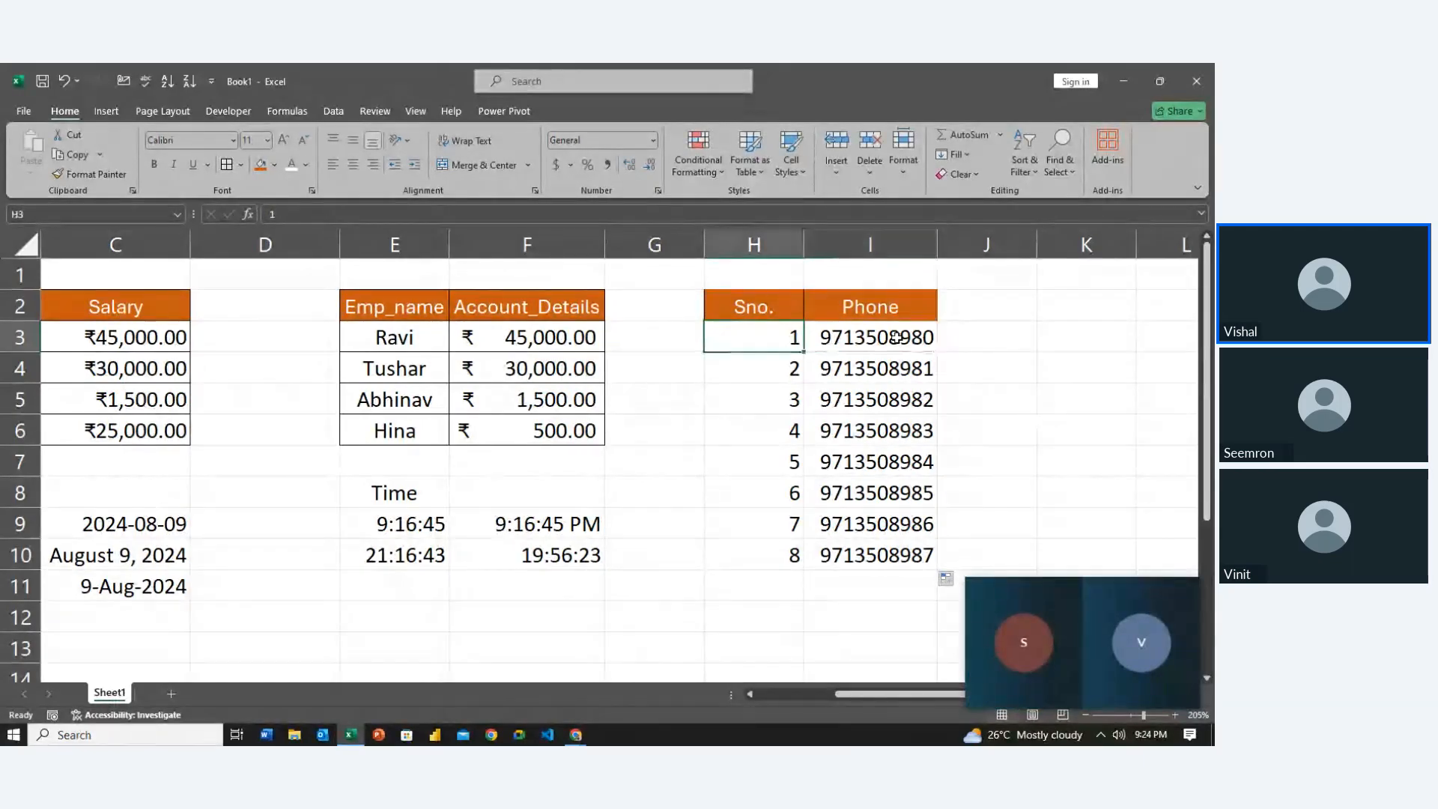
{"action": "key", "text": "ctrl+F1"}
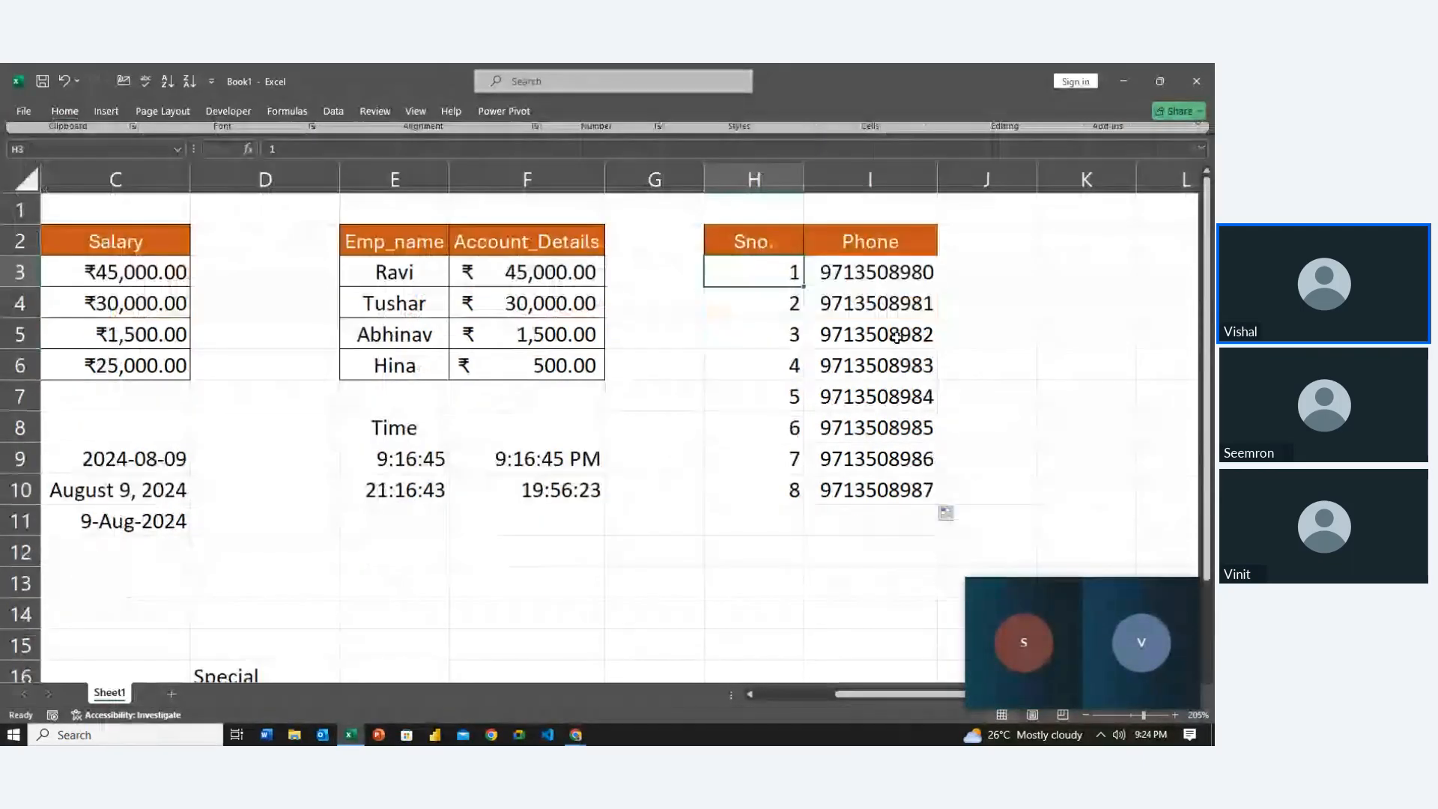
{"action": "key", "text": "ctrl+F1"}
{"action": "key", "text": "ctrl+1"}
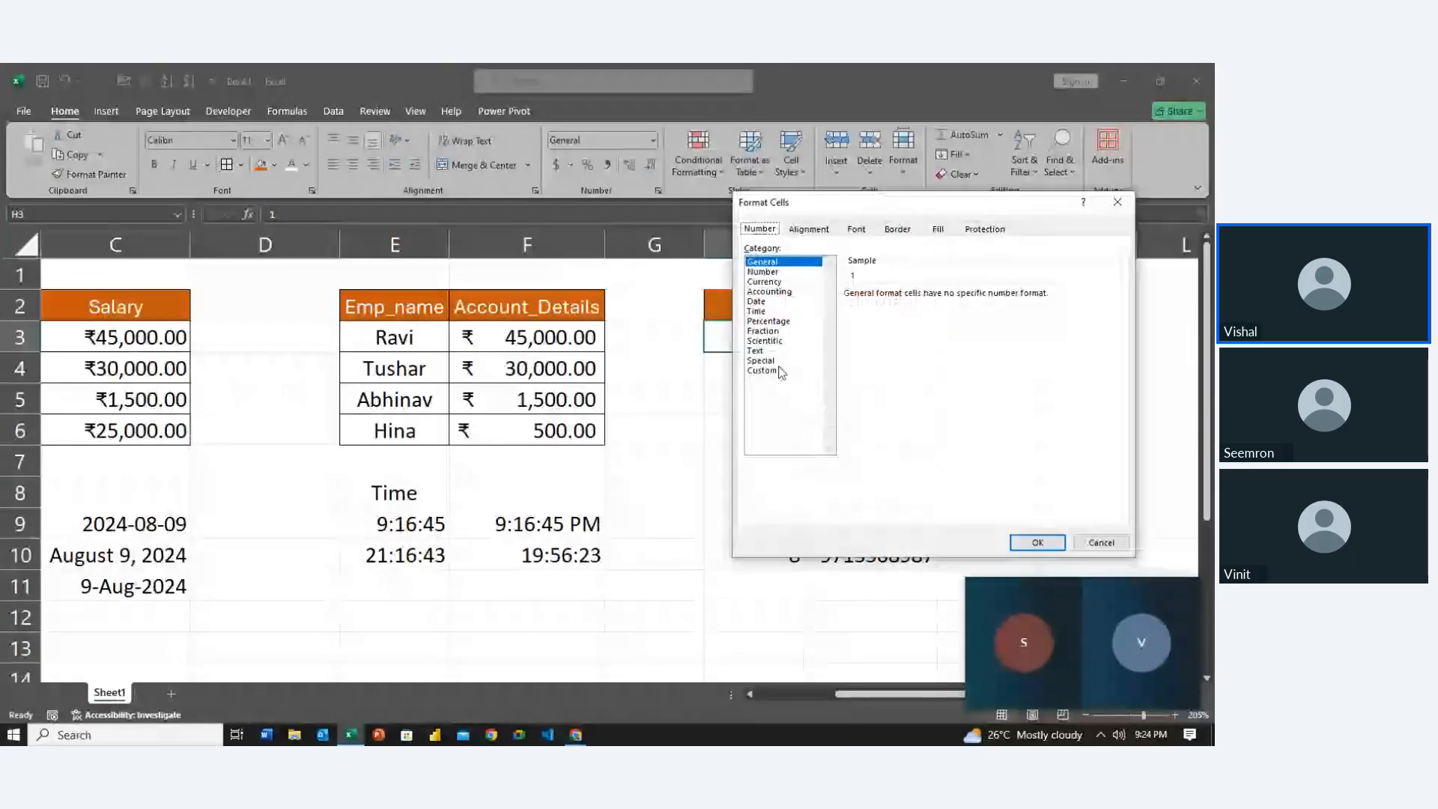
{"action": "left_click", "coordinate": [761, 370]}
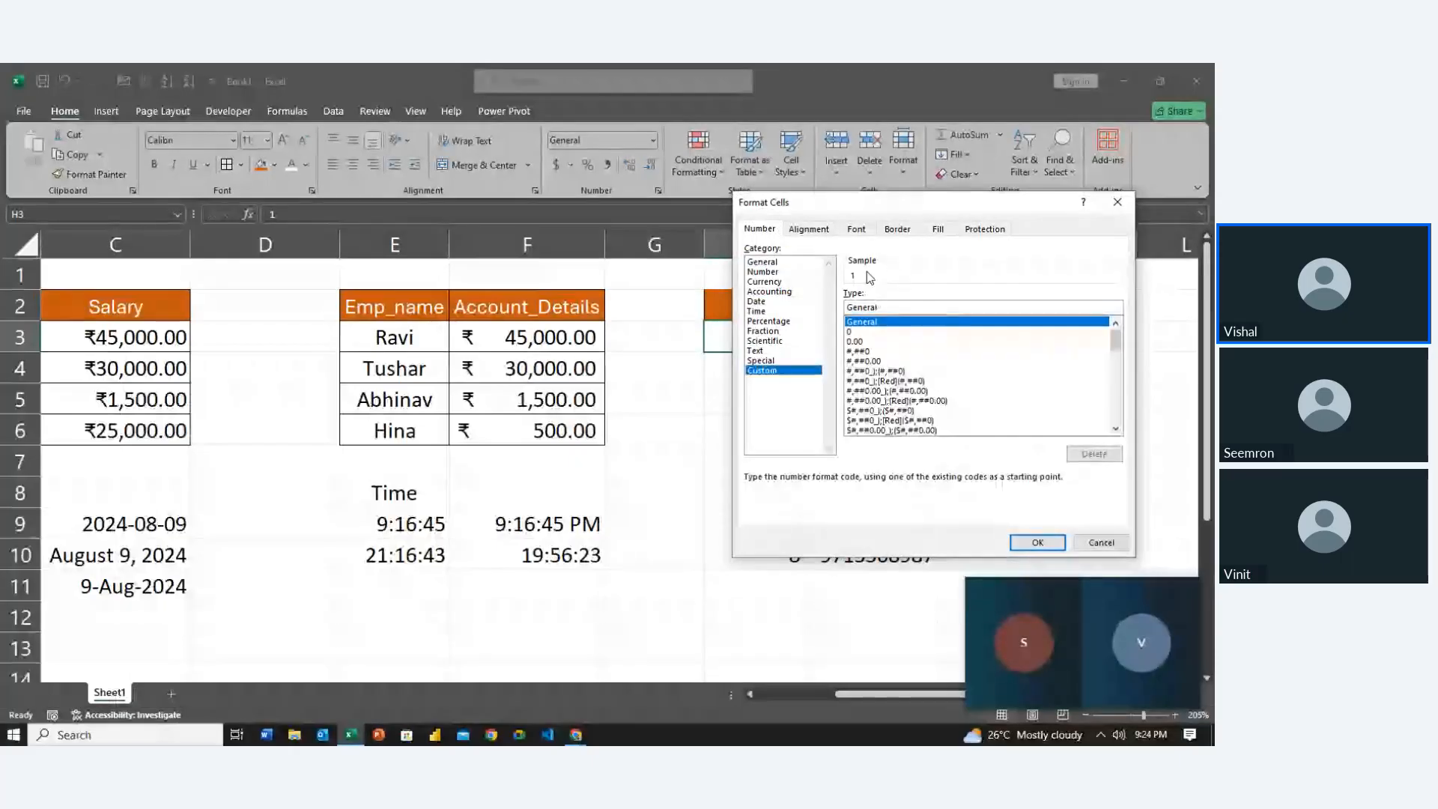
{"action": "left_click", "coordinate": [885, 307]}
{"action": "key", "text": "BackSpace"}
{"action": "key", "text": "BackSpace"}
{"action": "key", "text": "BackSpace"}
{"action": "key", "text": "BackSpace"}
{"action": "key", "text": "BackSpace"}
{"action": "key", "text": "BackSpace"}
{"action": "key", "text": "BackSpace"}
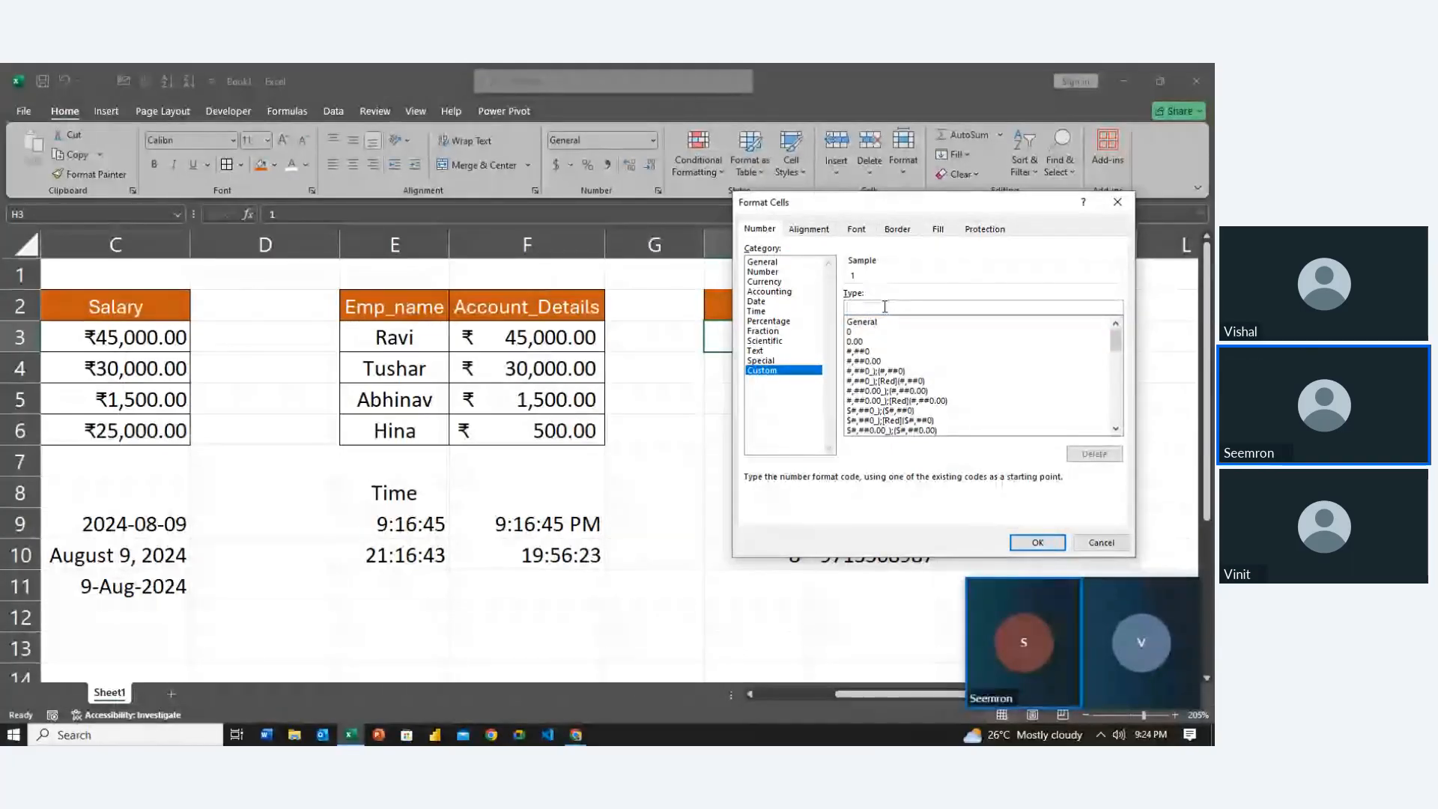
{"action": "type", "text": "0000"}
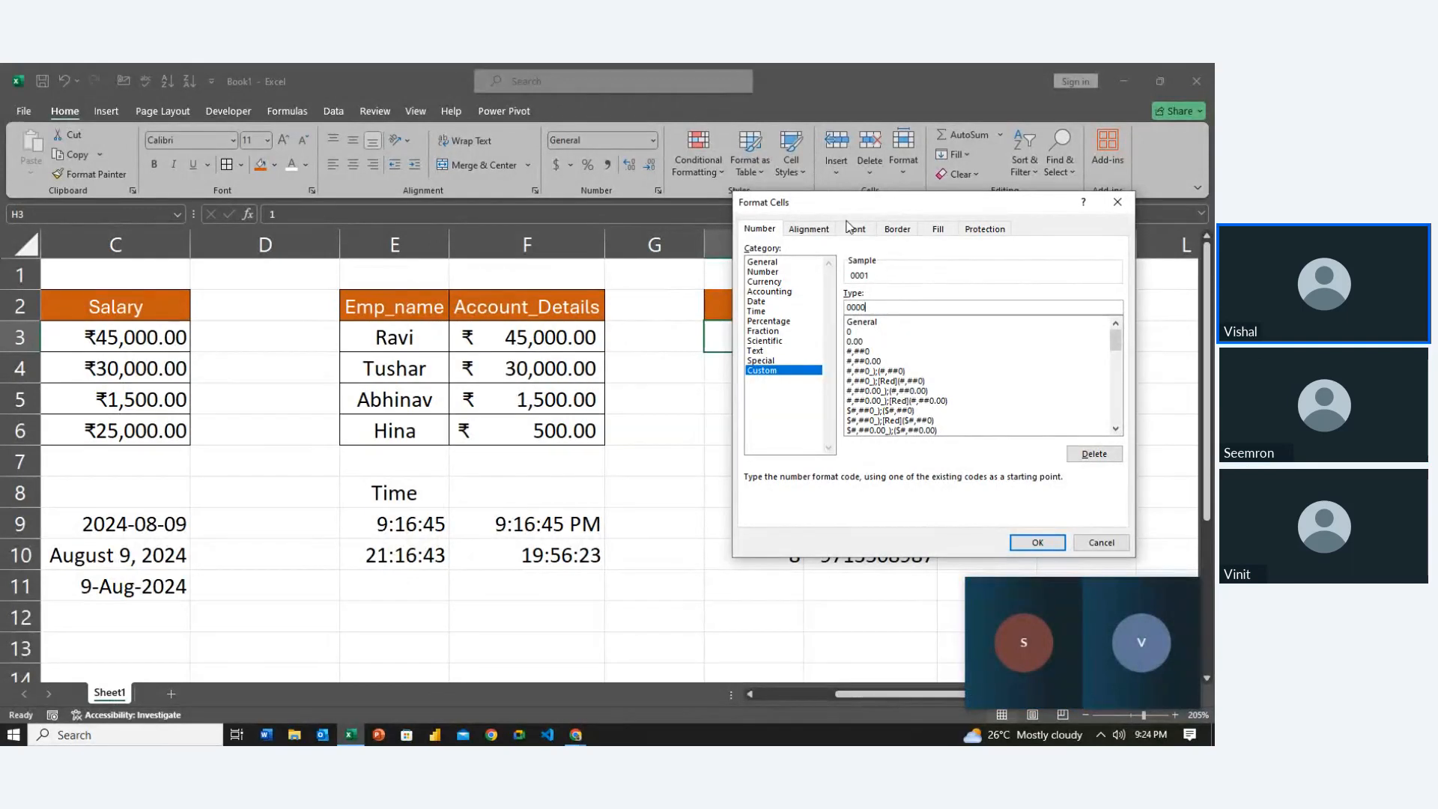
{"action": "left_click", "coordinate": [1036, 543]}
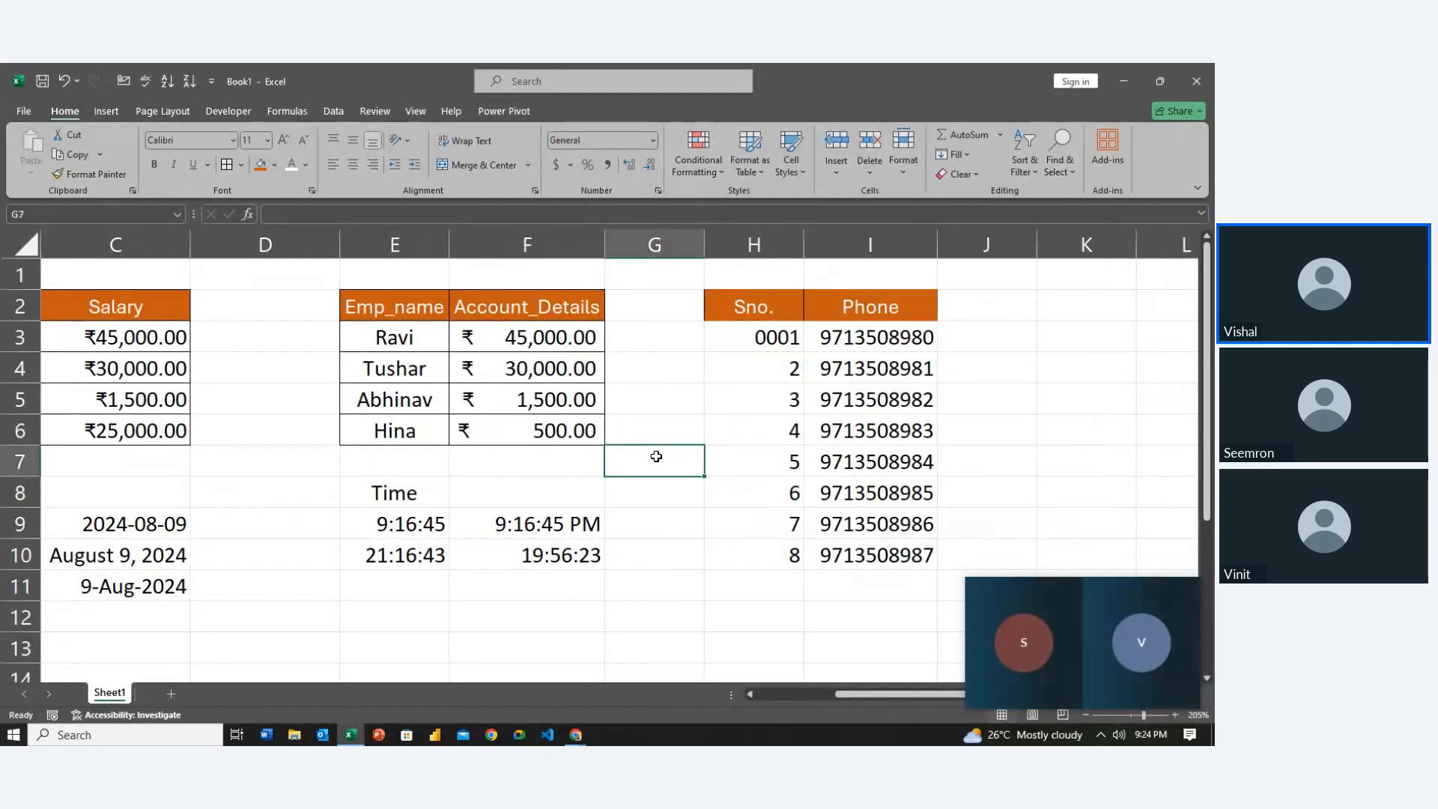
Give H4:H10 the custom 0000 format so serials show 0002 through 0008
{"action": "key", "text": "Up"}
{"action": "key", "text": "Right"}
{"action": "key", "text": "Right"}
{"action": "key", "text": "Up"}
{"action": "key", "text": "Up"}
{"action": "key", "text": "Left"}
{"action": "key", "text": "Left"}
{"action": "key", "text": "Right"}
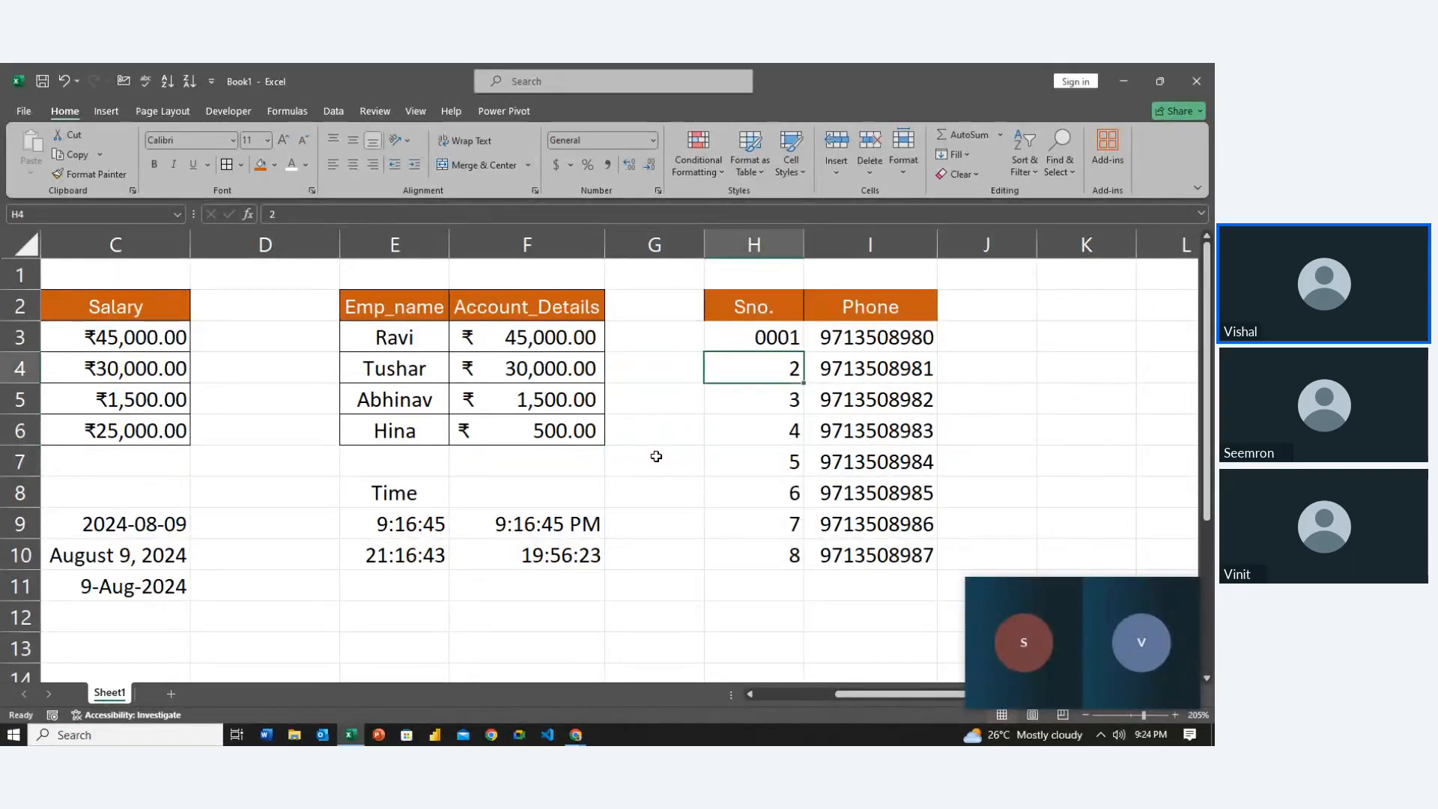
{"action": "key", "text": "ctrl+shift+Down"}
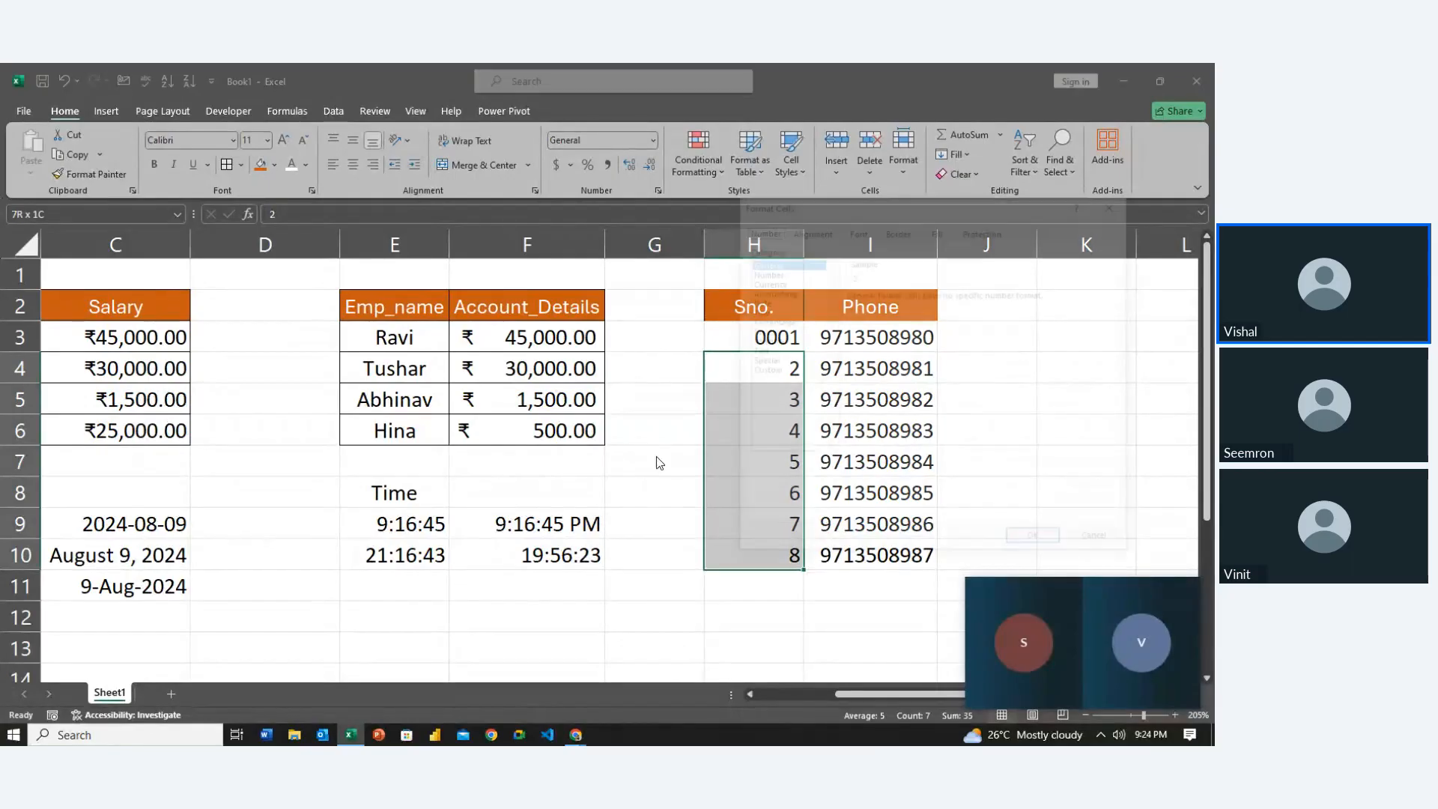
{"action": "key", "text": "ctrl+1"}
{"action": "left_click", "coordinate": [775, 372]}
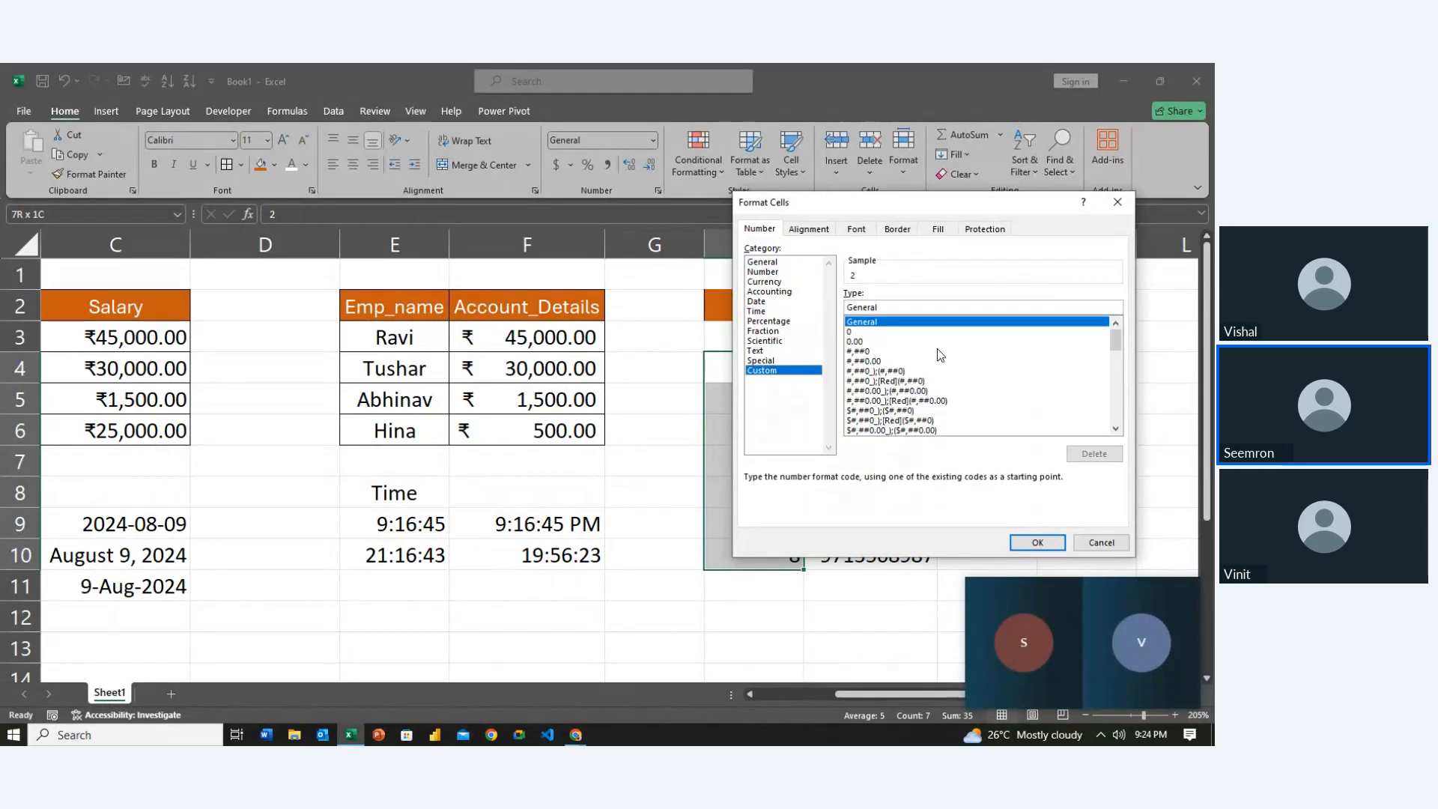
{"action": "left_click", "coordinate": [897, 309]}
{"action": "key", "text": "BackSpace"}
{"action": "key", "text": "BackSpace"}
{"action": "key", "text": "BackSpace"}
{"action": "key", "text": "BackSpace"}
{"action": "key", "text": "BackSpace"}
{"action": "key", "text": "BackSpace"}
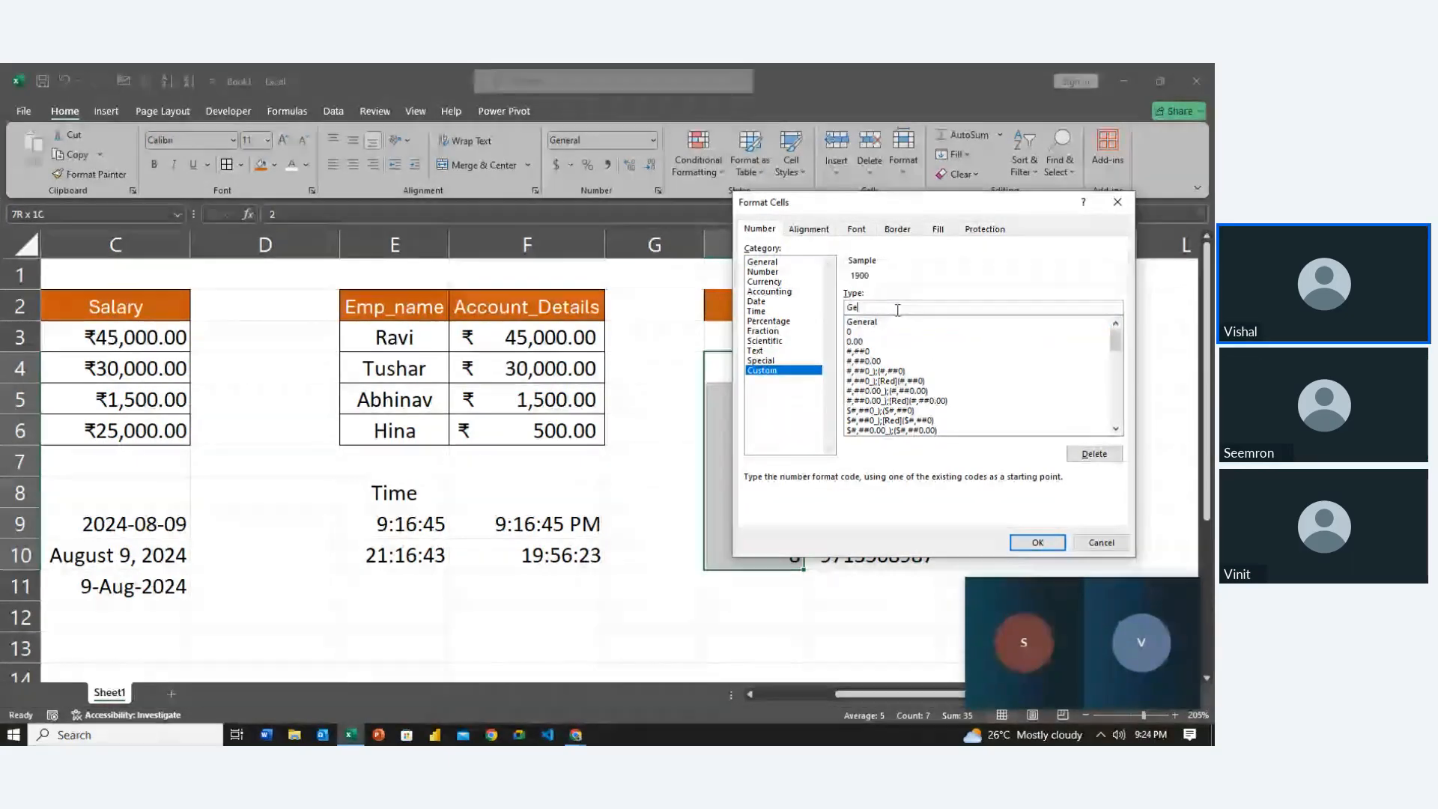
{"action": "type", "text": "0000"}
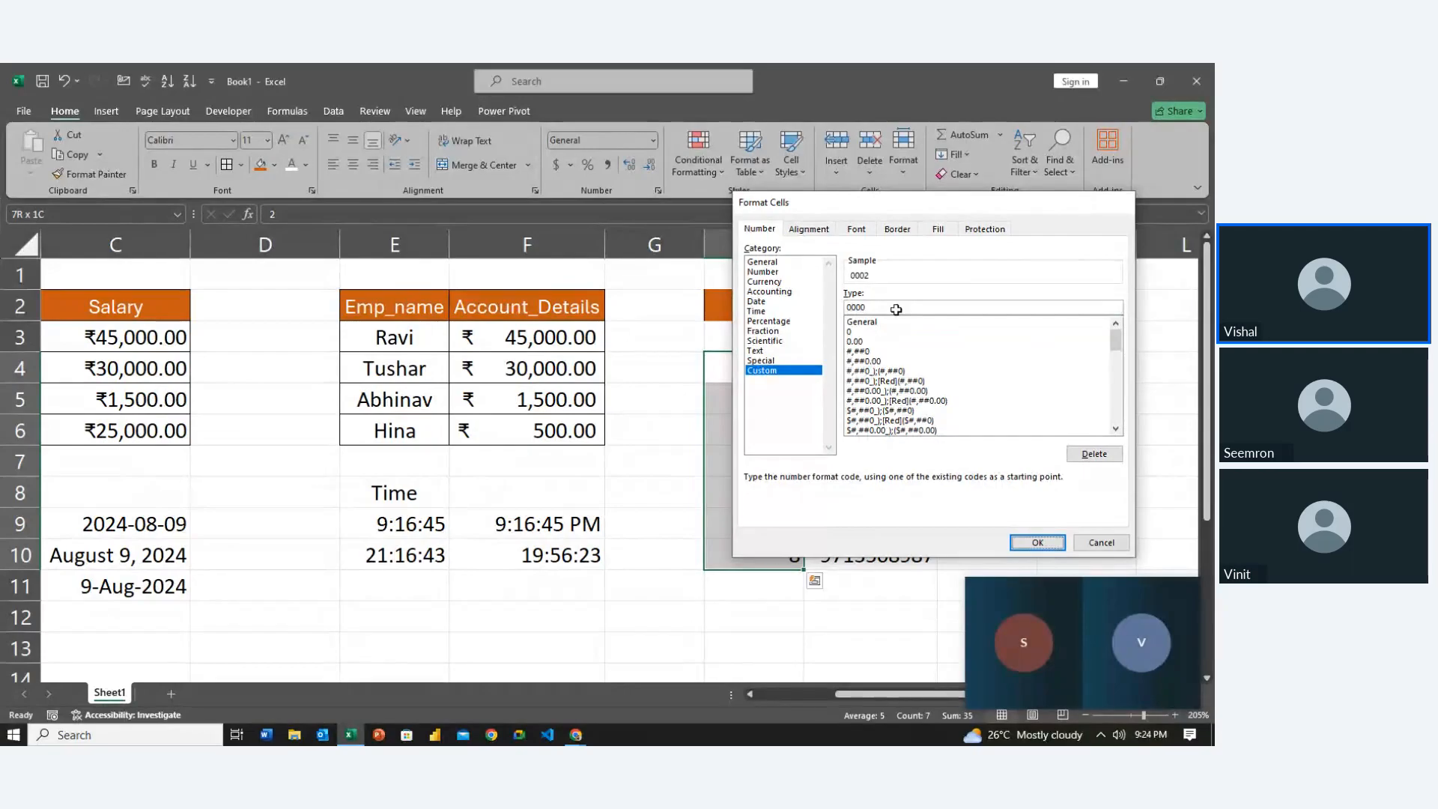
{"action": "key", "text": "Return"}
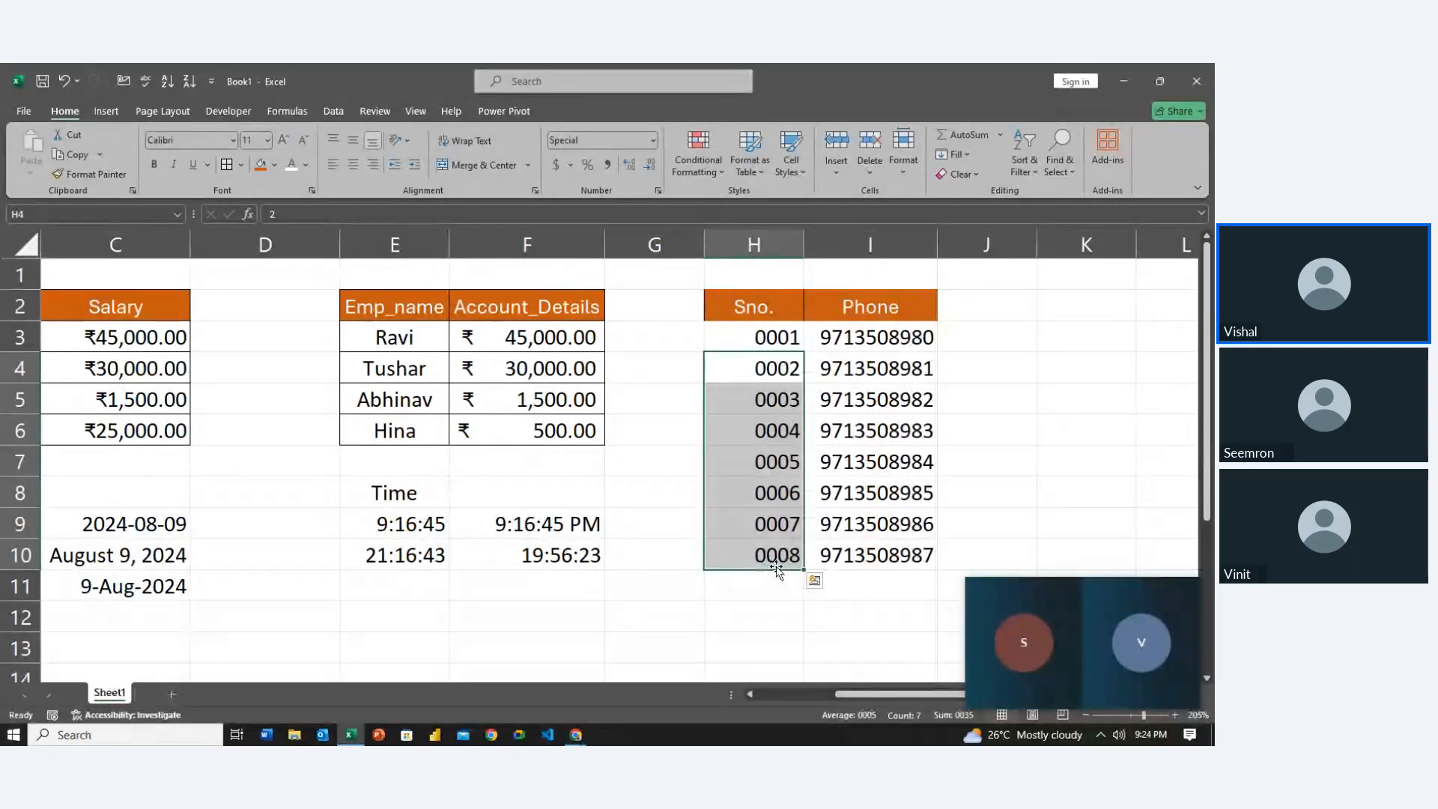
{"action": "left_click", "coordinate": [790, 588]}
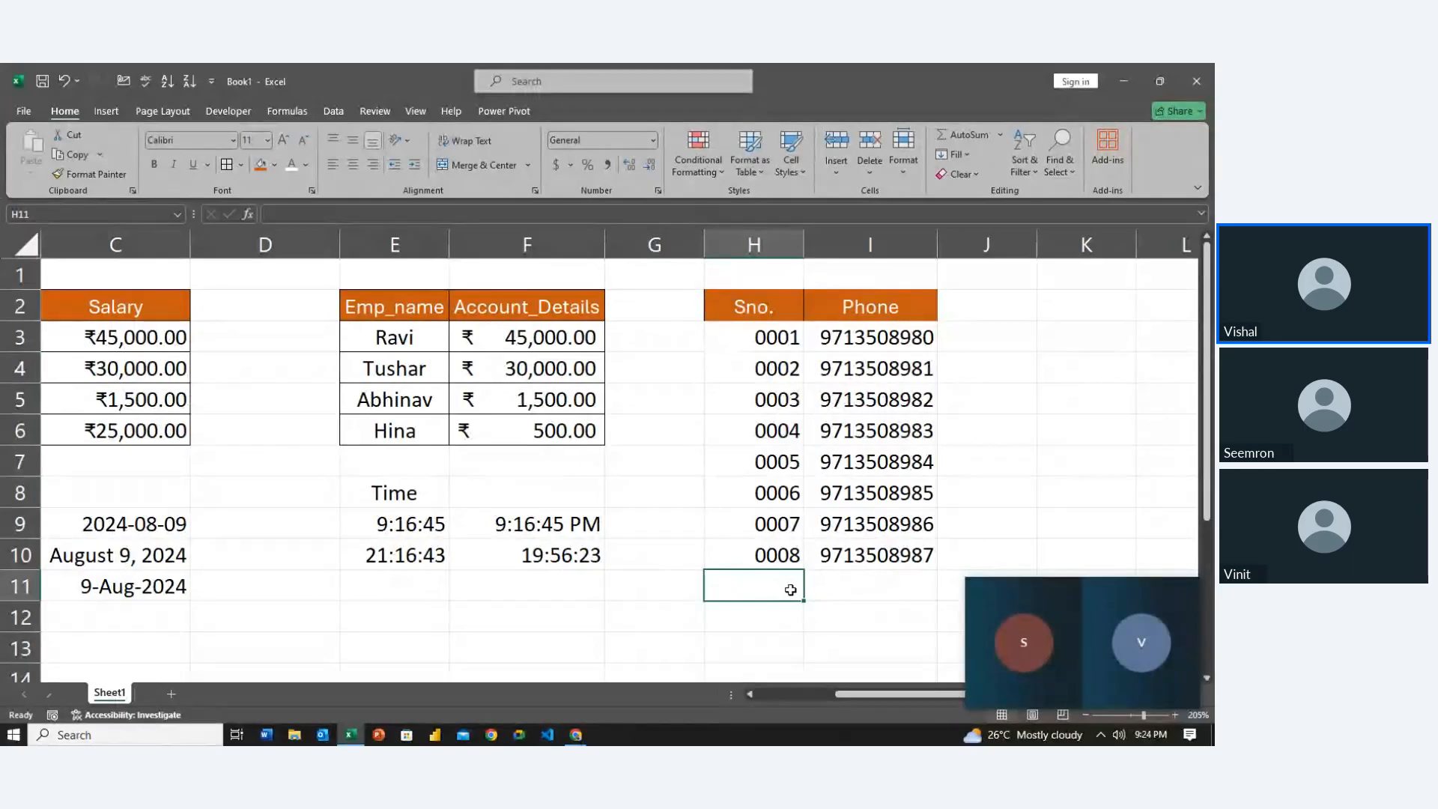
{"action": "left_click", "coordinate": [843, 338]}
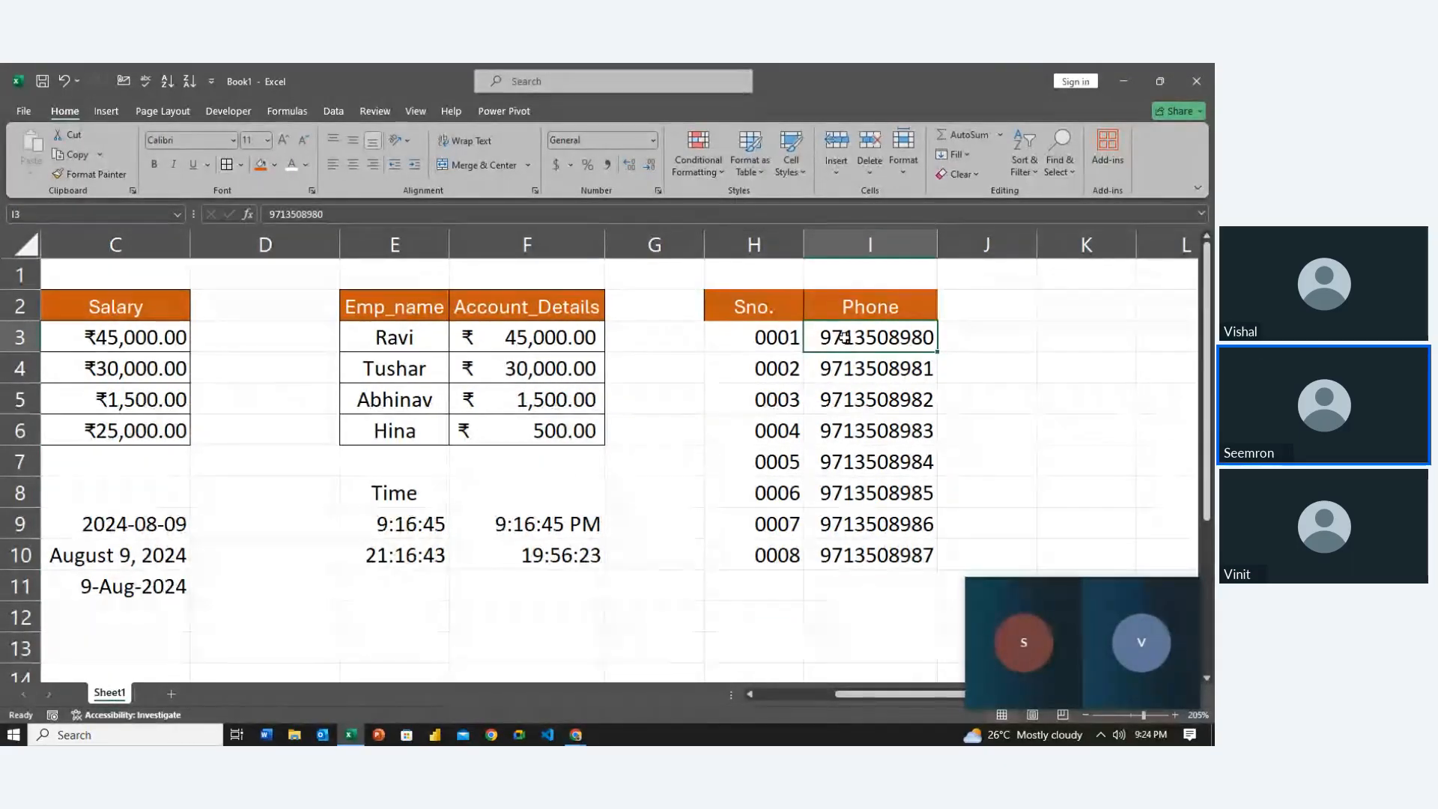
{"action": "key", "text": "ctrl+shift+Down"}
{"action": "key", "text": "ctrl+1"}
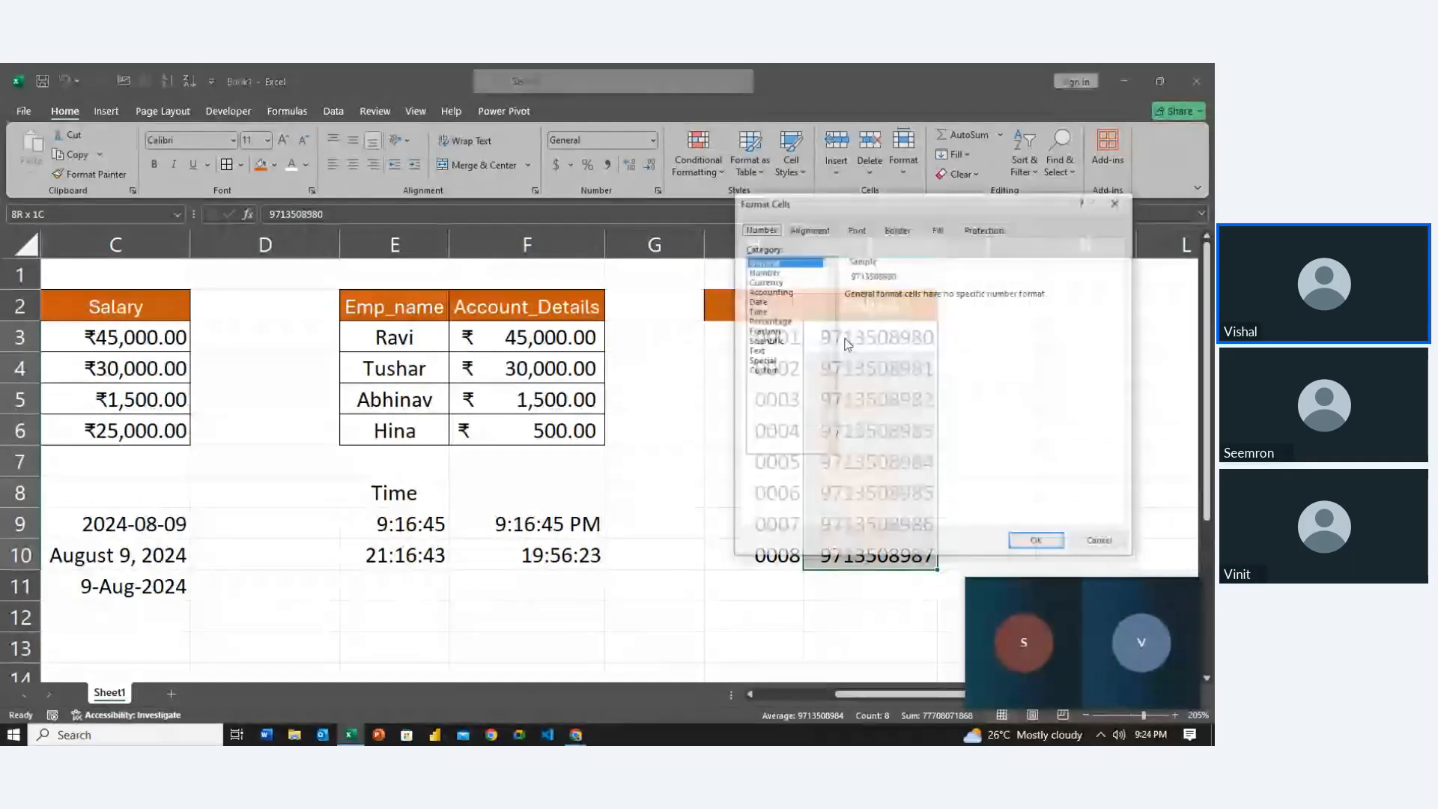
{"action": "left_click", "coordinate": [770, 370]}
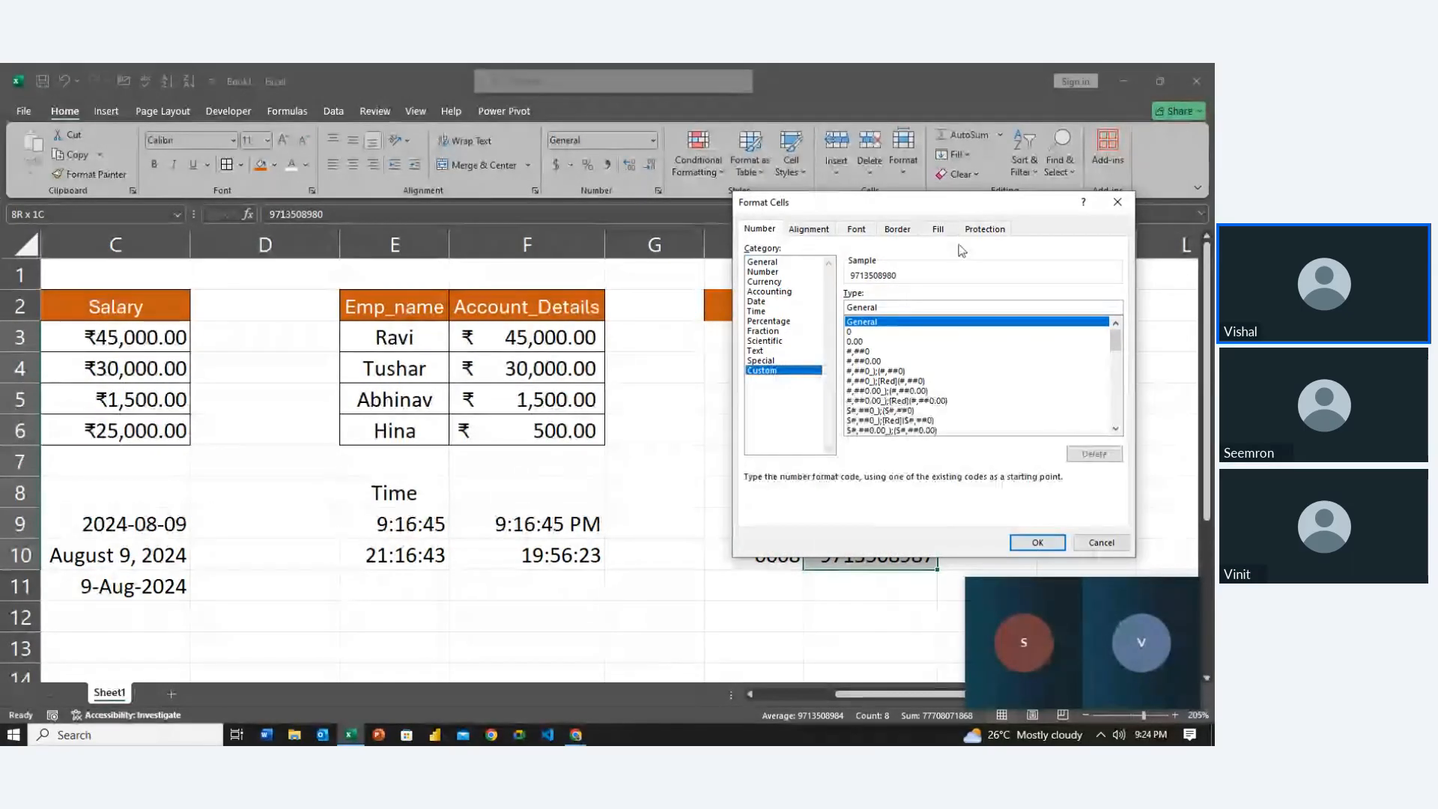
{"action": "left_click_drag", "start_coordinate": [990, 207], "coordinate": [642, 239]}
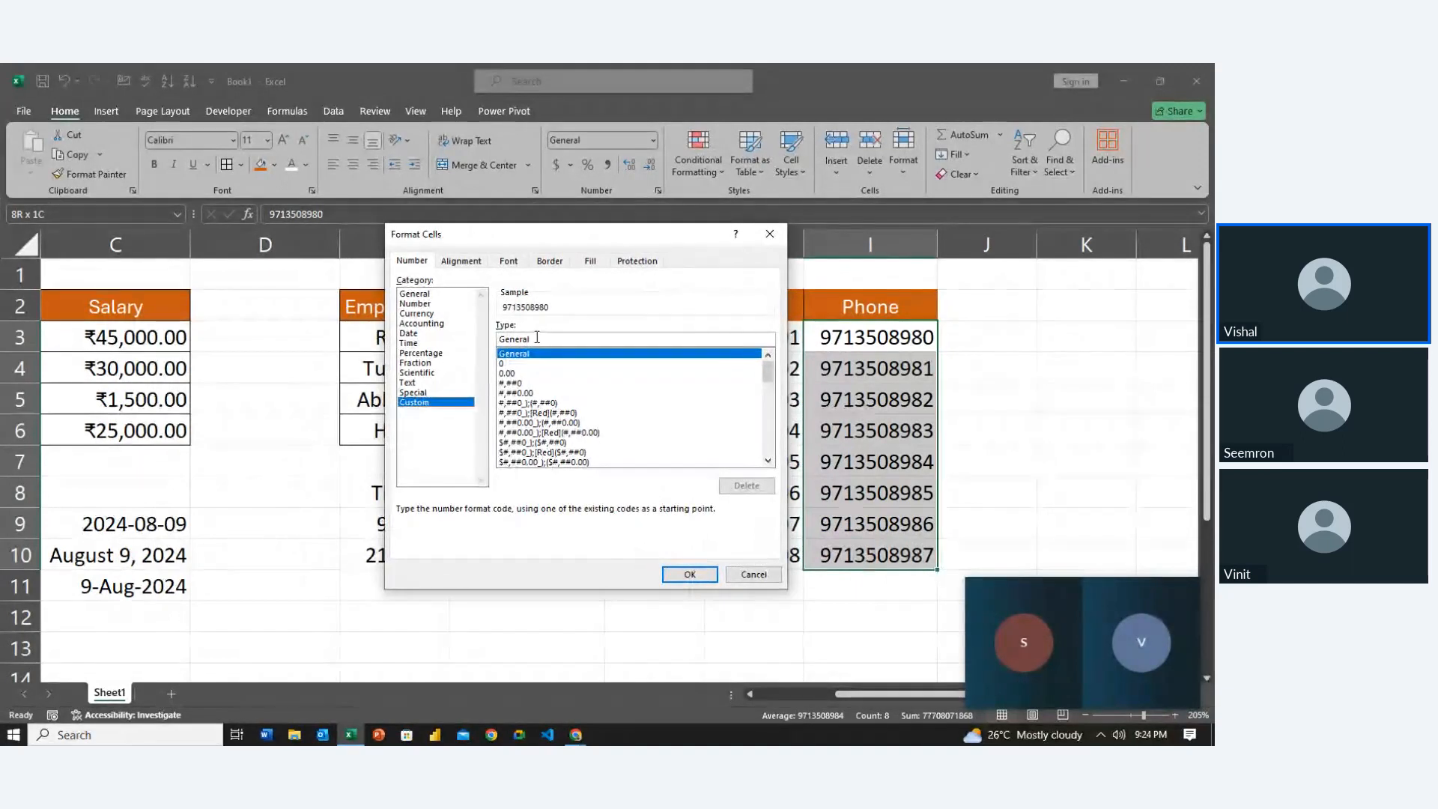
{"action": "left_click_drag", "start_coordinate": [542, 337], "coordinate": [388, 342]}
{"action": "type", "text": "+91"}
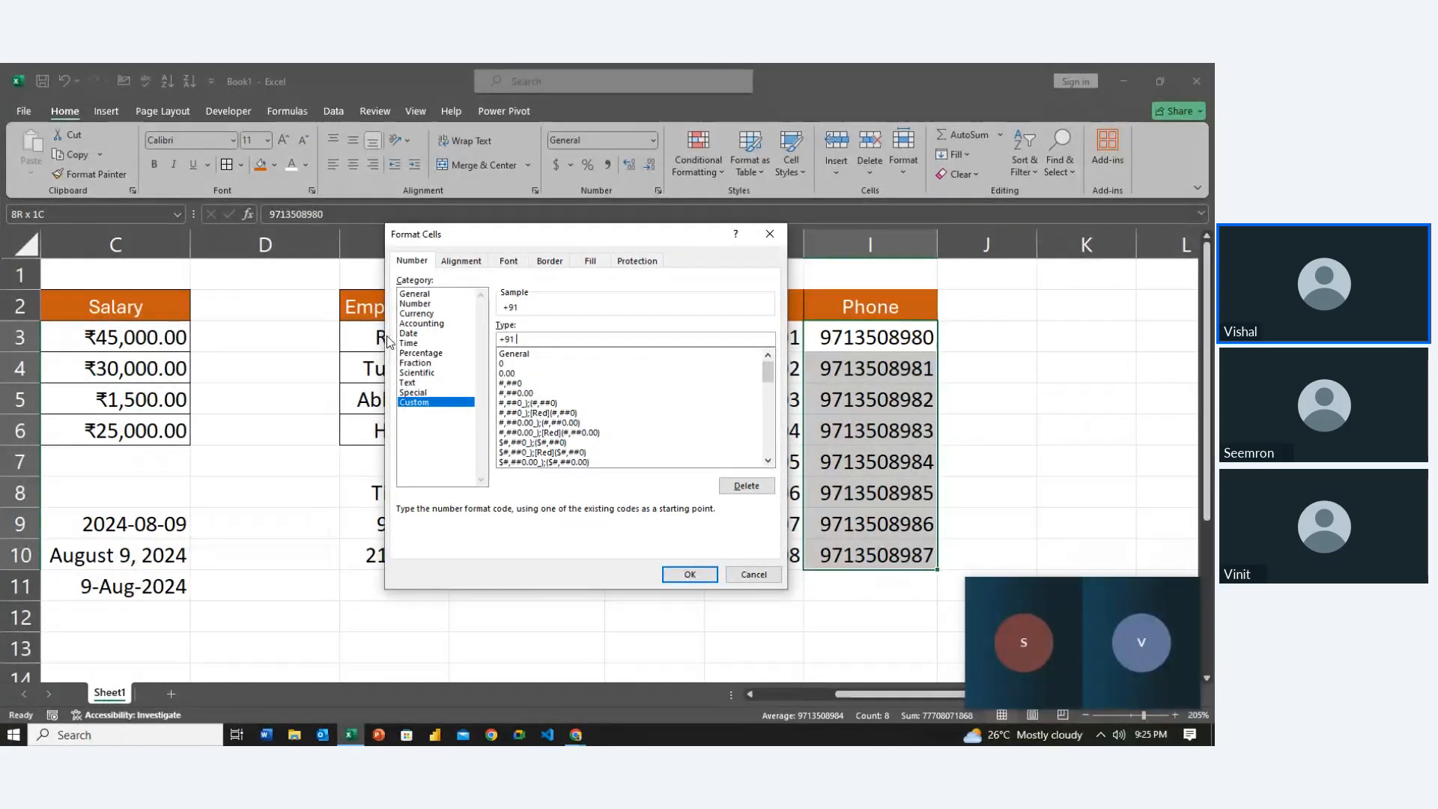
{"action": "type", "text": "0000 00"}
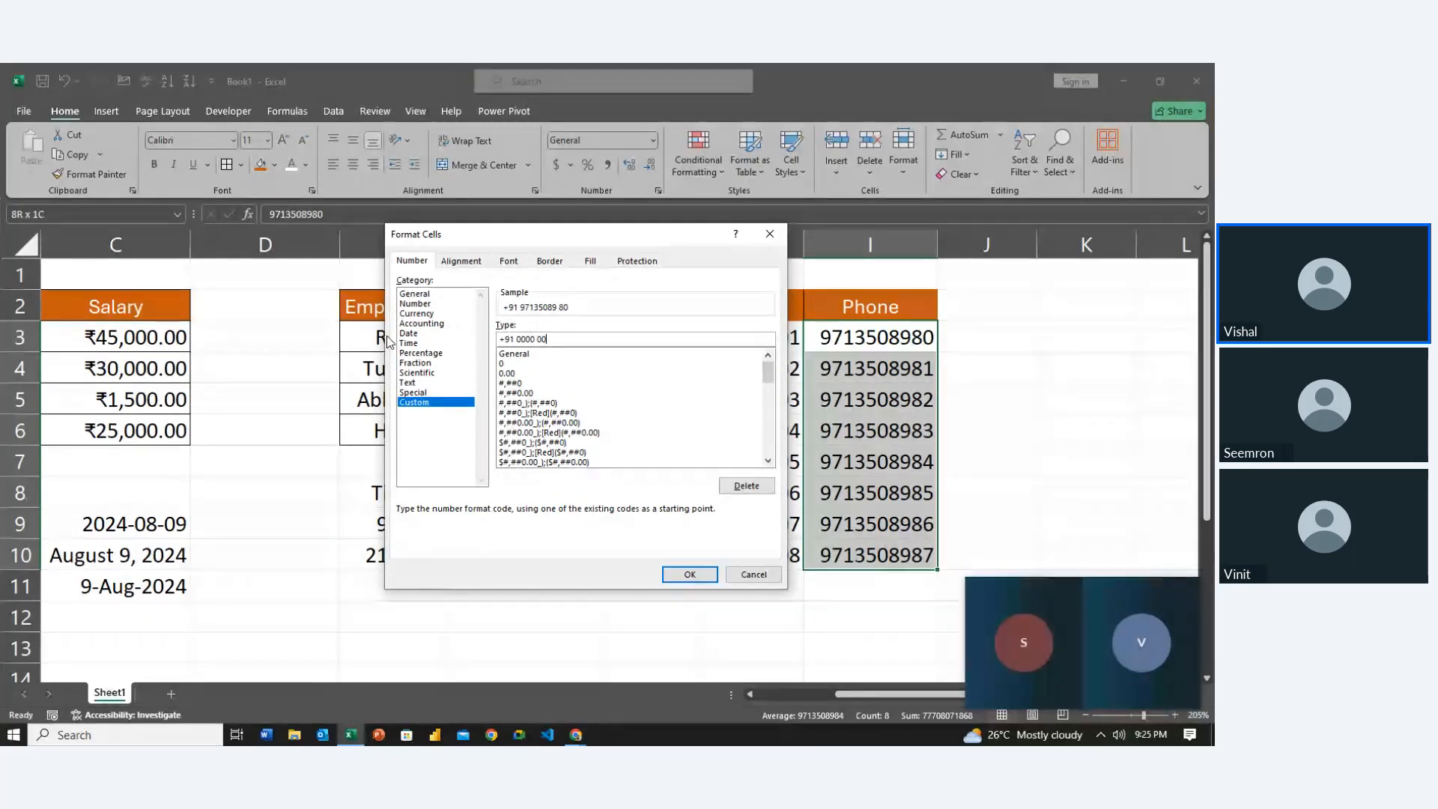
{"action": "type", "text": " 0000"}
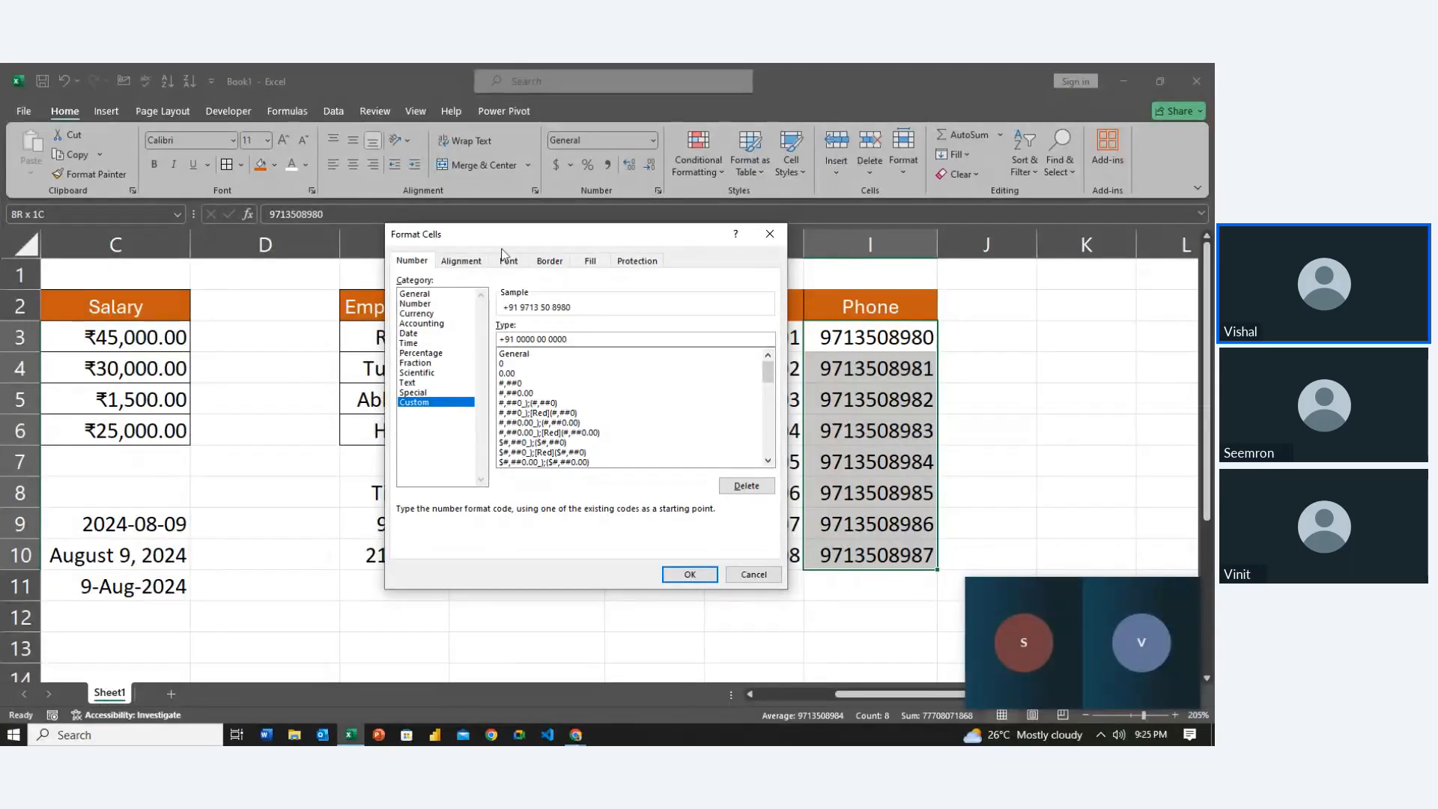
{"action": "left_click", "coordinate": [699, 575]}
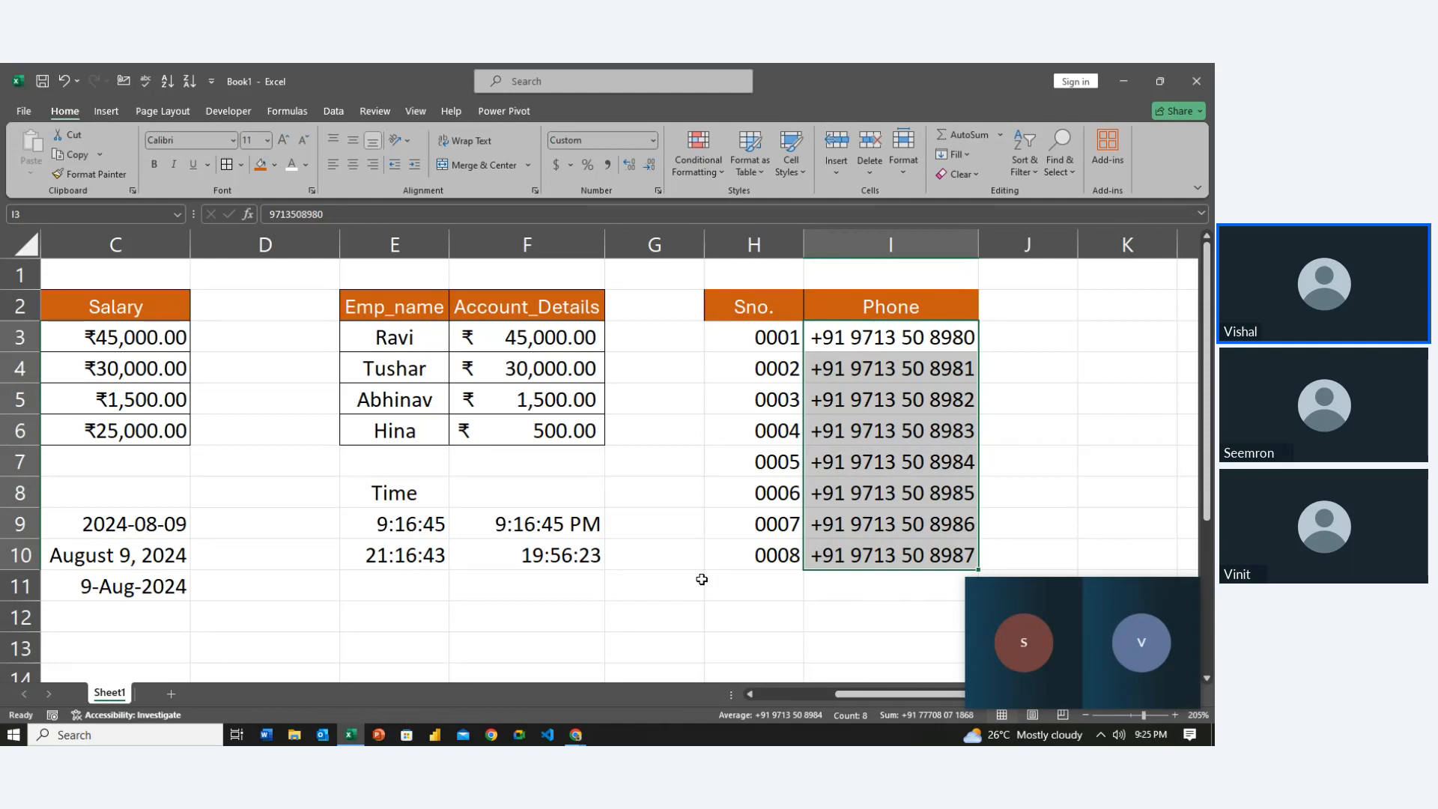
{"action": "double_click", "coordinate": [112, 692]}
{"action": "type", "text": "Number"}
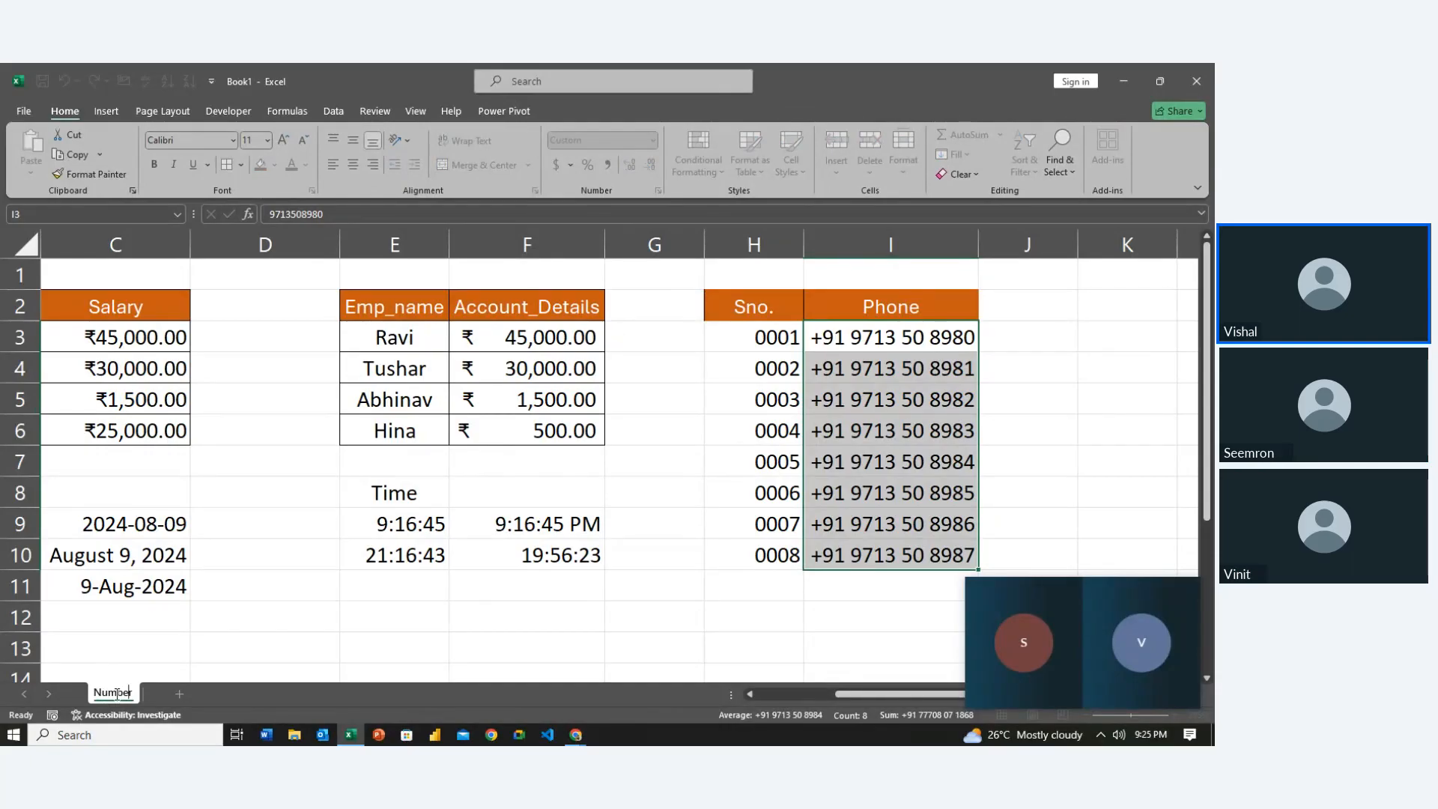
Finish renaming Sheet1 to 'Format Number'
{"action": "key", "text": "Home"}
{"action": "type", "text": "Format"}
{"action": "key", "text": "Return"}
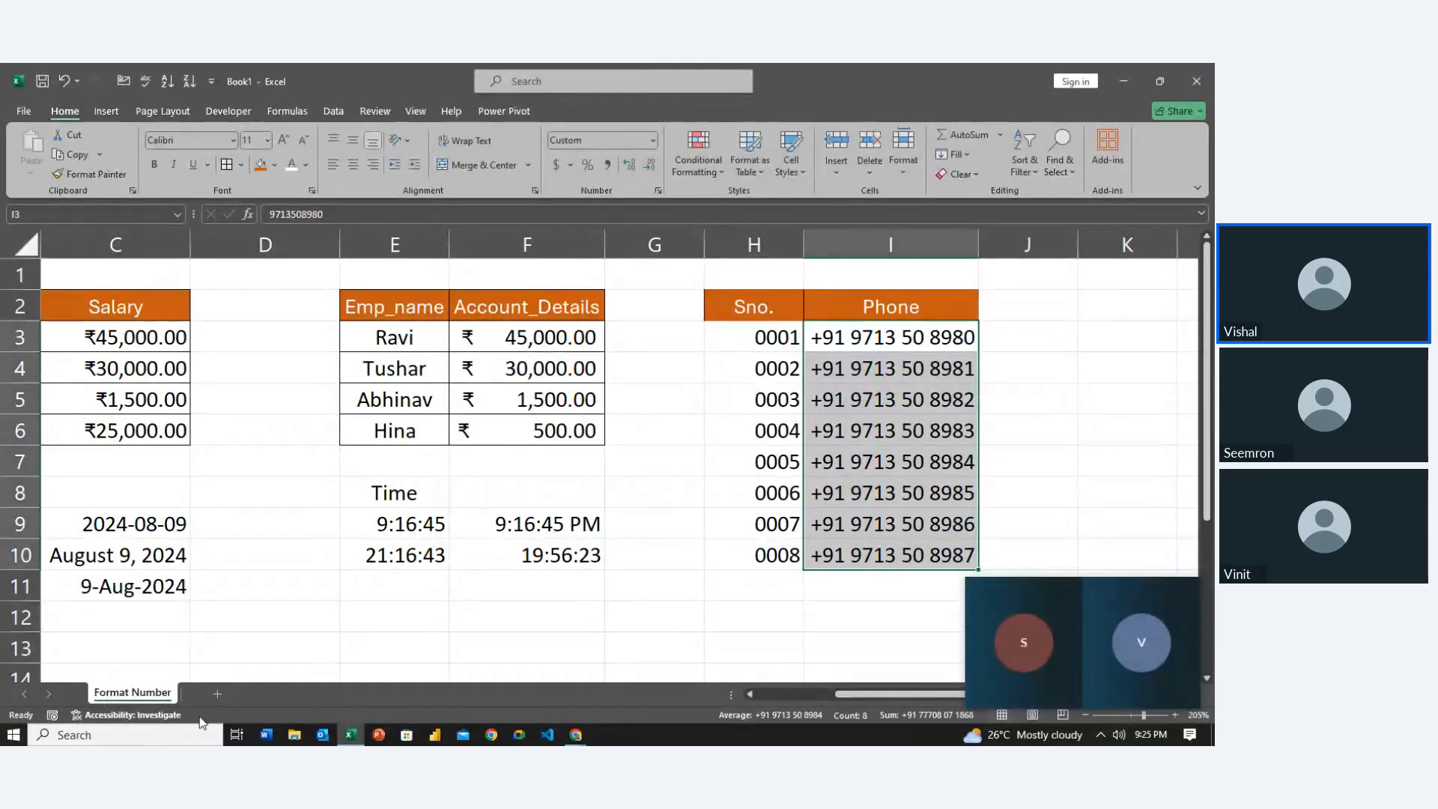
Add a new blank sheet and name it 'Font Format'
{"action": "left_click", "coordinate": [215, 695]}
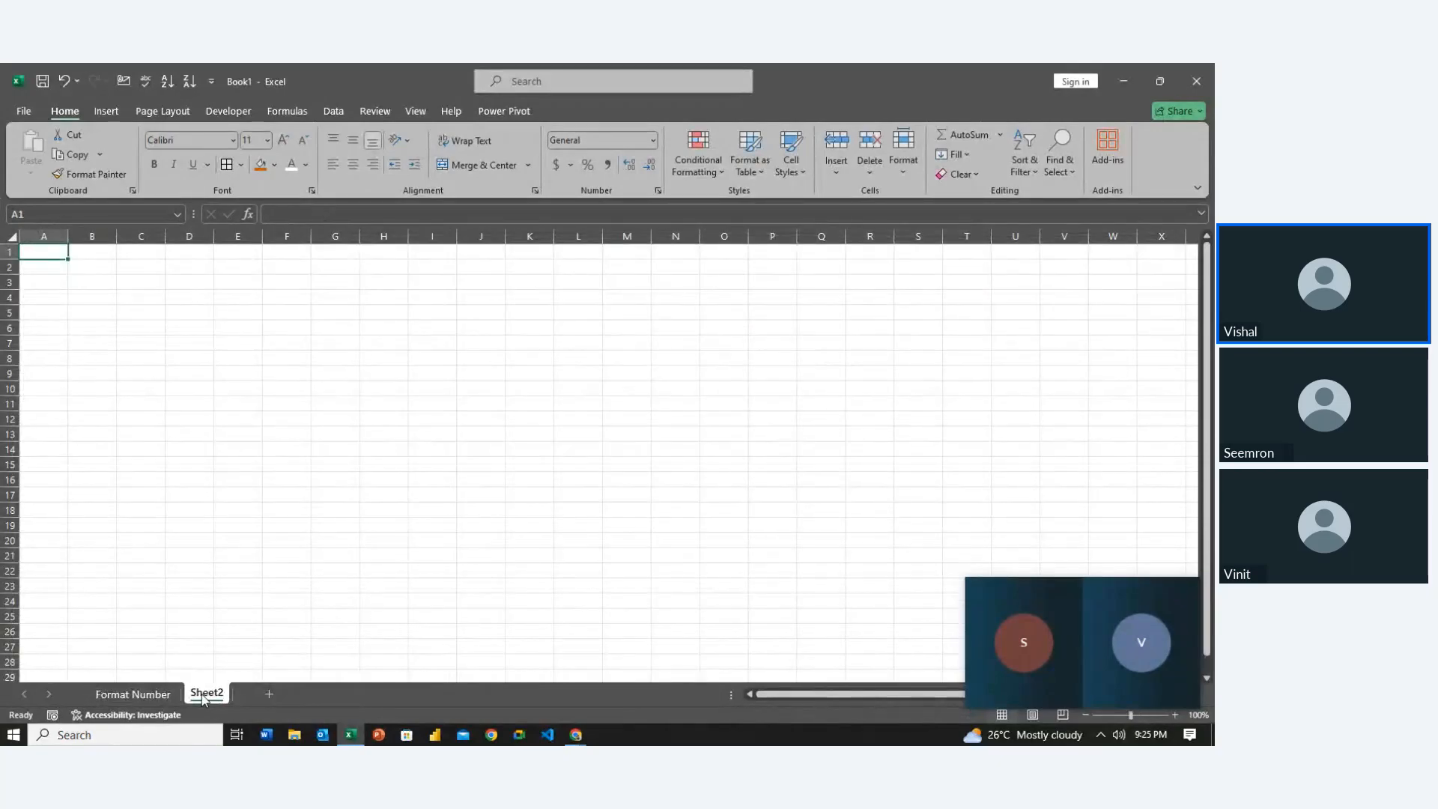
{"action": "left_click", "coordinate": [155, 692]}
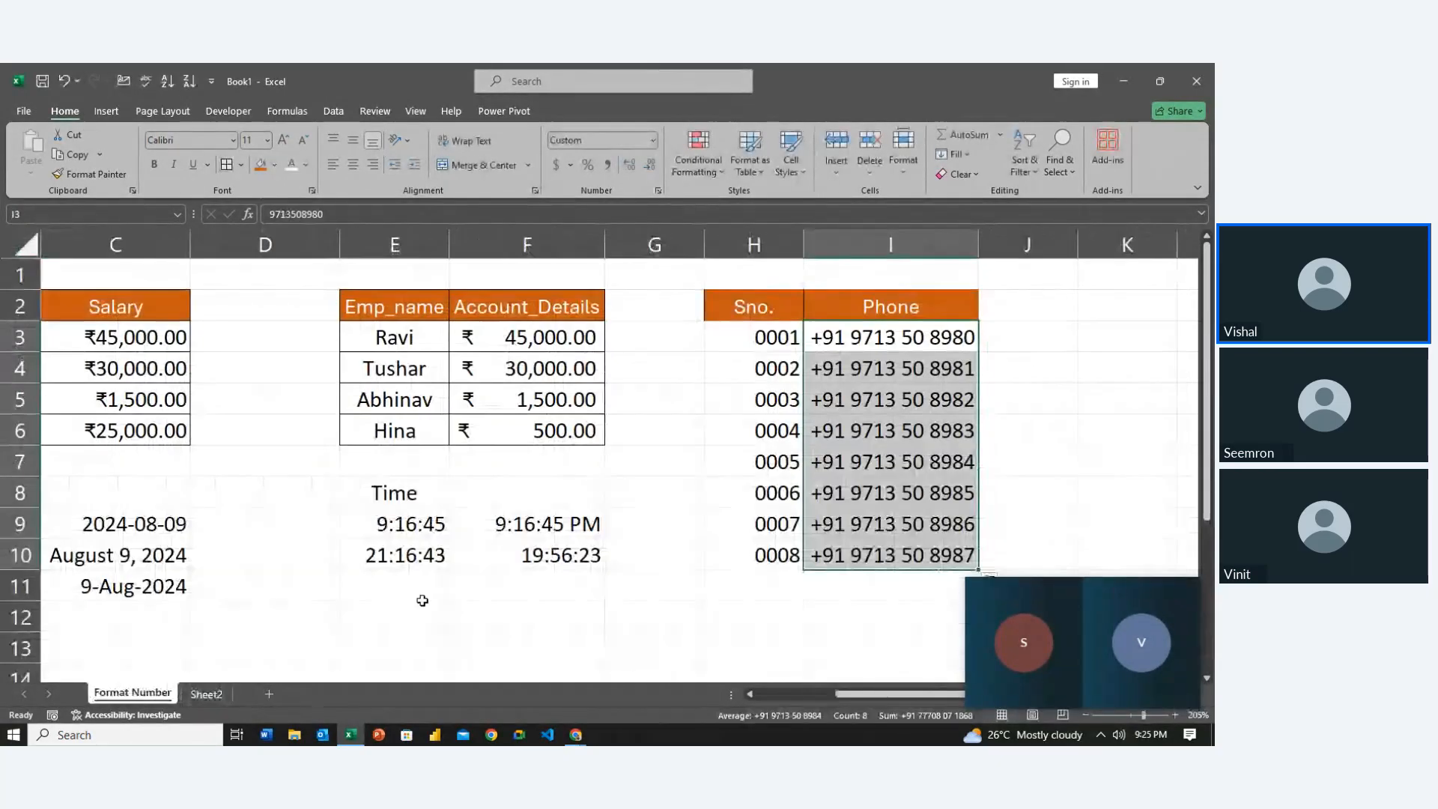
{"action": "scroll", "coordinate": [423, 600], "scroll_direction": "down", "scroll_amount": 2}
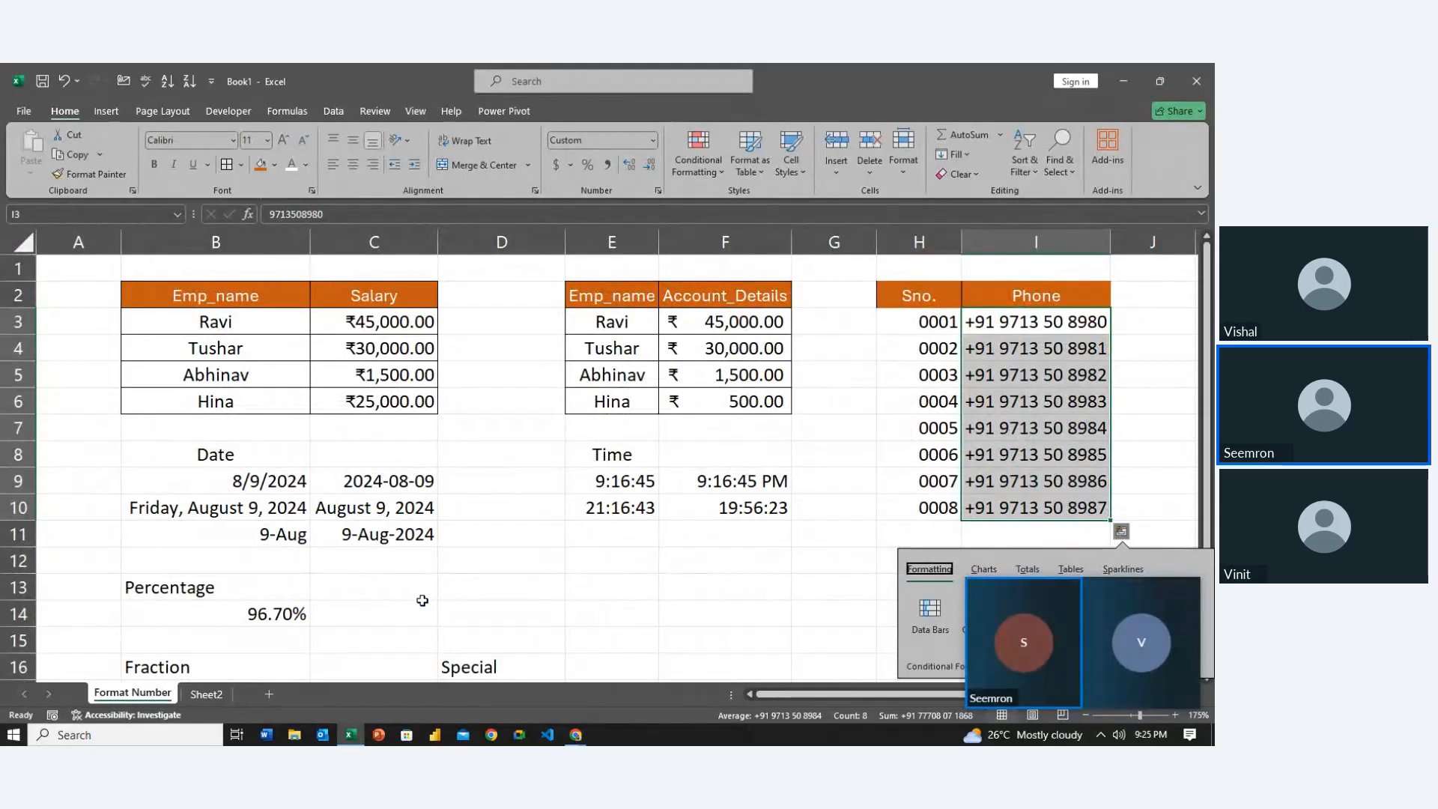
{"action": "double_click", "coordinate": [207, 694]}
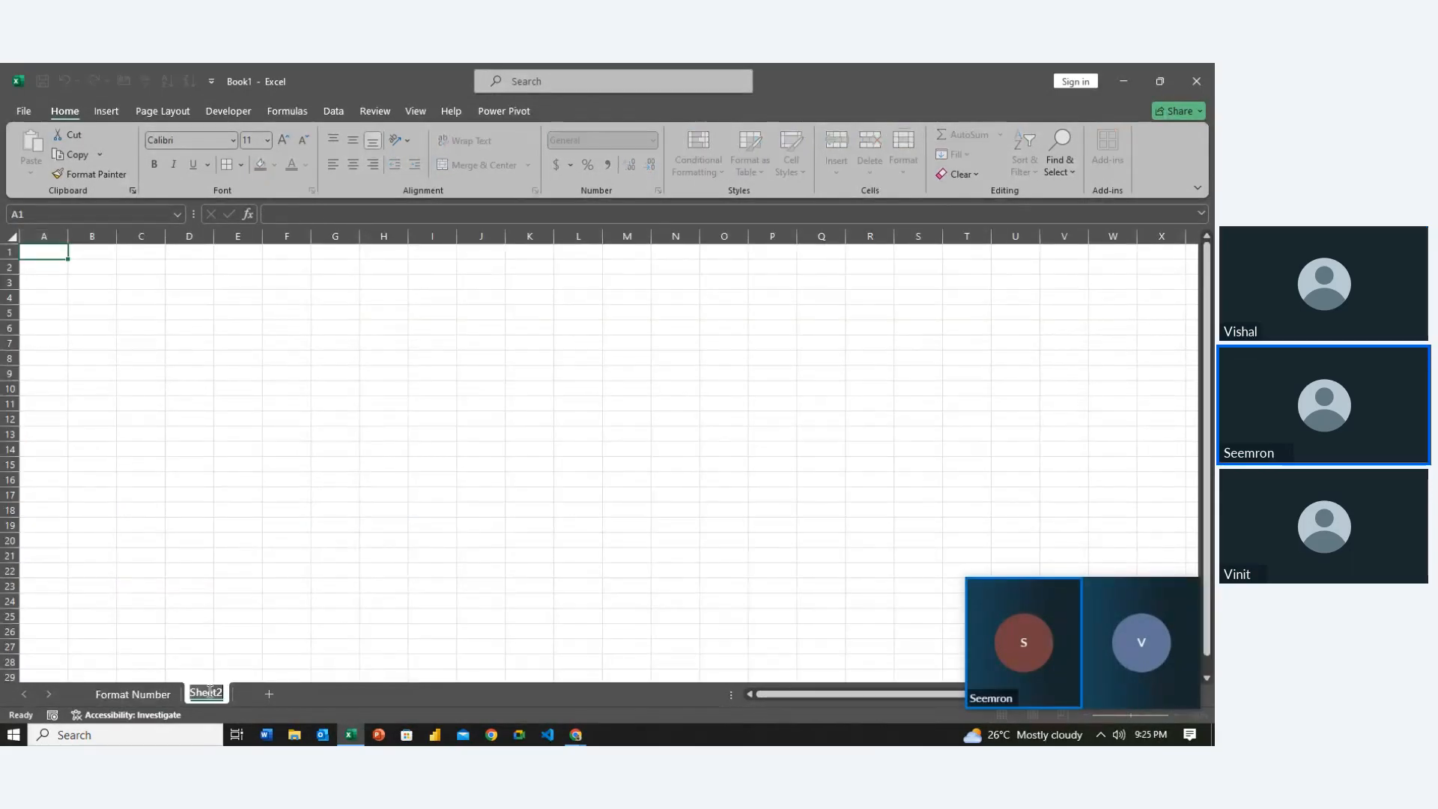
{"action": "type", "text": "Font"}
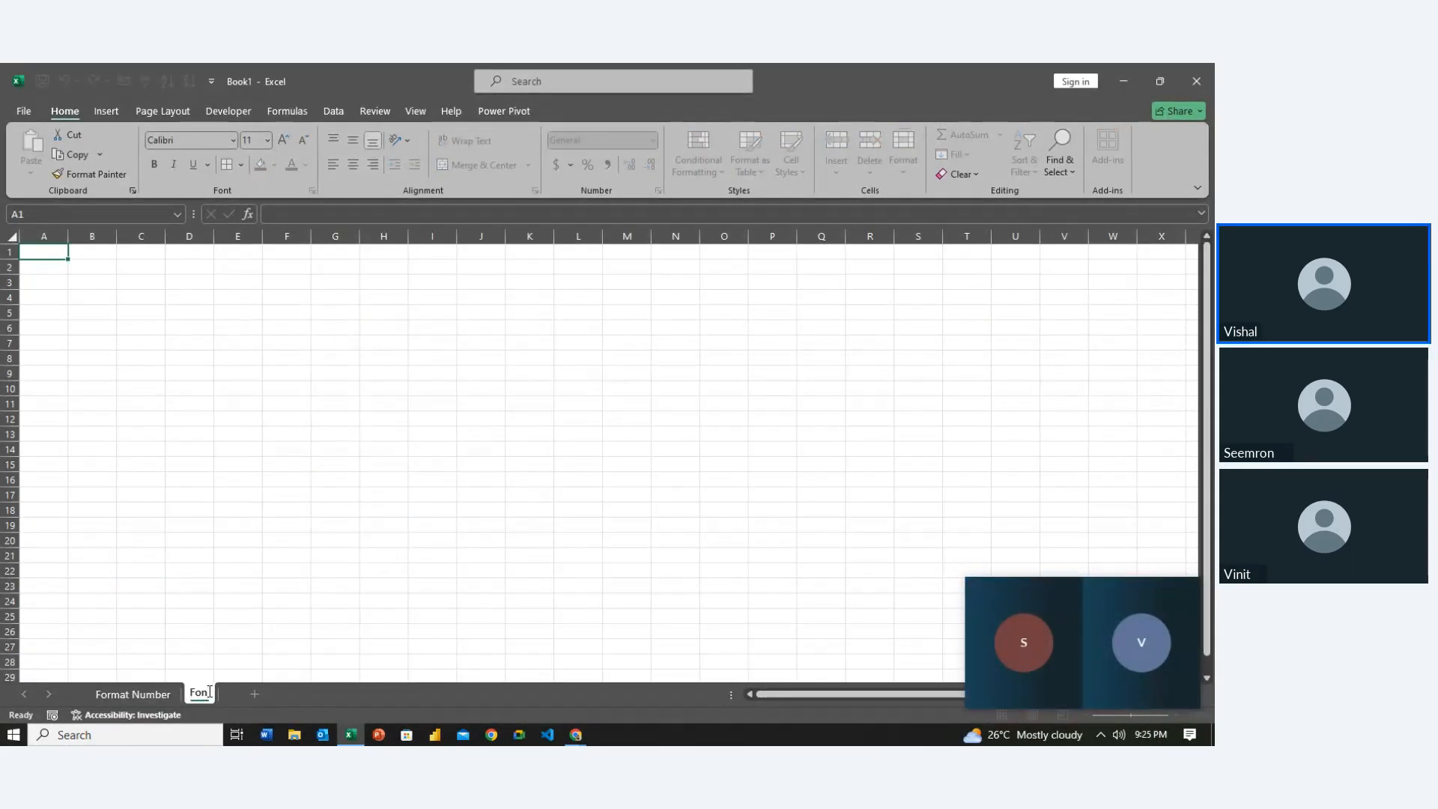
{"action": "key", "text": "Return"}
{"action": "key", "text": "BackSpace"}
{"action": "key", "text": "BackSpace"}
{"action": "key", "text": "BackSpace"}
{"action": "key", "text": "BackSpace"}
{"action": "key", "text": "BackSpace"}
{"action": "key", "text": "BackSpace"}
{"action": "key", "text": "BackSpace"}
{"action": "type", "text": "fon"}
{"action": "key", "text": "Return"}
{"action": "type", "text": "Font Format"}
{"action": "key", "text": "Return"}
{"action": "scroll", "coordinate": [252, 431], "scroll_direction": "up", "scroll_amount": 3}
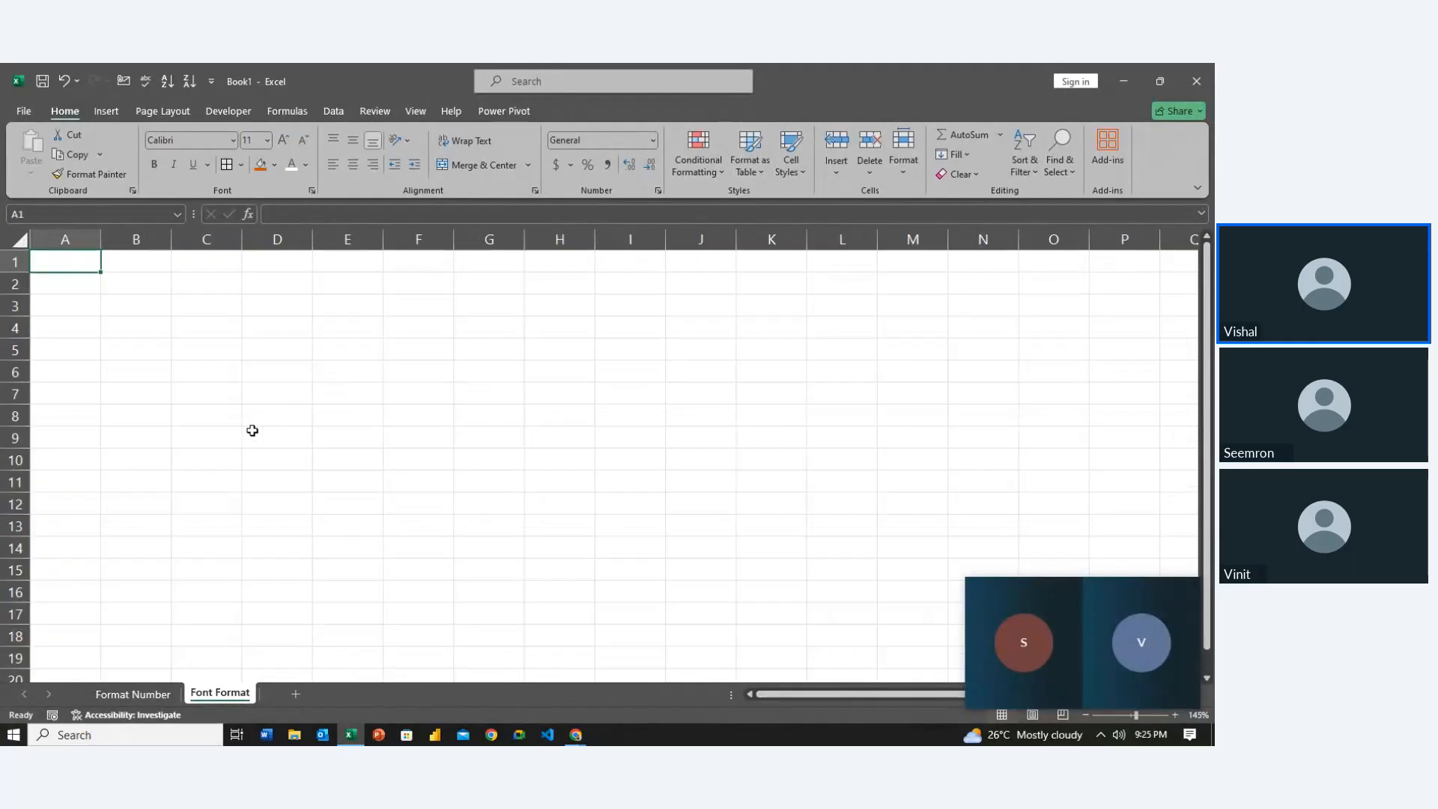
{"action": "scroll", "coordinate": [252, 431], "scroll_direction": "up", "scroll_amount": 3}
{"action": "left_click", "coordinate": [185, 286]}
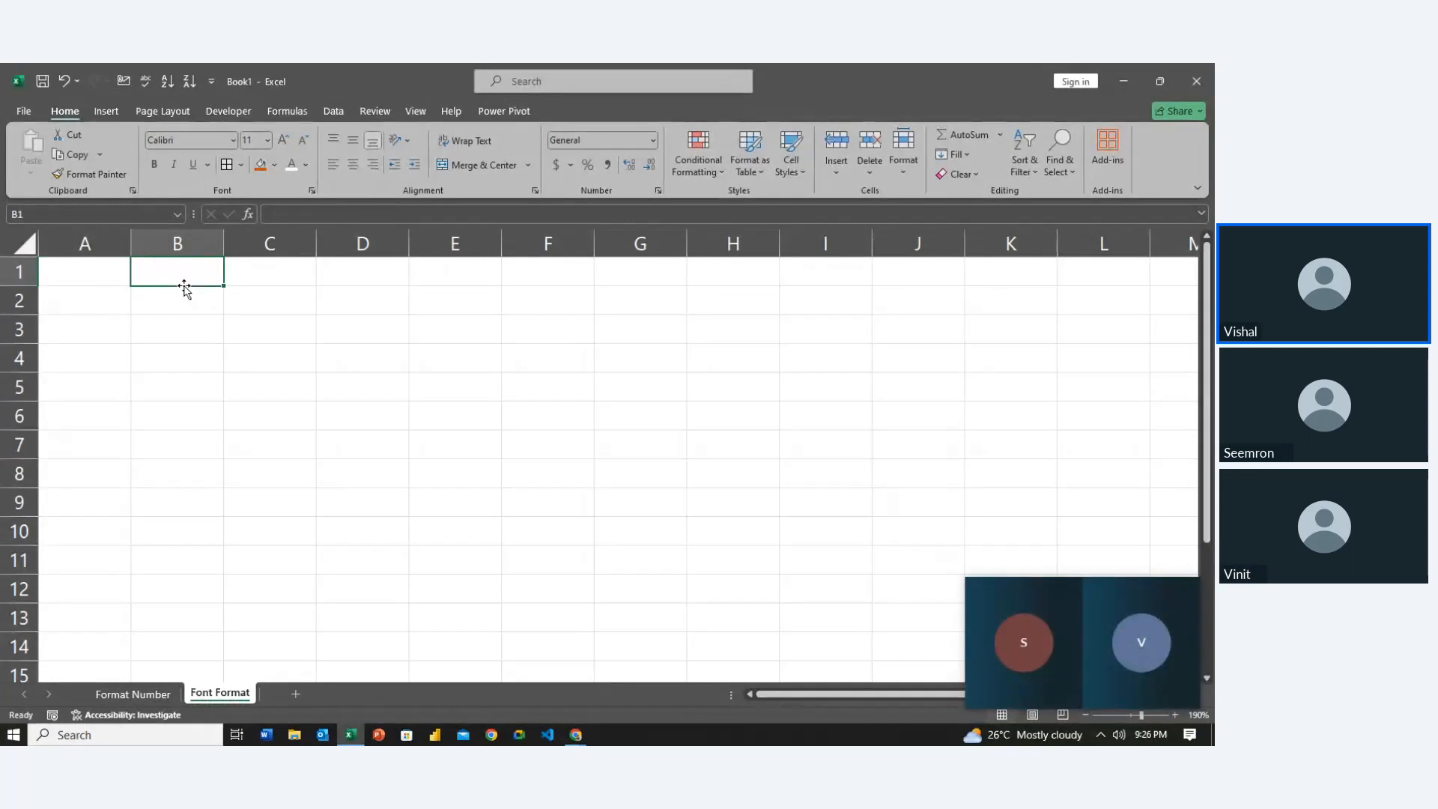
{"action": "left_click", "coordinate": [187, 290]}
{"action": "key", "text": "ctrl+1"}
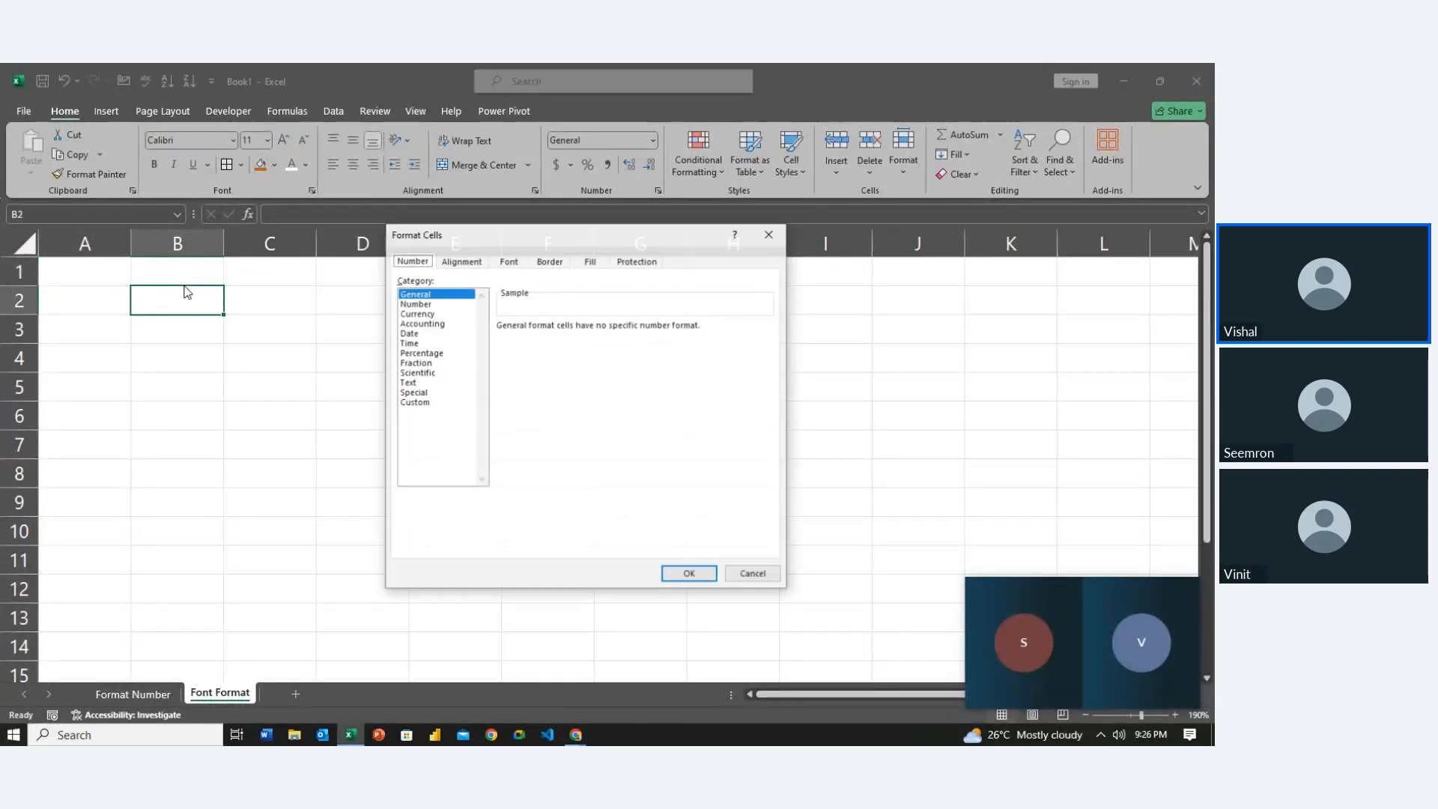
{"action": "left_click", "coordinate": [509, 265]}
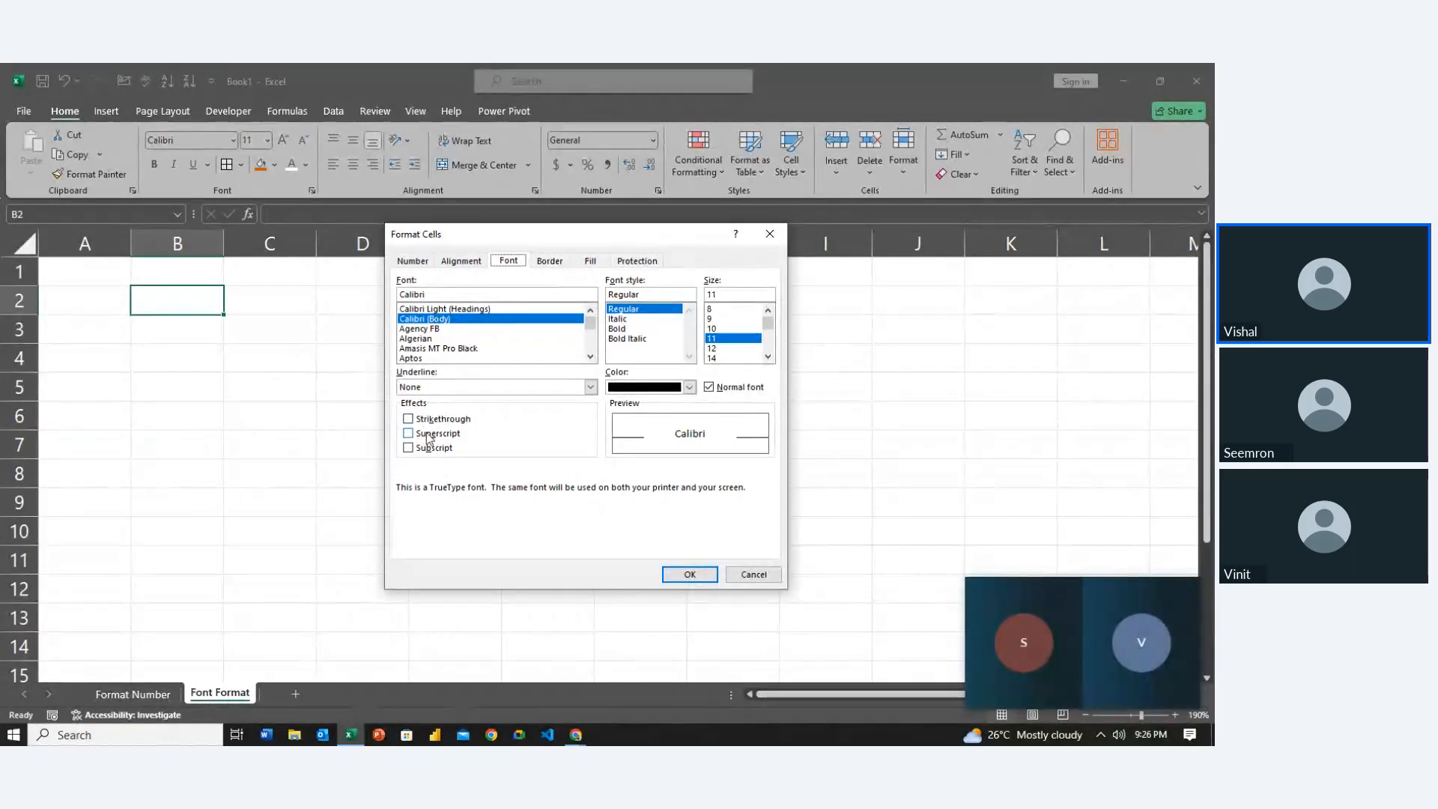
{"action": "left_click", "coordinate": [751, 574]}
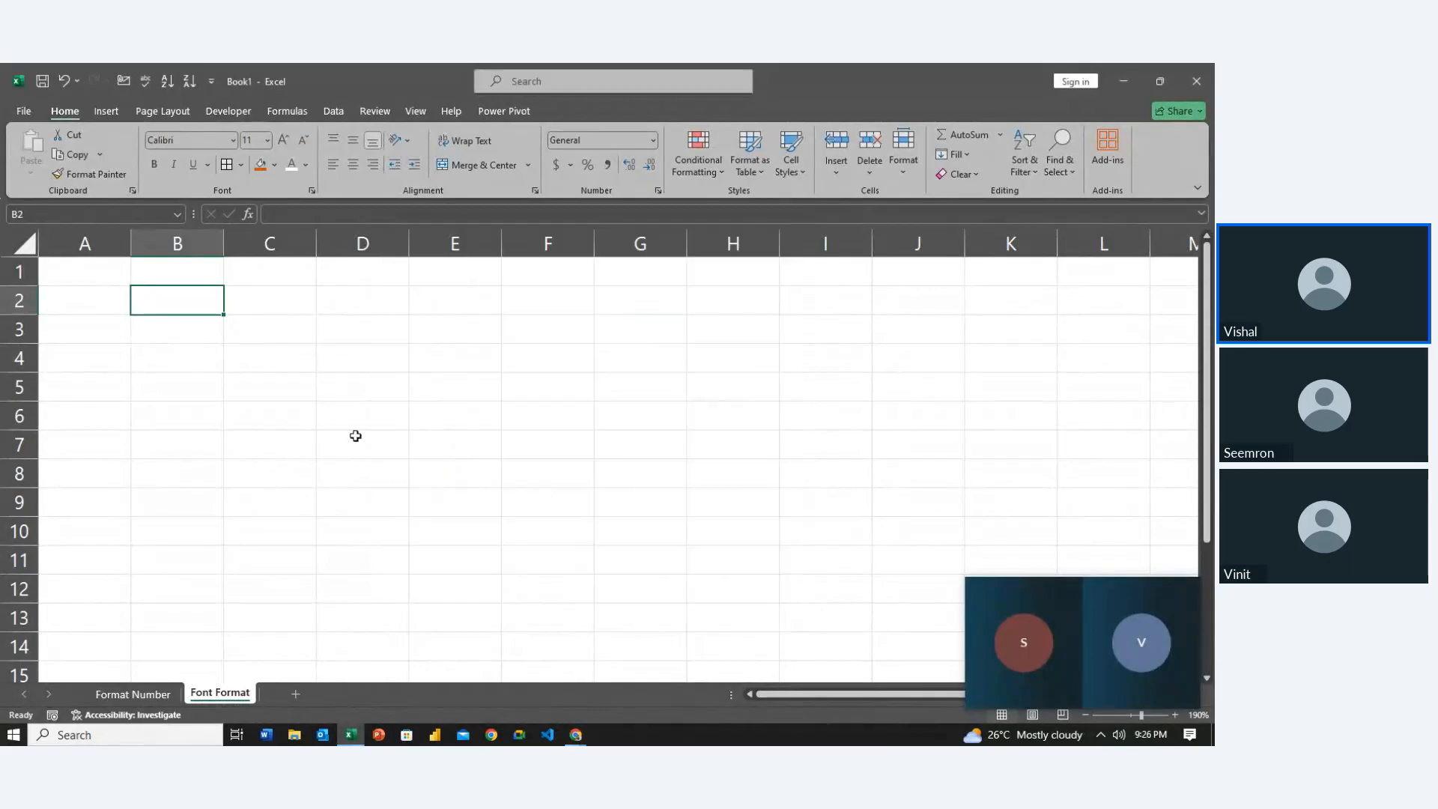
Enter first names in cells B2 and B3
{"action": "double_click", "coordinate": [176, 298]}
{"action": "type", "text": "Rahul"}
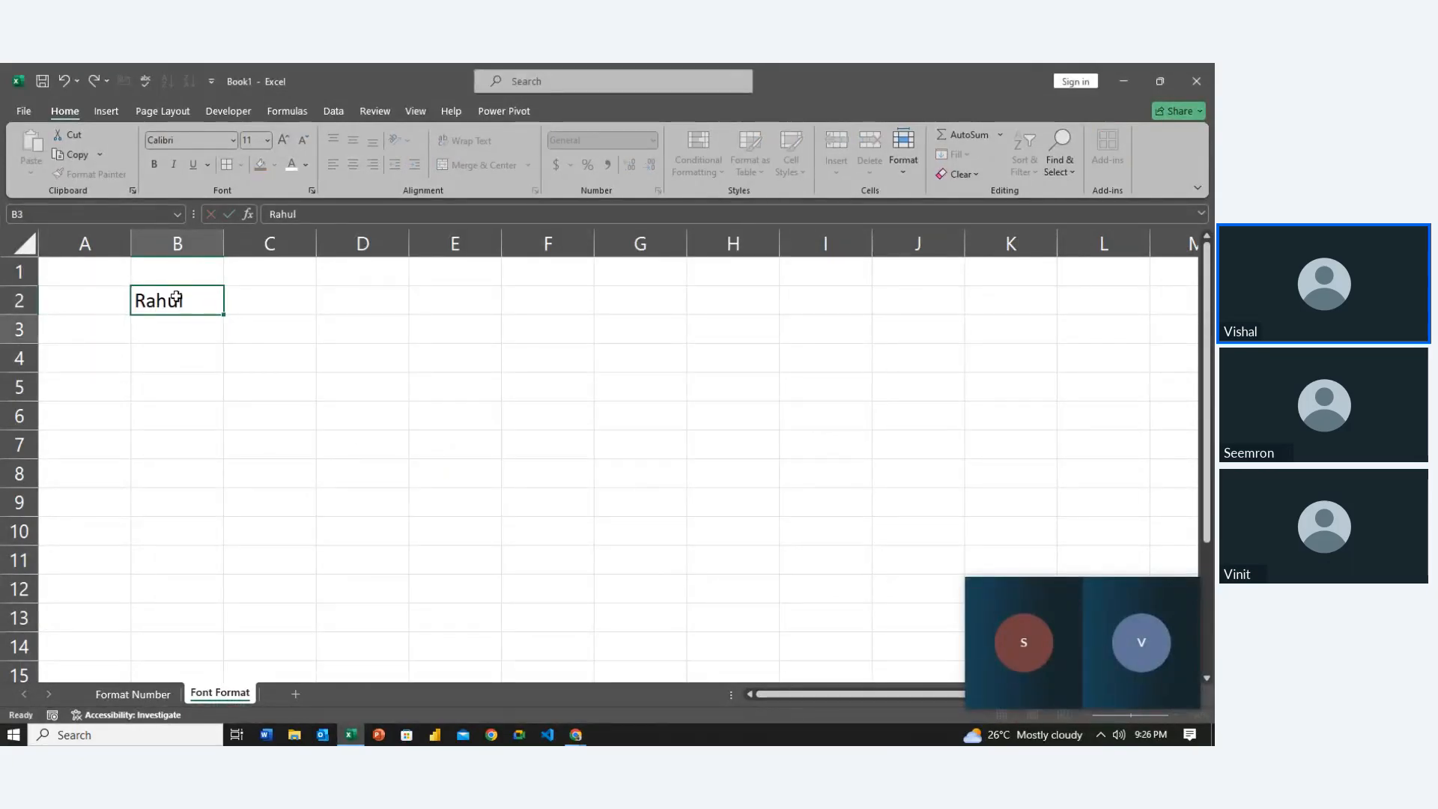
{"action": "key", "text": "Return"}
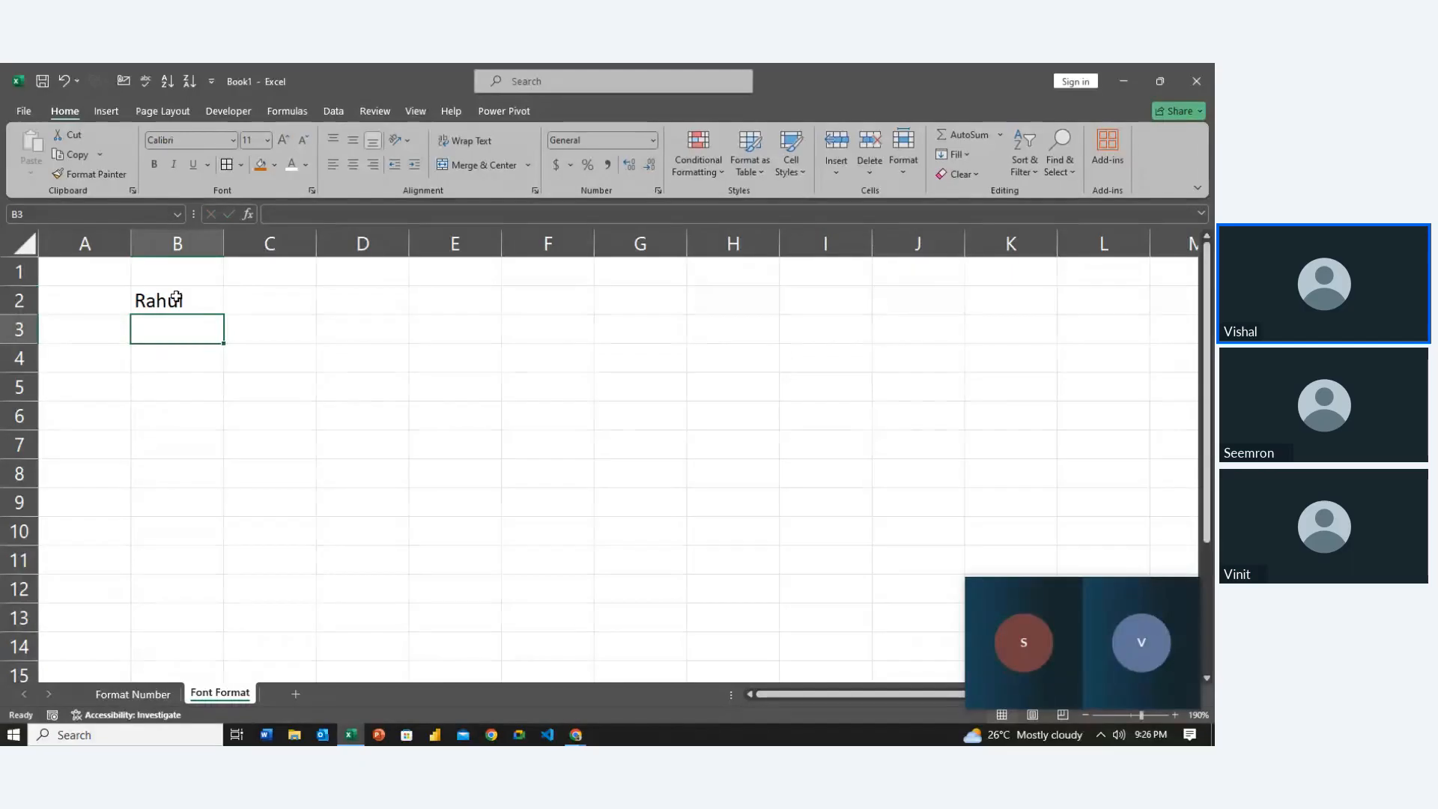
{"action": "type", "text": "Hina"}
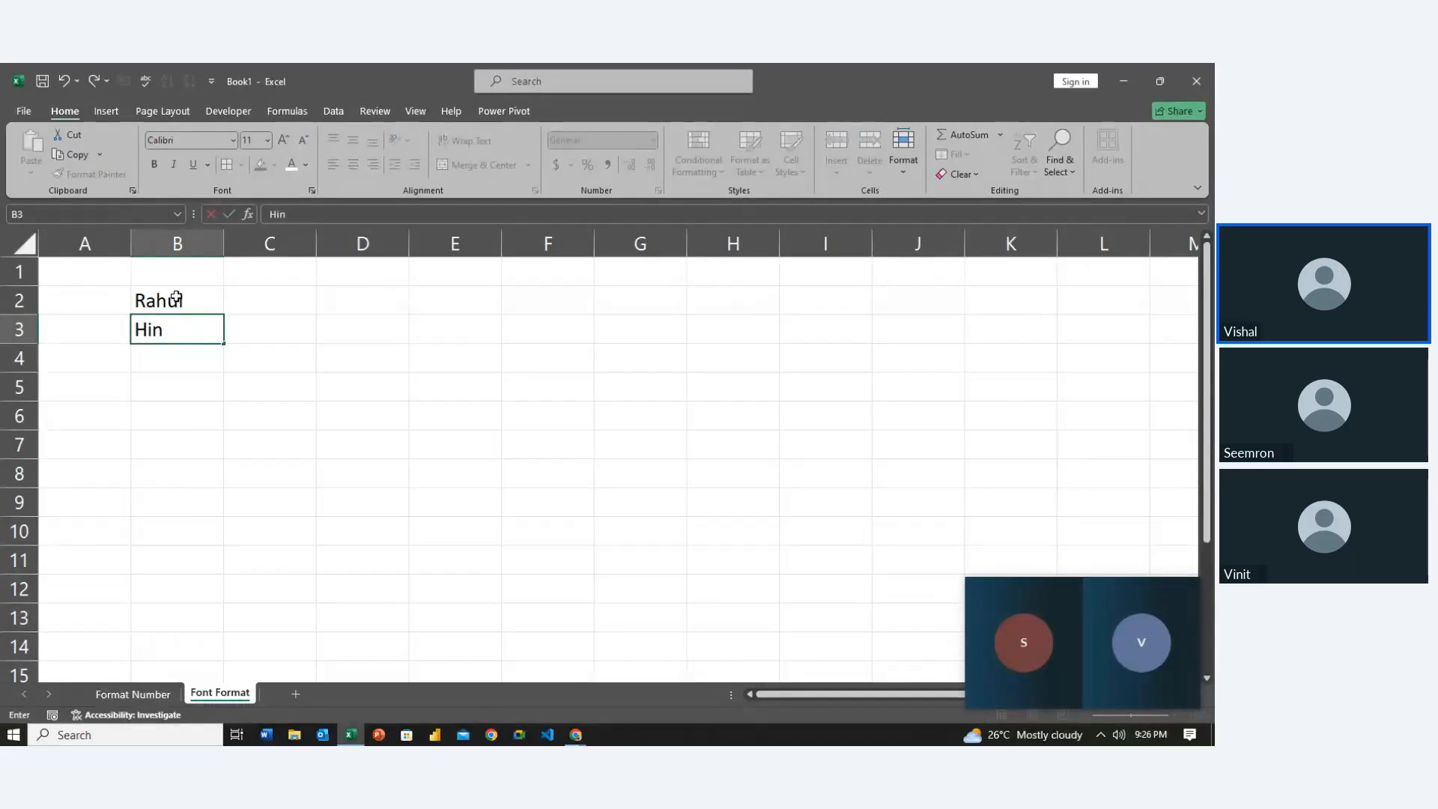
{"action": "key", "text": "Return"}
Enter three more first names in B4 through B6, then return to B2
{"action": "type", "text": "Jo"}
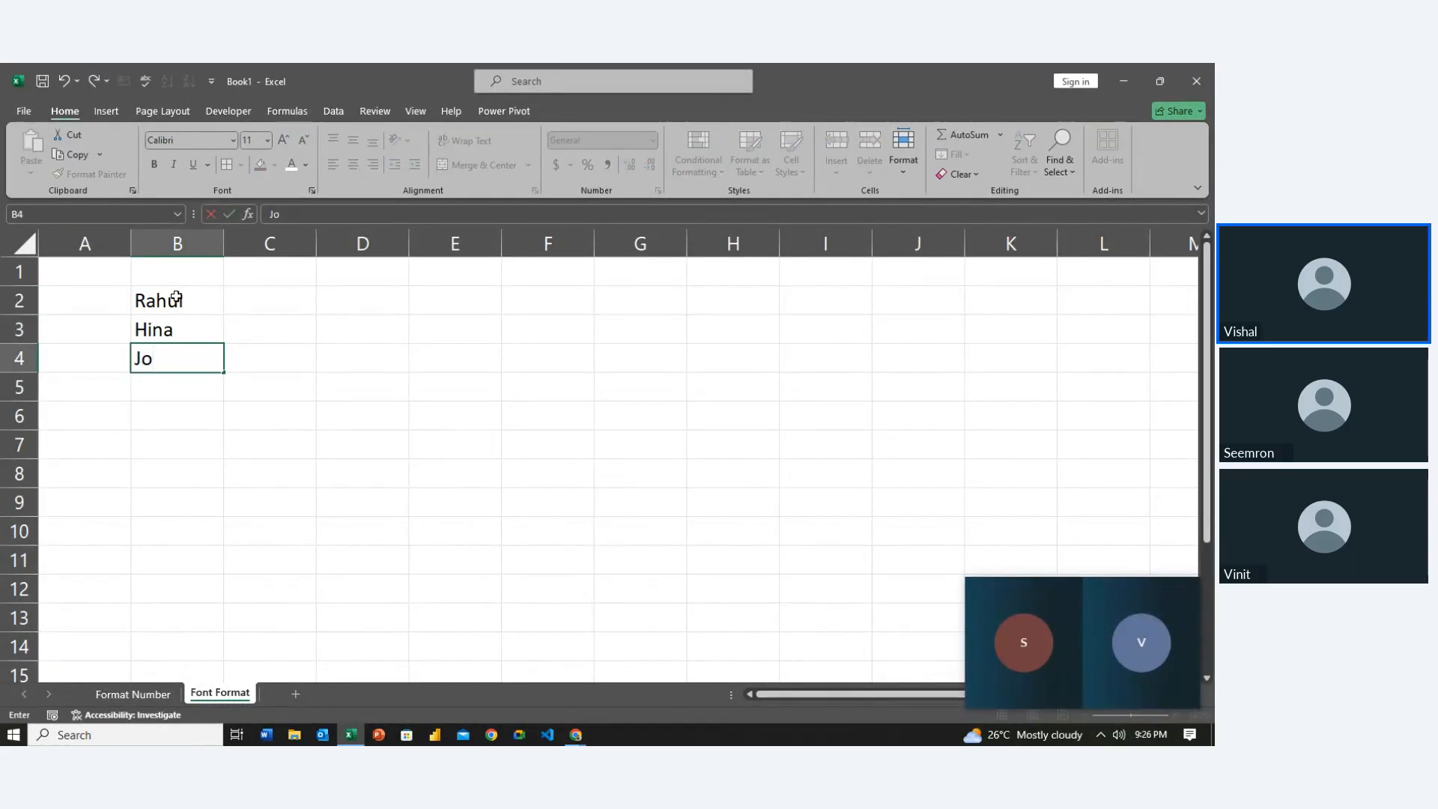
{"action": "key", "text": "Return"}
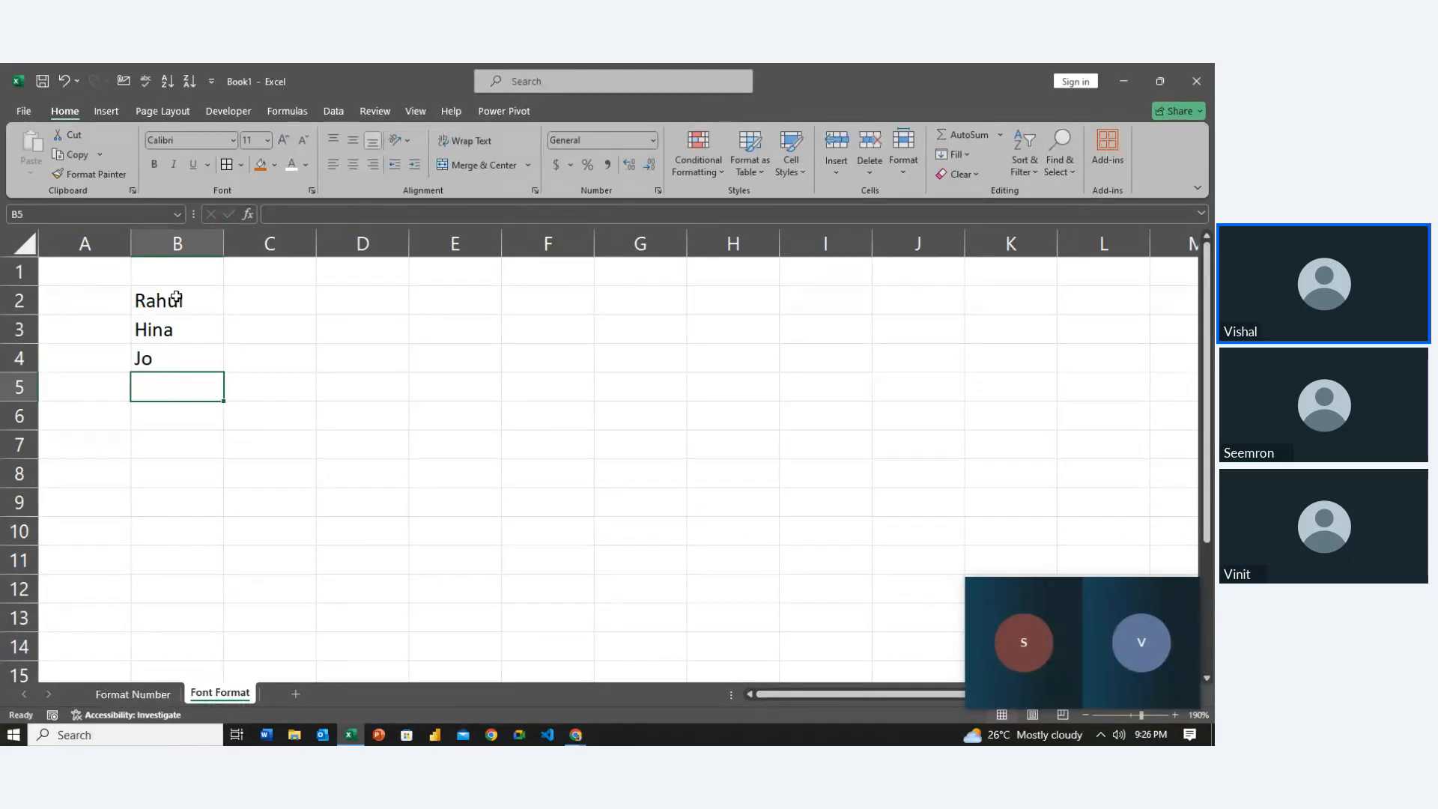
{"action": "type", "text": "Hima"}
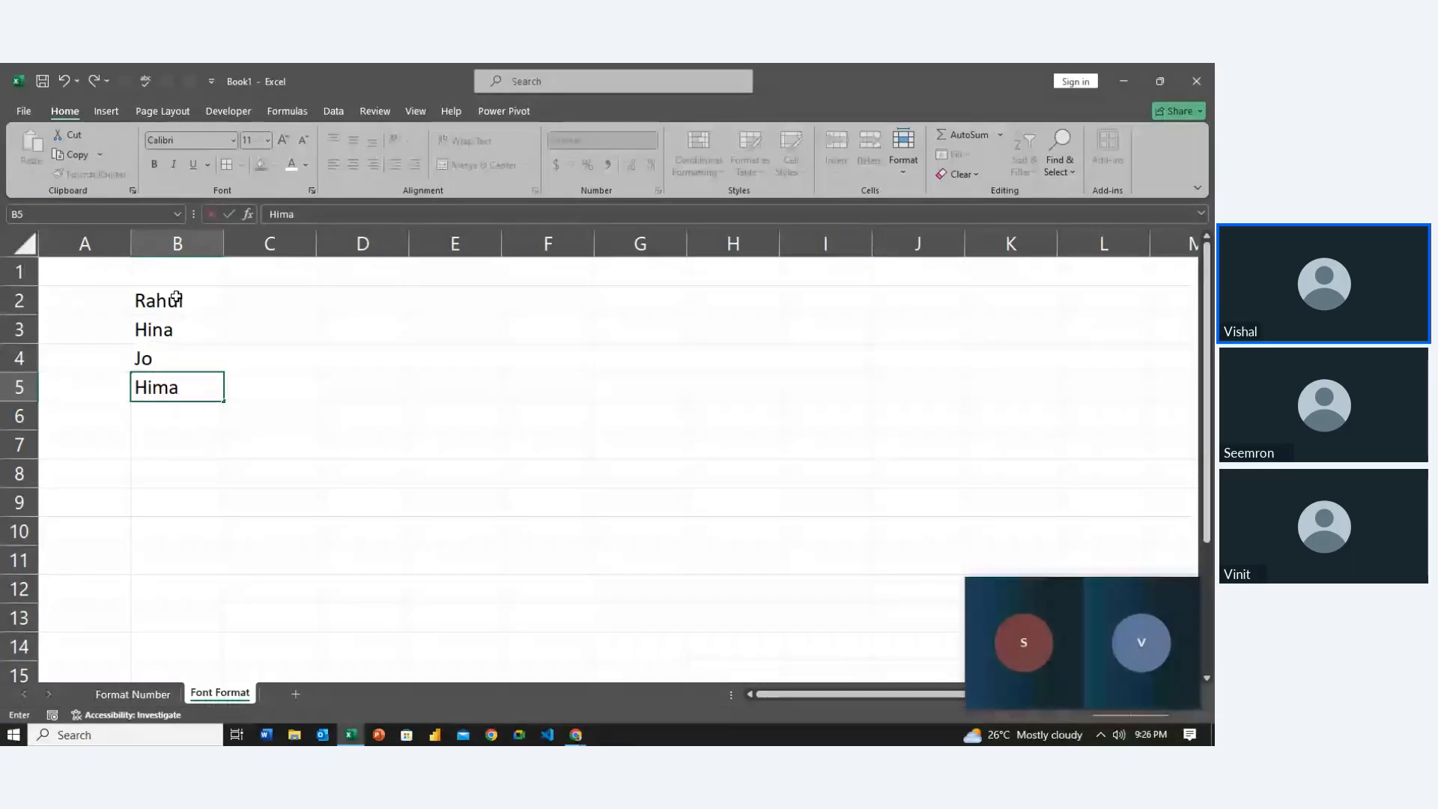
{"action": "type", "text": "nshu"}
{"action": "key", "text": "Return"}
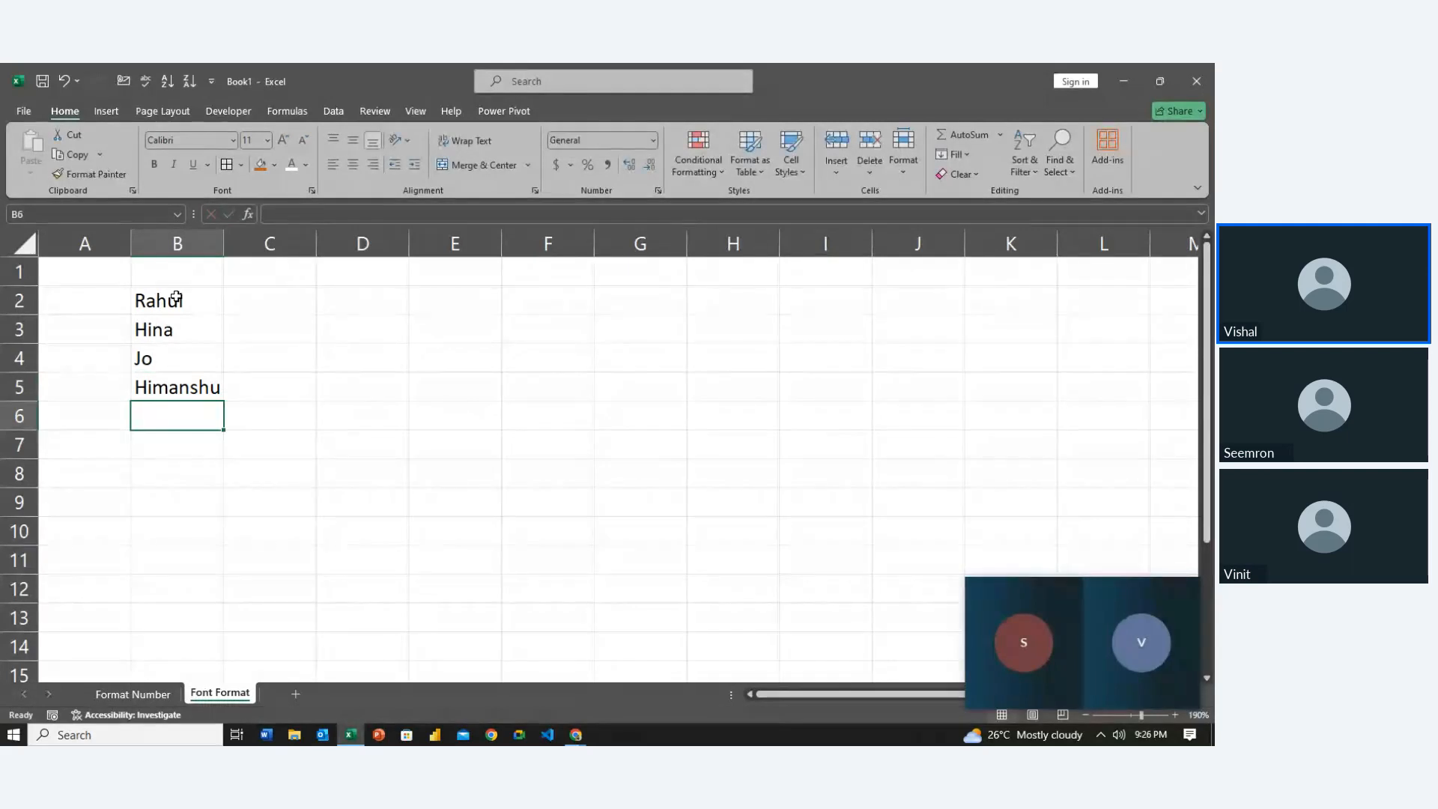
{"action": "type", "text": "Kavit"}
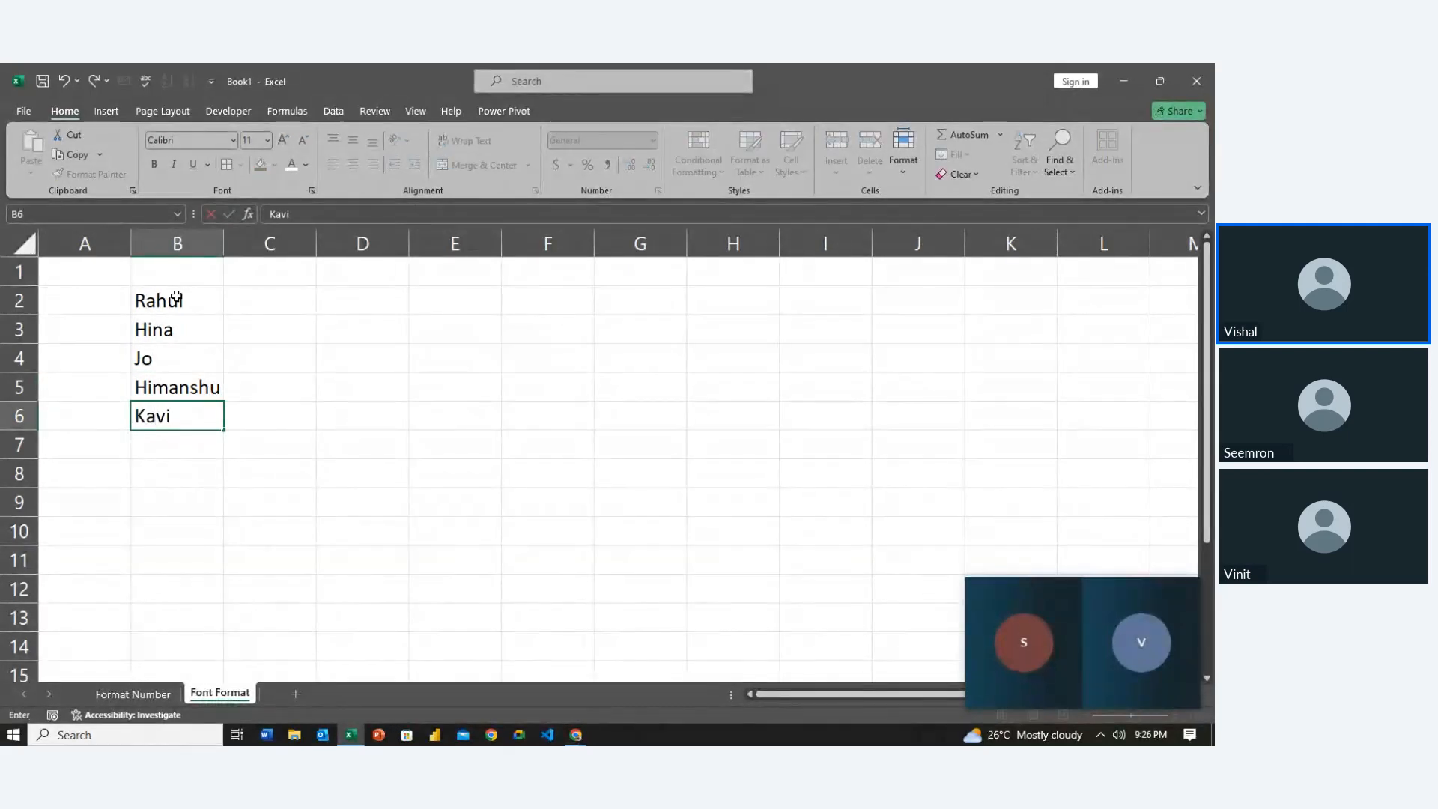
{"action": "key", "text": "BackSpace"}
{"action": "key", "text": "BackSpace"}
{"action": "type", "text": "ita"}
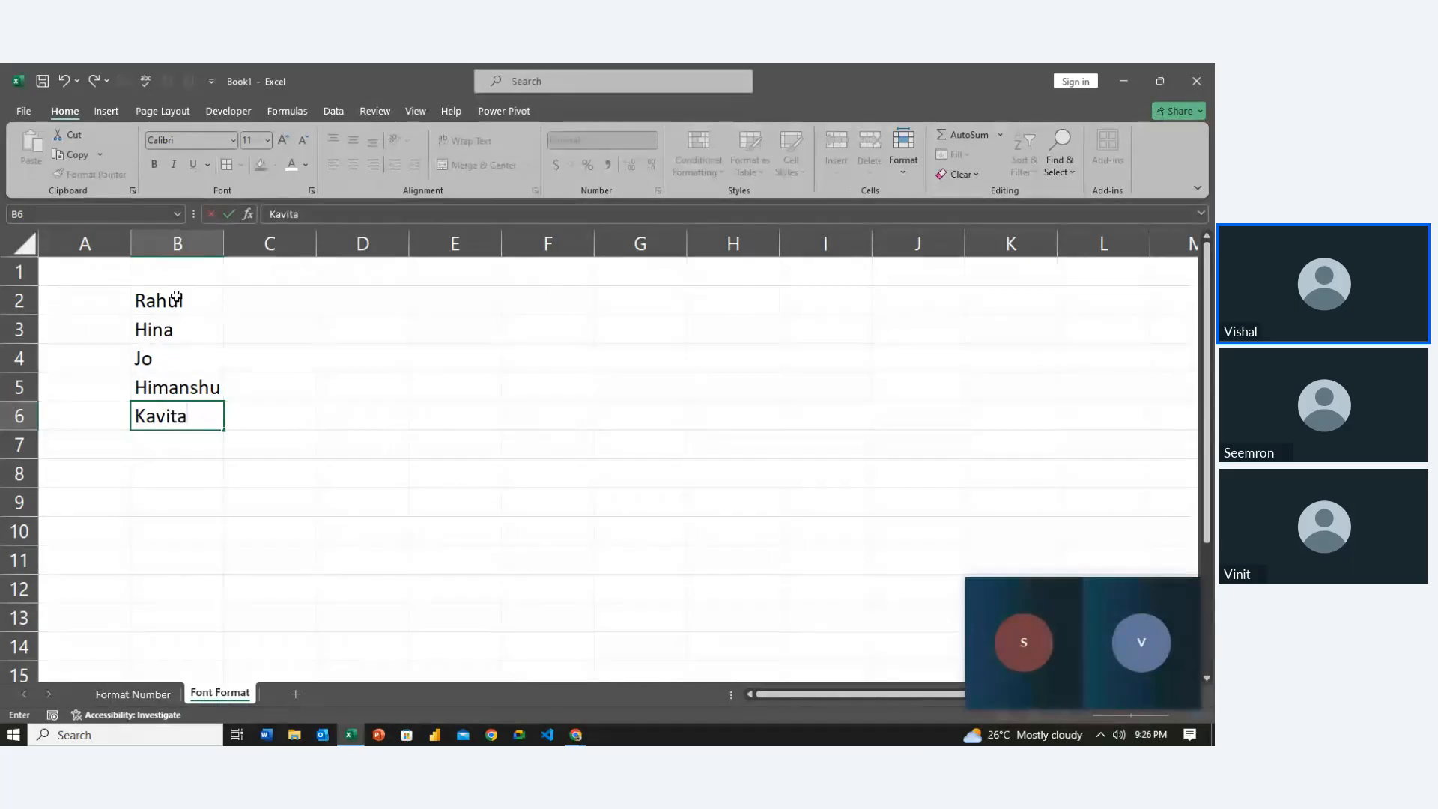
{"action": "key", "text": "Return"}
{"action": "key", "text": "Up"}
{"action": "key", "text": "Up"}
{"action": "key", "text": "Up"}
{"action": "key", "text": "Up"}
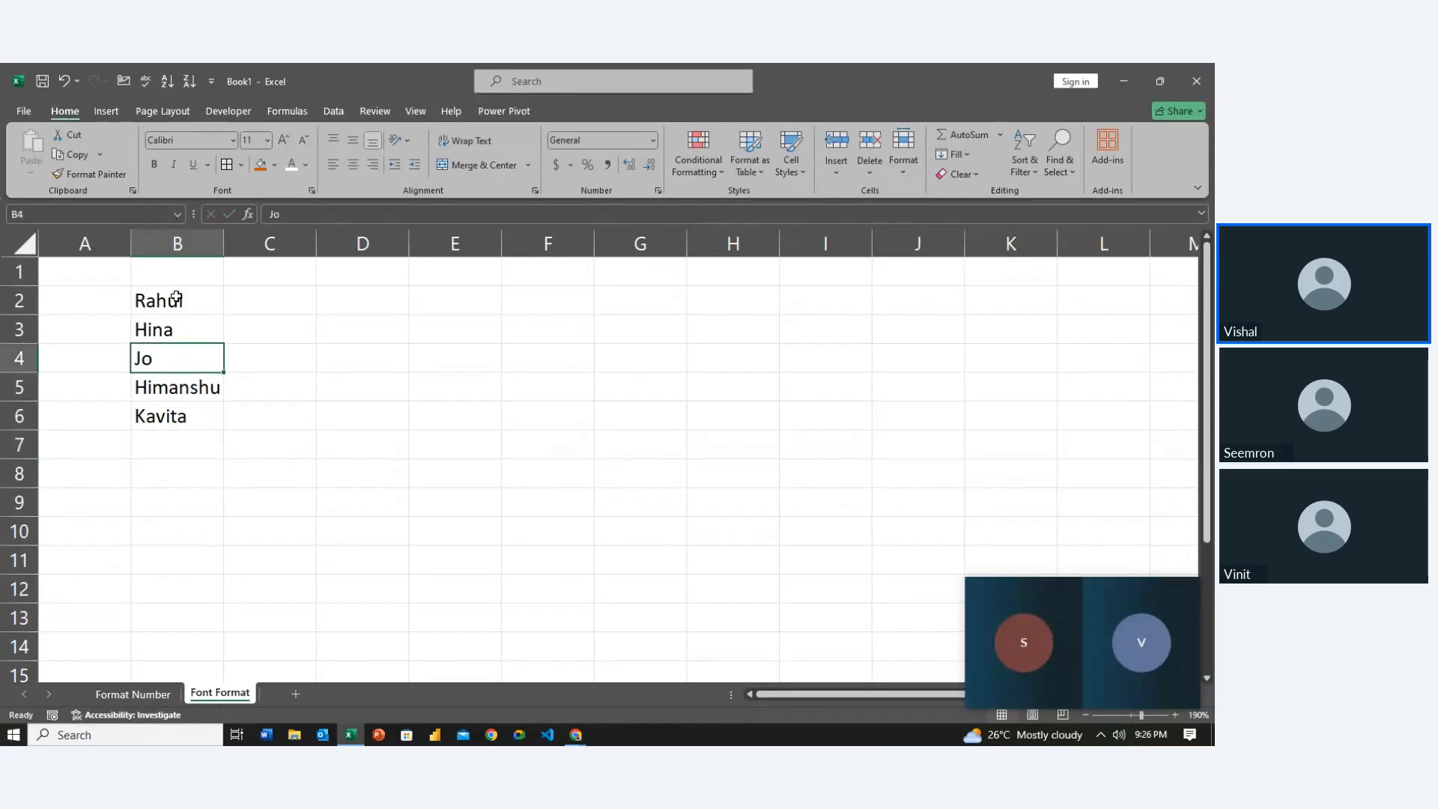
{"action": "key", "text": "Up"}
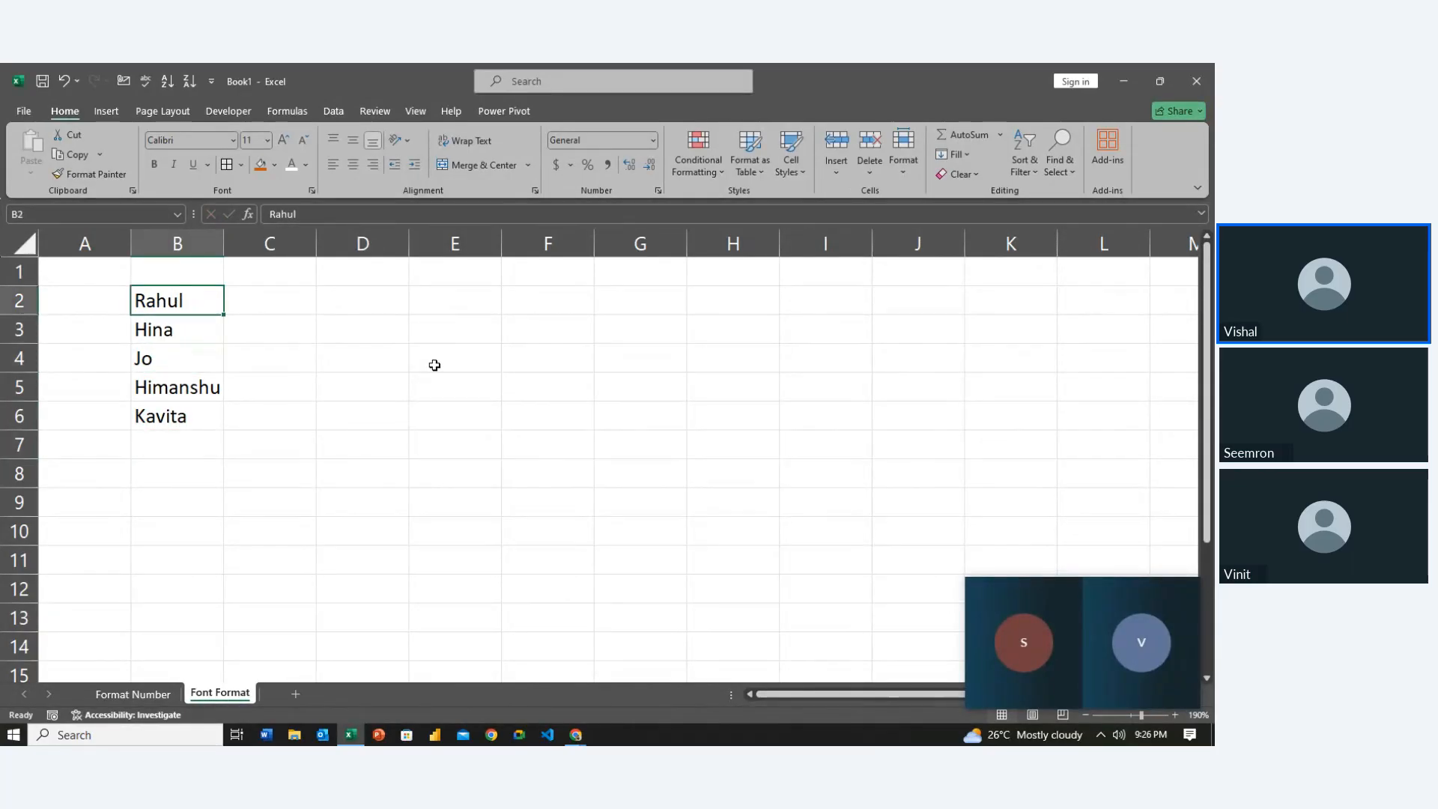
{"action": "key", "text": "Down"}
{"action": "key", "text": "Down"}
{"action": "key", "text": "Down"}
{"action": "key", "text": "Down"}
{"action": "key", "text": "Down"}
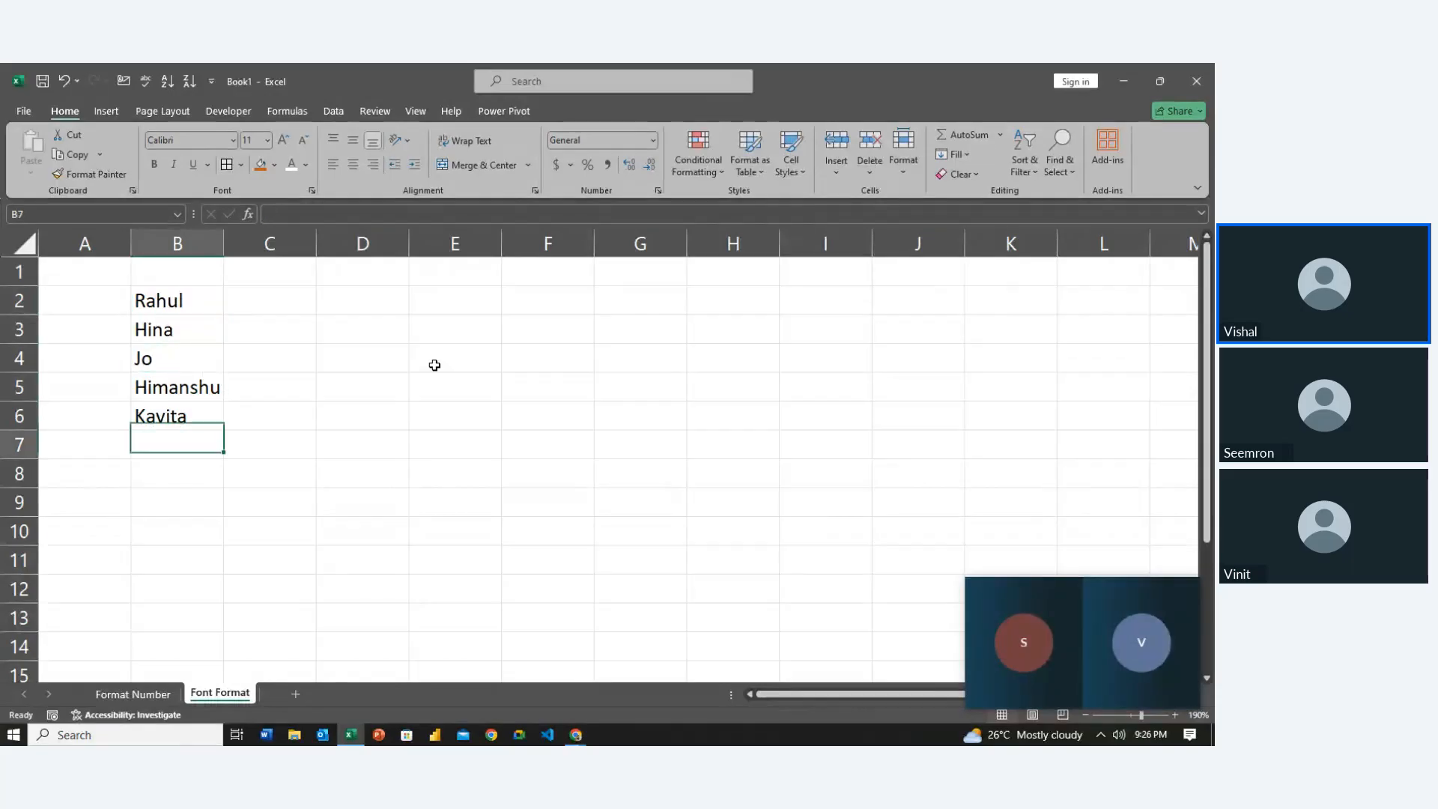
{"action": "key", "text": "Up"}
{"action": "key", "text": "Up"}
{"action": "key", "text": "Up"}
{"action": "key", "text": "Up"}
{"action": "key", "text": "Up"}
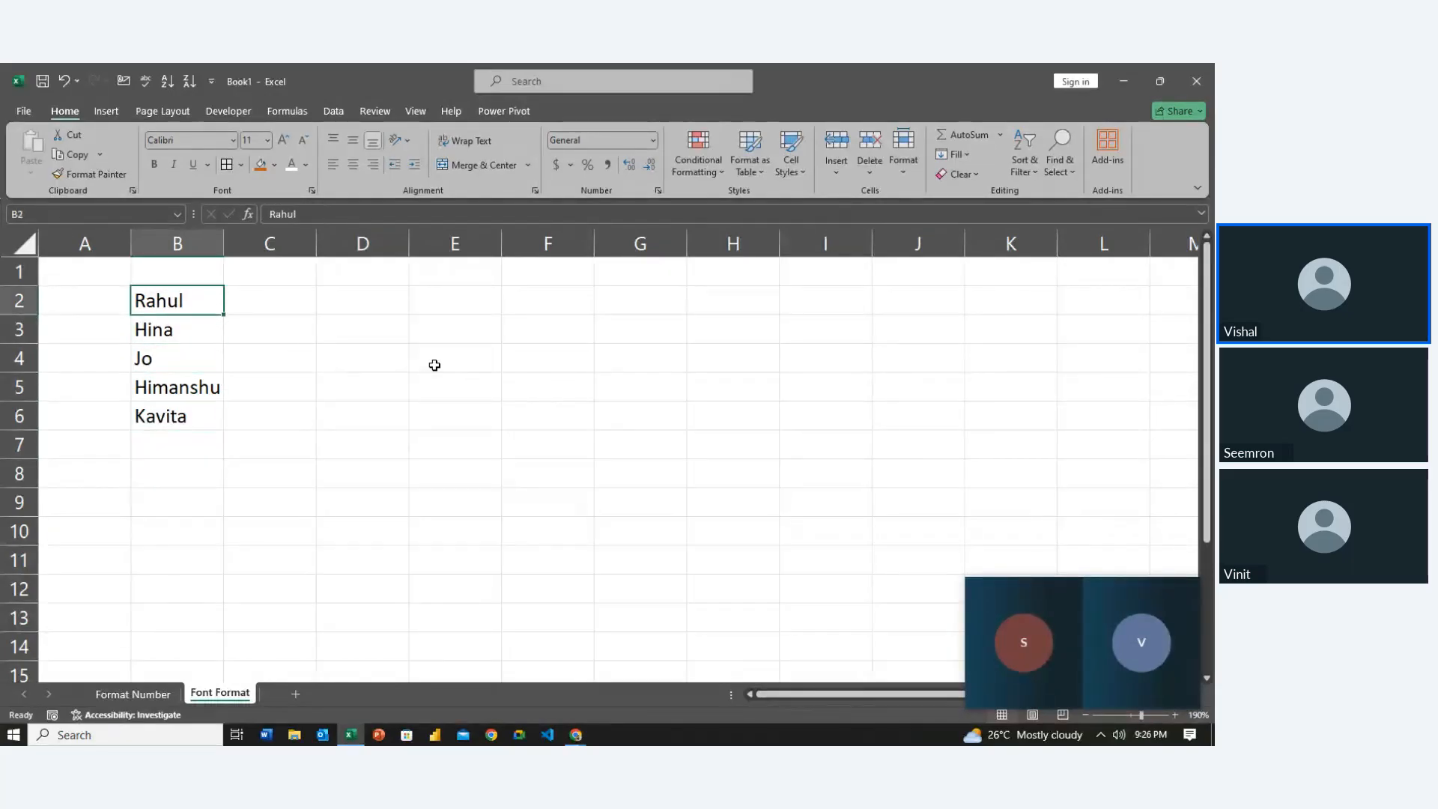
Apply strikethrough font formatting to the names in B2 and B6
{"action": "key", "text": "ctrl+1"}
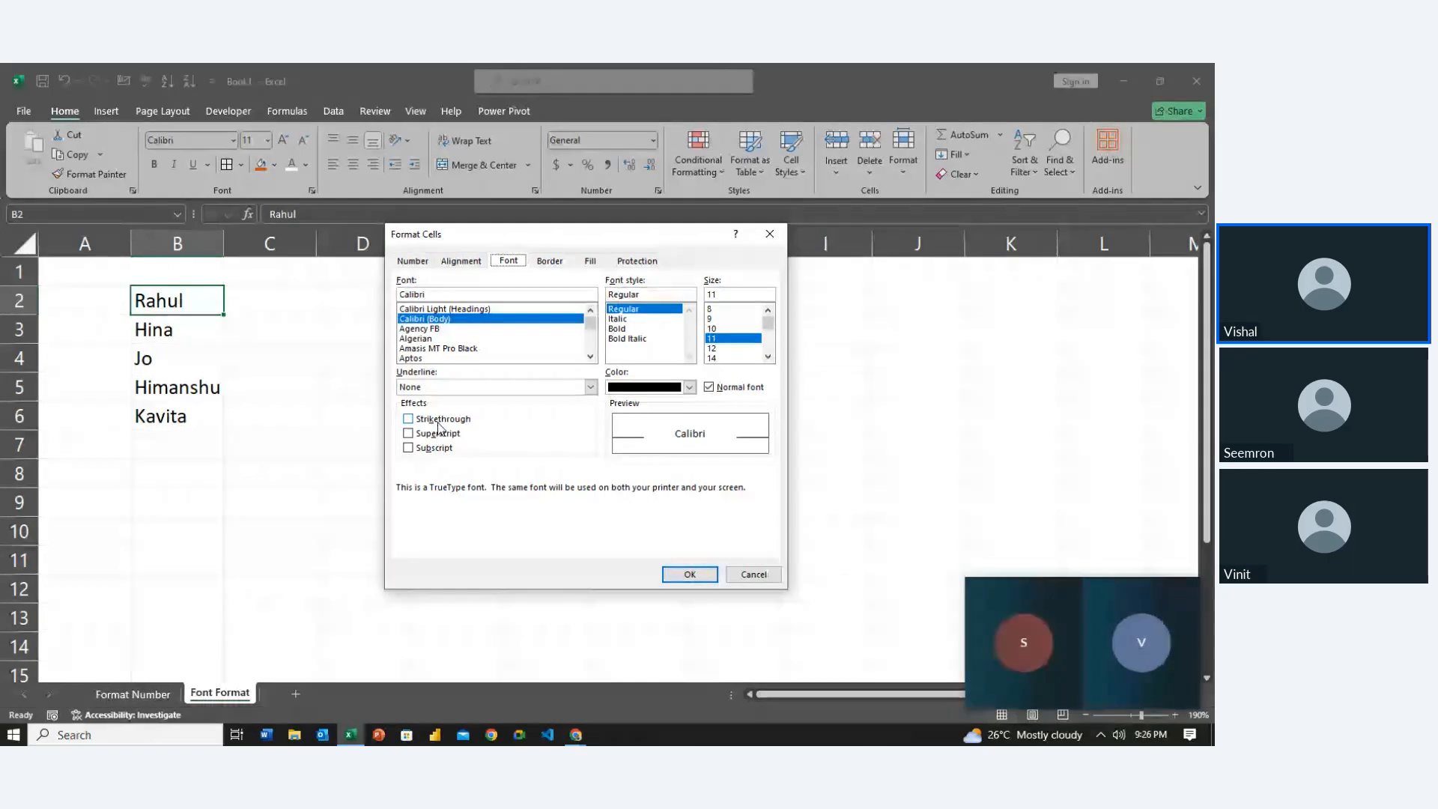
{"action": "left_click", "coordinate": [439, 424]}
{"action": "left_click", "coordinate": [683, 574]}
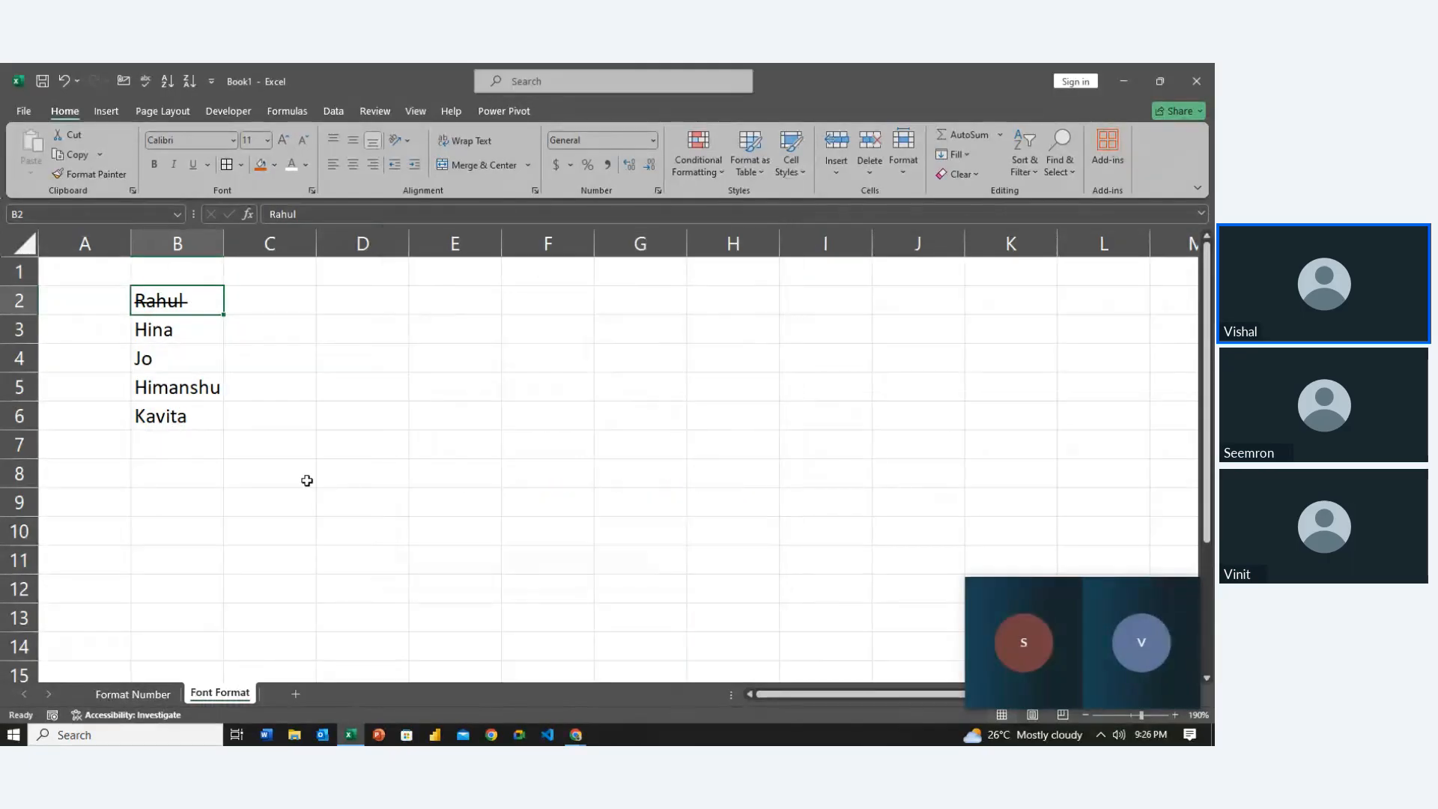
{"action": "left_click", "coordinate": [199, 420]}
{"action": "key", "text": "ctrl+1"}
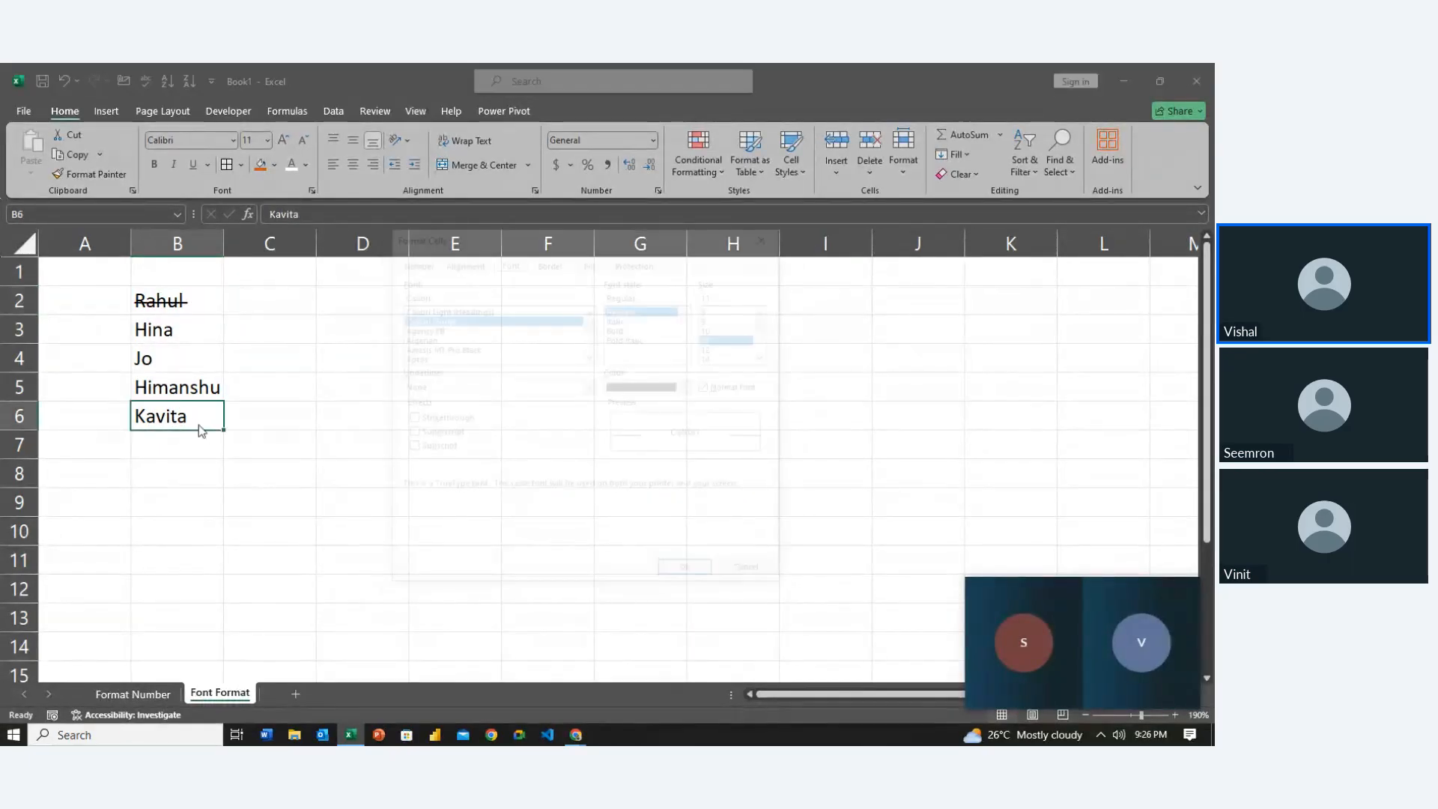
{"action": "left_click", "coordinate": [435, 420]}
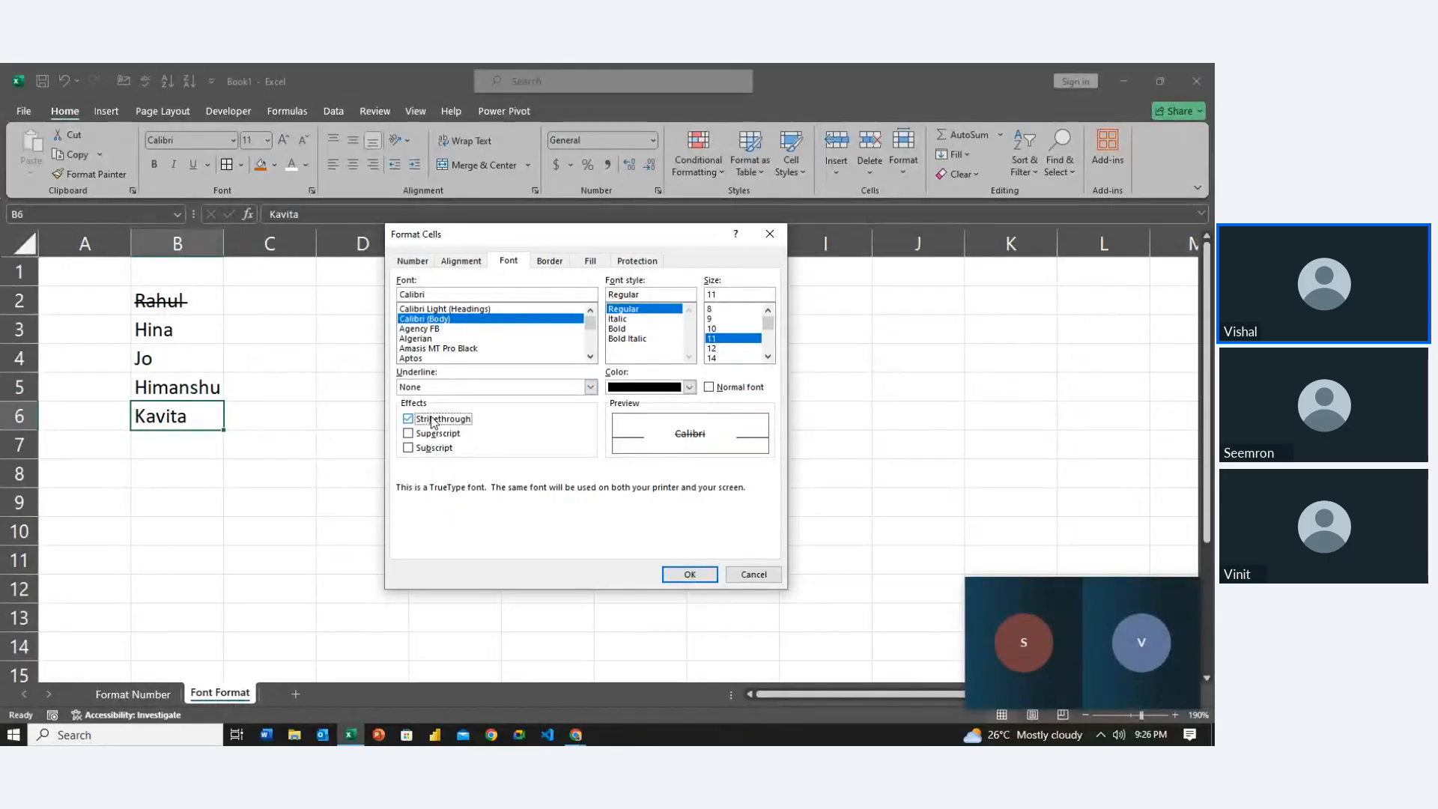
{"action": "left_click", "coordinate": [699, 575]}
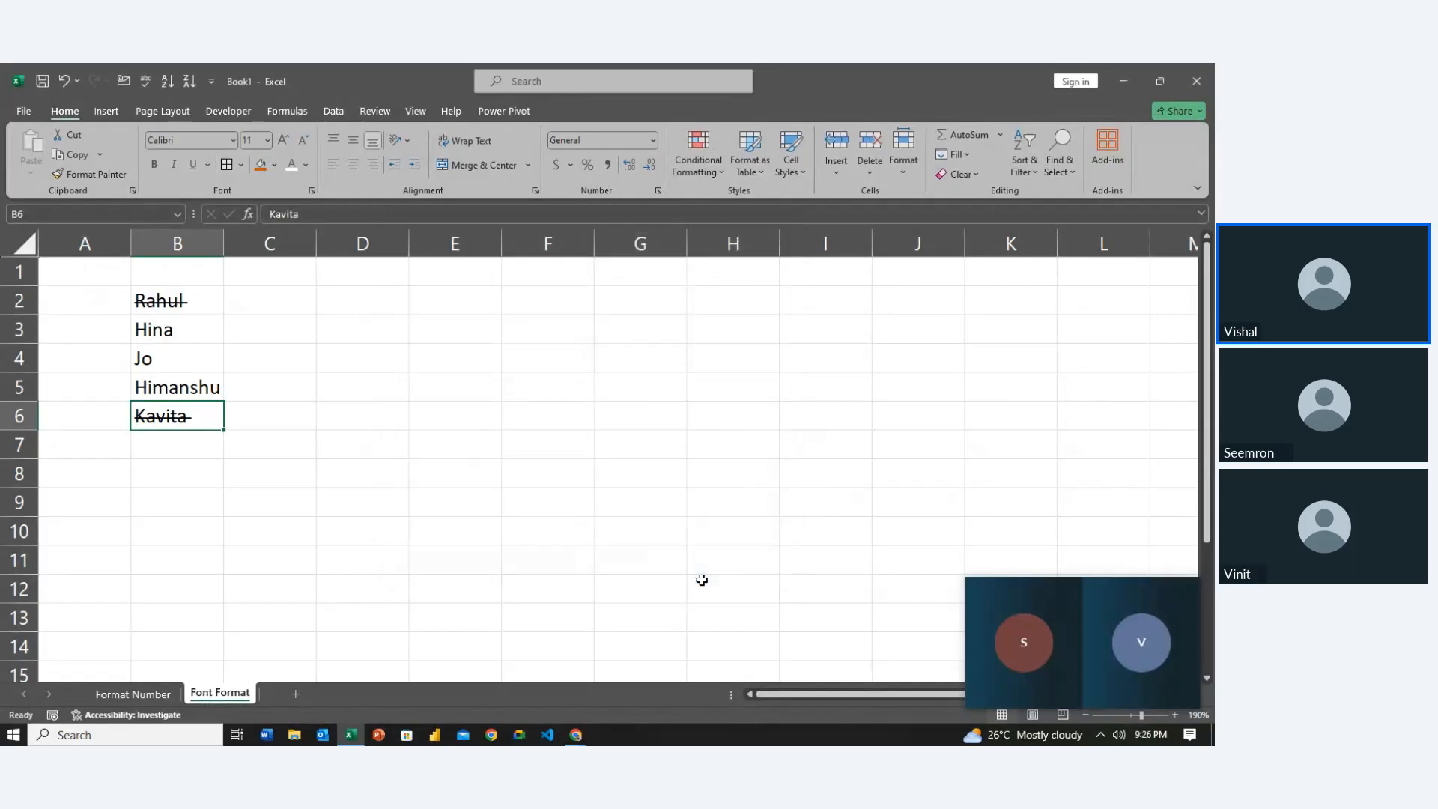
Move the selection back to cell B1 above the name list
{"action": "left_click", "coordinate": [702, 579]}
{"action": "left_click", "coordinate": [347, 540]}
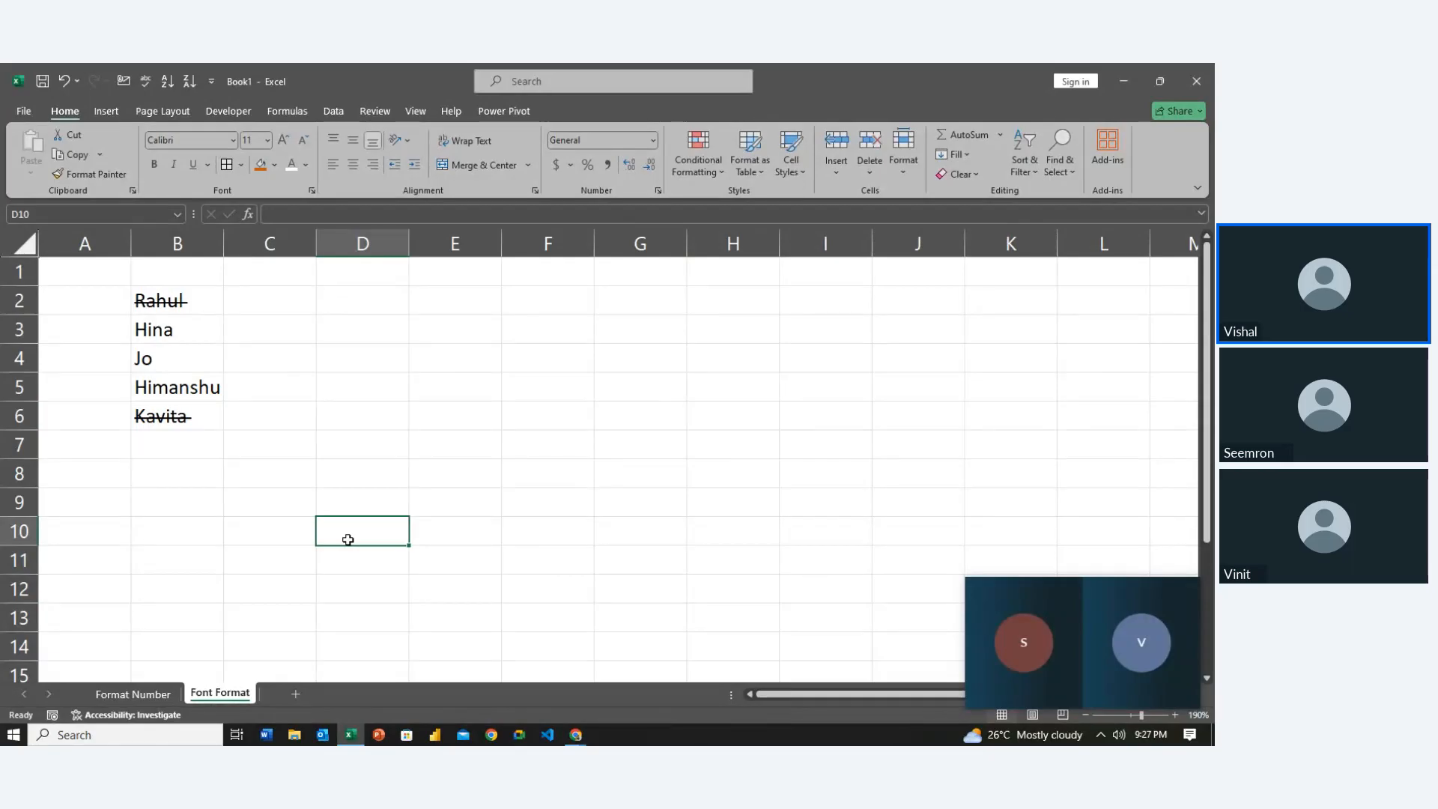
{"action": "key", "text": "Left"}
{"action": "key", "text": "Up"}
{"action": "key", "text": "Up"}
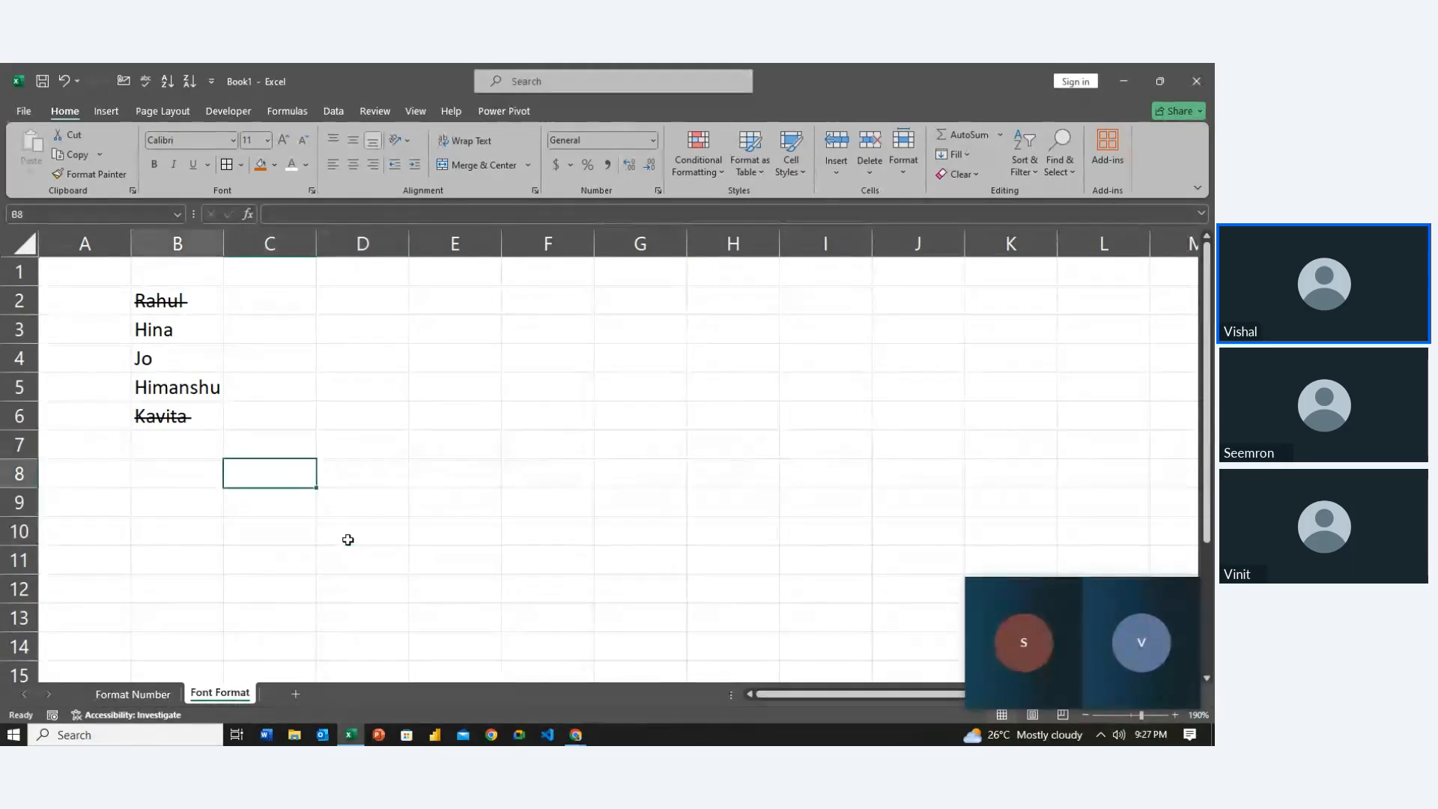
{"action": "key", "text": "Left"}
{"action": "key", "text": "Left"}
{"action": "key", "text": "Up"}
{"action": "key", "text": "Up"}
{"action": "key", "text": "Right"}
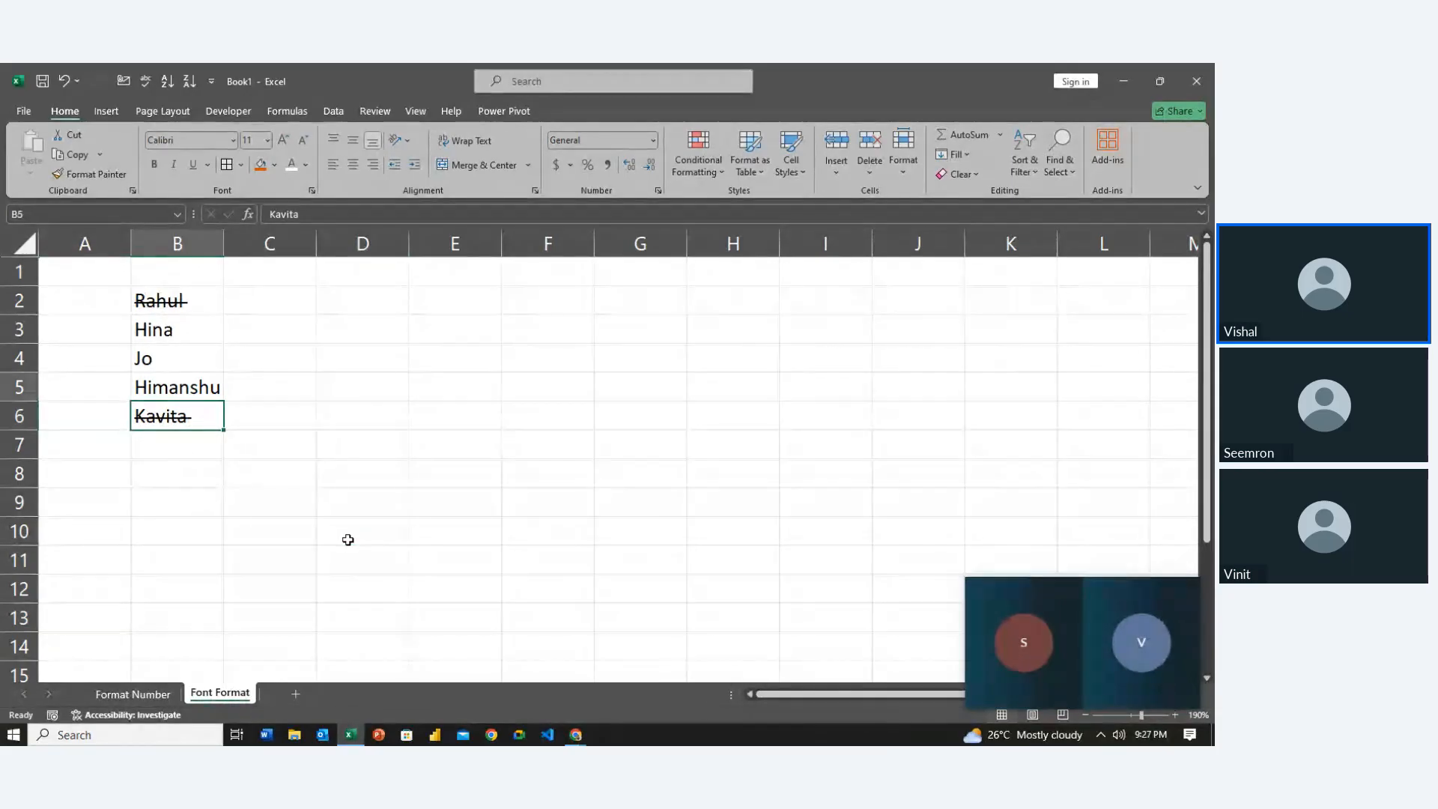
{"action": "key", "text": "Up"}
{"action": "key", "text": "Up"}
{"action": "key", "text": "Up"}
{"action": "key", "text": "Up"}
{"action": "key", "text": "Up"}
{"action": "key", "text": "Down"}
{"action": "key", "text": "Down"}
{"action": "key", "text": "Down"}
{"action": "key", "text": "Down"}
{"action": "key", "text": "Down"}
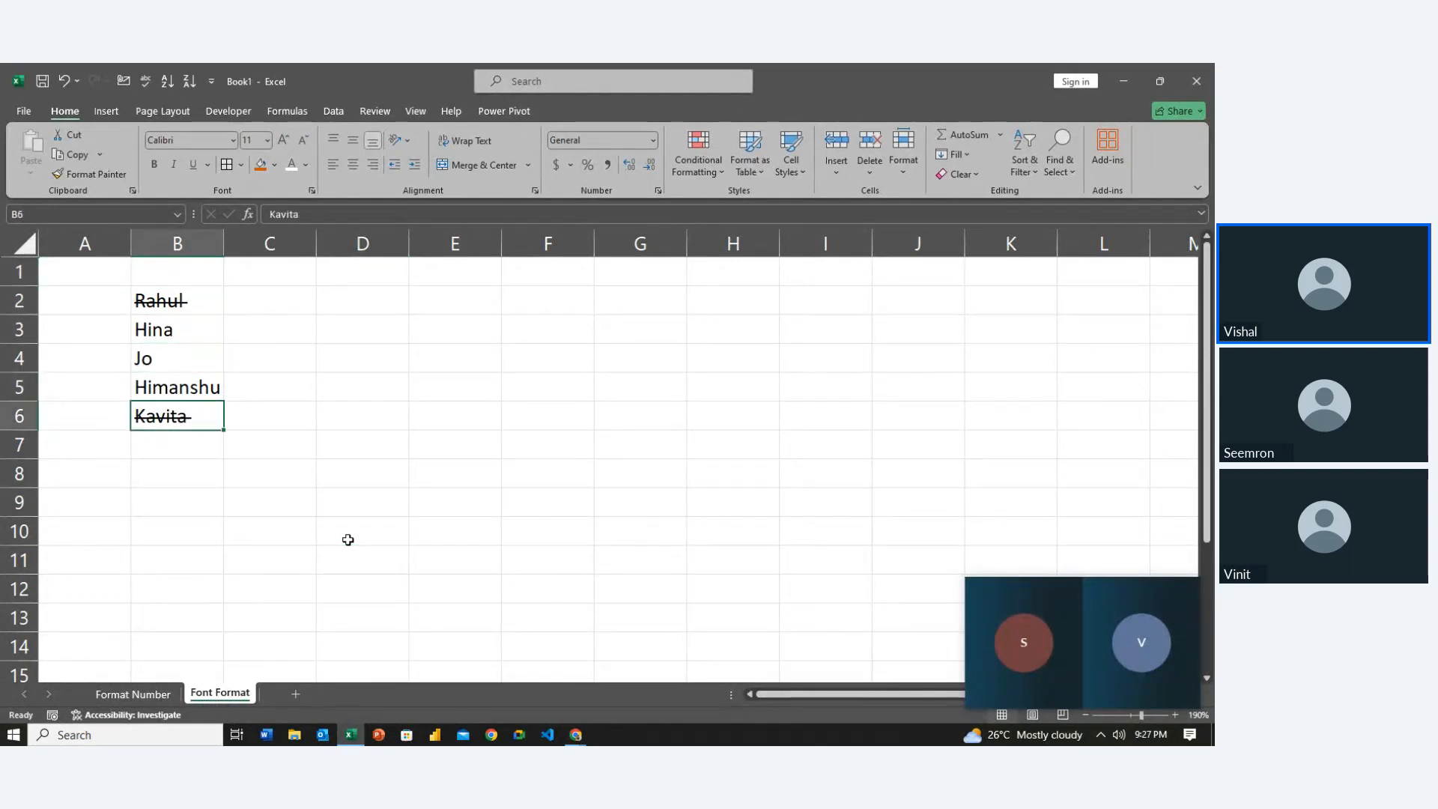
{"action": "key", "text": "Right"}
{"action": "key", "text": "Up"}
{"action": "key", "text": "Up"}
{"action": "key", "text": "Right"}
{"action": "key", "text": "Up"}
{"action": "key", "text": "Up"}
{"action": "key", "text": "Left"}
{"action": "key", "text": "Left"}
{"action": "key", "text": "Up"}
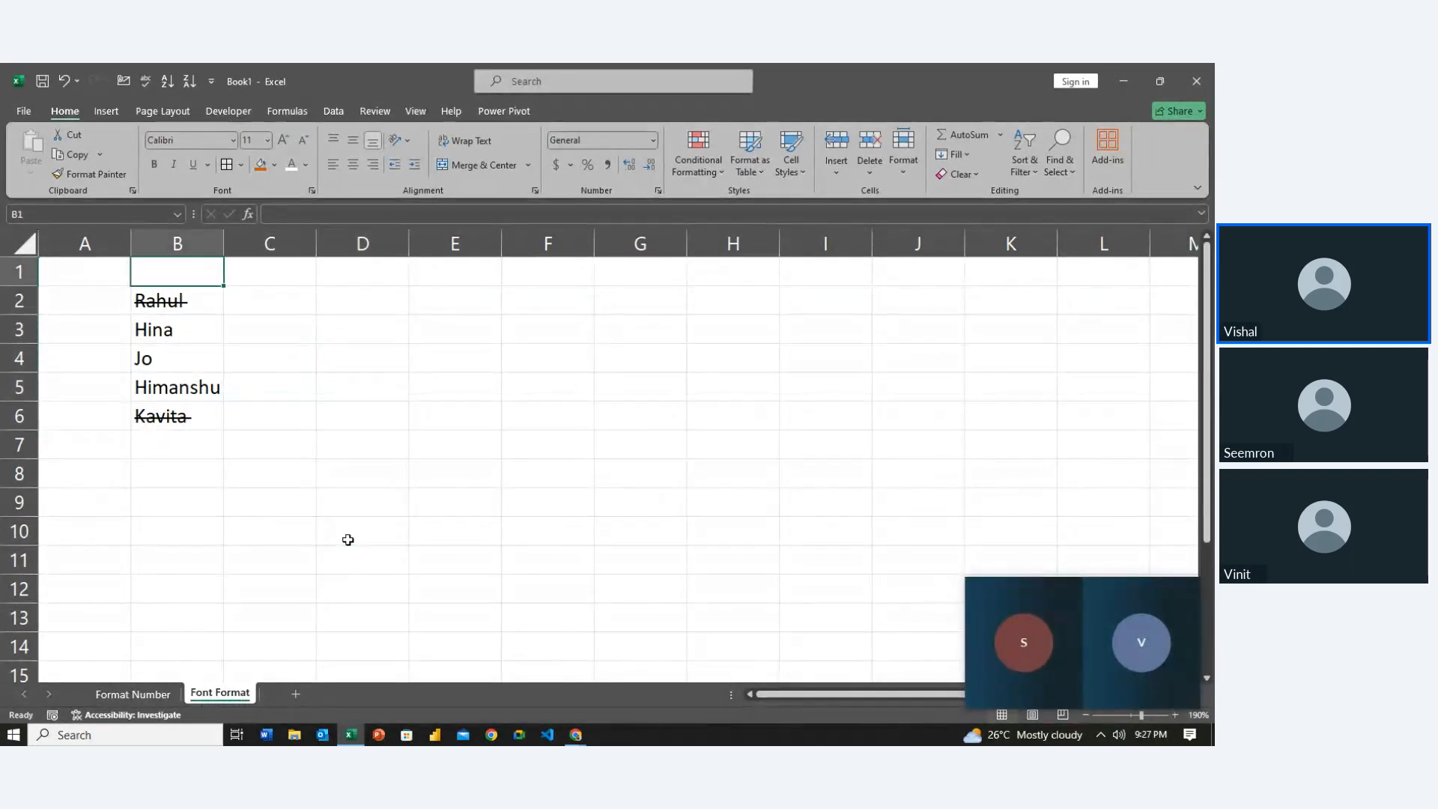
Enter the heading 'Strike Thourgh' in B1 and select B1:B6
{"action": "type", "text": "Strik"}
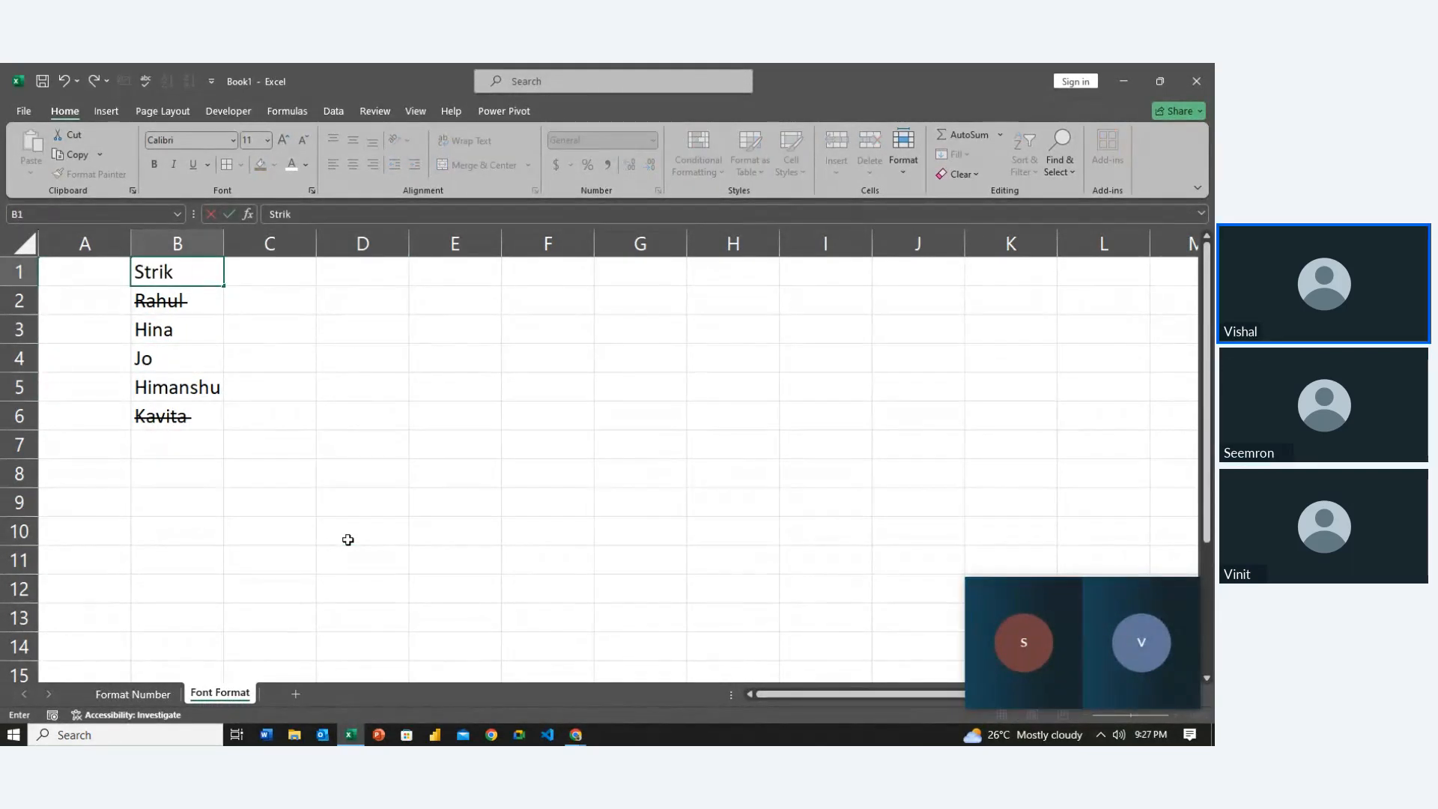
{"action": "type", "text": "e Thourgh"}
{"action": "key", "text": "Return"}
{"action": "key", "text": "Right"}
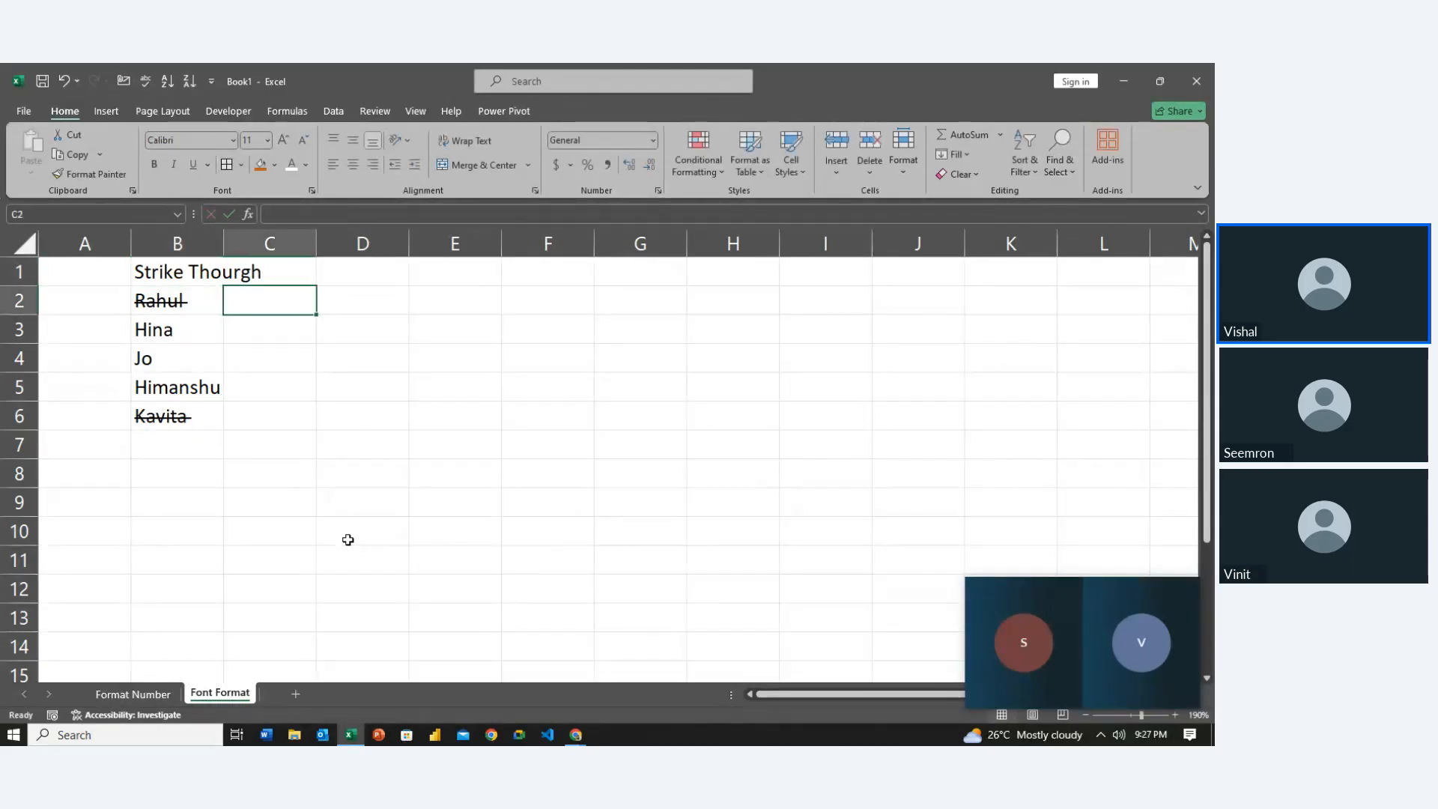
{"action": "key", "text": "Left"}
{"action": "key", "text": "Up"}
{"action": "key", "text": "ctrl+shift+Down"}
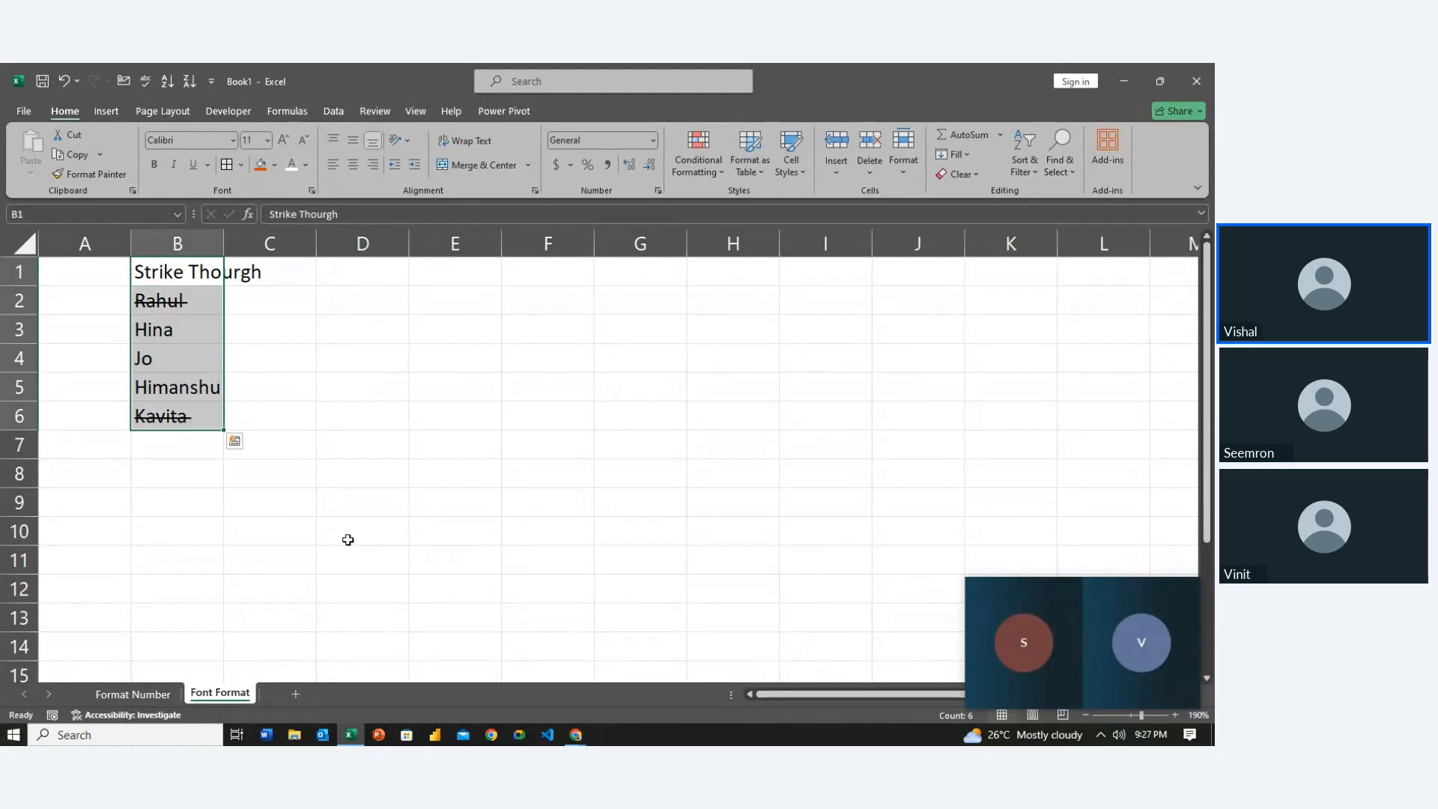
AutoFit column B's width to fit the heading and names in B1:B6
{"action": "key", "text": "alt+h"}
{"action": "key", "text": "o"}
{"action": "key", "text": "i"}
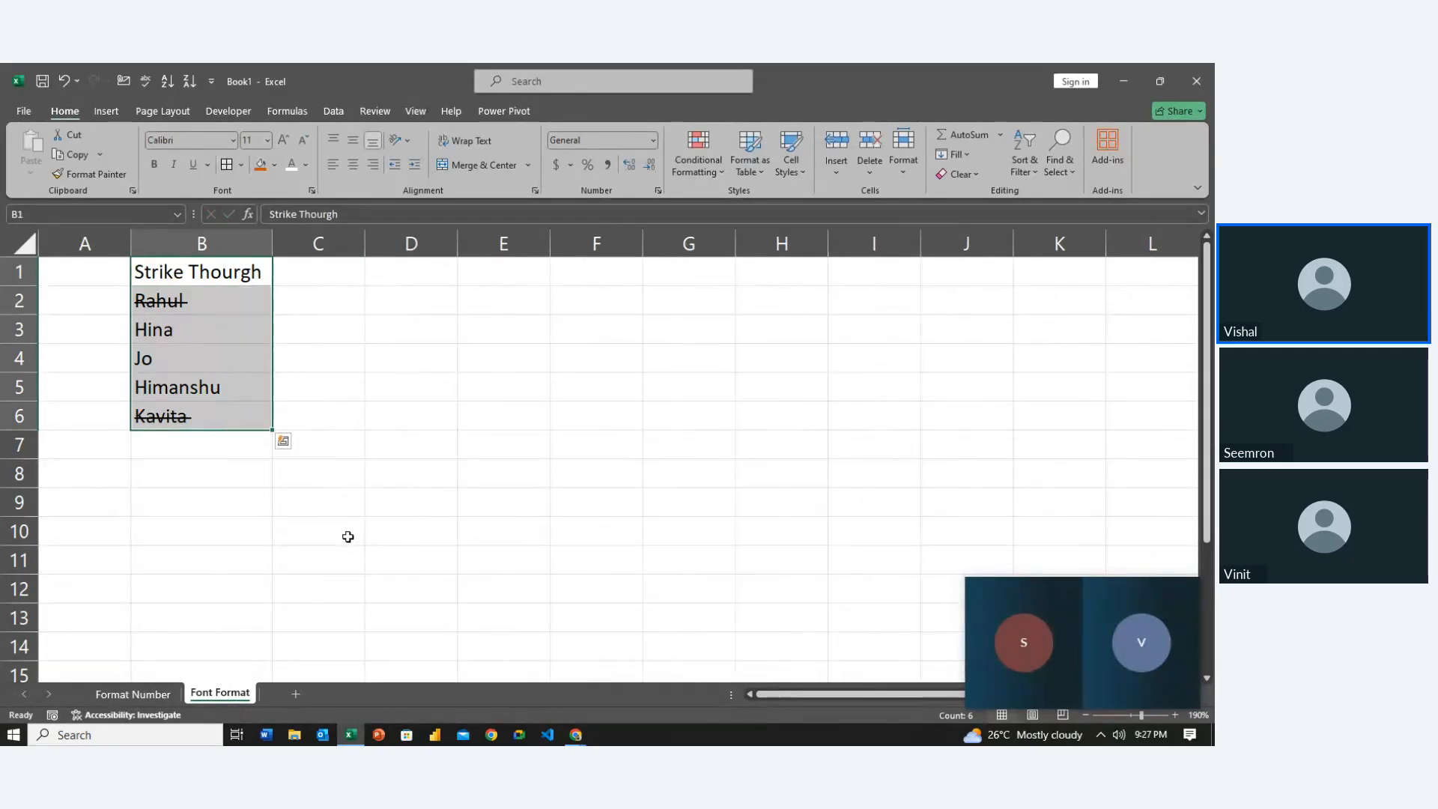
{"action": "key", "text": "Up"}
{"action": "key", "text": "Right"}
{"action": "key", "text": "Right"}
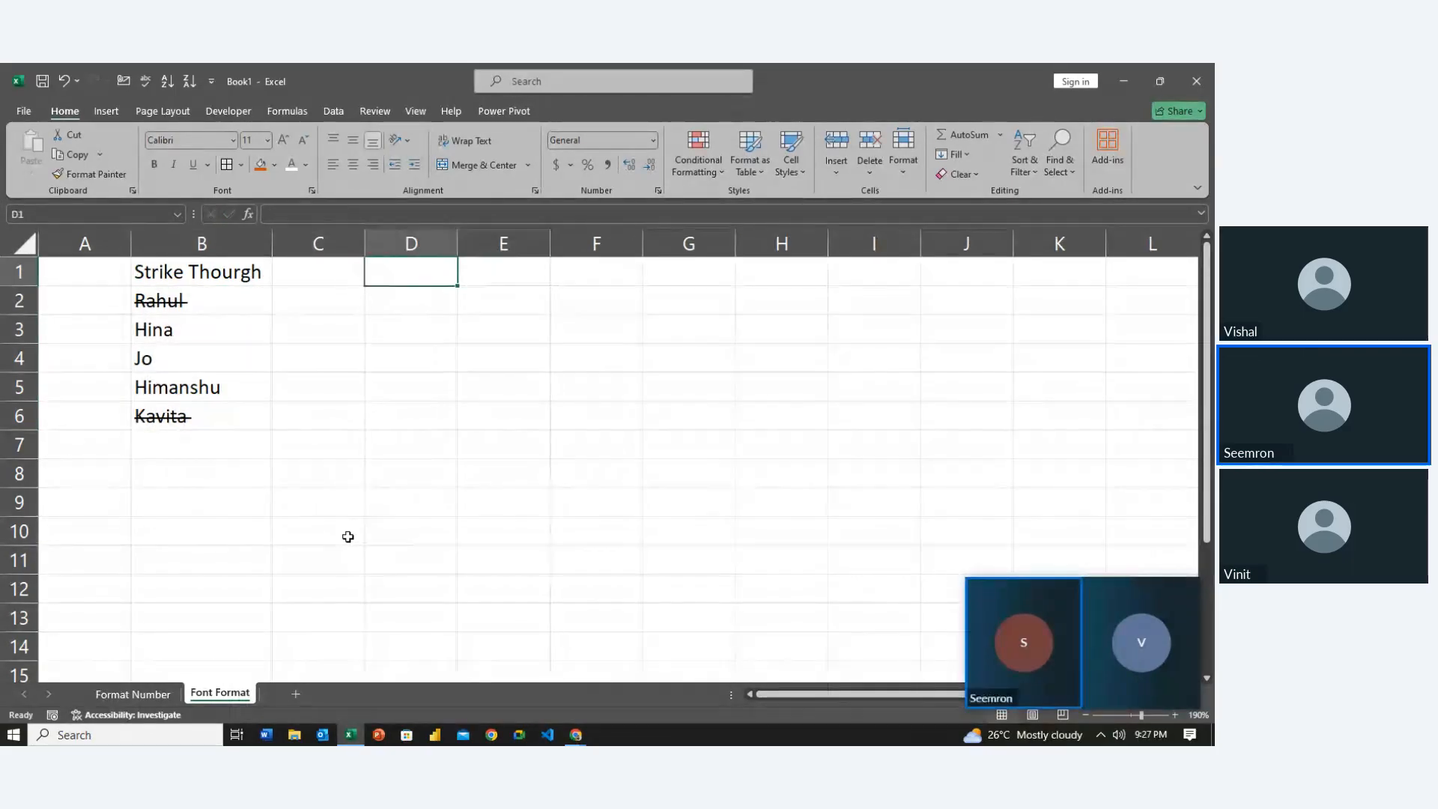
{"action": "key", "text": "alt"}
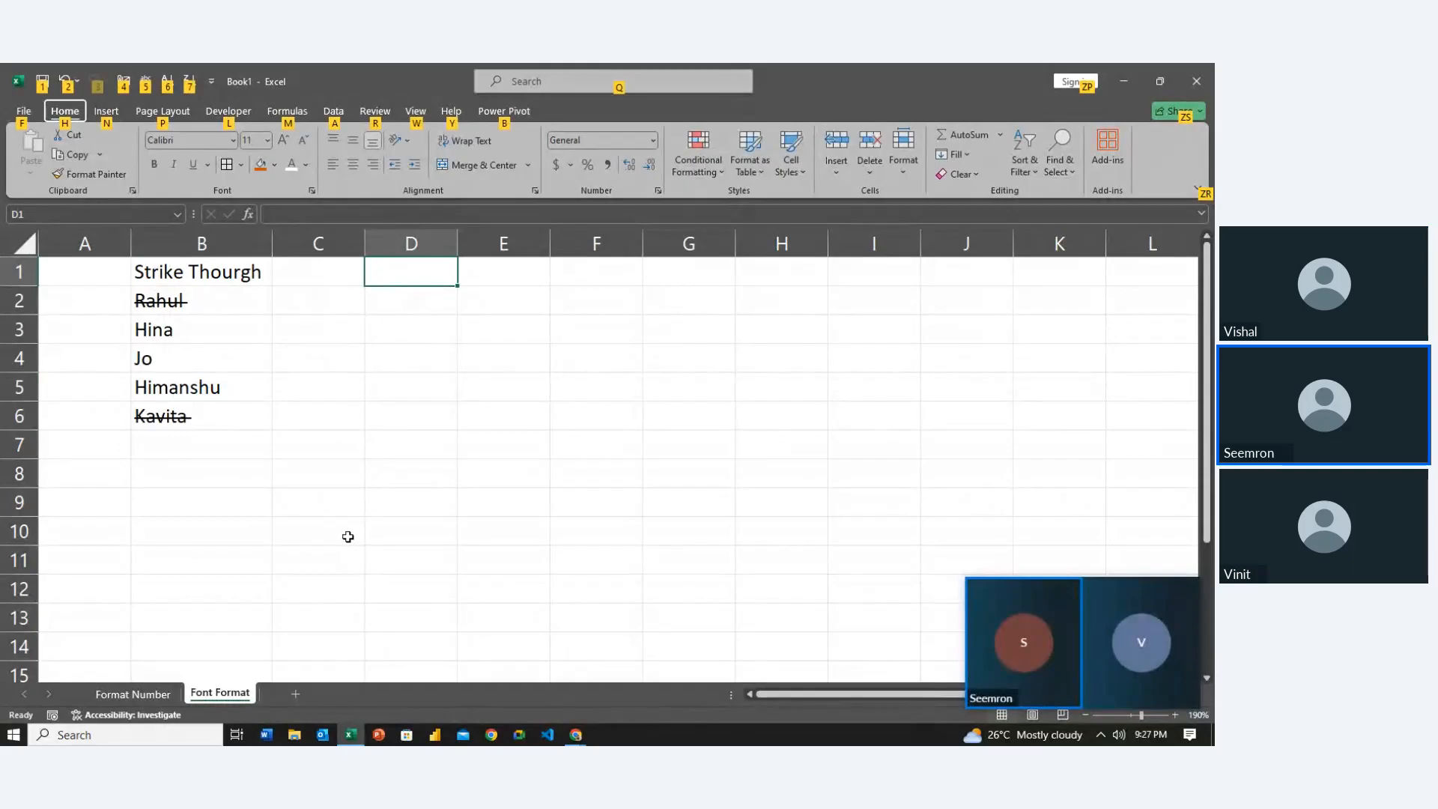
{"action": "key", "text": "ctrl+shift+f"}
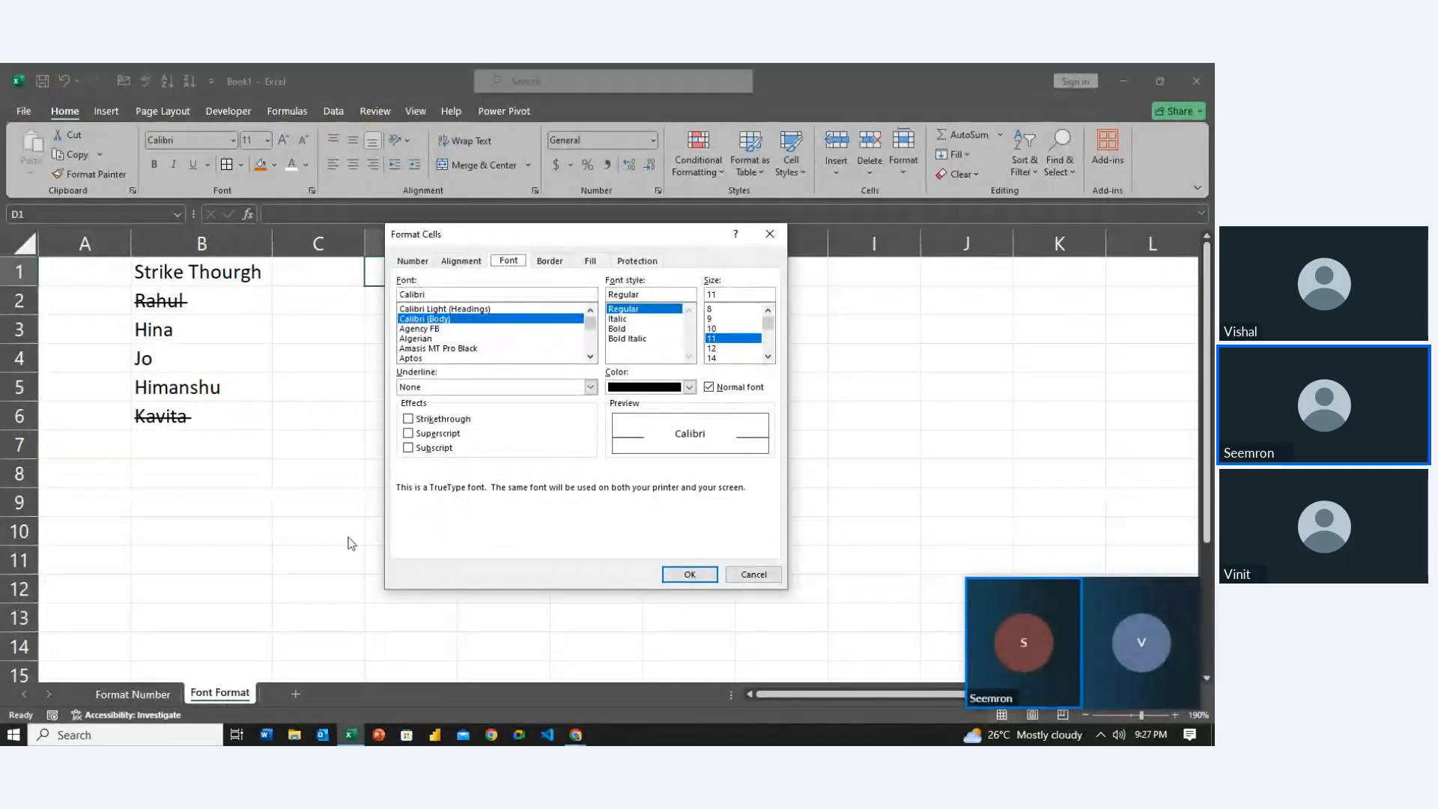
Enter the heading 'Super Script' in D1 and widen column D to fit it
{"action": "key", "text": "Escape"}
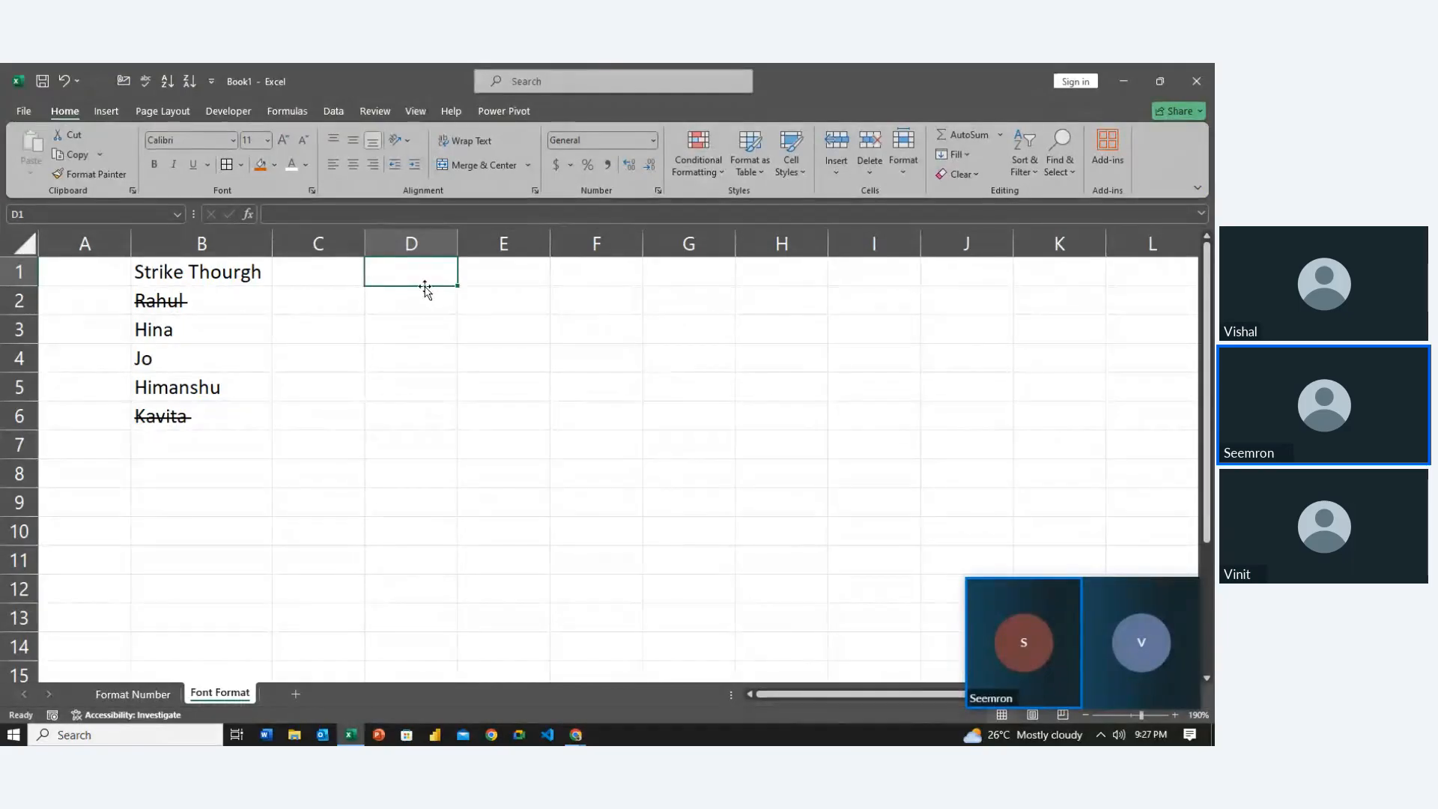
{"action": "type", "text": "Supper"}
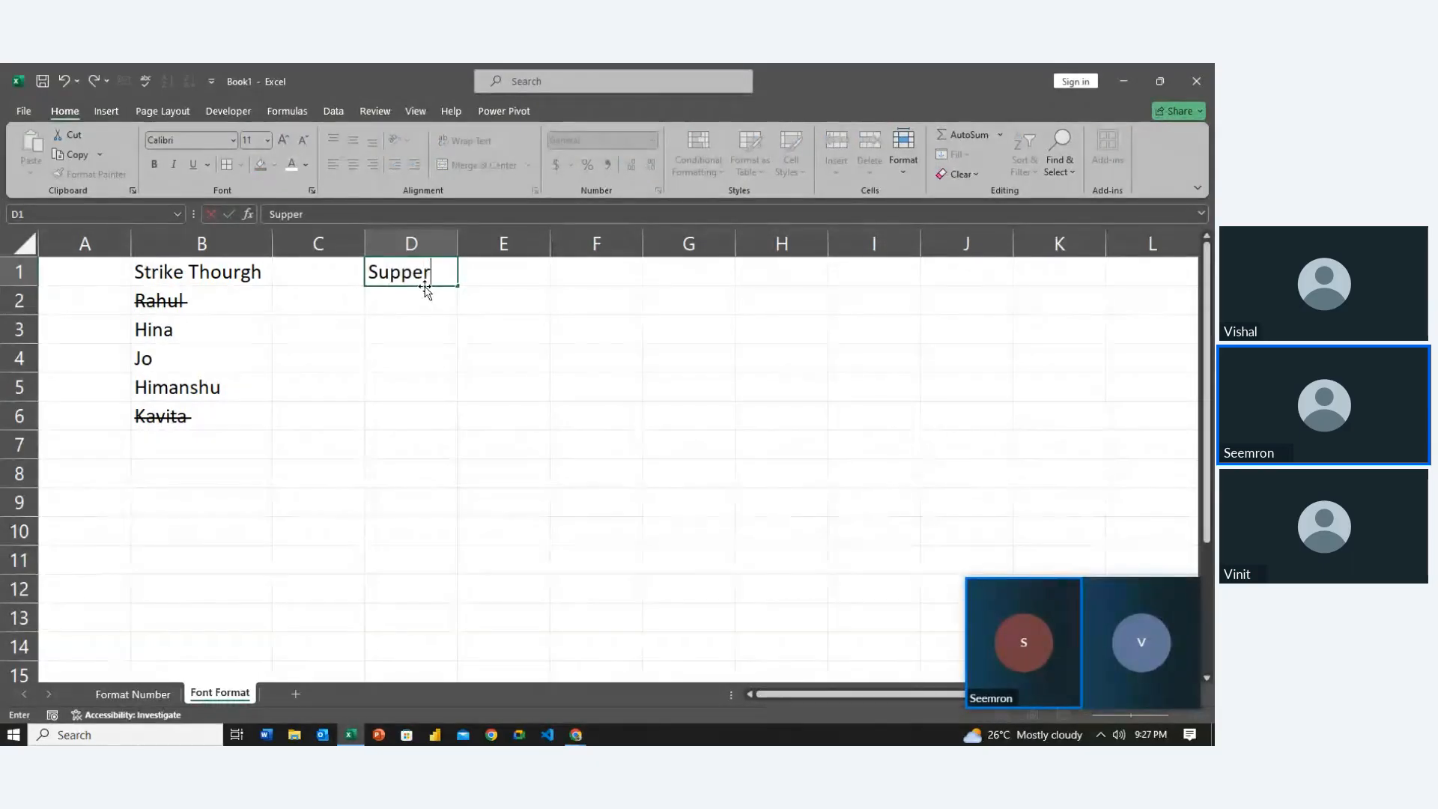
{"action": "key", "text": "BackSpace"}
{"action": "key", "text": "BackSpace"}
{"action": "key", "text": "BackSpace"}
{"action": "type", "text": "er S"}
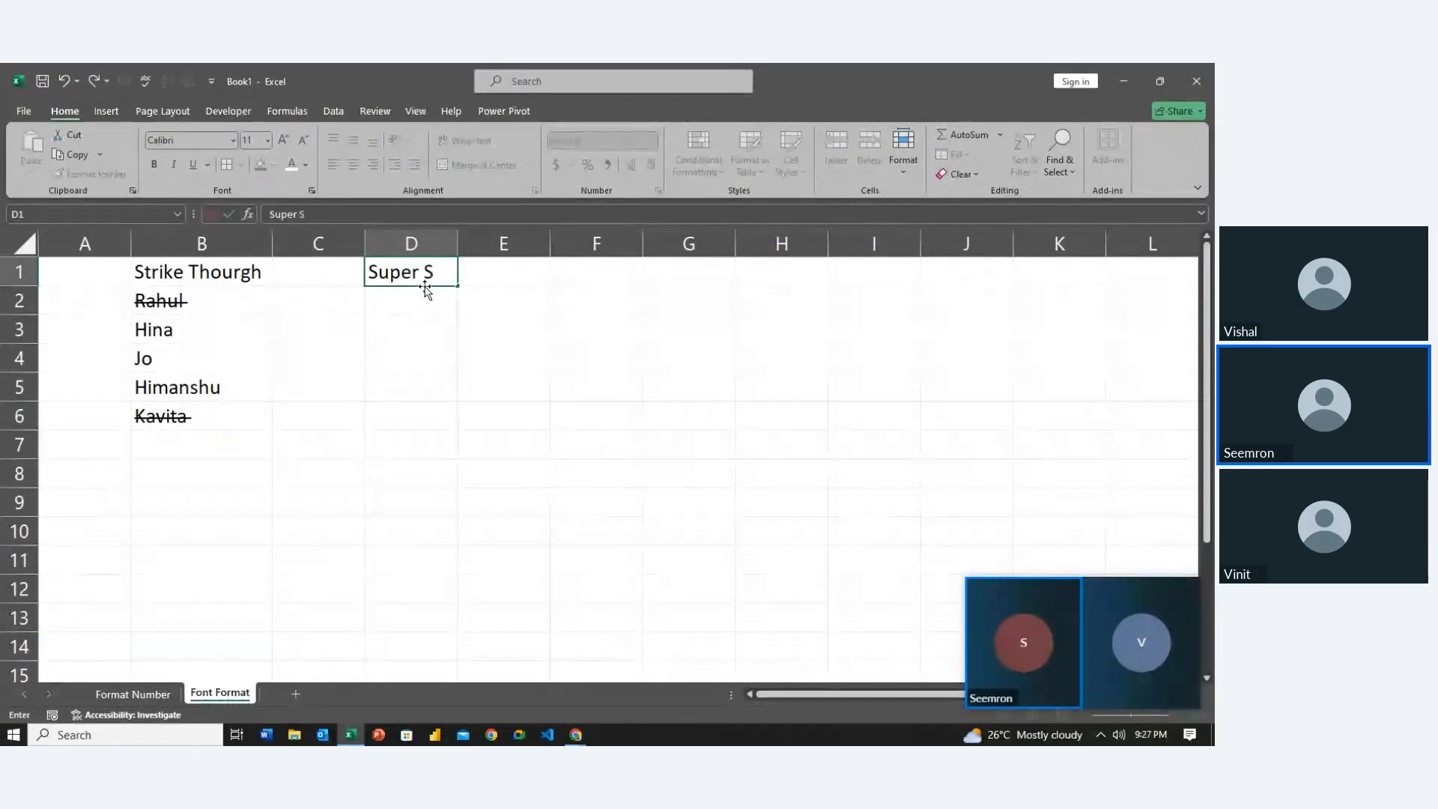
{"action": "type", "text": "cript"}
{"action": "key", "text": "Return"}
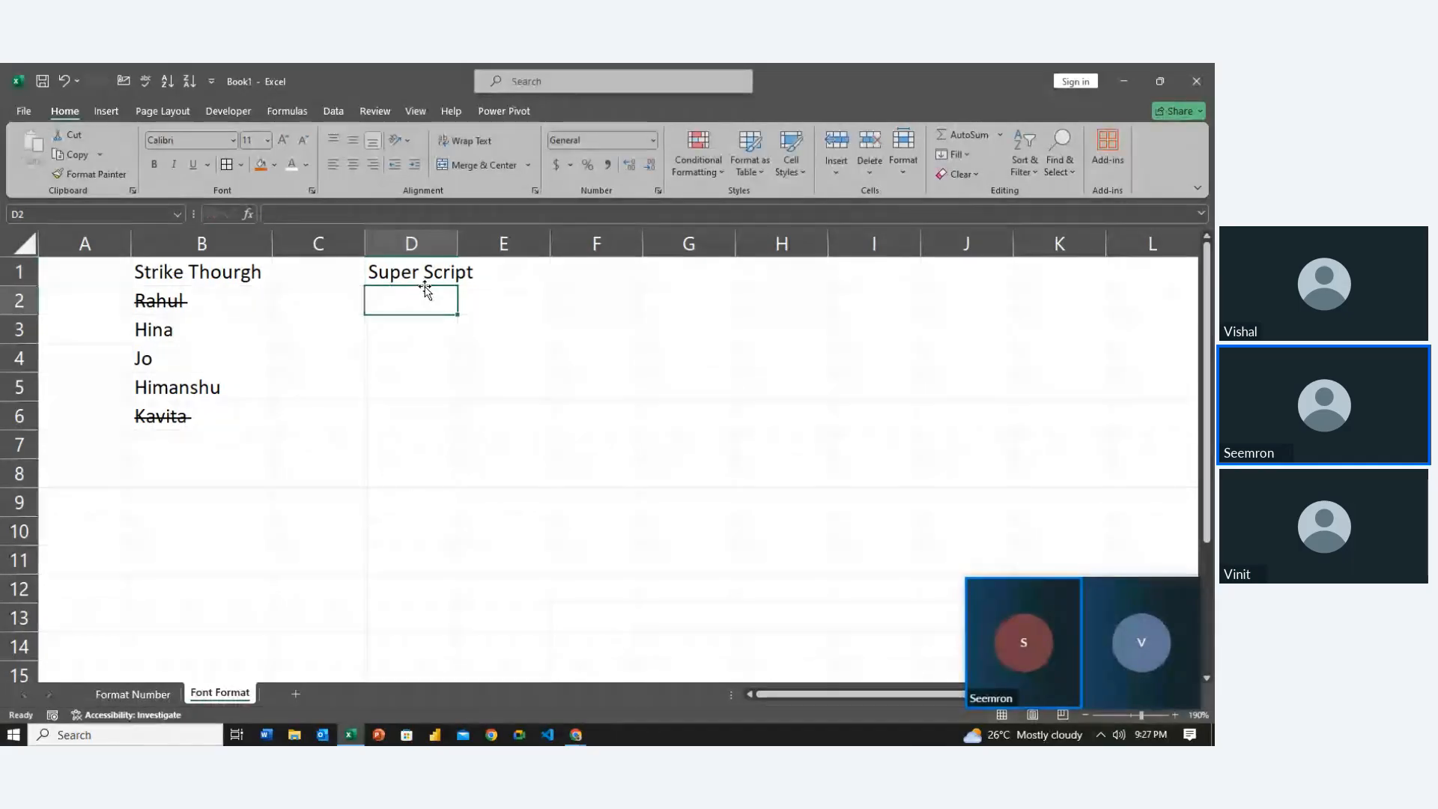
{"action": "key", "text": "Up"}
{"action": "left_click_drag", "start_coordinate": [458, 244], "coordinate": [481, 243]}
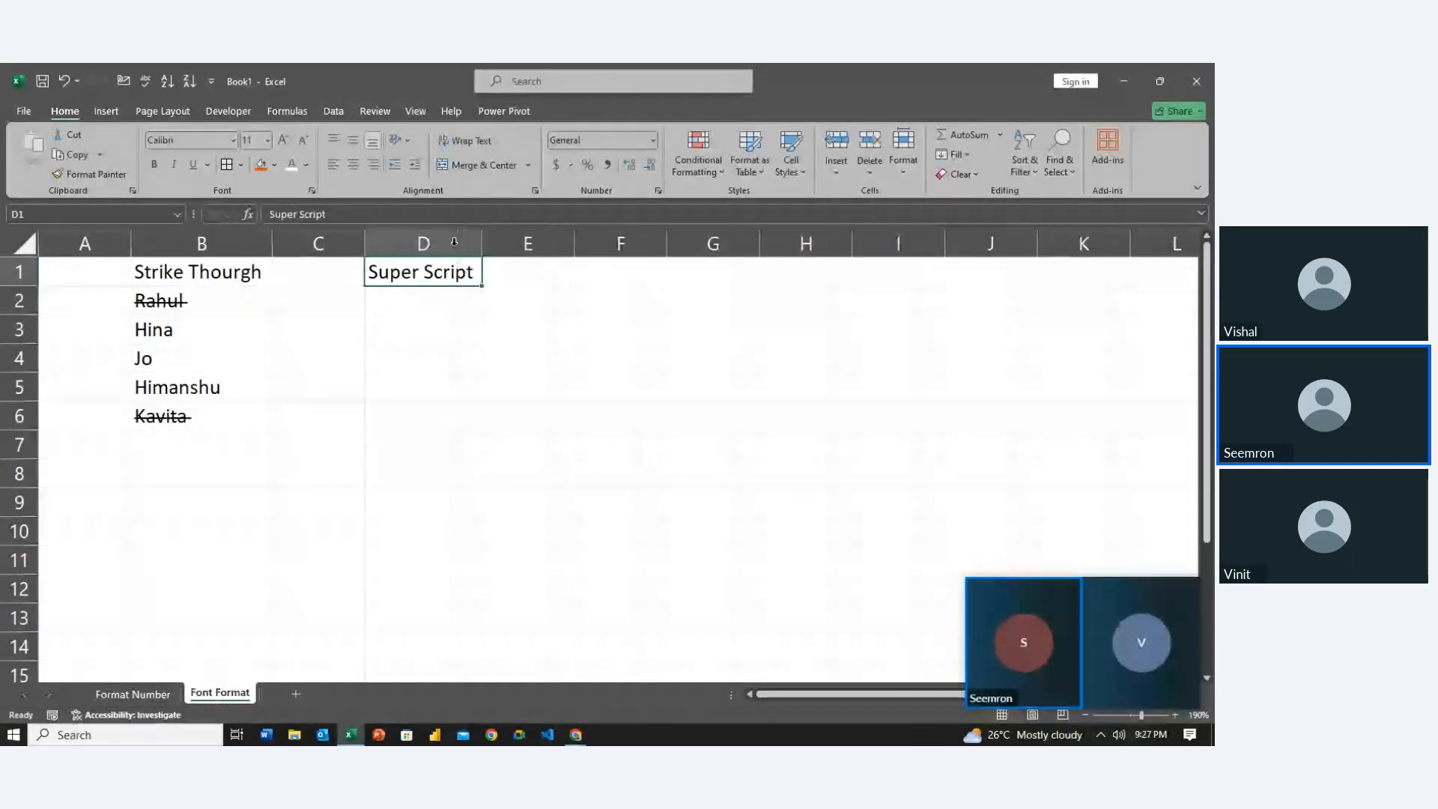
Enter 12th in D2 and 10th in D3, then select the 'th' of 12th
{"action": "double_click", "coordinate": [434, 296]}
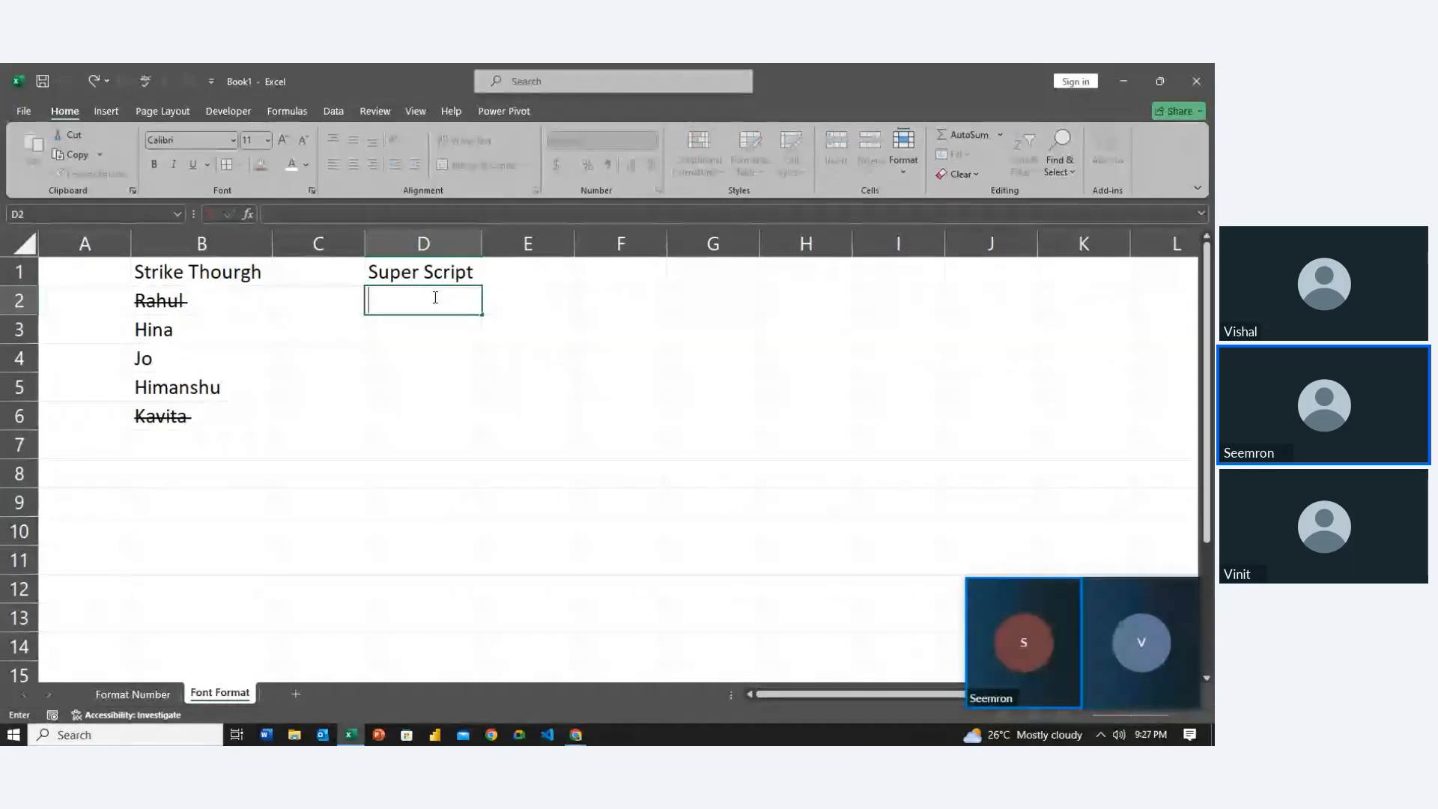
{"action": "type", "text": "12th"}
{"action": "key", "text": "Return"}
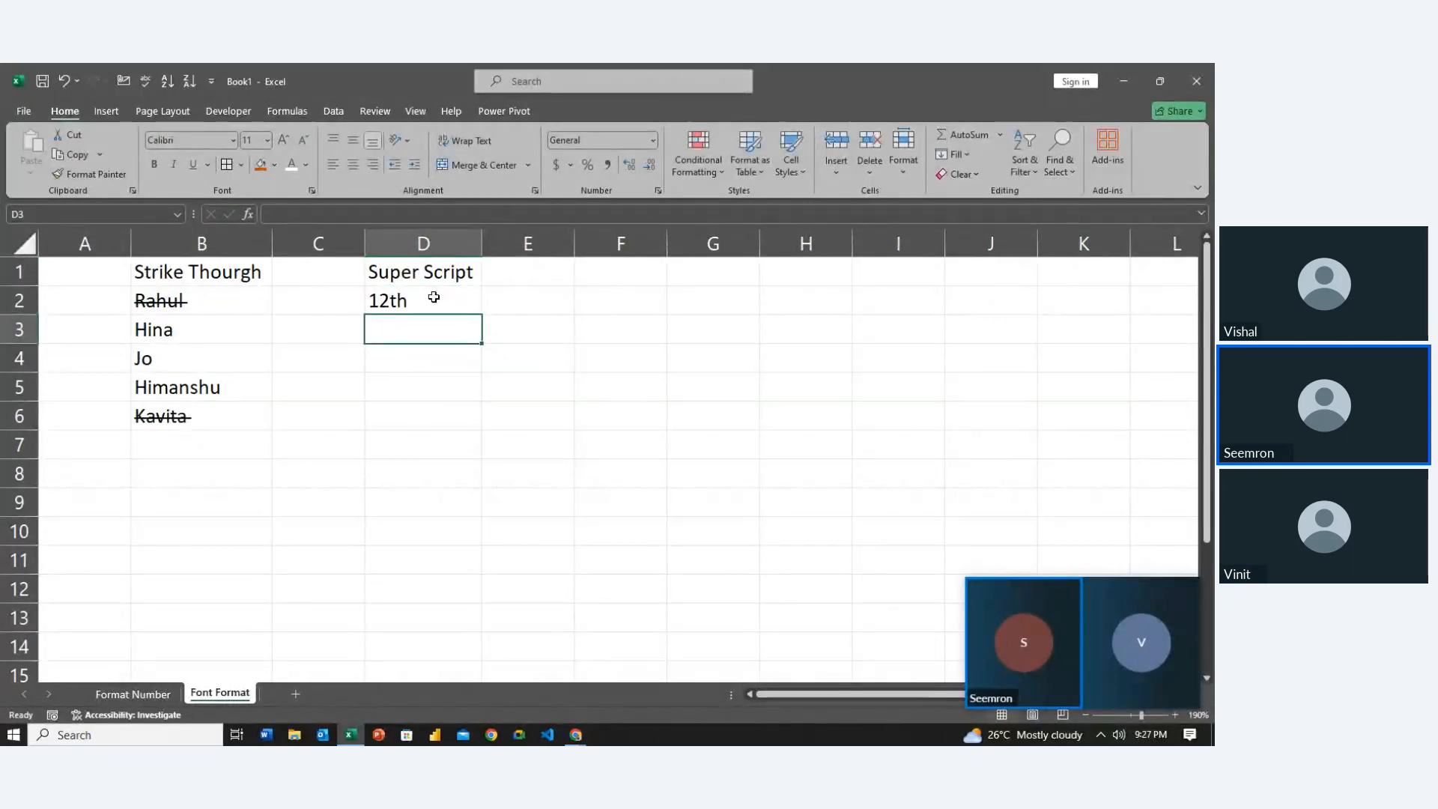
{"action": "type", "text": "10"}
{"action": "key", "text": "Return"}
{"action": "key", "text": "Up"}
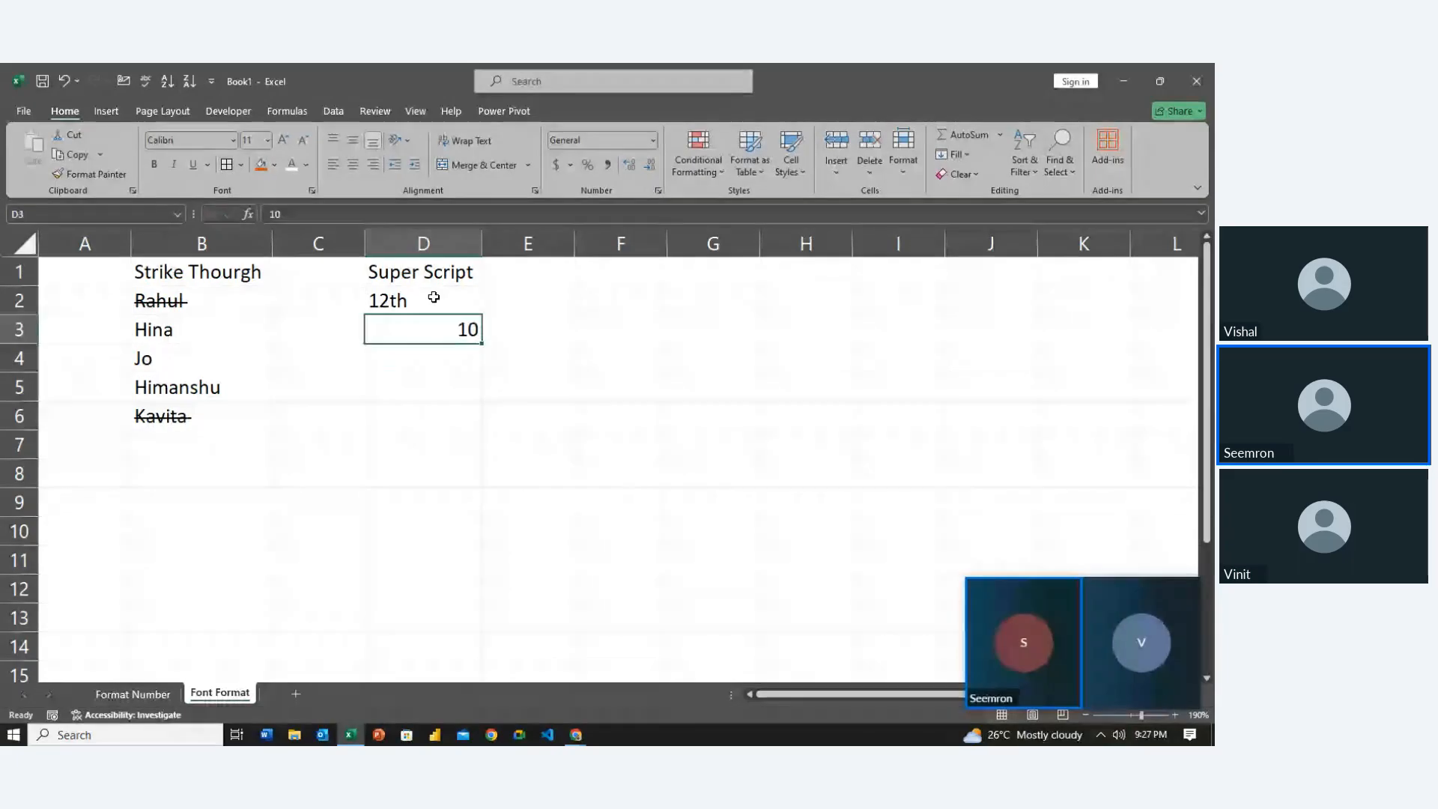
{"action": "key", "text": "F2"}
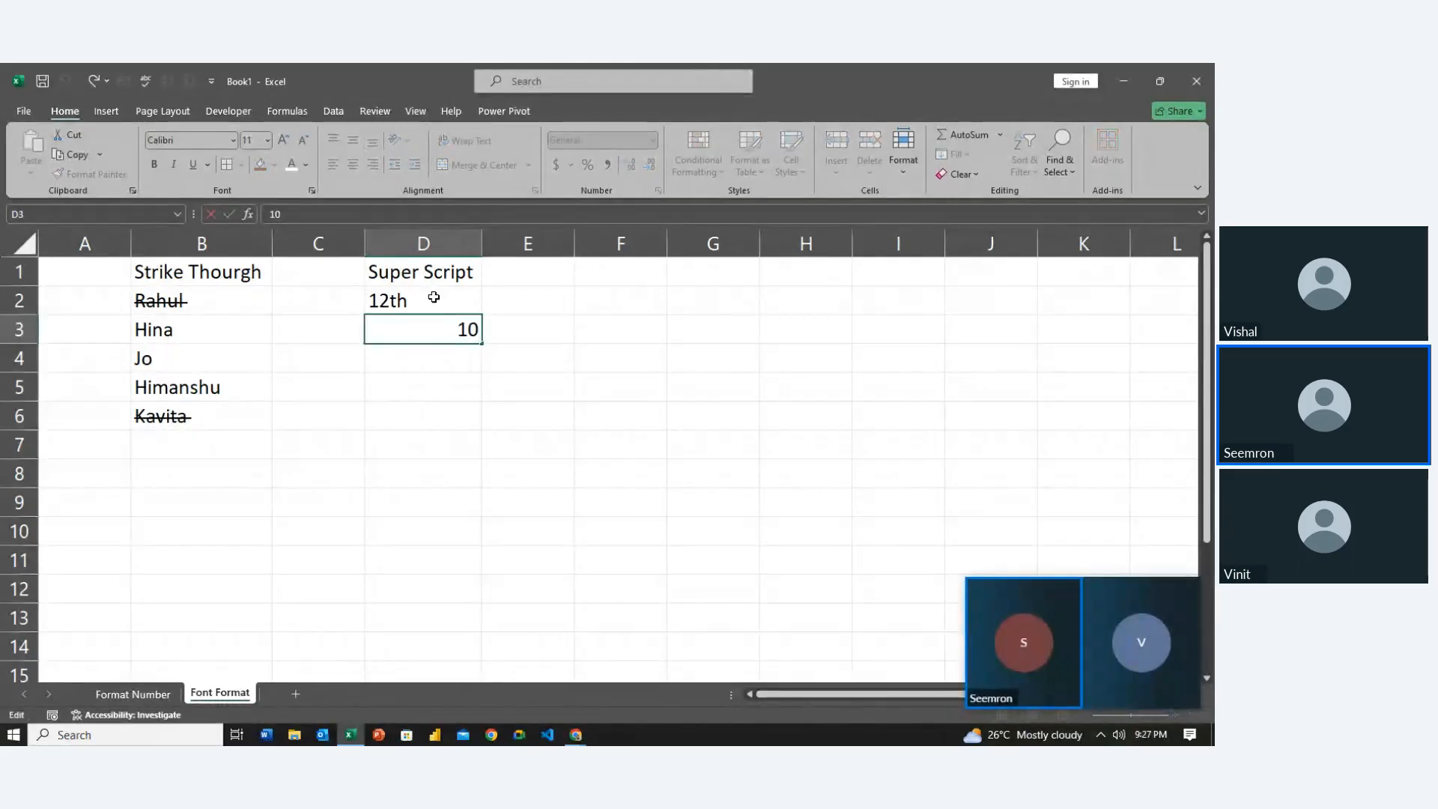
{"action": "type", "text": "th"}
{"action": "key", "text": "Return"}
{"action": "key", "text": "Up"}
{"action": "key", "text": "Up"}
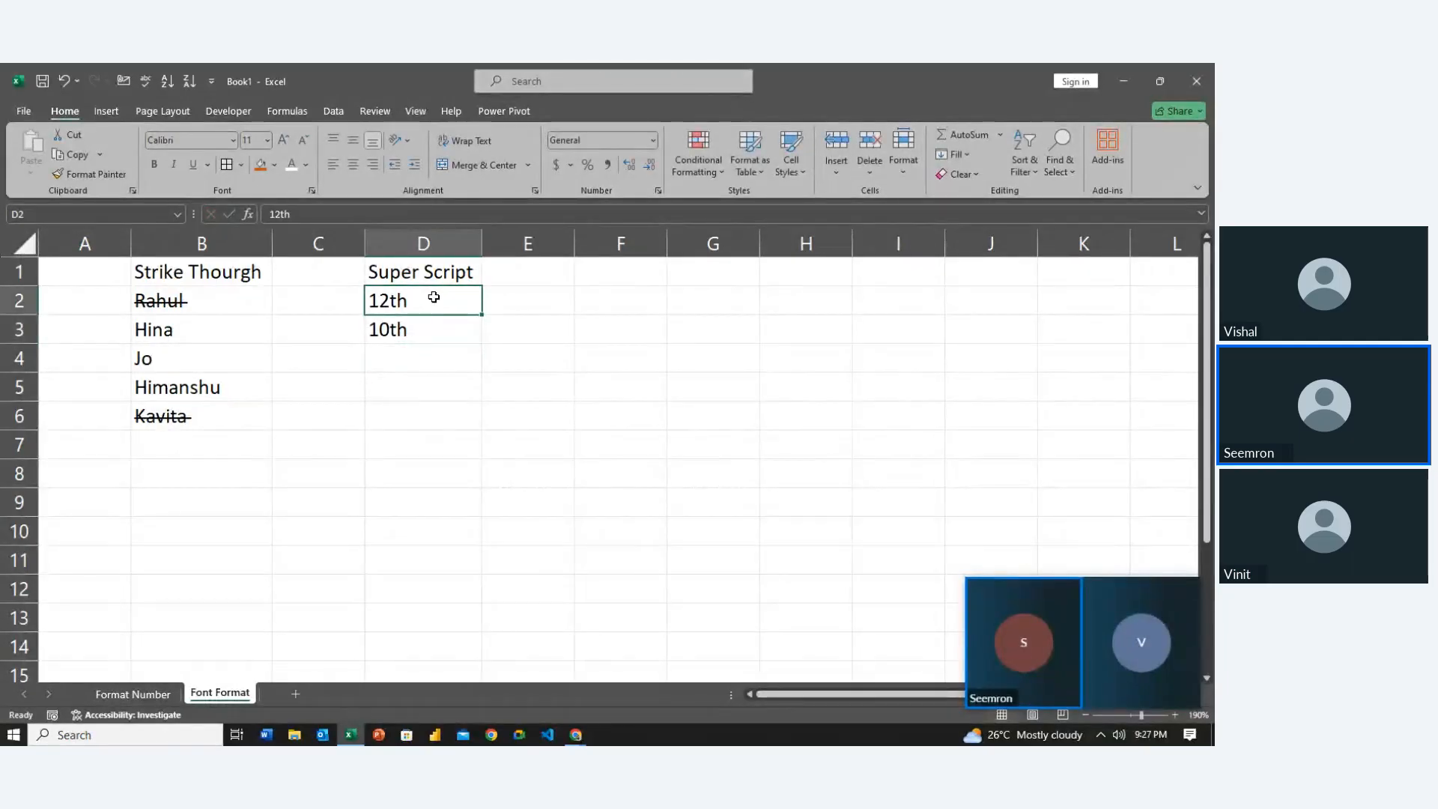
{"action": "key", "text": "F2"}
{"action": "key", "text": "shift+Left"}
{"action": "key", "text": "shift+Left"}
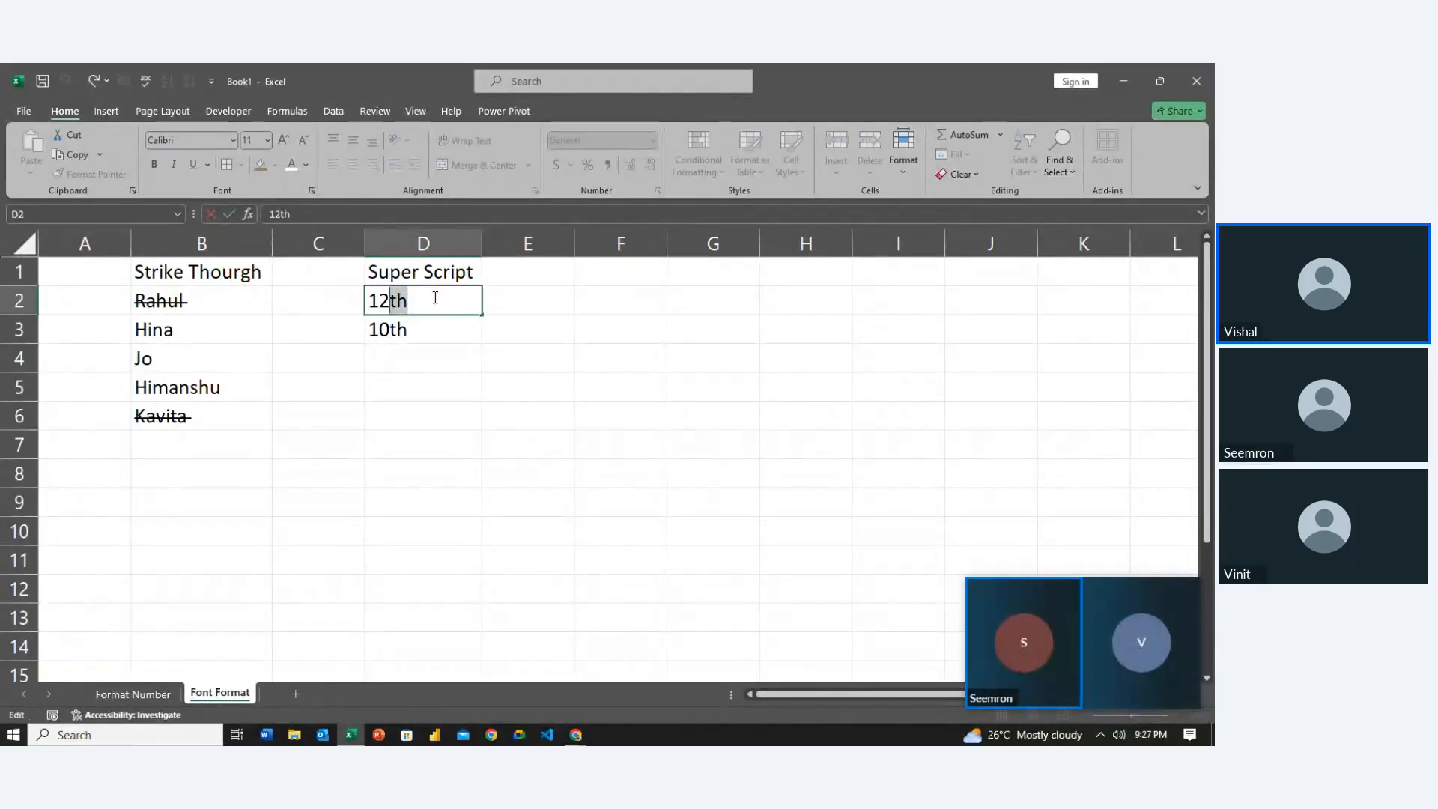
Make the 'th' suffix of 12th in D2 superscript
{"action": "key", "text": "ctrl+1"}
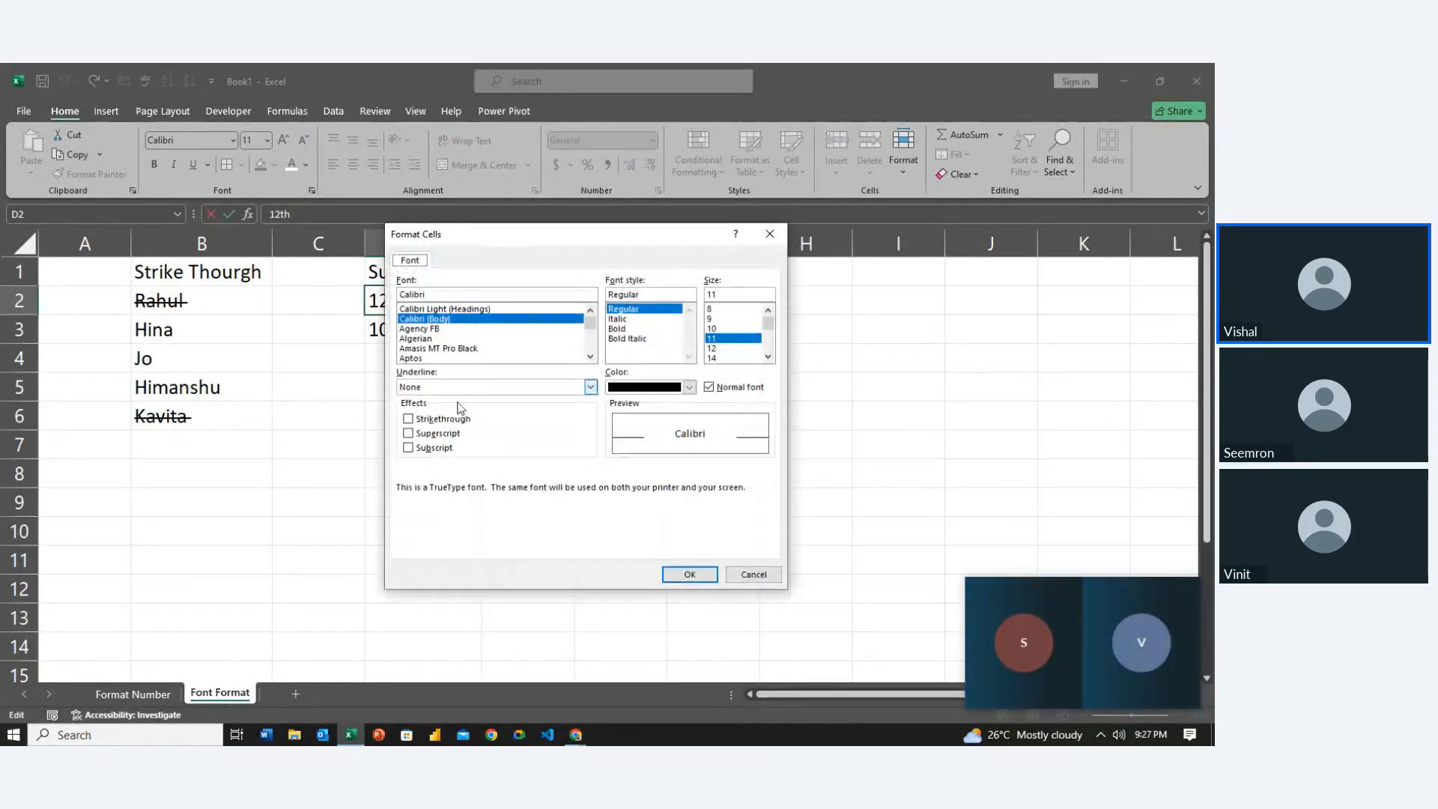
{"action": "left_click", "coordinate": [437, 433]}
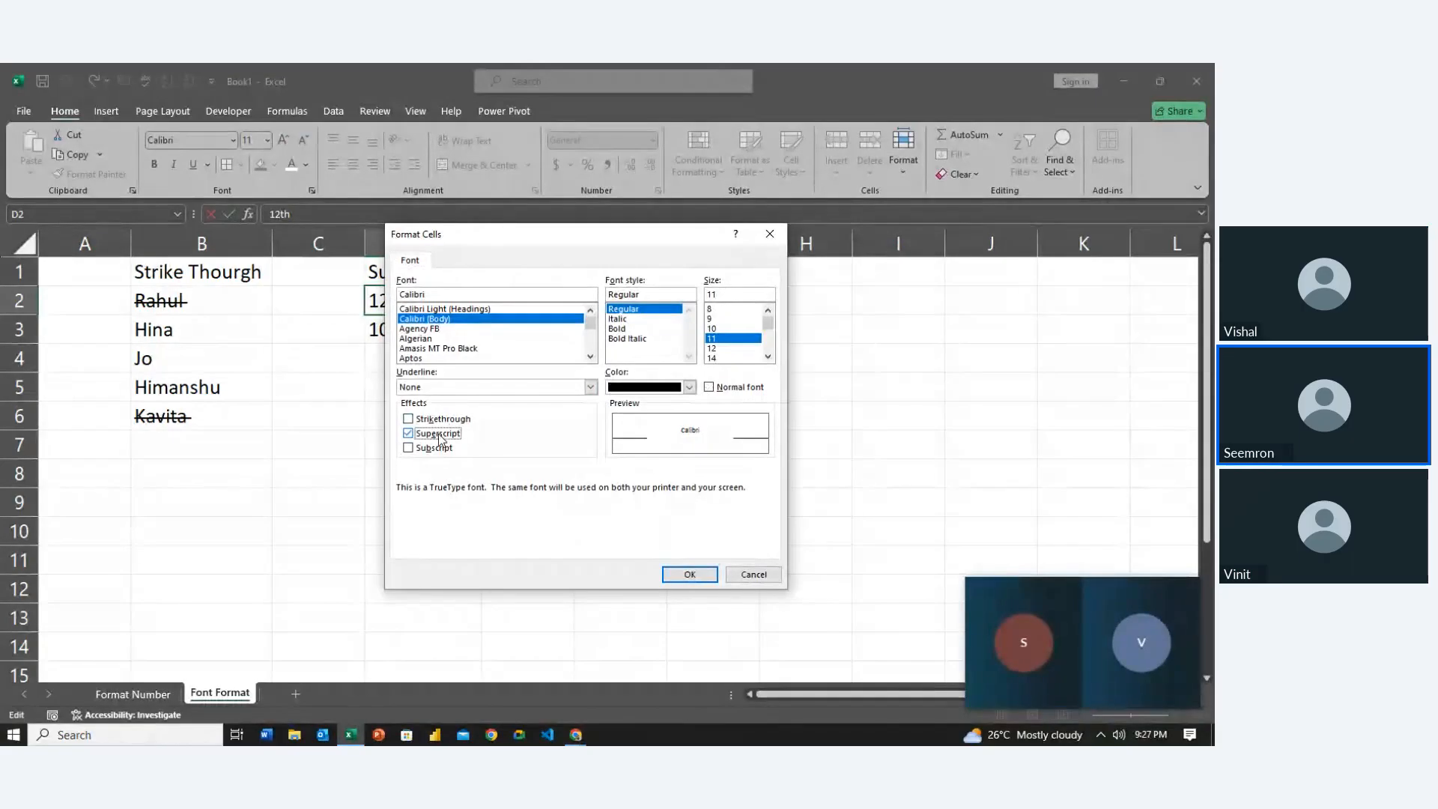
{"action": "left_click", "coordinate": [689, 574]}
{"action": "left_click", "coordinate": [430, 475]}
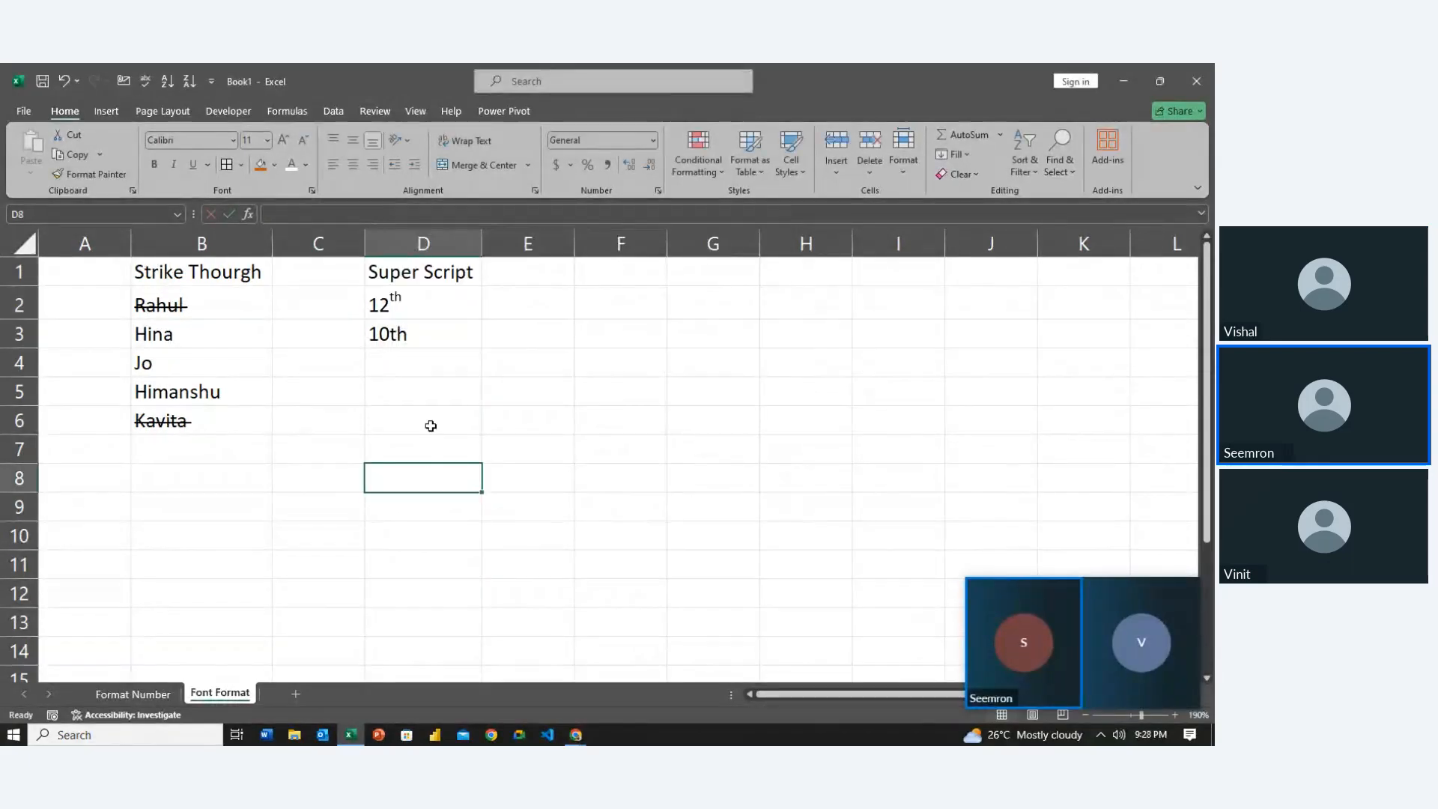
Make the 'th' suffix of 10th in D3 superscript as well, and check both cells
{"action": "double_click", "coordinate": [425, 330]}
{"action": "key", "text": "shift+Left"}
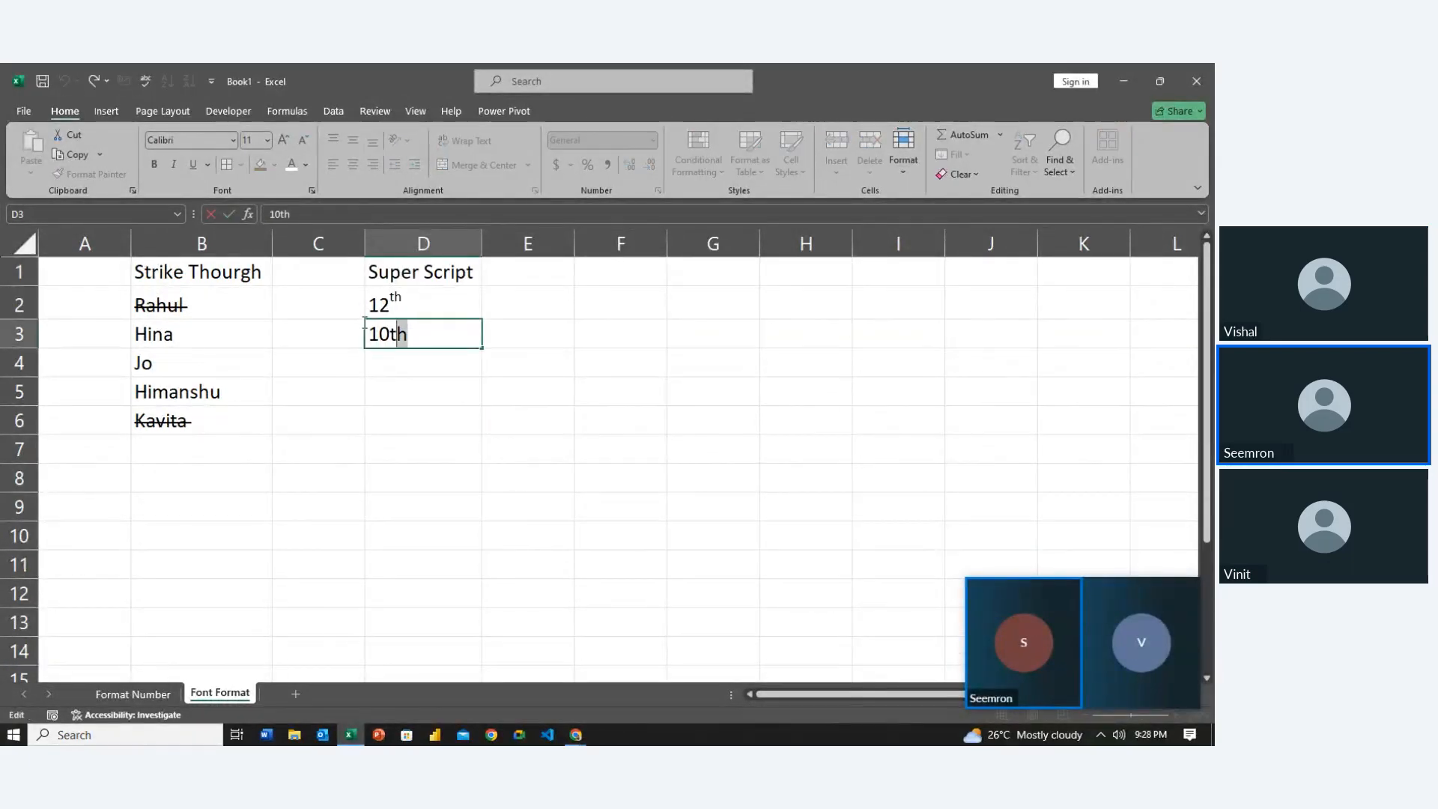
{"action": "left_click_drag", "start_coordinate": [365, 327], "coordinate": [393, 334]}
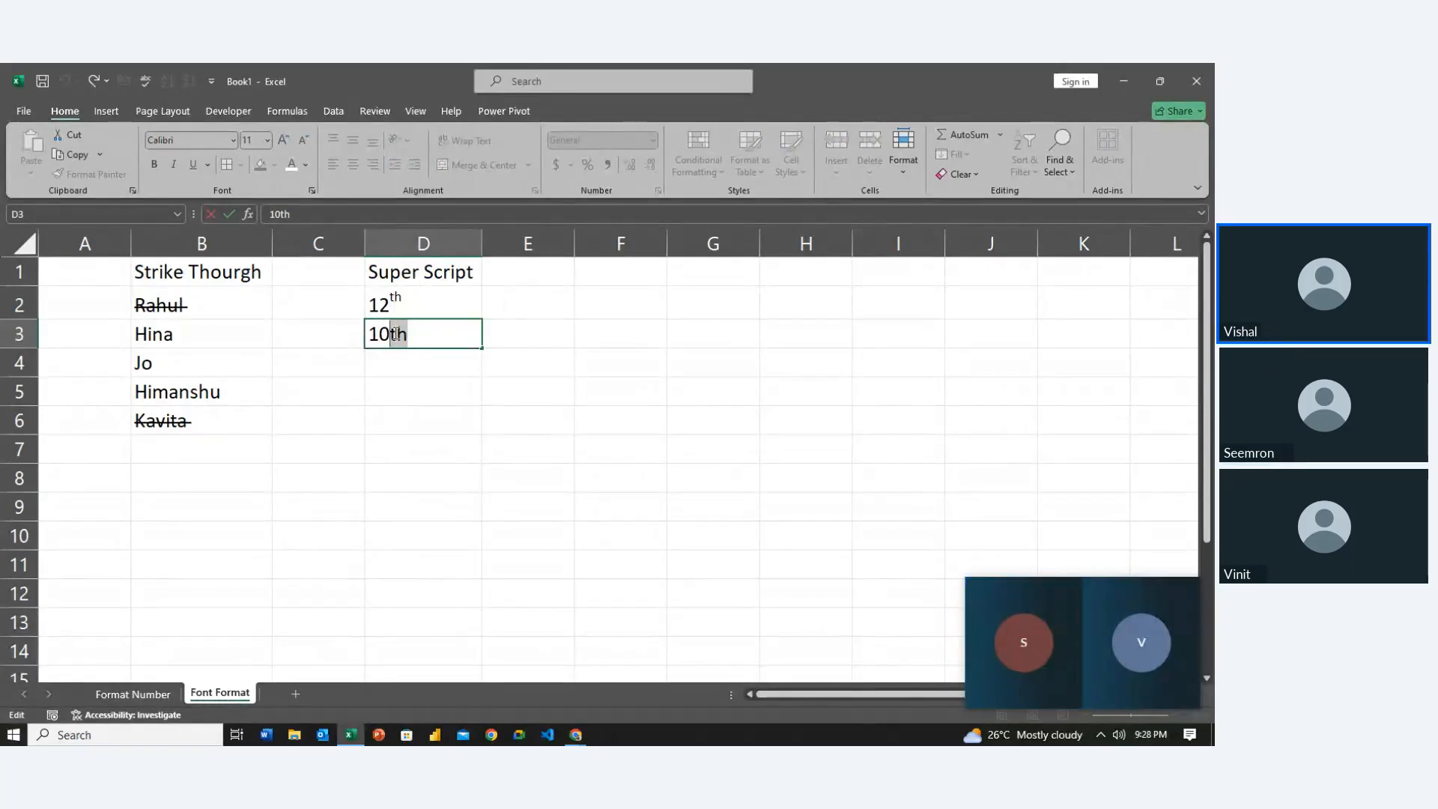
{"action": "key", "text": "ctrl+1"}
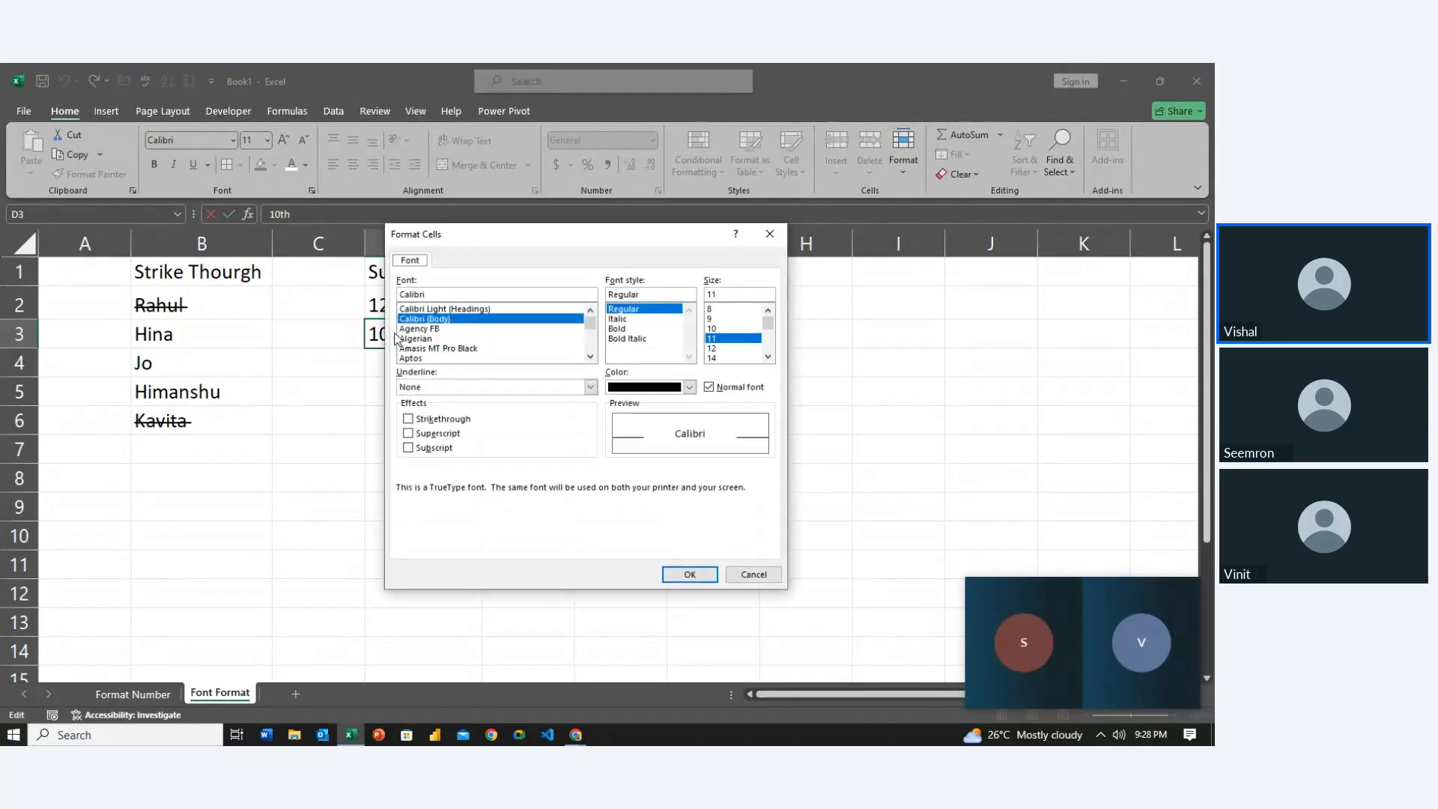
{"action": "left_click", "coordinate": [448, 435]}
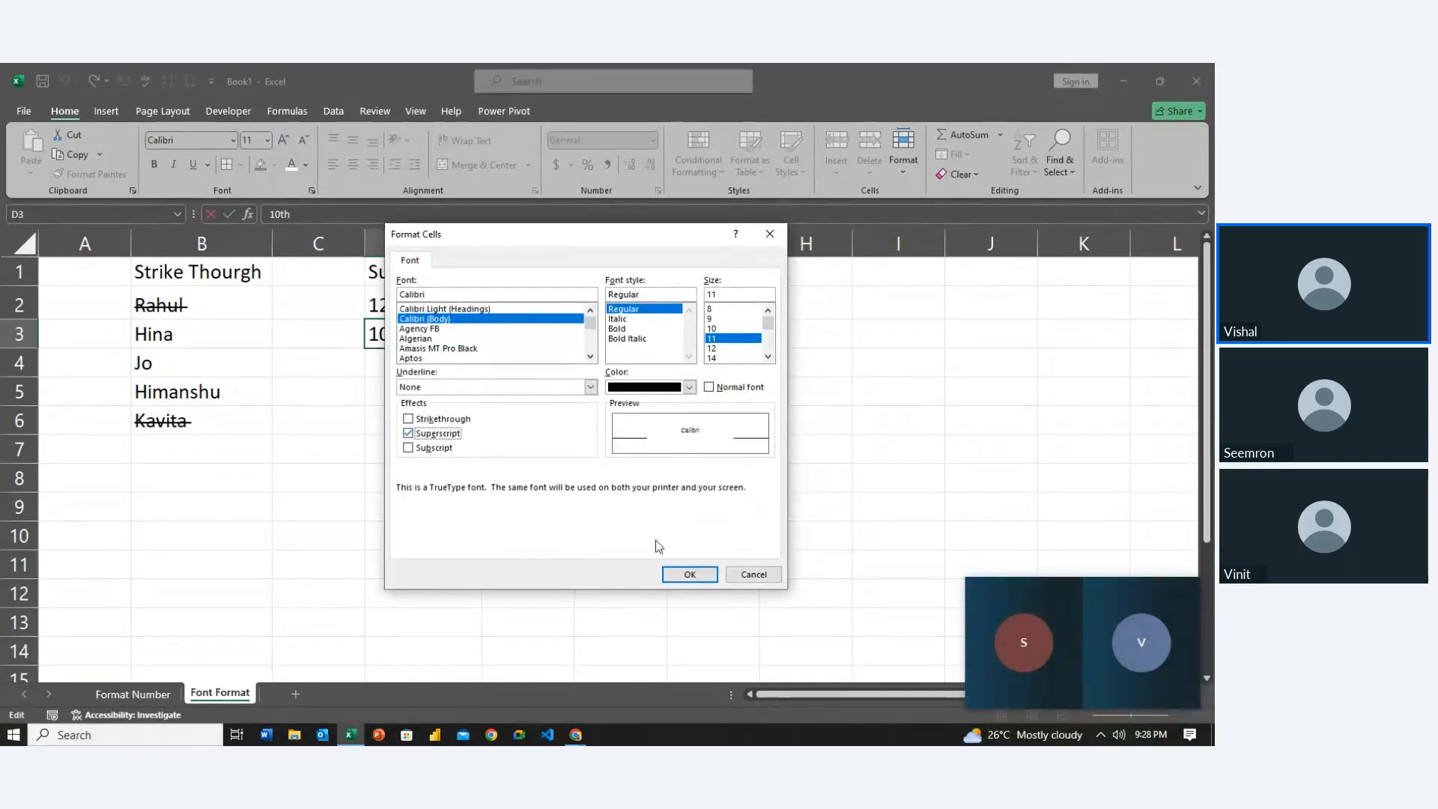
{"action": "left_click", "coordinate": [690, 575]}
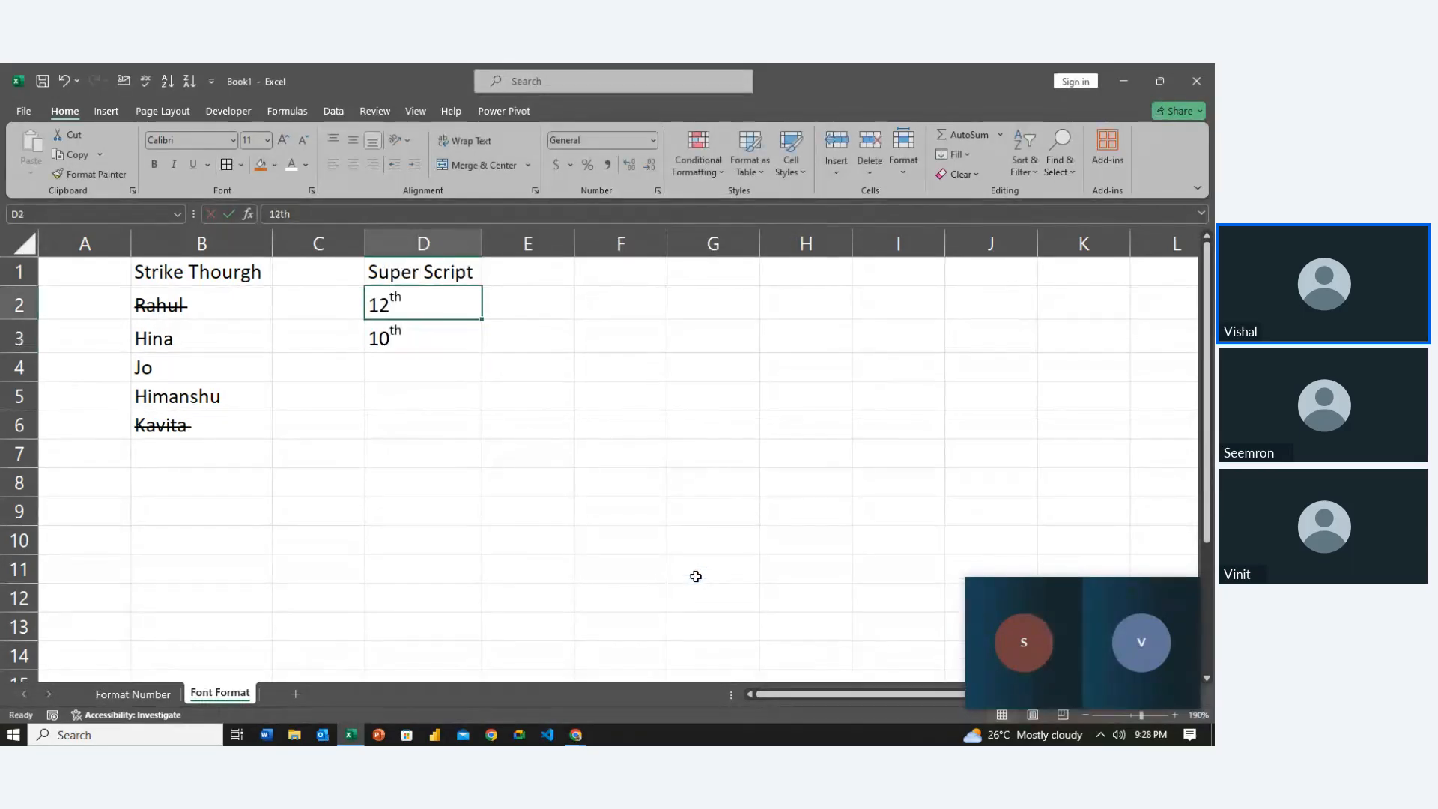
{"action": "key", "text": "Down"}
{"action": "key", "text": "Down"}
{"action": "key", "text": "Up"}
{"action": "key", "text": "Up"}
{"action": "key", "text": "Down"}
{"action": "key", "text": "Up"}
{"action": "key", "text": "Down"}
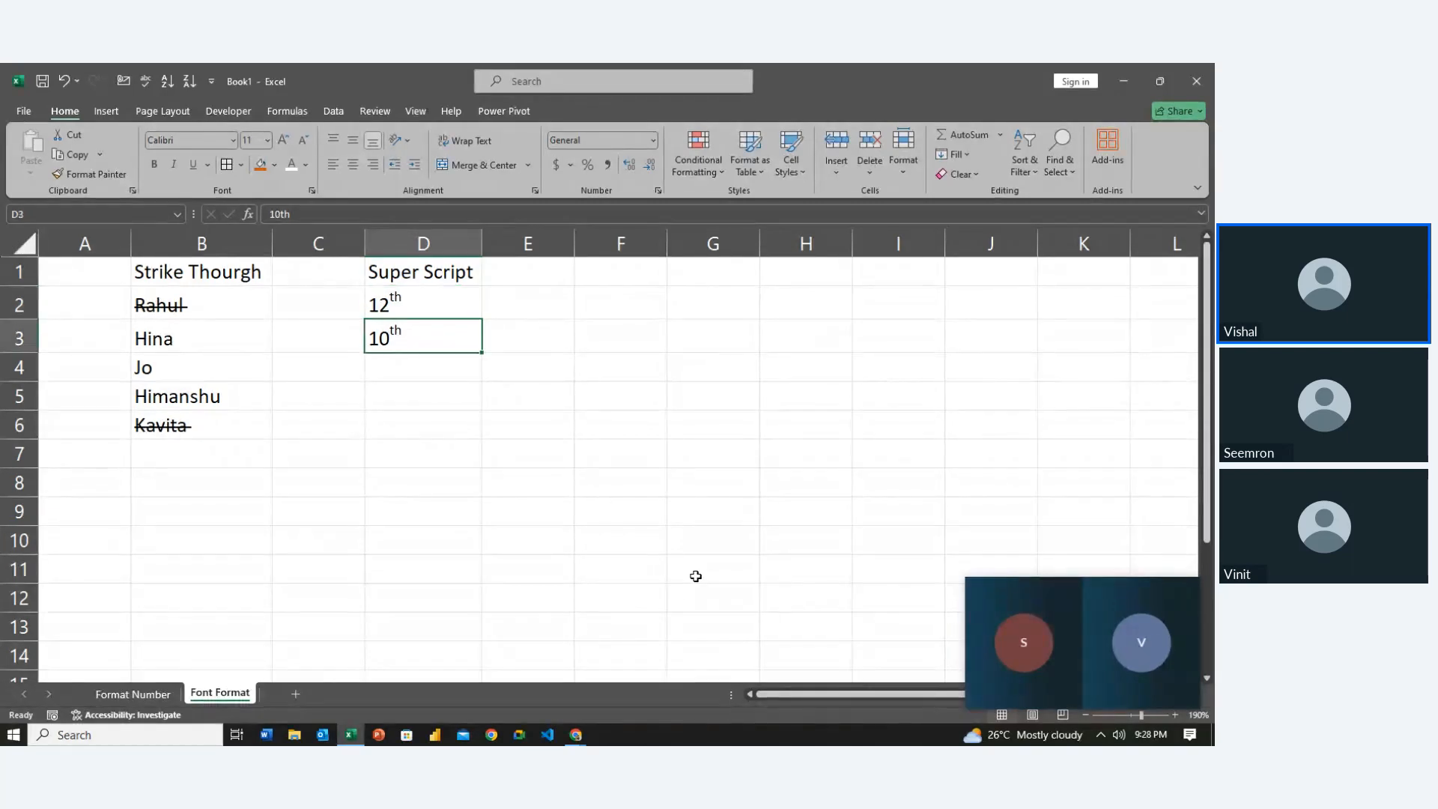
{"action": "key", "text": "Down"}
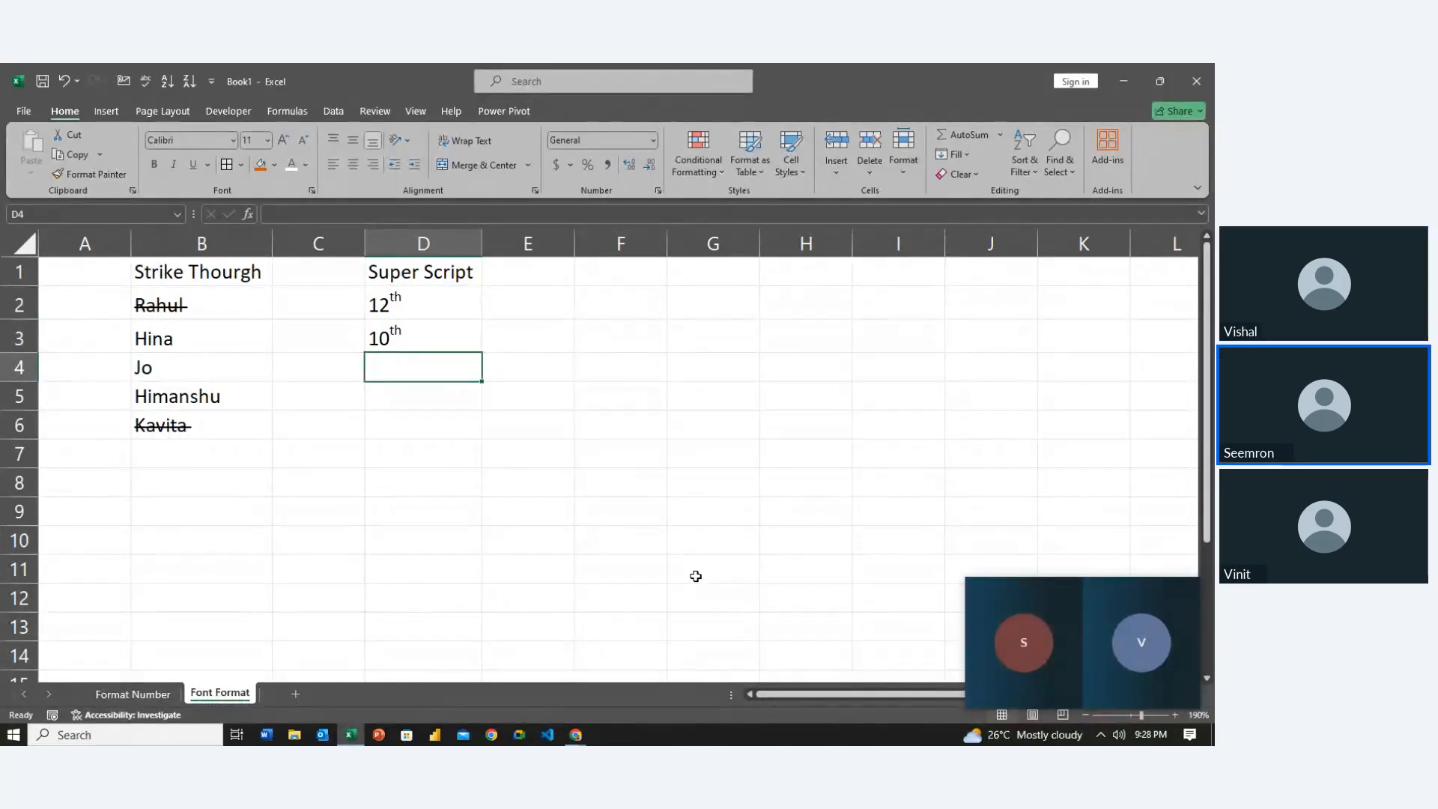
Enter 10^2 in D4, then edit it down to 102
{"action": "type", "text": "10^2"}
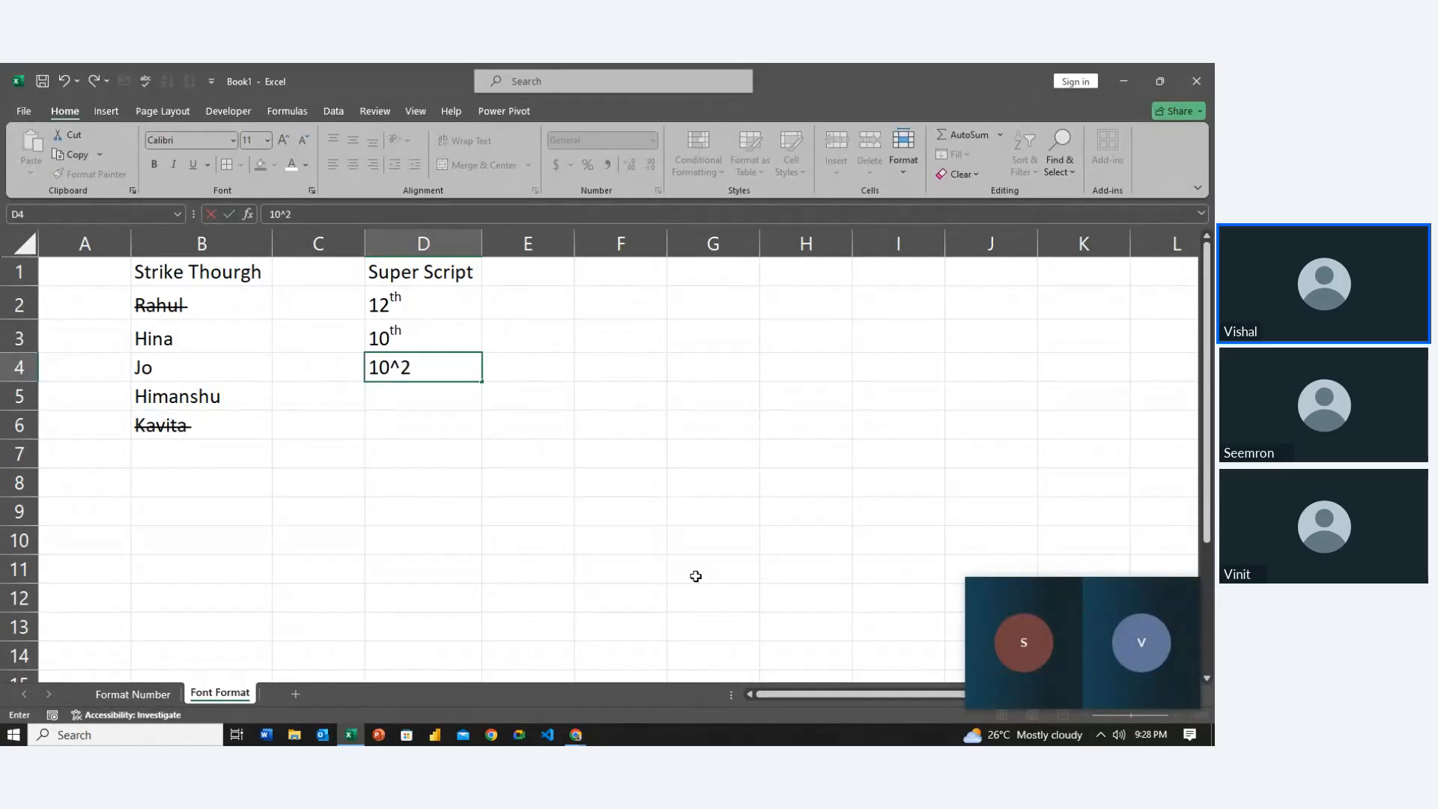
{"action": "key", "text": "Return"}
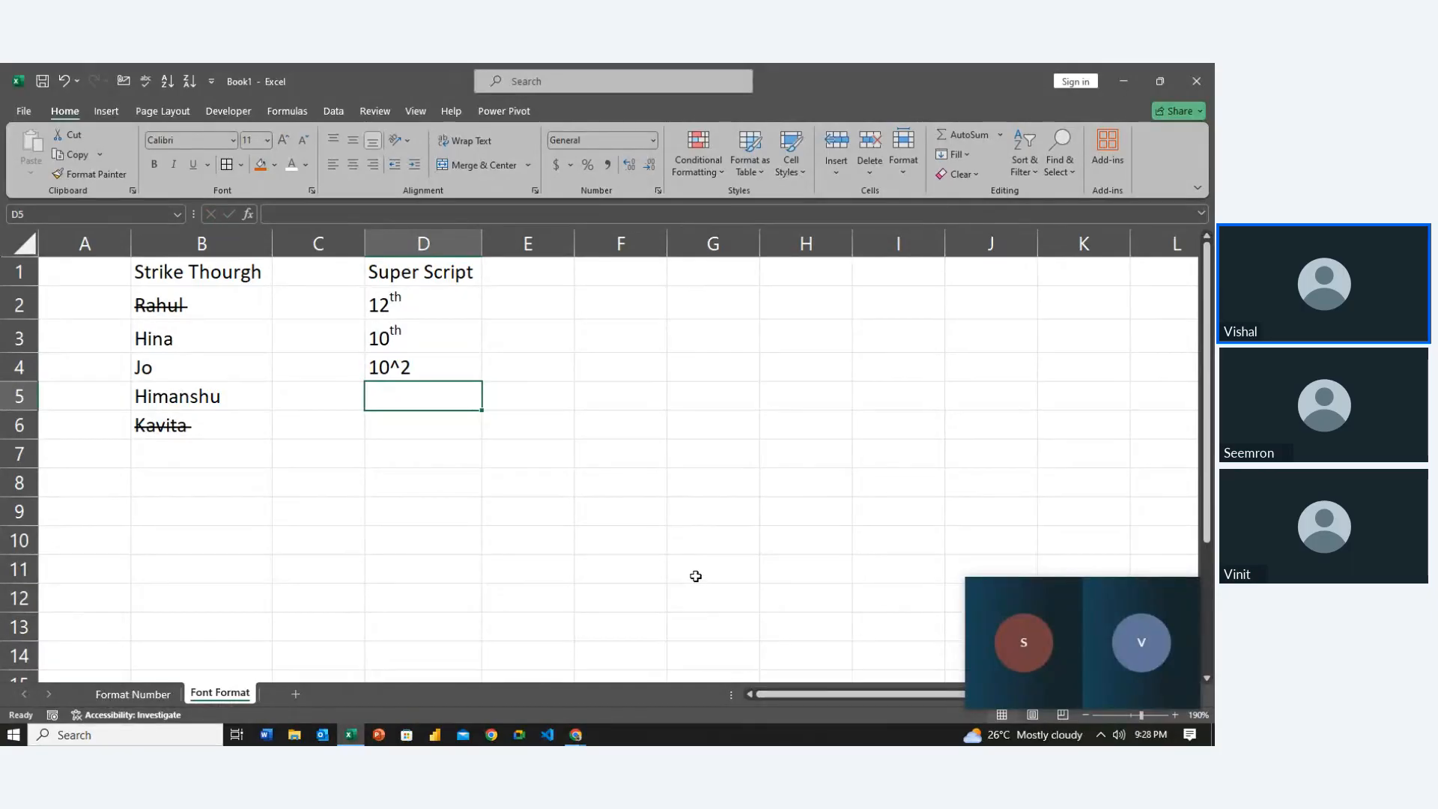
{"action": "key", "text": "Left"}
{"action": "key", "text": "Up"}
{"action": "key", "text": "Right"}
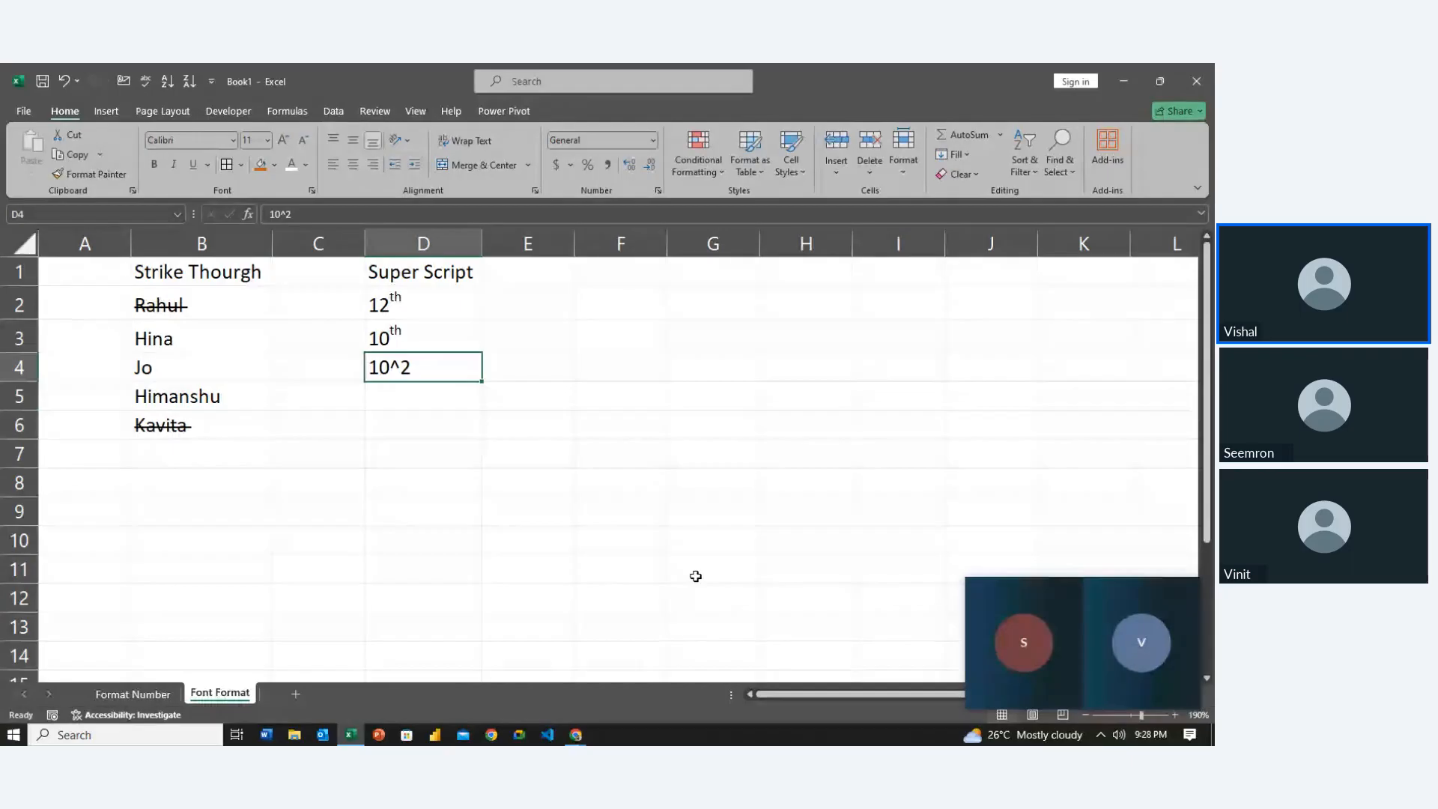
{"action": "key", "text": "F2"}
{"action": "key", "text": "BackSpace"}
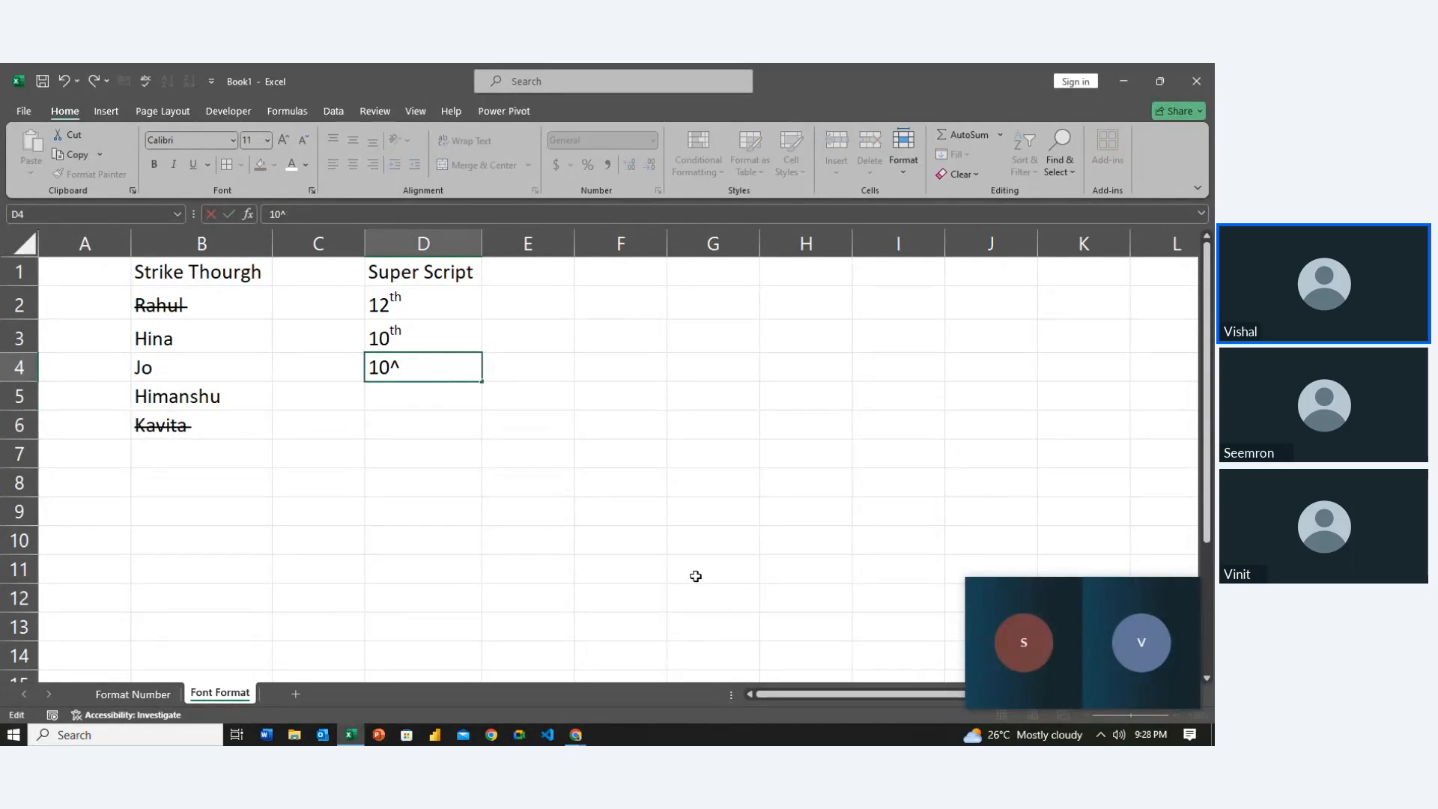
Apply superscript to the final 2 of 102 in D4 and commit the entry
{"action": "key", "text": "shift+Left"}
{"action": "key", "text": "ctrl+1"}
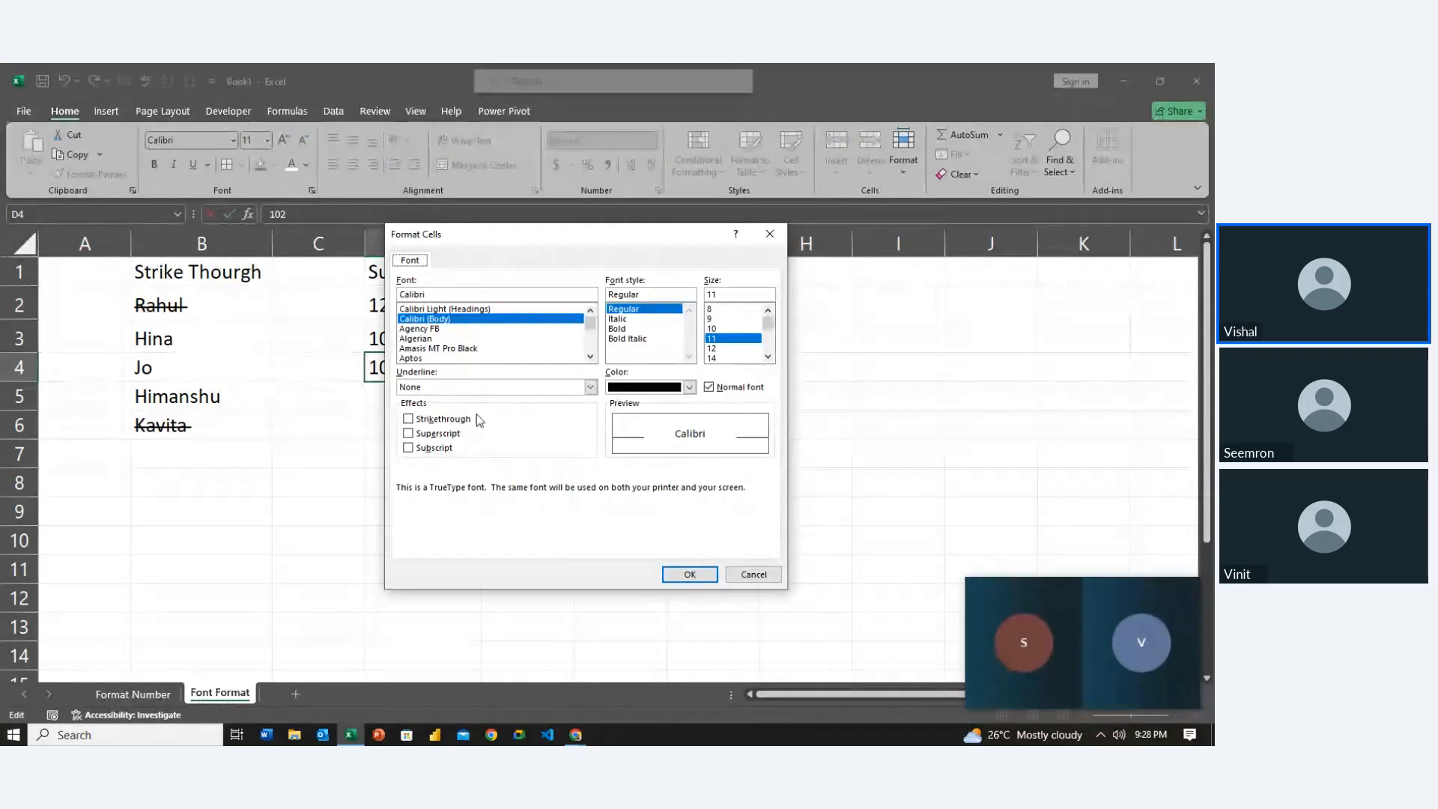
{"action": "left_click", "coordinate": [446, 435]}
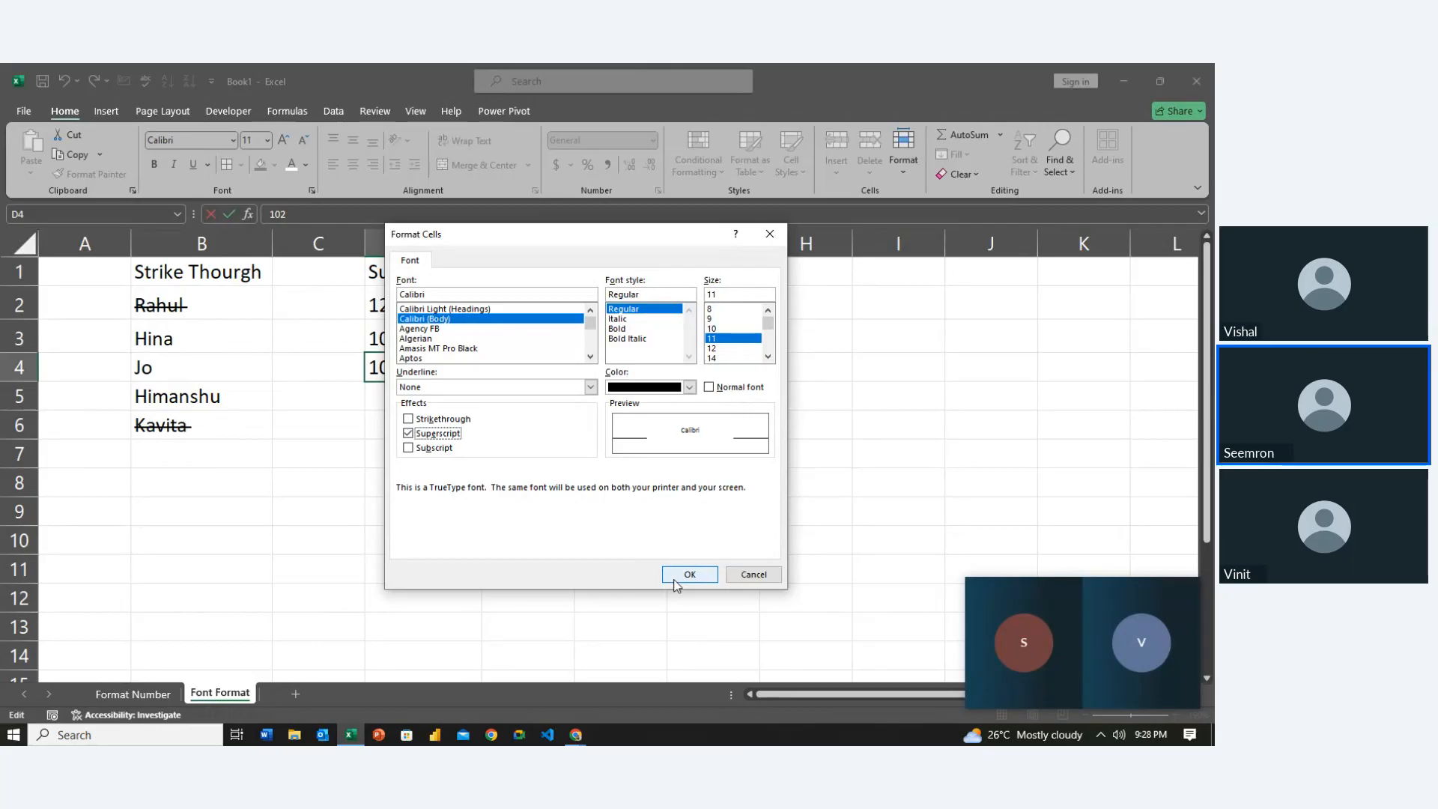
{"action": "left_click", "coordinate": [683, 575]}
{"action": "left_click", "coordinate": [501, 506]}
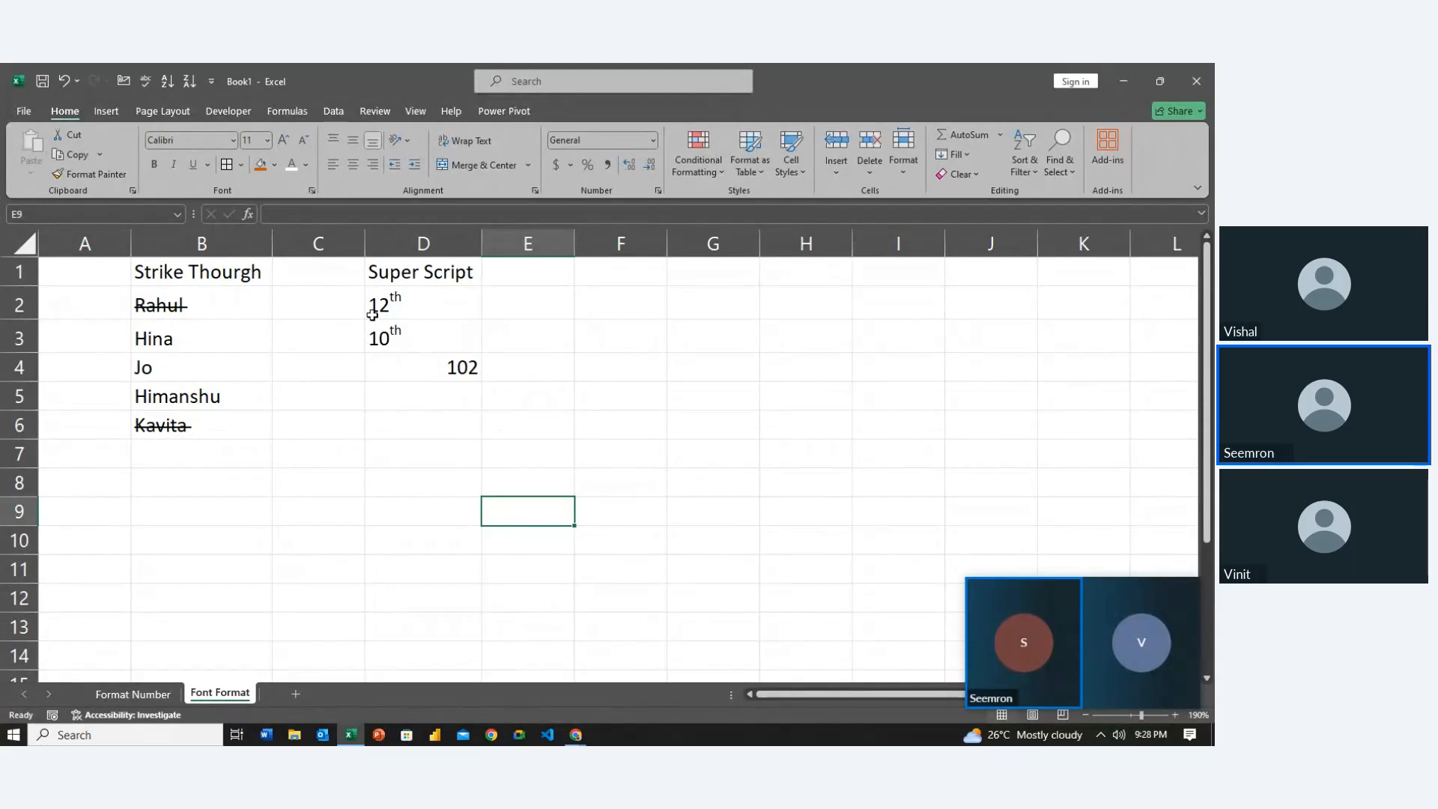
{"action": "left_click", "coordinate": [461, 370]}
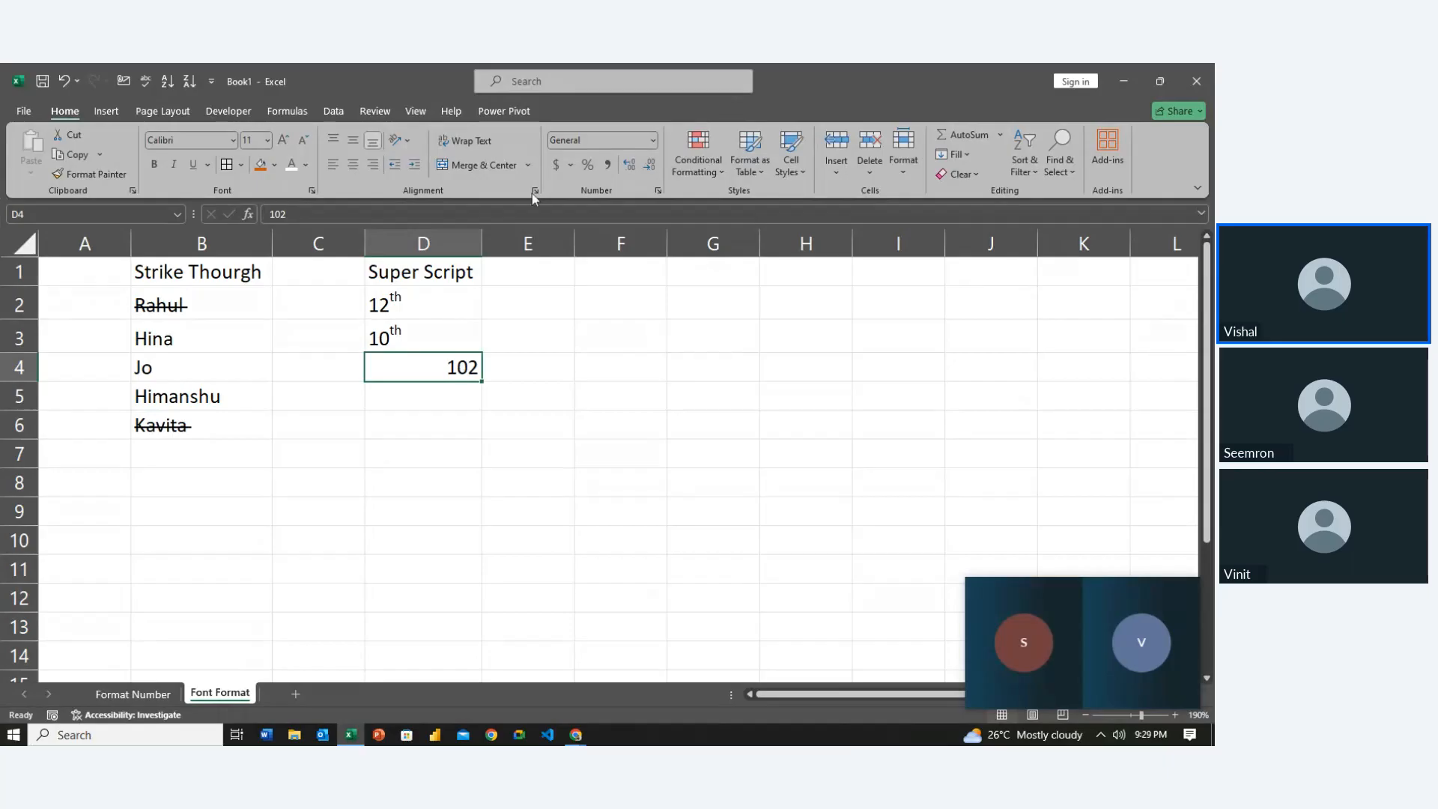
Format D4 as Text and superscript its final 2 so it reads 10²
{"action": "left_click", "coordinate": [649, 143]}
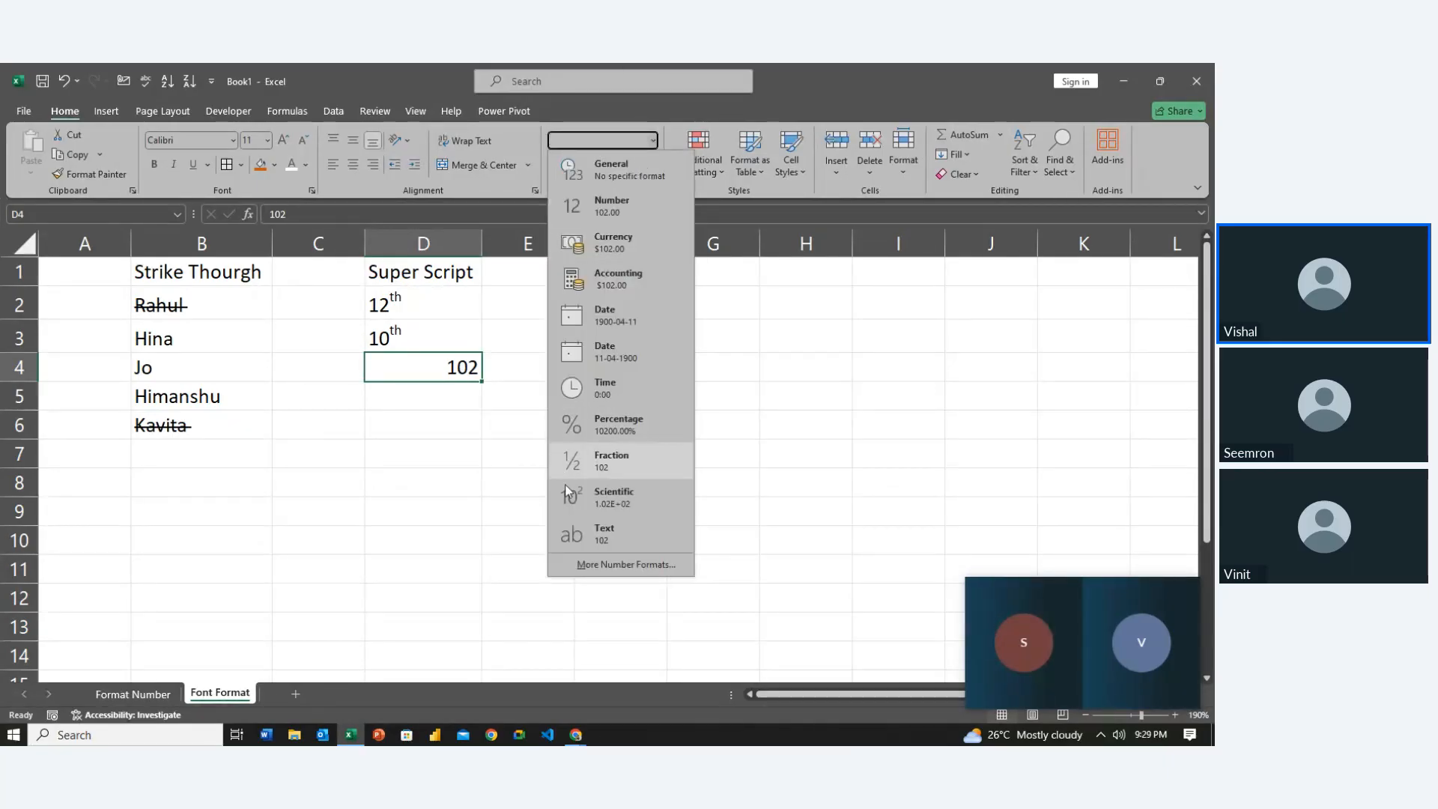
{"action": "left_click", "coordinate": [586, 535]}
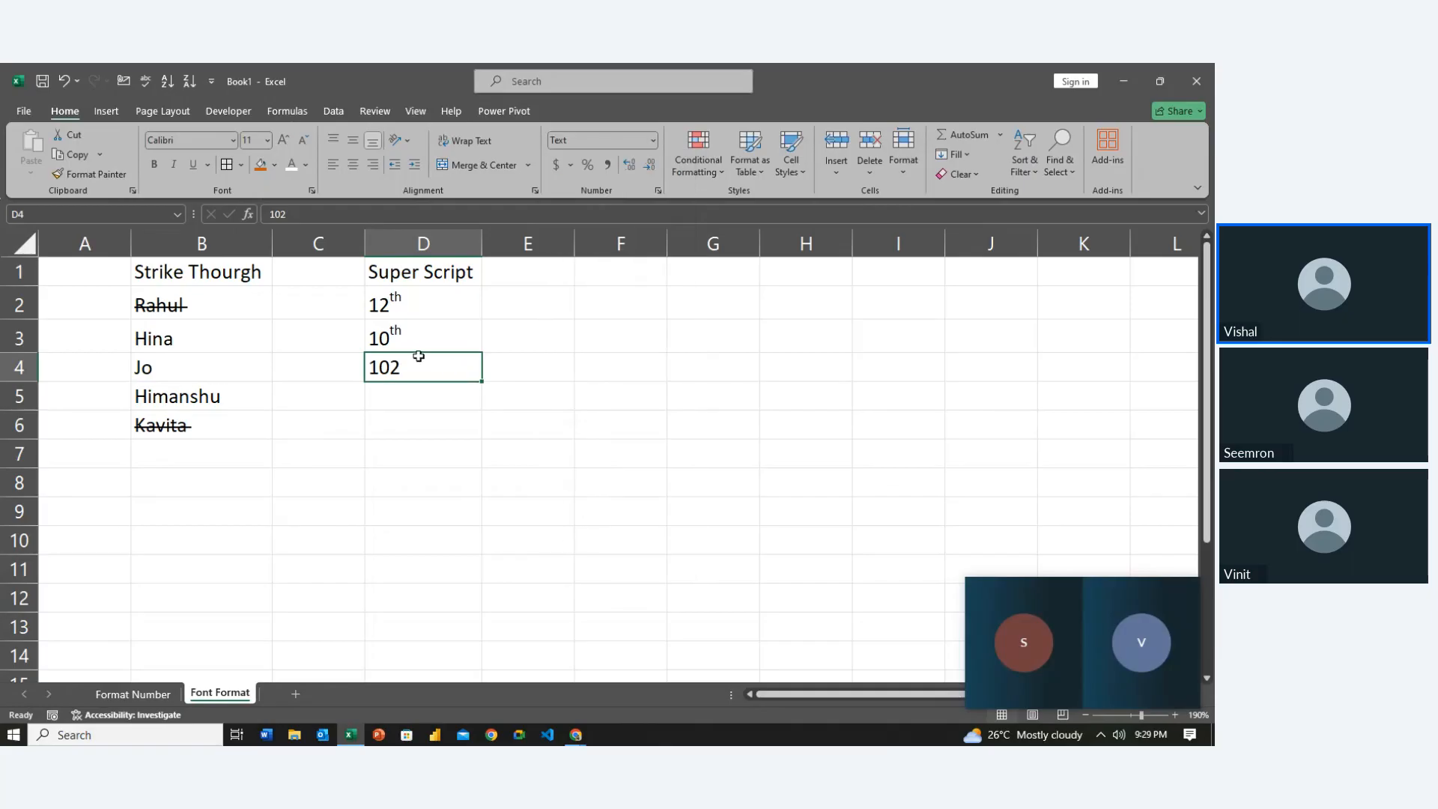
{"action": "double_click", "coordinate": [422, 358]}
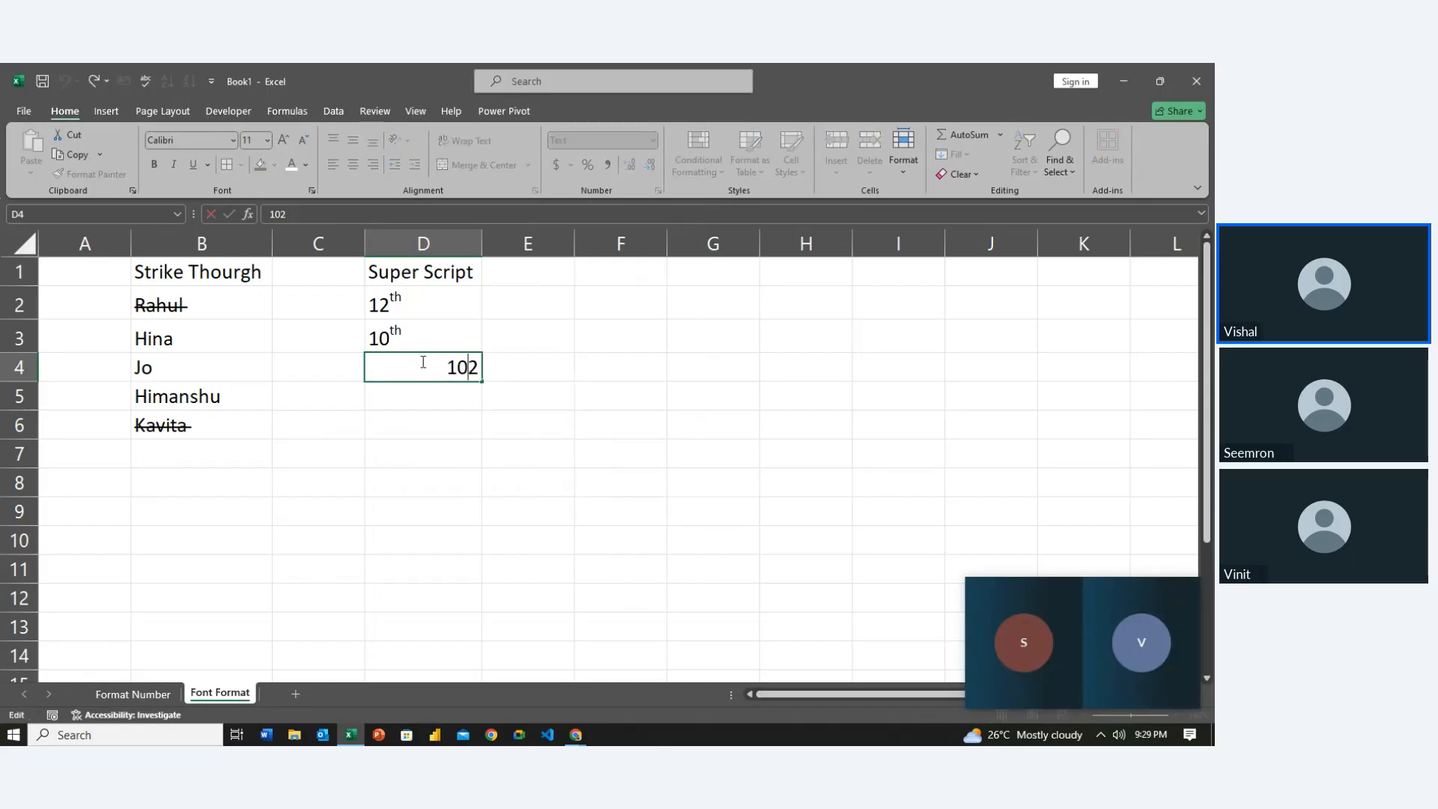
{"action": "key", "text": "shift+Right"}
{"action": "key", "text": "ctrl+1"}
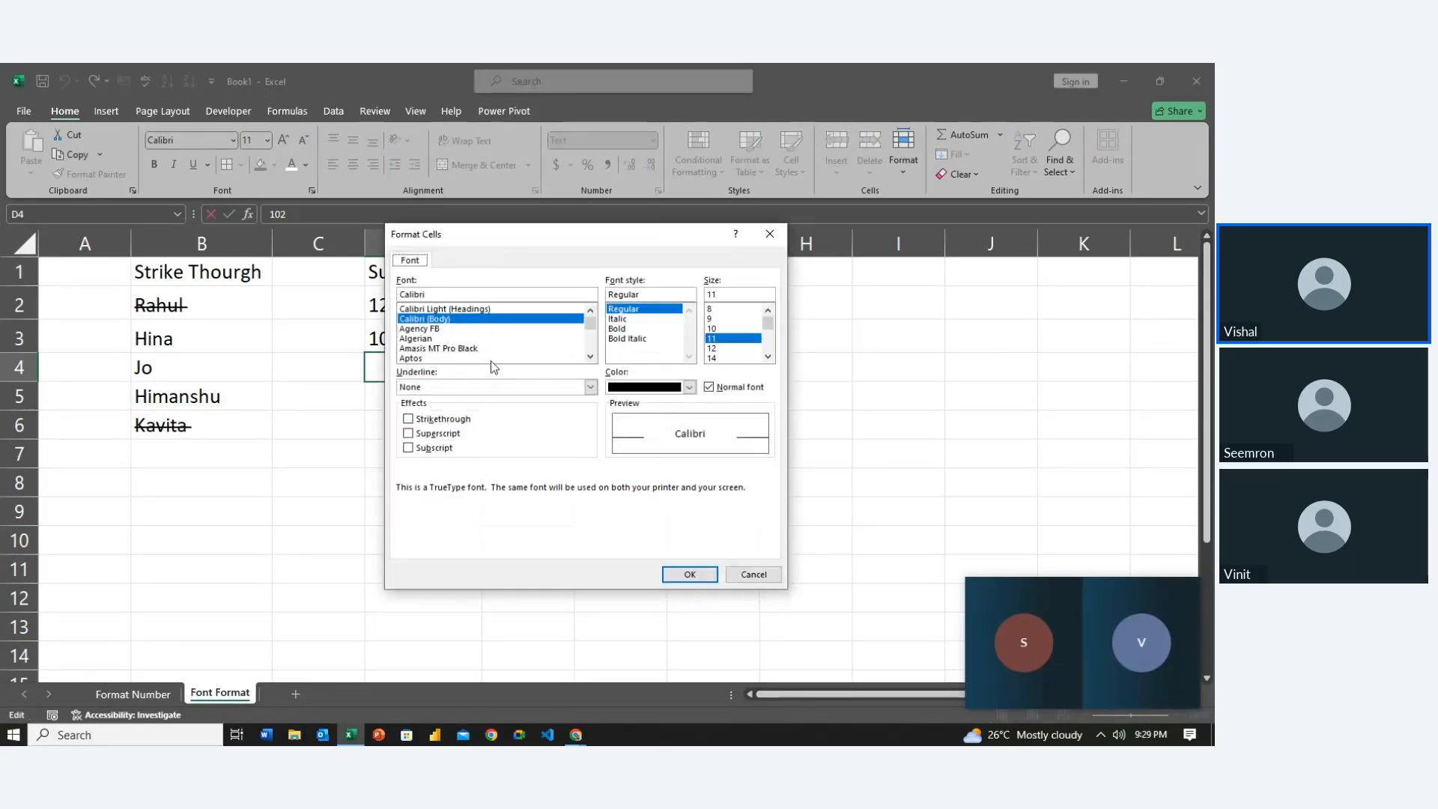
{"action": "left_click", "coordinate": [437, 434]}
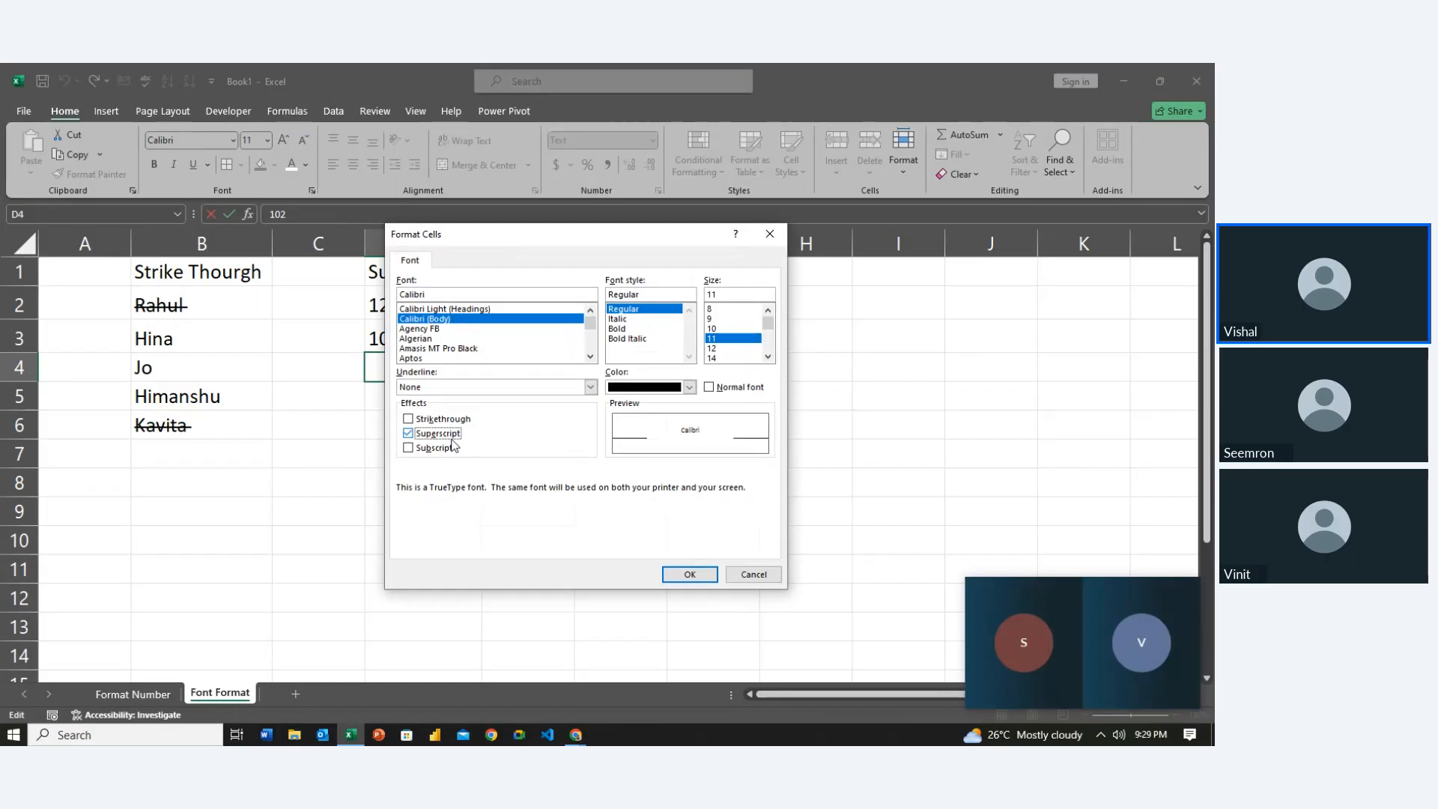
{"action": "left_click", "coordinate": [687, 575]}
{"action": "left_click", "coordinate": [687, 576]}
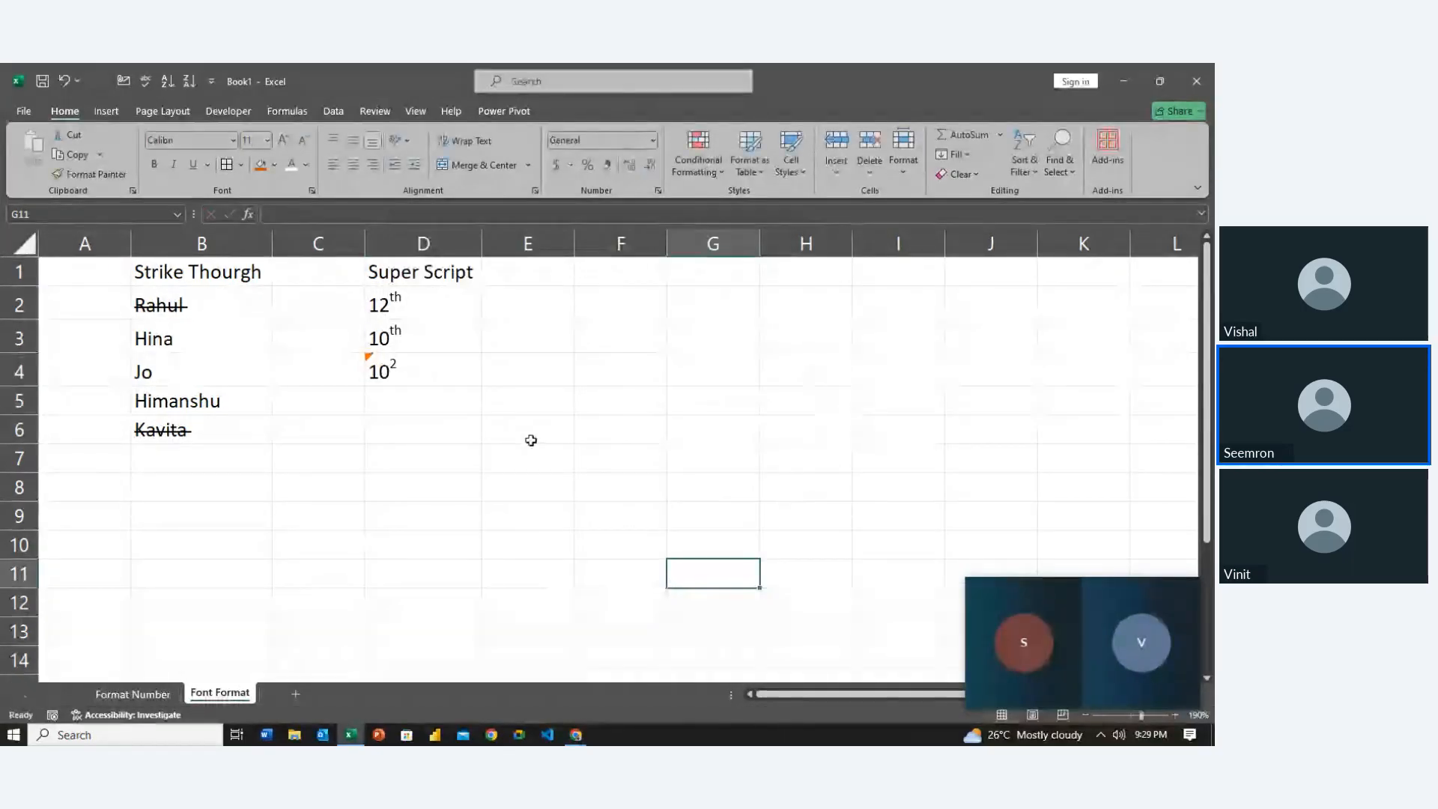
Ignore the number-stored-as-text error on cell D4
{"action": "left_click", "coordinate": [378, 370]}
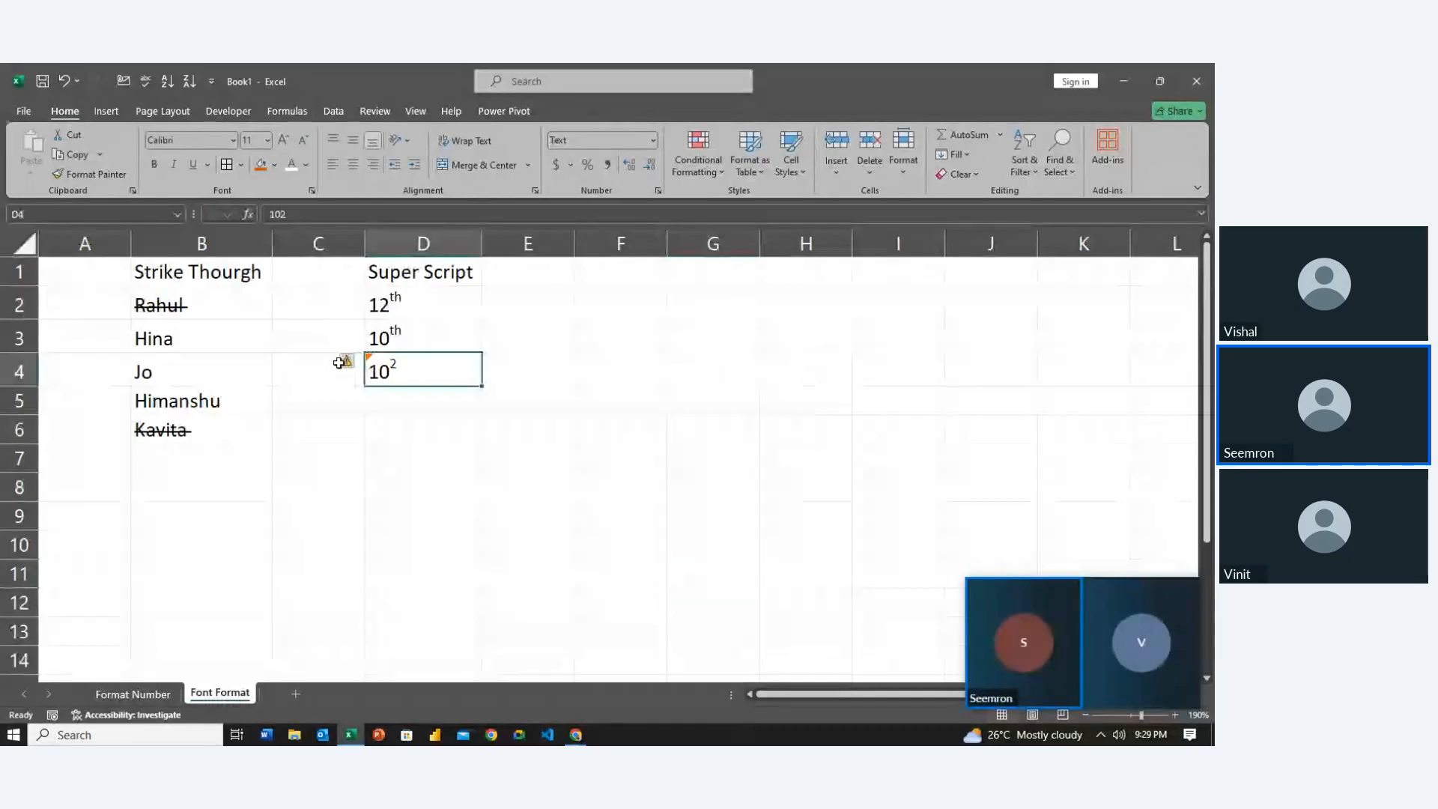
{"action": "left_click", "coordinate": [346, 362]}
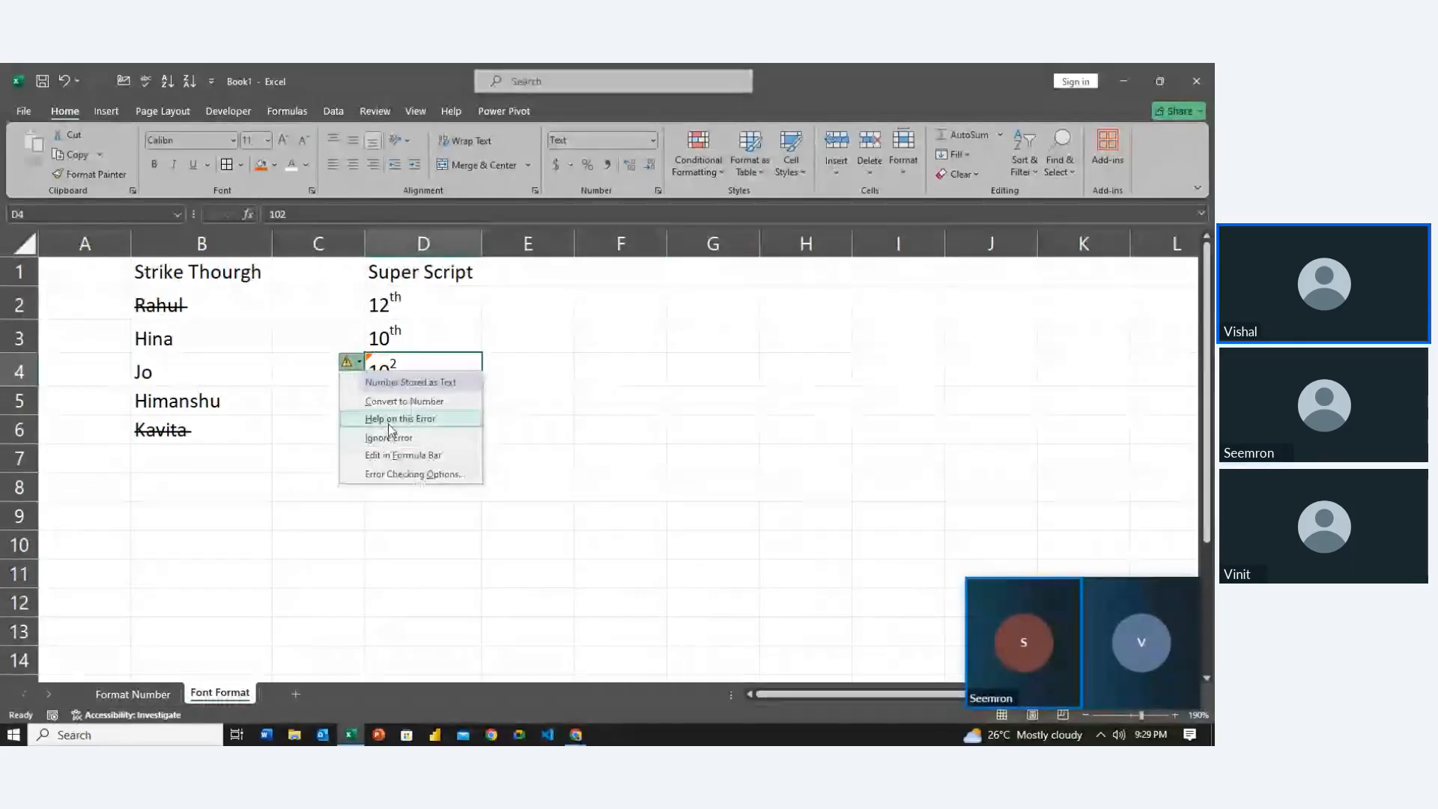
{"action": "left_click", "coordinate": [389, 437]}
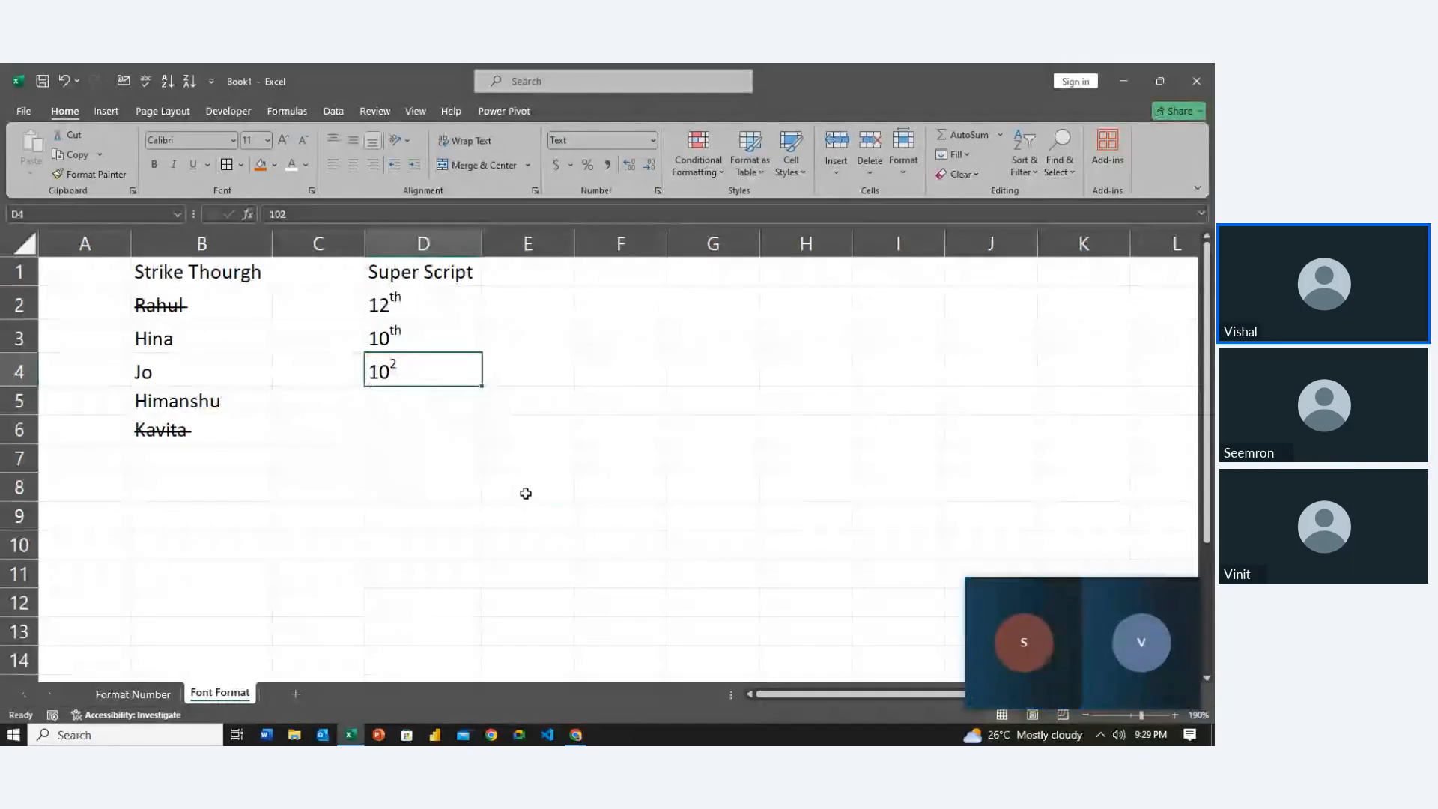
{"action": "left_click", "coordinate": [526, 494]}
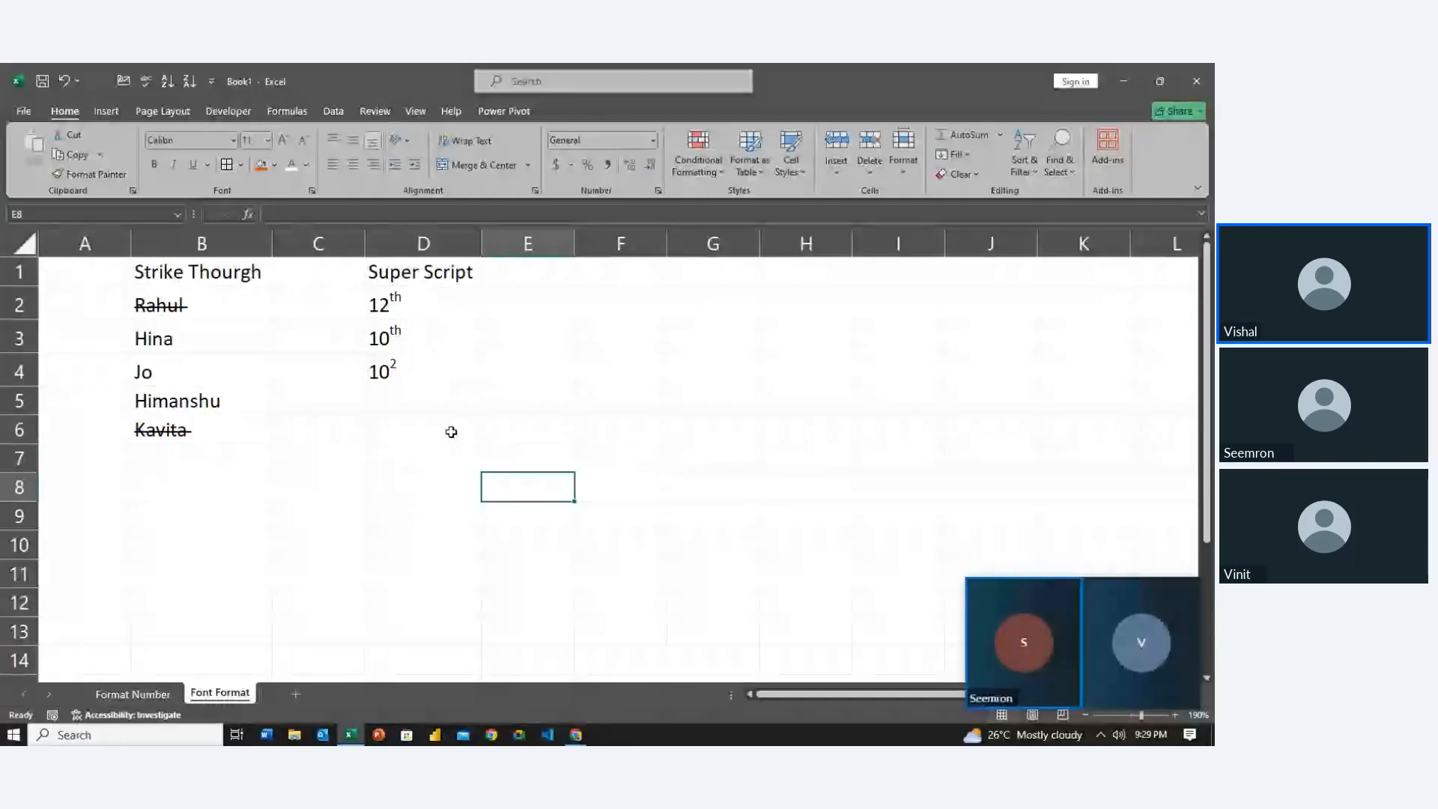
Type the heading 'Subscript' in F1 and 'loge' in F2
{"action": "left_click", "coordinate": [577, 275]}
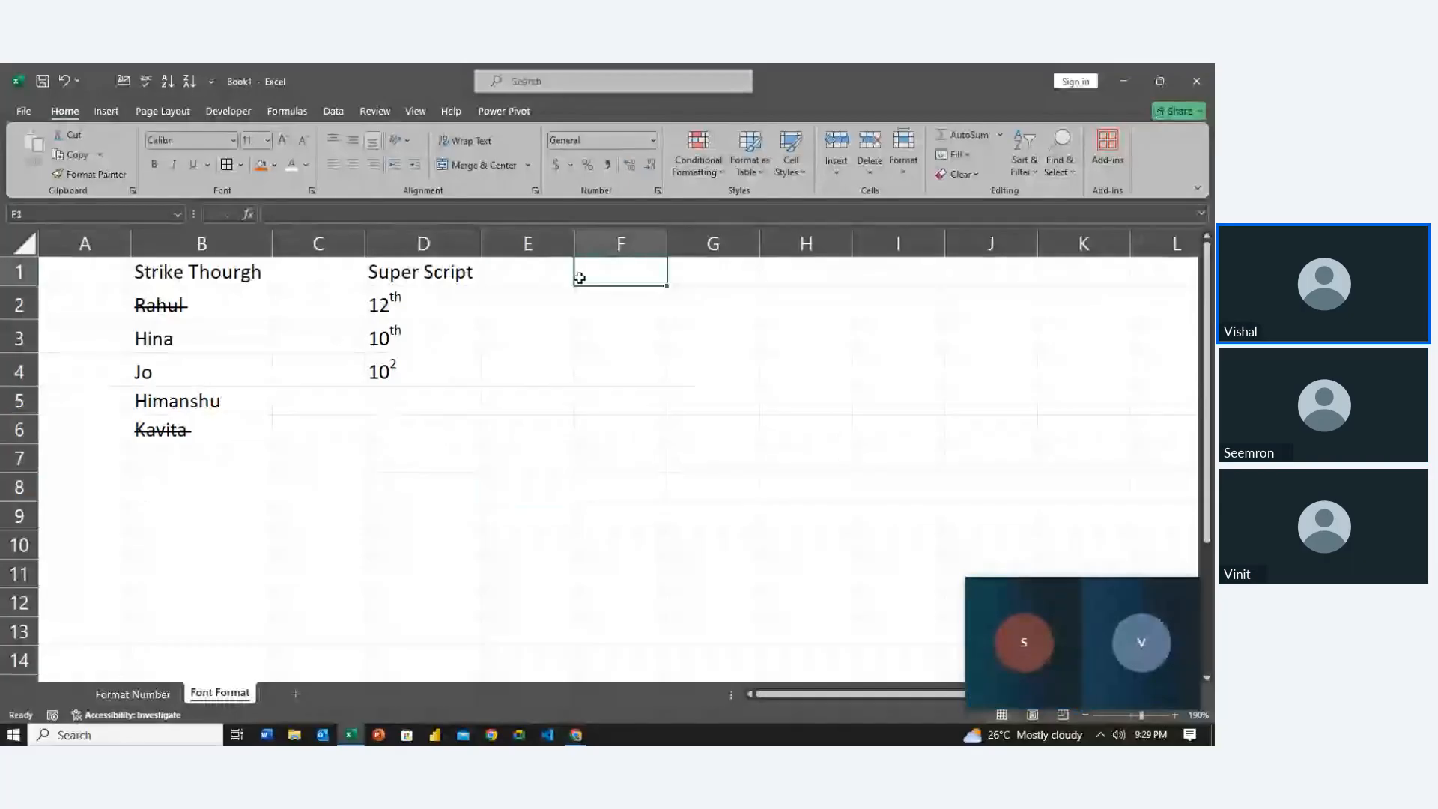
{"action": "type", "text": "Subs"}
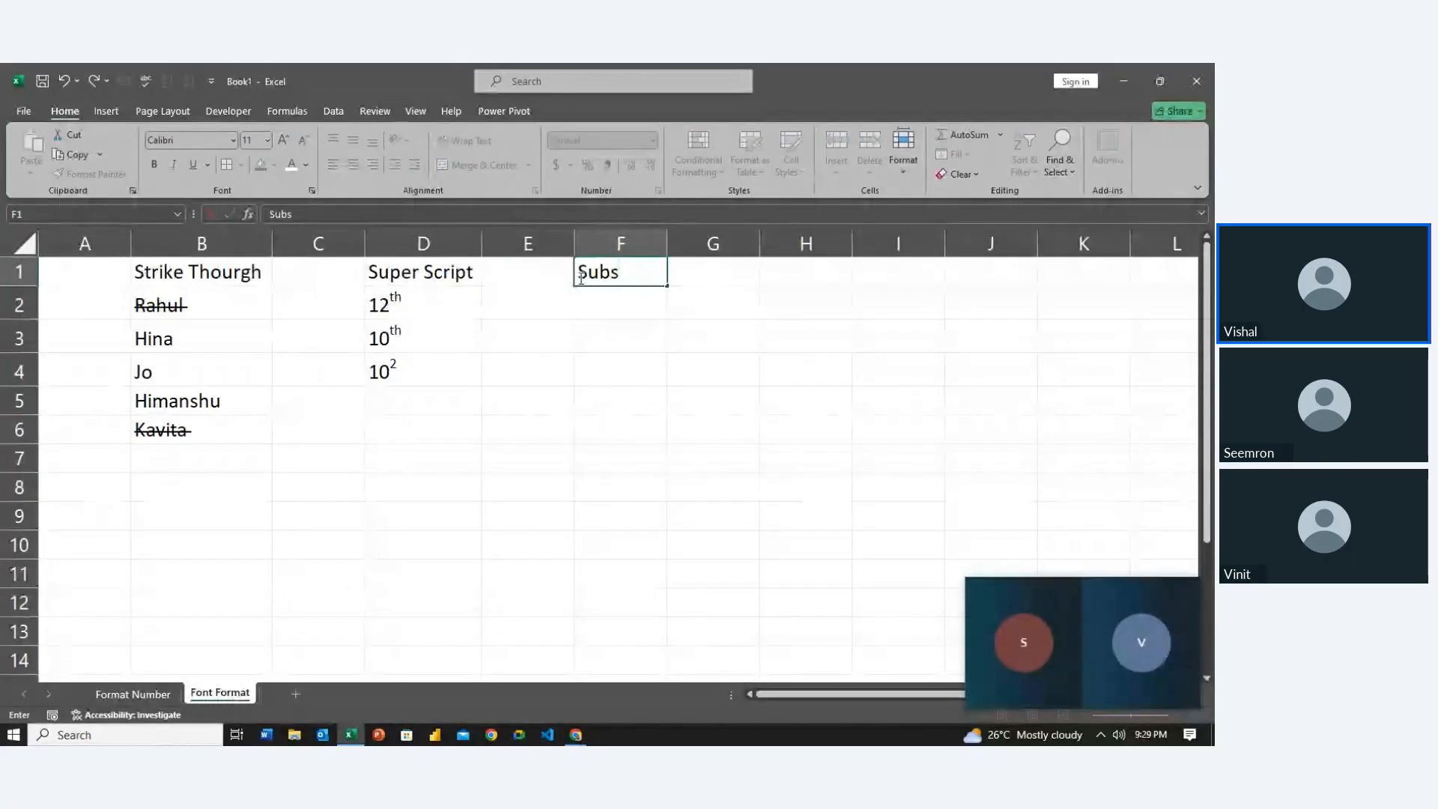
{"action": "type", "text": "cript"}
{"action": "key", "text": "Return"}
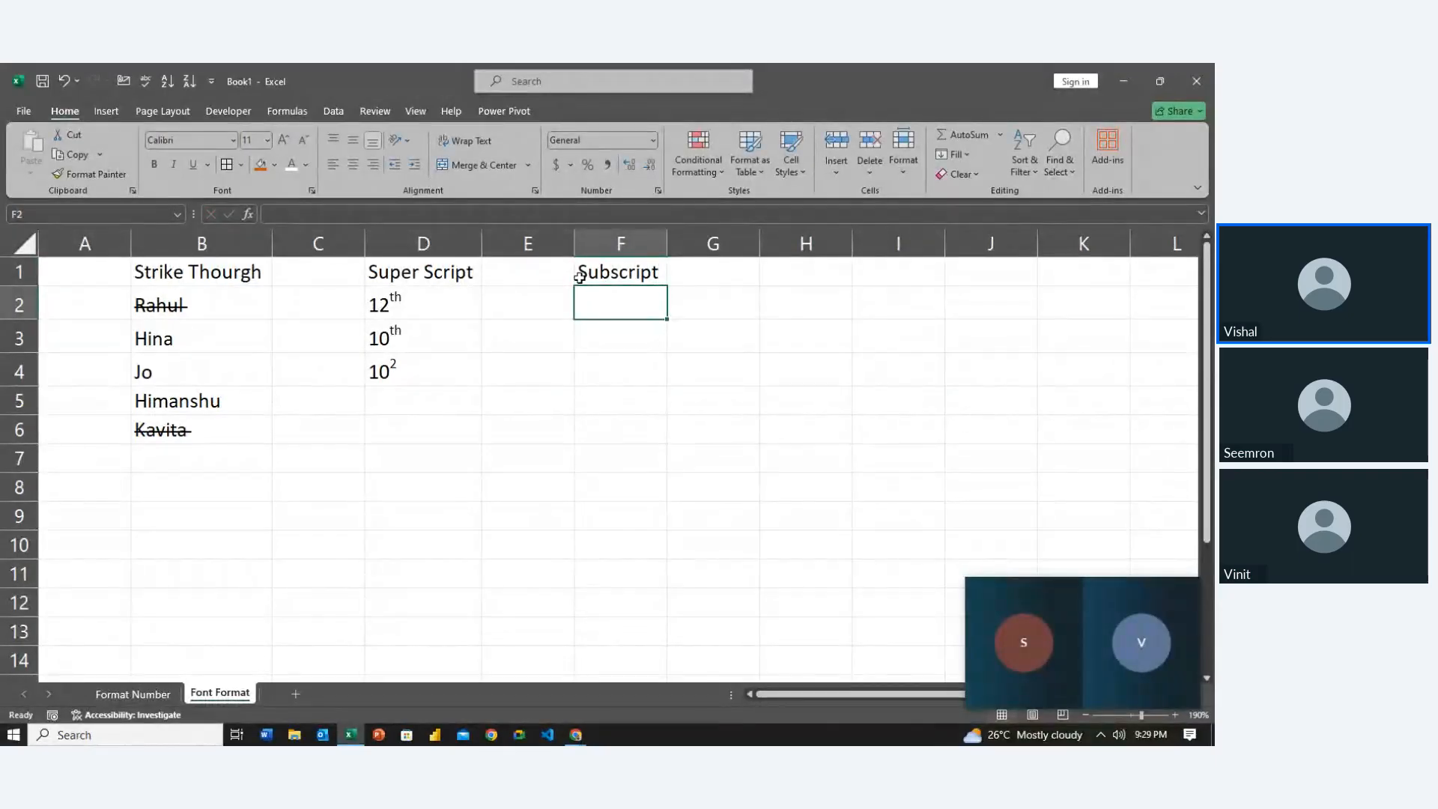
{"action": "type", "text": "log"}
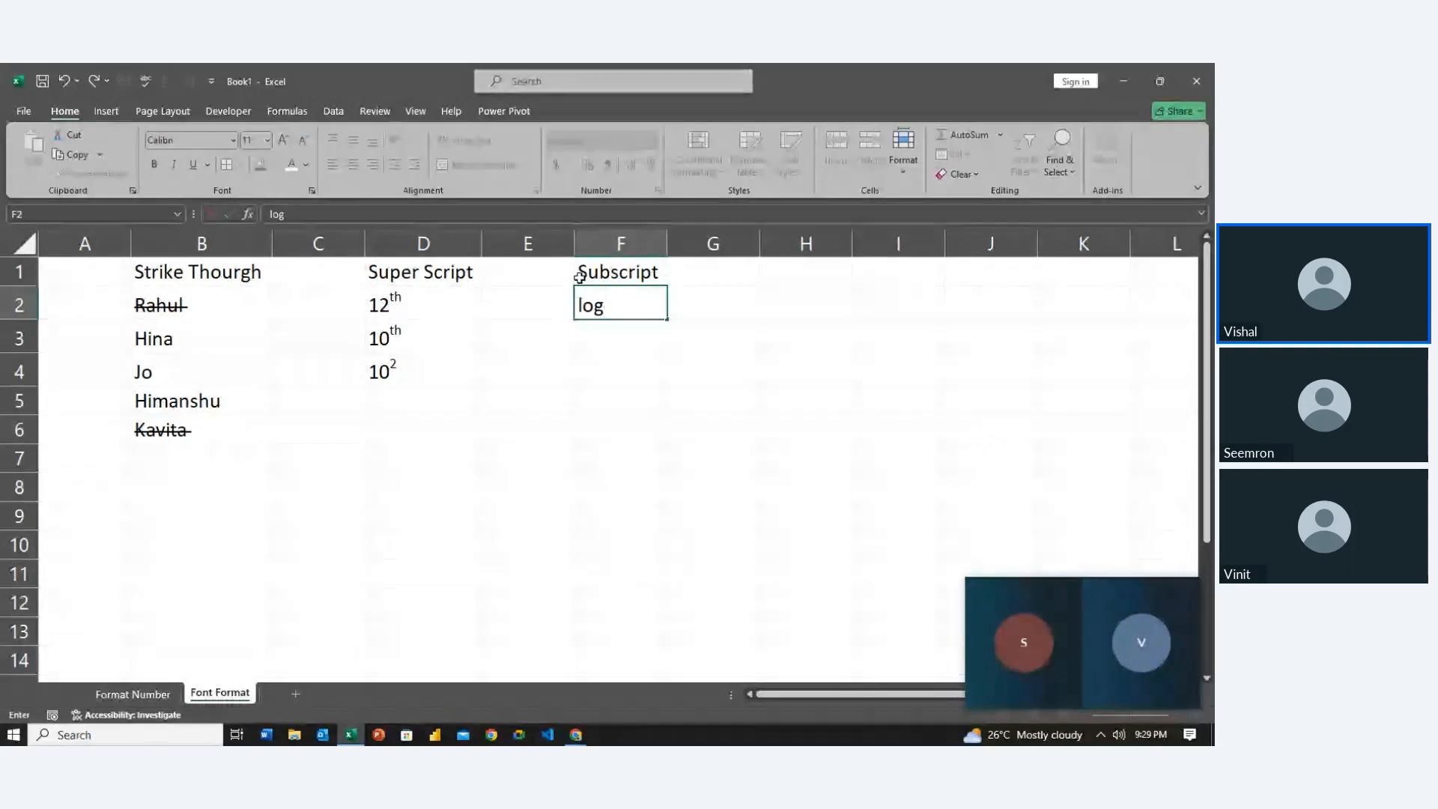
{"action": "type", "text": "e"}
{"action": "key", "text": "Return"}
Make the letter e in loge (F2) a subscript
{"action": "key", "text": "Up"}
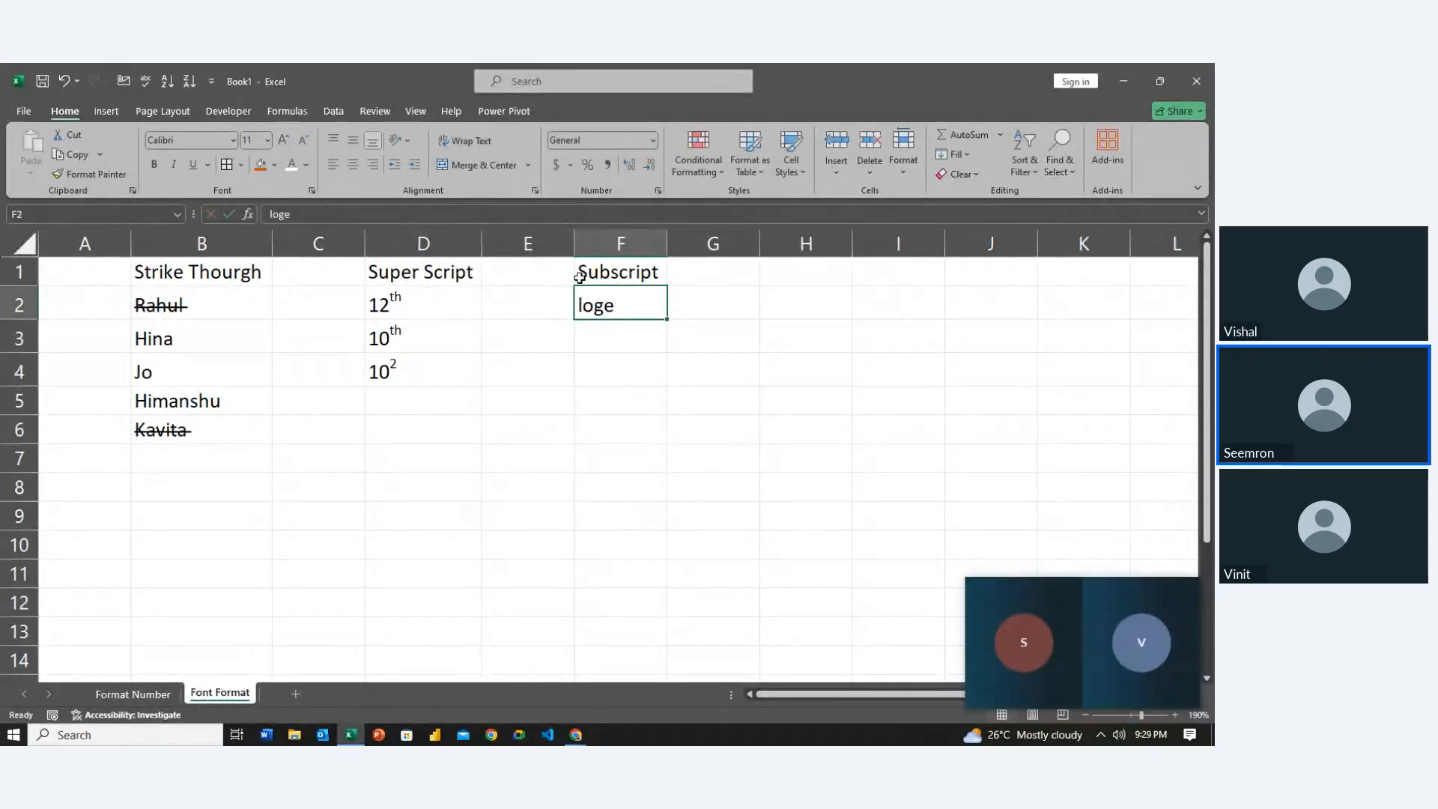
{"action": "key", "text": "F2"}
{"action": "key", "text": "shift+Left"}
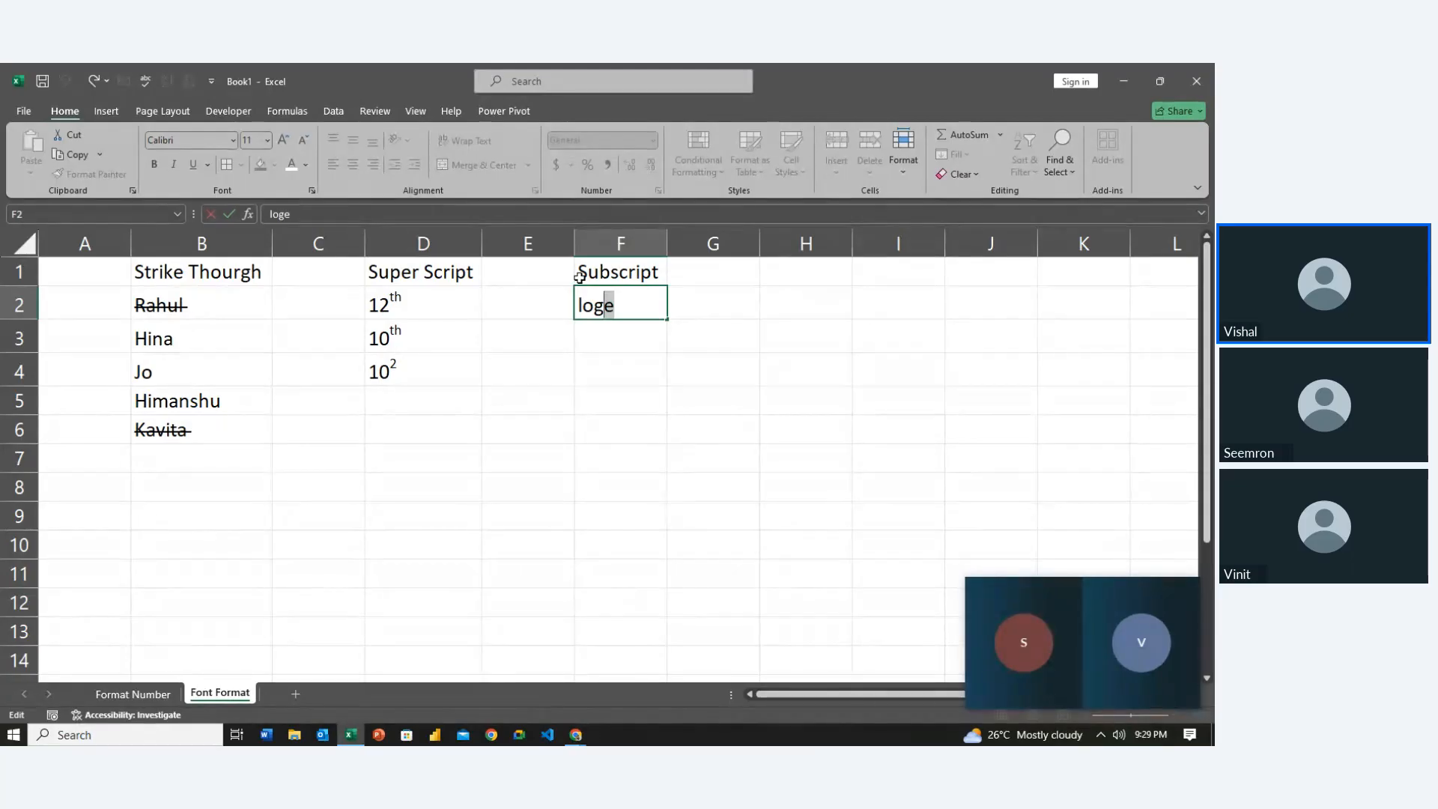
{"action": "key", "text": "ctrl+1"}
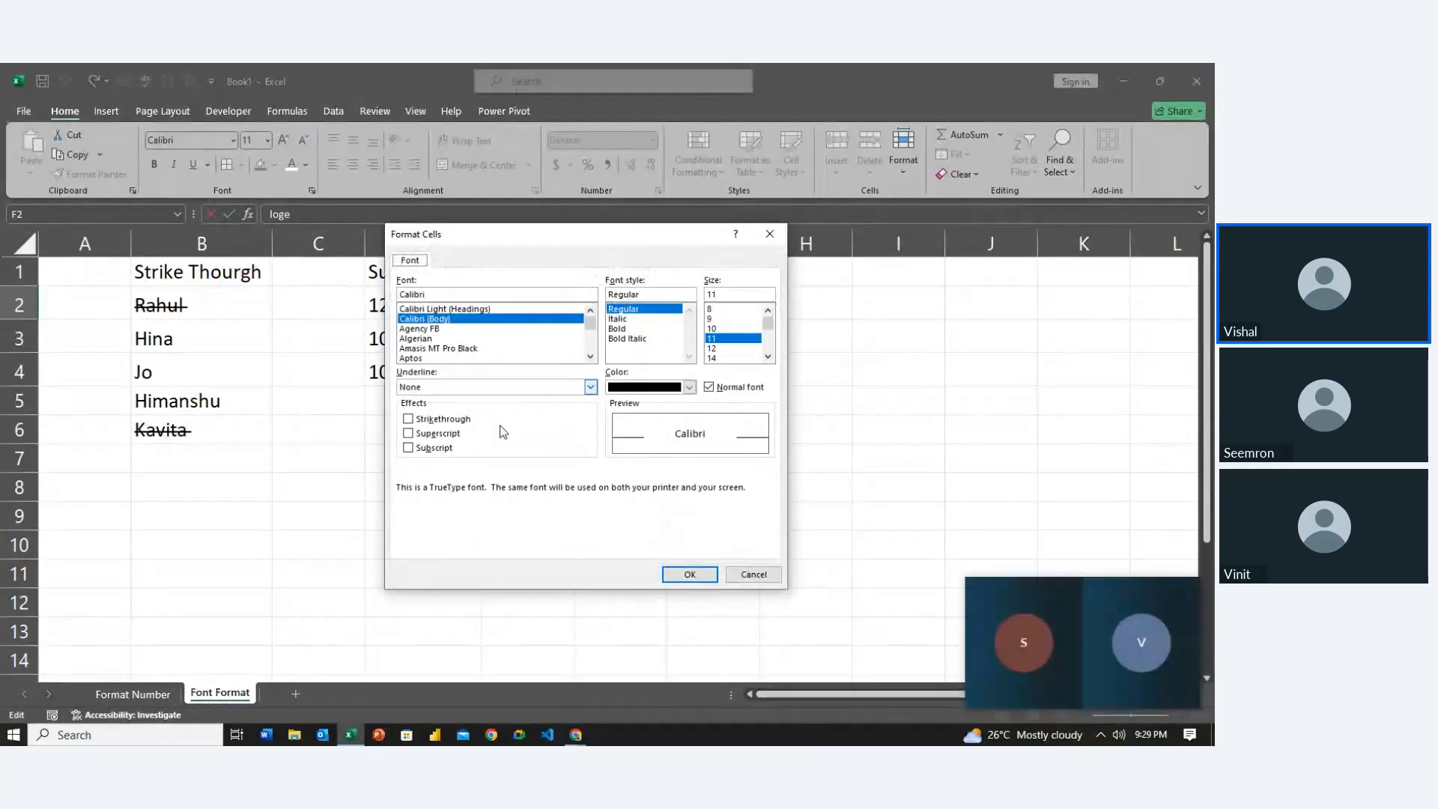
{"action": "left_click", "coordinate": [436, 450]}
{"action": "left_click", "coordinate": [687, 574]}
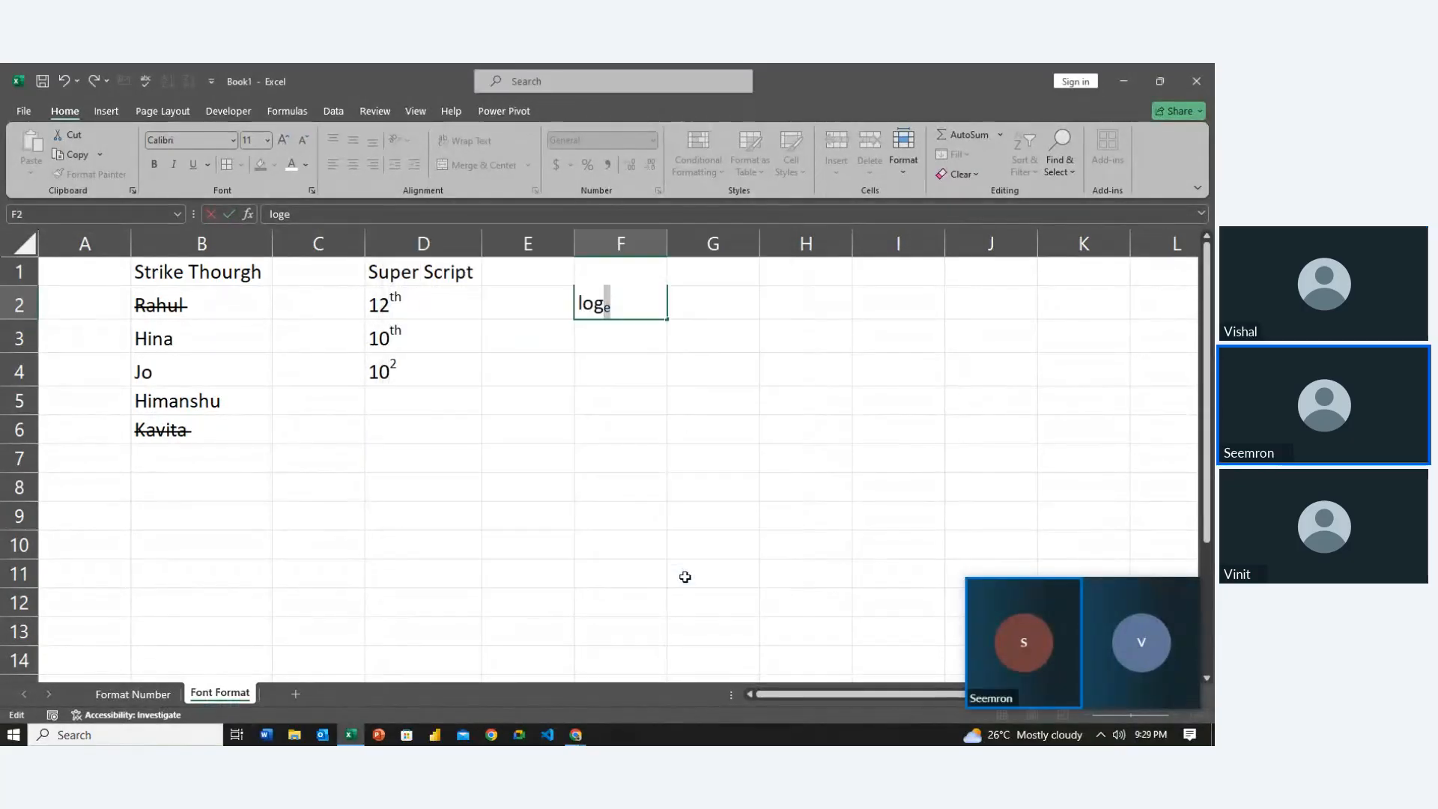
{"action": "key", "text": "Return"}
{"action": "key", "text": "Up"}
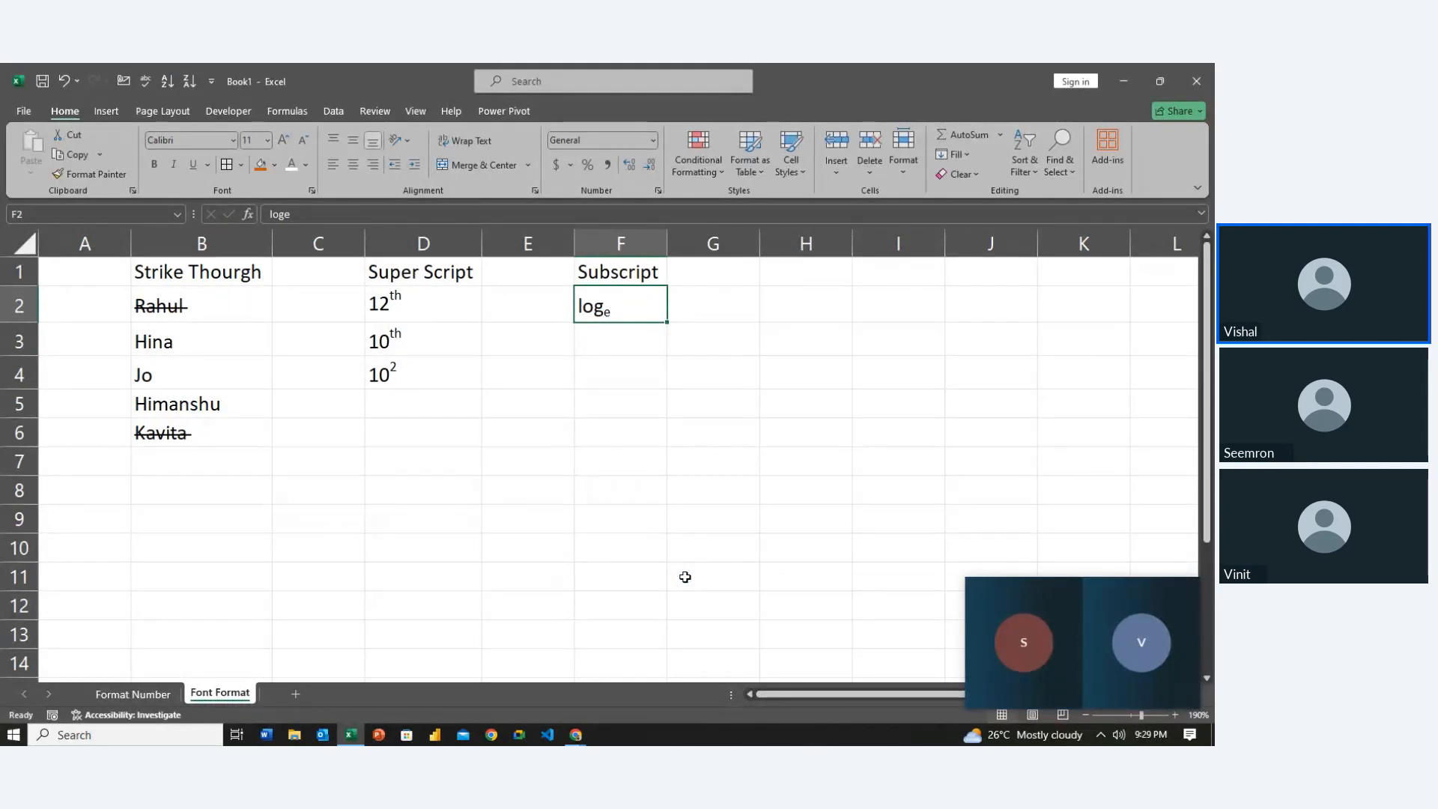
{"action": "key", "text": "Up"}
{"action": "key", "text": "Left"}
{"action": "key", "text": "Left"}
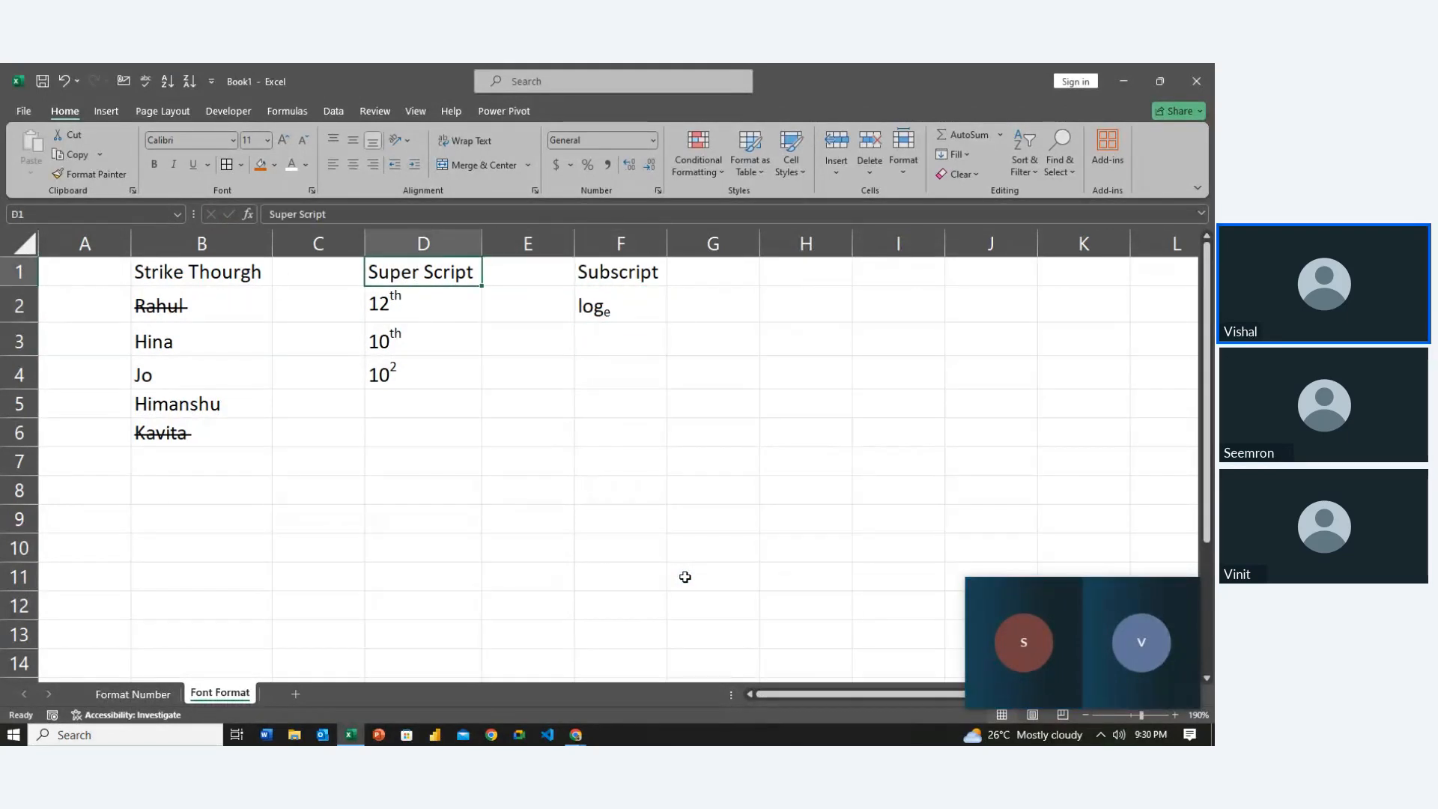
{"action": "key", "text": "Left"}
{"action": "key", "text": "Left"}
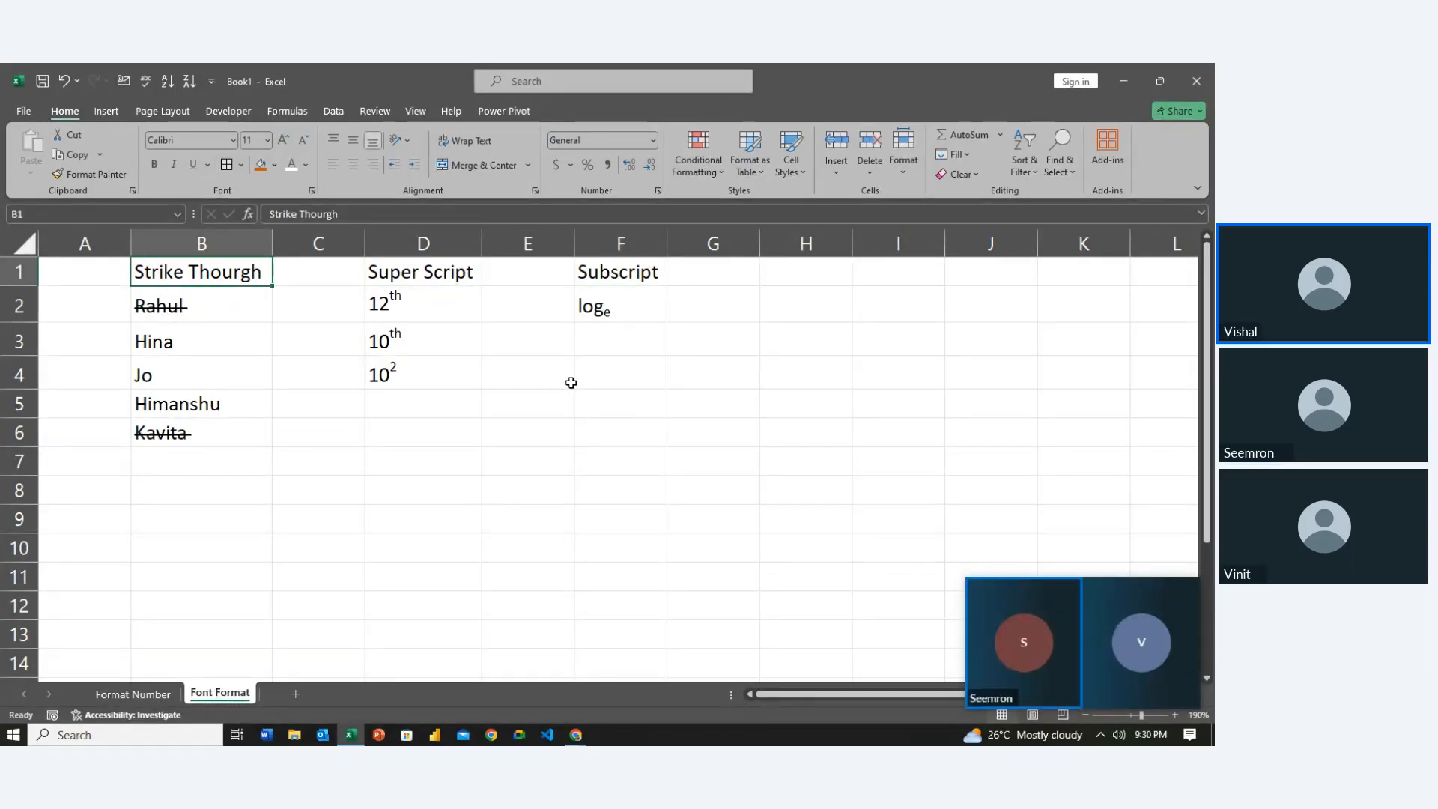
Fill the B1, D1 and F1 headings with orange
{"action": "left_click", "coordinate": [447, 274], "text": "ctrl"}
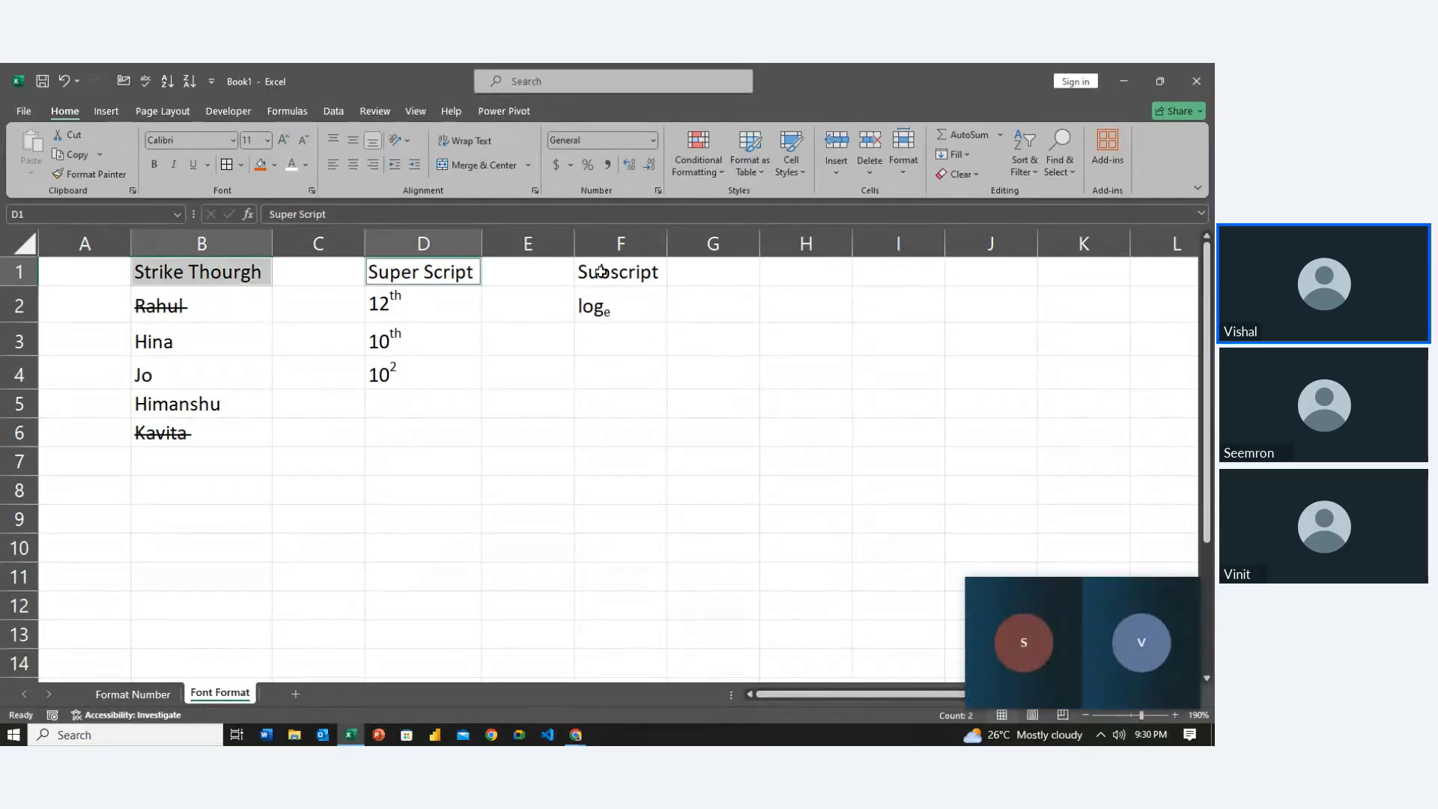
{"action": "left_click", "coordinate": [600, 271], "text": "ctrl"}
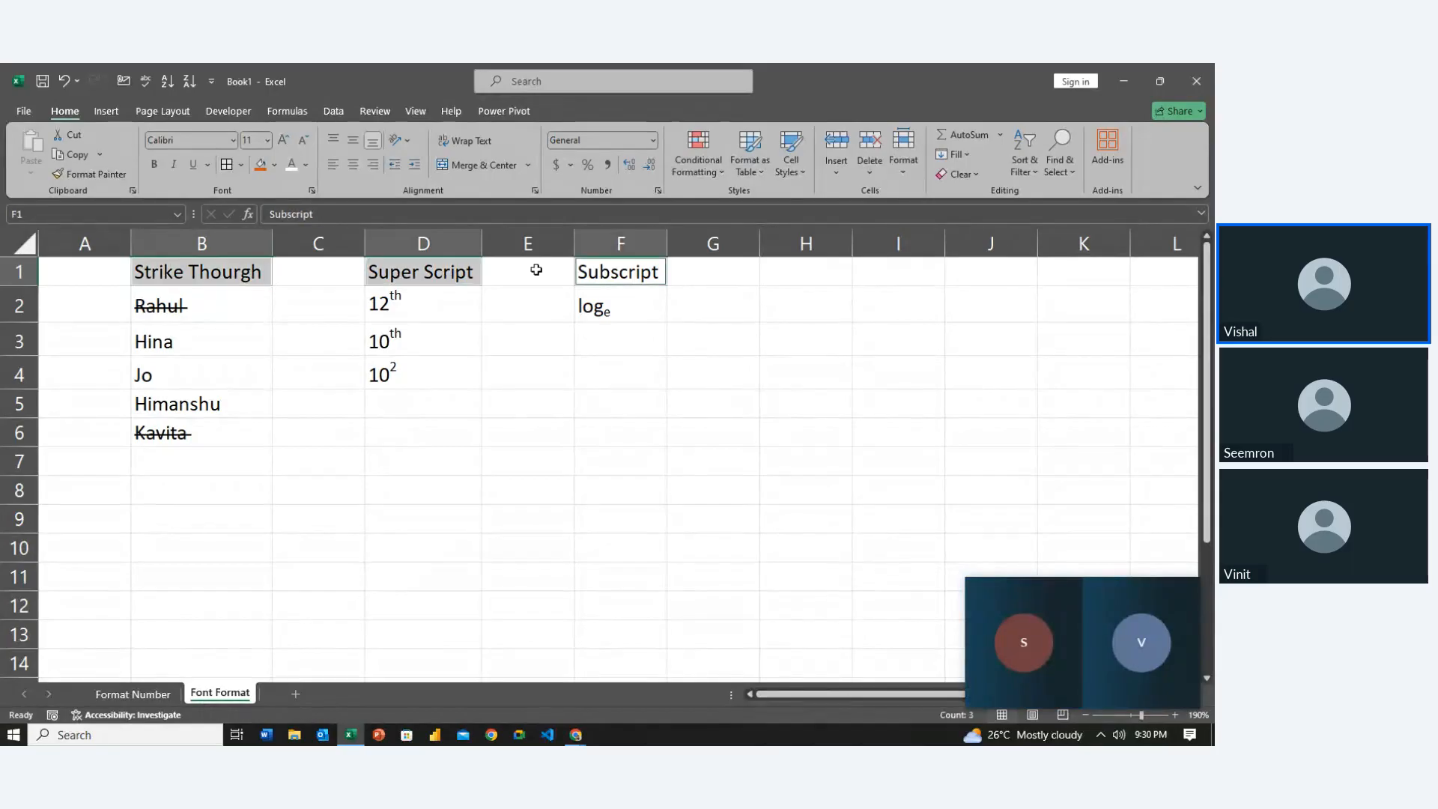
{"action": "left_click", "coordinate": [259, 165]}
{"action": "left_click", "coordinate": [537, 509]}
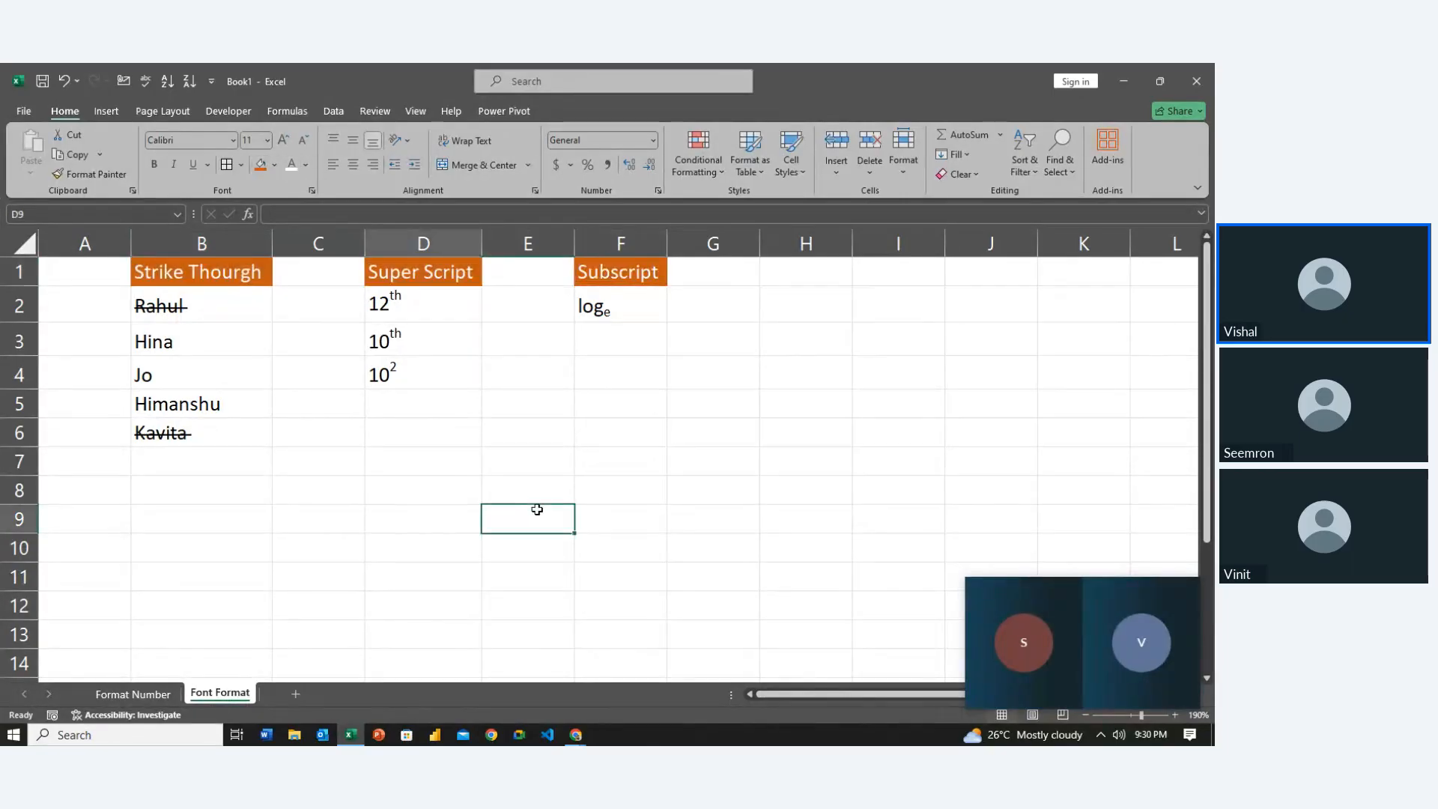
Apply All Borders to the tables B1:B6, D1:D4 and F1:F2
{"action": "key", "text": "Left"}
{"action": "key", "text": "Up"}
{"action": "key", "text": "Up"}
{"action": "key", "text": "Left"}
{"action": "key", "text": "Left"}
{"action": "key", "text": "Up"}
{"action": "key", "text": "Up"}
{"action": "key", "text": "Up"}
{"action": "key", "text": "Up"}
{"action": "key", "text": "Up"}
{"action": "key", "text": "Up"}
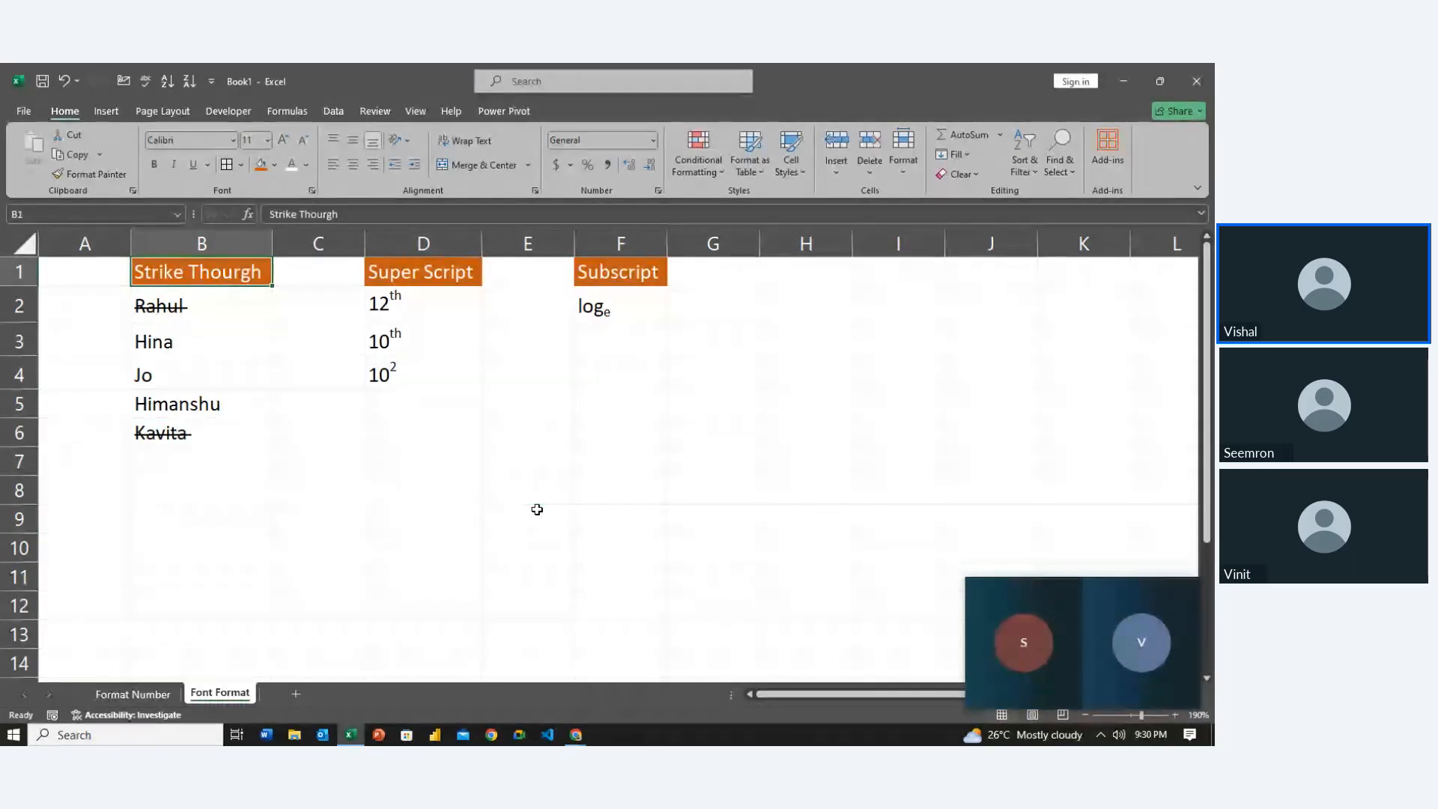
{"action": "key", "text": "shift+Down"}
{"action": "key", "text": "shift+Down"}
{"action": "key", "text": "shift+Down"}
{"action": "key", "text": "shift+Down"}
{"action": "key", "text": "shift+Down"}
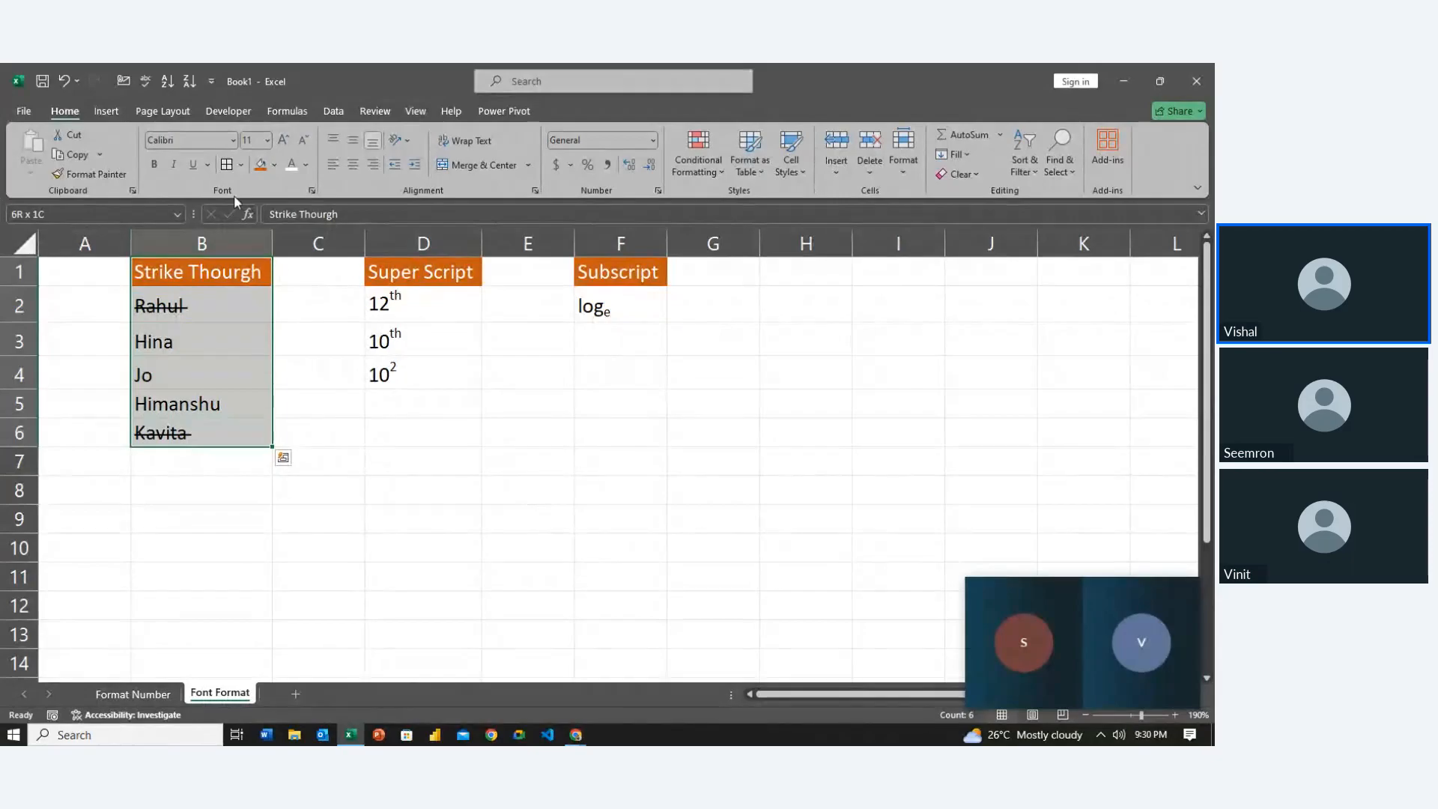
{"action": "left_click", "coordinate": [223, 171]}
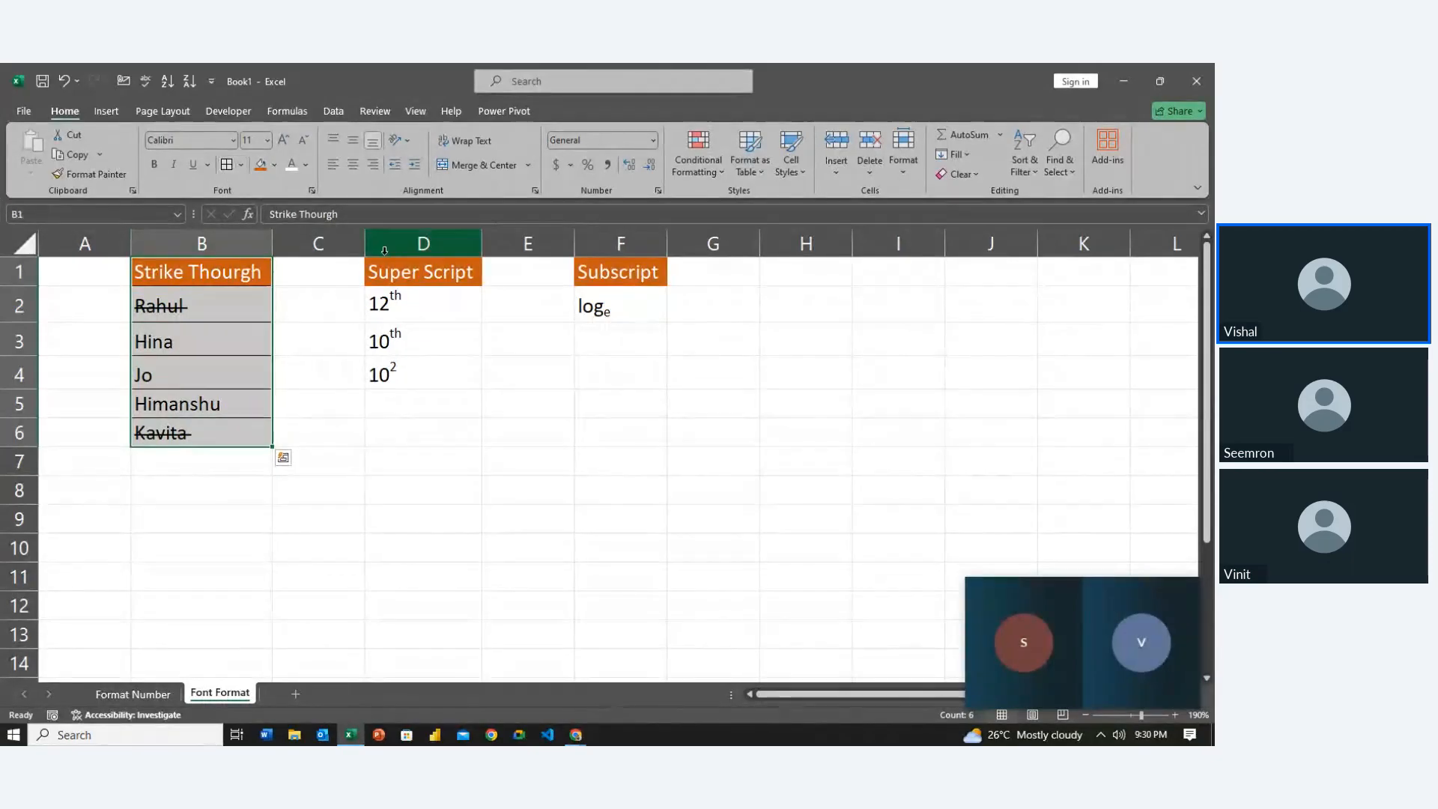
{"action": "left_click", "coordinate": [408, 285]}
{"action": "key", "text": "shift+Down"}
{"action": "key", "text": "shift+Down"}
{"action": "key", "text": "shift+Down"}
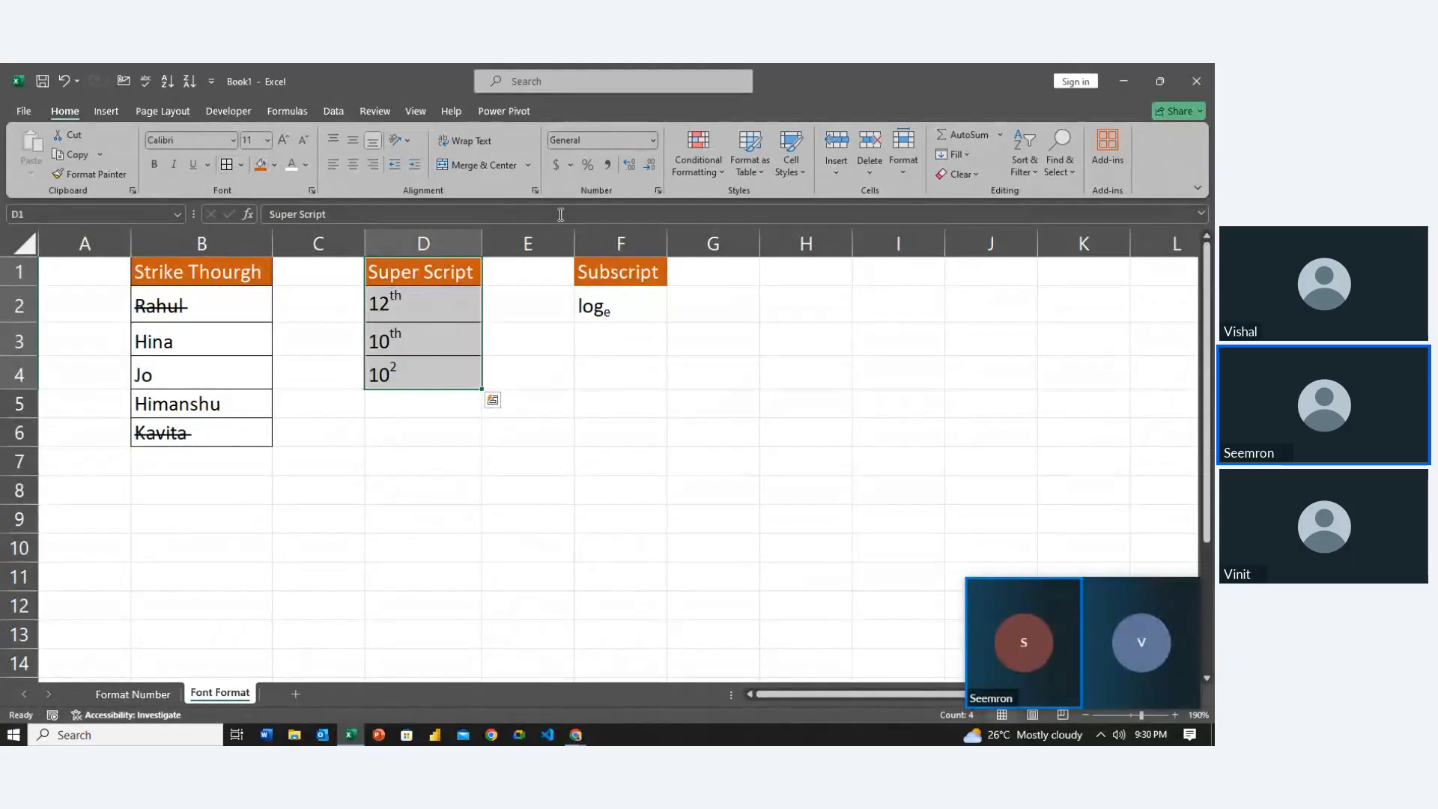
{"action": "left_click_drag", "start_coordinate": [603, 262], "coordinate": [614, 307]}
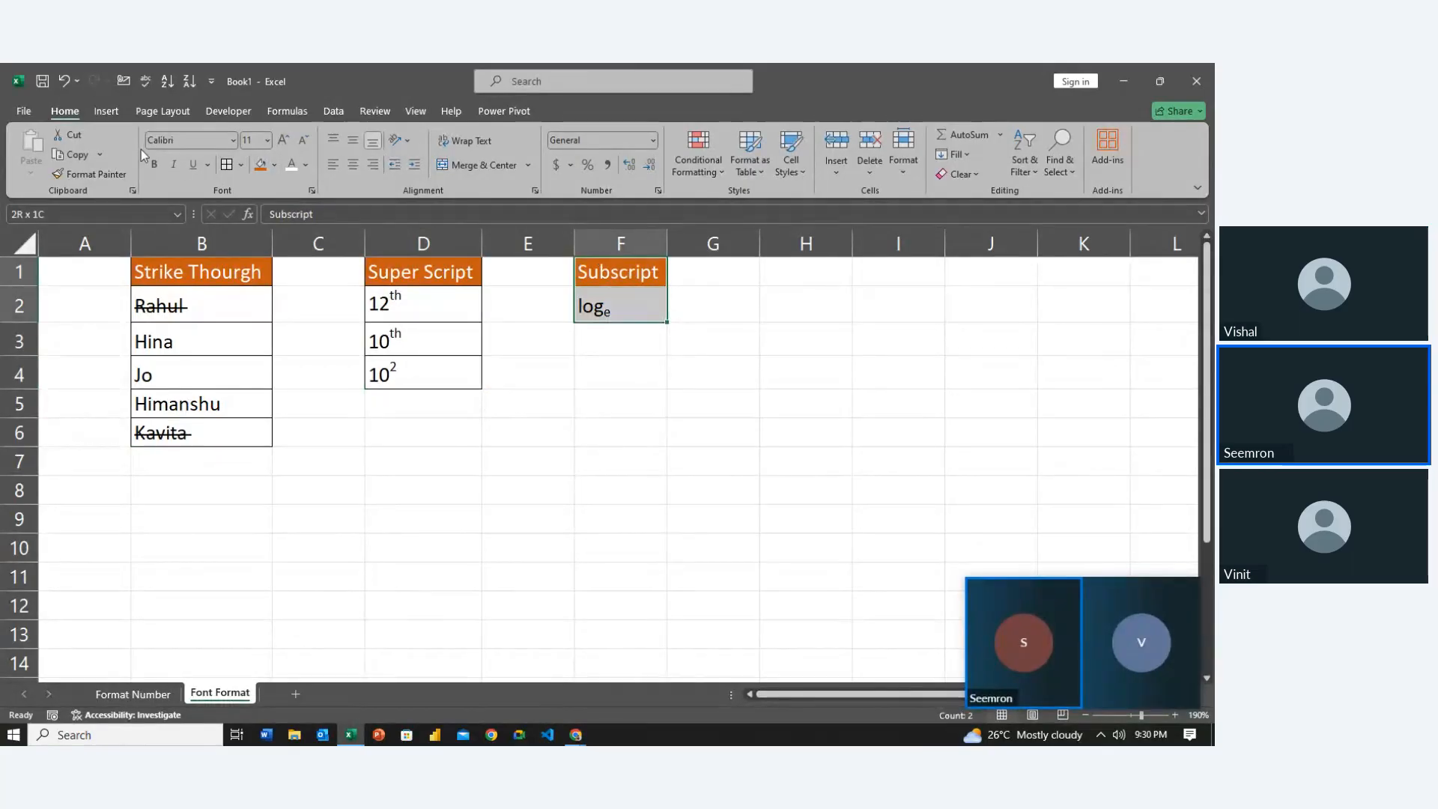
{"action": "left_click", "coordinate": [223, 169]}
{"action": "left_click", "coordinate": [610, 530]}
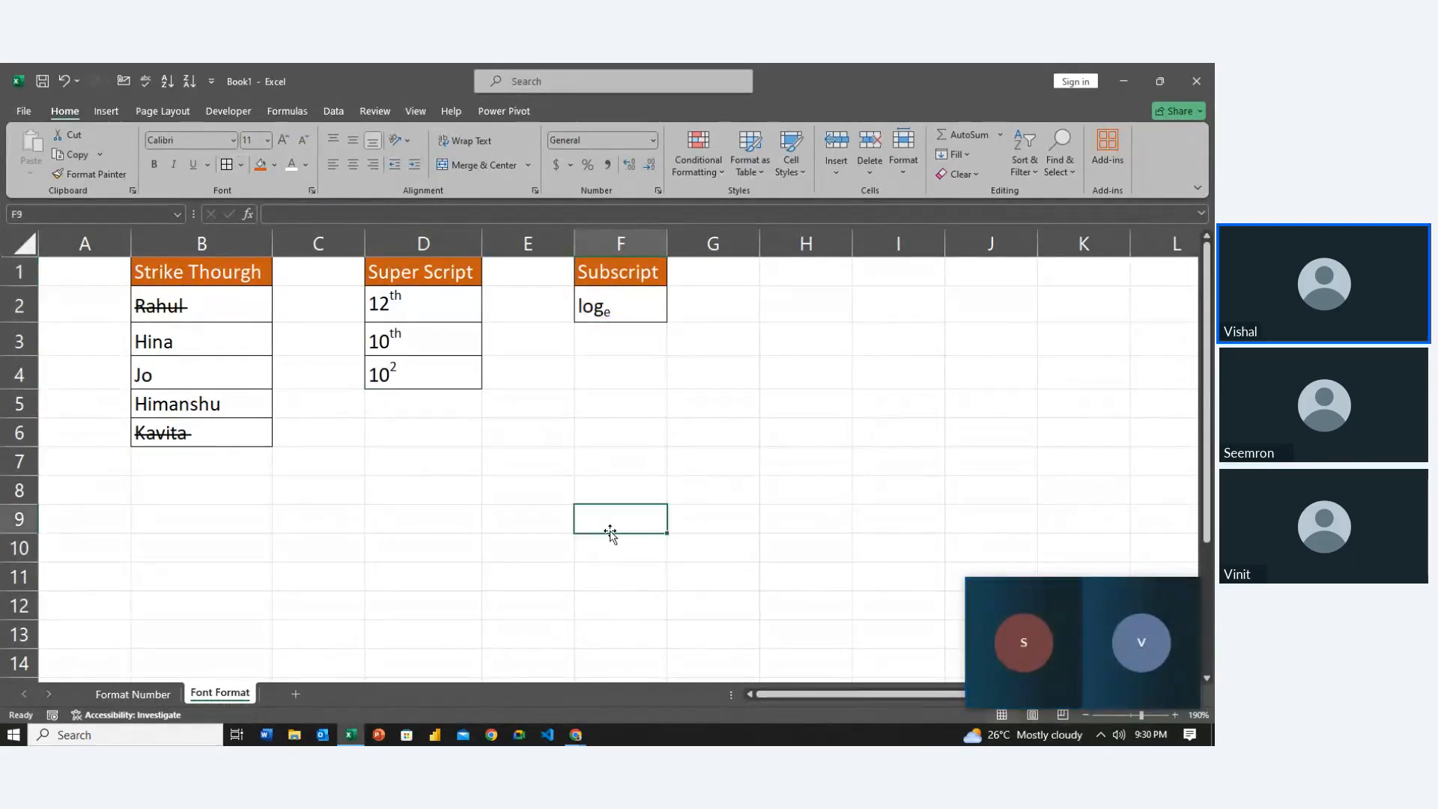
{"action": "key", "text": "Left"}
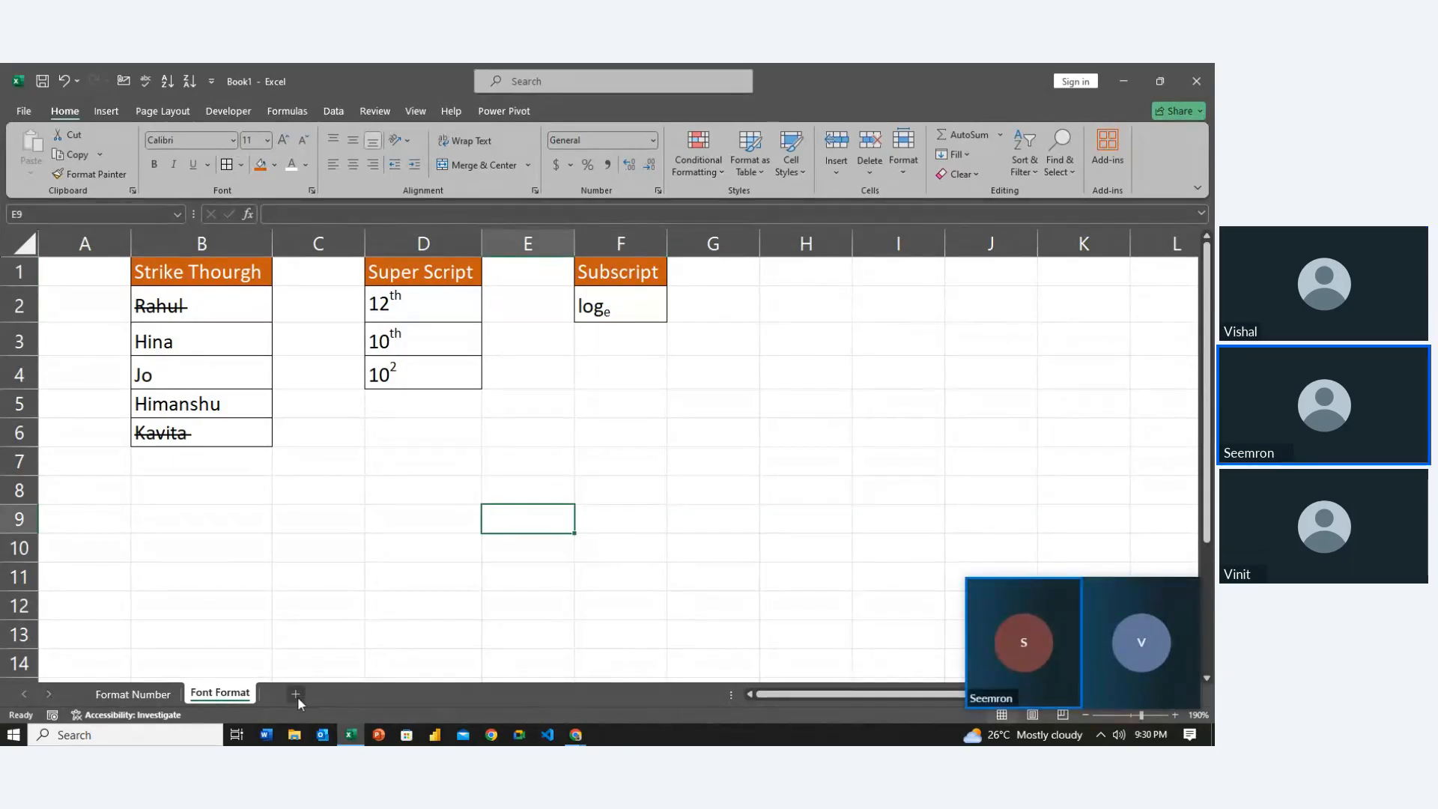
{"action": "left_click", "coordinate": [232, 695]}
{"action": "key", "text": "Left"}
{"action": "key", "text": "Up"}
{"action": "key", "text": "Left"}
{"action": "key", "text": "Up"}
{"action": "key", "text": "Up"}
{"action": "key", "text": "Left"}
{"action": "key", "text": "Left"}
{"action": "key", "text": "Up"}
{"action": "key", "text": "Up"}
{"action": "key", "text": "Right"}
{"action": "key", "text": "Up"}
{"action": "key", "text": "Up"}
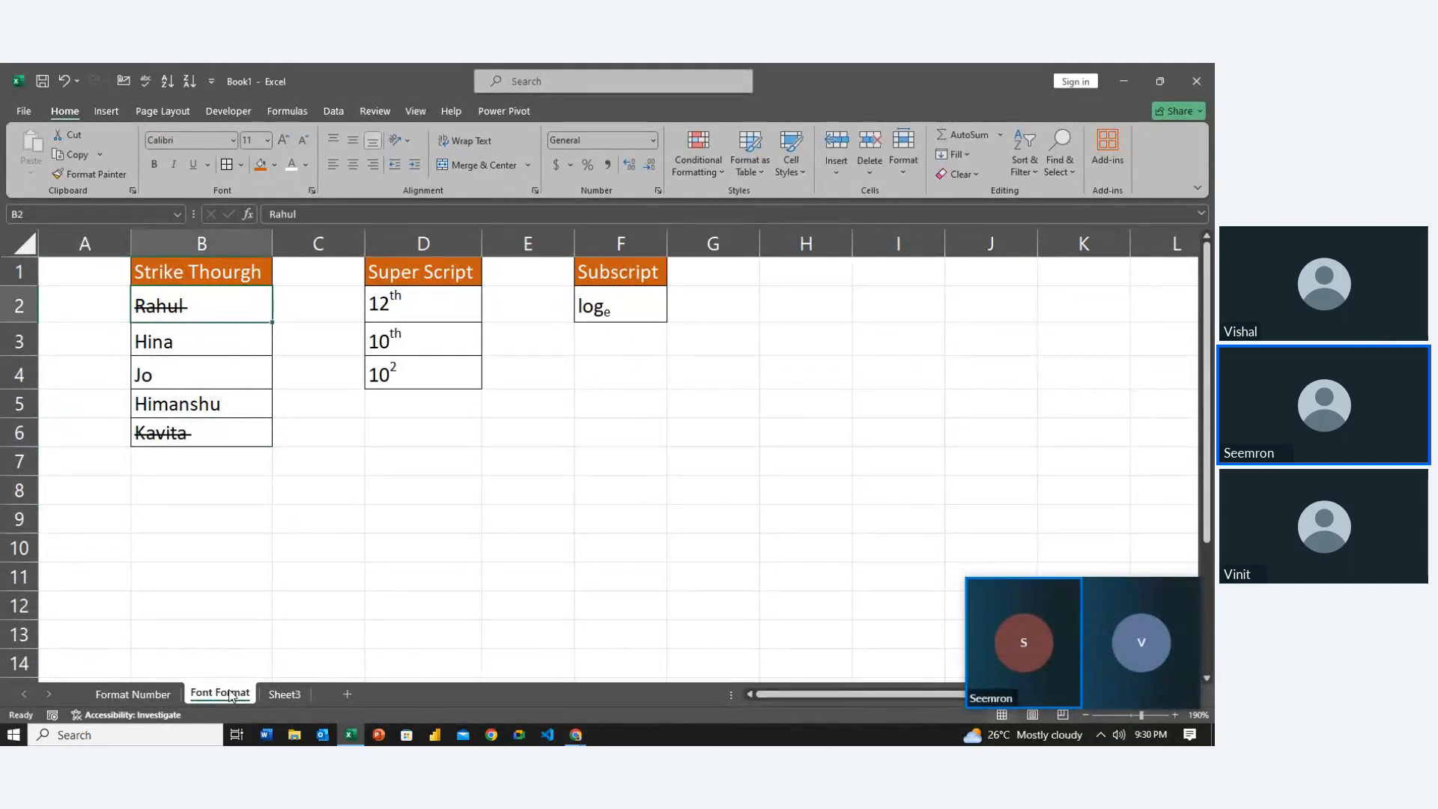
{"action": "key", "text": "Up"}
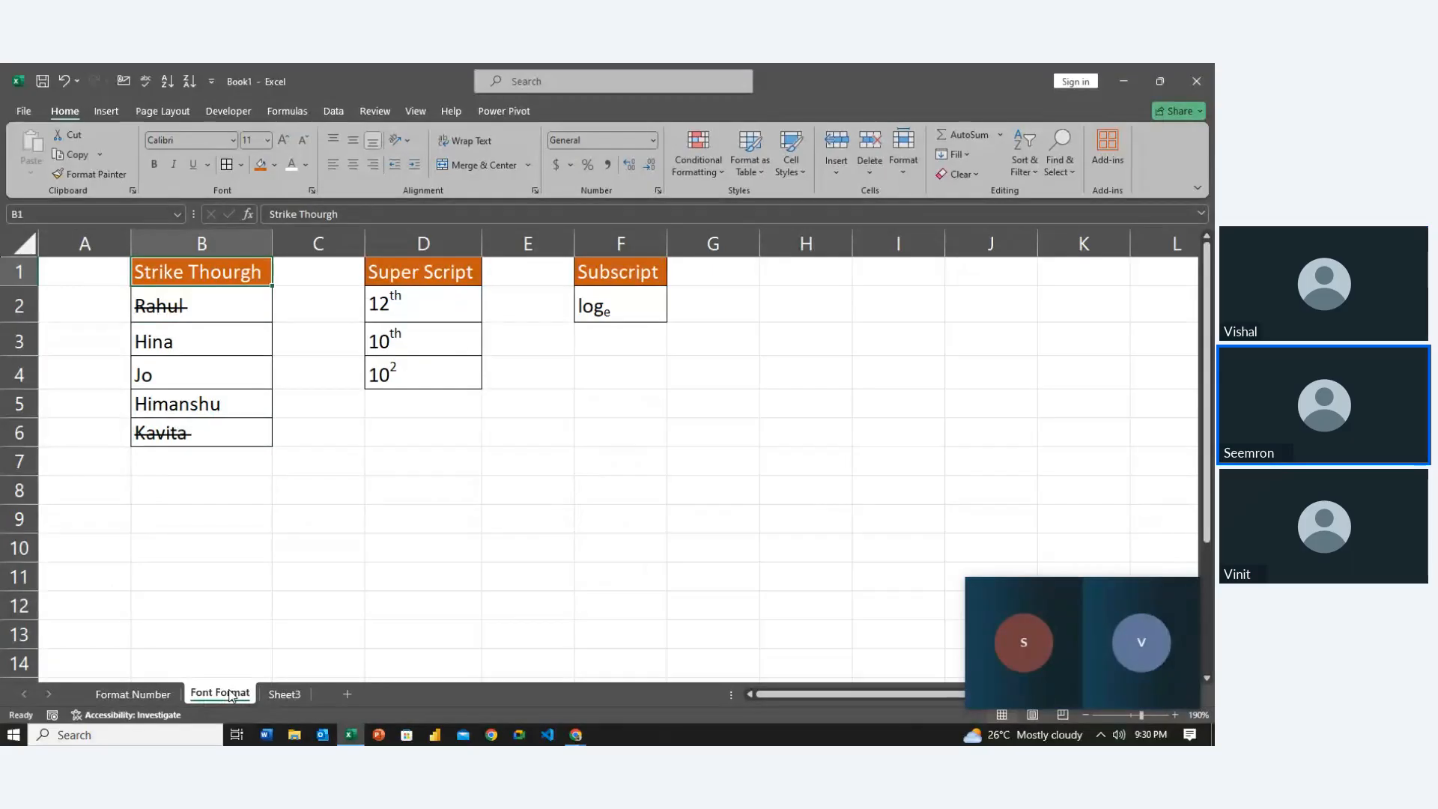
{"action": "key", "text": "Right"}
{"action": "key", "text": "Right"}
{"action": "key", "text": "Right"}
{"action": "key", "text": "Right"}
{"action": "key", "text": "Left"}
{"action": "key", "text": "Left"}
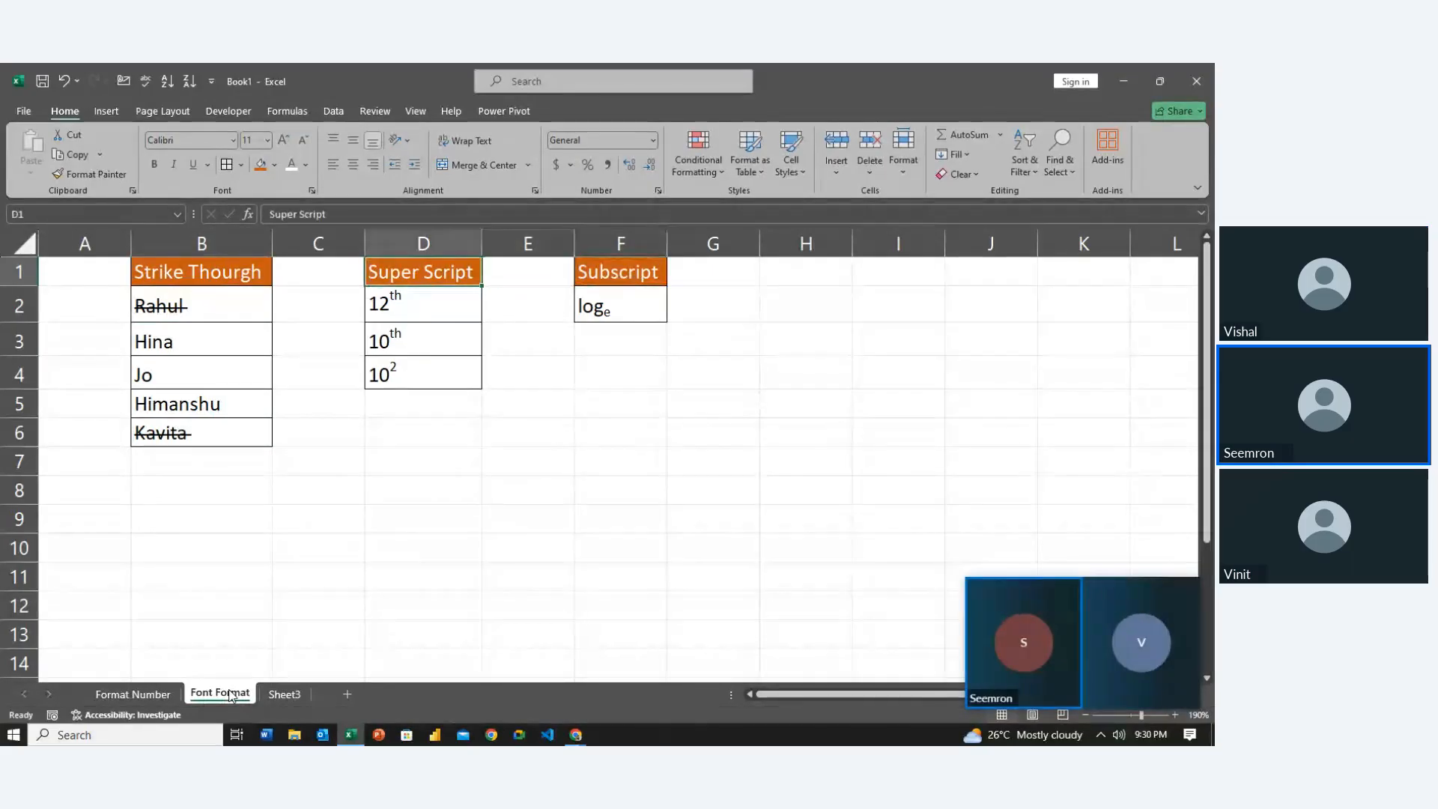
{"action": "key", "text": "Down"}
{"action": "key", "text": "ctrl+1"}
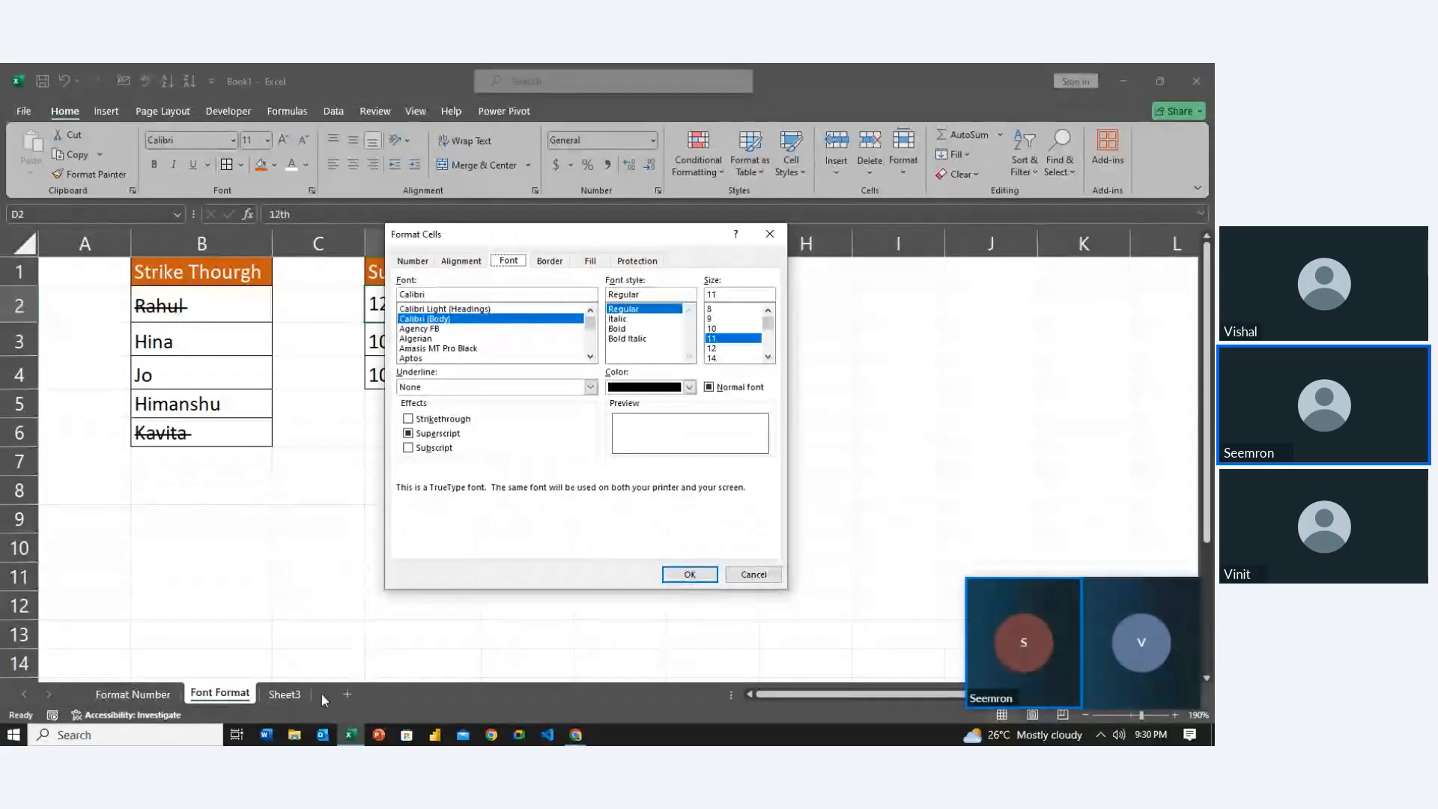
{"action": "left_click", "coordinate": [751, 575]}
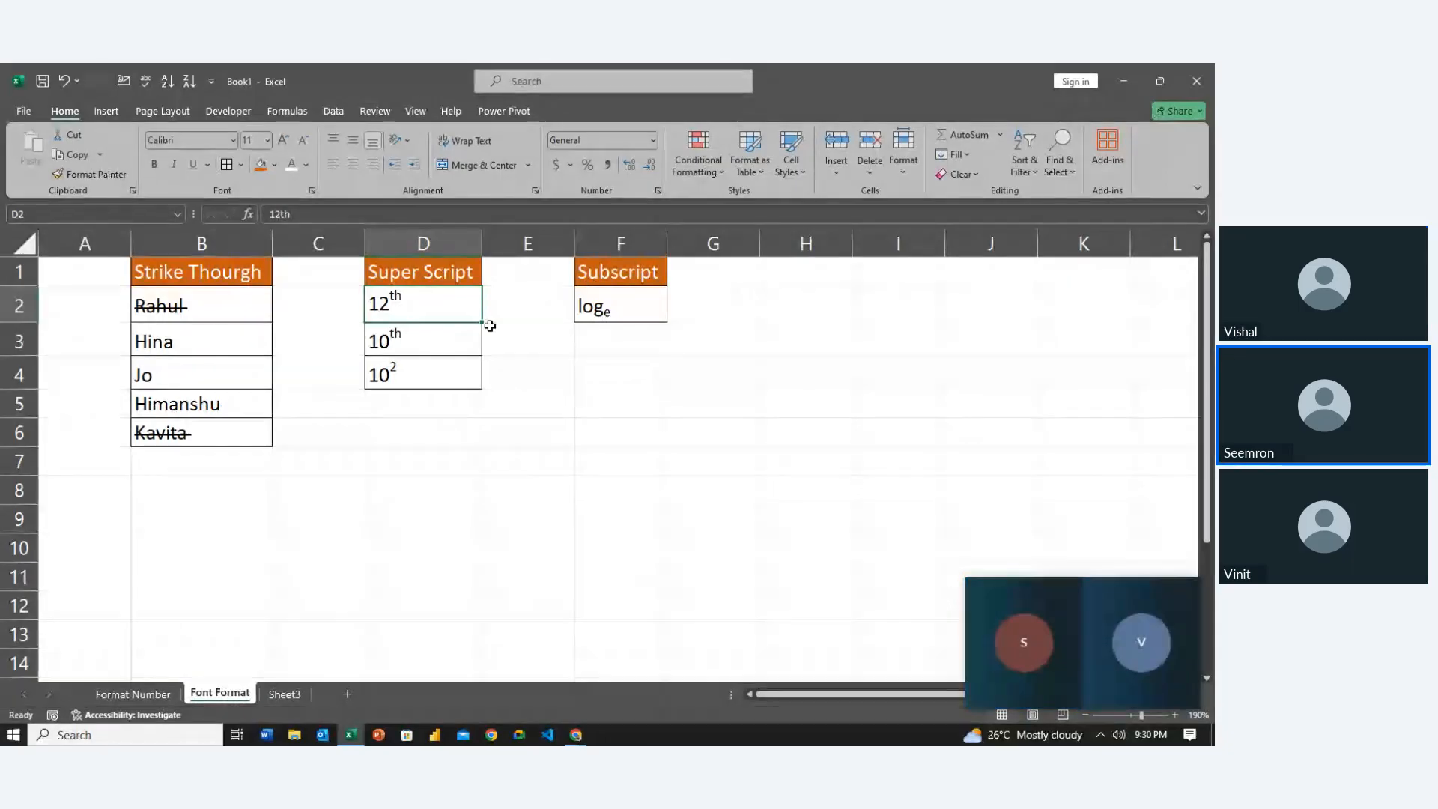
{"action": "left_click", "coordinate": [528, 342]}
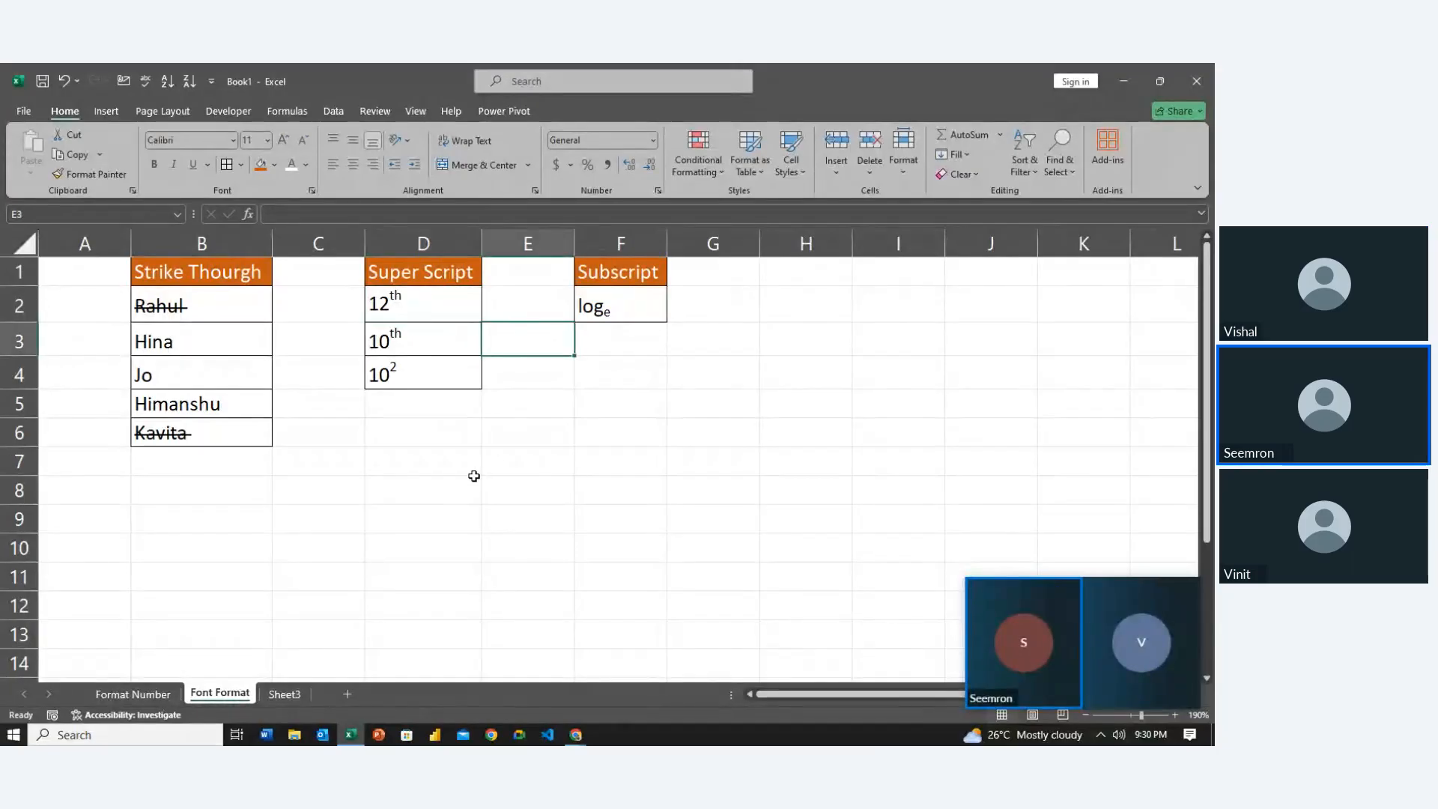
Select the B1, D1 and F1 headings, then switch to the blank Sheet3
{"action": "left_click", "coordinate": [232, 282]}
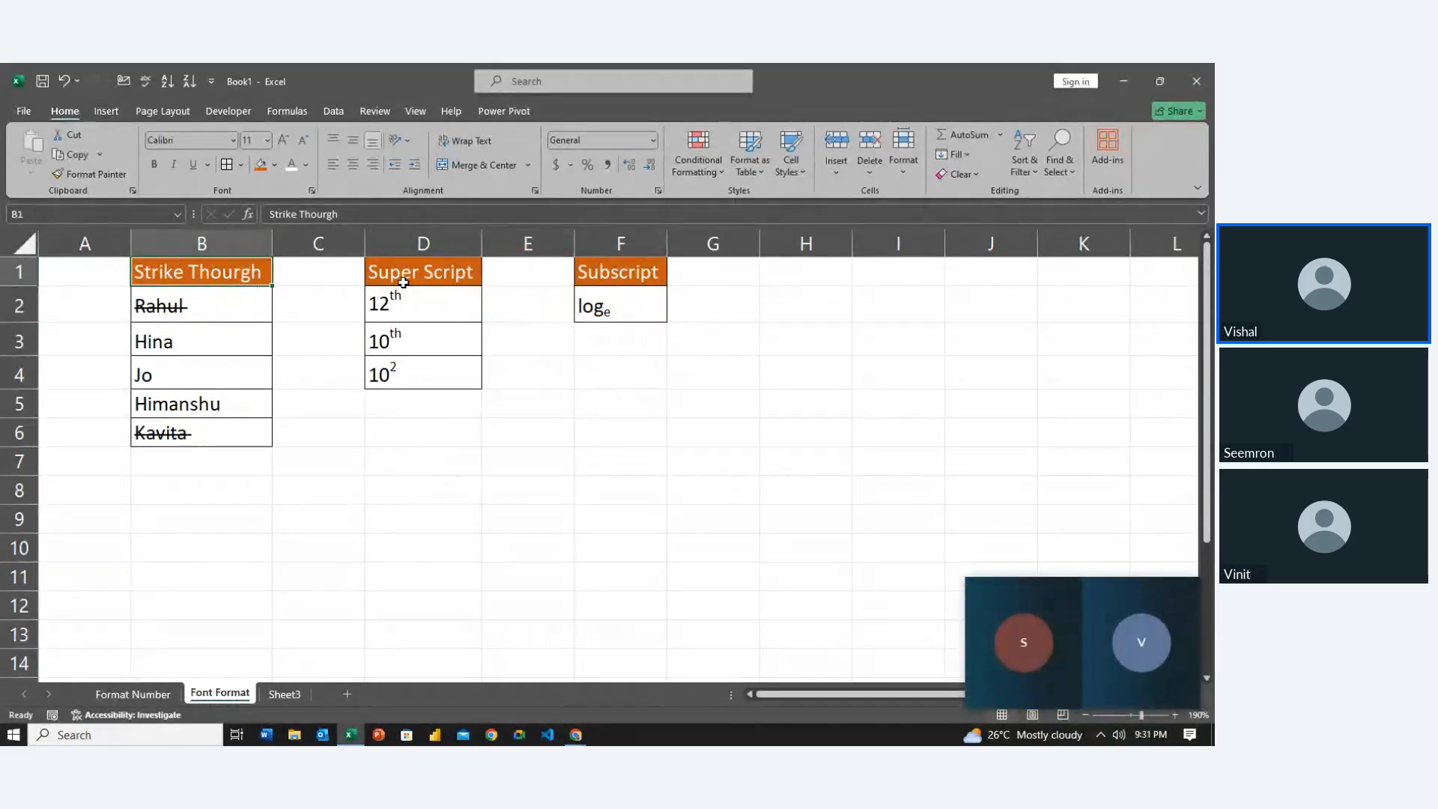
{"action": "left_click", "coordinate": [403, 282], "text": "ctrl"}
{"action": "left_click", "coordinate": [632, 296], "text": "ctrl"}
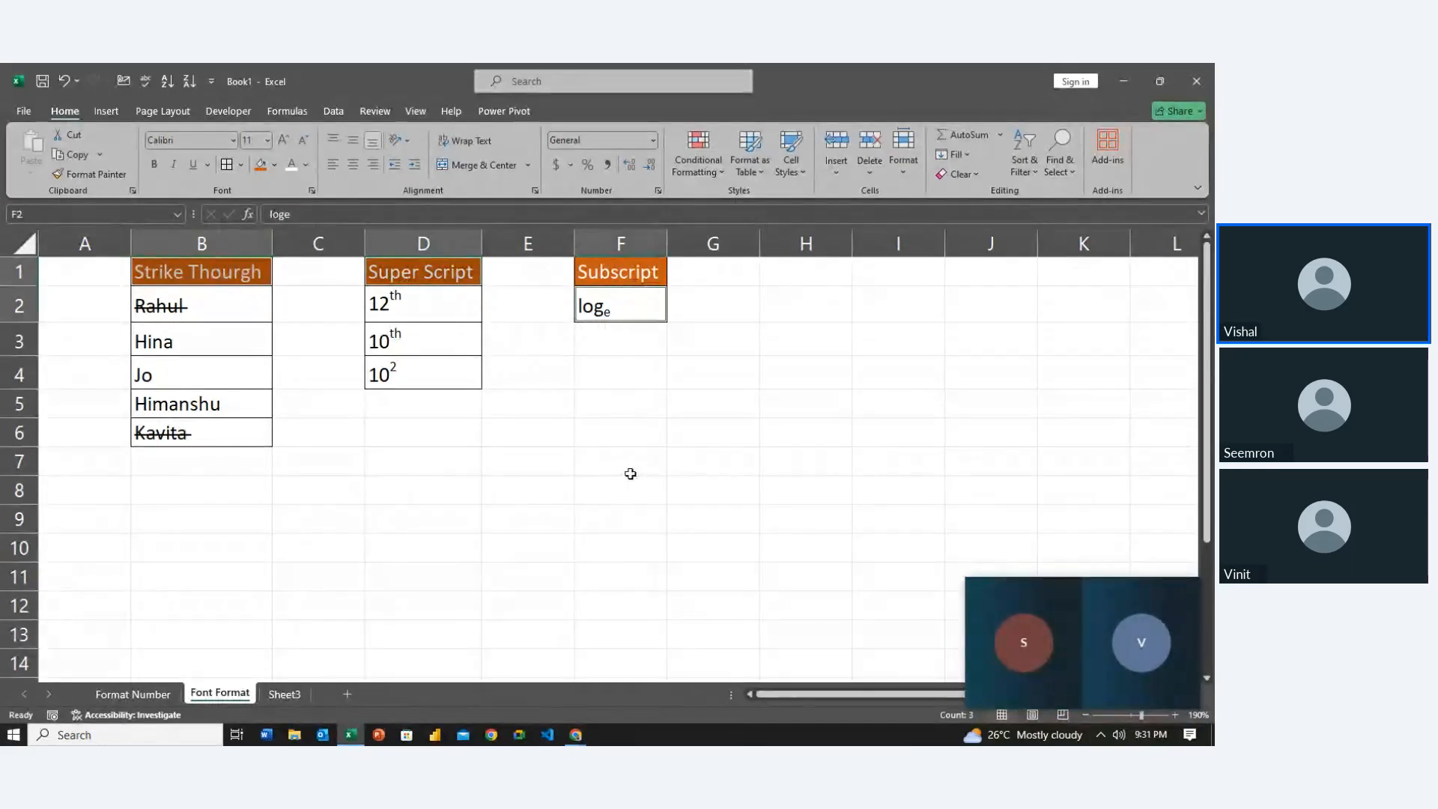
{"action": "left_click", "coordinate": [631, 277], "text": "ctrl"}
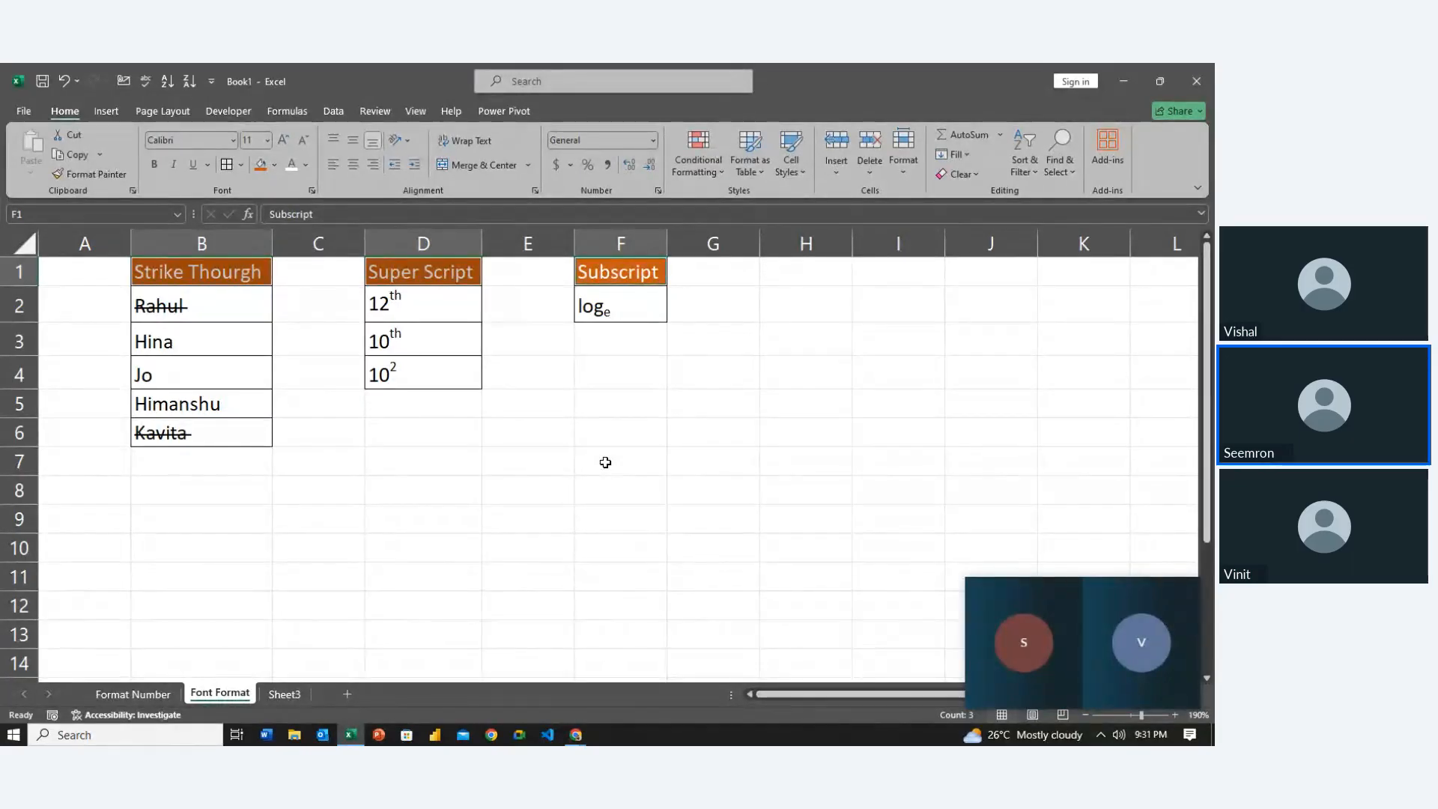
{"action": "key", "text": "Left"}
{"action": "key", "text": "Down"}
{"action": "key", "text": "Down"}
{"action": "key", "text": "Down"}
{"action": "key", "text": "Down"}
{"action": "key", "text": "Down"}
{"action": "key", "text": "Down"}
{"action": "key", "text": "Down"}
{"action": "key", "text": "Down"}
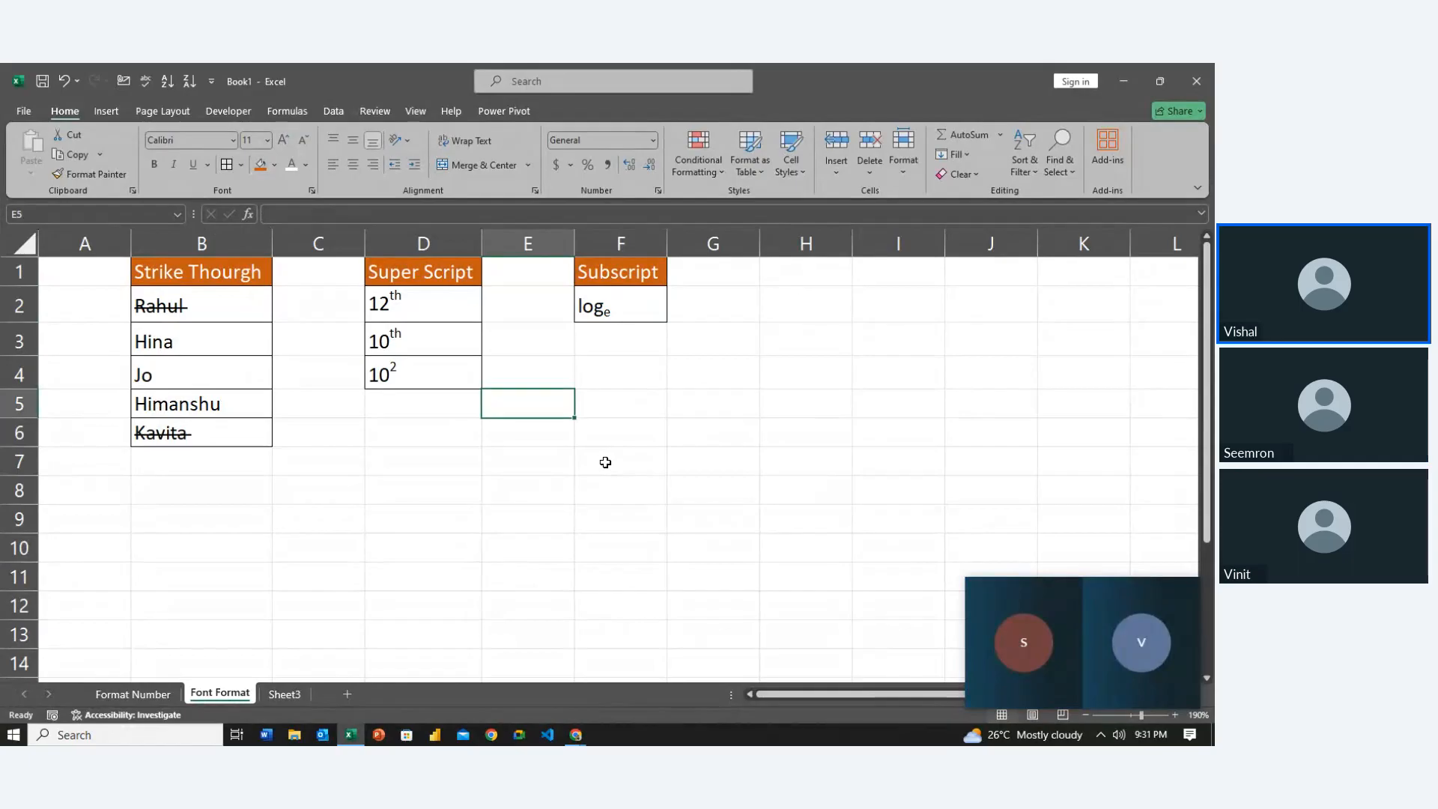
{"action": "double_click", "coordinate": [282, 695]}
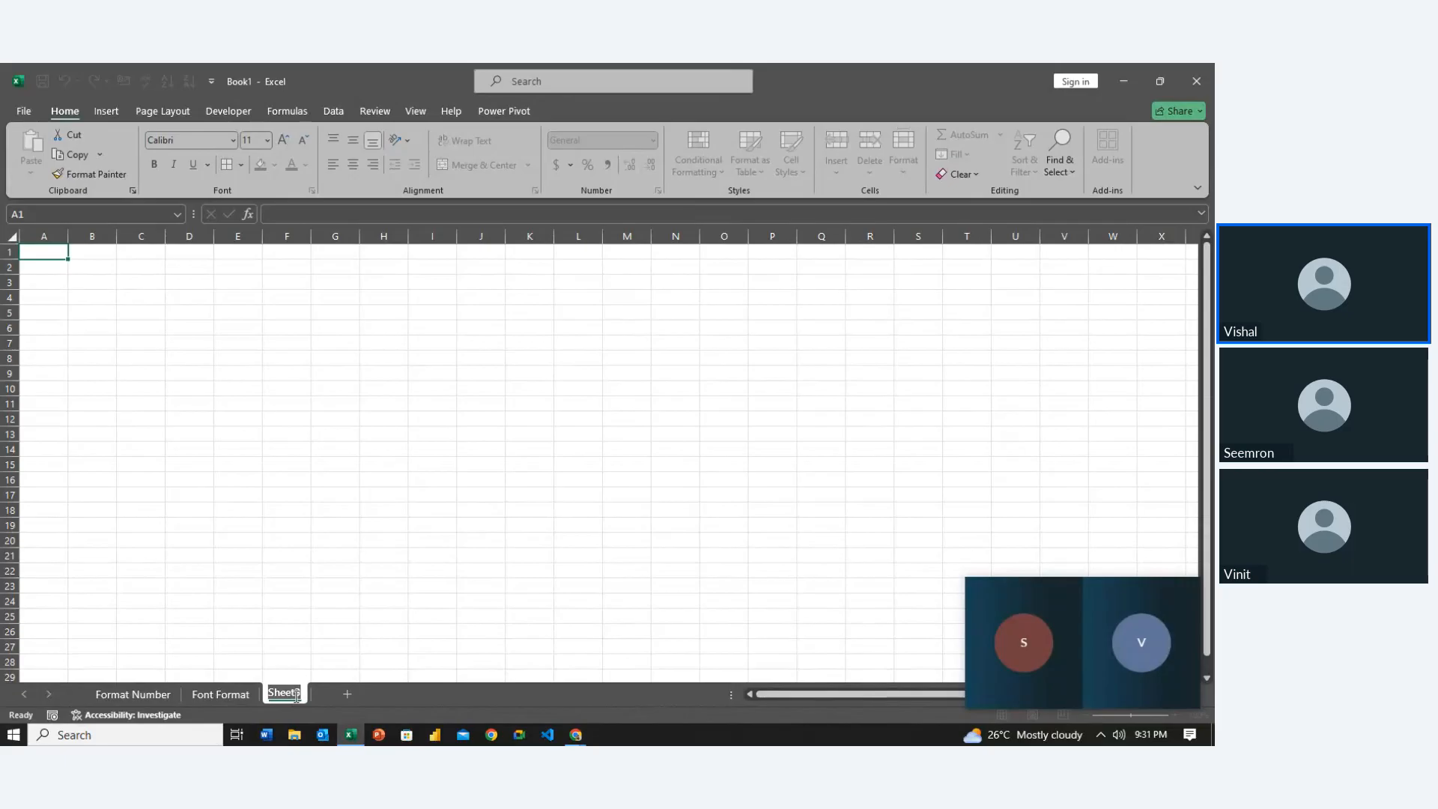
{"action": "key", "text": "Return"}
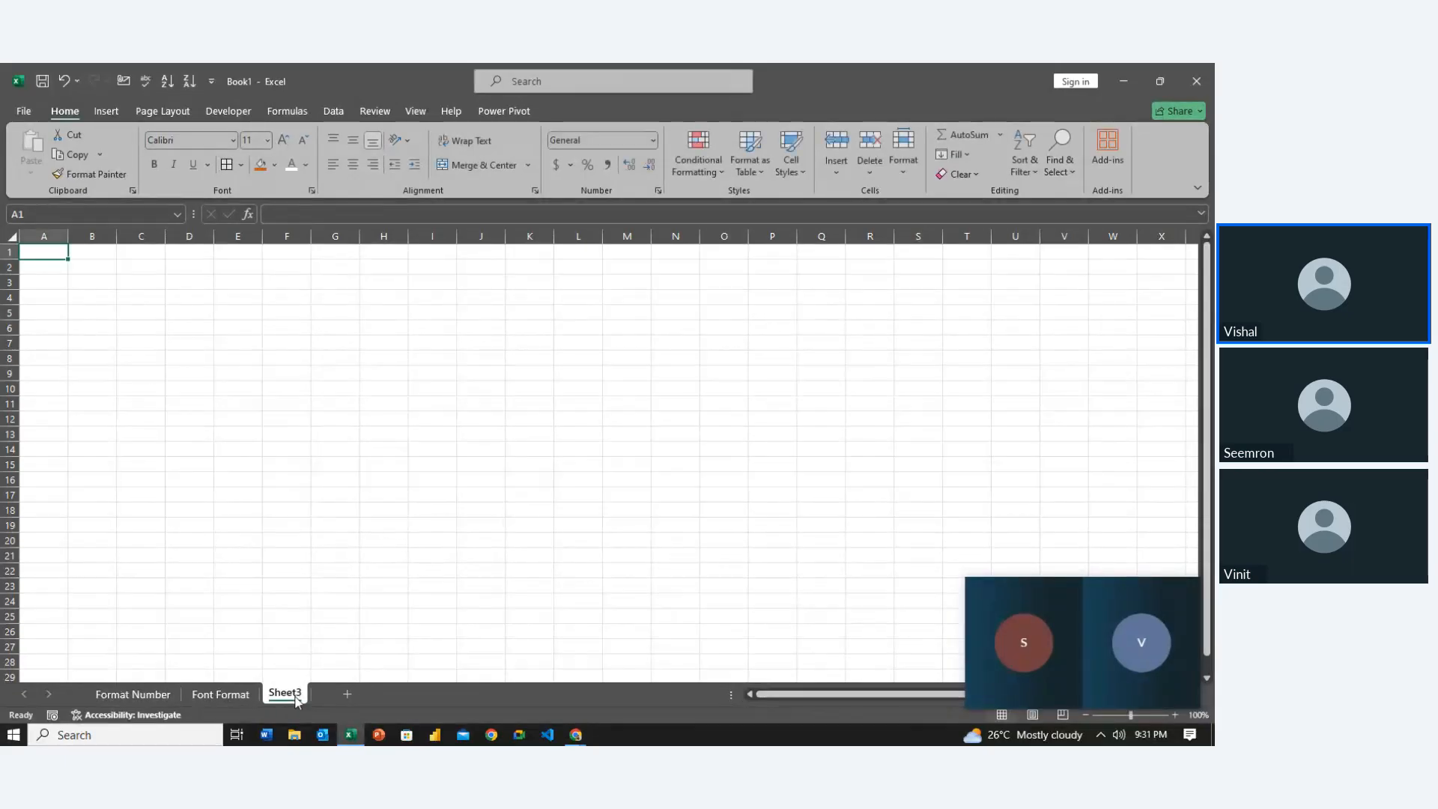
{"action": "key", "text": "ctrl+shift+f"}
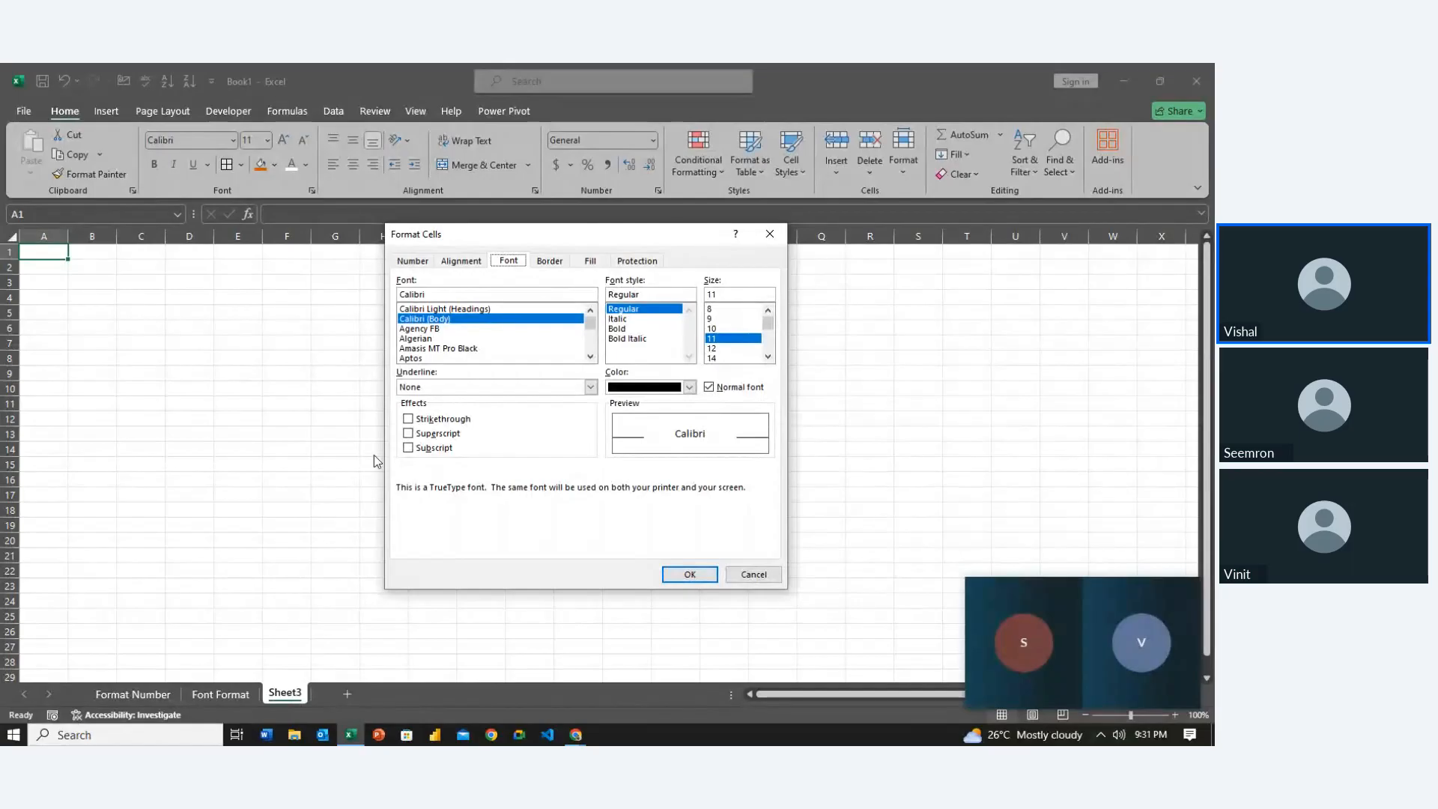
{"action": "left_click", "coordinate": [460, 260]}
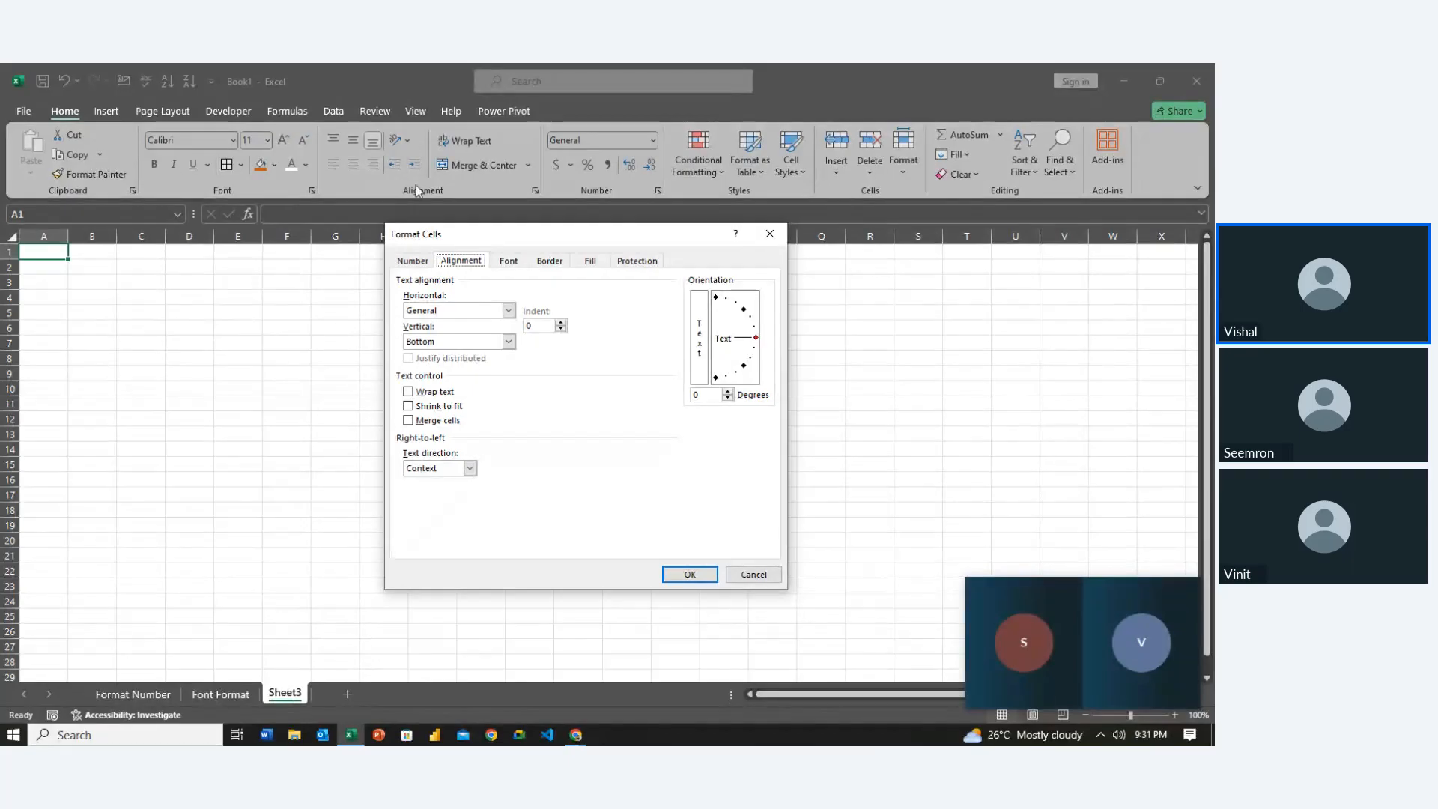
{"action": "left_click", "coordinate": [754, 334]}
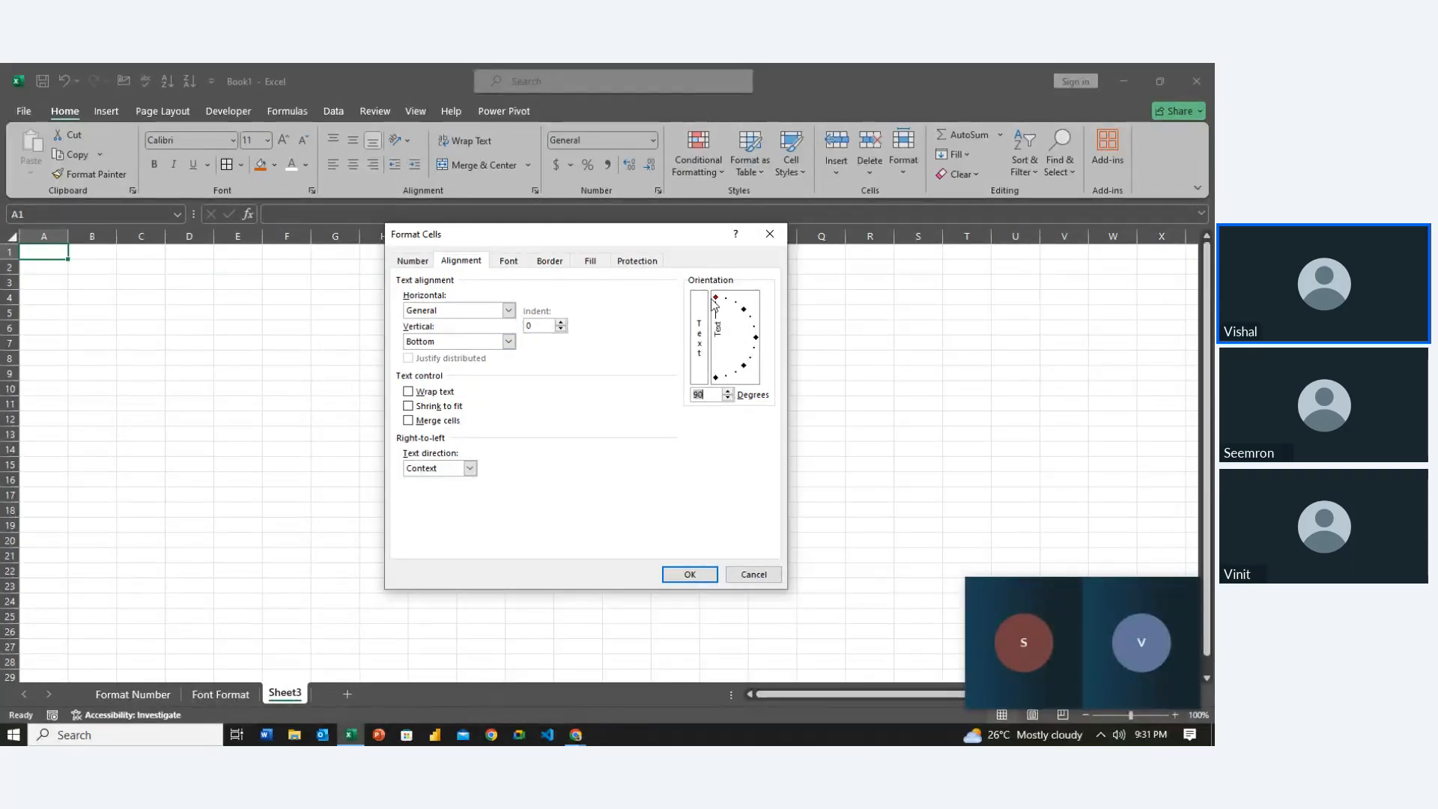
{"action": "left_click", "coordinate": [762, 340]}
{"action": "left_click", "coordinate": [759, 336]}
{"action": "left_click", "coordinate": [747, 574]}
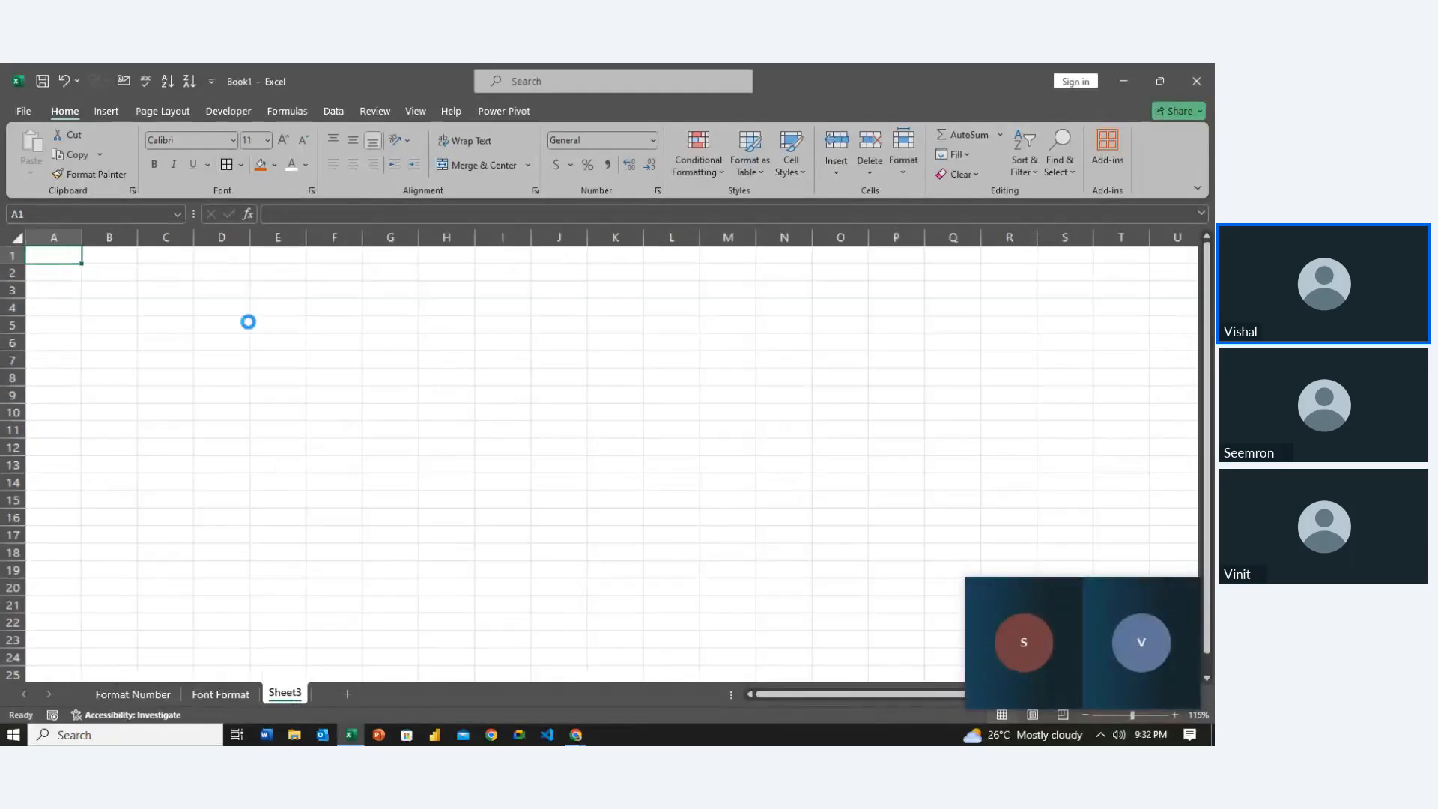
{"action": "scroll", "coordinate": [248, 322], "scroll_direction": "up", "scroll_amount": 10}
Type 'I am from Gurgaon' into cell B3
{"action": "left_click", "coordinate": [229, 360]}
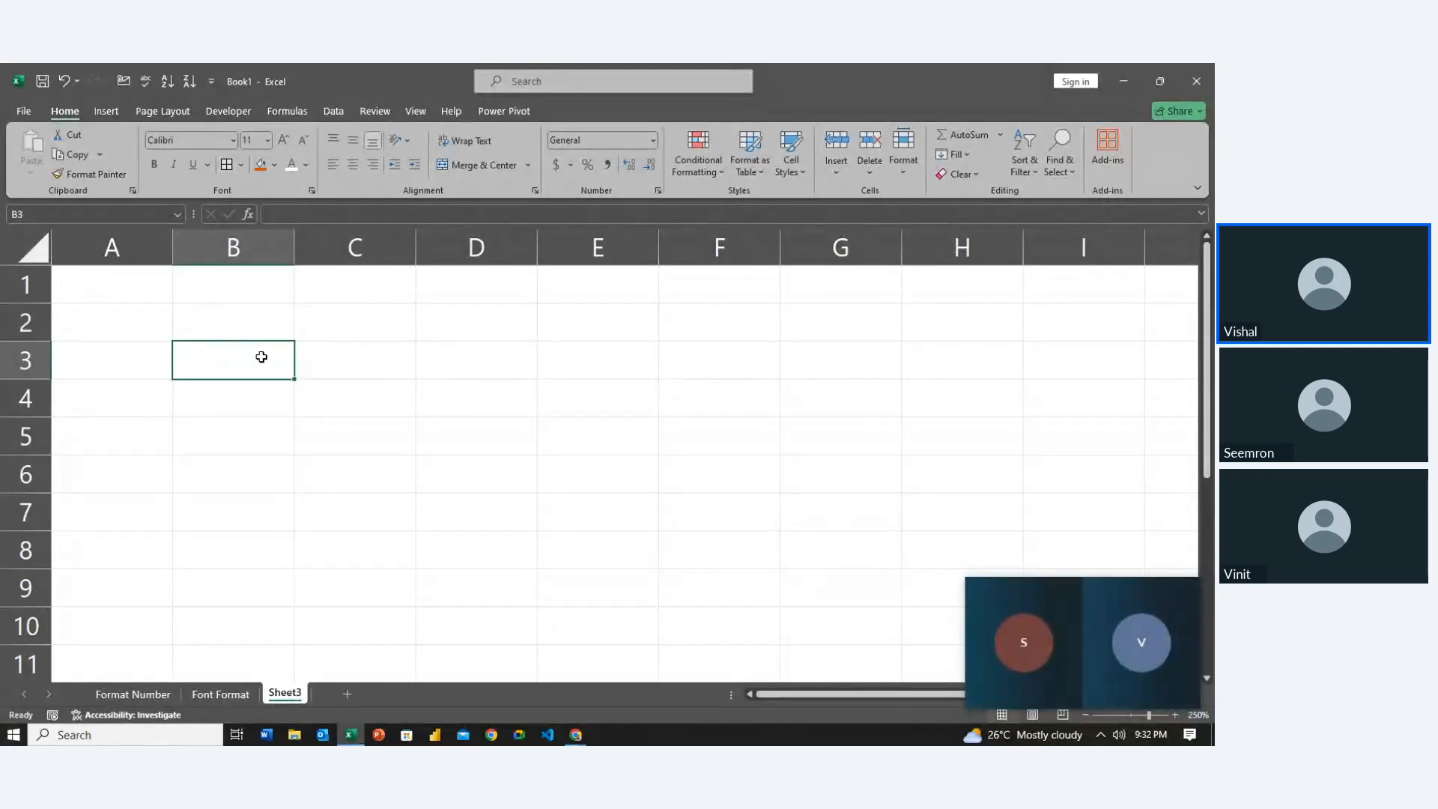
{"action": "type", "text": "I"}
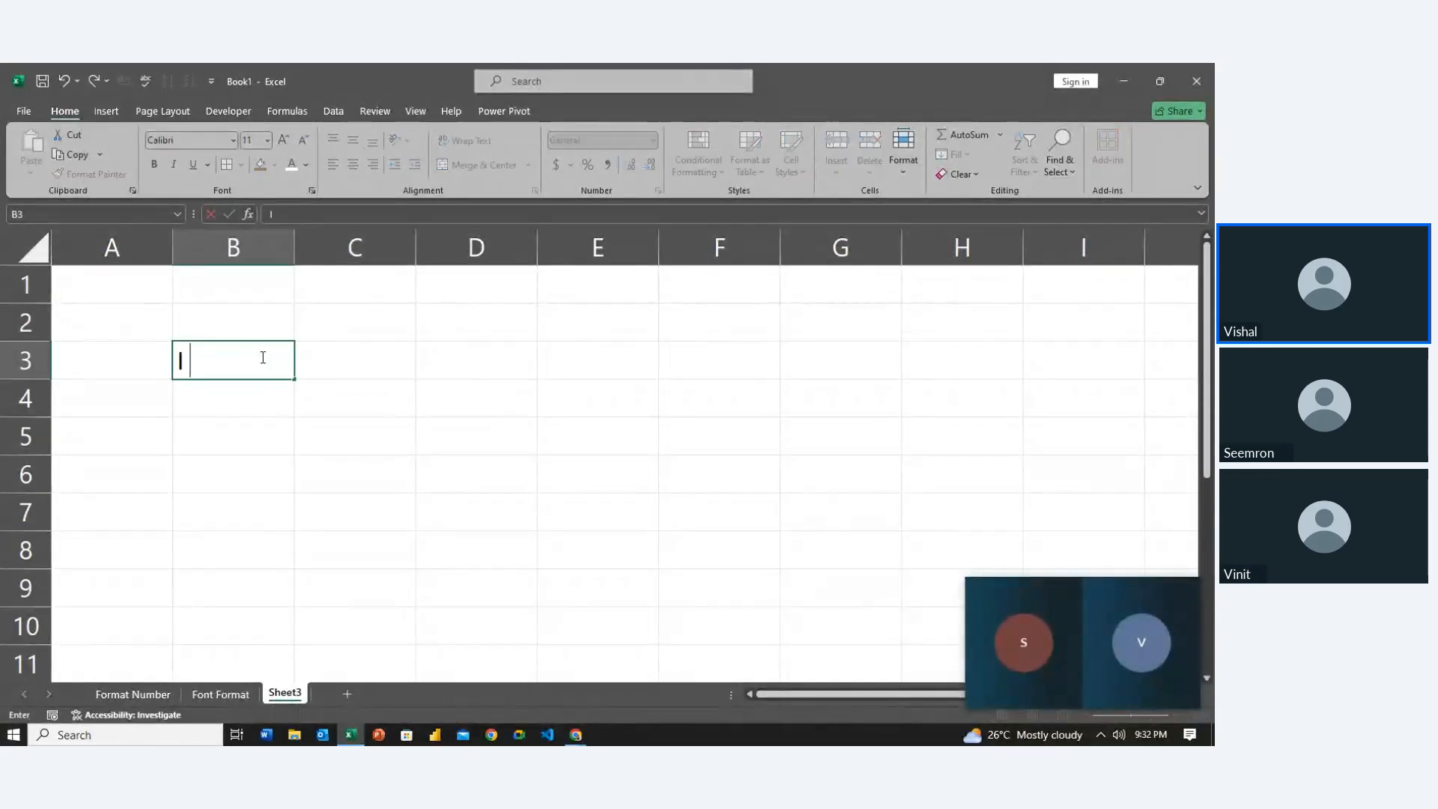
{"action": "type", "text": " am from"}
{"action": "key", "text": "BackSpace"}
{"action": "type", "text": "m"}
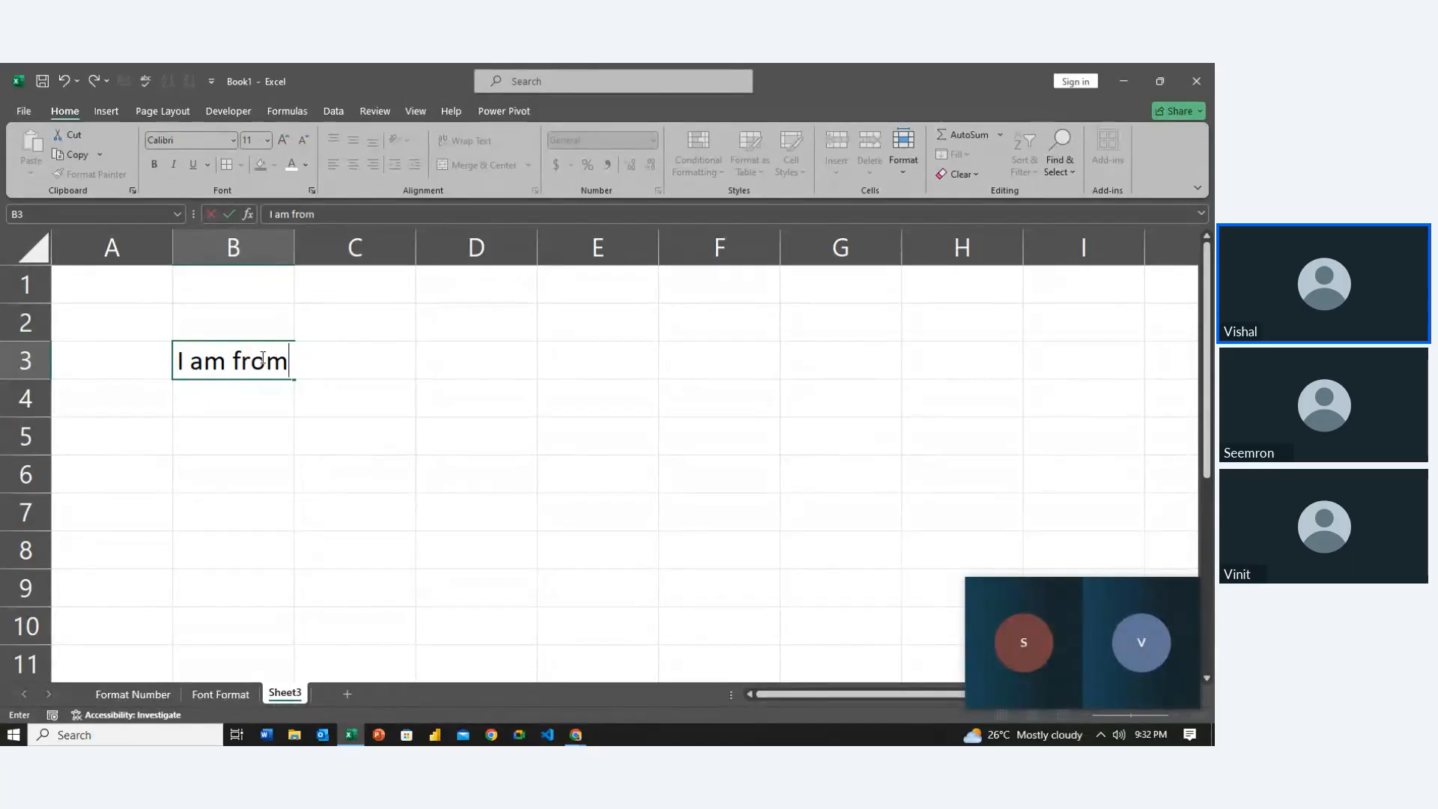
{"action": "type", "text": " Gurgaon"}
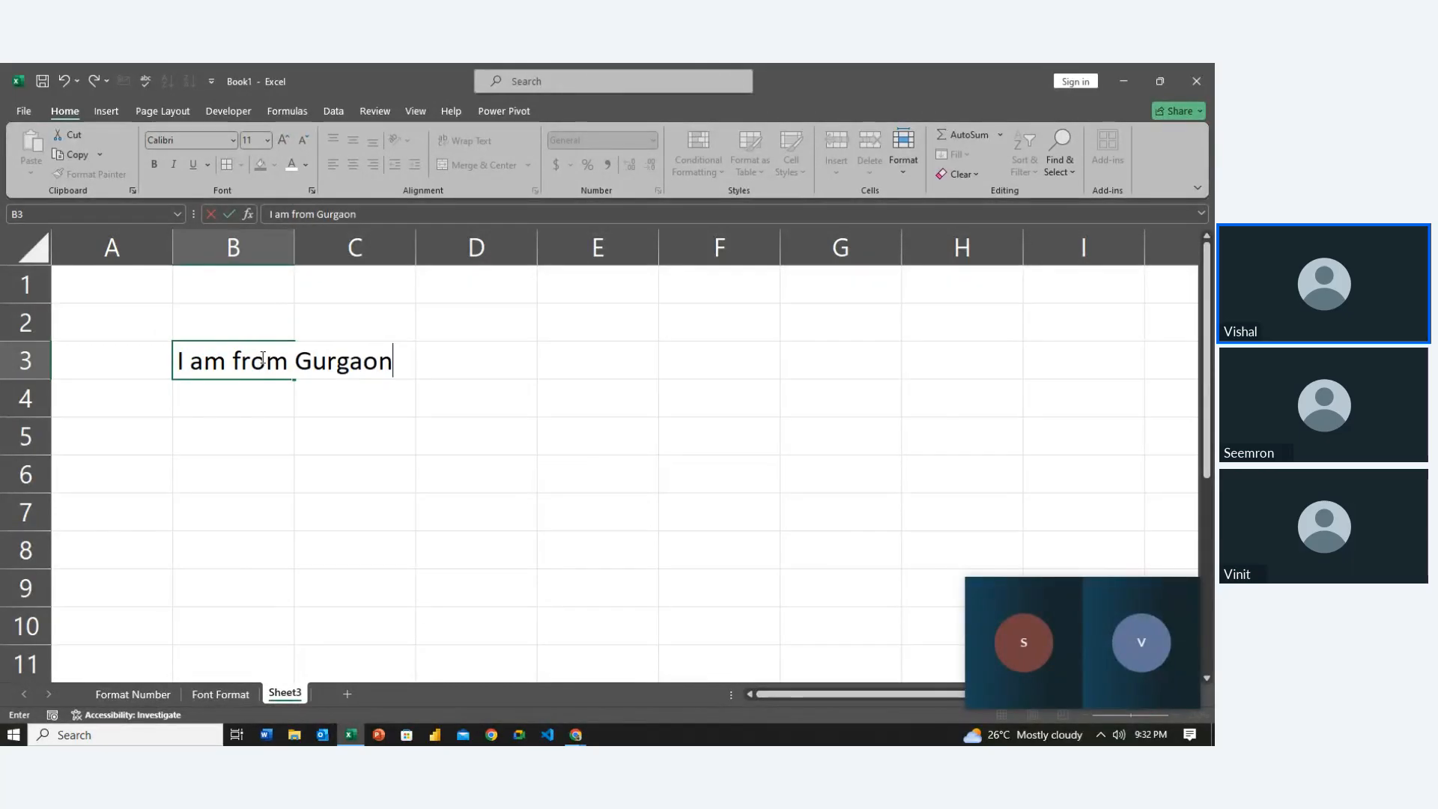
{"action": "key", "text": "Return"}
Apply Wrap Text to B3 so the sentence spans two lines
{"action": "left_click", "coordinate": [260, 359]}
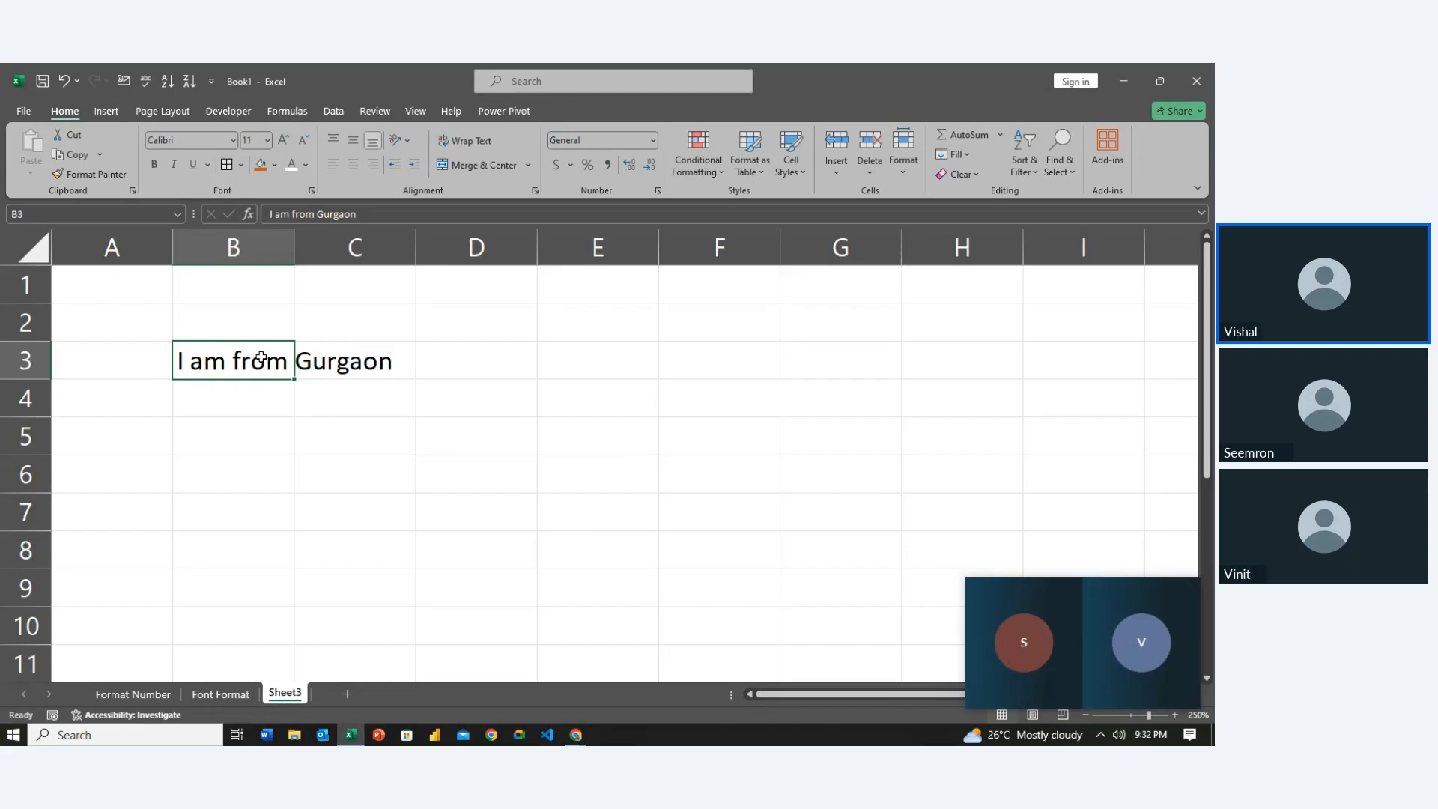
{"action": "left_click", "coordinate": [459, 143]}
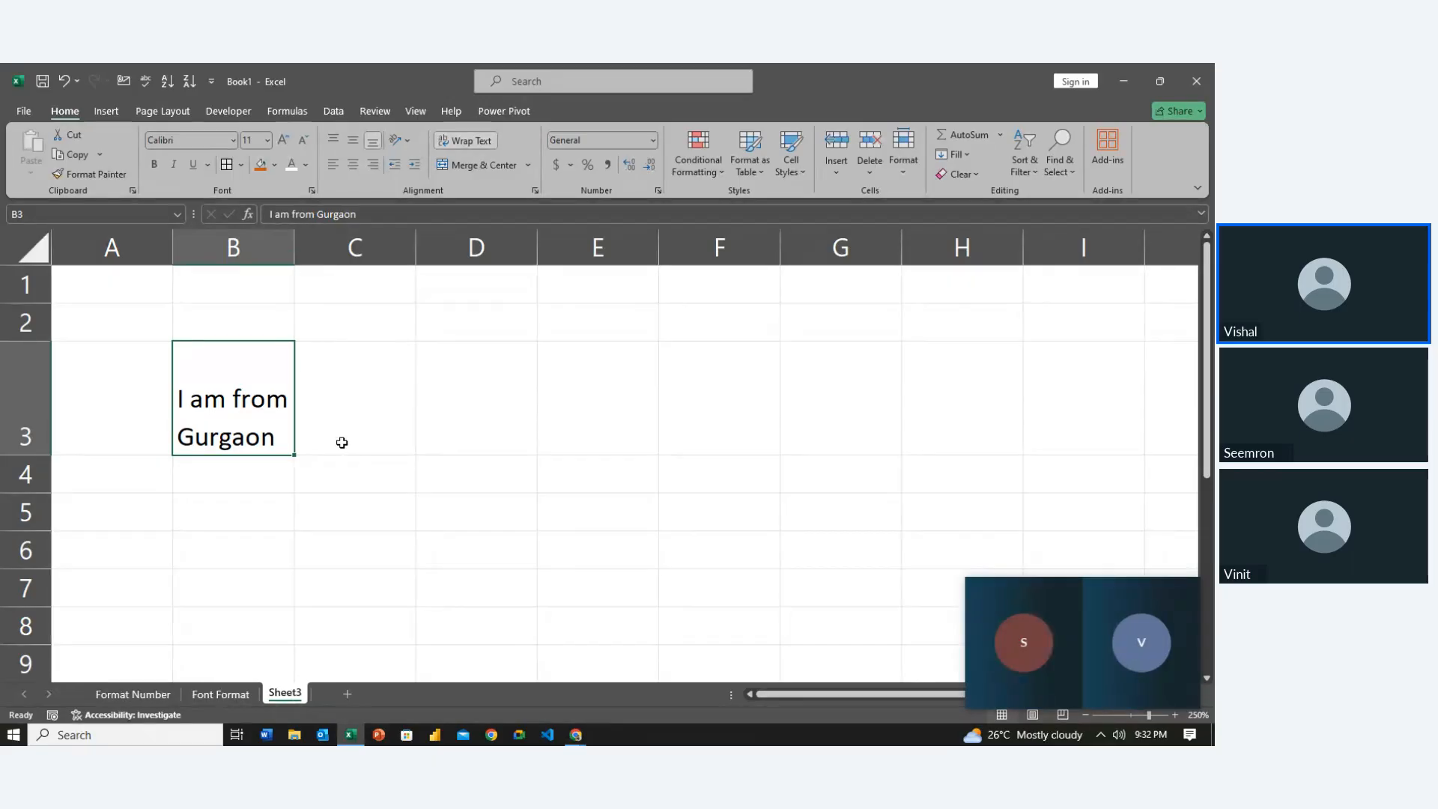
{"action": "left_click", "coordinate": [441, 424]}
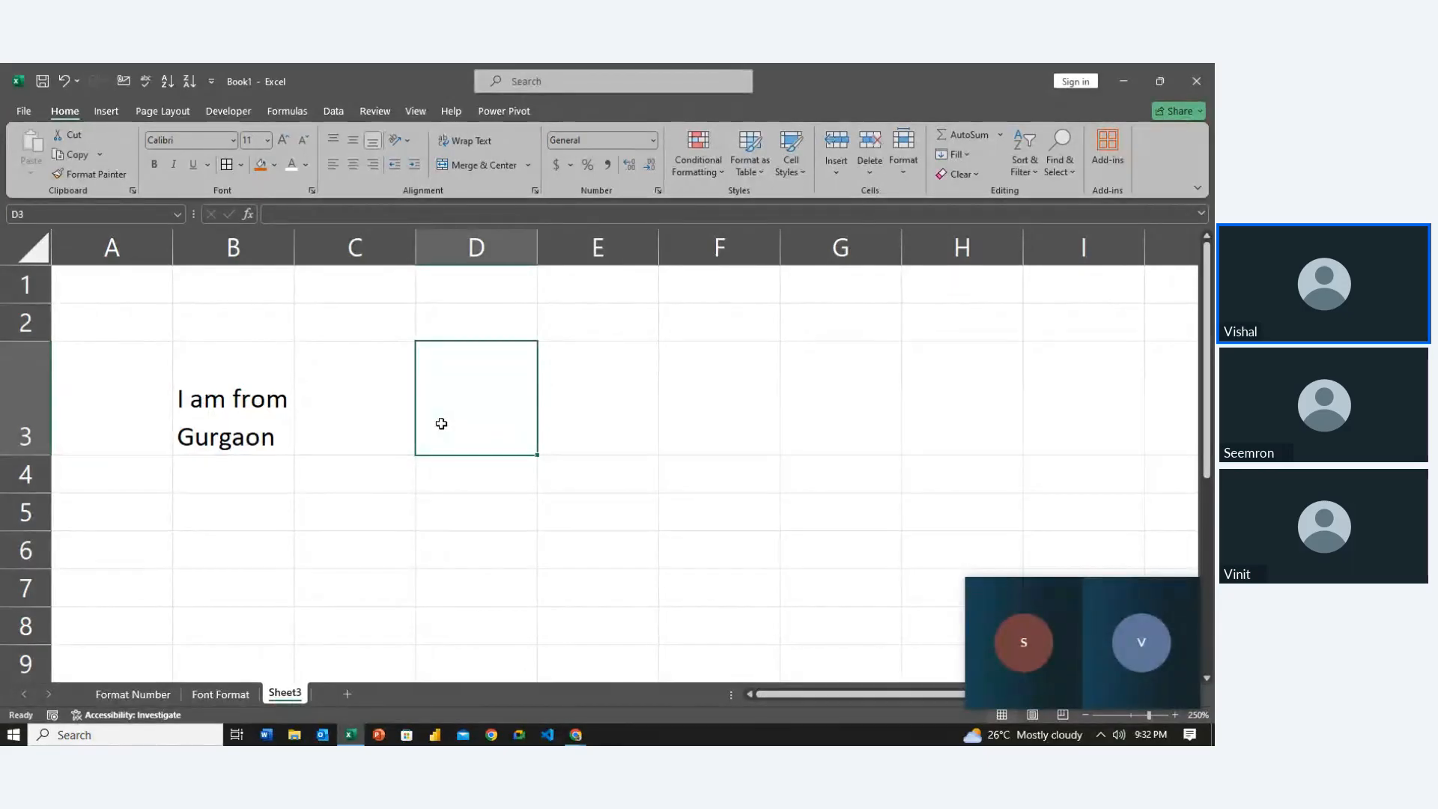
Widen column D and enter 'Tina' in D3 with no leading spaces
{"action": "left_click_drag", "start_coordinate": [537, 247], "coordinate": [619, 247]}
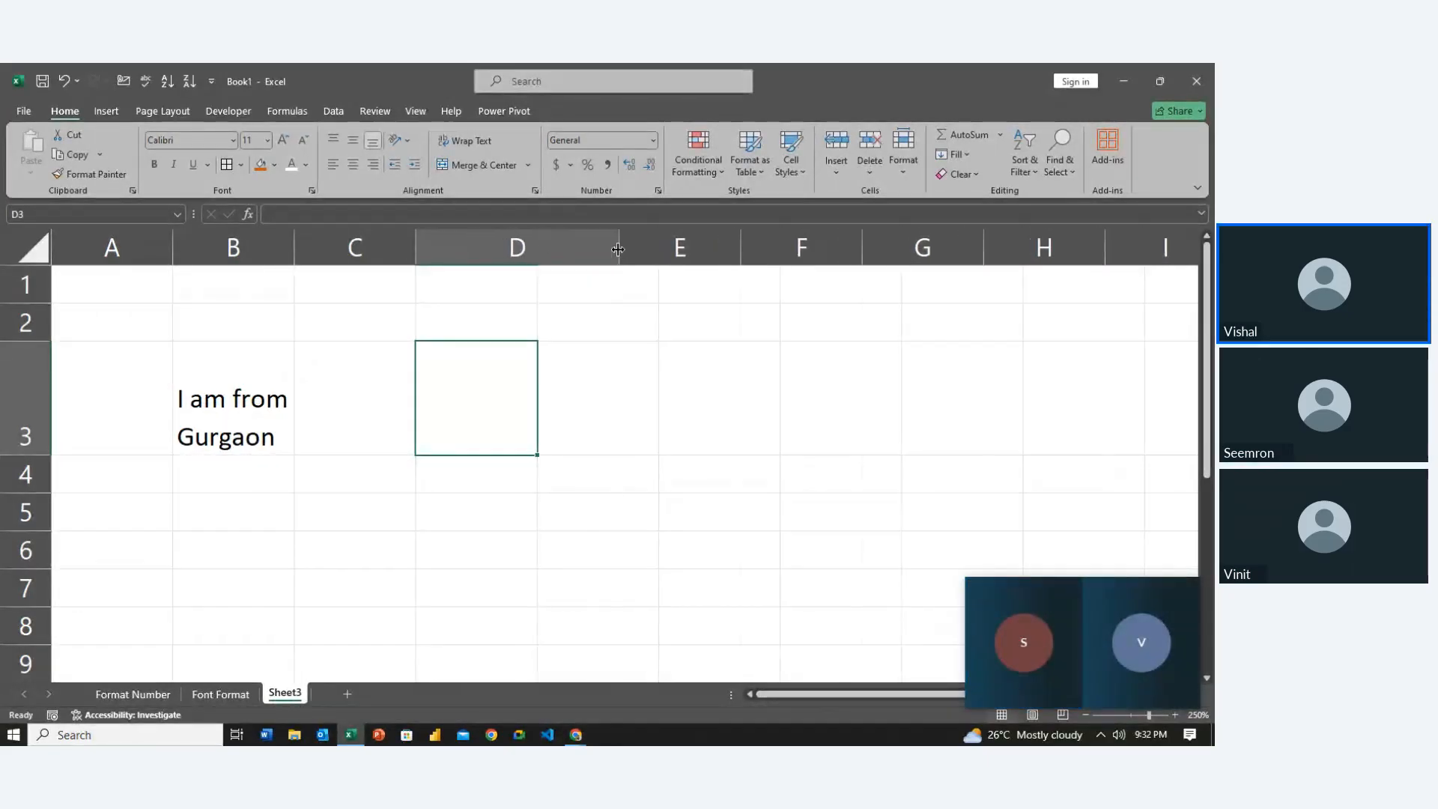
{"action": "double_click", "coordinate": [437, 415]}
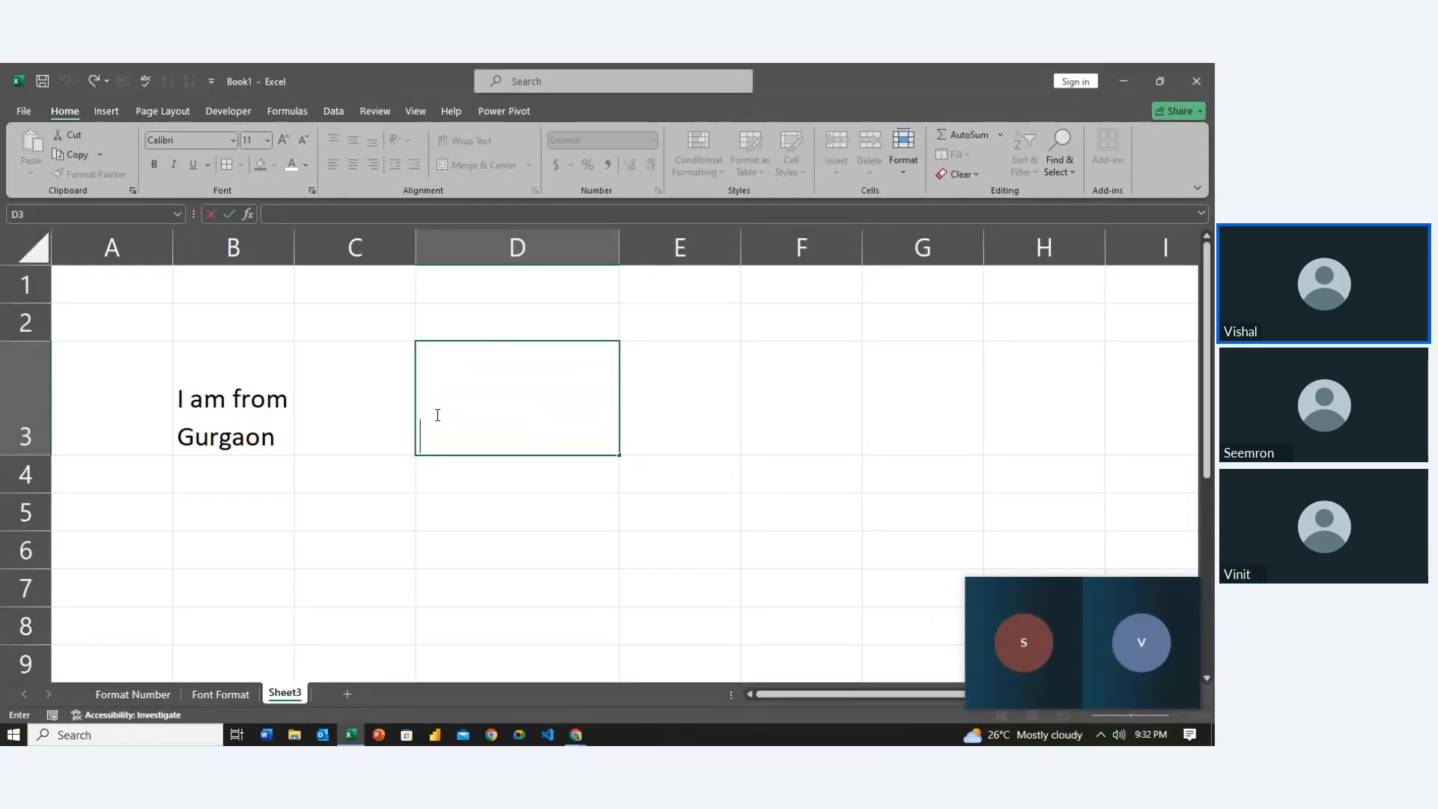
{"action": "type", "text": "Tina"}
{"action": "key", "text": "Return"}
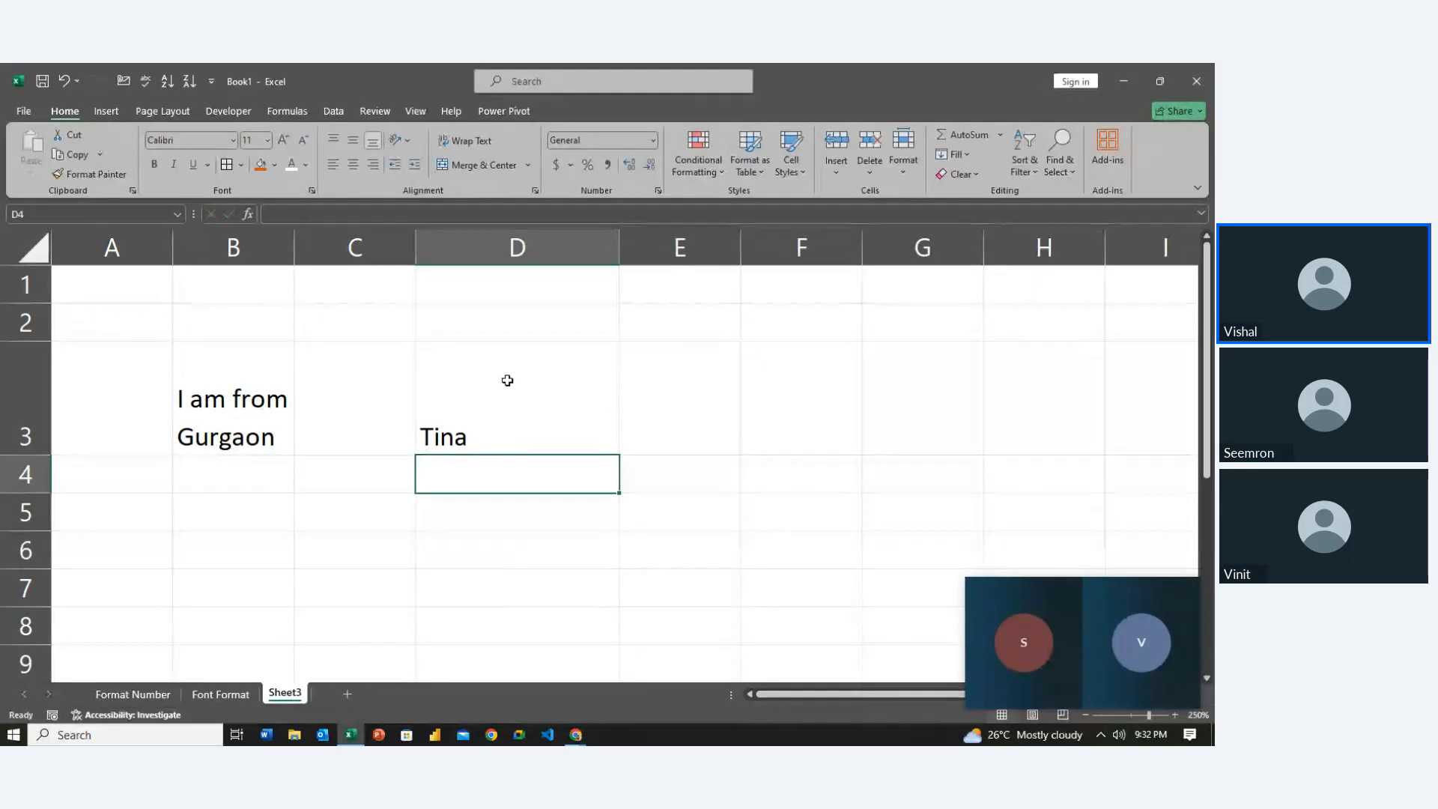
{"action": "left_click", "coordinate": [507, 377]}
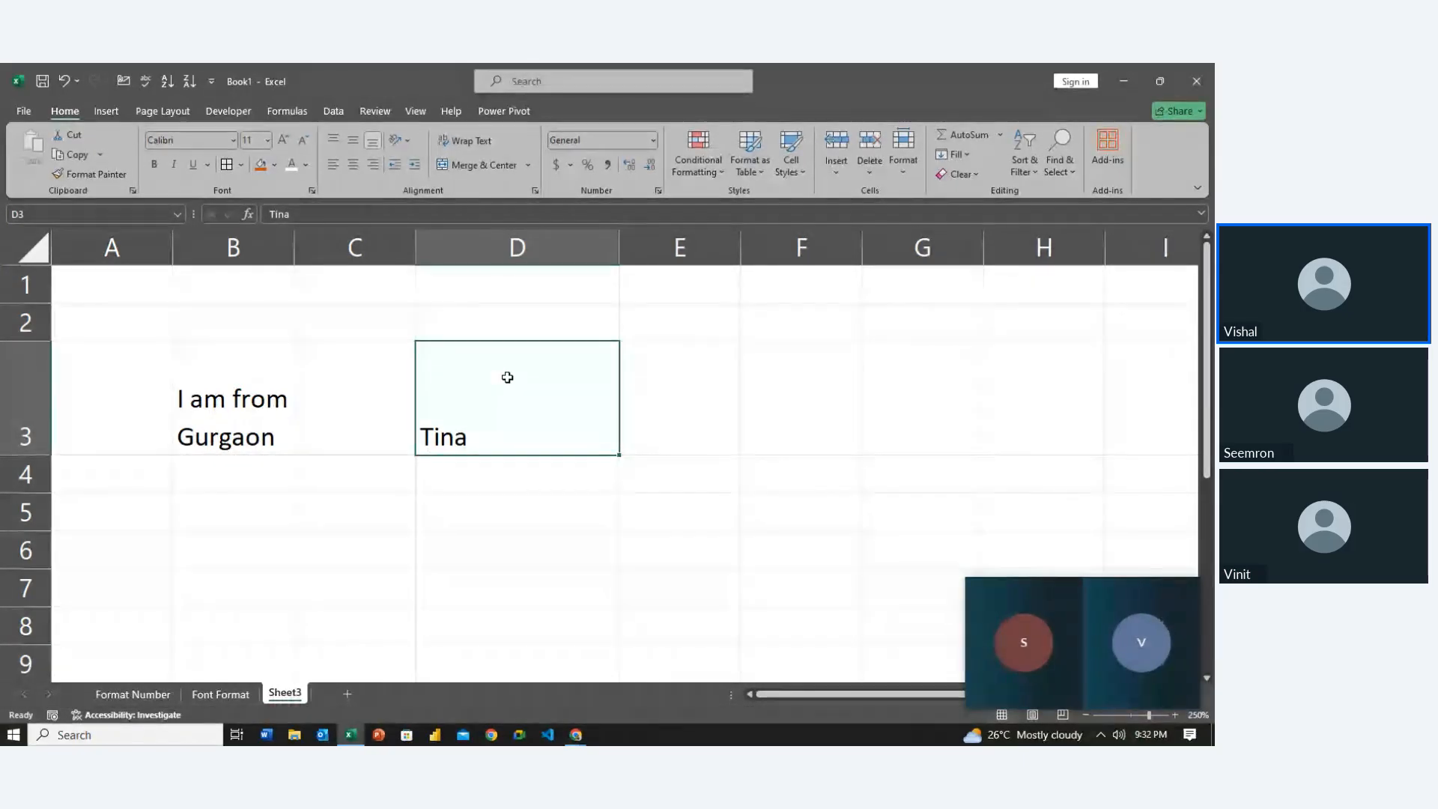
{"action": "double_click", "coordinate": [421, 438]}
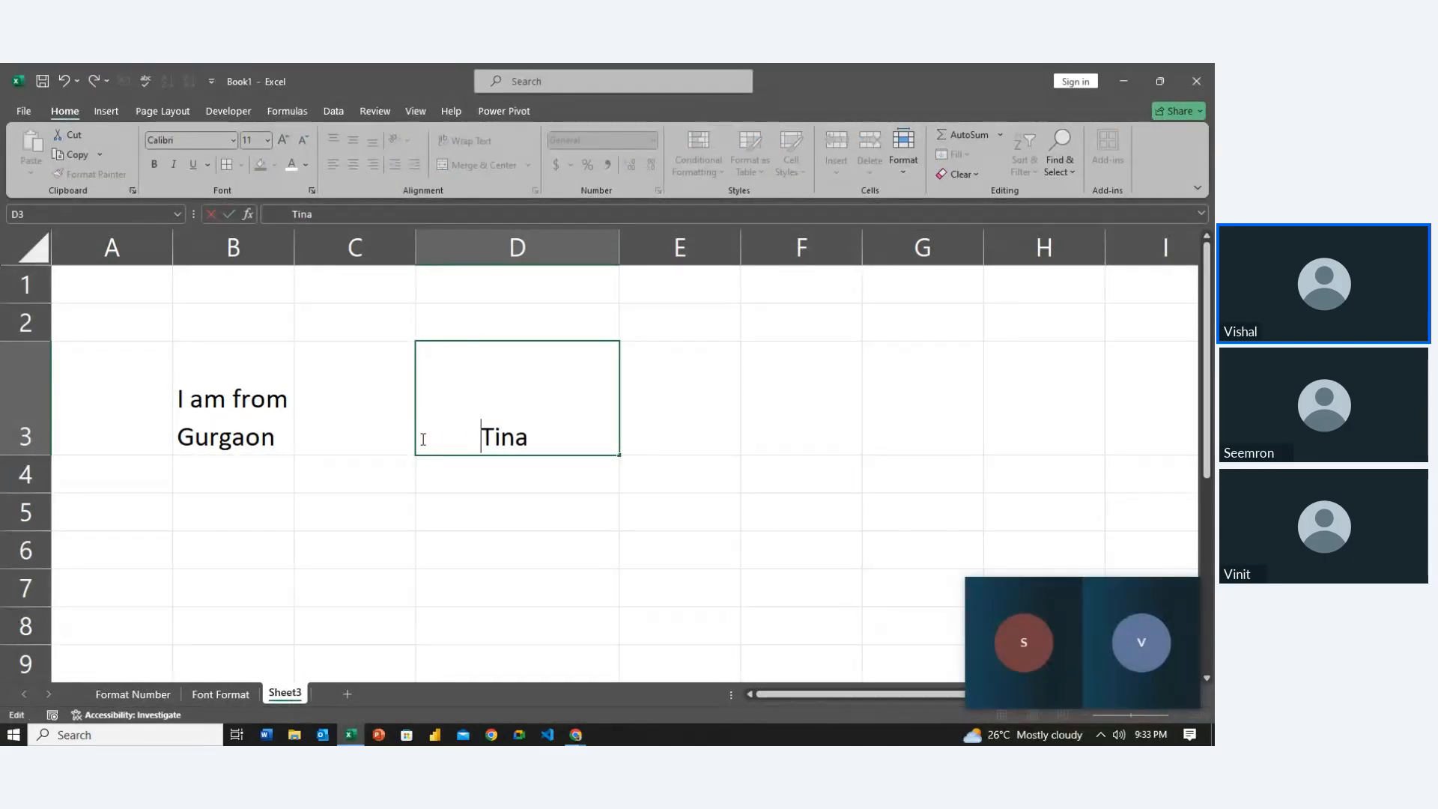
{"action": "key", "text": "BackSpace"}
{"action": "key", "text": "BackSpace"}
{"action": "key", "text": "BackSpace"}
{"action": "key", "text": "BackSpace"}
{"action": "key", "text": "BackSpace"}
{"action": "key", "text": "BackSpace"}
{"action": "key", "text": "BackSpace"}
{"action": "key", "text": "BackSpace"}
{"action": "key", "text": "BackSpace"}
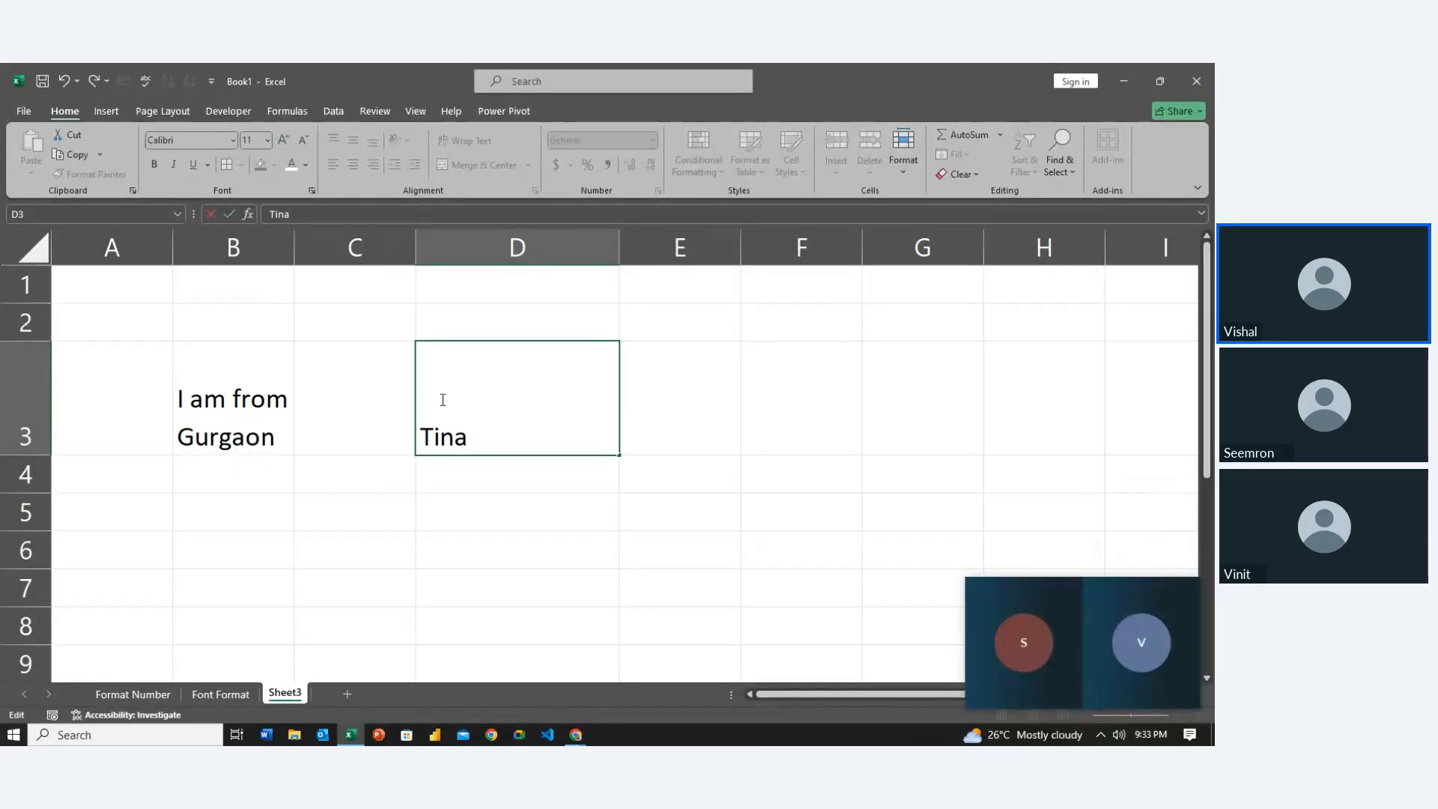
{"action": "left_click", "coordinate": [468, 552]}
Align Tina to the bottom and left of cell D3
{"action": "left_click", "coordinate": [488, 398]}
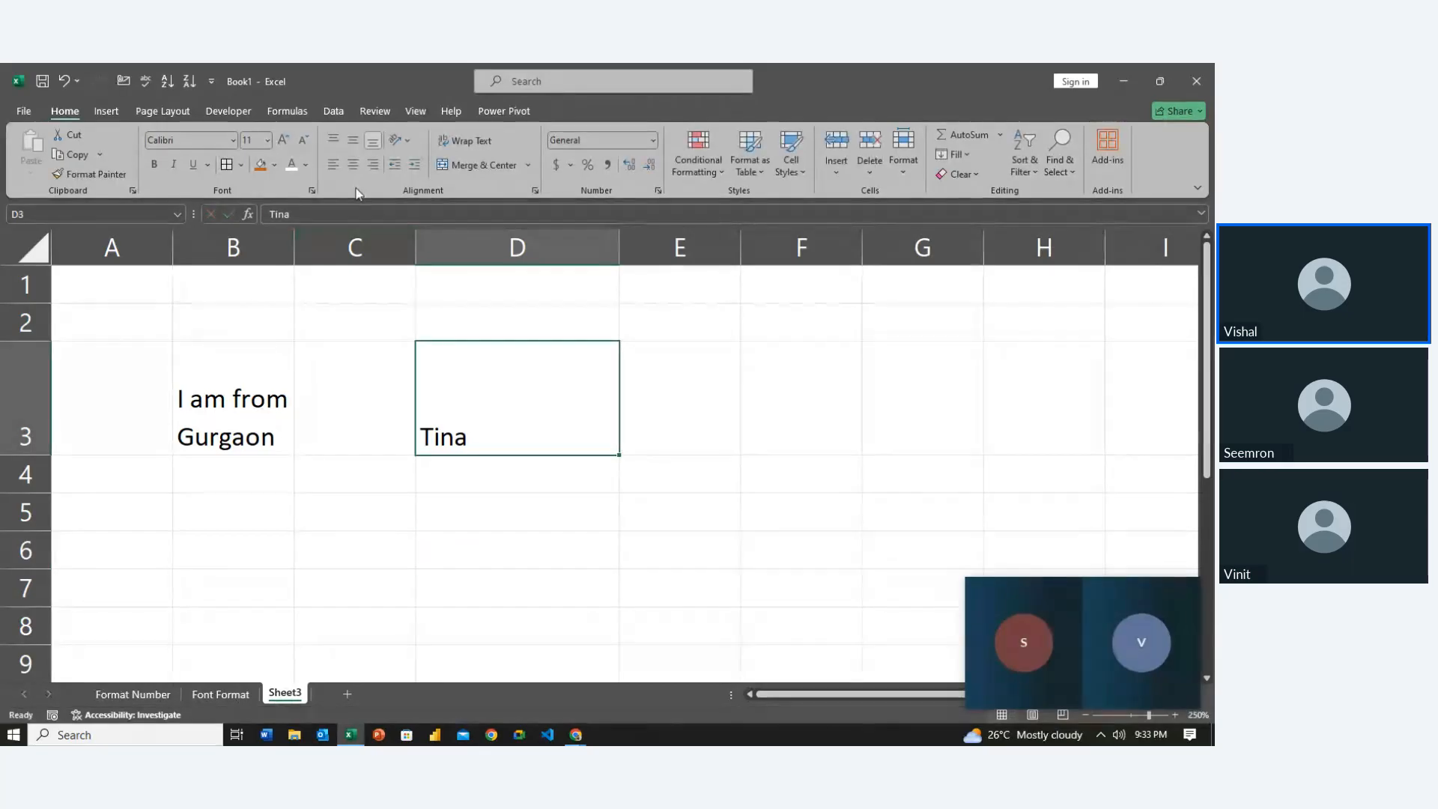
{"action": "left_click", "coordinate": [352, 165]}
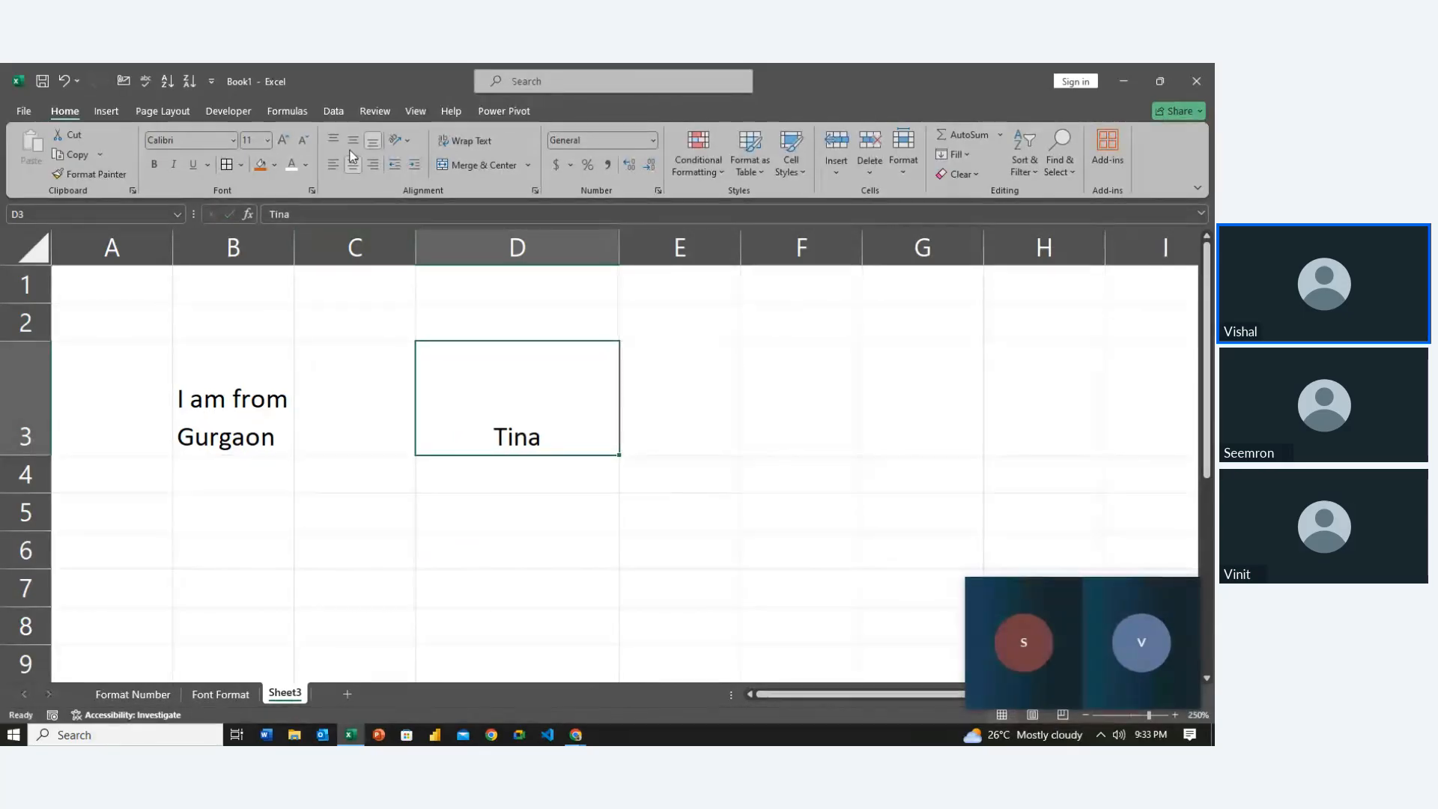
{"action": "left_click", "coordinate": [353, 139]}
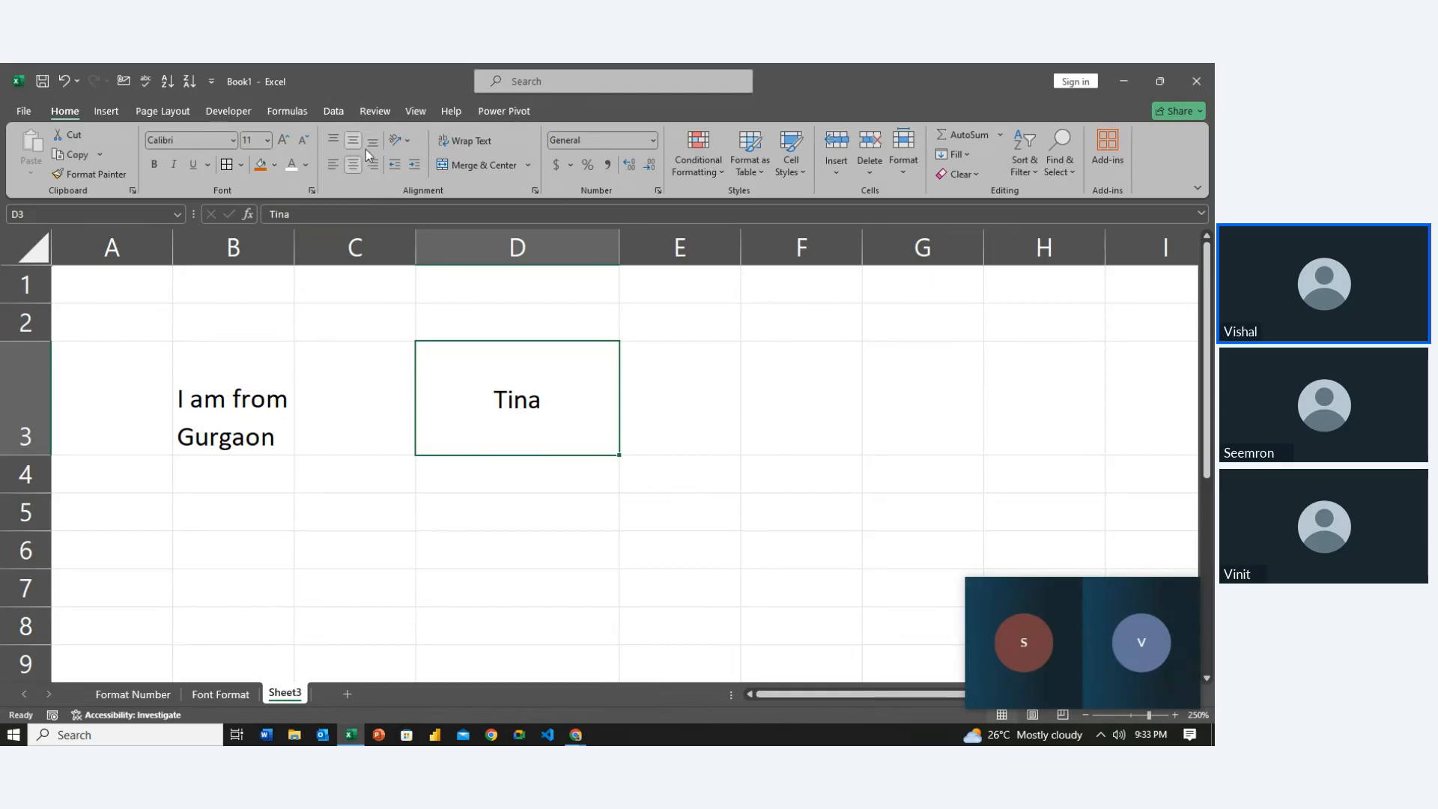
{"action": "left_click", "coordinate": [371, 143]}
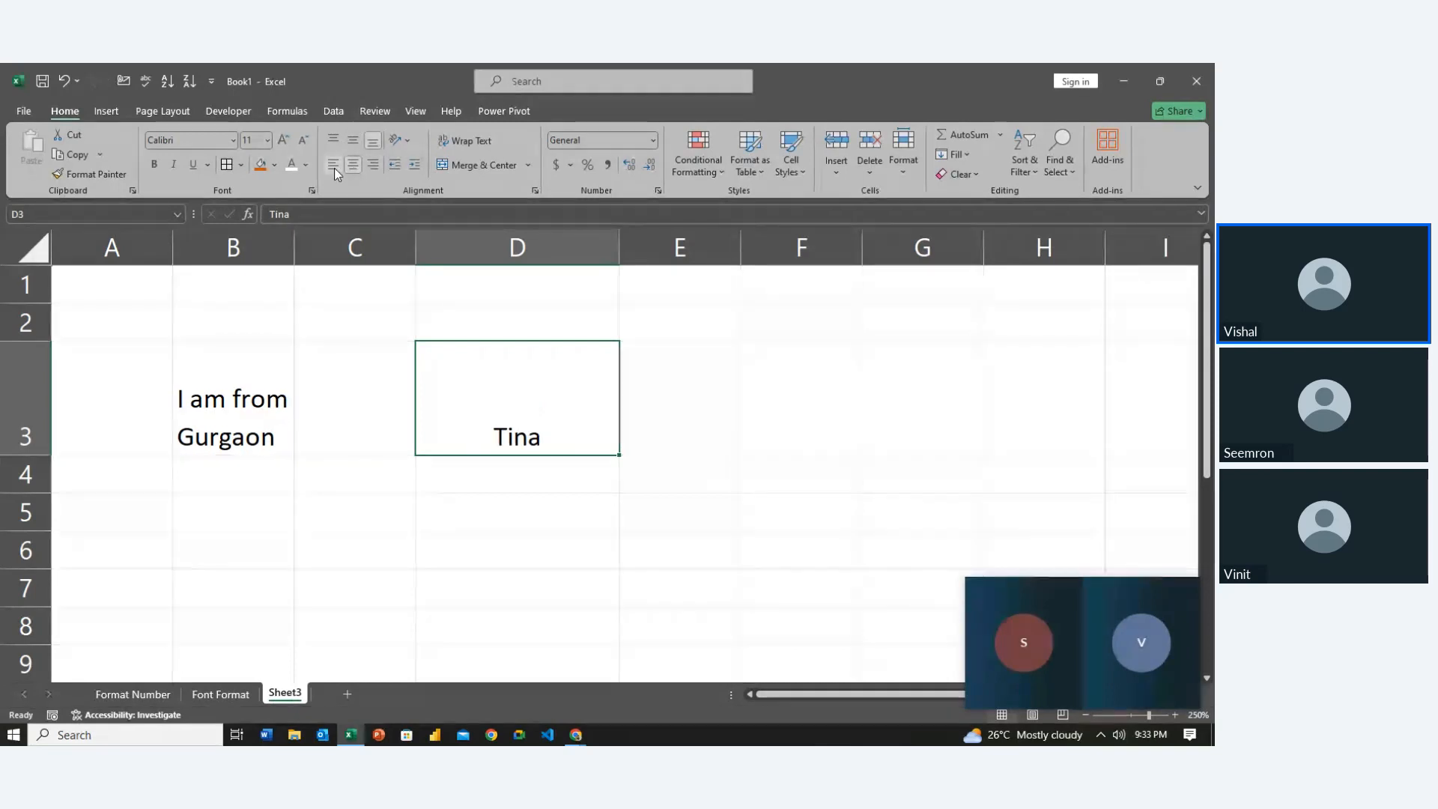
{"action": "left_click", "coordinate": [333, 166]}
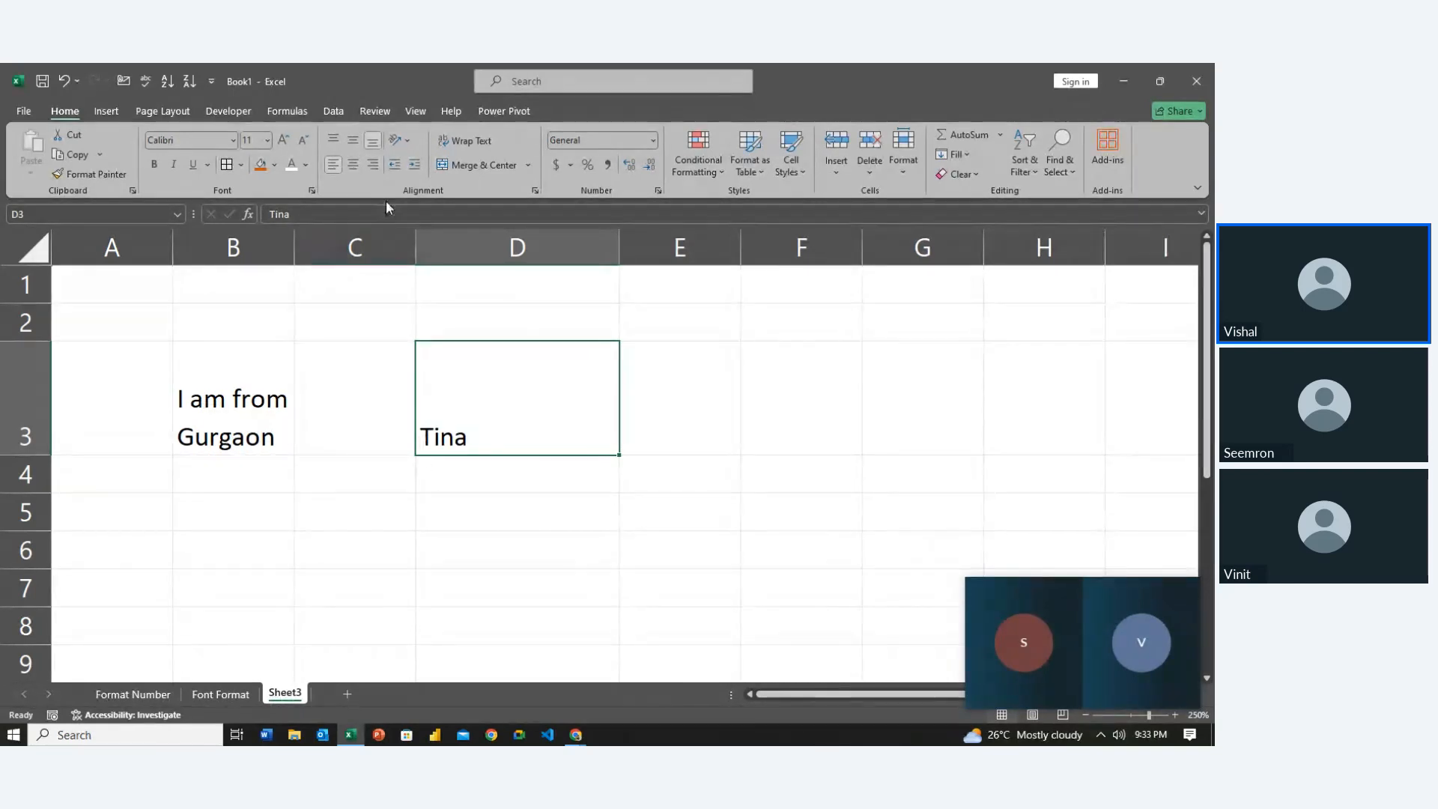
{"action": "double_click", "coordinate": [421, 438]}
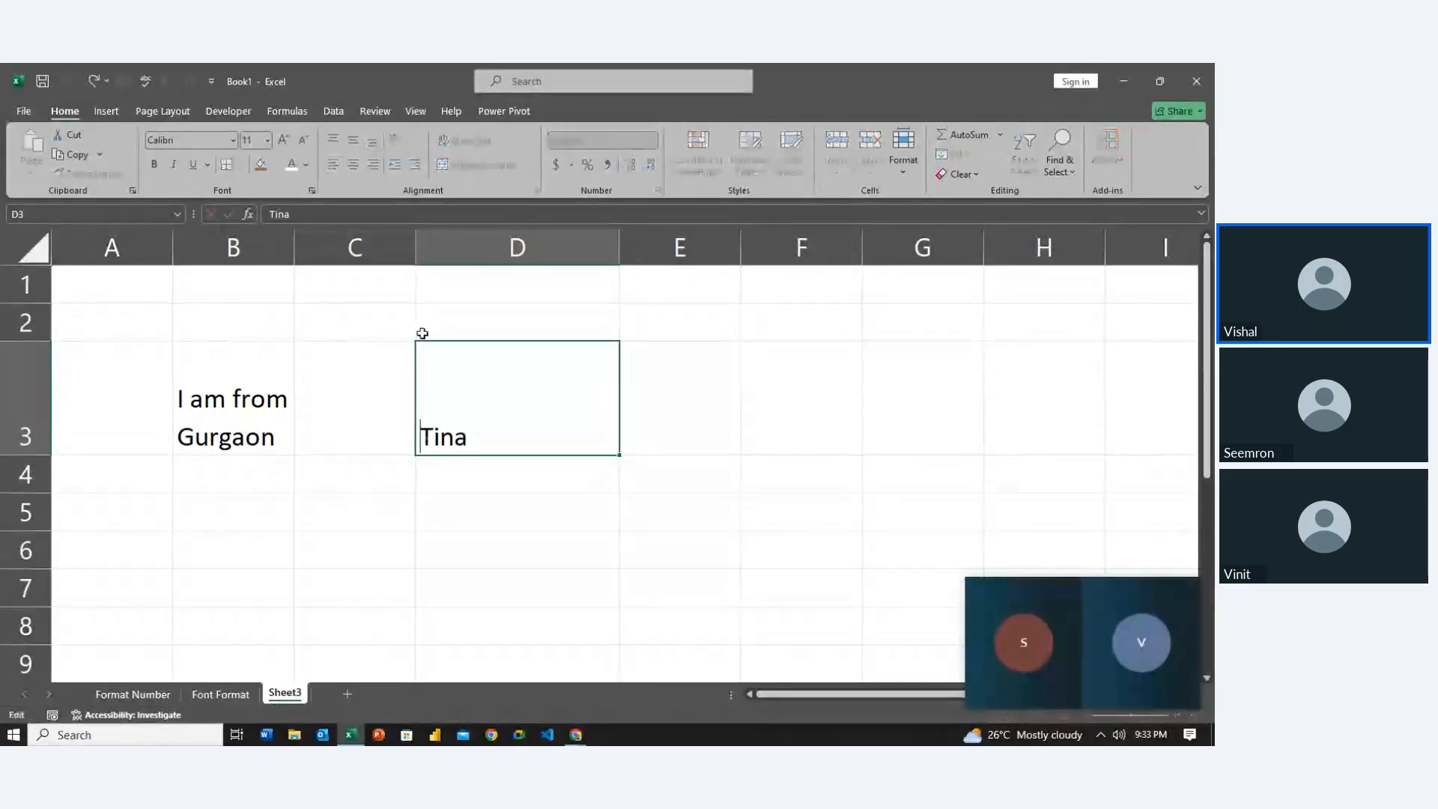
{"action": "key", "text": "Escape"}
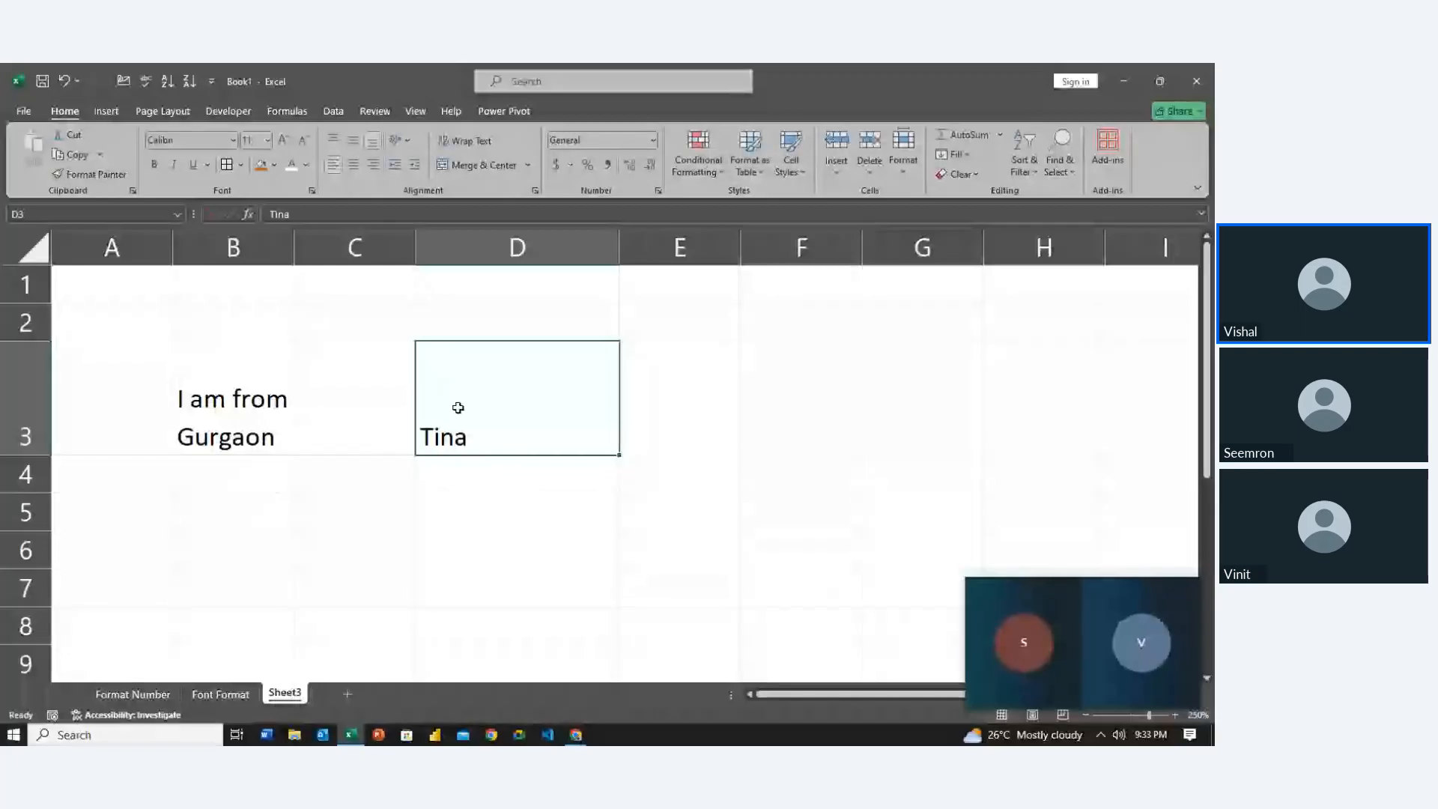
Indent Tina four levels in from D3's left edge
{"action": "left_click", "coordinate": [414, 171]}
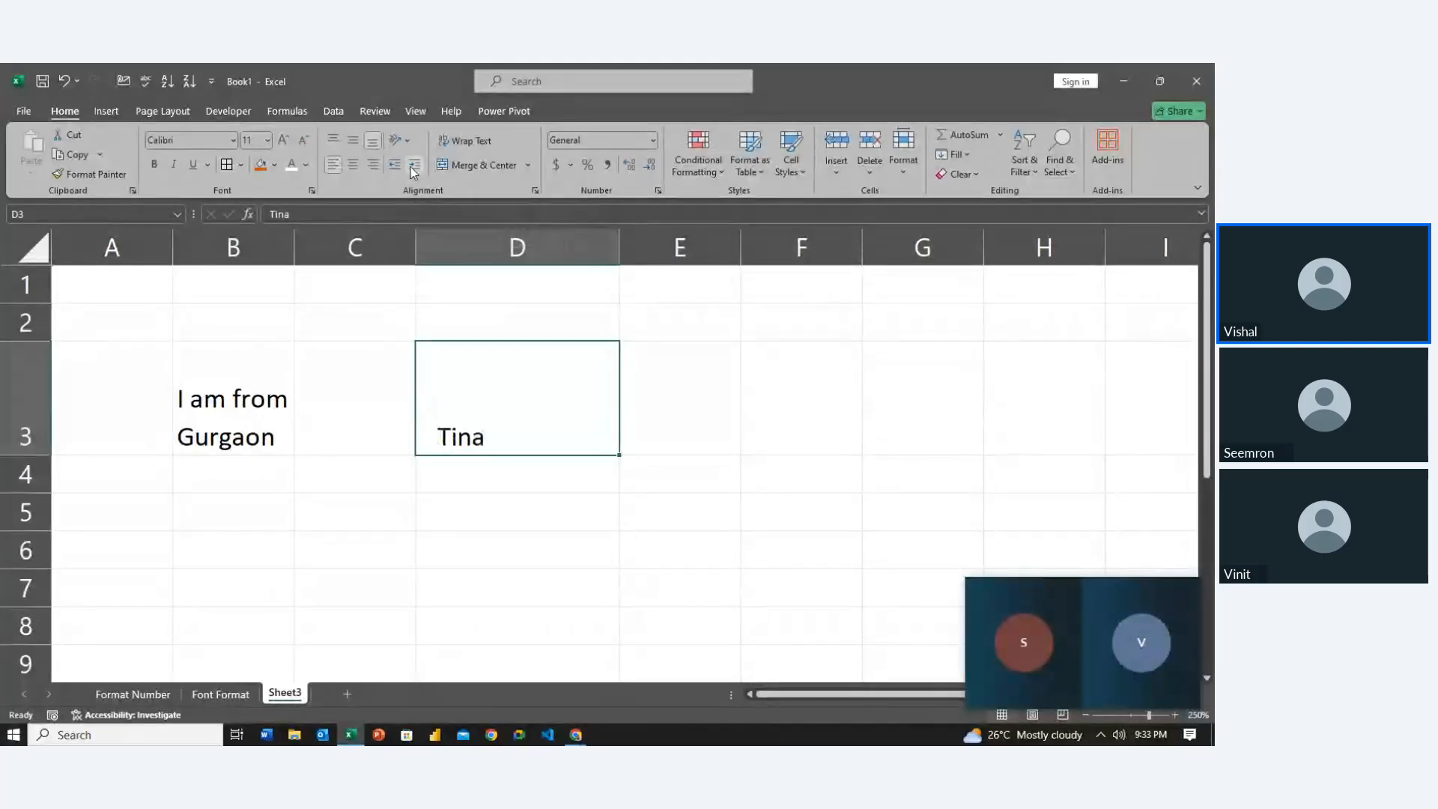
{"action": "left_click", "coordinate": [413, 171]}
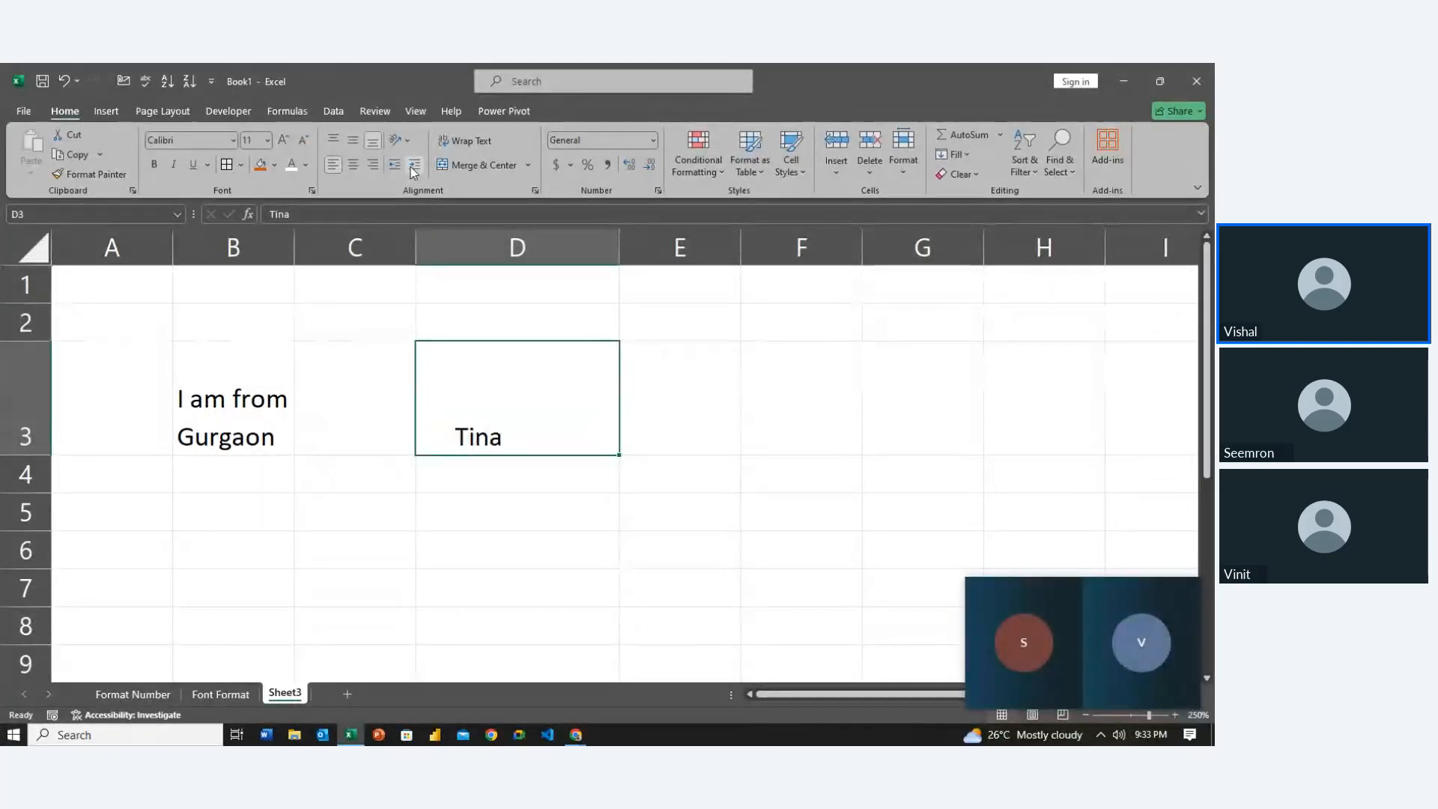
{"action": "left_click", "coordinate": [413, 171]}
{"action": "left_click", "coordinate": [414, 172]}
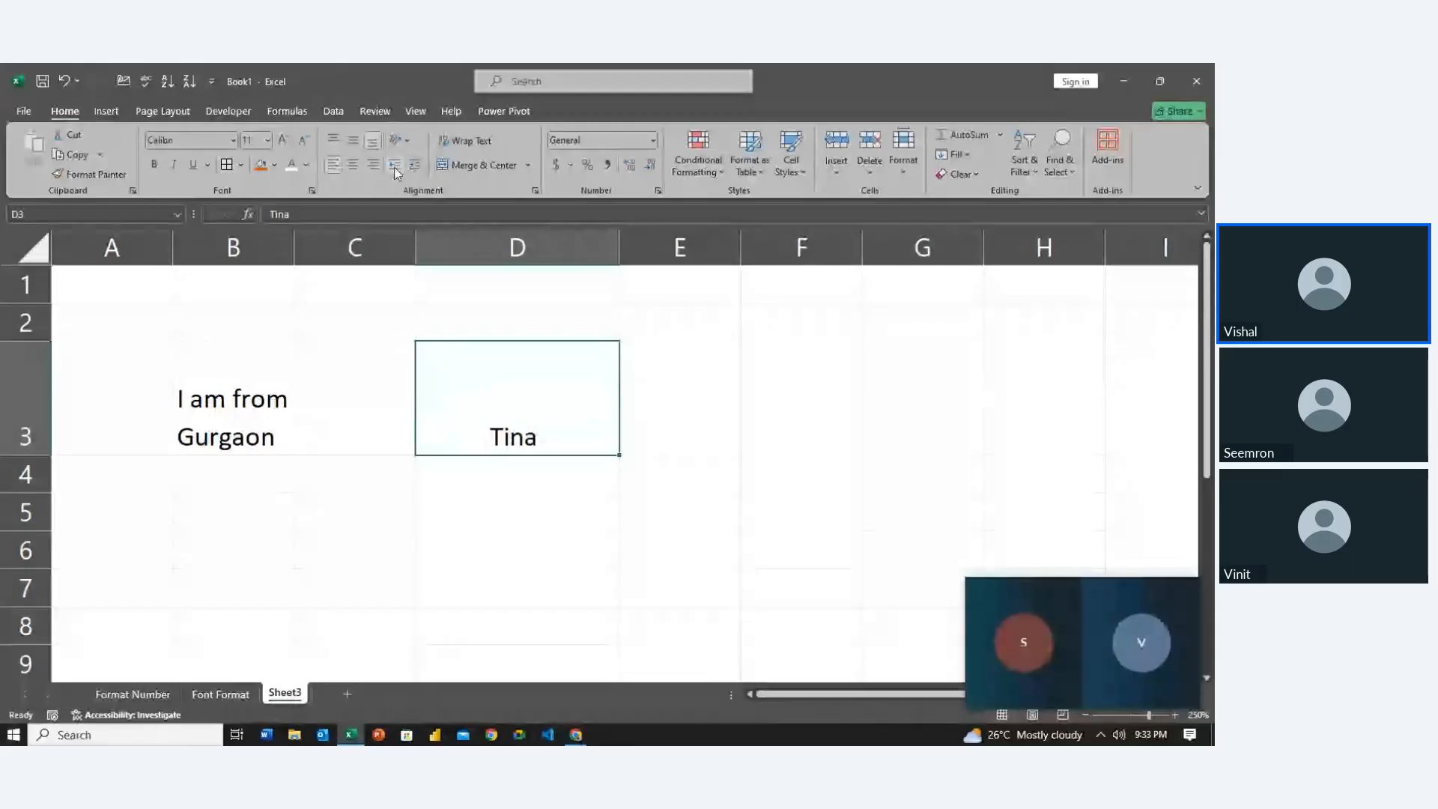
{"action": "left_click", "coordinate": [397, 171]}
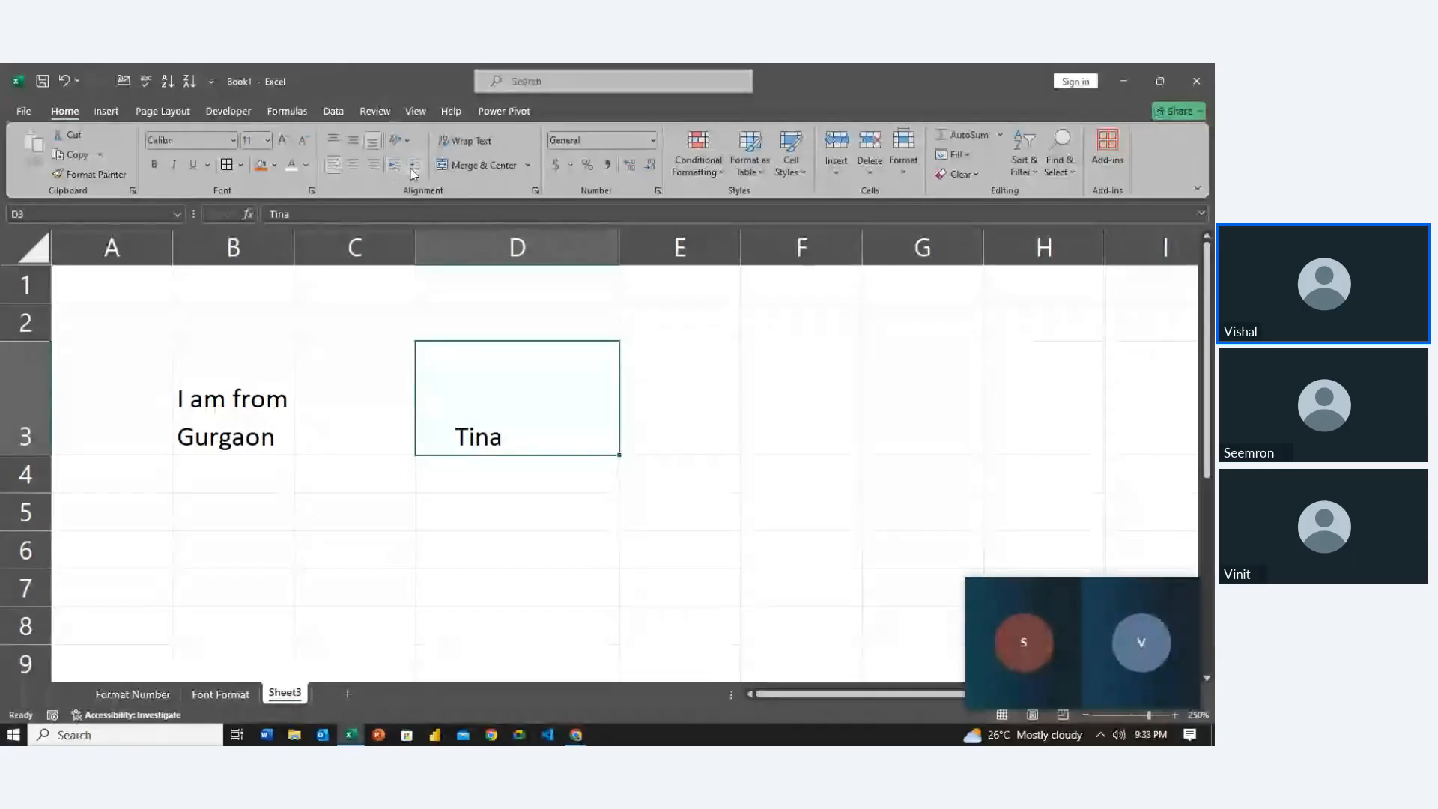
{"action": "left_click", "coordinate": [414, 172]}
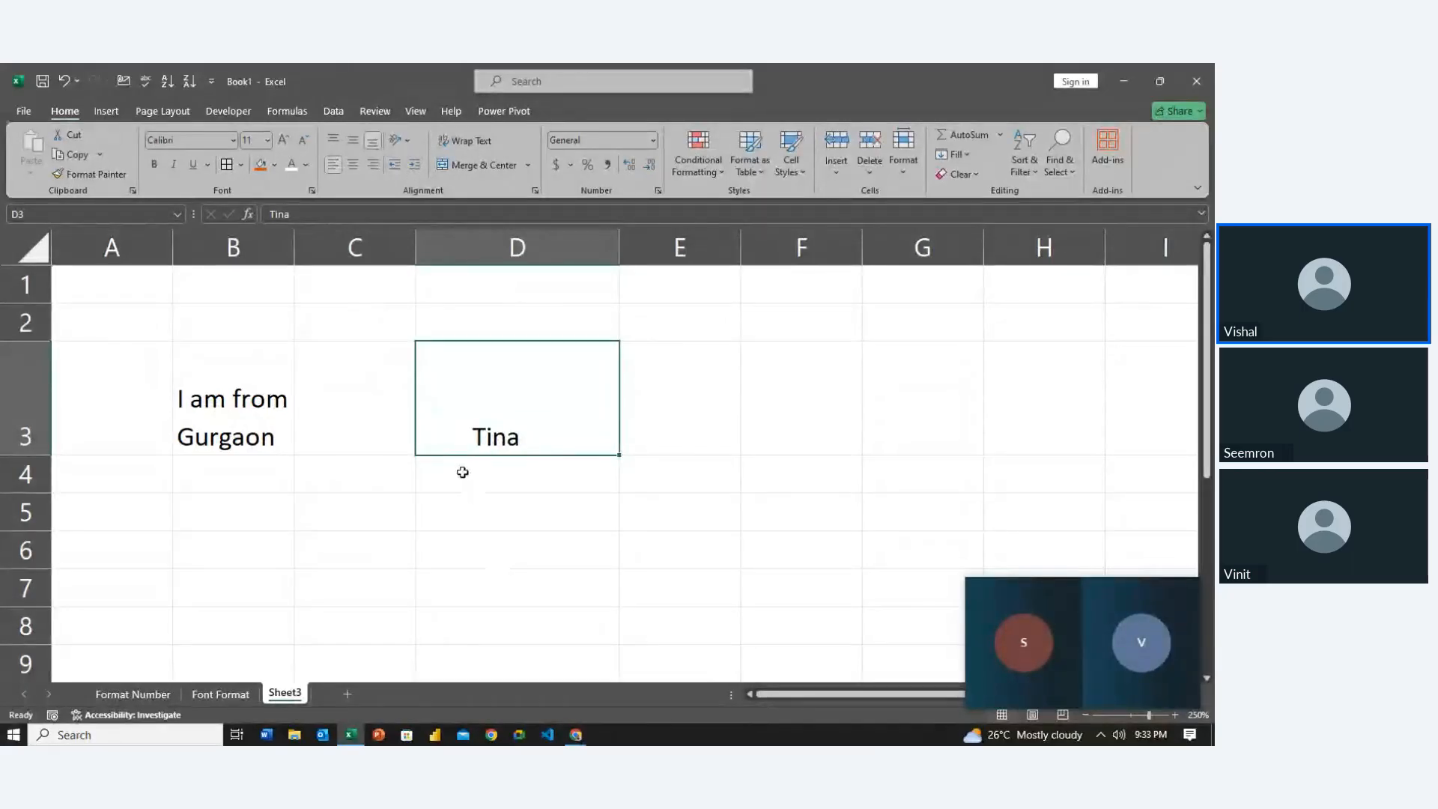
{"action": "double_click", "coordinate": [465, 440]}
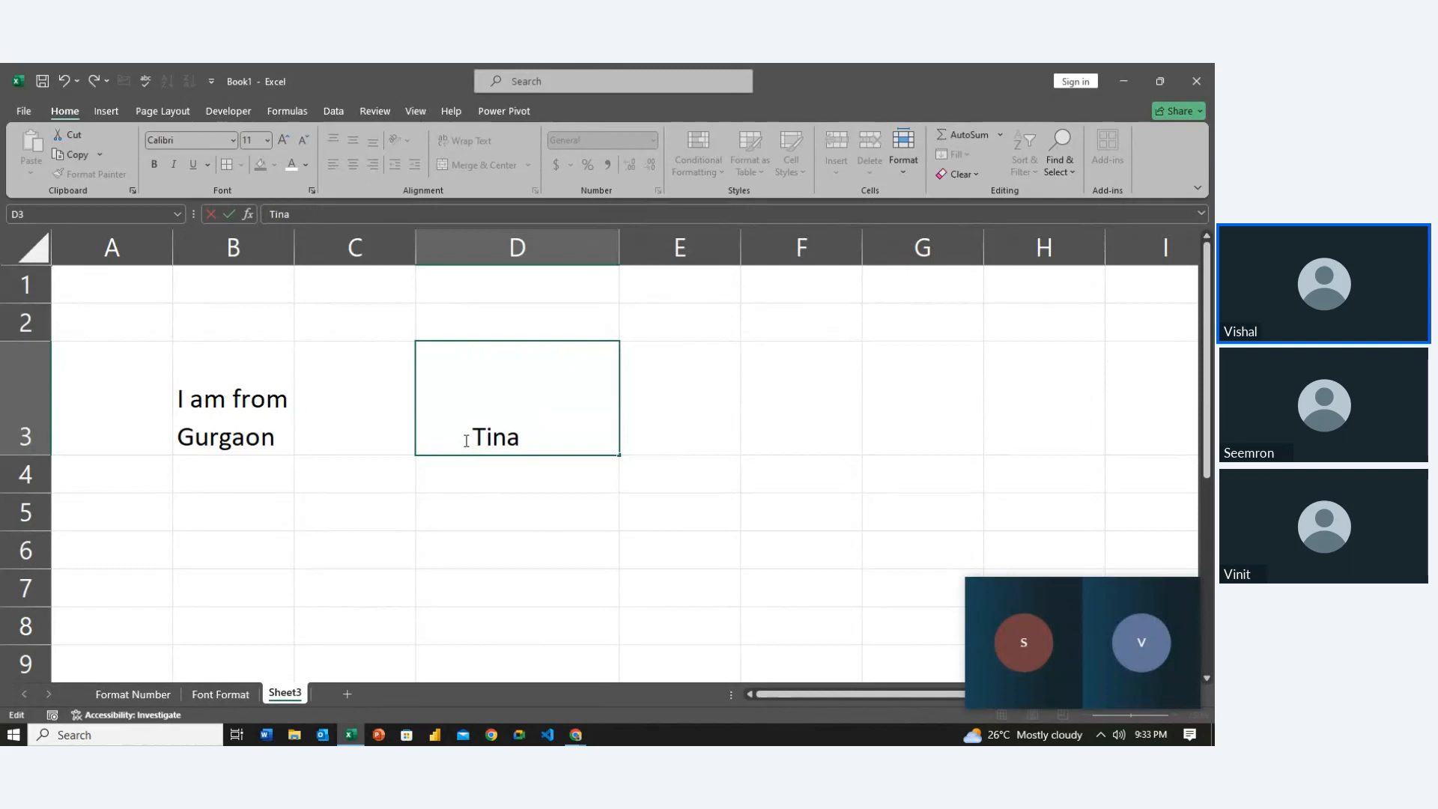
Enter the heading 'Indent' in D2
{"action": "key", "text": "Return"}
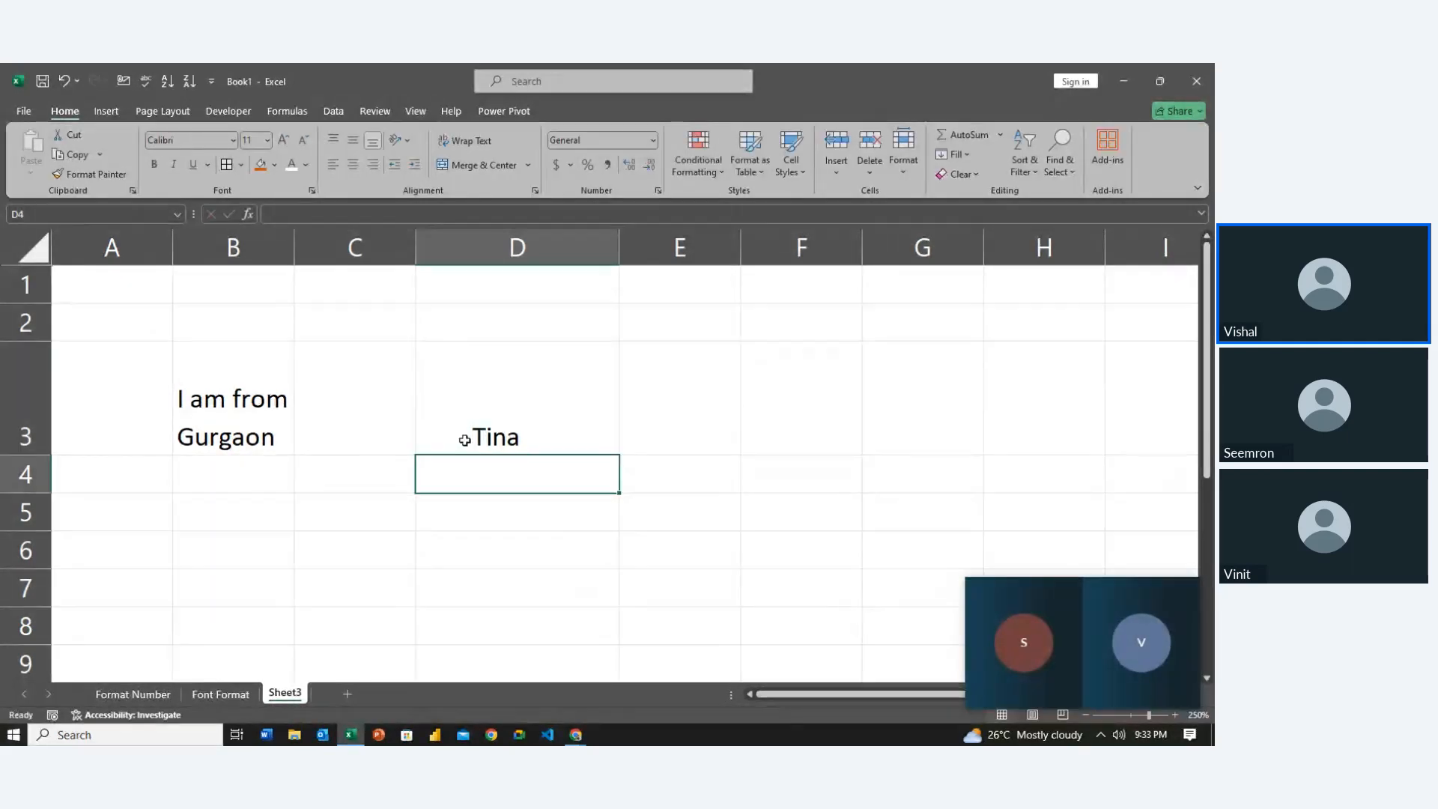
{"action": "key", "text": "Right"}
{"action": "key", "text": "Left"}
{"action": "key", "text": "Up"}
{"action": "key", "text": "Left"}
{"action": "key", "text": "Up"}
{"action": "key", "text": "Right"}
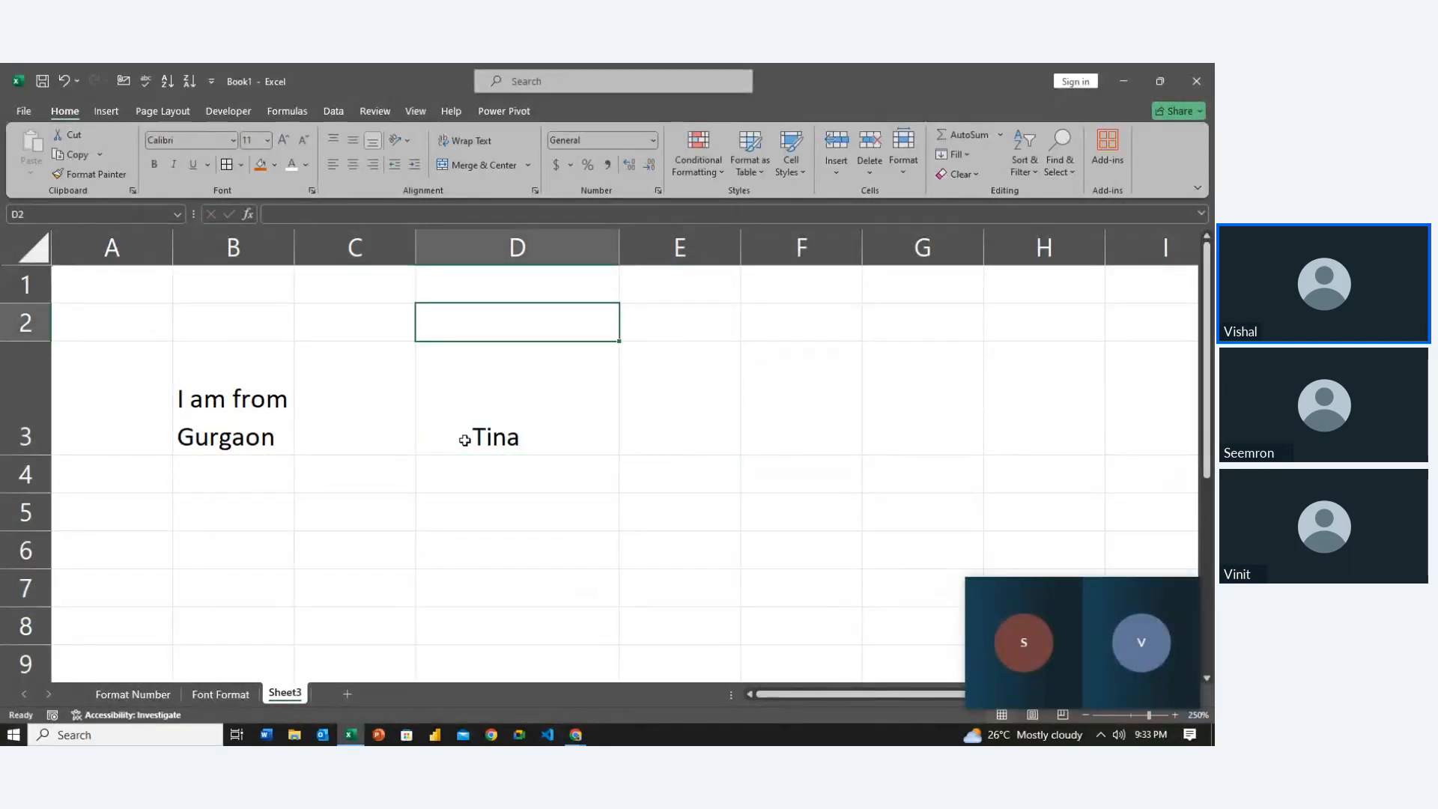
{"action": "type", "text": "Indent"}
{"action": "key", "text": "Return"}
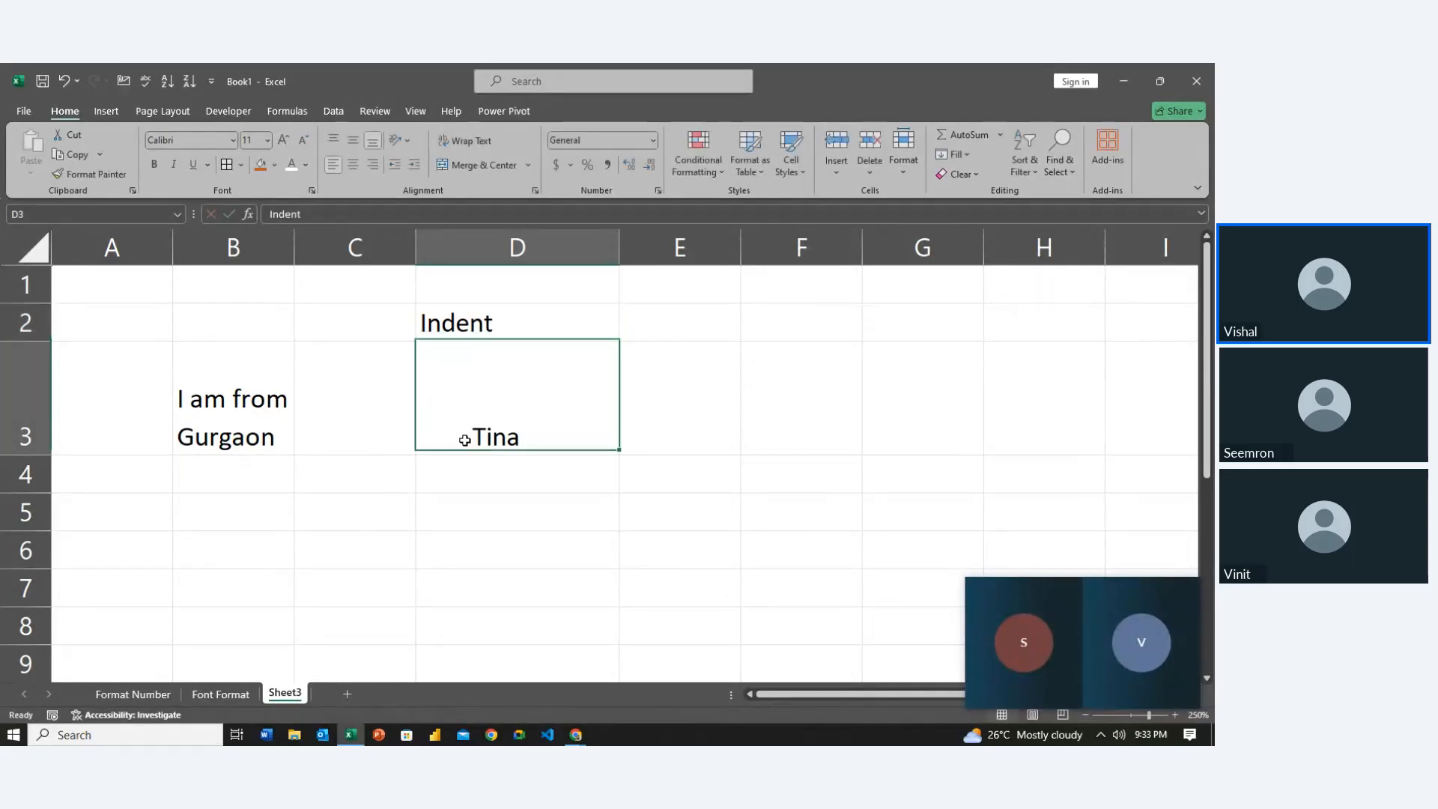
Enter the heading 'Wrap Text' in B2, fixing the typo
{"action": "key", "text": "Left"}
{"action": "key", "text": "Left"}
{"action": "key", "text": "Up"}
{"action": "type", "text": "Wra"}
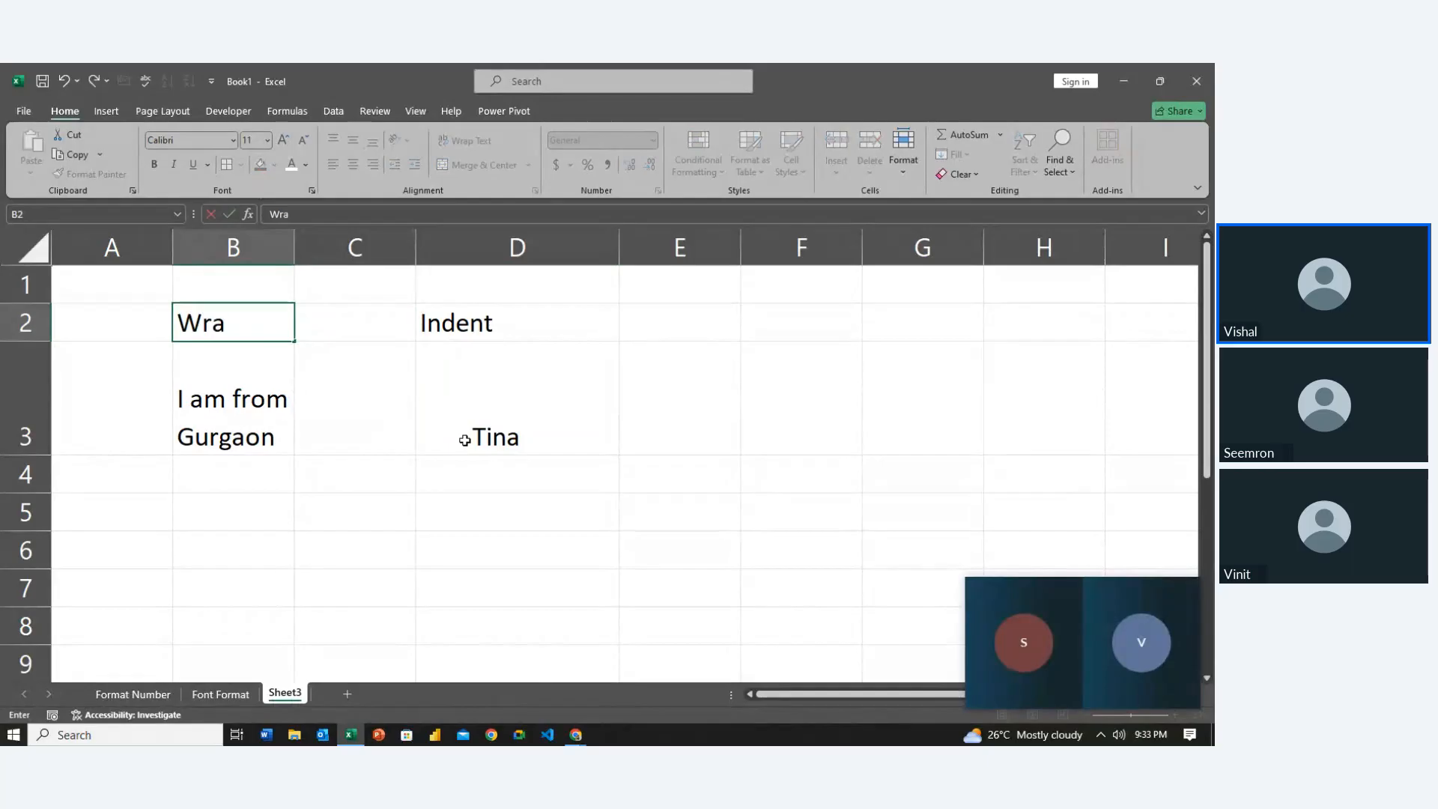
{"action": "type", "text": "p Tect"}
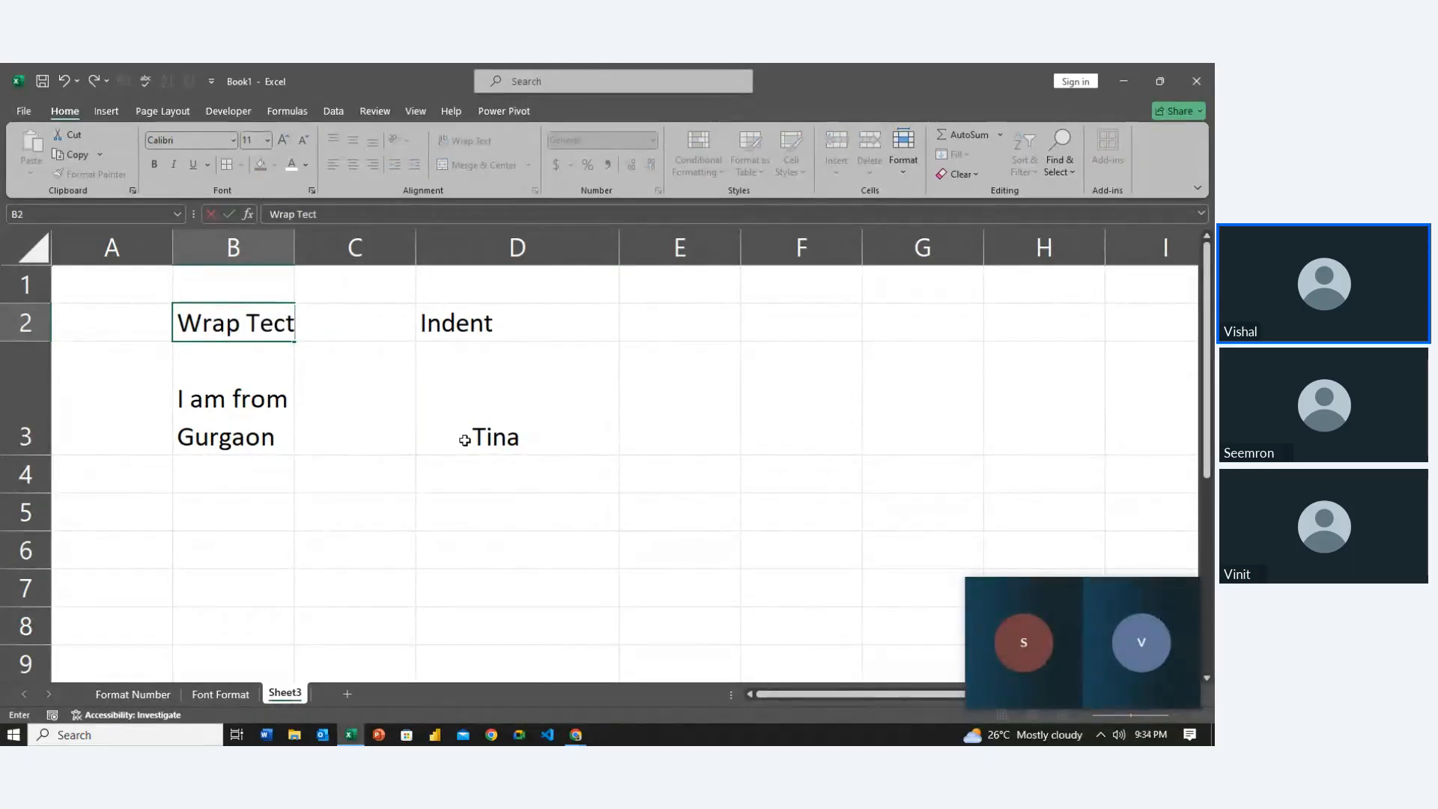
{"action": "key", "text": "BackSpace"}
{"action": "key", "text": "BackSpace"}
{"action": "type", "text": "xt"}
{"action": "key", "text": "Return"}
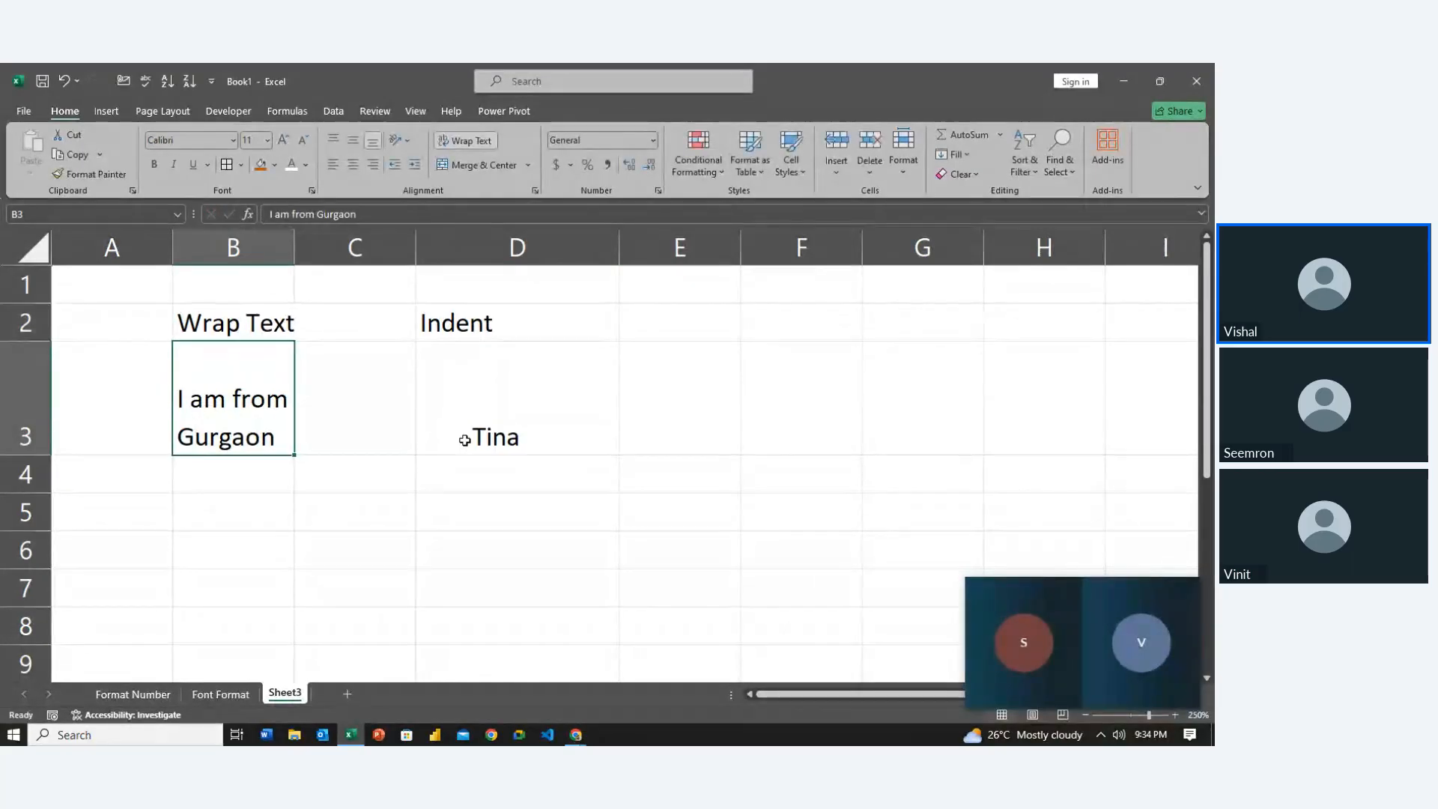
Enter the heading 'Shrink to Fit' in B5
{"action": "key", "text": "Right"}
{"action": "key", "text": "Down"}
{"action": "key", "text": "Down"}
{"action": "key", "text": "Down"}
{"action": "key", "text": "Down"}
{"action": "key", "text": "Down"}
{"action": "key", "text": "Down"}
{"action": "key", "text": "Down"}
{"action": "key", "text": "Down"}
{"action": "key", "text": "Down"}
{"action": "key", "text": "Left"}
{"action": "key", "text": "Down"}
{"action": "key", "text": "Up"}
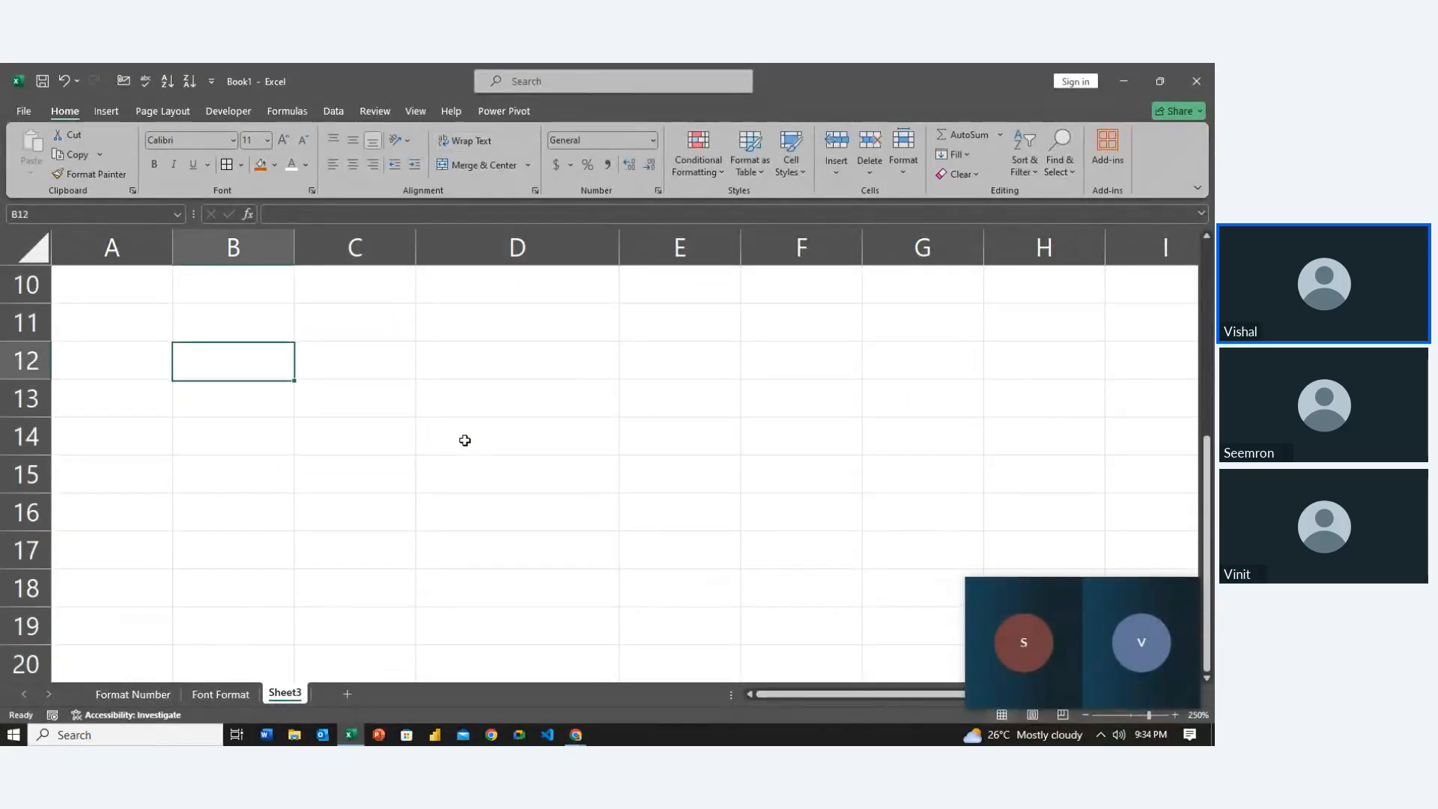
{"action": "key", "text": "Up"}
{"action": "key", "text": "Up"}
{"action": "key", "text": "Up"}
{"action": "key", "text": "Up"}
{"action": "key", "text": "Up"}
{"action": "key", "text": "Up"}
{"action": "key", "text": "Up"}
{"action": "key", "text": "Up"}
{"action": "key", "text": "Up"}
{"action": "key", "text": "Up"}
{"action": "key", "text": "Up"}
{"action": "key", "text": "Down"}
{"action": "key", "text": "Down"}
{"action": "key", "text": "Down"}
{"action": "key", "text": "Down"}
{"action": "key", "text": "Down"}
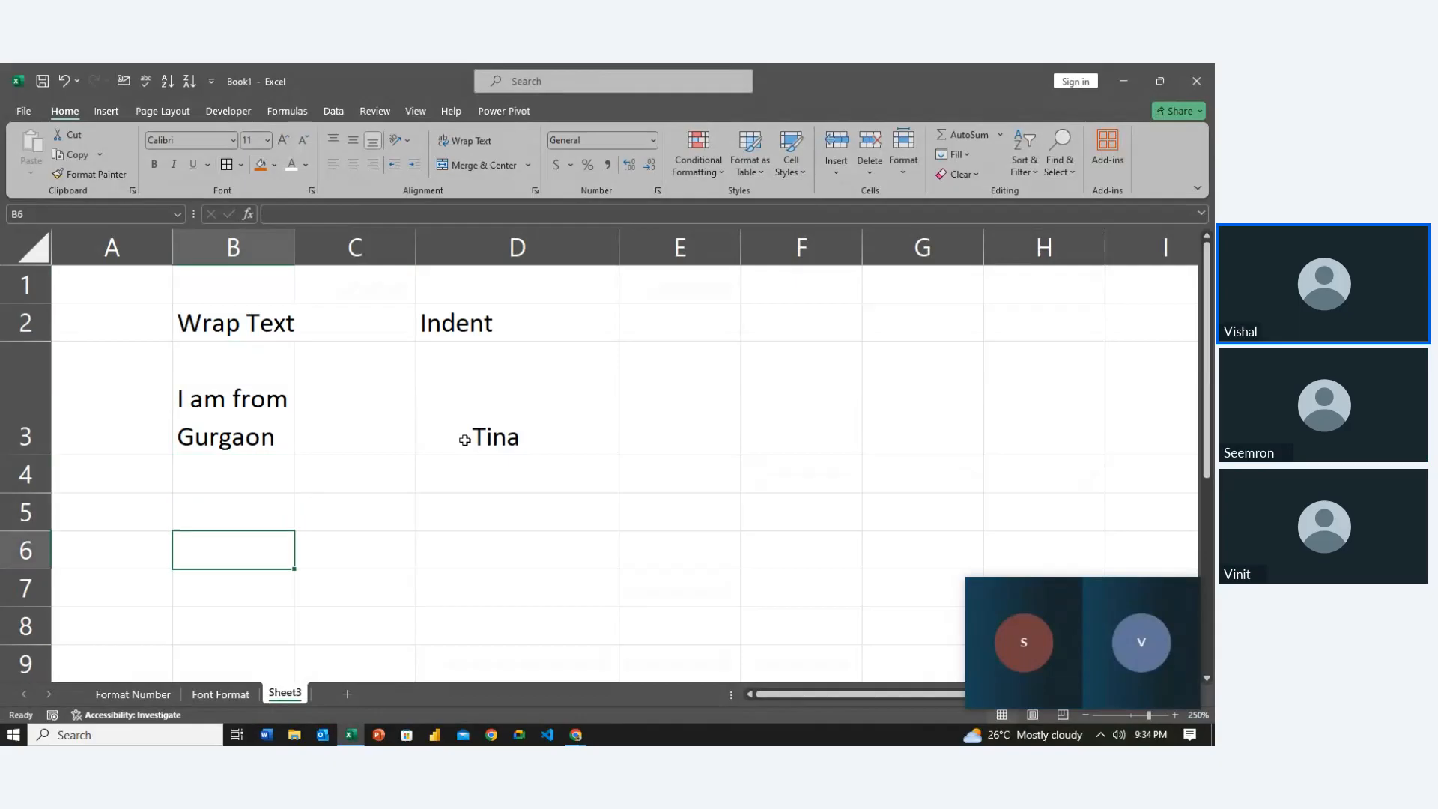
{"action": "key", "text": "Up"}
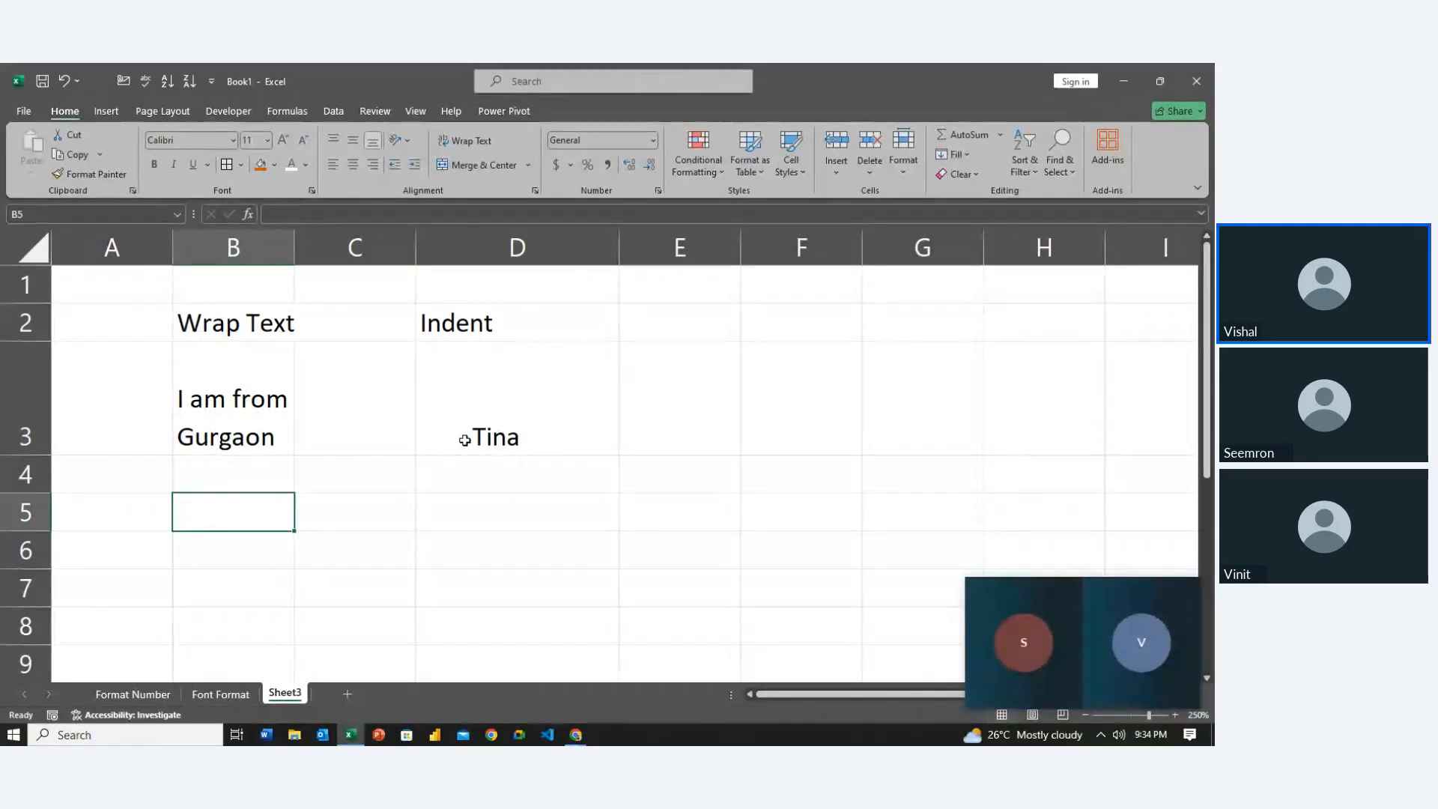
{"action": "type", "text": "Sh"}
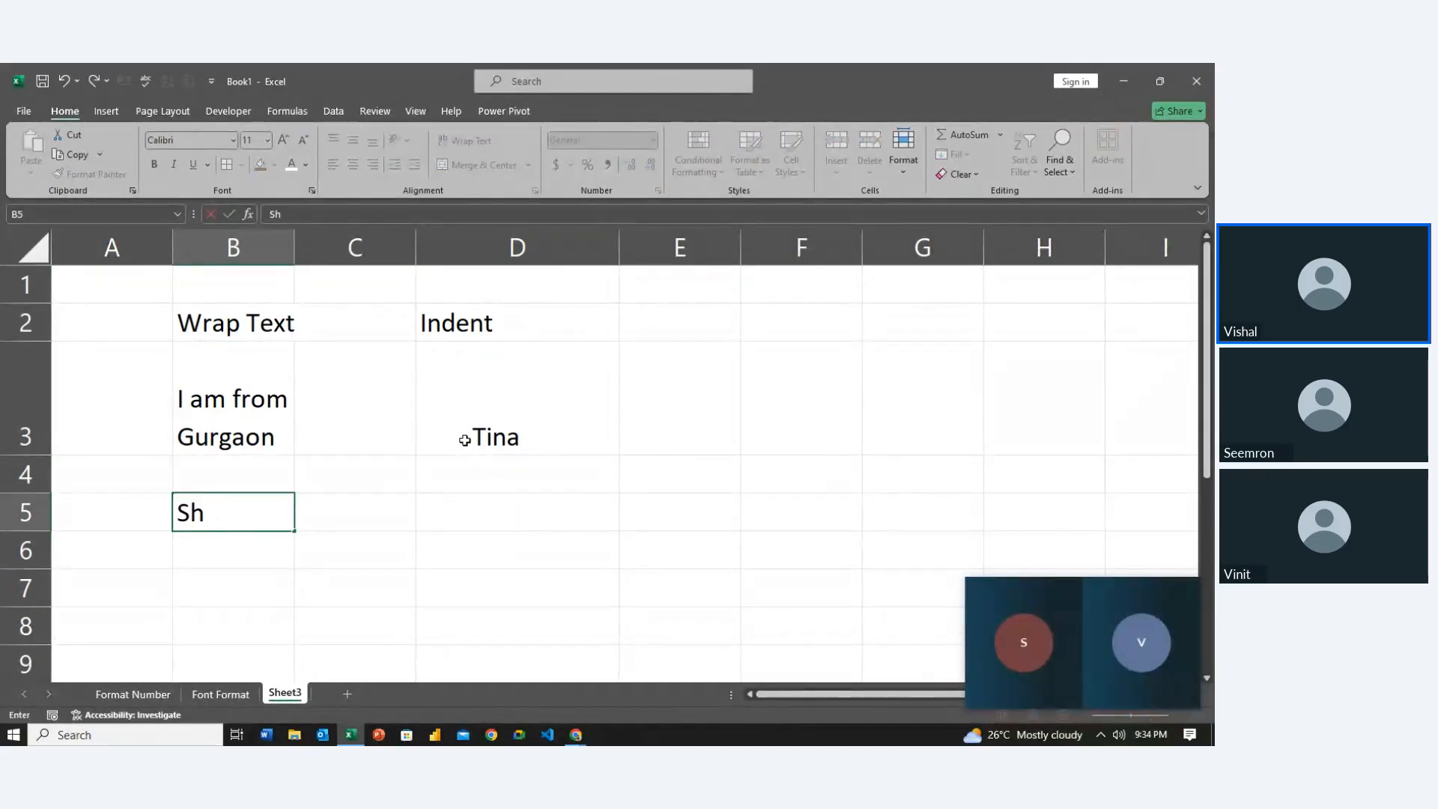
{"action": "type", "text": "rink to Fit"}
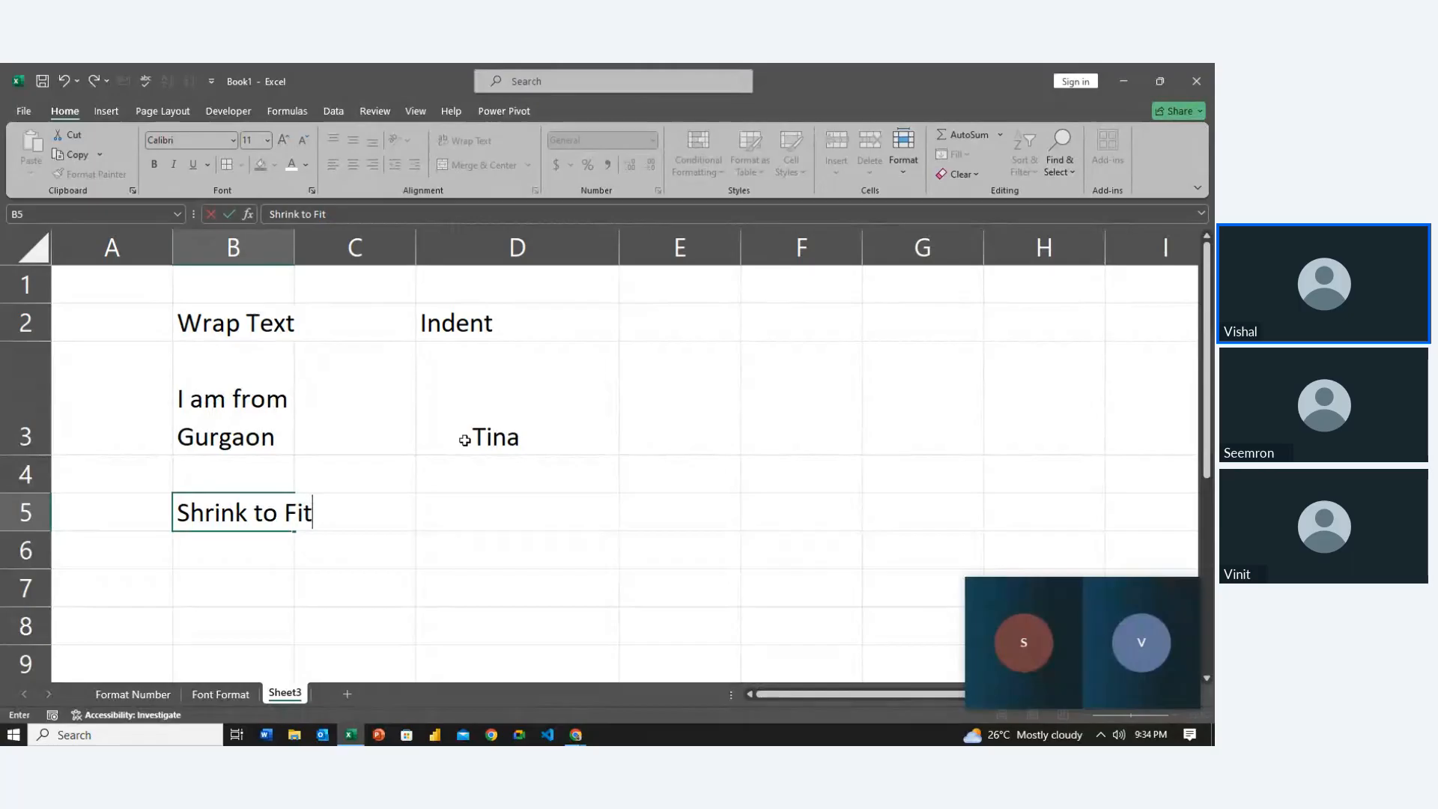
{"action": "key", "text": "Return"}
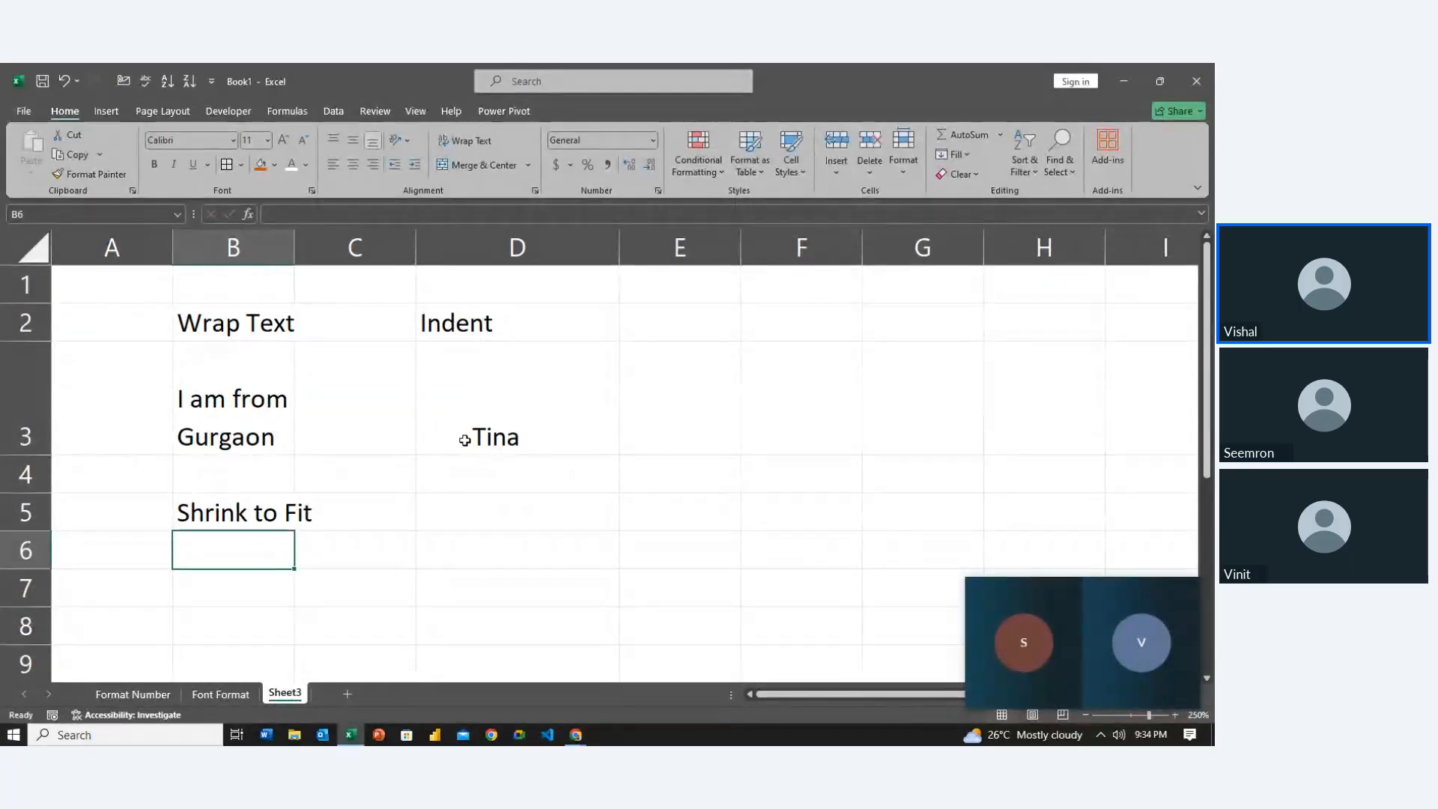
Type 'I am from Gurgaon' into B6
{"action": "type", "text": "I m"}
{"action": "key", "text": "BackSpace"}
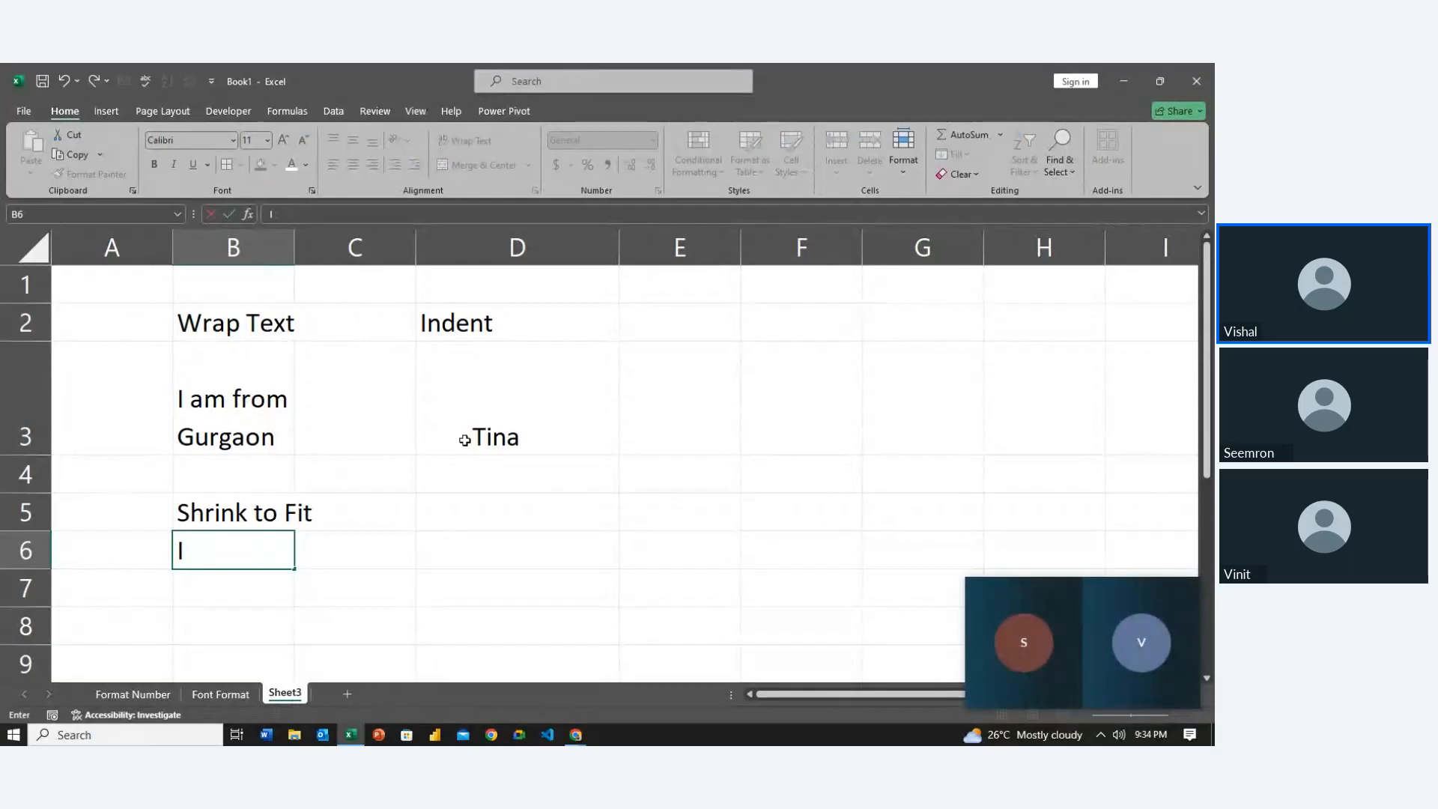
{"action": "type", "text": "am from"}
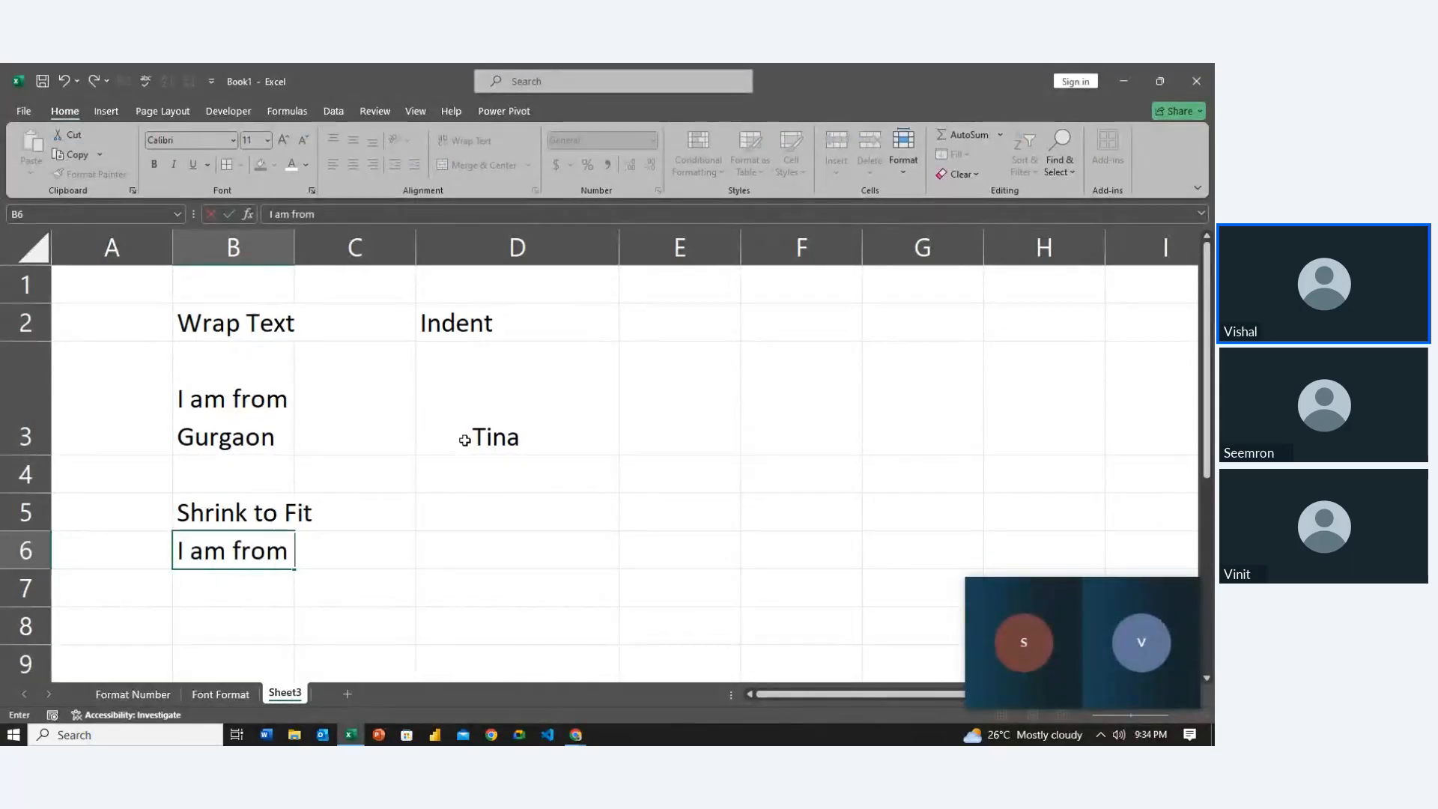
{"action": "type", "text": " Gurgaon"}
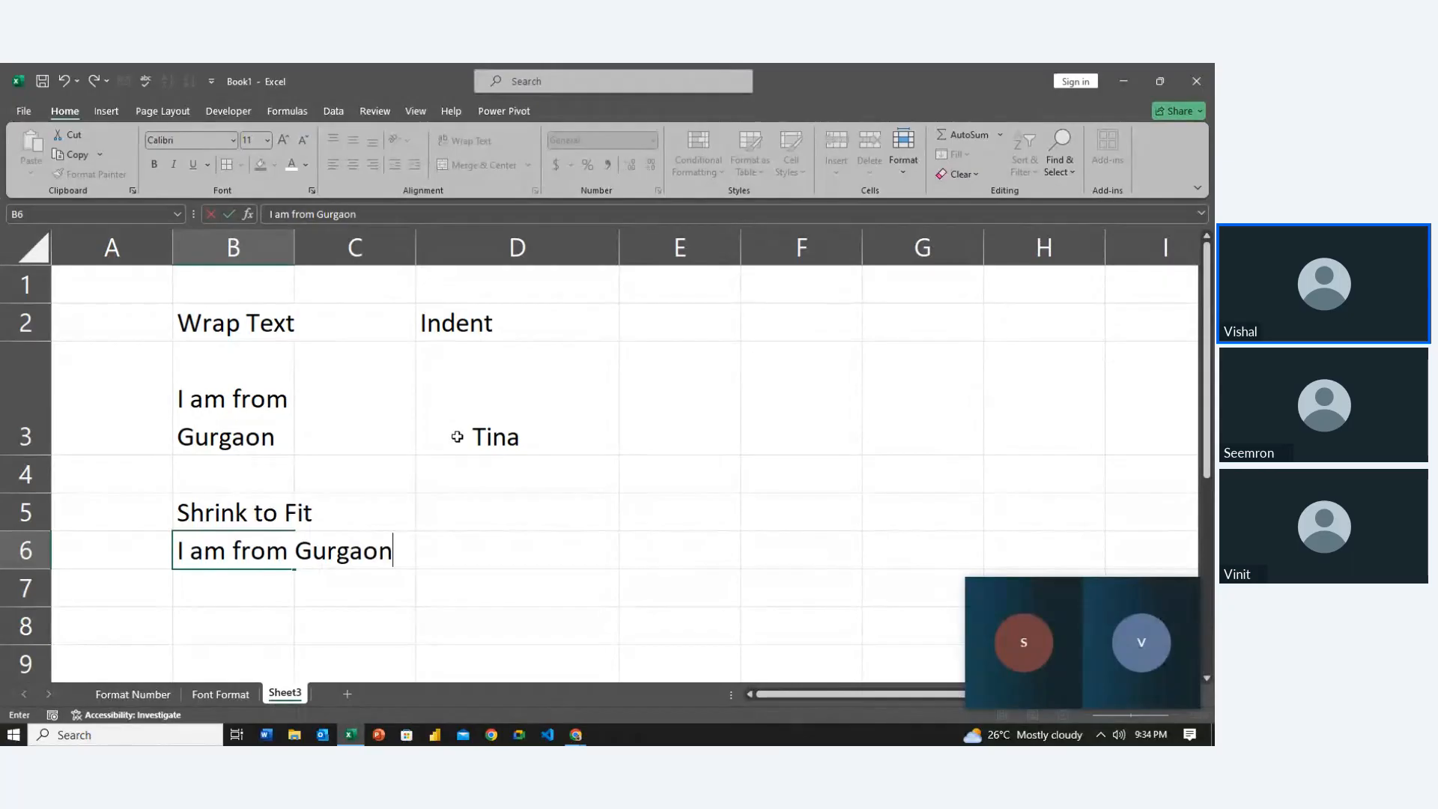
{"action": "key", "text": "Return"}
Turn on Shrink to fit for B6 in the alignment settings
{"action": "key", "text": "Up"}
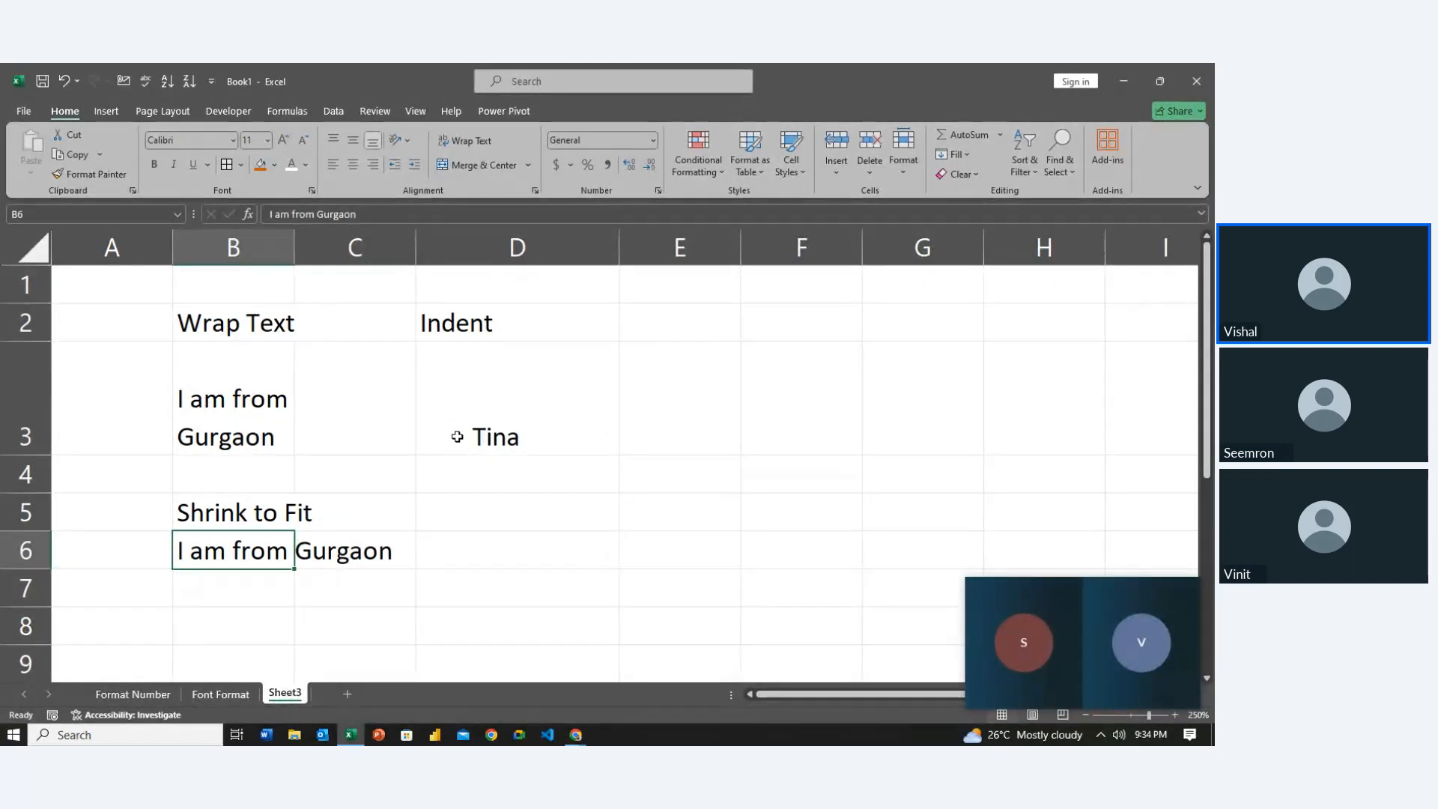
{"action": "key", "text": "ctrl+1"}
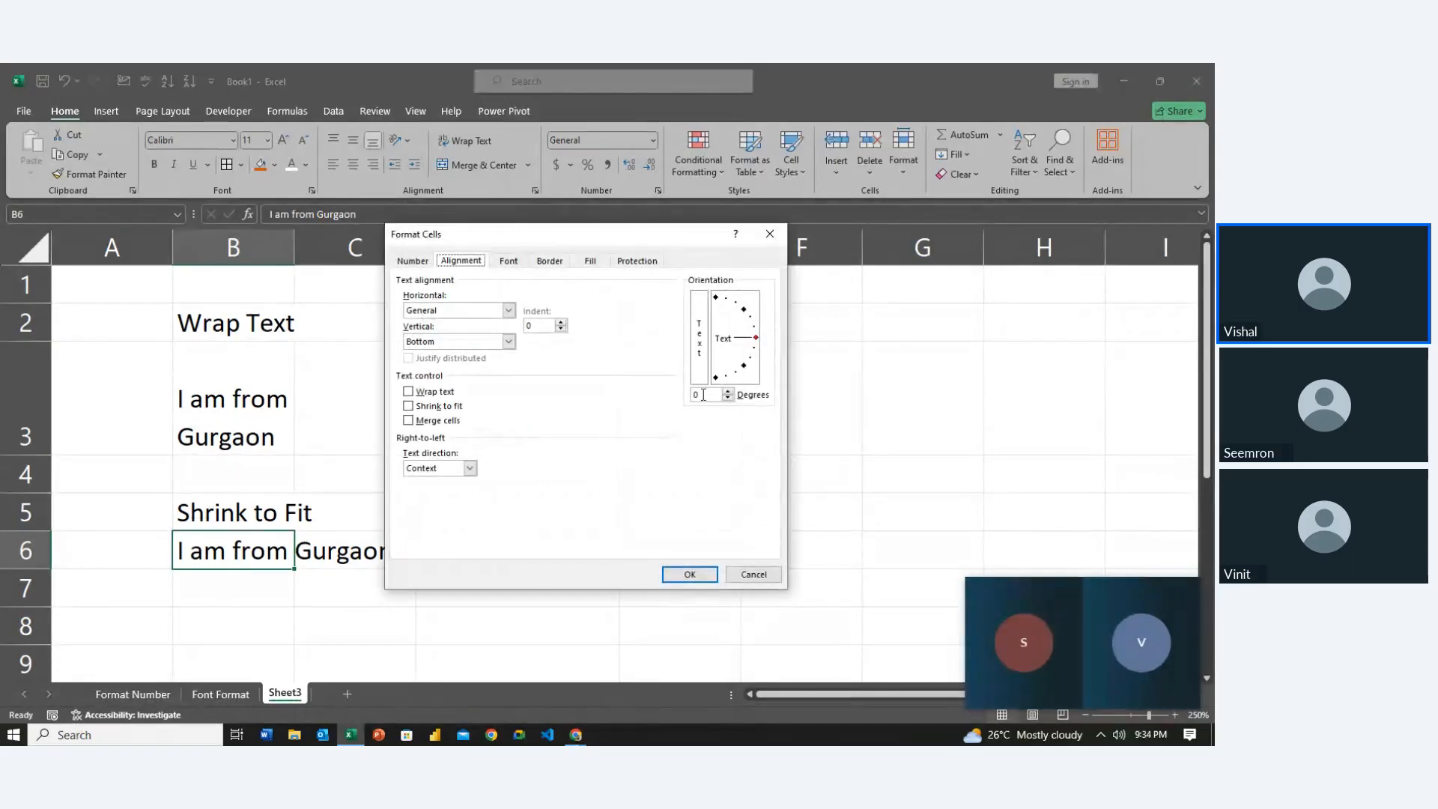
{"action": "left_click", "coordinate": [435, 407]}
{"action": "left_click", "coordinate": [689, 575]}
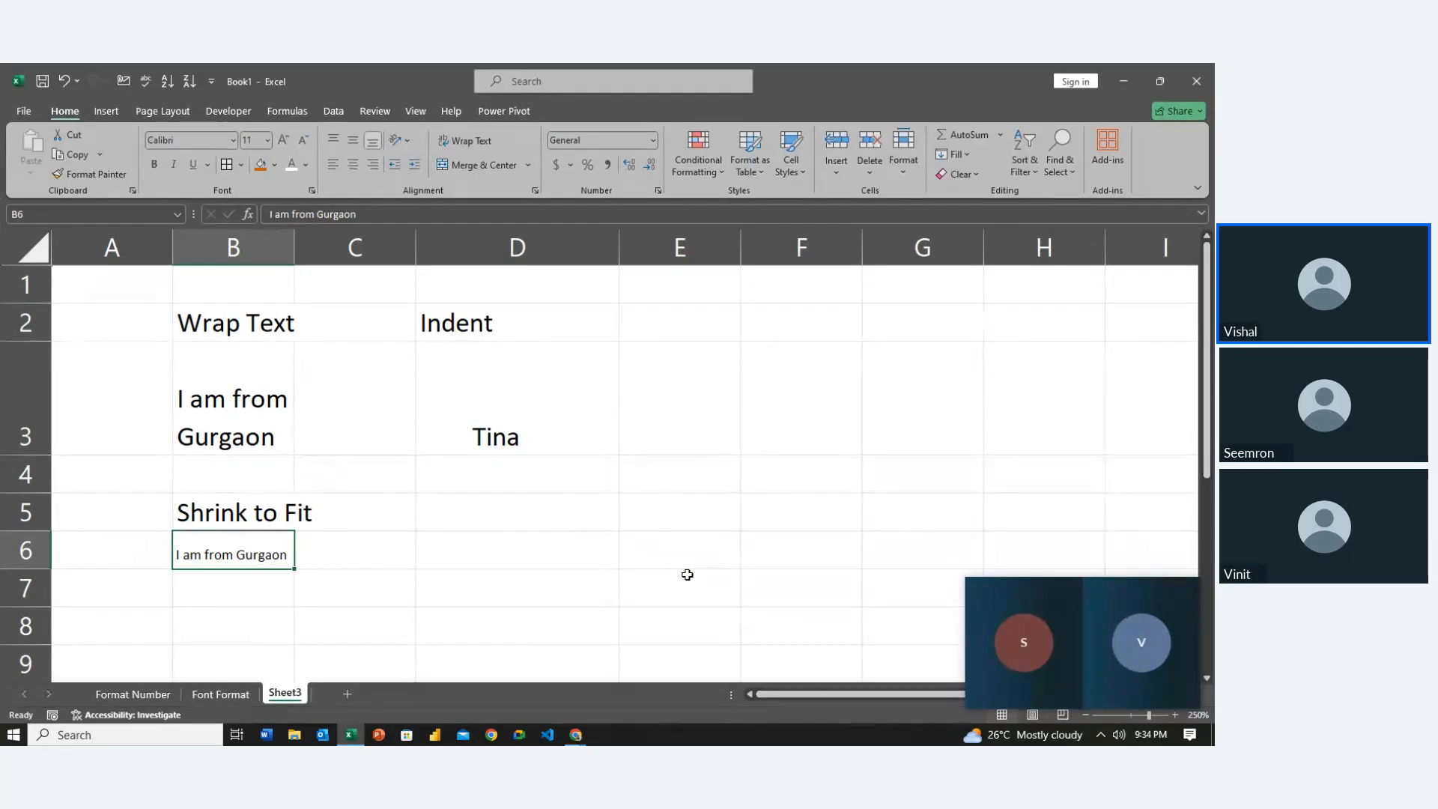
Select E1:E2 and merge it into a single cell
{"action": "key", "text": "Left"}
{"action": "key", "text": "Right"}
{"action": "key", "text": "Right"}
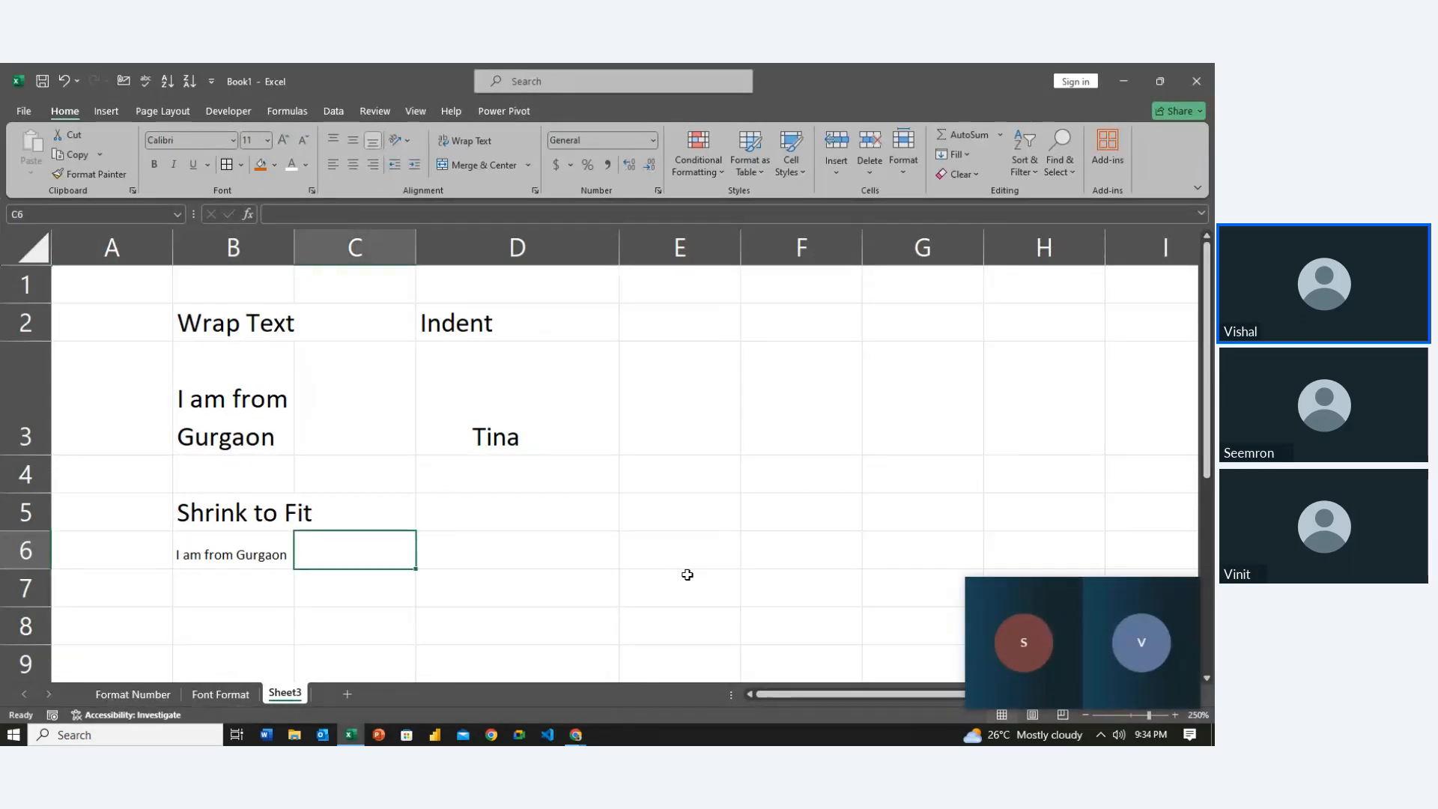
{"action": "key", "text": "Left"}
{"action": "key", "text": "Right"}
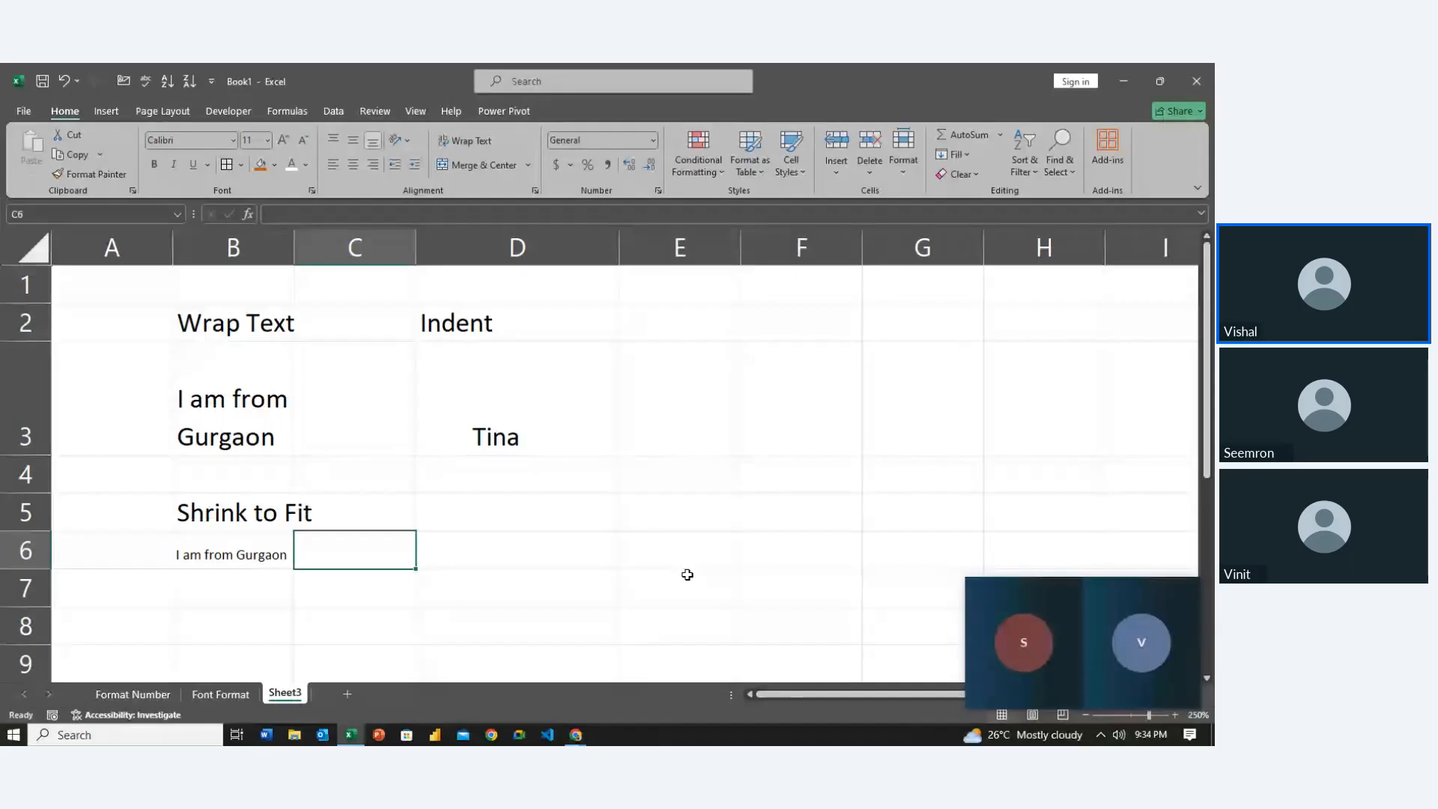
{"action": "key", "text": "Right"}
{"action": "key", "text": "Right"}
{"action": "key", "text": "Up"}
{"action": "key", "text": "Left"}
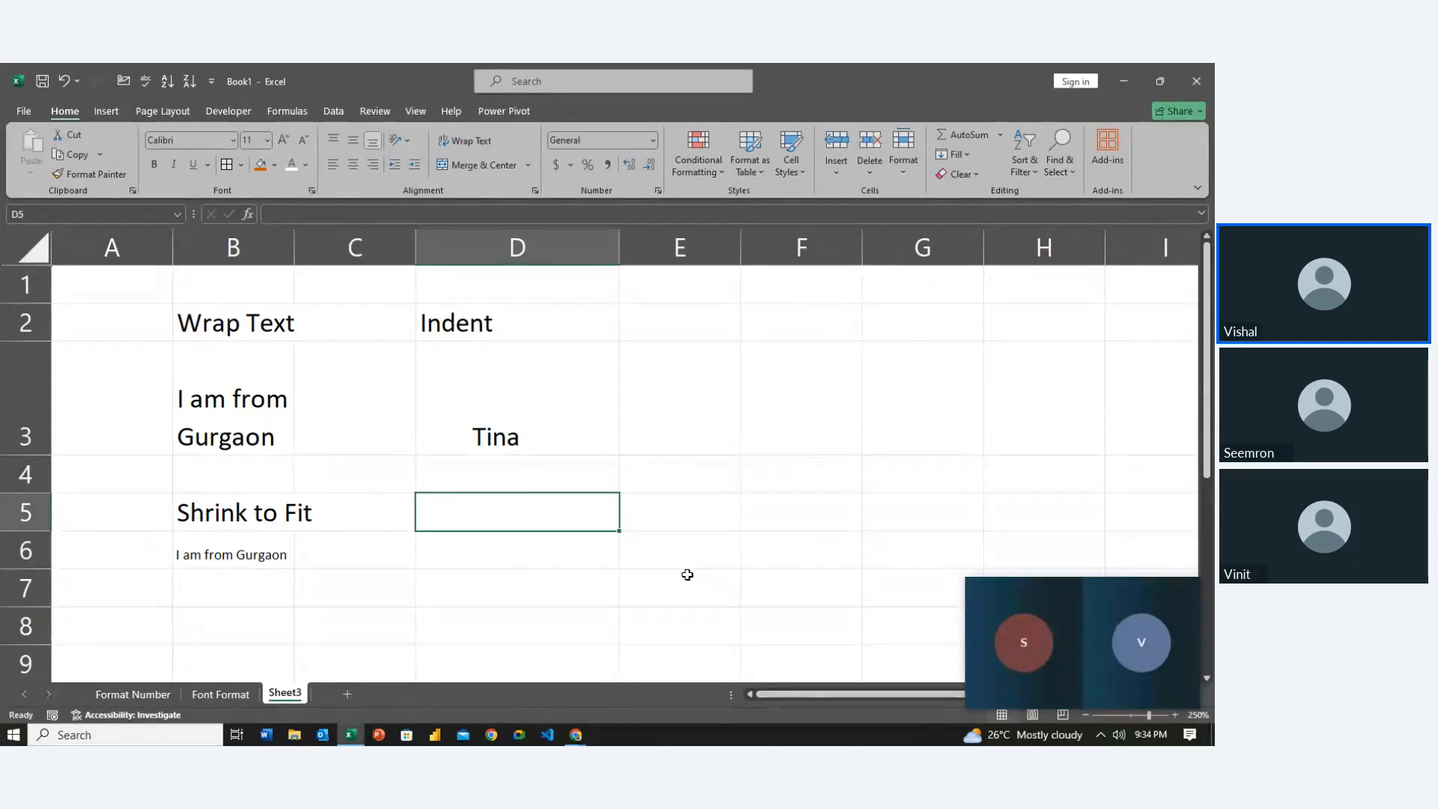
{"action": "key", "text": "Right"}
{"action": "key", "text": "Right"}
{"action": "key", "text": "Left"}
{"action": "key", "text": "Right"}
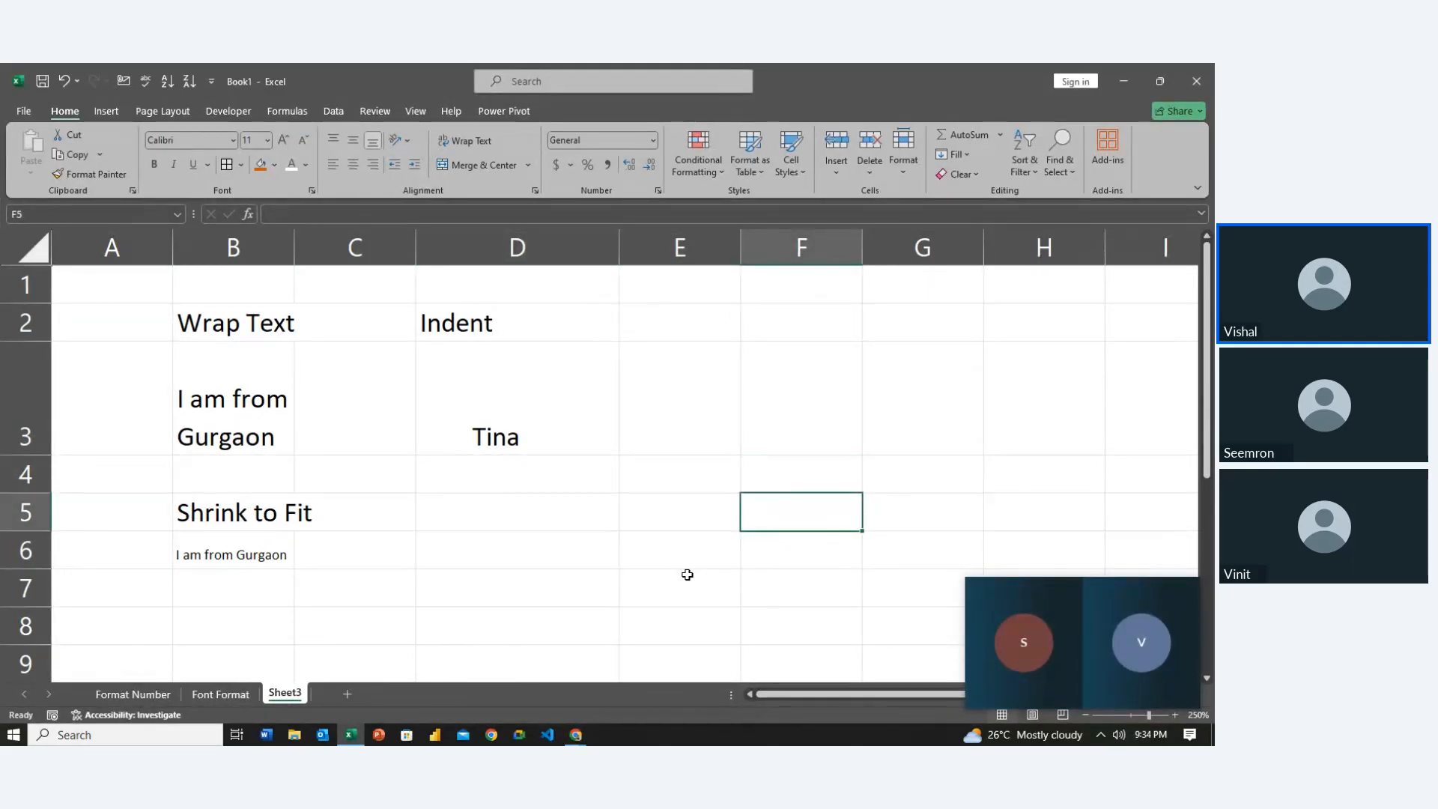
{"action": "key", "text": "Left"}
{"action": "key", "text": "Down"}
{"action": "key", "text": "Up"}
{"action": "key", "text": "Up"}
{"action": "key", "text": "Up"}
{"action": "key", "text": "Up"}
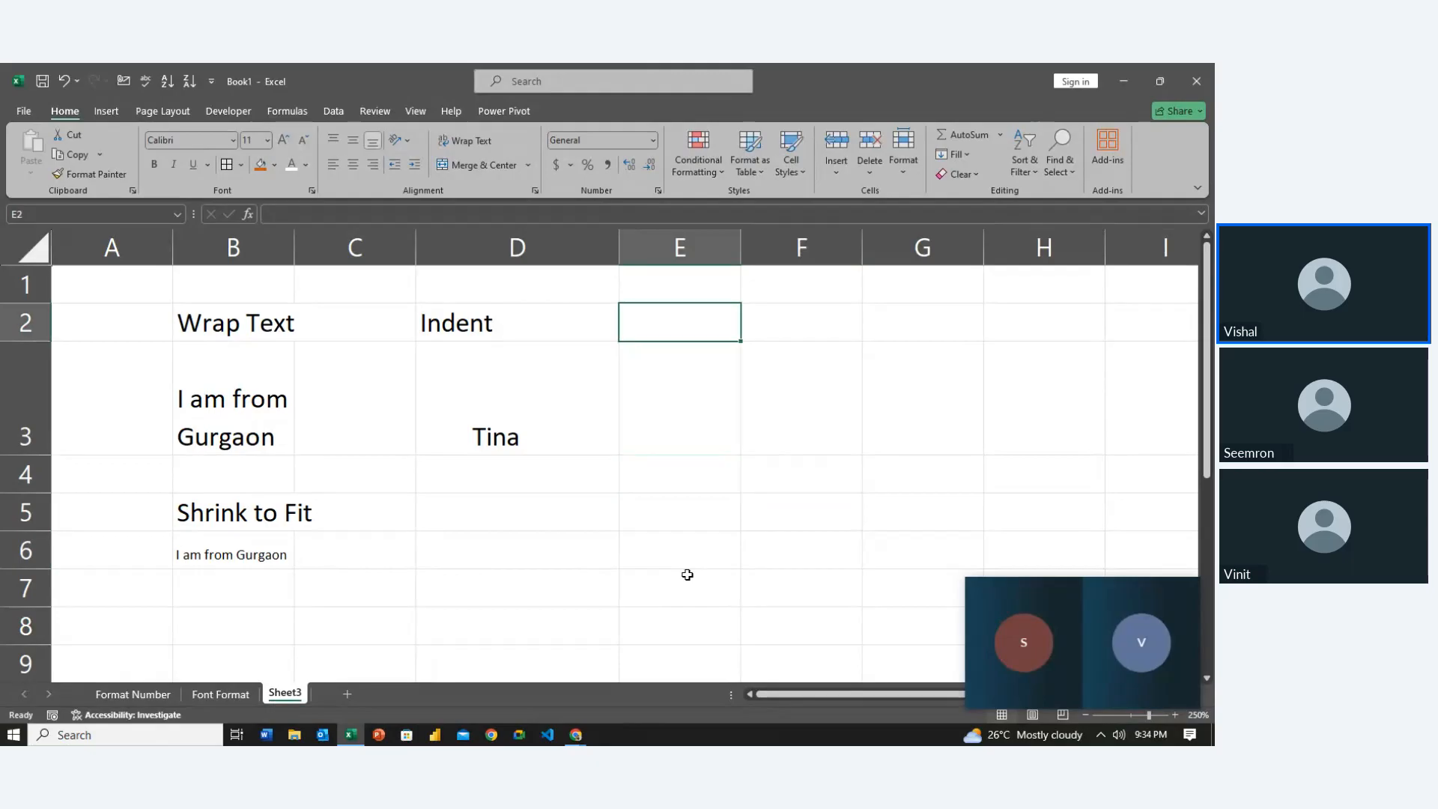
{"action": "key", "text": "Up"}
{"action": "key", "text": "shift+Down"}
{"action": "key", "text": "shift+Right"}
{"action": "key", "text": "shift+Right"}
{"action": "key", "text": "shift+Right"}
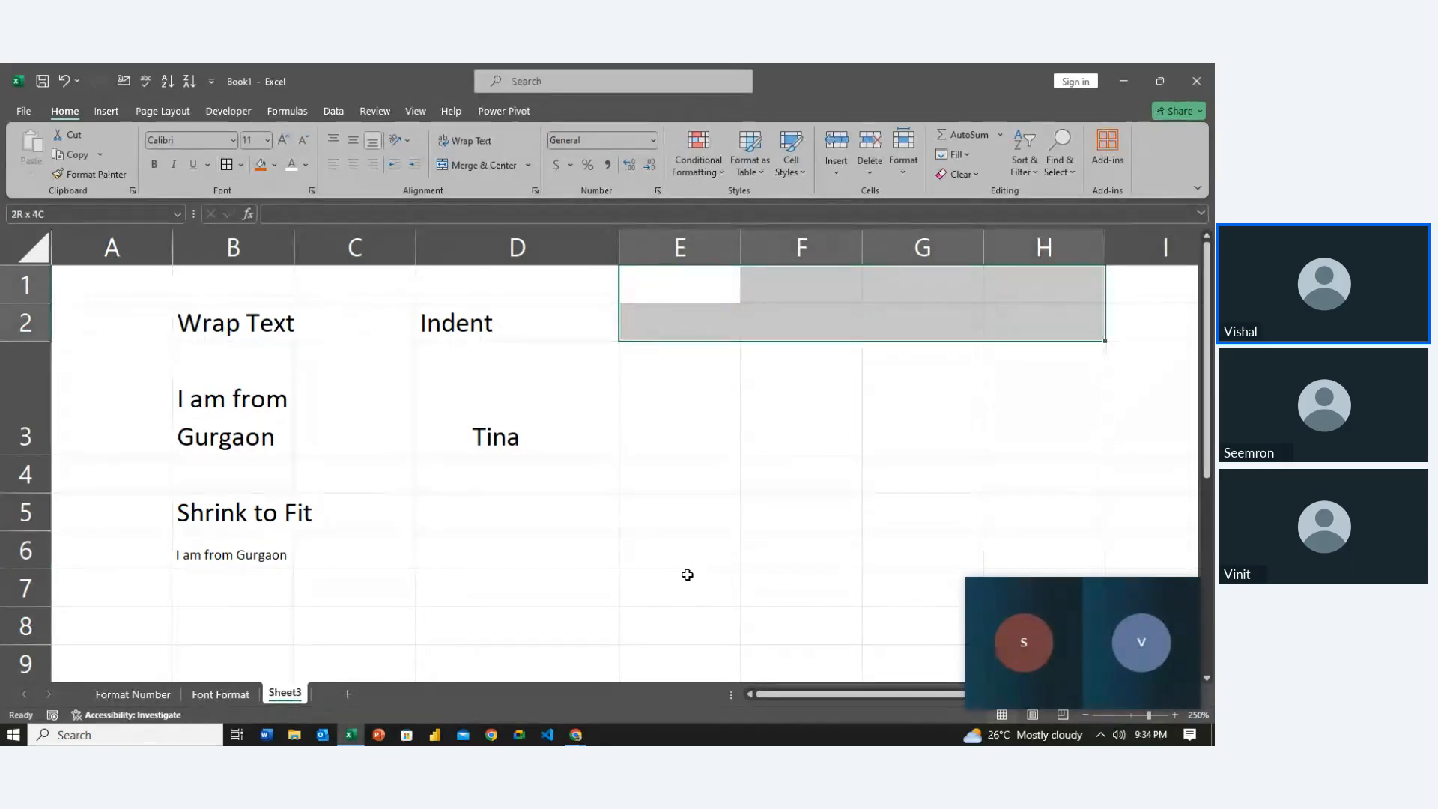
{"action": "key", "text": "shift+Left"}
{"action": "key", "text": "Left"}
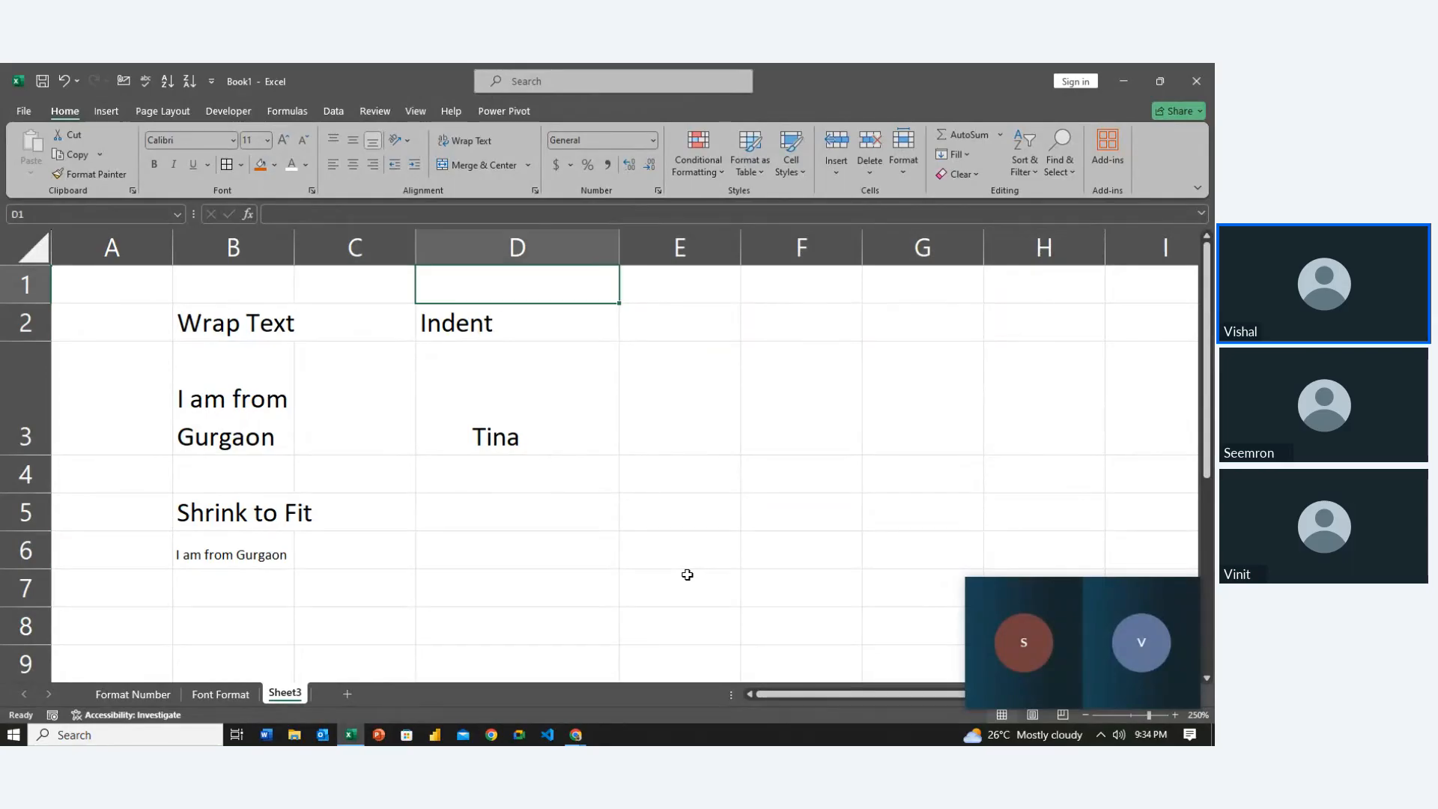
{"action": "key", "text": "Right"}
{"action": "key", "text": "shift+Down"}
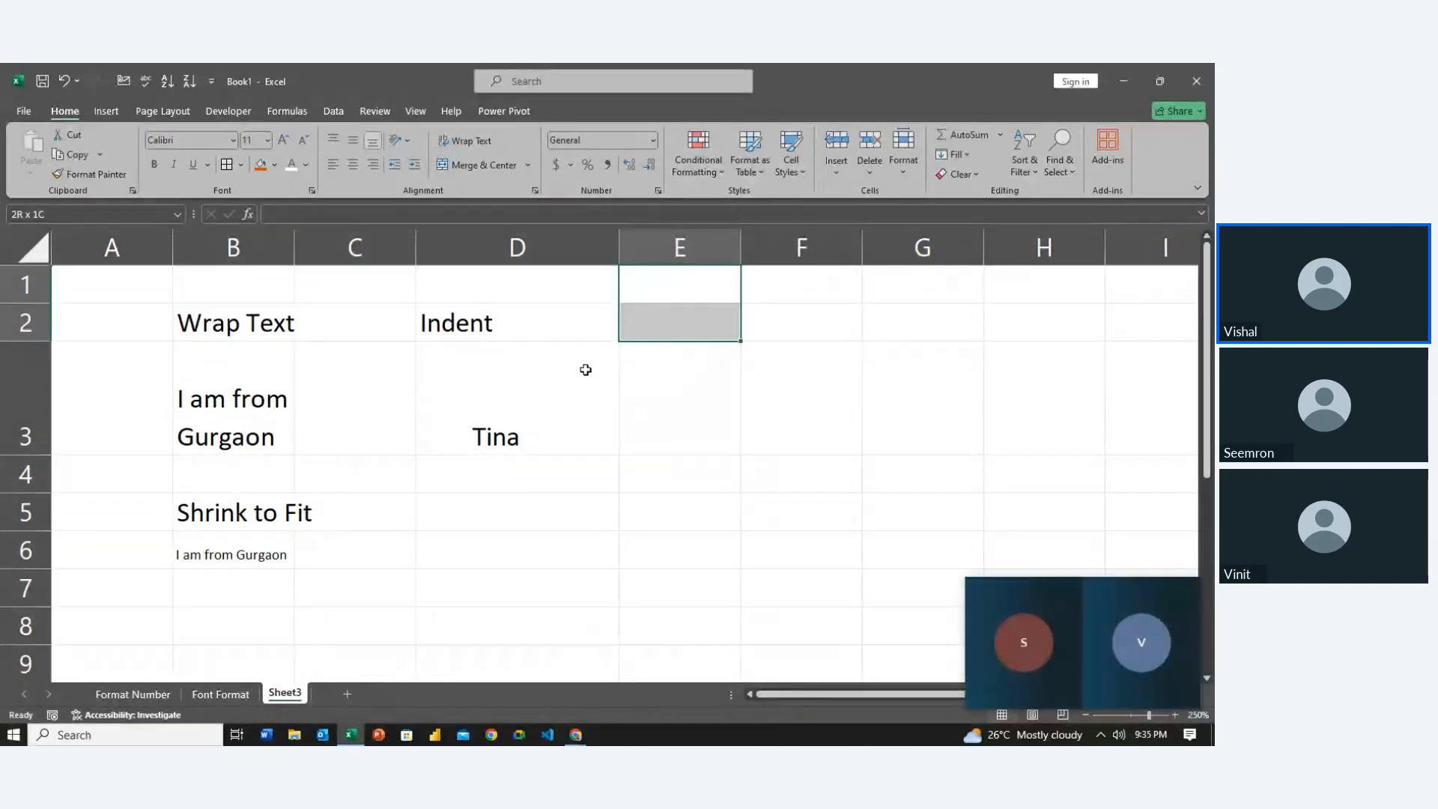
{"action": "left_click", "coordinate": [496, 170]}
Merge F1:G1 into one centred cell
{"action": "double_click", "coordinate": [705, 310]}
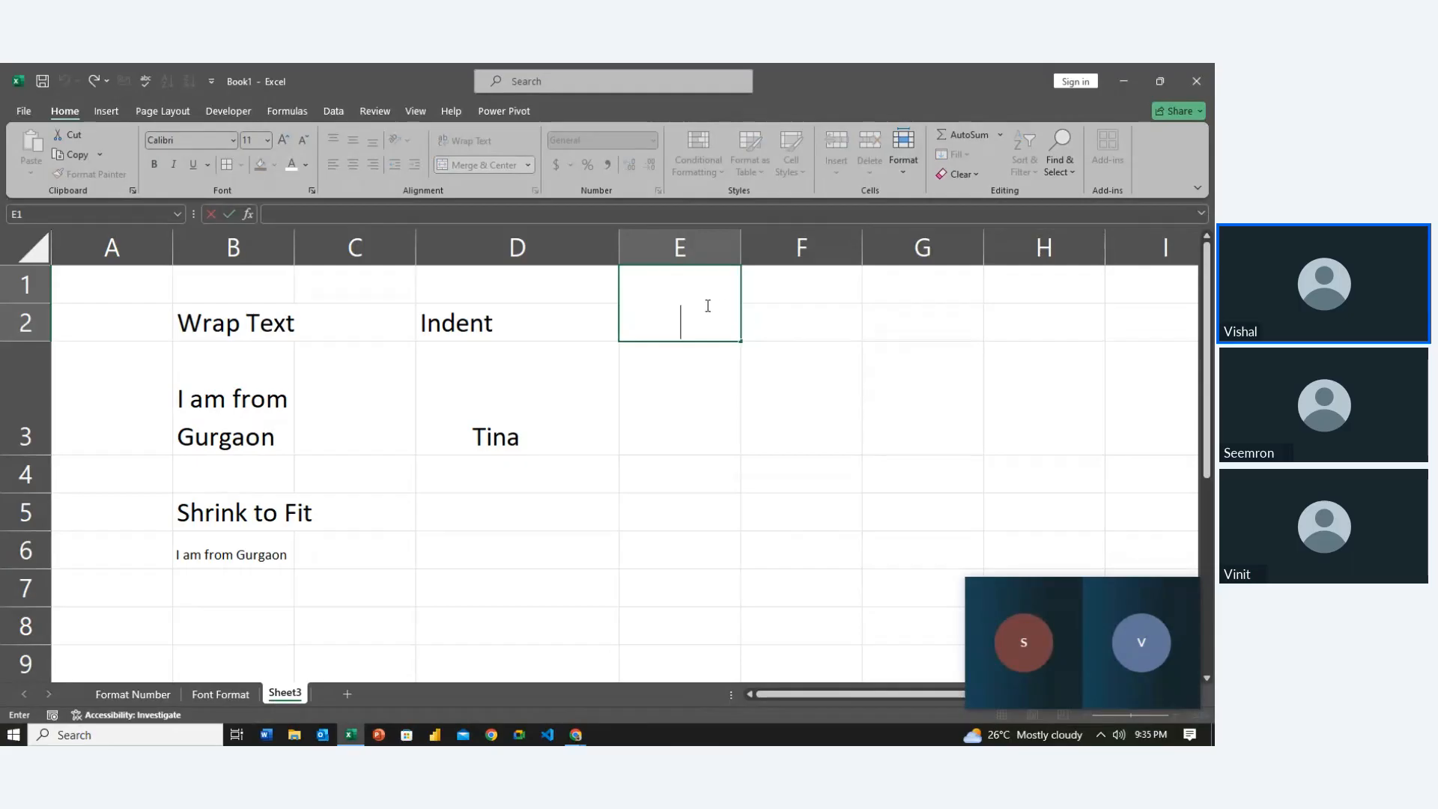
{"action": "key", "text": "Tab"}
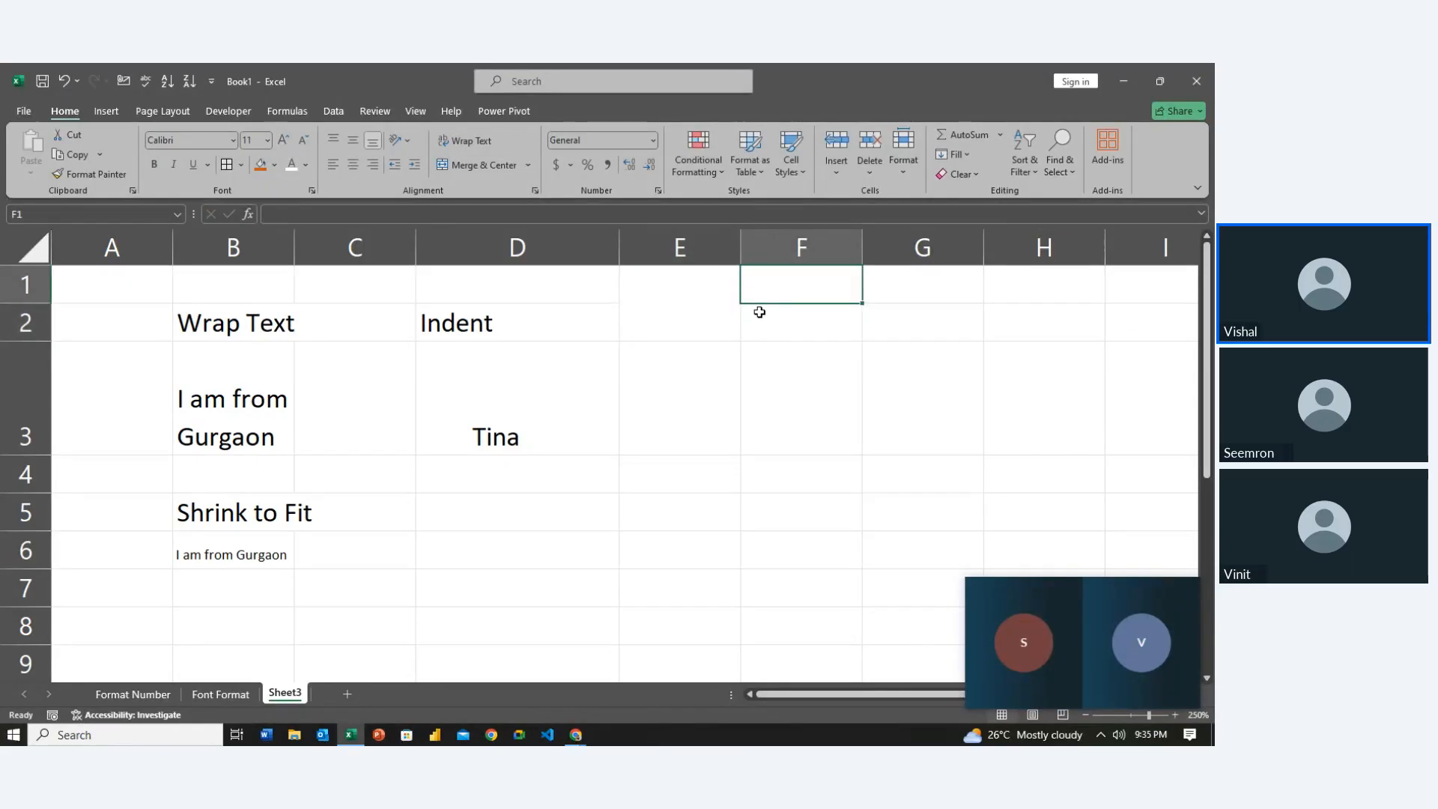
{"action": "left_click_drag", "start_coordinate": [759, 293], "coordinate": [847, 284]}
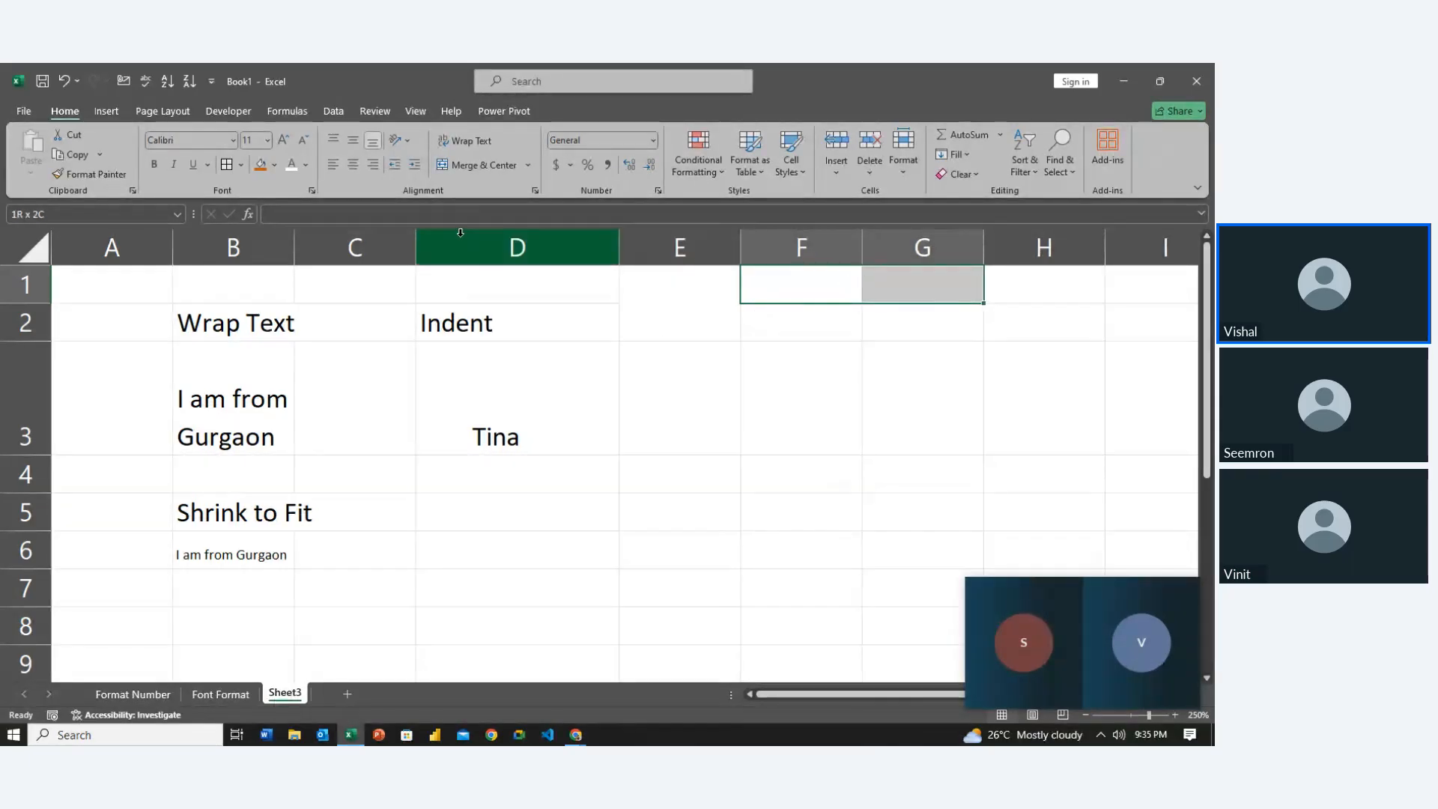
{"action": "left_click", "coordinate": [472, 165]}
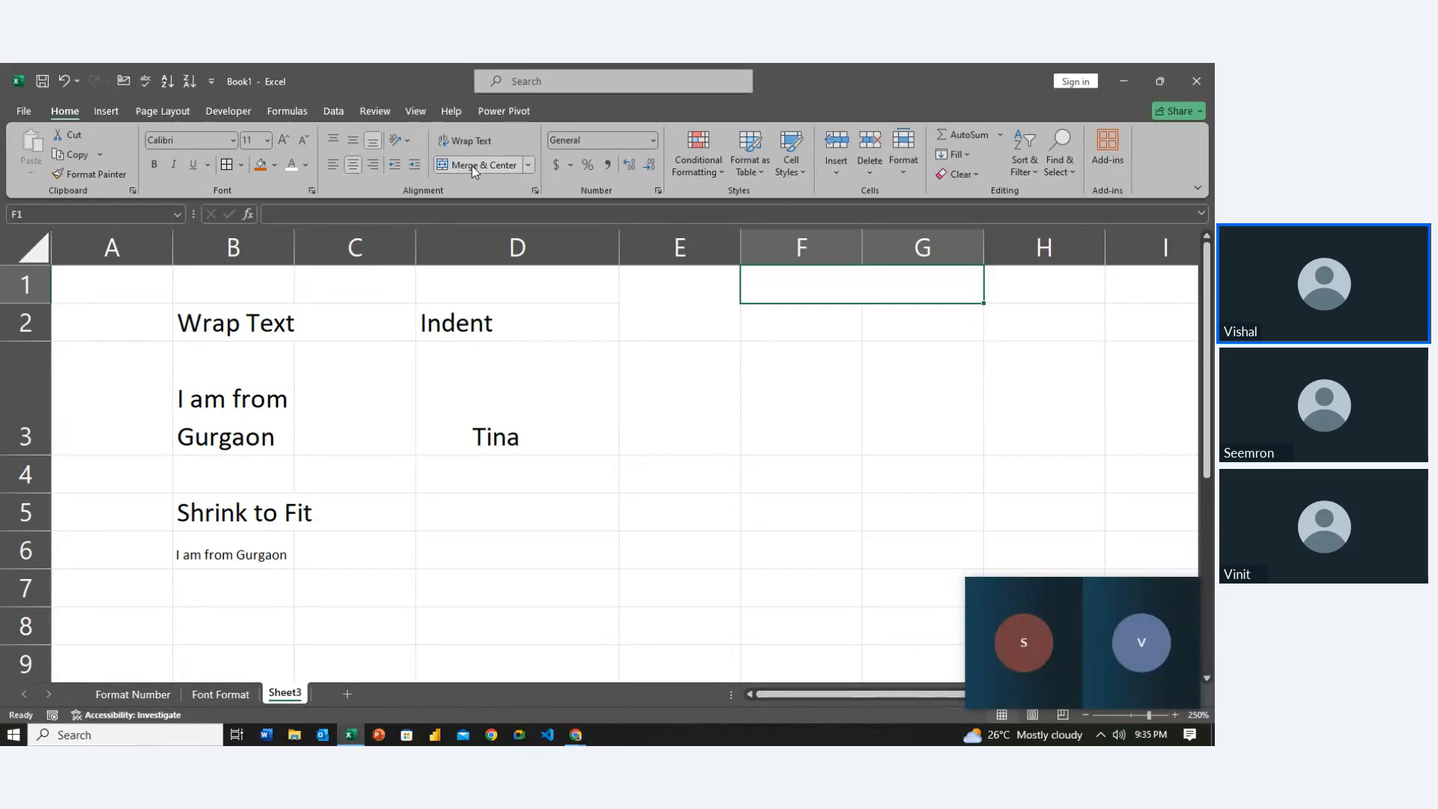
Apply All Borders to the E1:G2 block
{"action": "key", "text": "Return"}
{"action": "key", "text": "Return"}
{"action": "key", "text": "Return"}
{"action": "key", "text": "Up"}
{"action": "key", "text": "Up"}
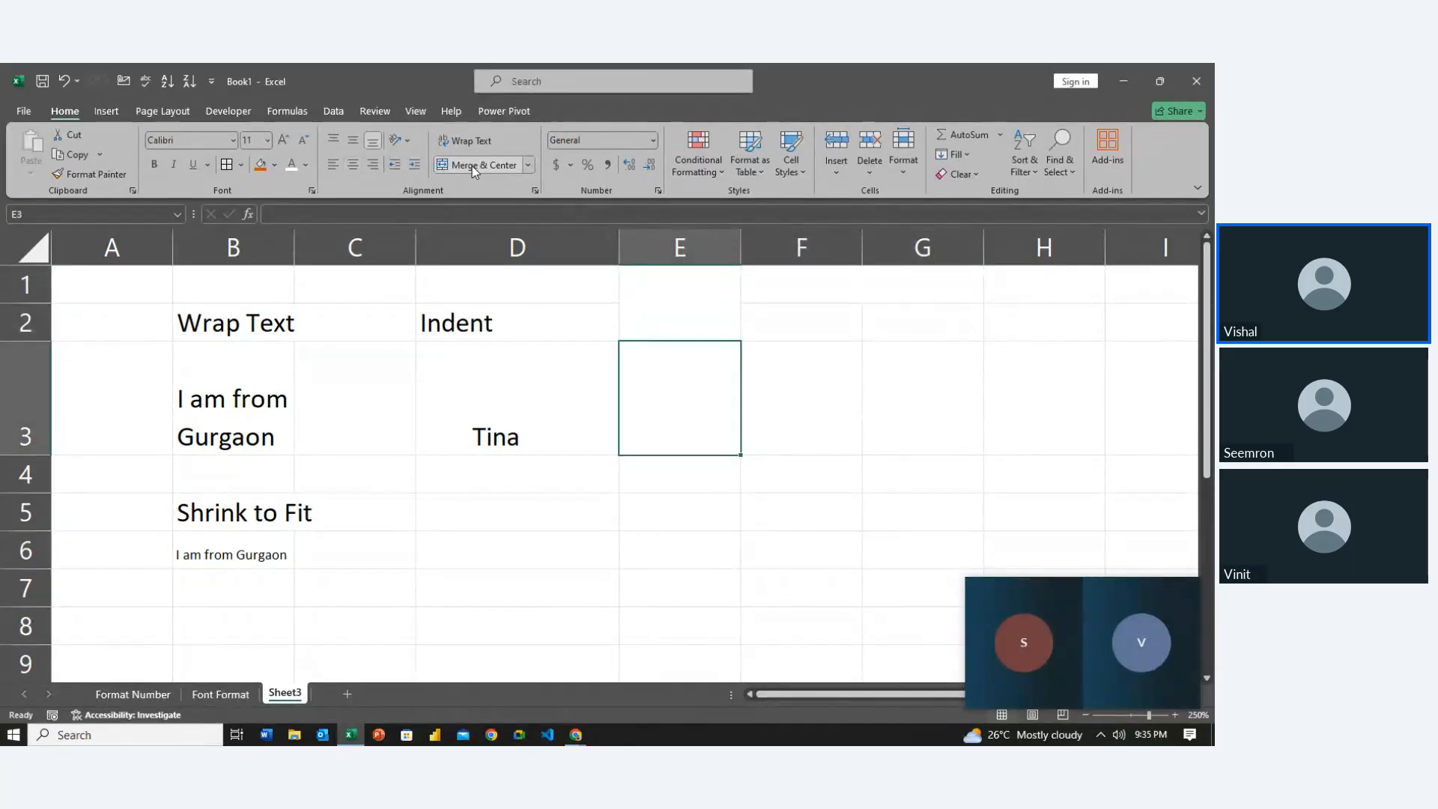
{"action": "key", "text": "Right"}
{"action": "key", "text": "Left"}
{"action": "key", "text": "Right"}
{"action": "key", "text": "Left"}
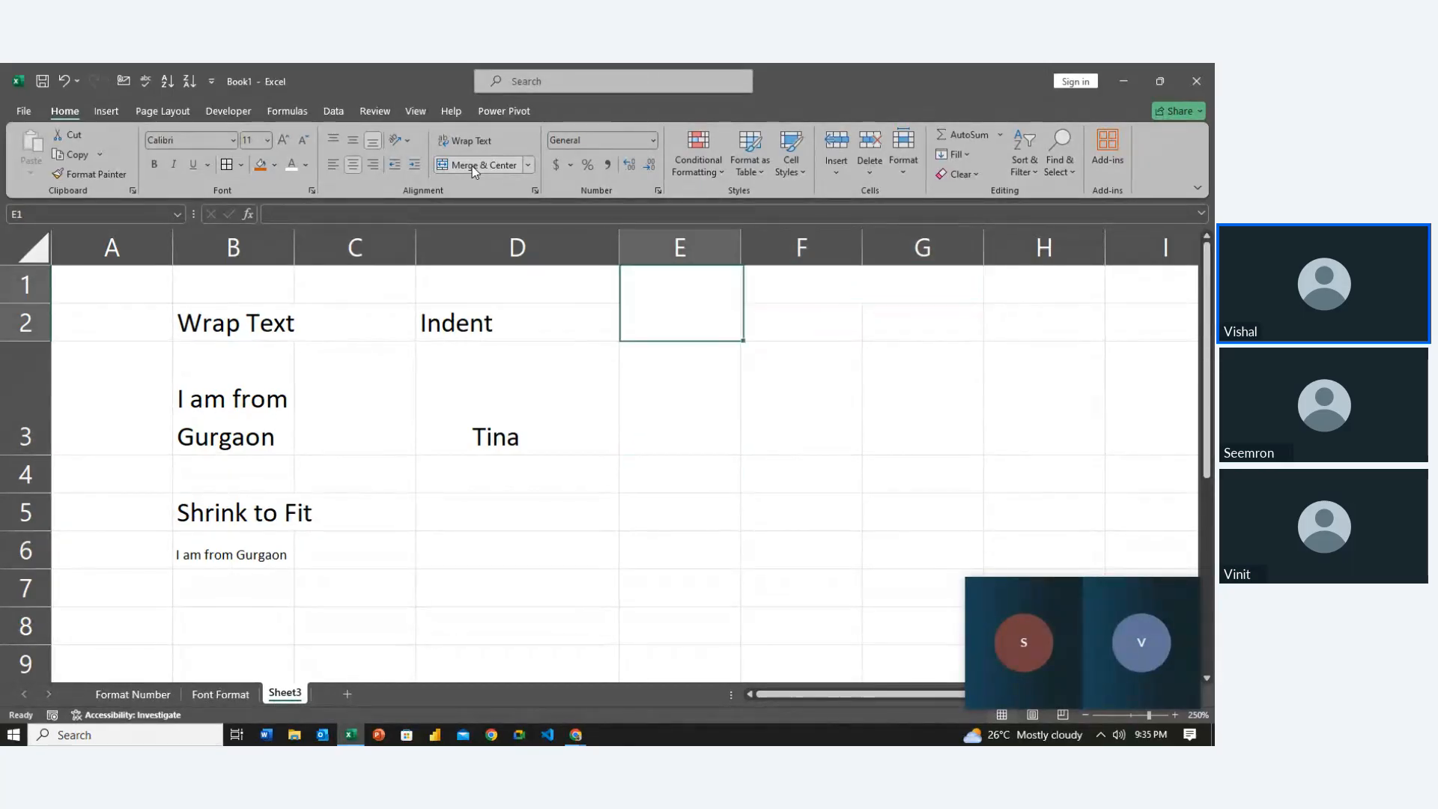
{"action": "key", "text": "Right"}
{"action": "key", "text": "Left"}
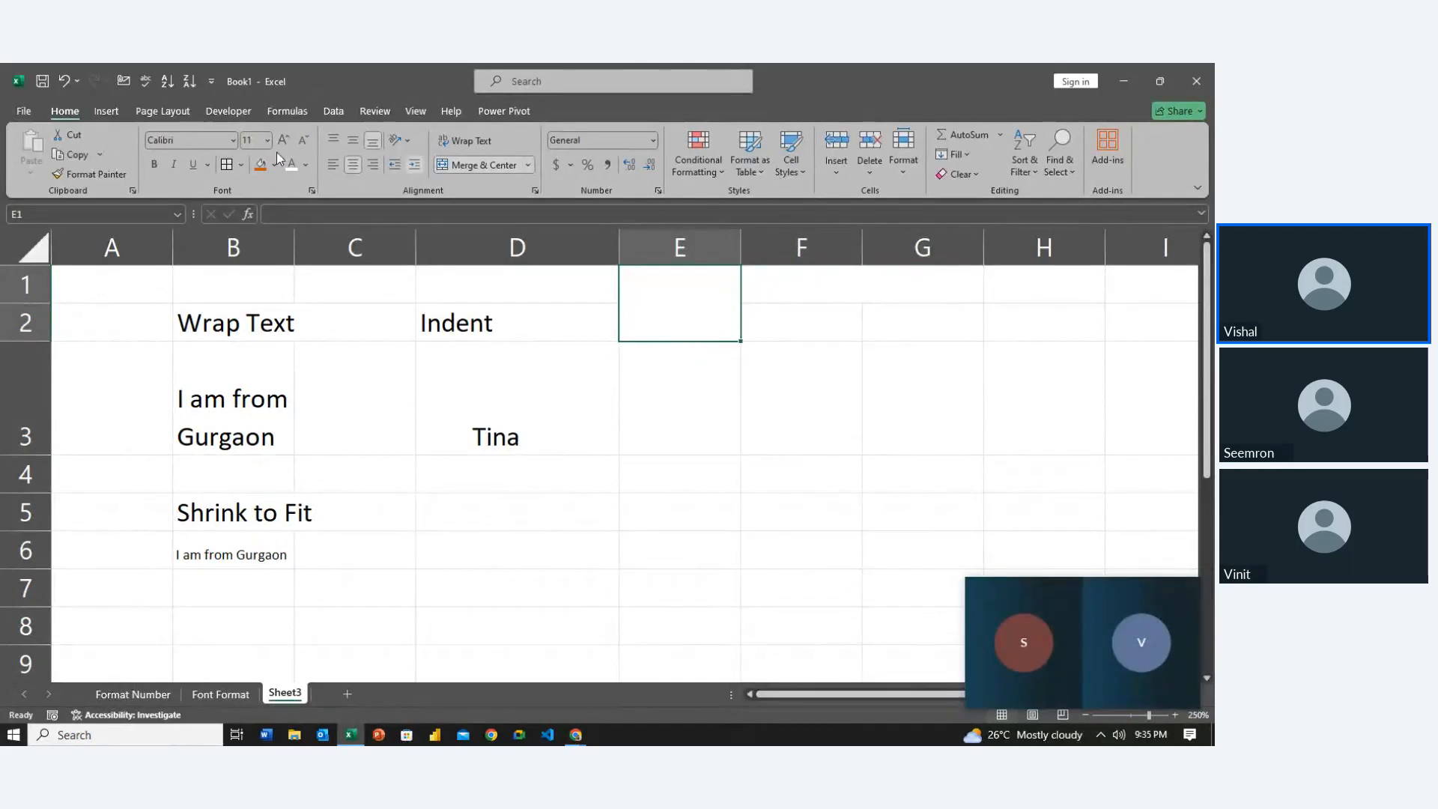
{"action": "key", "text": "shift+Right"}
{"action": "key", "text": "shift+Right"}
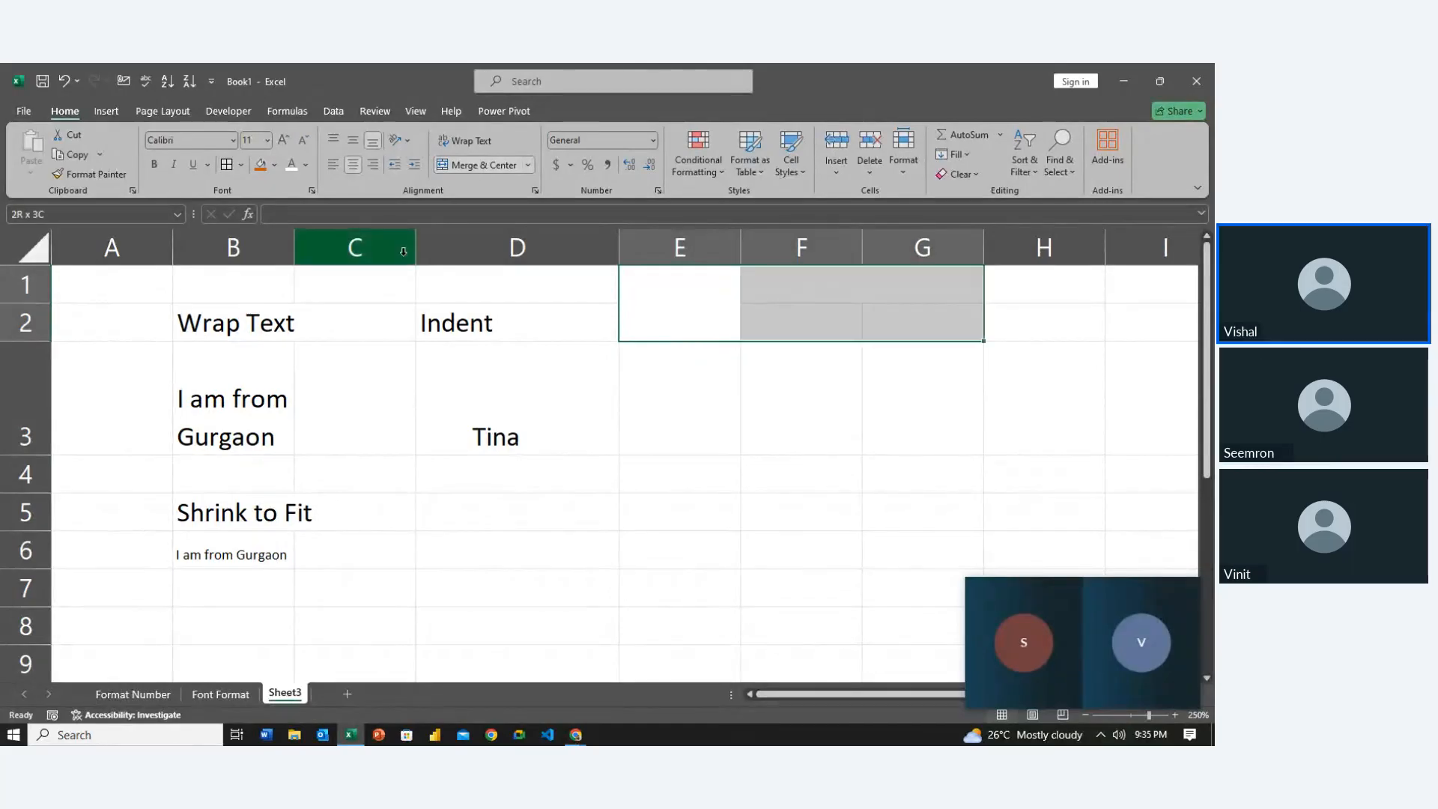
{"action": "left_click", "coordinate": [226, 165]}
{"action": "left_click", "coordinate": [610, 514]}
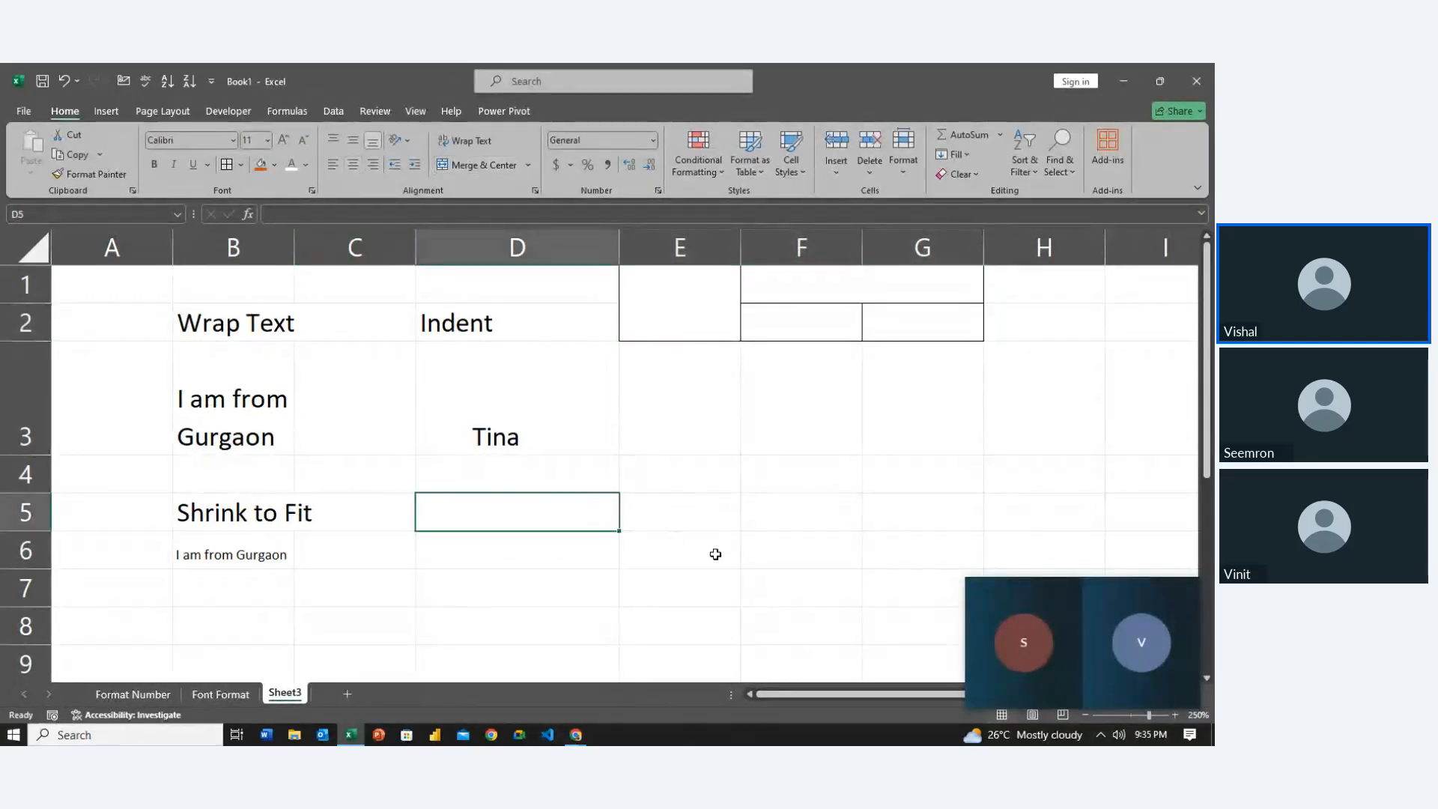
Merge E4:G5 into one cell and outline it with a border
{"action": "left_click", "coordinate": [684, 484]}
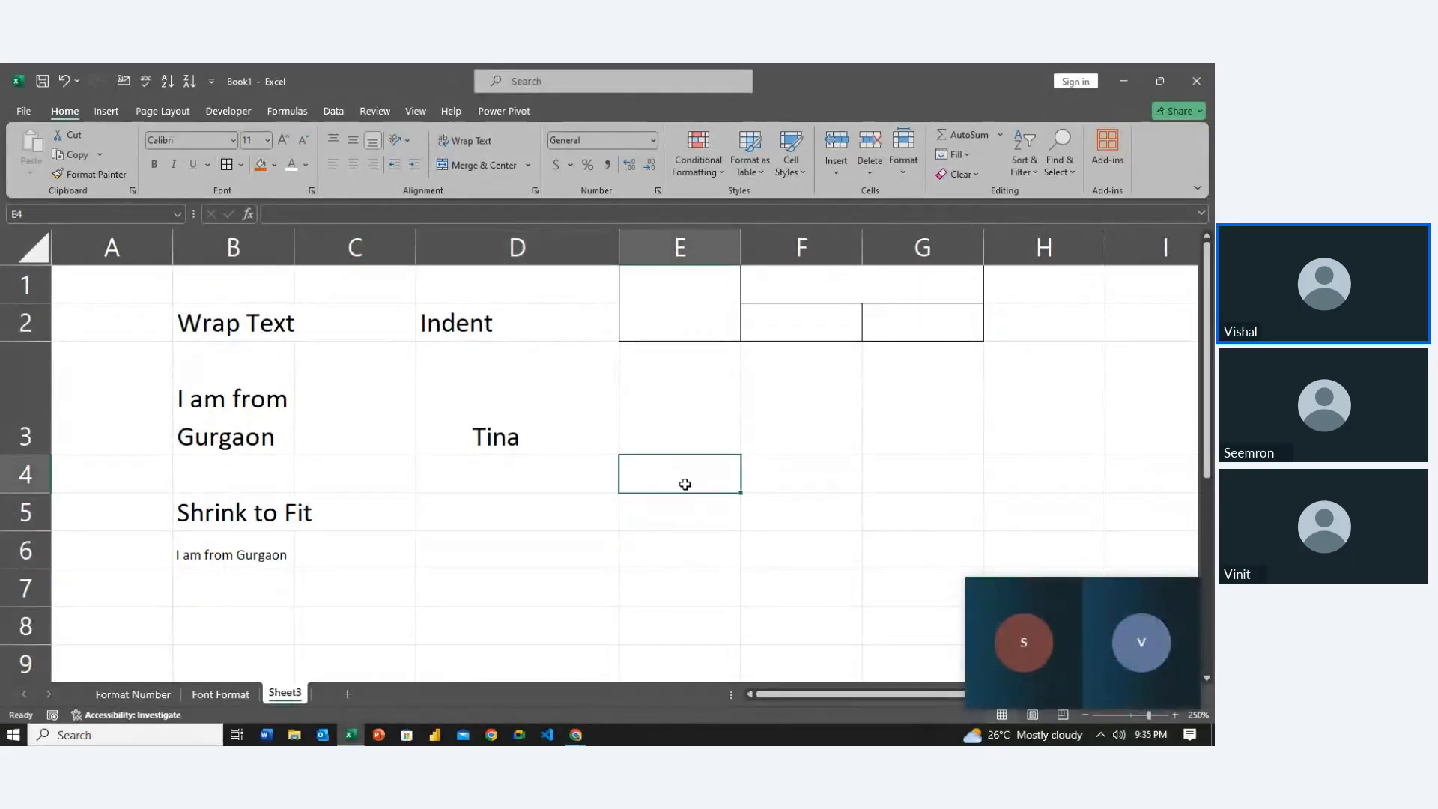
{"action": "key", "text": "shift+Down"}
{"action": "key", "text": "shift+Right"}
{"action": "key", "text": "shift+Right"}
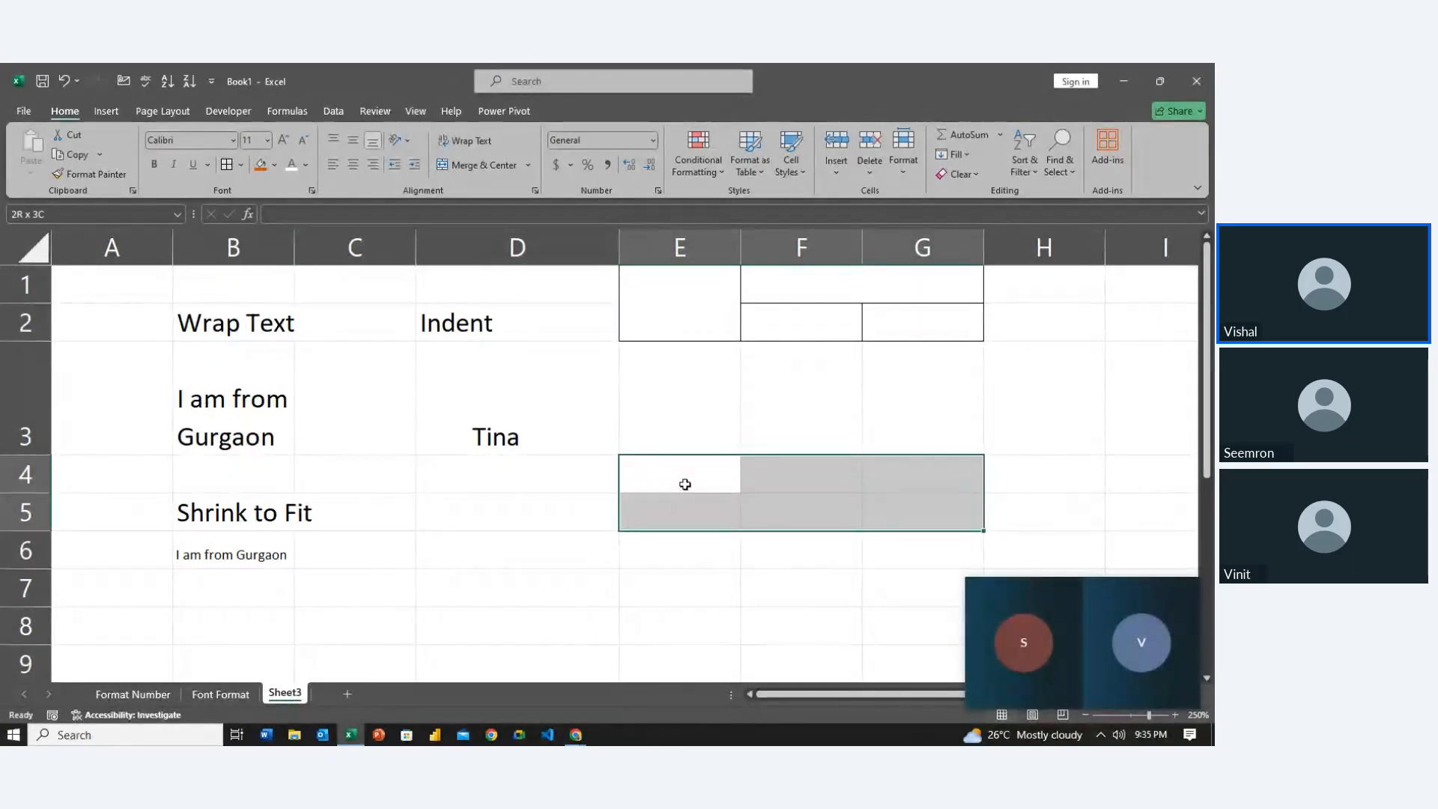
{"action": "left_click", "coordinate": [472, 164]}
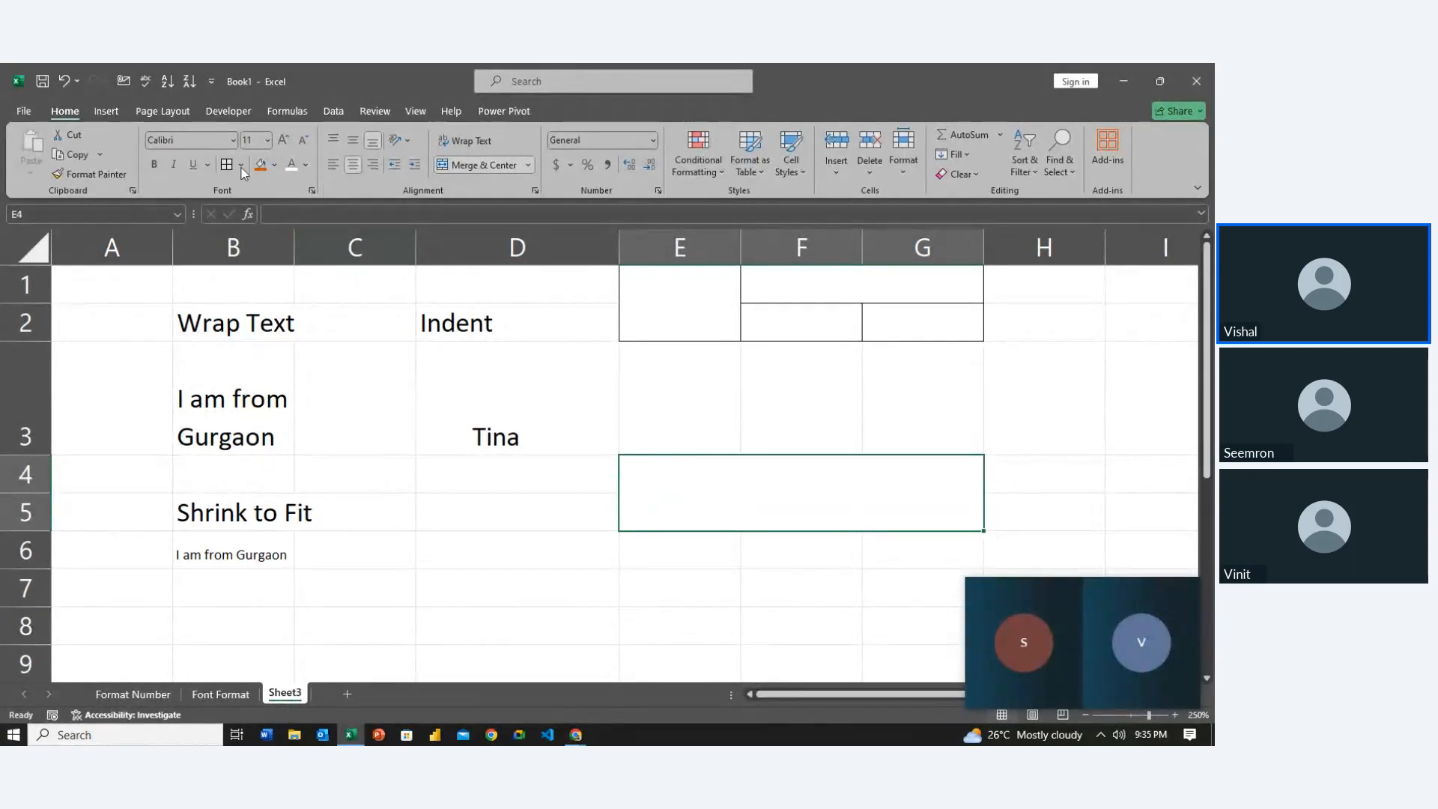
{"action": "left_click", "coordinate": [462, 593]}
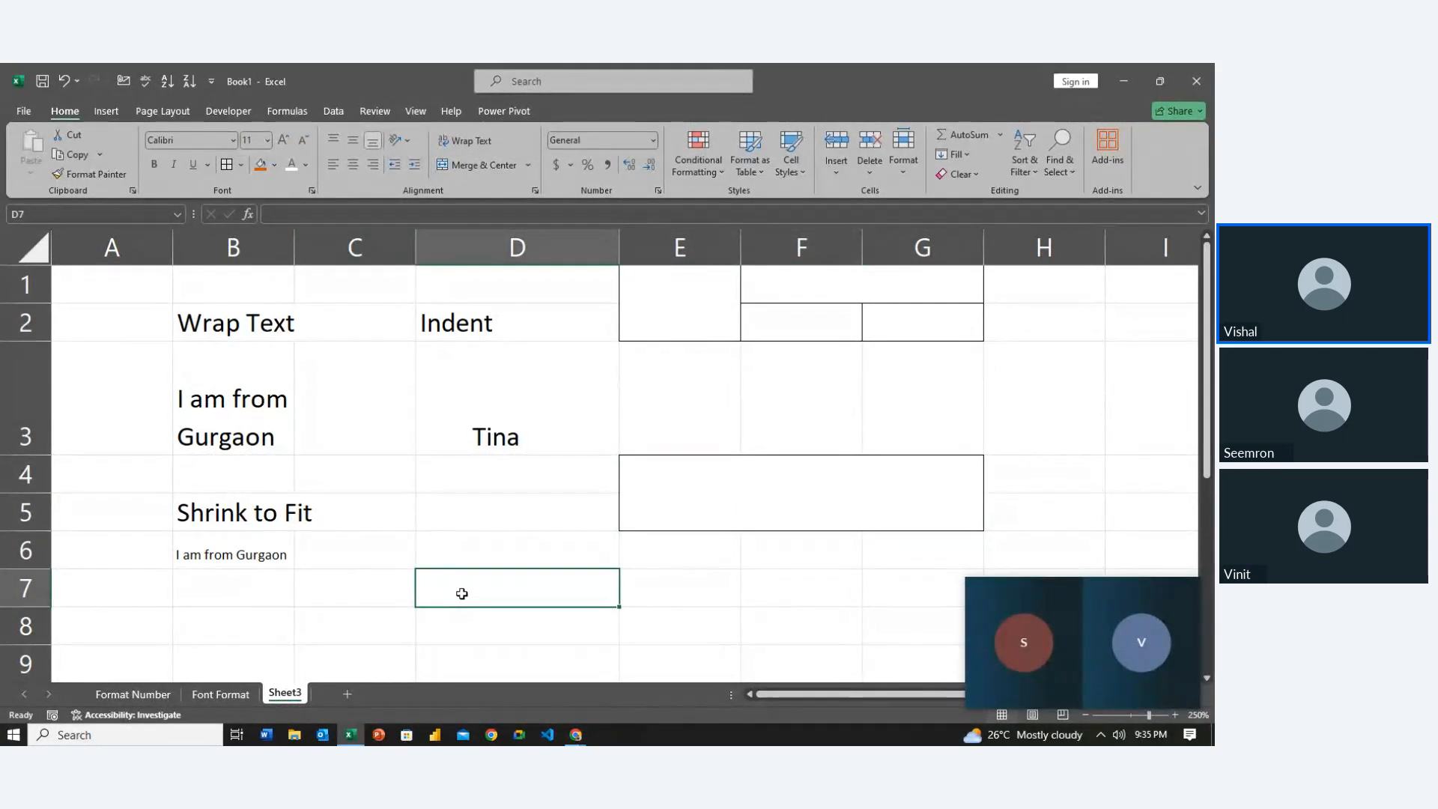
{"action": "left_click", "coordinate": [672, 326]}
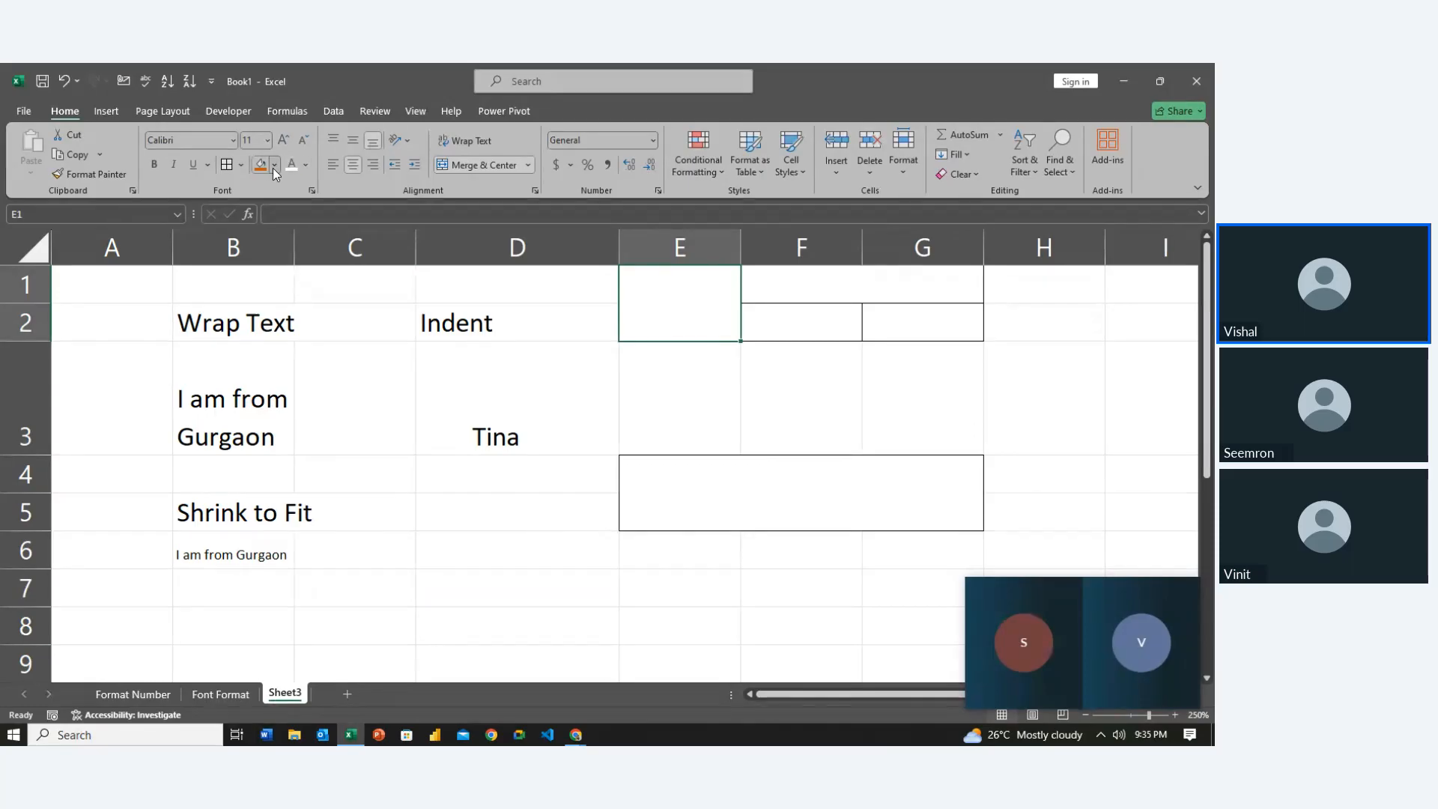
Fill merged E1:E2 orange and merged F1:G1 light green
{"action": "left_click", "coordinate": [274, 165]}
{"action": "left_click", "coordinate": [325, 204]}
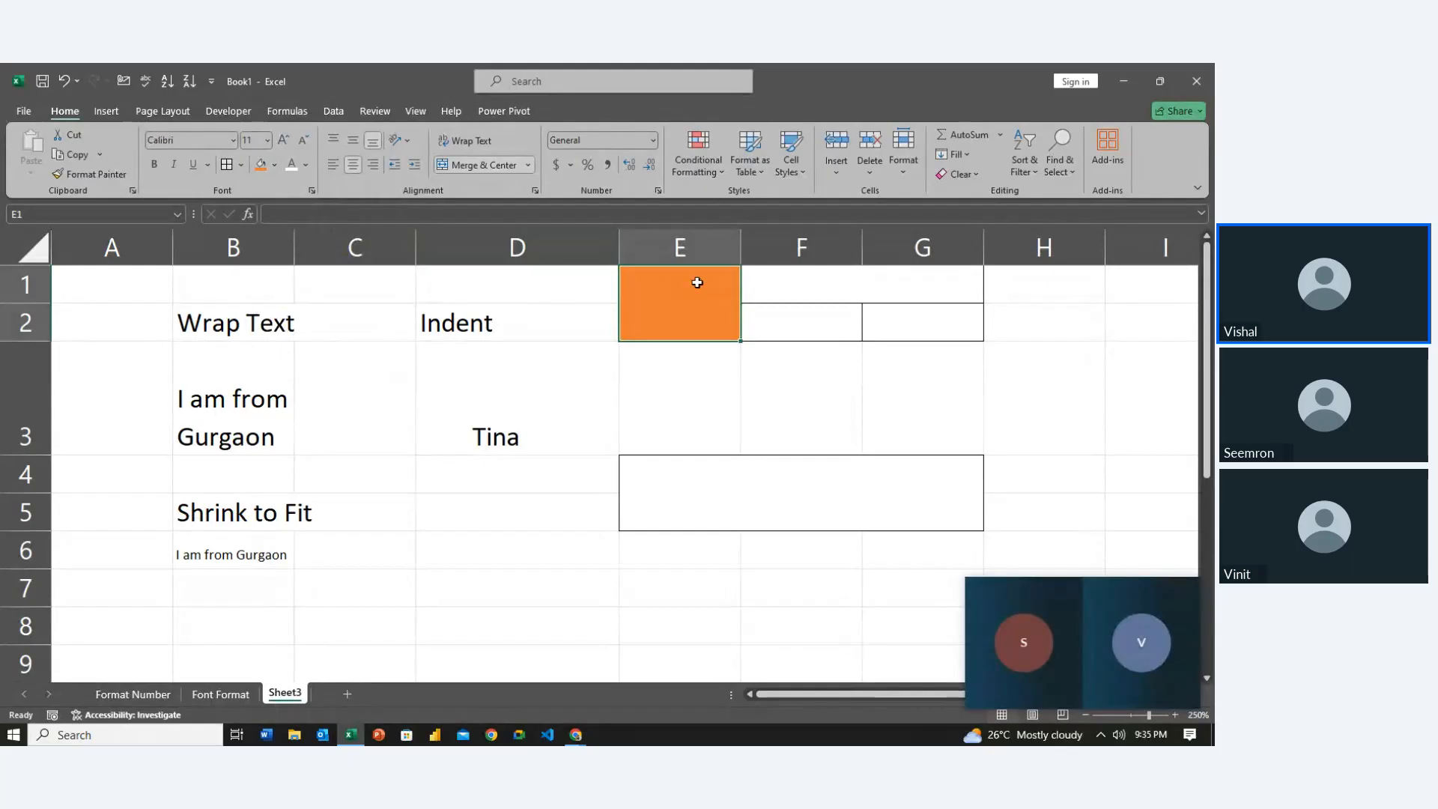
{"action": "left_click", "coordinate": [781, 280]}
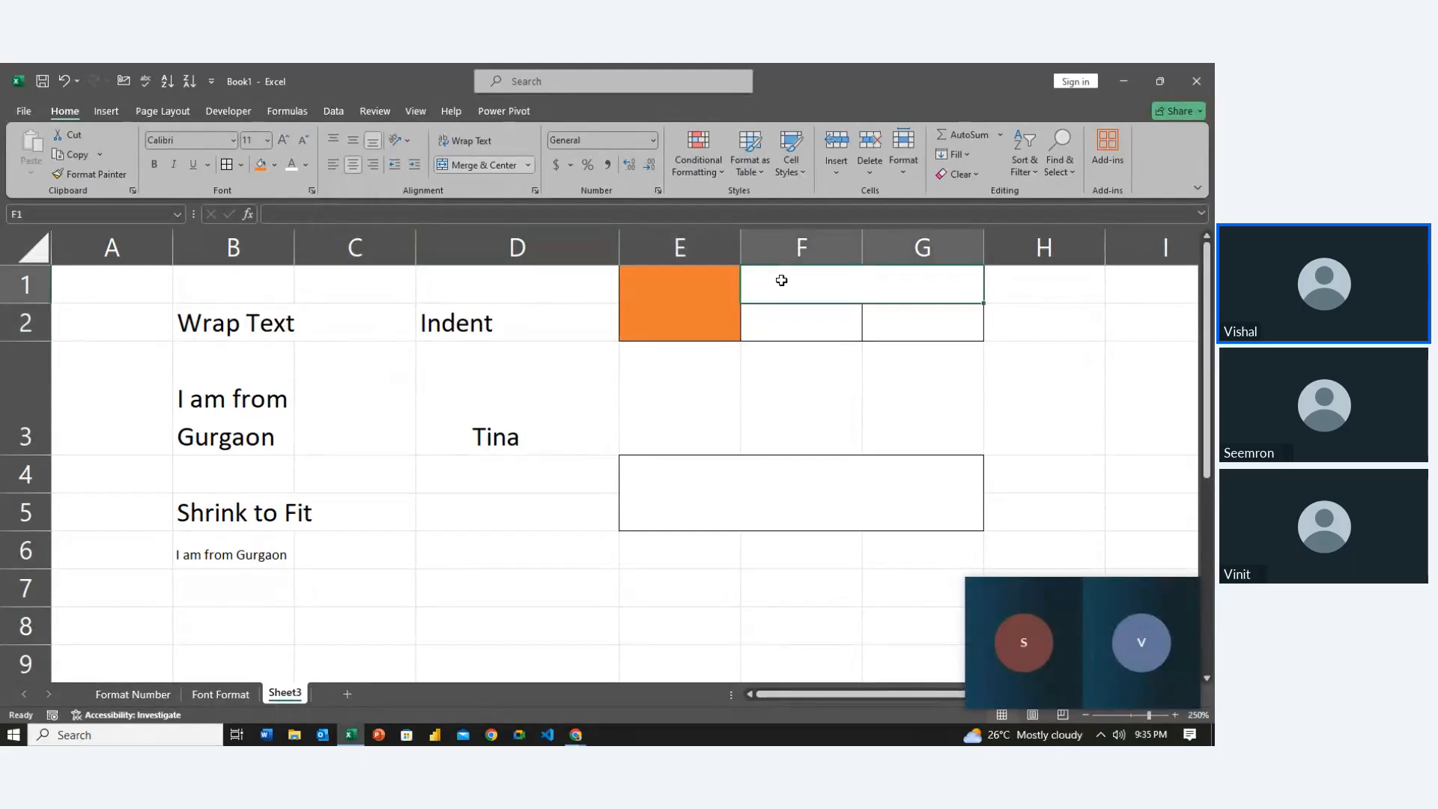
{"action": "left_click", "coordinate": [268, 167]}
{"action": "left_click", "coordinate": [273, 164]}
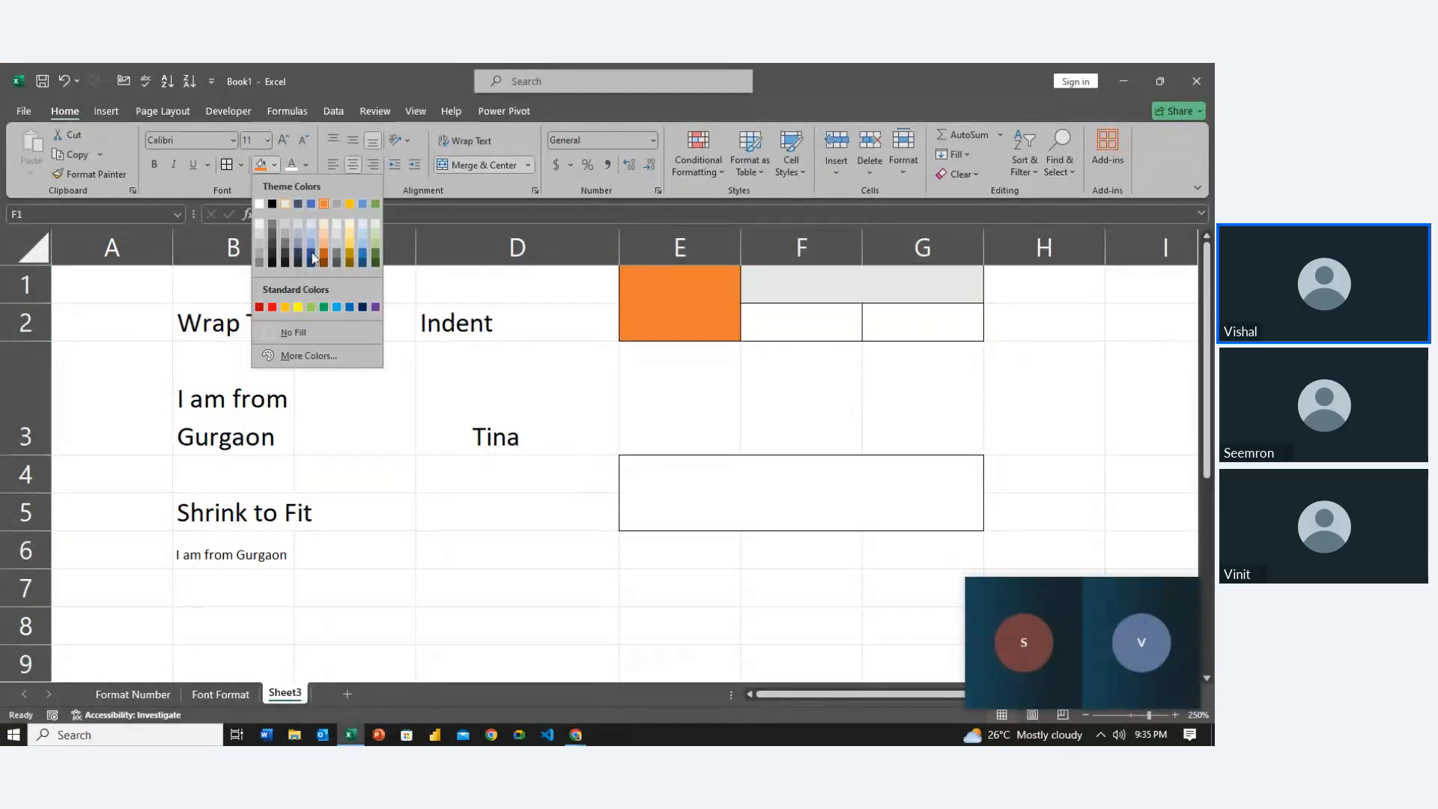
{"action": "left_click", "coordinate": [374, 246]}
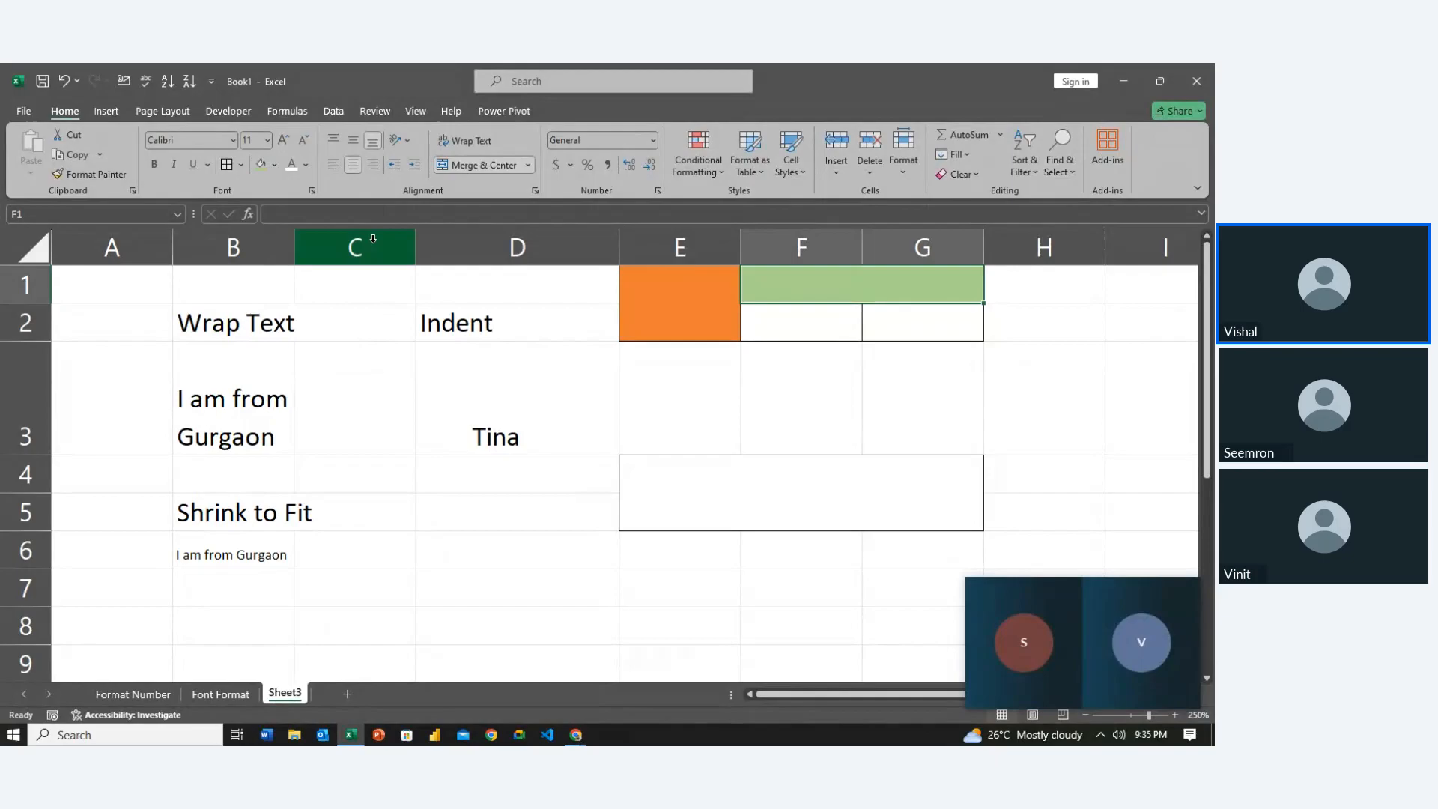
{"action": "left_click", "coordinate": [605, 543]}
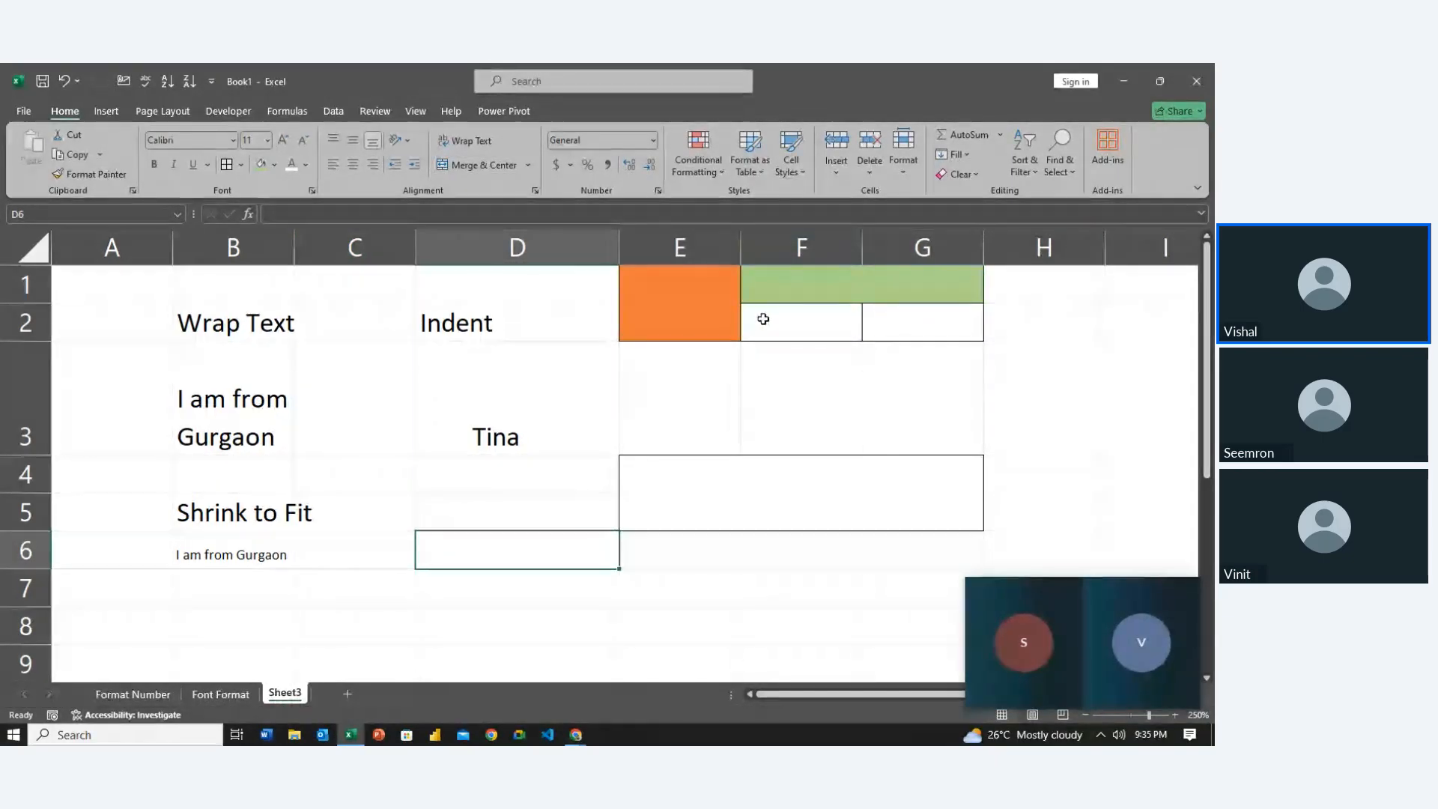
Fill the merged E4:G5 cell dark gold
{"action": "left_click", "coordinate": [700, 479]}
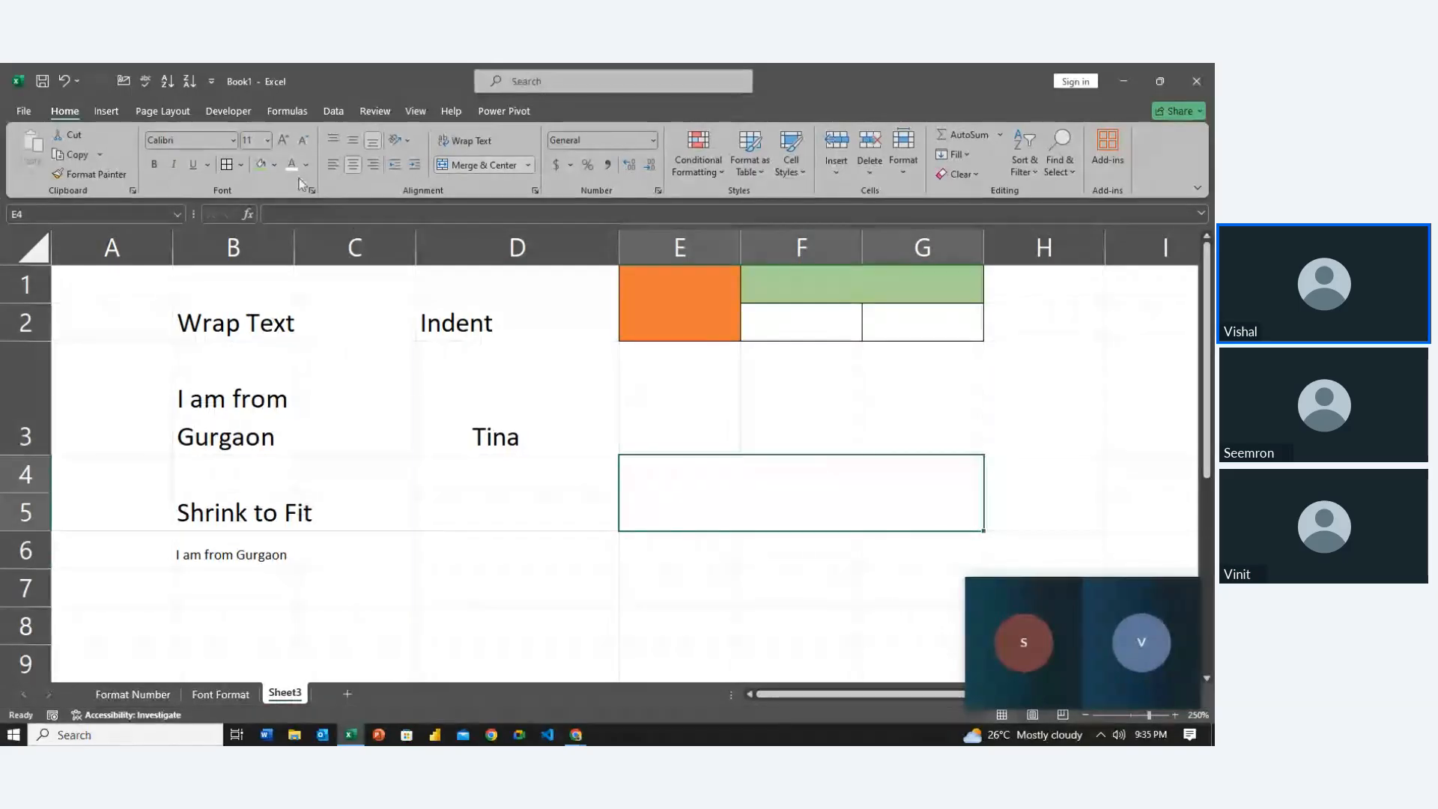
{"action": "left_click", "coordinate": [274, 164]}
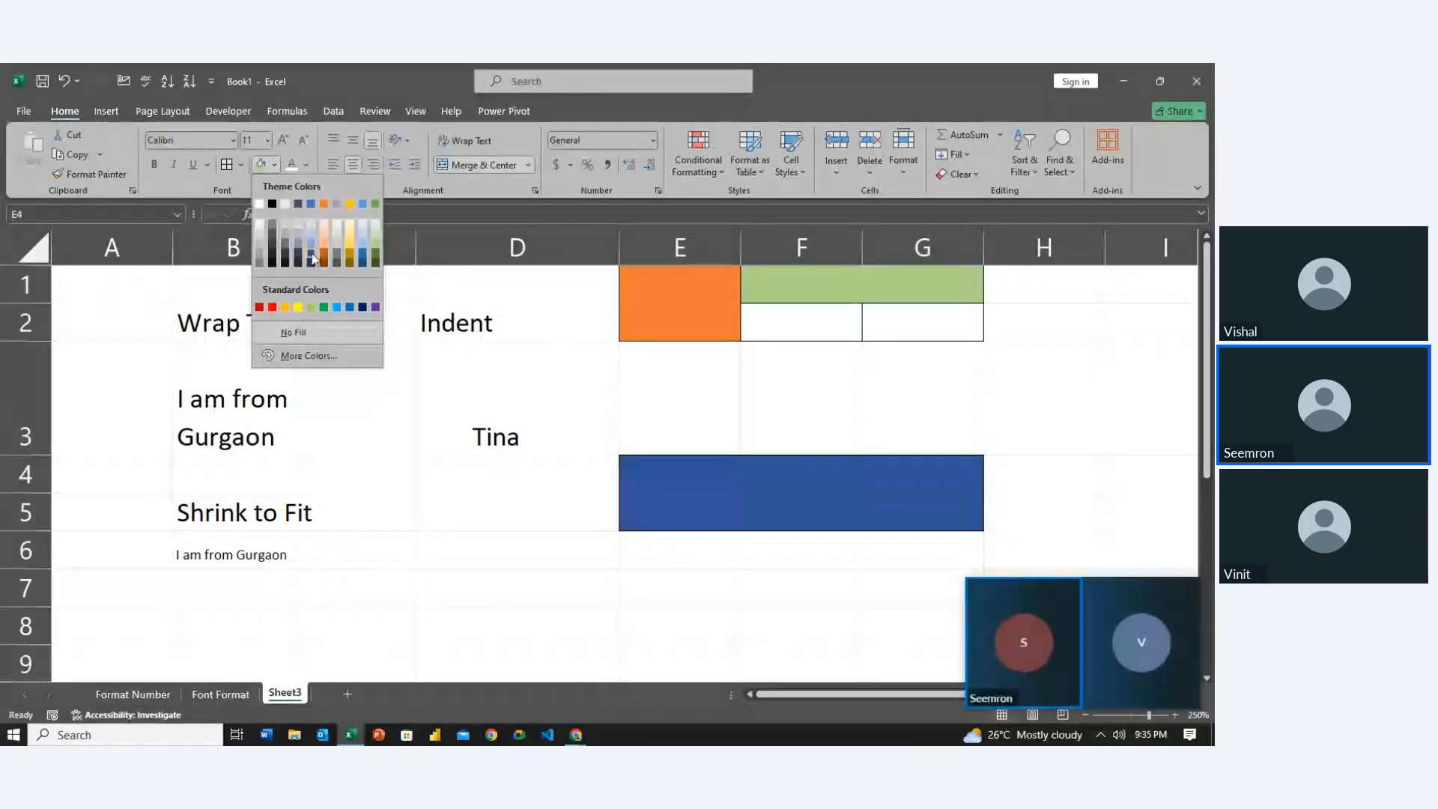
{"action": "left_click", "coordinate": [355, 256]}
{"action": "left_click", "coordinate": [584, 520]}
{"action": "scroll", "coordinate": [586, 523], "scroll_direction": "down", "scroll_amount": 2}
{"action": "scroll", "coordinate": [585, 523], "scroll_direction": "down", "scroll_amount": 1}
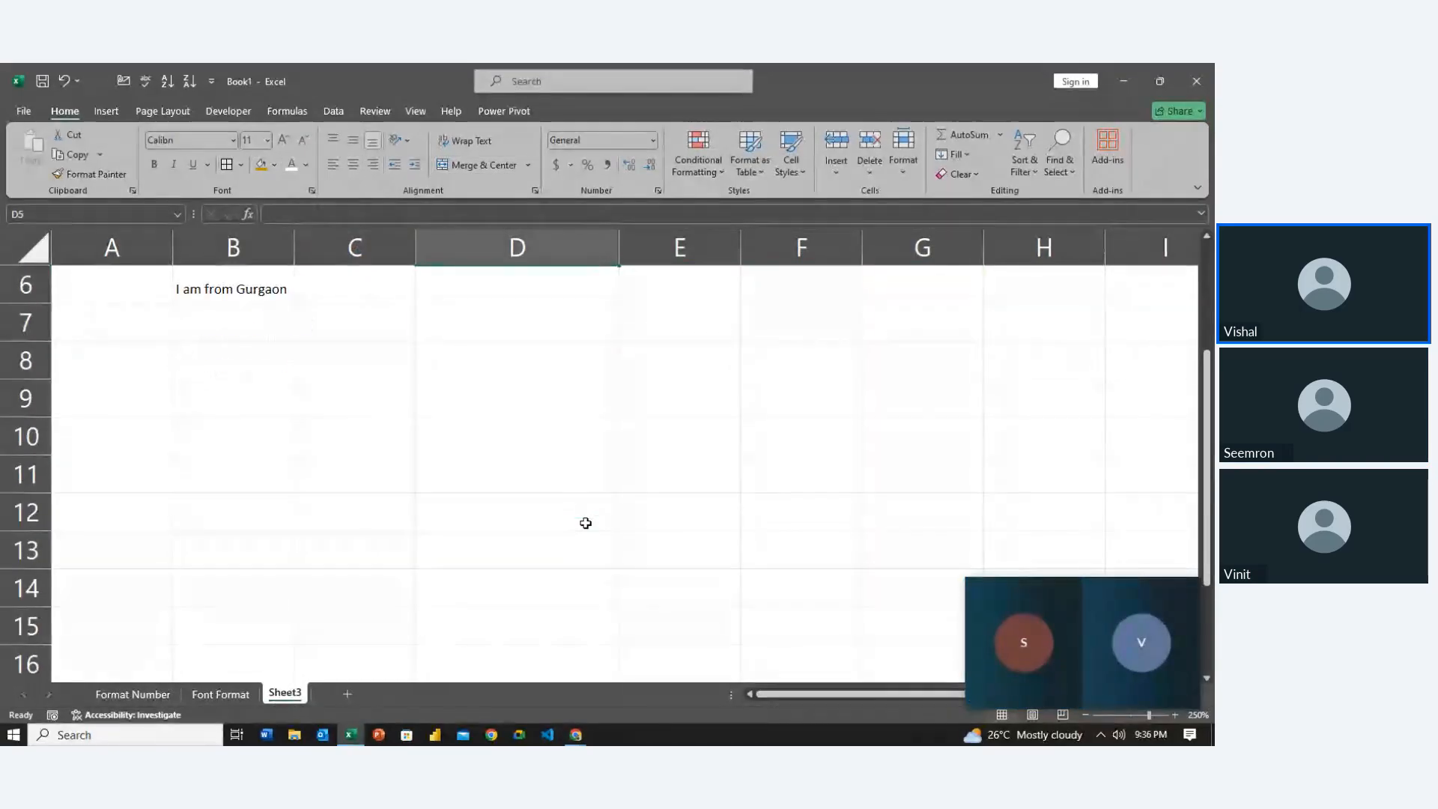
Give E7:G8 all borders and merge it into one centred cell
{"action": "scroll", "coordinate": [591, 514], "scroll_direction": "up", "scroll_amount": 2}
{"action": "left_click_drag", "start_coordinate": [674, 394], "coordinate": [928, 438]}
{"action": "left_click", "coordinate": [226, 165]}
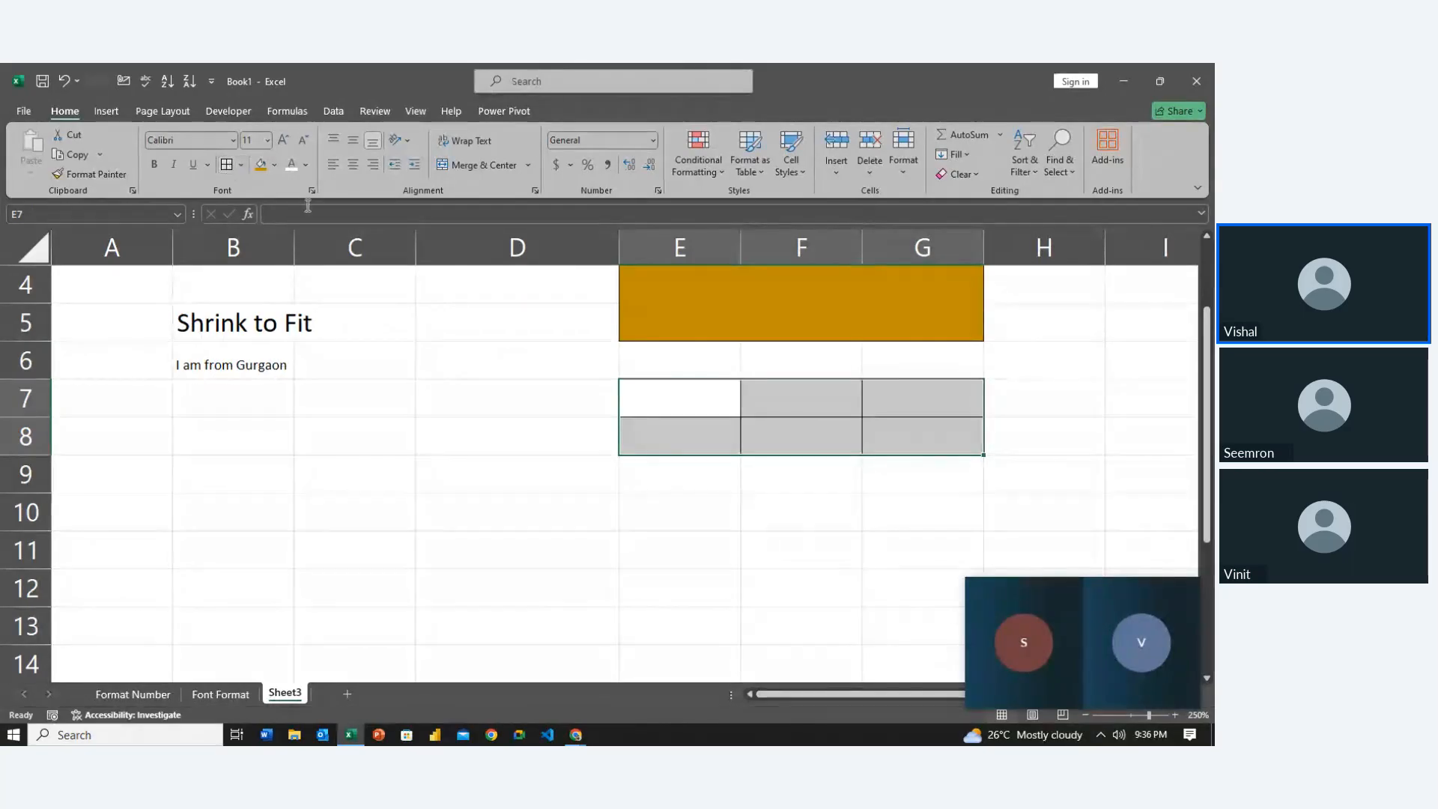
{"action": "left_click", "coordinate": [476, 172]}
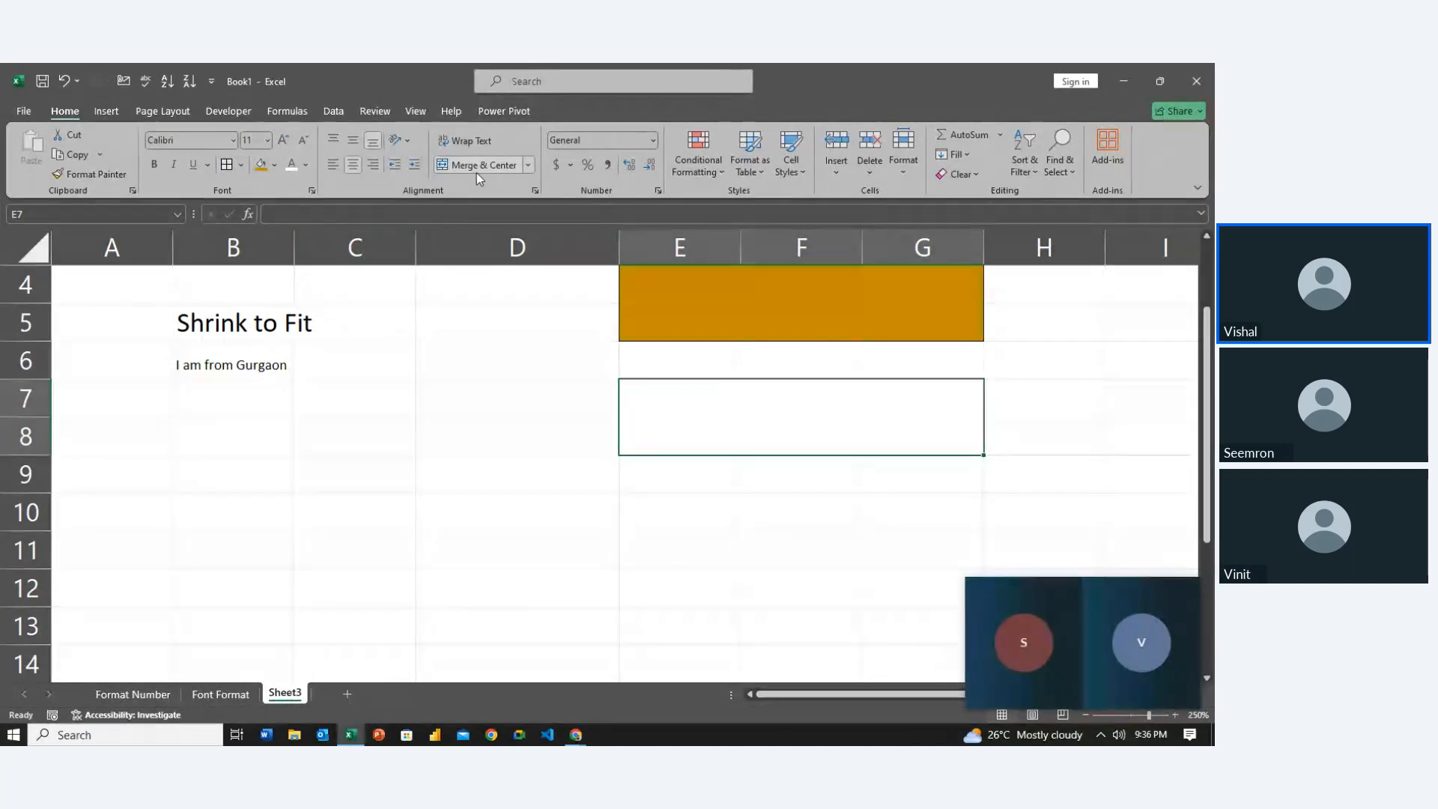
Unmerge E7:G8 back into separate cells
{"action": "left_click", "coordinate": [647, 536]}
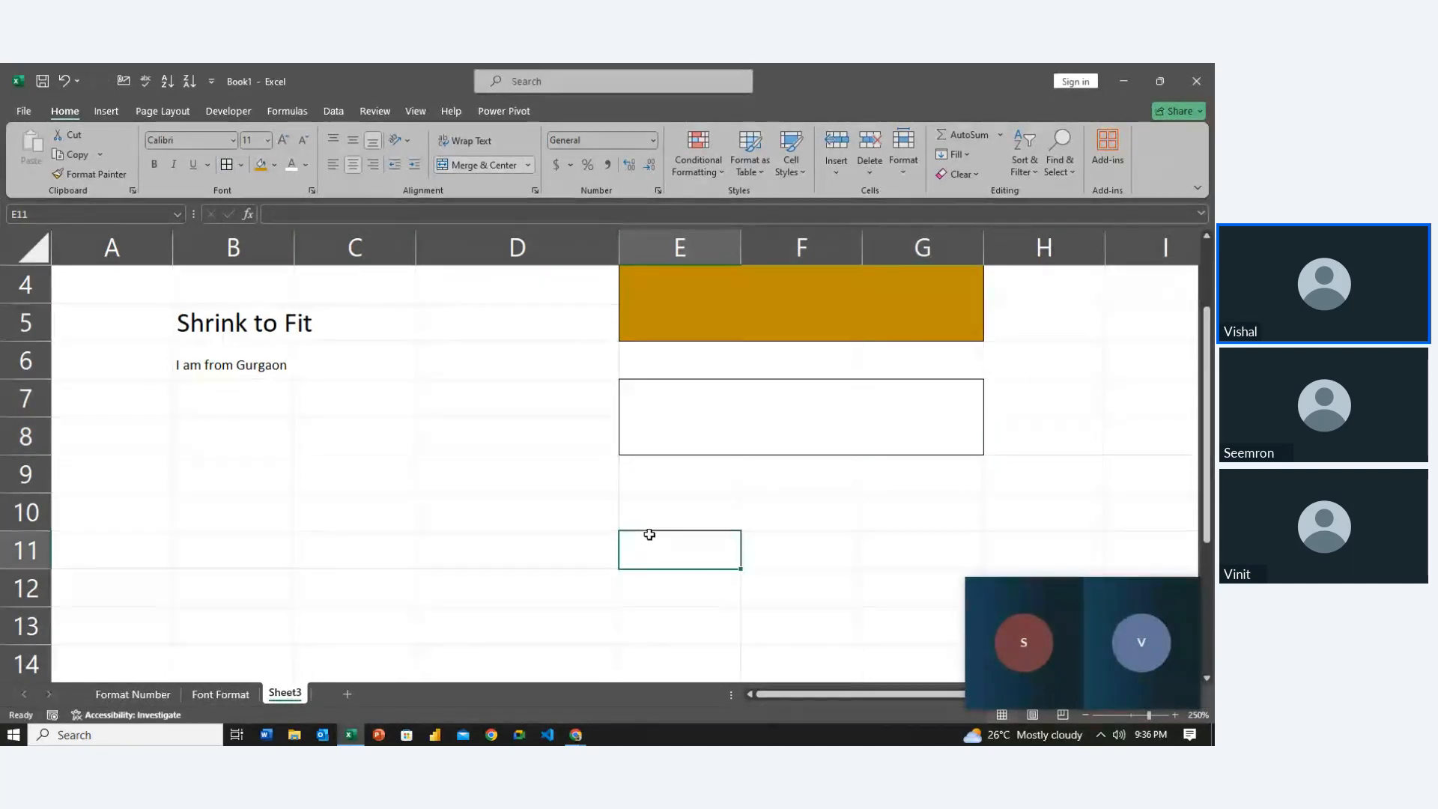
{"action": "left_click", "coordinate": [694, 436]}
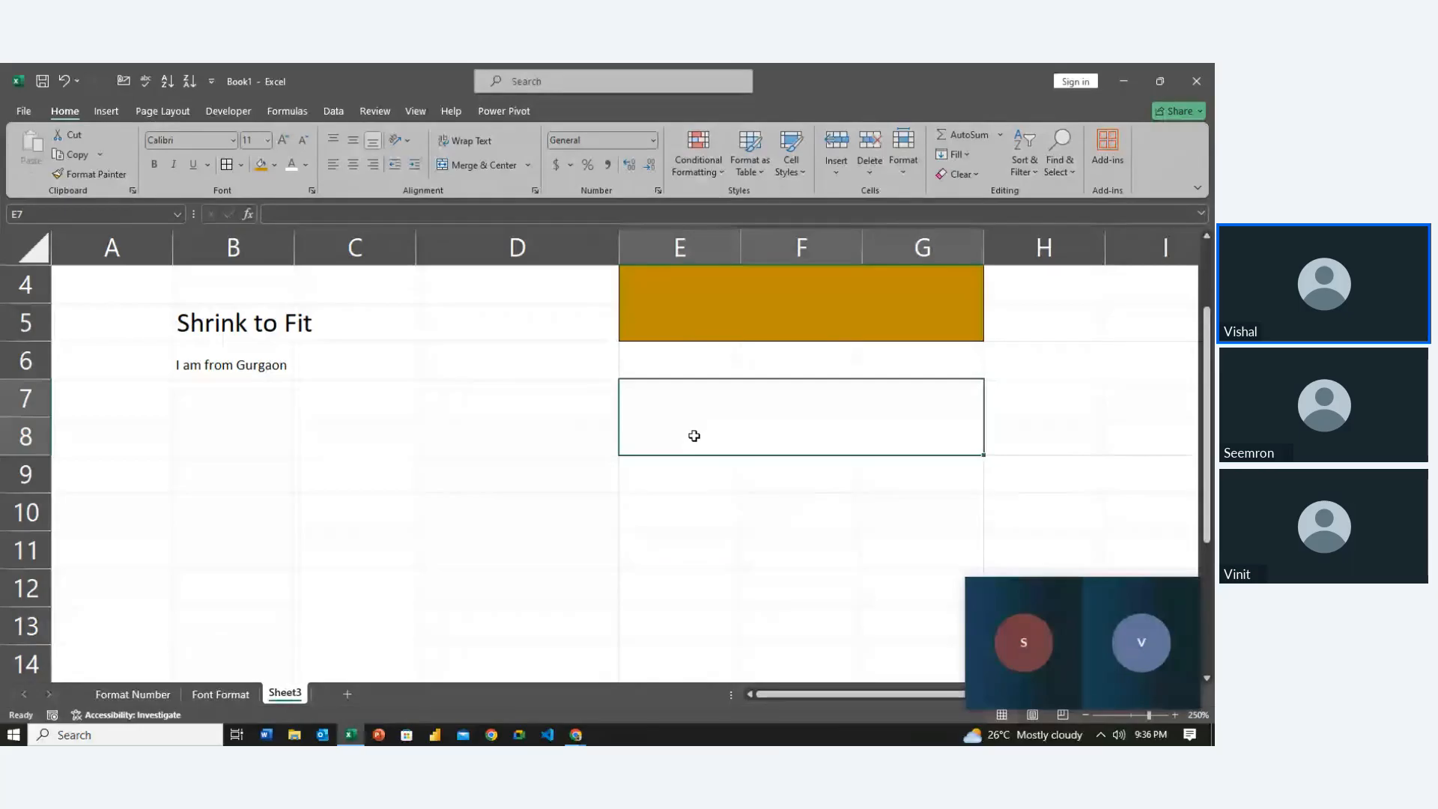
{"action": "left_click", "coordinate": [492, 162]}
{"action": "left_click", "coordinate": [464, 497]}
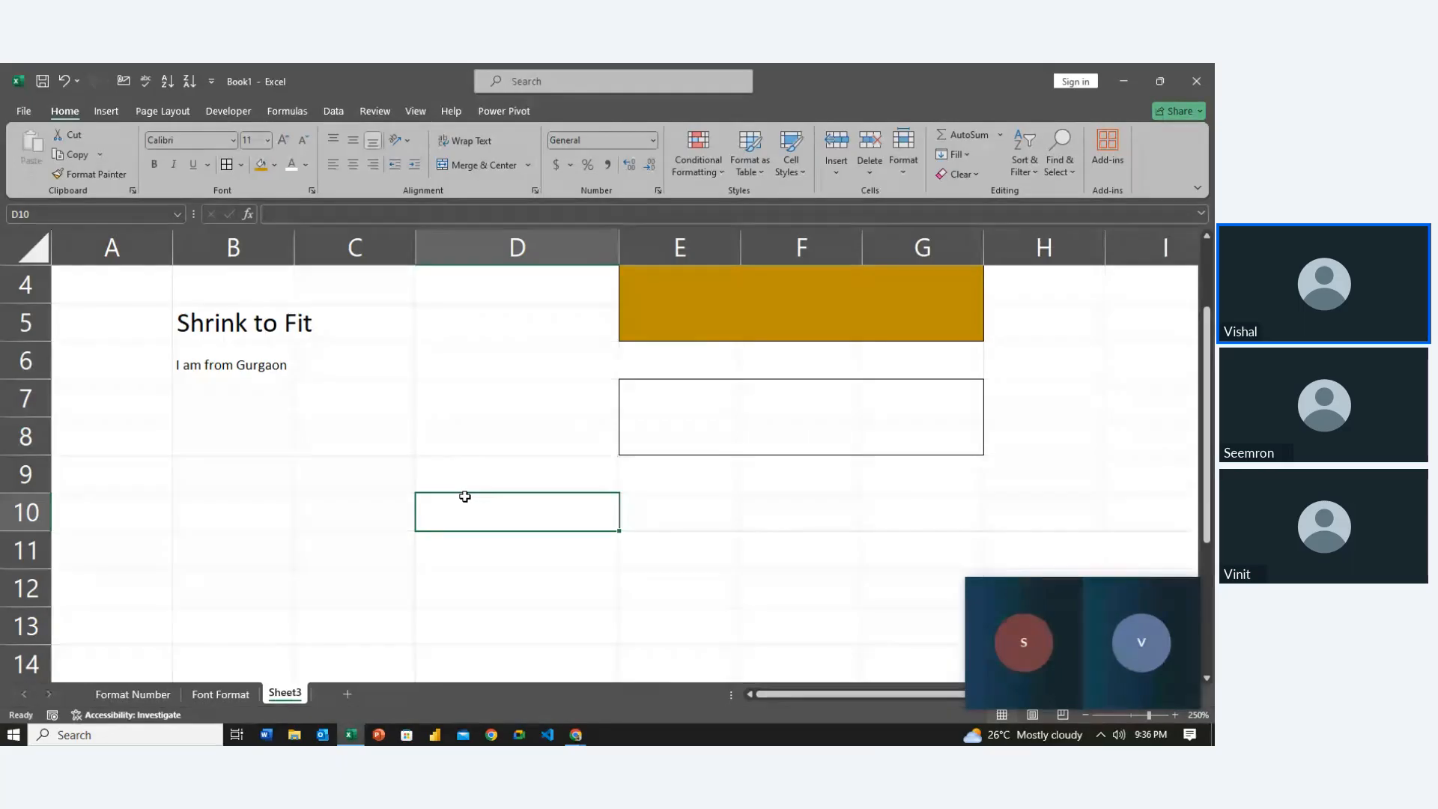
Change the Sheet3 tab name to 'Alignment Format'
{"action": "double_click", "coordinate": [283, 692]}
{"action": "type", "text": "Ali"}
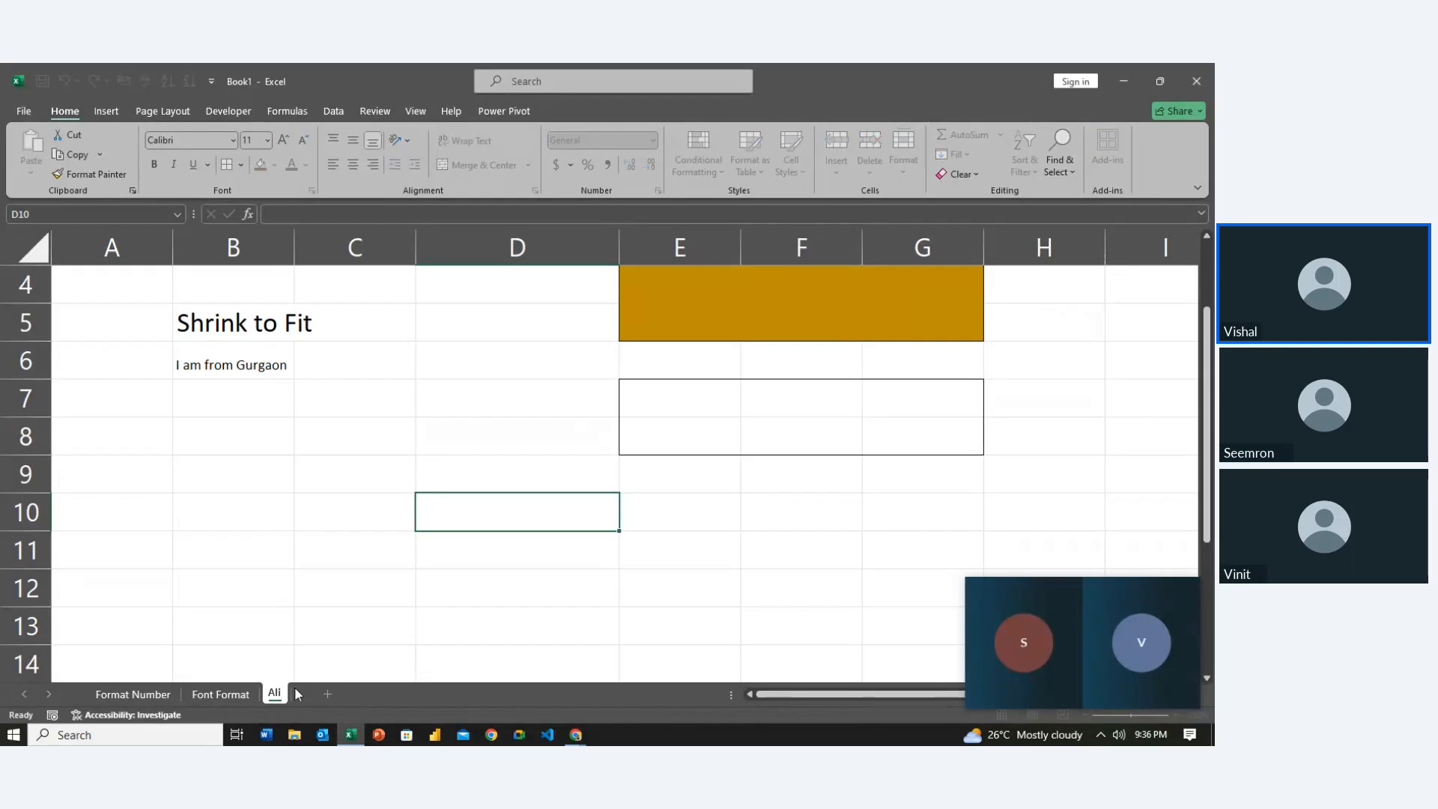
{"action": "type", "text": "gnment For"}
{"action": "type", "text": "mat"}
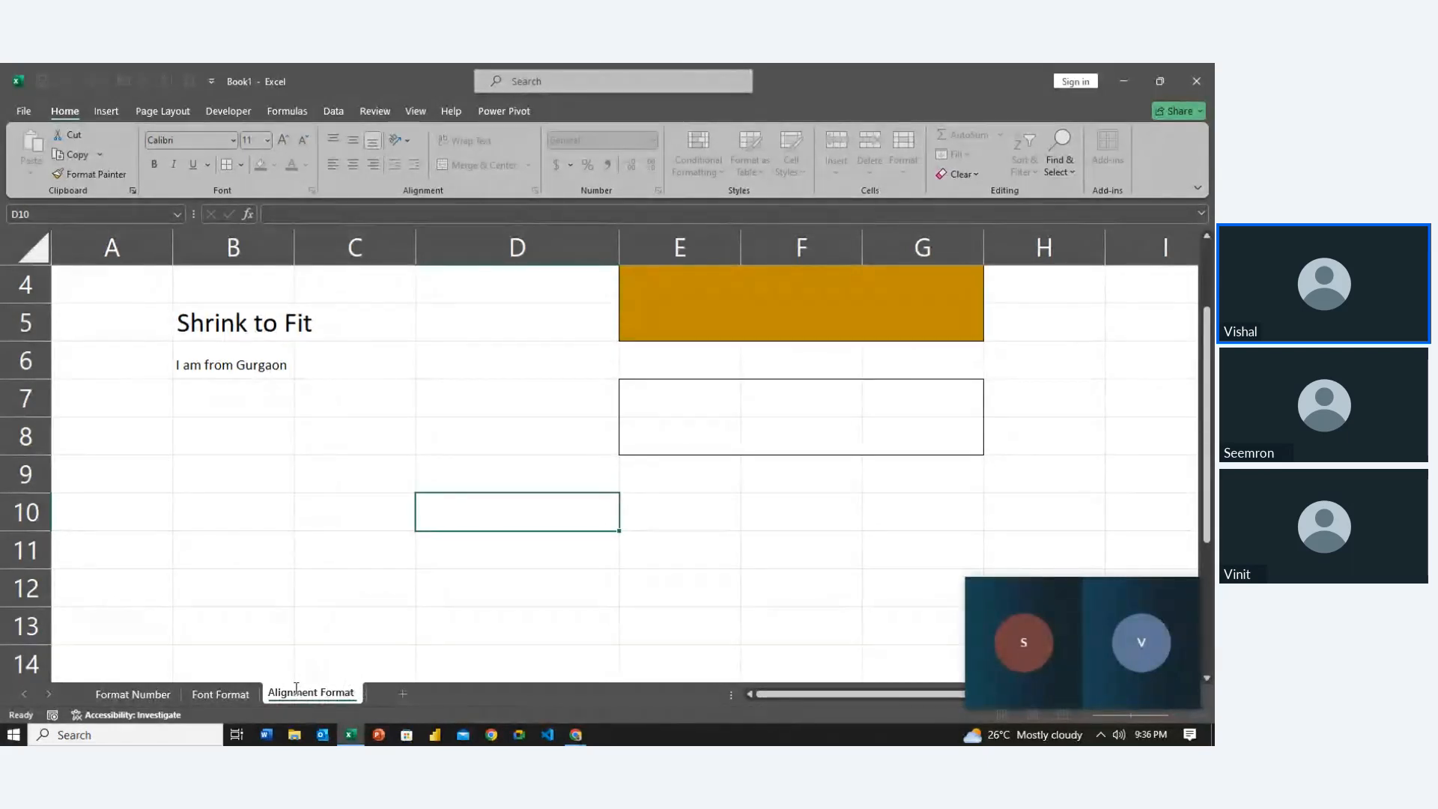
{"action": "key", "text": "Return"}
{"action": "left_click", "coordinate": [461, 655]}
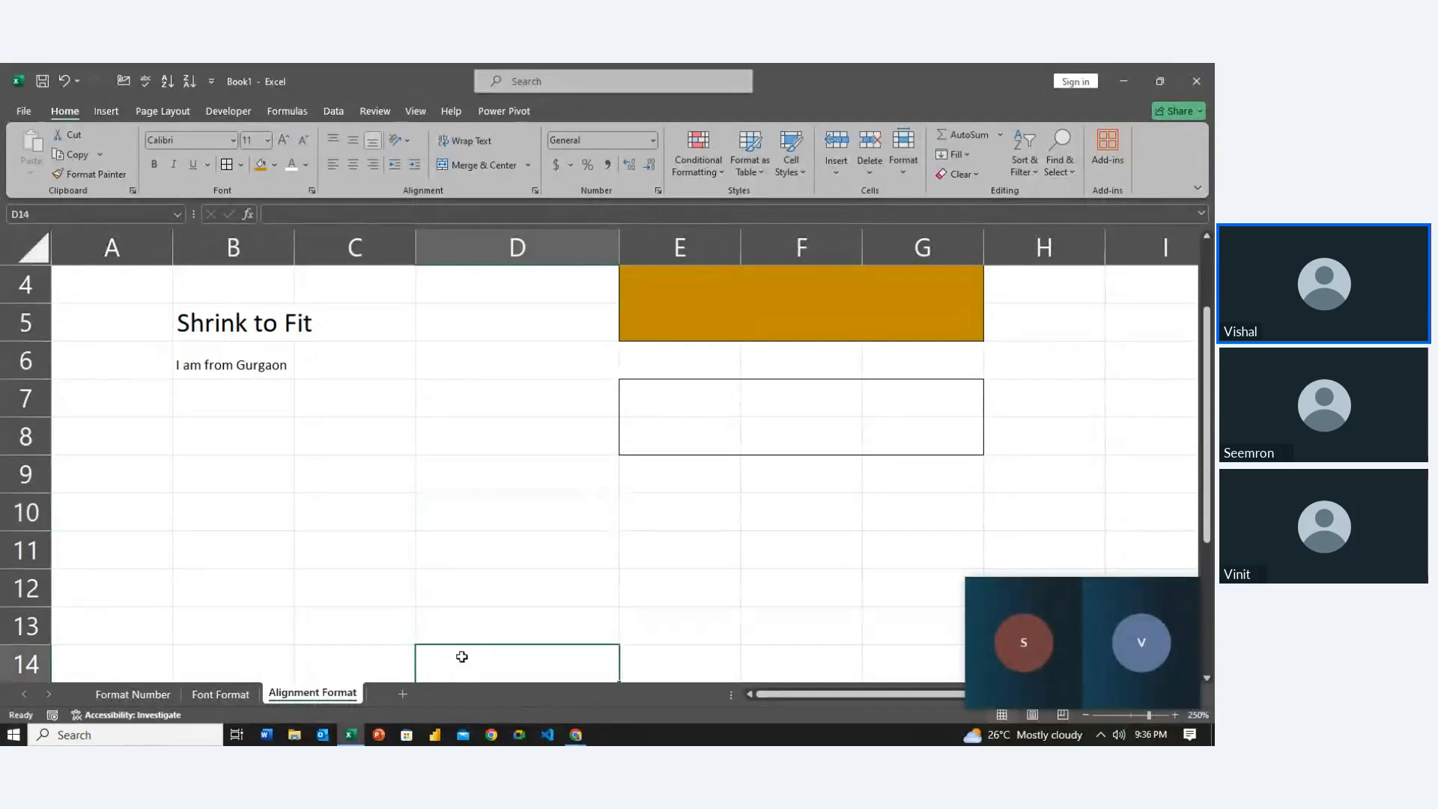
{"action": "key", "text": "Up"}
{"action": "key", "text": "Up"}
{"action": "key", "text": "Up"}
{"action": "key", "text": "Up"}
{"action": "key", "text": "Up"}
{"action": "key", "text": "Up"}
{"action": "key", "text": "Up"}
{"action": "key", "text": "Up"}
{"action": "key", "text": "Left"}
{"action": "key", "text": "Left"}
{"action": "key", "text": "Up"}
{"action": "key", "text": "Up"}
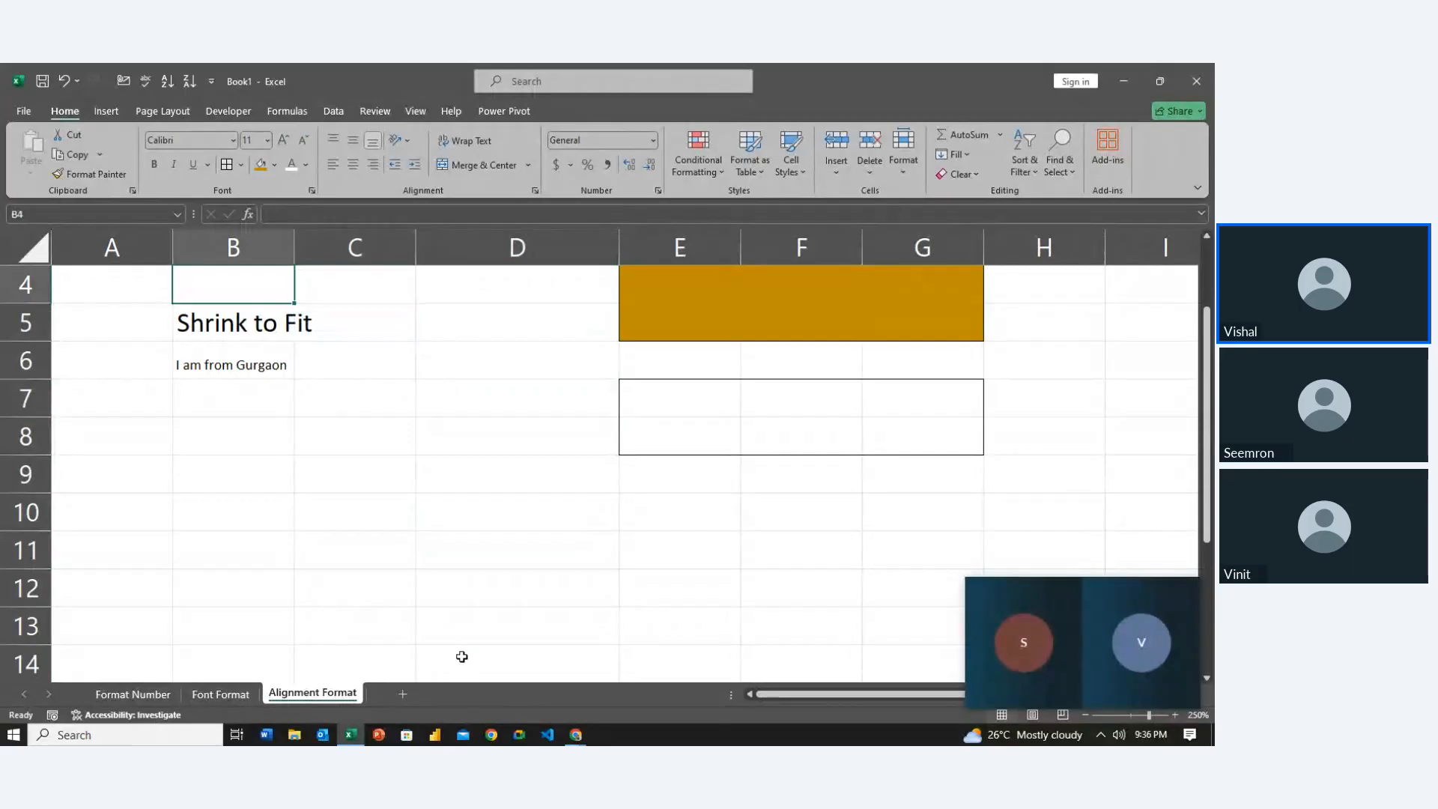
{"action": "key", "text": "Down"}
{"action": "key", "text": "Right"}
{"action": "key", "text": "Down"}
{"action": "key", "text": "Right"}
{"action": "key", "text": "Down"}
{"action": "key", "text": "Down"}
{"action": "key", "text": "Down"}
{"action": "key", "text": "Down"}
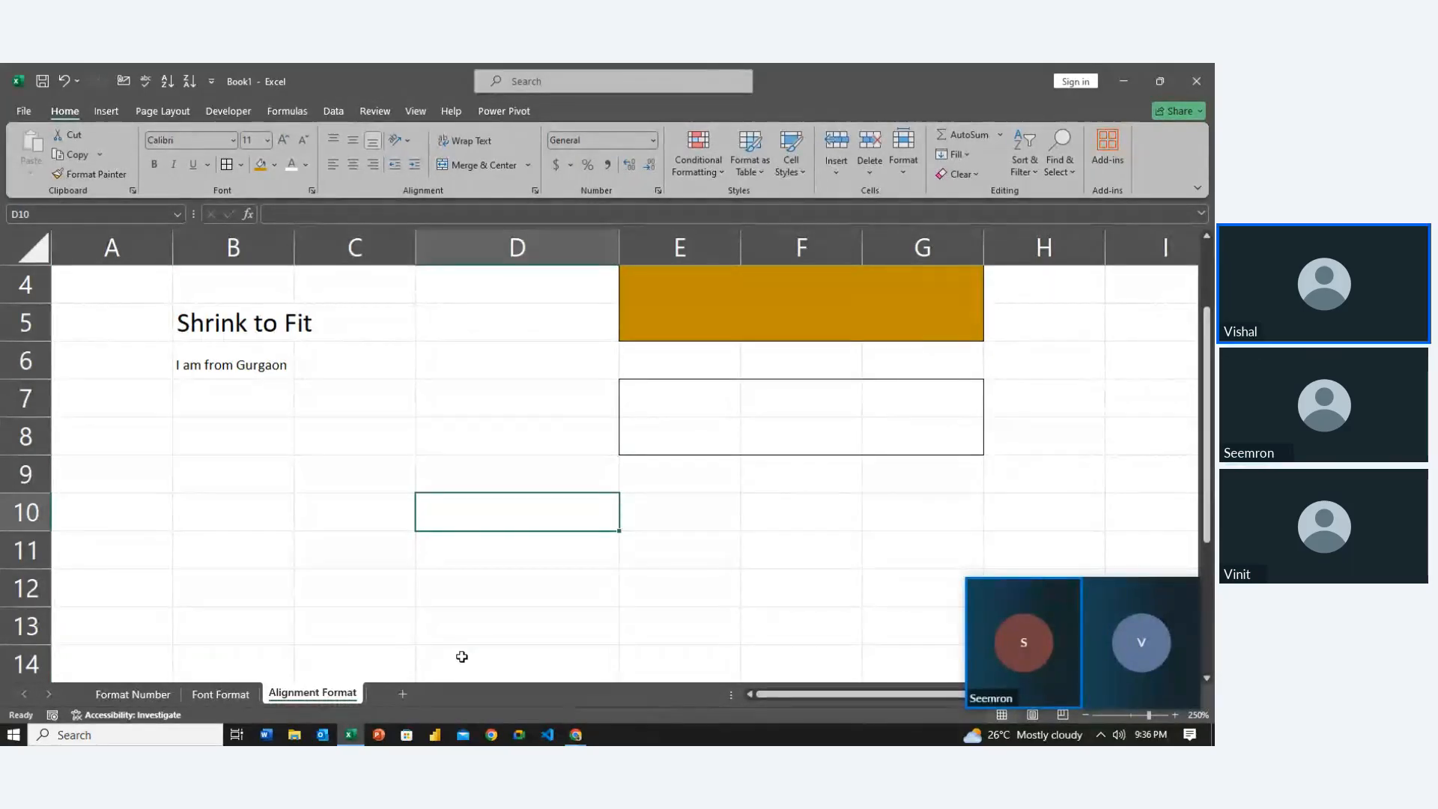
Save the workbook in Downloads under the name 'Format Cell'
{"action": "left_click", "coordinate": [35, 114]}
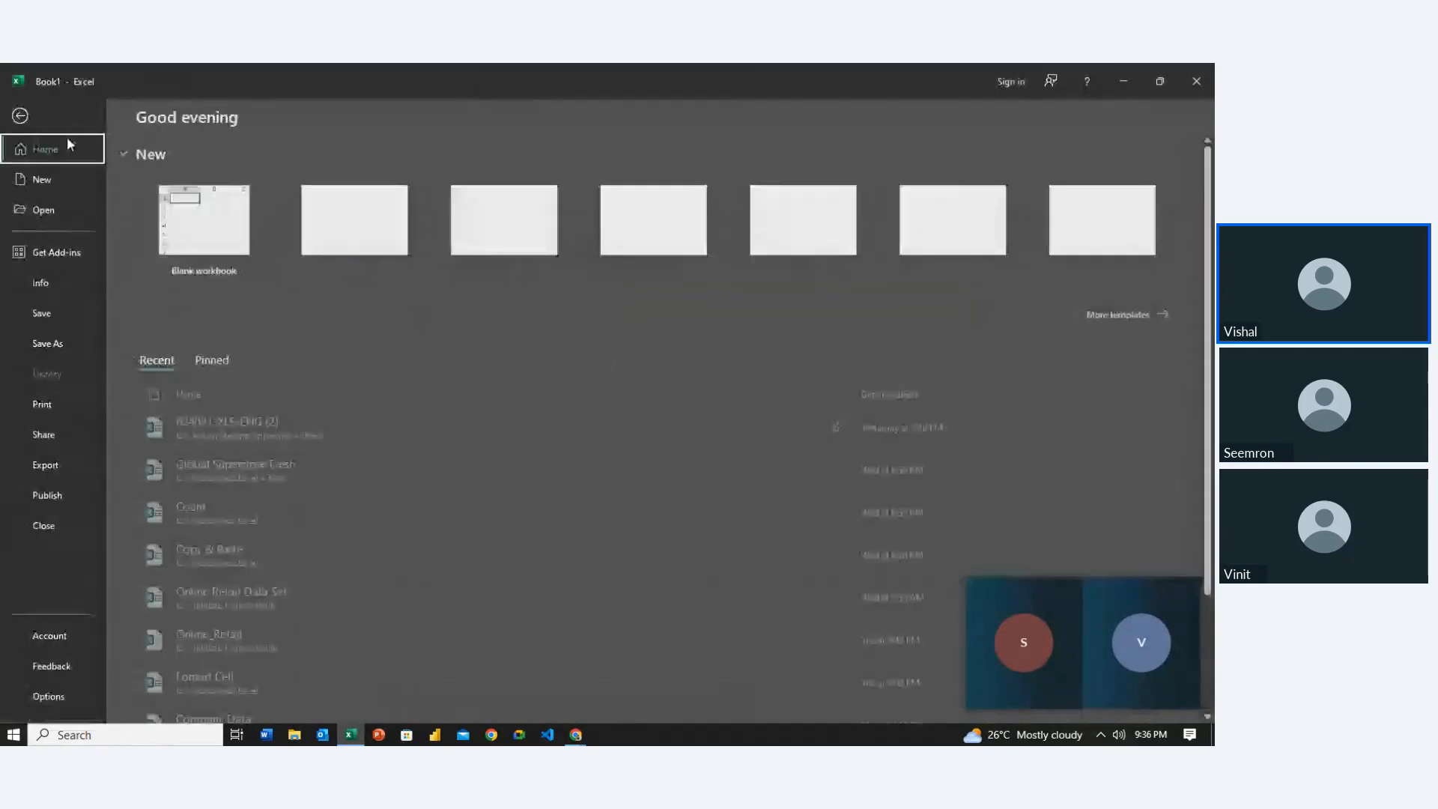
{"action": "left_click", "coordinate": [78, 346]}
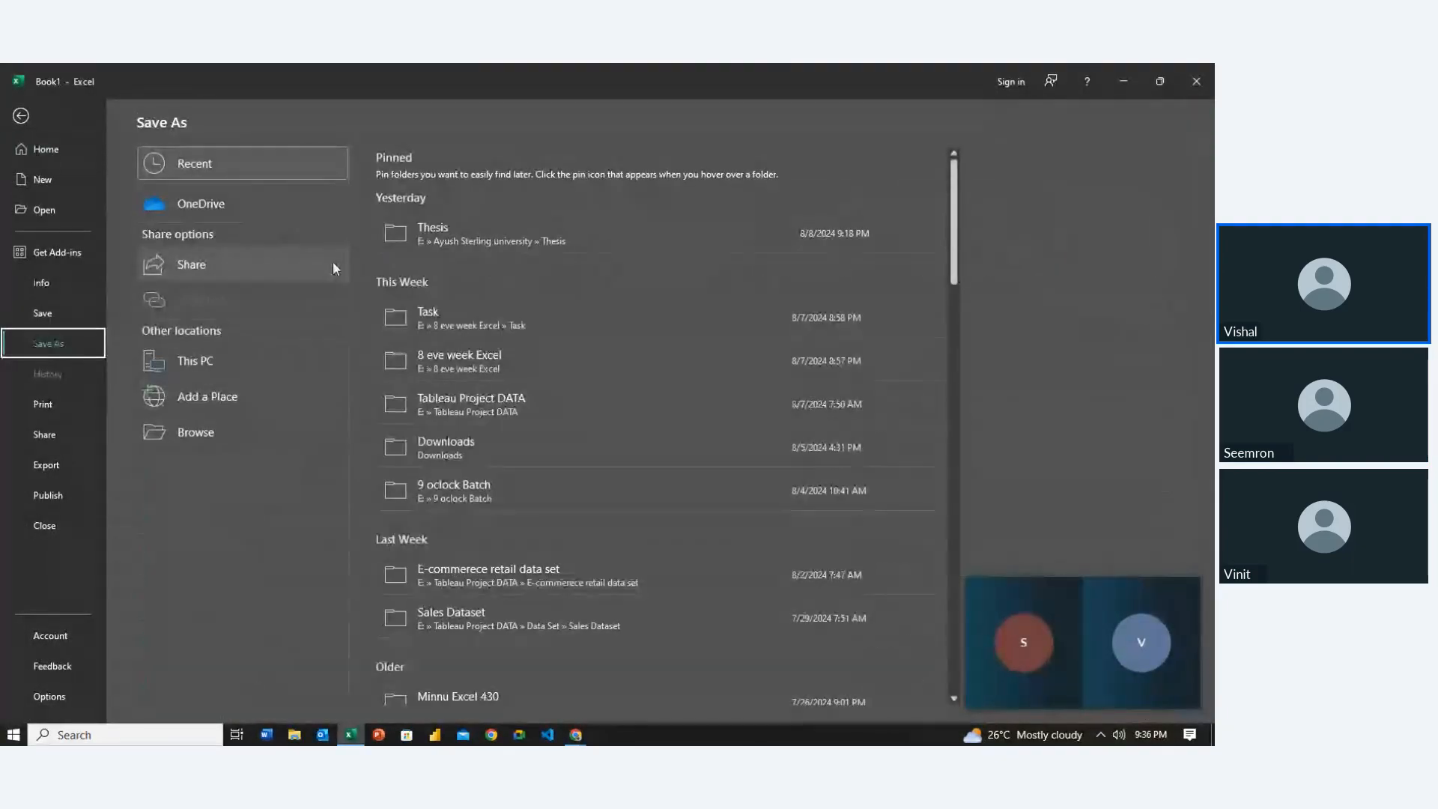
{"action": "left_click", "coordinate": [460, 462]}
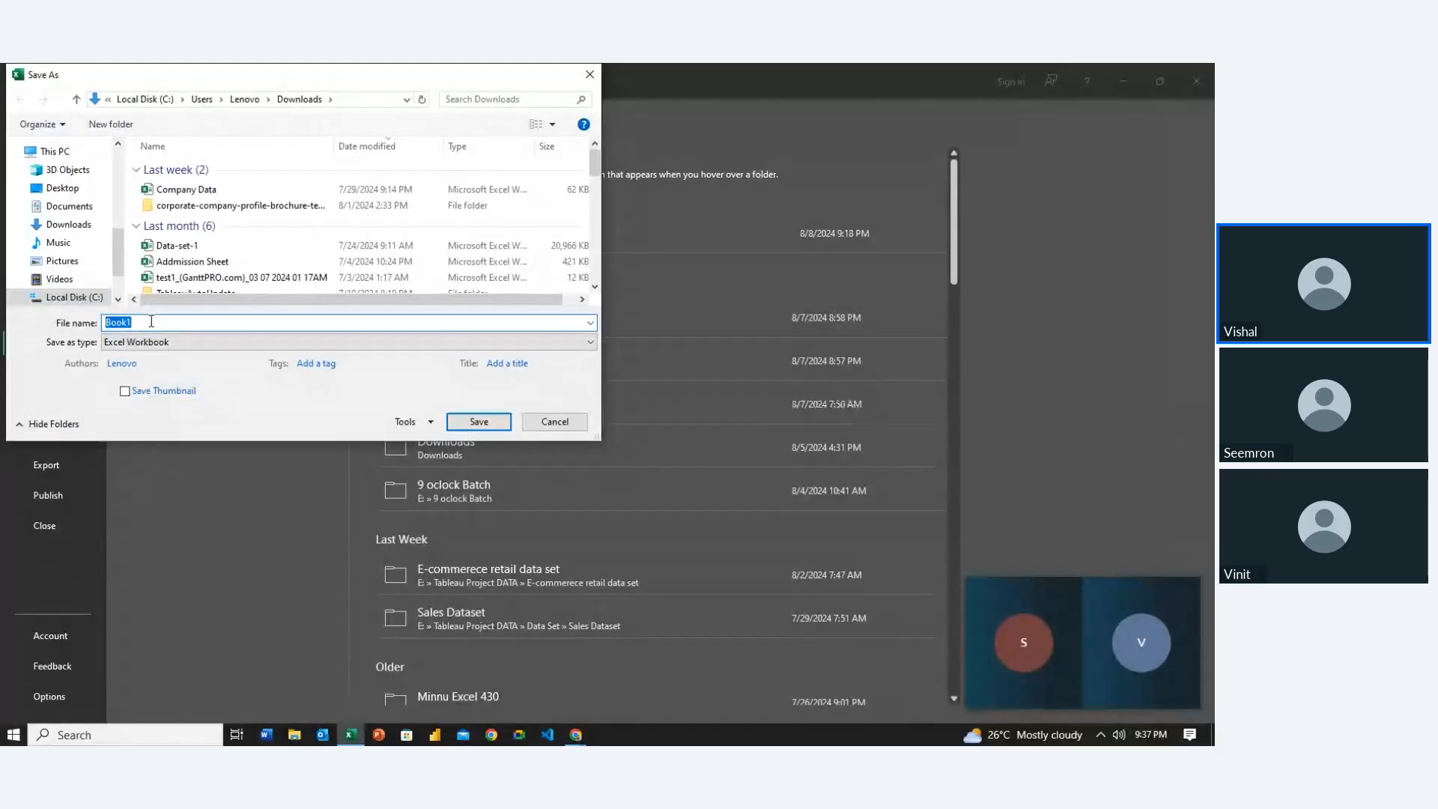
{"action": "type", "text": "Format Cell"}
{"action": "key", "text": "Return"}
{"action": "left_click", "coordinate": [378, 493]}
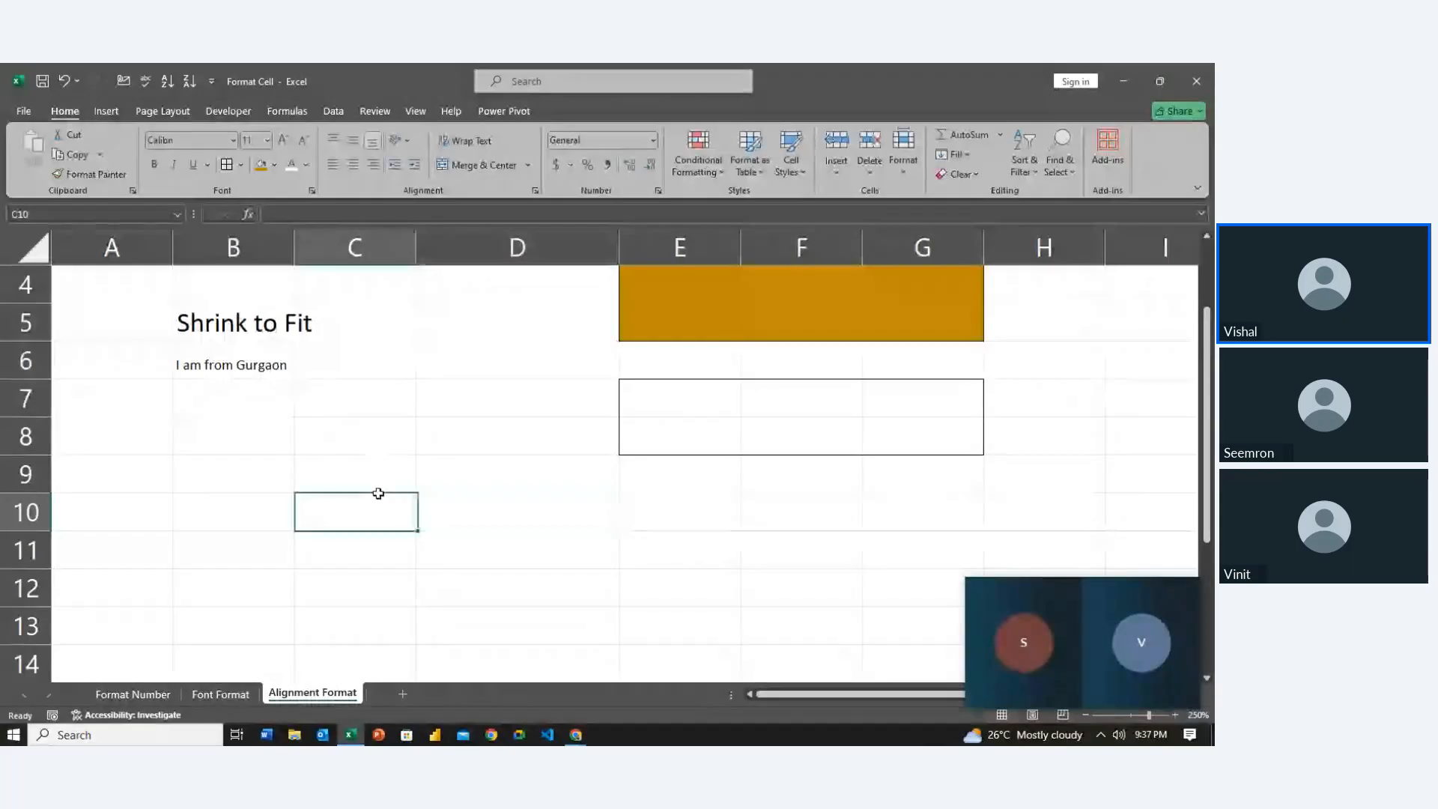
Close the Format Cell workbook, accept the recording consent notice, and open File Explorer
{"action": "left_click", "coordinate": [1196, 81]}
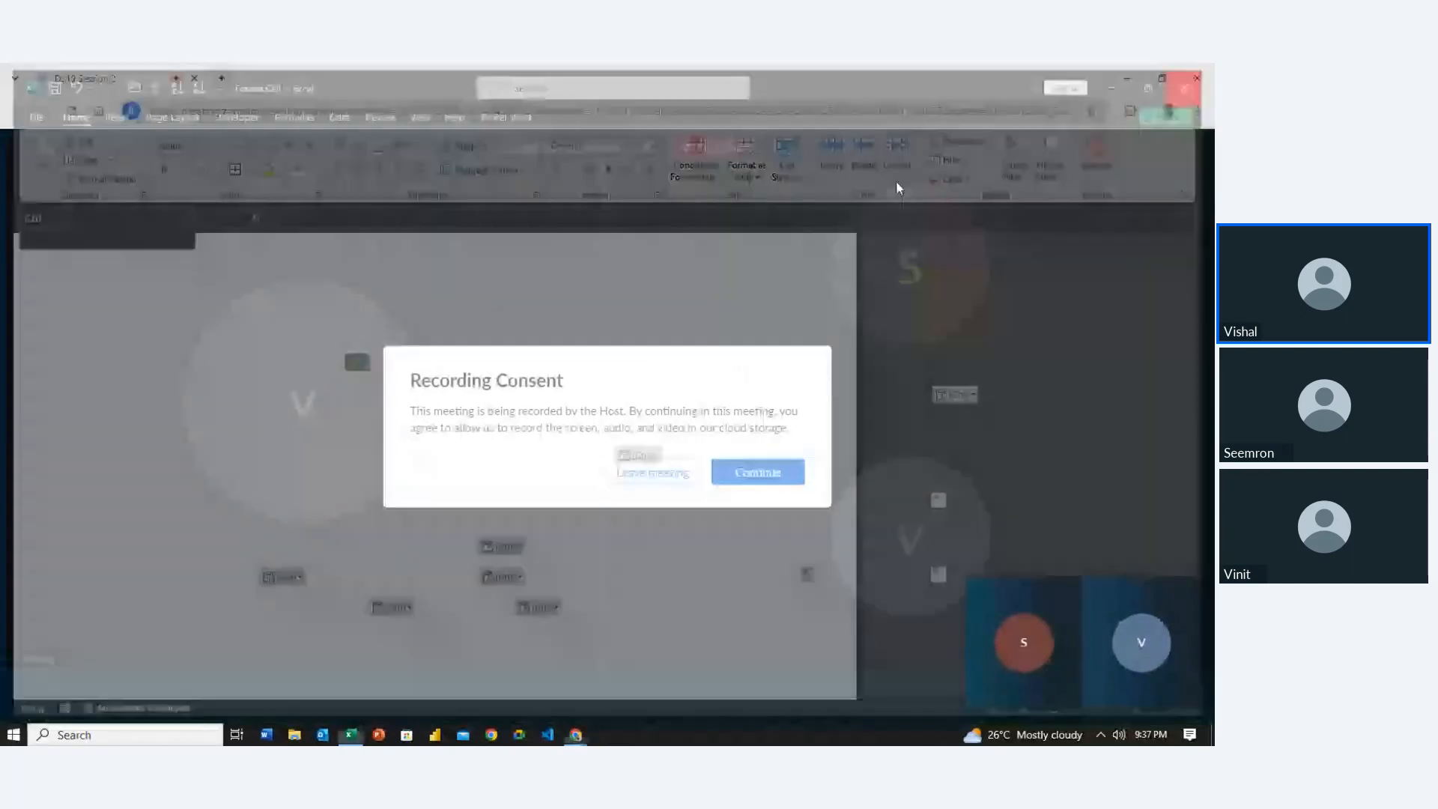
{"action": "left_click", "coordinate": [756, 472]}
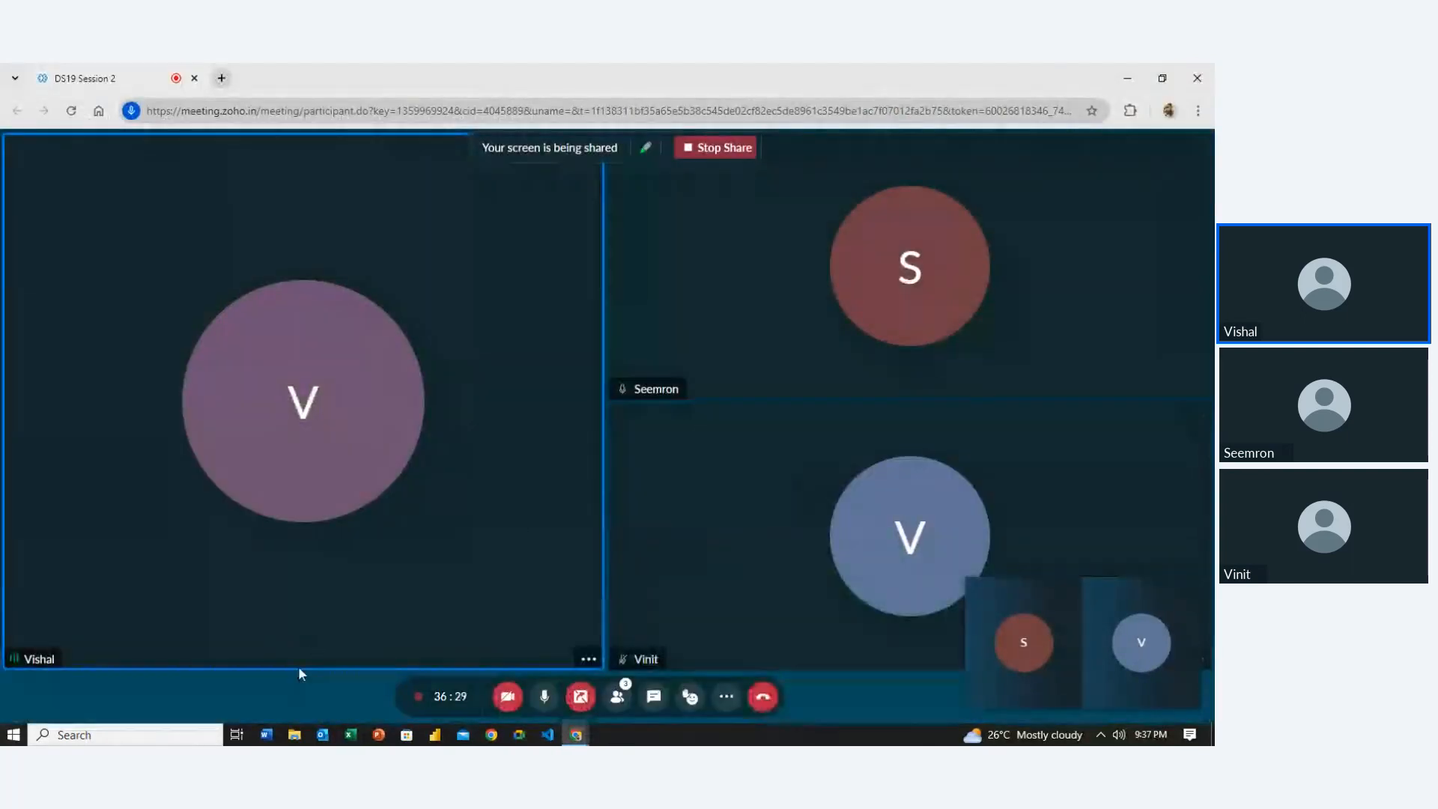
{"action": "left_click", "coordinate": [350, 736]}
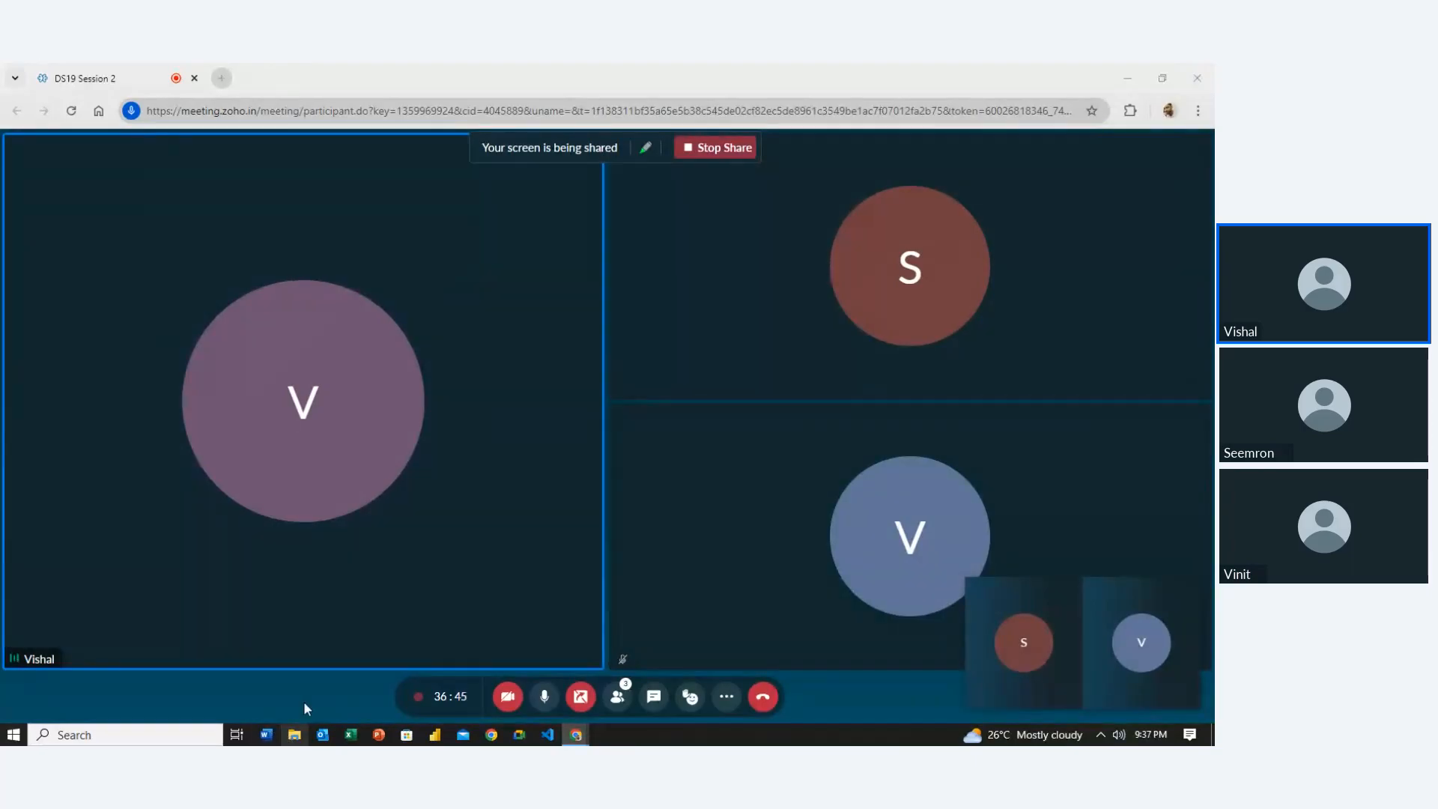
{"action": "left_click", "coordinate": [295, 733]}
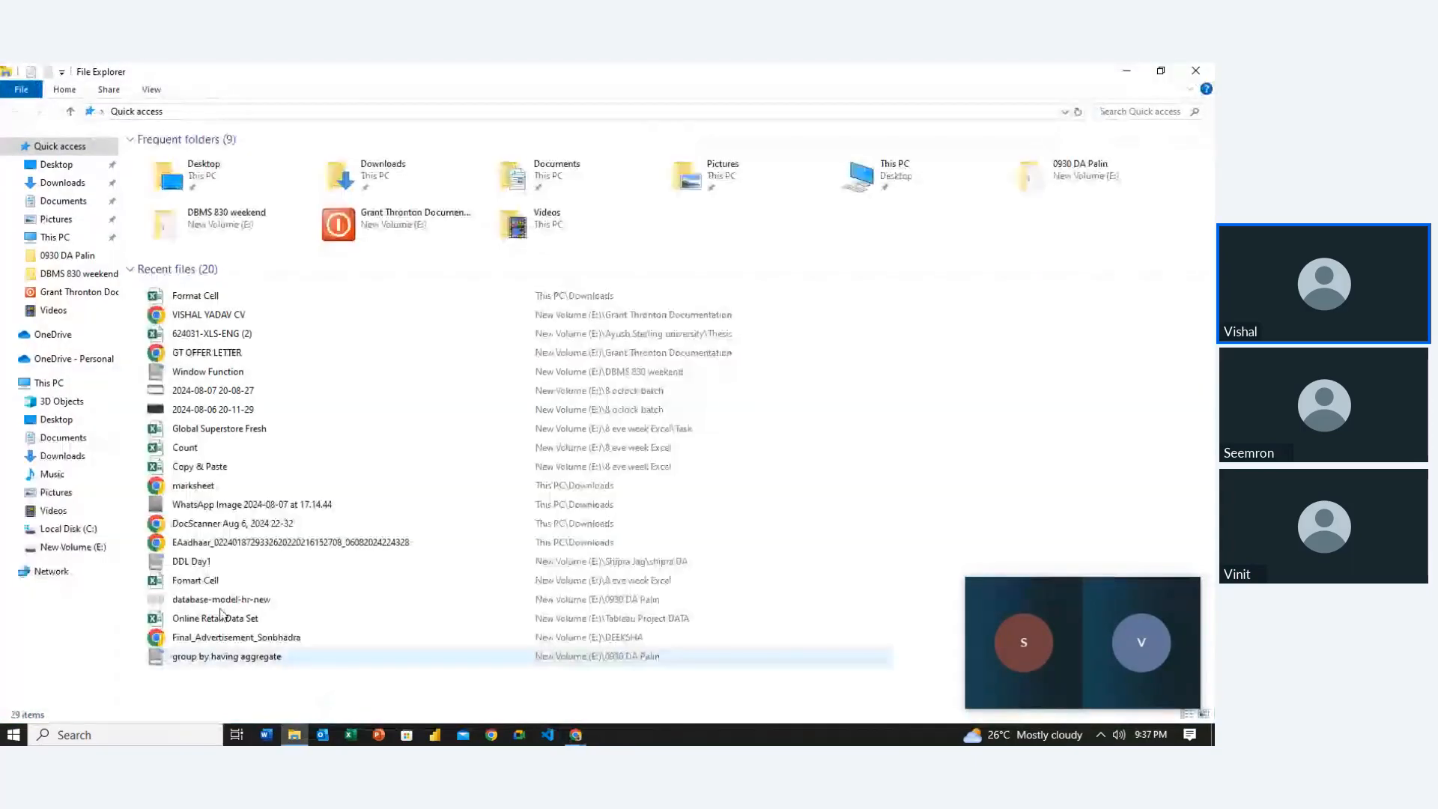
Open the Count workbook from E:\8 eve week Excel
{"action": "left_click", "coordinate": [91, 546]}
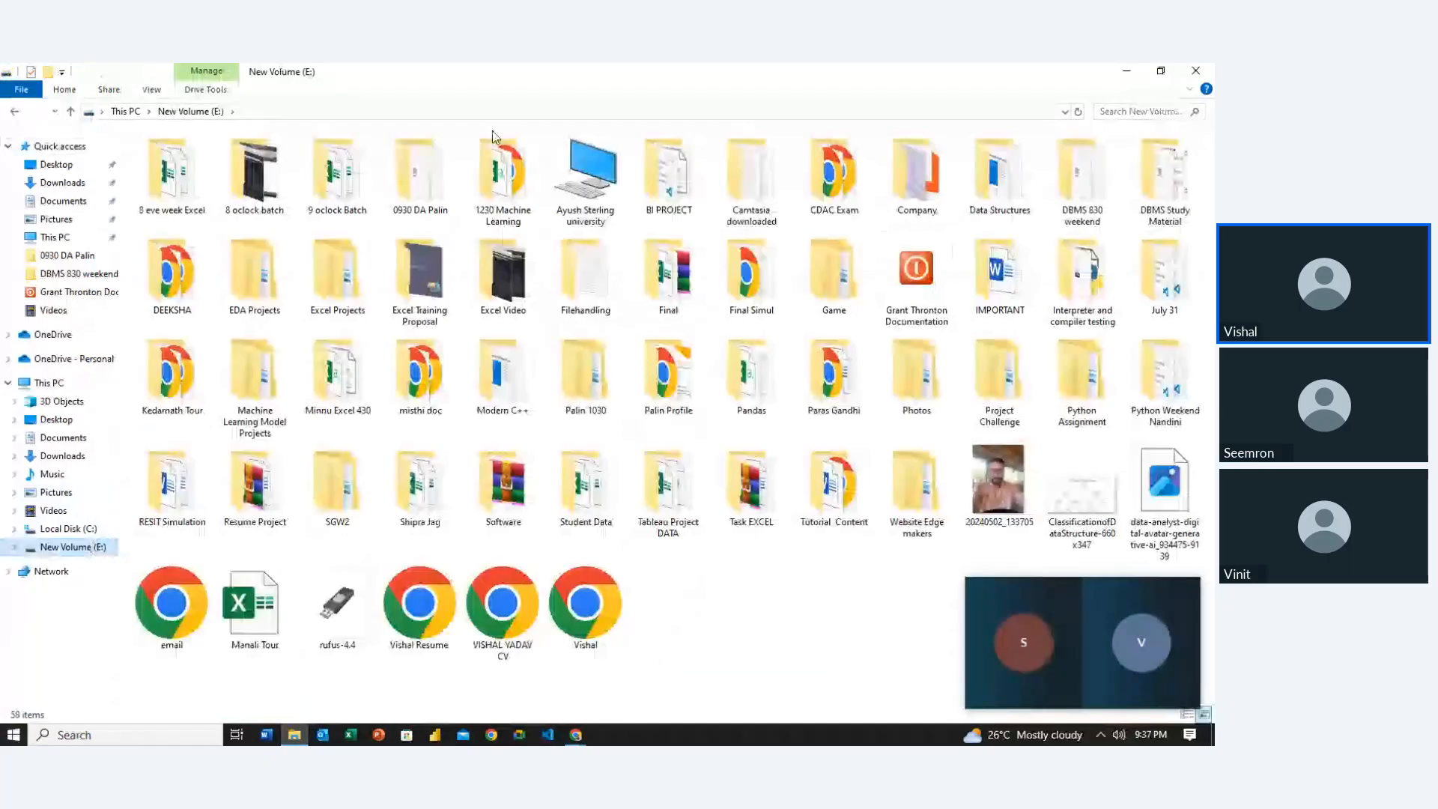
{"action": "double_click", "coordinate": [171, 174]}
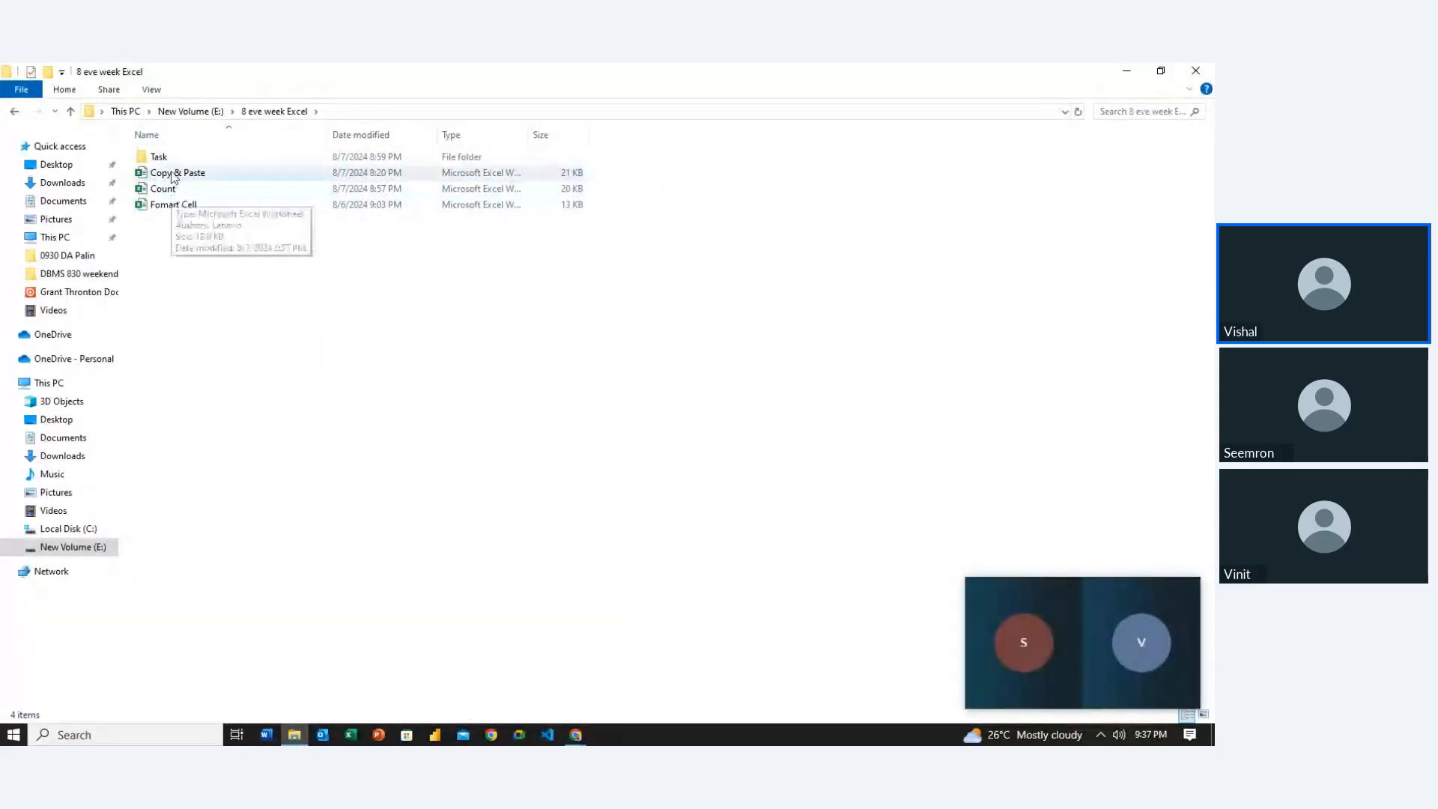
{"action": "left_click", "coordinate": [172, 207]}
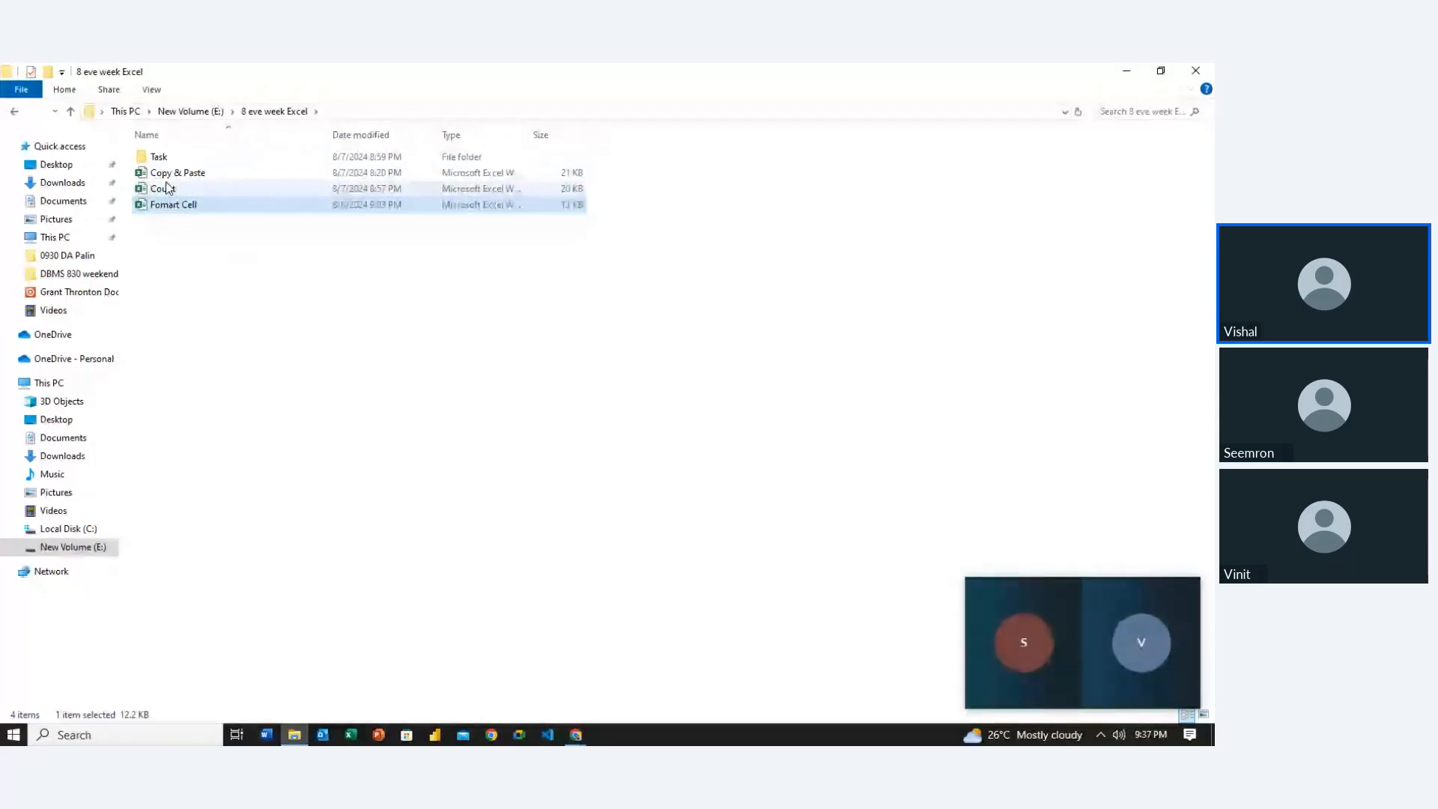
{"action": "double_click", "coordinate": [166, 187]}
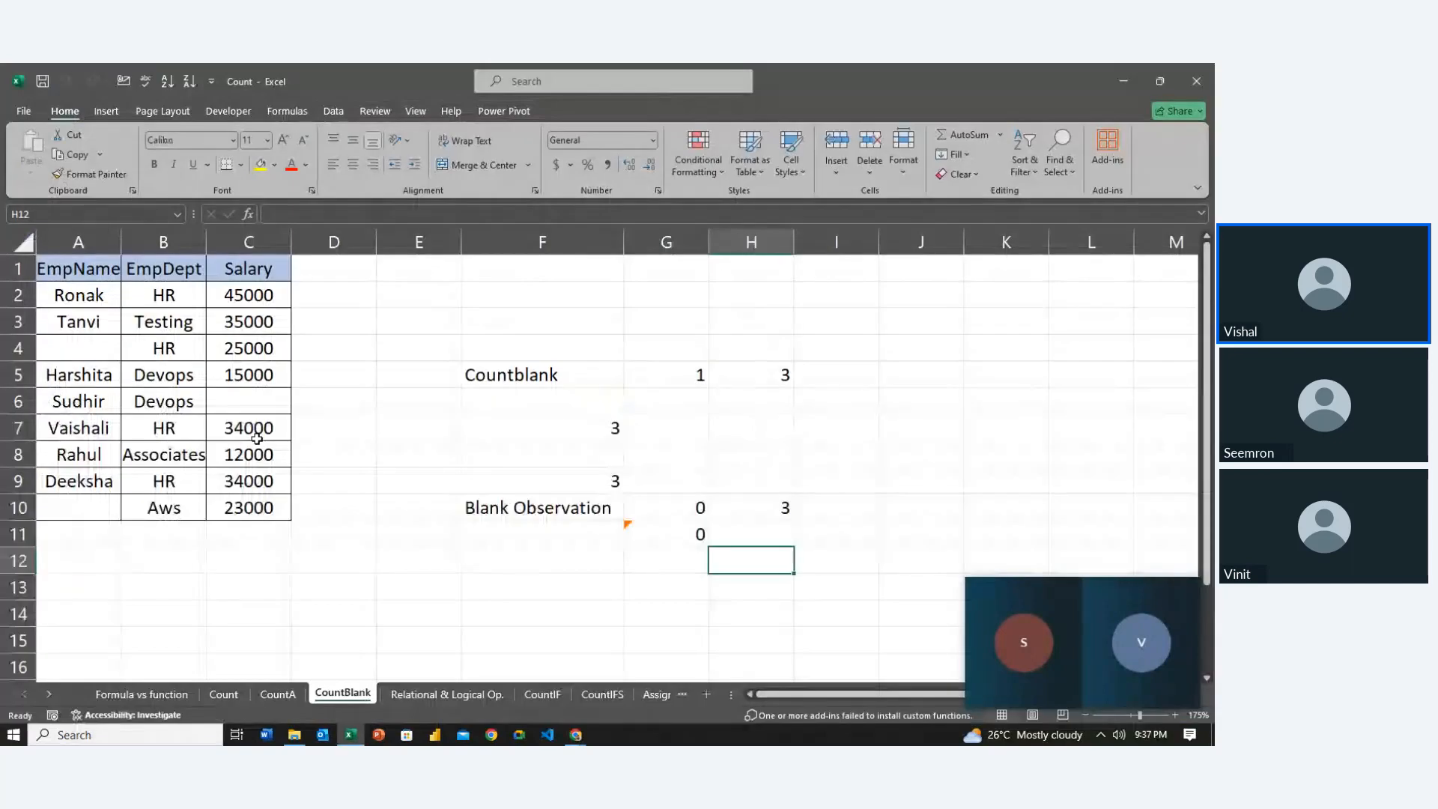
Switch to the Formula vs function sheet tab
{"action": "left_click", "coordinate": [140, 694]}
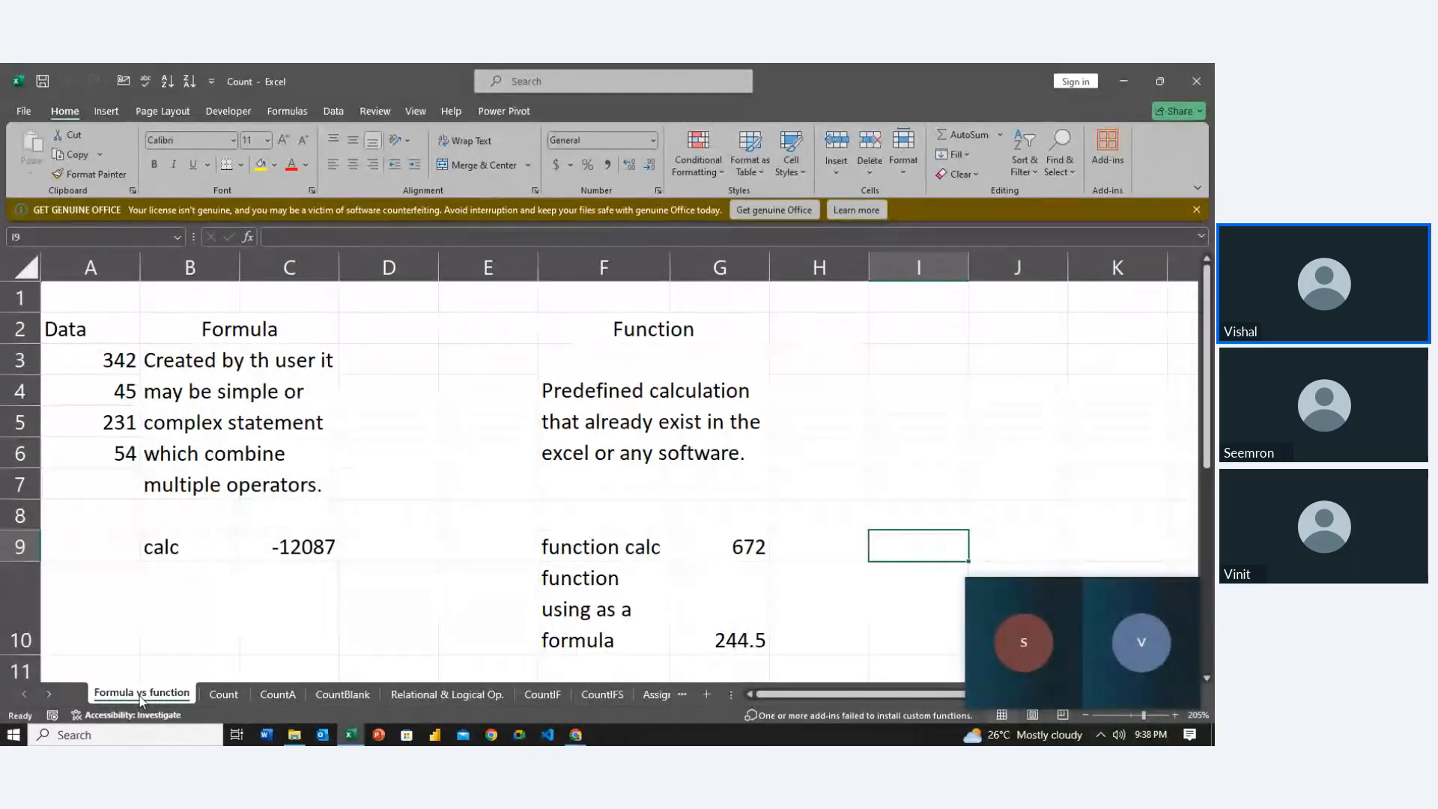
{"action": "key", "text": "Left"}
{"action": "key", "text": "Left"}
{"action": "key", "text": "Left"}
{"action": "key", "text": "Up"}
{"action": "key", "text": "Up"}
{"action": "key", "text": "Left"}
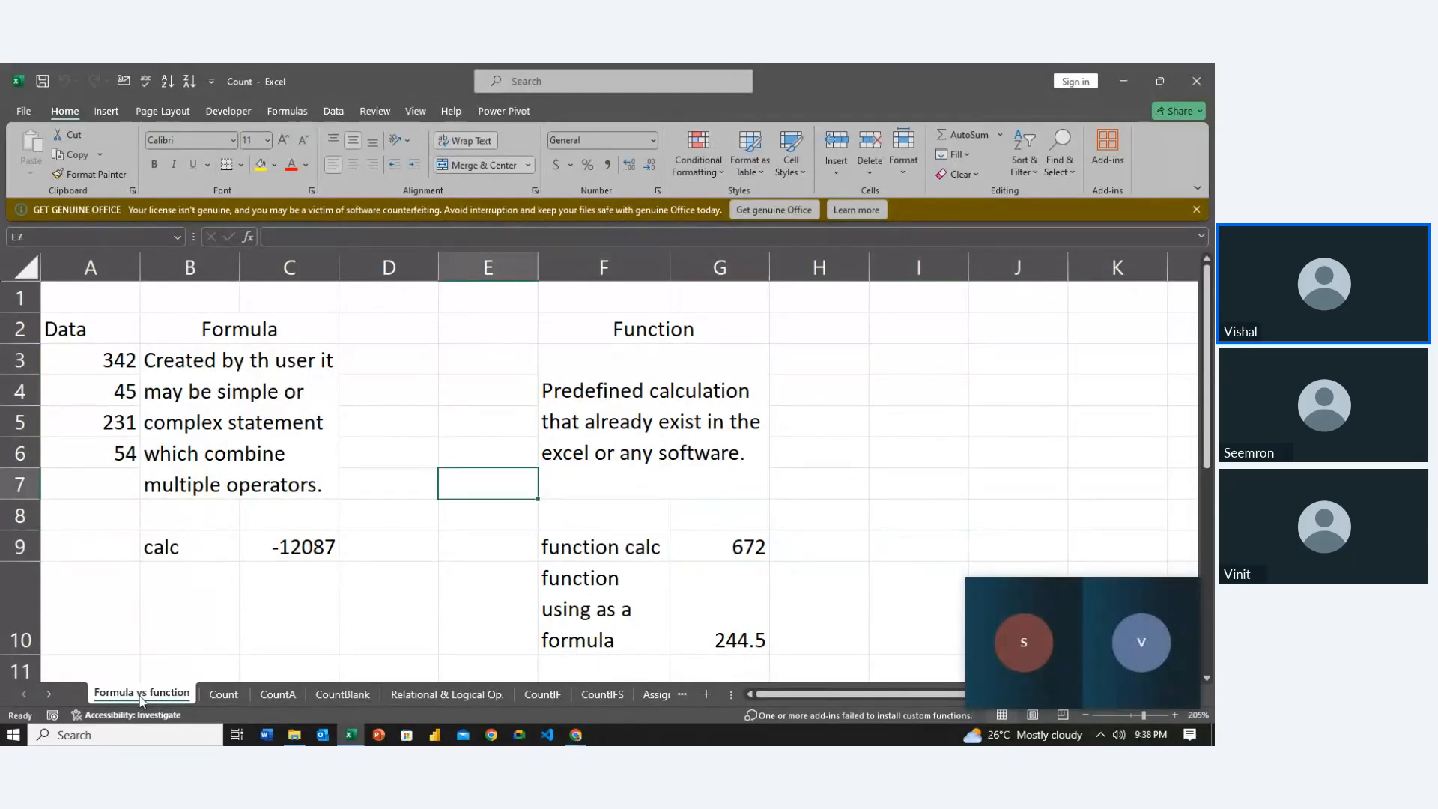
{"action": "key", "text": "Left"}
{"action": "key", "text": "Left"}
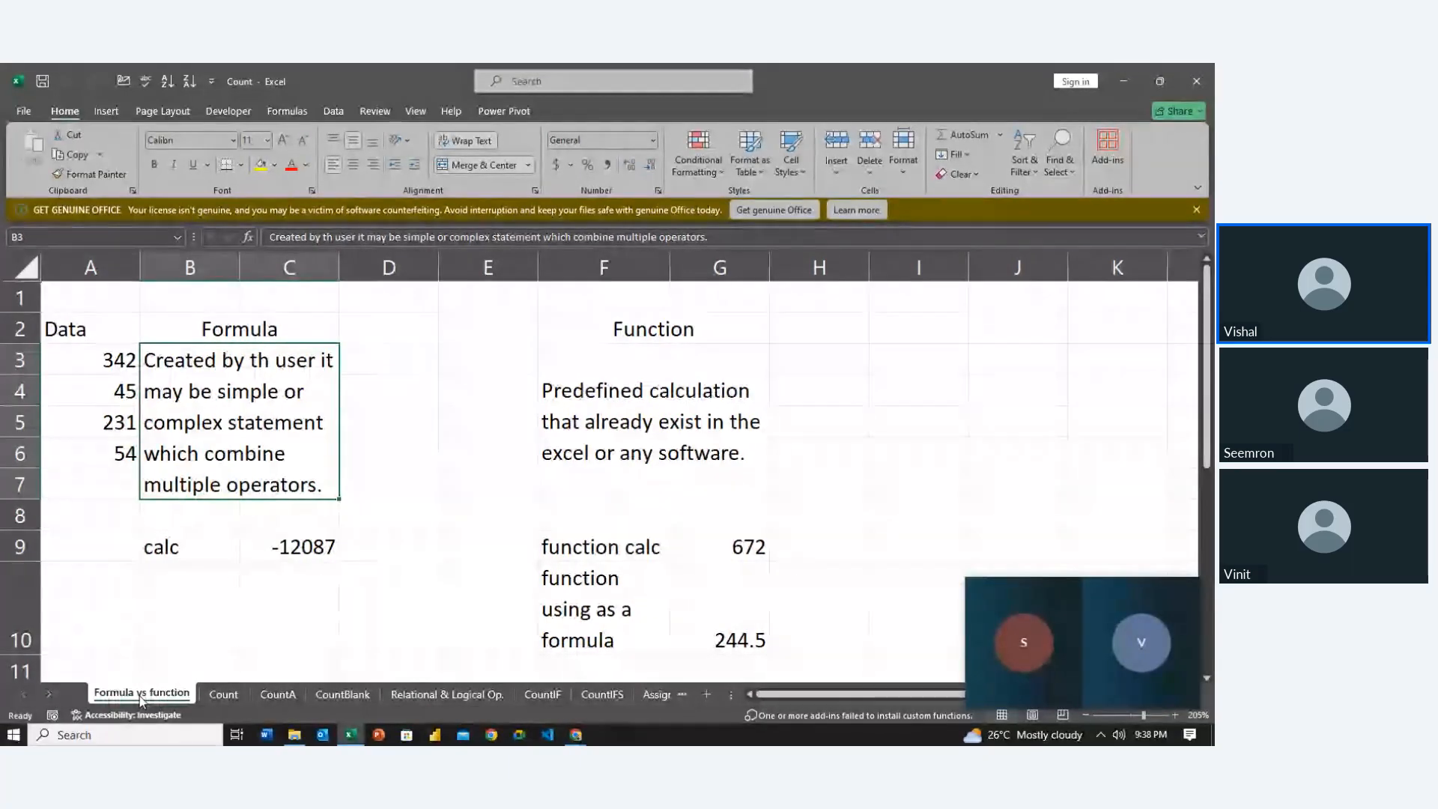
{"action": "double_click", "coordinate": [322, 549]}
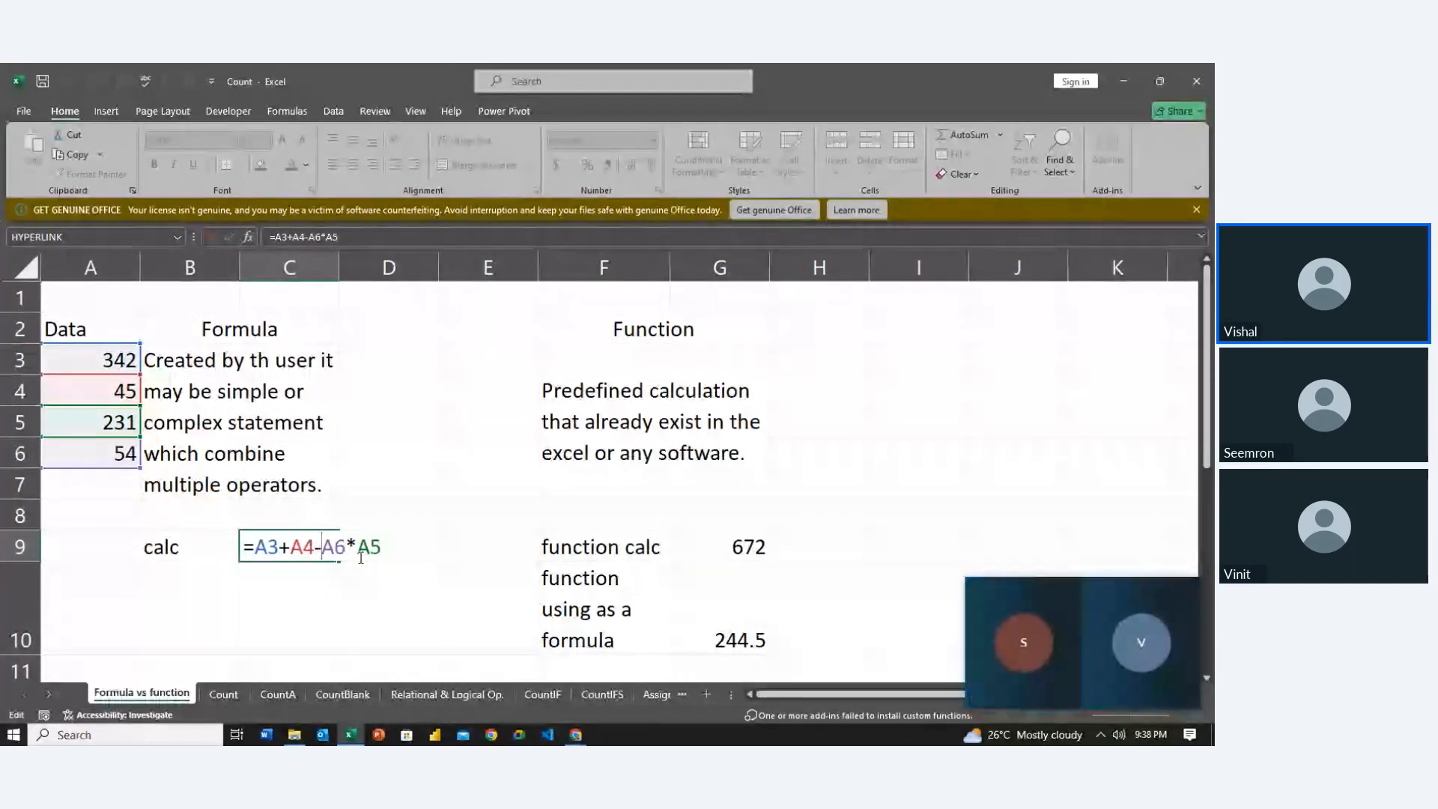
{"action": "key", "text": "Return"}
{"action": "left_click", "coordinate": [359, 556]}
{"action": "key", "text": "Up"}
{"action": "key", "text": "Up"}
{"action": "key", "text": "Up"}
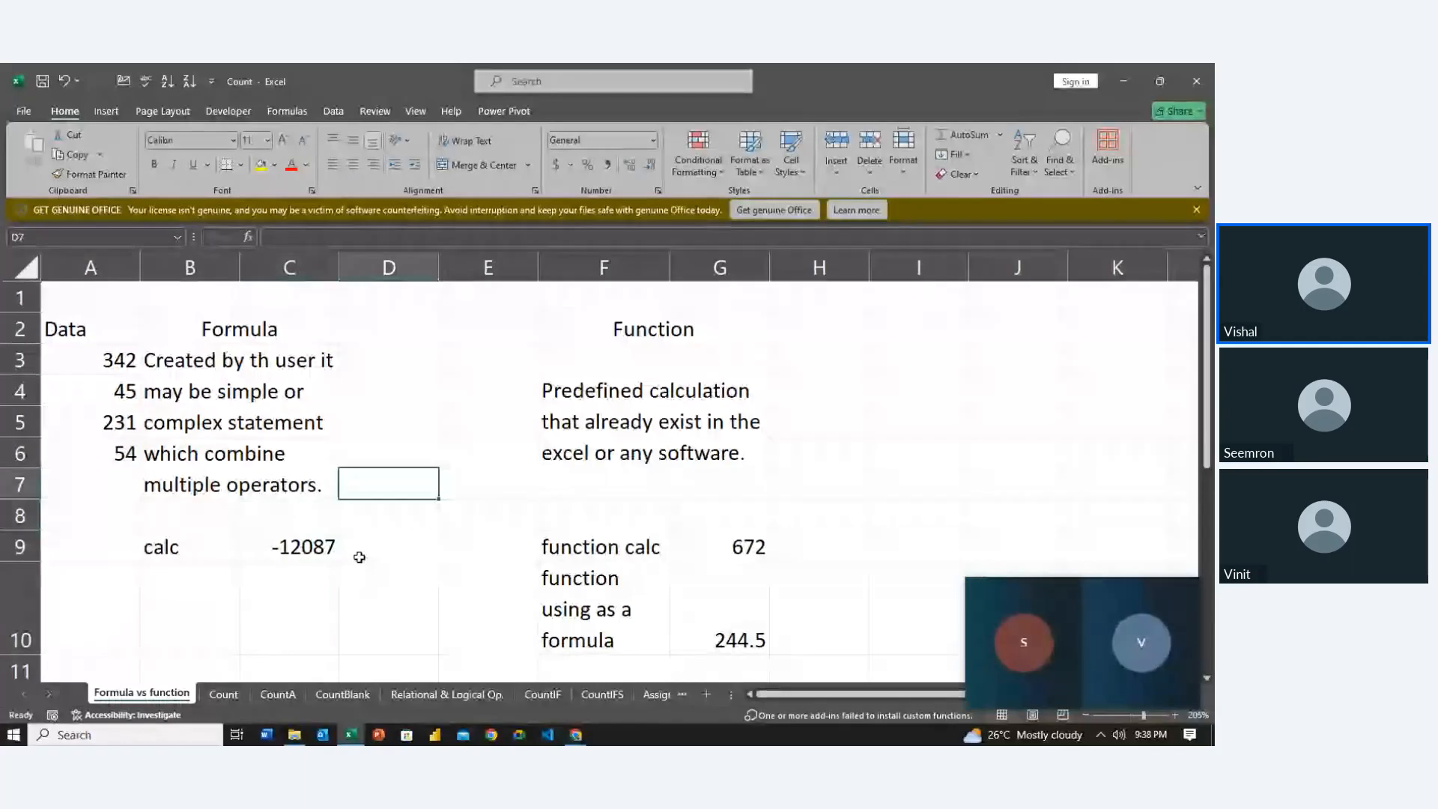
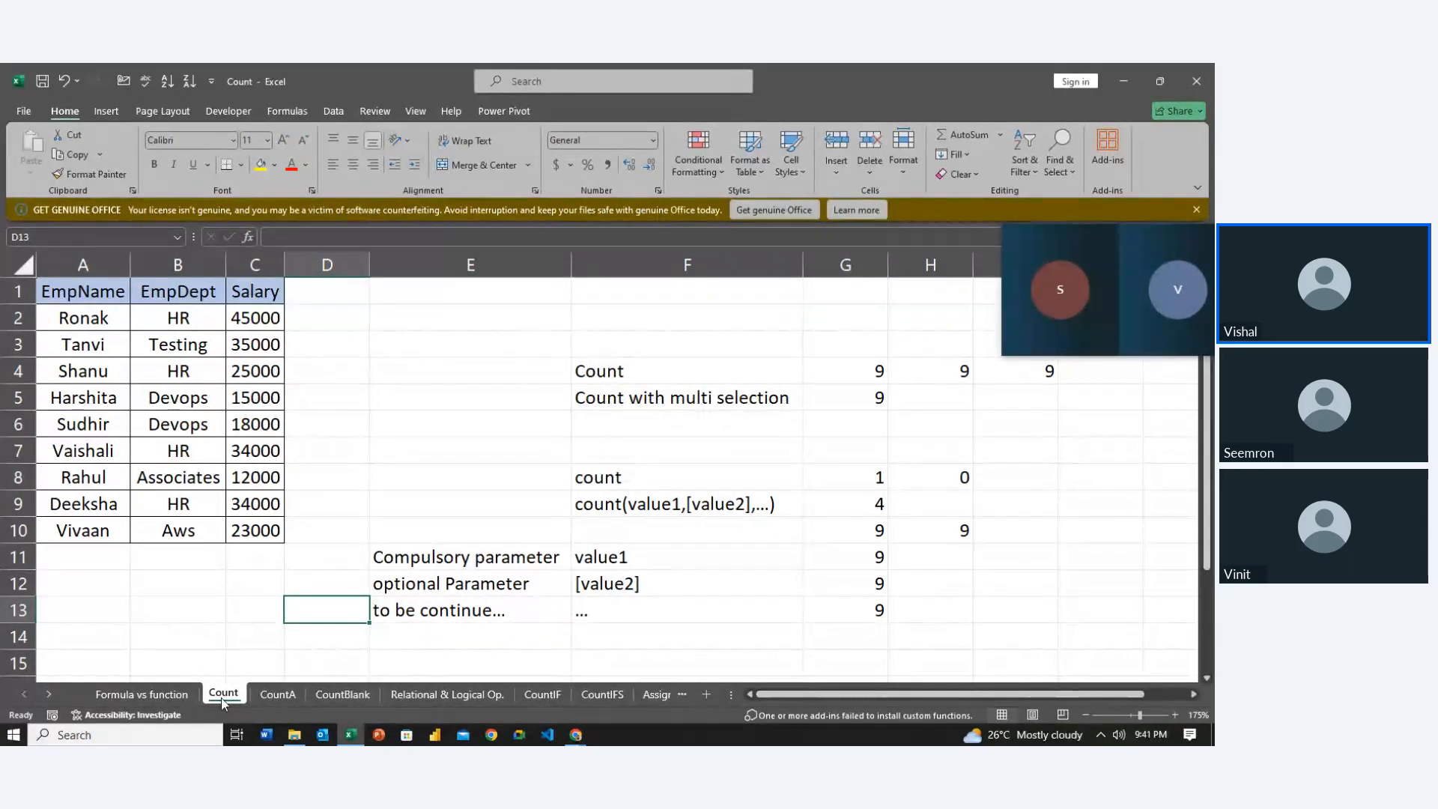
Delete the old COUNT results in G8:G13 and H8:H10, ending back on G8
{"action": "left_click_drag", "start_coordinate": [882, 477], "coordinate": [882, 529]}
{"action": "key", "text": "shift+Down"}
{"action": "key", "text": "shift+Down"}
{"action": "key", "text": "shift+Down"}
{"action": "key", "text": "Delete"}
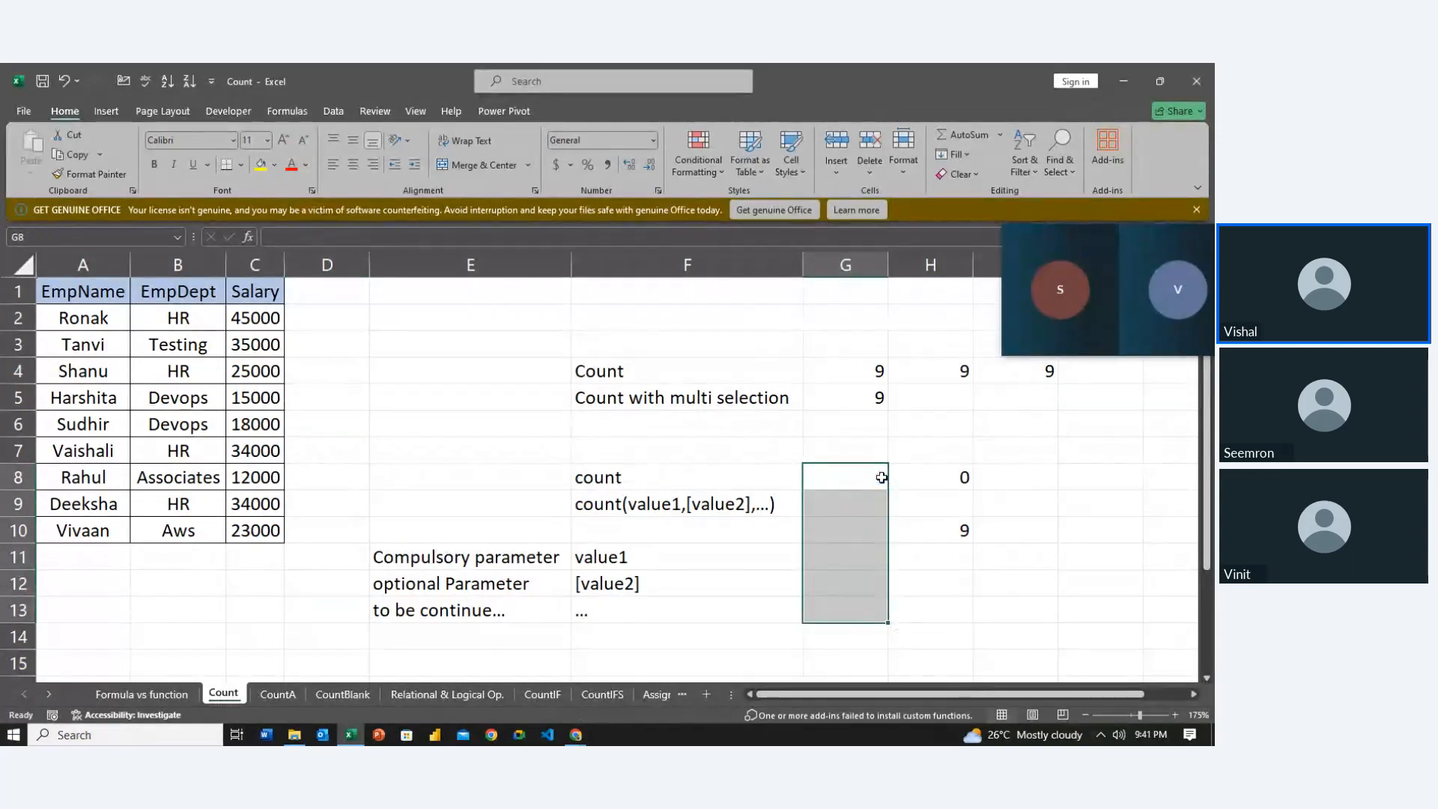
{"action": "key", "text": "Right"}
{"action": "key", "text": "shift+Down"}
{"action": "key", "text": "shift+Down"}
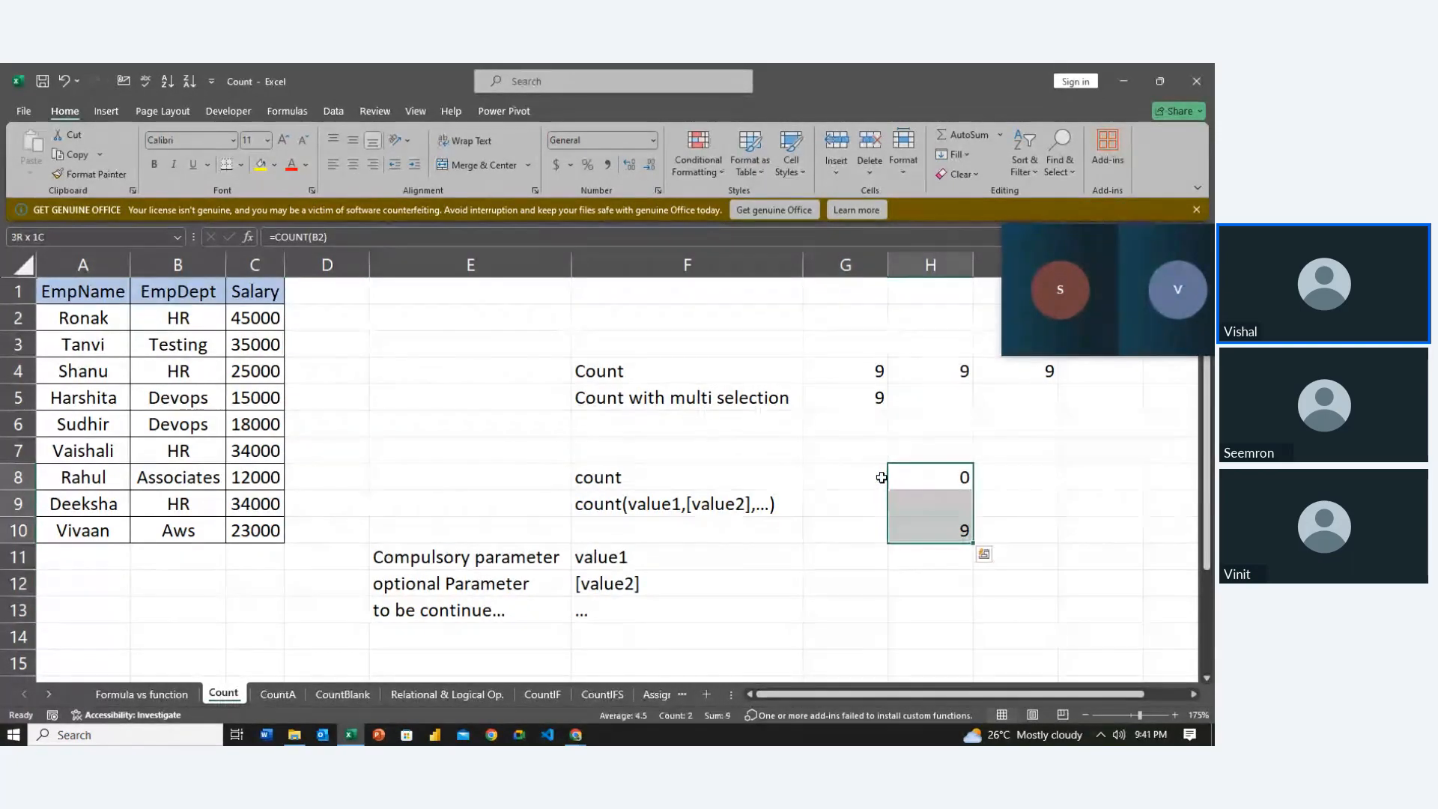
{"action": "key", "text": "Delete"}
{"action": "key", "text": "Left"}
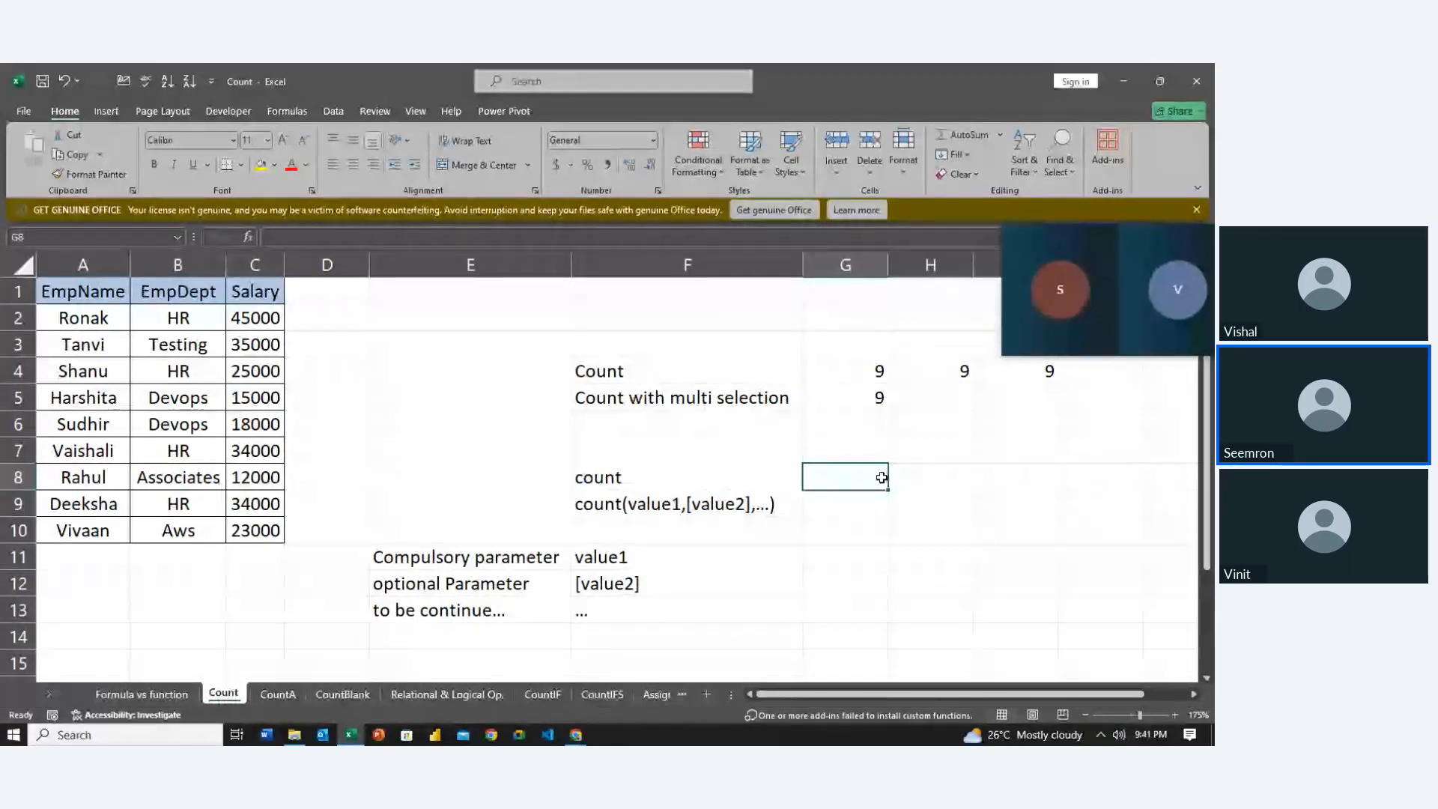
Begin the formula =COUNT( in G8 from the function suggestions
{"action": "type", "text": "="}
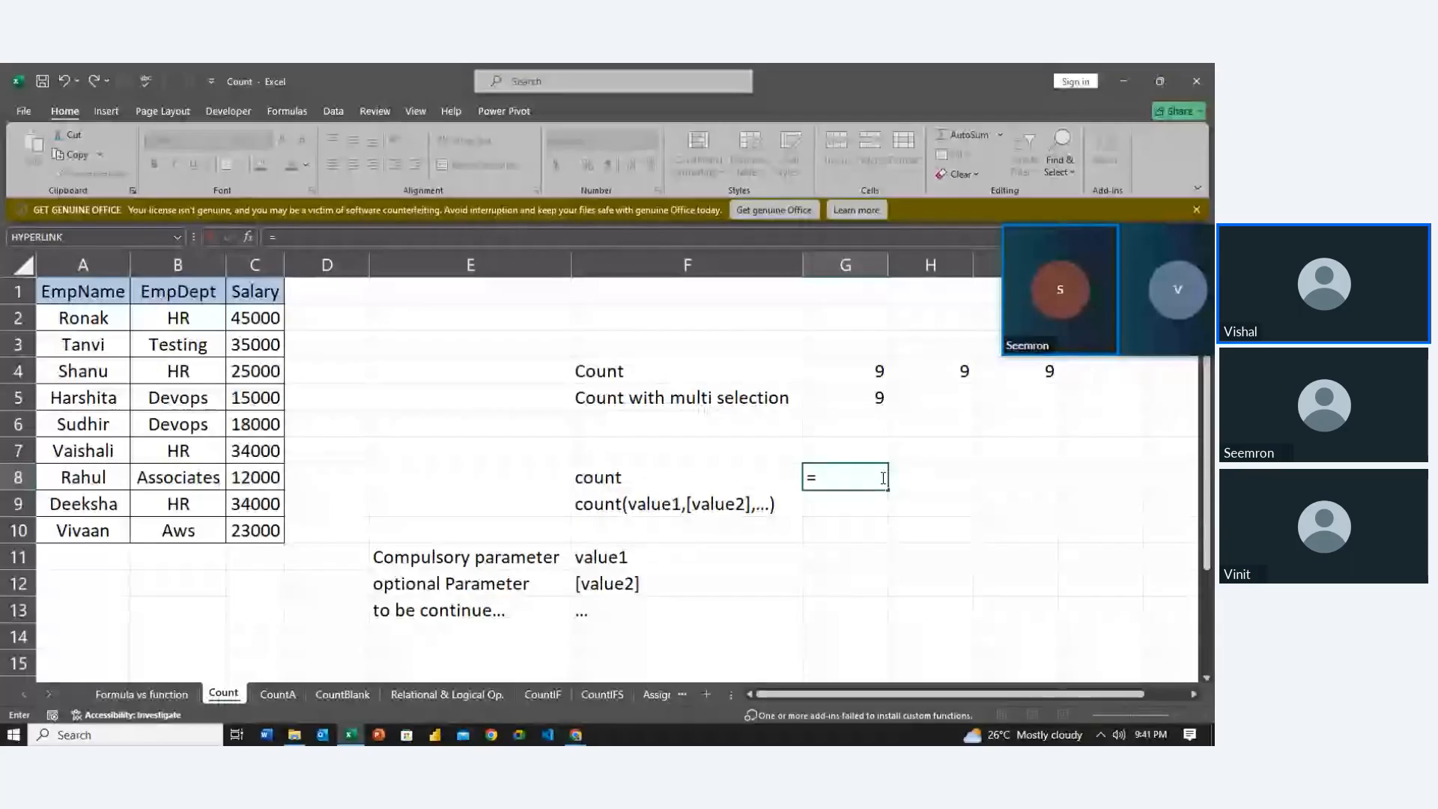
{"action": "type", "text": "coun"}
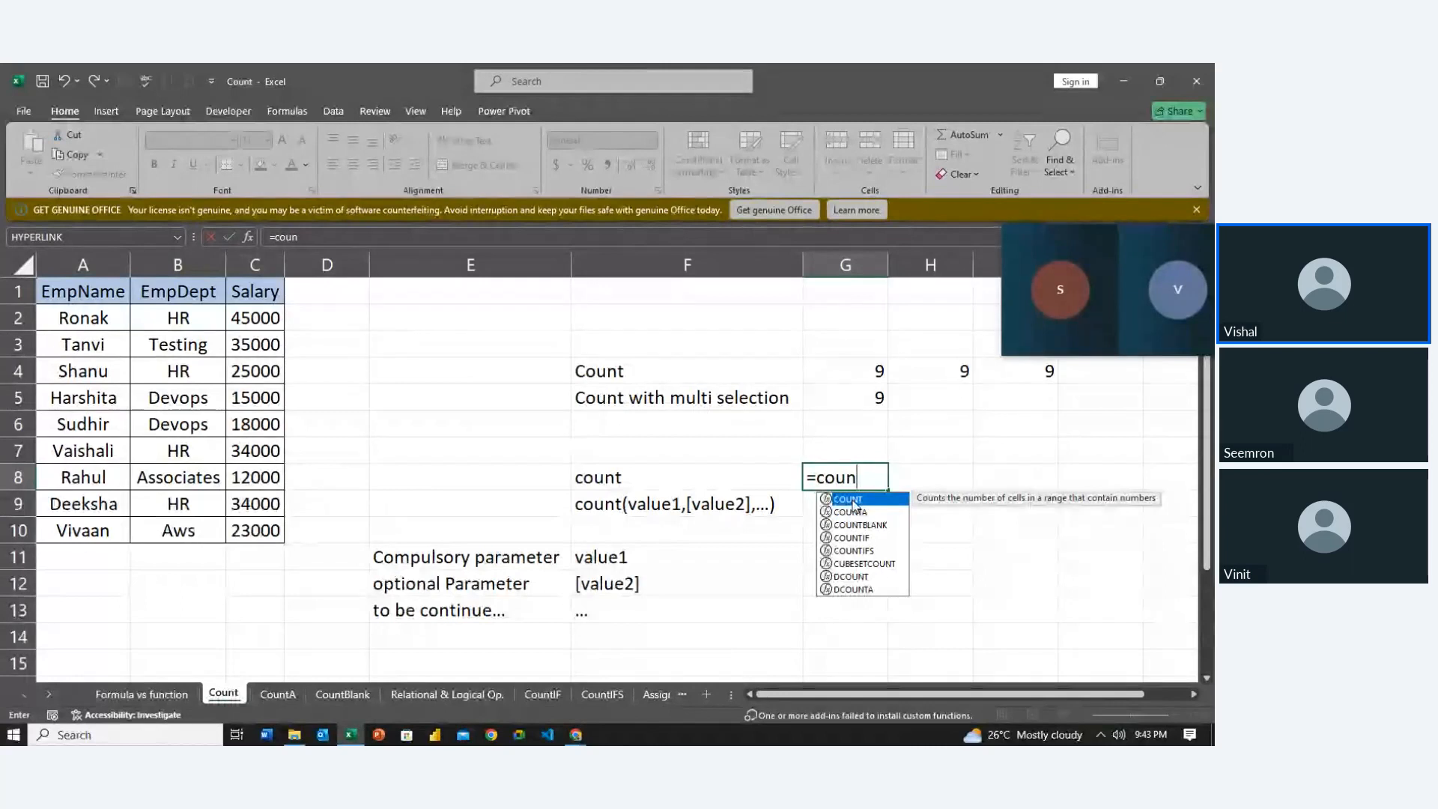
{"action": "double_click", "coordinate": [853, 506]}
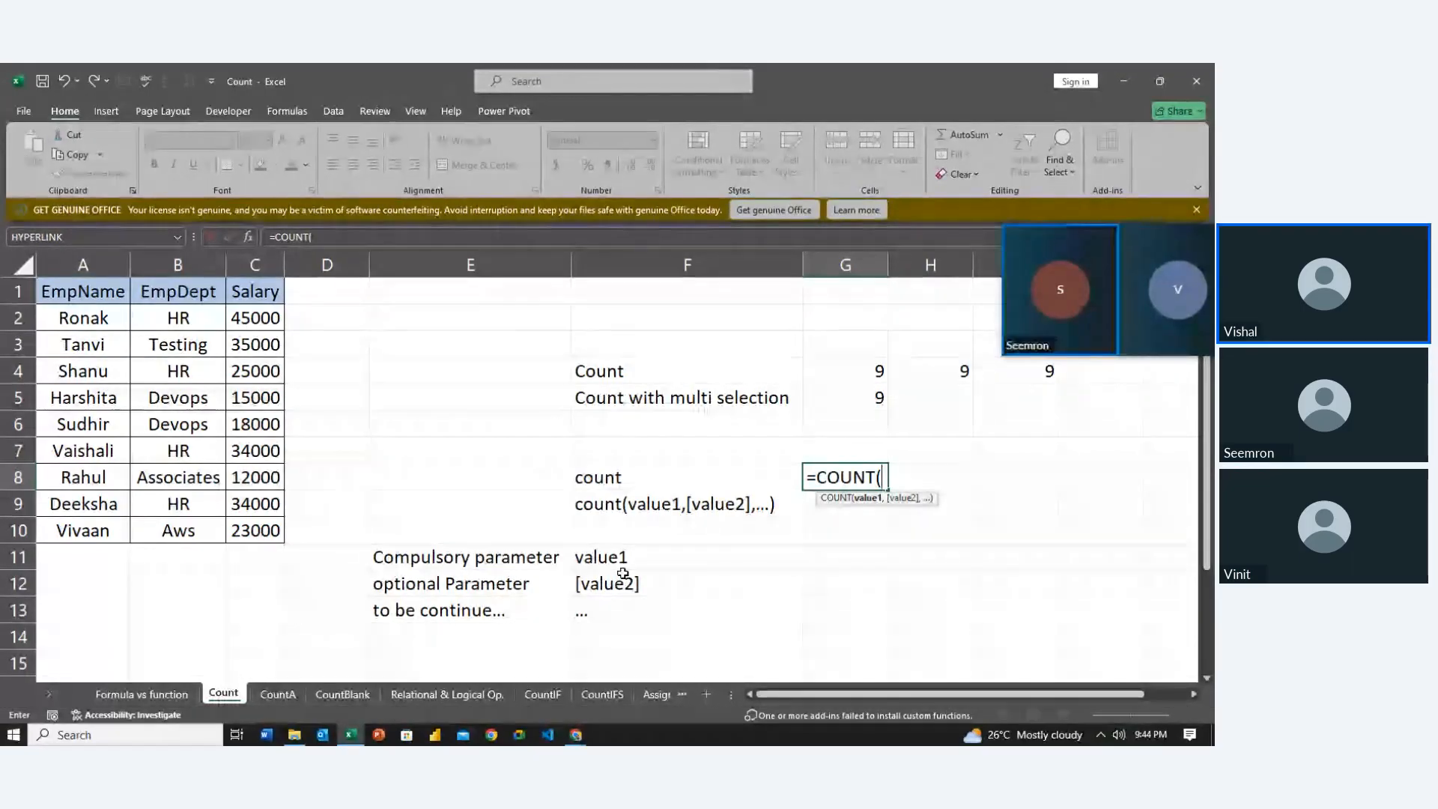
Dismiss the empty-argument error and complete =COUNT(C2) in G8, returning 1
{"action": "type", "text": ")"}
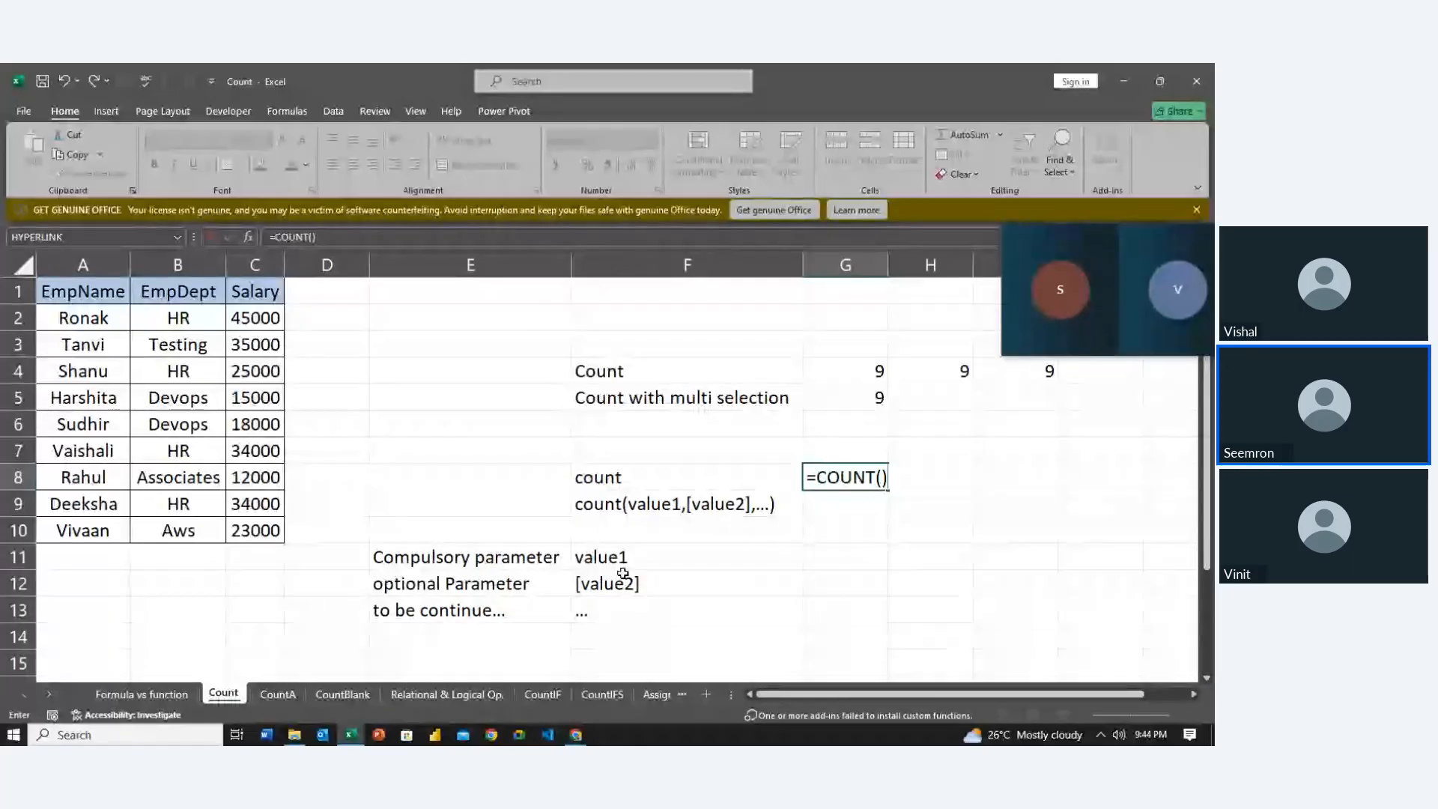
{"action": "key", "text": "Return"}
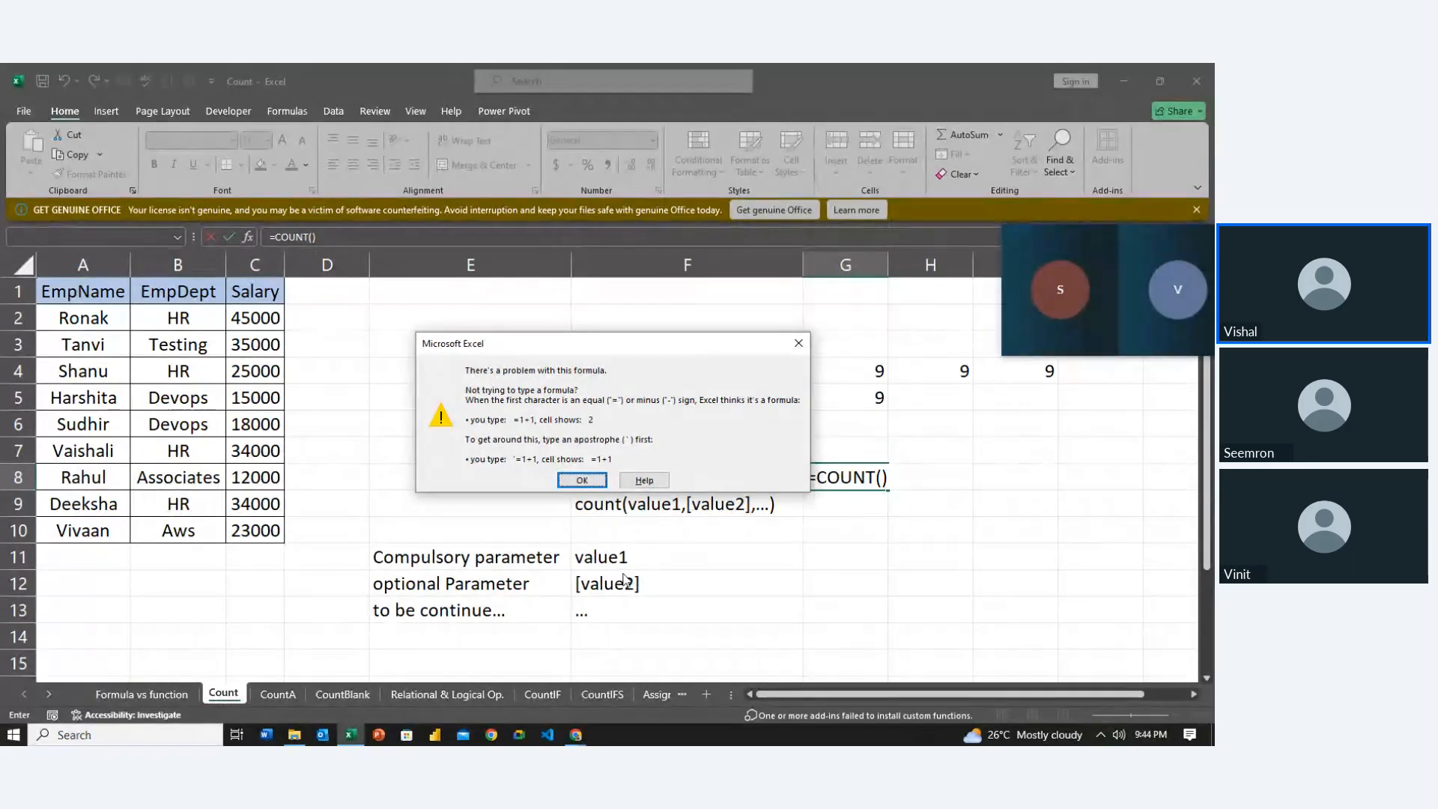
{"action": "key", "text": "Return"}
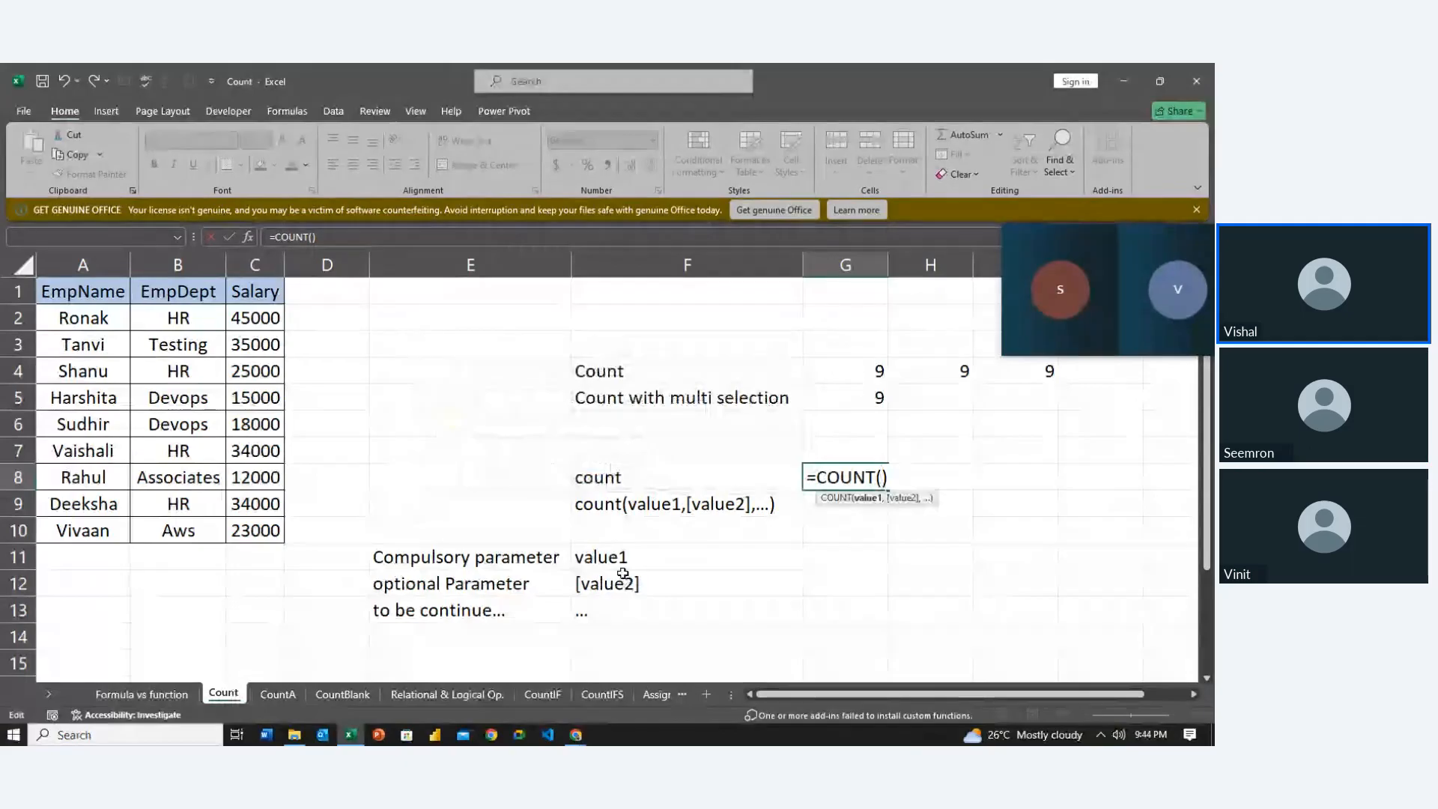
{"action": "left_click", "coordinate": [255, 321]}
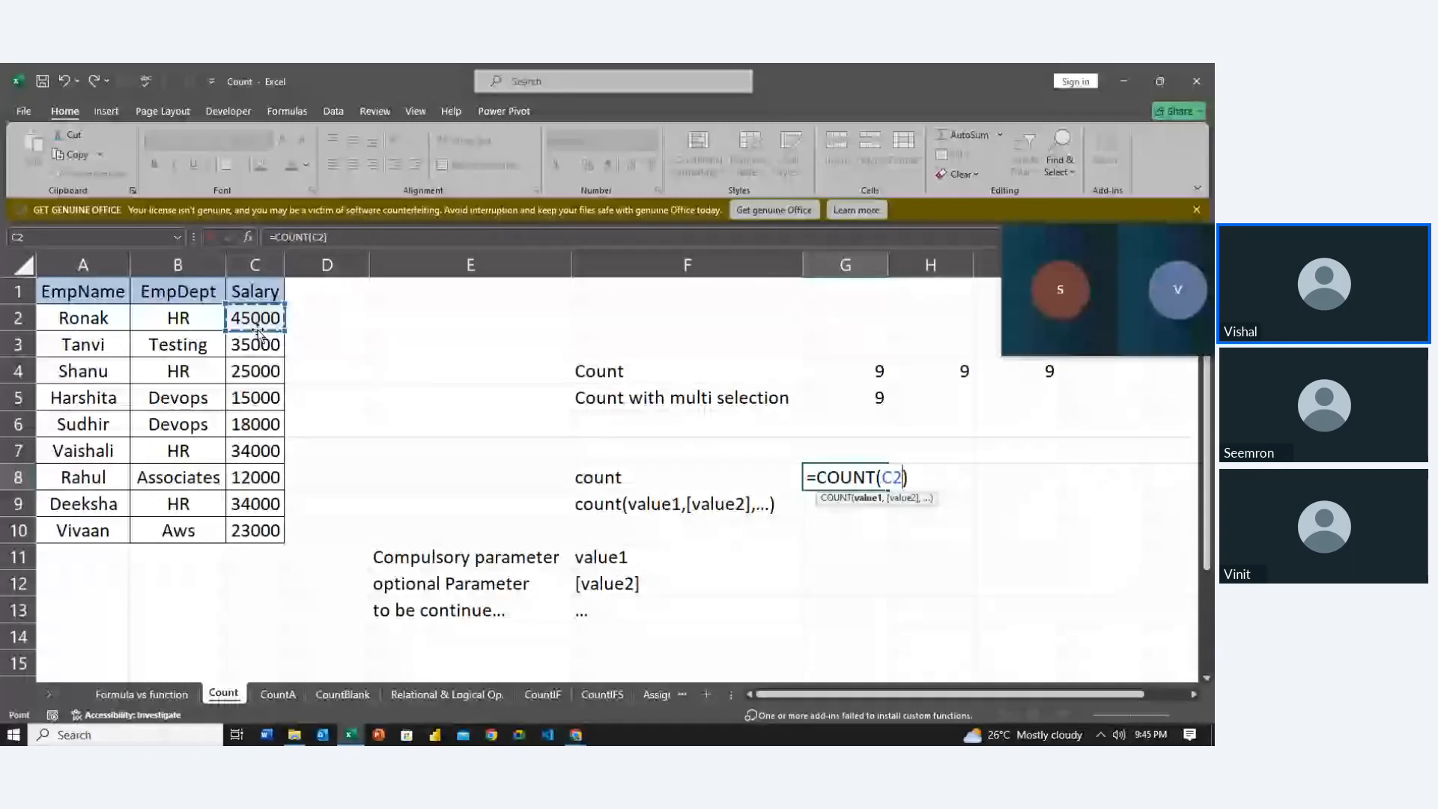
{"action": "key", "text": "Return"}
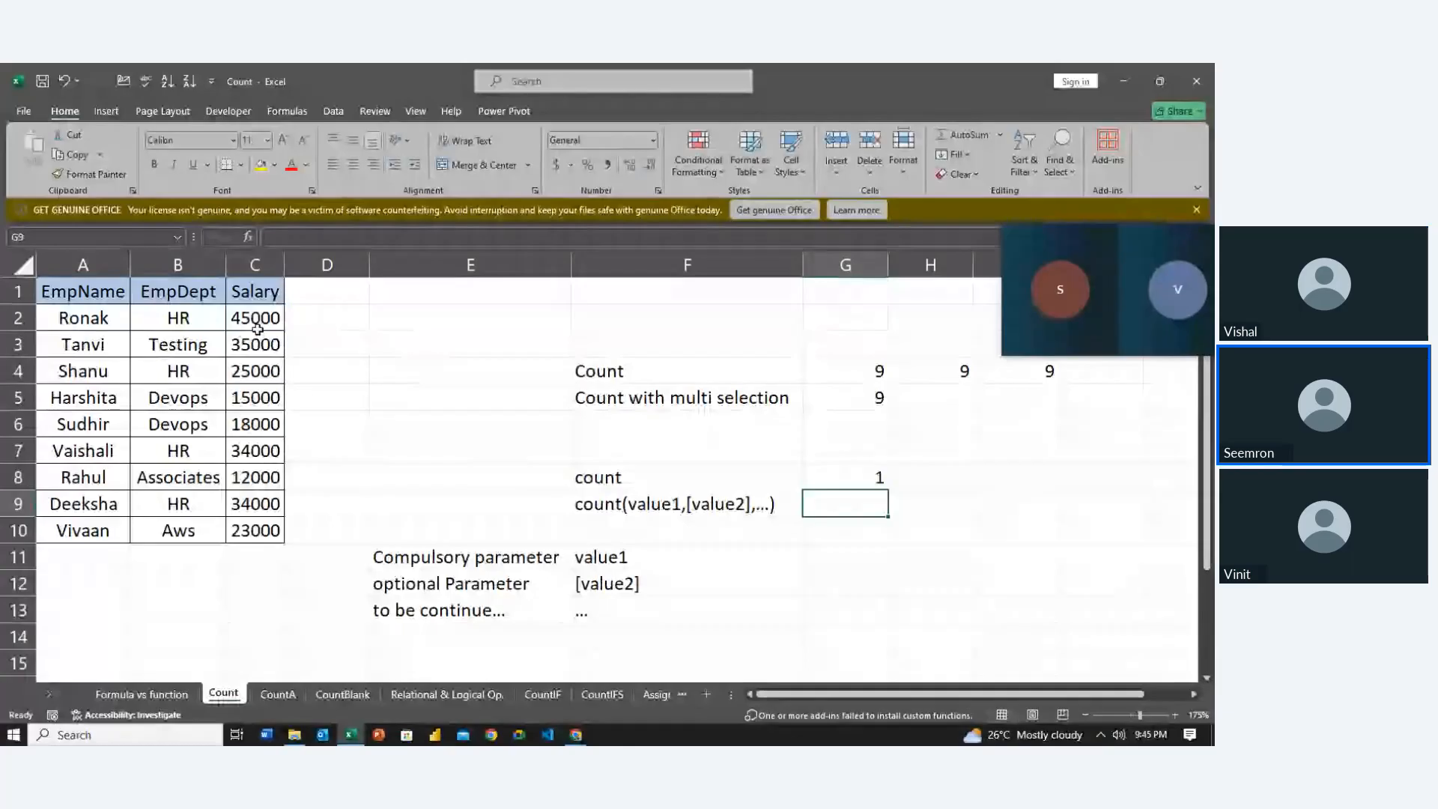
Enter =COUNT(C2,C4,C7,C10) in G9 to count four salaries, giving 4
{"action": "key", "text": "Left"}
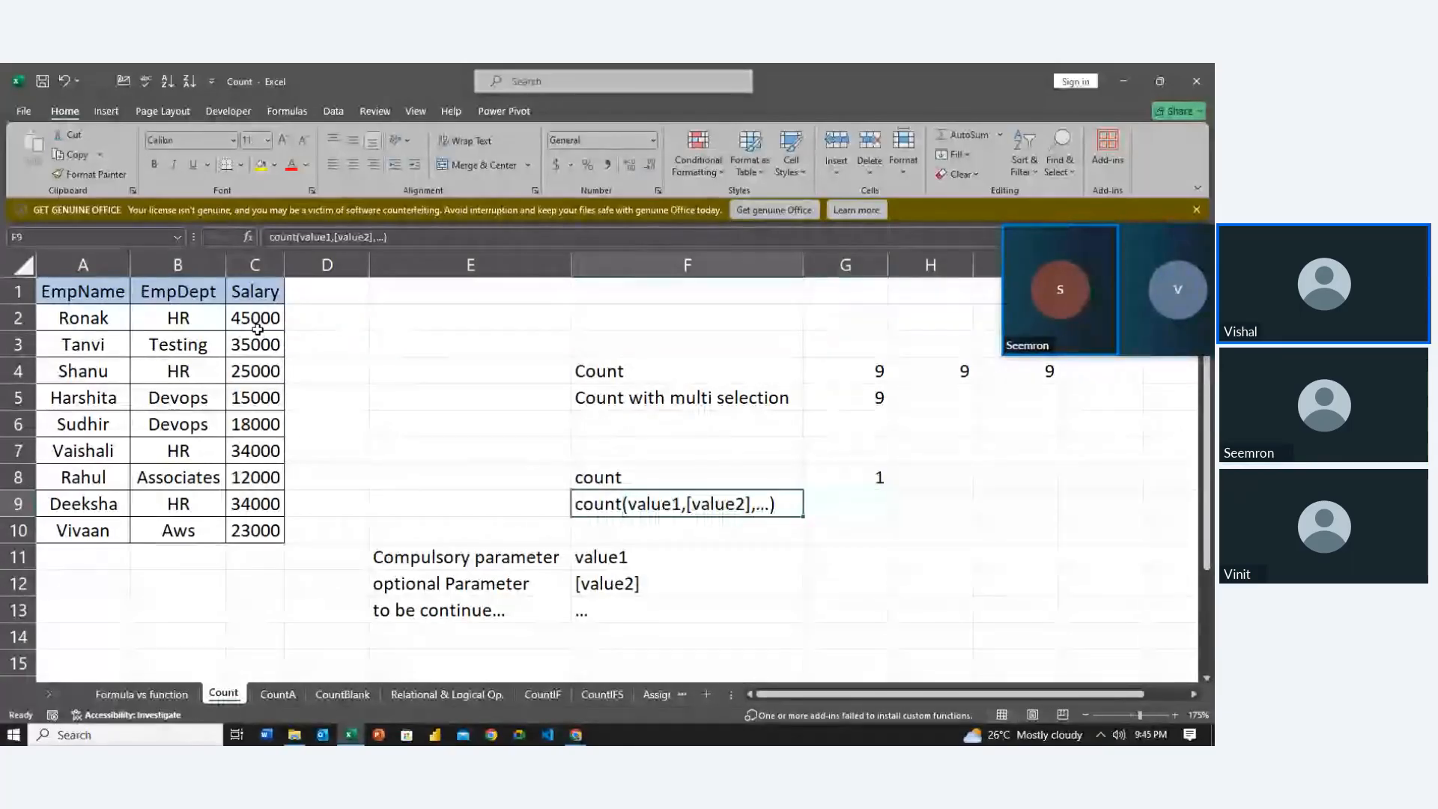
{"action": "key", "text": "Right"}
{"action": "type", "text": "="}
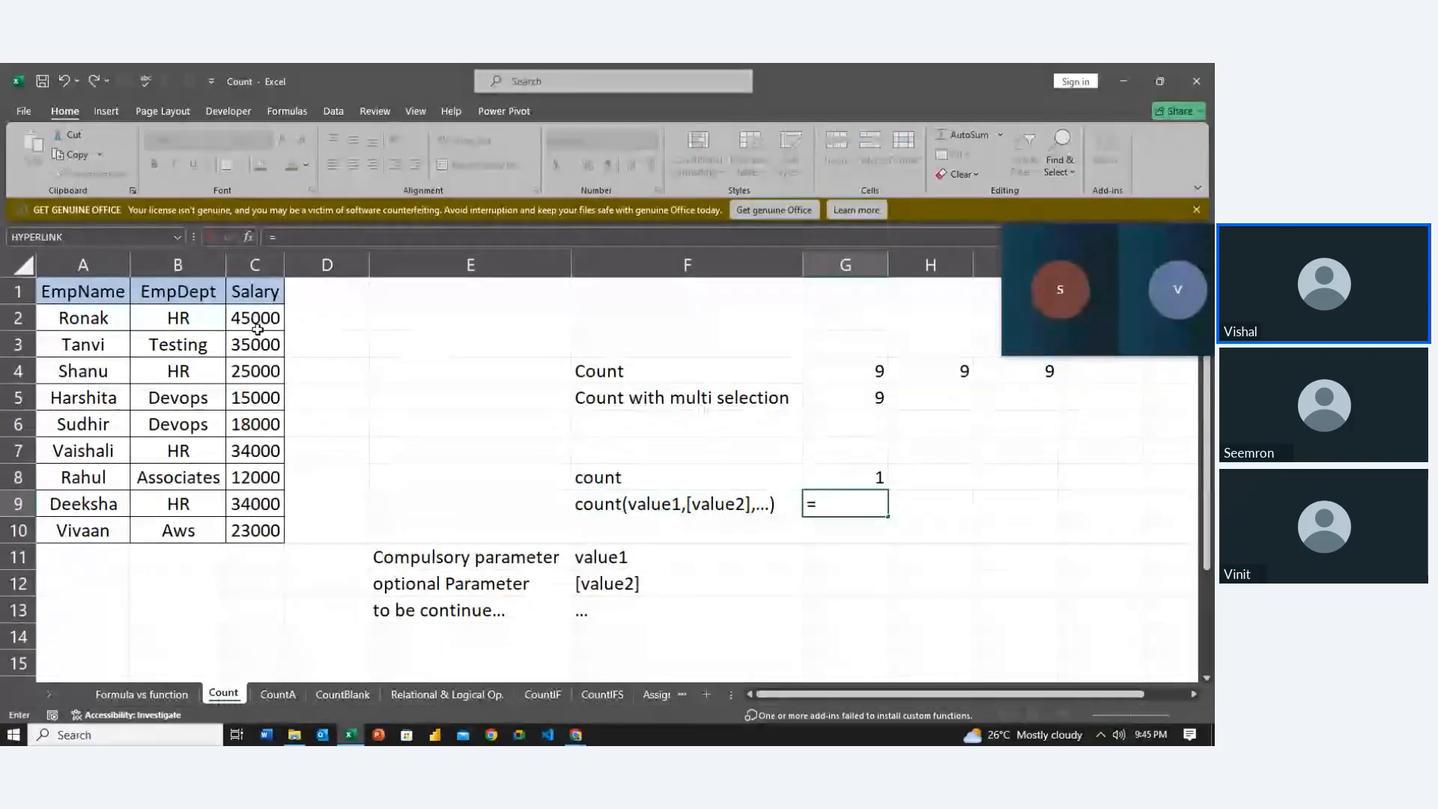
{"action": "type", "text": "cou"}
{"action": "key", "text": "Tab"}
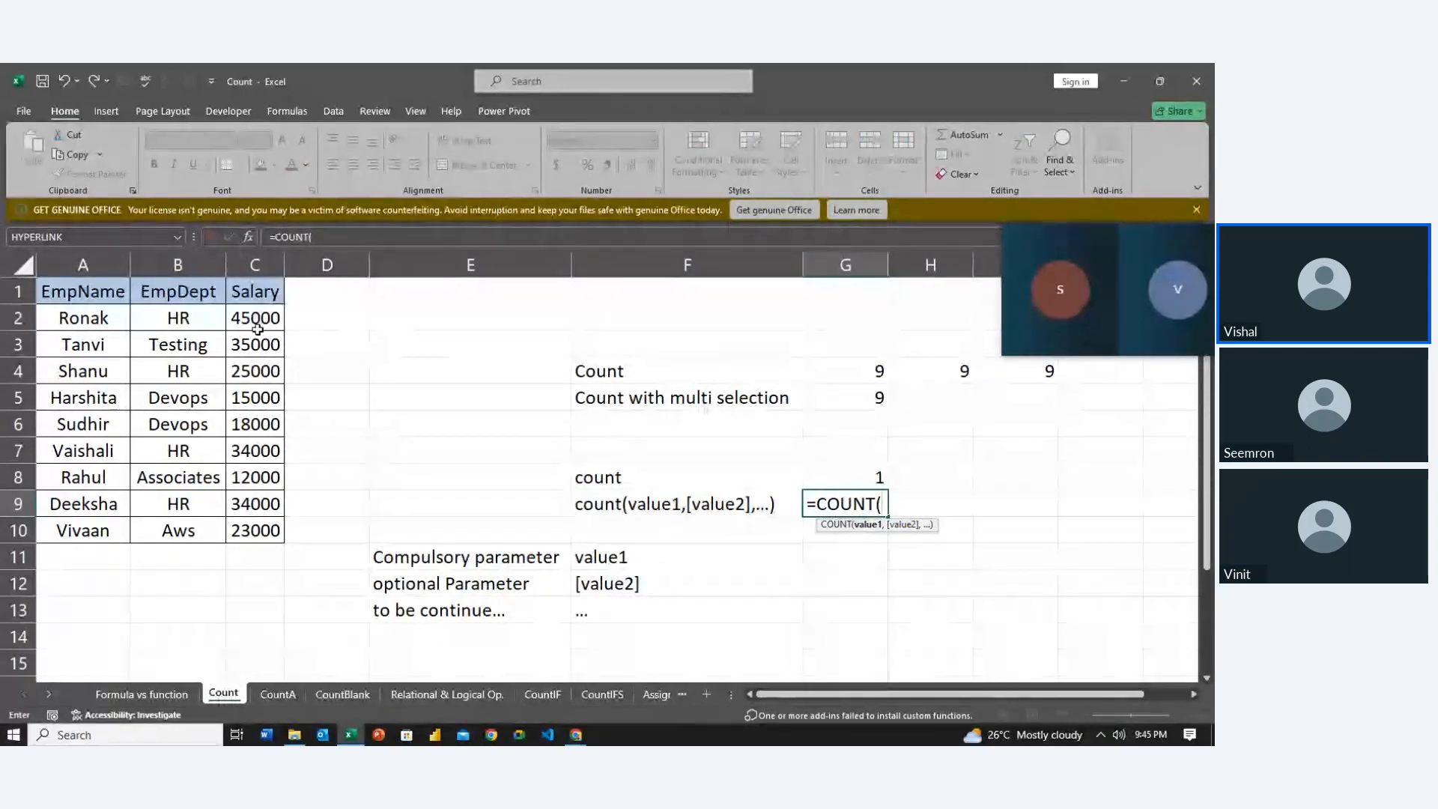
{"action": "left_click", "coordinate": [254, 325]}
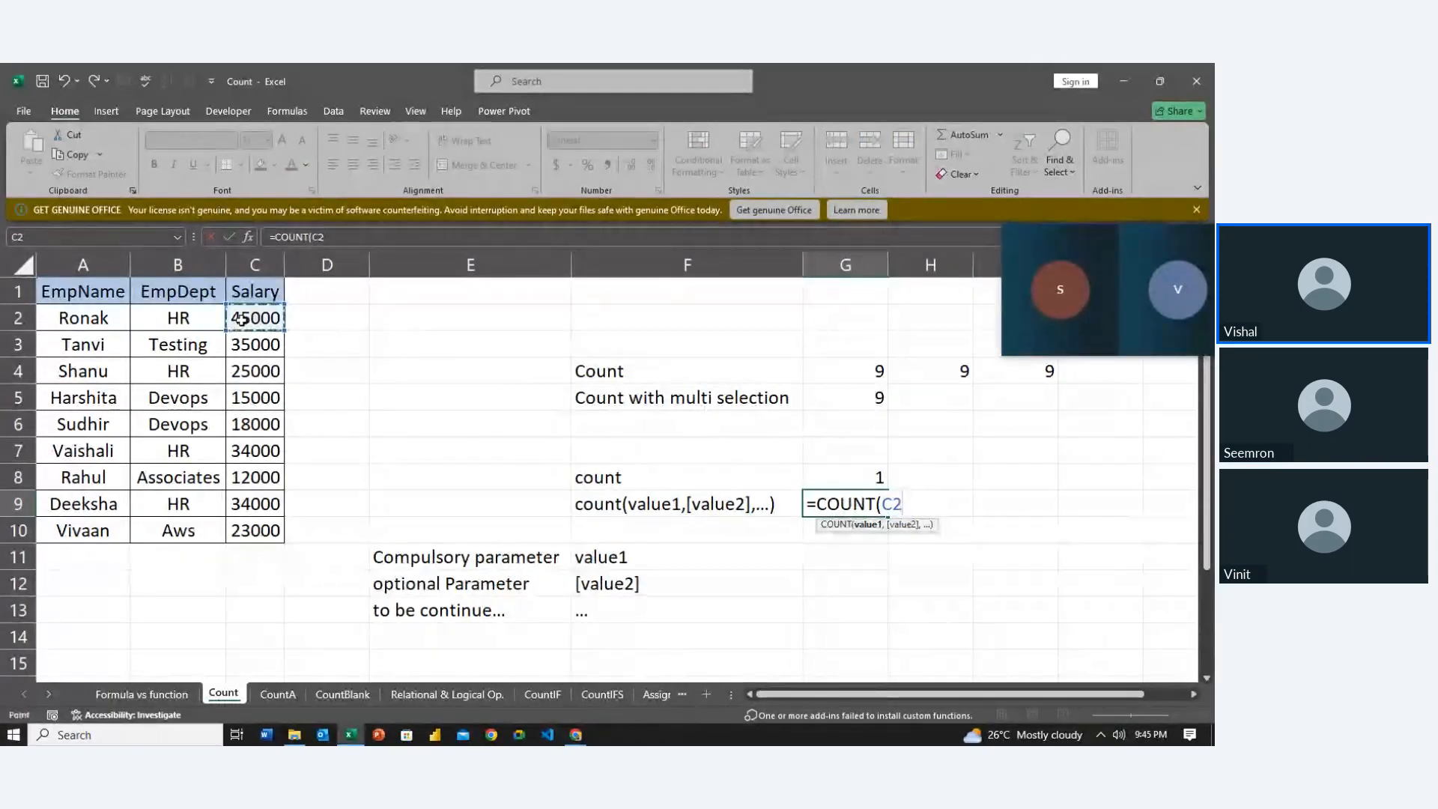
{"action": "type", "text": ","}
{"action": "left_click", "coordinate": [243, 371]}
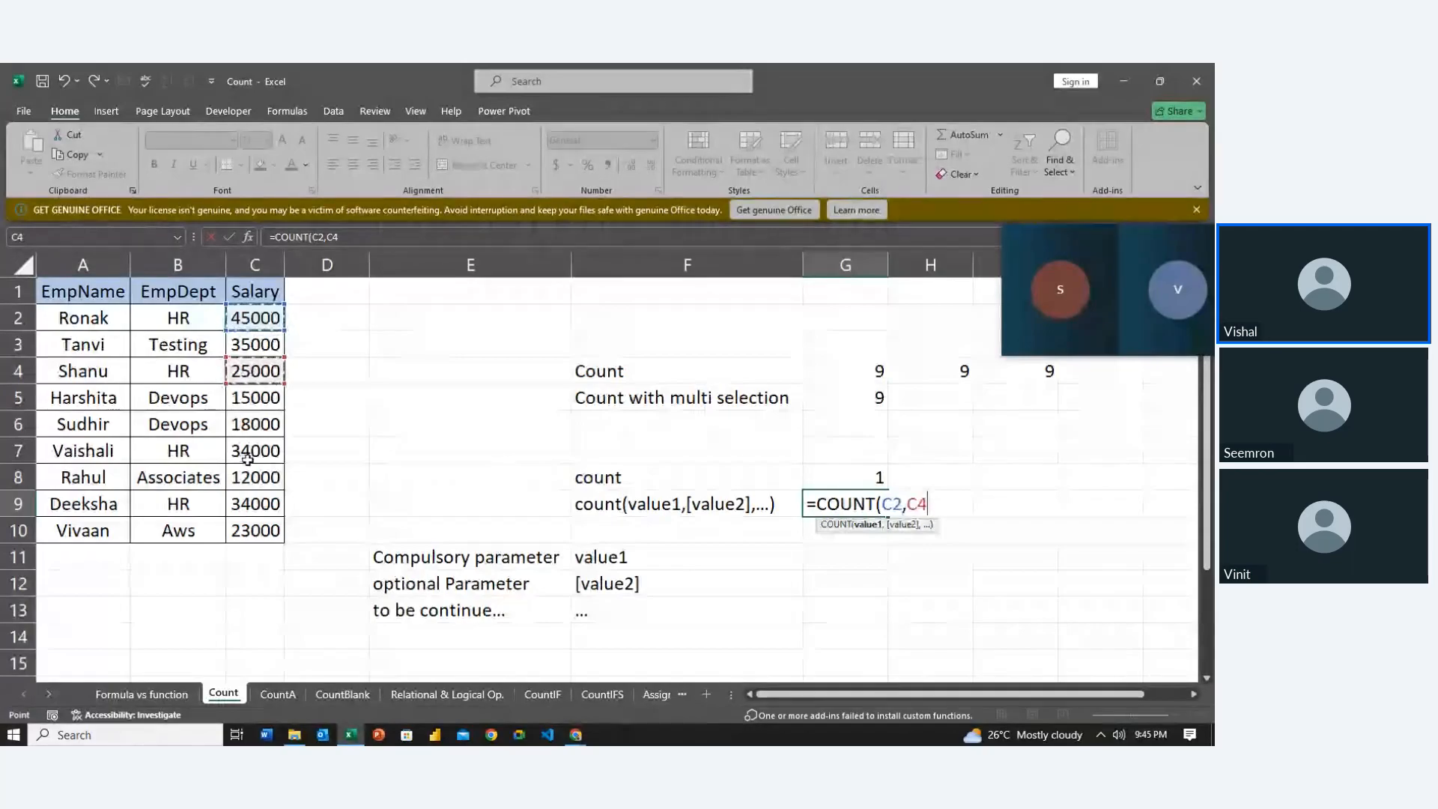
{"action": "type", "text": ","}
{"action": "left_click", "coordinate": [247, 453]}
{"action": "type", "text": ","}
{"action": "left_click", "coordinate": [249, 530]}
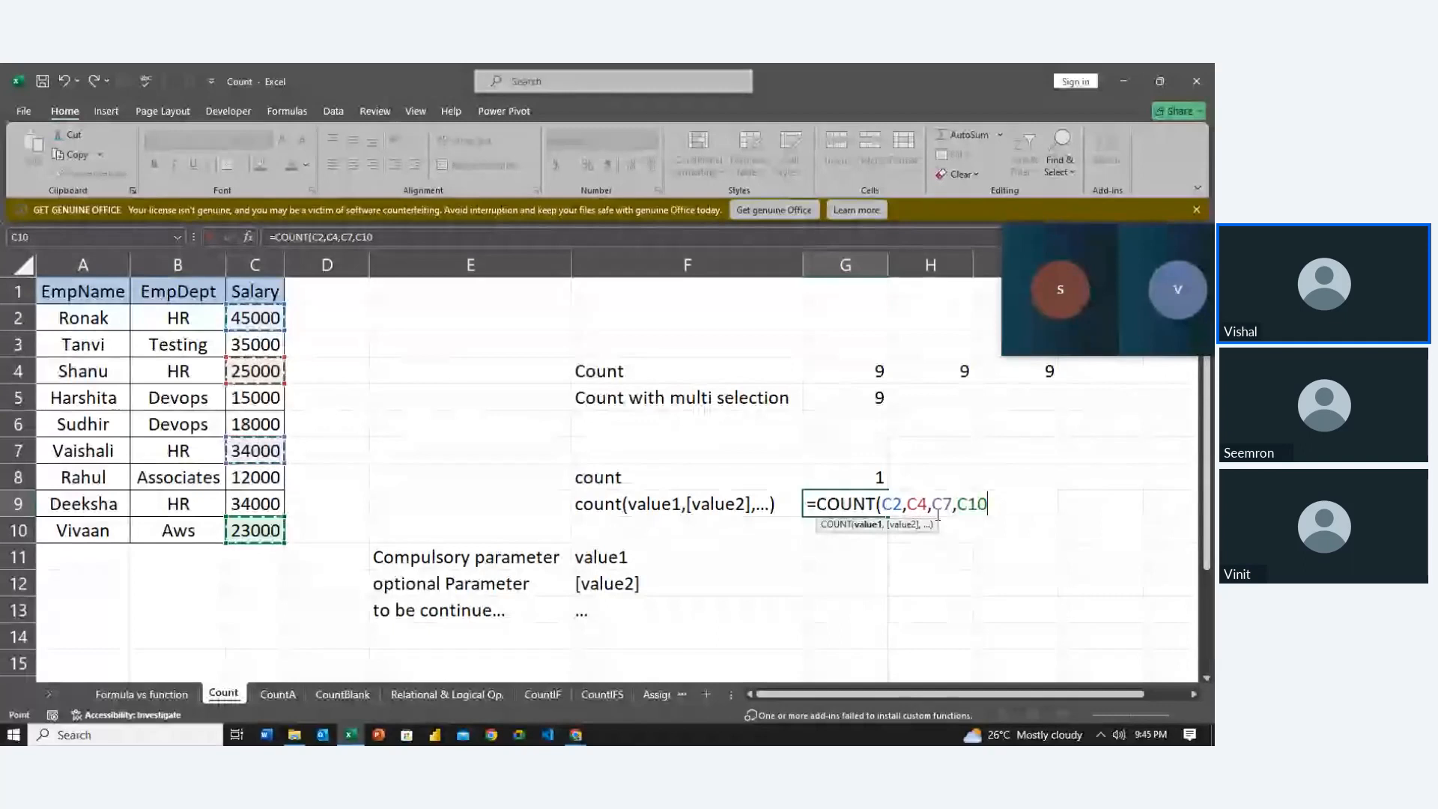
{"action": "key", "text": "Return"}
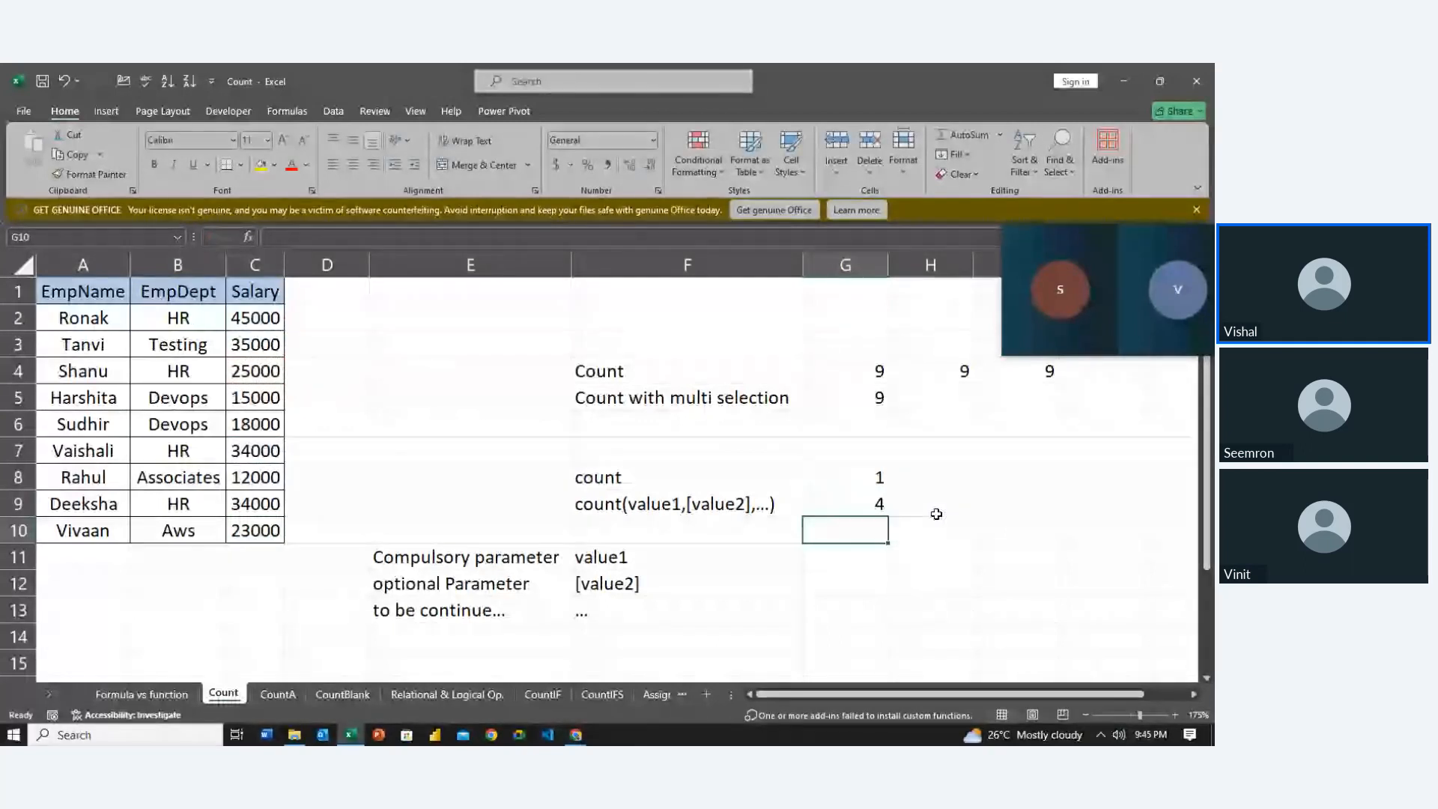
{"action": "type", "text": "=count"}
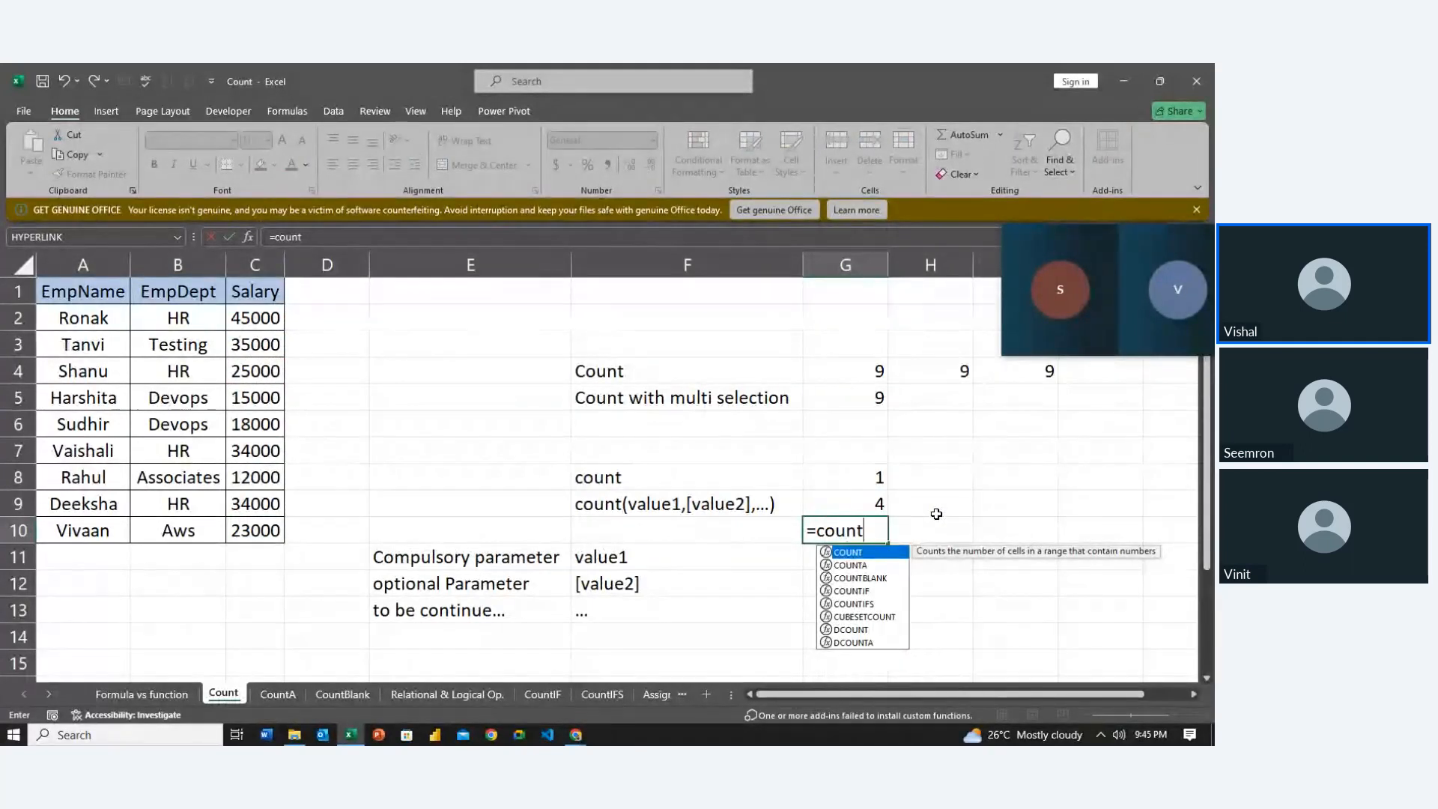
Complete =COUNT(C2:C10) in G10 over the whole Salary column, giving 9
{"action": "key", "text": "Tab"}
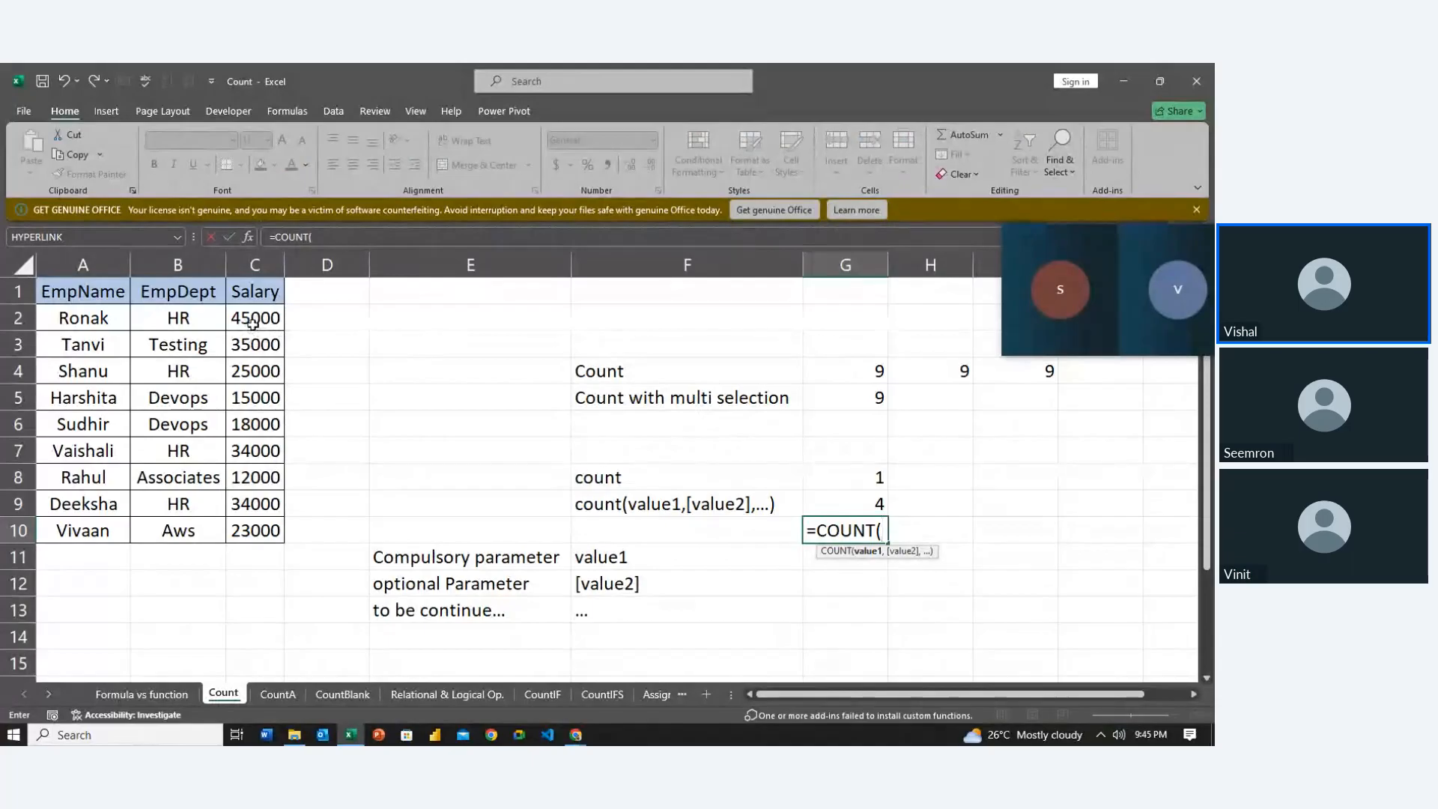
{"action": "left_click_drag", "start_coordinate": [254, 318], "coordinate": [271, 530]}
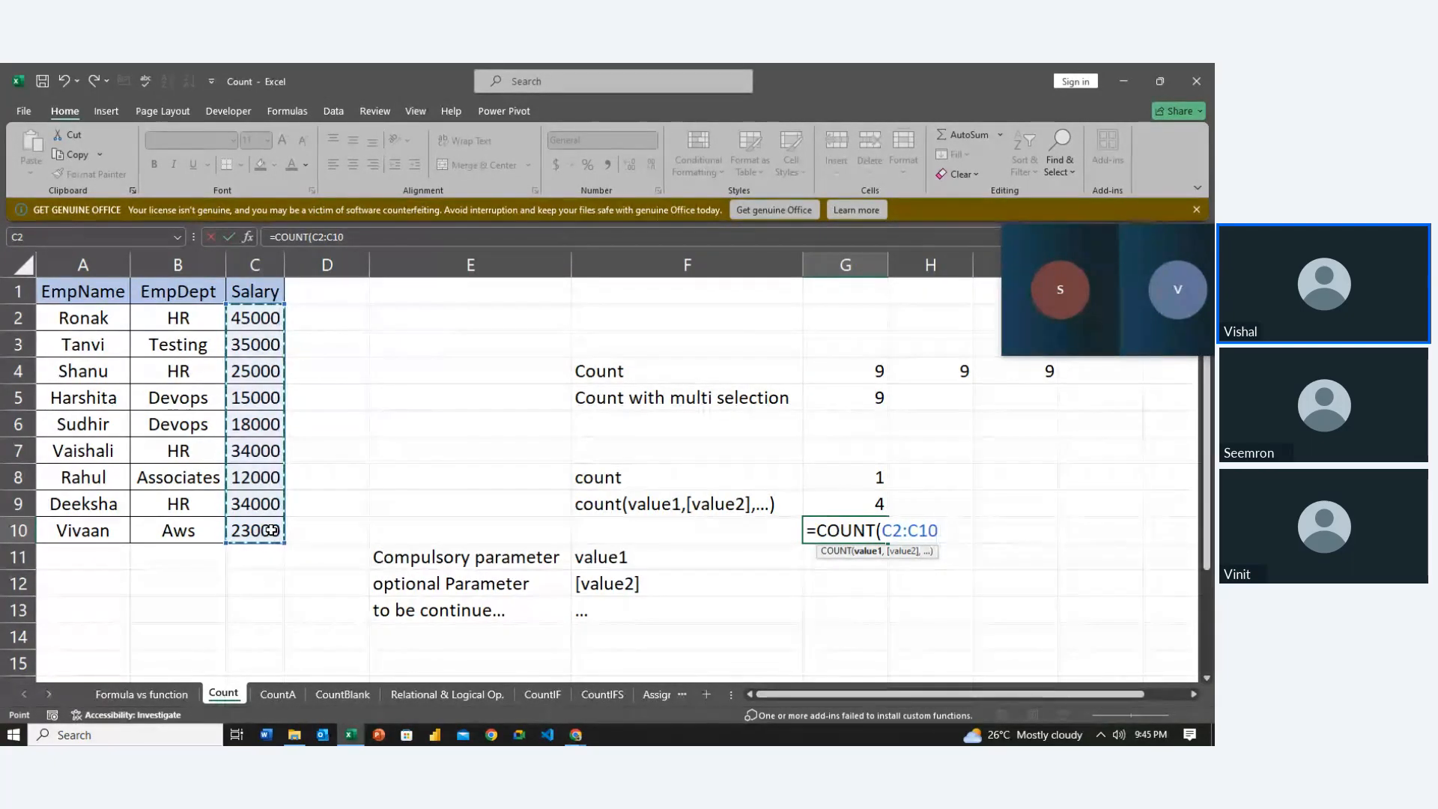
{"action": "key", "text": "Return"}
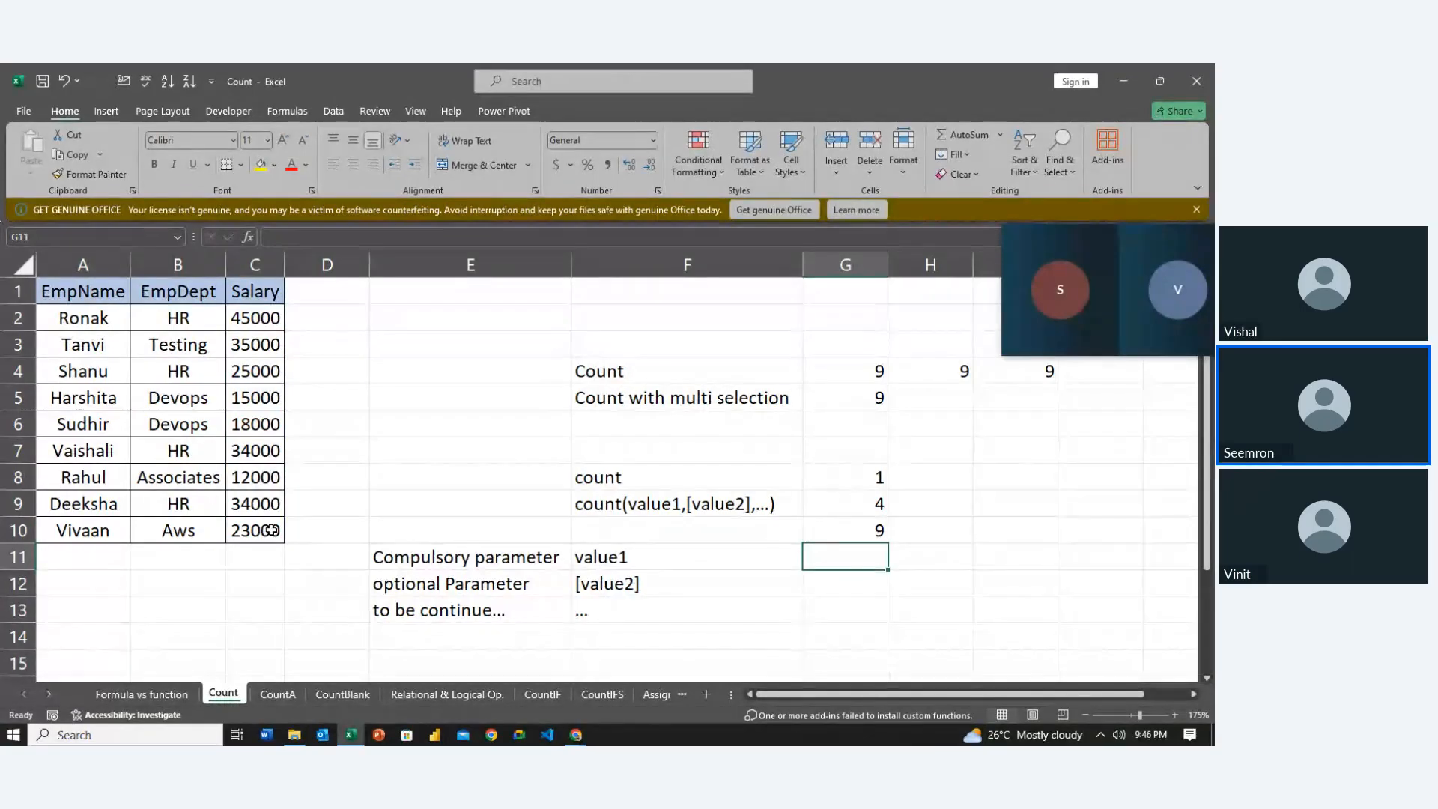
Enter =COUNT(B2:B10) in G11, showing text cells count as 0, then go to the CountA sheet
{"action": "type", "text": "="}
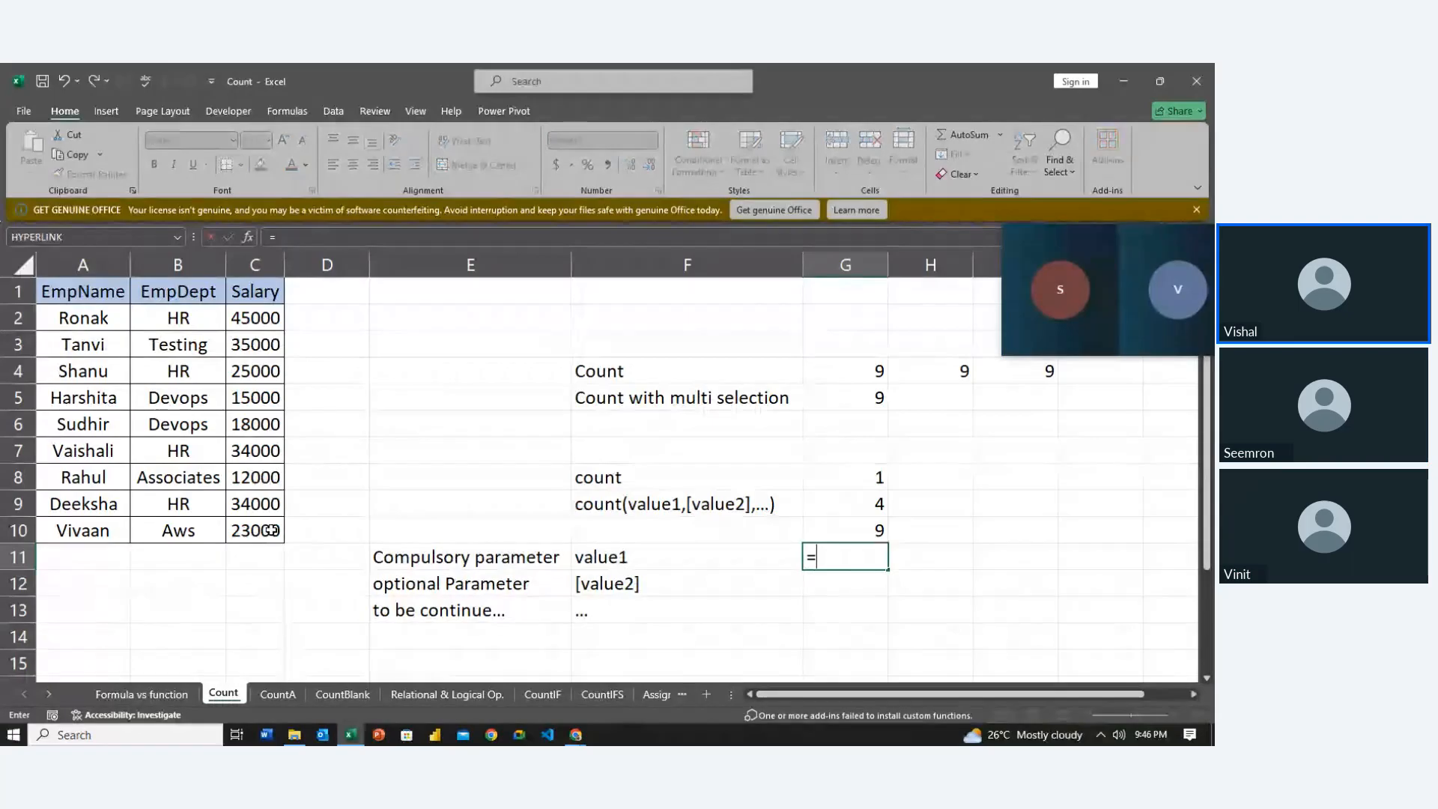
{"action": "type", "text": "coun"}
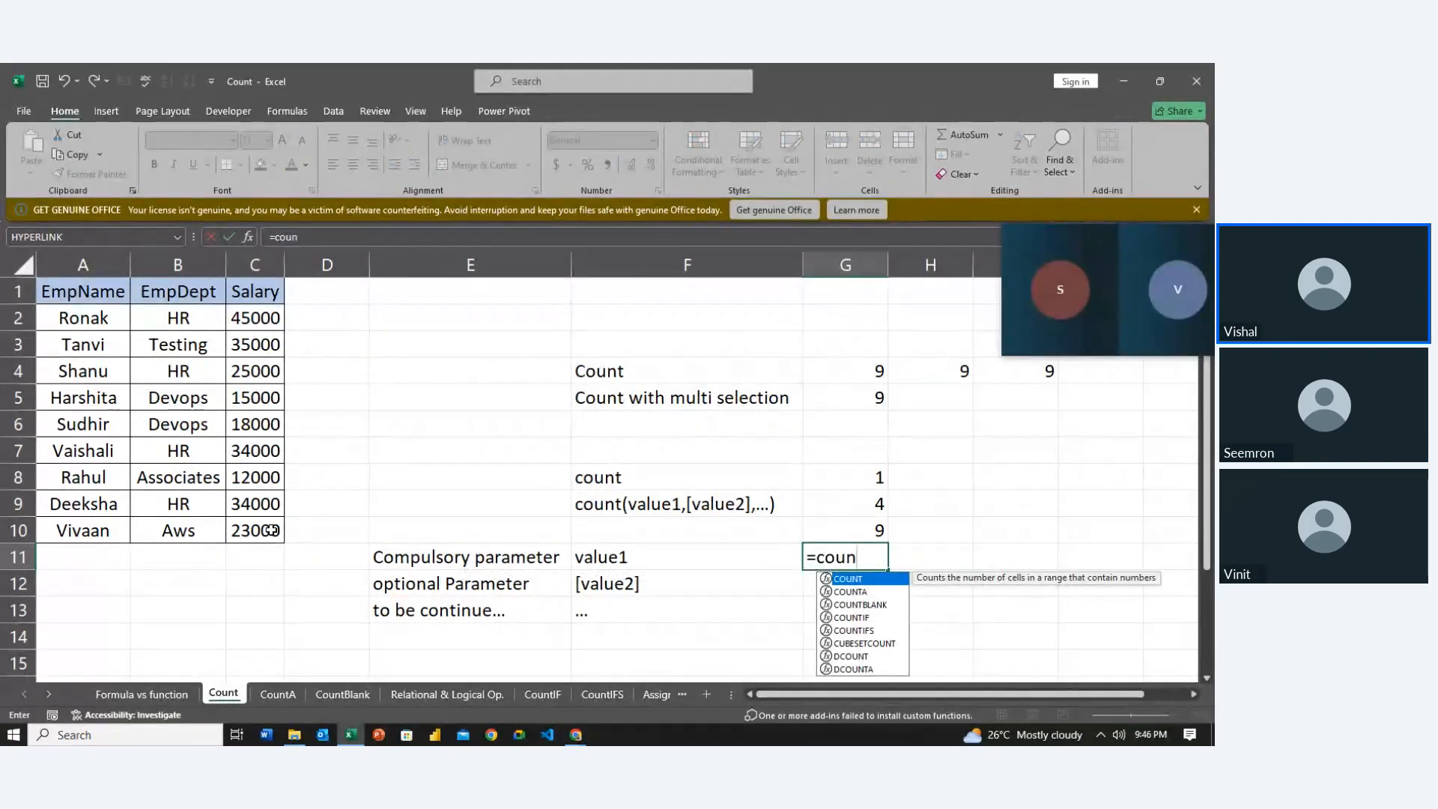
{"action": "key", "text": "Tab"}
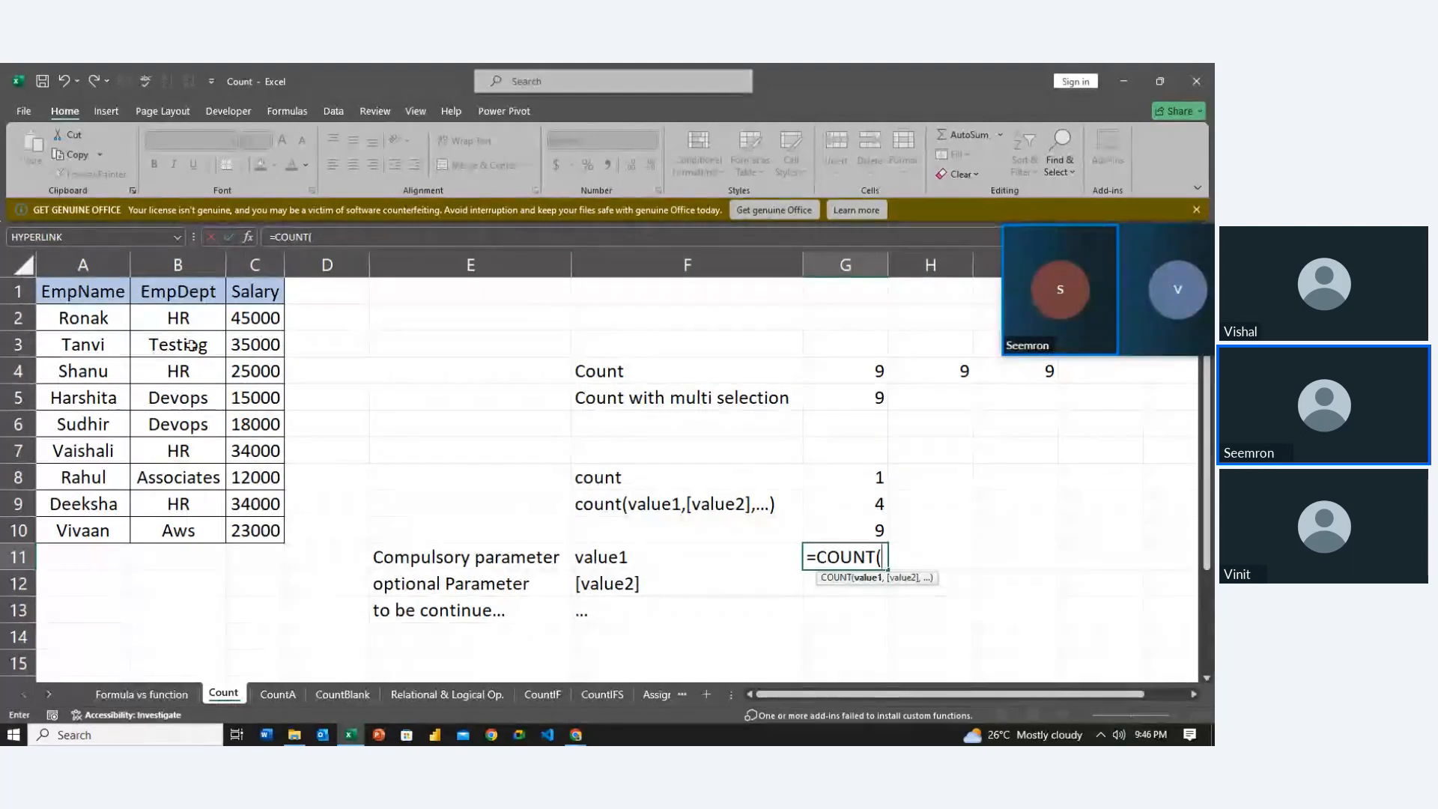
{"action": "left_click_drag", "start_coordinate": [198, 320], "coordinate": [171, 526]}
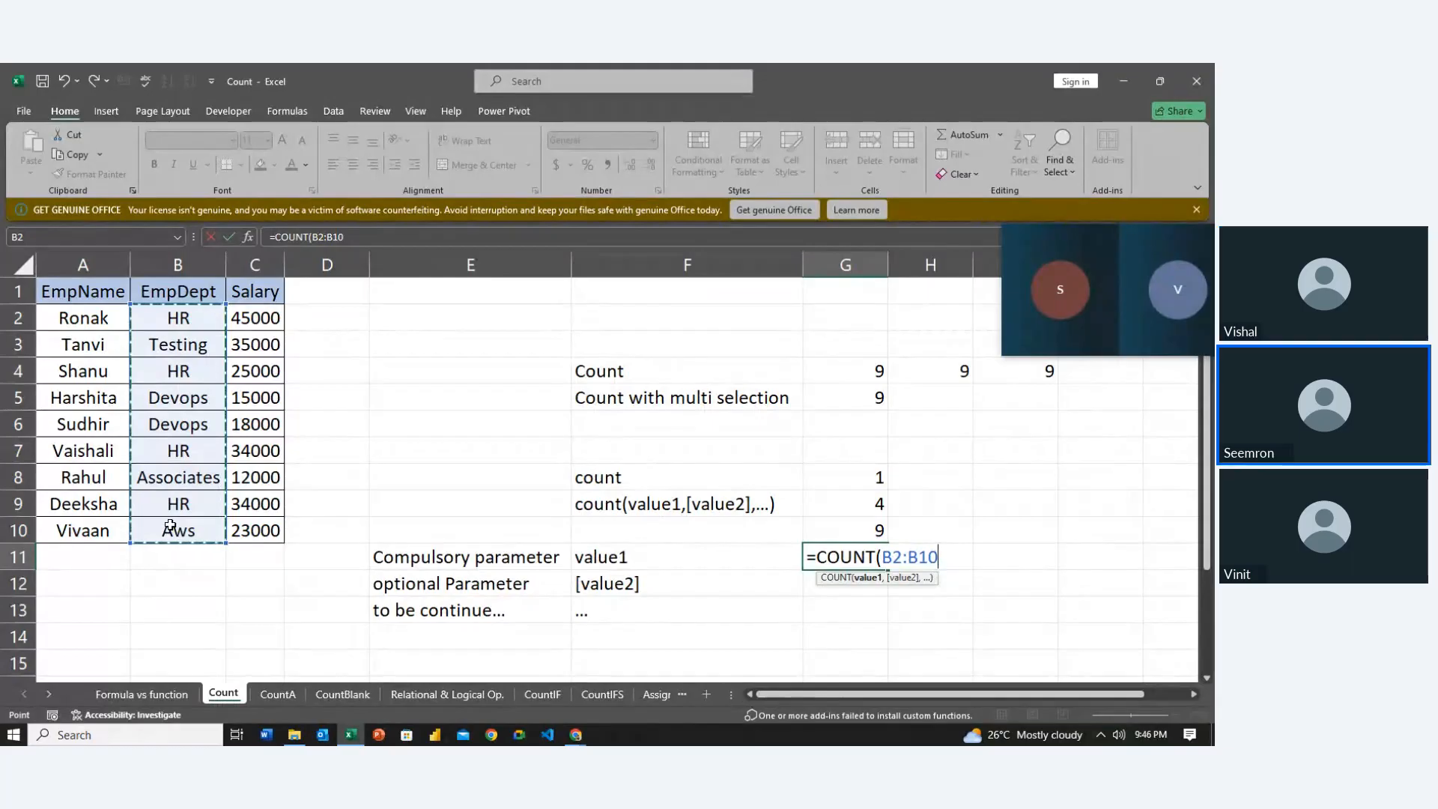
{"action": "key", "text": "Return"}
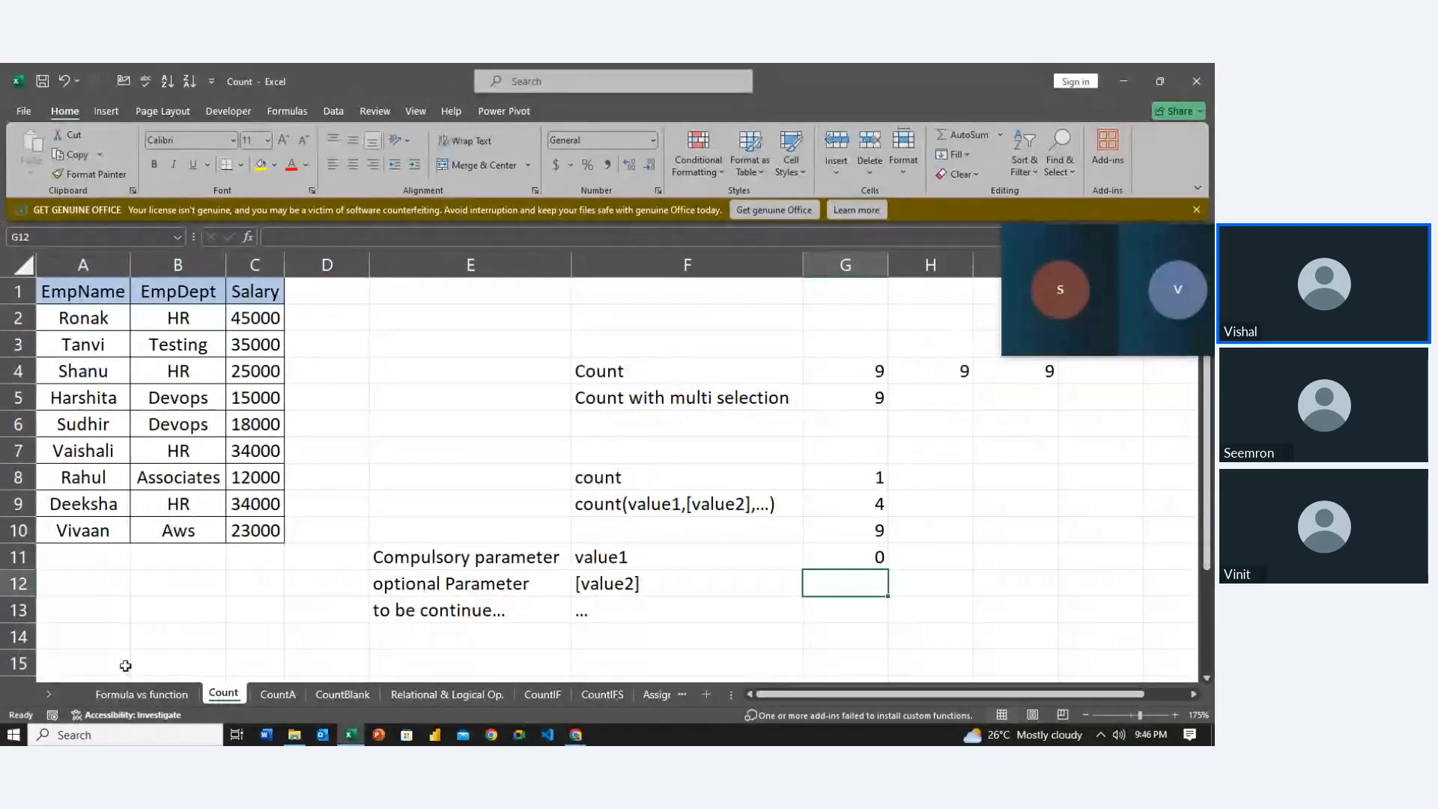
{"action": "left_click", "coordinate": [275, 694]}
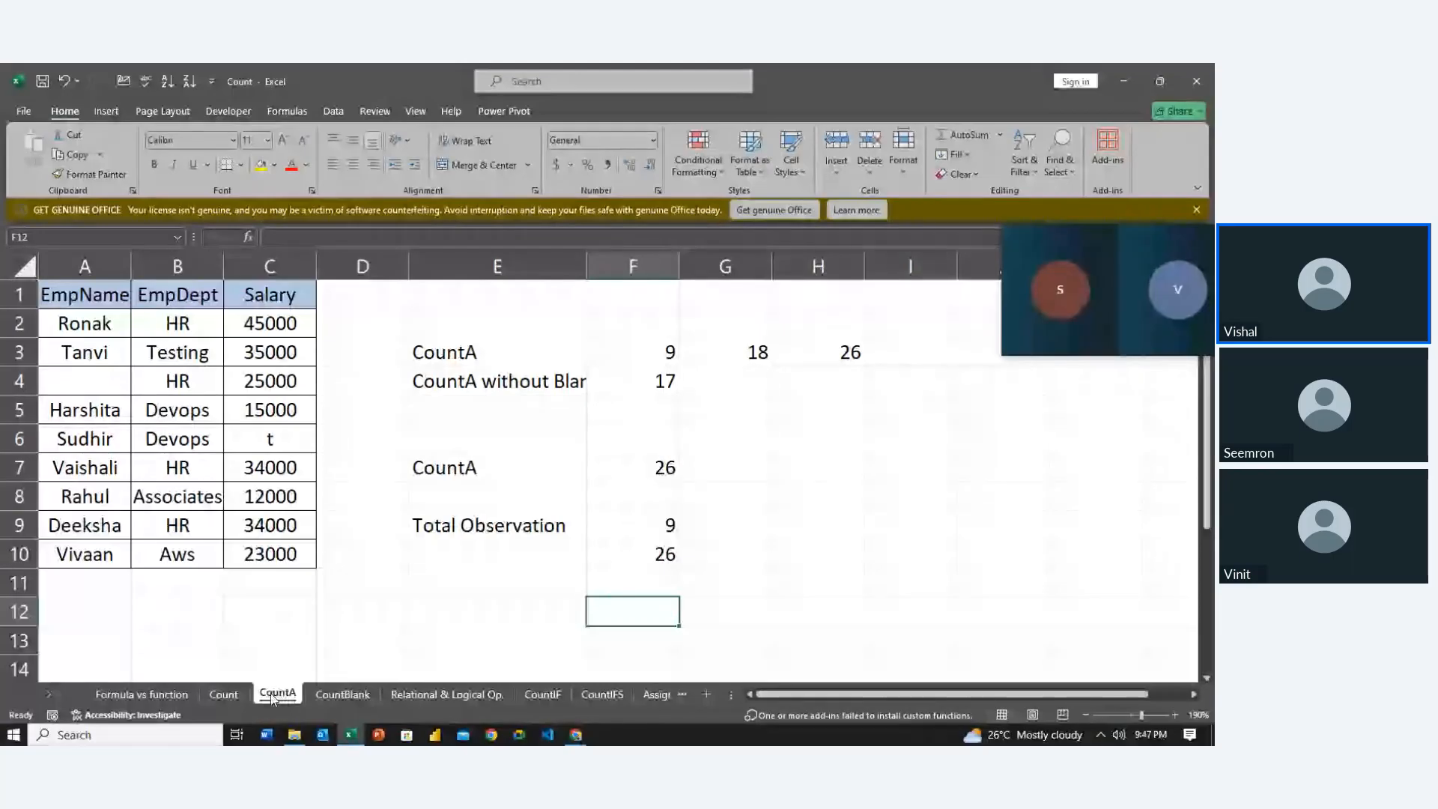
Delete the old COUNTA results on the CountA sheet
{"action": "key", "text": "Up"}
{"action": "key", "text": "Up"}
{"action": "key", "text": "Up"}
{"action": "key", "text": "Up"}
{"action": "key", "text": "Up"}
{"action": "key", "text": "shift+Down"}
{"action": "key", "text": "shift+Down"}
{"action": "key", "text": "shift+Down"}
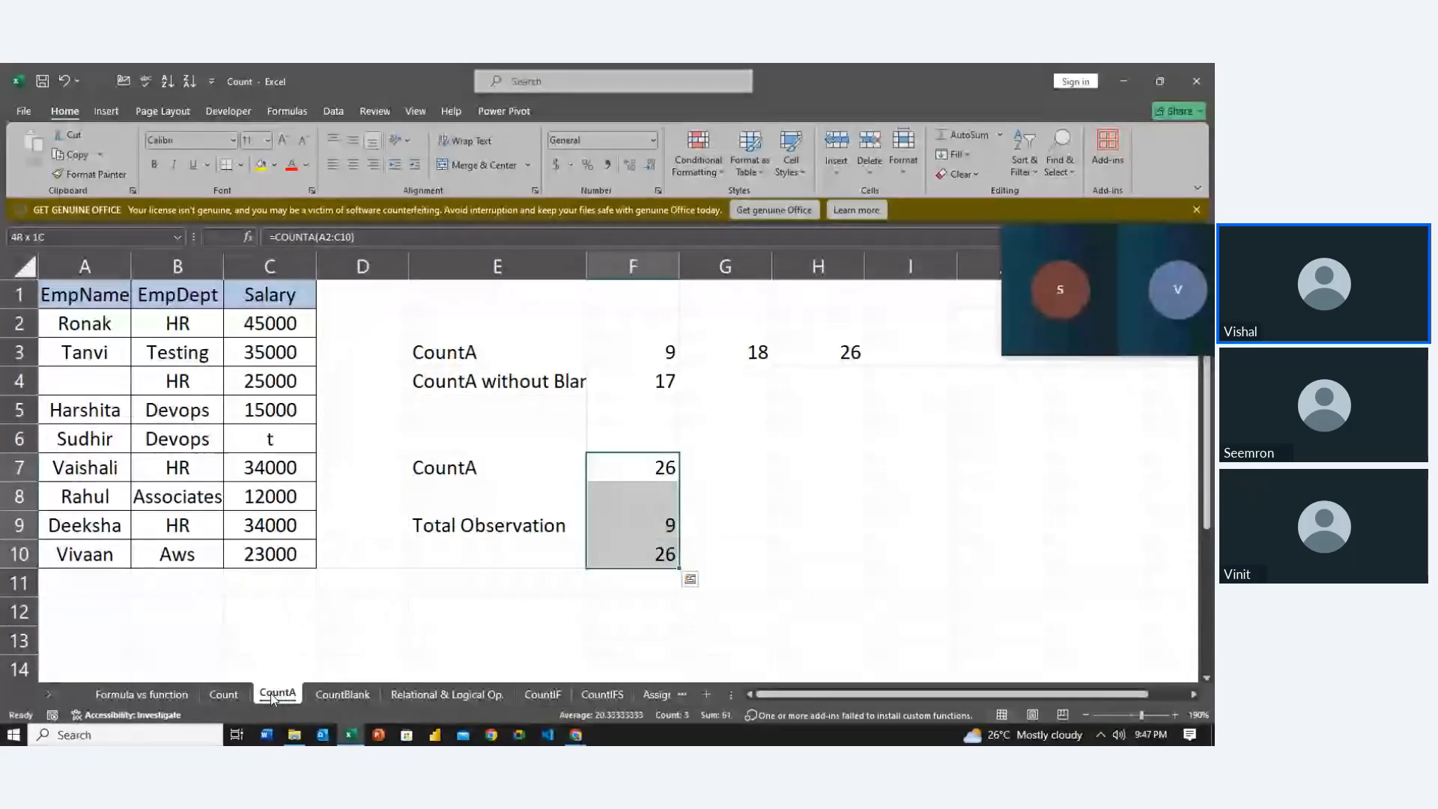
{"action": "key", "text": "Delete"}
{"action": "key", "text": "Up"}
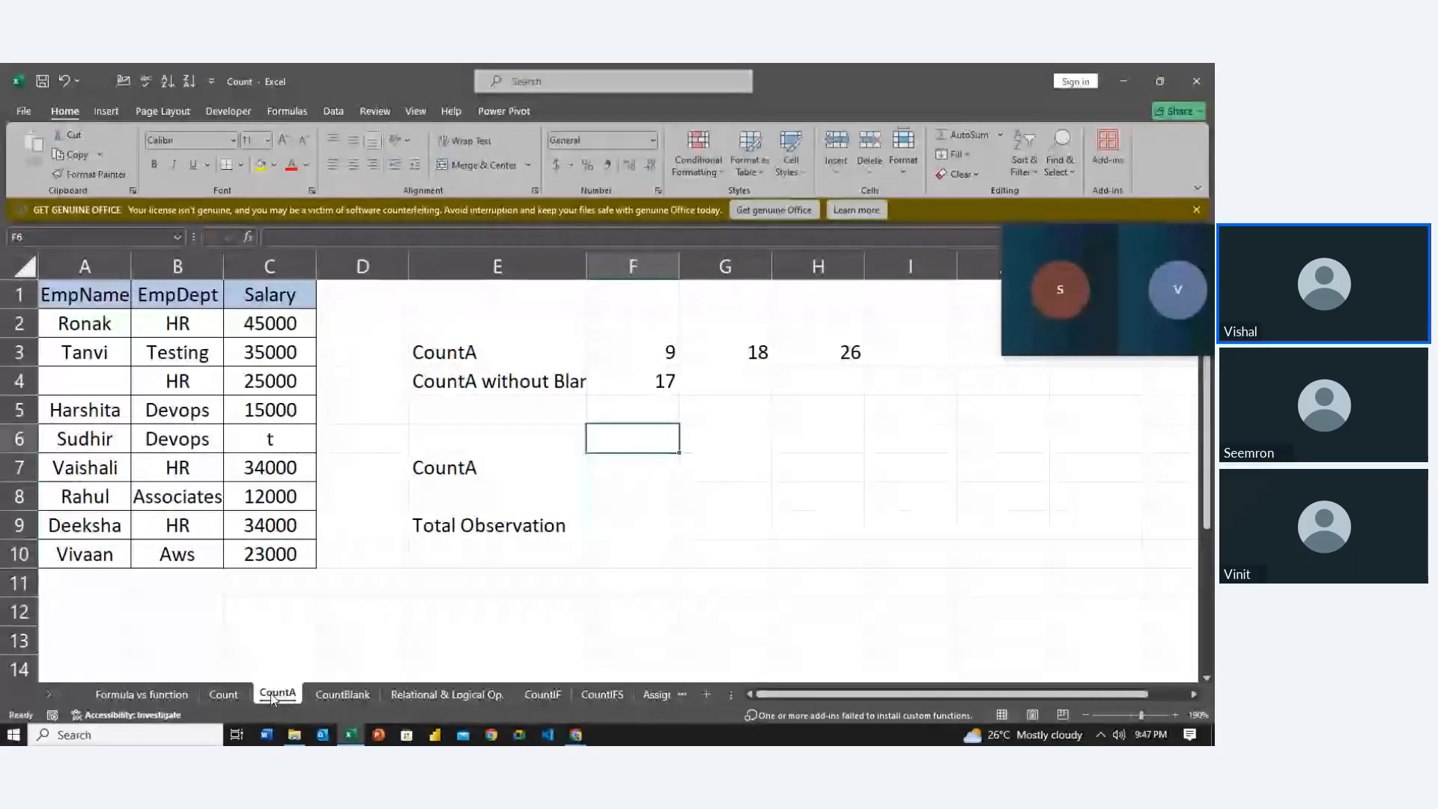
Enter =COUNTA(C2:C10) in F7 to count non-empty salaries, giving 9
{"action": "key", "text": "Down"}
{"action": "type", "text": "=coun"}
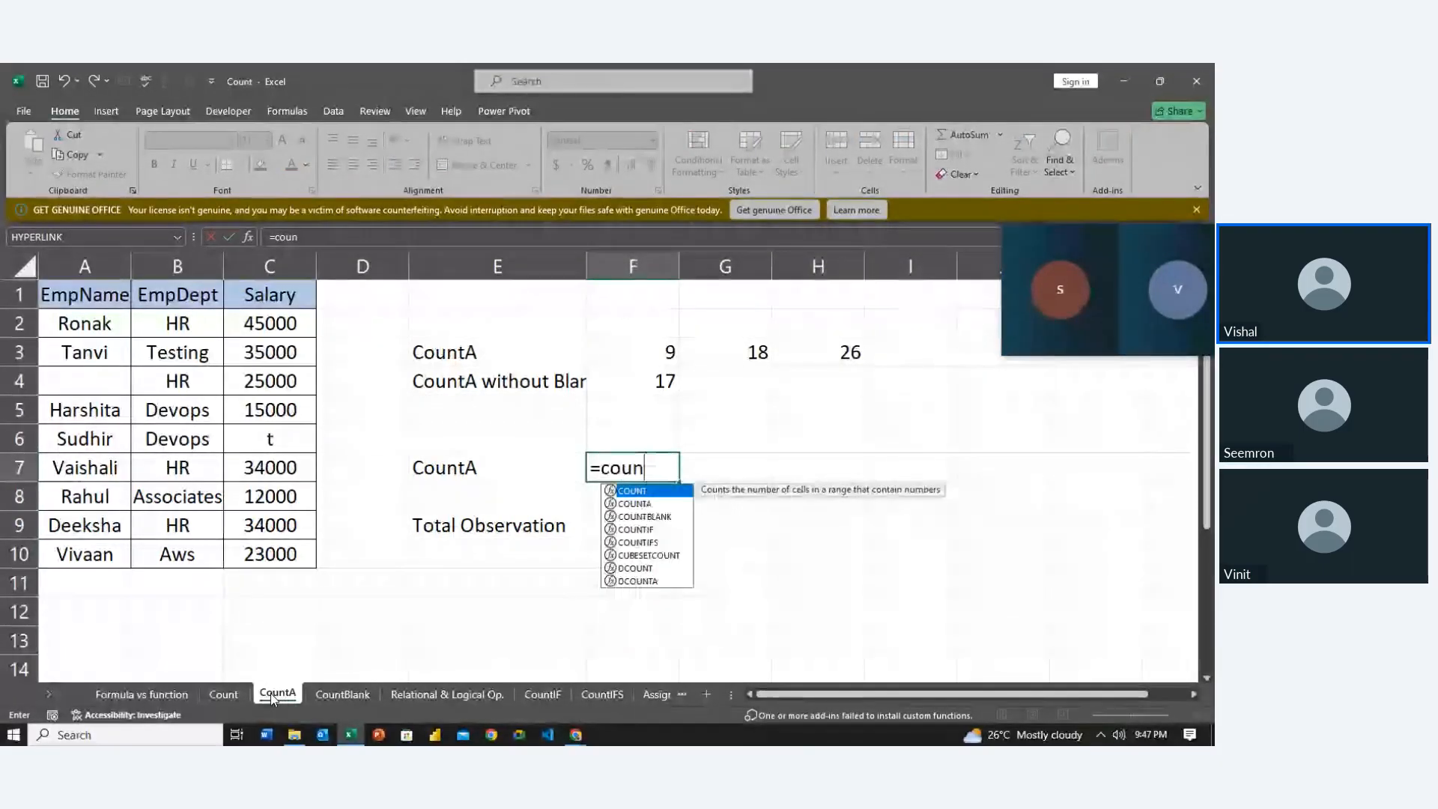
{"action": "key", "text": "Down"}
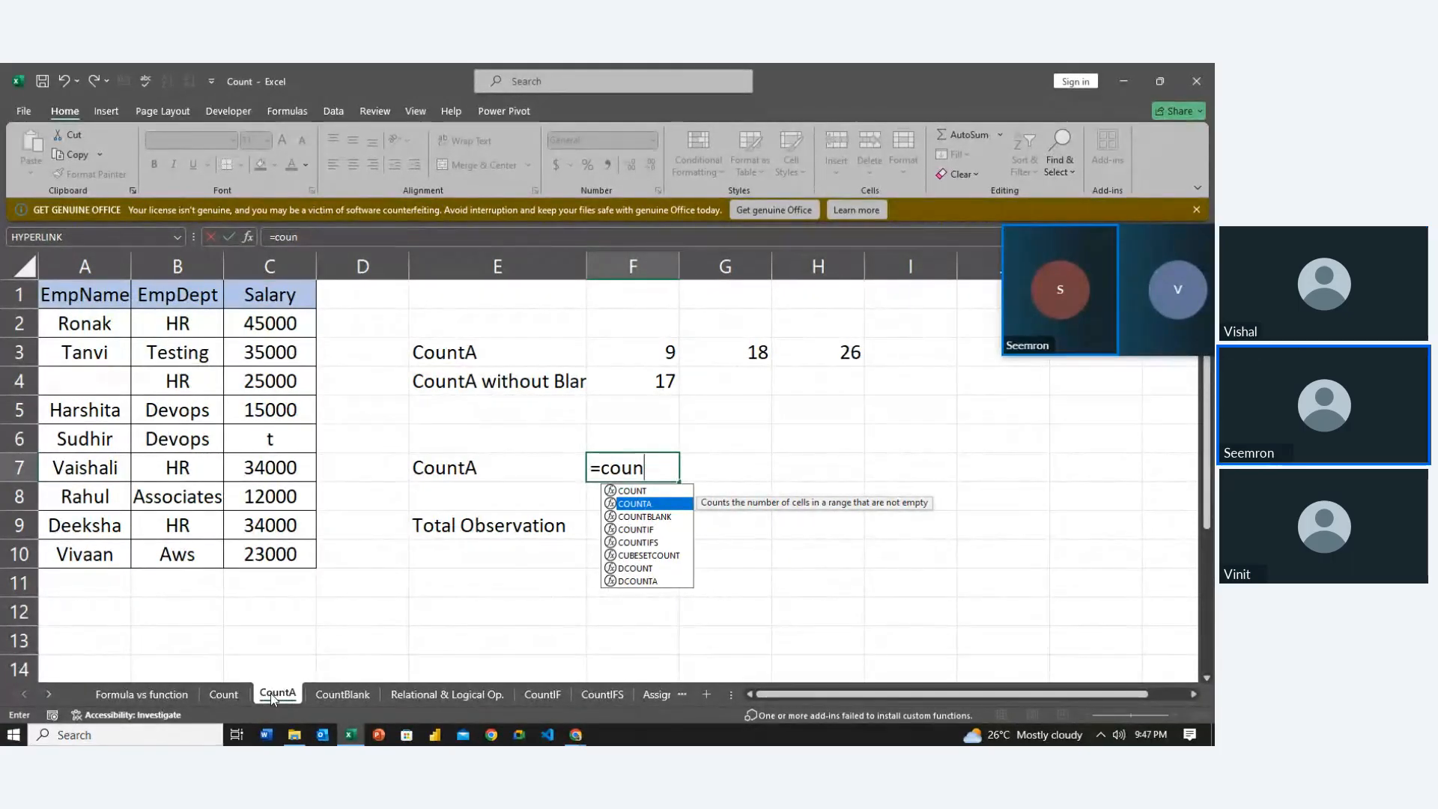
{"action": "key", "text": "Tab"}
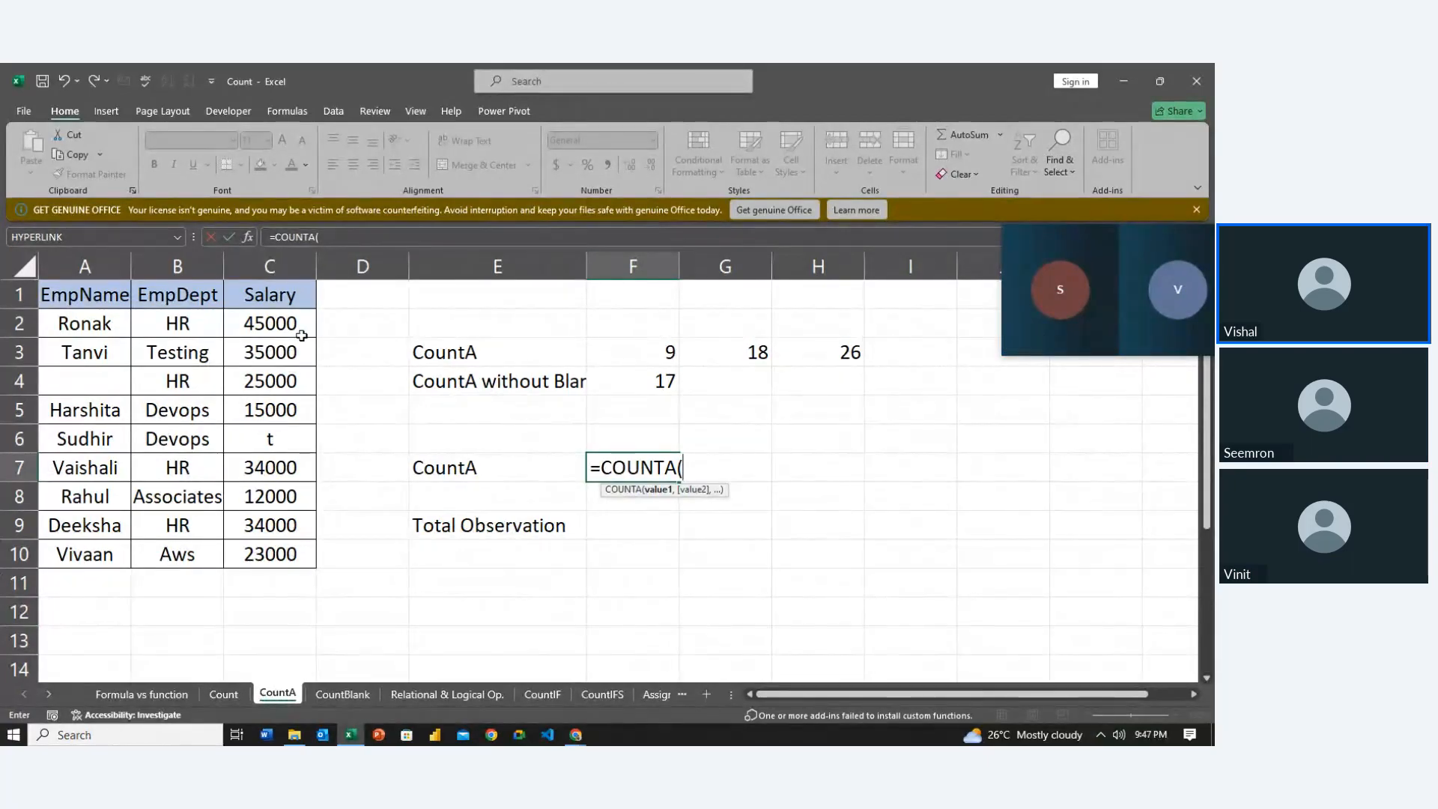
{"action": "left_click_drag", "start_coordinate": [304, 323], "coordinate": [292, 544]}
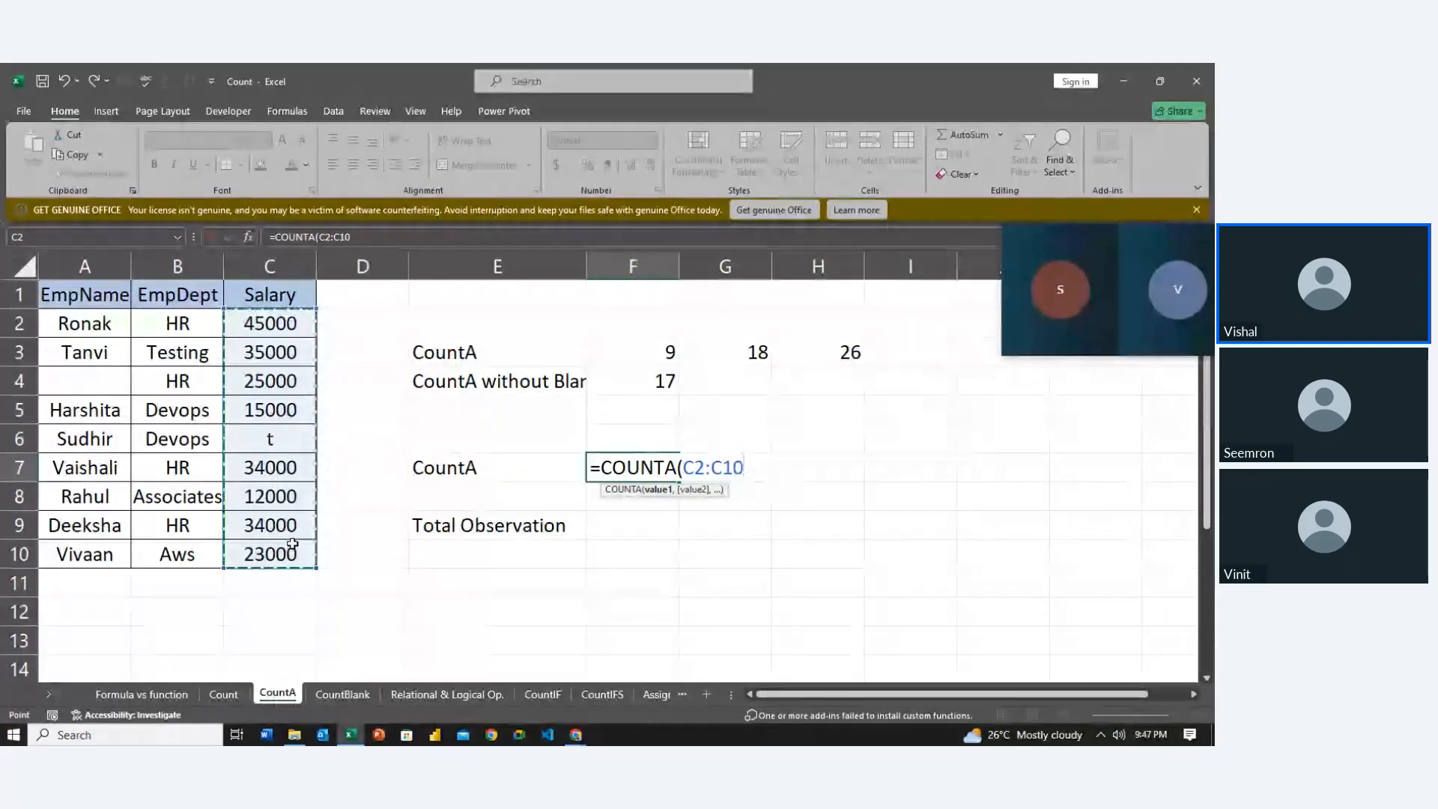
{"action": "key", "text": "Return"}
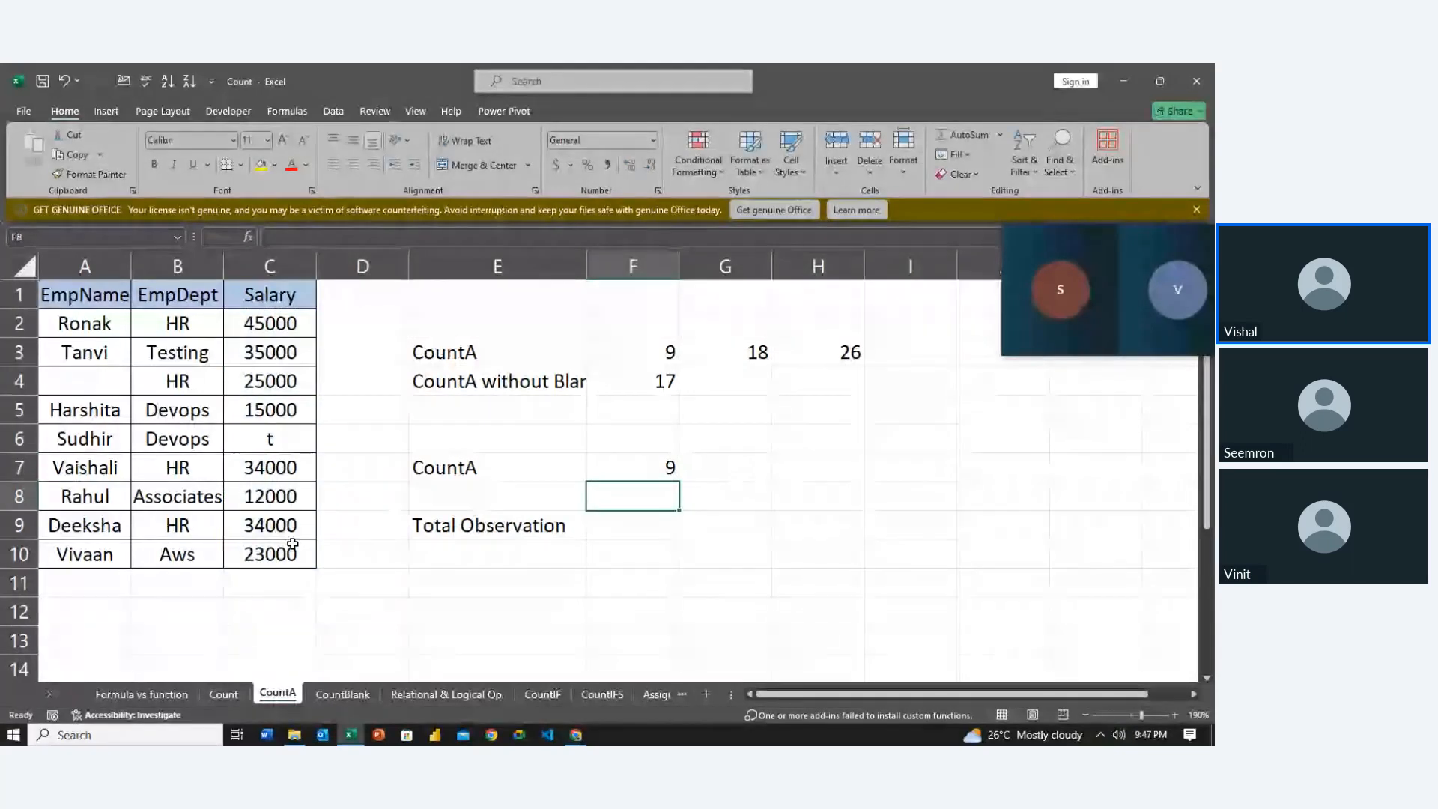
Enter =COUNTA(A2:A10) in G7 to count employee names, giving 8 because of one blank name
{"action": "key", "text": "Right"}
{"action": "key", "text": "Up"}
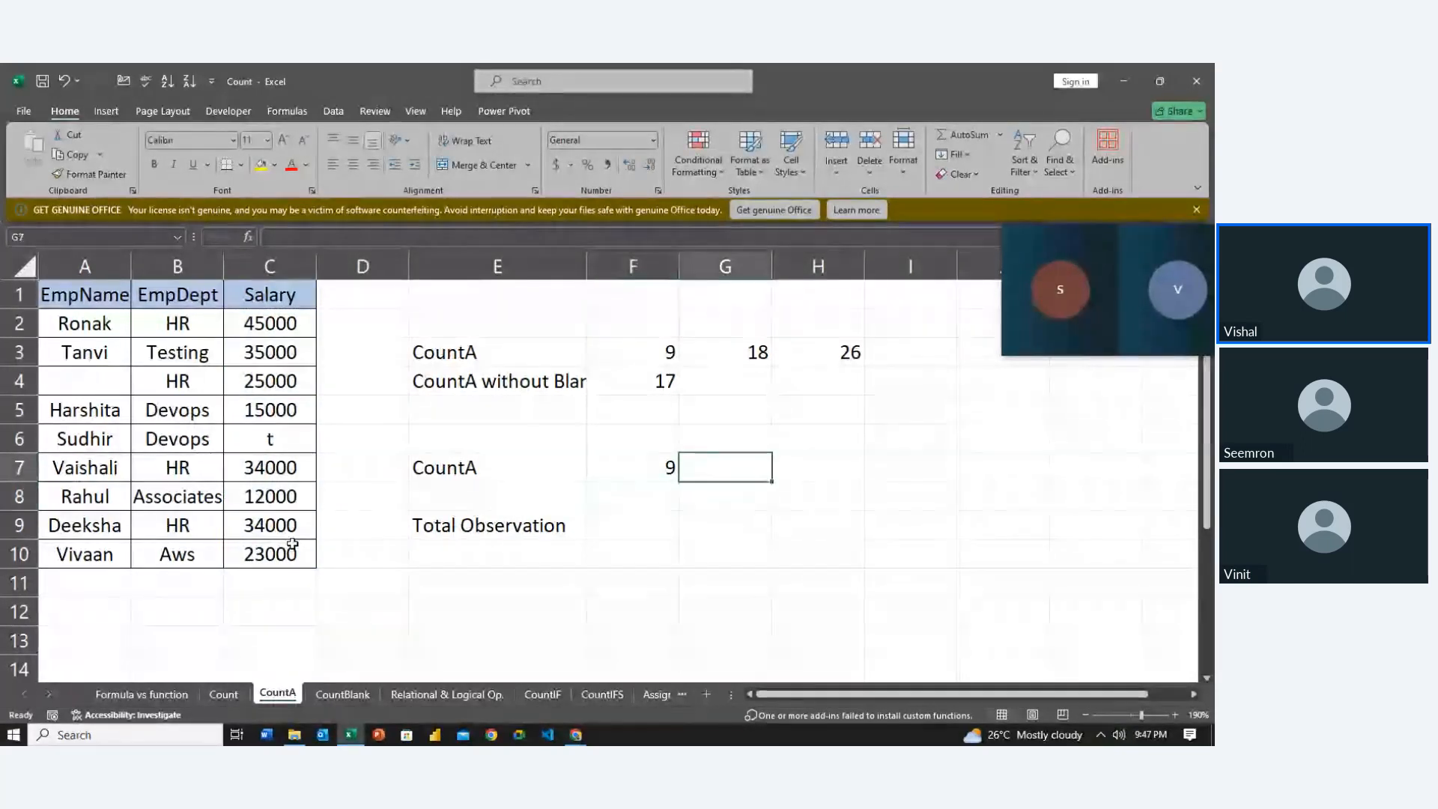
{"action": "type", "text": "=coun"}
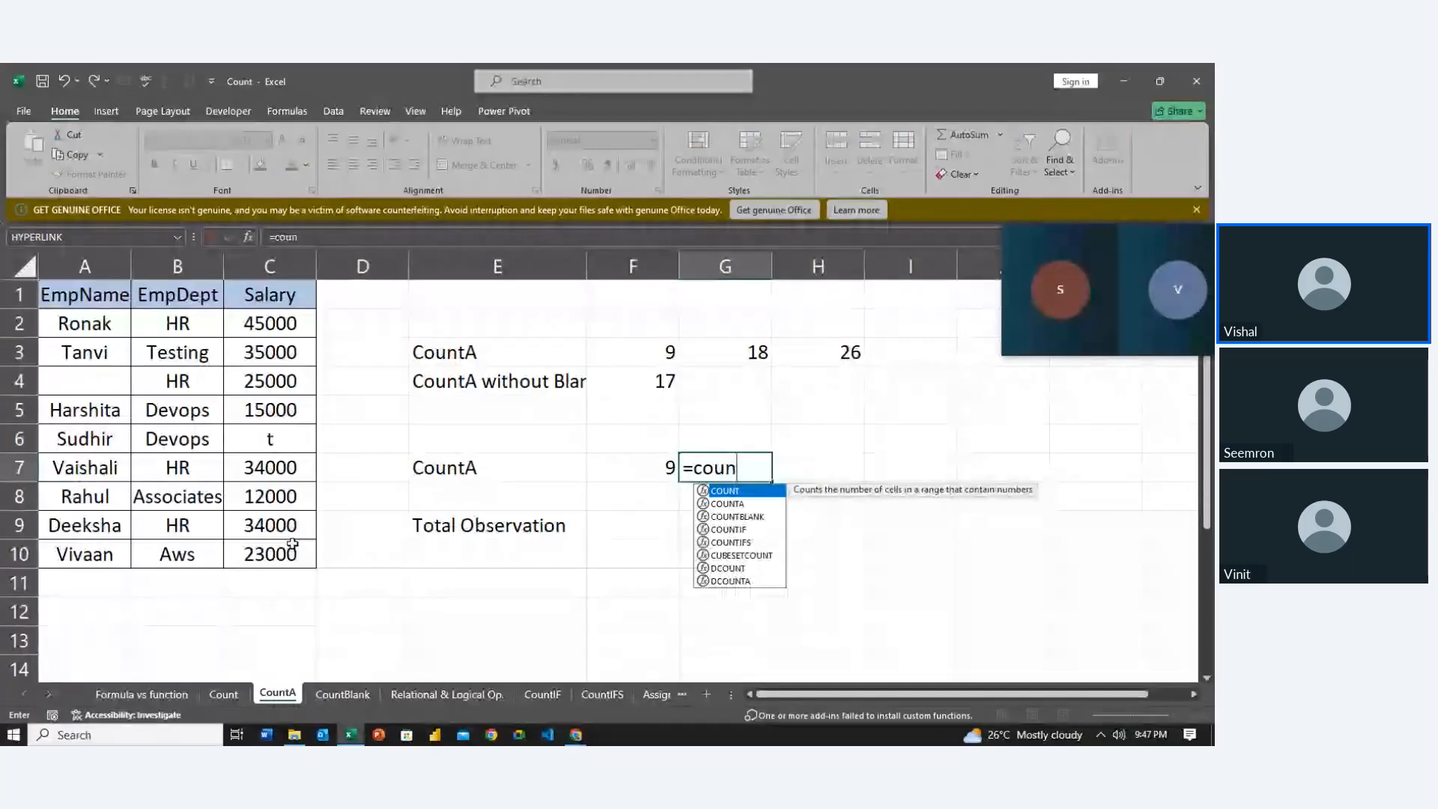
{"action": "key", "text": "Down"}
{"action": "key", "text": "Tab"}
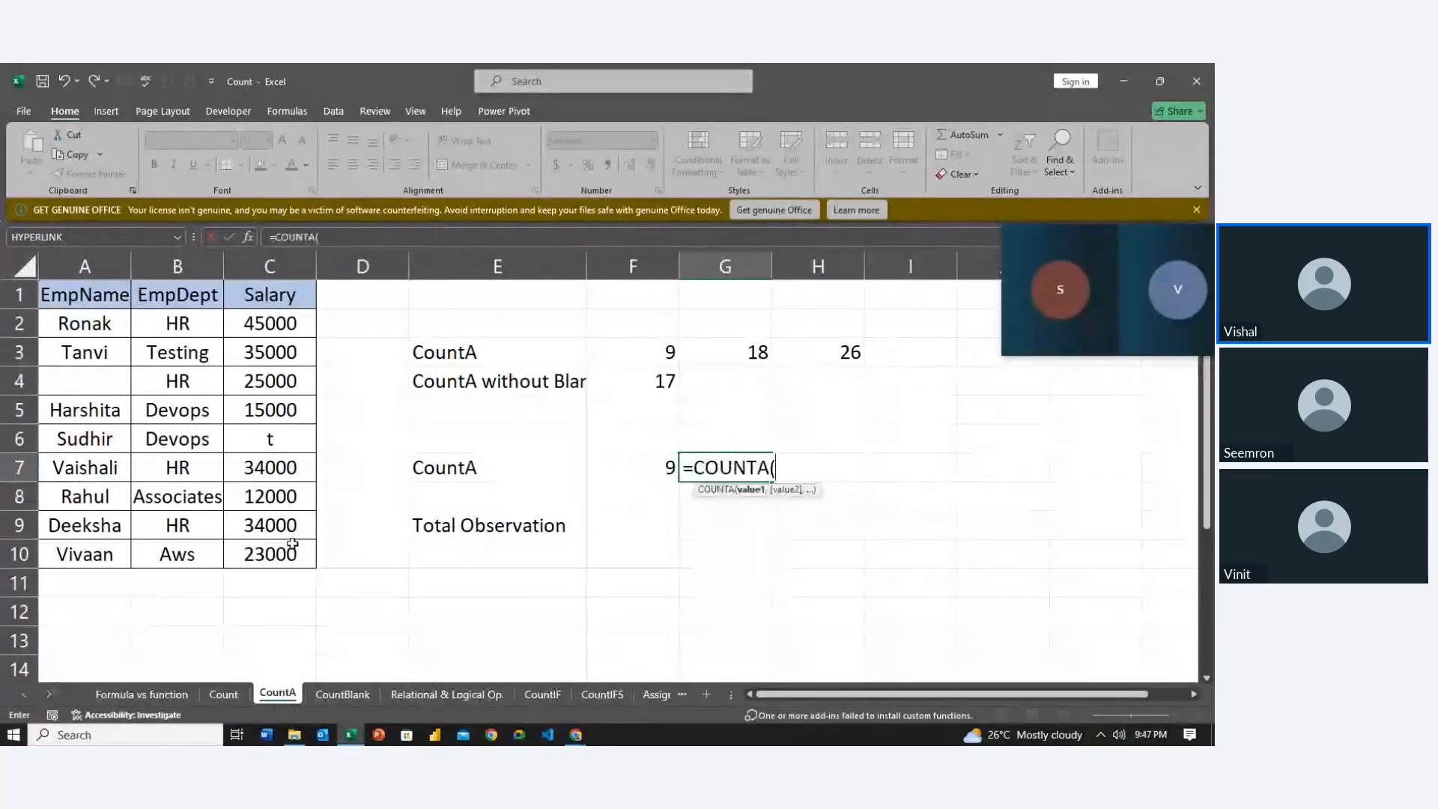
{"action": "left_click_drag", "start_coordinate": [94, 330], "coordinate": [90, 417]}
{"action": "key", "text": "ctrl+shift+Down"}
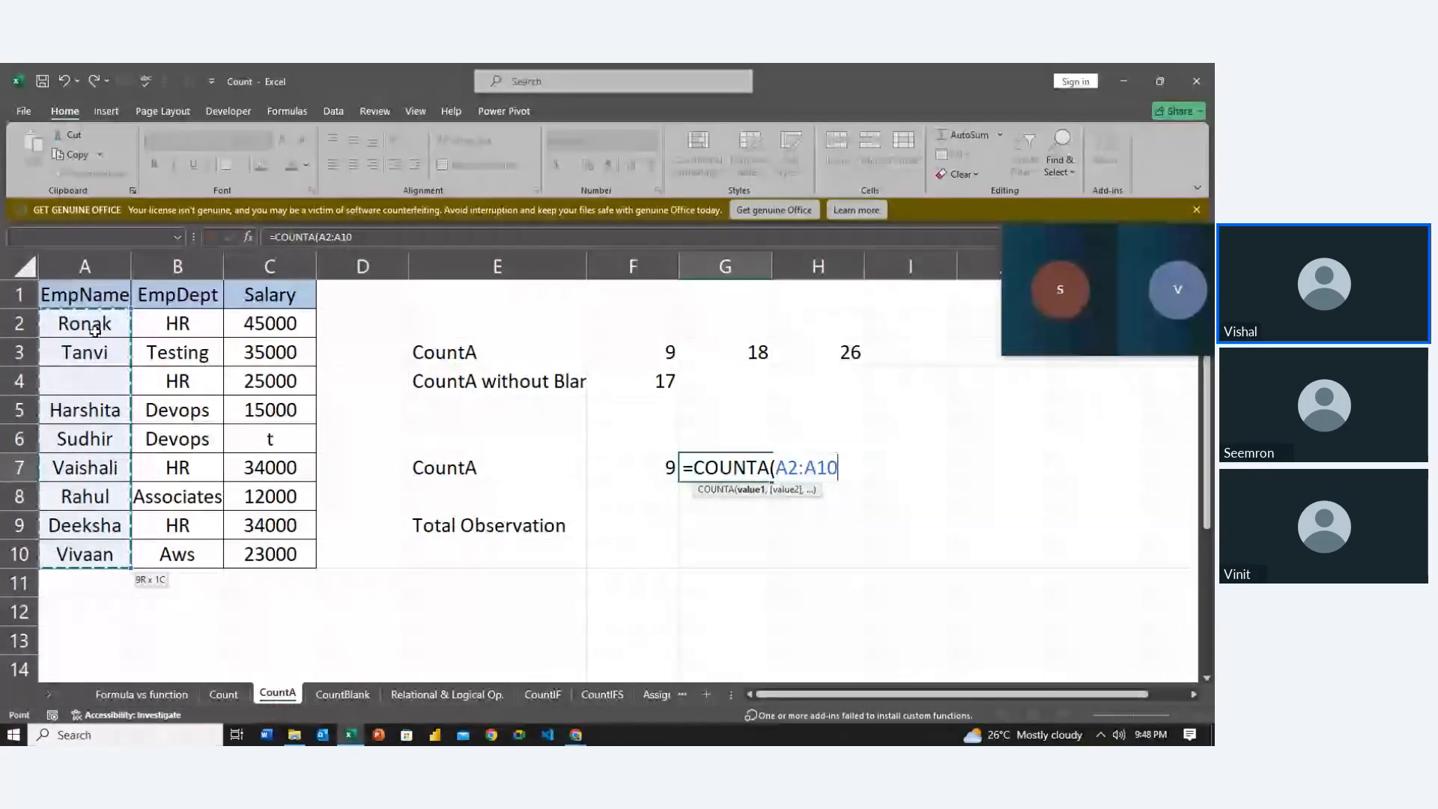
{"action": "key", "text": "Return"}
{"action": "key", "text": "Left"}
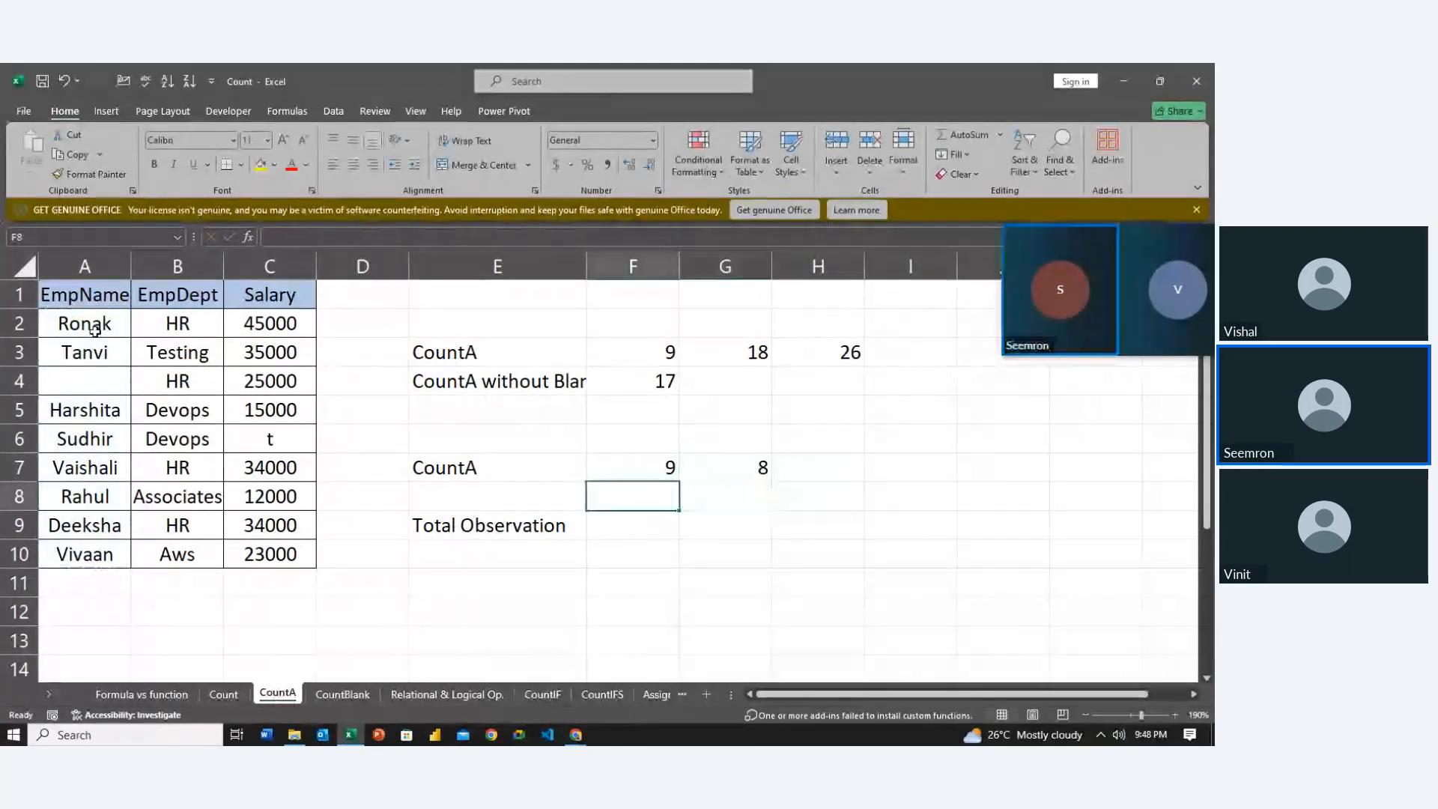
{"action": "key", "text": "Down"}
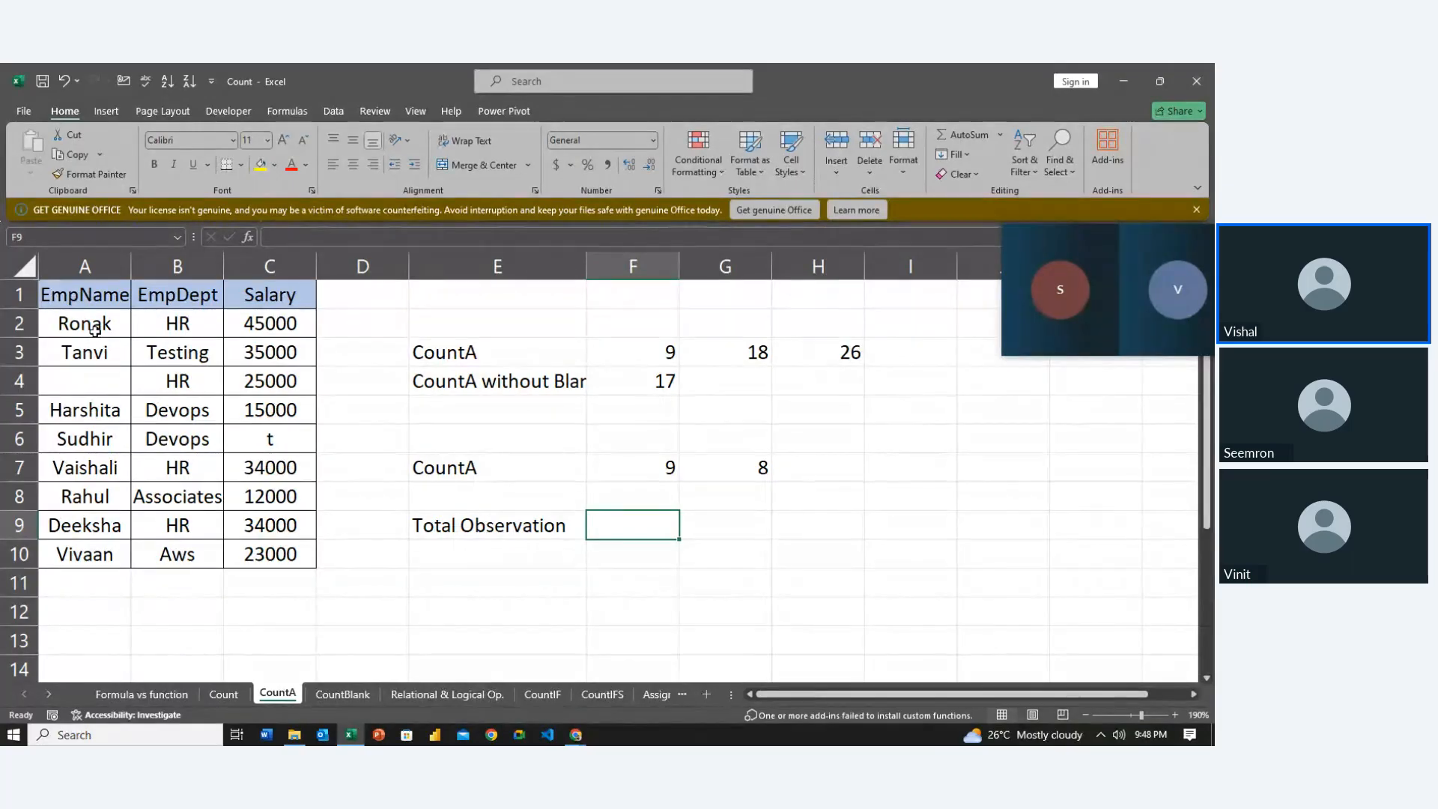
Start a COUNTA formula in F9, then delete it after a wrong cell reference
{"action": "left_click_drag", "start_coordinate": [93, 330], "coordinate": [271, 549]}
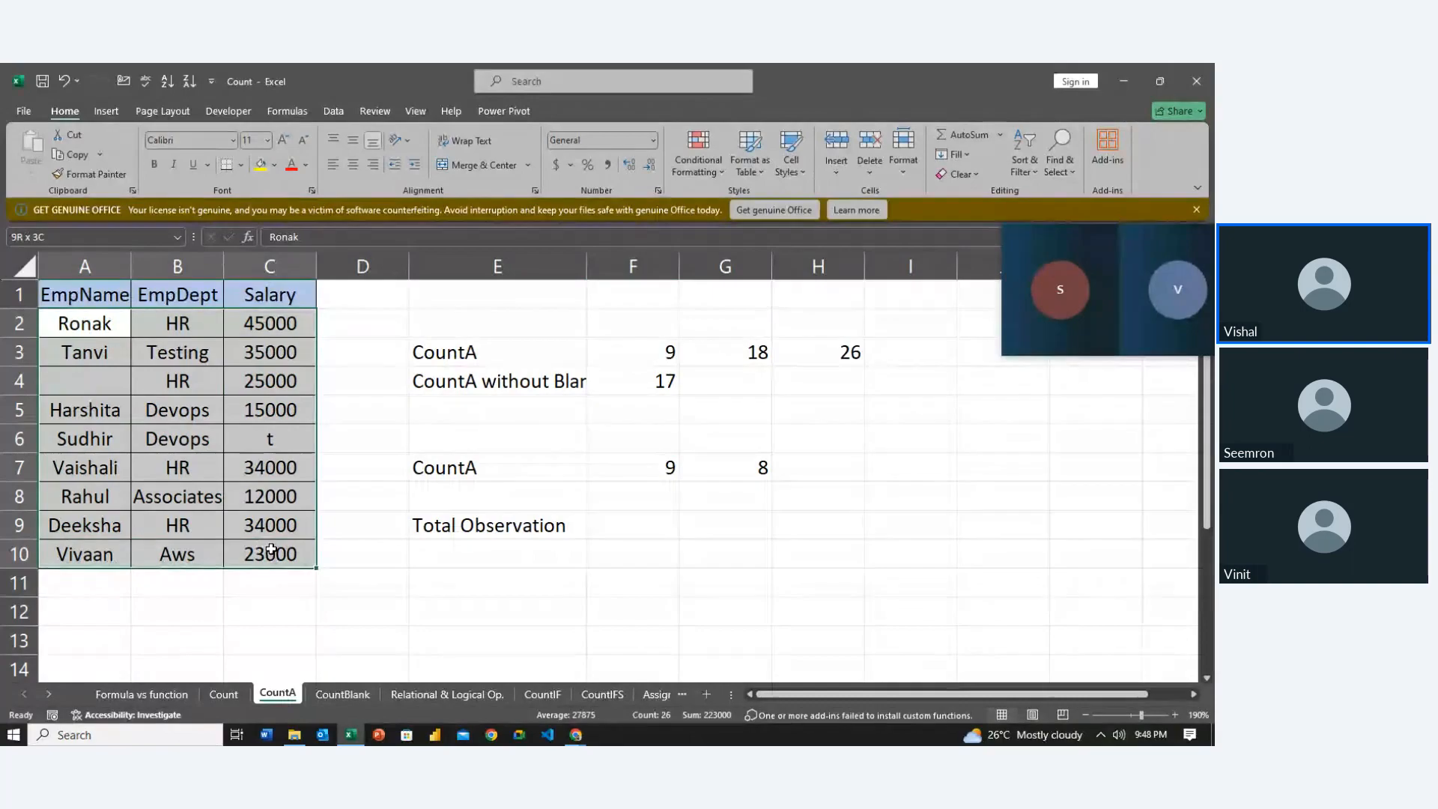
{"action": "left_click", "coordinate": [626, 525]}
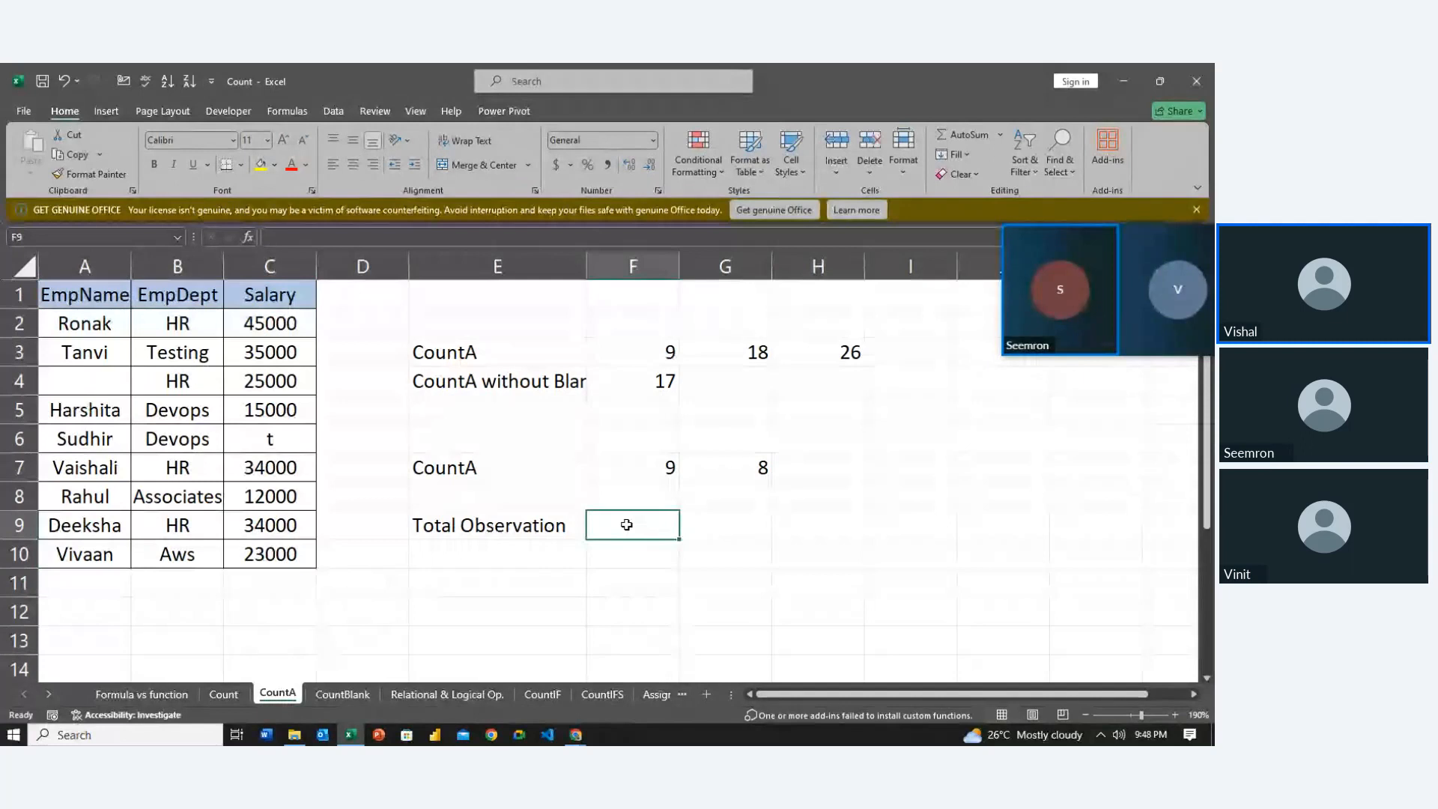
{"action": "type", "text": "=coun"}
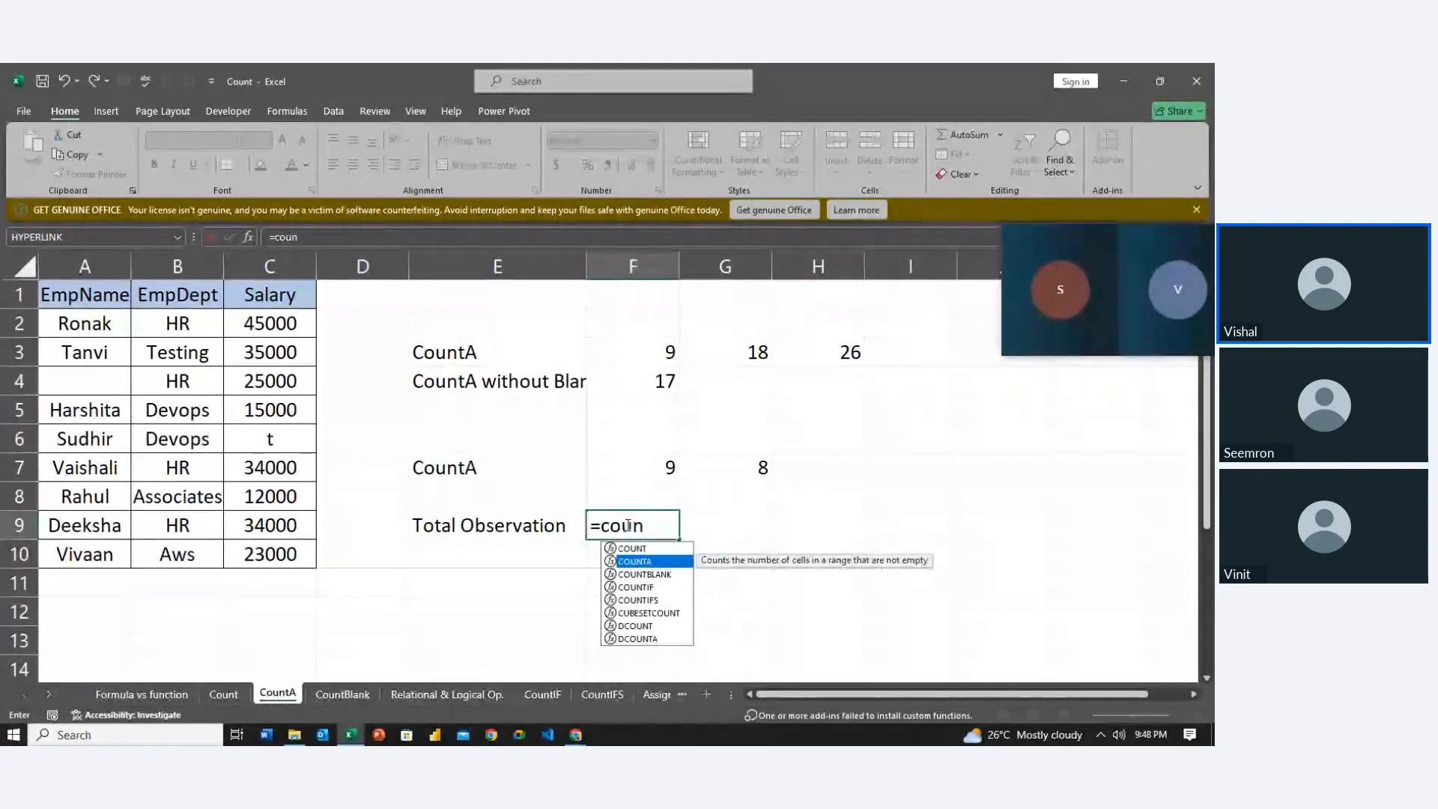
{"action": "key", "text": "Tab"}
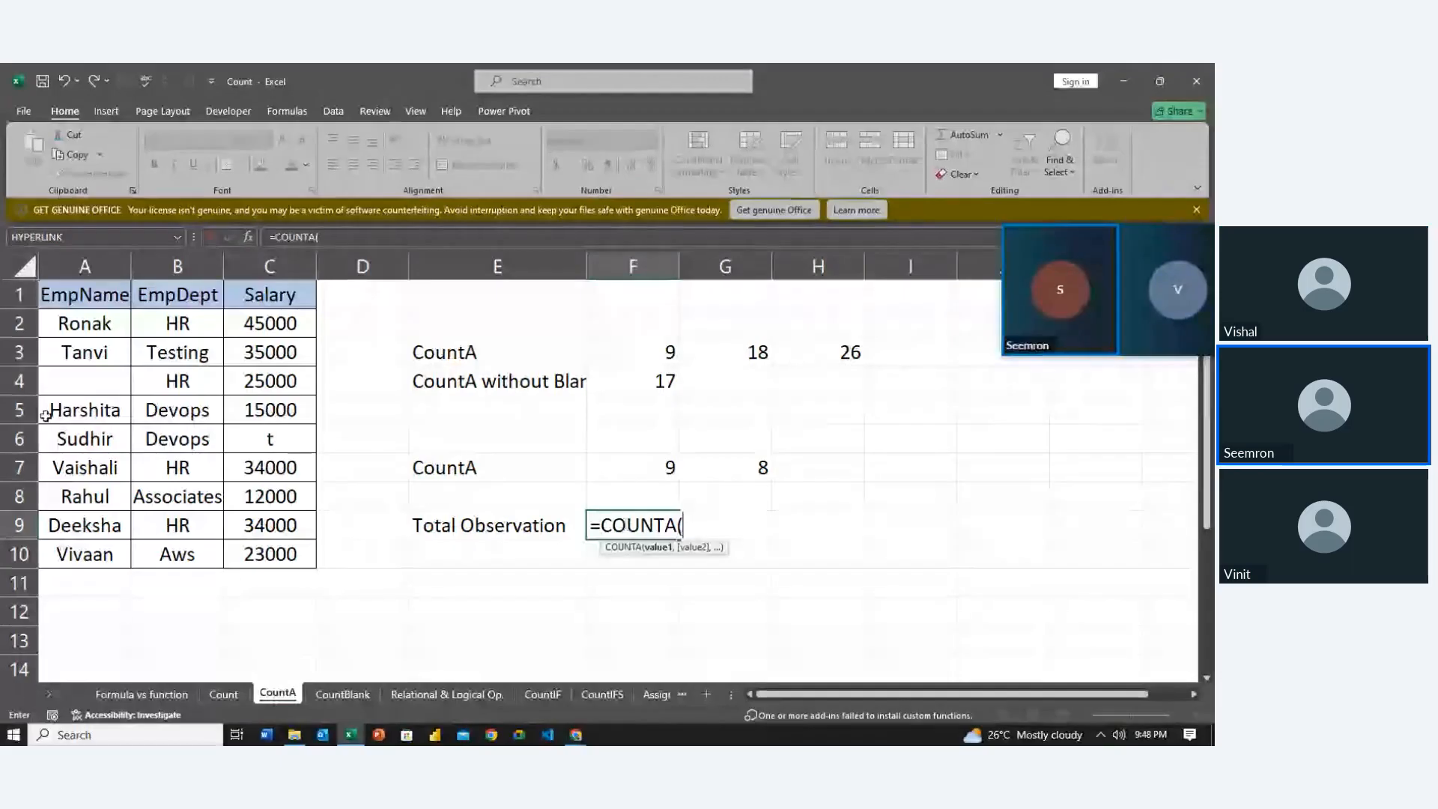
{"action": "left_click", "coordinate": [70, 341]}
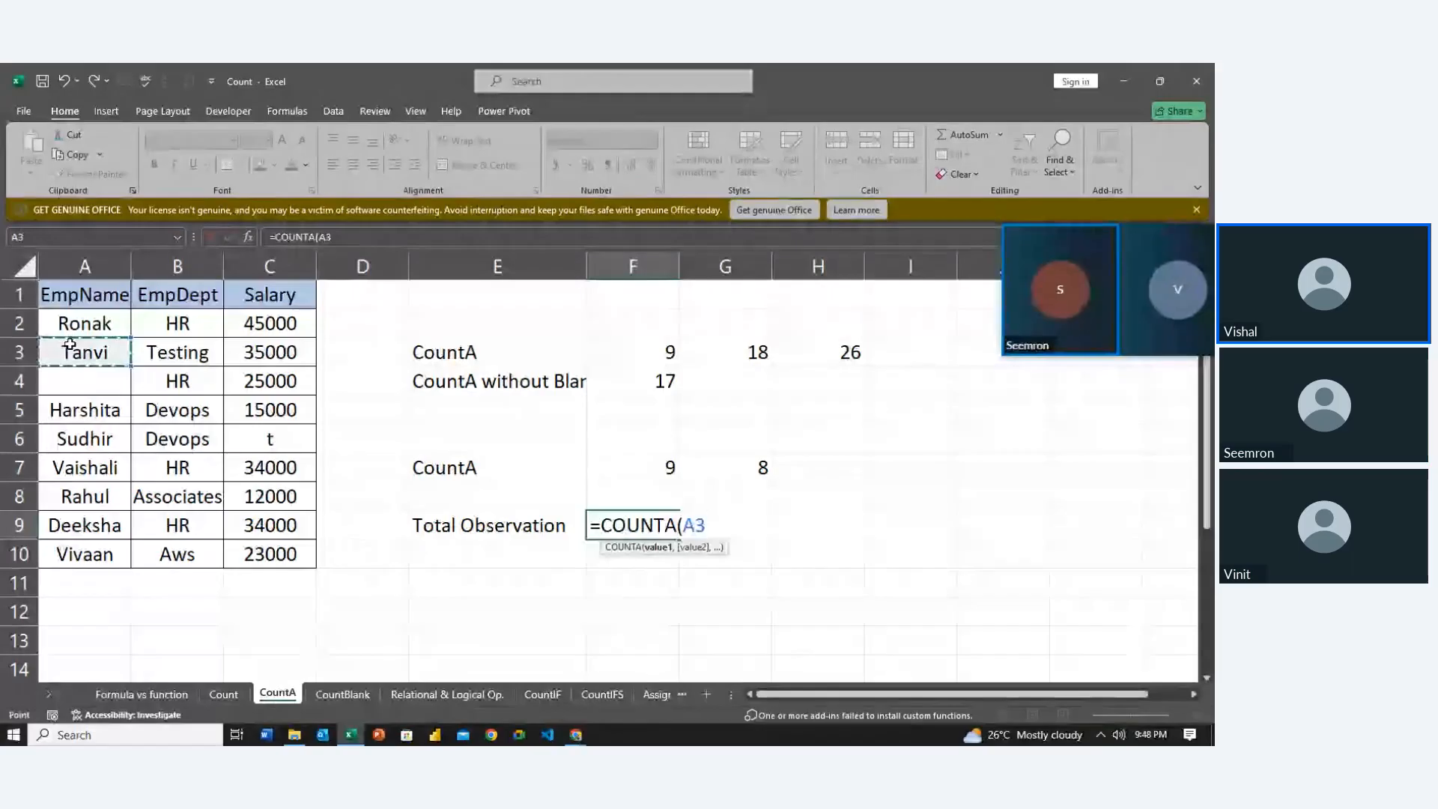
{"action": "key", "text": "ctrl+a"}
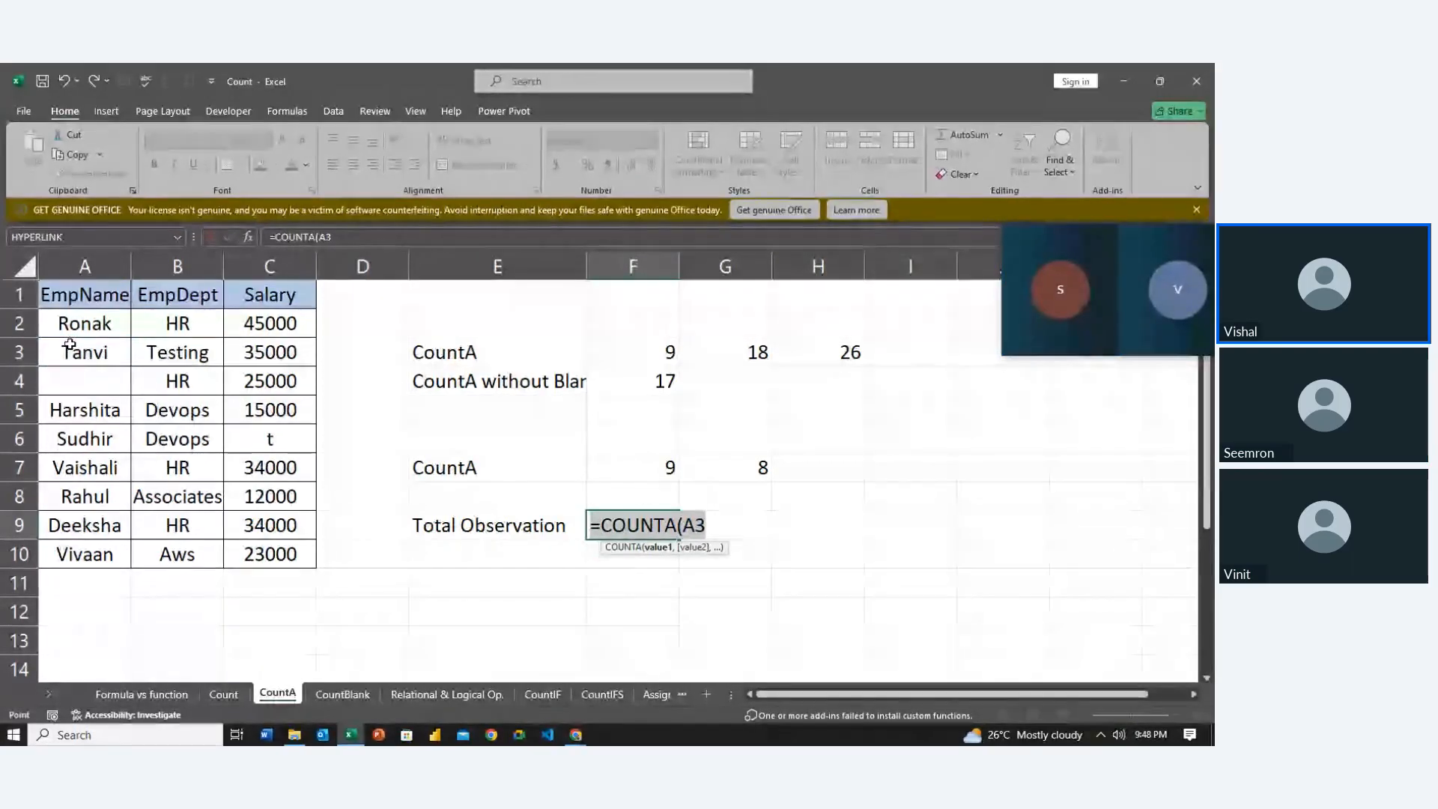
{"action": "key", "text": "BackSpace"}
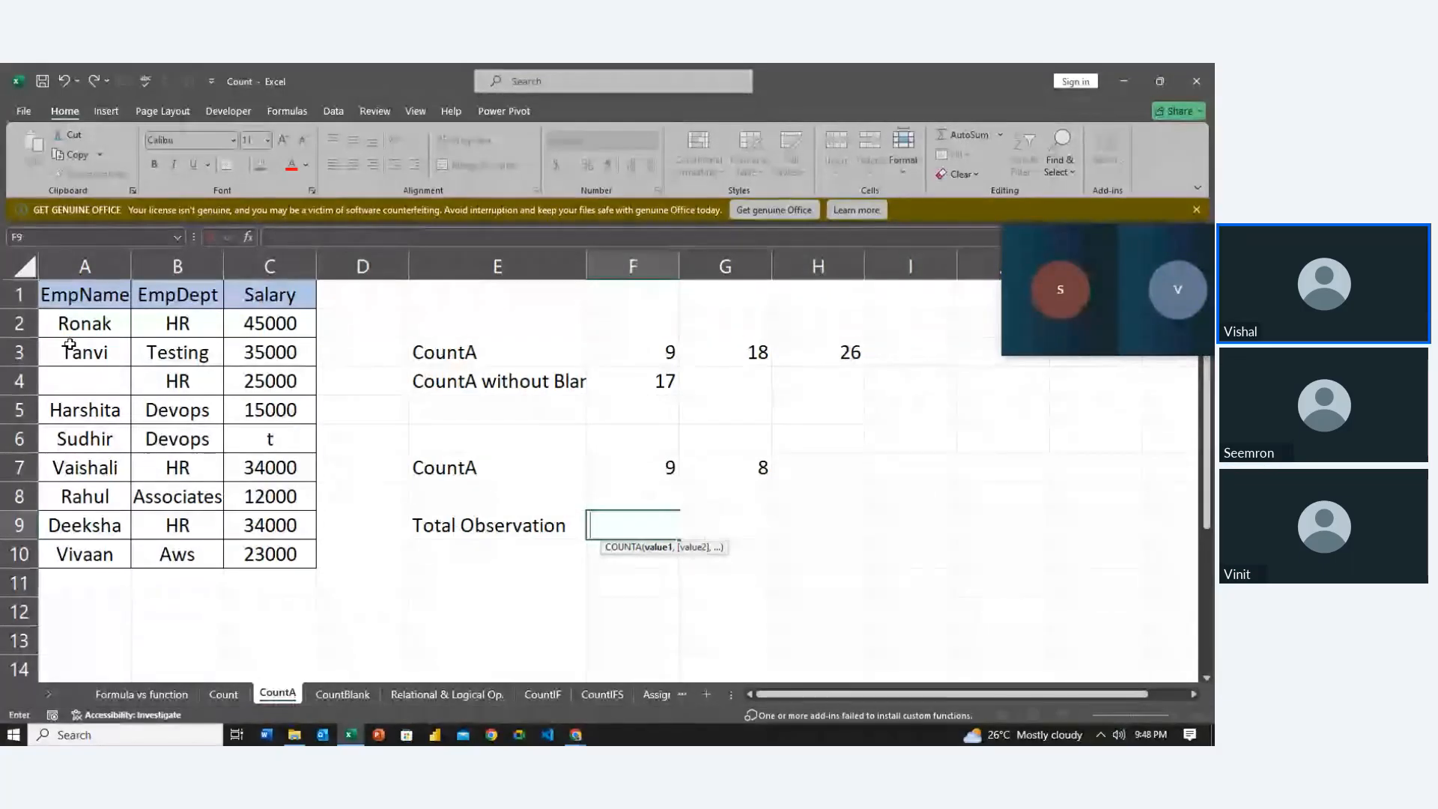
Enter =COUNTA(A2:C10) in F9 as the Total Observation, giving 26
{"action": "type", "text": "=co"}
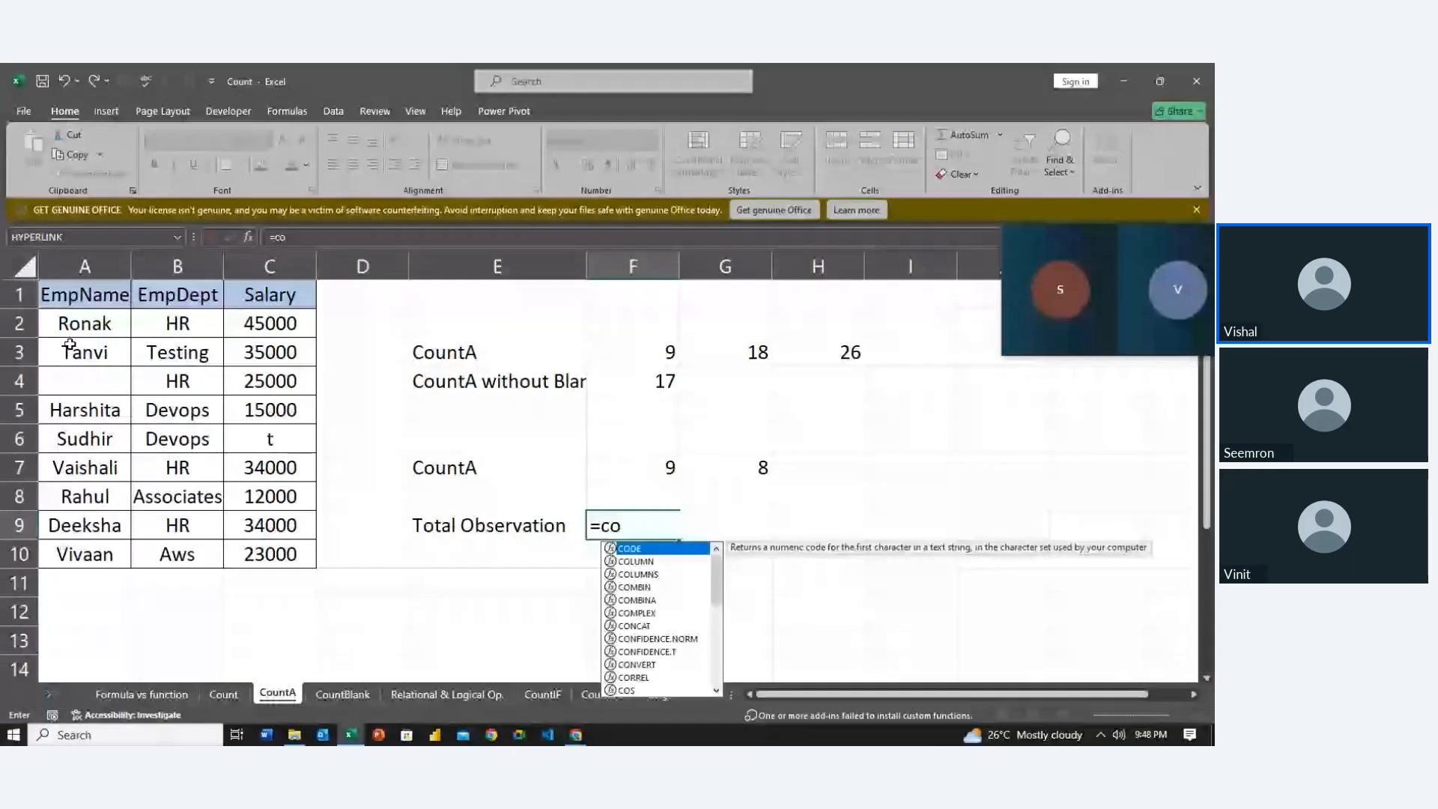
{"action": "type", "text": "un"}
{"action": "key", "text": "Tab"}
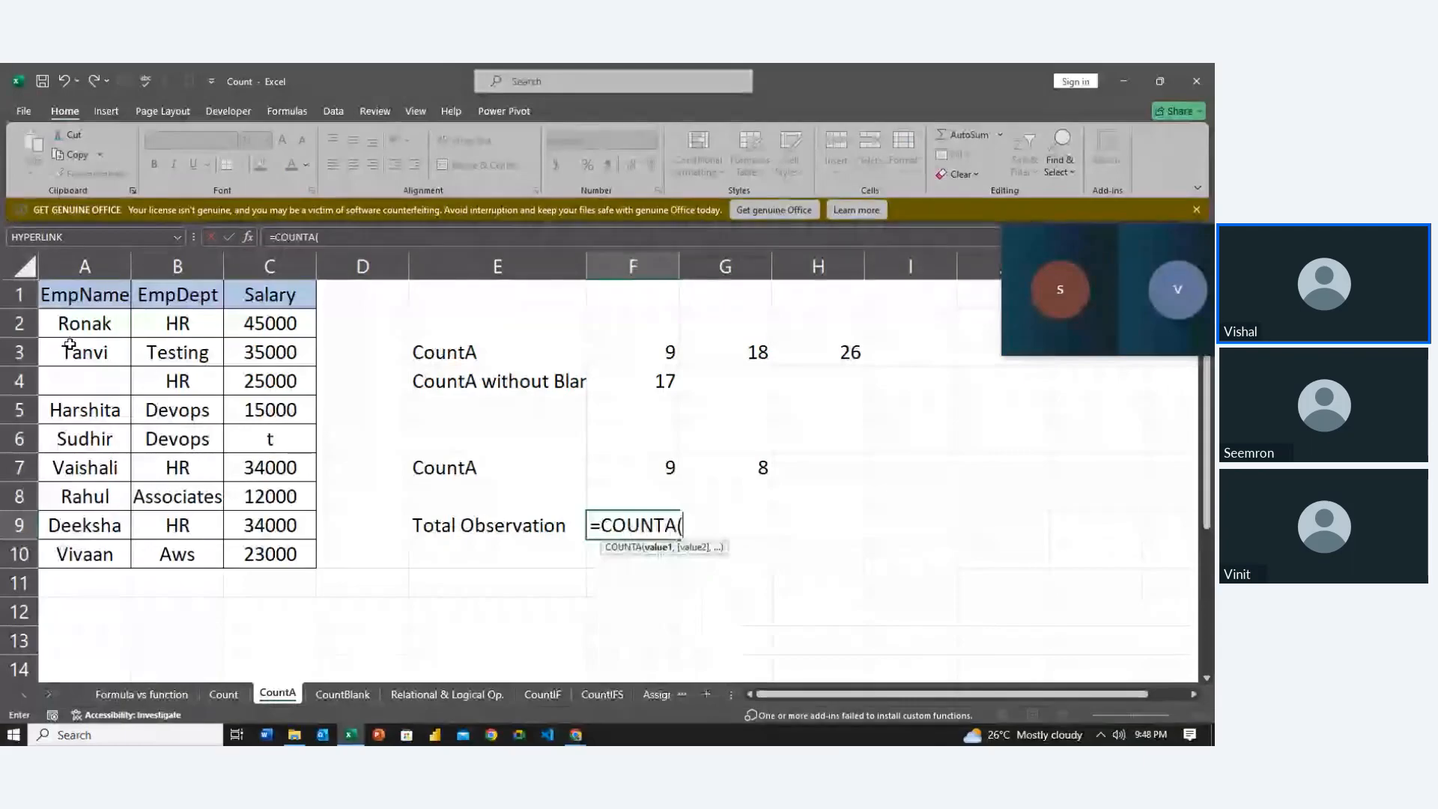
{"action": "left_click", "coordinate": [189, 476]}
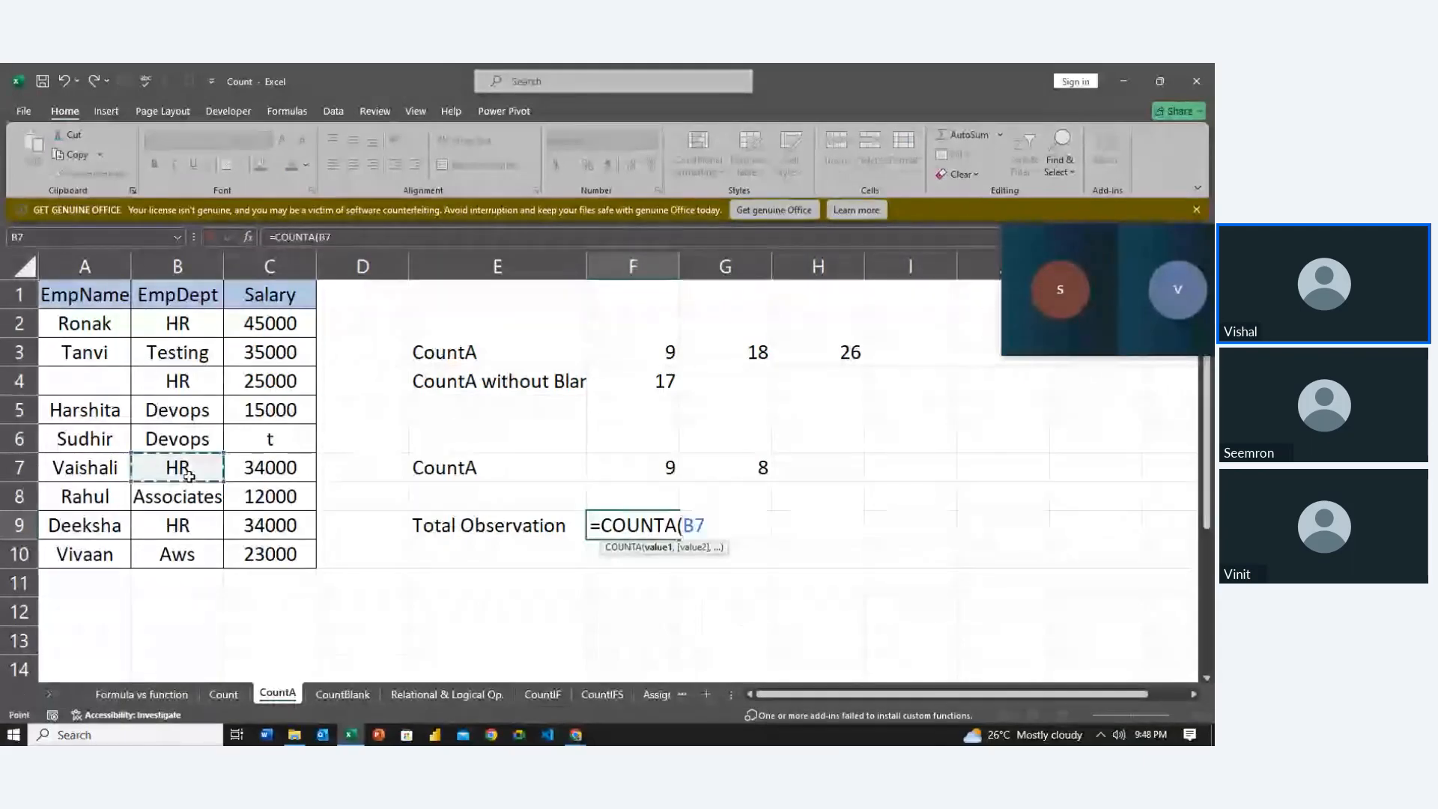
{"action": "key", "text": "Right"}
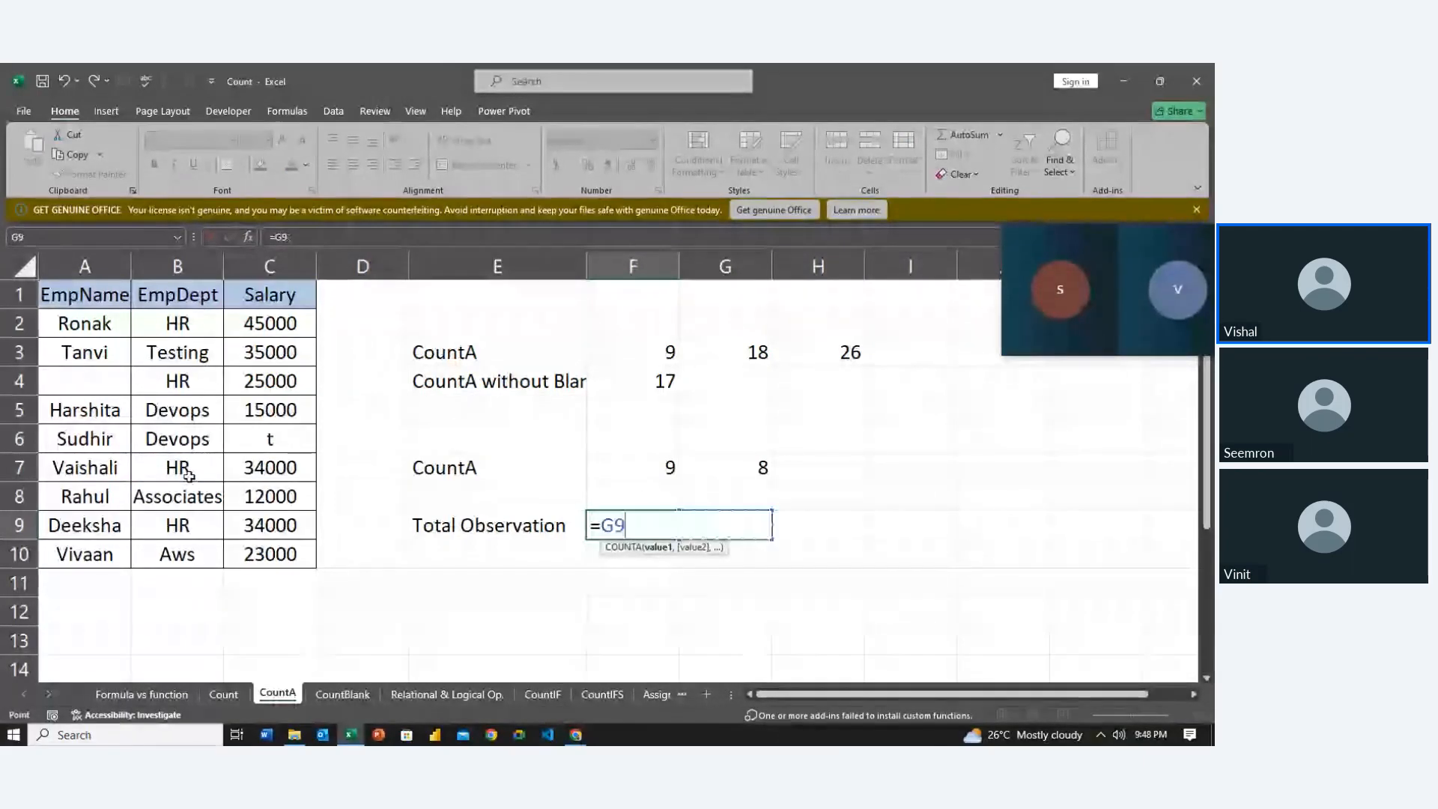
{"action": "key", "text": "BackSpace"}
{"action": "key", "text": "BackSpace"}
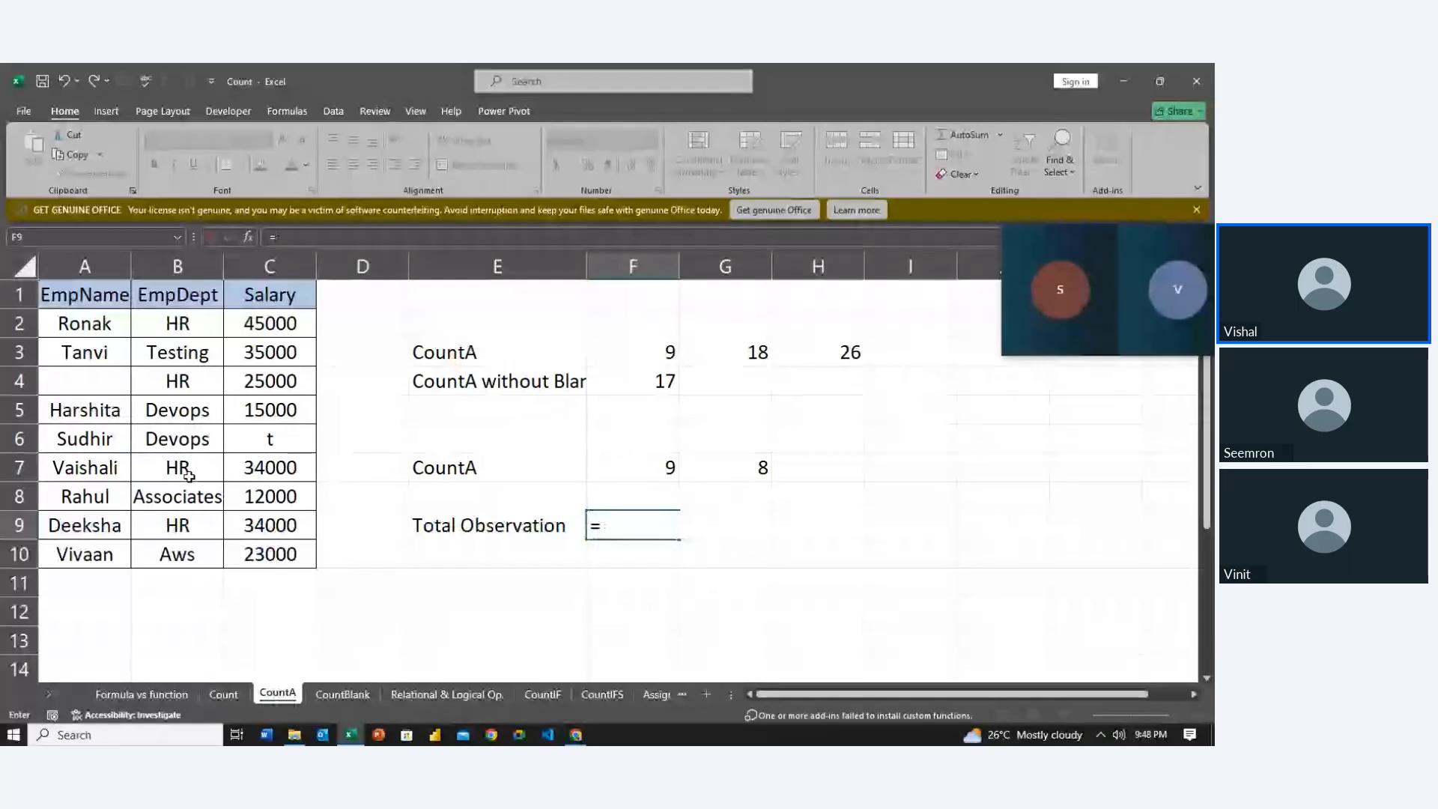
{"action": "type", "text": "coun"}
{"action": "key", "text": "Tab"}
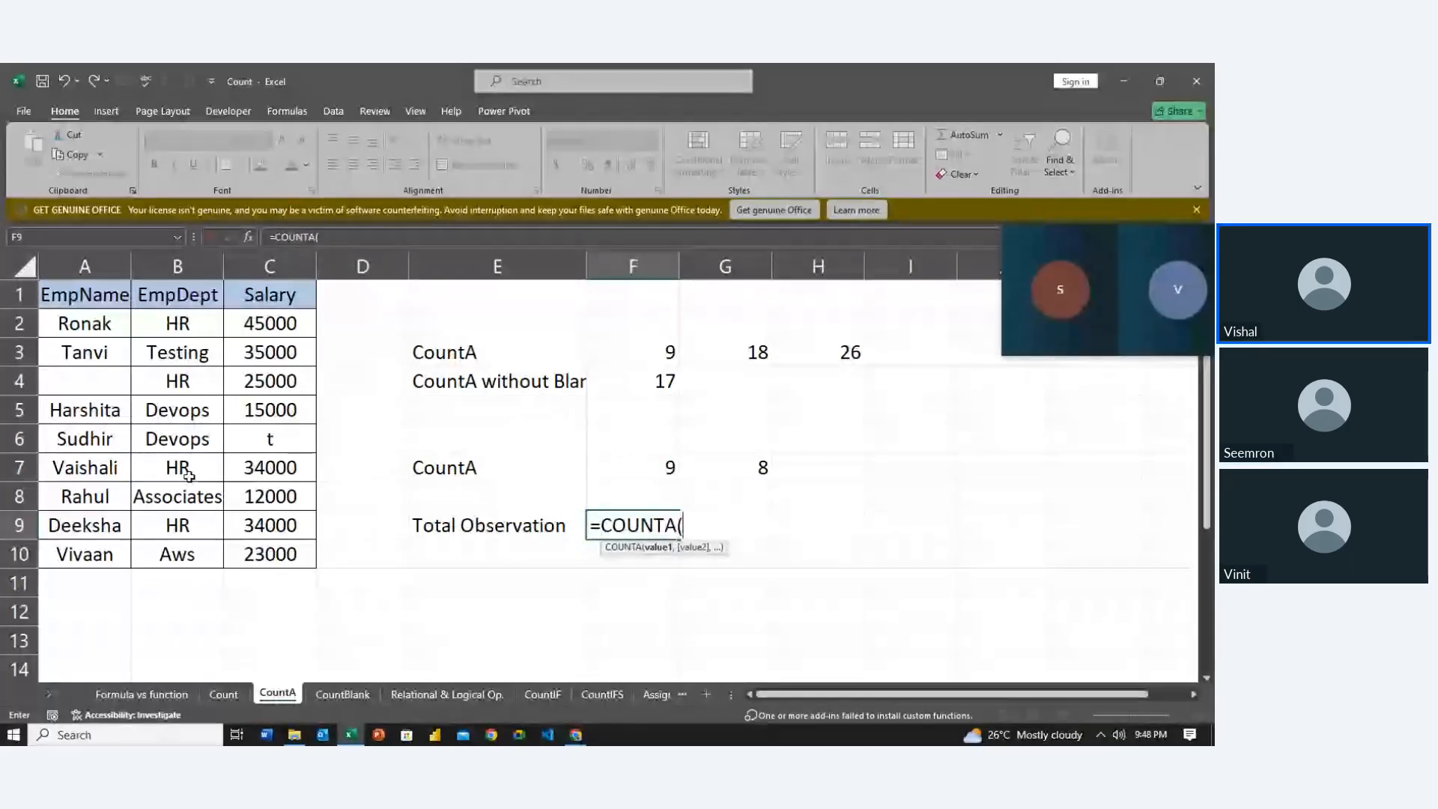
{"action": "left_click", "coordinate": [84, 326]}
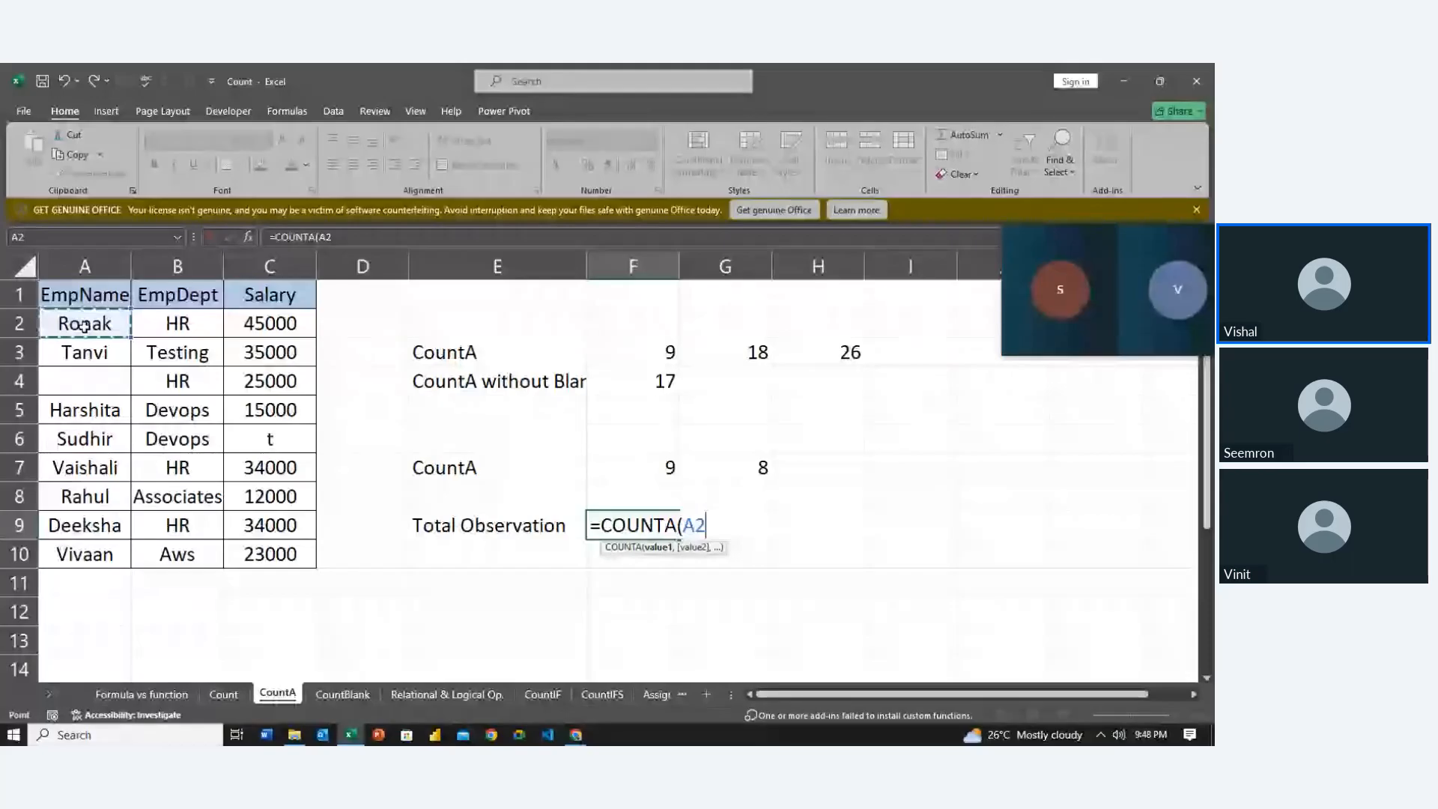
{"action": "key", "text": "ctrl+shift+Down"}
{"action": "key", "text": "ctrl+shift+Down"}
{"action": "key", "text": "ctrl+shift+Down"}
{"action": "key", "text": "ctrl+shift+Right"}
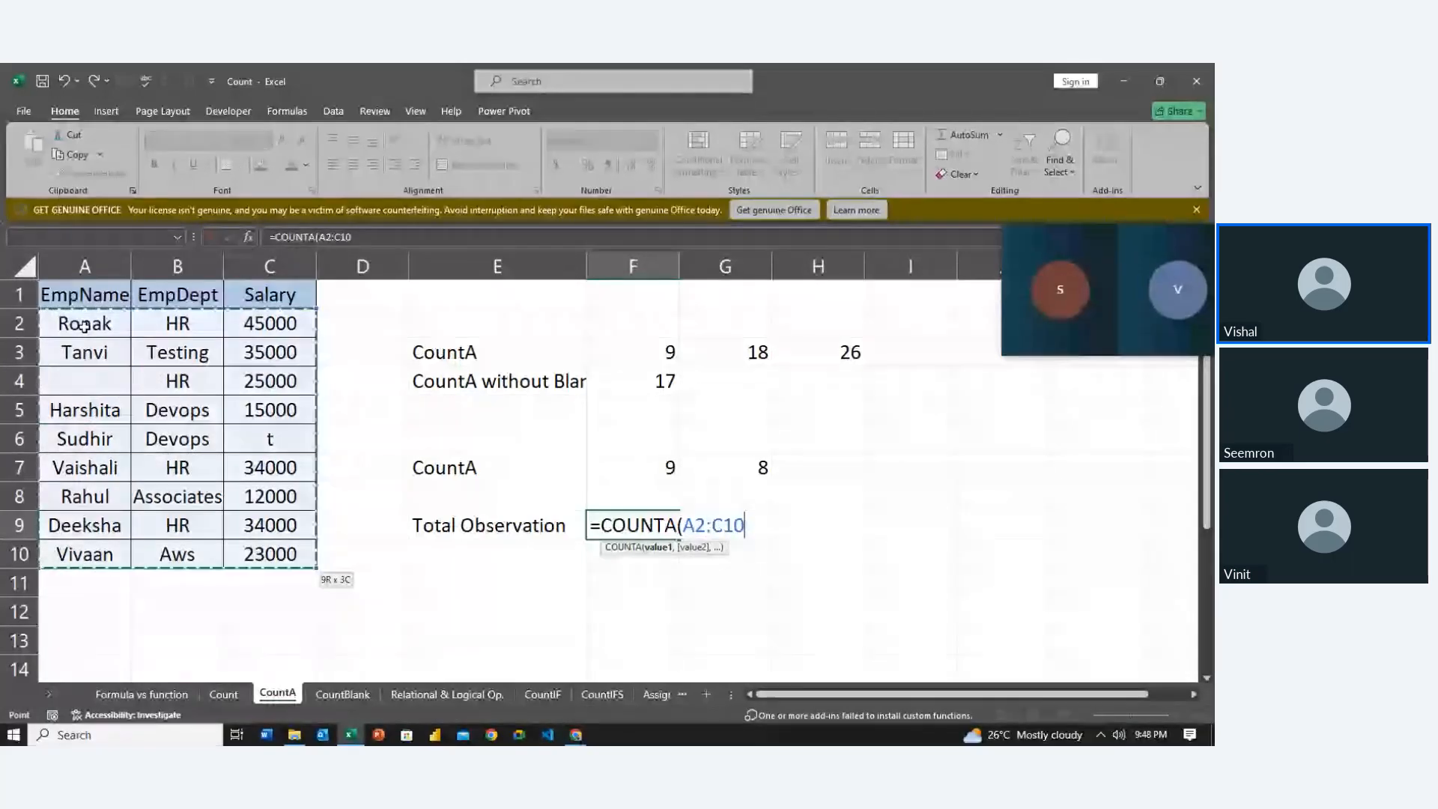
{"action": "key", "text": "Return"}
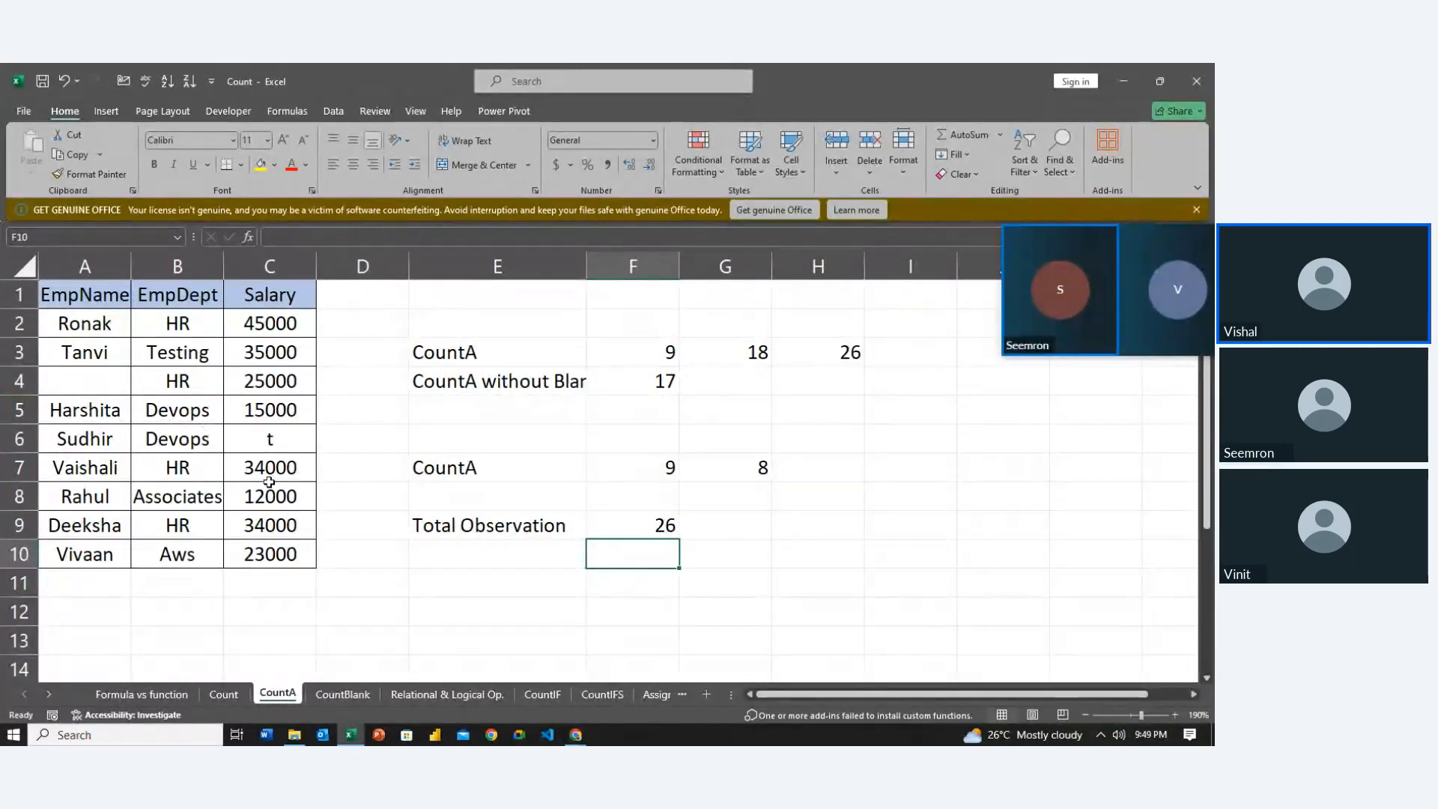
{"action": "left_click", "coordinate": [448, 586]}
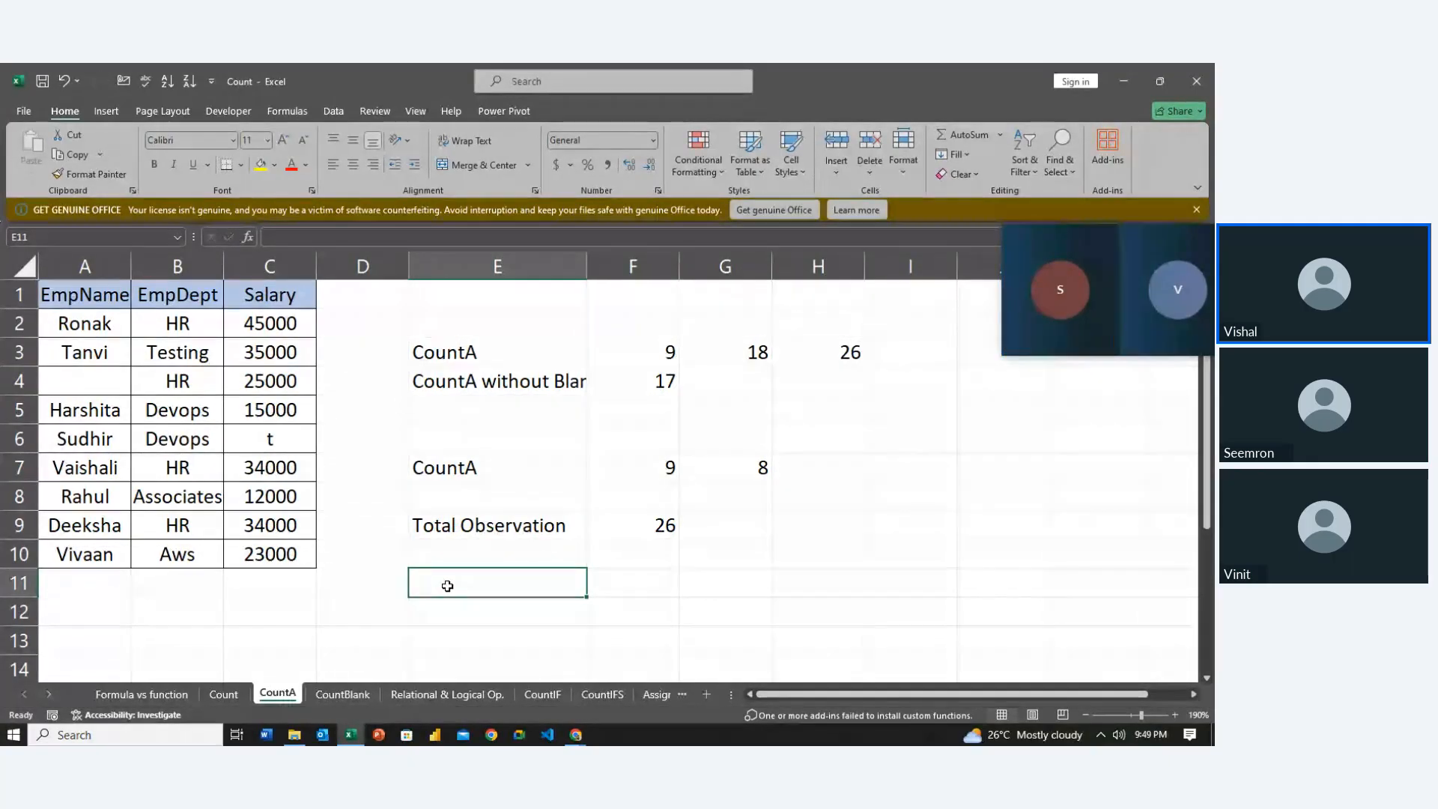
On the CountBlank sheet, delete the old blank-count results in G10:H11
{"action": "left_click", "coordinate": [360, 696]}
{"action": "left_click", "coordinate": [573, 644]}
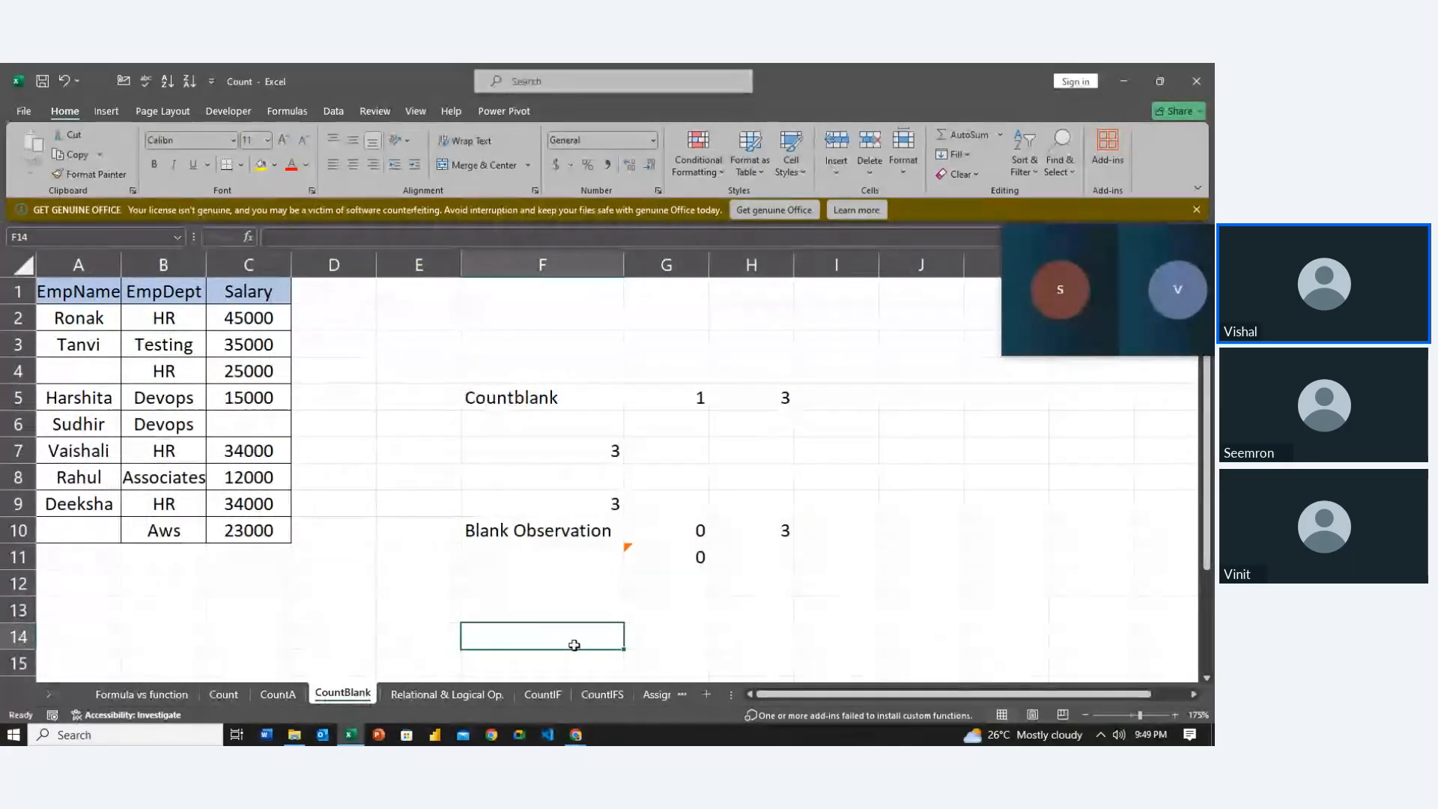
{"action": "key", "text": "Right"}
{"action": "key", "text": "Up"}
{"action": "key", "text": "Up"}
{"action": "key", "text": "Up"}
{"action": "key", "text": "Up"}
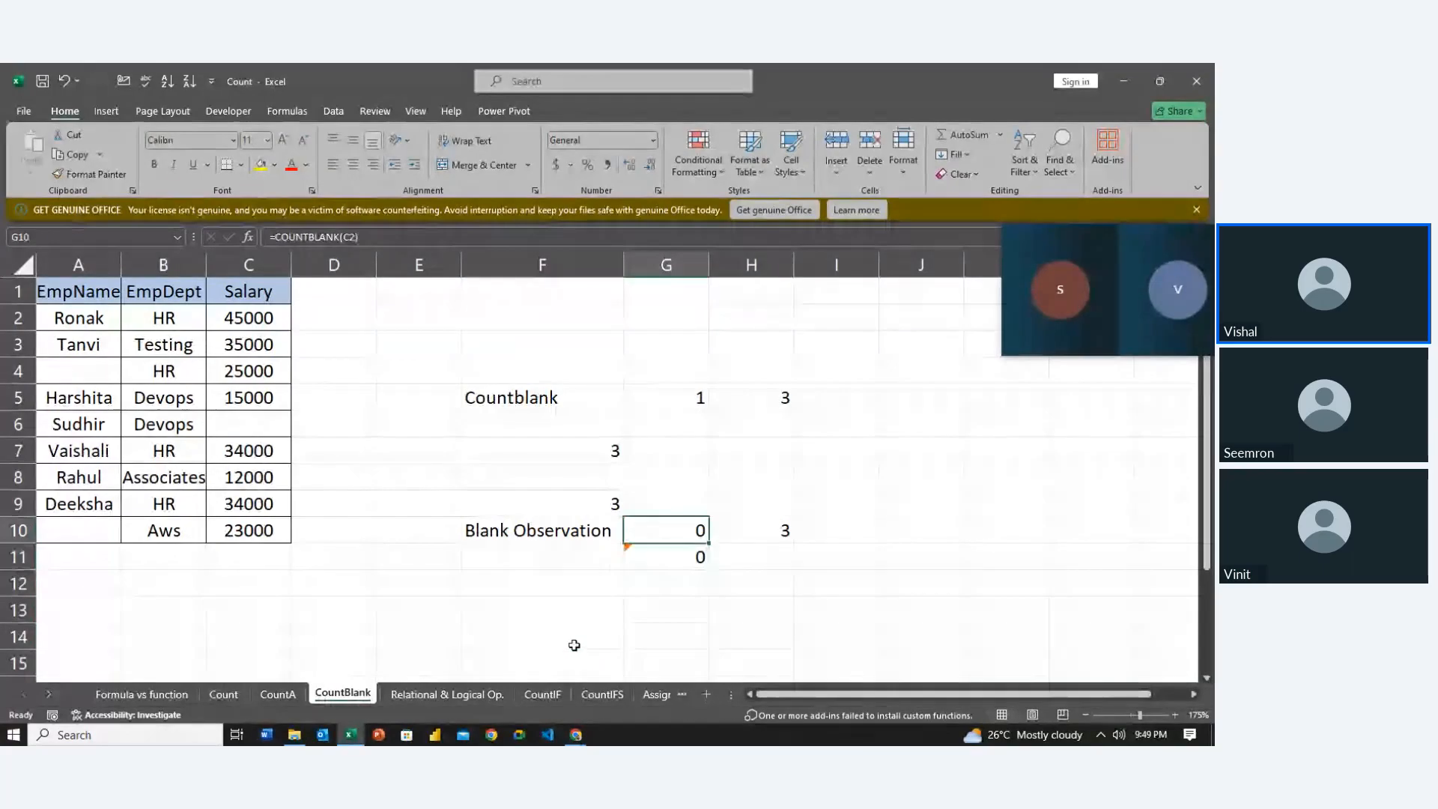
{"action": "key", "text": "shift+Down"}
{"action": "key", "text": "shift+Right"}
{"action": "key", "text": "BackSpace"}
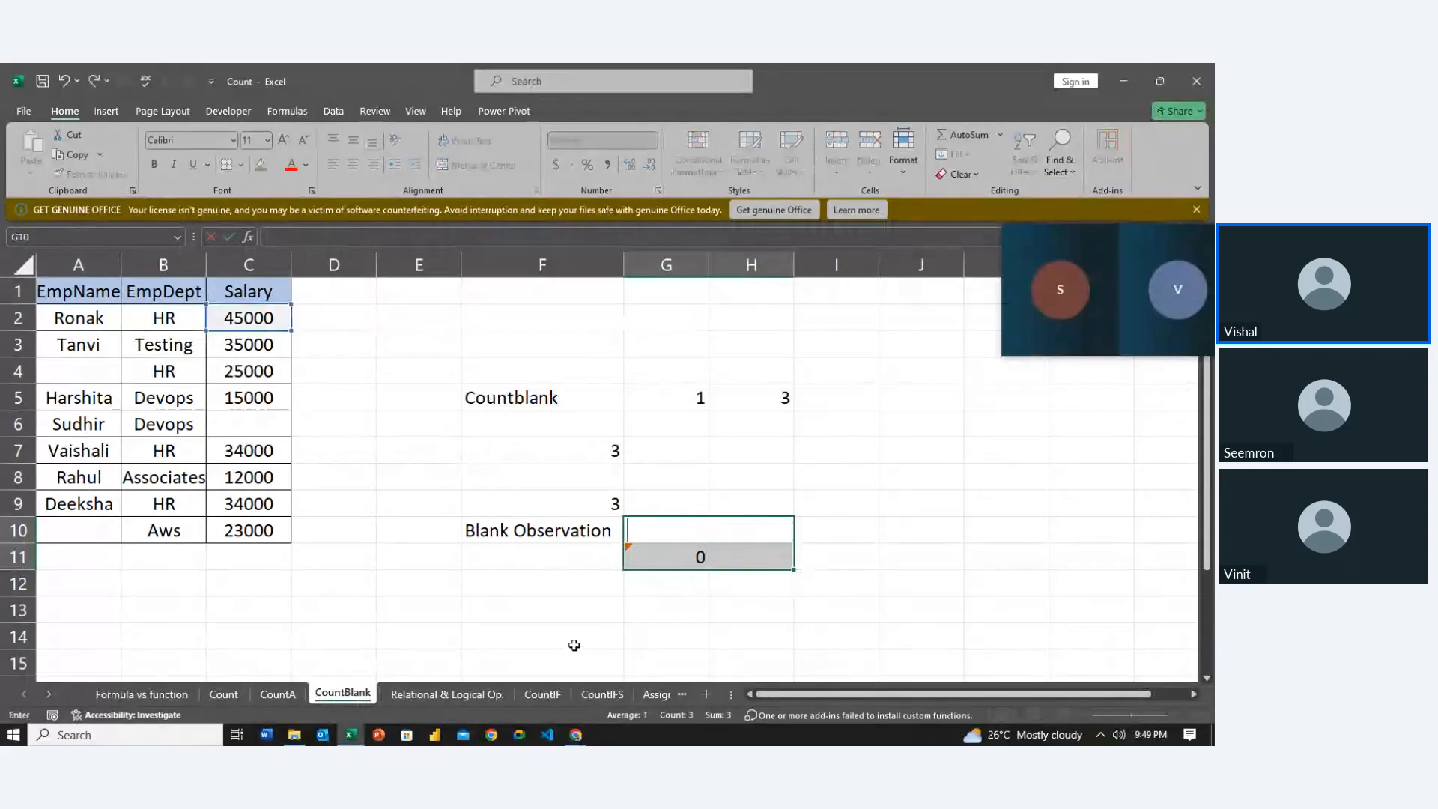
{"action": "key", "text": "Return"}
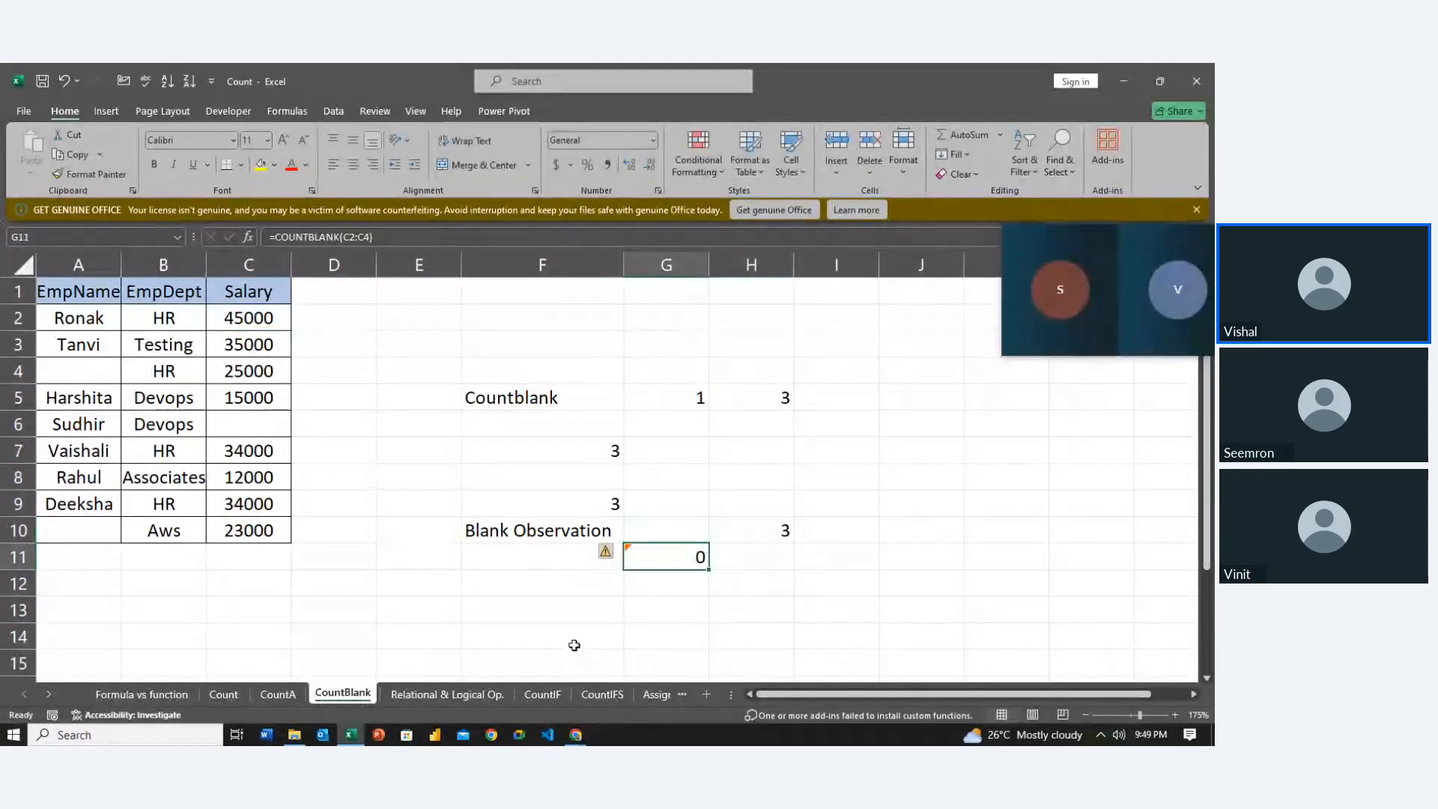
{"action": "key", "text": "shift+Up"}
{"action": "key", "text": "shift+Right"}
{"action": "key", "text": "Delete"}
{"action": "key", "text": "Left"}
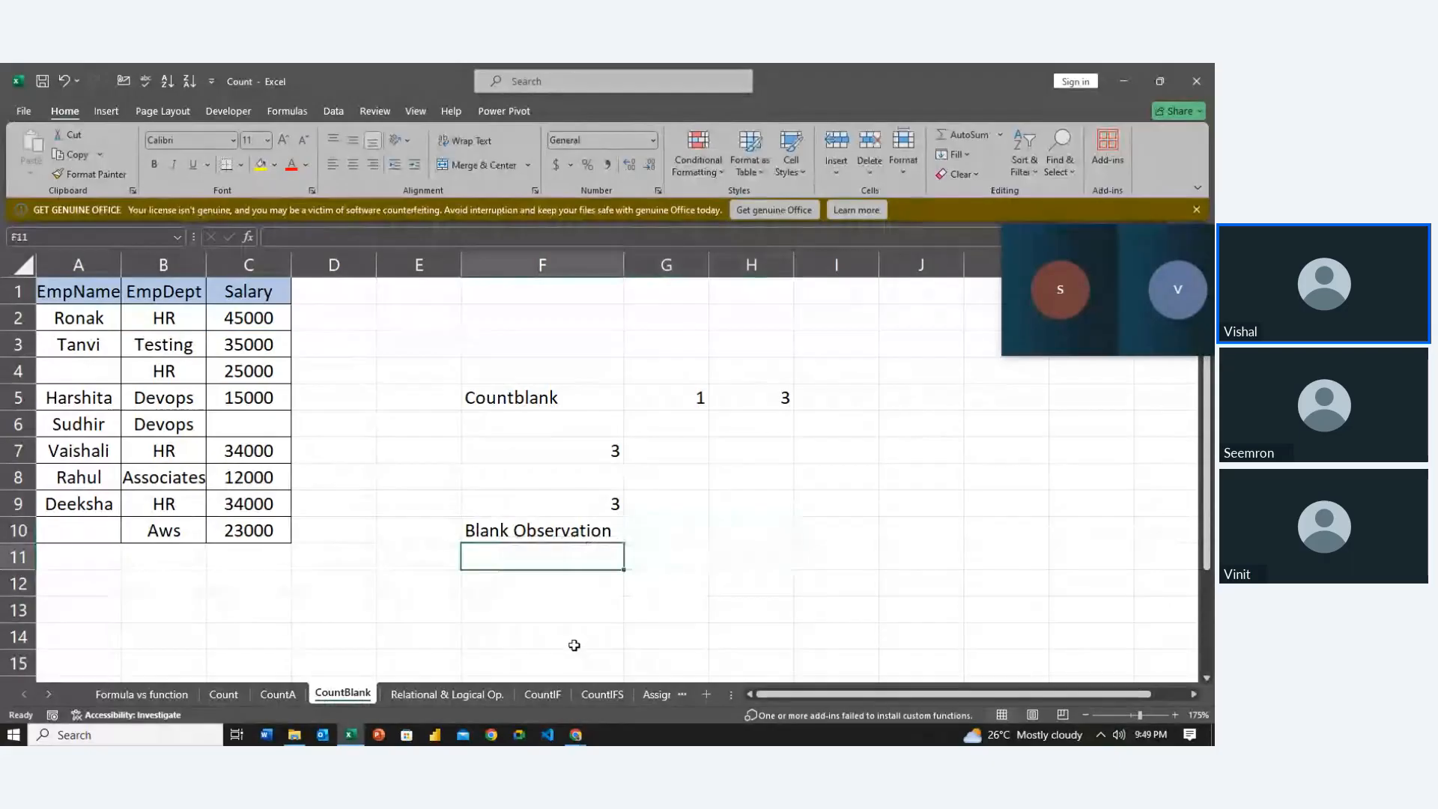
{"action": "key", "text": "Right"}
{"action": "key", "text": "Up"}
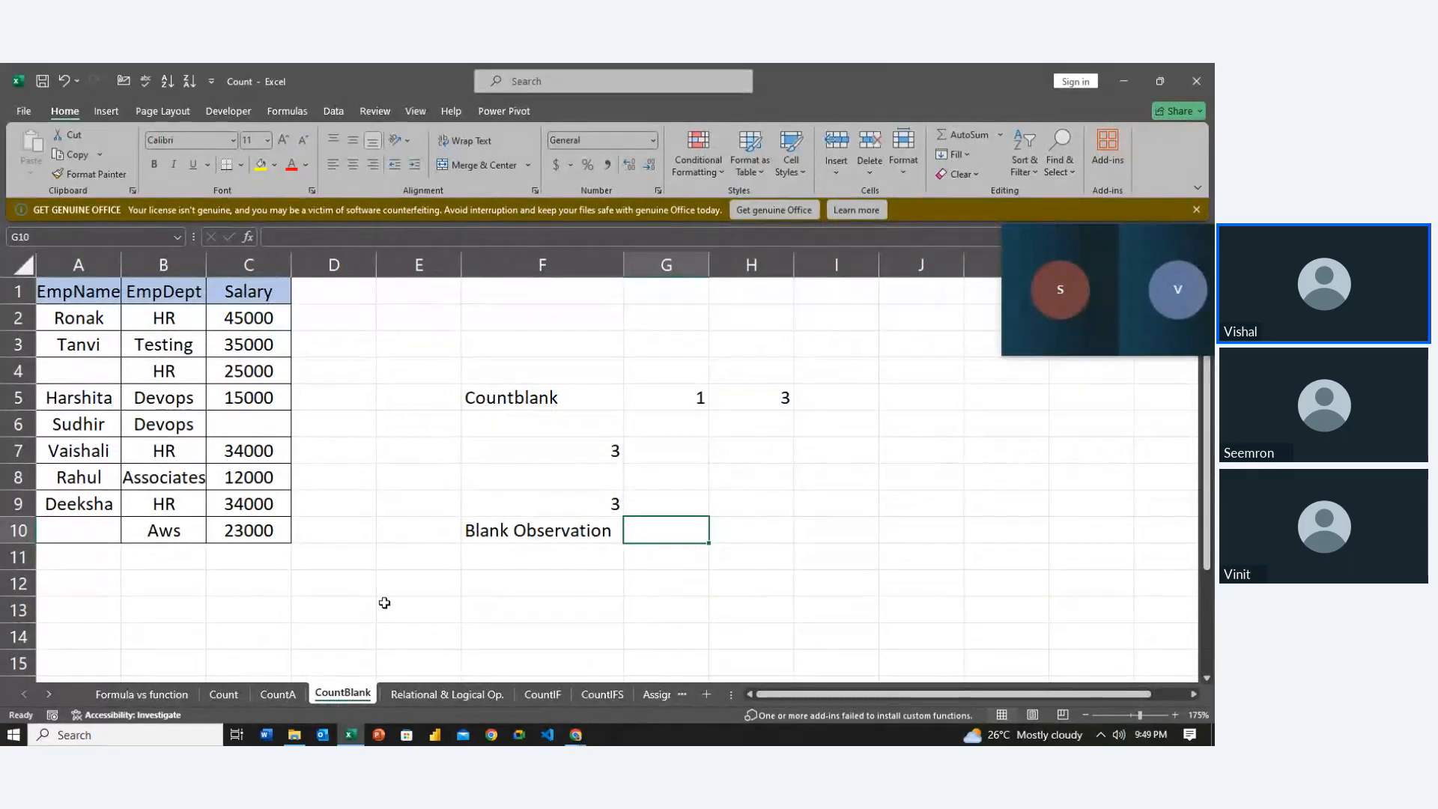
Enter =COUNTBLANK(C6) in G10 to count the empty salary cell, giving 1
{"action": "type", "text": "="}
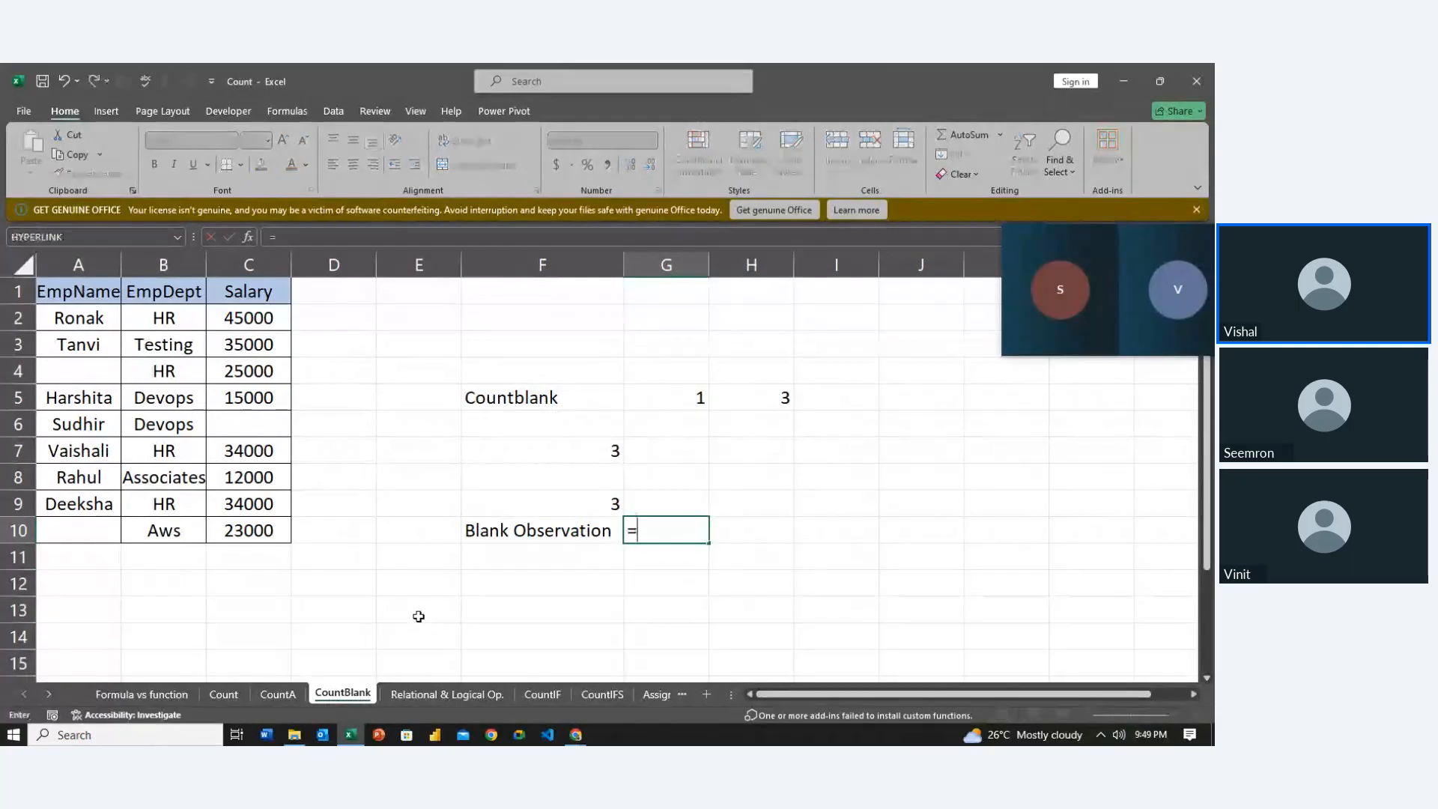
{"action": "type", "text": "co"}
{"action": "key", "text": "BackSpace"}
{"action": "key", "text": "BackSpace"}
{"action": "type", "text": "co"}
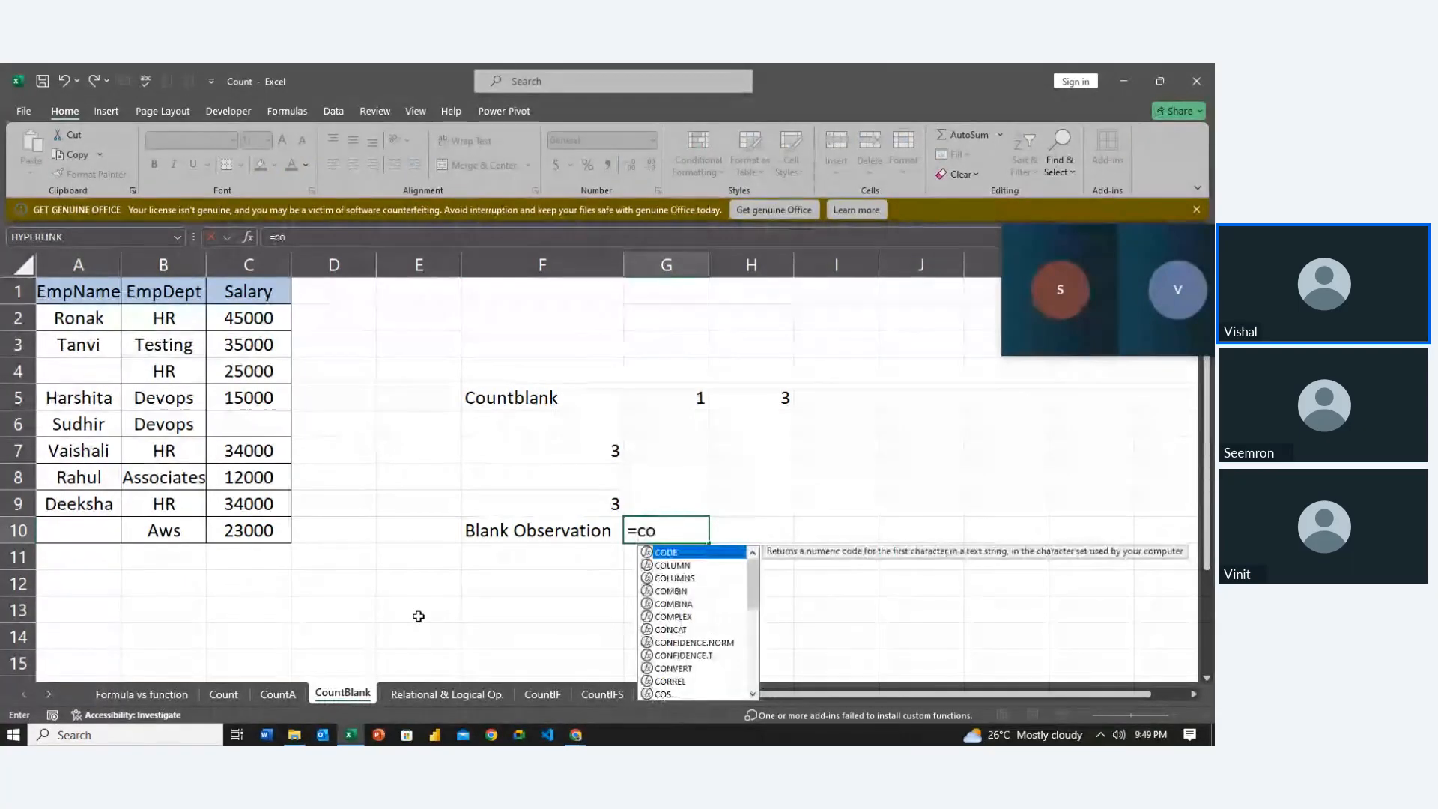
{"action": "type", "text": "un"}
{"action": "key", "text": "Down"}
{"action": "key", "text": "Down"}
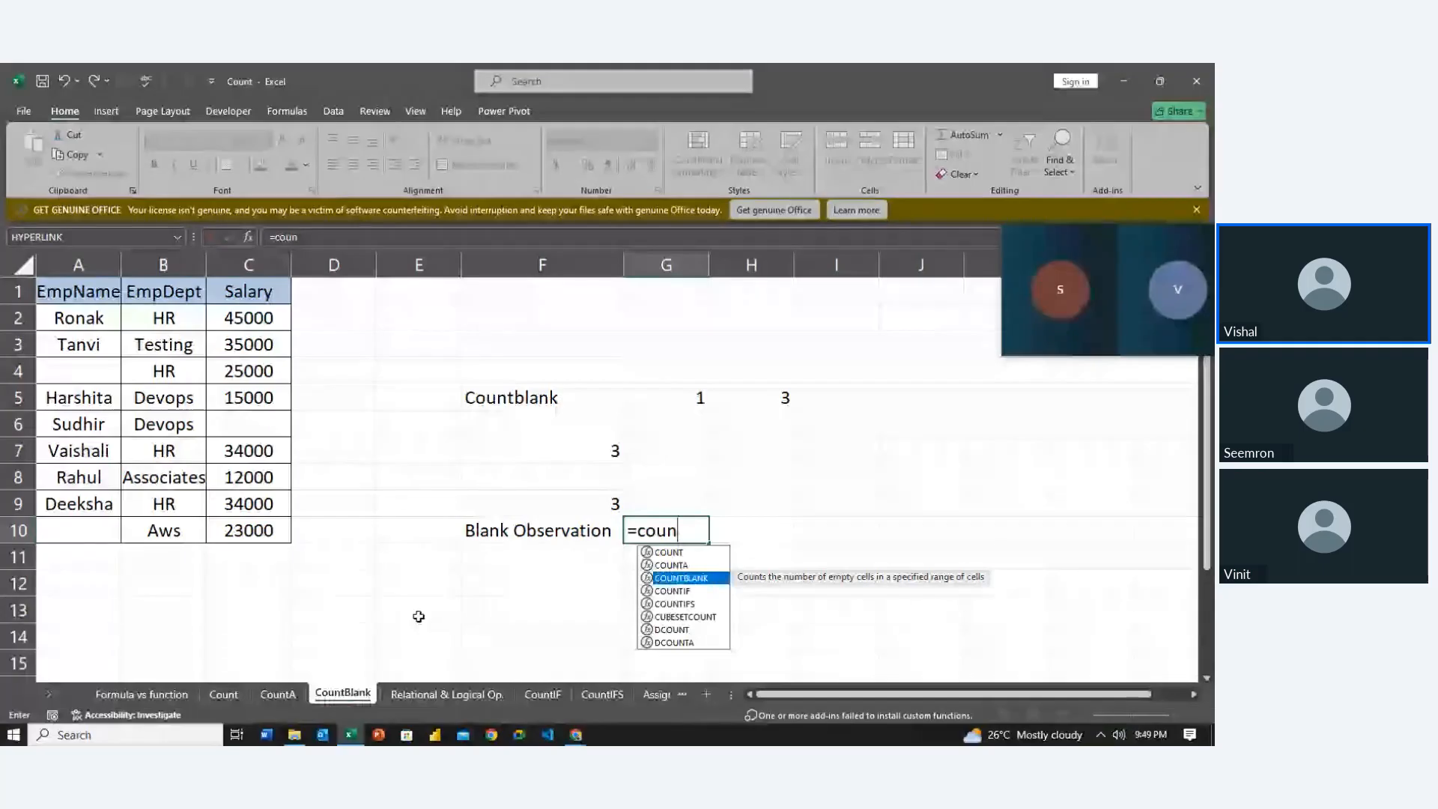
{"action": "key", "text": "Tab"}
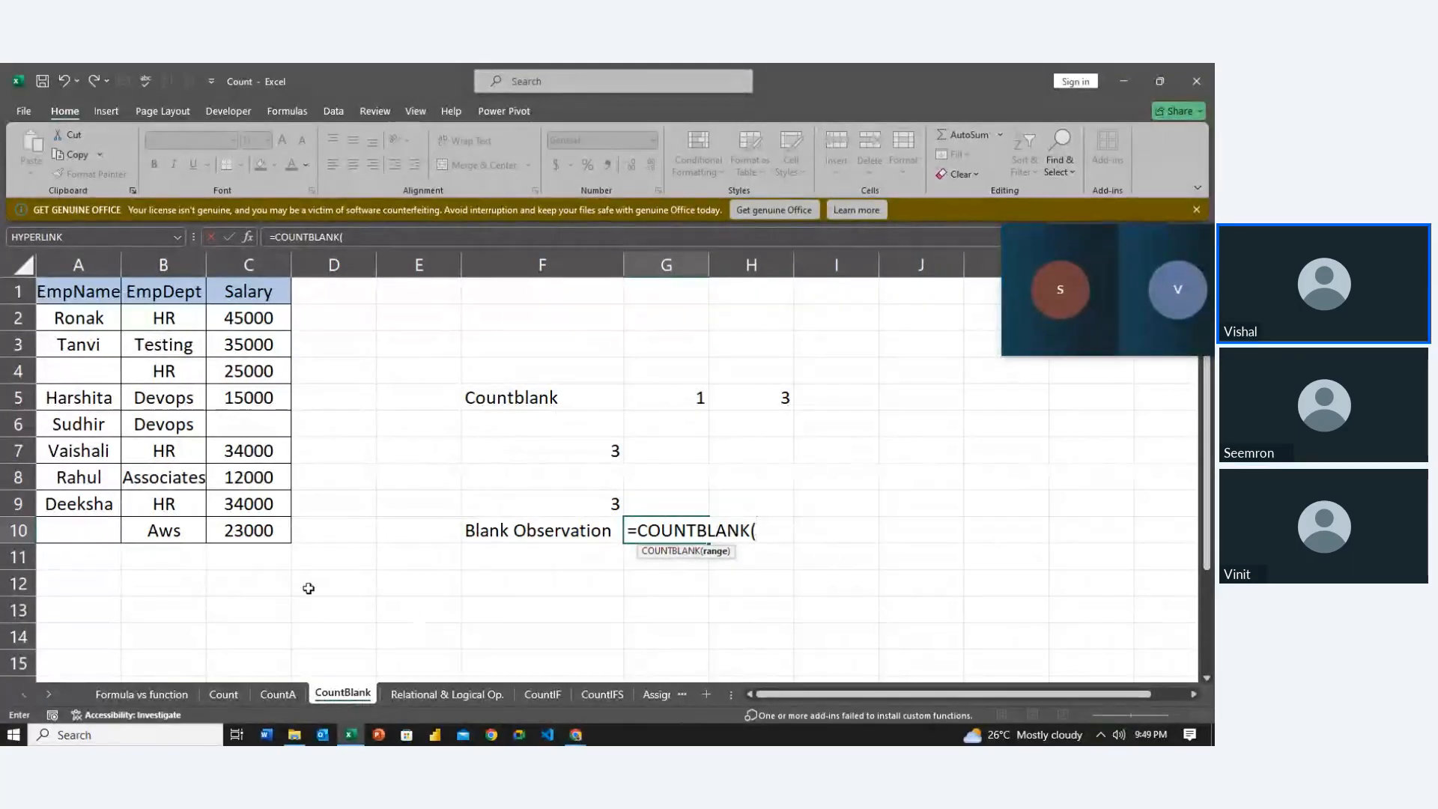
{"action": "left_click", "coordinate": [238, 426]}
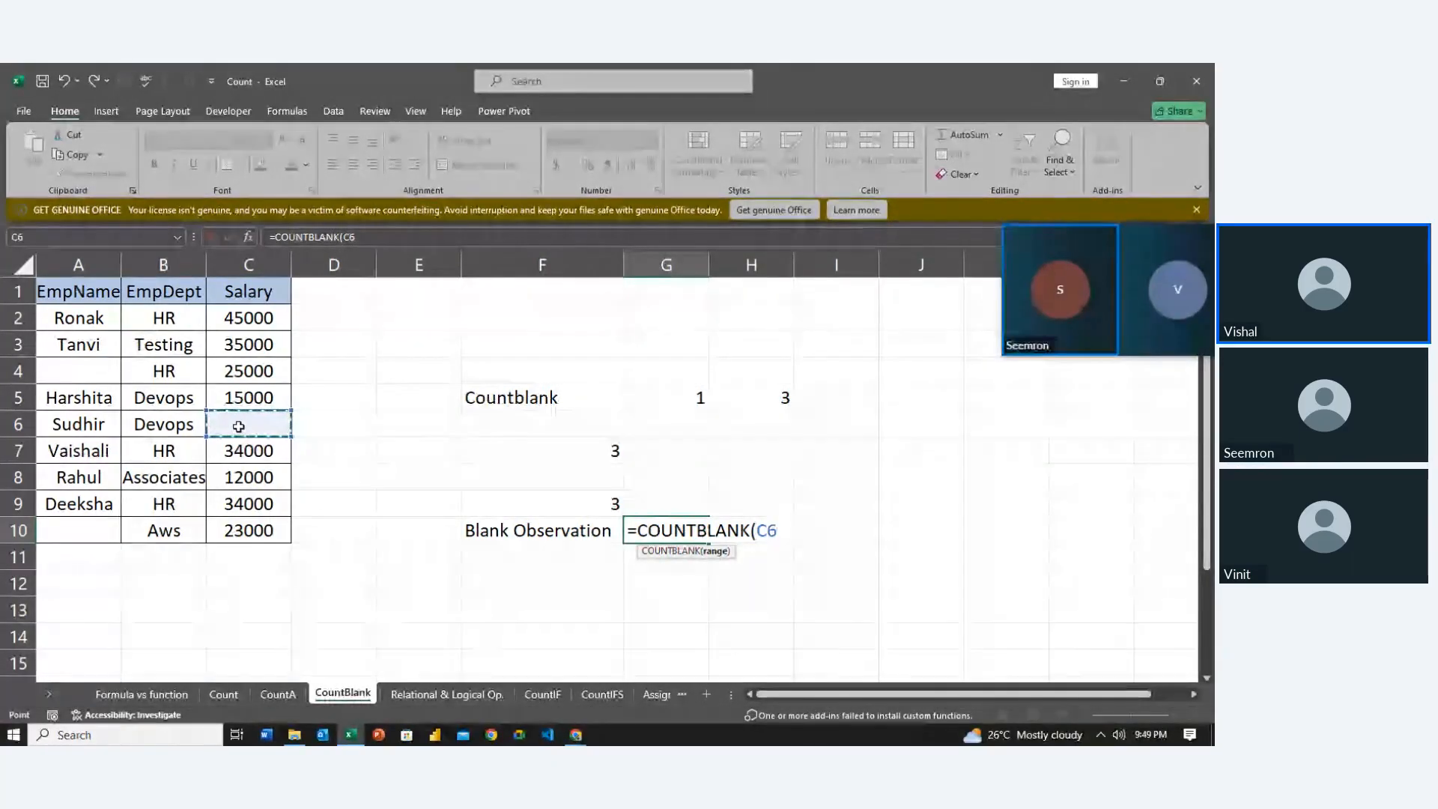
{"action": "key", "text": "Return"}
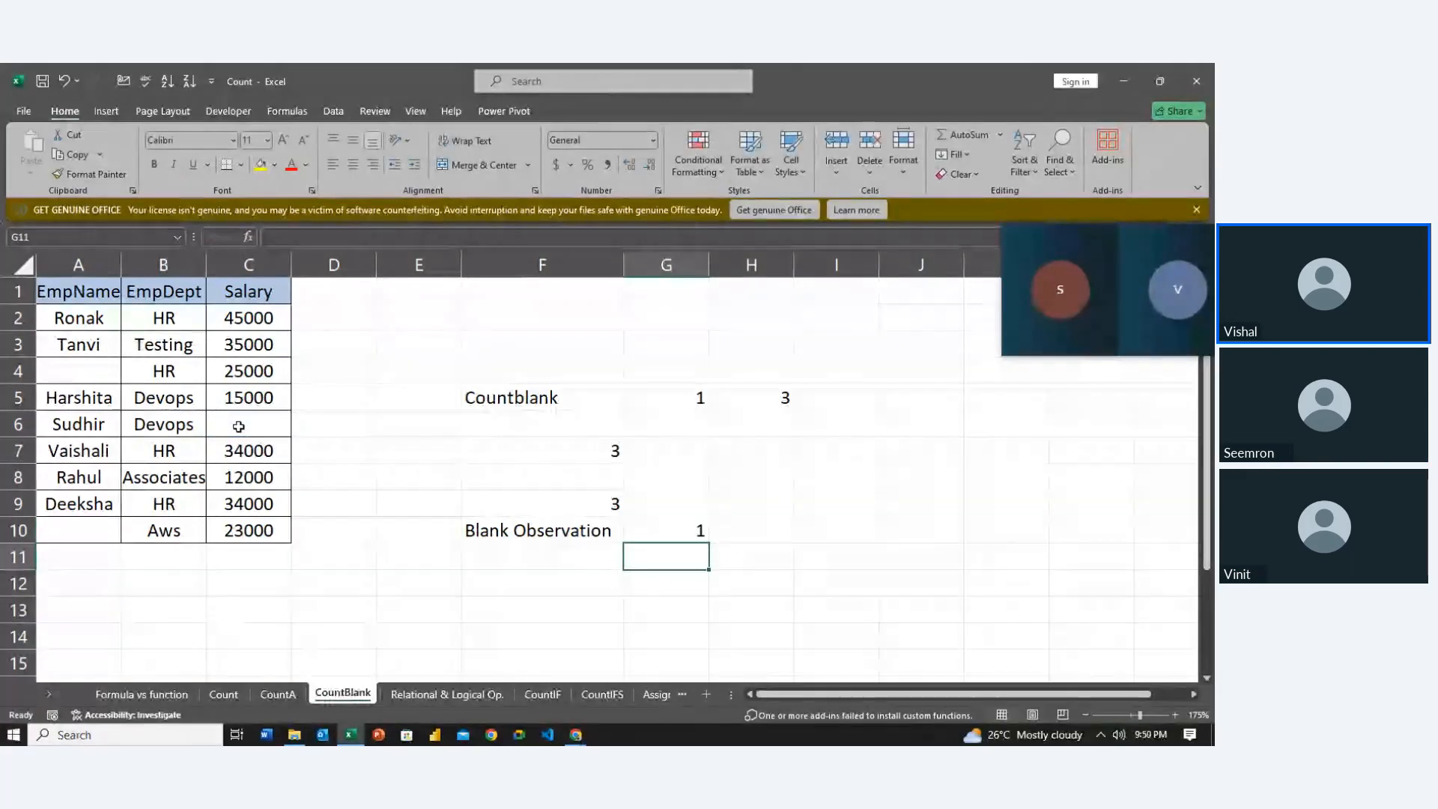
Start a COUNTBLANK formula in G11 with cells A5 and A6 as separate arguments
{"action": "type", "text": "=coun"}
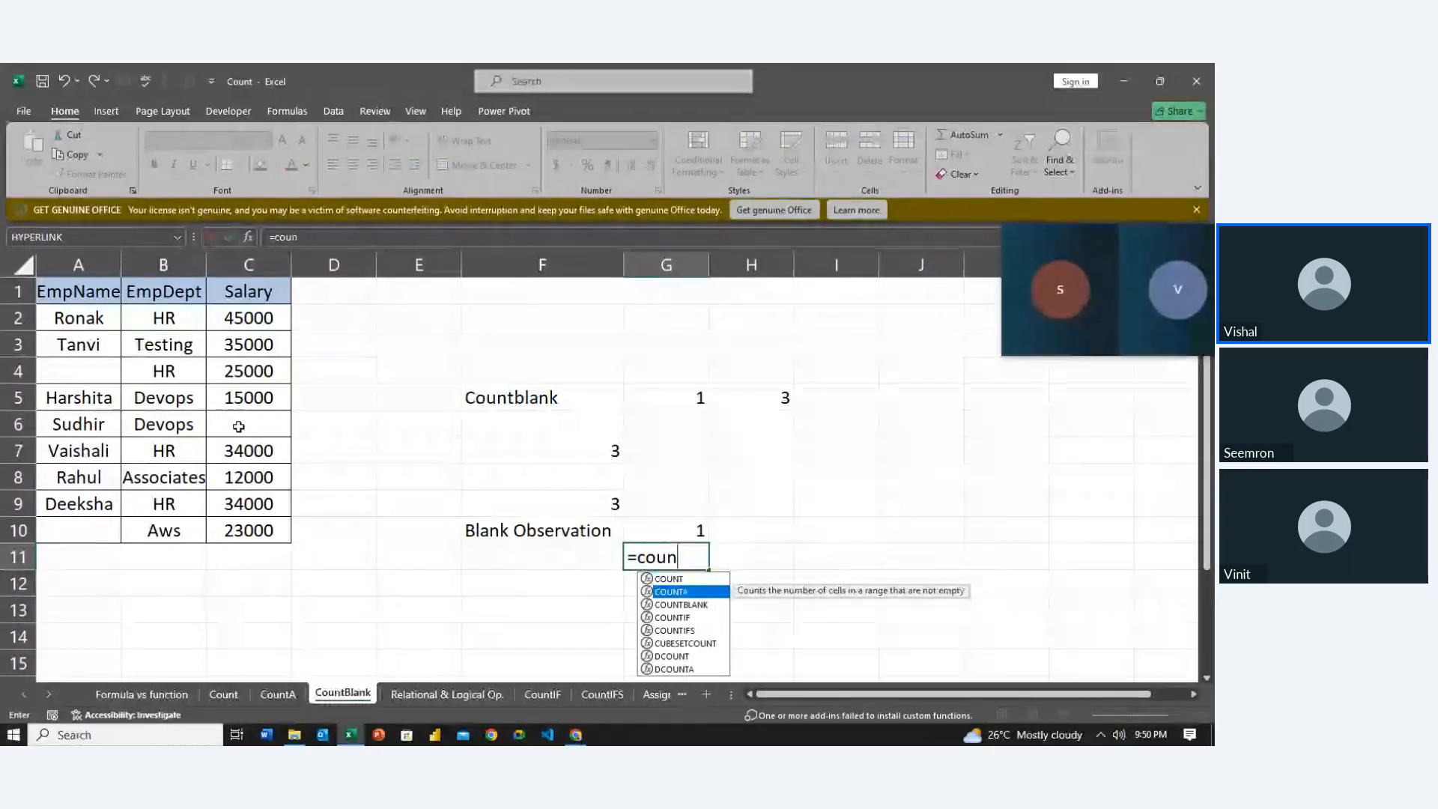
{"action": "key", "text": "Down"}
{"action": "key", "text": "Tab"}
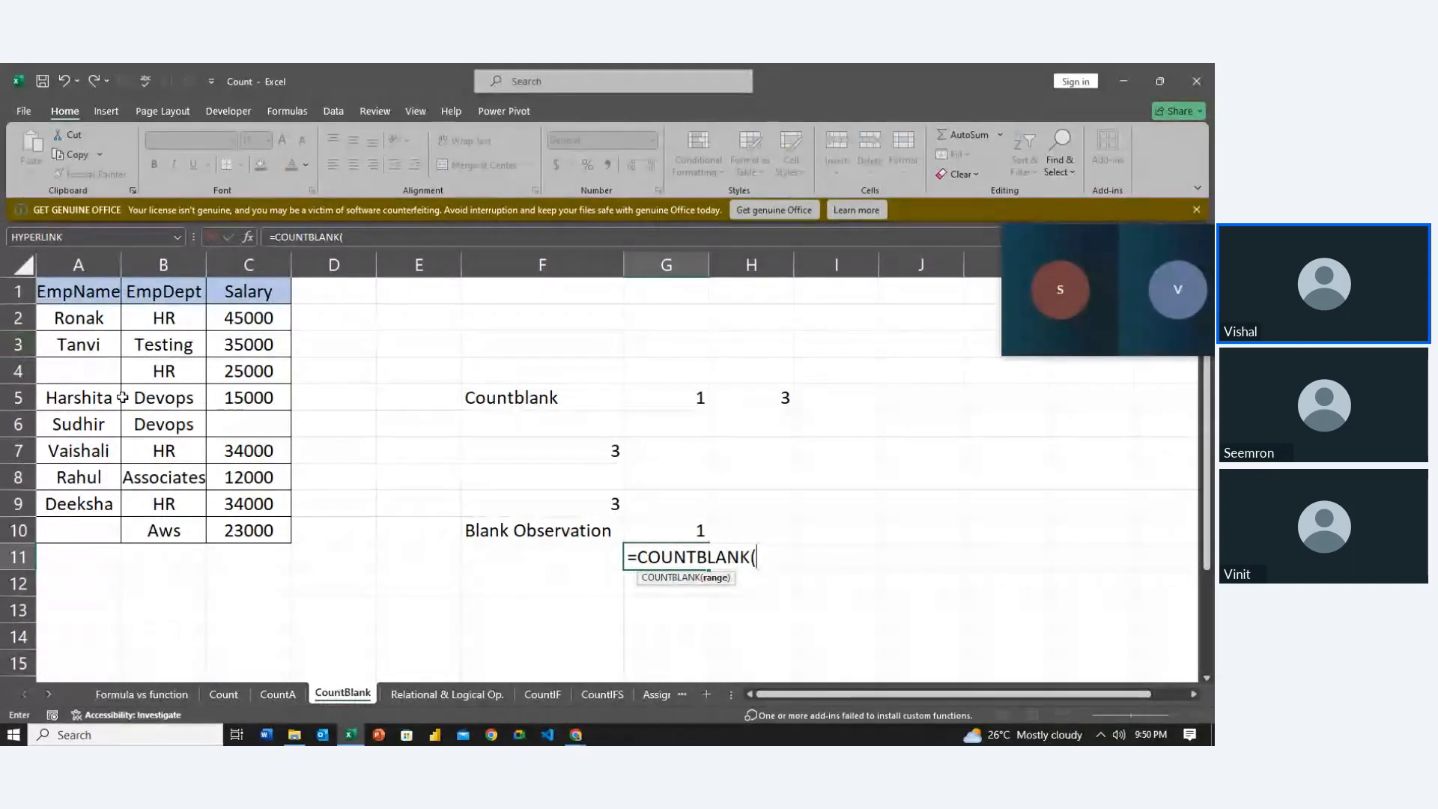
{"action": "left_click", "coordinate": [91, 403]}
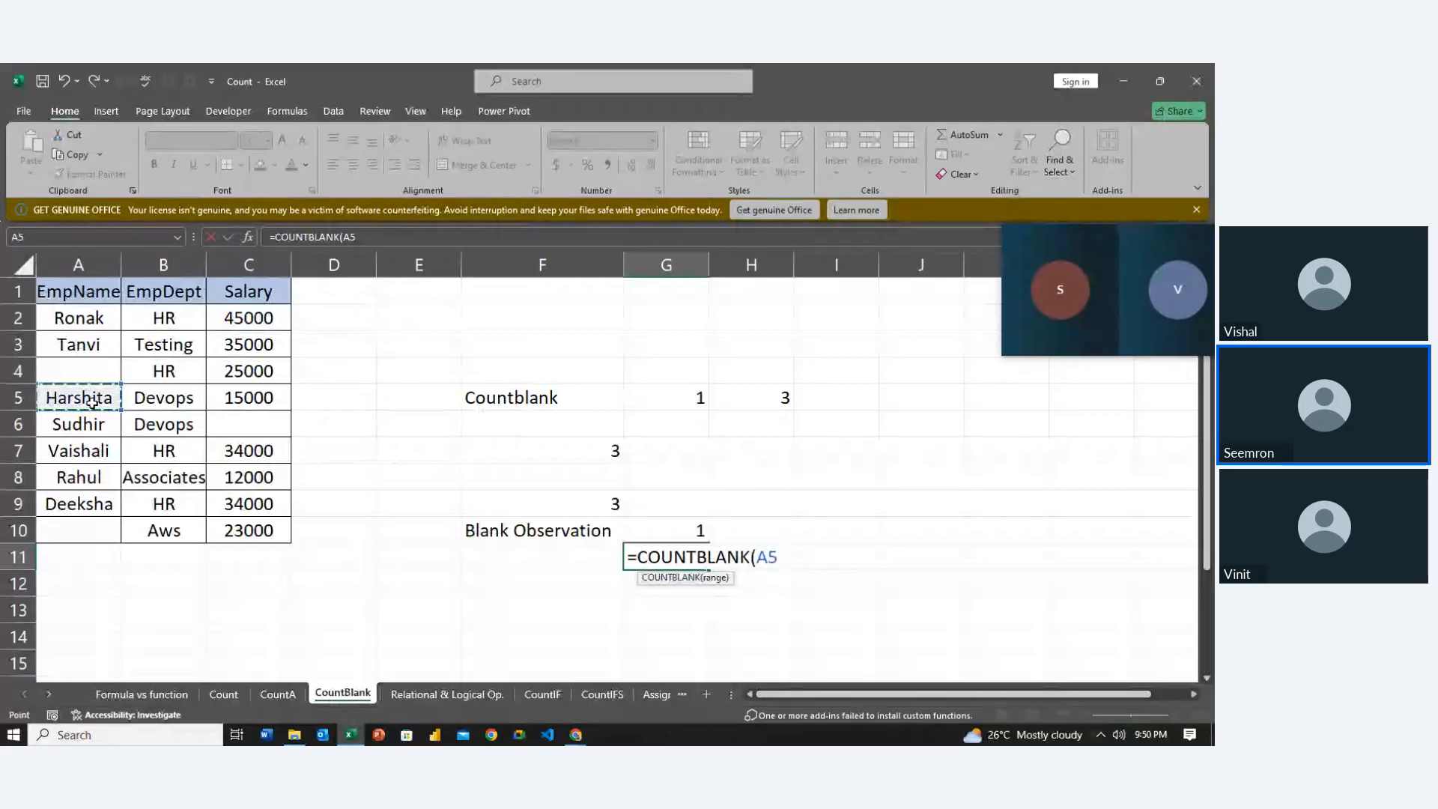
{"action": "type", "text": ","}
{"action": "left_click", "coordinate": [90, 425]}
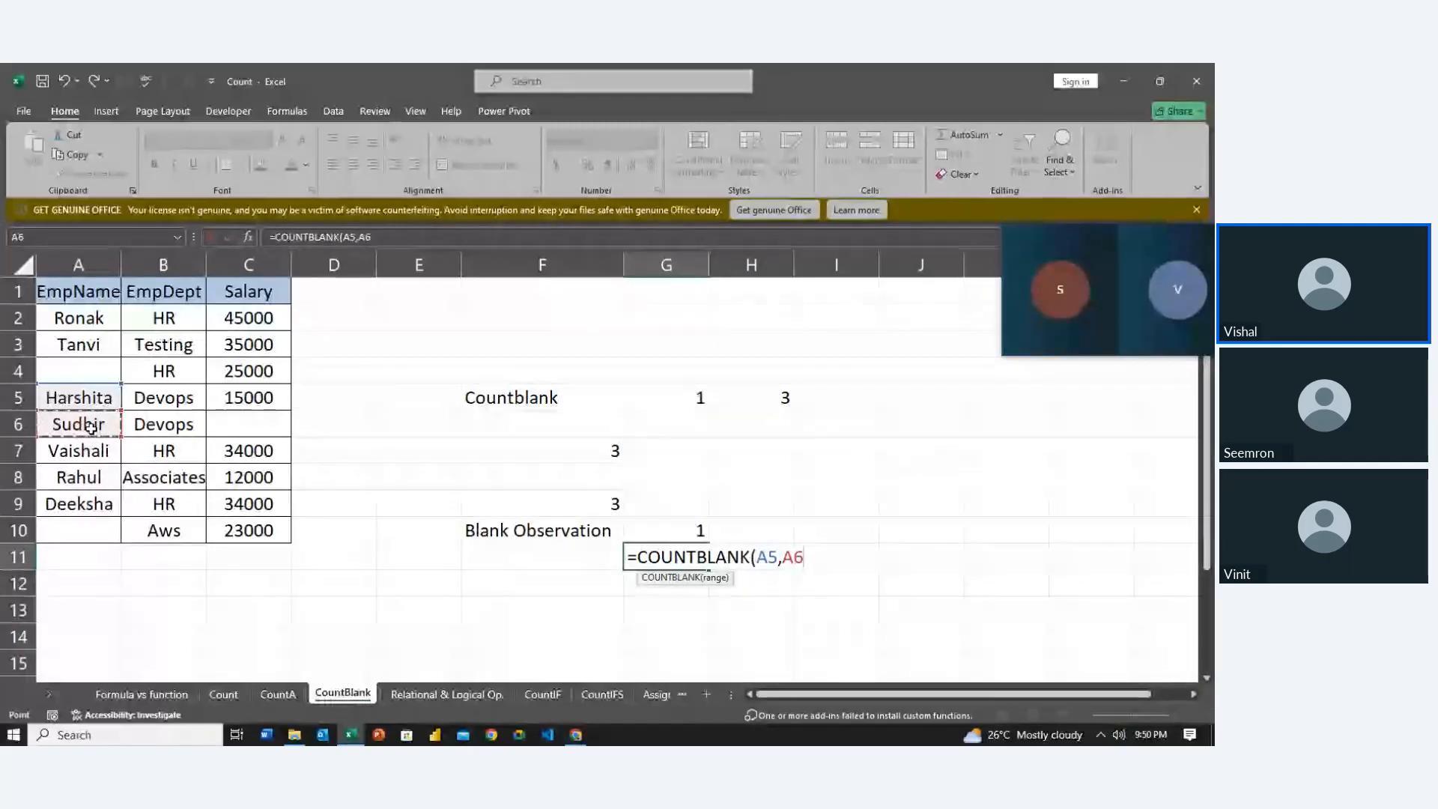
Dismiss the too-many-arguments error and replace the arguments with the range A2:C10
{"action": "key", "text": "Return"}
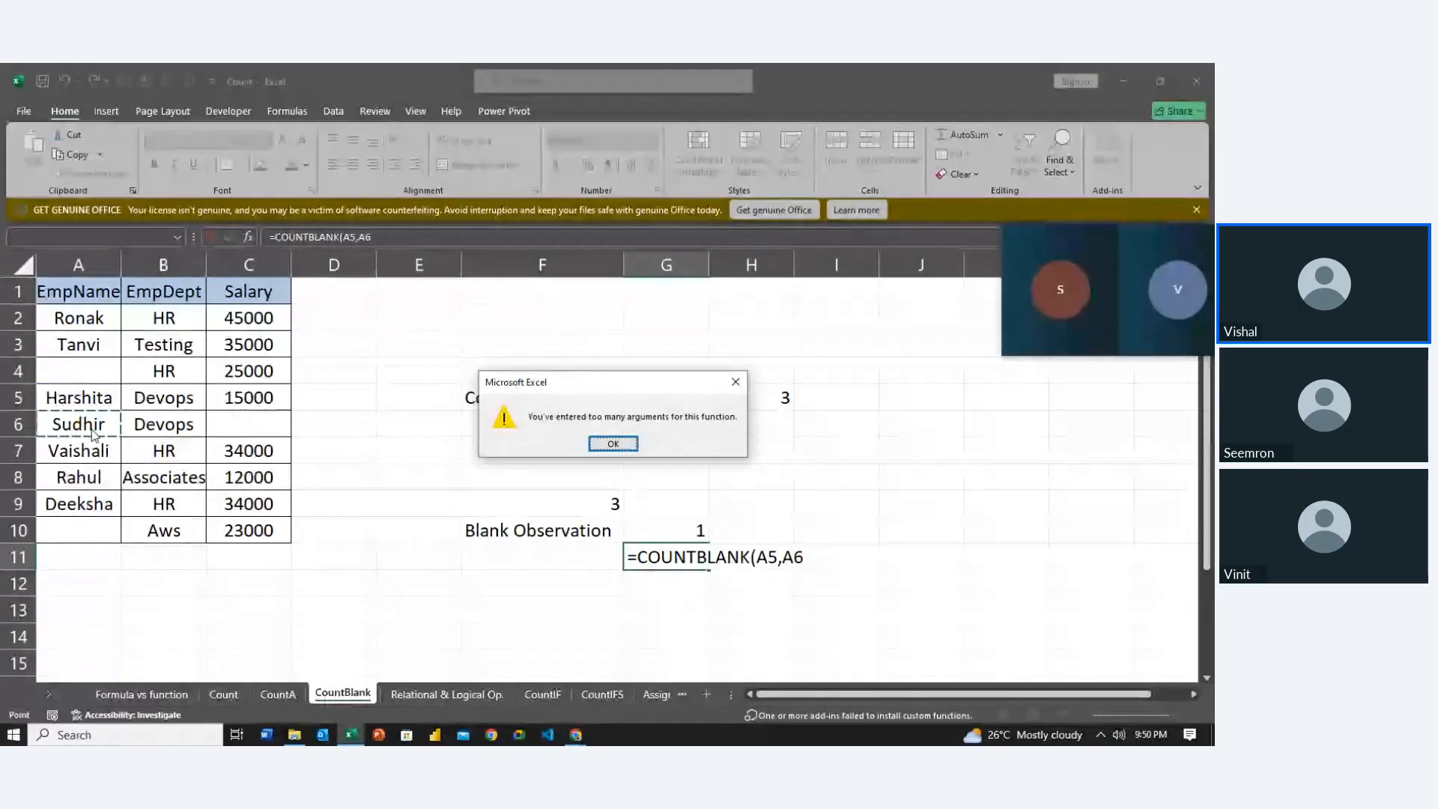
{"action": "key", "text": "Return"}
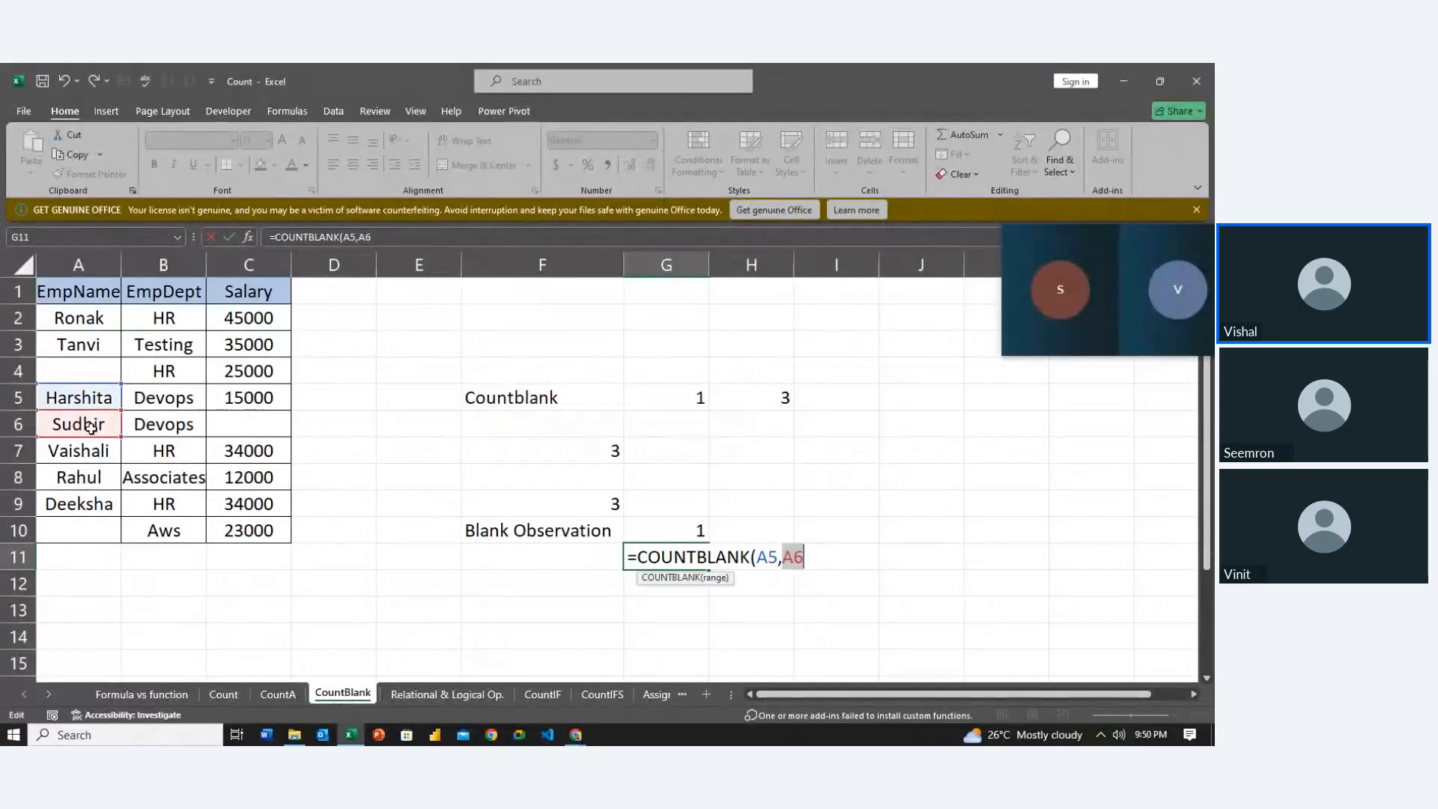
{"action": "key", "text": "BackSpace"}
{"action": "key", "text": "BackSpace"}
{"action": "key", "text": "BackSpace"}
{"action": "key", "text": "BackSpace"}
{"action": "key", "text": "BackSpace"}
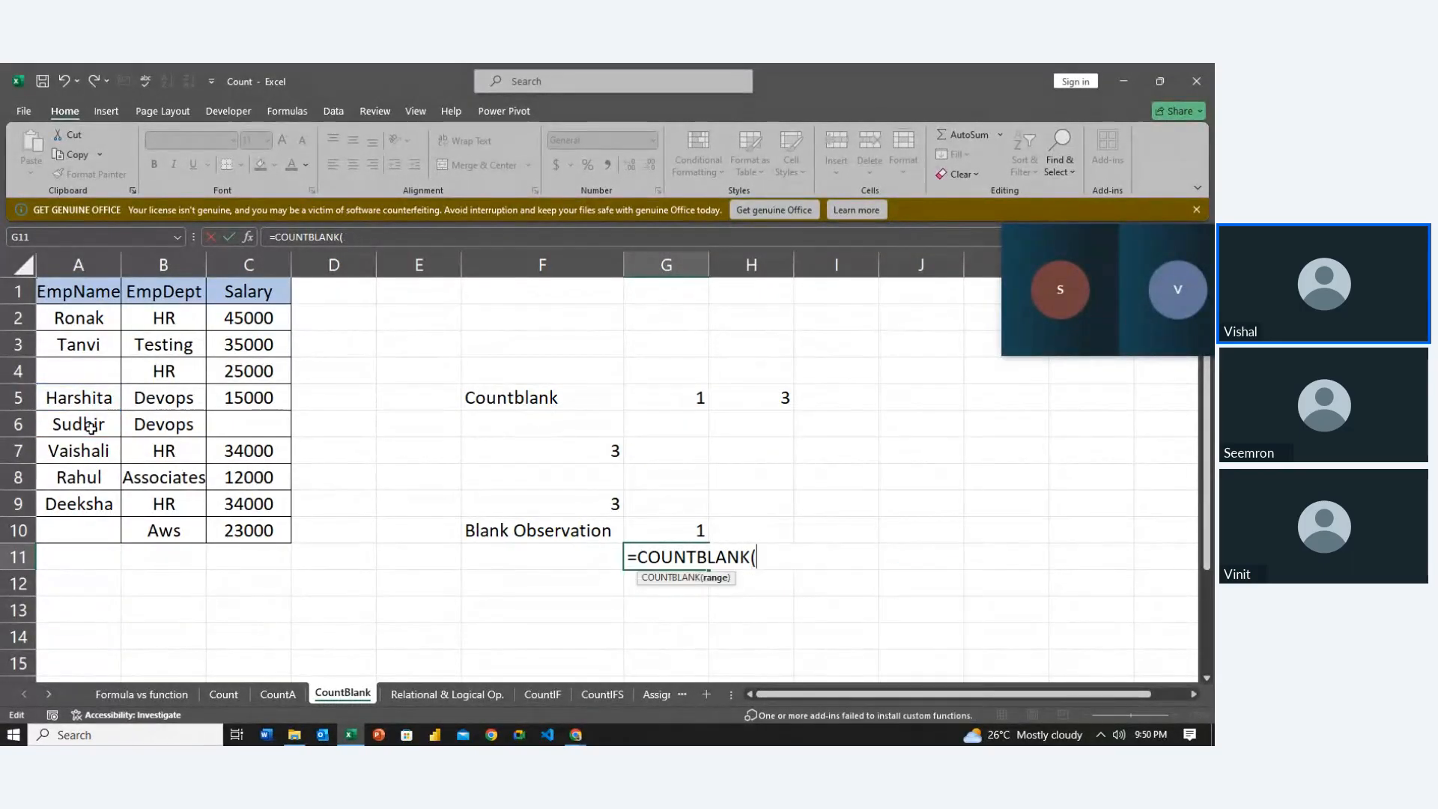
{"action": "left_click_drag", "start_coordinate": [84, 323], "coordinate": [281, 538]}
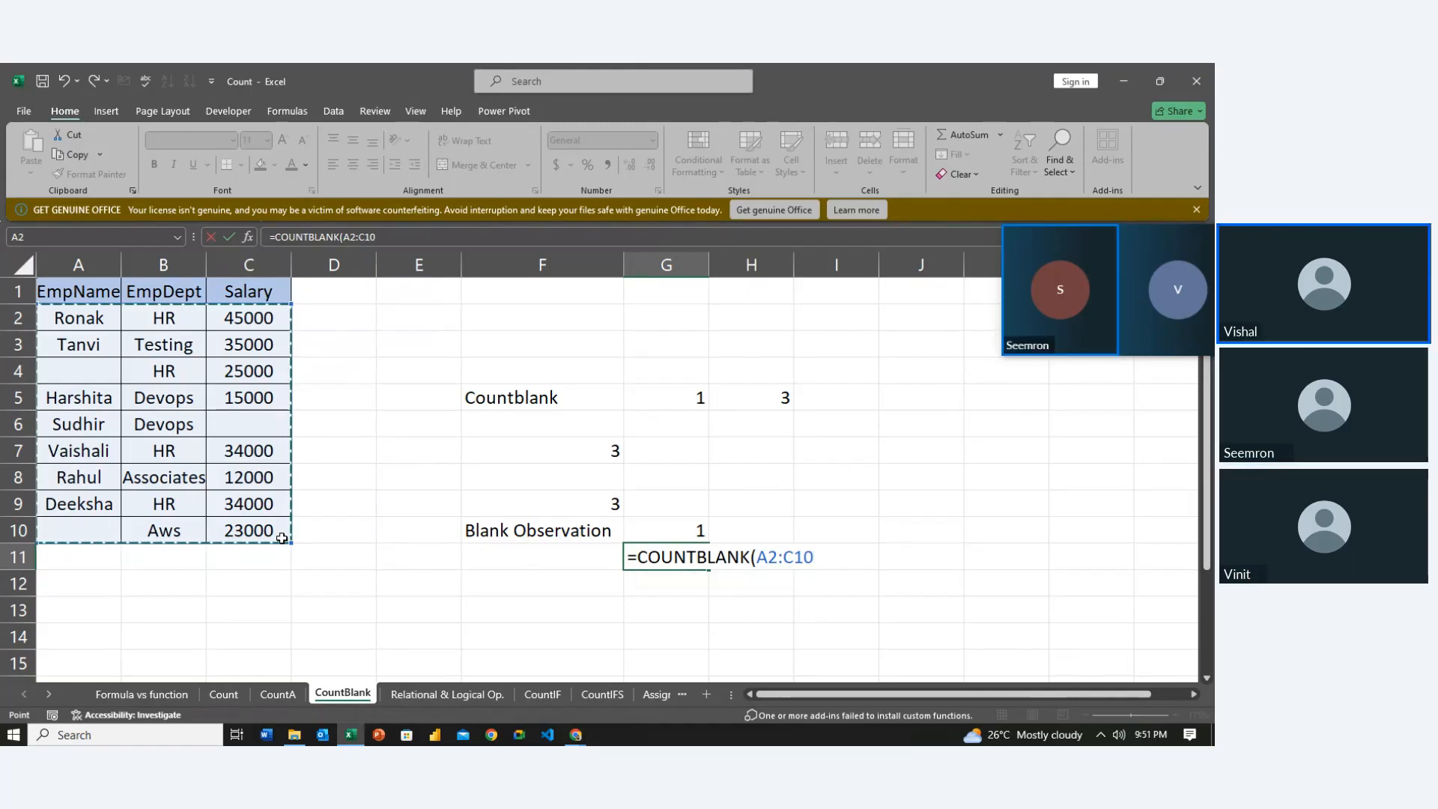
{"action": "key", "text": "Return"}
Reselect G11 to check its blank count of 3 from =COUNTBLANK(A2:C10)
{"action": "key", "text": "Up"}
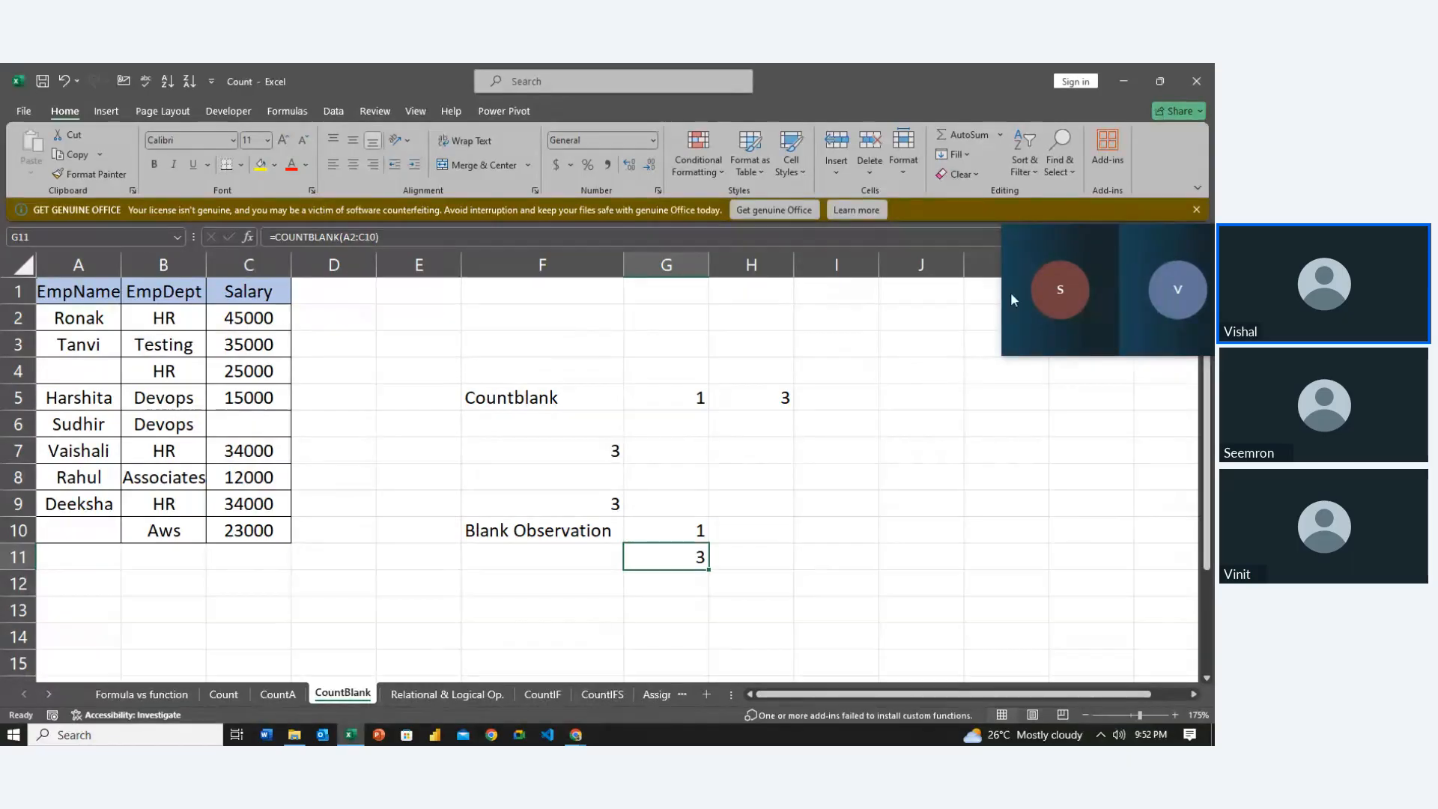
Return to the Zoho Meeting tab and stop sharing the Excel screen
{"action": "left_click", "coordinate": [1098, 288]}
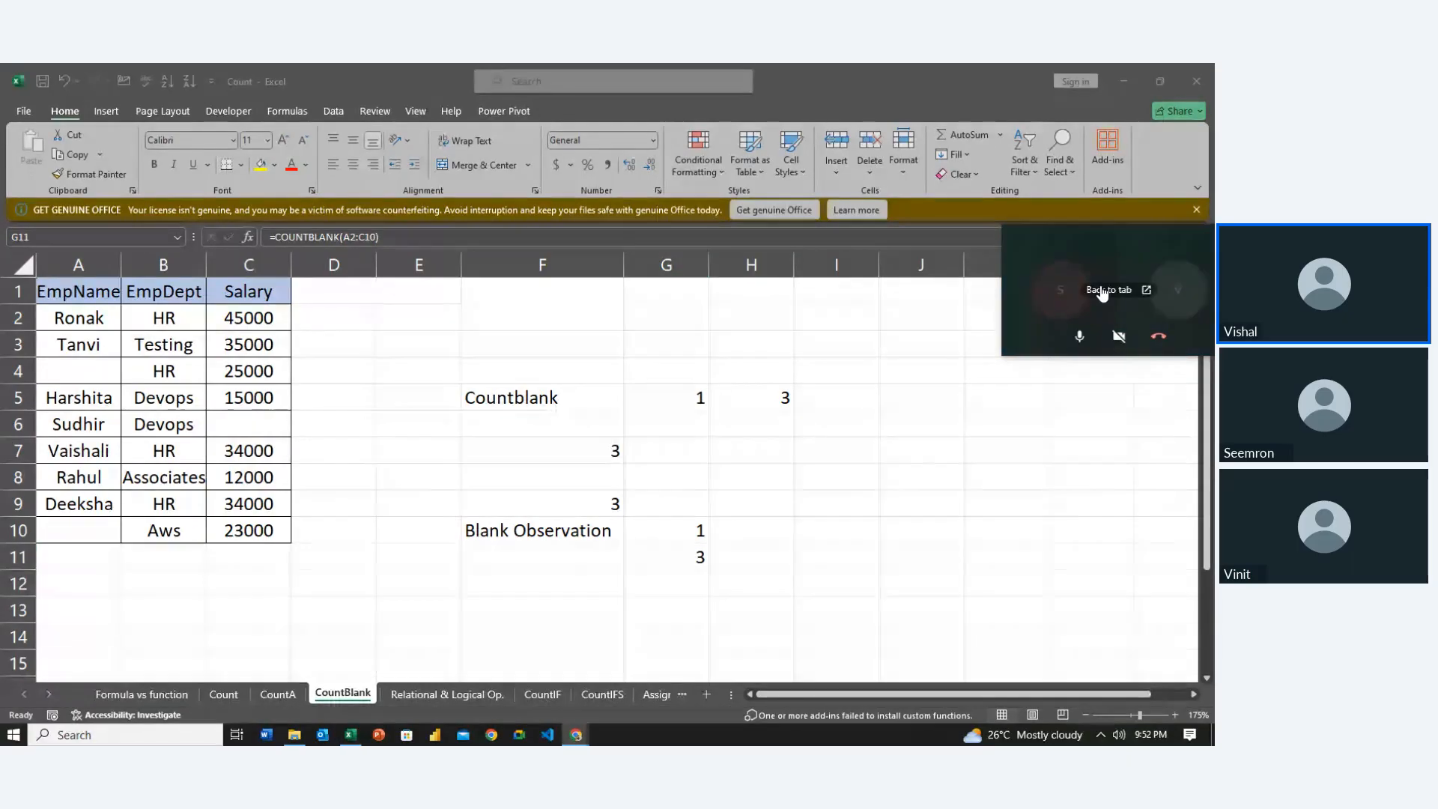
{"action": "left_click", "coordinate": [1100, 289]}
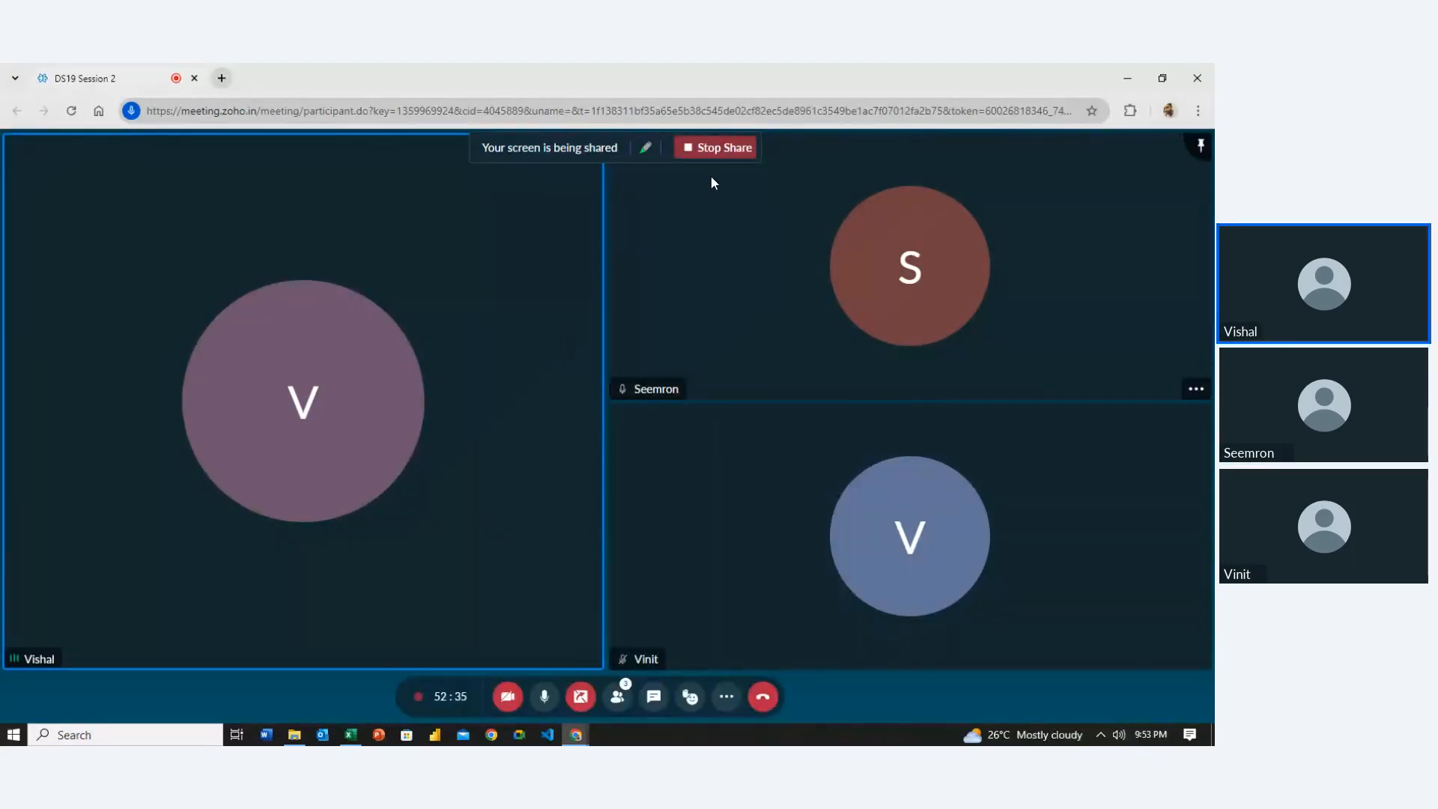
{"action": "left_click", "coordinate": [718, 147]}
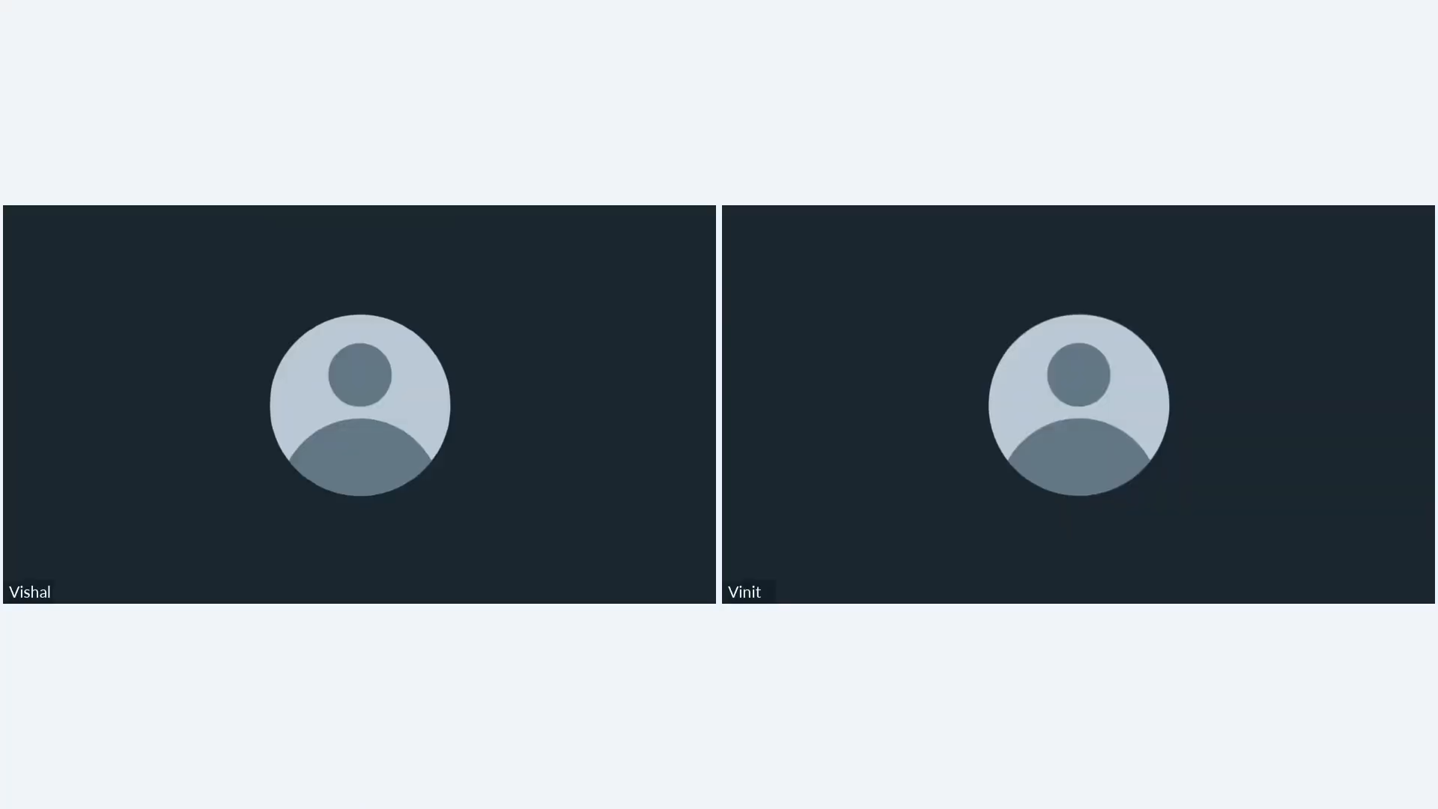